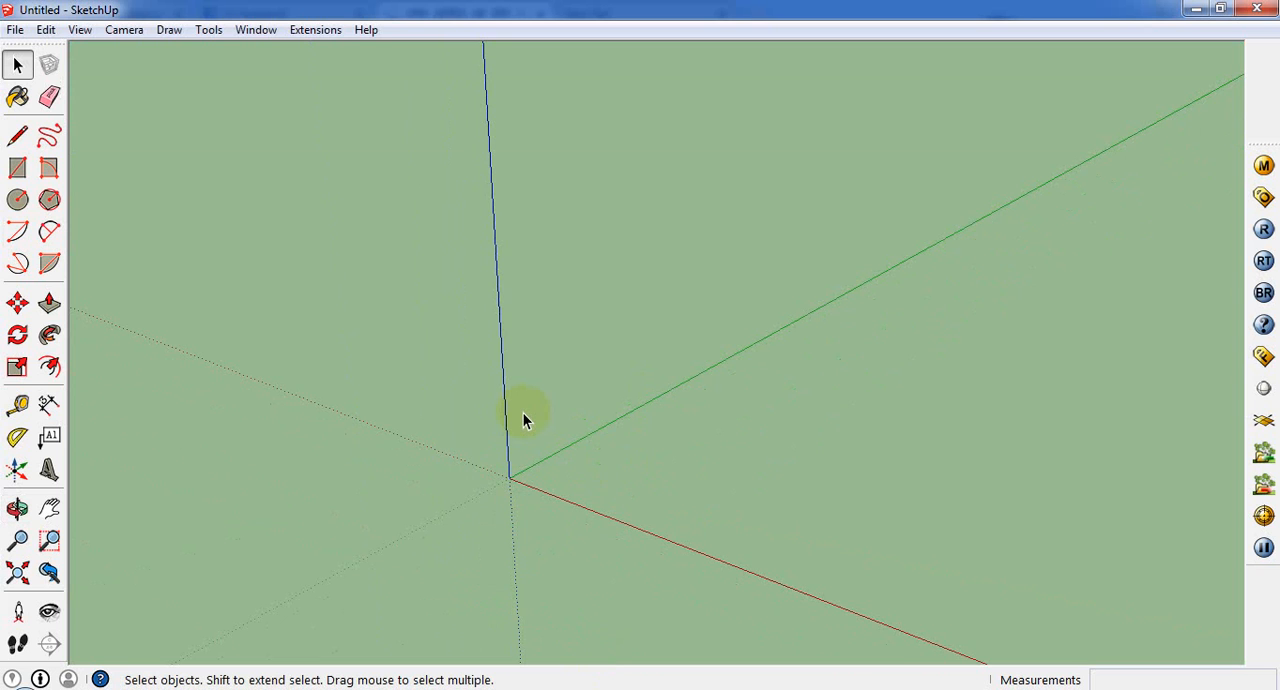
pyautogui.moveTo(523, 413)
pyautogui.keyDown('shift'); pyautogui.mouseDown(button='middle')
pyautogui.moveTo(263, 463)
pyautogui.moveTo(252, 441)
pyautogui.moveTo(297, 520)
pyautogui.moveTo(294, 487)
pyautogui.moveTo(512, 397)
pyautogui.mouseUp(button='middle'); pyautogui.keyUp('shift')
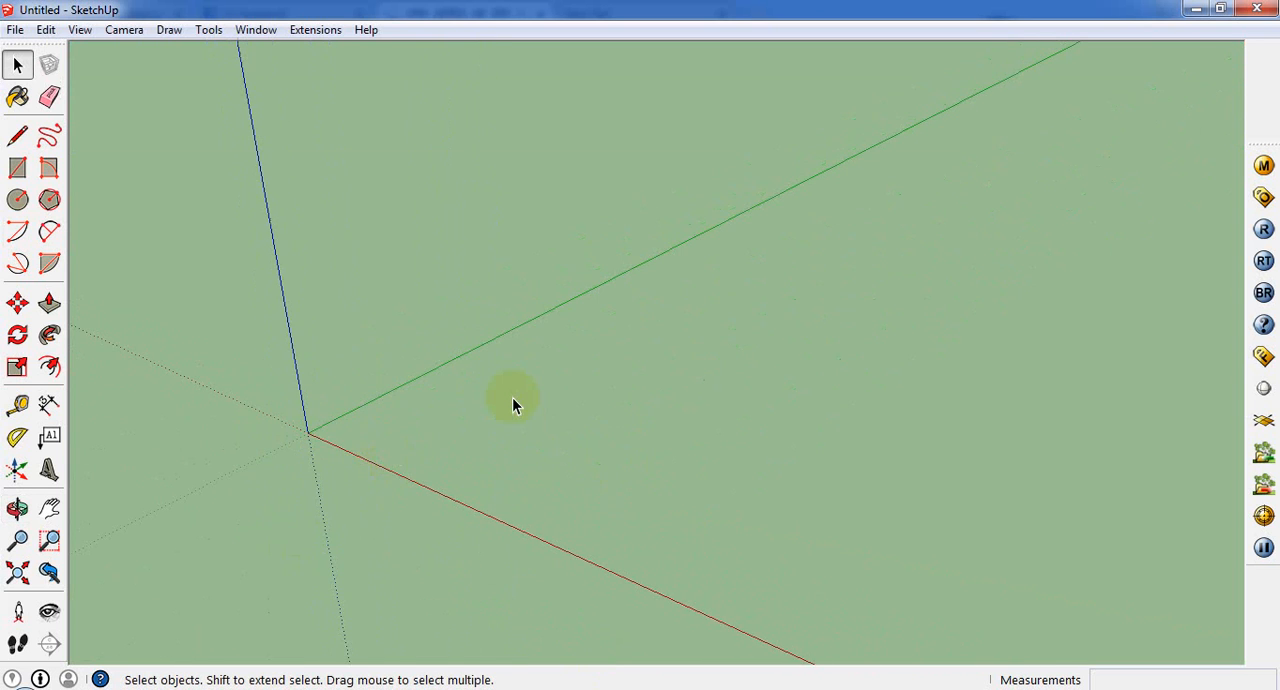
pyautogui.click(15, 29)
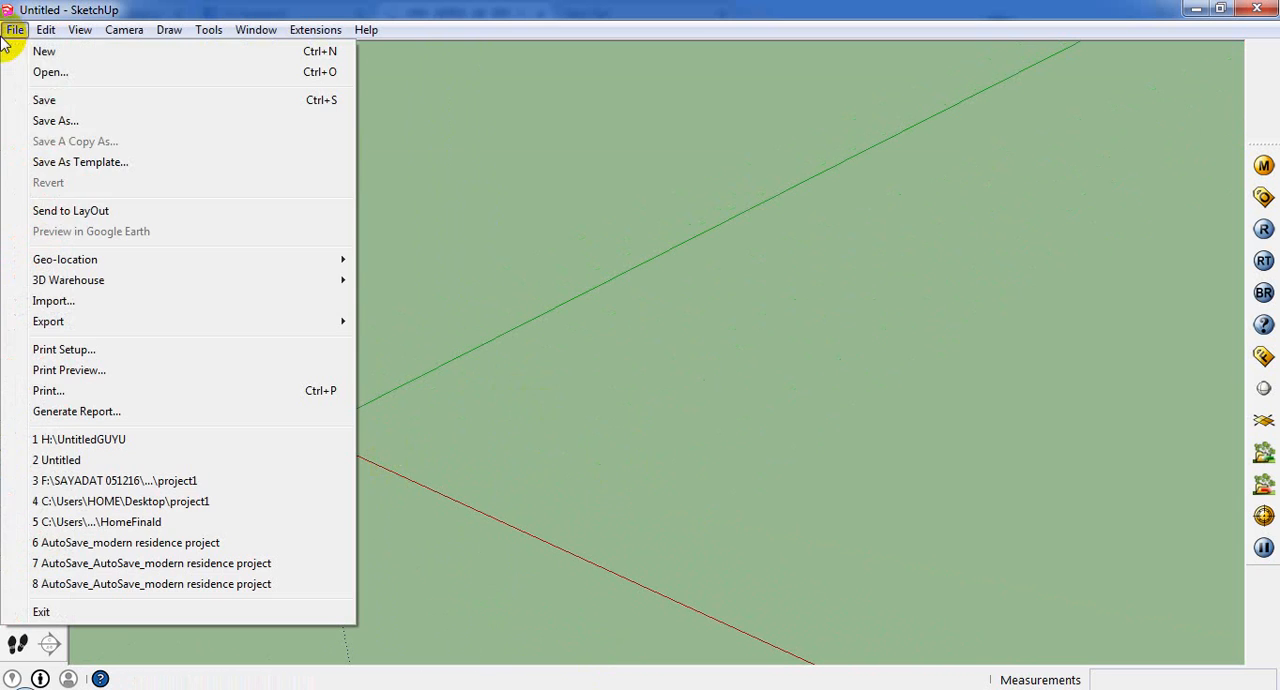
pyautogui.click(188, 70)
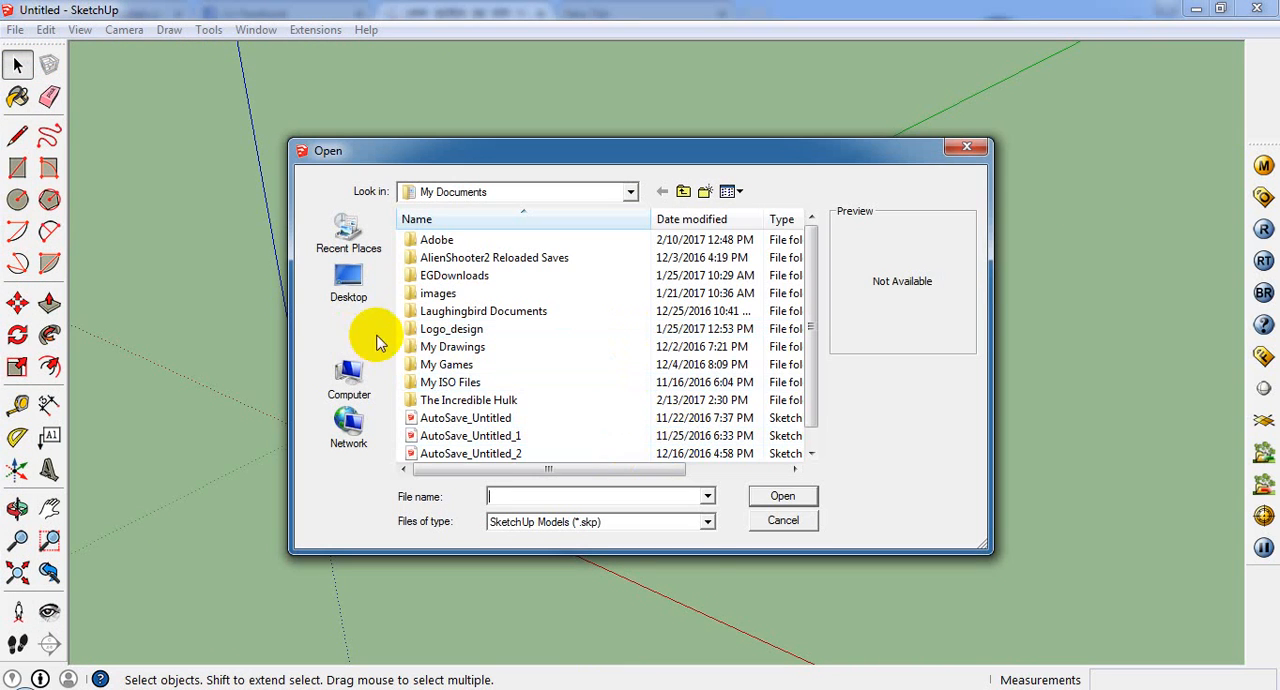
pyautogui.click(705, 521)
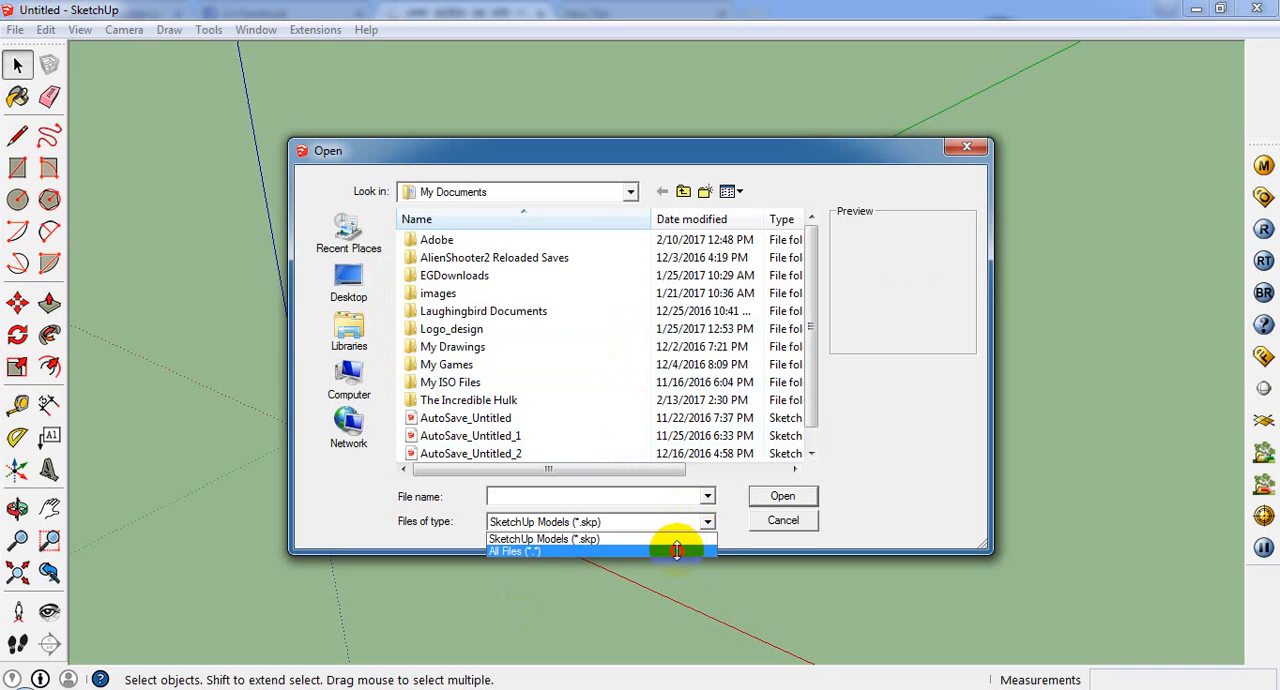
pyautogui.click(676, 549)
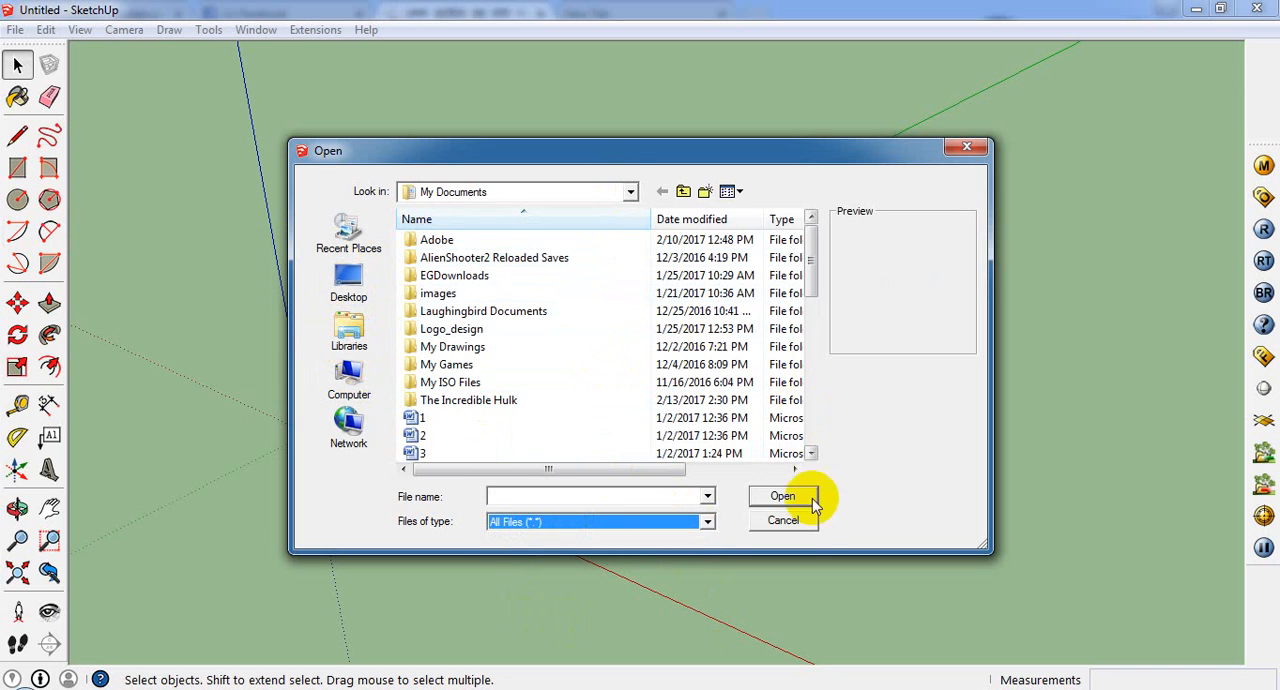
pyautogui.press('Escape')
# Step: Begin importing a file and set the import file type to AutoCAD Files (*.dwg, *.dxf)
pyautogui.click(15, 29)
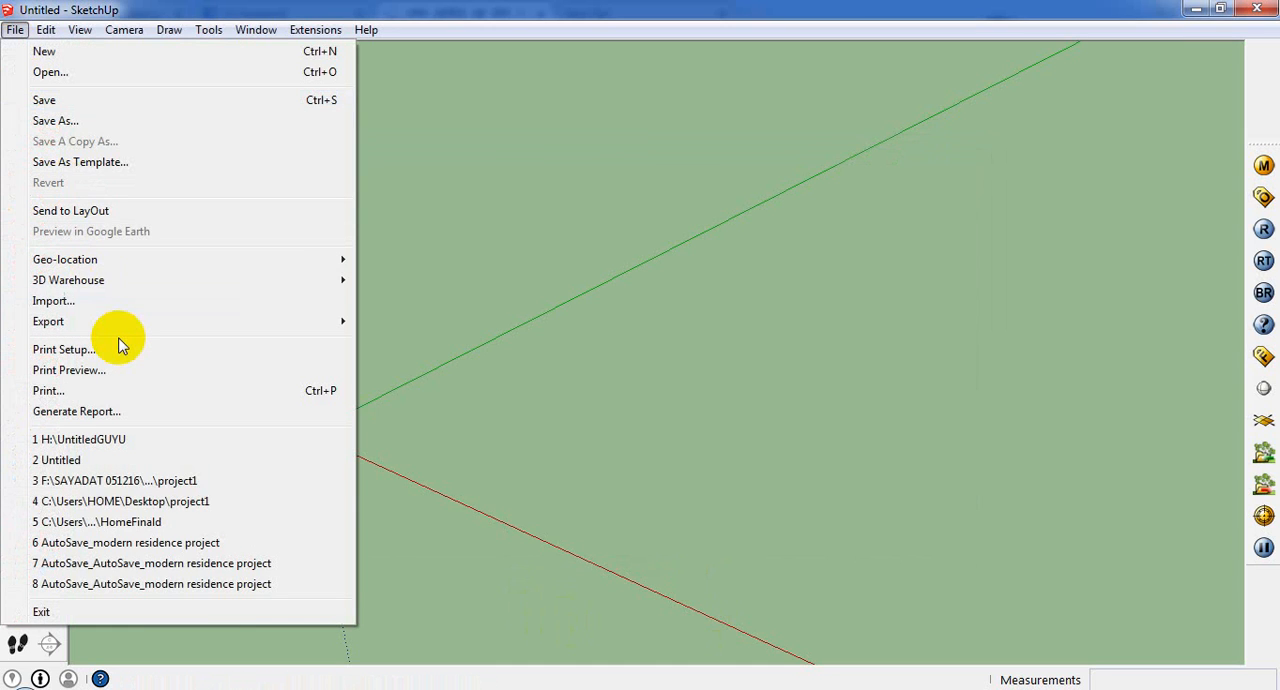
pyautogui.click(126, 301)
pyautogui.click(649, 519)
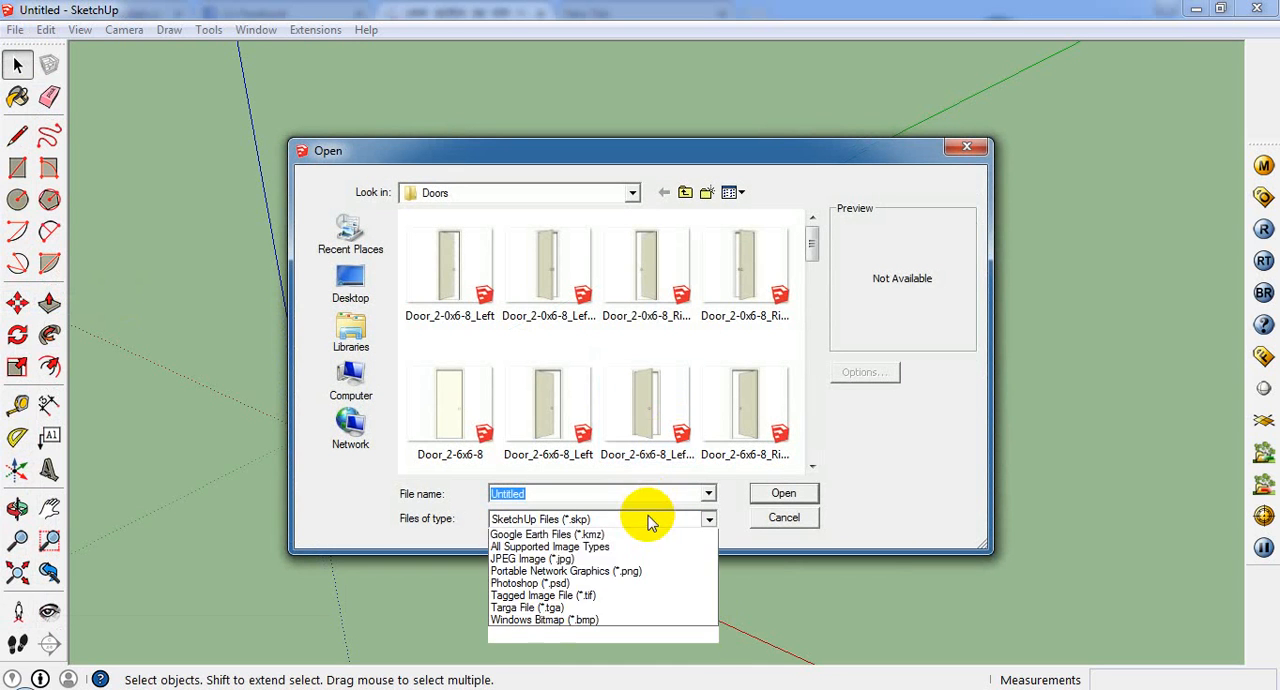
pyautogui.click(571, 537)
pyautogui.click(645, 519)
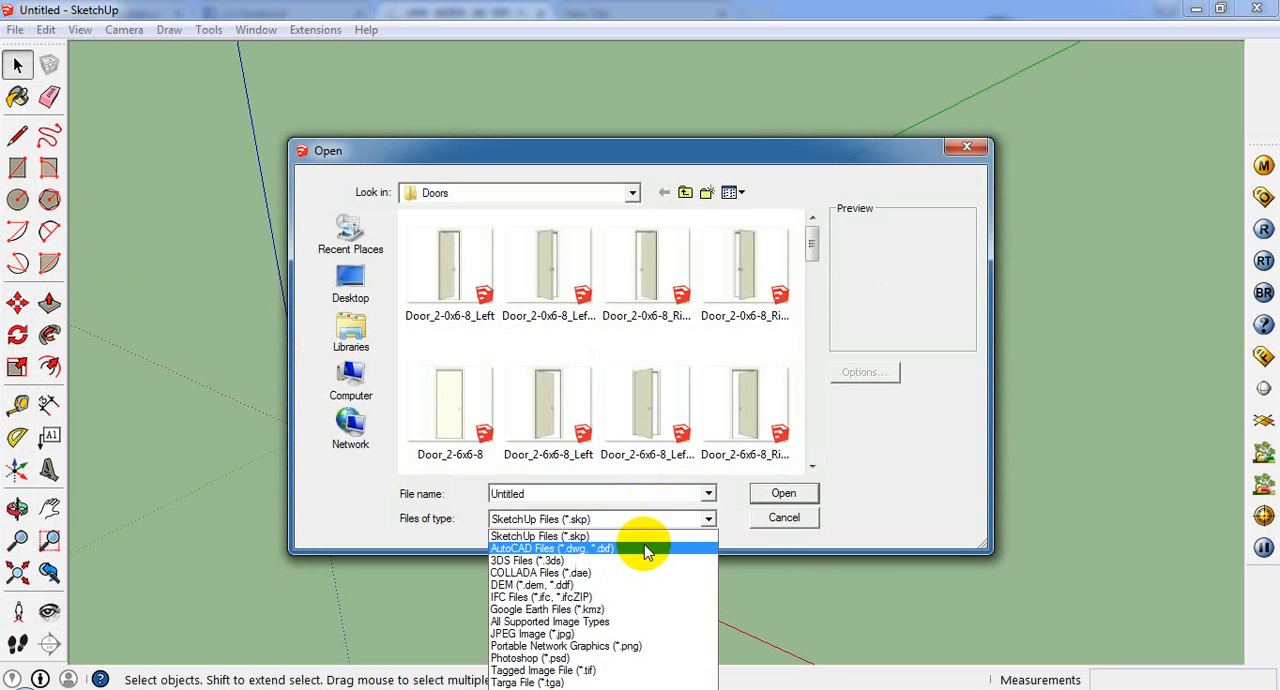
pyautogui.click(645, 550)
# Step: Import the GOARIVANGA2 drawing from the Downloads folder and dismiss the import results
pyautogui.click(345, 282)
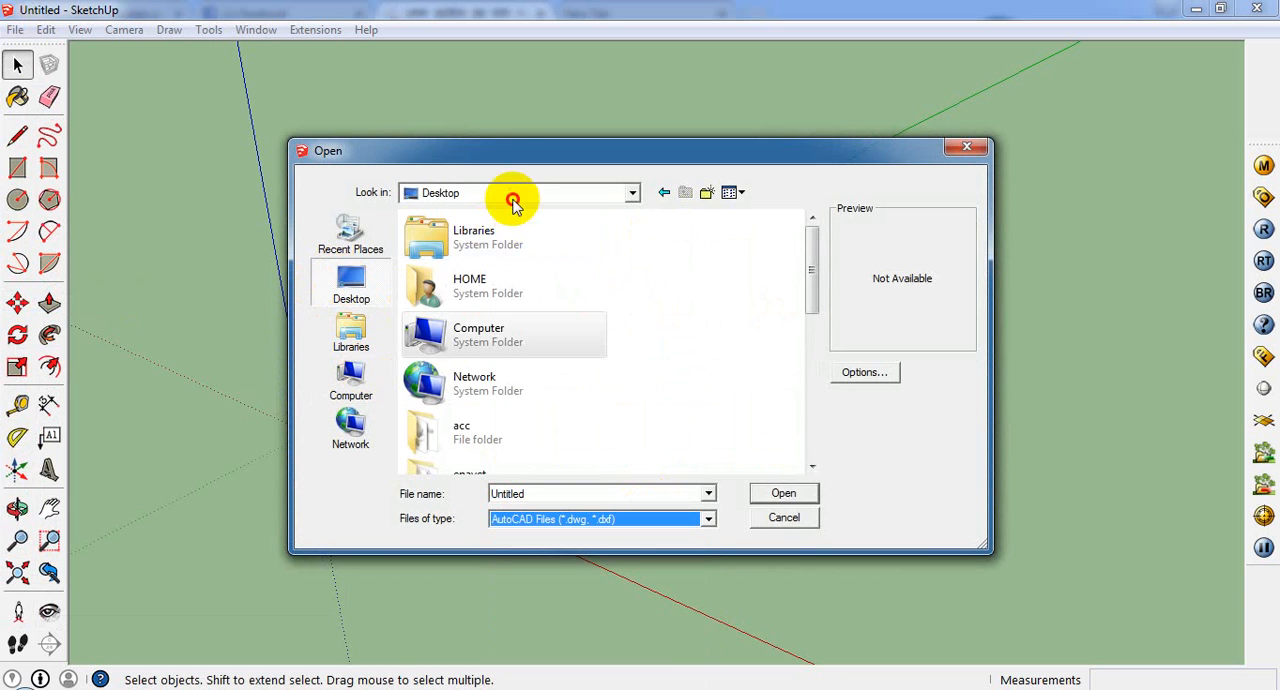
pyautogui.click(512, 200)
pyautogui.click(500, 258)
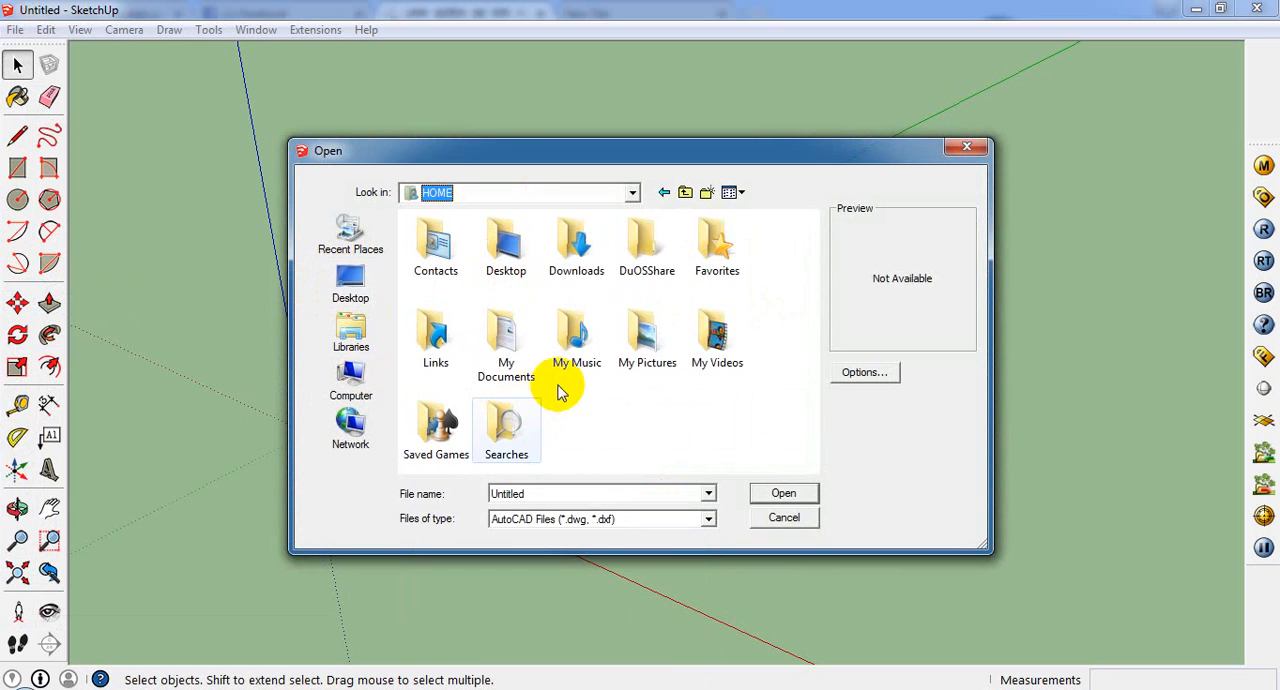
pyautogui.doubleClick(578, 270)
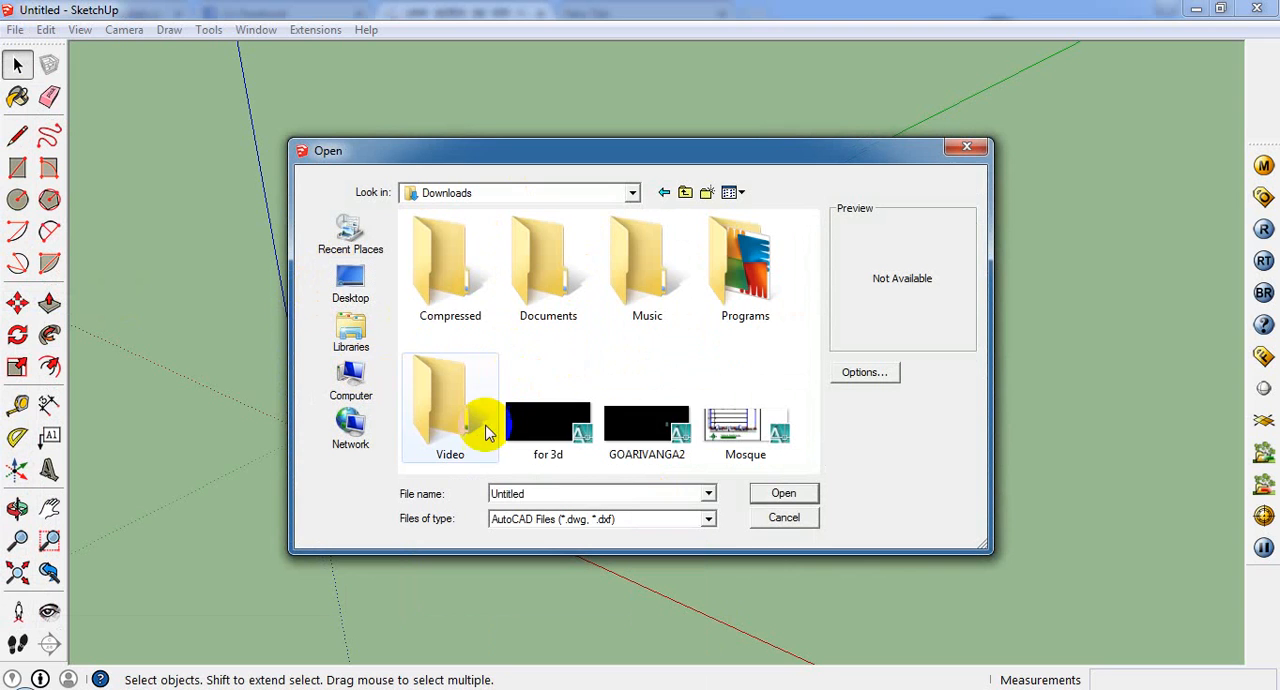
pyautogui.click(677, 432)
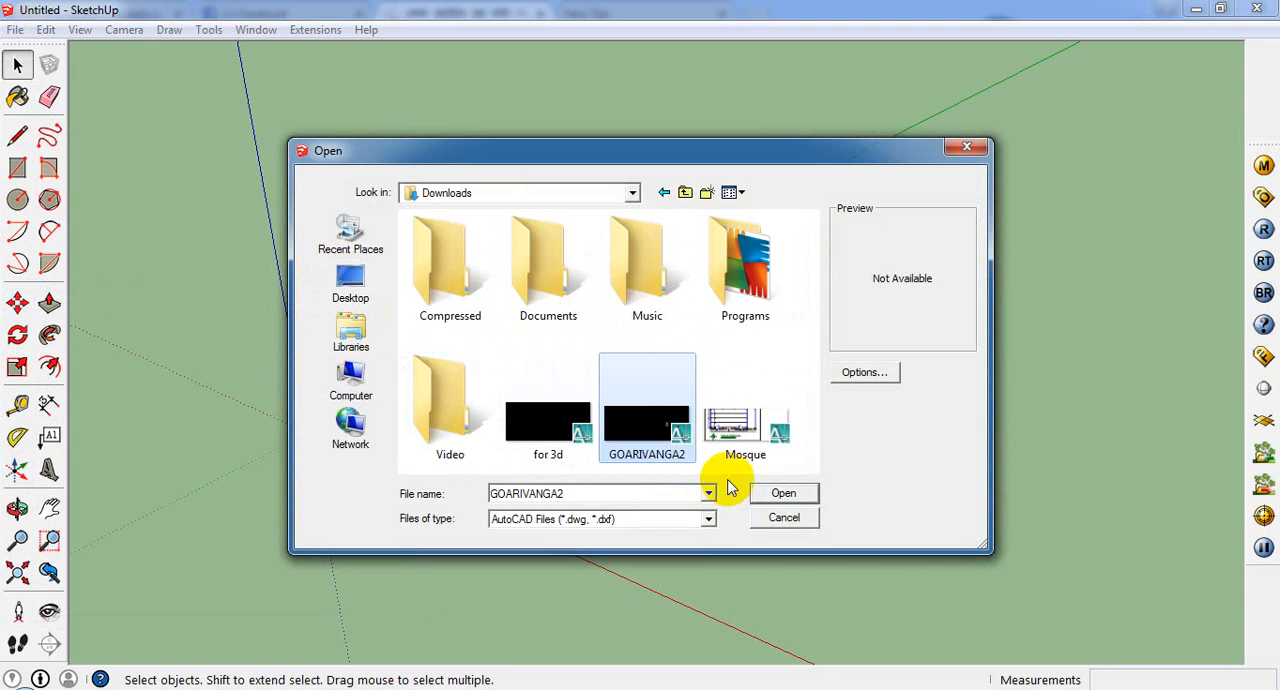
pyautogui.click(806, 497)
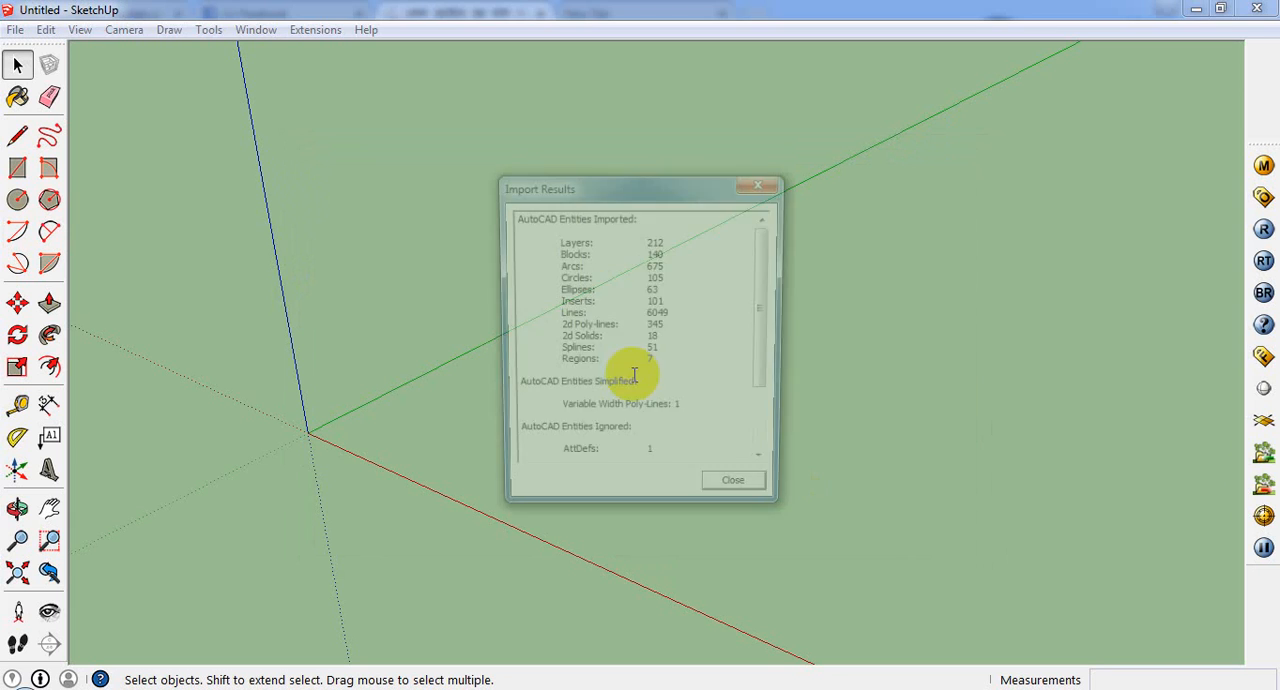
pyautogui.click(736, 497)
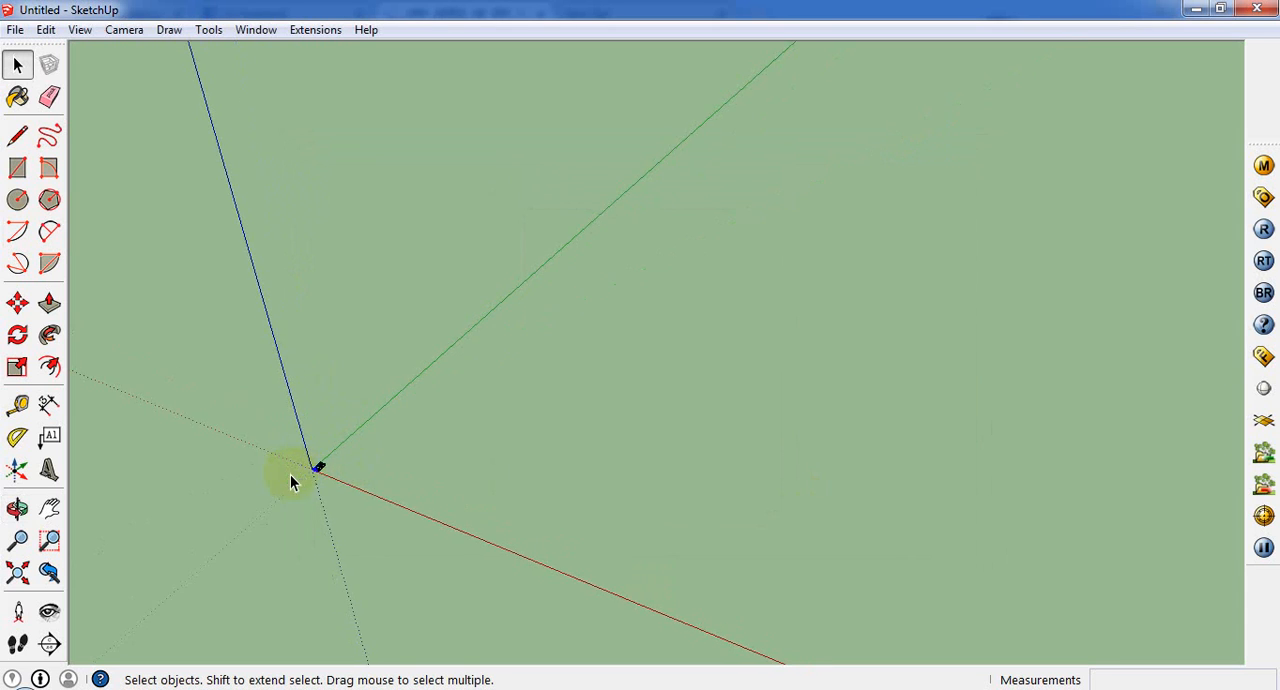
# Step: View the imported floor plan from above and check the list of layers that came with it
pyautogui.scroll(9, 280, 489)
pyautogui.moveTo(450, 446); pyautogui.dragTo(520, 655, button='middle')
pyautogui.click(256, 29)
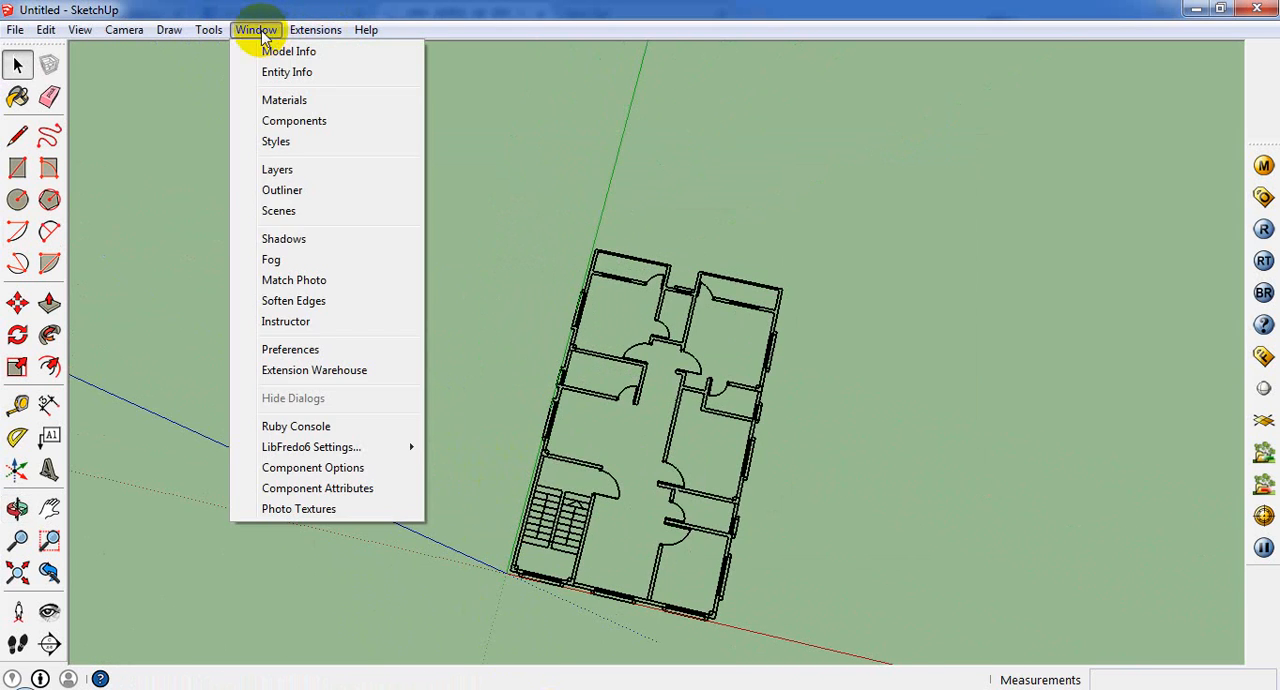
pyautogui.click(285, 172)
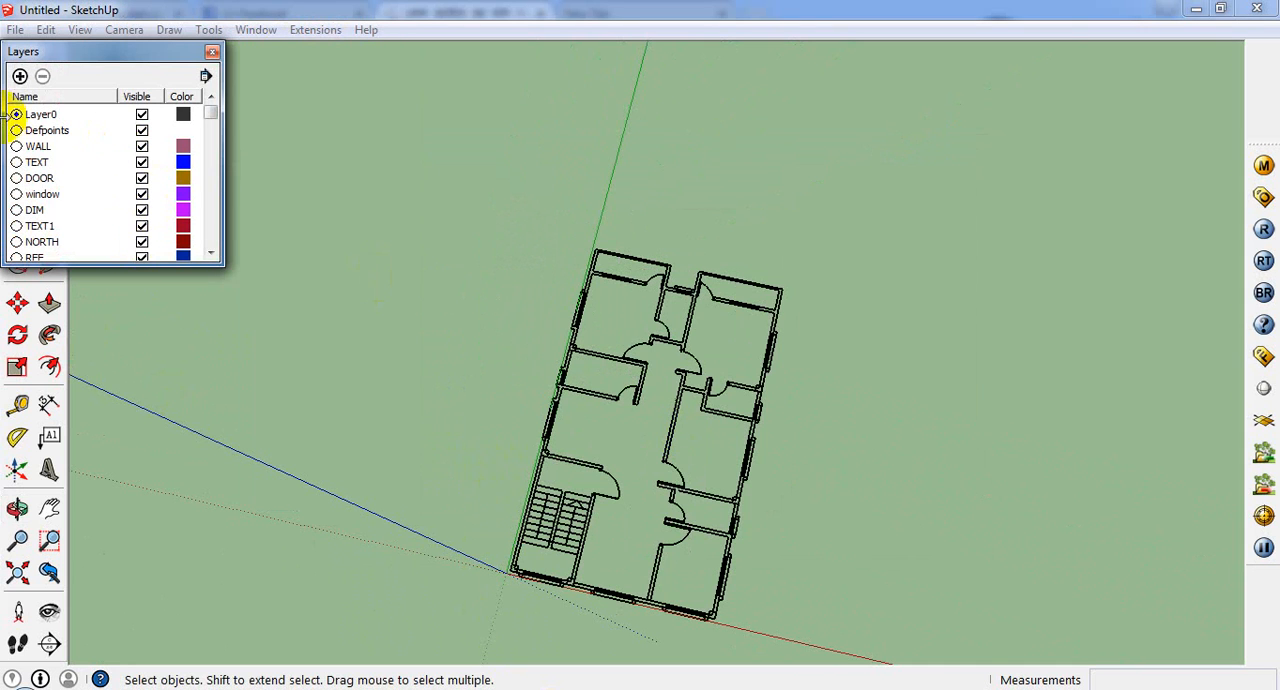
pyautogui.click(212, 52)
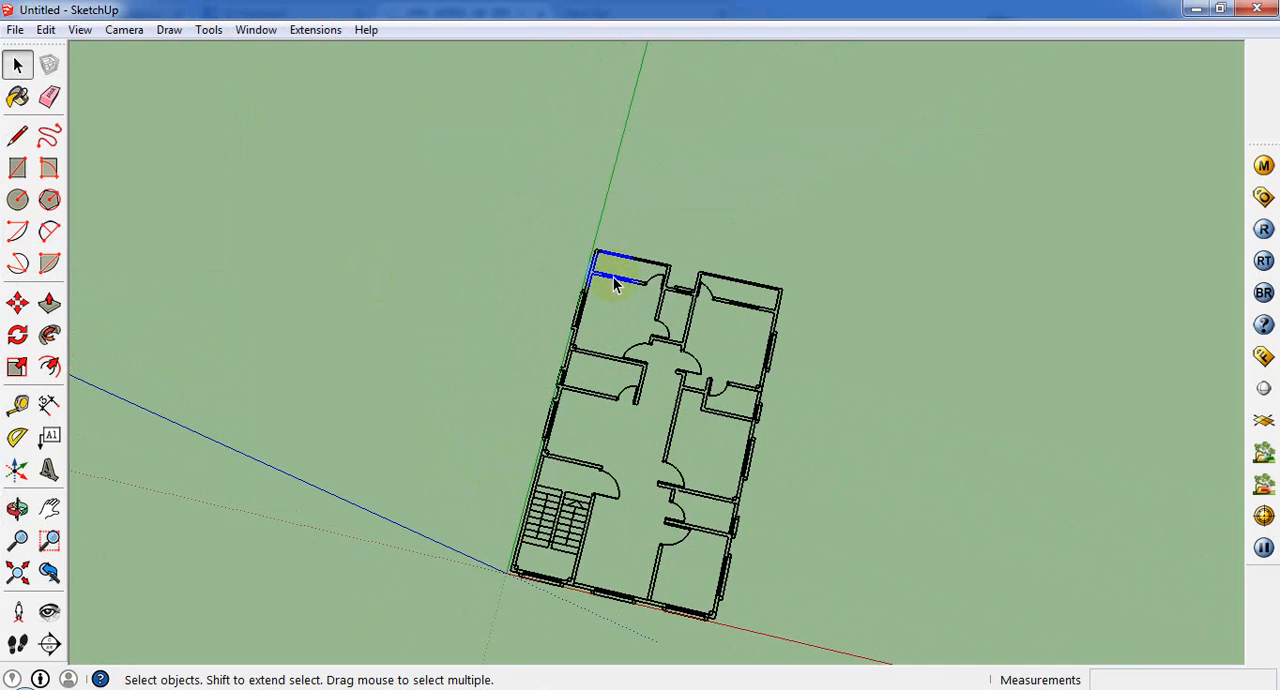
pyautogui.moveTo(590, 420); pyautogui.dragTo(615, 552, button='middle')
pyautogui.scroll(3, 607, 337)
pyautogui.click(569, 366)
pyautogui.scroll(-5, 569, 366)
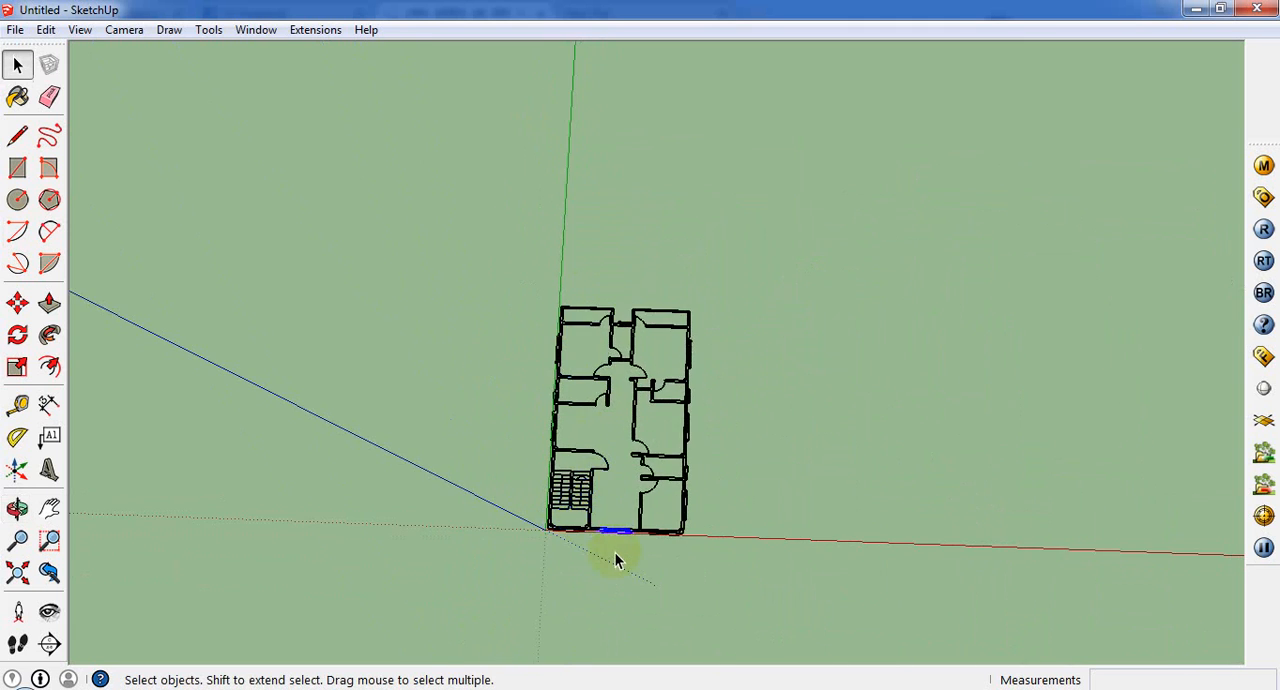
pyautogui.scroll(5, 650, 540)
pyautogui.scroll(-6, 686, 423)
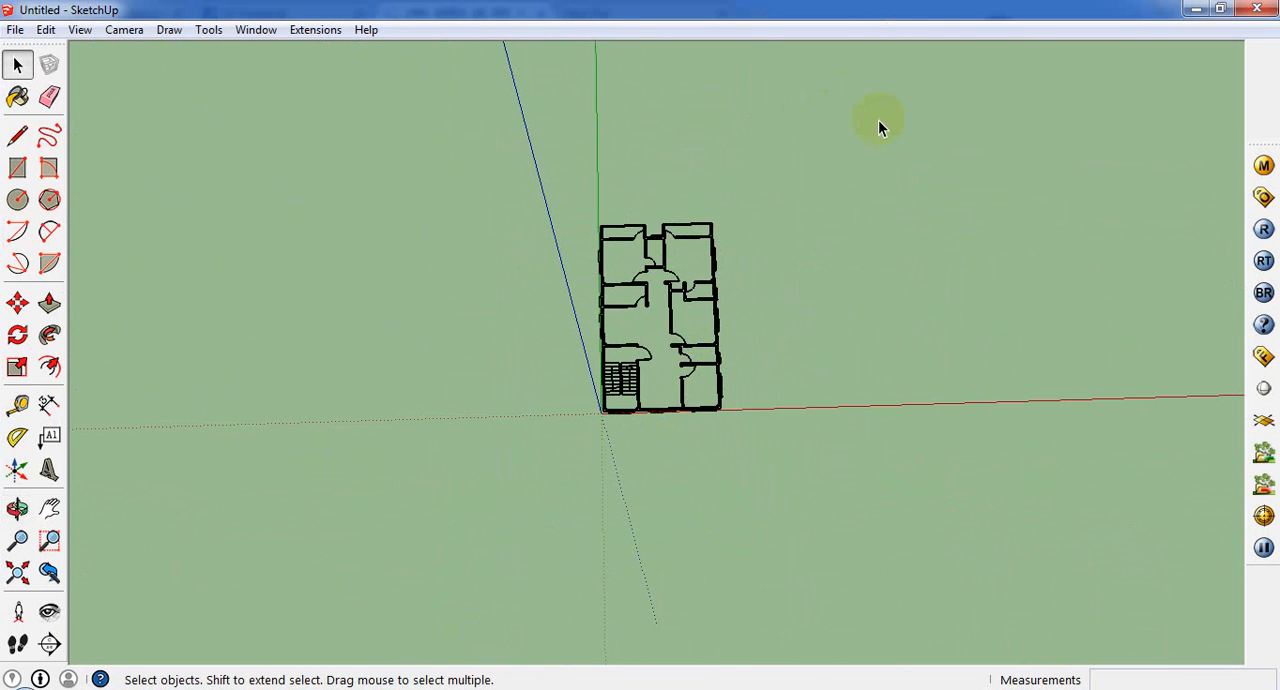
# Step: Select all lines of the imported floor plan and make them into one group
pyautogui.moveTo(492, 509); pyautogui.dragTo(490, 511)
pyautogui.scroll(4, 740, 130)
pyautogui.moveTo(566, 310); pyautogui.dragTo(658, 235, button='middle')
pyautogui.scroll(2, 524, 325)
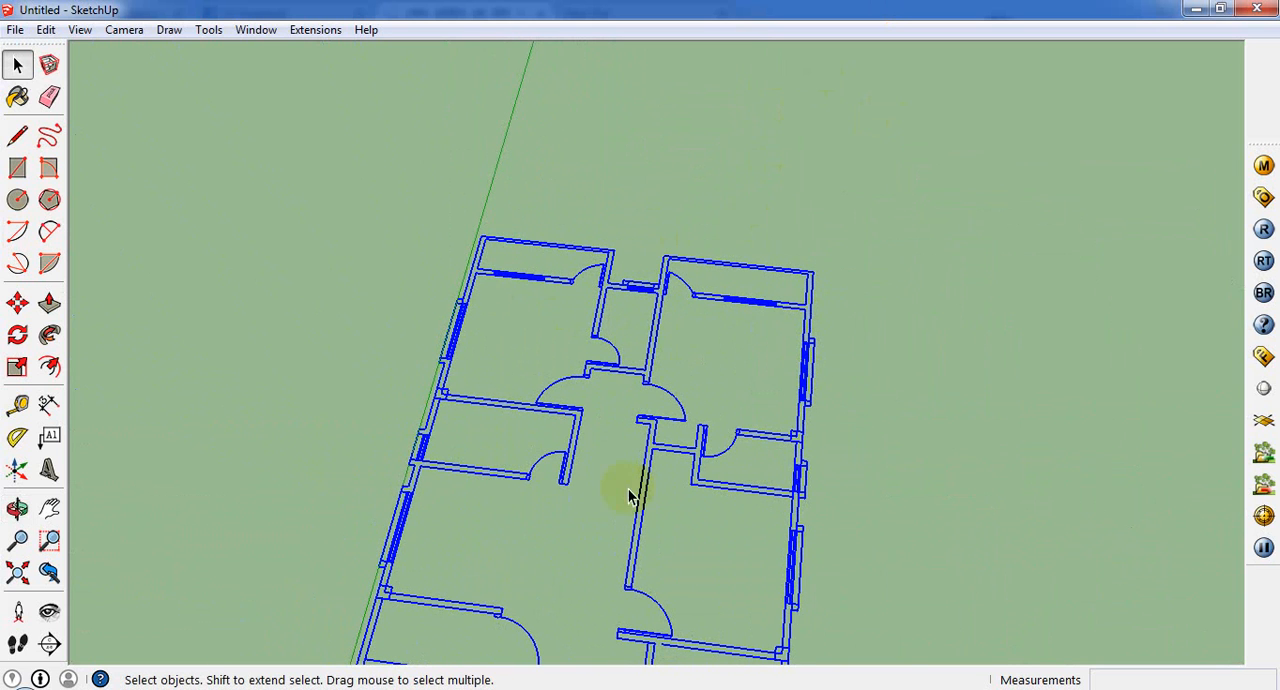
pyautogui.scroll(1, 604, 564)
pyautogui.scroll(-5, 600, 570)
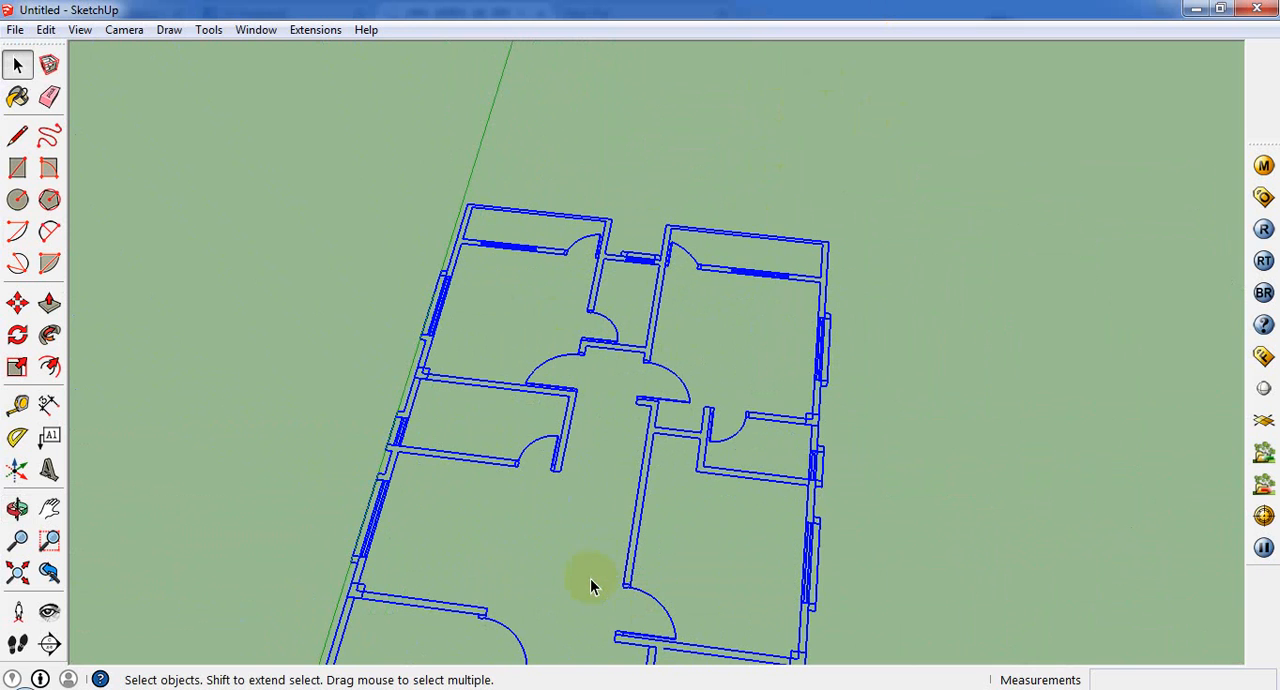
pyautogui.scroll(3, 561, 533)
pyautogui.scroll(1, 590, 450)
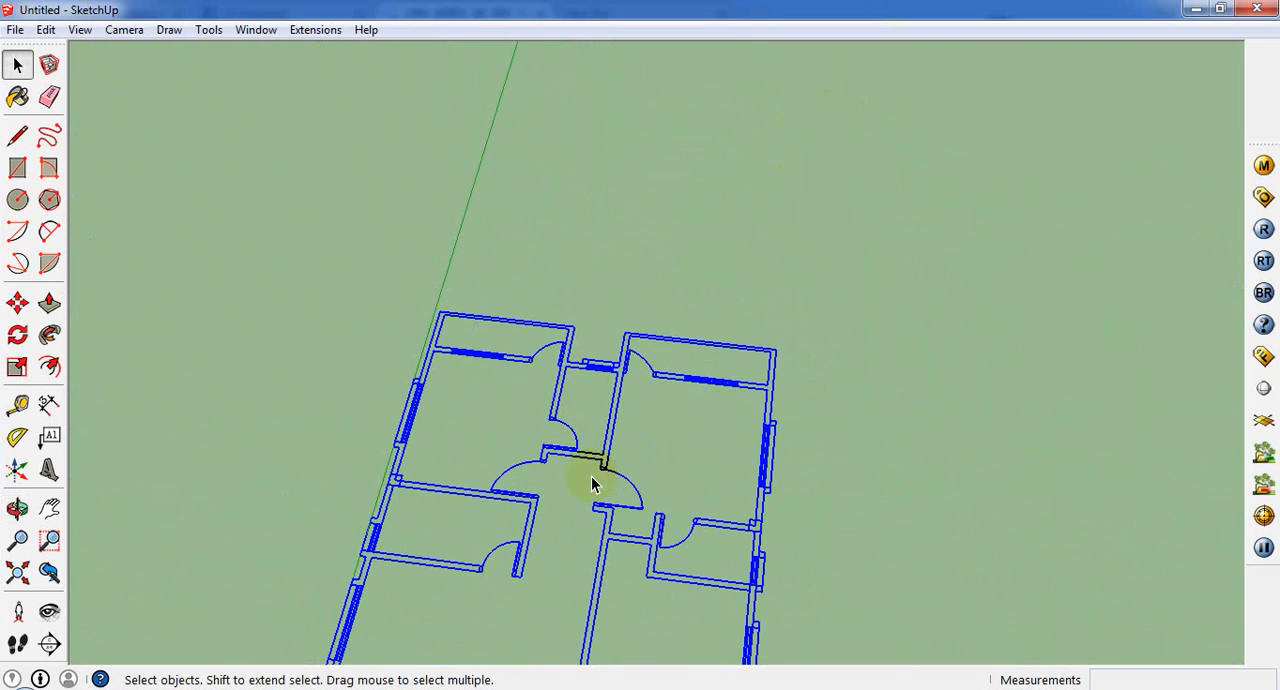
pyautogui.rightClick(592, 470)
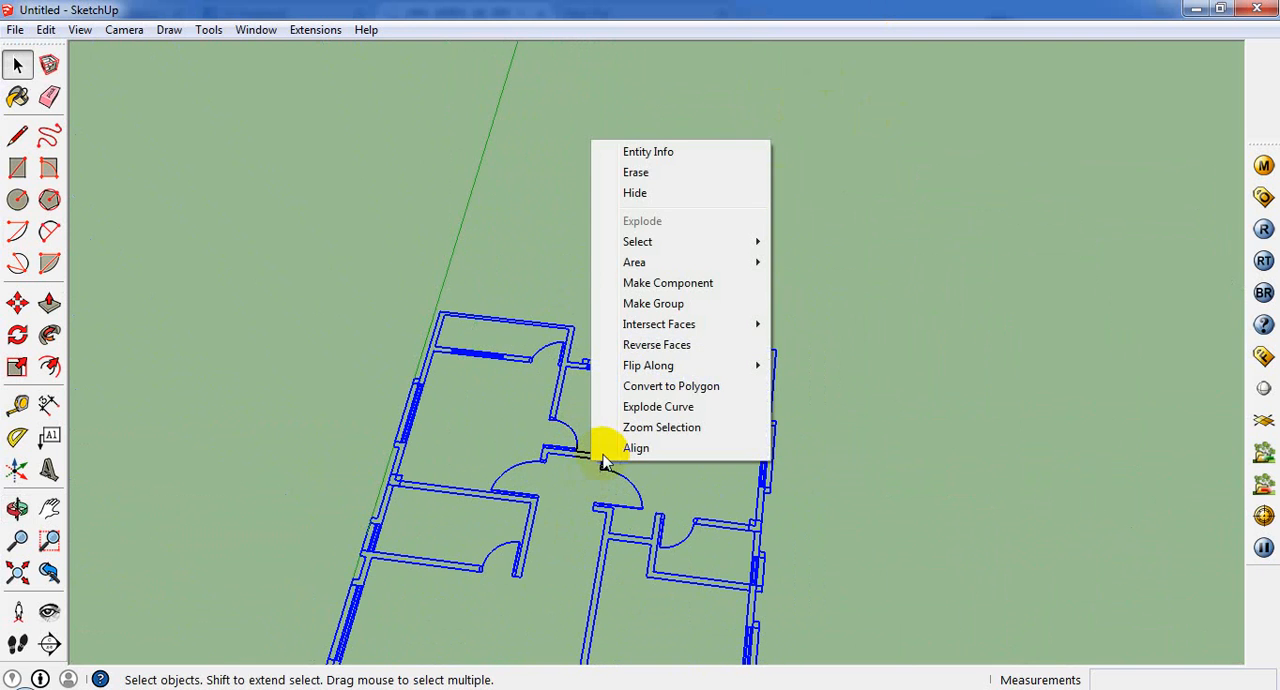
pyautogui.click(671, 303)
# Step: Lock the grouped floor plan
pyautogui.scroll(-2, 560, 430)
pyautogui.scroll(-3, 557, 430)
pyautogui.moveTo(560, 440); pyautogui.dragTo(672, 600, button='middle')
pyautogui.scroll(1, 197, 137)
pyautogui.click(45, 32)
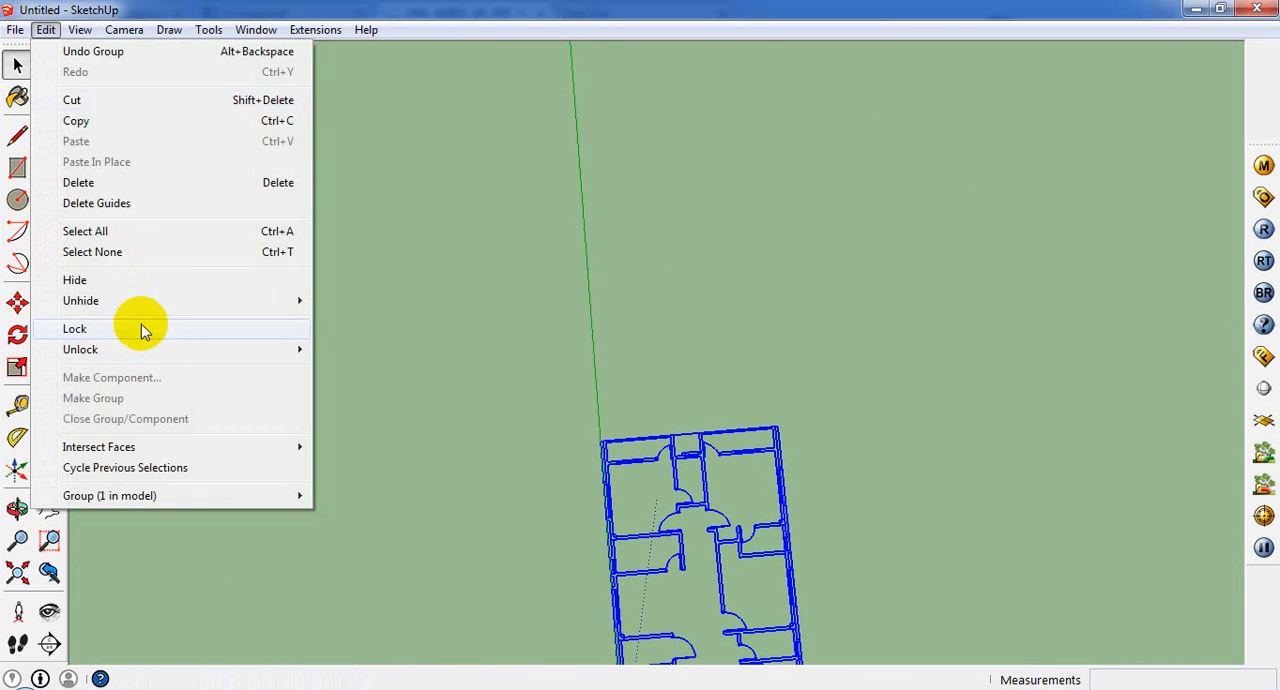
pyautogui.click(140, 329)
# Step: Draw a 5" by 6' 5" rectangle over the long outer wall, from the plan's inner corner to the first window
pyautogui.moveTo(669, 423); pyautogui.dragTo(1276, 305, button='middle')
pyautogui.scroll(8, 535, 452)
pyautogui.scroll(3, 855, 330)
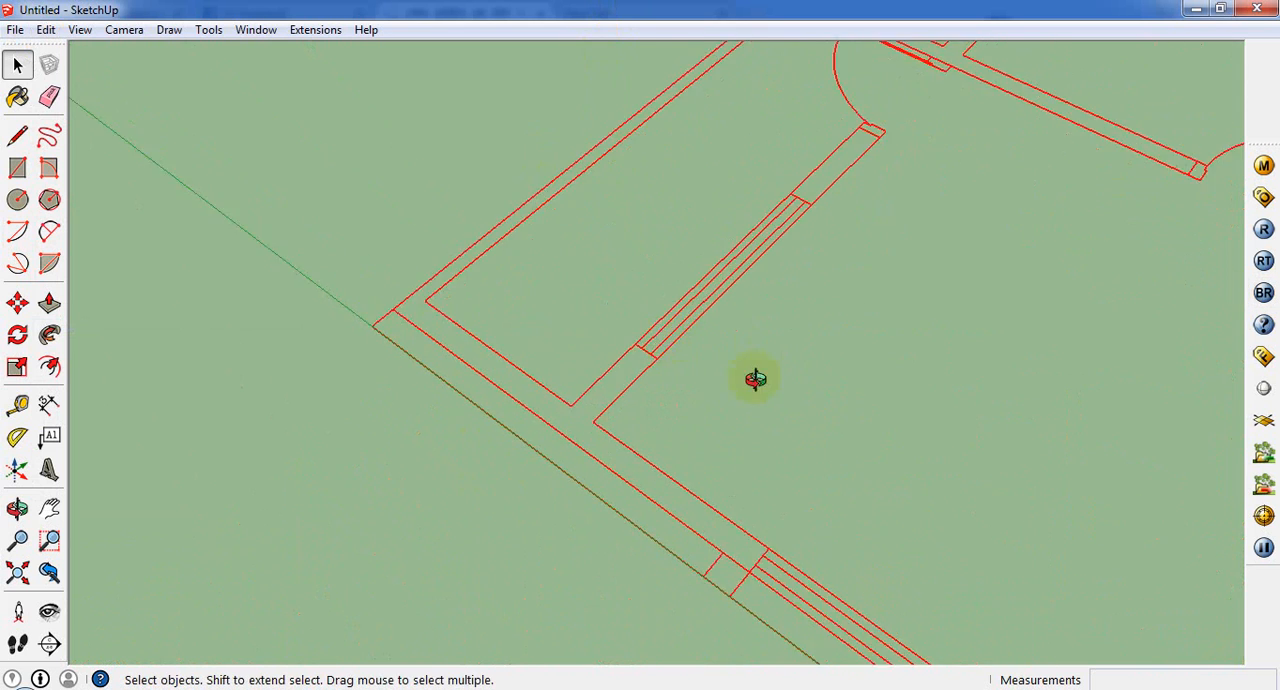
pyautogui.moveTo(754, 377); pyautogui.dragTo(1000, 385, button='middle')
pyautogui.scroll(-5, 700, 368)
pyautogui.click(20, 168)
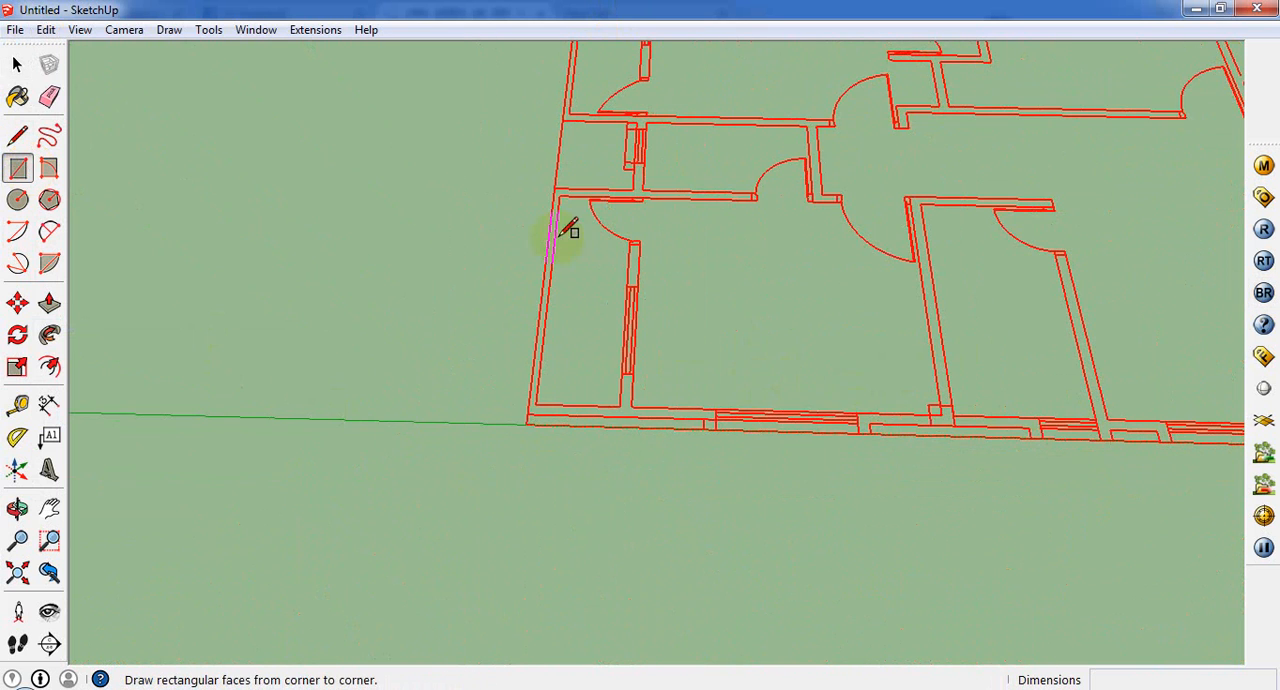
pyautogui.scroll(5, 523, 429)
pyautogui.click(481, 409)
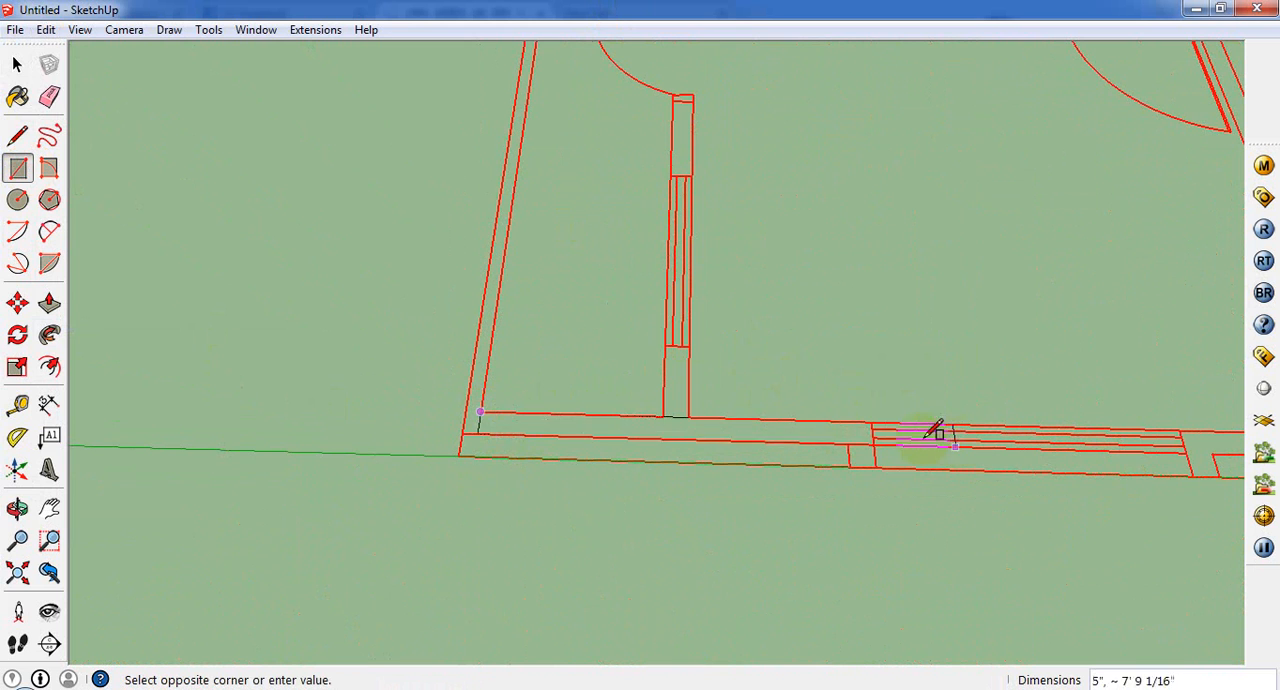
pyautogui.click(868, 443)
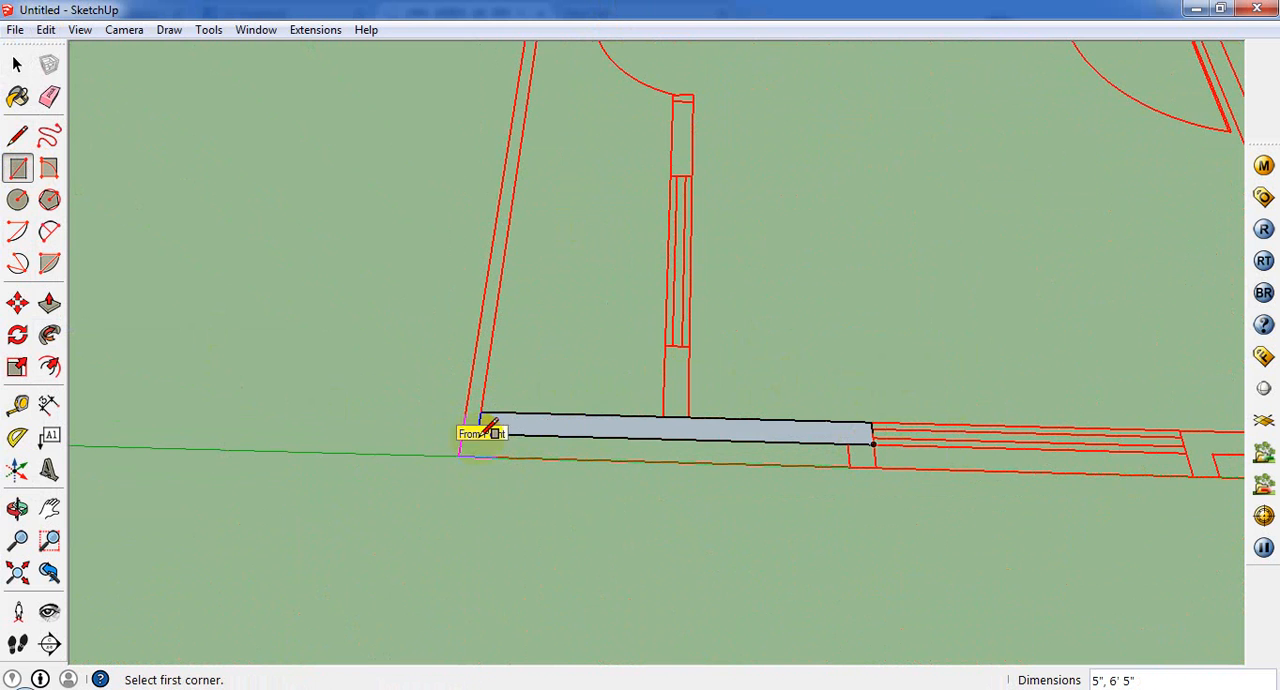
# Step: Draw a second rectangle over the same outer wall, filling the segment between the first and second windows
pyautogui.scroll(-10, 481, 432)
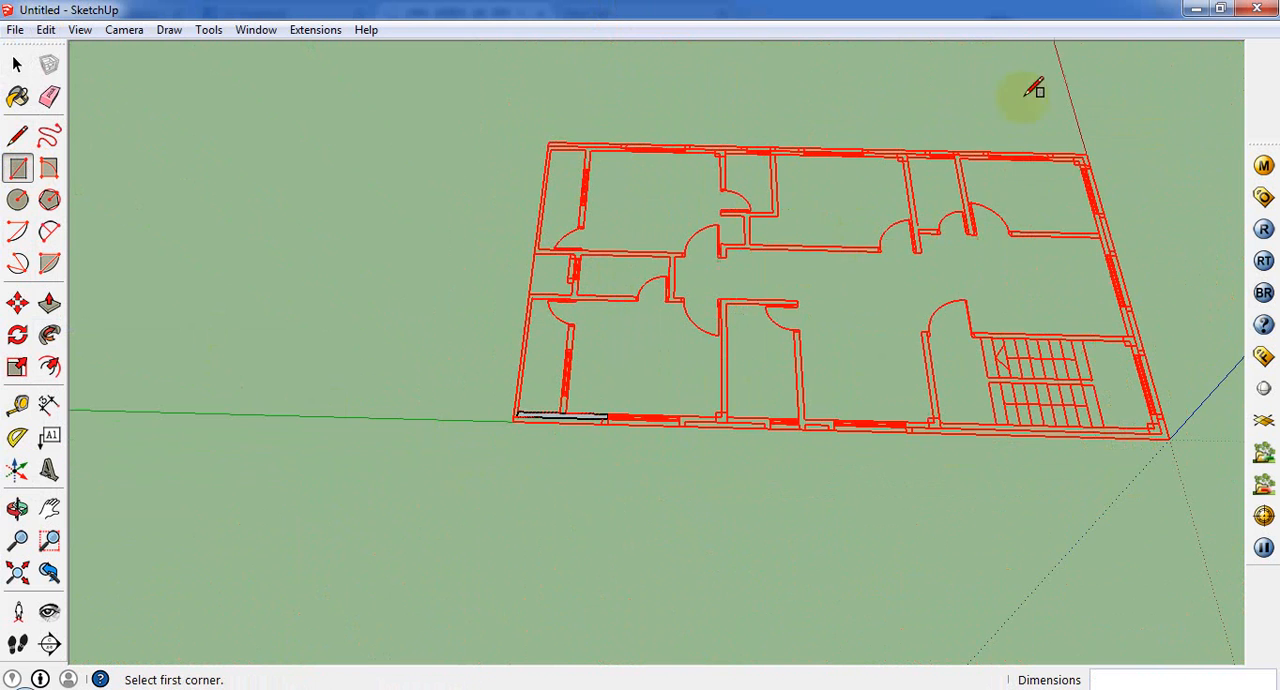
pyautogui.scroll(6, 480, 429)
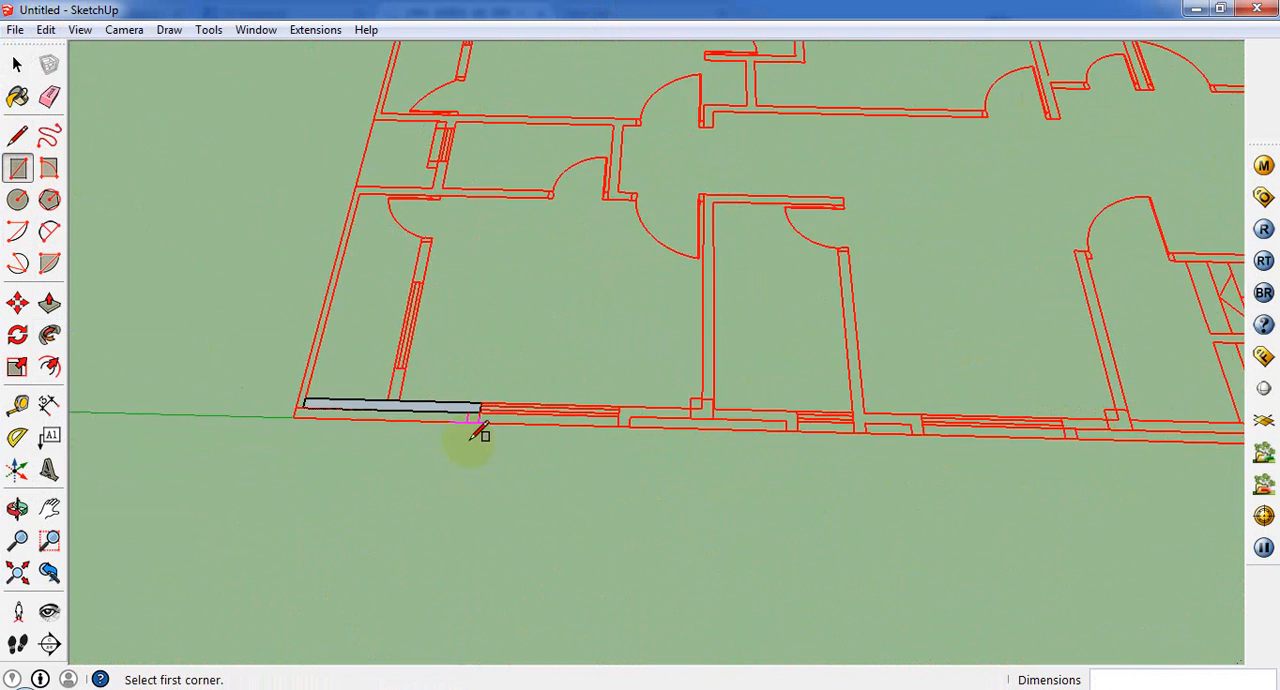
pyautogui.click(724, 395)
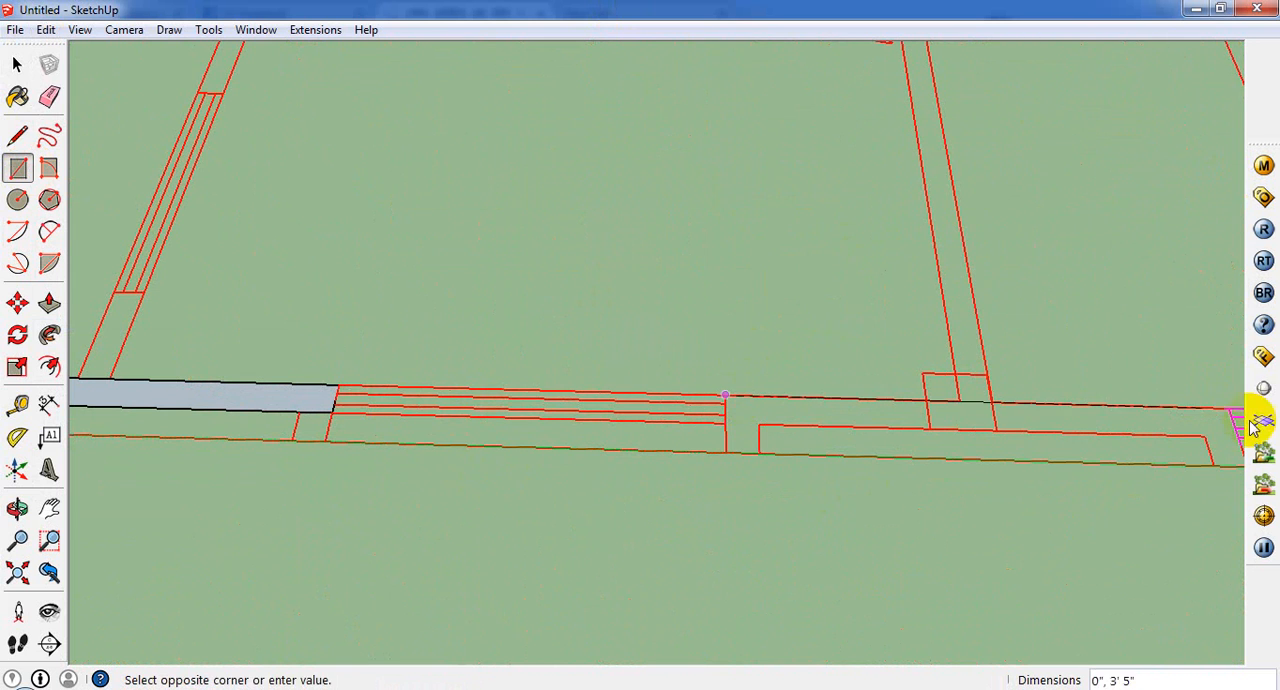
pyautogui.click(1204, 436)
pyautogui.scroll(-5, 1023, 200)
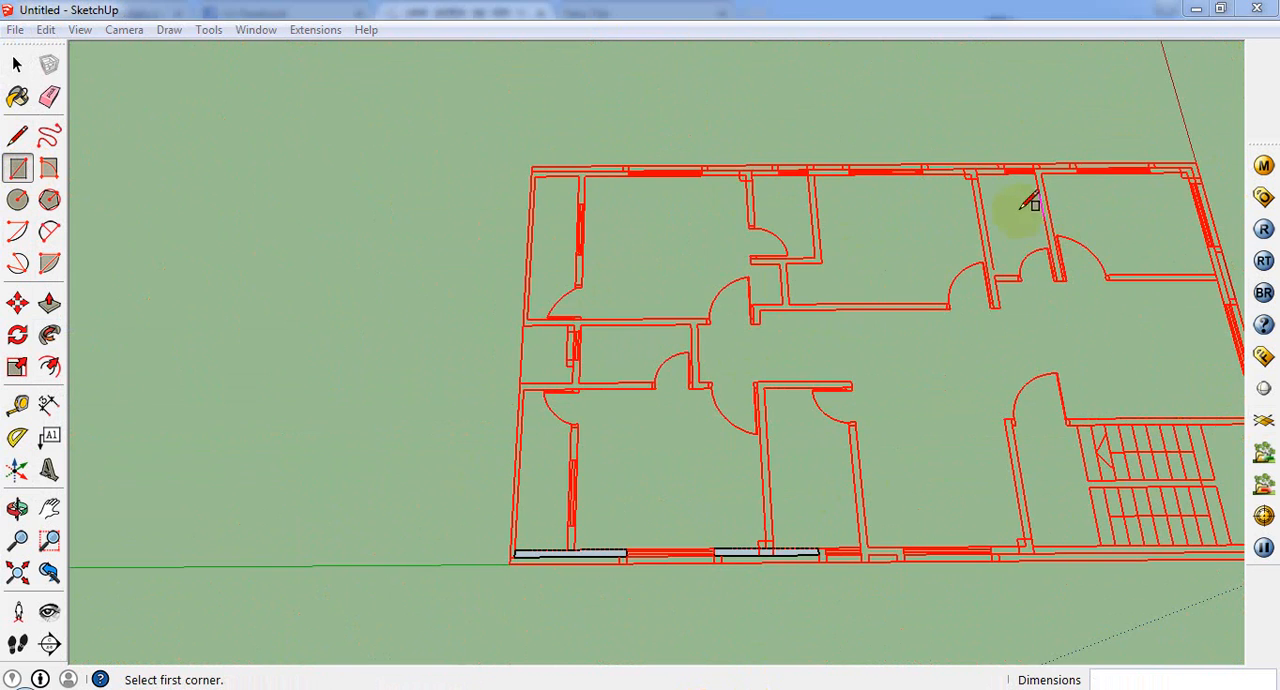
# Step: Try to trace the inner wall between the outer-wall column and the door opening with a 10' 5" by 5" rectangle
pyautogui.moveTo(1023, 200); pyautogui.dragTo(971, 320, button='middle')
pyautogui.scroll(8, 1037, 280)
pyautogui.scroll(2, 1018, 328)
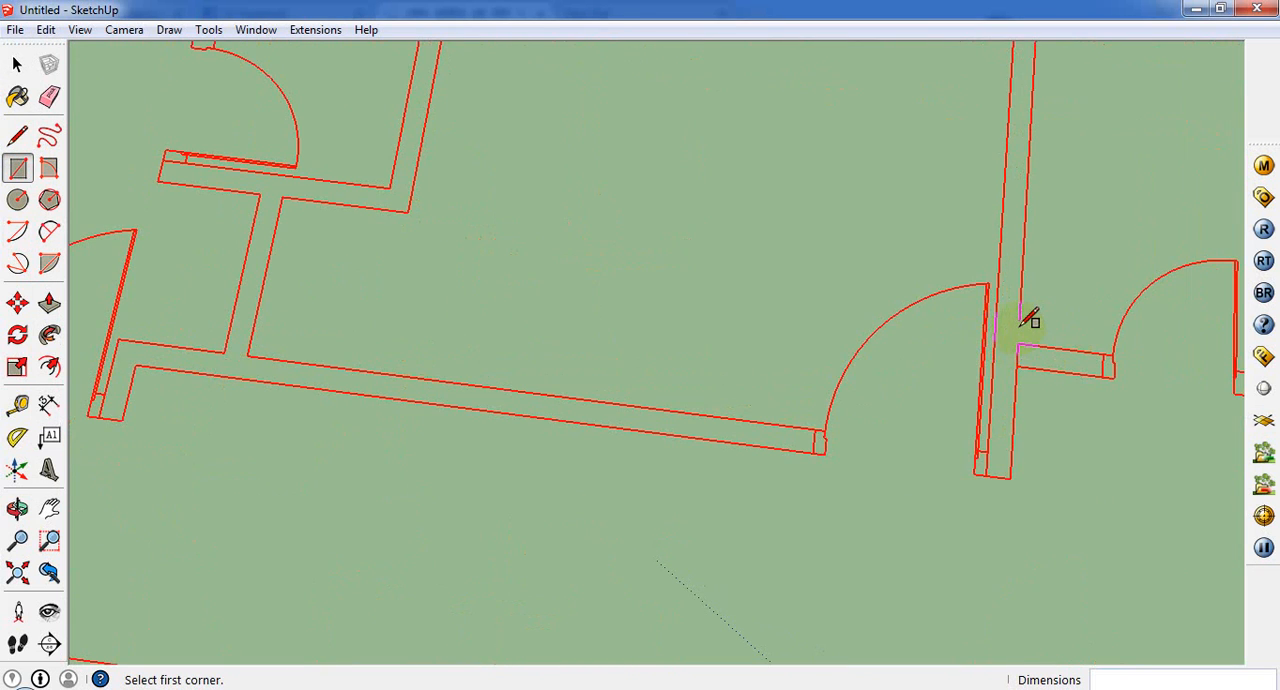
pyautogui.scroll(-6, 1027, 318)
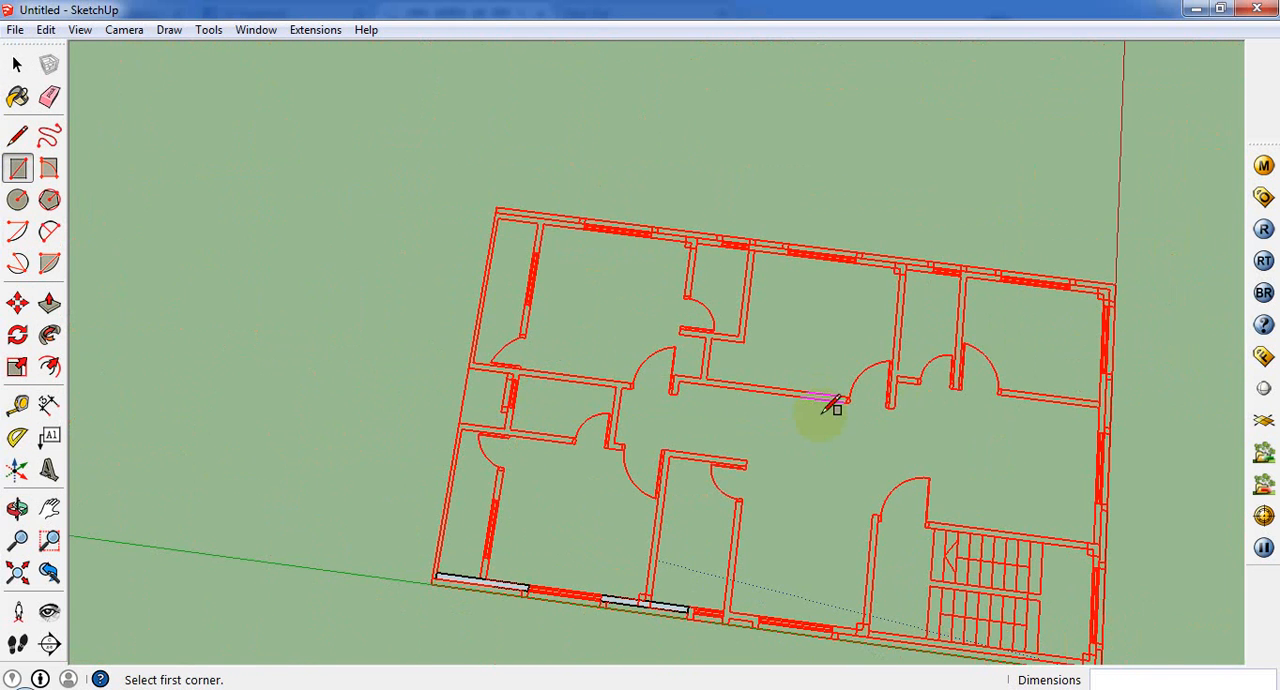
pyautogui.scroll(6, 820, 408)
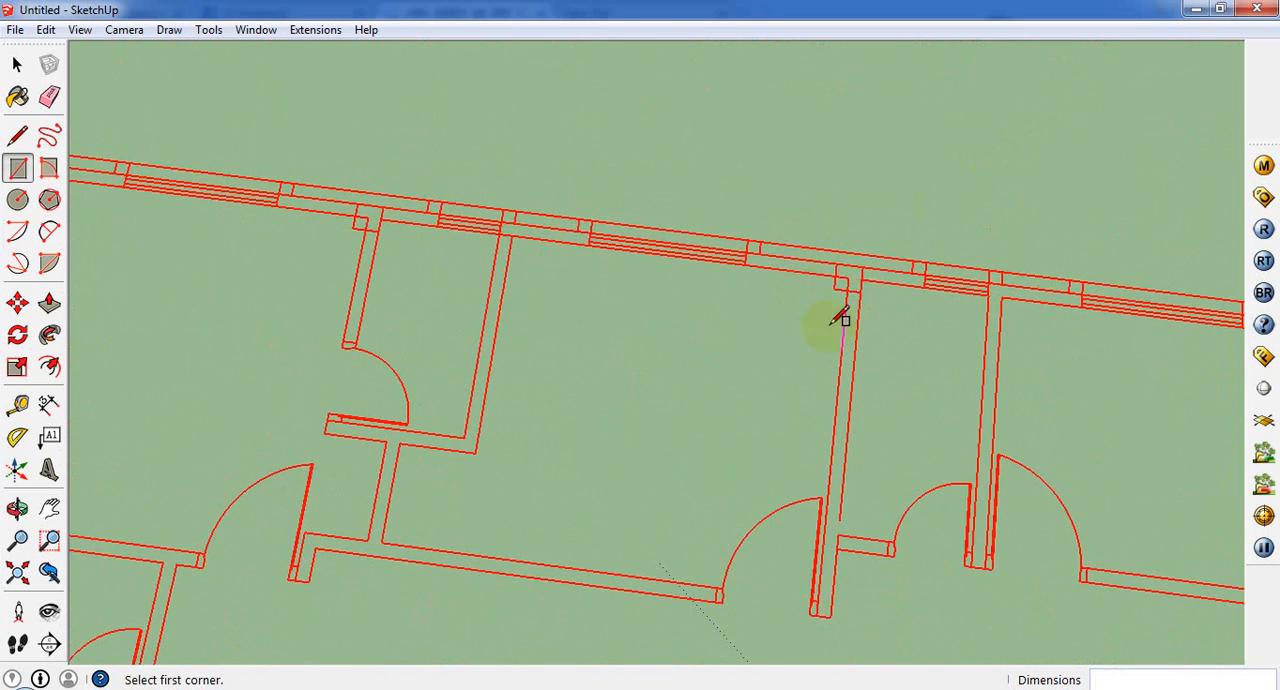
pyautogui.scroll(2, 843, 315)
pyautogui.scroll(2, 838, 295)
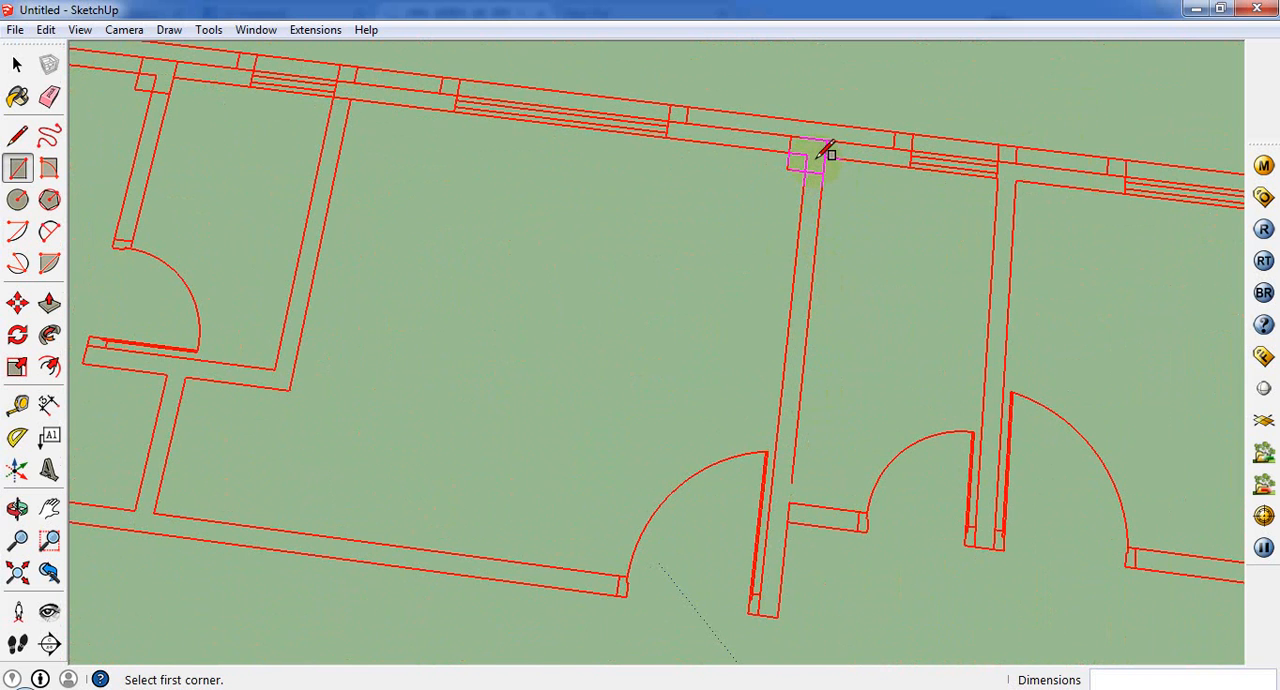
pyautogui.click(806, 155)
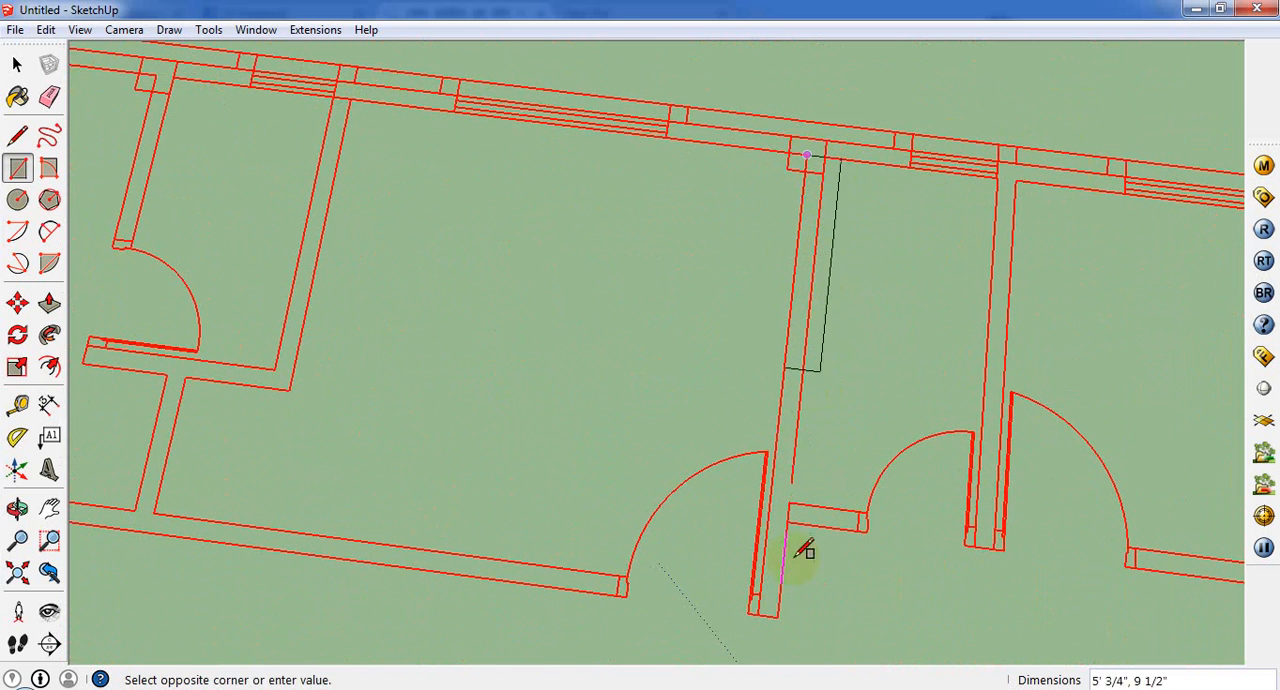
pyautogui.click(780, 612)
pyautogui.scroll(-6, 880, 420)
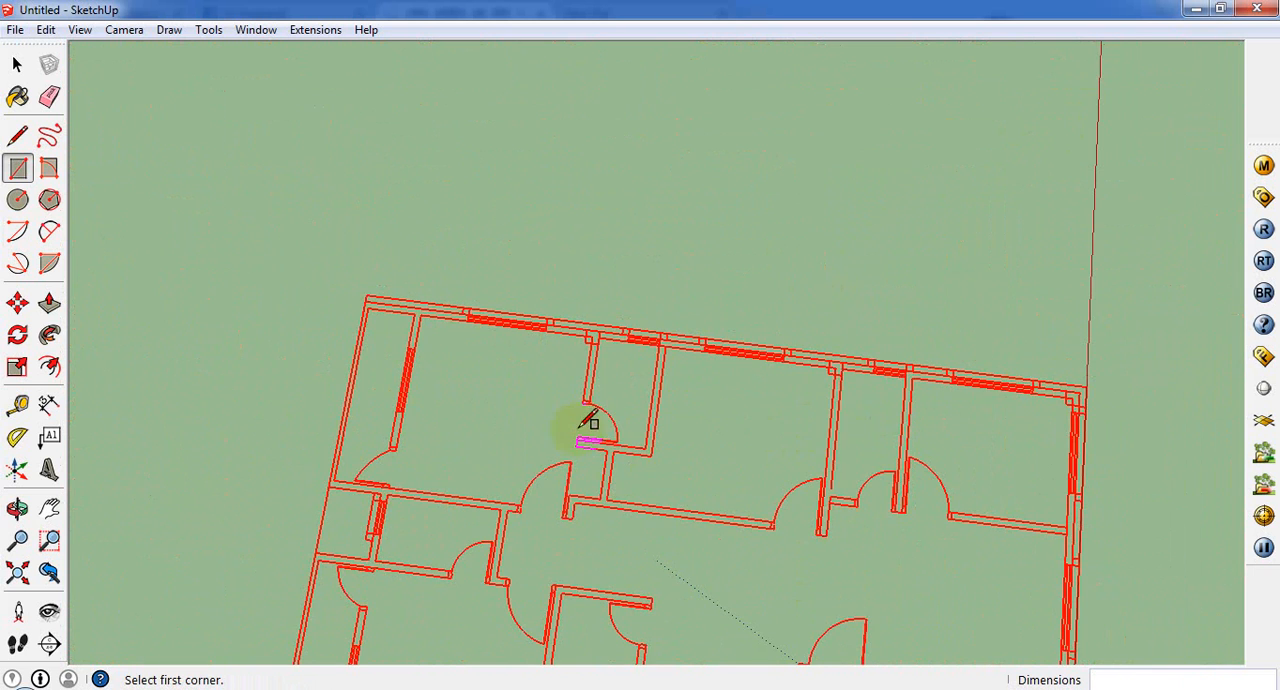
# Step: Examine the overlapping wall rectangles and the selected outer edge at the plan's front corner
pyautogui.scroll(-2, 640, 380)
pyautogui.scroll(6, 543, 591)
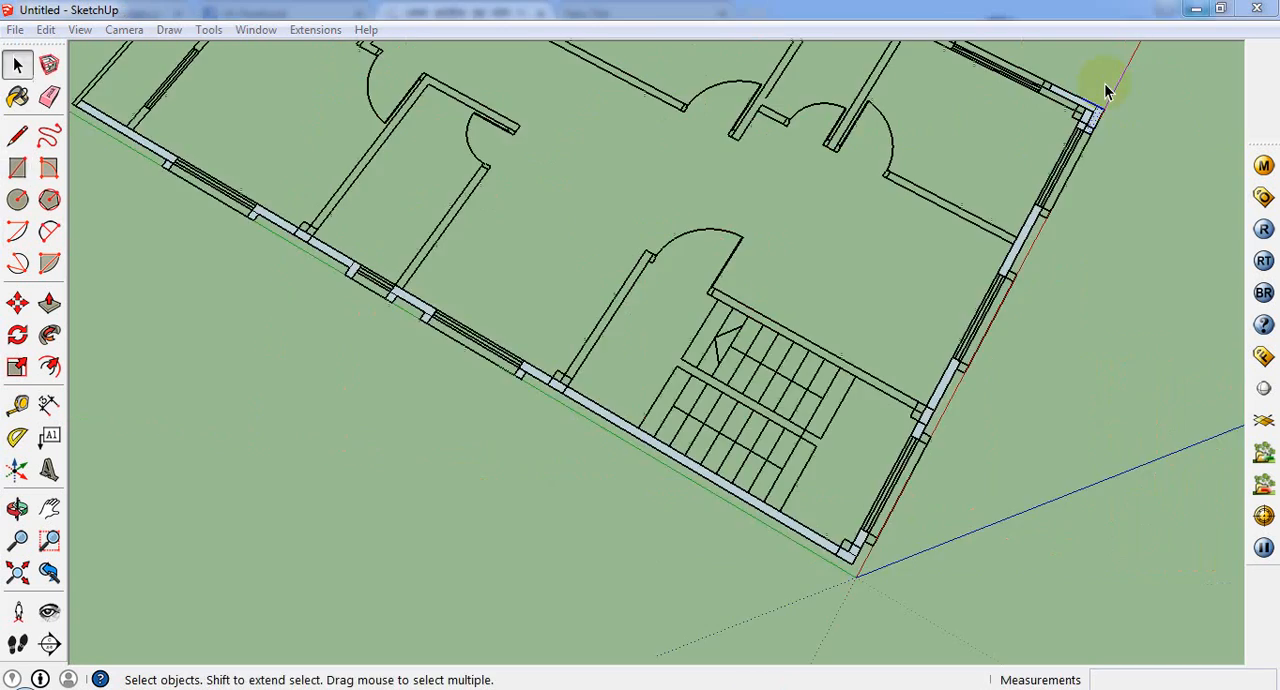
pyautogui.moveTo(1109, 86); pyautogui.dragTo(966, 106, button='middle')
pyautogui.scroll(5, 1097, 326)
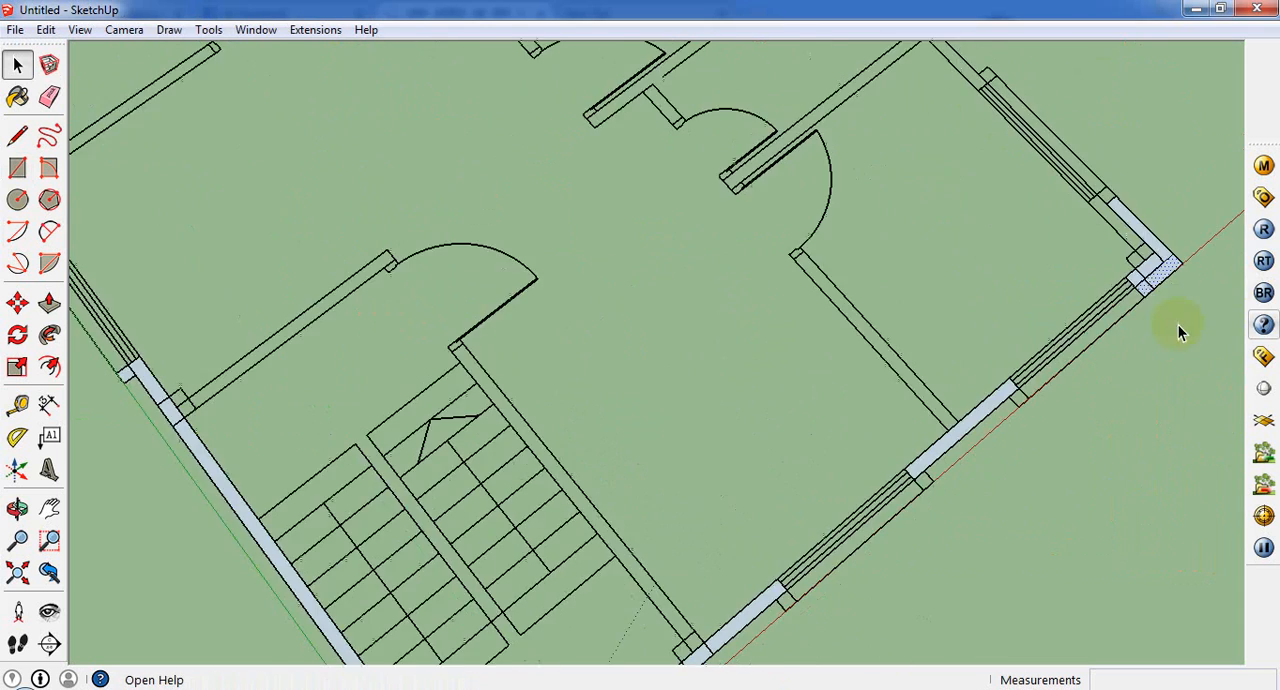
pyautogui.scroll(2, 1183, 256)
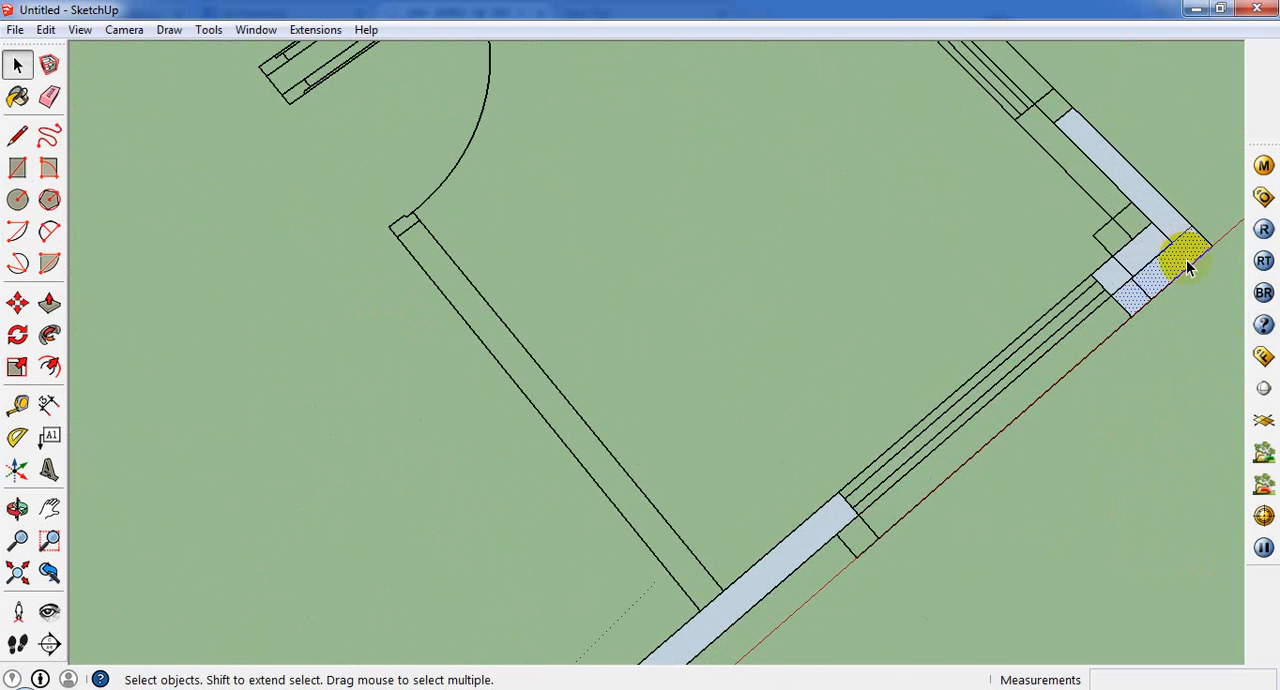
pyautogui.scroll(2, 1186, 277)
pyautogui.scroll(-2, 1170, 274)
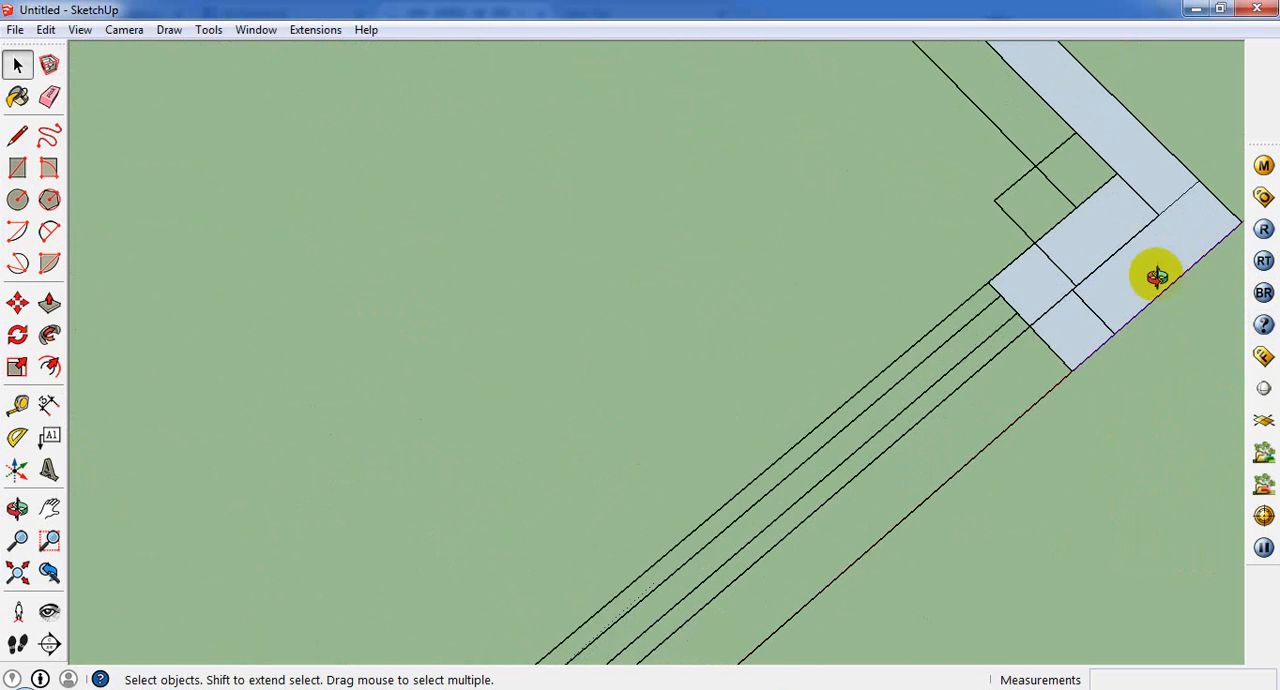
pyautogui.moveTo(1151, 271); pyautogui.dragTo(1100, 220, button='middle')
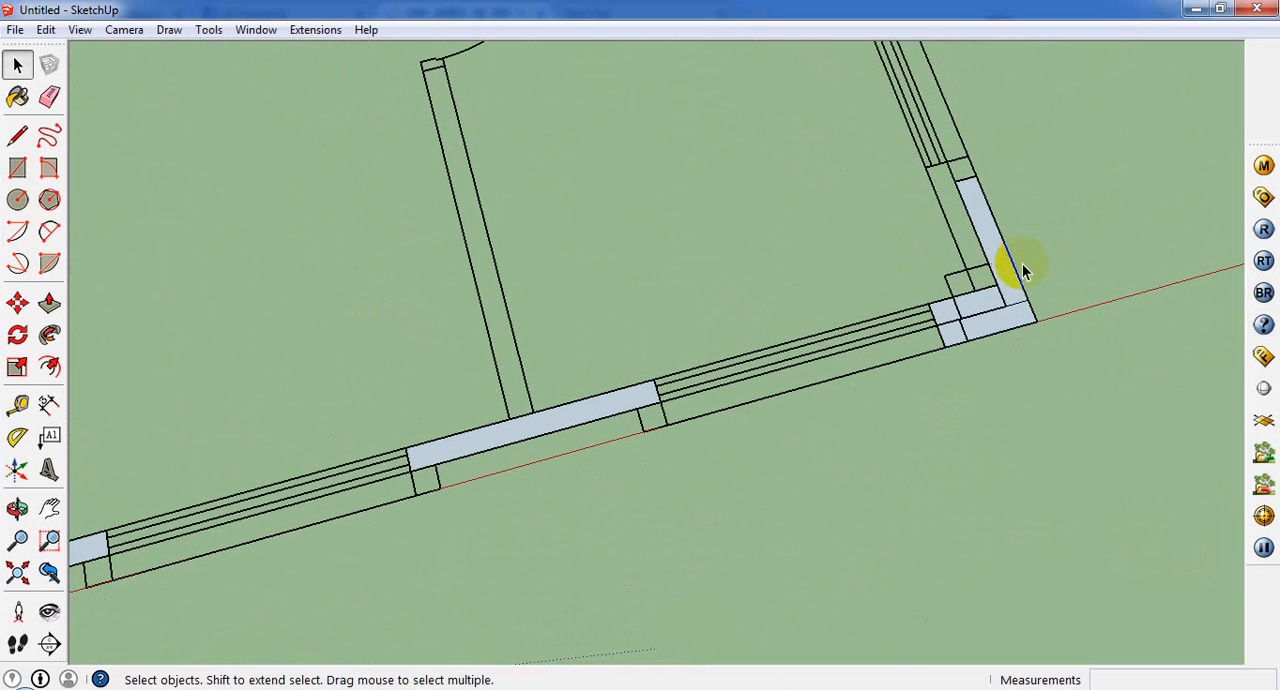
pyautogui.click(1020, 288)
# Step: Switch to DraftSight and examine the room and wall layout of GOARIVANGA2.dwg up to the M.BED window
pyautogui.click(210, 689)
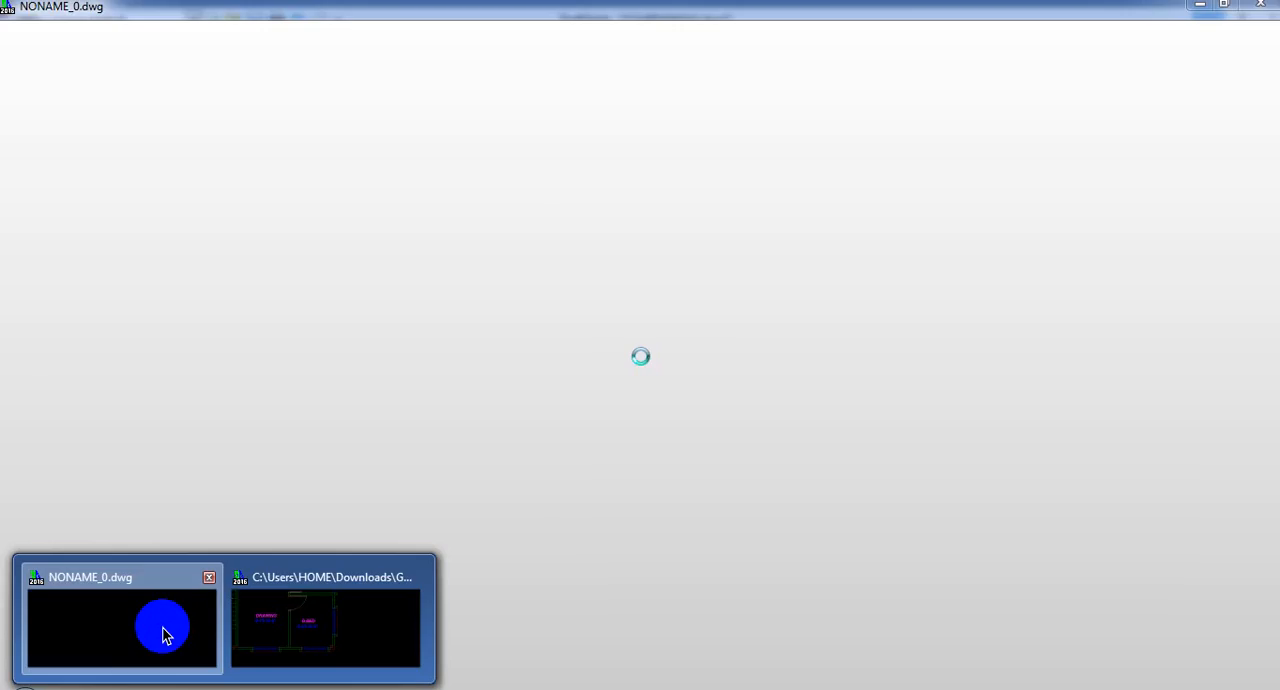
pyautogui.click(165, 635)
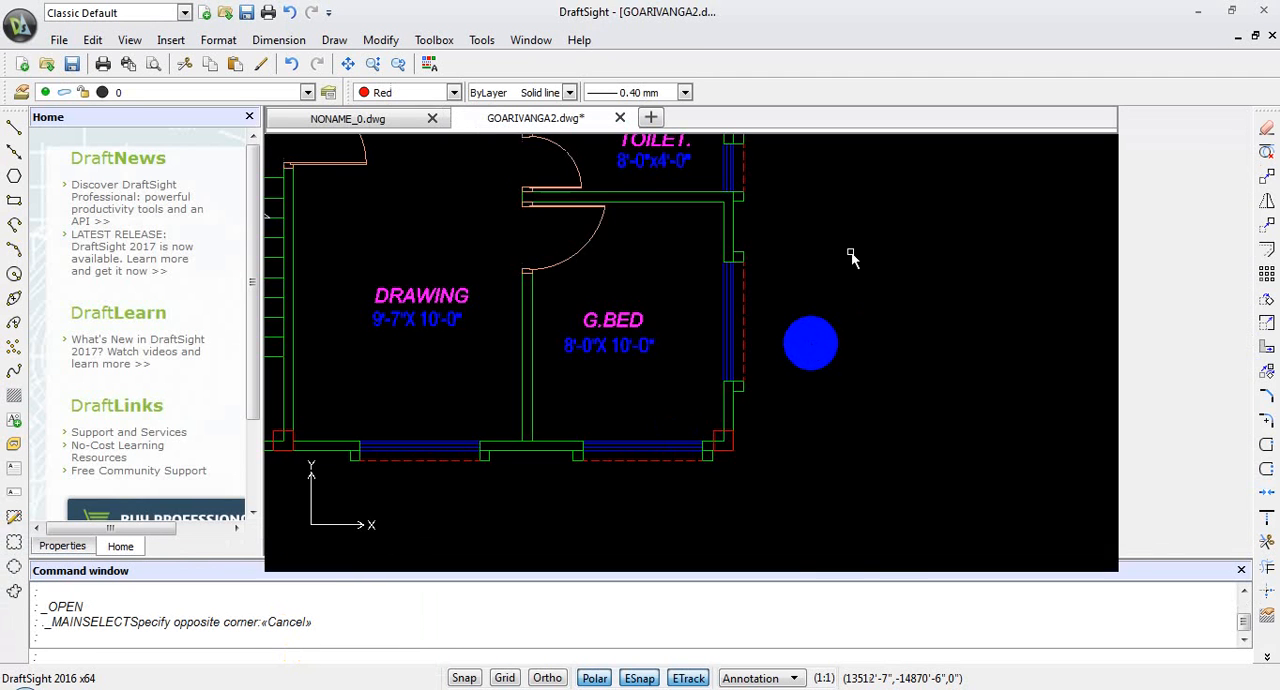
pyautogui.scroll(-3, 716, 360)
pyautogui.scroll(1, 675, 325)
pyautogui.moveTo(681, 327); pyautogui.dragTo(783, 506, button='middle')
pyautogui.scroll(-4, 783, 506)
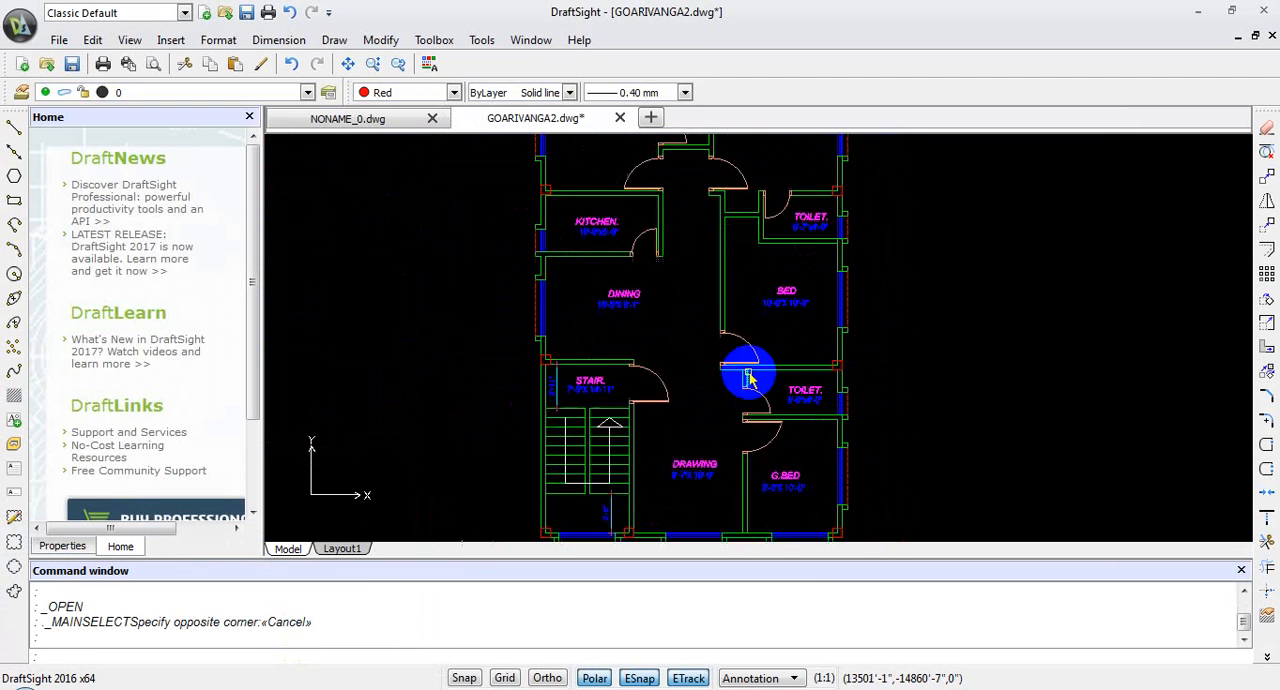
pyautogui.moveTo(777, 337); pyautogui.dragTo(800, 418, button='middle')
pyautogui.scroll(3, 795, 390)
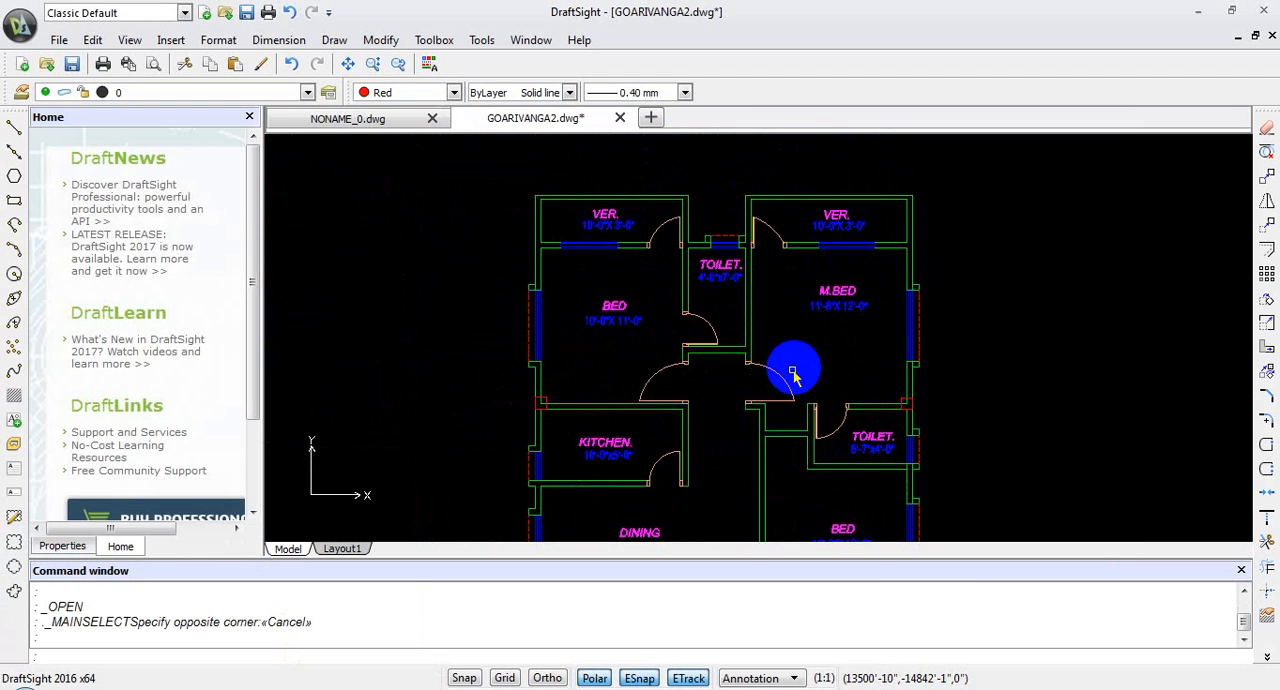
pyautogui.scroll(4, 914, 309)
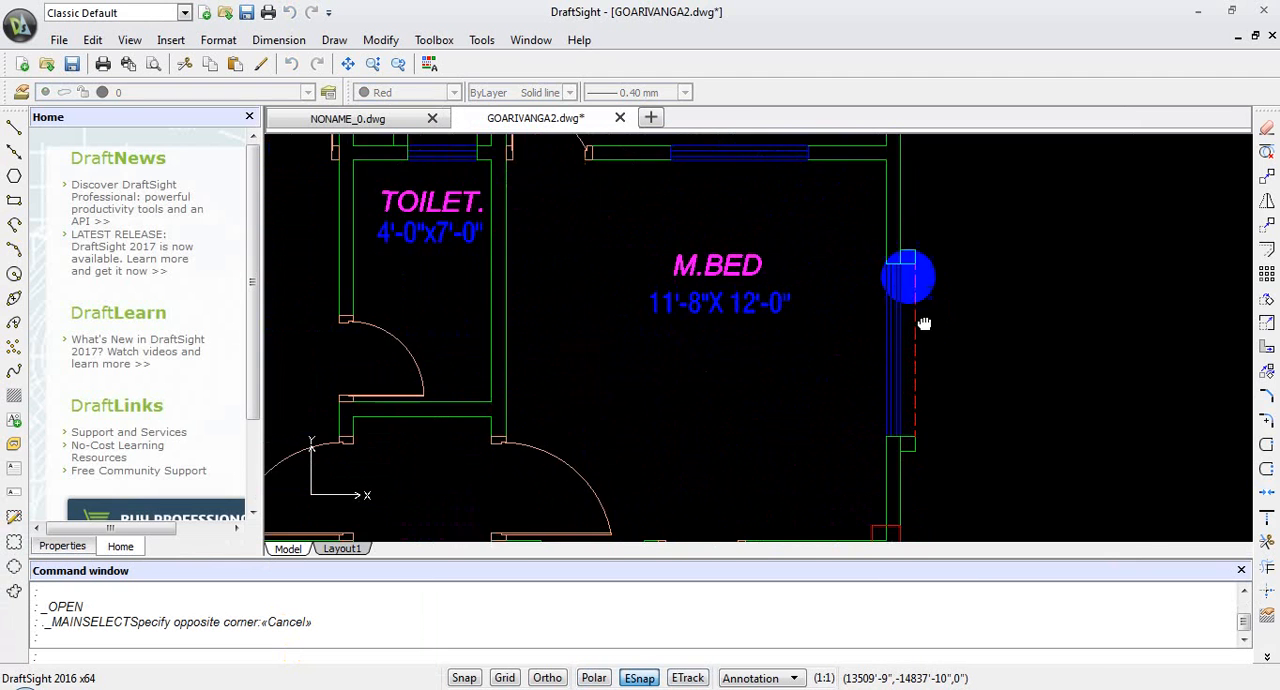
# Step: Examine the outer walls, windows and corner column around the DRAWING and G.BED rooms in the source drawing
pyautogui.moveTo(916, 295); pyautogui.dragTo(865, 97, button='middle')
pyautogui.scroll(-3, 866, 165)
pyautogui.moveTo(878, 406); pyautogui.dragTo(868, 53, button='middle')
pyautogui.scroll(6, 790, 462)
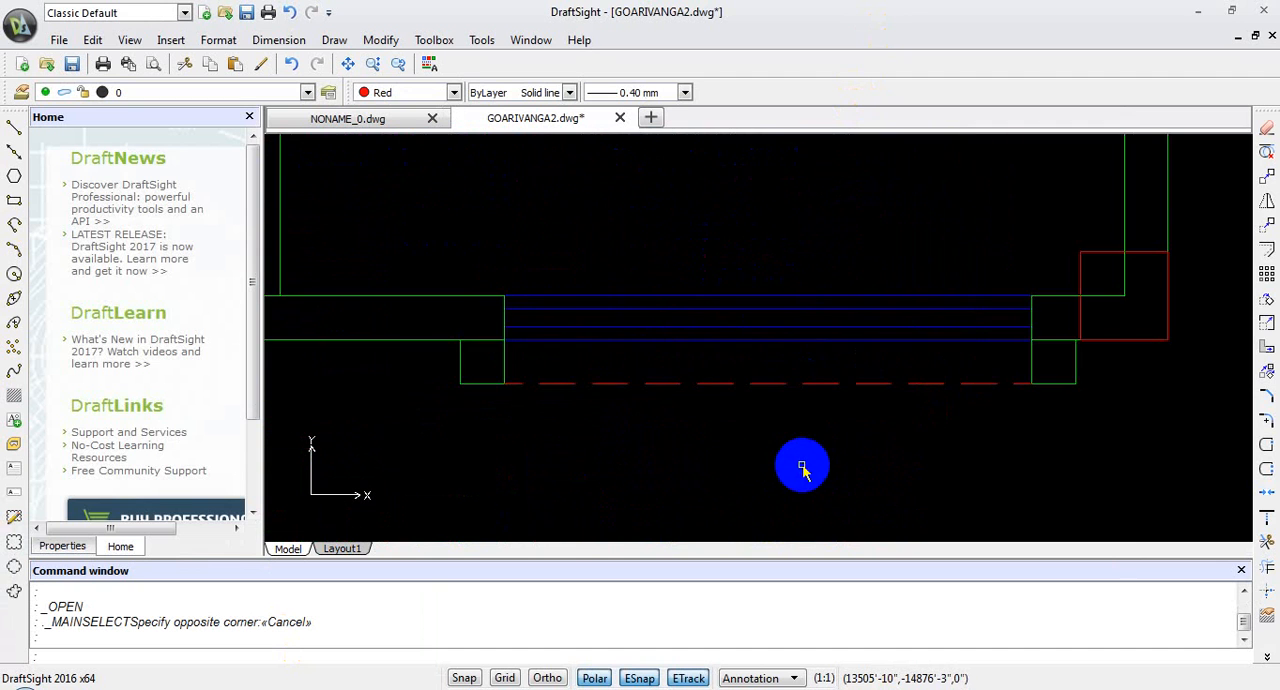
pyautogui.scroll(-3, 802, 470)
pyautogui.moveTo(714, 415); pyautogui.dragTo(846, 424, button='middle')
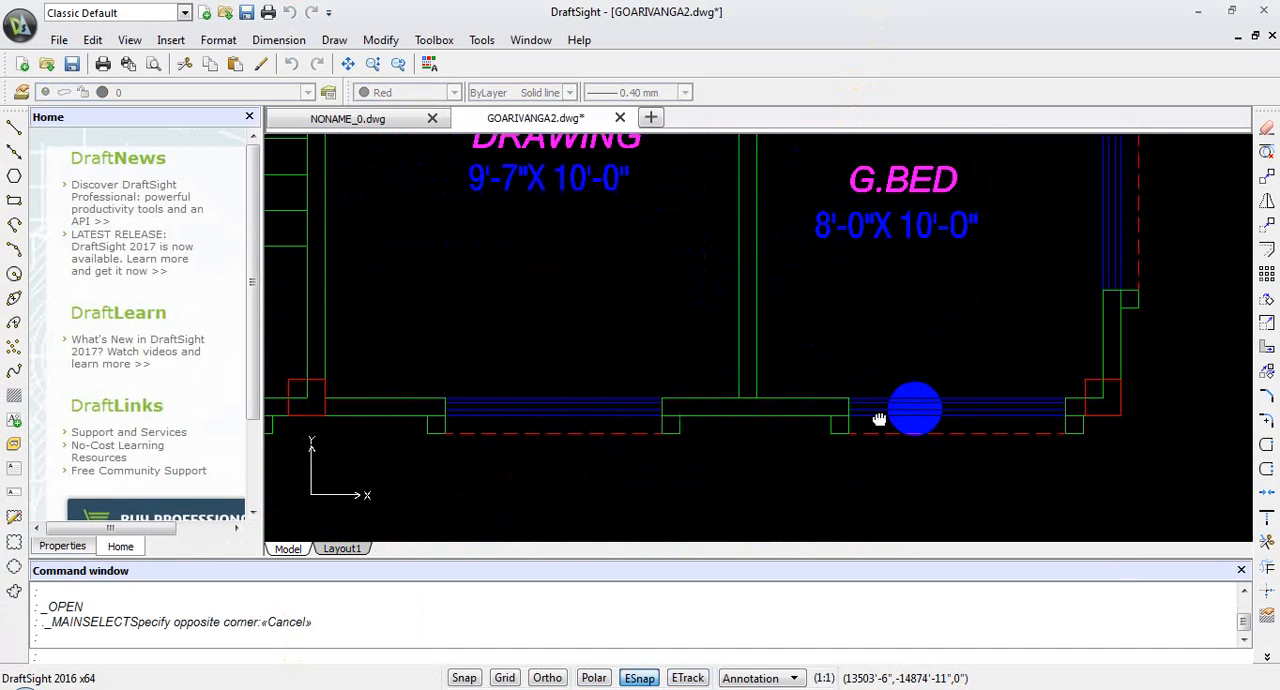
pyautogui.scroll(-1, 942, 413)
# Step: Switch back to SketchUp and delete the surplus face lying outside the wall at the front corner
pyautogui.click(583, 435)
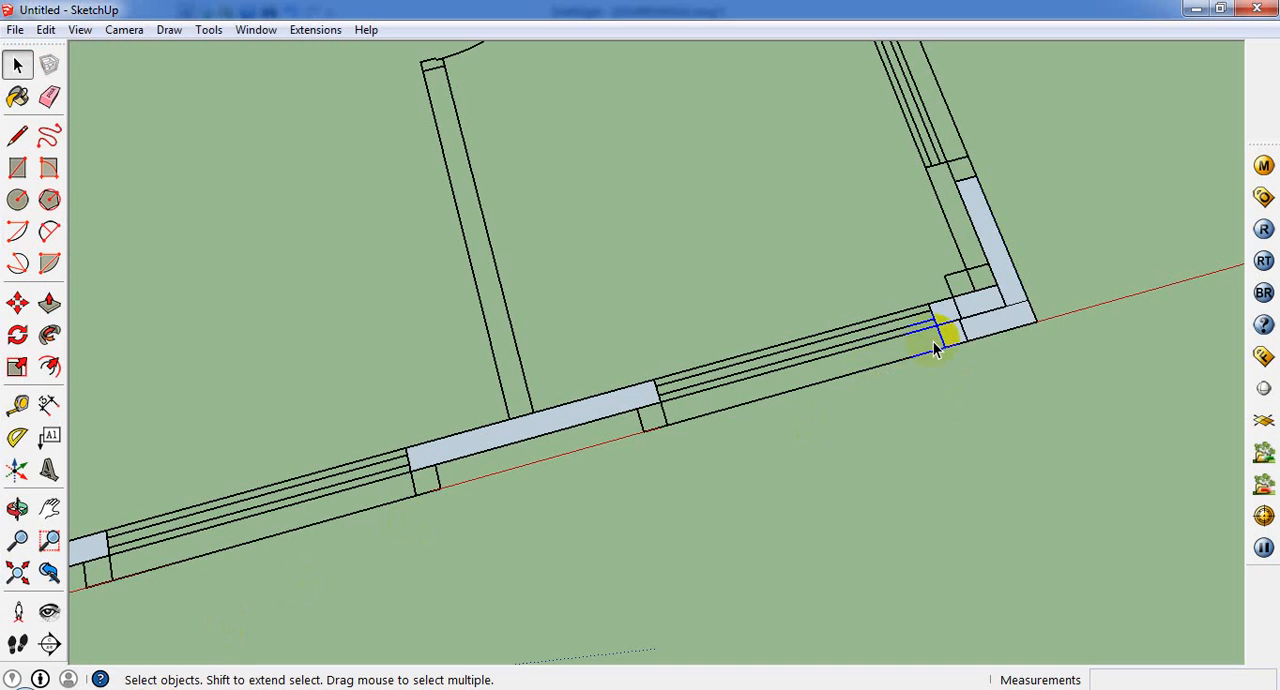
pyautogui.scroll(2, 933, 345)
pyautogui.moveTo(1046, 306); pyautogui.dragTo(922, 346, button='middle')
pyautogui.scroll(4, 1055, 377)
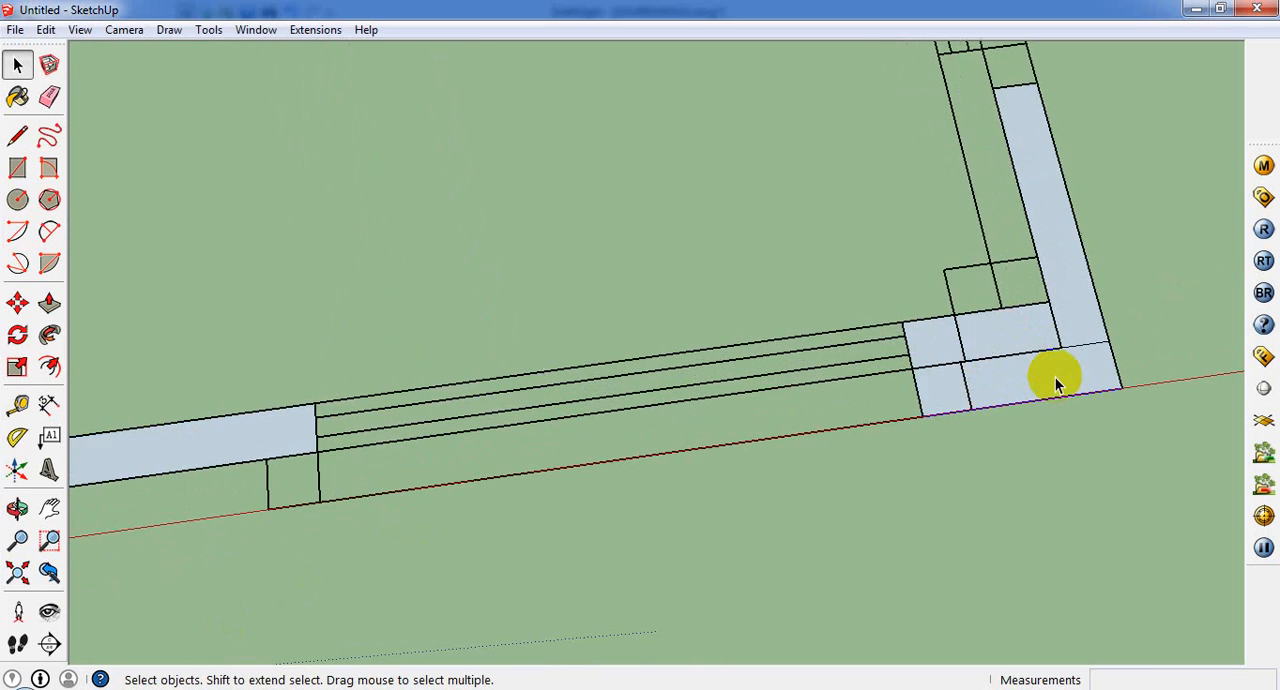
pyautogui.scroll(-2, 1096, 325)
pyautogui.click(1138, 341)
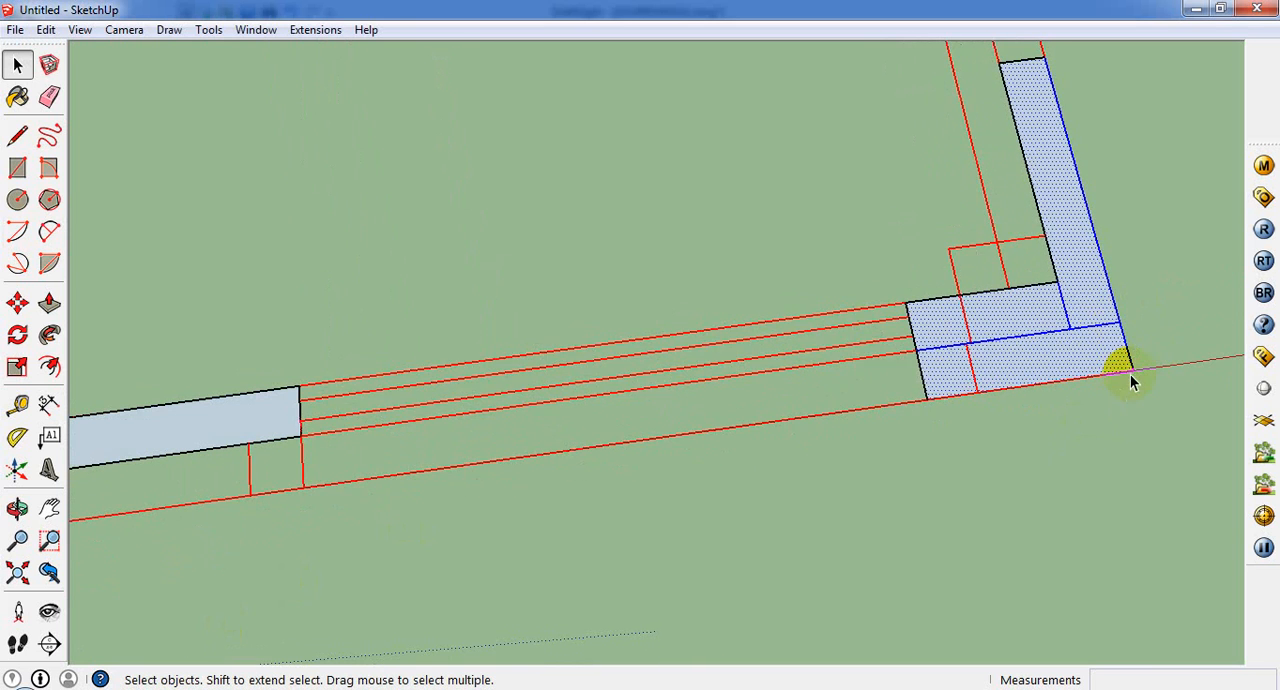
pyautogui.scroll(2, 1128, 366)
pyautogui.click(1109, 363)
pyautogui.press('Delete')
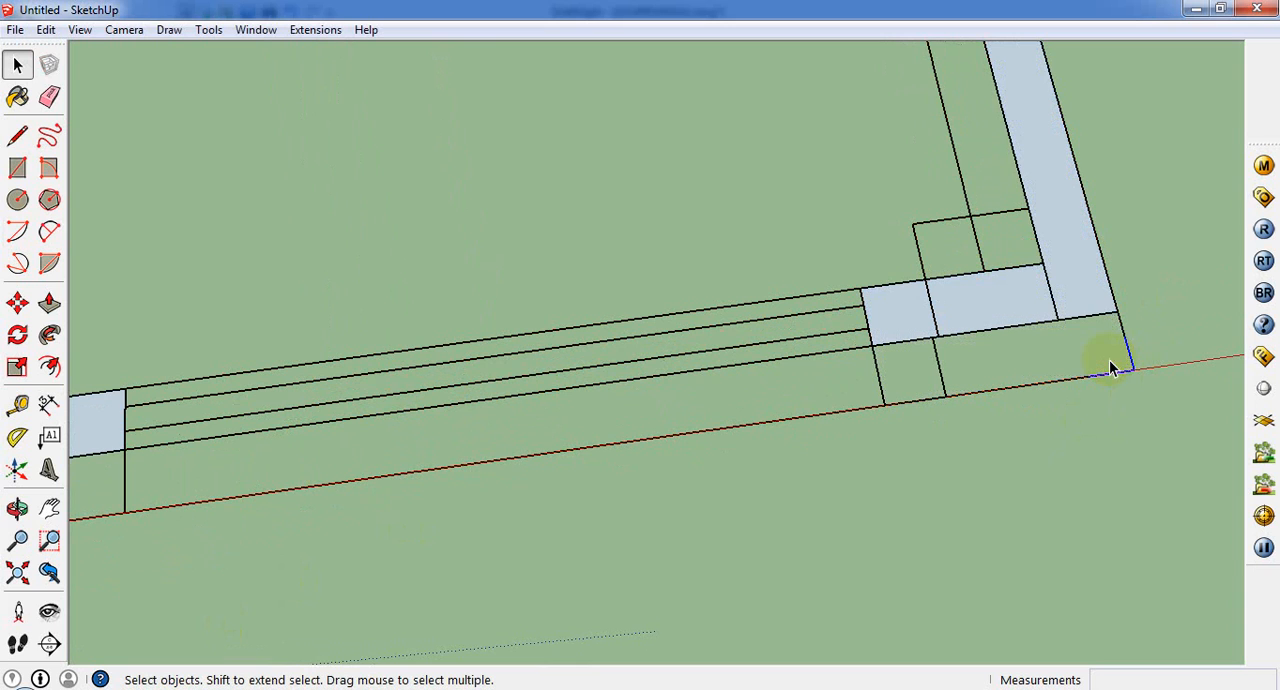
# Step: Delete the misplaced side-wall face and the leftover edges outside the front corner
pyautogui.click(1098, 300)
pyautogui.click(1112, 303)
pyautogui.press('Delete')
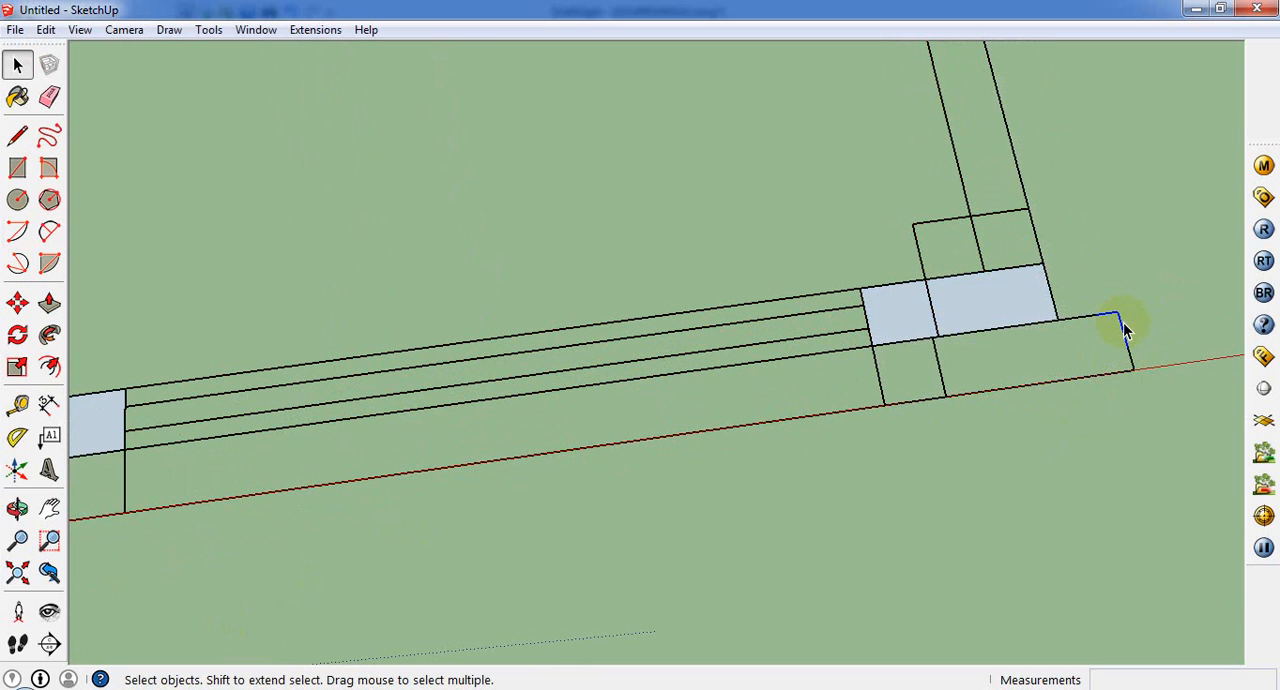
pyautogui.click(1086, 383)
pyautogui.press('Delete')
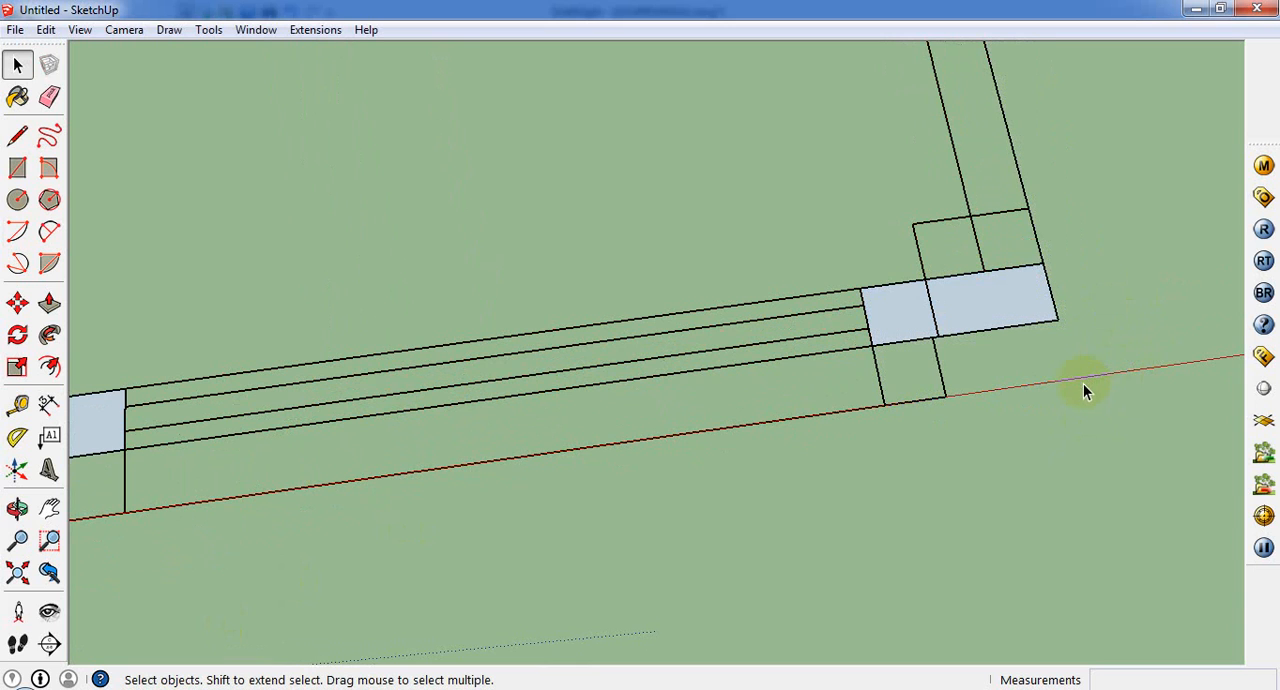
# Step: Draw a rectangle about 2' 6" long over the side wall, from the end of its window to the front corner
pyautogui.scroll(-5, 1083, 383)
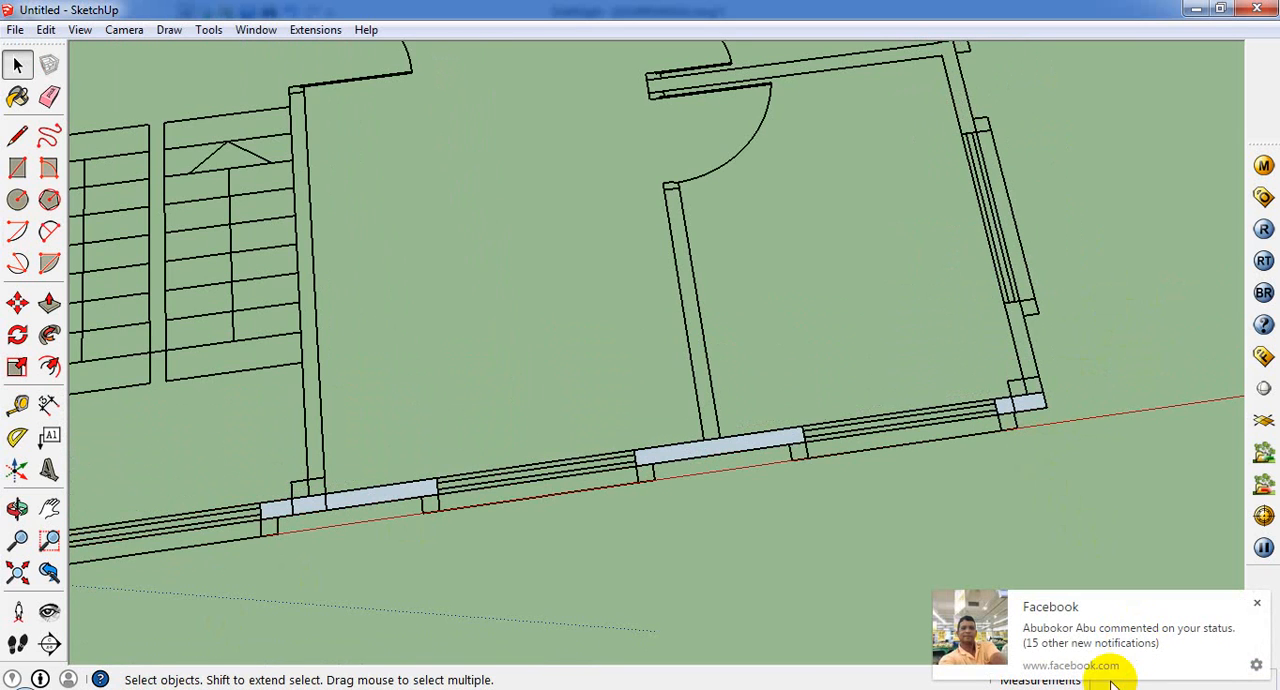
pyautogui.scroll(5, 1035, 395)
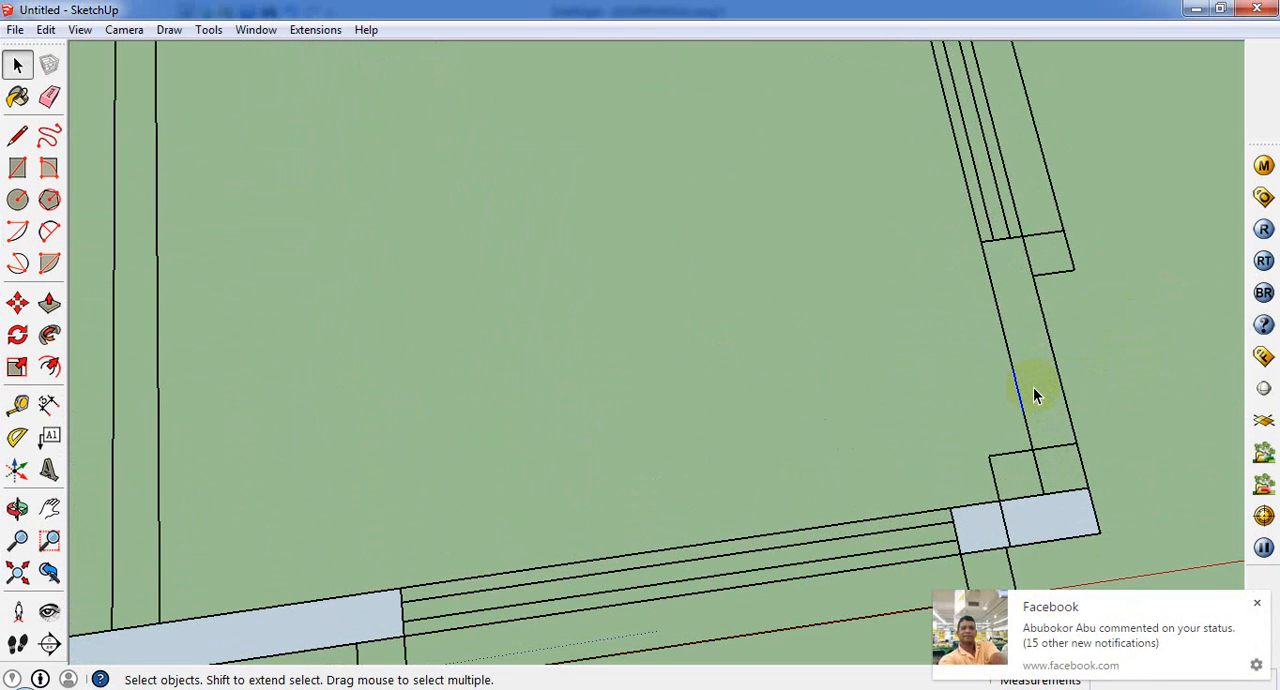
pyautogui.click(17, 168)
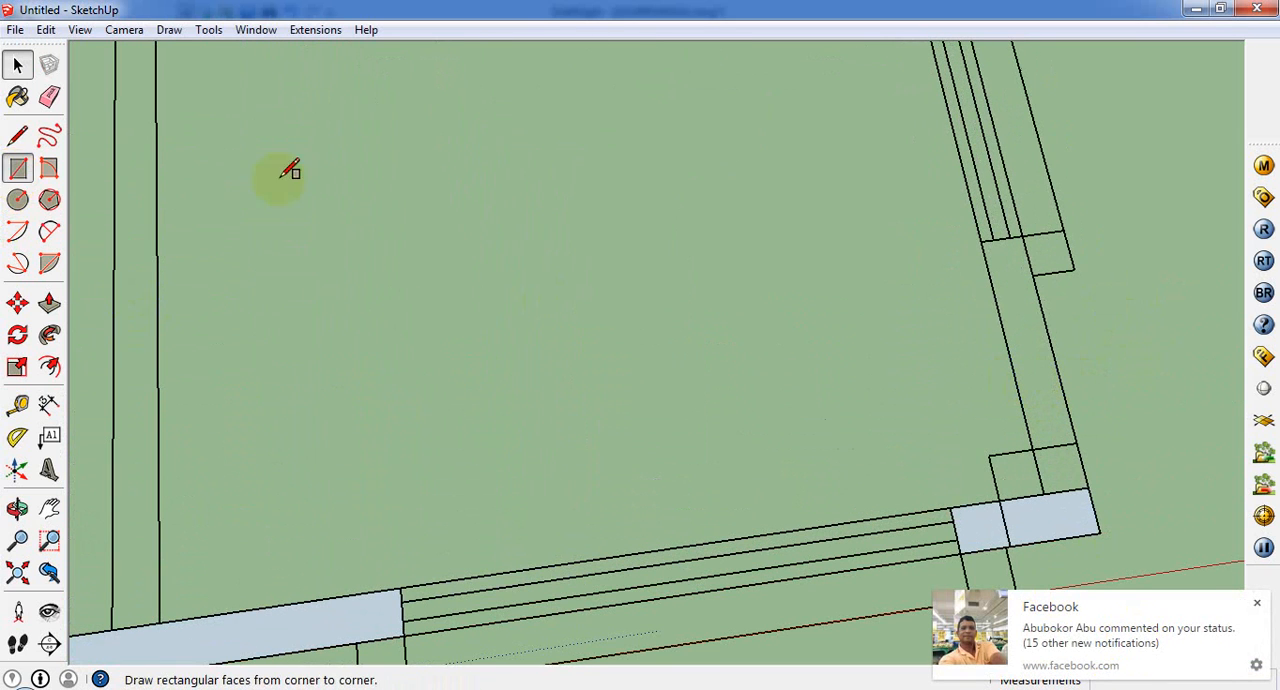
pyautogui.click(983, 240)
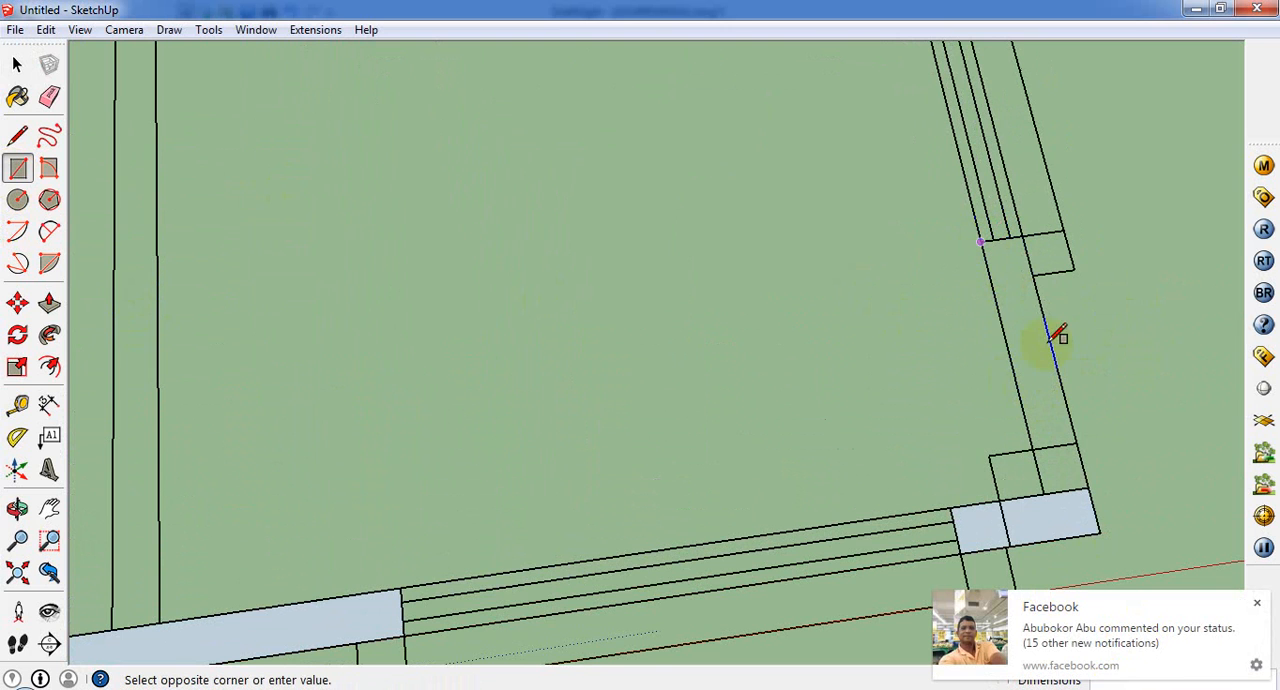
pyautogui.click(1086, 484)
# Step: Look over the traced outer walls from the stair corner to the front corner and the adjoining untraced walls
pyautogui.scroll(-8, 980, 534)
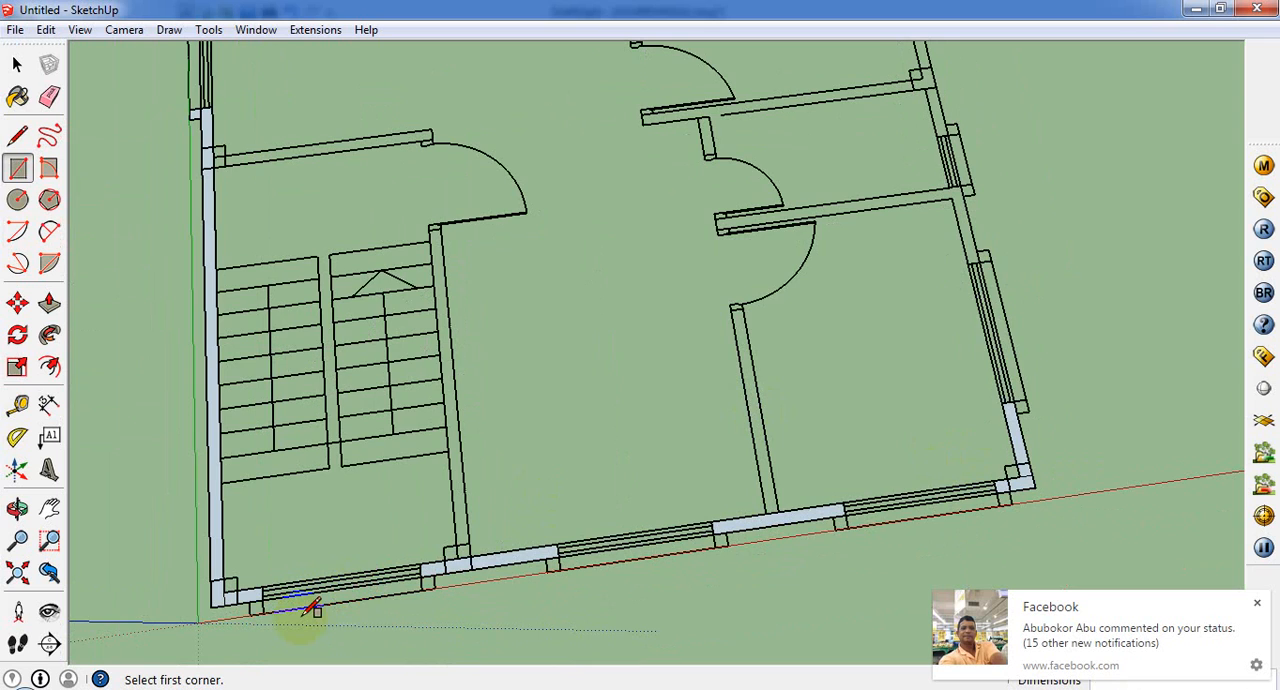
pyautogui.scroll(1, 957, 234)
pyautogui.scroll(1, 1100, 210)
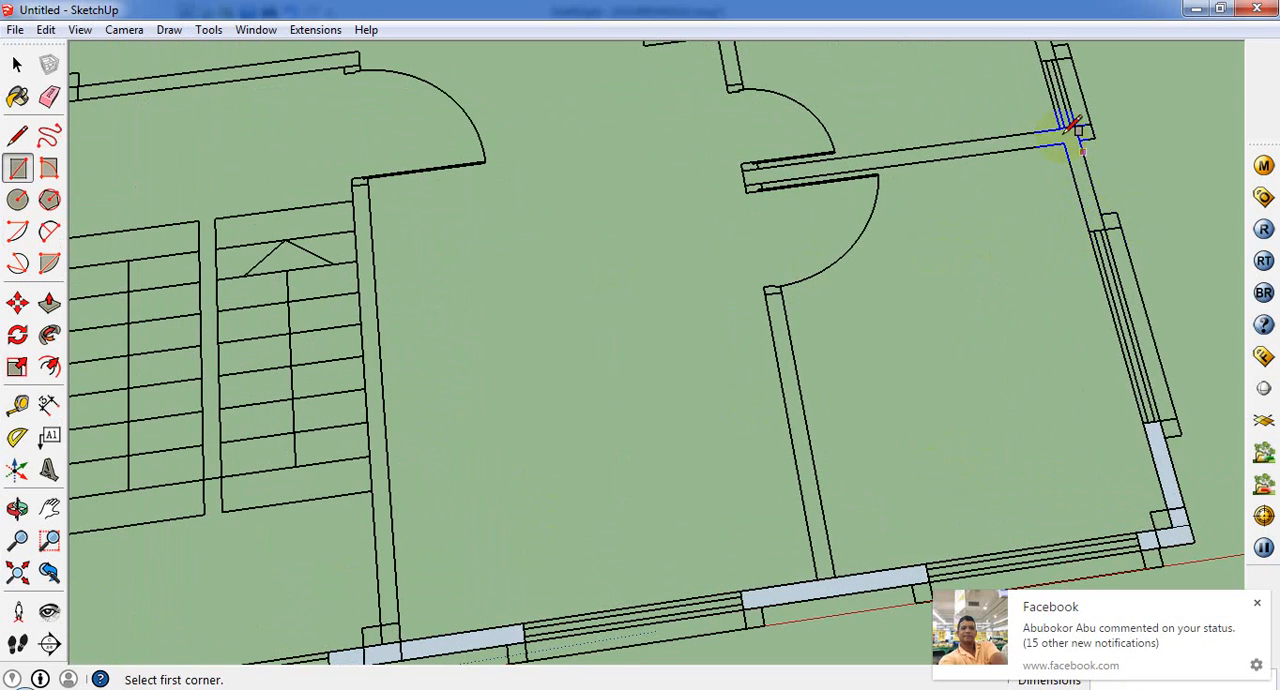
pyautogui.scroll(-3, 1094, 266)
pyautogui.scroll(-1, 1000, 331)
pyautogui.scroll(1, 937, 257)
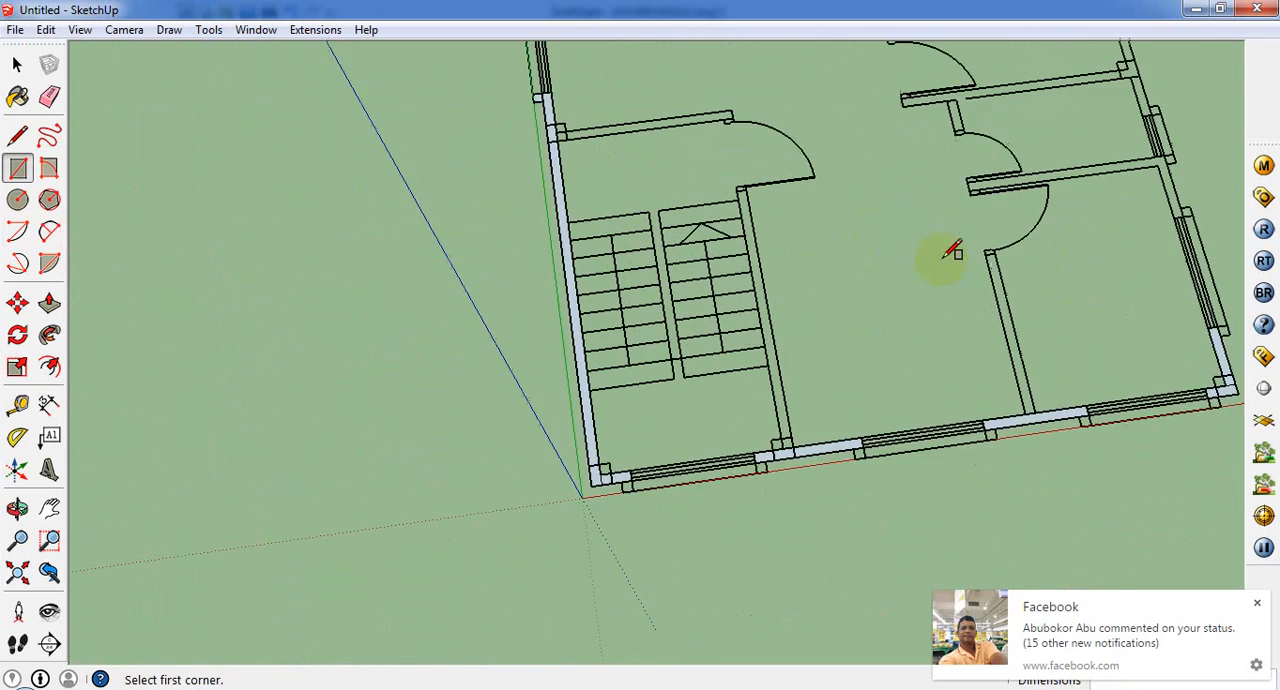
pyautogui.scroll(3, 993, 283)
pyautogui.moveTo(993, 283); pyautogui.dragTo(1003, 388, button='middle')
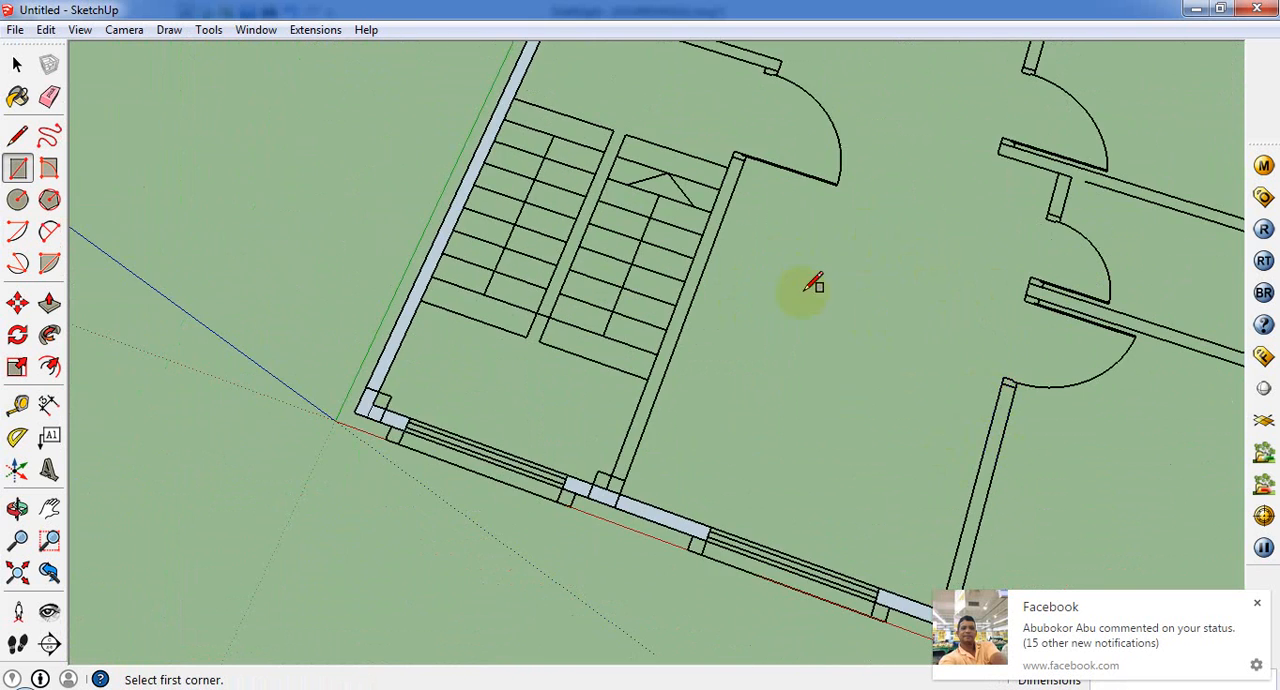
pyautogui.scroll(-3, 828, 292)
pyautogui.scroll(2, 812, 645)
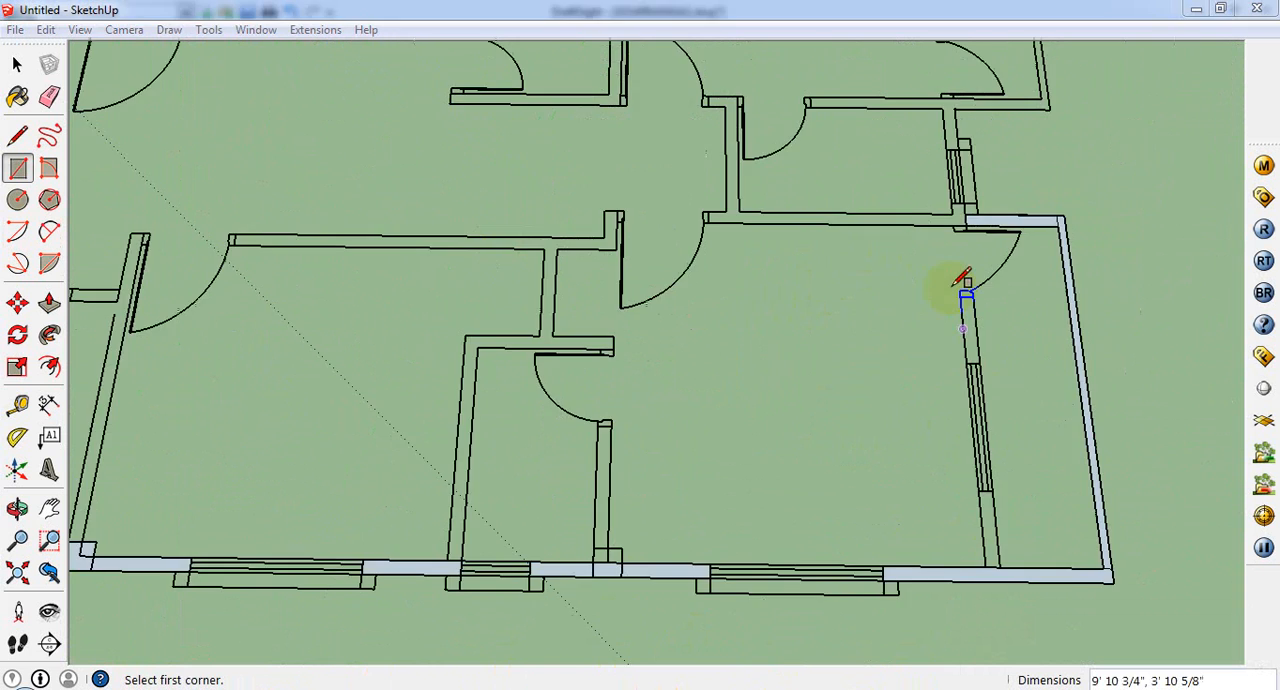
# Step: Draw a rectangle about 2' 8 3/4" by 7 3/8" over the balcony's inner wall, between its door and window
pyautogui.moveTo(956, 287); pyautogui.dragTo(996, 297, button='middle')
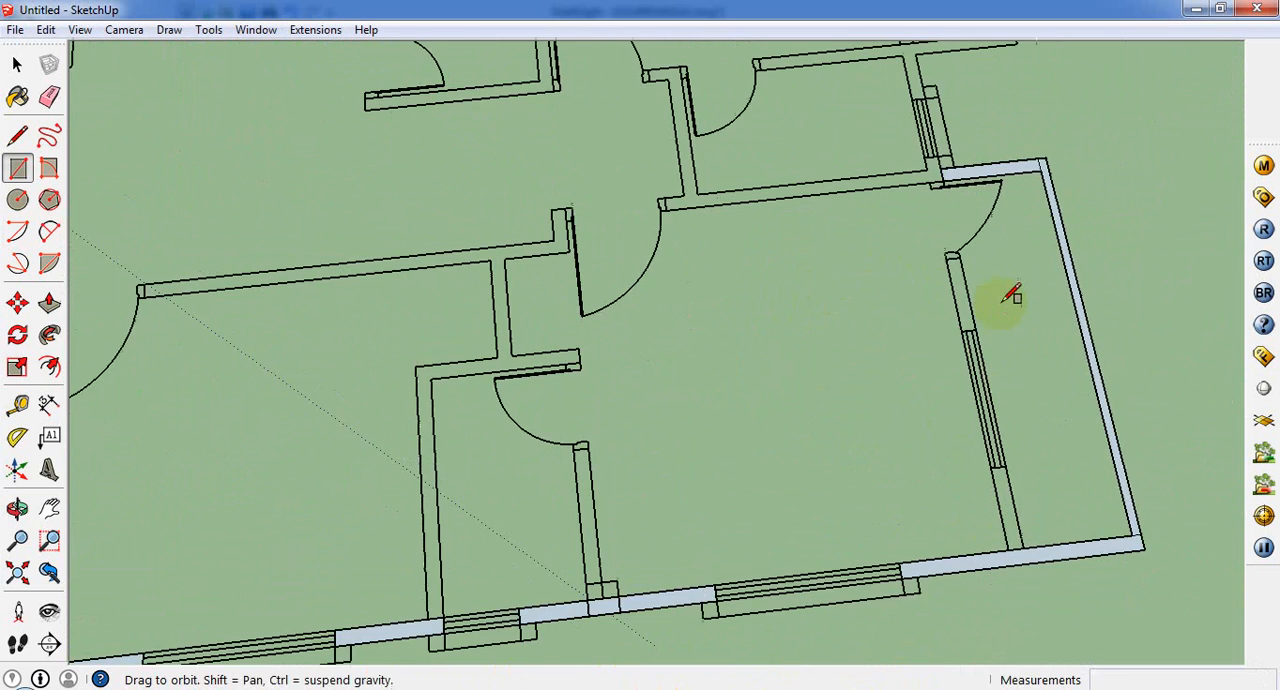
pyautogui.scroll(2, 996, 297)
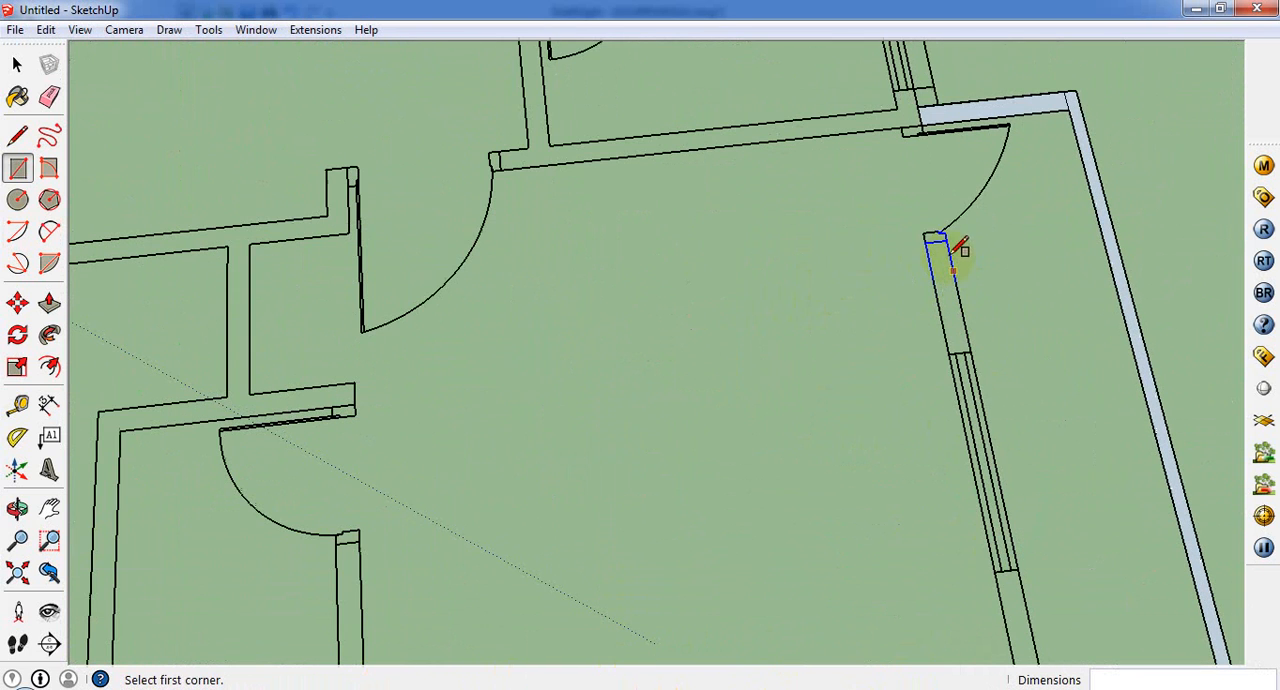
pyautogui.click(988, 352)
pyautogui.scroll(-5, 960, 355)
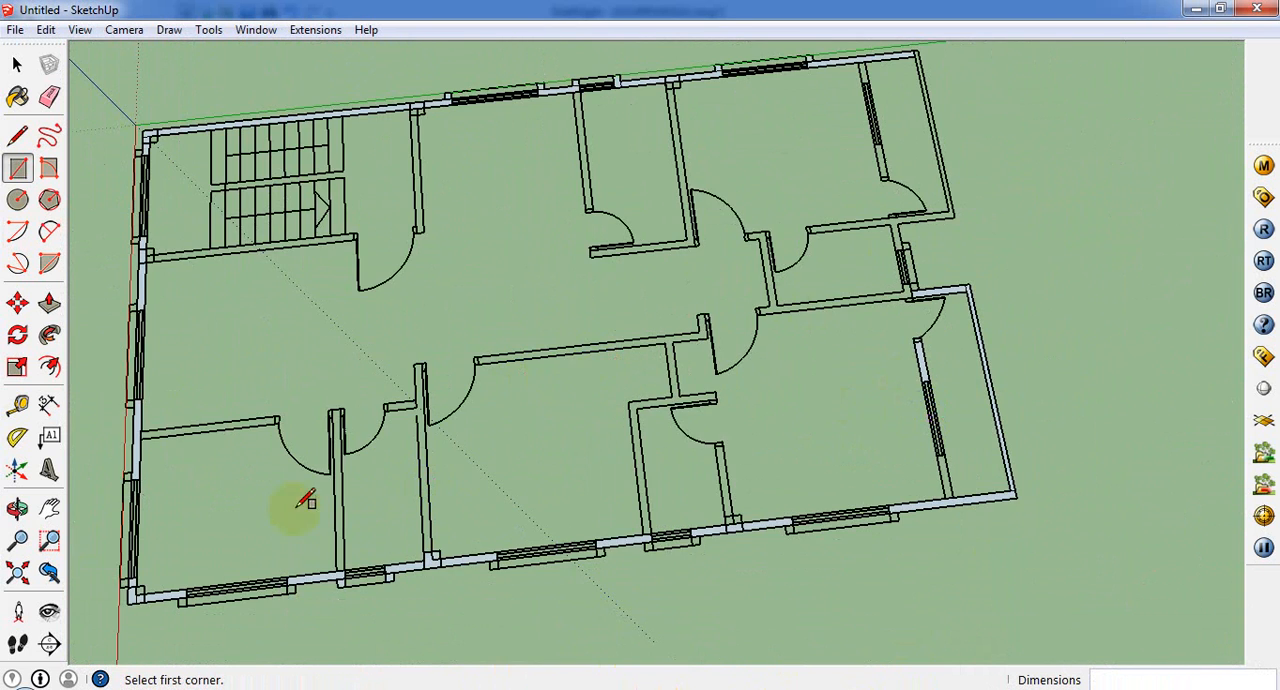
# Step: Draw a rectangle over the balcony's inner wall from the end of its window to the outer side wall
pyautogui.scroll(1, 671, 214)
pyautogui.scroll(2, 917, 531)
pyautogui.scroll(2, 965, 405)
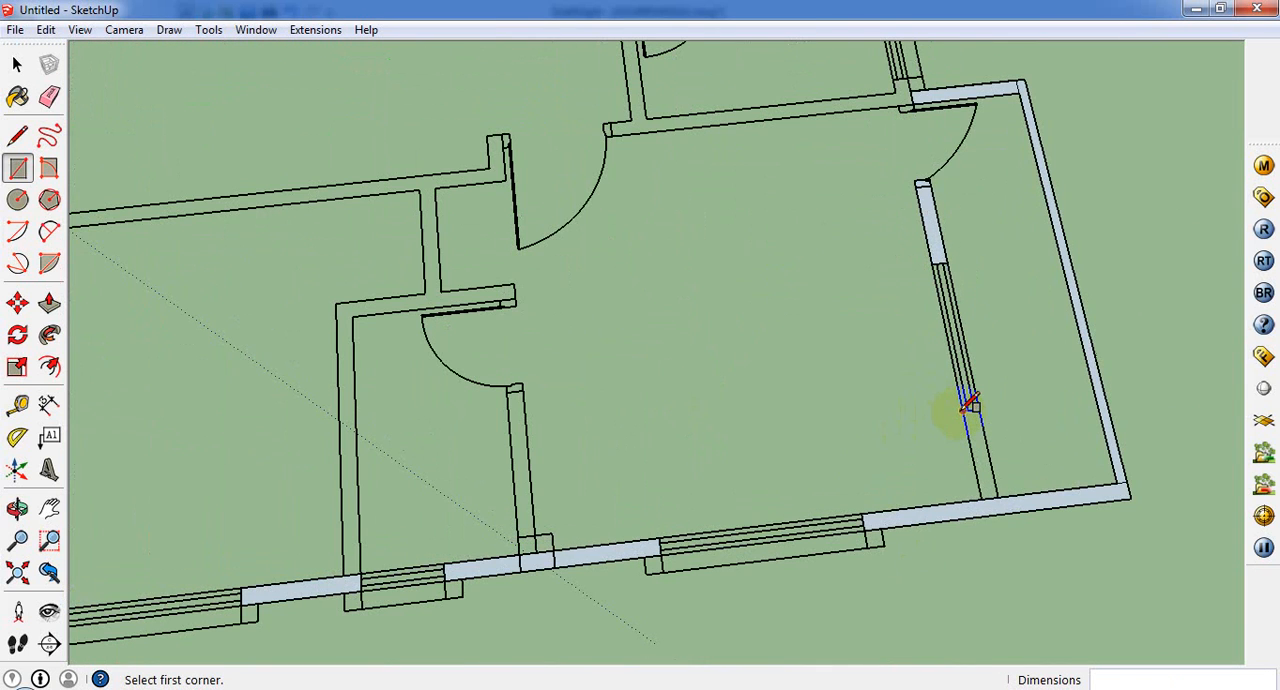
pyautogui.click(1000, 492)
pyautogui.scroll(2, 925, 198)
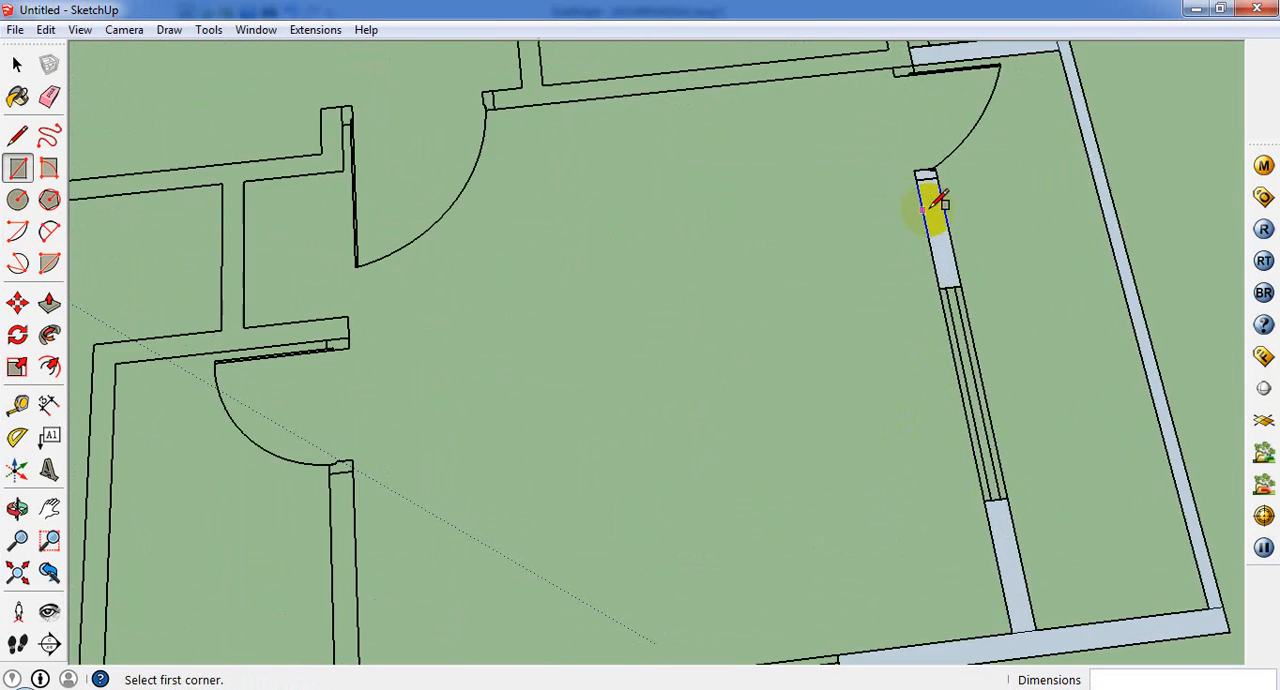
# Step: Draw a small rectangle over the wall stub beside the balcony door's hinge, below the traced short outer wall
pyautogui.scroll(-2, 935, 150)
pyautogui.scroll(2, 905, 65)
pyautogui.scroll(3, 903, 214)
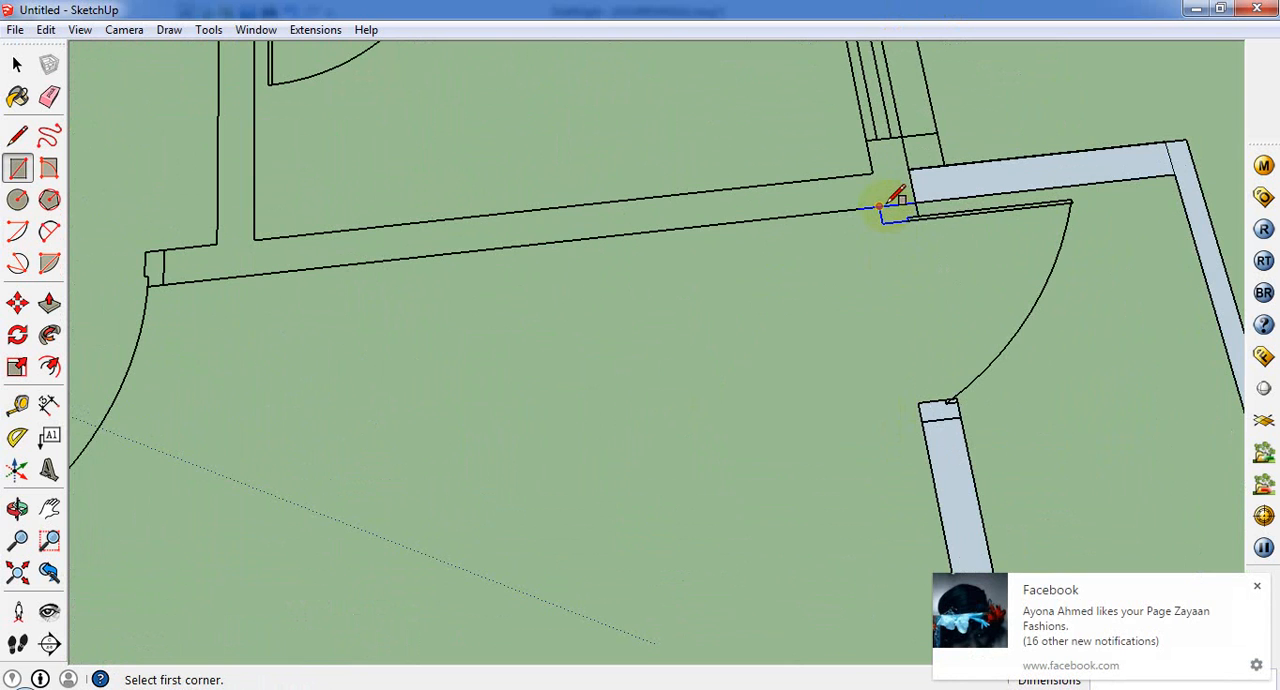
pyautogui.click(880, 207)
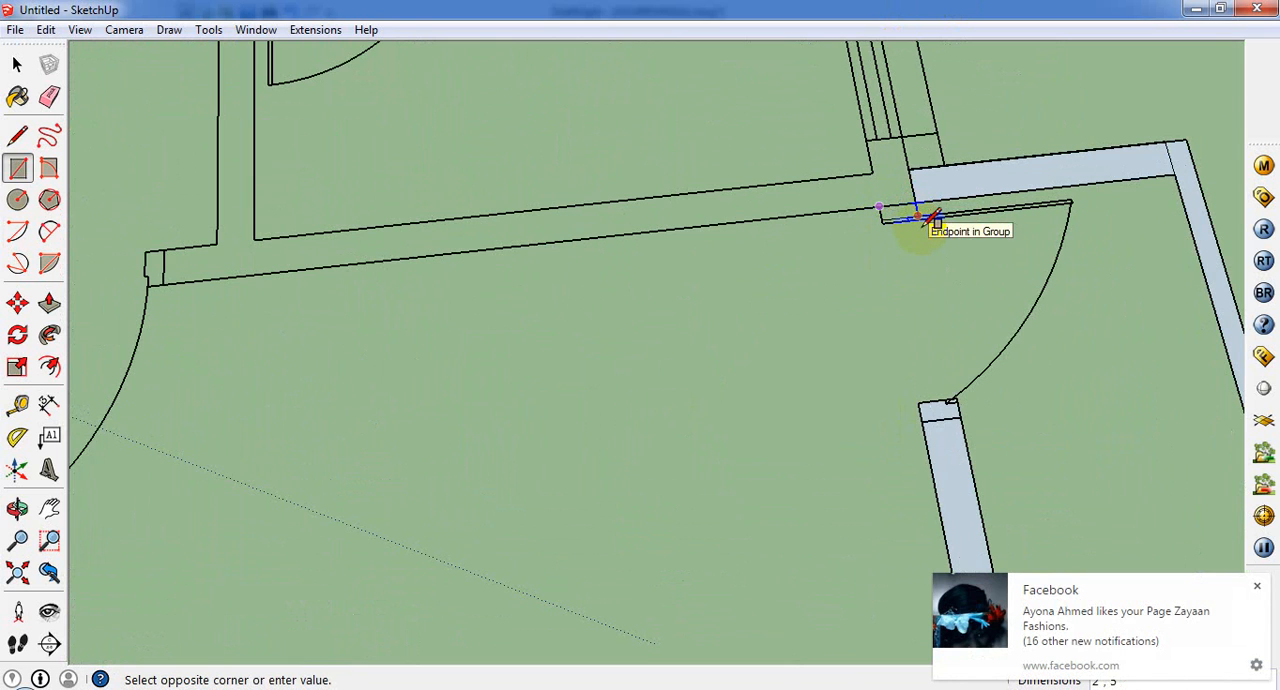
pyautogui.scroll(-2, 920, 220)
pyautogui.scroll(3, 925, 212)
pyautogui.click(921, 210)
pyautogui.scroll(-4, 871, 271)
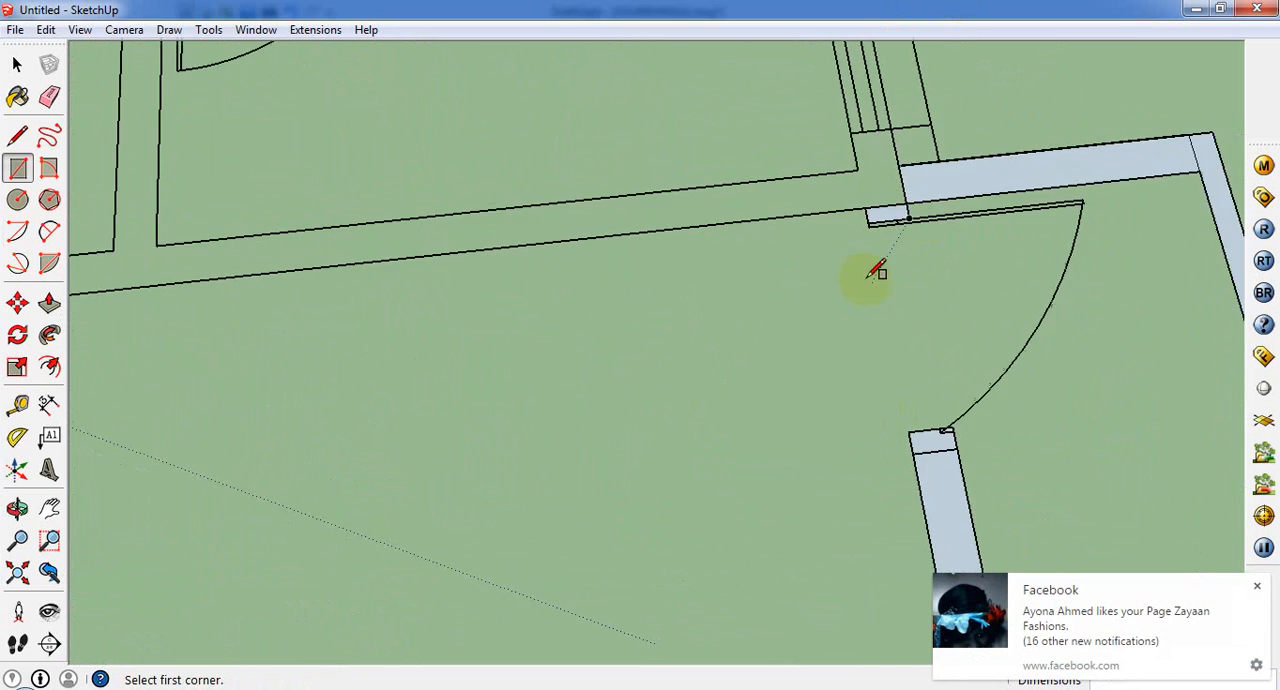
pyautogui.scroll(-5, 895, 258)
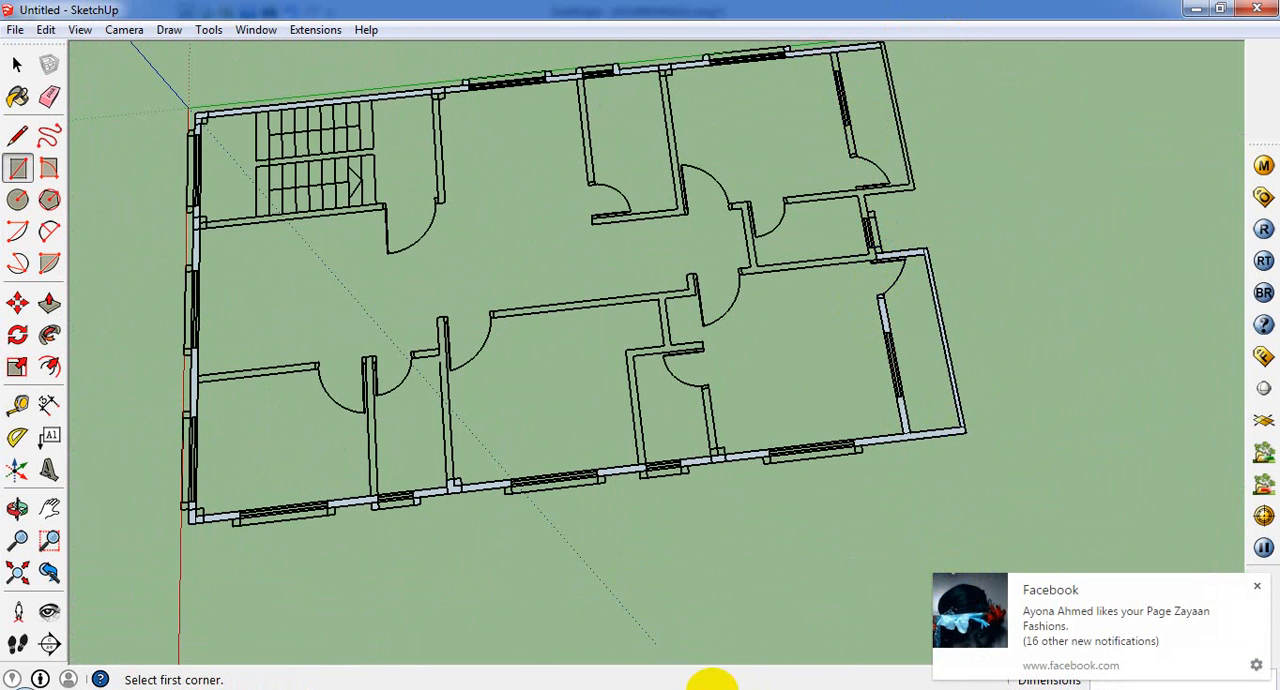
# Step: Look over the traced walls and column faces around the whole plan, with Push/Pull active
pyautogui.scroll(3, 520, 500)
pyautogui.moveTo(522, 505)
pyautogui.mouseDown(button='middle')
pyautogui.moveTo(734, 437)
pyautogui.moveTo(612, 477)
pyautogui.mouseUp(button='middle')
pyautogui.scroll(-3, 718, 438)
pyautogui.scroll(2, 550, 403)
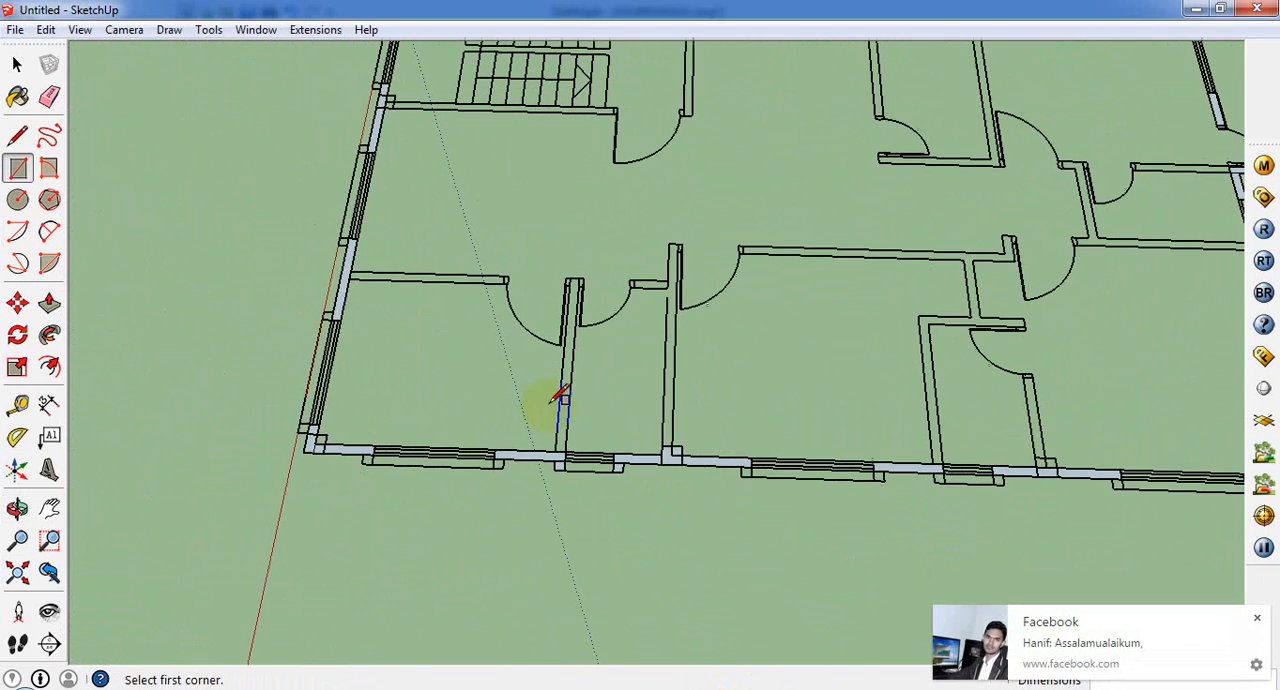
pyautogui.scroll(-4, 520, 380)
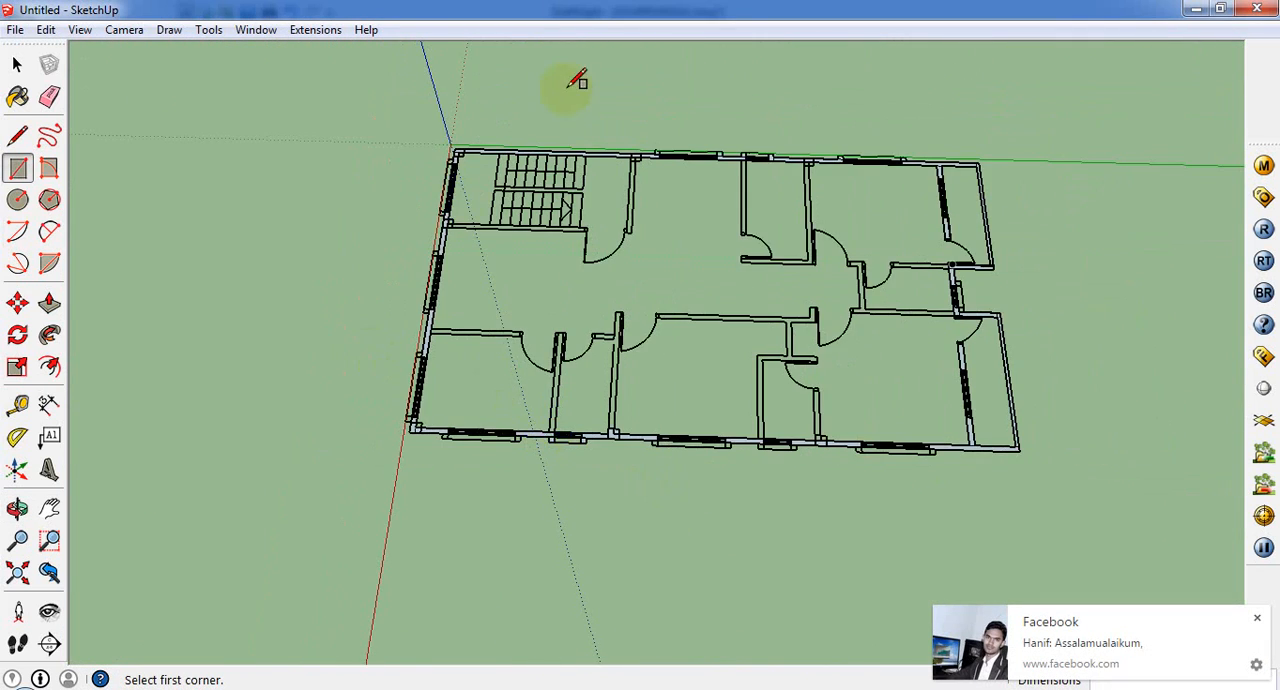
pyautogui.moveTo(559, 126); pyautogui.dragTo(664, 186, button='middle')
pyautogui.click(49, 302)
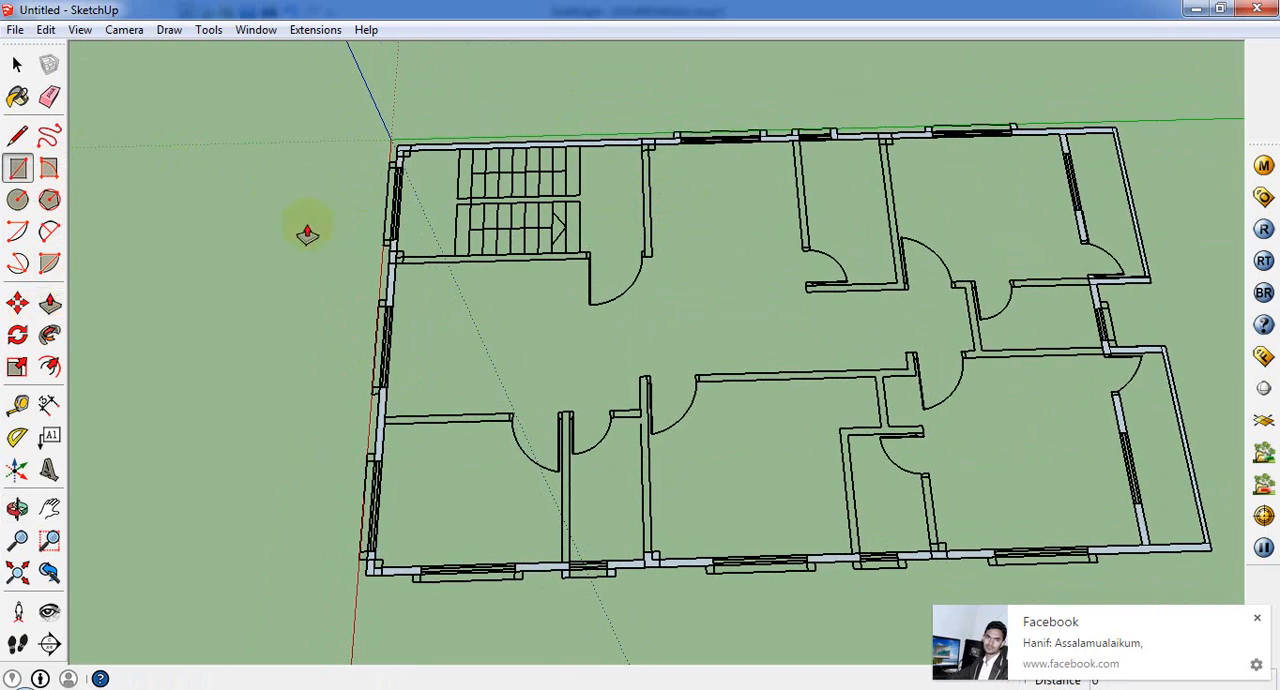
pyautogui.scroll(2, 385, 236)
pyautogui.scroll(-1, 391, 286)
pyautogui.moveTo(391, 286); pyautogui.dragTo(703, 503, button='middle')
pyautogui.scroll(3, 815, 450)
pyautogui.scroll(1, 860, 440)
pyautogui.scroll(-5, 699, 503)
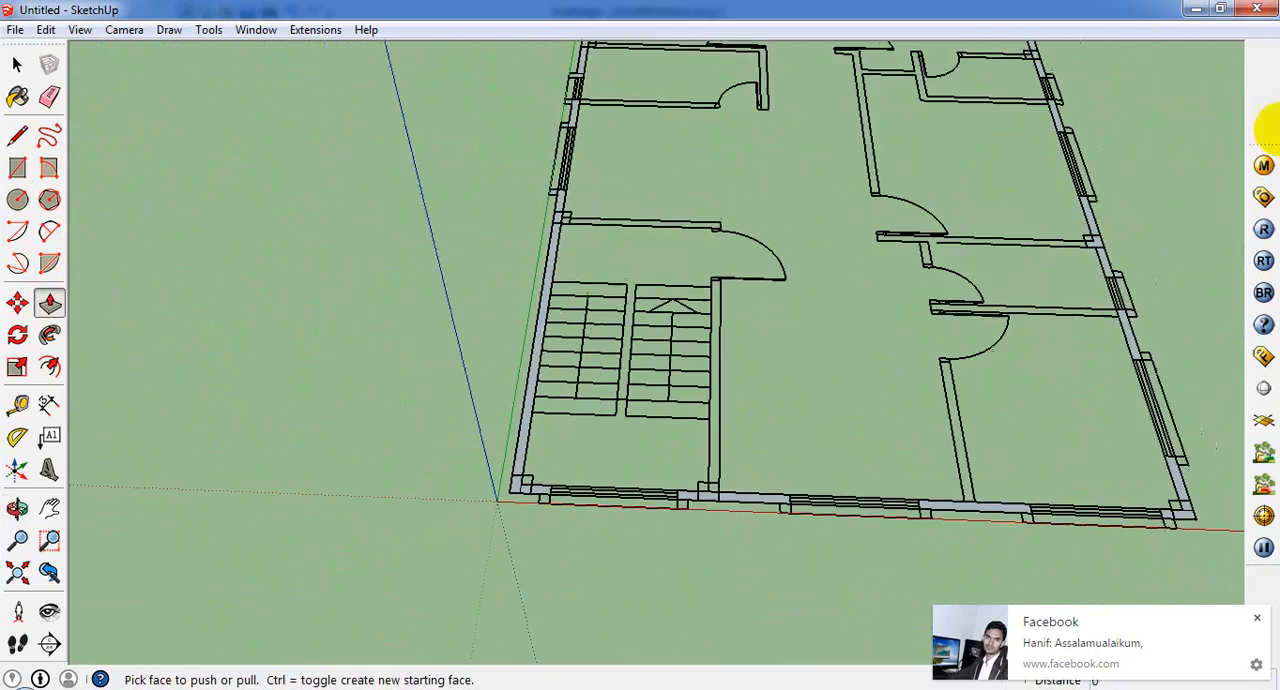
pyautogui.scroll(2, 1138, 165)
pyautogui.moveTo(1149, 255); pyautogui.dragTo(1066, 457, button='middle')
pyautogui.scroll(3, 1089, 323)
pyautogui.scroll(2, 1088, 347)
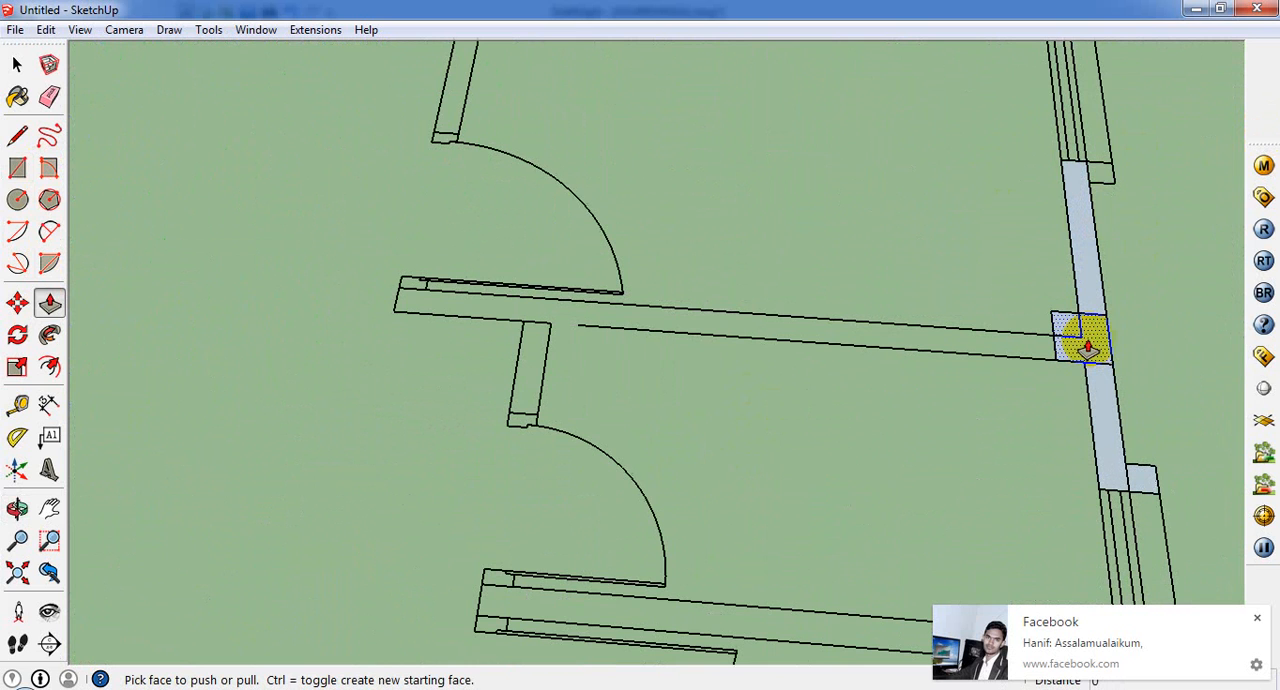
pyautogui.scroll(3, 1066, 343)
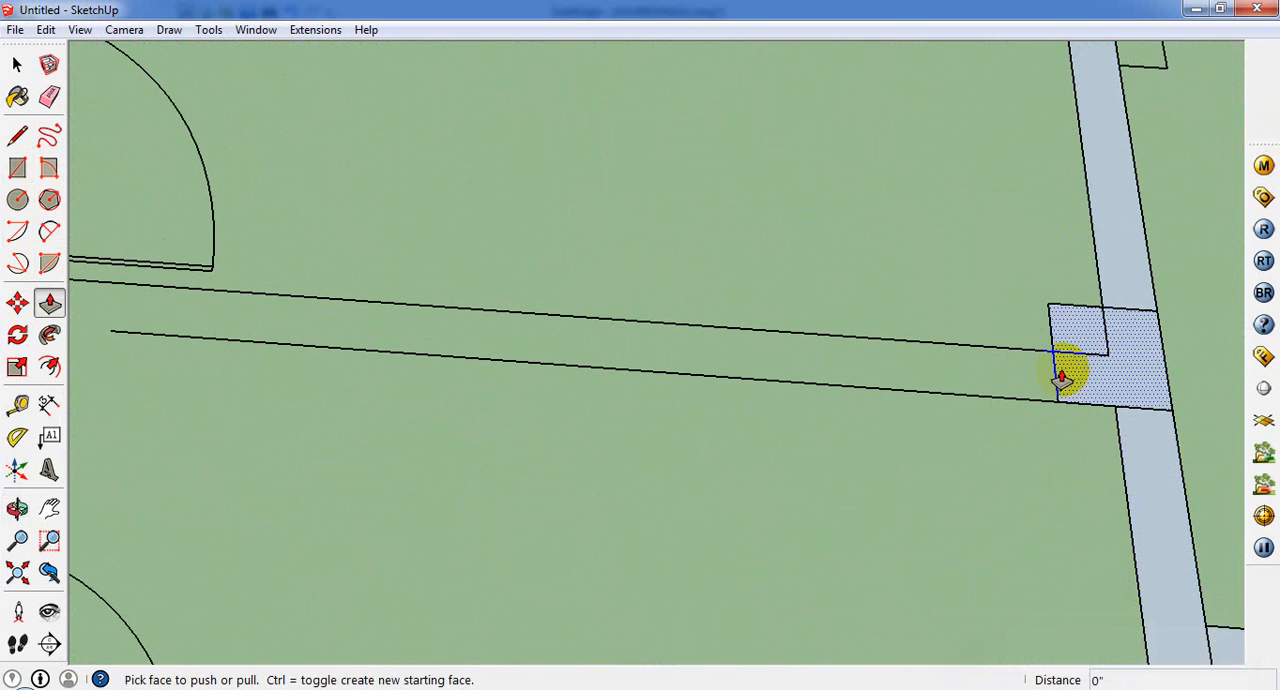
pyautogui.scroll(-5, 1063, 360)
pyautogui.moveTo(874, 389); pyautogui.dragTo(1010, 305, button='middle')
pyautogui.scroll(3, 1010, 305)
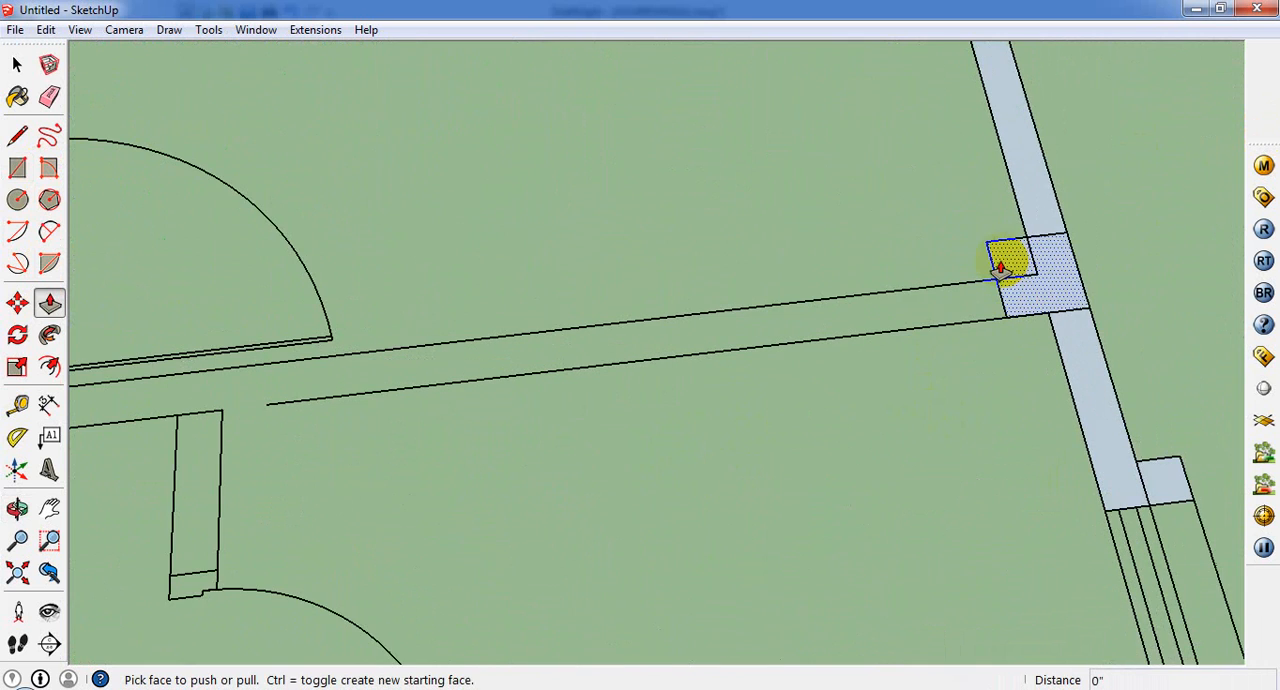
pyautogui.click(1006, 263)
pyautogui.scroll(-3, 1004, 237)
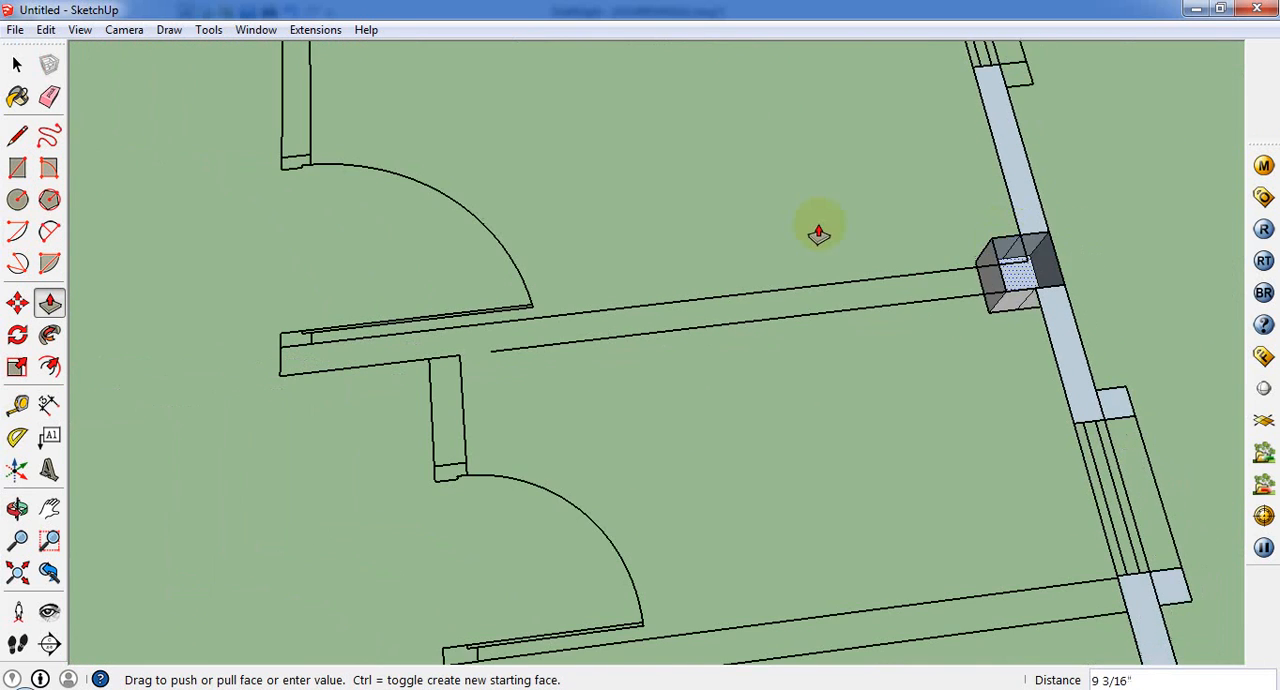
pyautogui.press('Escape')
# Step: Extrude the wall face at the front corner, up to the first side window, to a height of 10'
pyautogui.moveTo(1037, 255); pyautogui.dragTo(571, 223, button='middle')
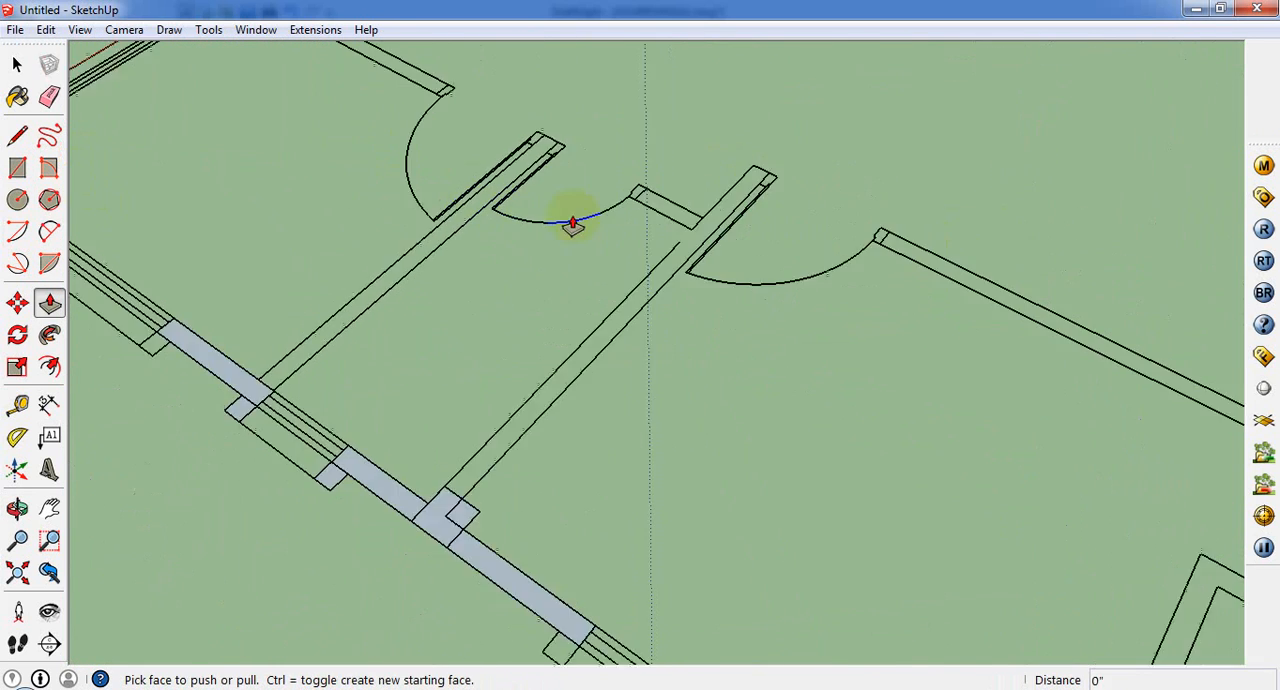
pyautogui.scroll(-4, 568, 228)
pyautogui.scroll(3, 492, 462)
pyautogui.moveTo(510, 385); pyautogui.dragTo(400, 357, button='middle')
pyautogui.scroll(3, 322, 343)
pyautogui.scroll(3, 322, 343)
pyautogui.click(405, 352)
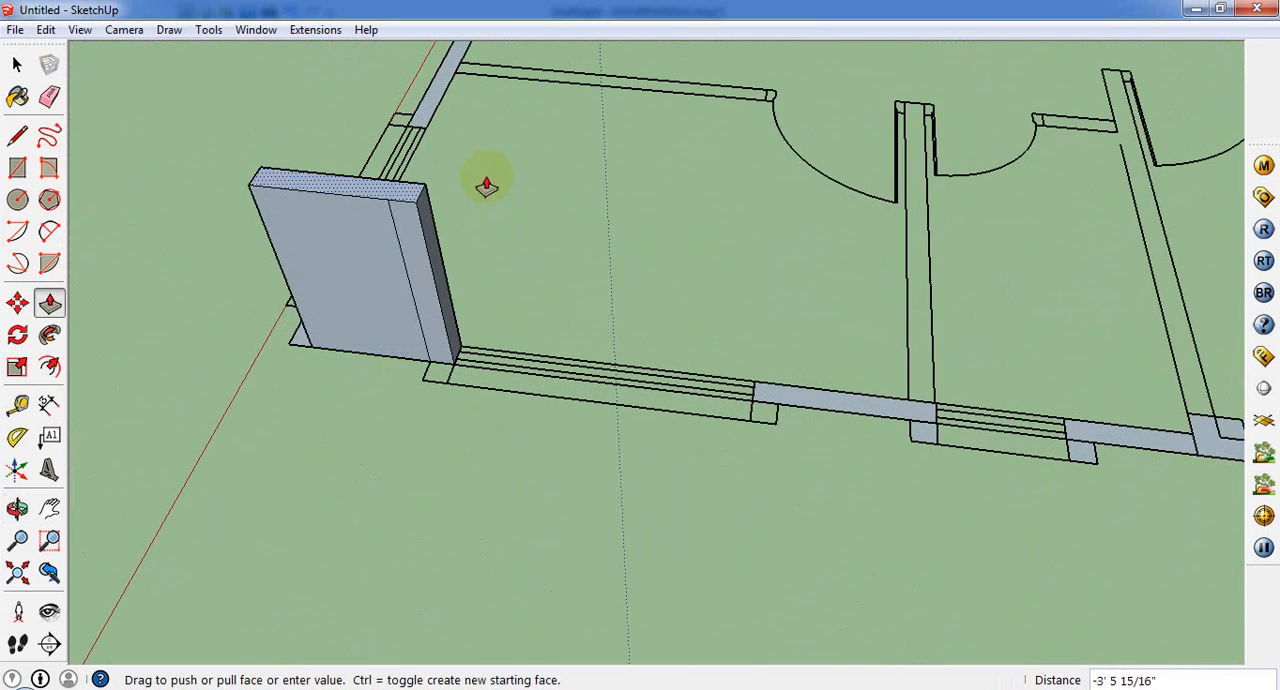
pyautogui.press('Return')
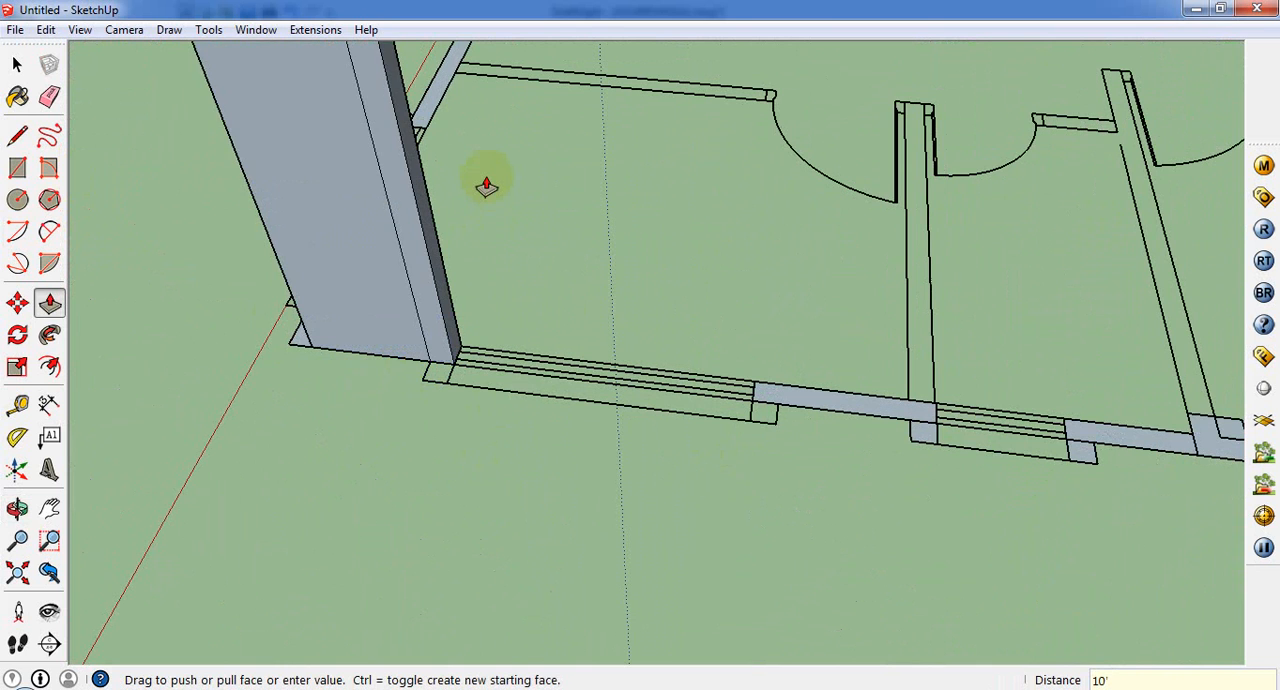
# Step: Extrude the other wall and column faces along the same side, as far as the third window, by the same 10'
pyautogui.scroll(-2, 744, 456)
pyautogui.doubleClick(764, 412)
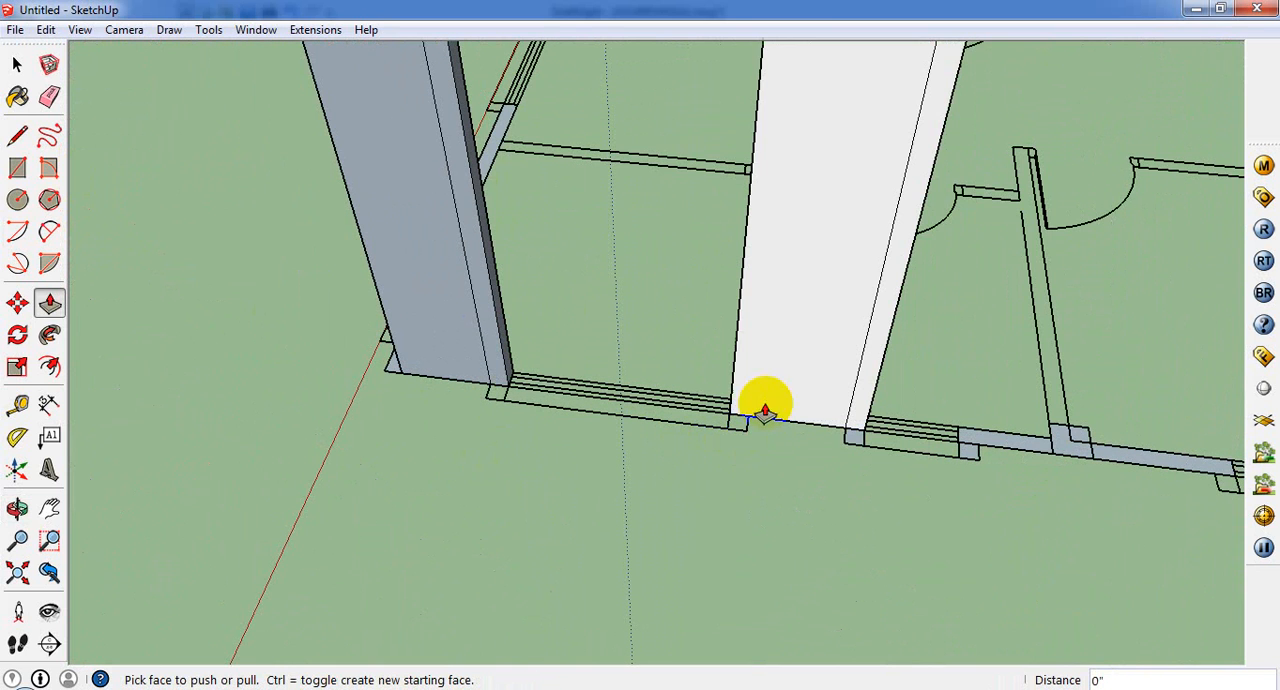
pyautogui.doubleClick(1033, 455)
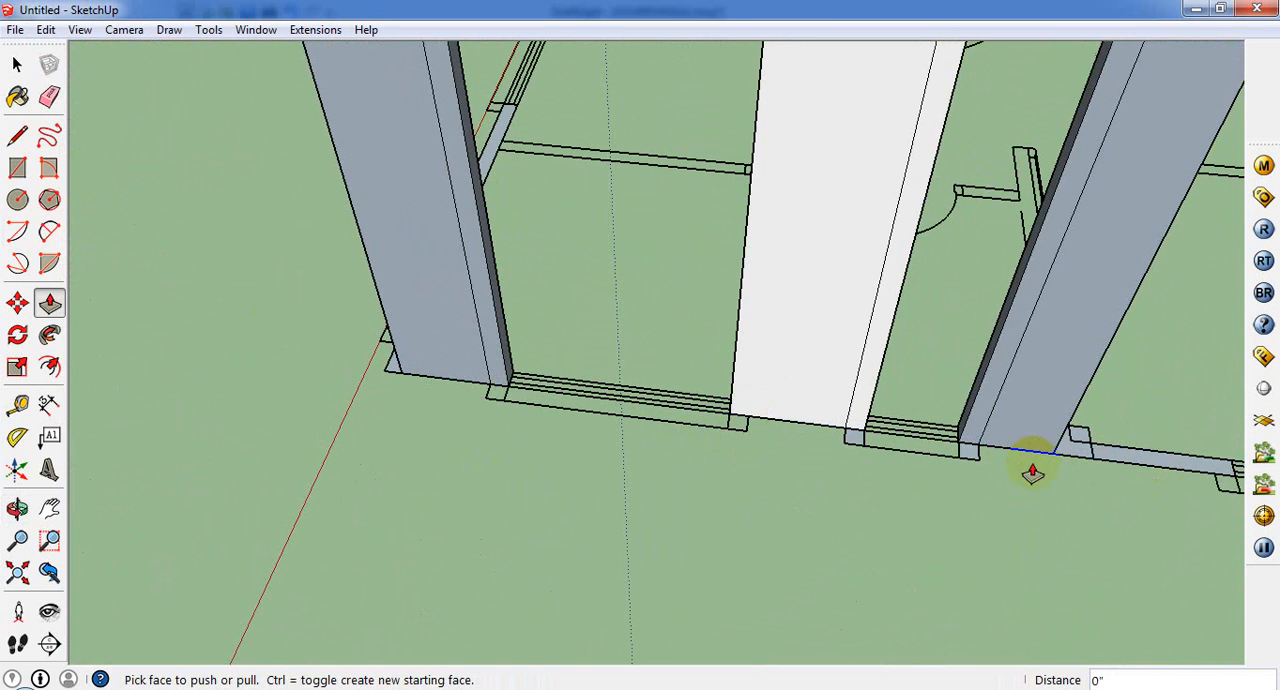
pyautogui.doubleClick(1098, 460)
pyautogui.doubleClick(1071, 458)
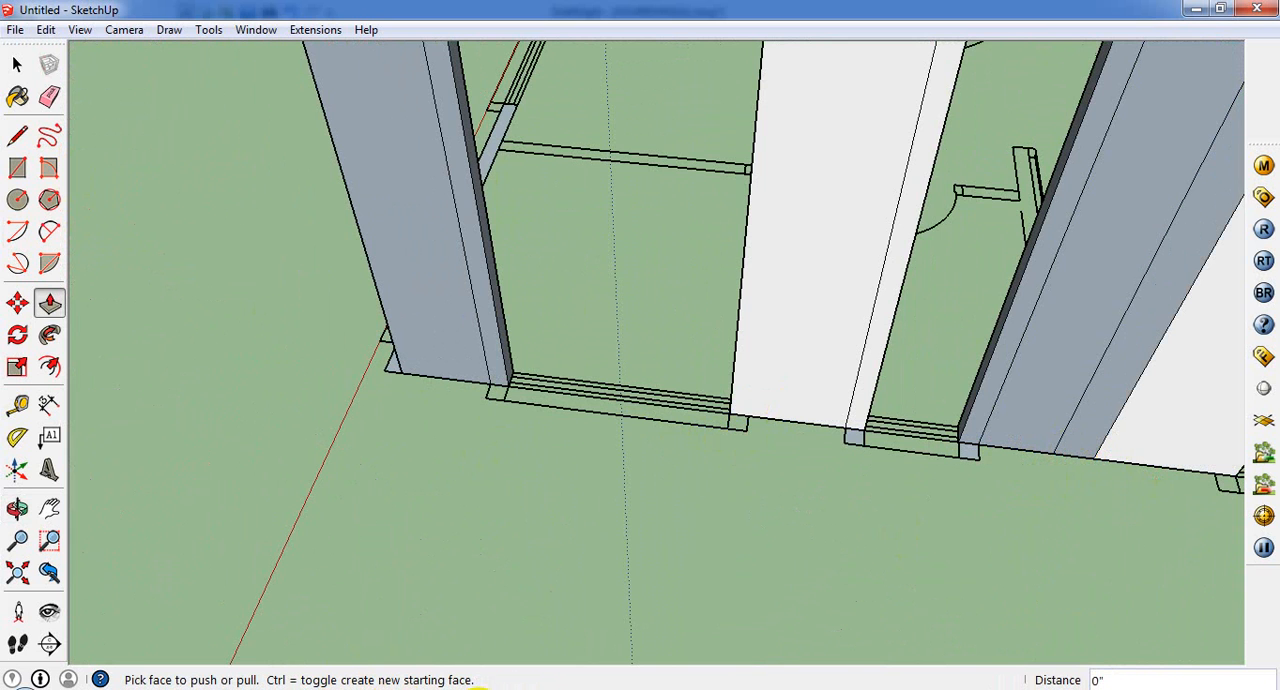
# Step: Inspect the raised outer walls on all sides of the building for wall faces still left flat
pyautogui.scroll(-7, 620, 430)
pyautogui.moveTo(620, 430); pyautogui.dragTo(403, 357, button='middle')
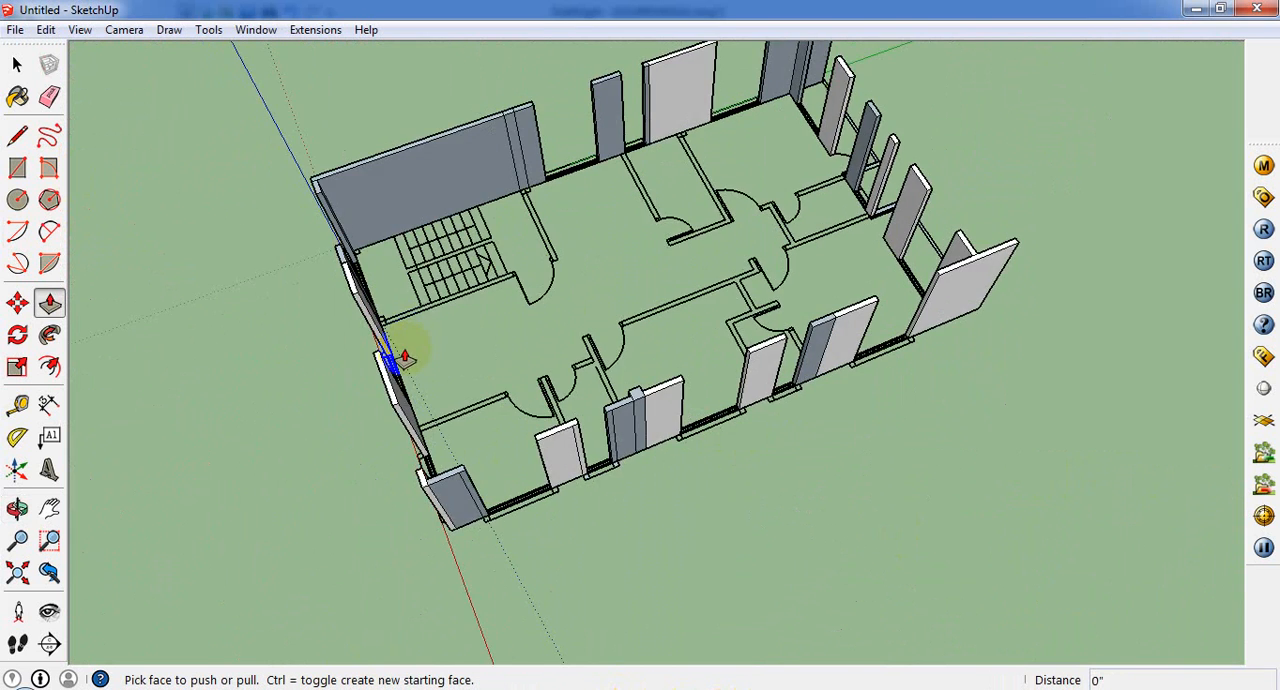
pyautogui.scroll(-2, 403, 357)
pyautogui.moveTo(430, 400); pyautogui.dragTo(686, 406, button='middle')
pyautogui.scroll(3, 686, 406)
pyautogui.moveTo(881, 419); pyautogui.dragTo(590, 362, button='middle')
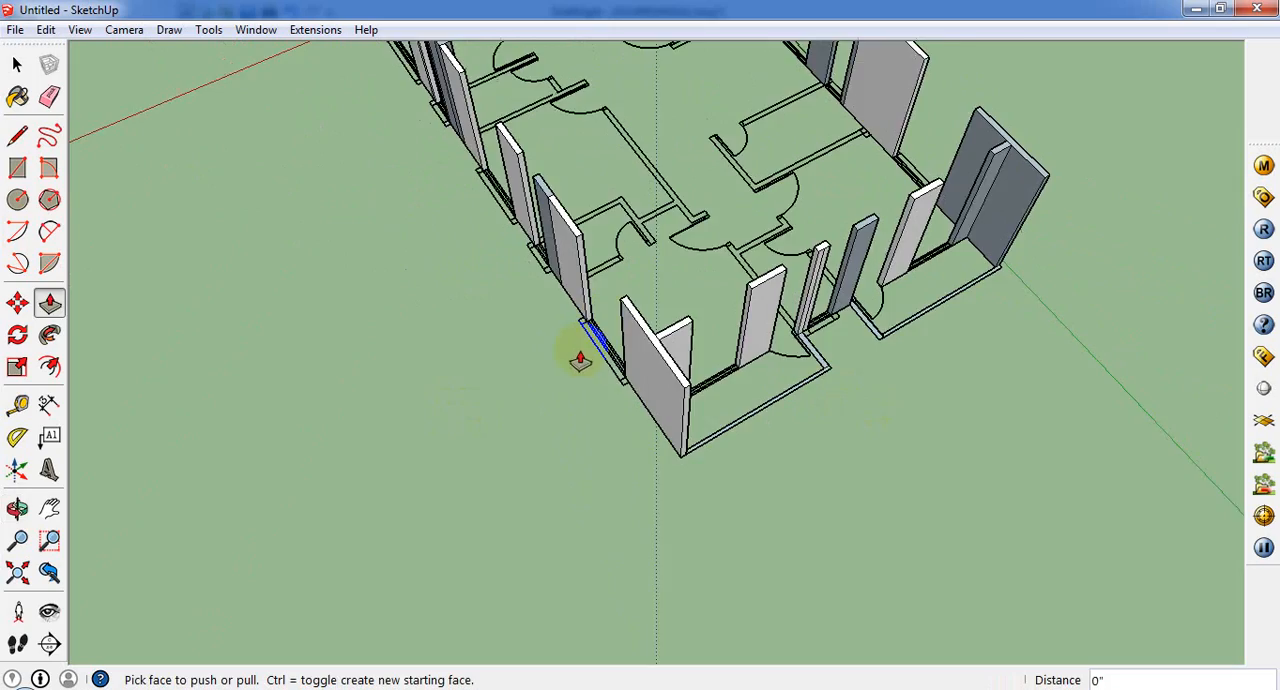
pyautogui.scroll(3, 585, 356)
pyautogui.moveTo(742, 335); pyautogui.dragTo(692, 290, button='middle')
pyautogui.scroll(1, 743, 397)
pyautogui.scroll(-2, 743, 397)
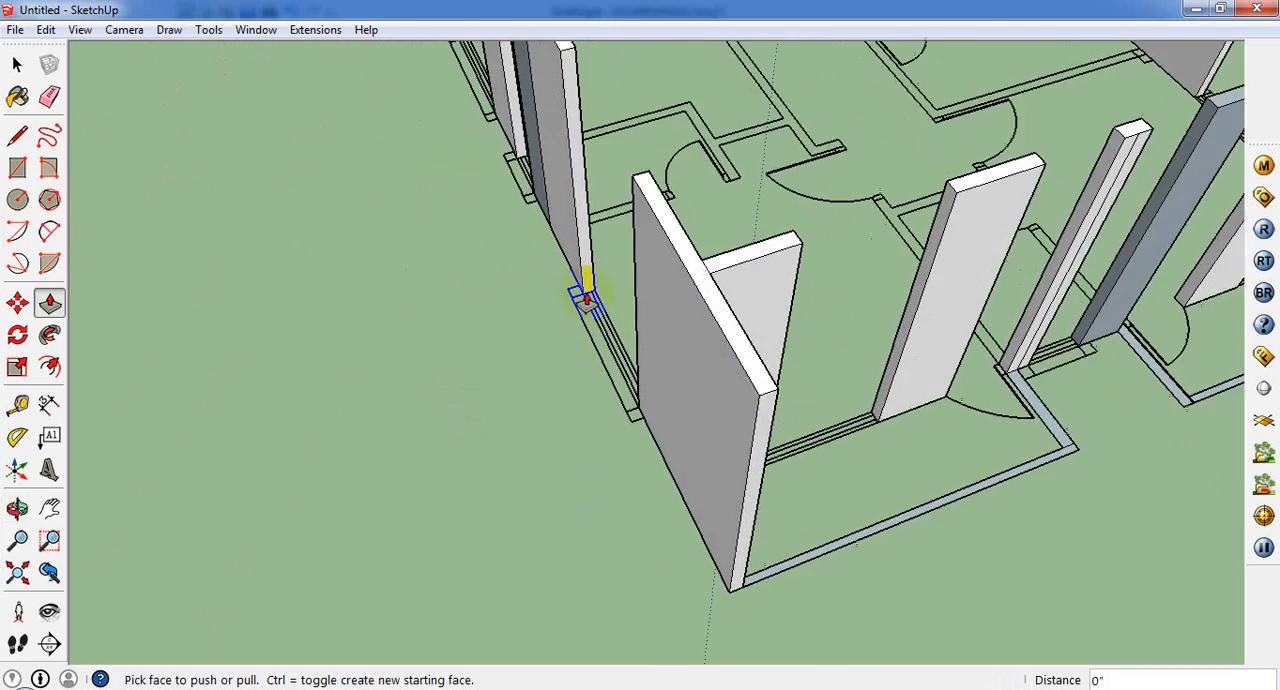
pyautogui.moveTo(586, 286); pyautogui.dragTo(1191, 317, button='middle')
pyautogui.scroll(2, 1025, 398)
pyautogui.scroll(-3, 1025, 398)
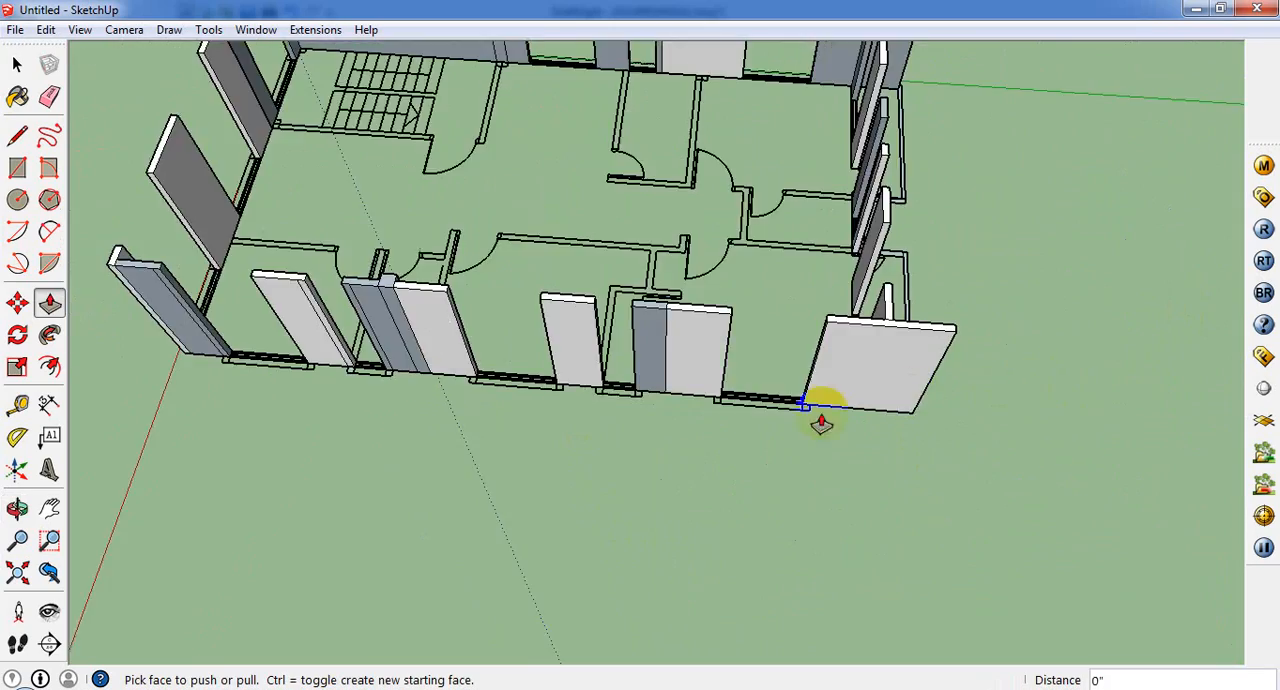
pyautogui.moveTo(823, 423); pyautogui.dragTo(760, 606, button='middle')
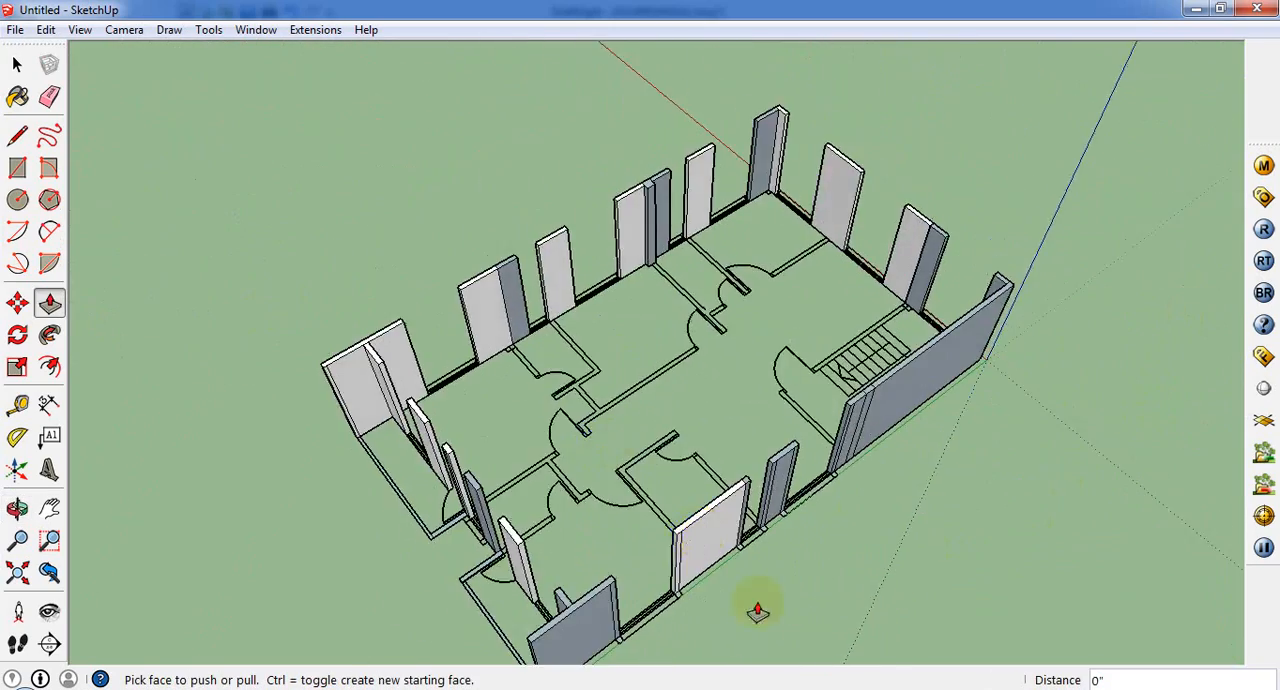
# Step: Examine the small flat faces beside the windows on the stair side, and the untouched balcony outlines at the rear
pyautogui.scroll(8, 774, 520)
pyautogui.scroll(4, 601, 549)
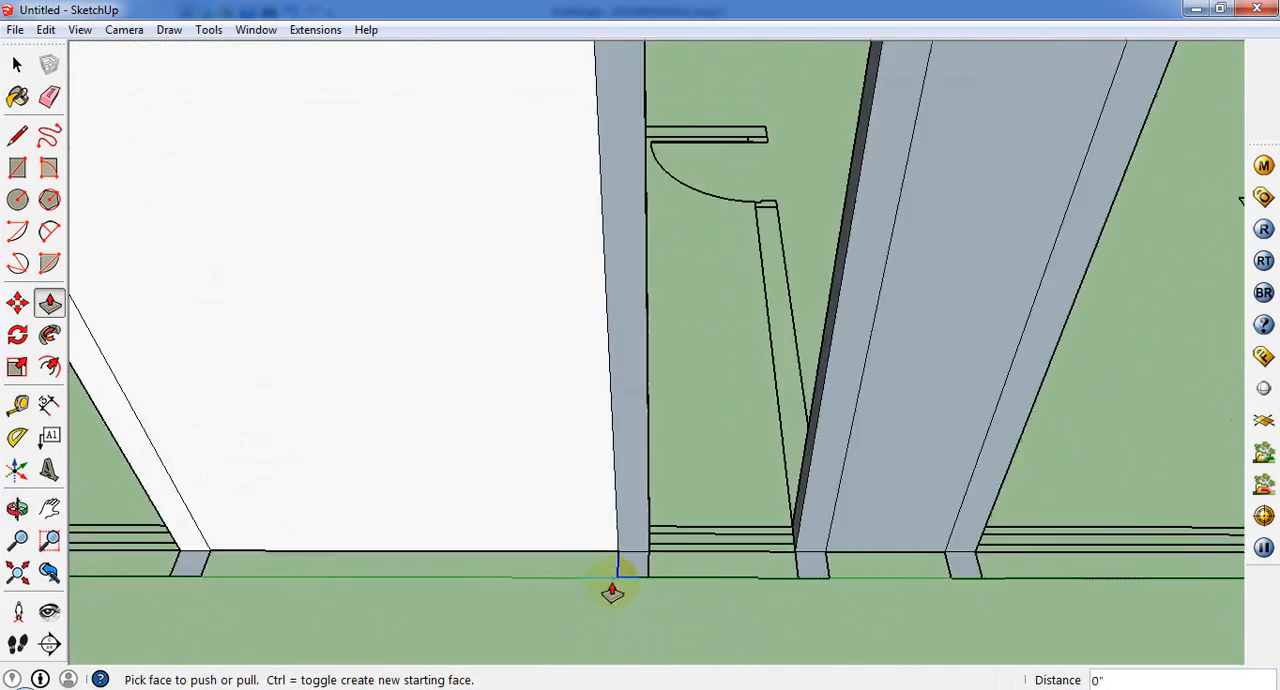
pyautogui.scroll(-3, 655, 595)
pyautogui.scroll(3, 651, 575)
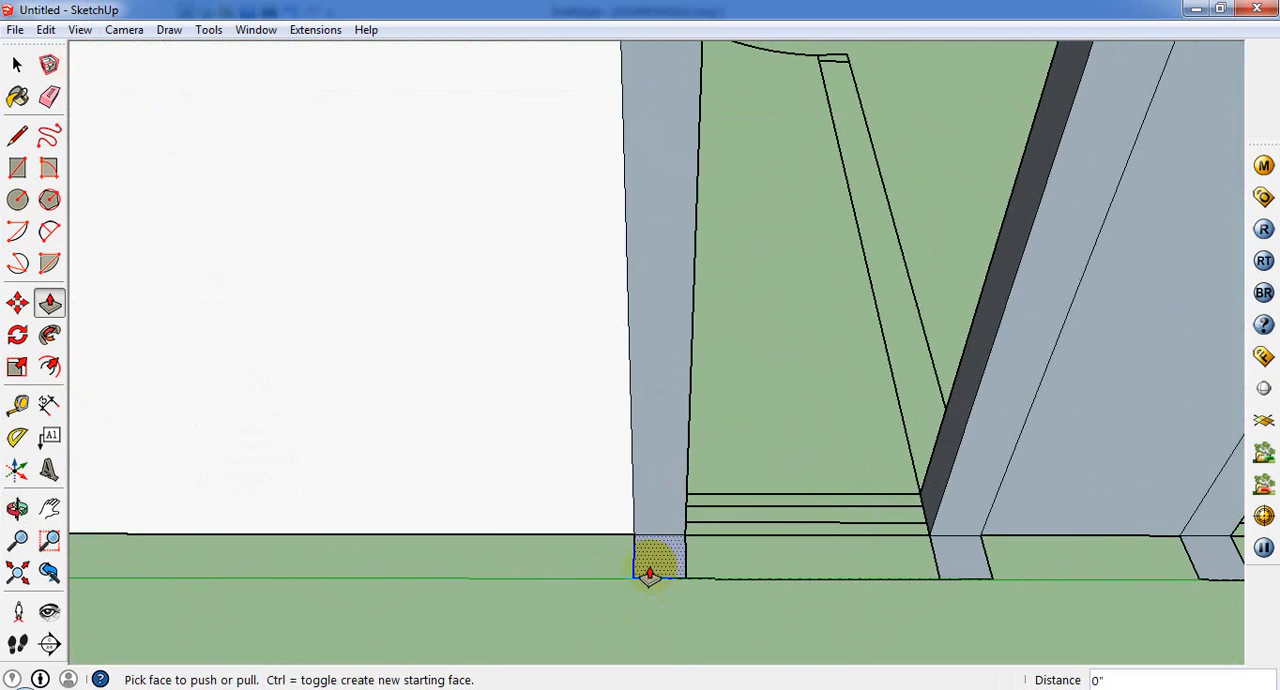
pyautogui.press('space')
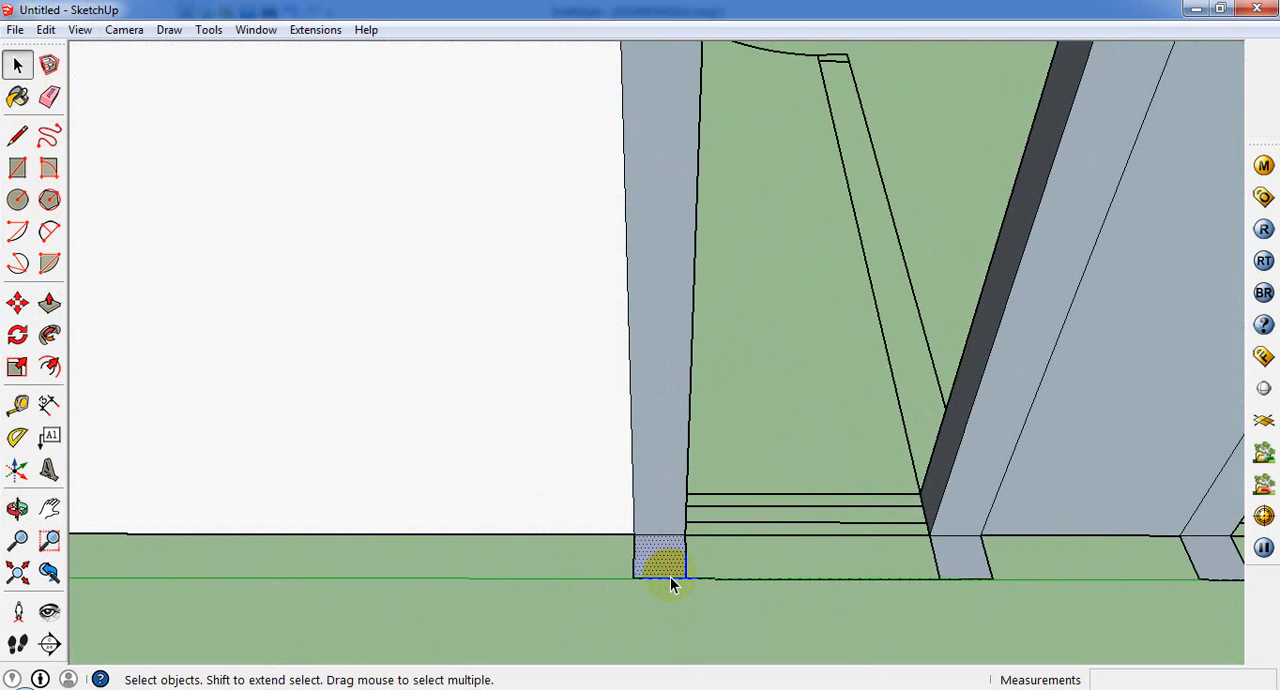
pyautogui.scroll(-8, 670, 576)
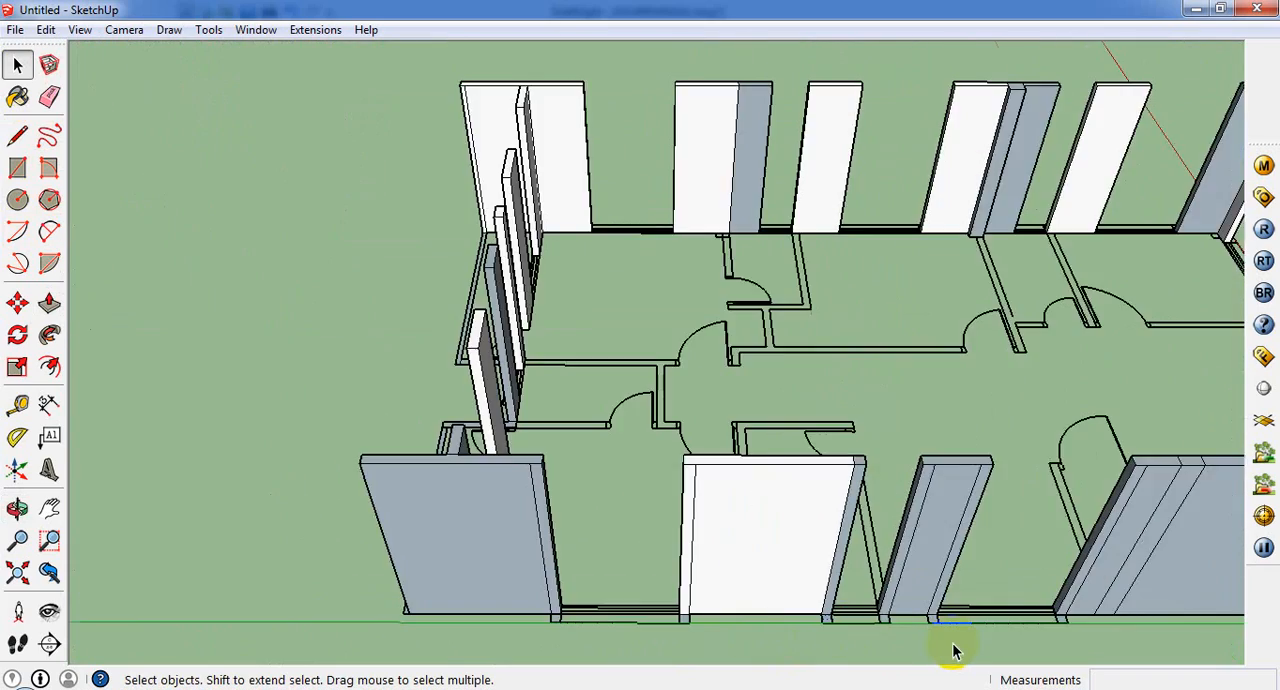
pyautogui.scroll(-3, 952, 643)
pyautogui.moveTo(674, 562); pyautogui.dragTo(882, 604, button='middle')
pyautogui.scroll(7, 691, 490)
pyautogui.moveTo(888, 514); pyautogui.dragTo(891, 515, button='middle')
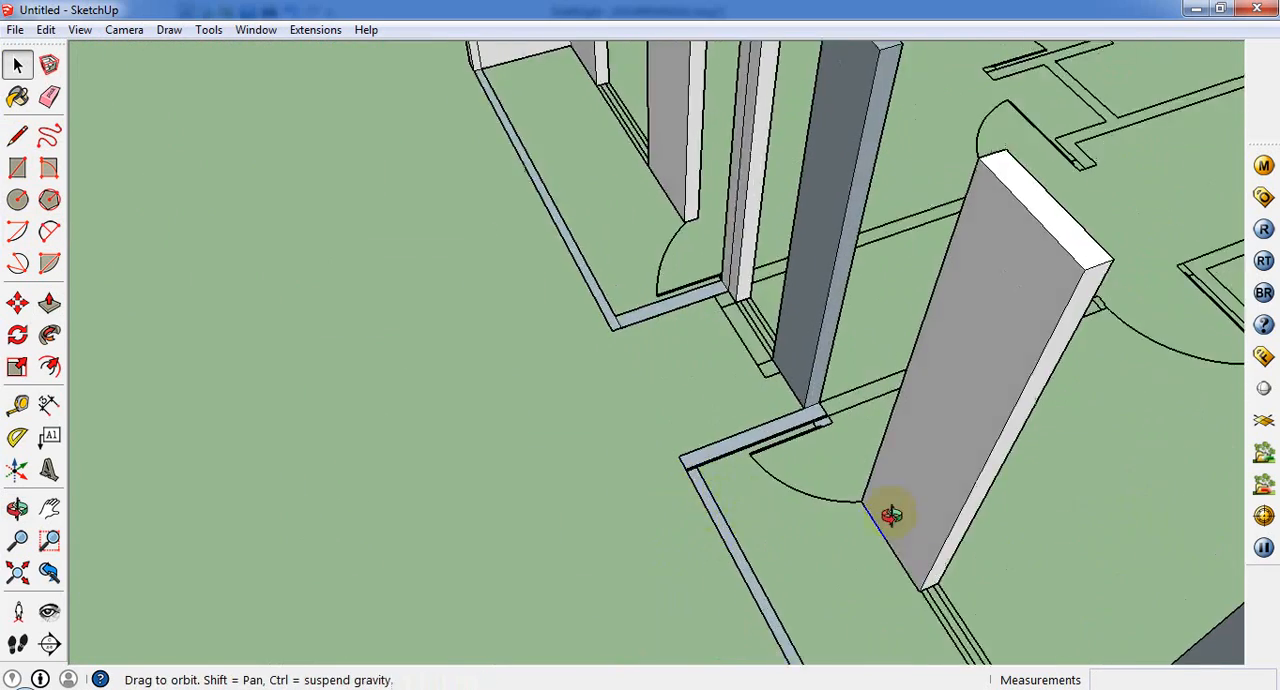
pyautogui.scroll(-8, 986, 510)
pyautogui.scroll(7, 686, 270)
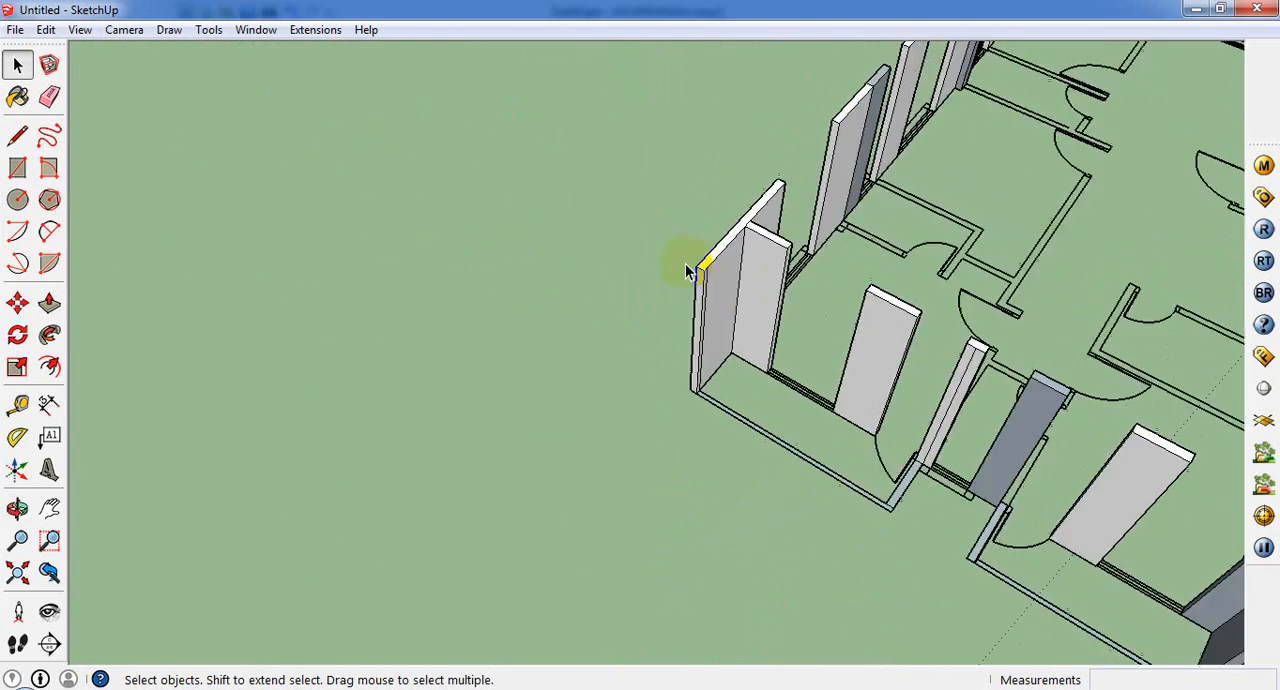
pyautogui.scroll(4, 690, 268)
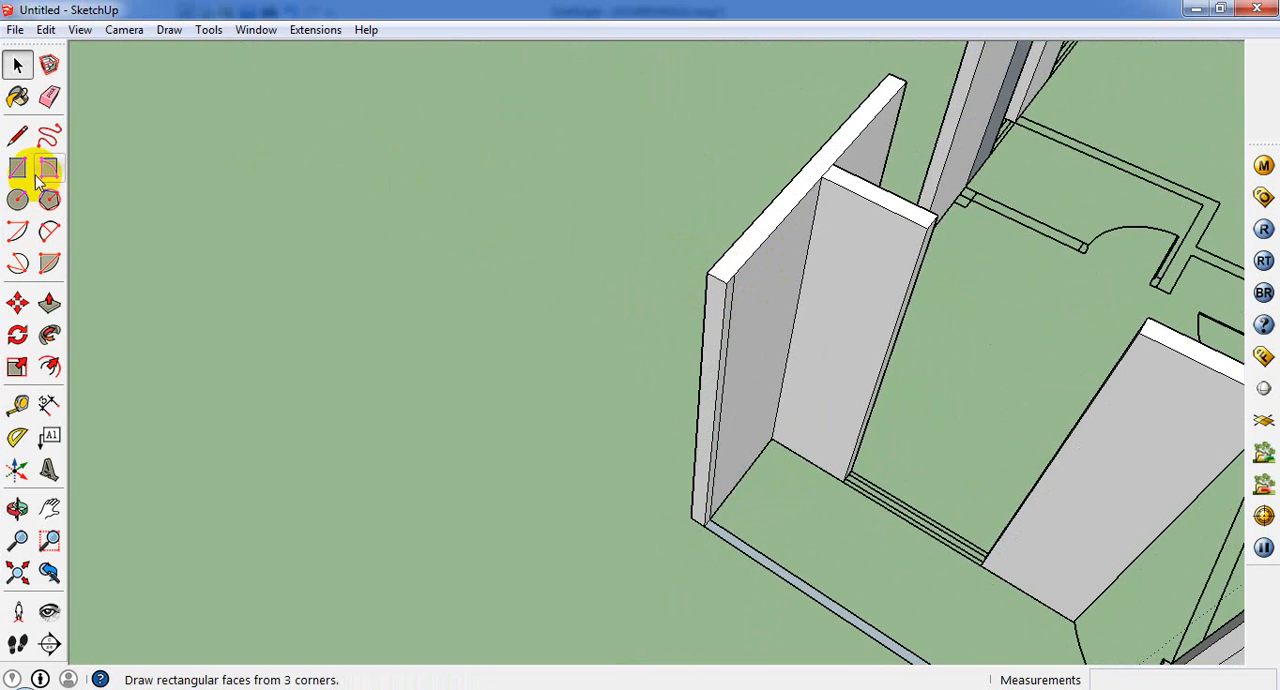
# Step: Split the top of the outer wall at the inner wall corner and lower the balcony portion by 7' 6"
pyautogui.click(17, 135)
pyautogui.click(820, 176)
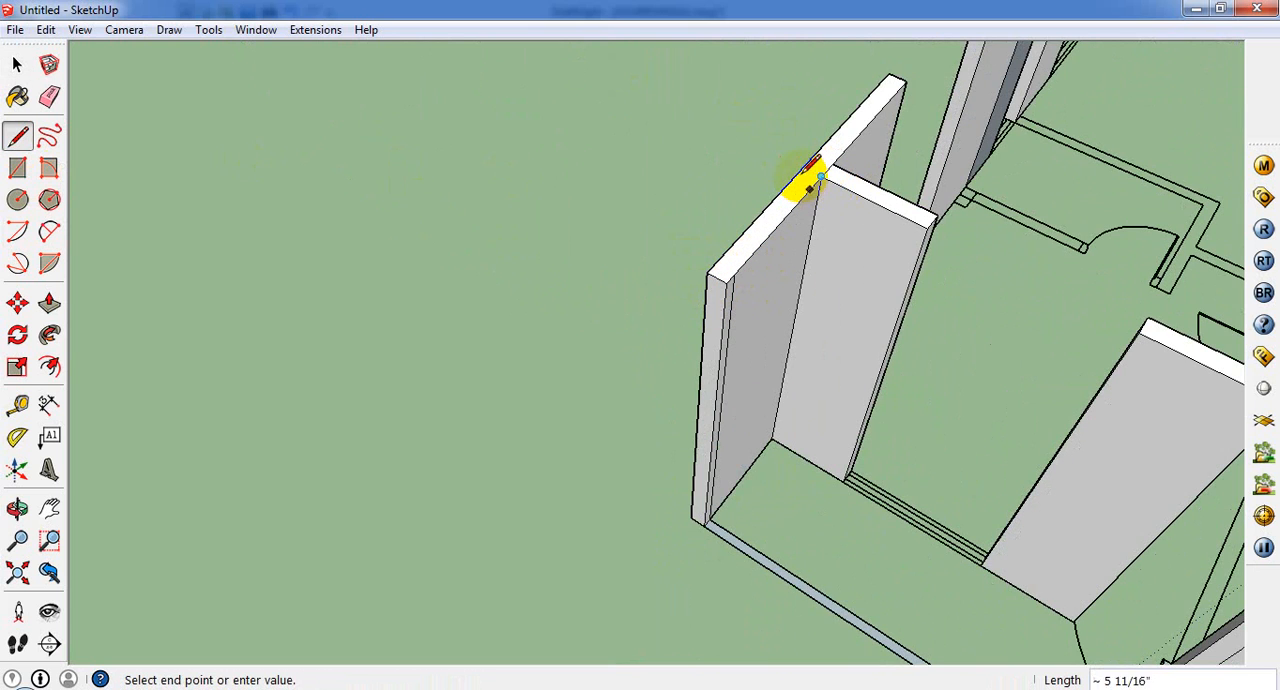
pyautogui.click(49, 302)
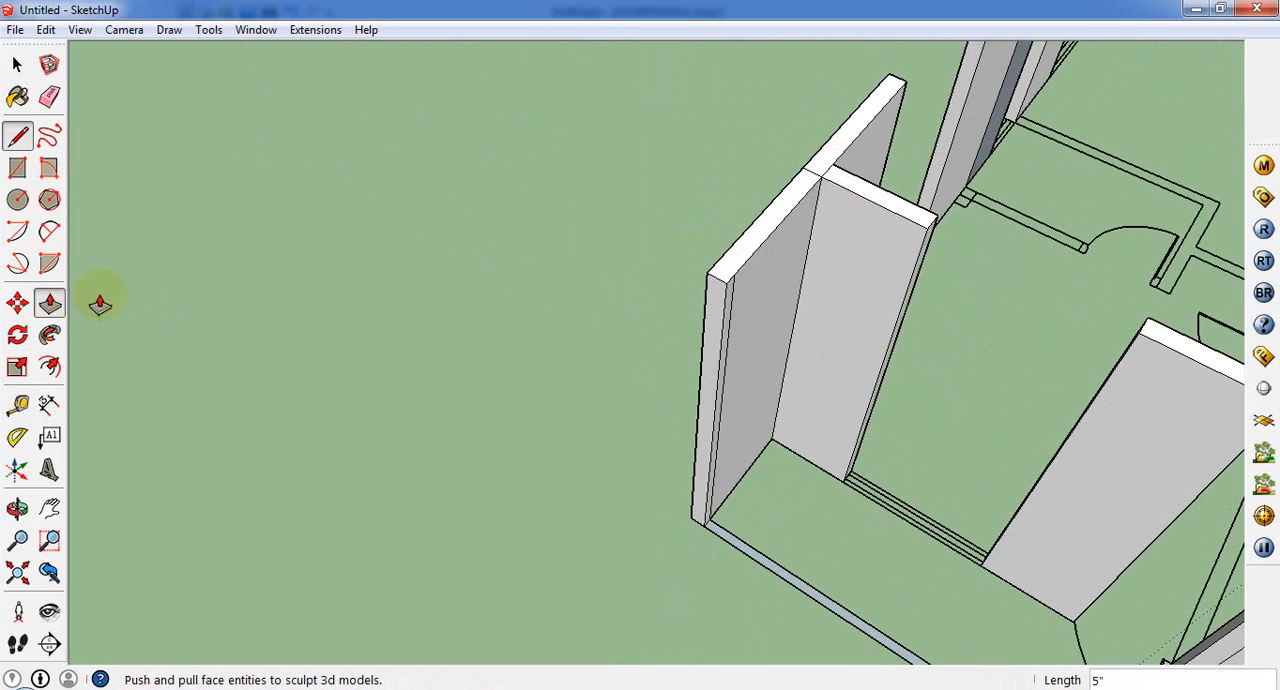
pyautogui.click(755, 228)
pyautogui.click(758, 233)
pyautogui.click(755, 256)
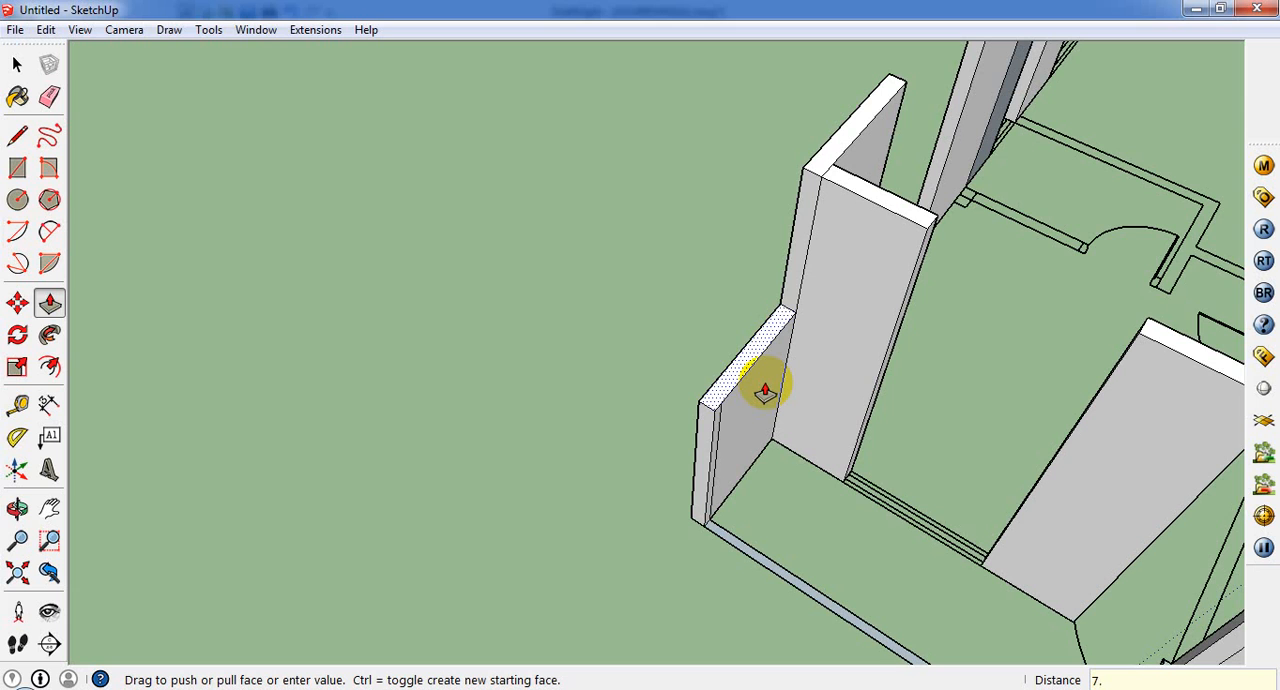
pyautogui.press('Return')
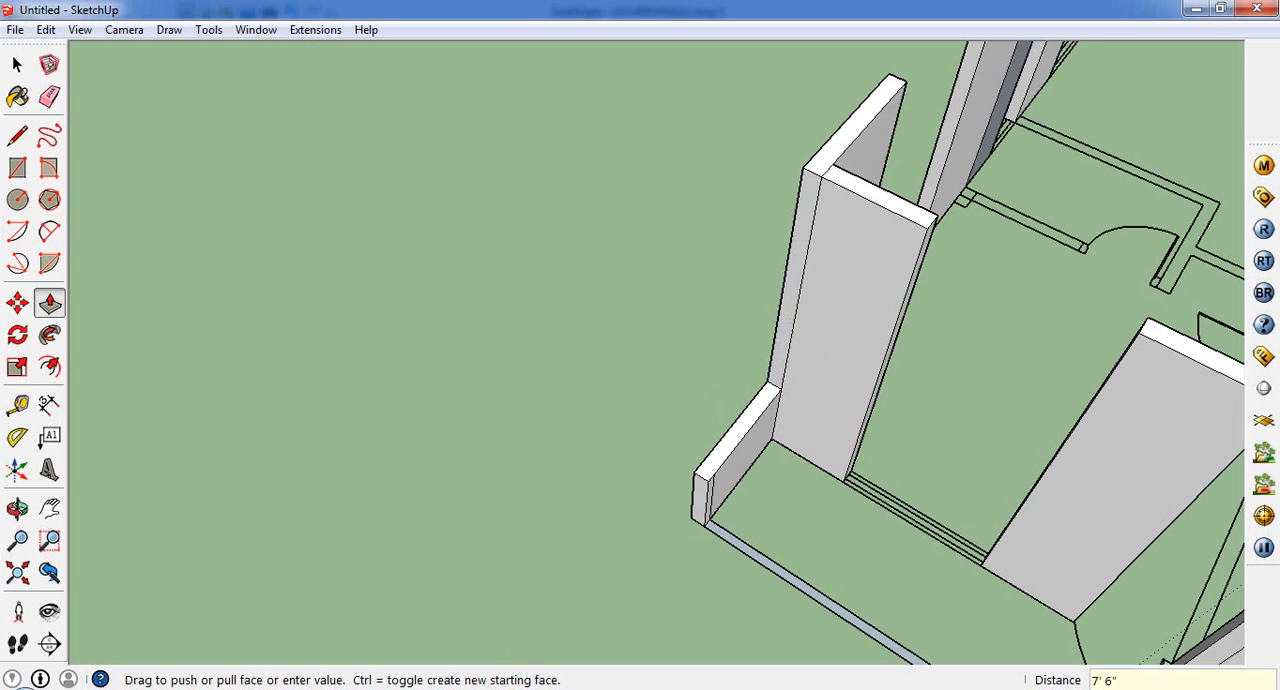
# Step: Extrude the same balcony's front outline and opposite side by 2' 6", level with the lowered parapet
pyautogui.scroll(3, 756, 541)
pyautogui.click(741, 558)
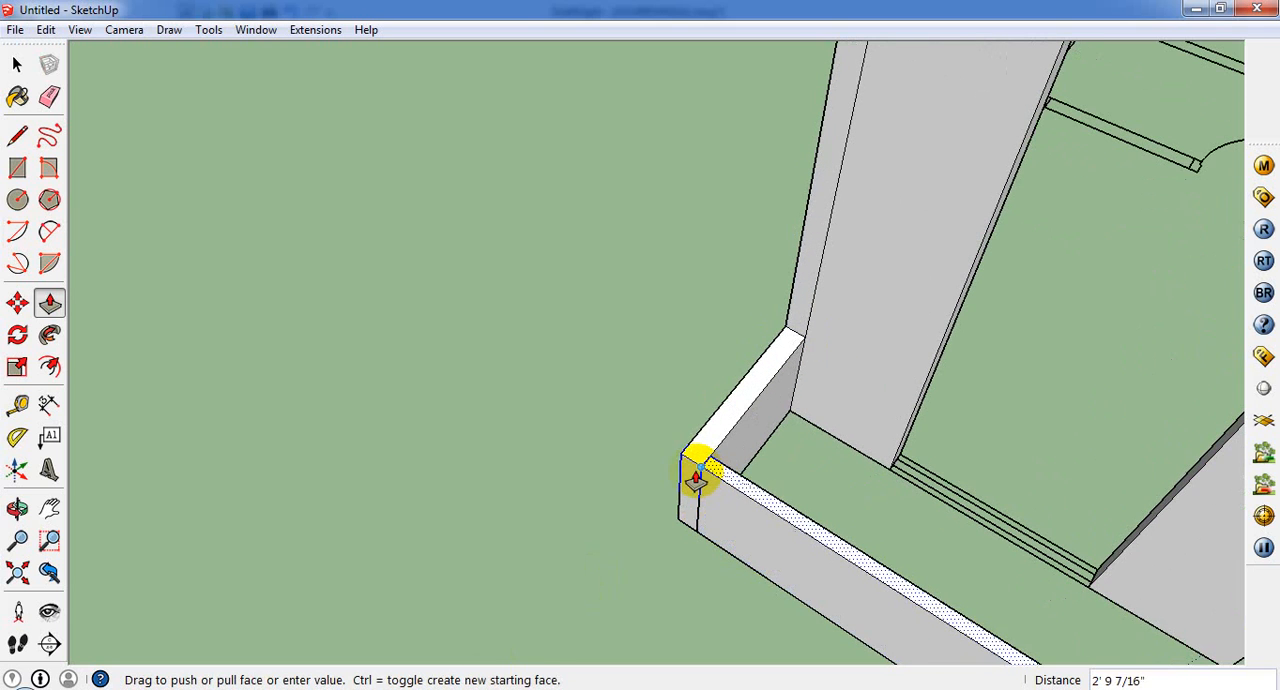
pyautogui.click(698, 471)
pyautogui.scroll(-3, 555, 458)
pyautogui.moveTo(891, 588); pyautogui.dragTo(592, 365, button='middle')
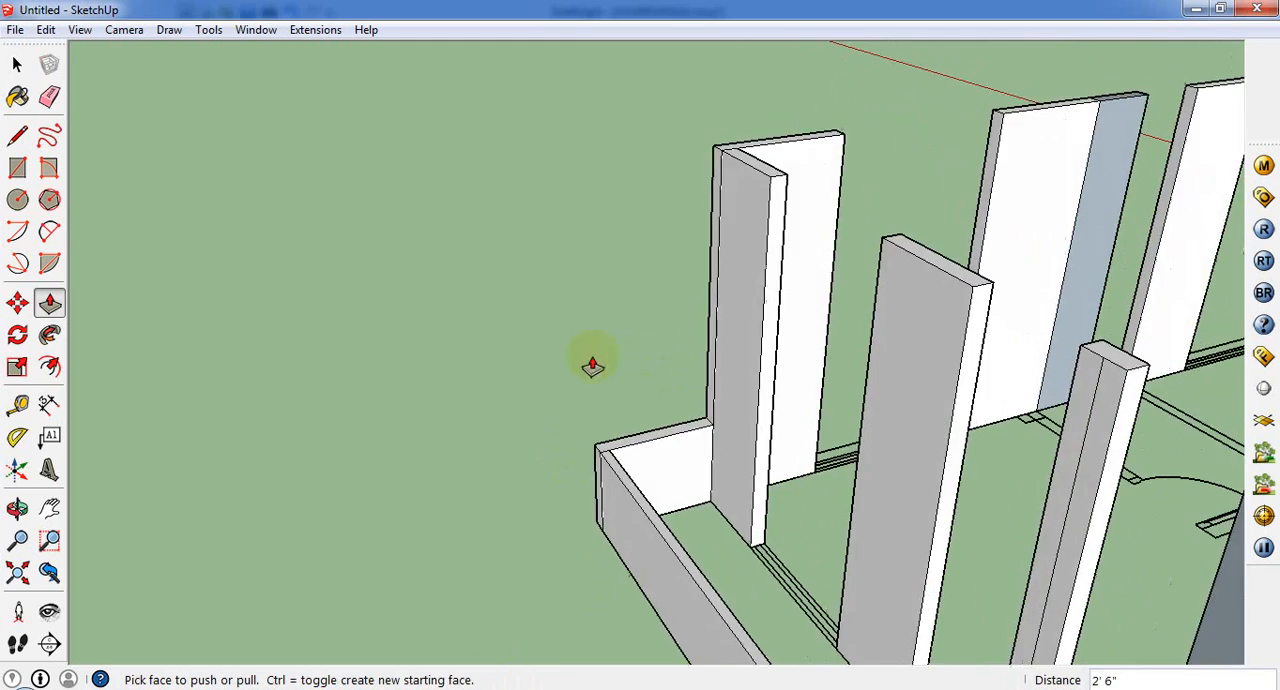
pyautogui.scroll(-2, 588, 366)
pyautogui.scroll(4, 730, 570)
pyautogui.doubleClick(726, 560)
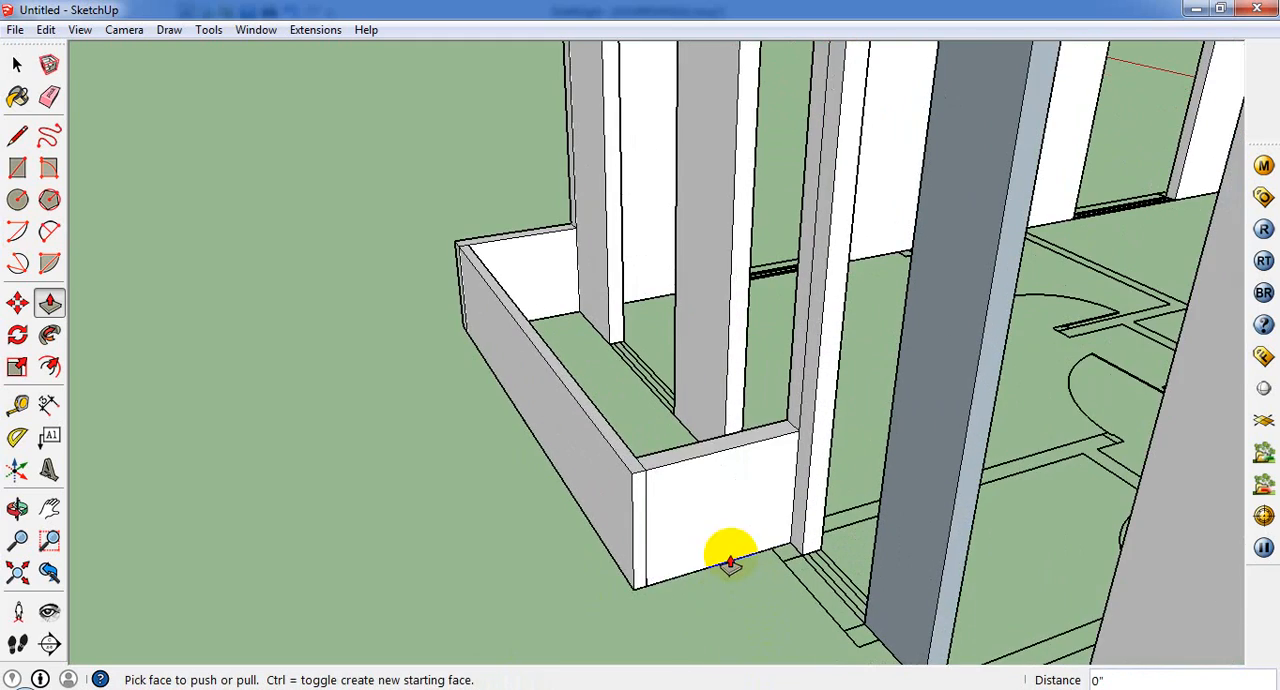
# Step: Extrude the second balcony's inner side and front outline faces by the same 2' 6"
pyautogui.scroll(-3, 726, 560)
pyautogui.moveTo(614, 434); pyautogui.dragTo(1231, 331, button='middle')
pyautogui.scroll(2, 977, 587)
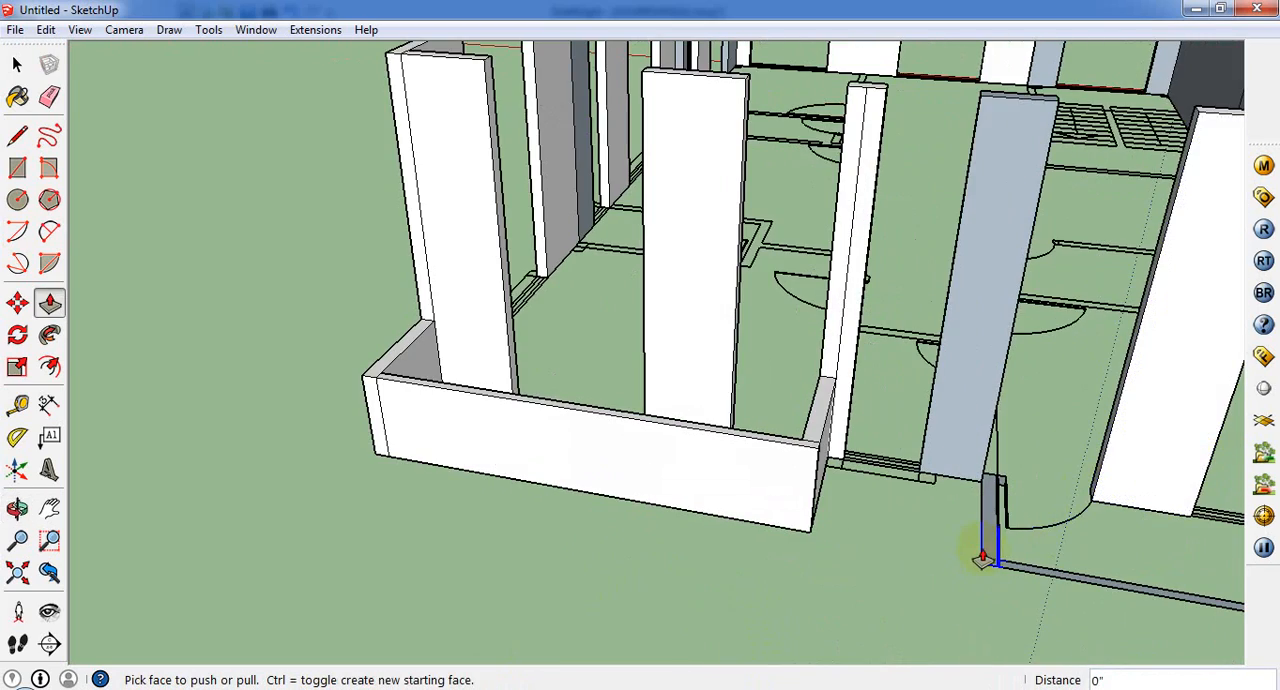
pyautogui.doubleClick(989, 557)
pyautogui.doubleClick(1034, 571)
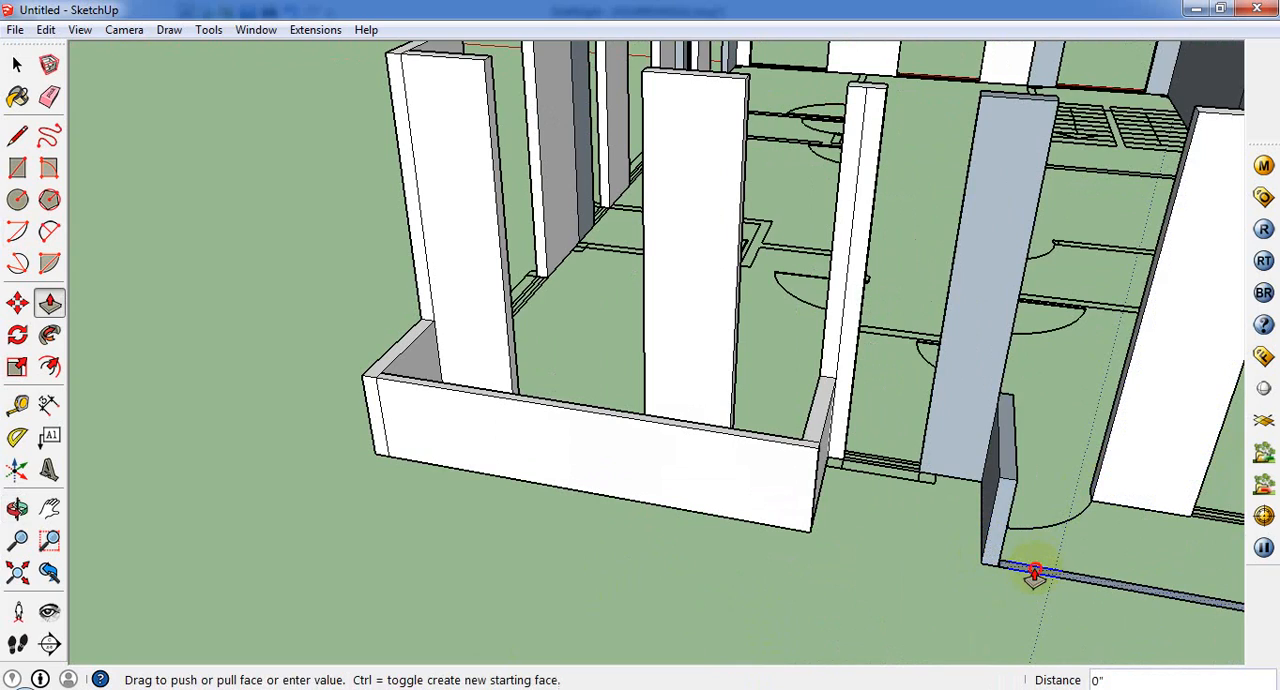
# Step: Split the top of the second balcony's outer wall at the inner wall corner and lower the balcony portion by 7' 6" to parapet level
pyautogui.scroll(-4, 434, 496)
pyautogui.moveTo(855, 568); pyautogui.dragTo(600, 572, button='middle')
pyautogui.scroll(2, 600, 572)
pyautogui.scroll(3, 600, 575)
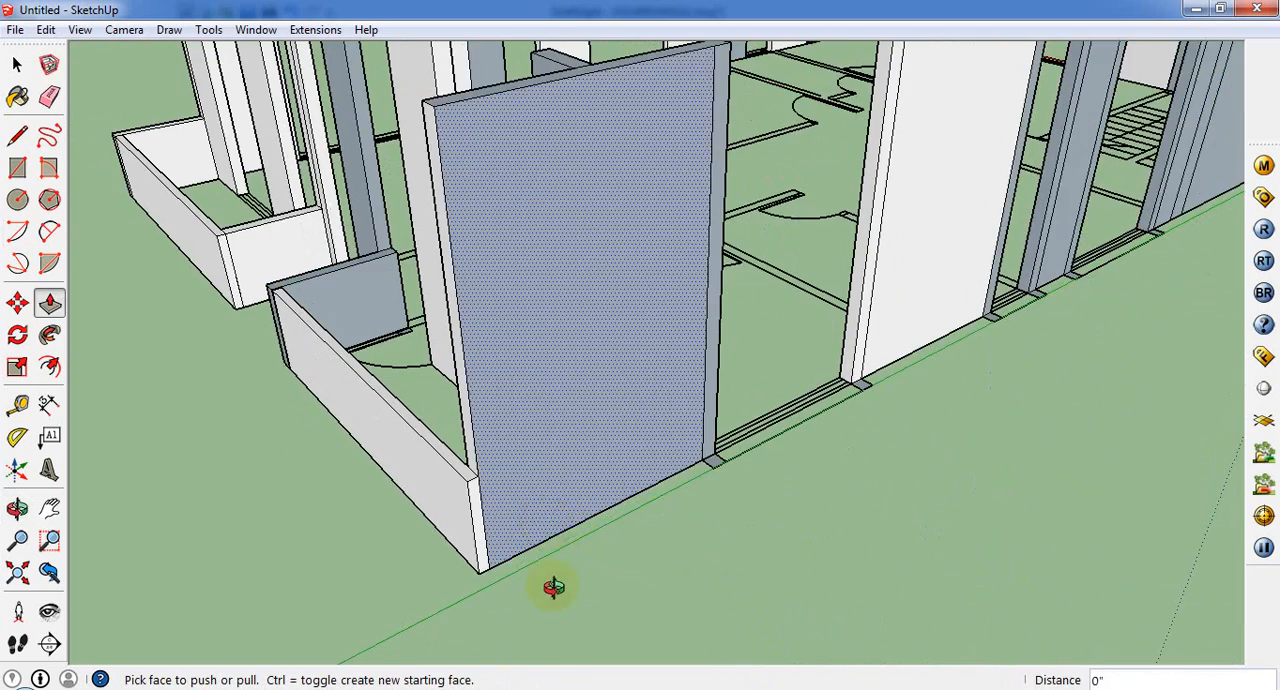
pyautogui.moveTo(466, 589); pyautogui.dragTo(516, 297, button='middle')
pyautogui.click(17, 135)
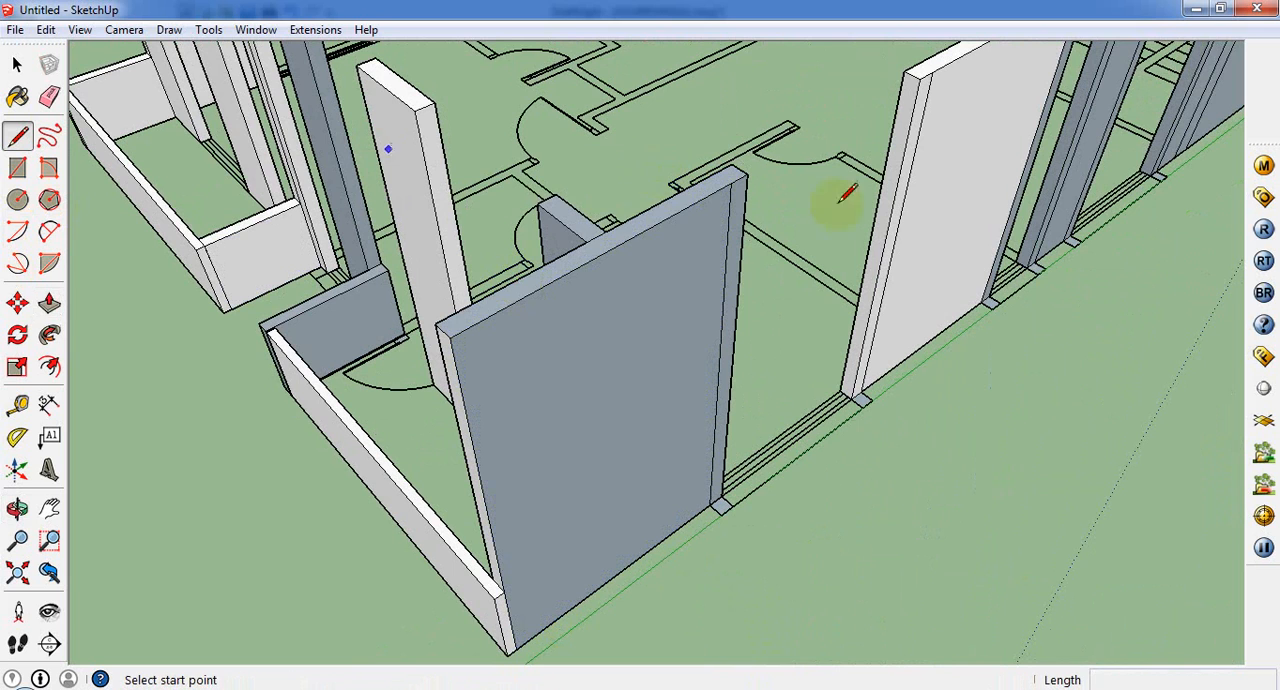
pyautogui.click(587, 241)
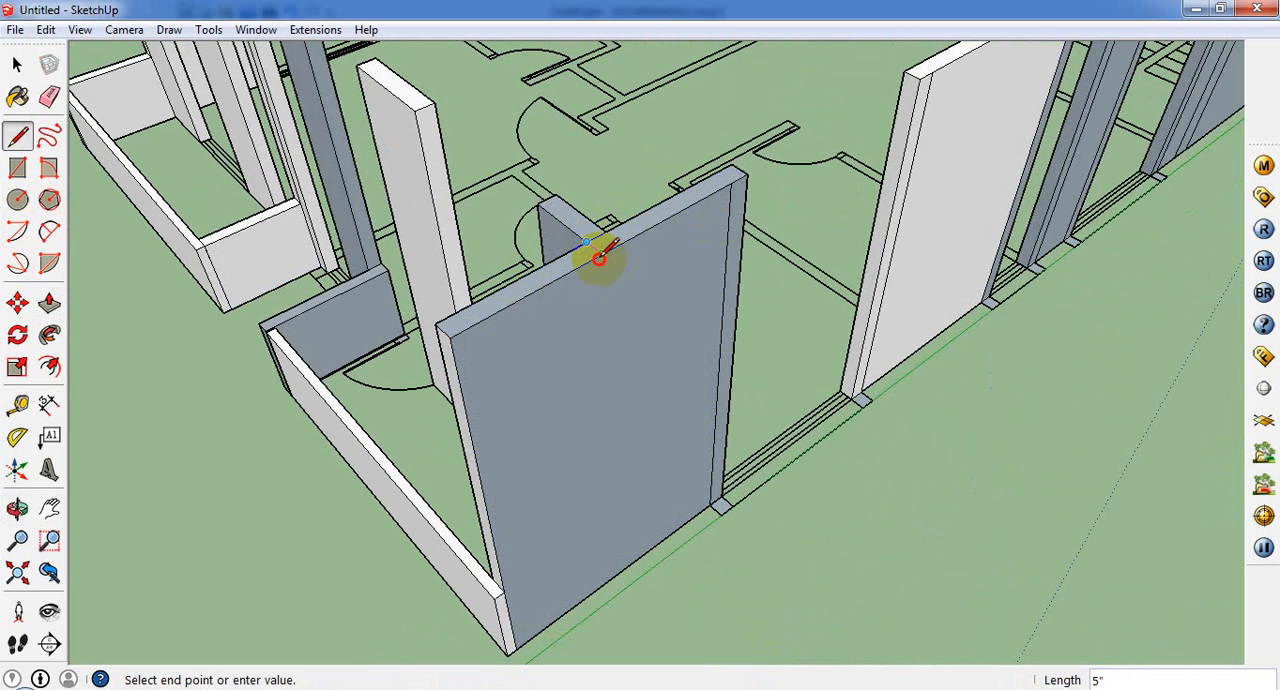
pyautogui.click(49, 303)
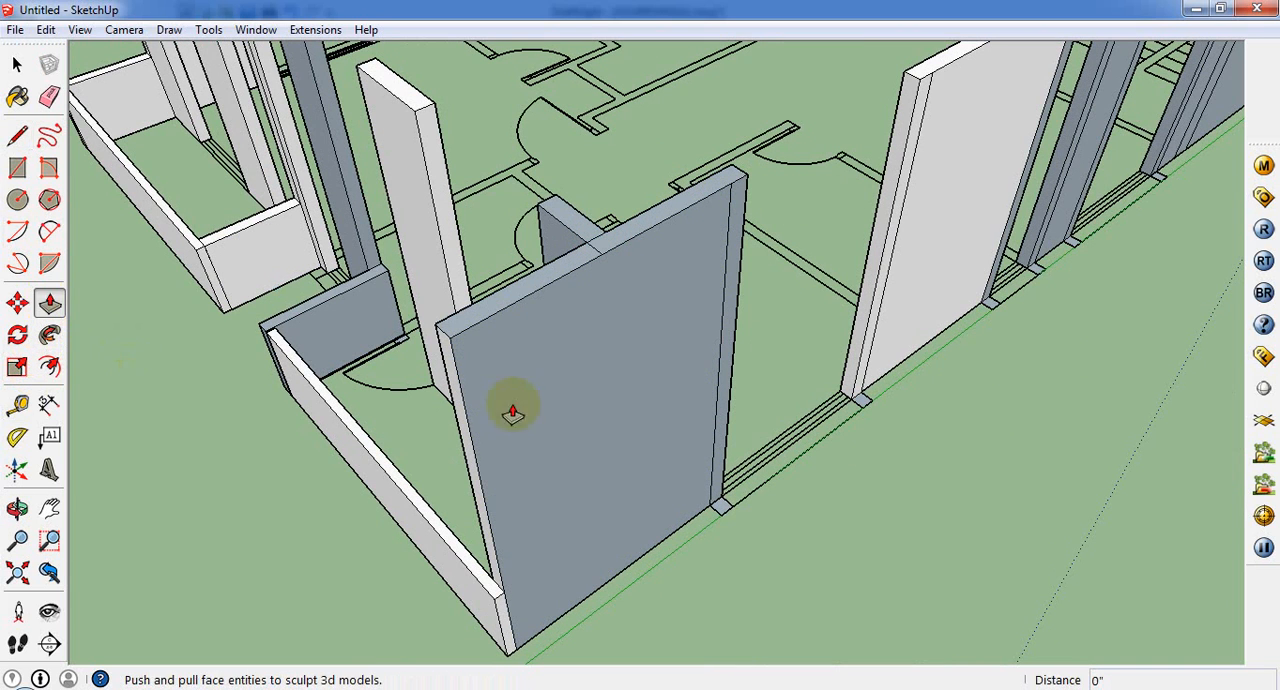
pyautogui.click(497, 318)
pyautogui.click(486, 584)
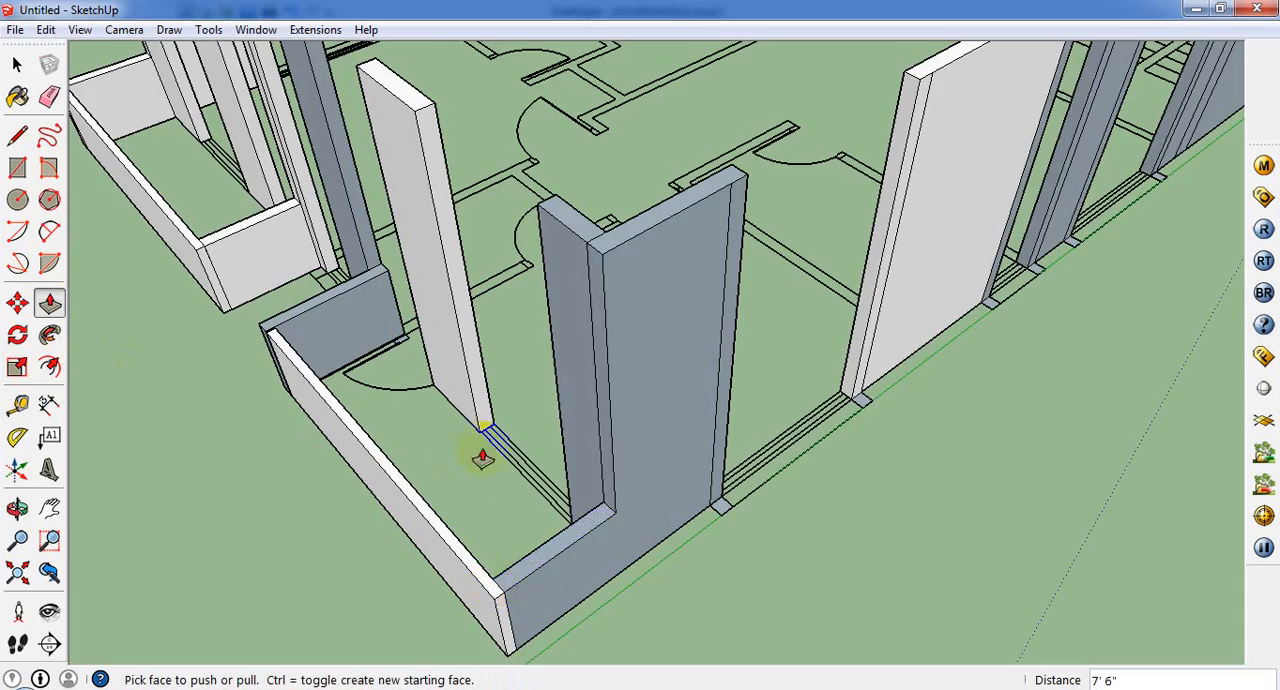
# Step: Split the inner end off the second balcony's inner parapet and raise that piece 7' 6" to the top of the adjoining wall
pyautogui.scroll(-3, 483, 458)
pyautogui.moveTo(700, 383); pyautogui.dragTo(525, 562, button='middle')
pyautogui.scroll(5, 602, 460)
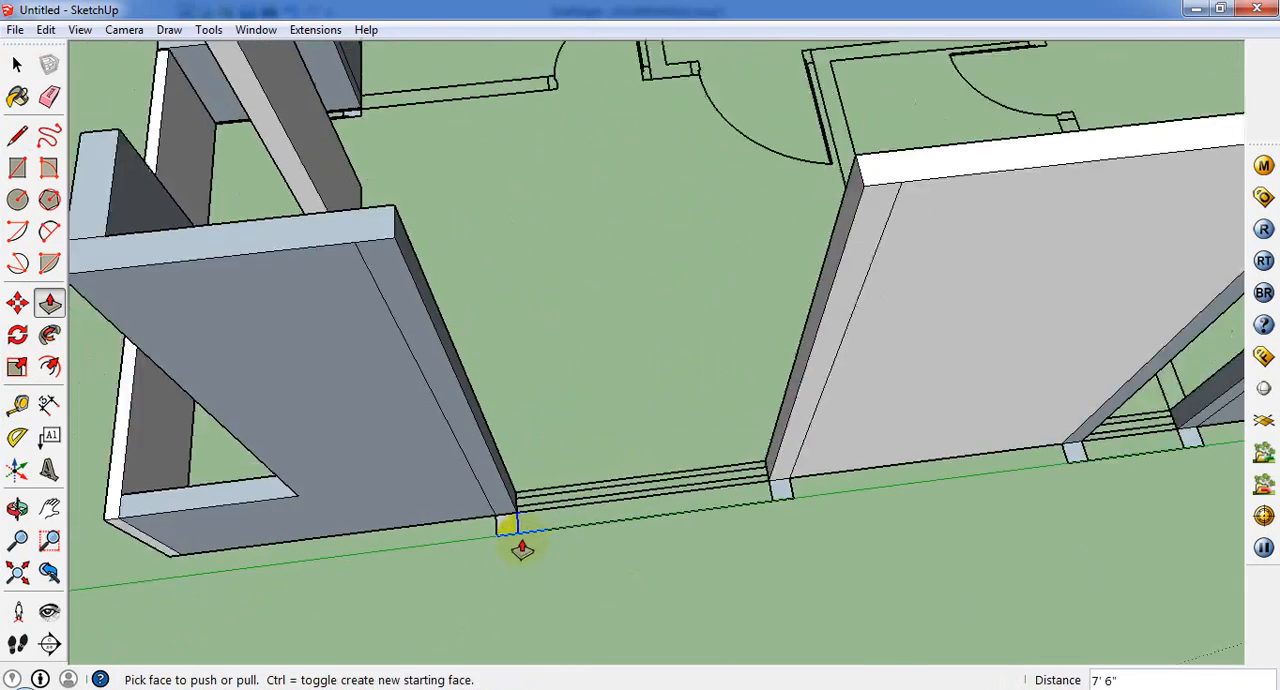
pyautogui.scroll(-5, 500, 366)
pyautogui.moveTo(623, 391); pyautogui.dragTo(551, 514, button='middle')
pyautogui.scroll(-3, 429, 336)
pyautogui.scroll(4, 530, 515)
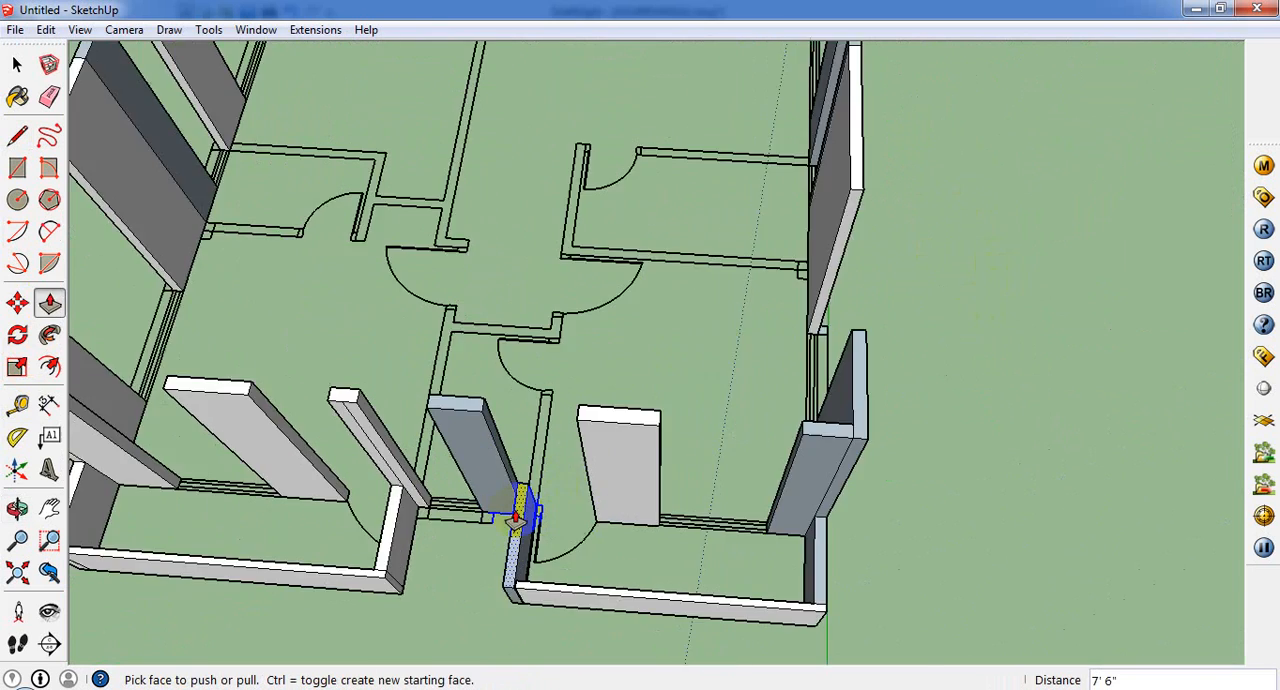
pyautogui.scroll(5, 517, 518)
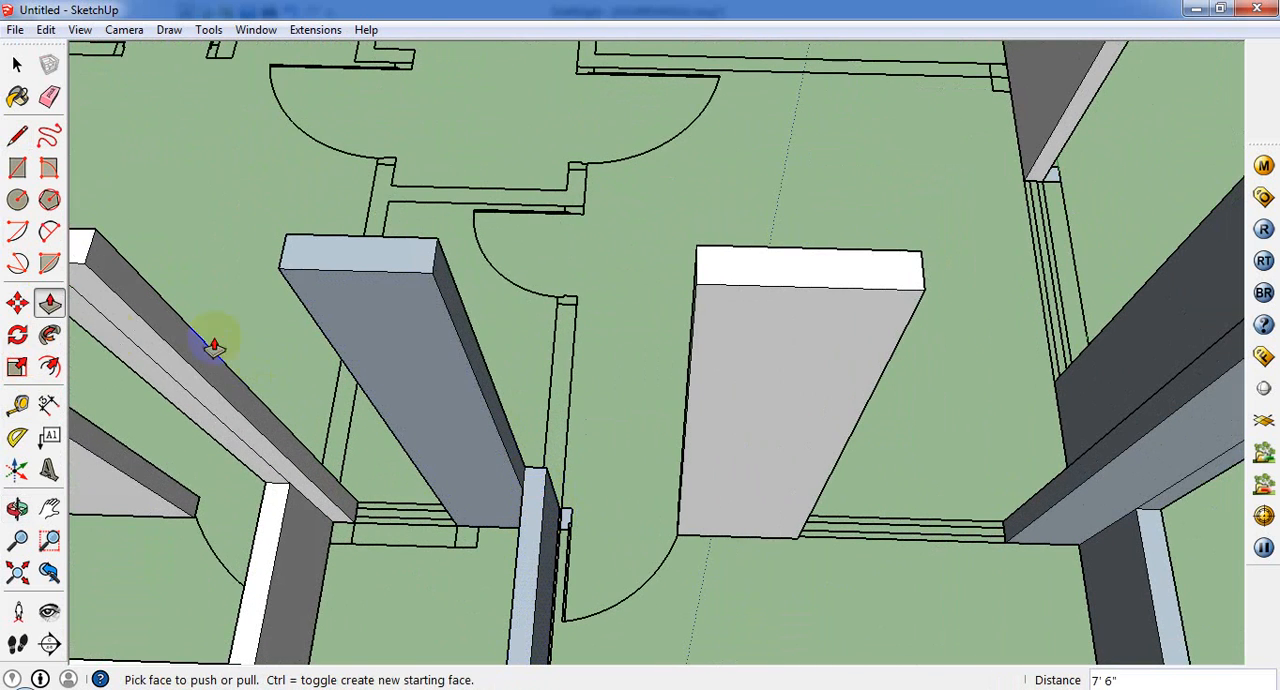
pyautogui.click(17, 134)
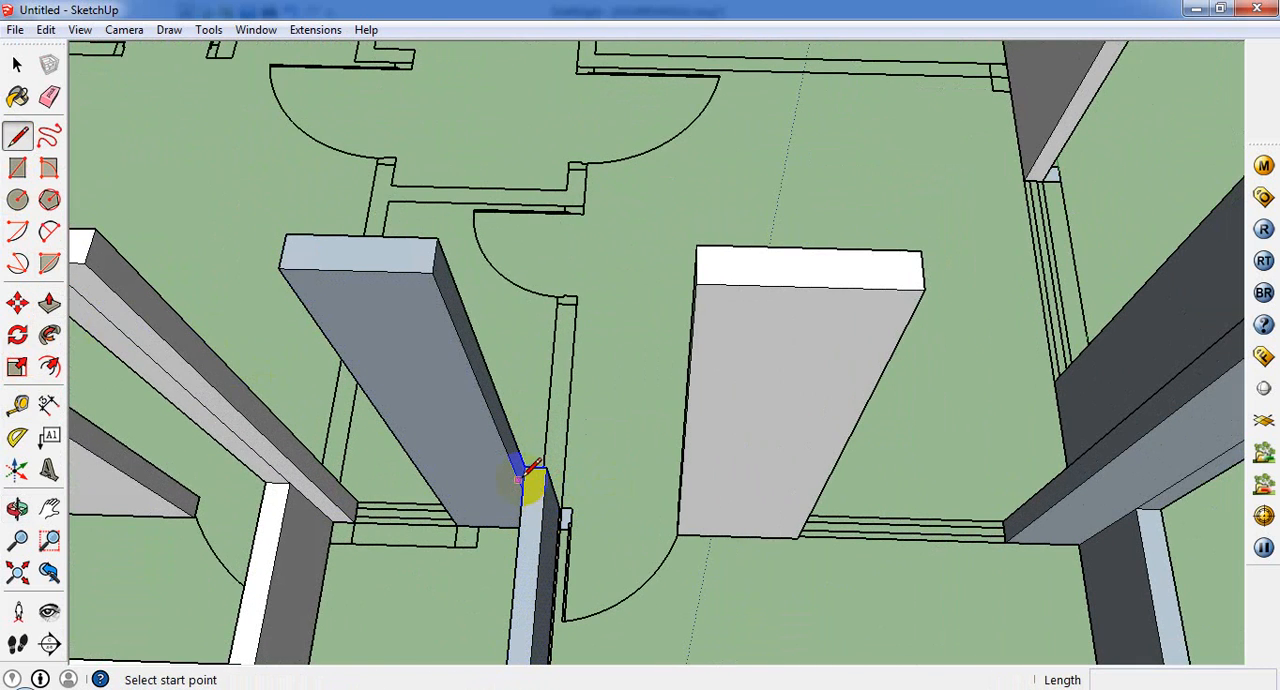
pyautogui.click(521, 488)
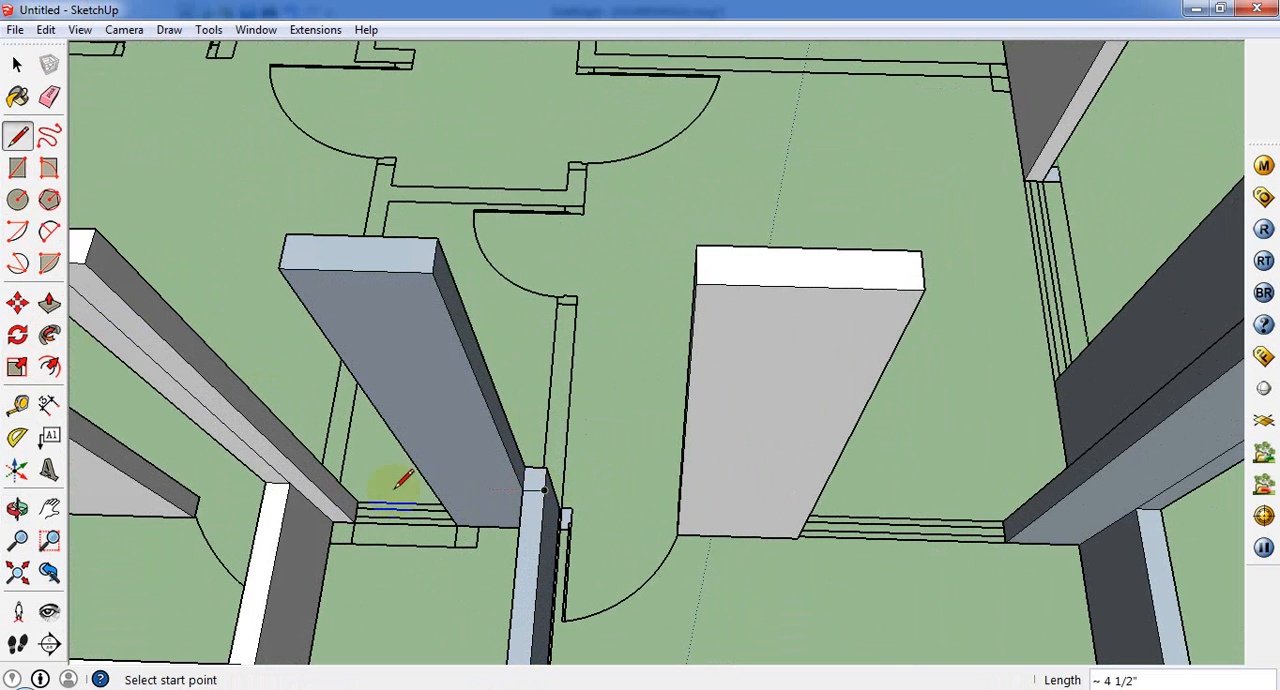
pyautogui.click(49, 302)
pyautogui.click(538, 485)
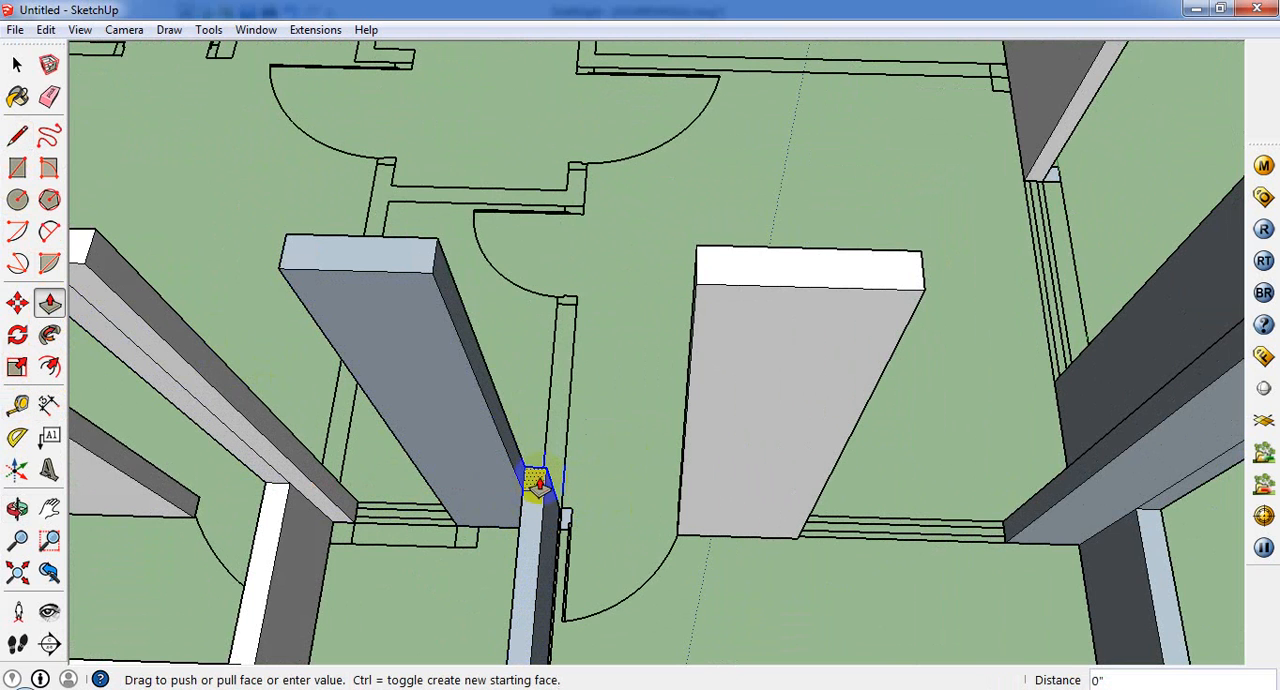
pyautogui.click(433, 270)
# Step: Extrude the small face beside the second balcony's door 10' to the top of the adjoining wall
pyautogui.moveTo(610, 561); pyautogui.dragTo(560, 530, button='middle')
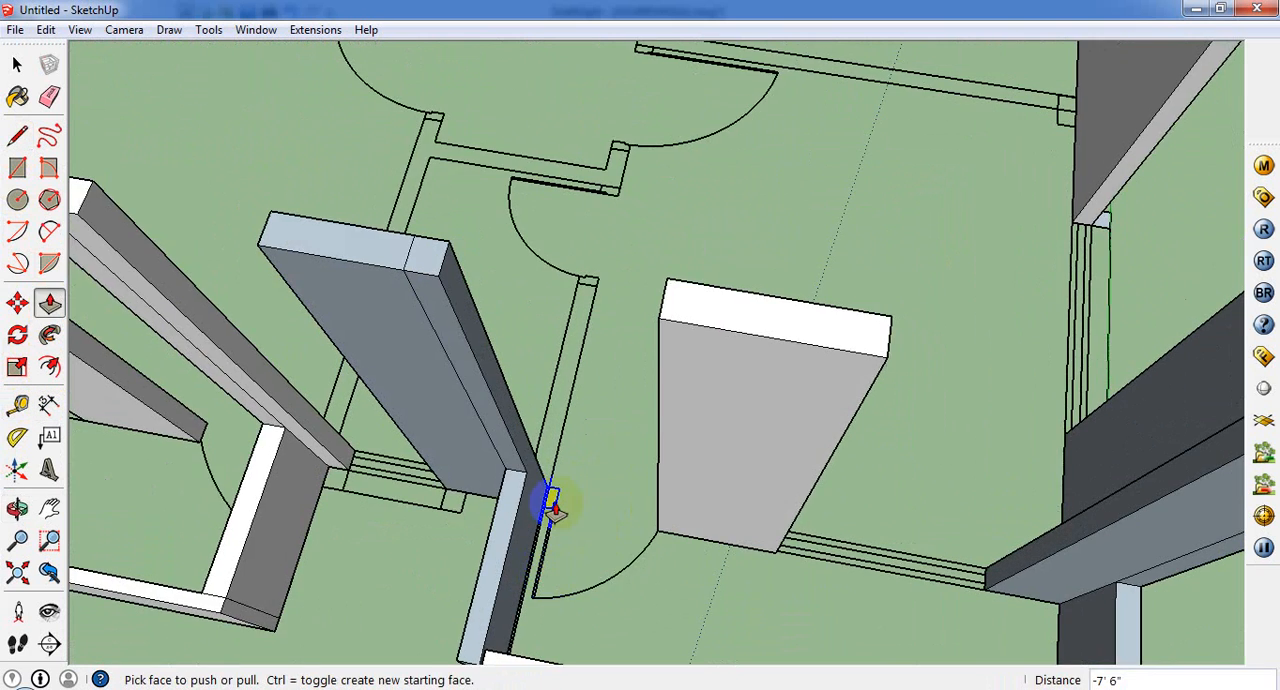
pyautogui.scroll(3, 553, 508)
pyautogui.click(551, 500)
pyautogui.scroll(-3, 380, 140)
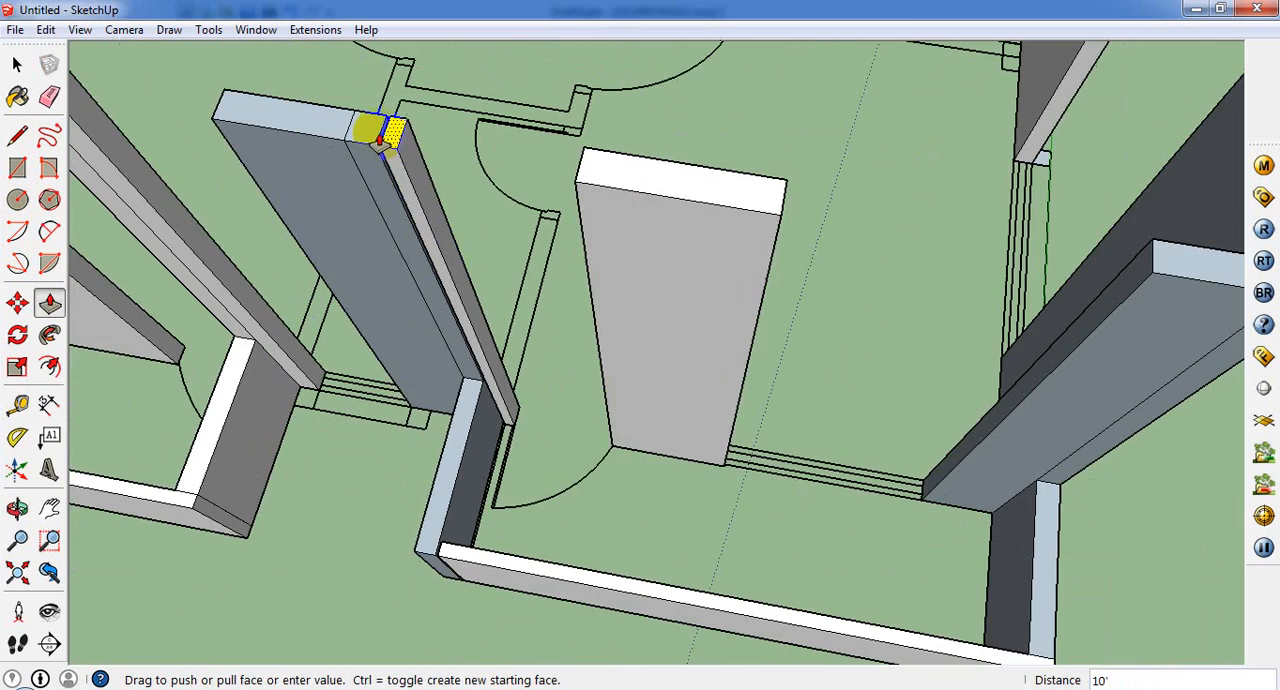
pyautogui.click(375, 135)
# Step: Pull the side face in the narrow gap about 1/2" to join the new door-side column to the wall
pyautogui.scroll(1, 347, 148)
pyautogui.moveTo(288, 178); pyautogui.dragTo(558, 165, button='middle')
pyautogui.scroll(4, 470, 255)
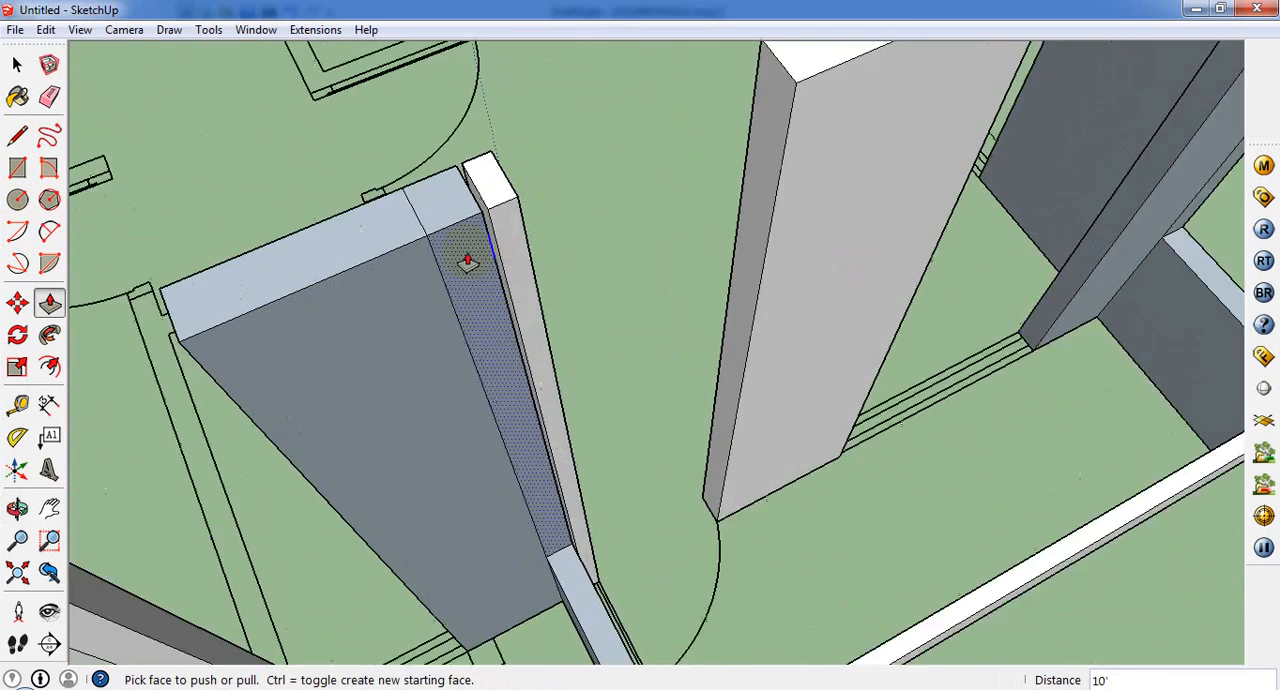
pyautogui.click(491, 207)
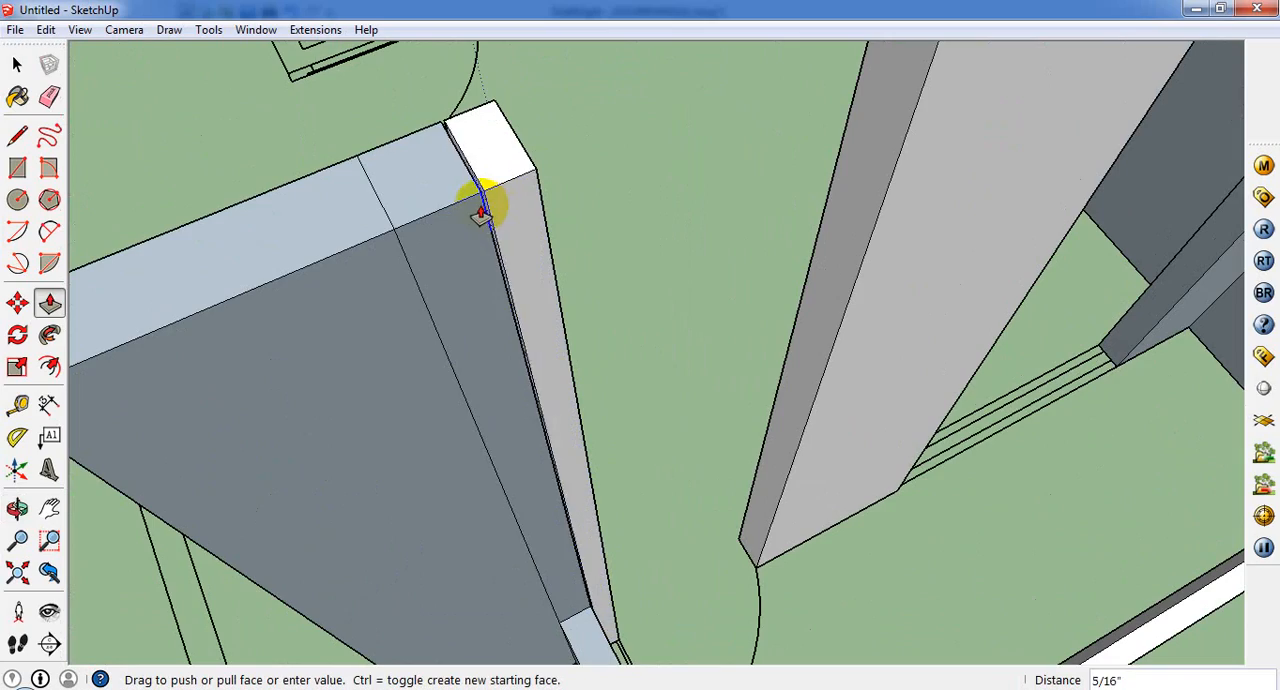
pyautogui.click(473, 201)
# Step: Extrude the small face at the inner end of the first balcony's parapet to the top of the adjacent wall
pyautogui.scroll(-4, 596, 382)
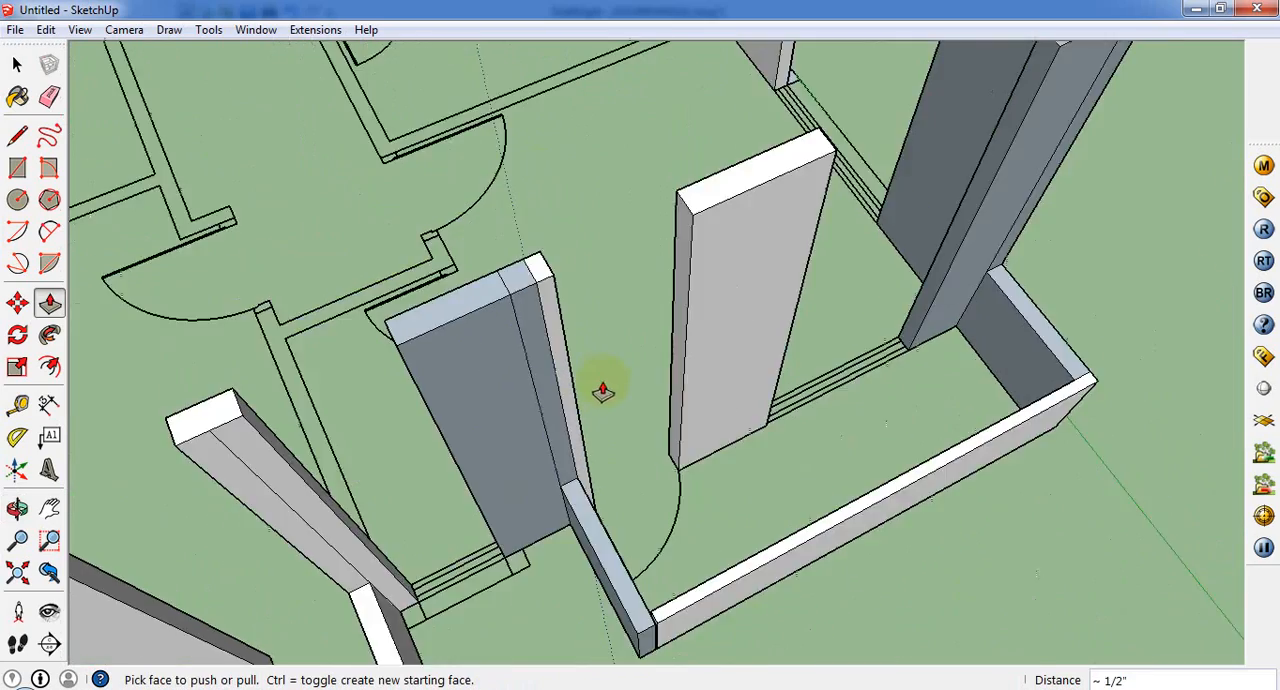
pyautogui.moveTo(603, 391); pyautogui.dragTo(350, 432, button='middle')
pyautogui.scroll(2, 249, 451)
pyautogui.moveTo(480, 291); pyautogui.dragTo(683, 316, button='middle')
pyautogui.scroll(-3, 683, 316)
pyautogui.scroll(3, 532, 608)
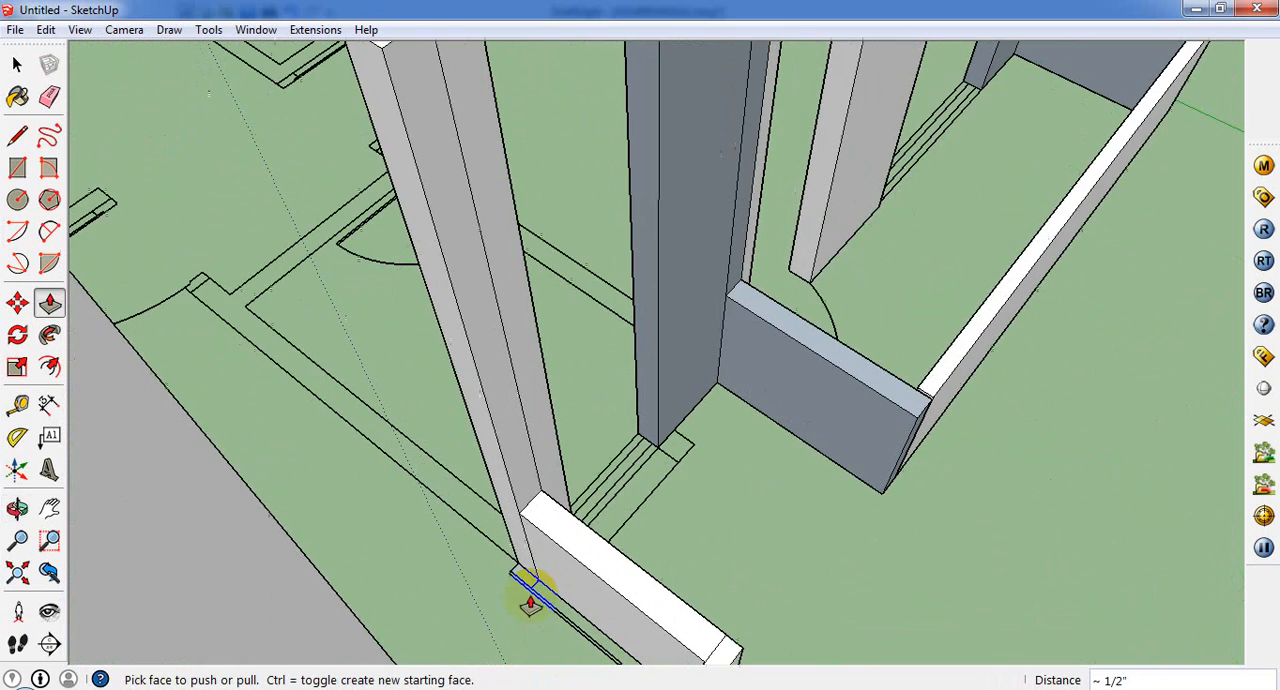
pyautogui.click(531, 581)
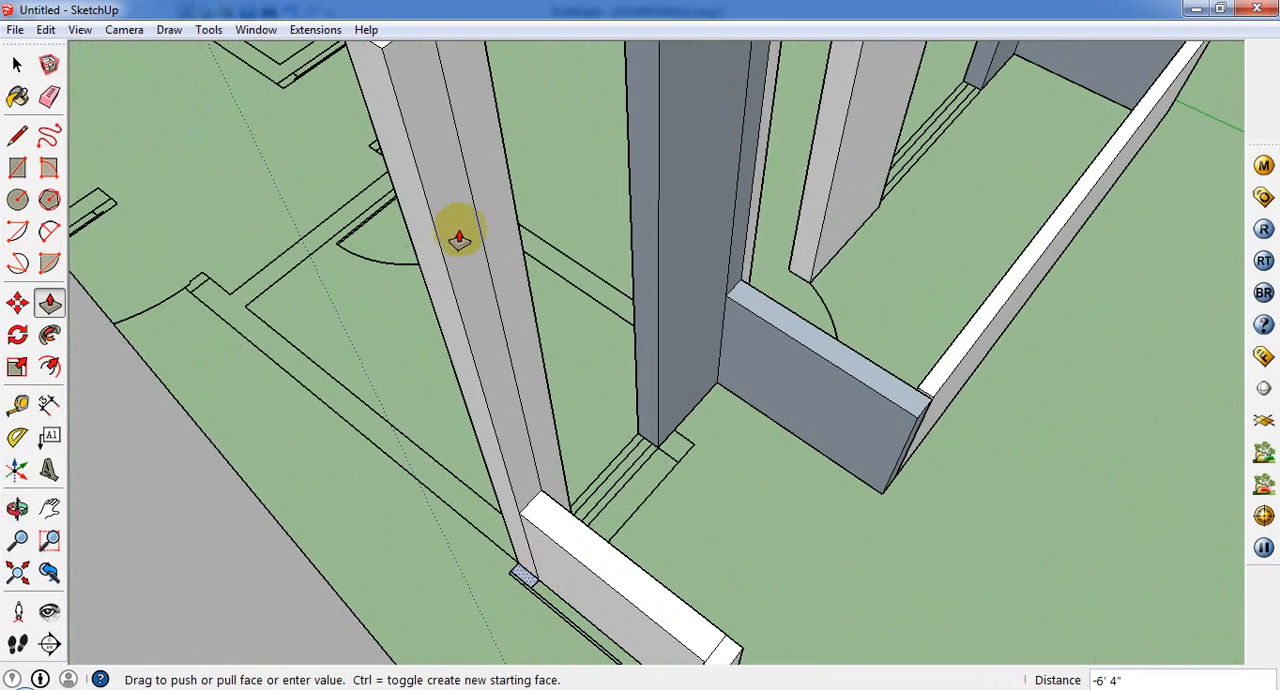
pyautogui.click(385, 50)
# Step: Select the entire model, paint its front and back faces with Color_A03, and close the materials library
pyautogui.scroll(-5, 594, 371)
pyautogui.moveTo(594, 371); pyautogui.dragTo(943, 389, button='middle')
pyautogui.scroll(-3, 859, 435)
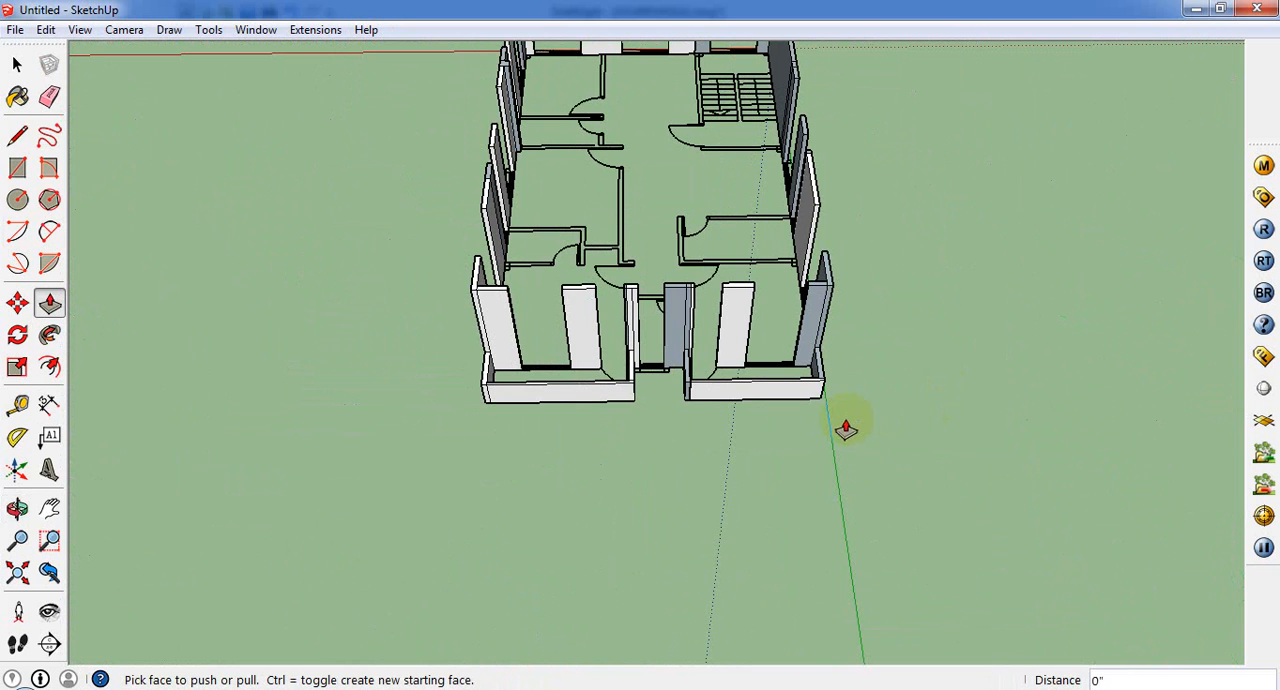
pyautogui.click(17, 64)
pyautogui.hotkey('ctrl', 'a')
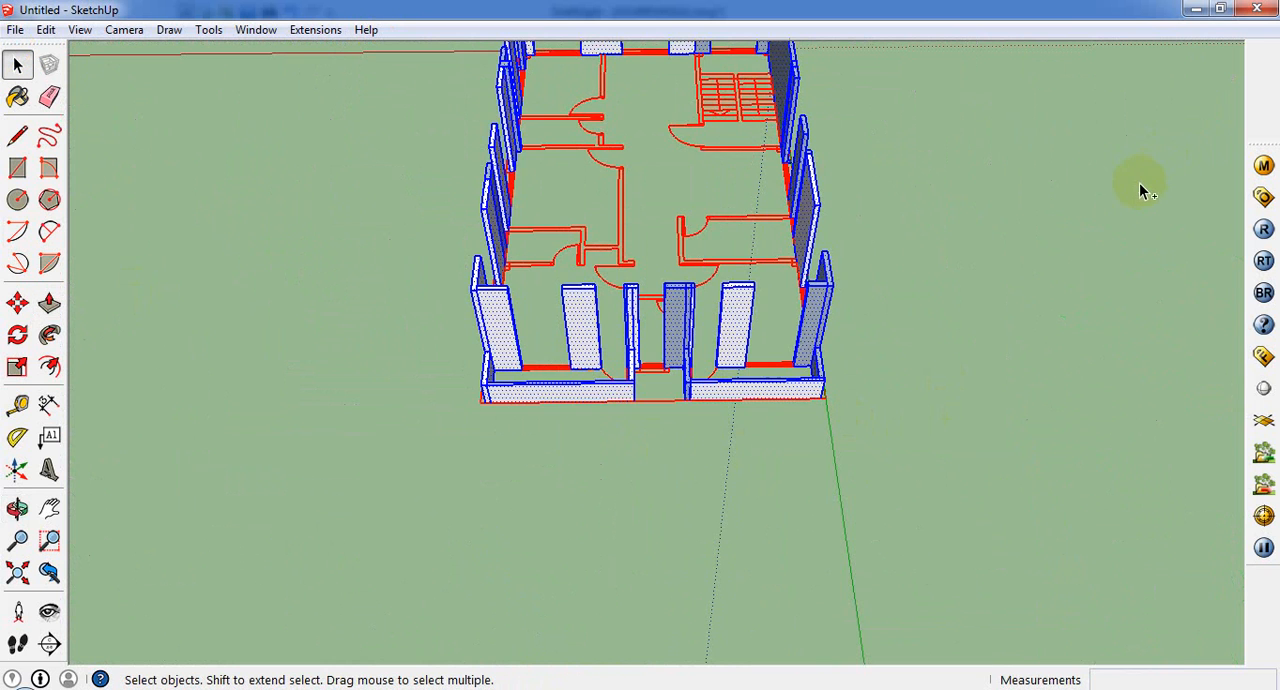
pyautogui.moveTo(731, 335); pyautogui.dragTo(657, 177, button='middle')
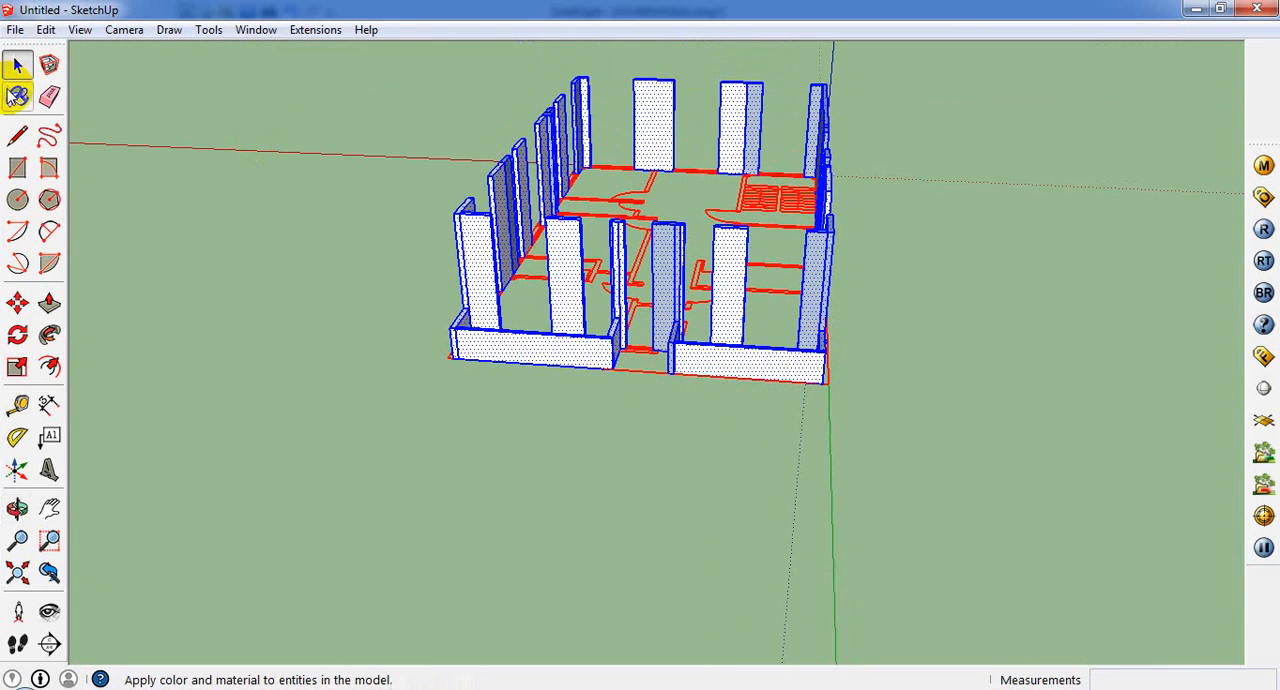
pyautogui.click(17, 96)
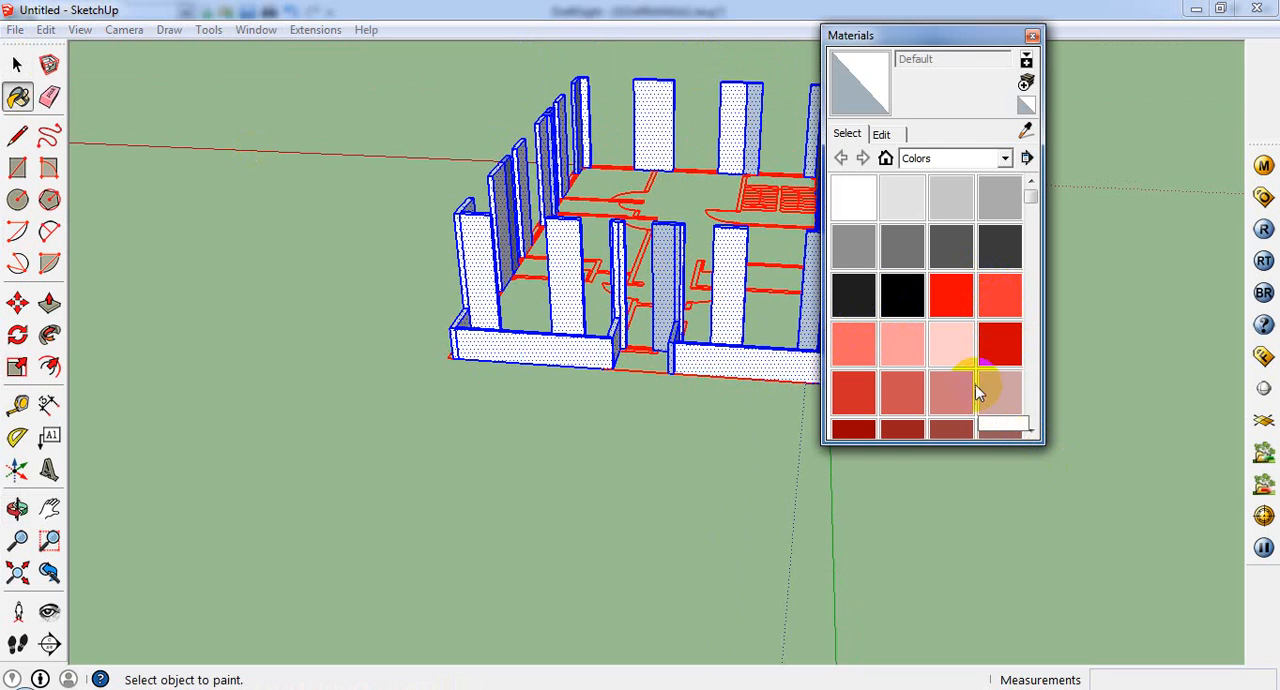
pyautogui.click(865, 357)
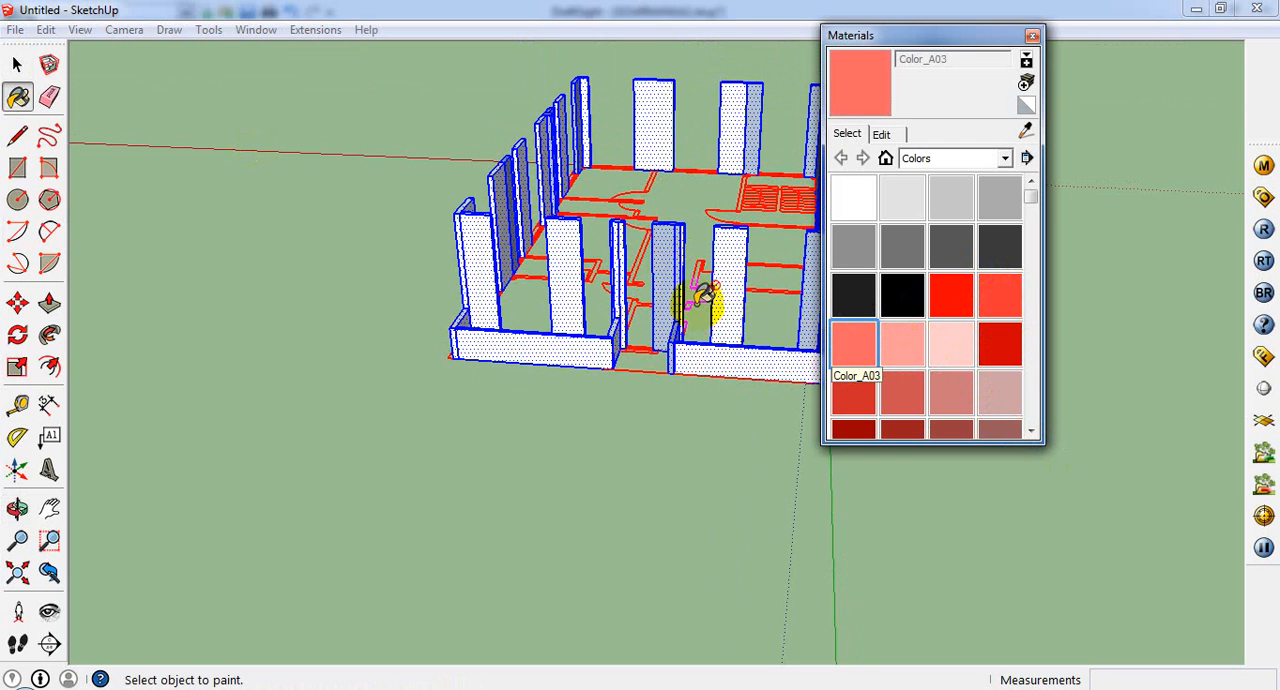
pyautogui.click(673, 249)
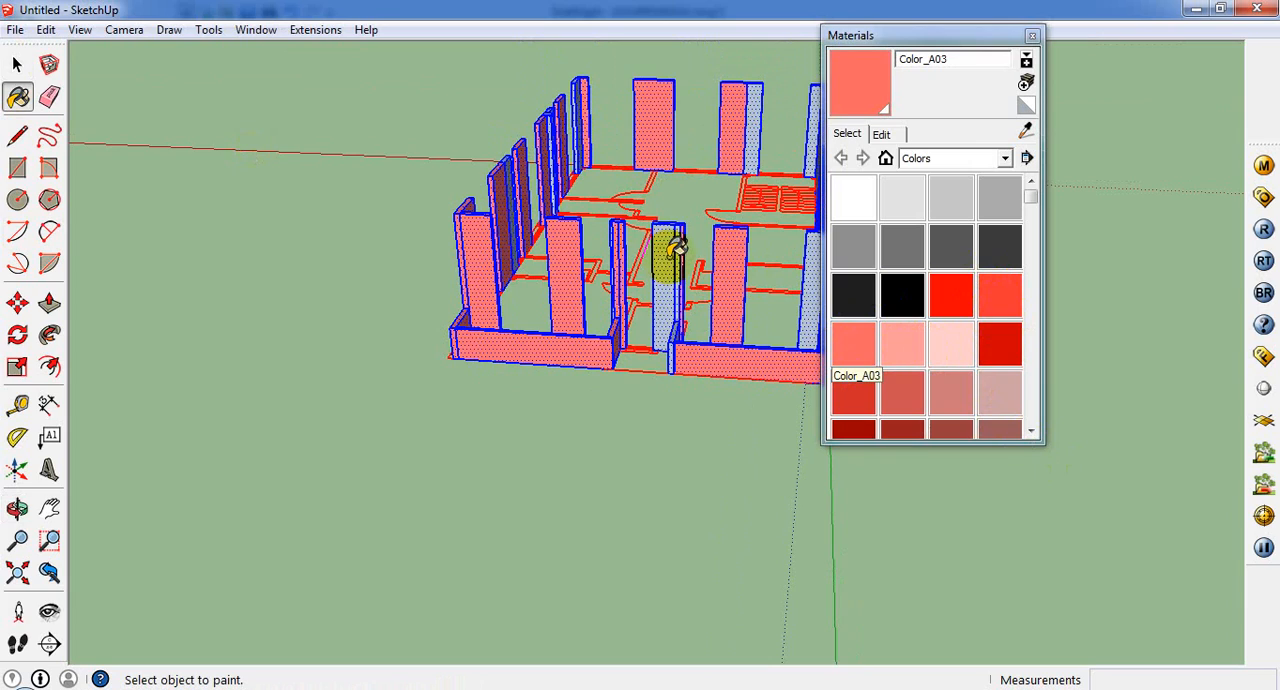
pyautogui.scroll(3, 668, 249)
pyautogui.moveTo(643, 194); pyautogui.dragTo(600, 480, button='middle')
pyautogui.click(1032, 35)
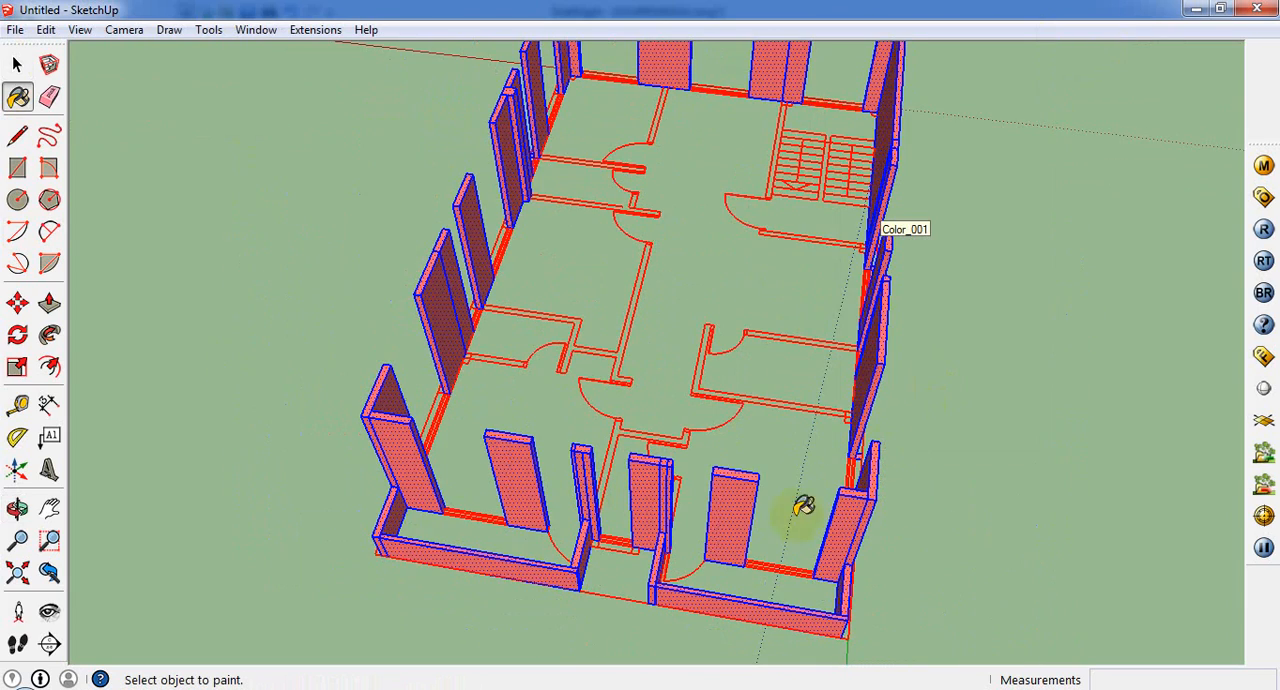
pyautogui.moveTo(803, 508); pyautogui.dragTo(57, 128, button='middle')
pyautogui.click(17, 62)
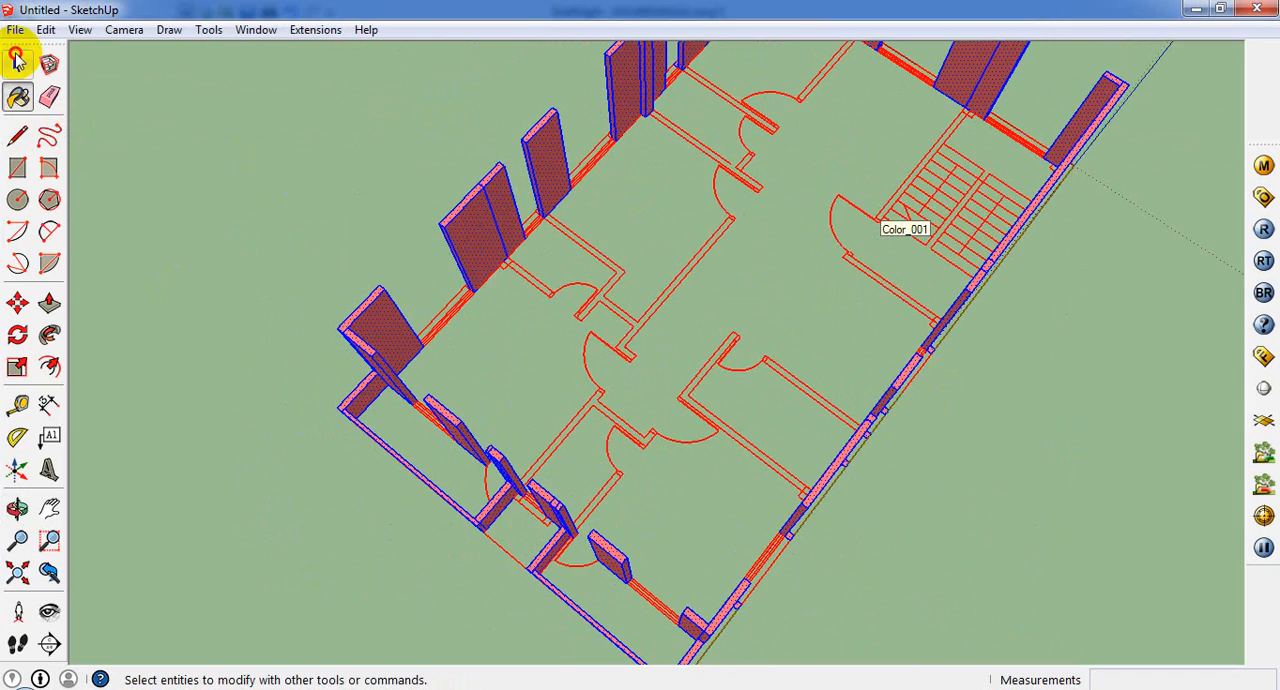
# Step: Draw a rectangle bridging the wall tops over the opening nearest the balcony on the long side wall
pyautogui.click(243, 218)
pyautogui.scroll(2, 331, 314)
pyautogui.moveTo(331, 314); pyautogui.dragTo(1266, 137, button='middle')
pyautogui.scroll(-2, 814, 380)
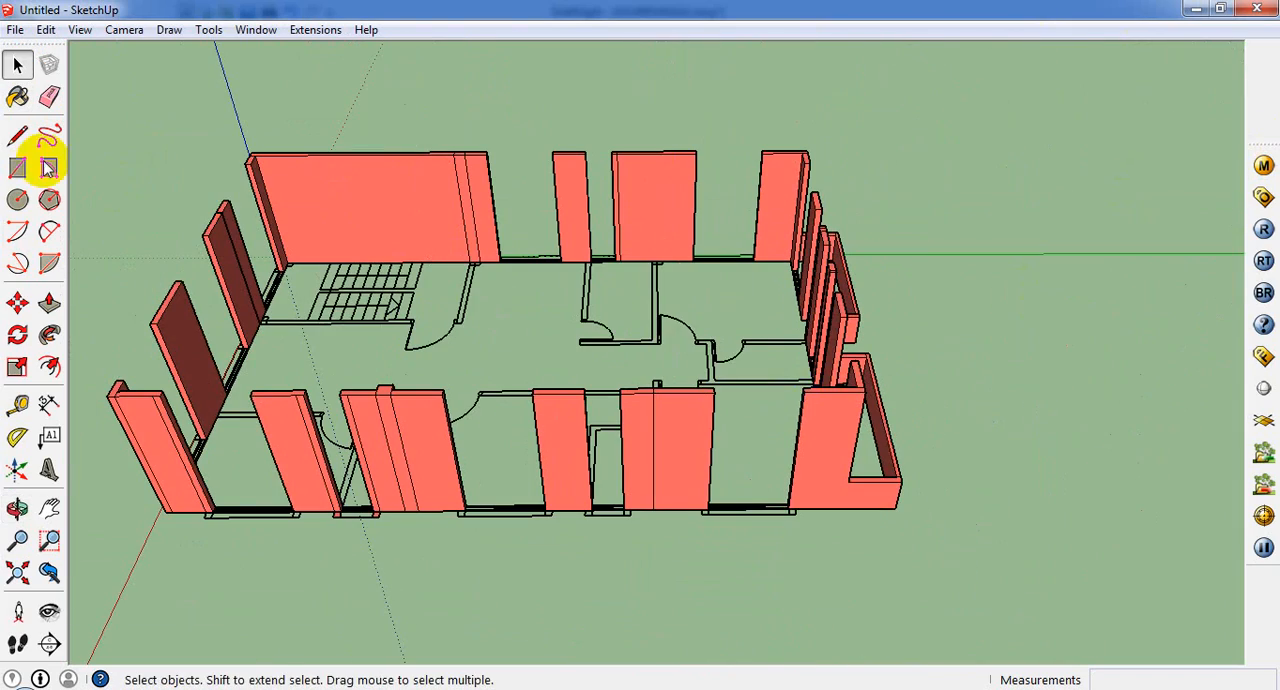
pyautogui.click(18, 167)
pyautogui.scroll(3, 720, 390)
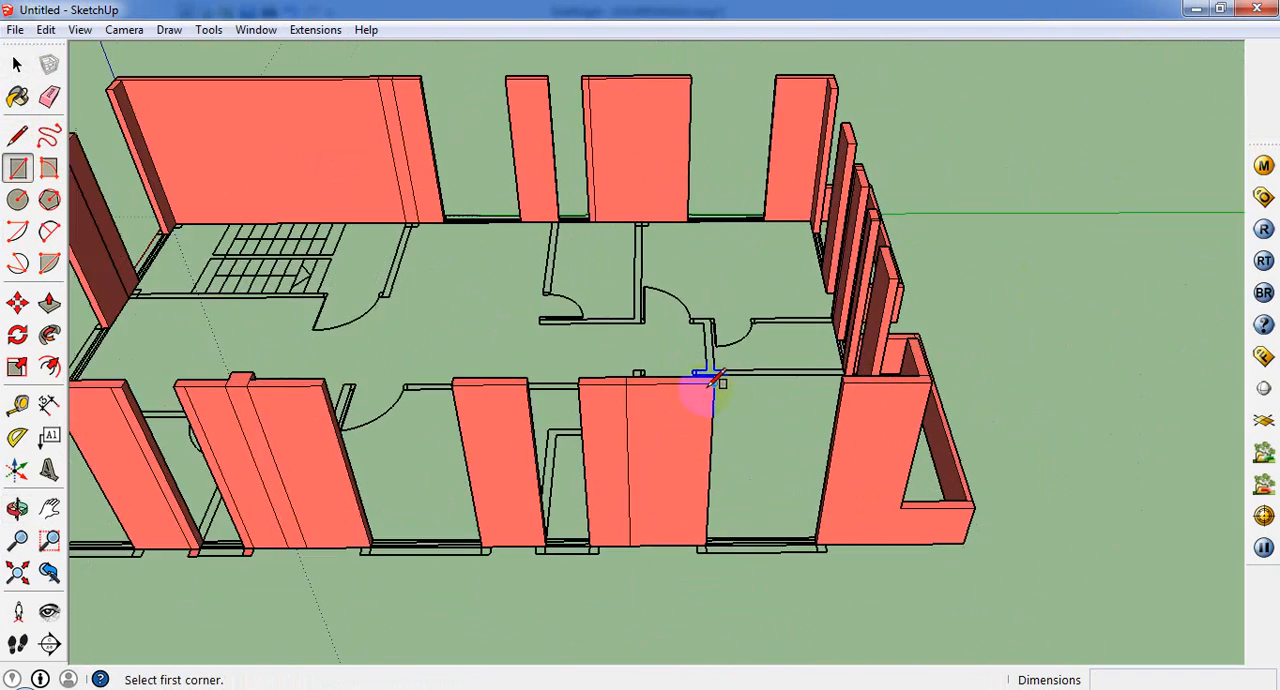
pyautogui.scroll(3, 715, 382)
pyautogui.click(722, 363)
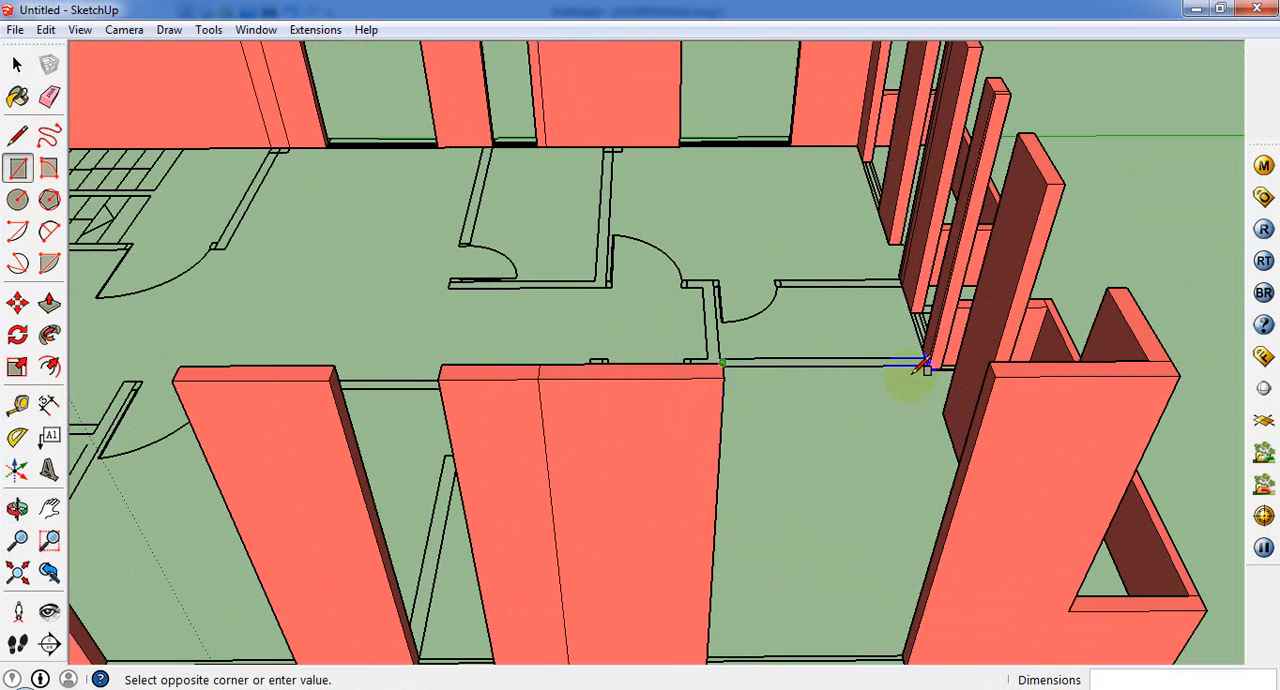
pyautogui.click(995, 378)
# Step: Bridge the wall tops over the same side wall's next narrow opening and the following 5' opening with rectangles
pyautogui.scroll(-3, 1005, 376)
pyautogui.scroll(5, 560, 385)
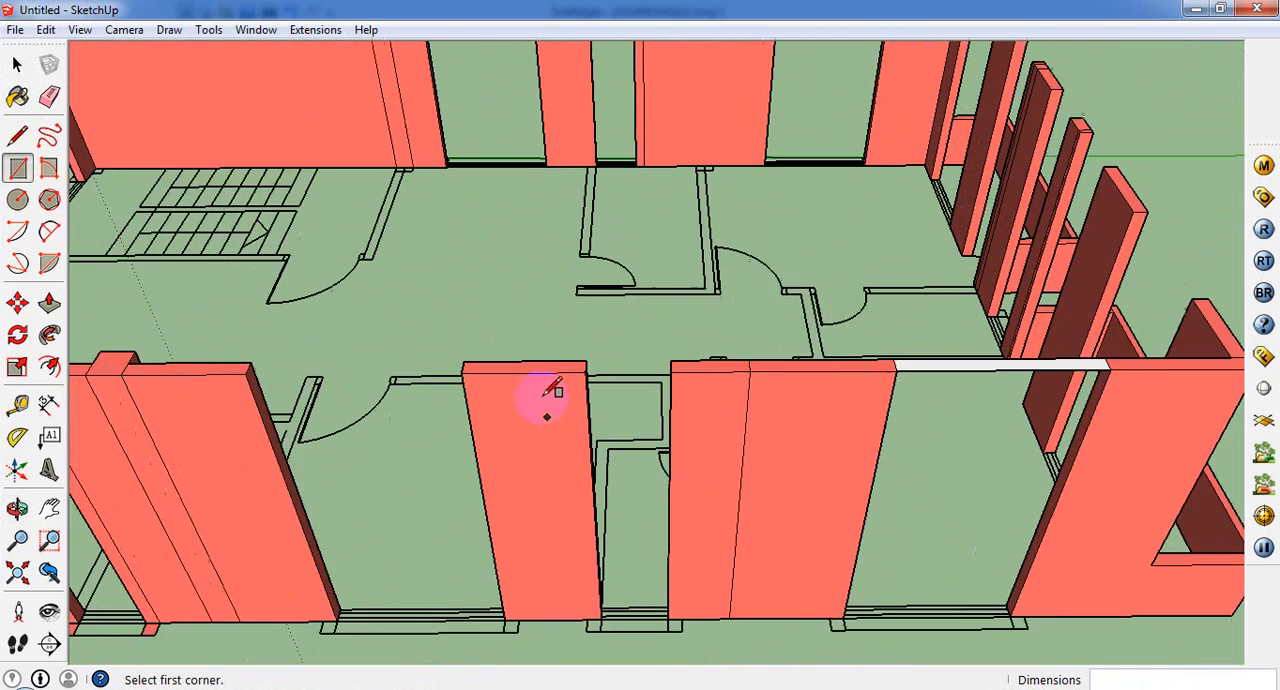
pyautogui.scroll(-2, 582, 424)
pyautogui.scroll(2, 571, 434)
pyautogui.click(677, 441)
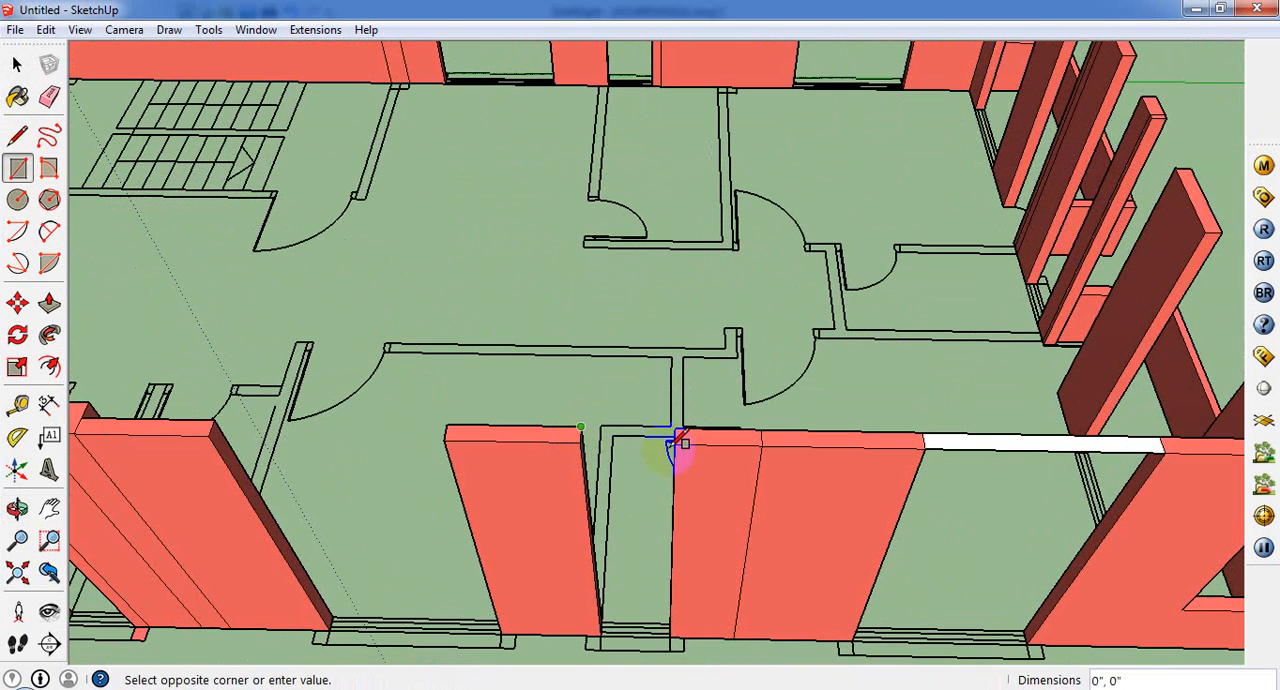
pyautogui.scroll(-2, 615, 548)
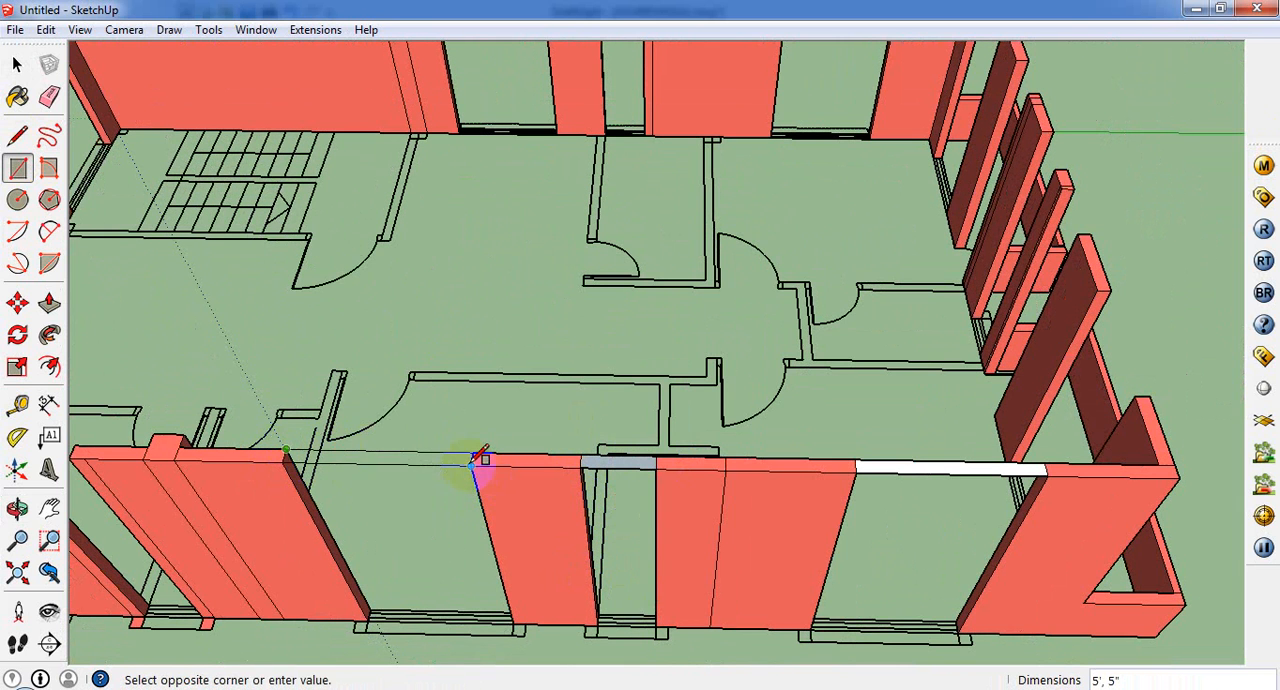
pyautogui.click(480, 458)
# Step: Draw 2' x 5" and 5' x 5" rectangles across the last two openings of the same side wall, towards the stair-end corner
pyautogui.scroll(-2, 251, 466)
pyautogui.scroll(3, 263, 520)
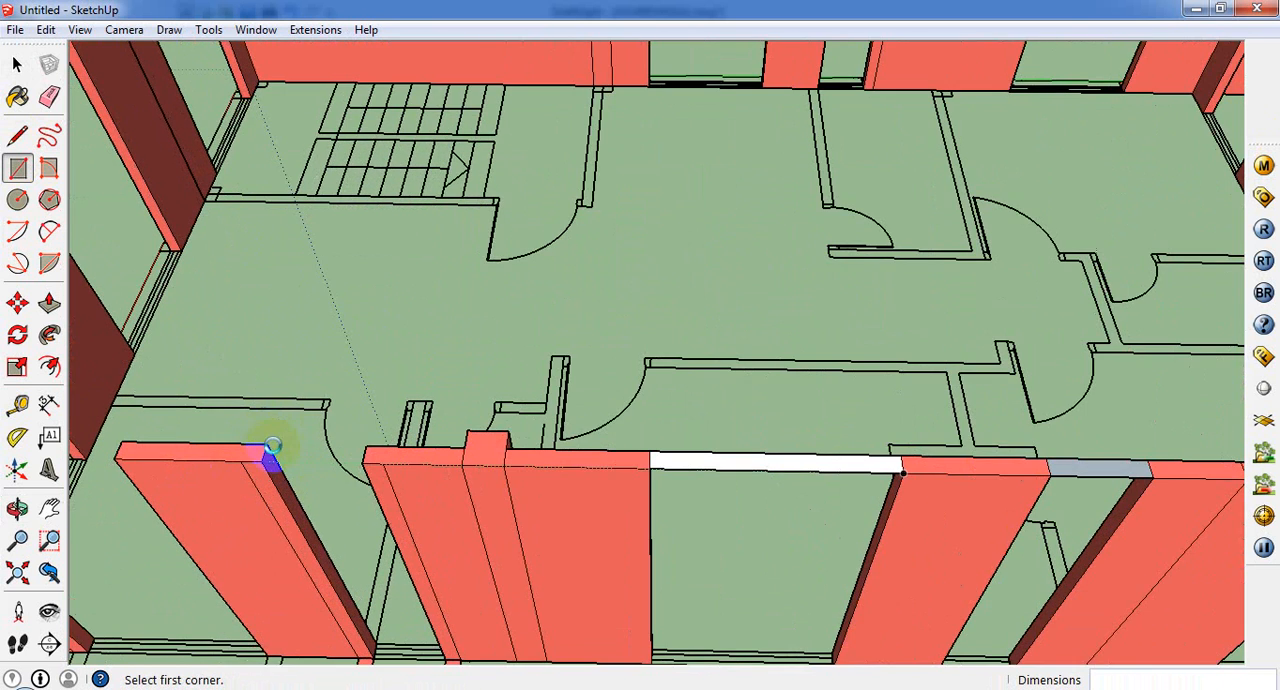
pyautogui.click(372, 458)
pyautogui.scroll(-3, 757, 423)
pyautogui.scroll(3, 300, 445)
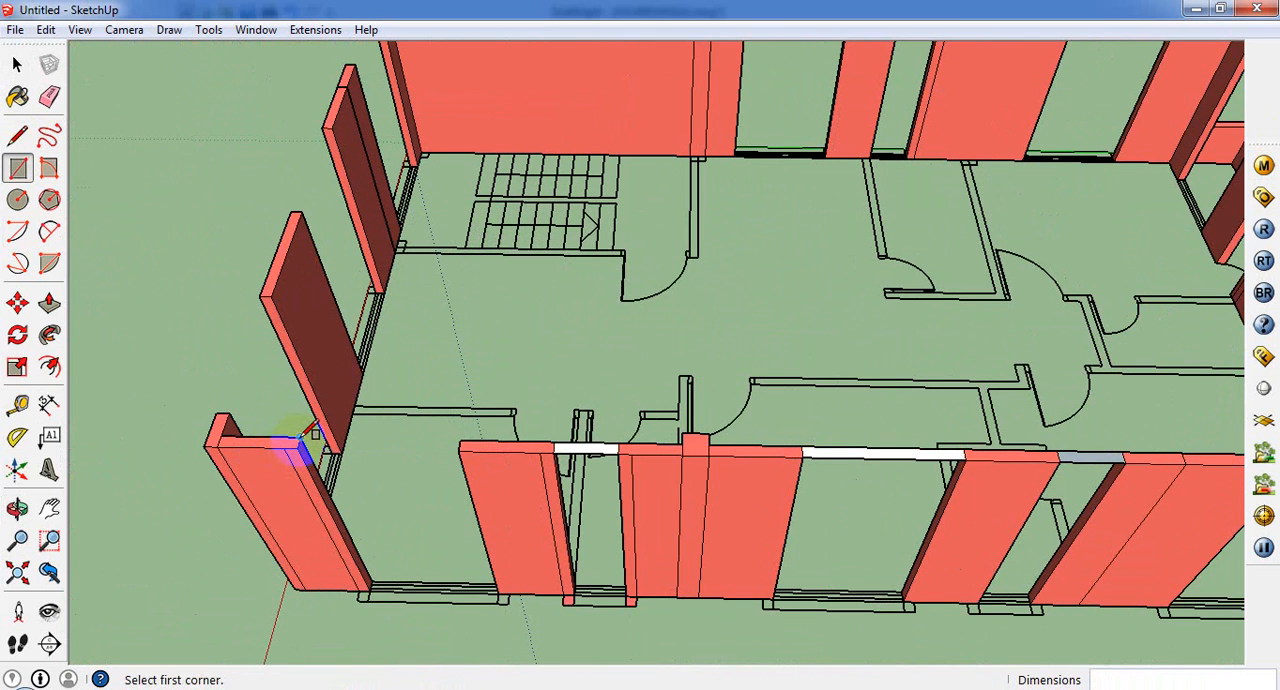
pyautogui.click(463, 455)
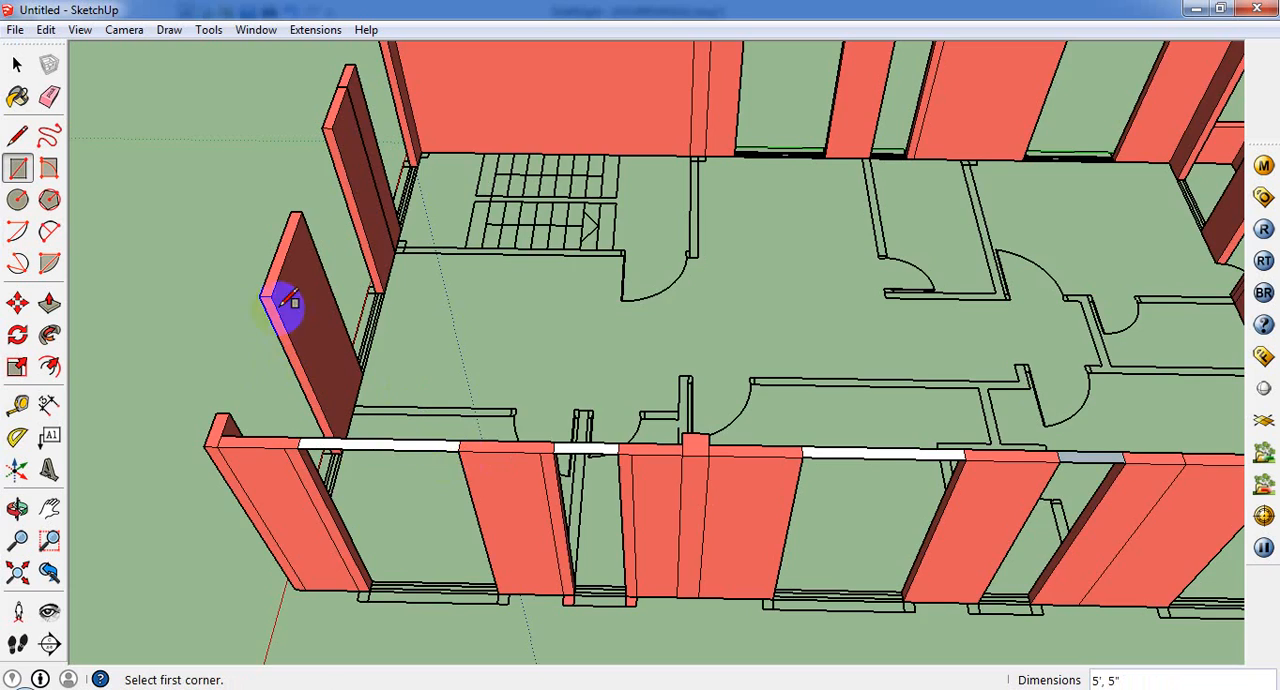
# Step: Bridge the three openings in the stair-end wall with 5" wide rectangles at the wall tops
pyautogui.moveTo(286, 300); pyautogui.dragTo(894, 371, button='middle')
pyautogui.scroll(-2, 894, 371)
pyautogui.scroll(3, 874, 443)
pyautogui.scroll(-1, 876, 440)
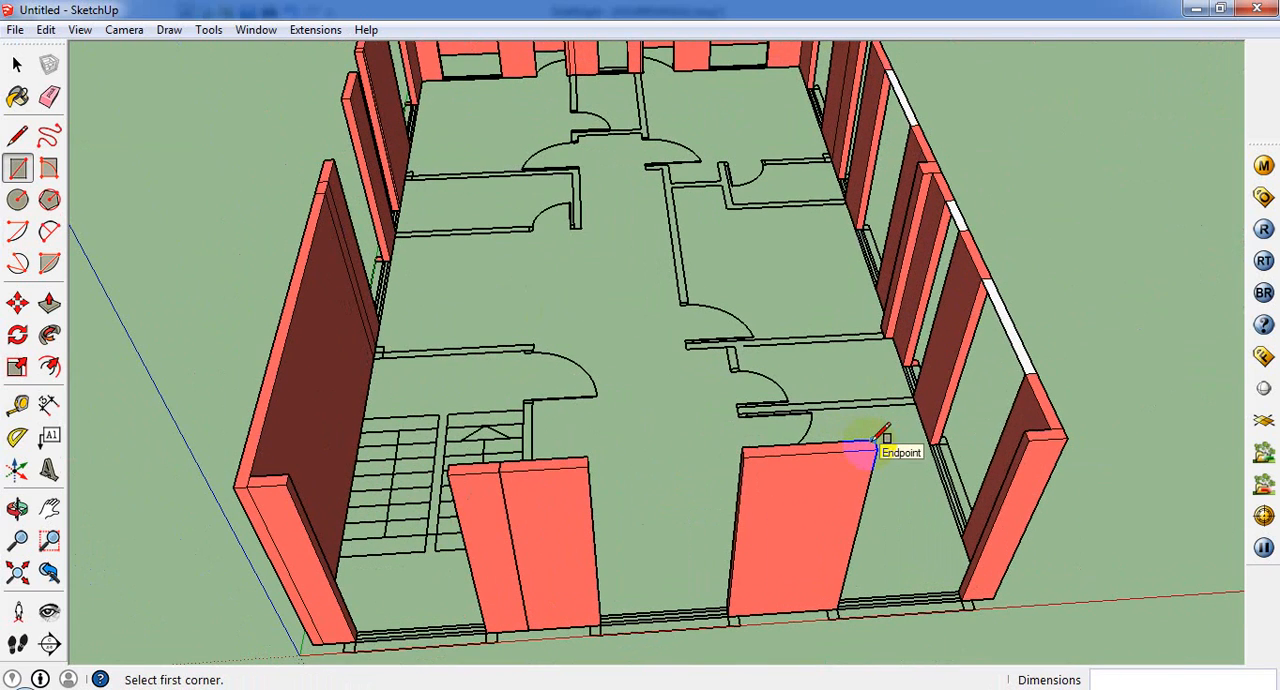
pyautogui.click(1032, 437)
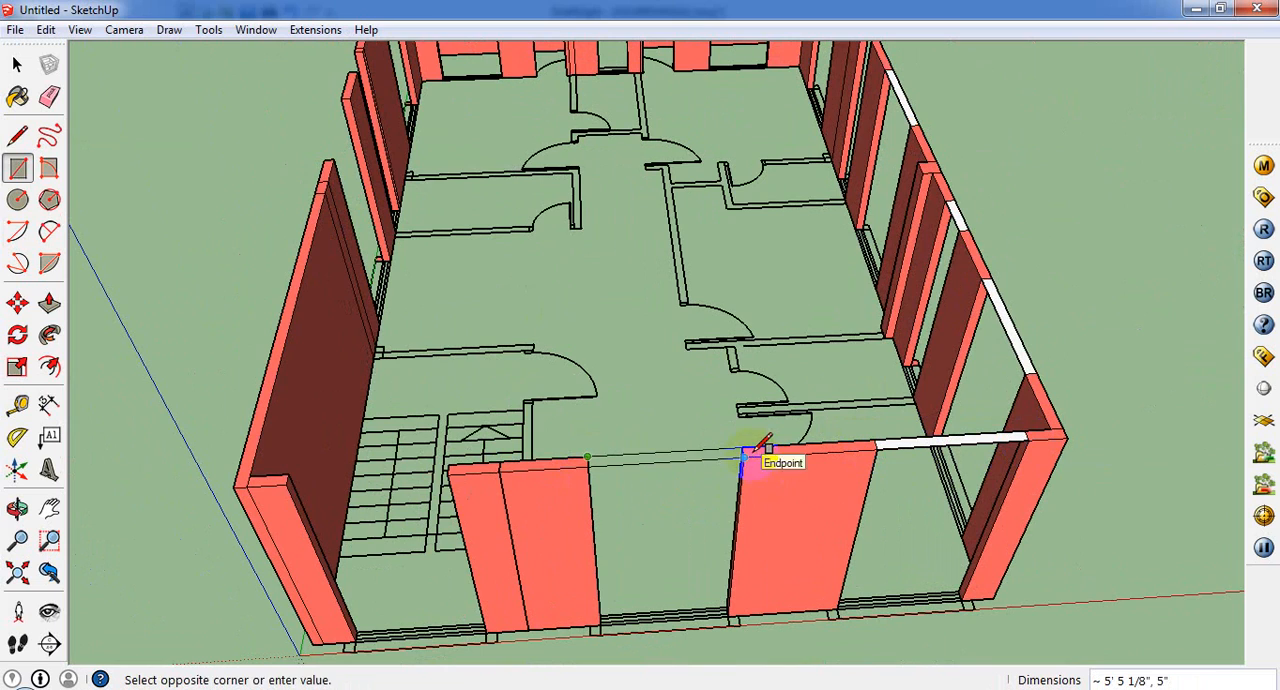
pyautogui.click(288, 475)
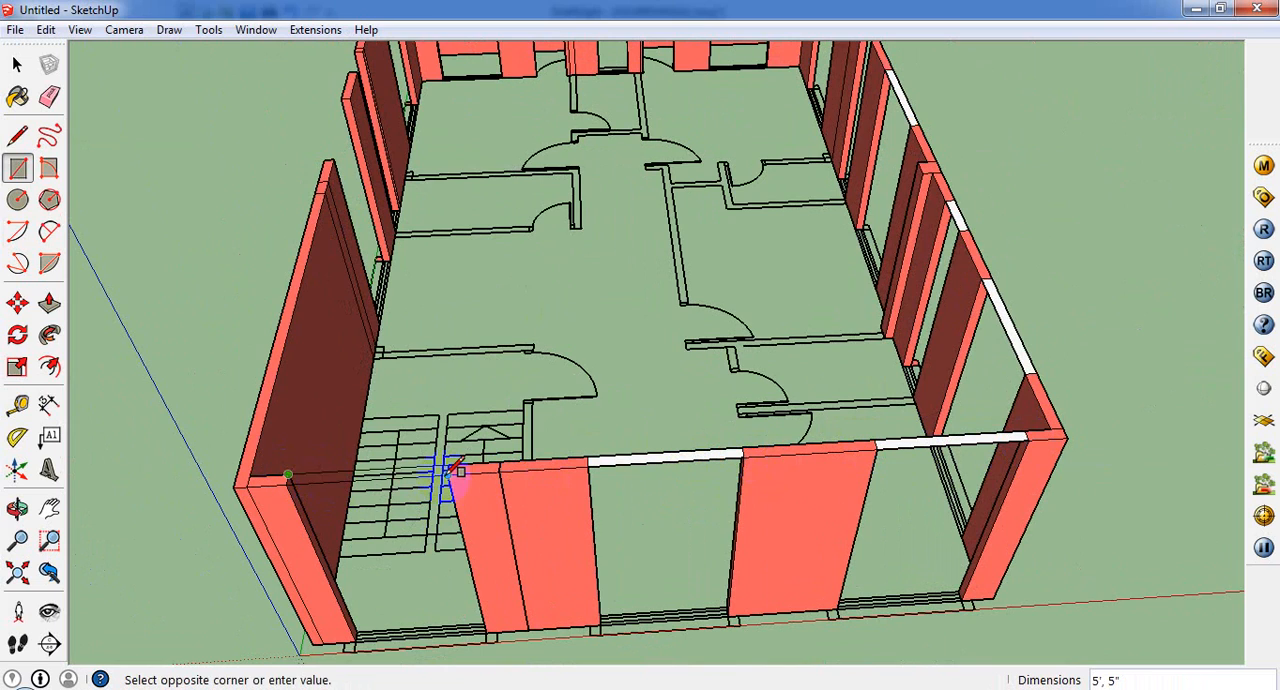
pyautogui.click(455, 468)
# Step: Bridge the wide and narrow openings beside the slim wall segment of the stair-side long wall with rectangles at wall-top level
pyautogui.moveTo(450, 522); pyautogui.dragTo(849, 420, button='middle')
pyautogui.scroll(3, 849, 420)
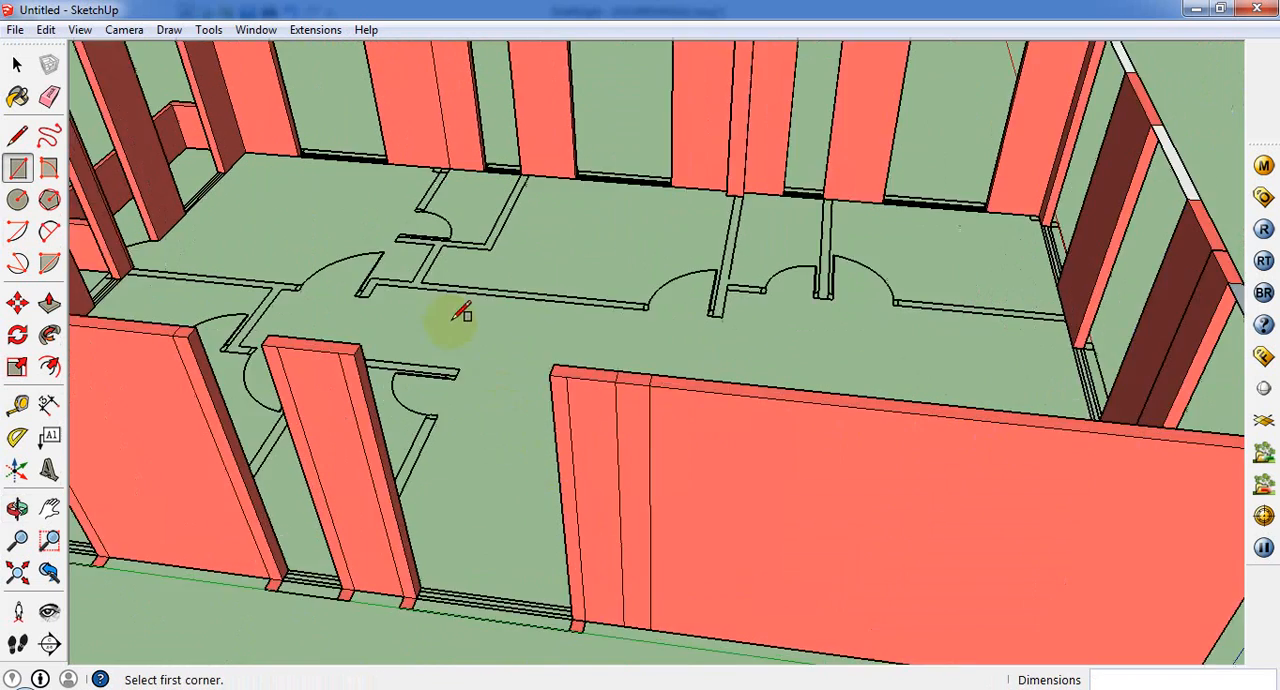
pyautogui.moveTo(460, 315); pyautogui.dragTo(330, 487, button='middle')
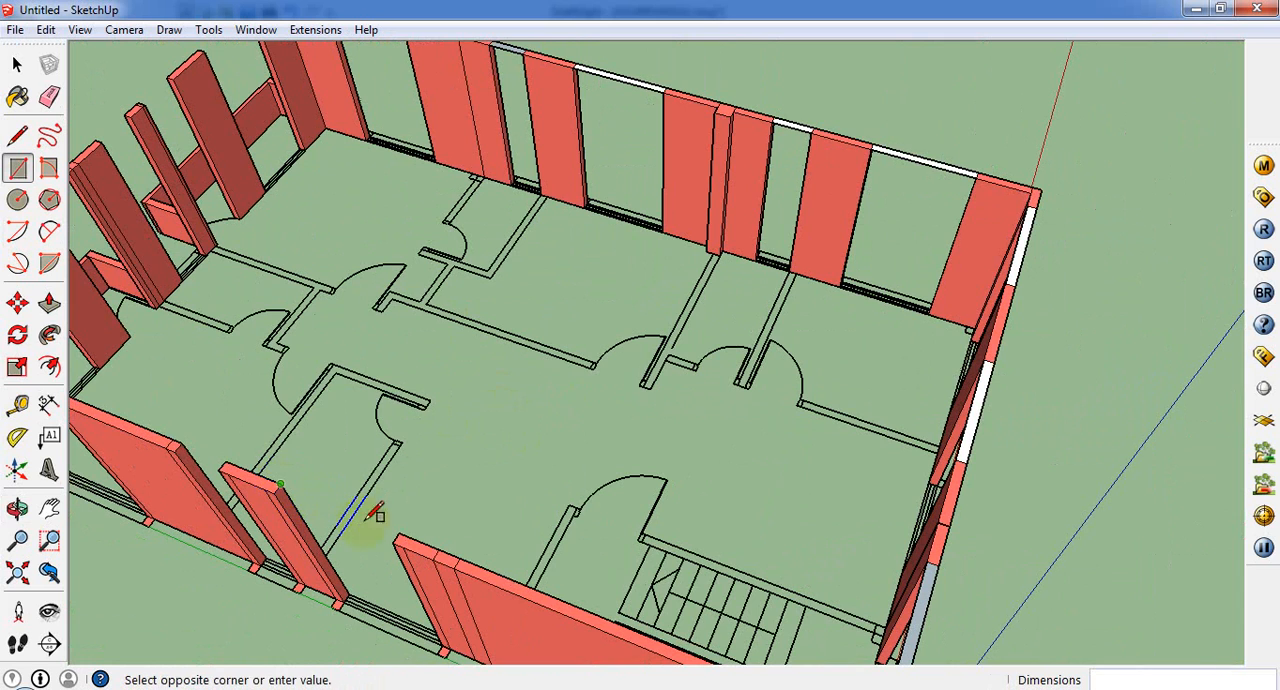
pyautogui.scroll(-5, 440, 513)
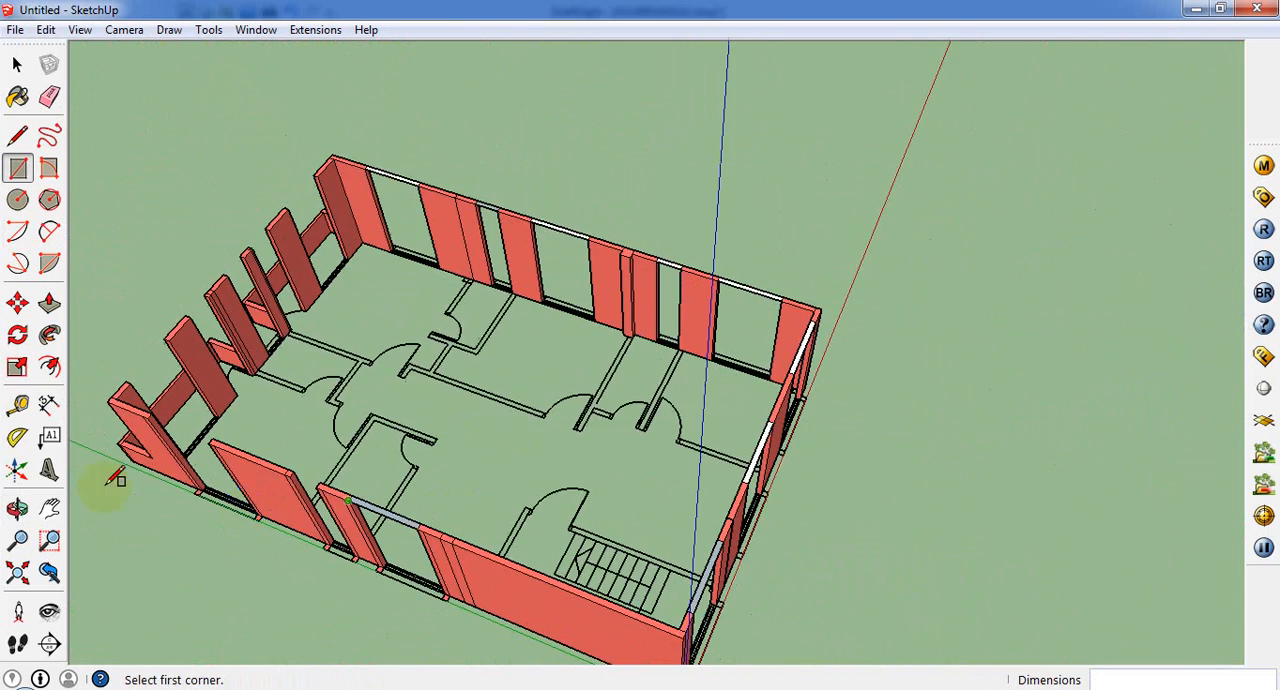
pyautogui.scroll(5, 171, 485)
pyautogui.click(349, 469)
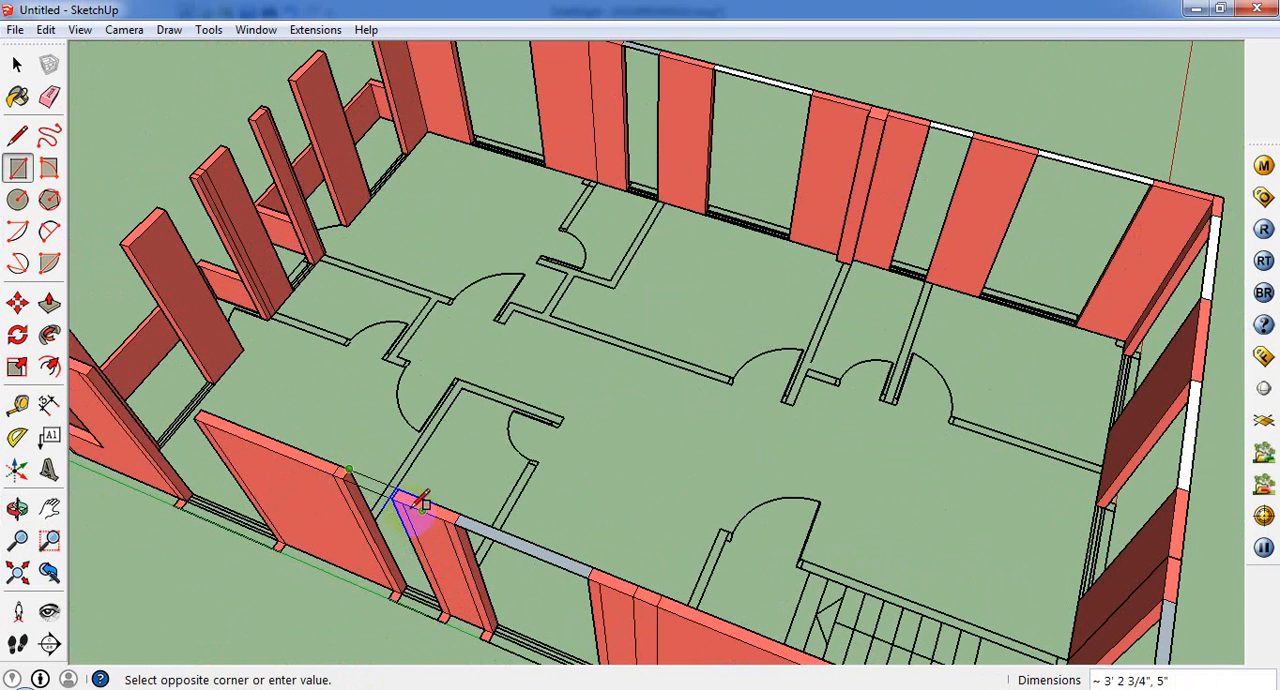
pyautogui.scroll(2, 129, 415)
pyautogui.scroll(-6, 809, 429)
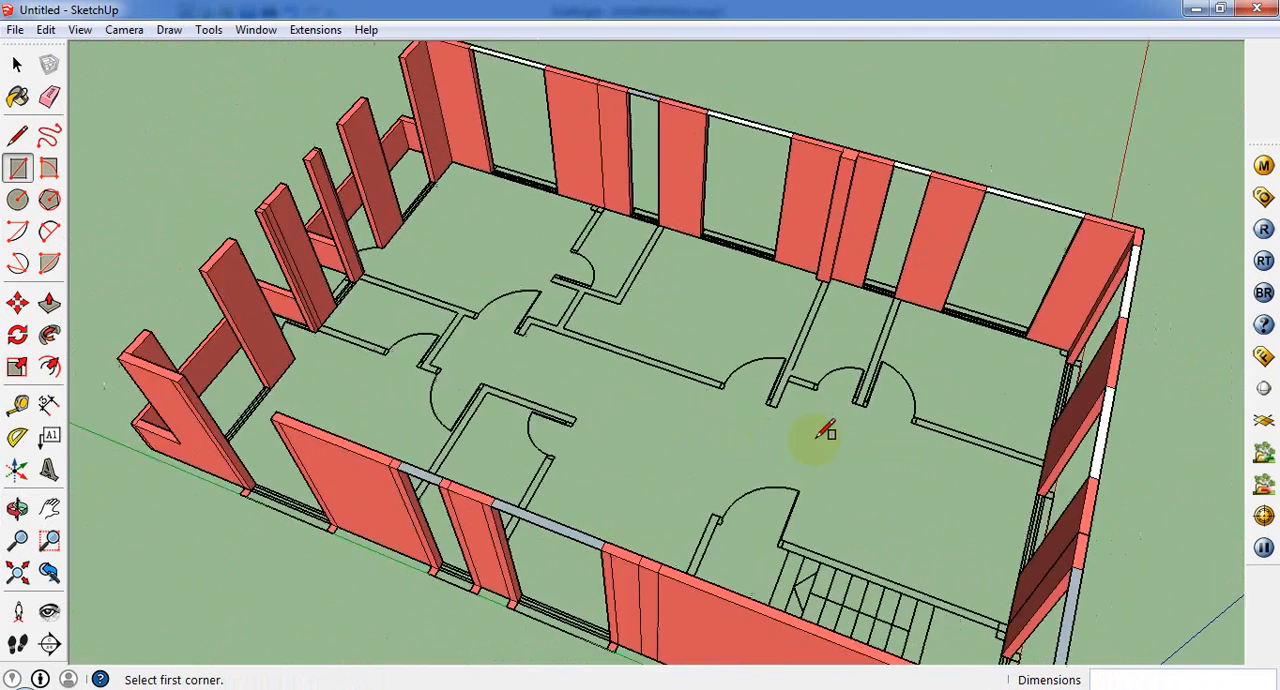
pyautogui.scroll(4, 525, 393)
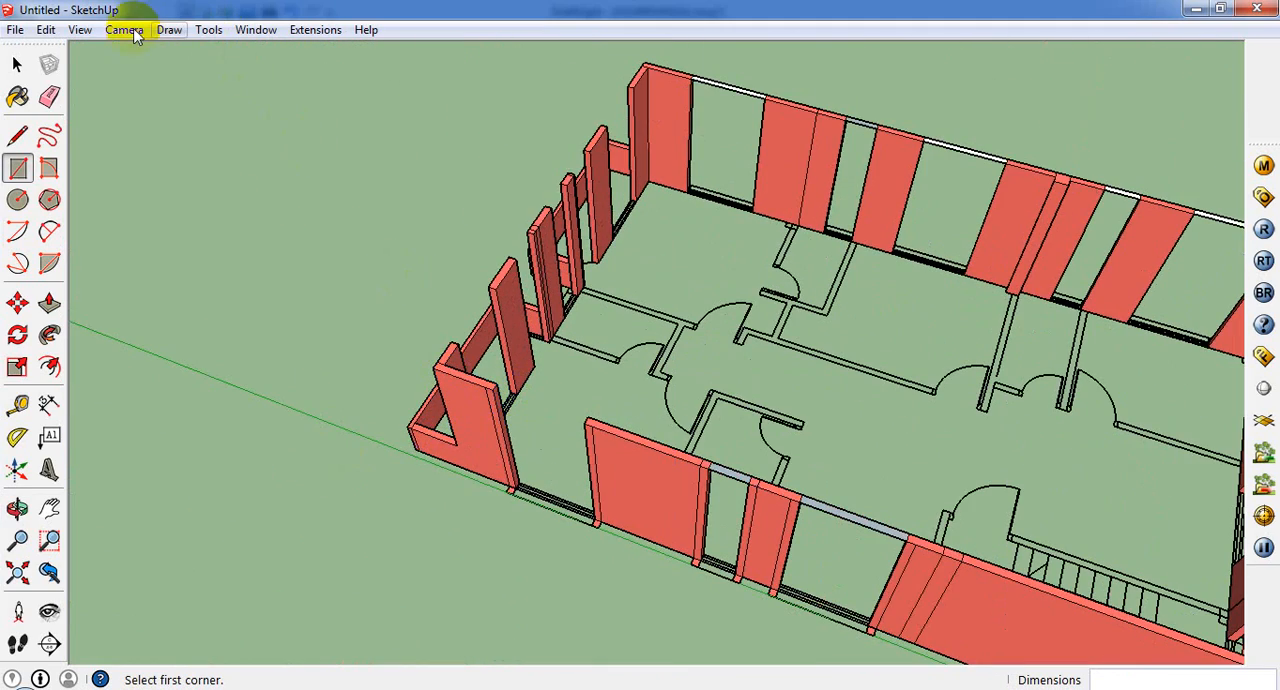
pyautogui.click(80, 30)
pyautogui.click(118, 52)
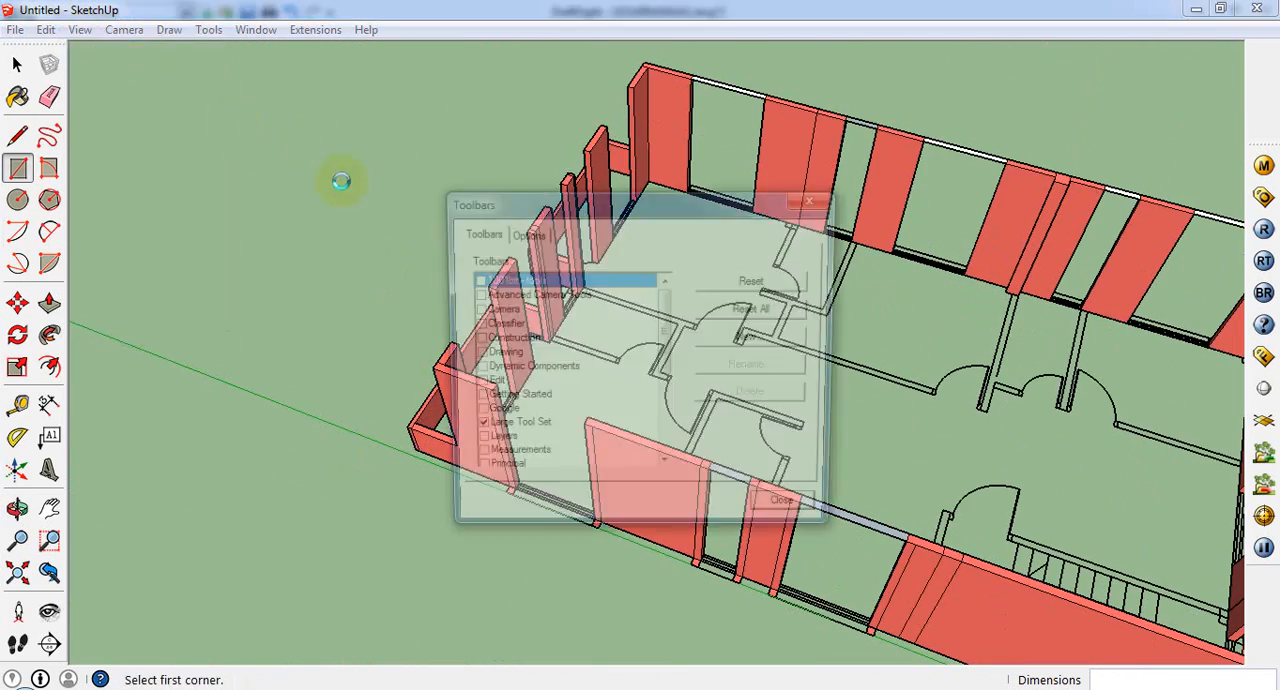
pyautogui.click(474, 281)
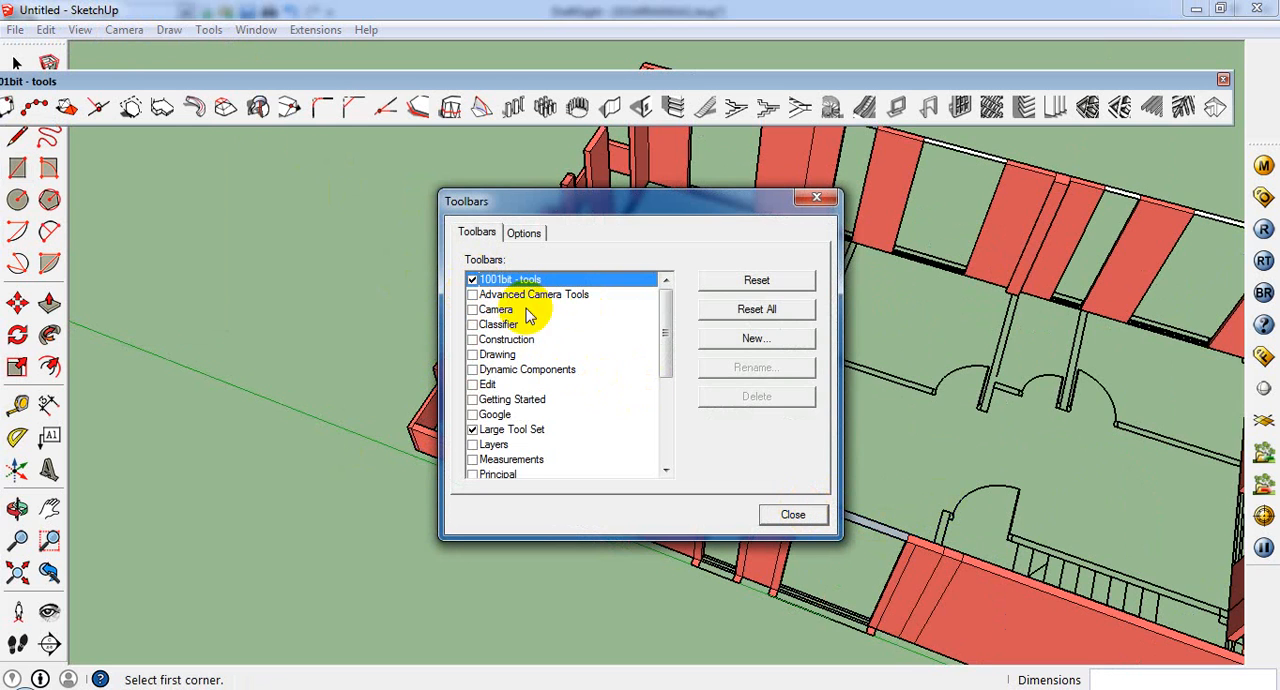
pyautogui.click(795, 514)
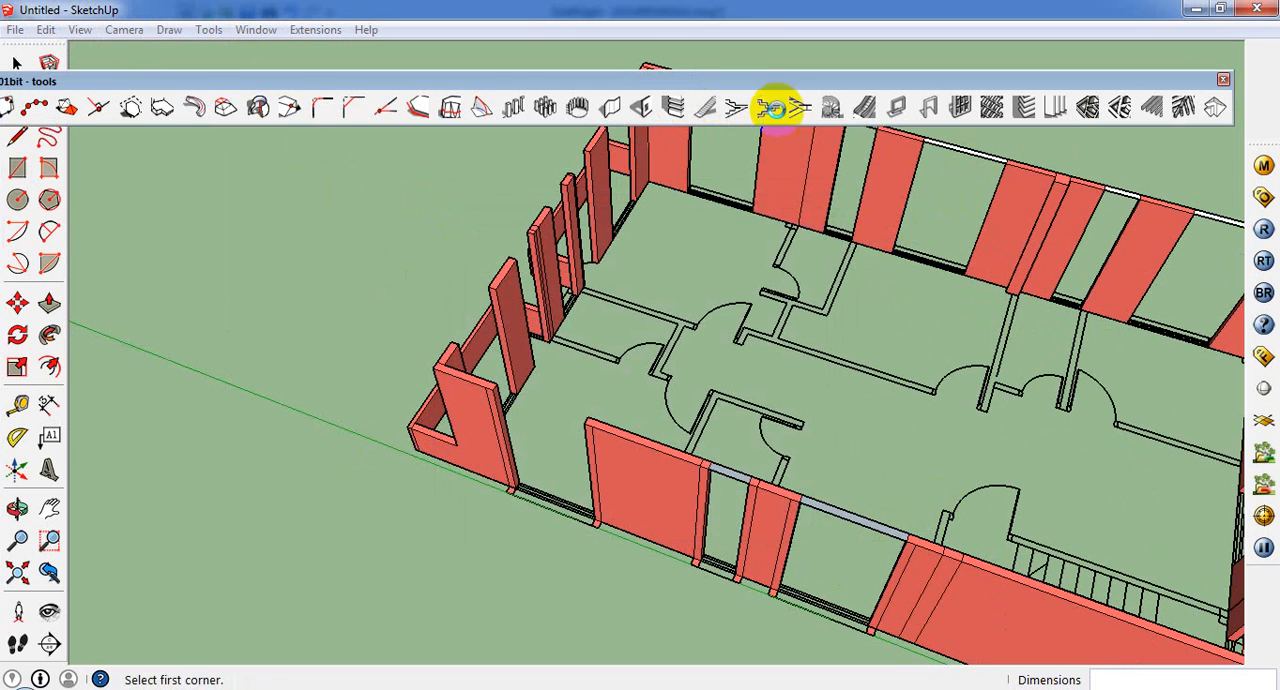
pyautogui.click(1222, 80)
# Step: Draw a rectangle bridging the wall tops over the stair-side long wall's opening nearest the balcony
pyautogui.scroll(4, 480, 418)
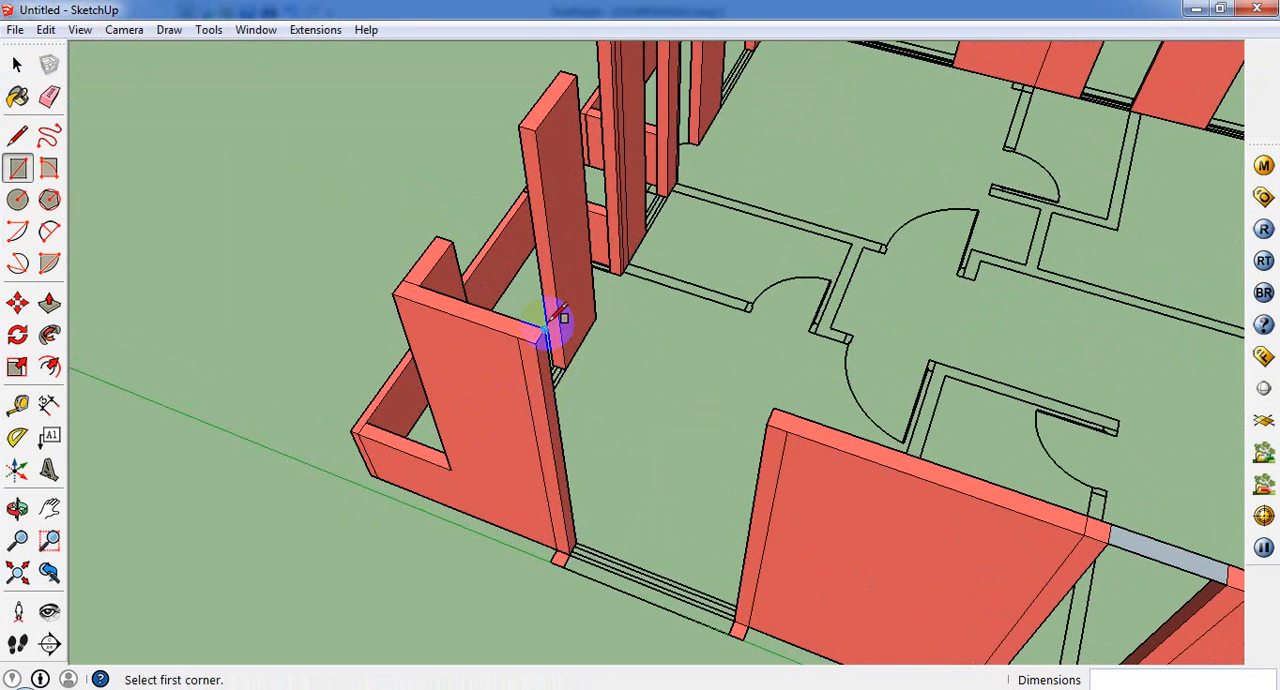
pyautogui.click(542, 330)
pyautogui.click(768, 420)
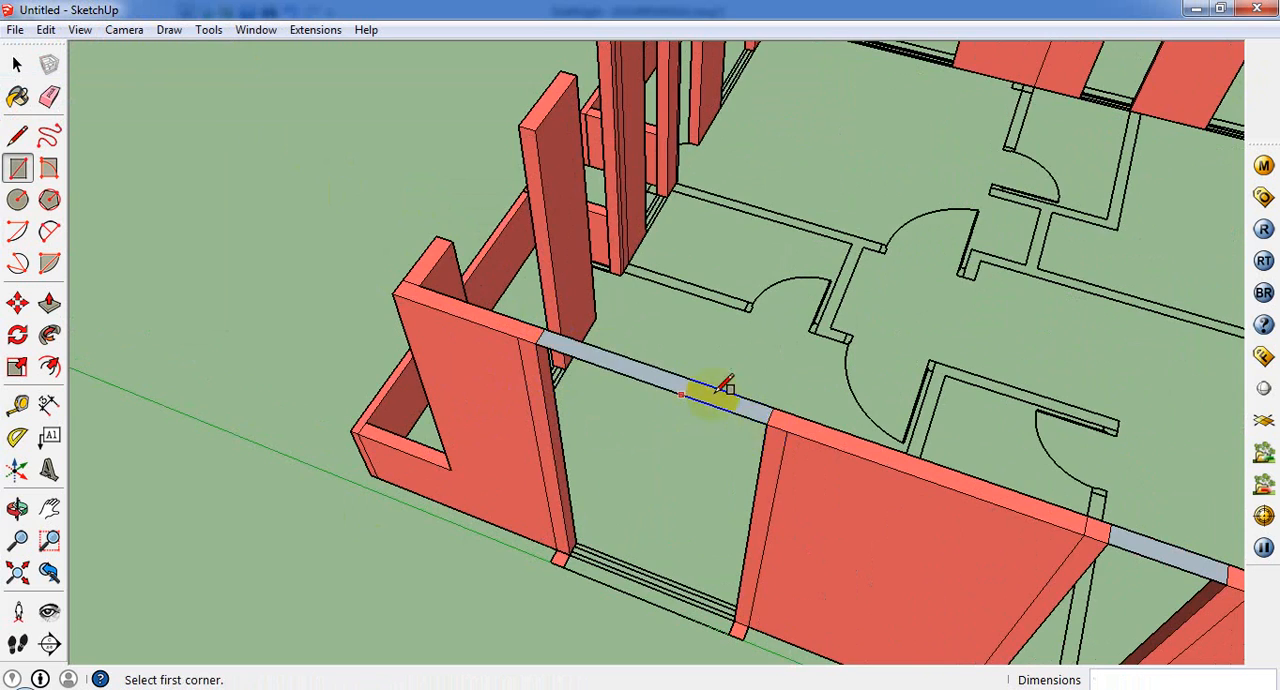
# Step: Draw a 4' x 5" rectangle over the first balcony's wide opening and a rectangle about 2' long over its door opening
pyautogui.moveTo(723, 380); pyautogui.dragTo(575, 185, button='middle')
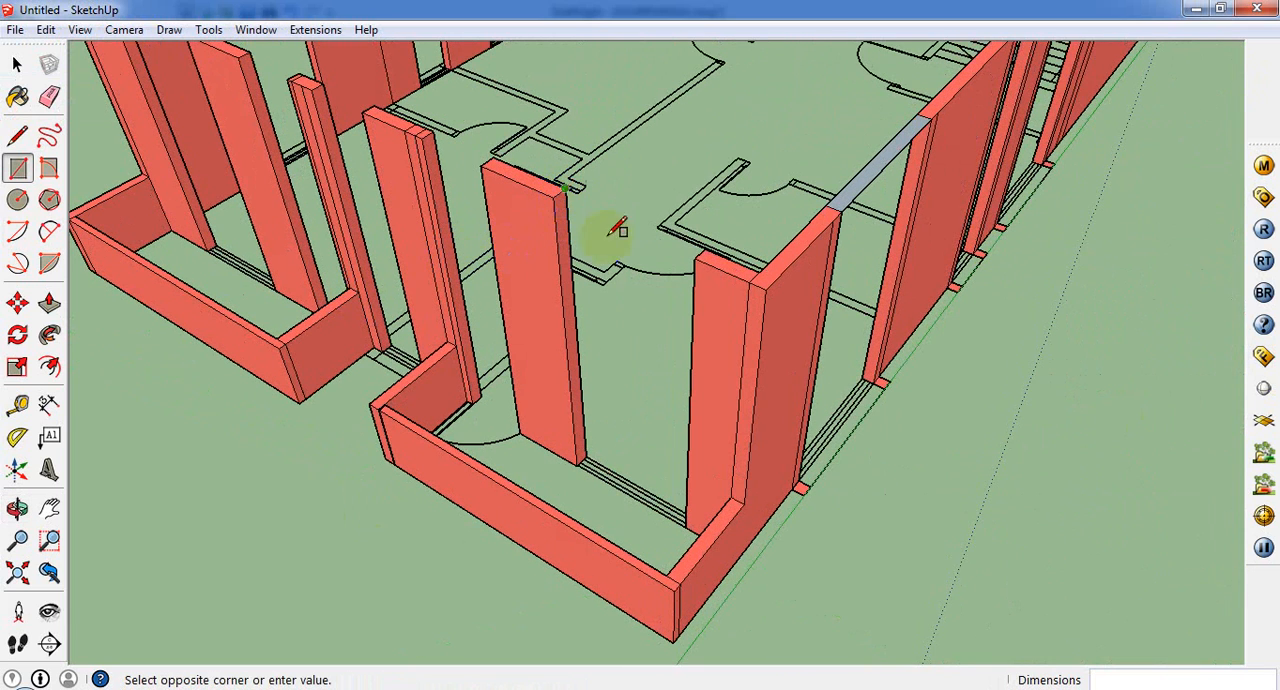
pyautogui.click(701, 258)
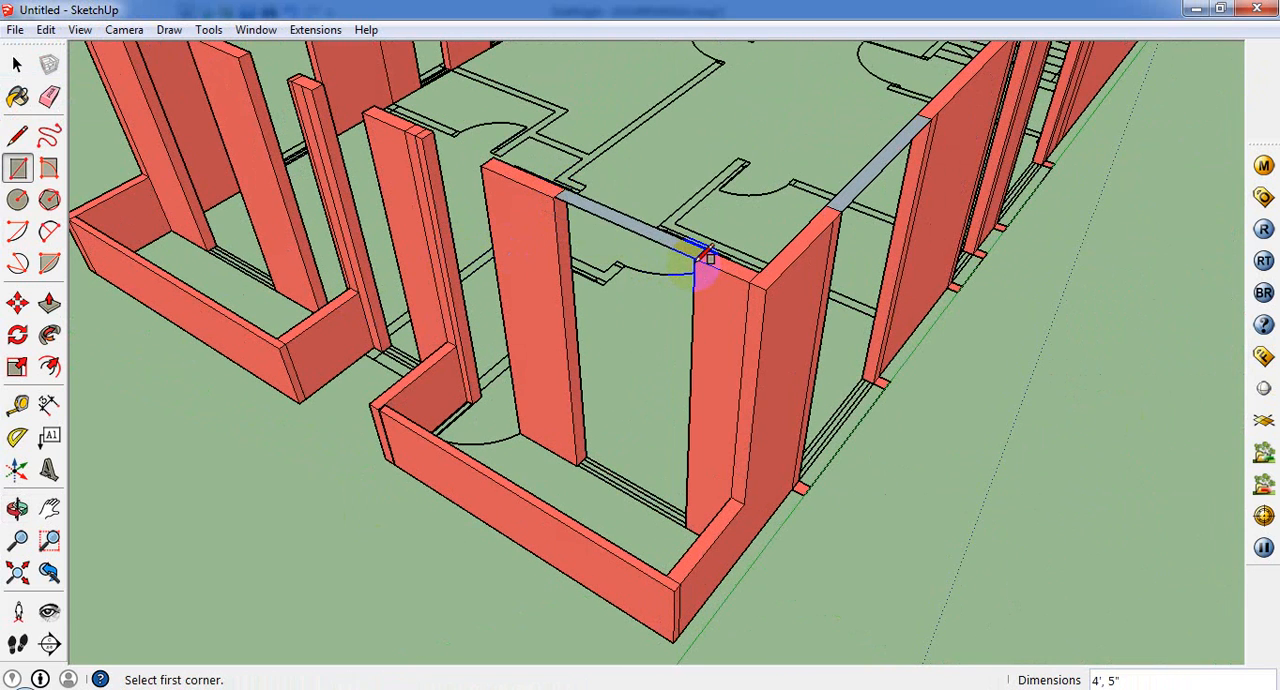
pyautogui.click(433, 131)
pyautogui.click(497, 162)
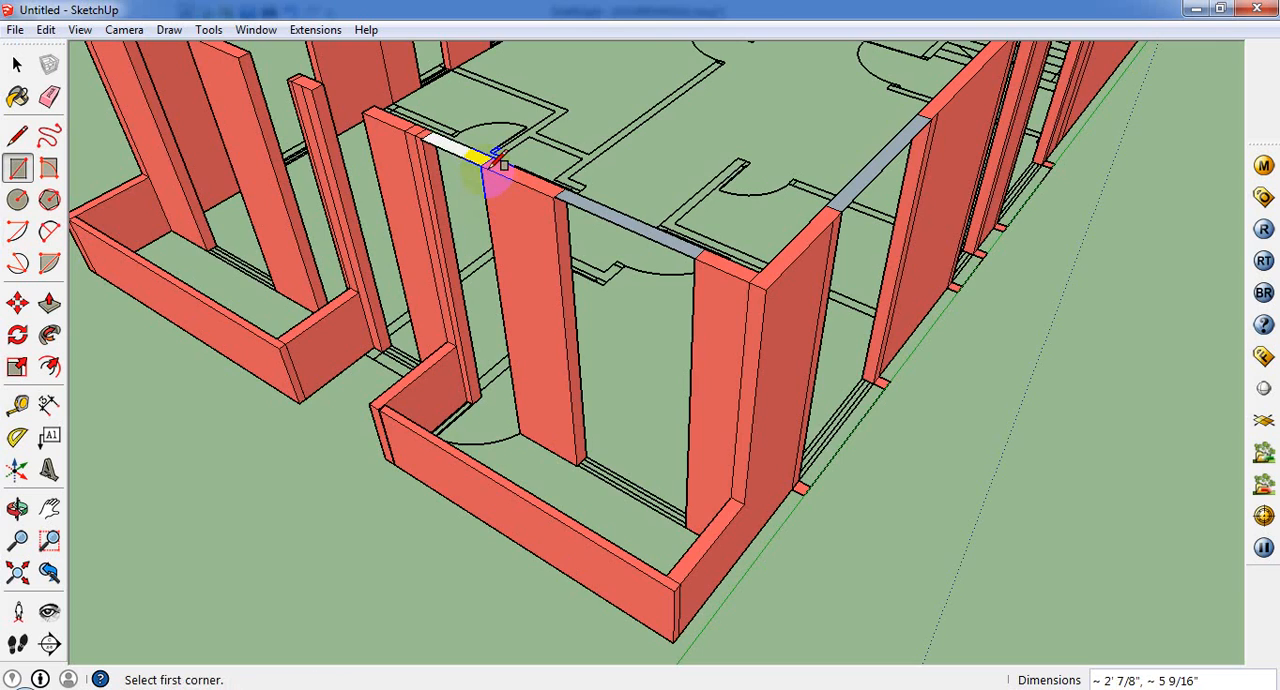
# Step: Bridge the wall tops over the opening between the balconies, the second balcony's 2' 1 1/2" door opening, and its wide opening with rectangles
pyautogui.moveTo(491, 171); pyautogui.dragTo(442, 222, button='middle')
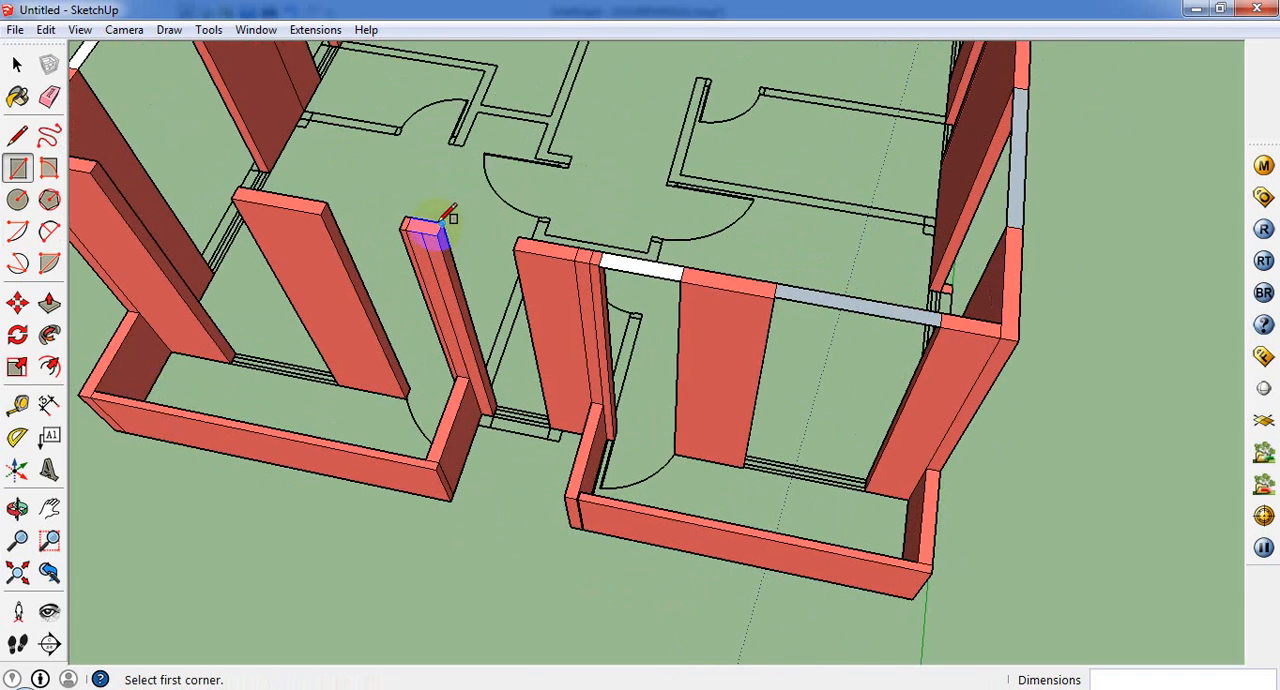
pyautogui.click(440, 222)
pyautogui.click(520, 244)
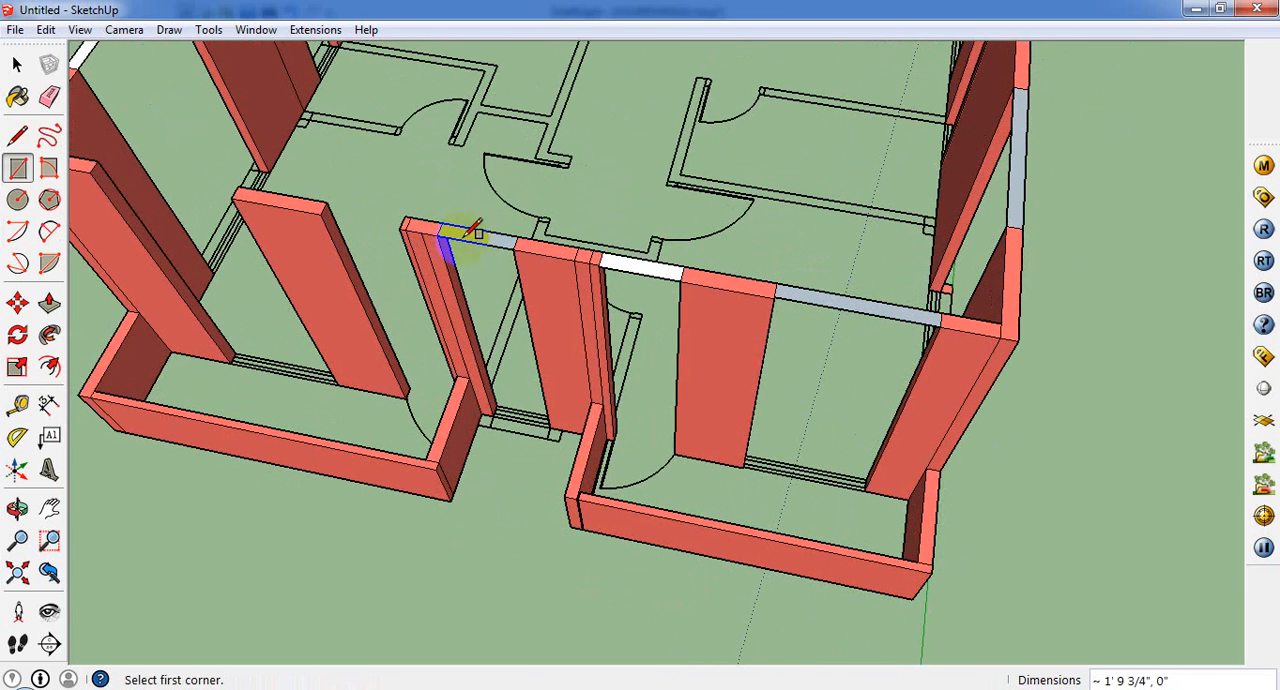
pyautogui.click(326, 205)
pyautogui.click(411, 222)
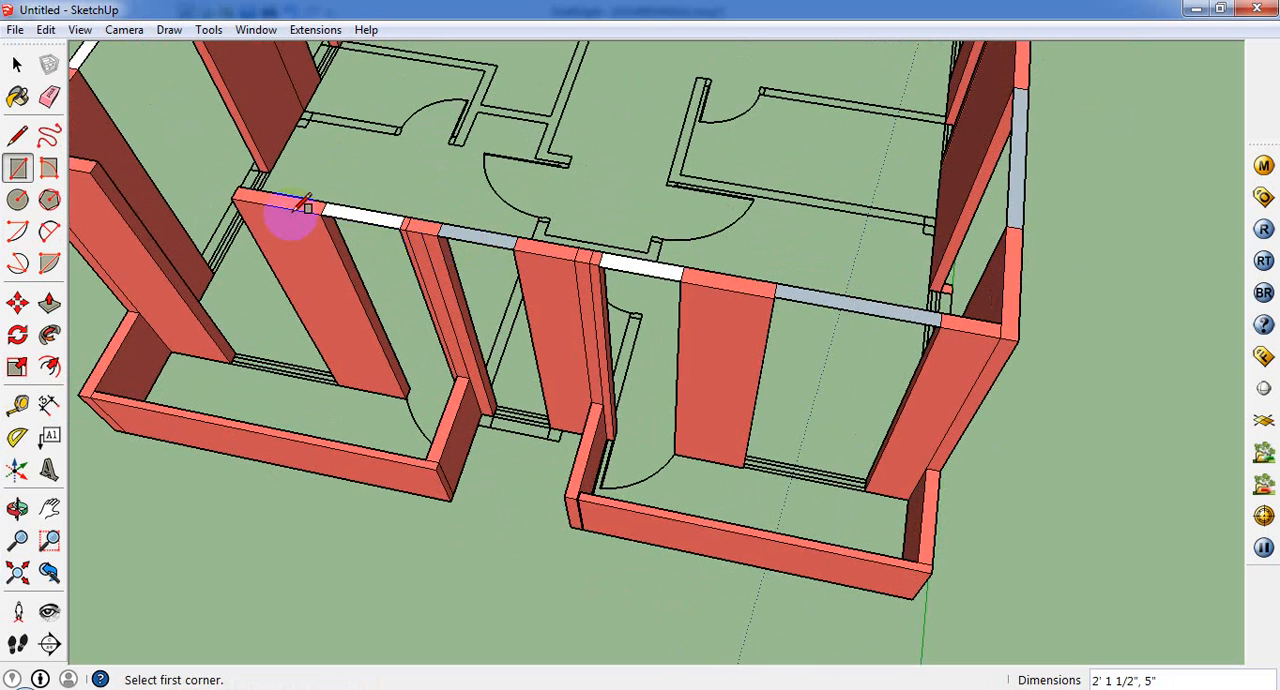
pyautogui.moveTo(286, 214); pyautogui.dragTo(149, 157, button='middle')
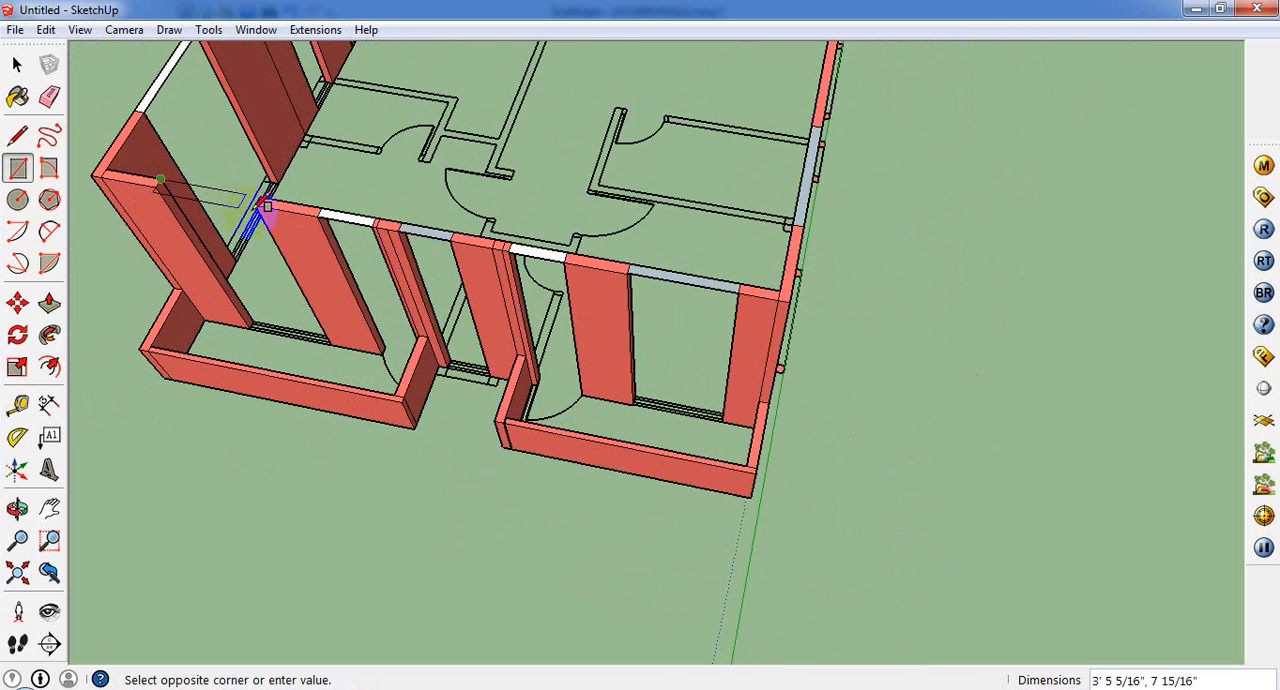
pyautogui.click(268, 207)
# Step: Push the strips over the second balcony's wide opening and door opening down 3' to form lintels
pyautogui.moveTo(250, 212); pyautogui.dragTo(330, 160, button='middle')
pyautogui.click(49, 302)
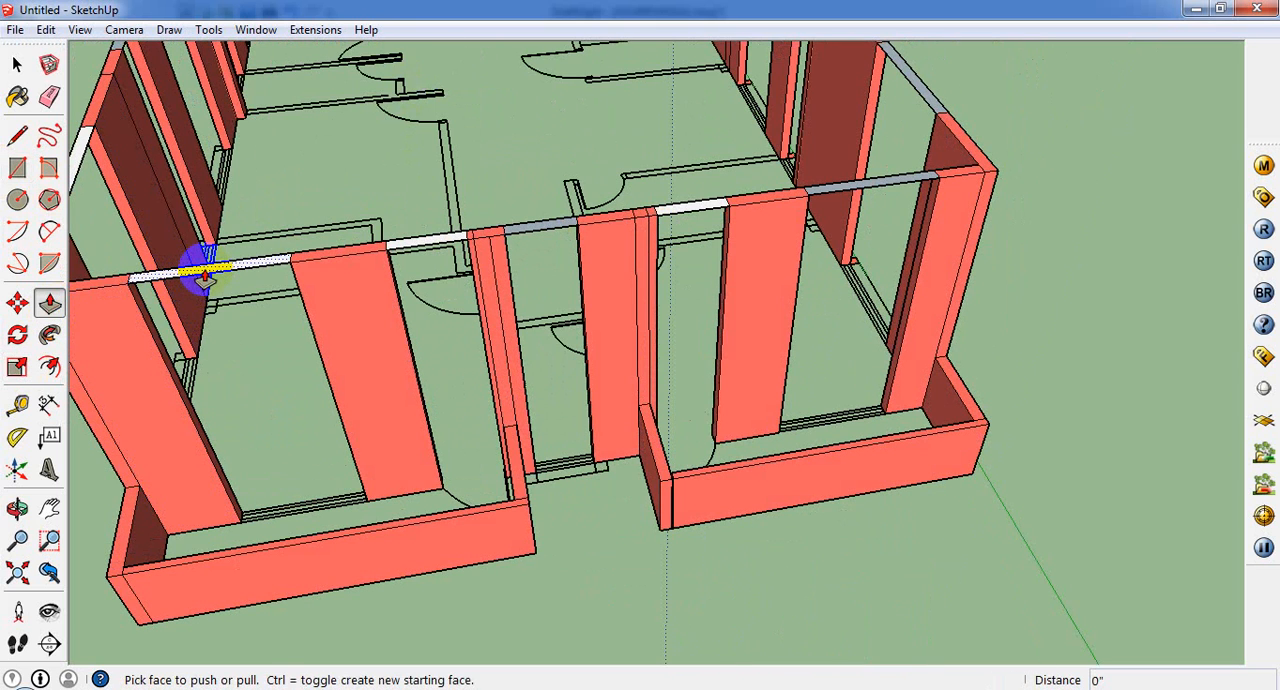
pyautogui.moveTo(205, 272); pyautogui.dragTo(225, 340)
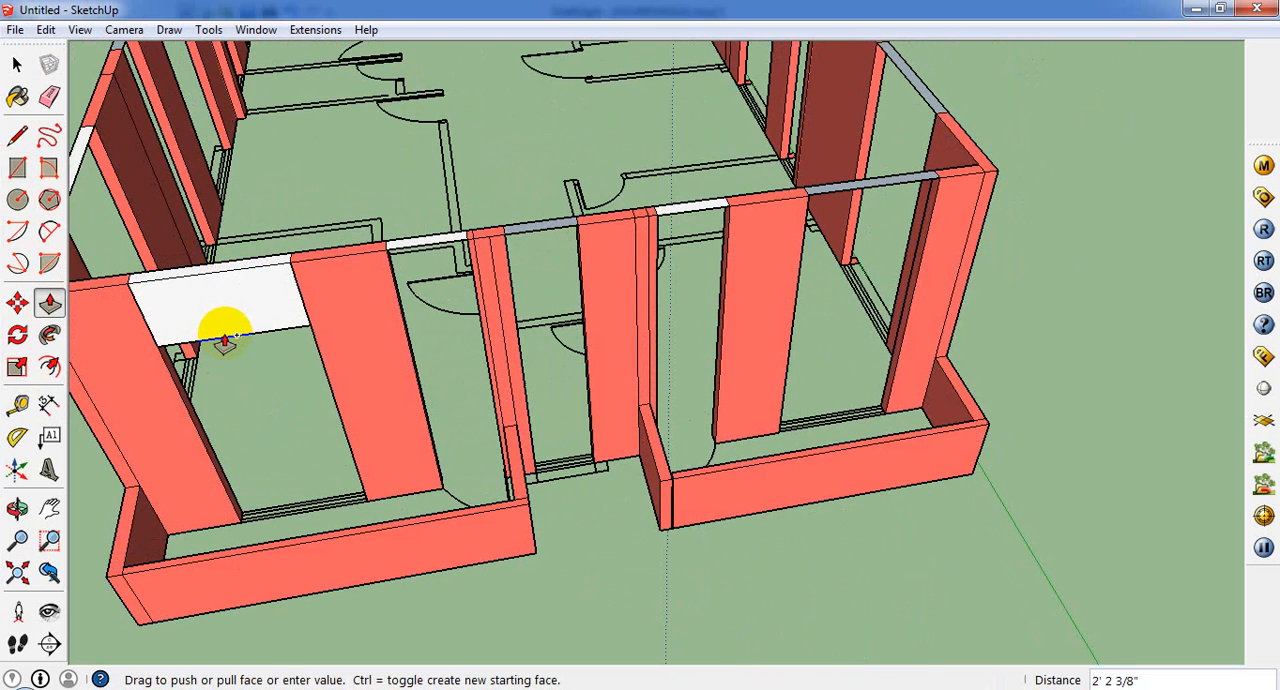
pyautogui.press('Return')
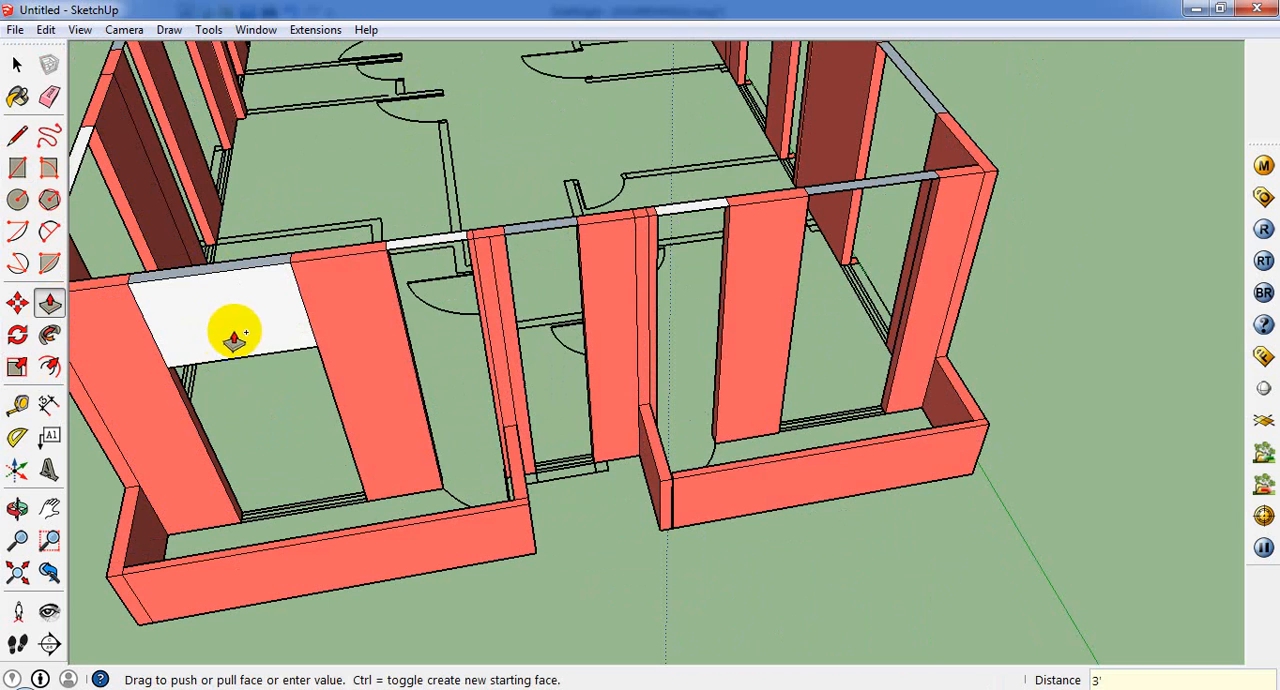
pyautogui.doubleClick(421, 247)
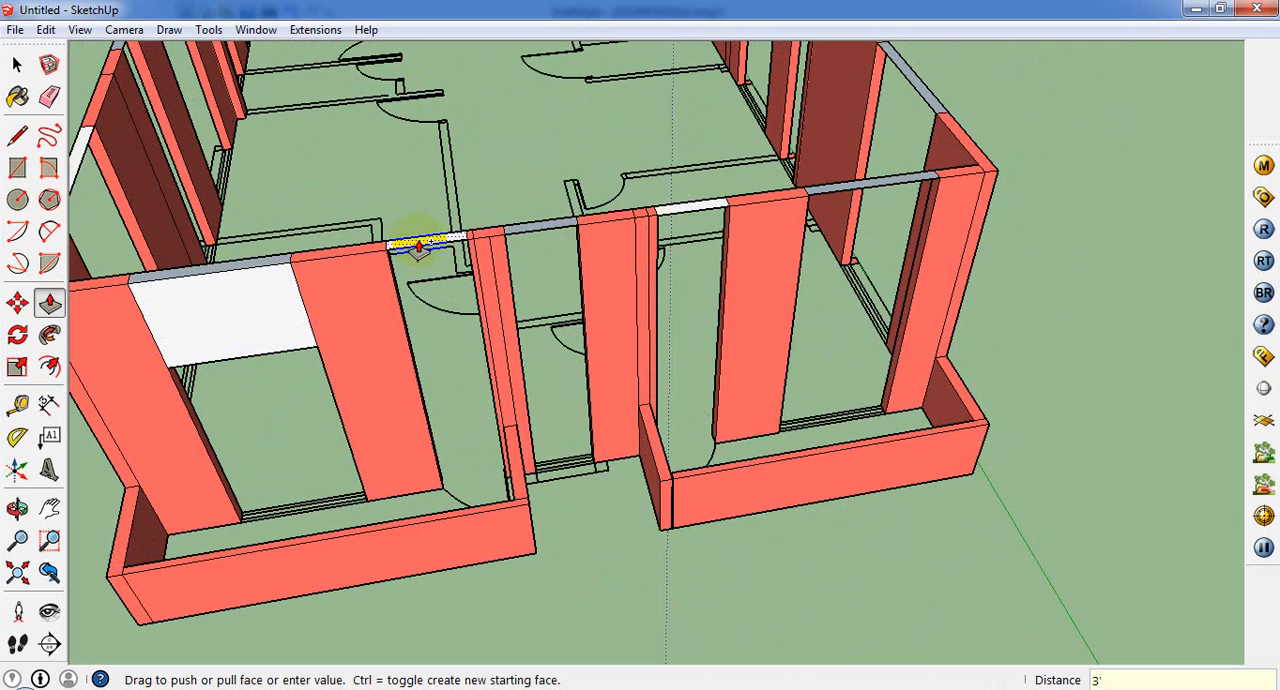
# Step: Try repeating the 3' push on the grey strip over the opening between the balconies, and undo it
pyautogui.doubleClick(555, 232)
pyautogui.hotkey('ctrl', 'z')
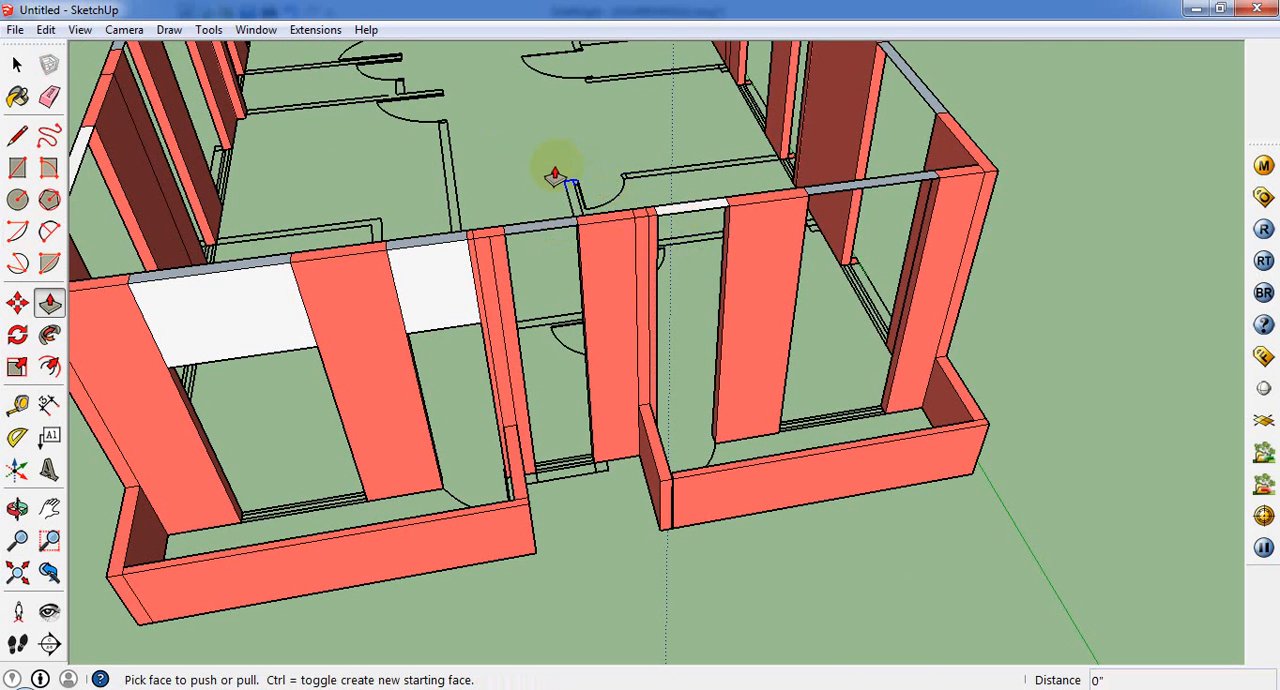
# Step: Push the strips over the opening between the balconies and the first balcony's door and wide openings down 3' to form lintels
pyautogui.click(523, 251)
pyautogui.click(450, 335)
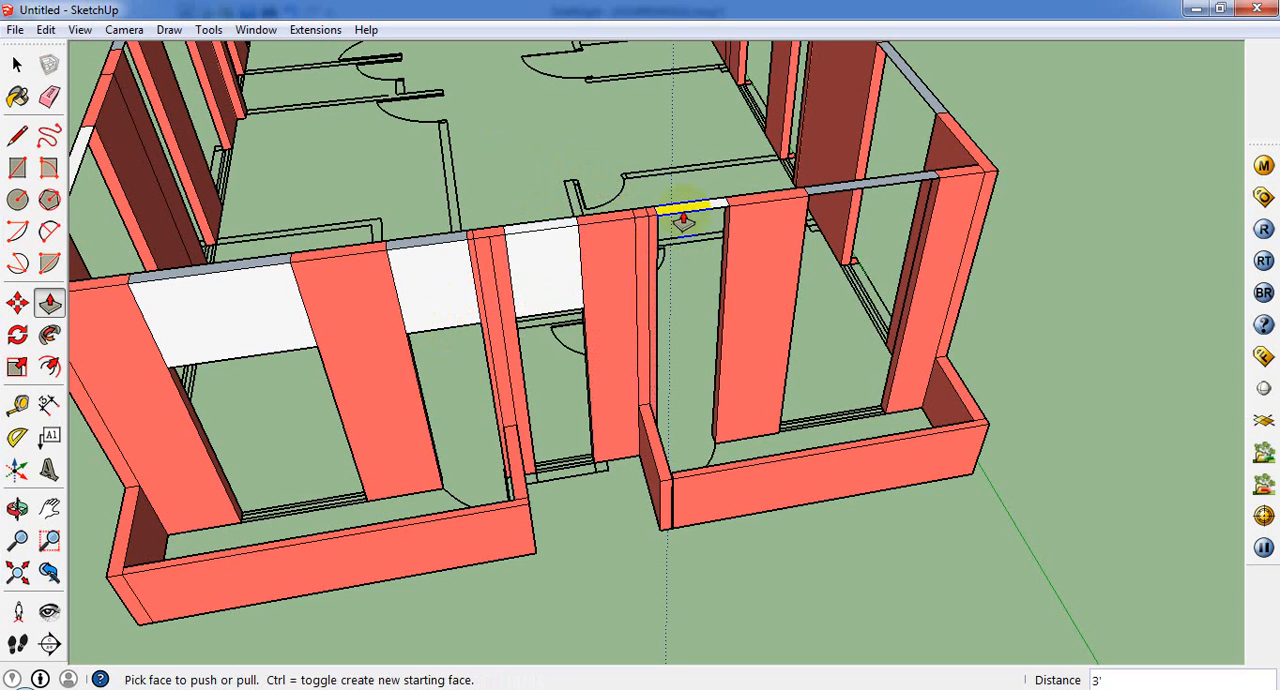
pyautogui.click(683, 213)
pyautogui.click(544, 318)
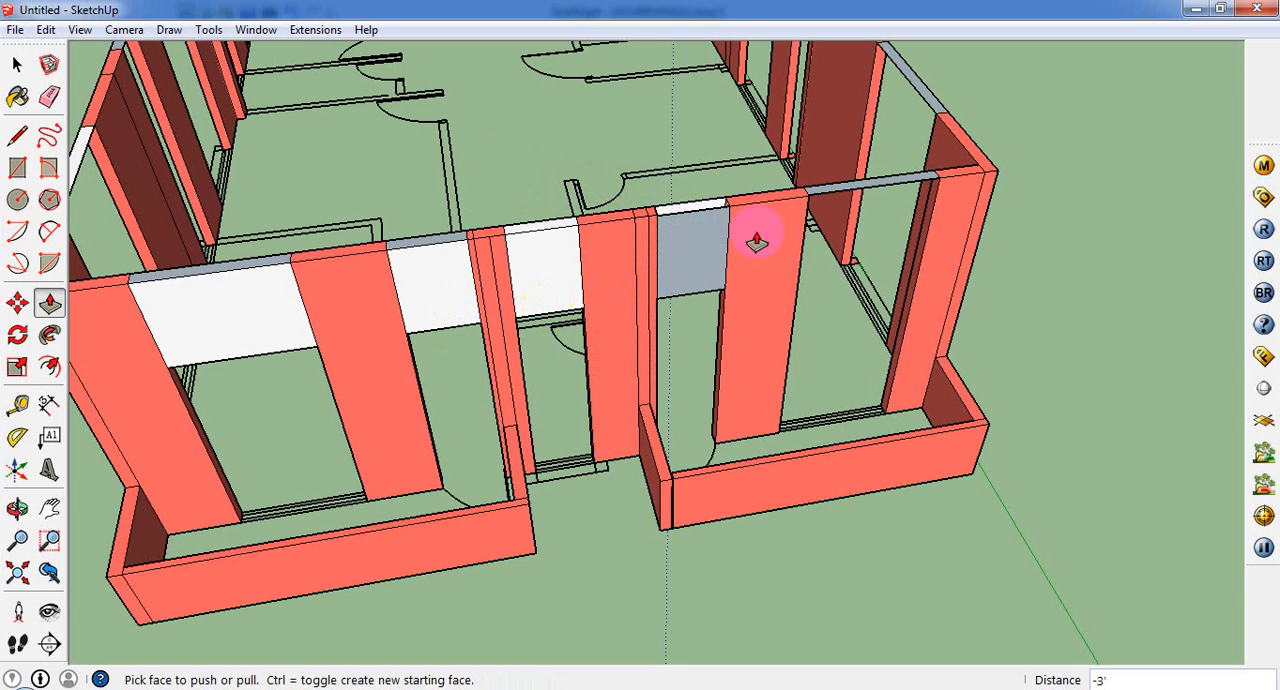
pyautogui.click(826, 197)
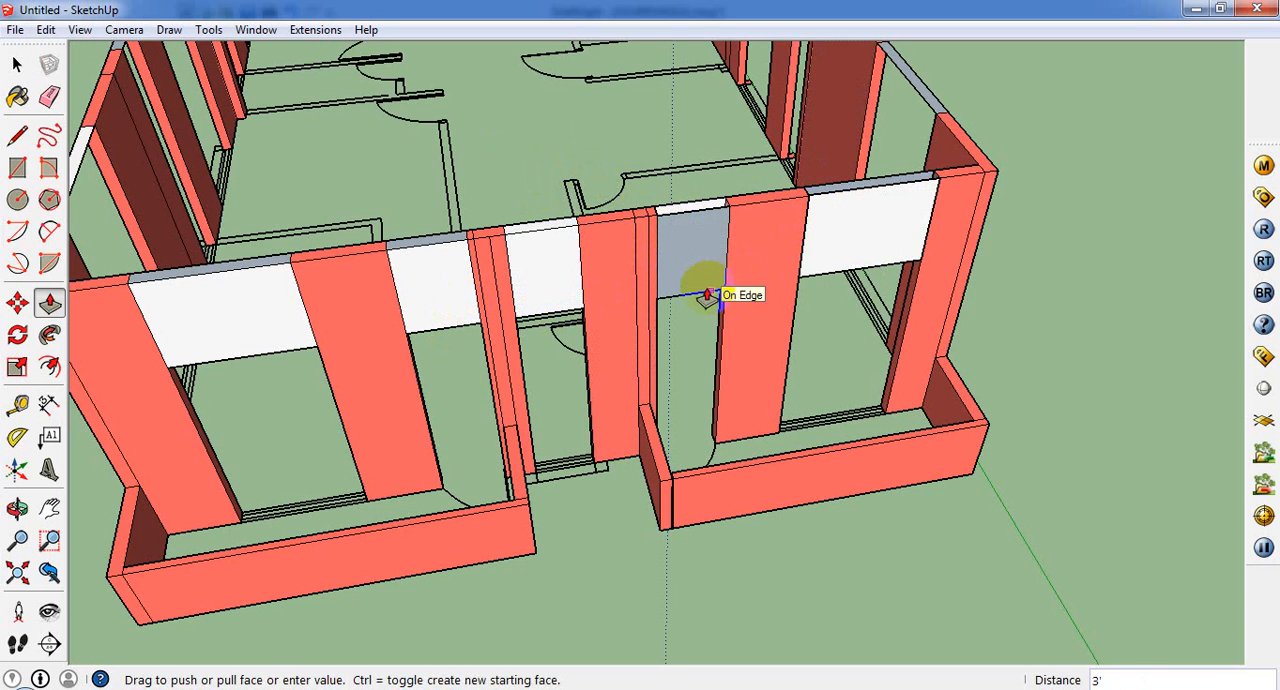
pyautogui.click(700, 286)
# Step: Push the strip over the side wall's opening nearest the first balcony down 3' as a lintel
pyautogui.moveTo(846, 211); pyautogui.dragTo(567, 318, button='middle')
pyautogui.scroll(-3, 667, 330)
pyautogui.moveTo(794, 303); pyautogui.dragTo(837, 317, button='middle')
pyautogui.scroll(1, 661, 376)
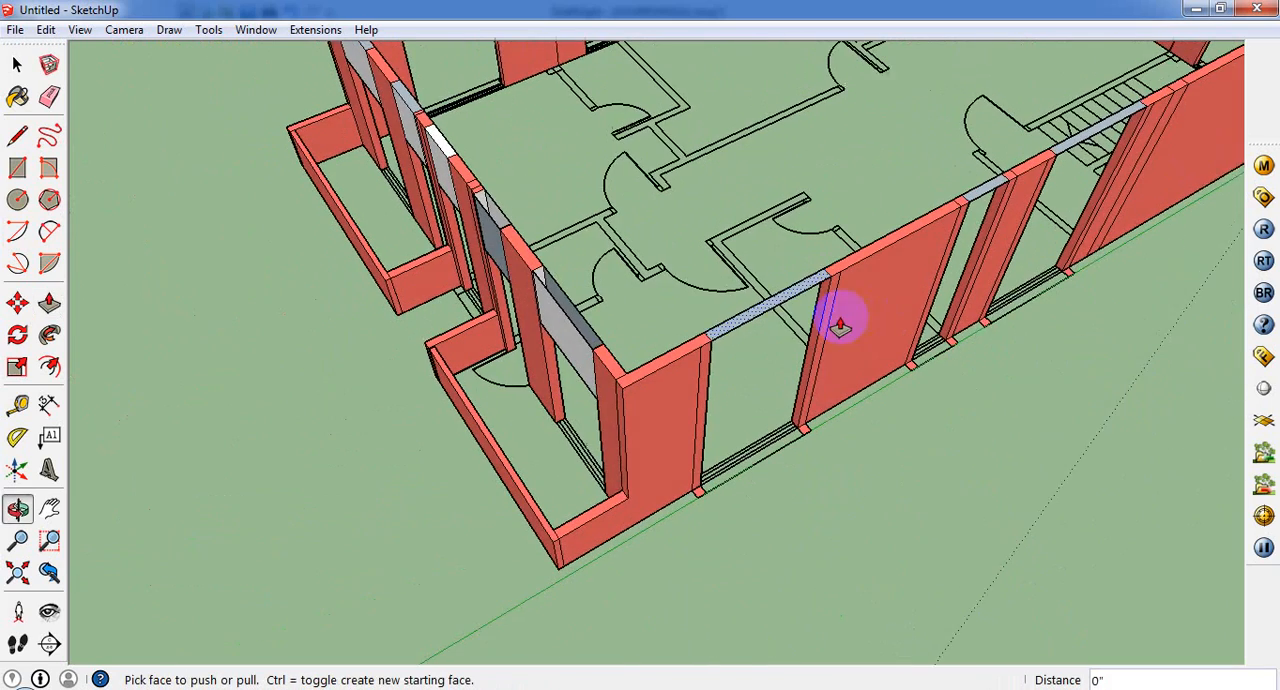
pyautogui.click(666, 377)
pyautogui.moveTo(666, 377); pyautogui.dragTo(557, 366, button='middle')
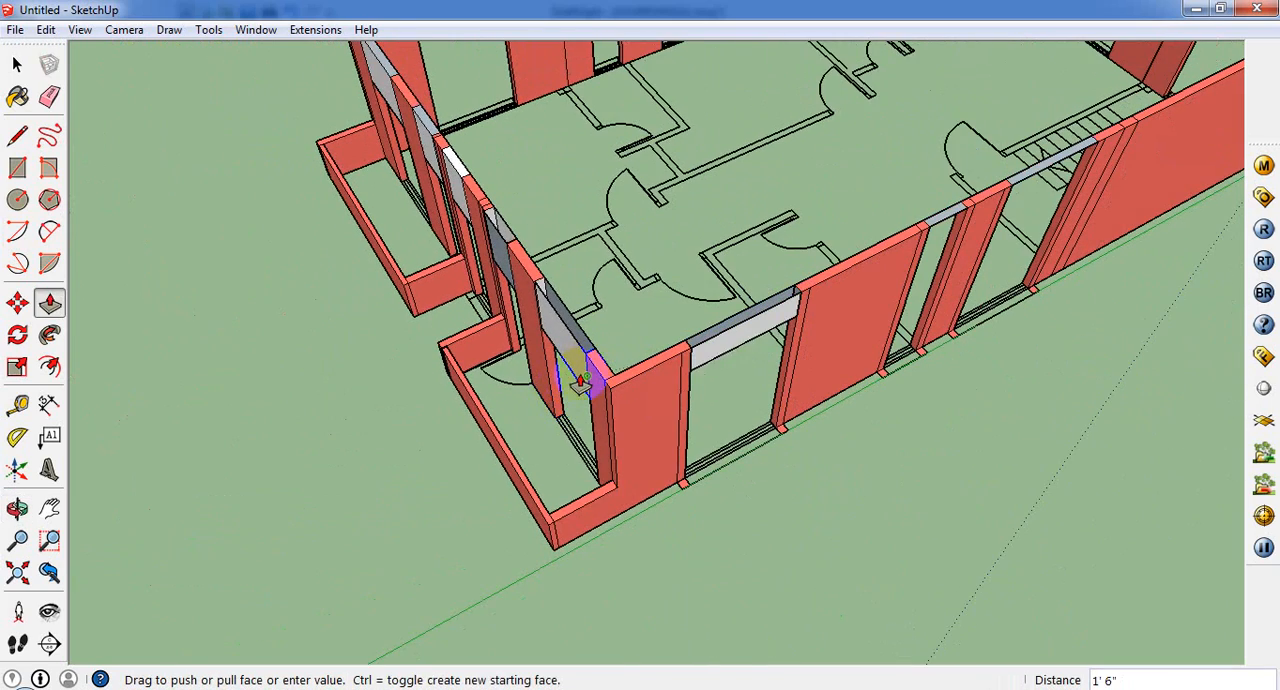
pyautogui.click(577, 385)
# Step: Add 3' lintels over the same side wall's narrow opening and its wide opening closer to the stairs
pyautogui.moveTo(823, 323); pyautogui.dragTo(949, 346, button='middle')
pyautogui.click(944, 343)
pyautogui.click(702, 393)
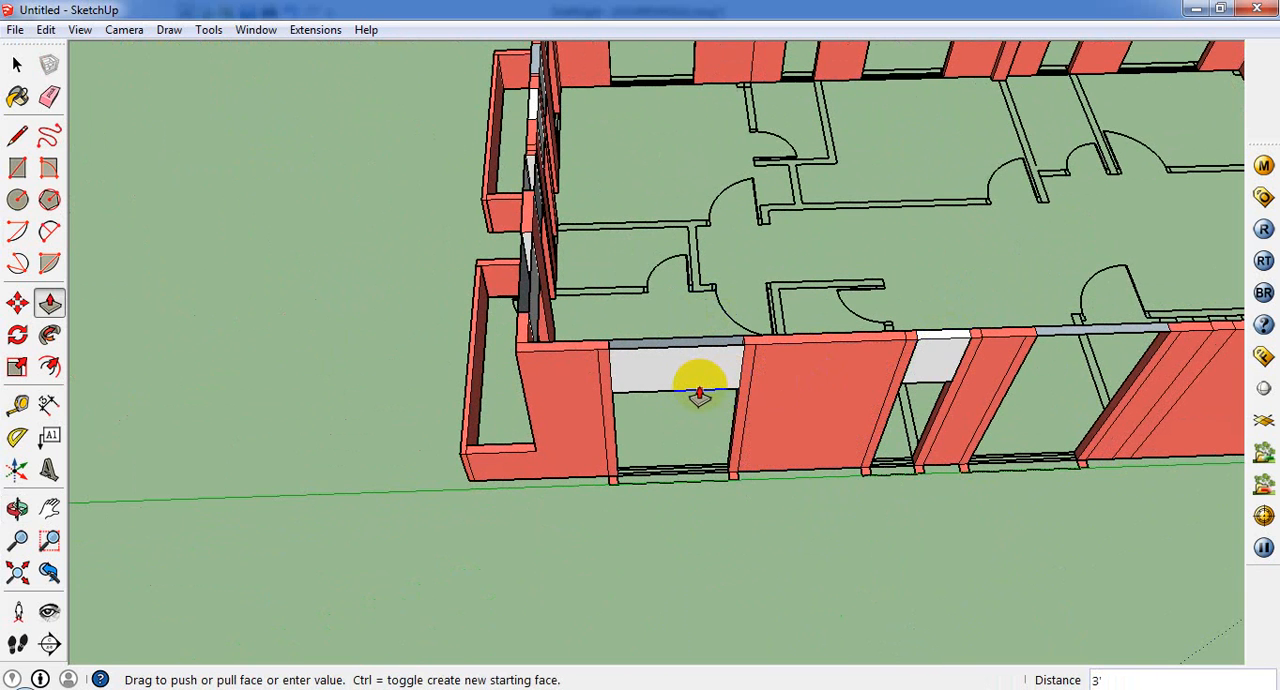
pyautogui.click(699, 395)
pyautogui.click(1100, 335)
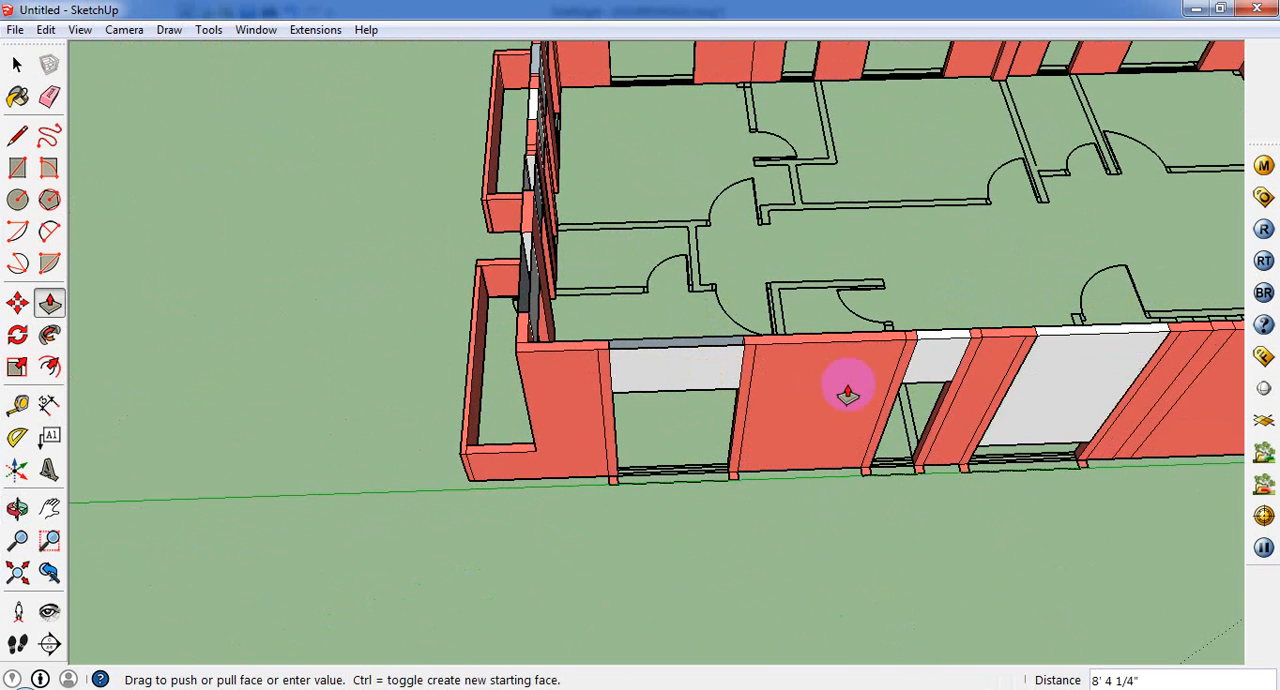
pyautogui.click(629, 366)
# Step: Push the strips over the three openings of the end wall beside the stairs down 3' to form lintels
pyautogui.moveTo(629, 366); pyautogui.dragTo(374, 640, button='middle')
pyautogui.scroll(2, 390, 615)
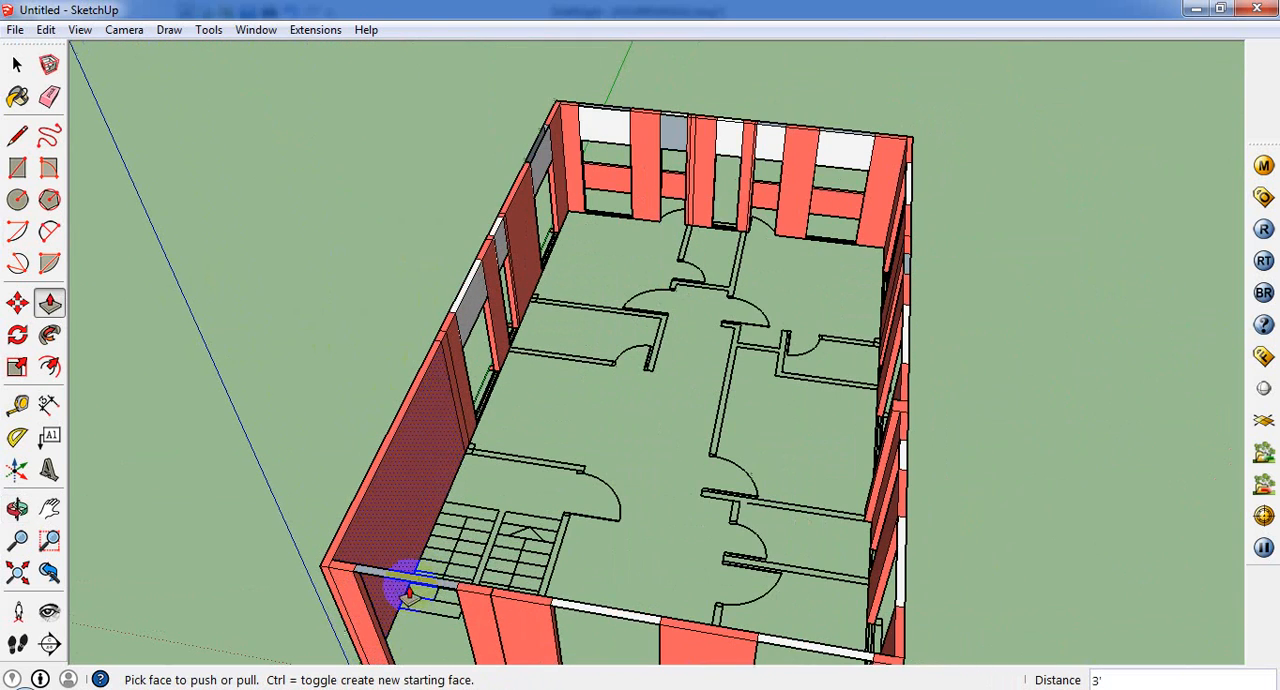
pyautogui.click(420, 578)
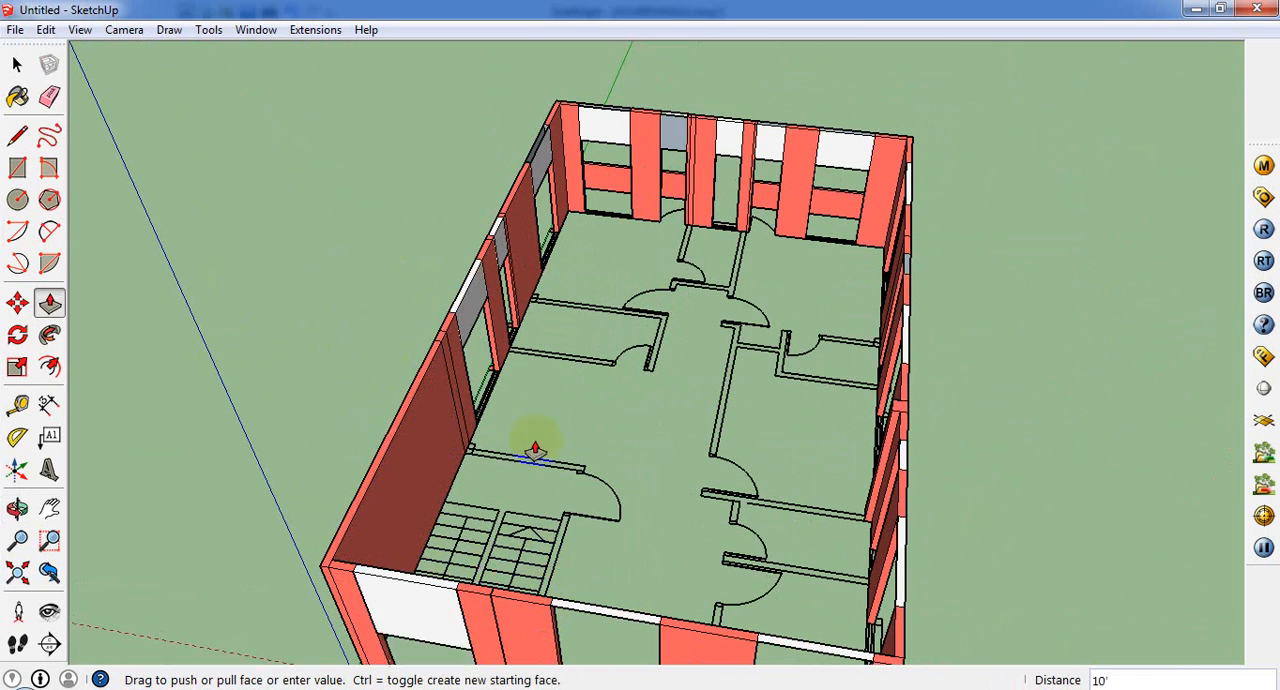
pyautogui.click(467, 343)
pyautogui.moveTo(467, 343); pyautogui.dragTo(467, 460, button='middle')
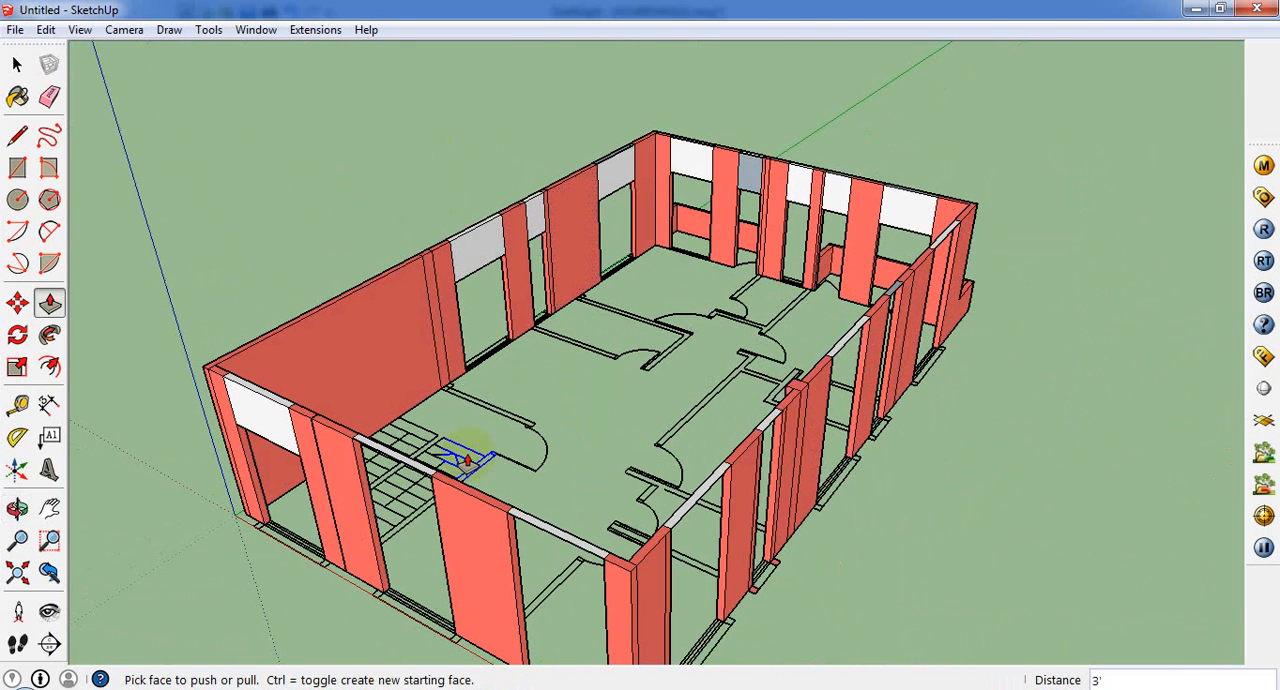
pyautogui.click(402, 468)
pyautogui.click(544, 545)
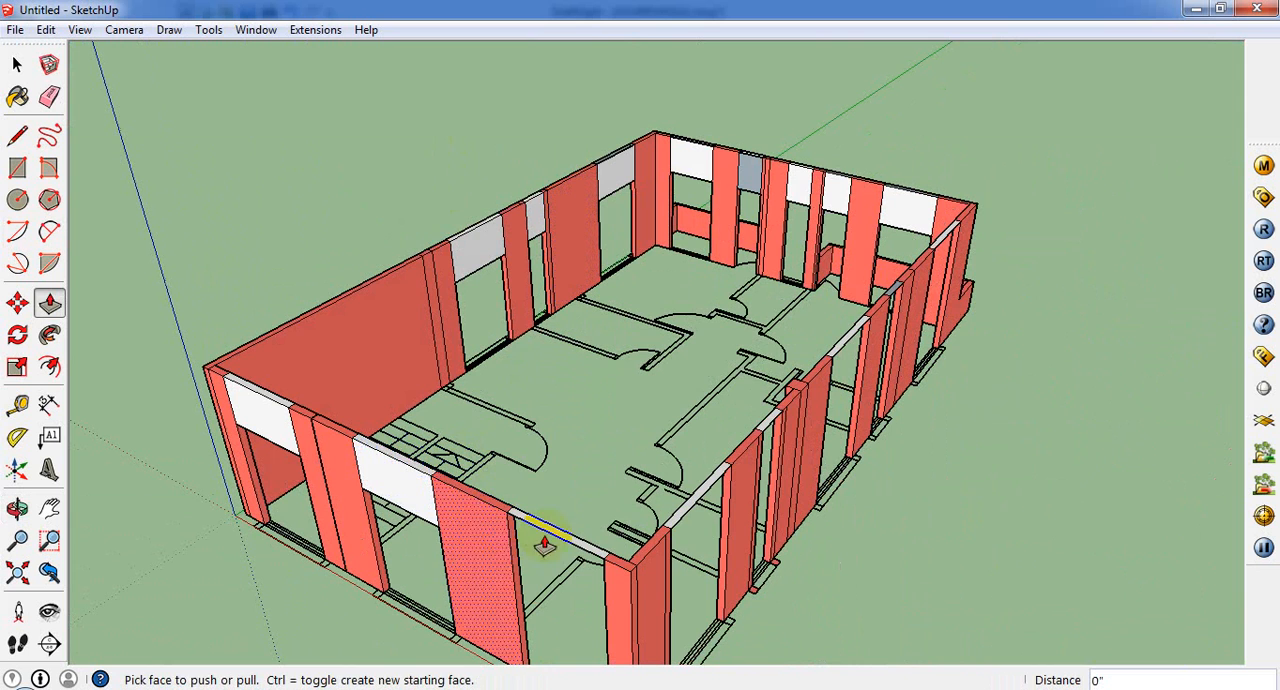
# Step: On the long wall opposite the stairs, form 3' lintels over the first wide, the narrow and the middle wide openings
pyautogui.moveTo(766, 544); pyautogui.dragTo(537, 510, button='middle')
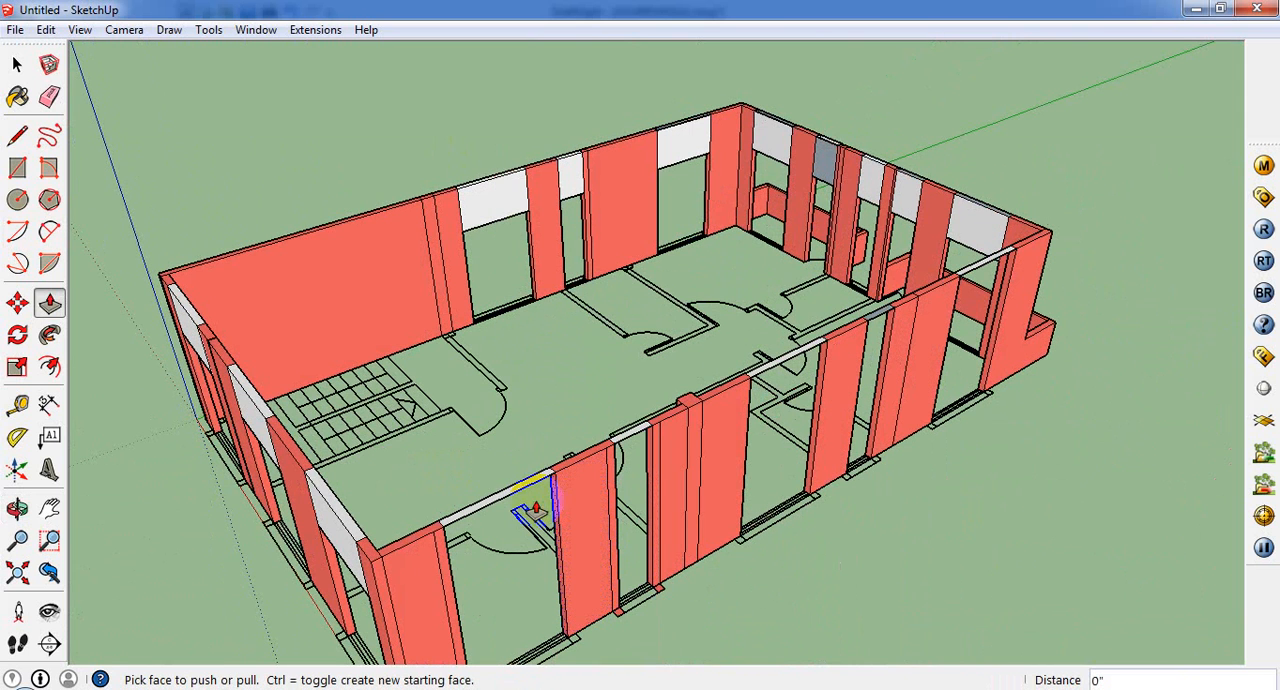
pyautogui.click(510, 503)
pyautogui.click(595, 448)
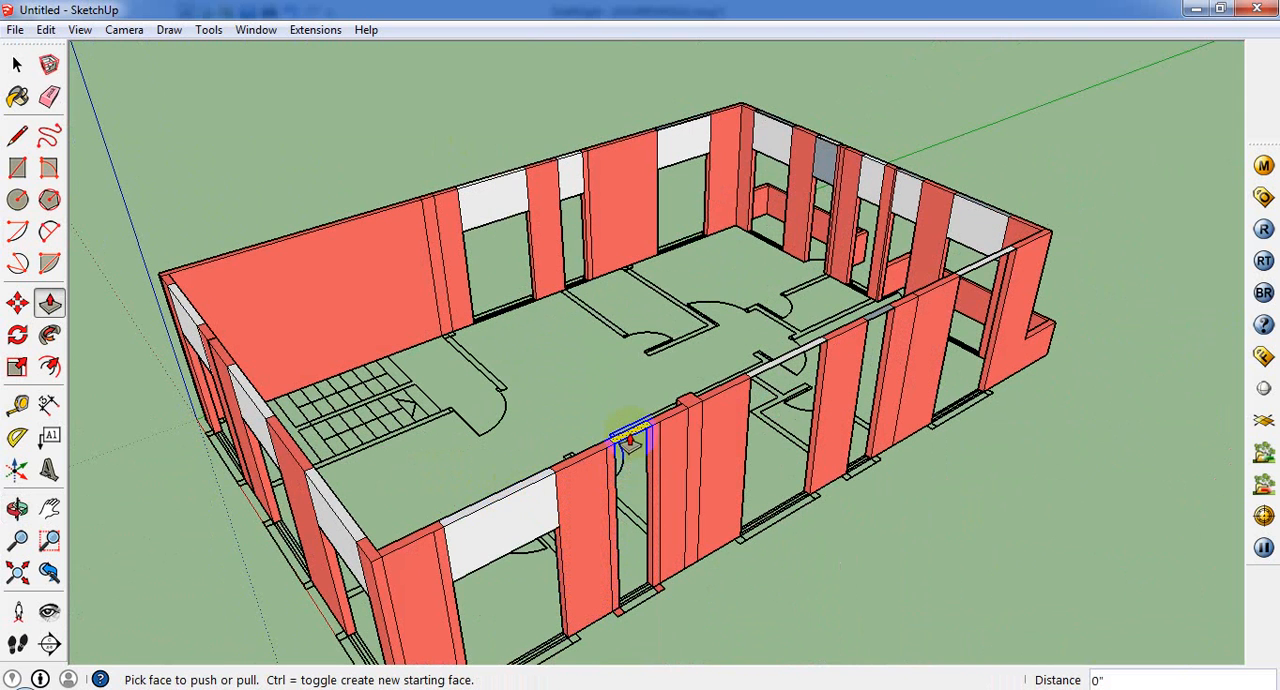
pyautogui.click(629, 440)
pyautogui.click(690, 402)
pyautogui.doubleClick(787, 360)
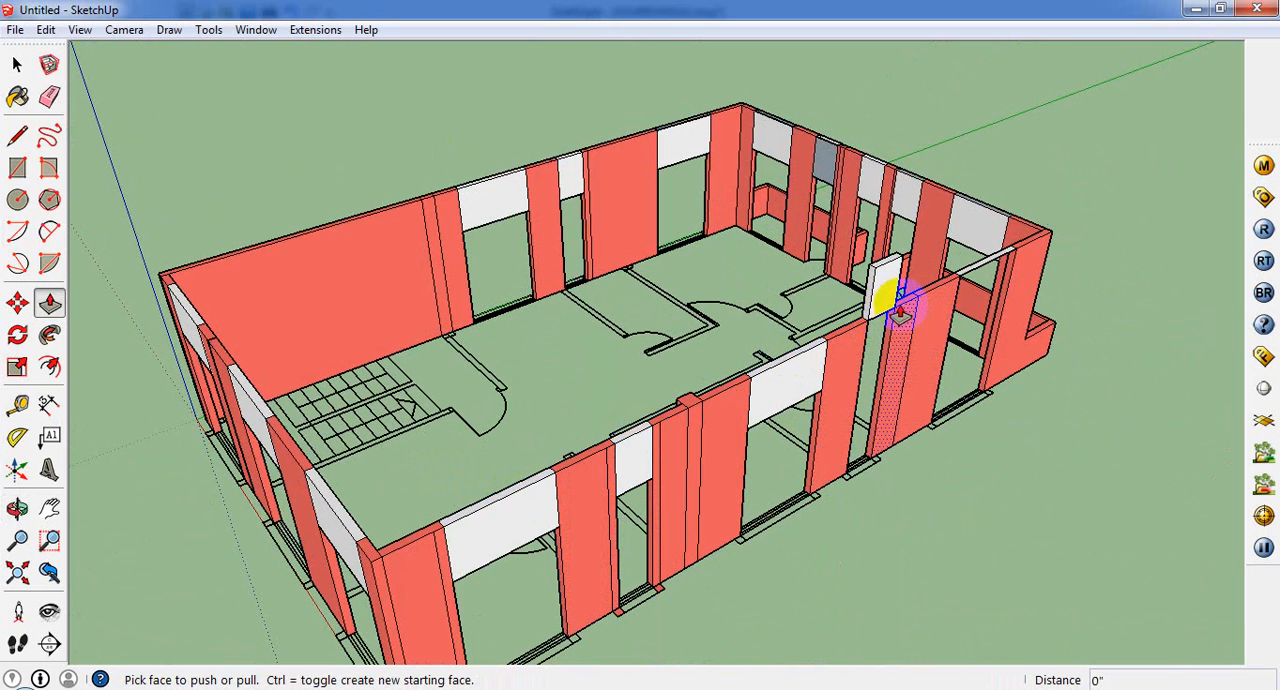
# Step: Push down the strips over that long wall's remaining narrow opening and the wide opening near the second balcony by 3'
pyautogui.click(876, 322)
pyautogui.click(789, 403)
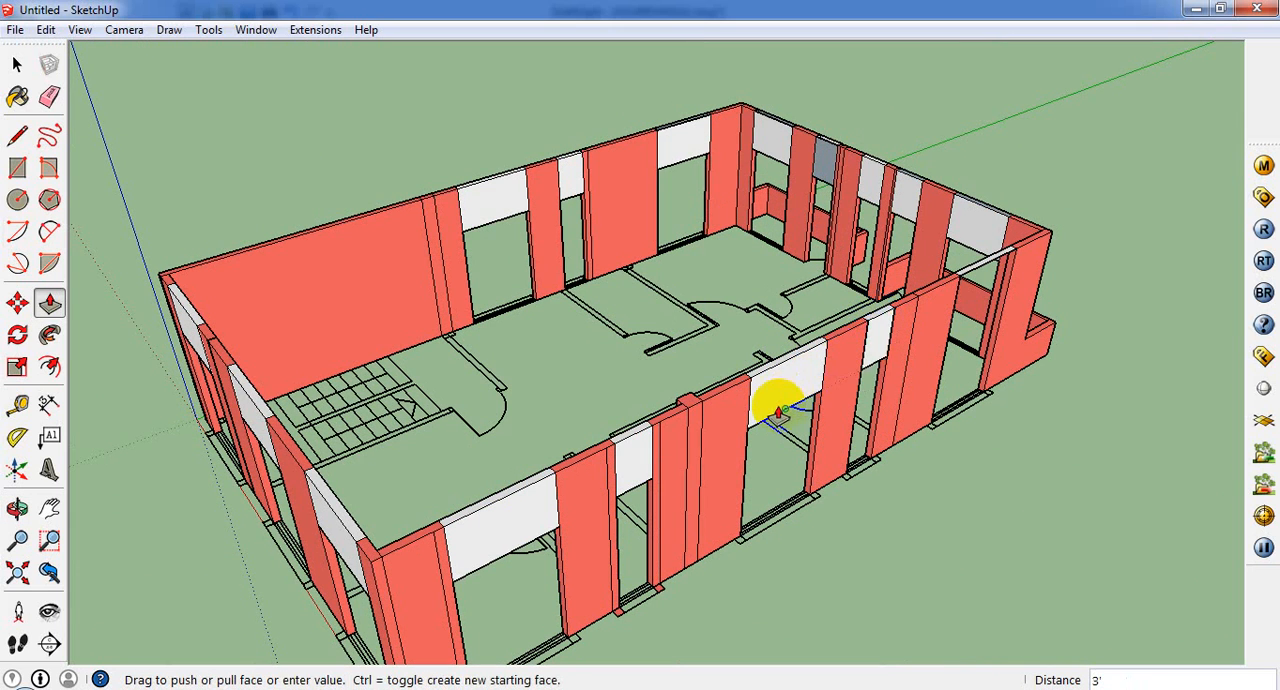
pyautogui.click(779, 411)
pyautogui.click(973, 270)
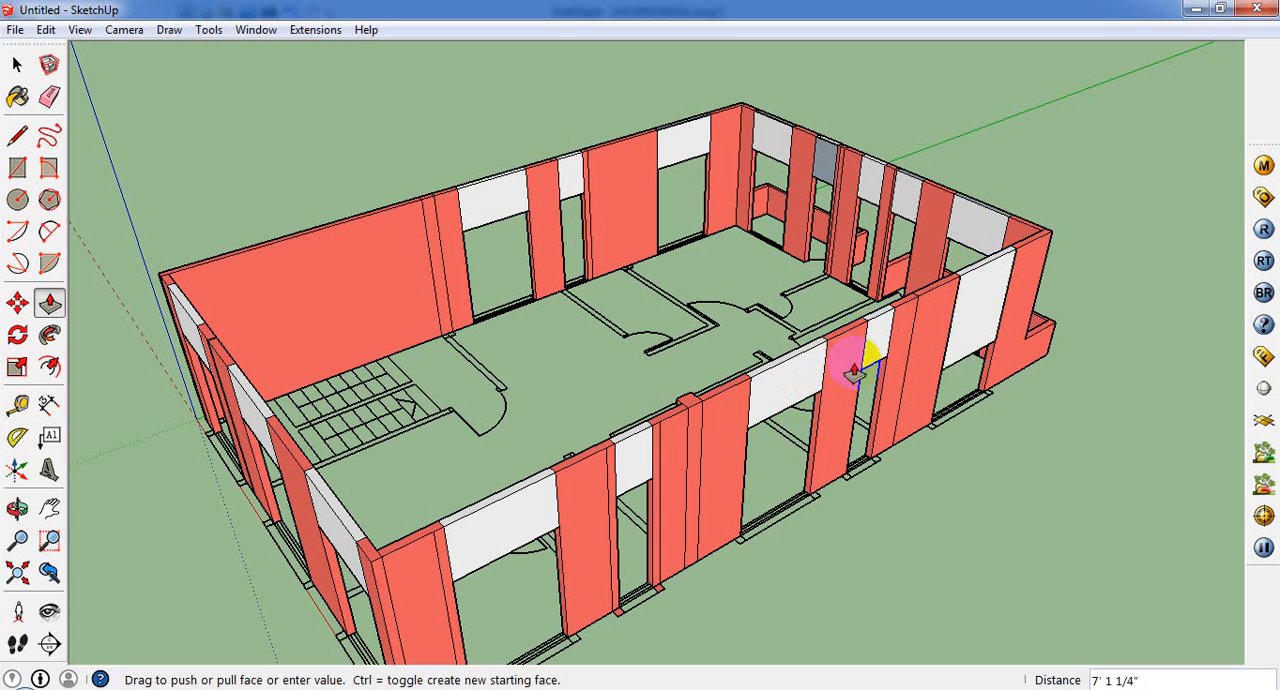
pyautogui.click(889, 370)
# Step: Select the whole model and paint it with Color_A03 so the new lintels match the walls
pyautogui.moveTo(884, 395); pyautogui.dragTo(560, 392, button='middle')
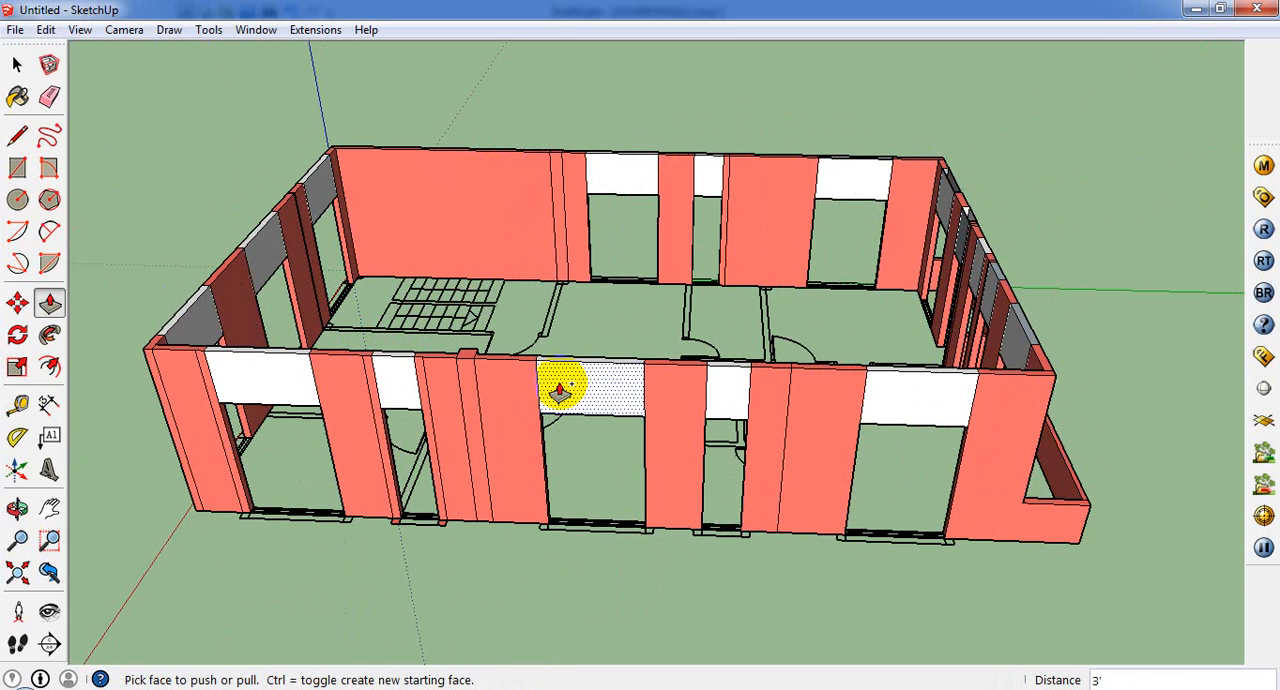
pyautogui.click(18, 64)
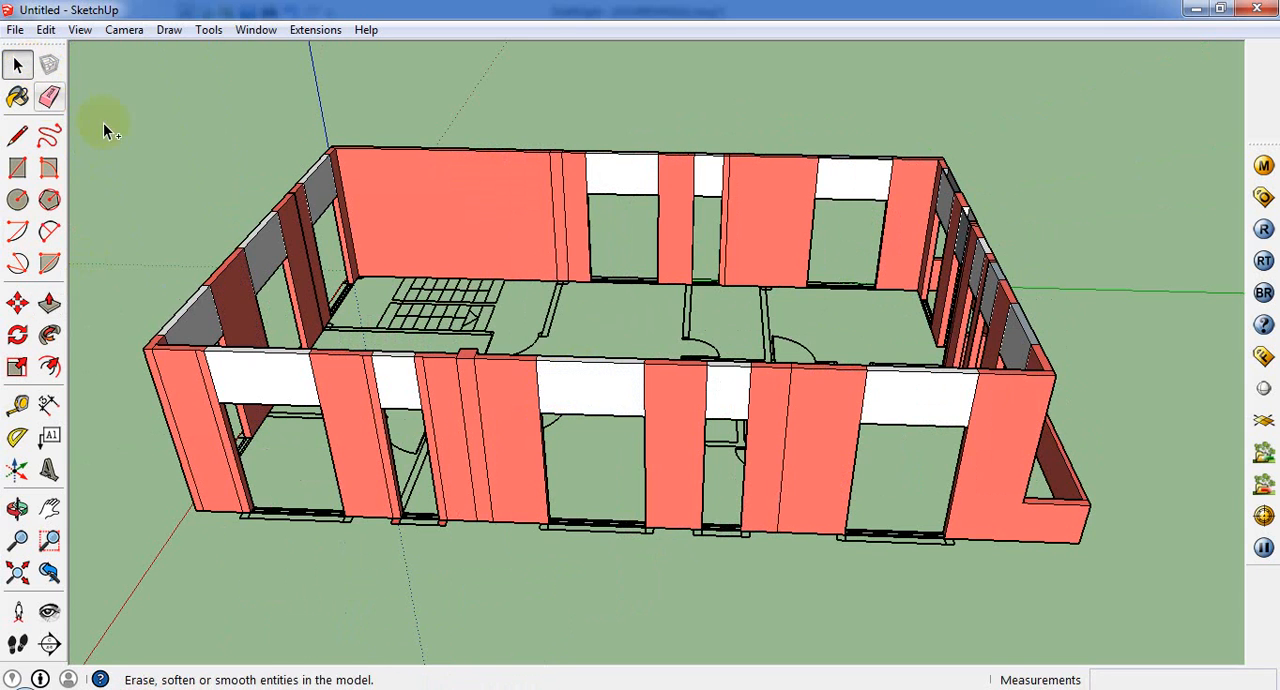
pyautogui.hotkey('ctrl', 'a')
pyautogui.click(17, 96)
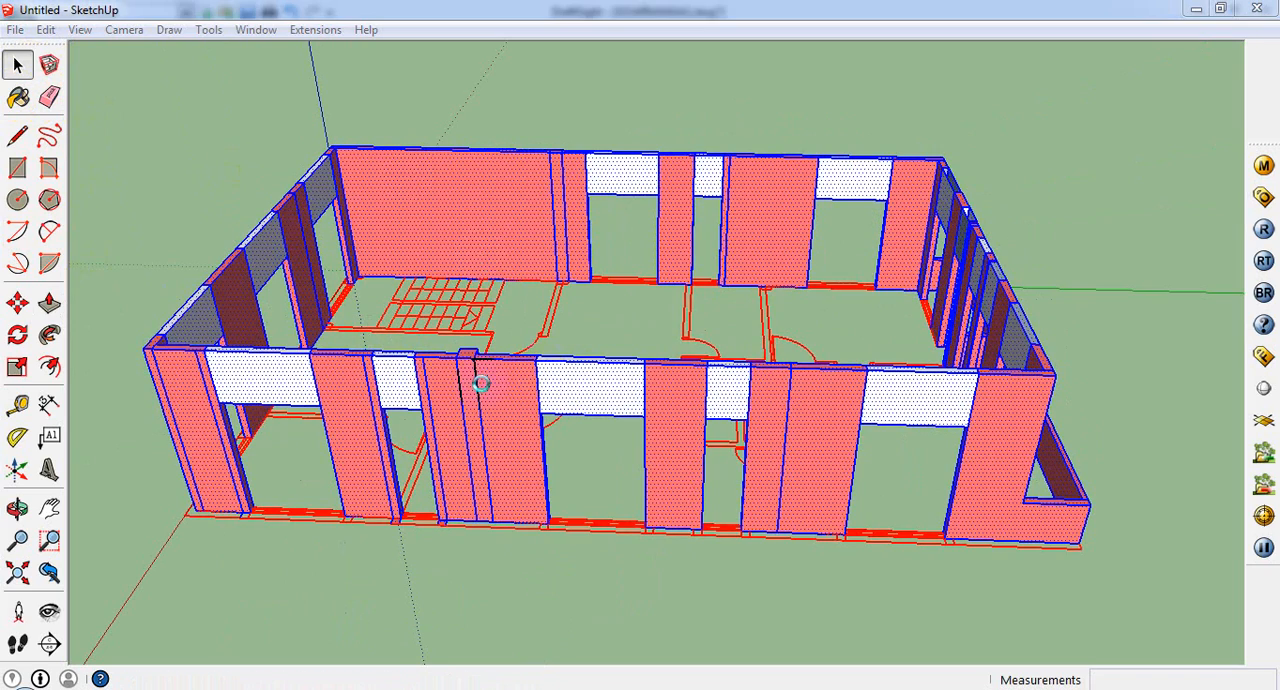
pyautogui.click(300, 362)
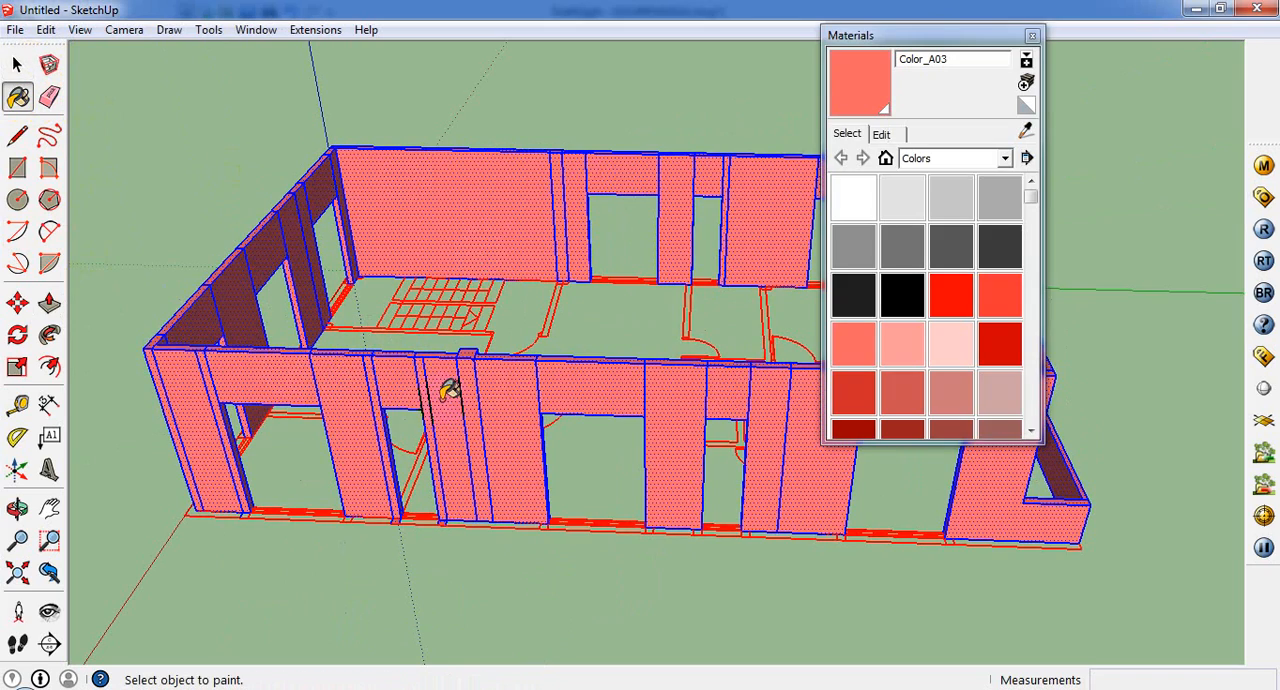
pyautogui.moveTo(450, 390); pyautogui.dragTo(1005, 51, button='middle')
pyautogui.scroll(2, 1010, 56)
pyautogui.click(1038, 37)
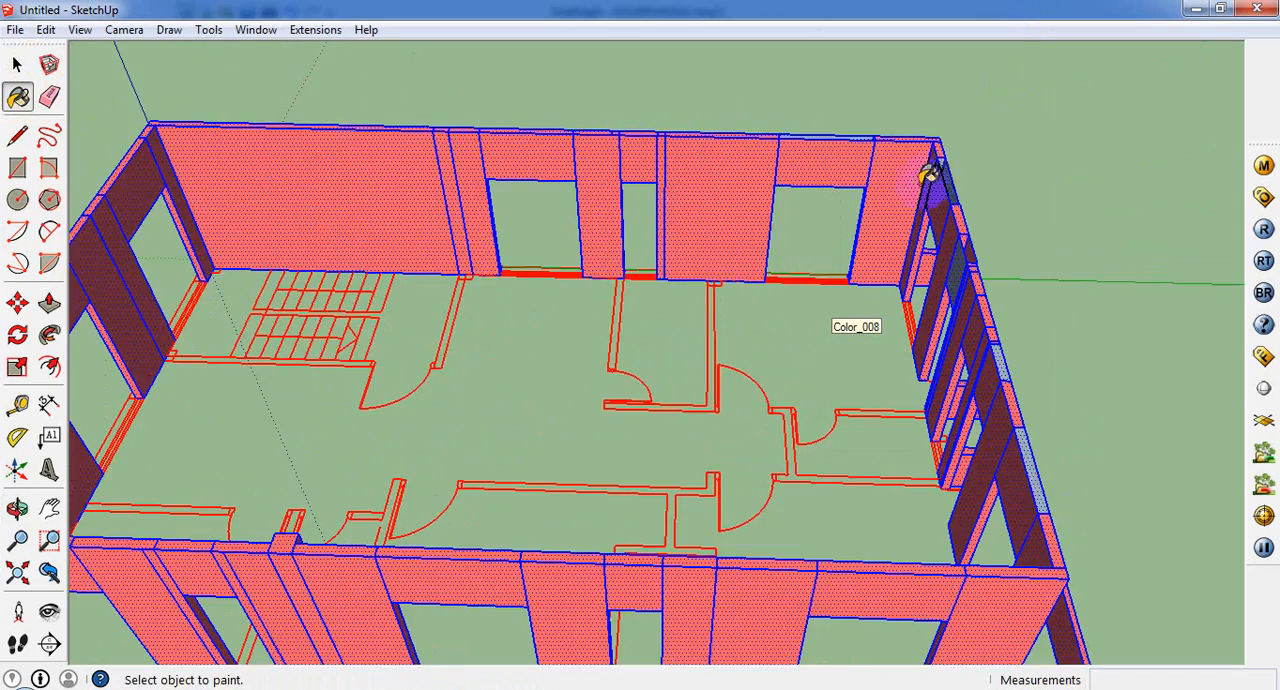
# Step: Draw a rectangle about 5' x 5" between the wall ends at the base of the end wall's opening by the stairs
pyautogui.scroll(-2, 929, 177)
pyautogui.moveTo(243, 357); pyautogui.dragTo(1020, 5, button='middle')
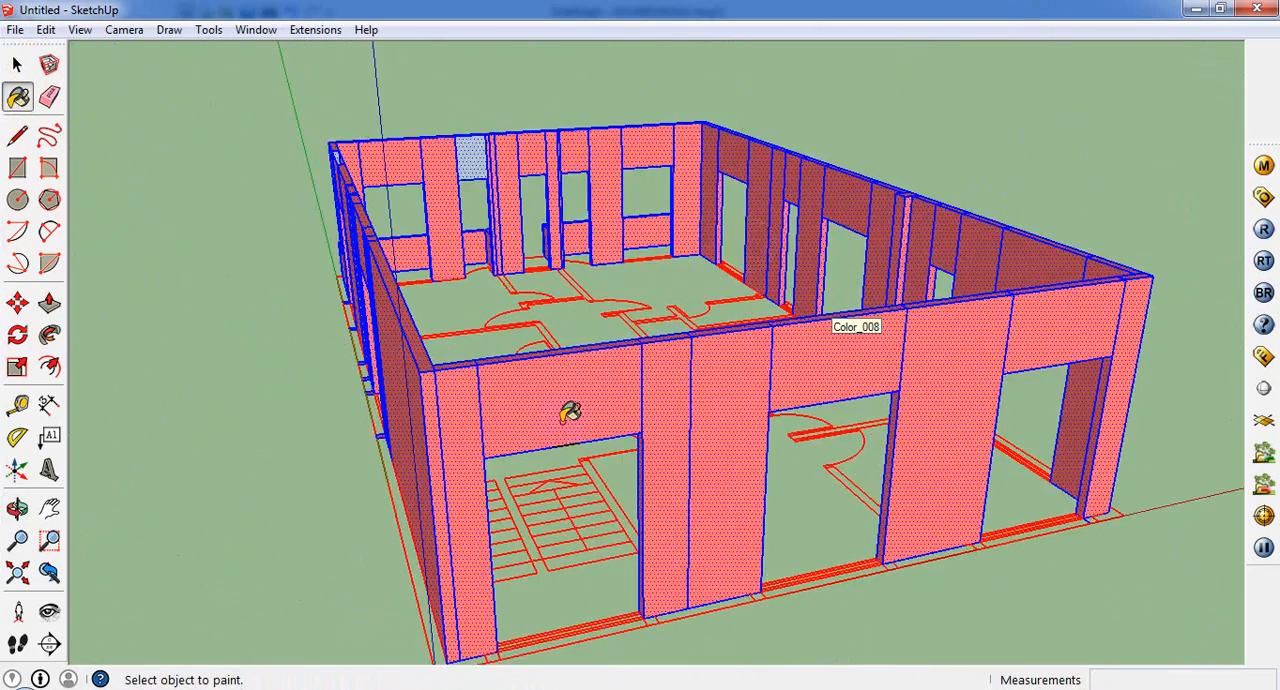
pyautogui.scroll(-2, 569, 411)
pyautogui.moveTo(569, 411); pyautogui.dragTo(405, 597, button='middle')
pyautogui.press('r')
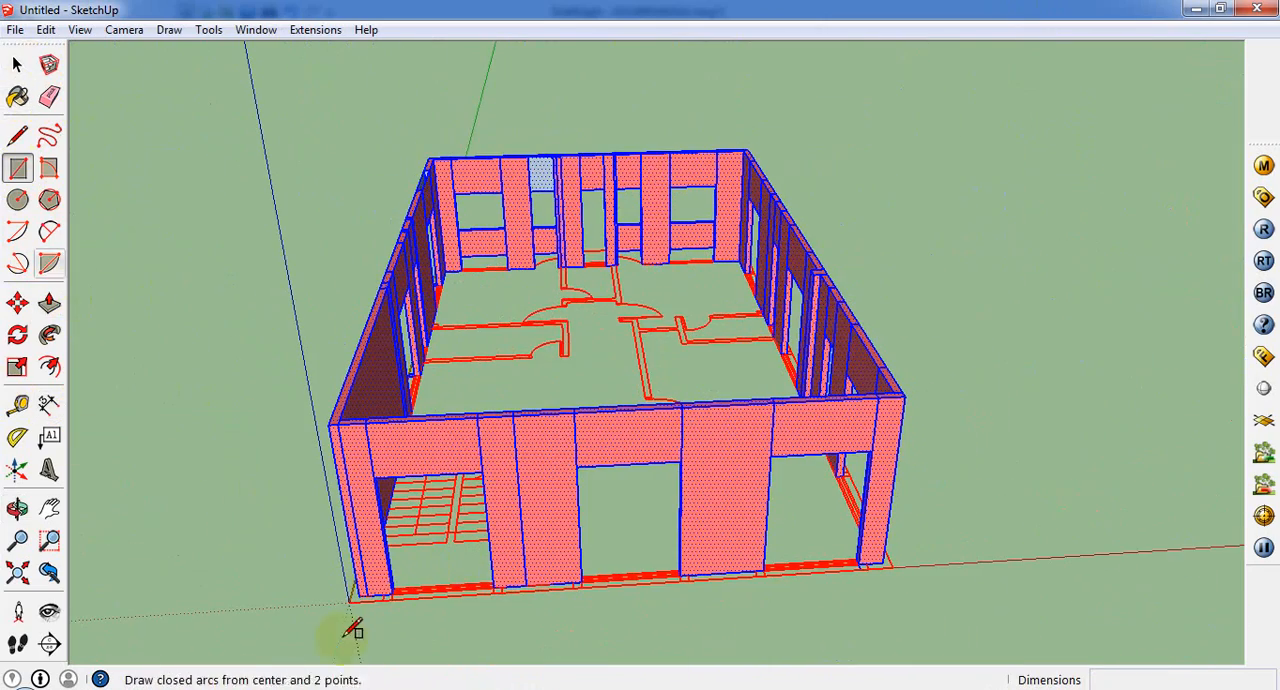
pyautogui.scroll(4, 423, 570)
pyautogui.moveTo(397, 598); pyautogui.dragTo(390, 613, button='middle')
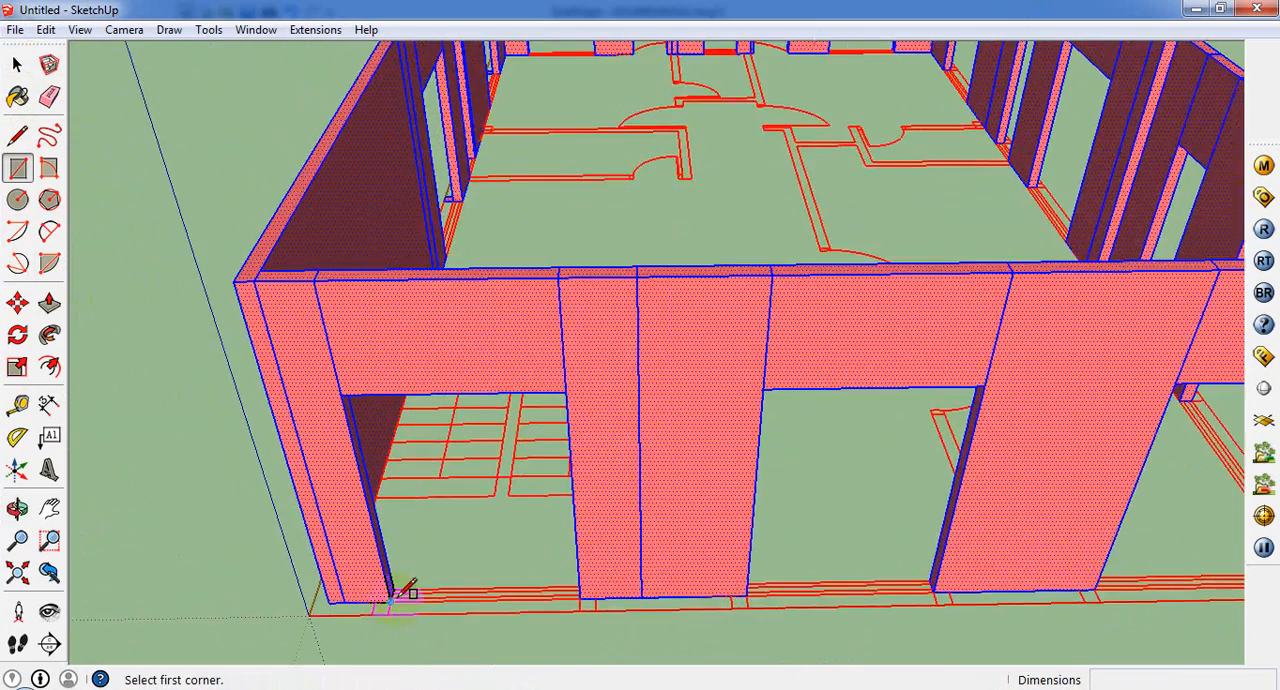
pyautogui.scroll(2, 396, 592)
pyautogui.click(392, 587)
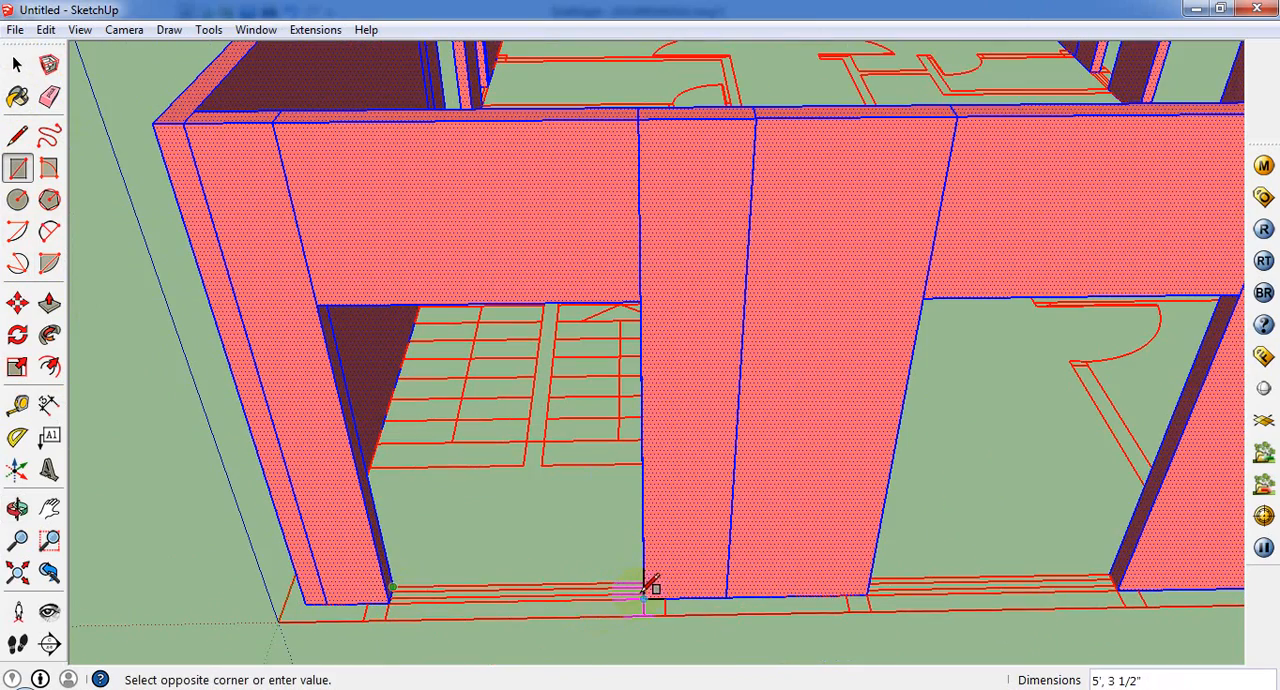
pyautogui.scroll(4, 651, 592)
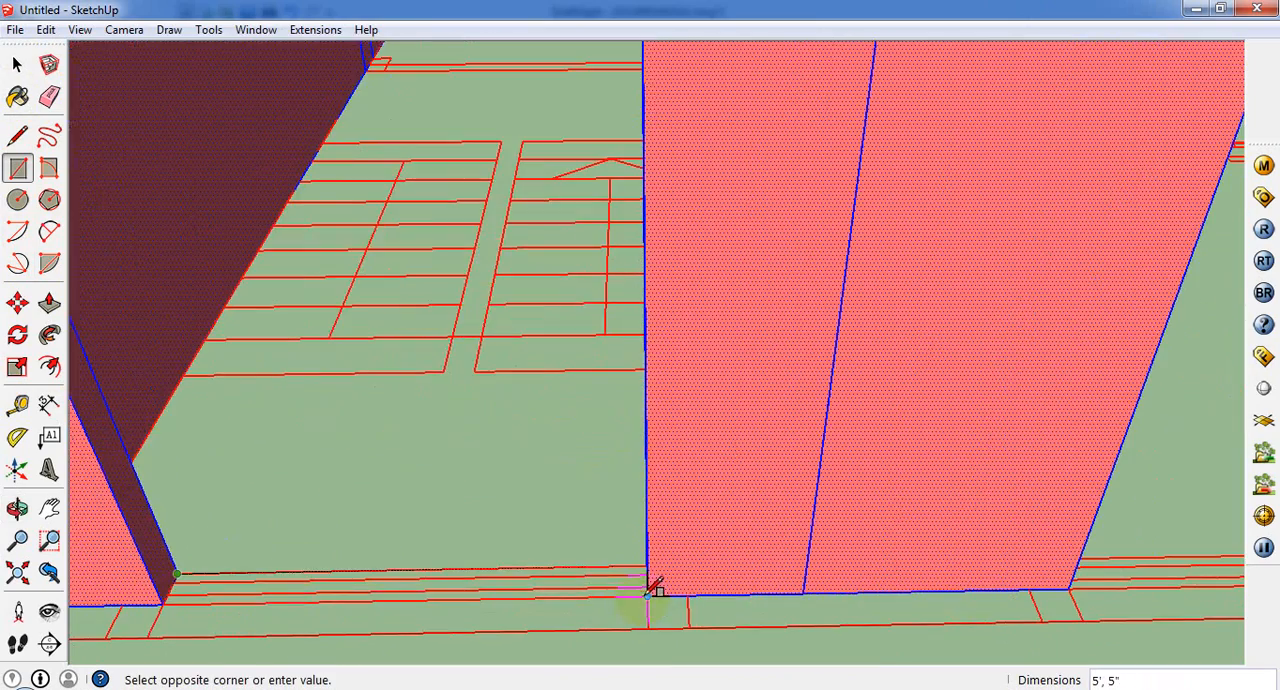
pyautogui.click(651, 590)
# Step: Erase the two upright faces filling the end wall's opening by the stairs
pyautogui.scroll(-5, 643, 585)
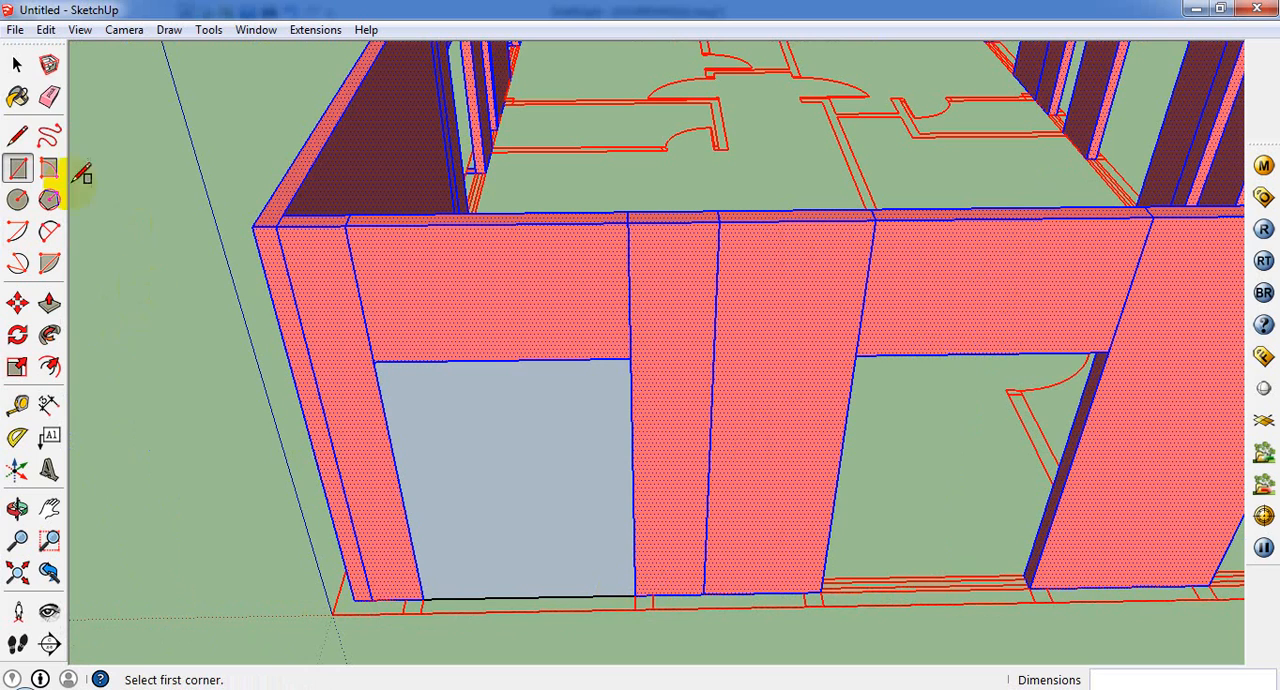
pyautogui.click(17, 63)
pyautogui.rightClick(456, 490)
pyautogui.click(514, 197)
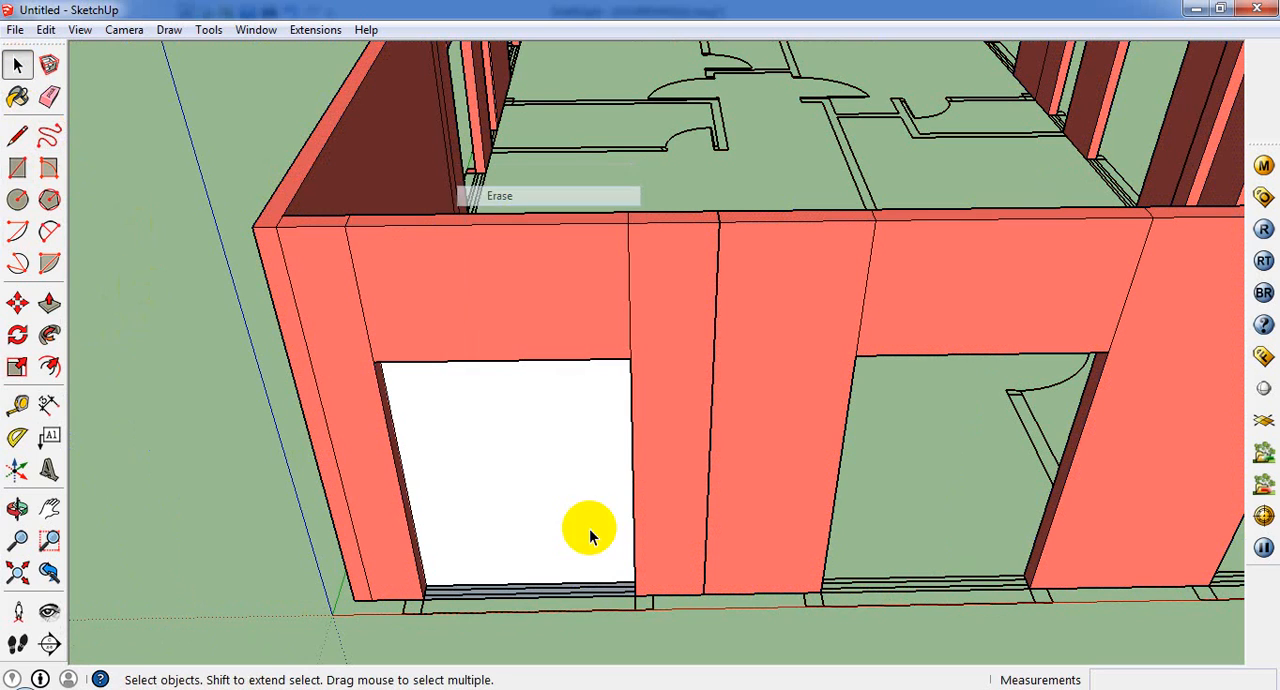
pyautogui.rightClick(554, 509)
pyautogui.click(612, 226)
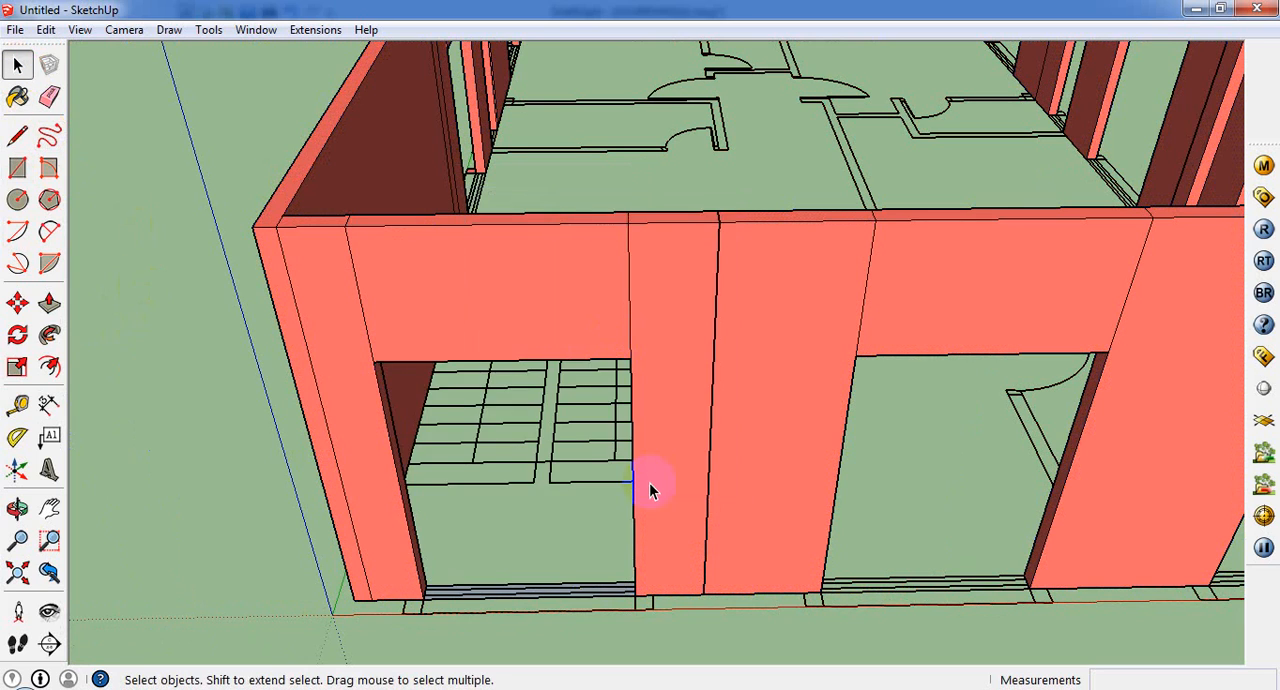
# Step: Pull the base strip in the stair-side opening of the end wall up 2' 6" to form a sill wall
pyautogui.moveTo(649, 486); pyautogui.dragTo(543, 586, button='middle')
pyautogui.scroll(3, 277, 380)
pyautogui.scroll(-5, 655, 516)
pyautogui.scroll(-2, 655, 516)
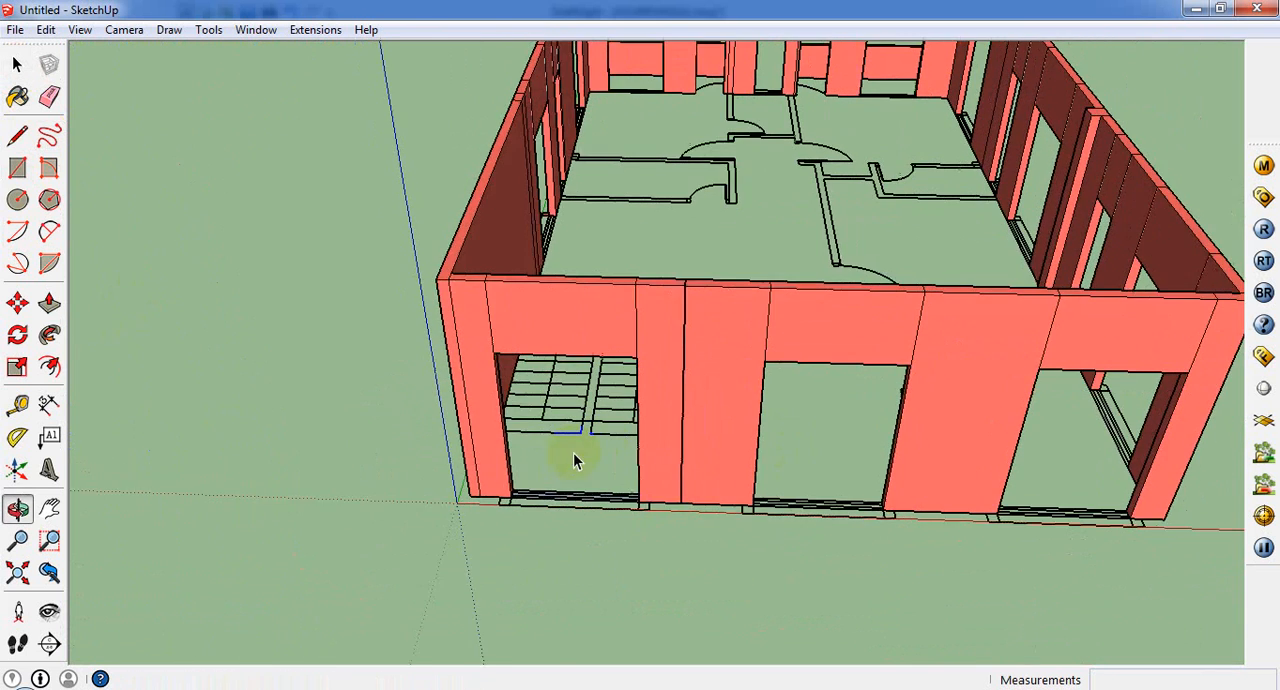
pyautogui.scroll(3, 573, 452)
pyautogui.click(49, 303)
pyautogui.moveTo(765, 548); pyautogui.dragTo(772, 484)
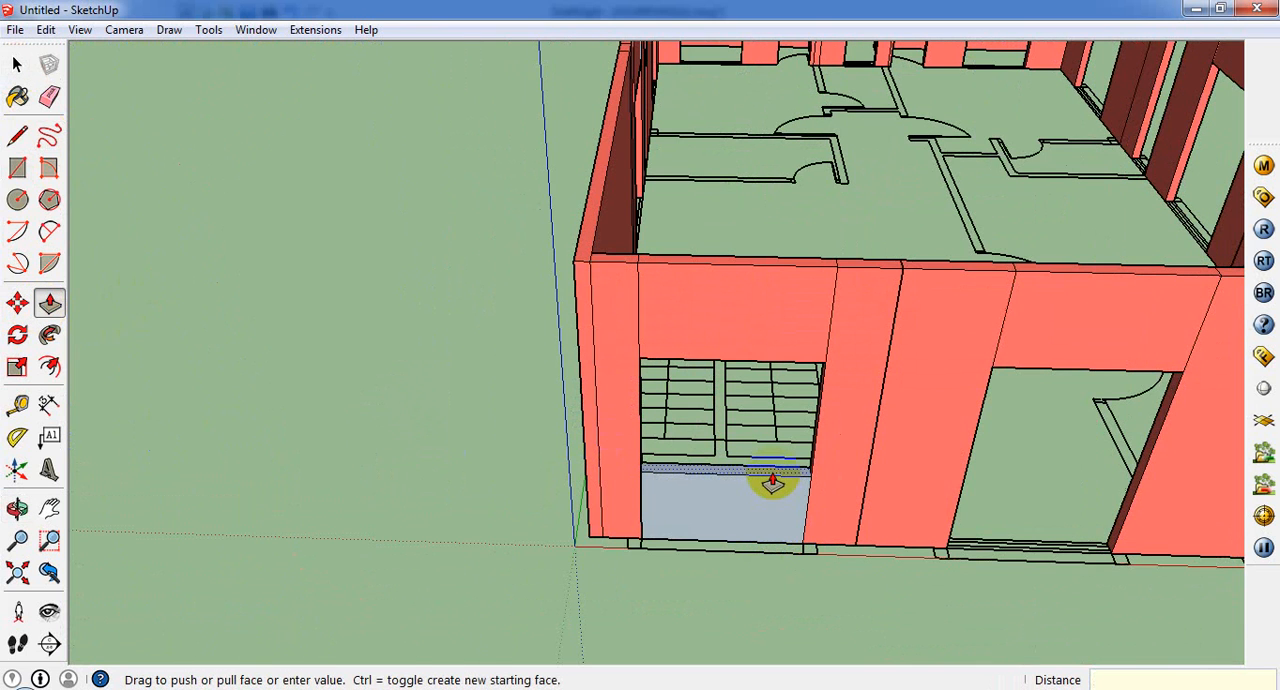
pyautogui.press('Return')
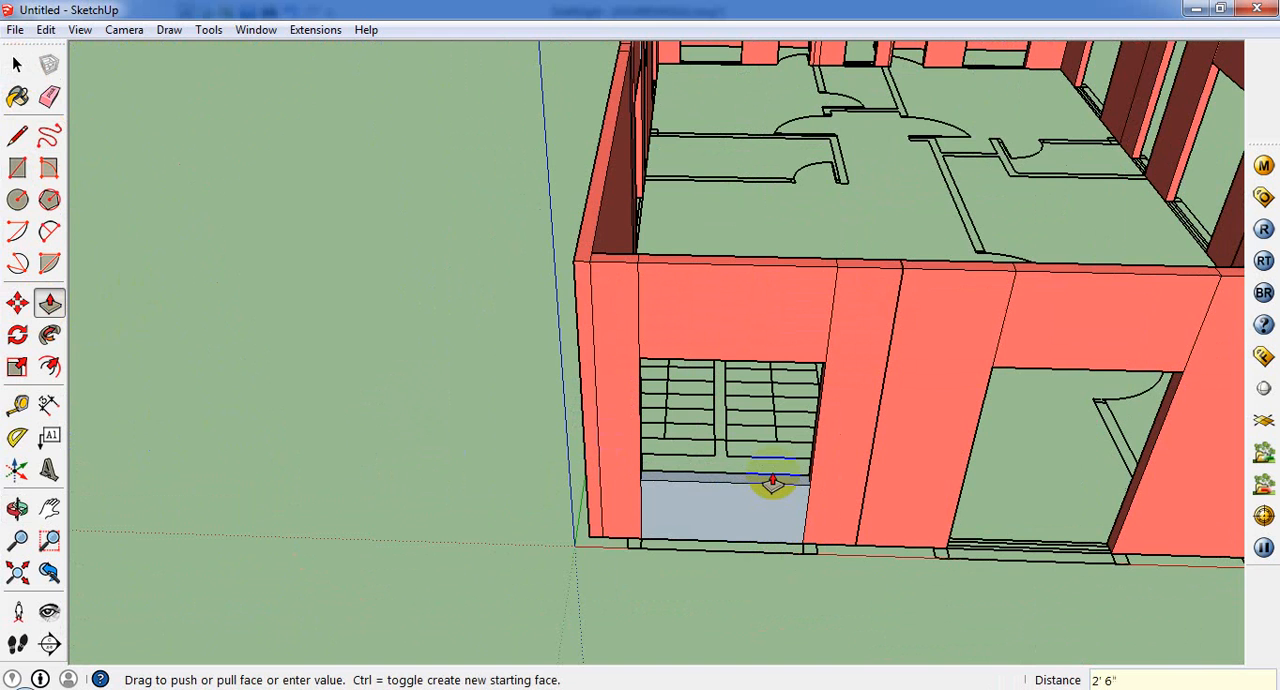
# Step: Try to draw a rectangle about 5' by 3 9/16" at the base of the end wall's middle opening
pyautogui.moveTo(757, 507); pyautogui.dragTo(574, 514, button='middle')
pyautogui.scroll(-2, 572, 512)
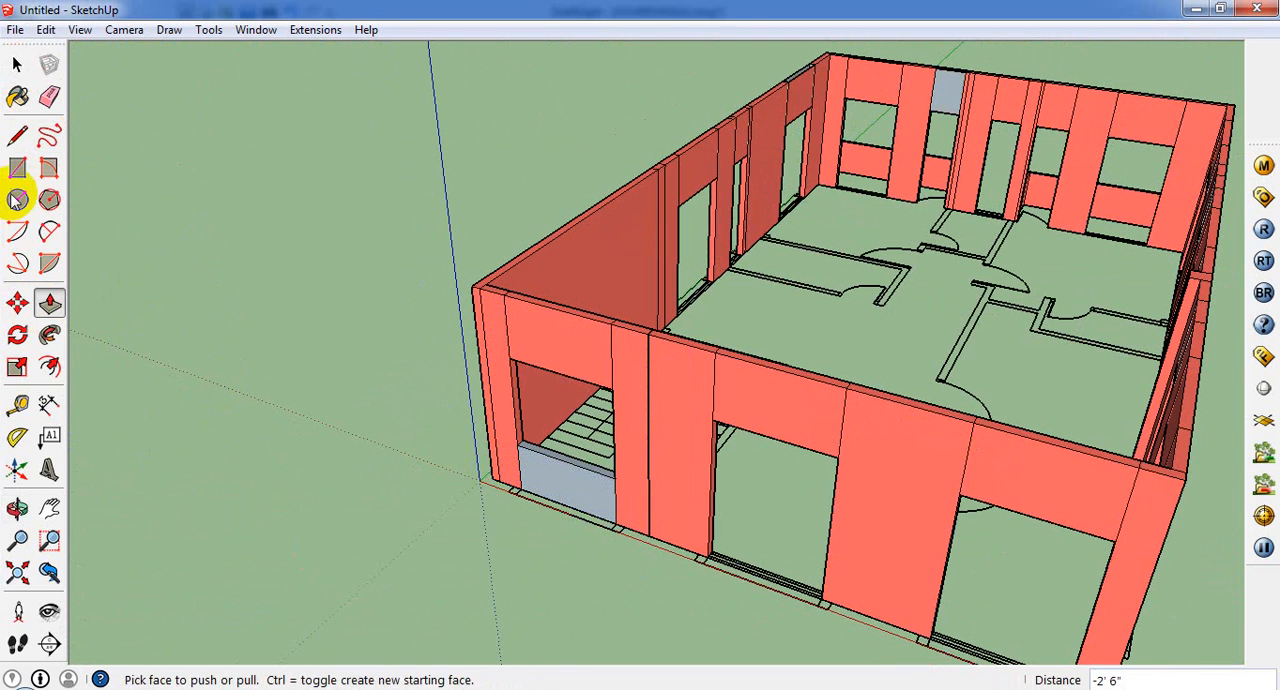
pyautogui.click(17, 167)
pyautogui.scroll(3, 712, 615)
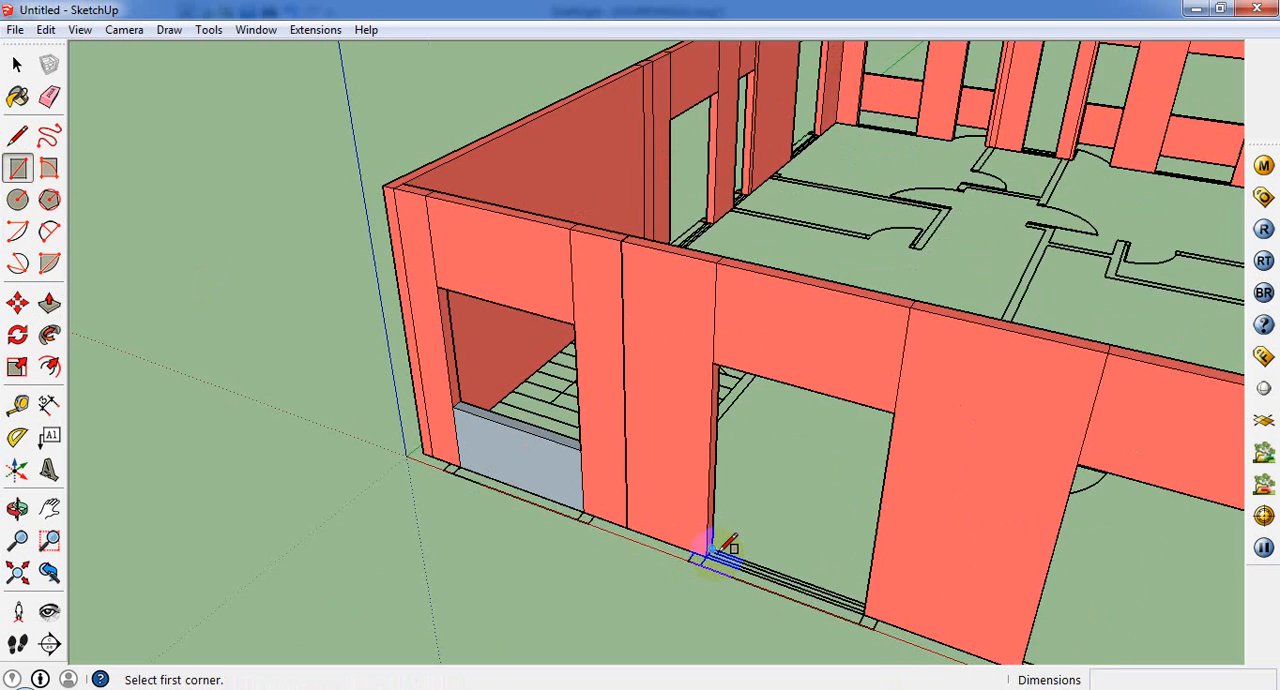
pyautogui.click(714, 549)
pyautogui.scroll(2, 894, 627)
pyautogui.moveTo(903, 630); pyautogui.dragTo(970, 684, button='middle')
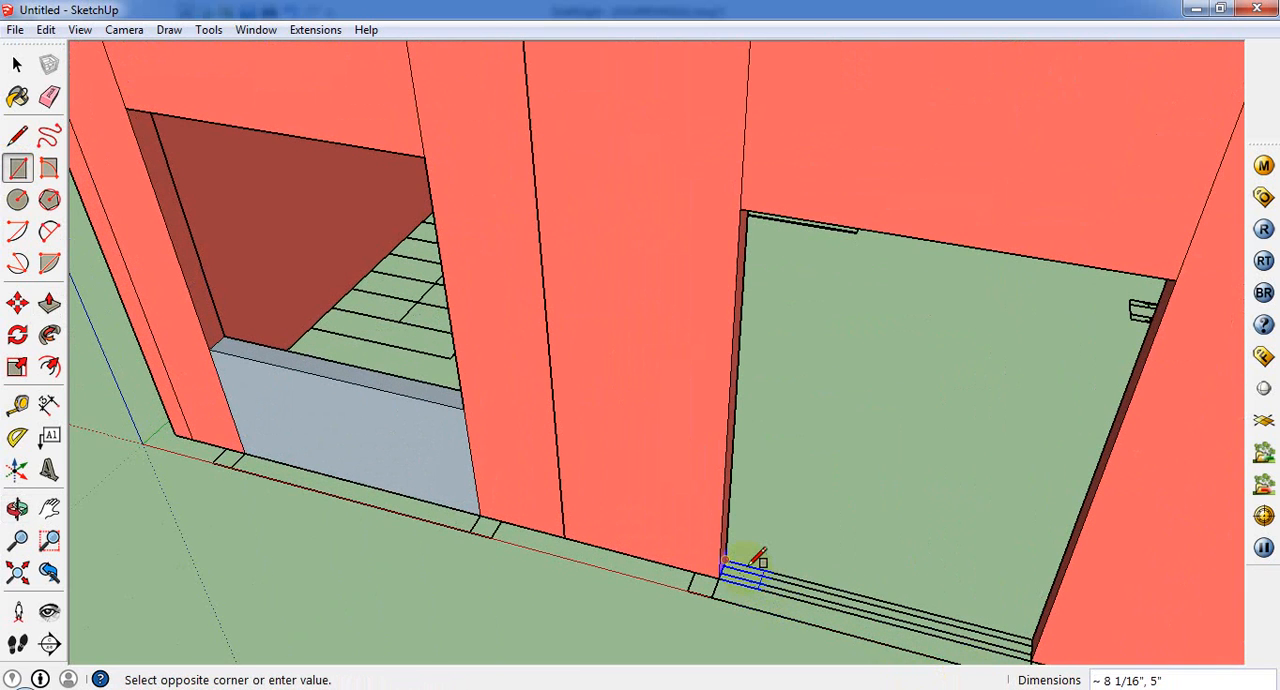
pyautogui.click(1035, 646)
pyautogui.scroll(2, 712, 590)
pyautogui.scroll(2, 745, 542)
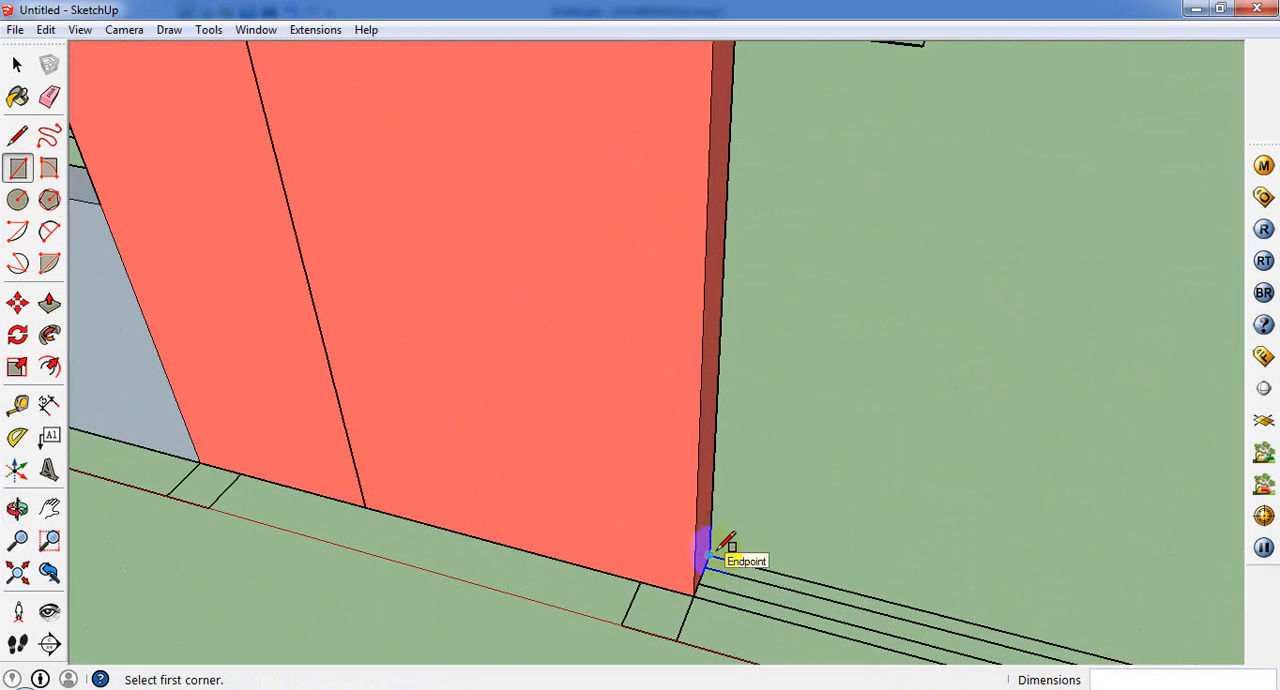
# Step: Draw a rectangle across the base of the end wall's middle opening, from one inner wall-end corner to the opposite outer corner
pyautogui.click(712, 553)
pyautogui.scroll(-4, 770, 549)
pyautogui.moveTo(1130, 608); pyautogui.dragTo(1236, 520, button='middle')
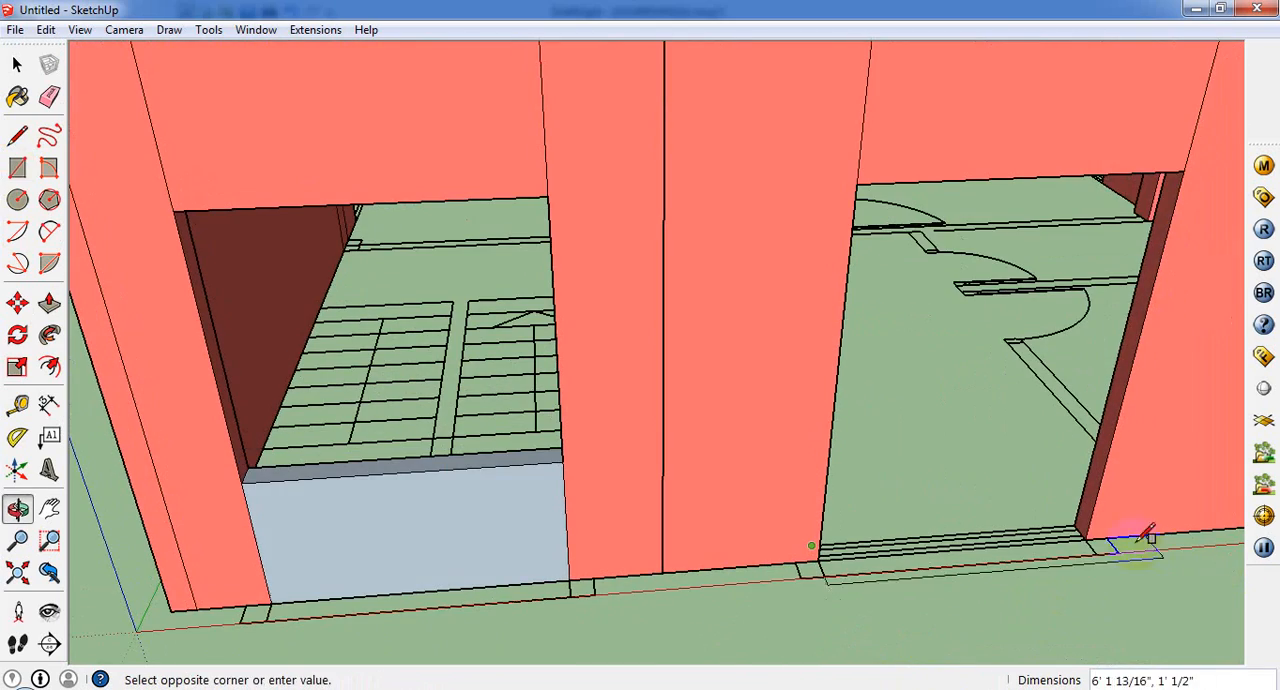
pyautogui.click(1085, 539)
# Step: Draw a rectangle about 5' 5 1/2" x 5" across the base of the end wall's opening farthest from the stairs
pyautogui.moveTo(635, 490); pyautogui.dragTo(124, 463, button='middle')
pyautogui.scroll(-6, 331, 411)
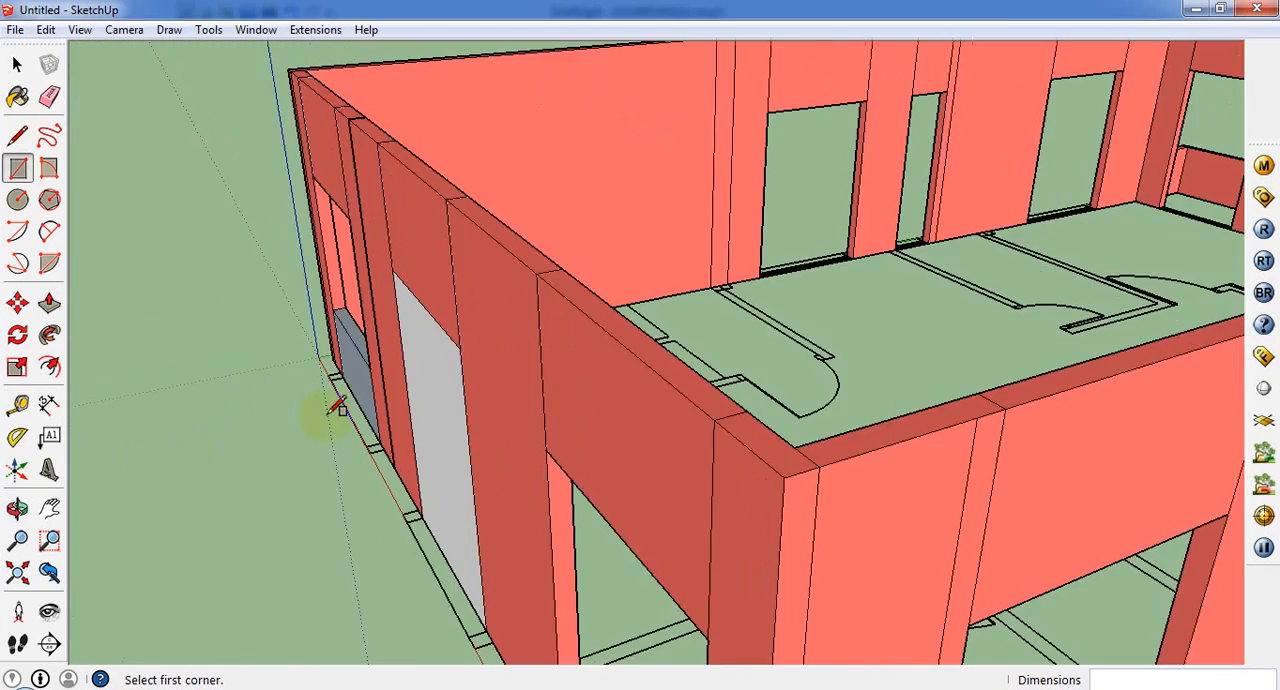
pyautogui.moveTo(570, 500); pyautogui.dragTo(837, 603, button='middle')
pyautogui.scroll(5, 791, 592)
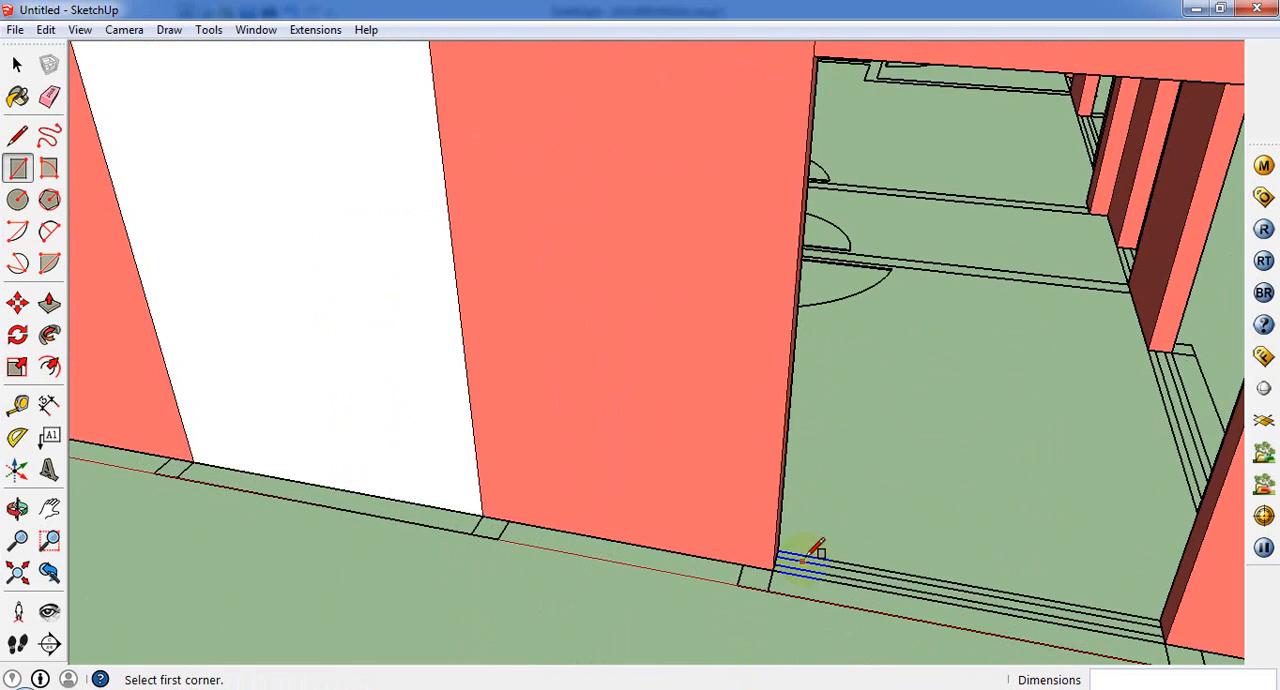
pyautogui.moveTo(789, 546); pyautogui.dragTo(714, 556, button='middle')
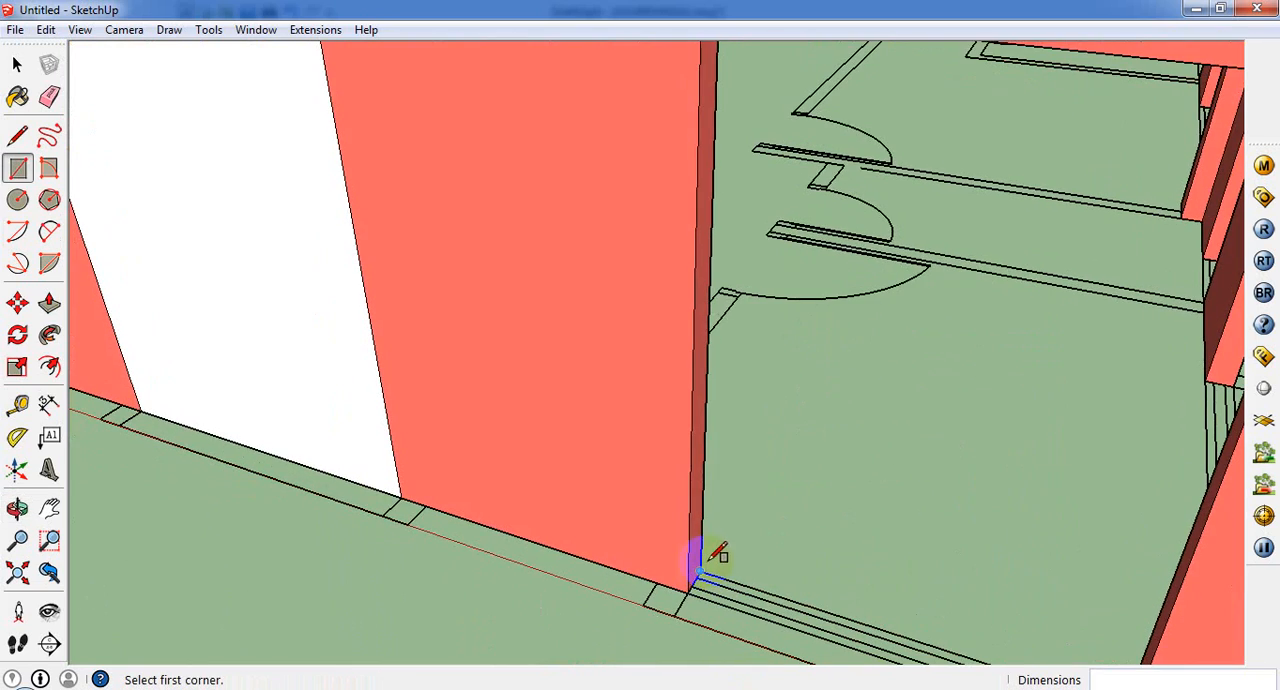
pyautogui.click(711, 562)
pyautogui.scroll(-6, 814, 571)
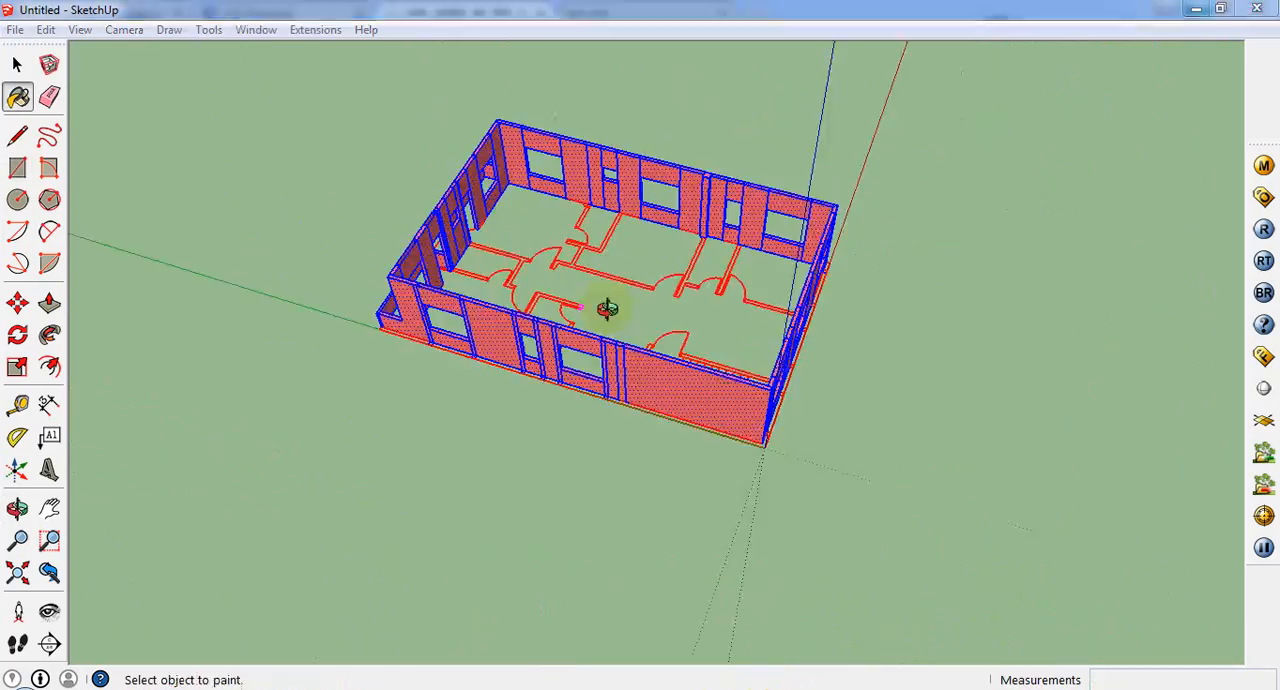
# Step: Measure the height of the smallest window opening in the long side wall with the Line tool
pyautogui.moveTo(606, 306); pyautogui.dragTo(631, 289, button='middle')
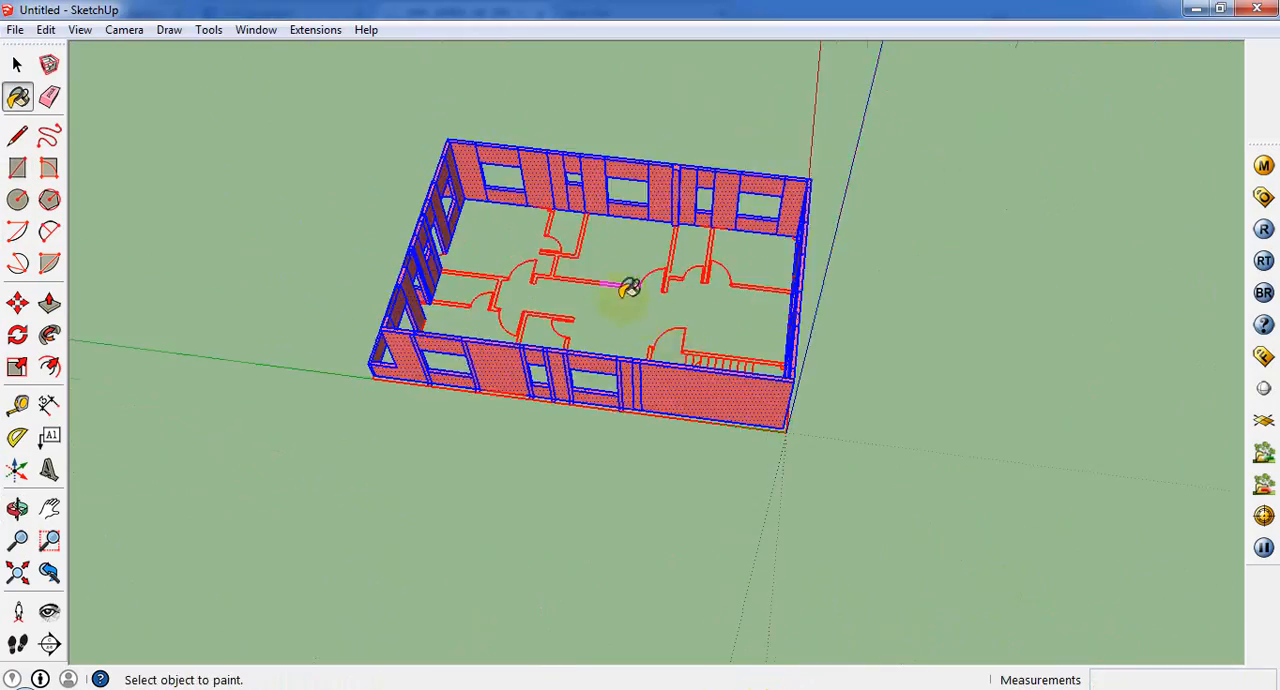
pyautogui.scroll(4, 434, 289)
pyautogui.moveTo(434, 289); pyautogui.dragTo(573, 85, button='middle')
pyautogui.scroll(5, 503, 123)
pyautogui.moveTo(510, 128)
pyautogui.mouseDown(button='middle')
pyautogui.moveTo(823, 234)
pyautogui.moveTo(834, 277)
pyautogui.mouseUp(button='middle')
pyautogui.scroll(2, 645, 258)
pyautogui.scroll(3, 689, 278)
pyautogui.moveTo(689, 278); pyautogui.dragTo(503, 309, button='middle')
pyautogui.click(17, 135)
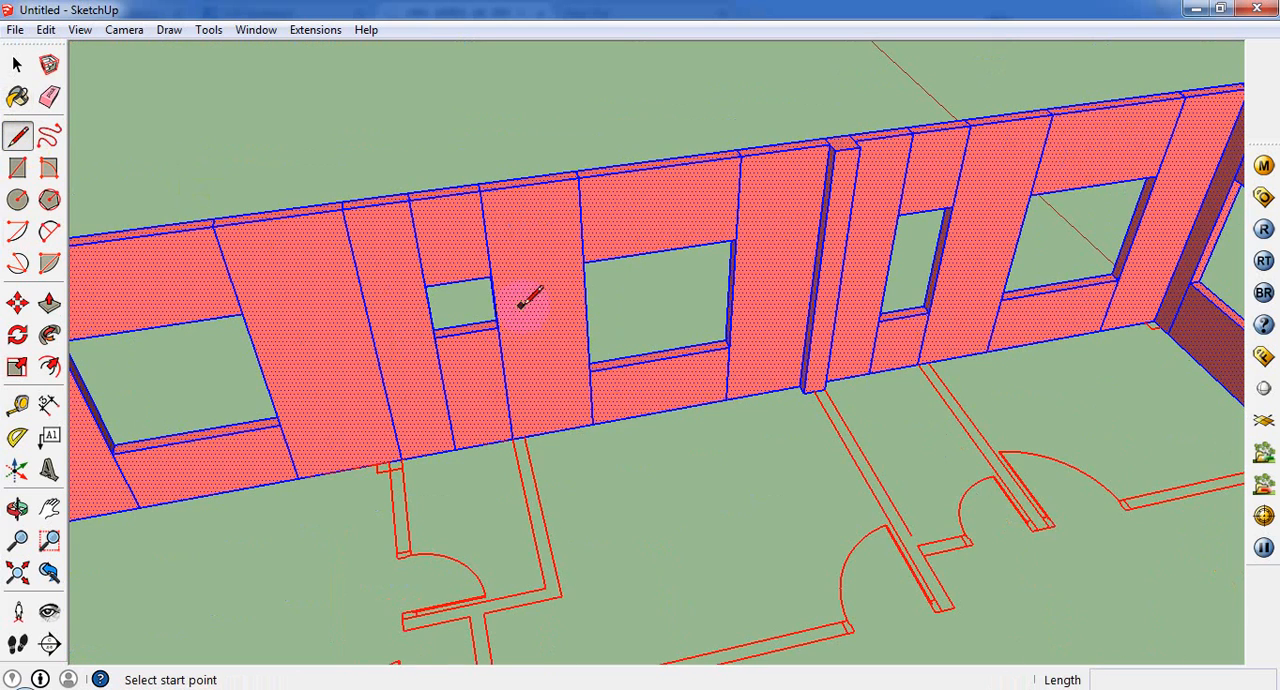
pyautogui.click(426, 287)
pyautogui.scroll(4, 437, 338)
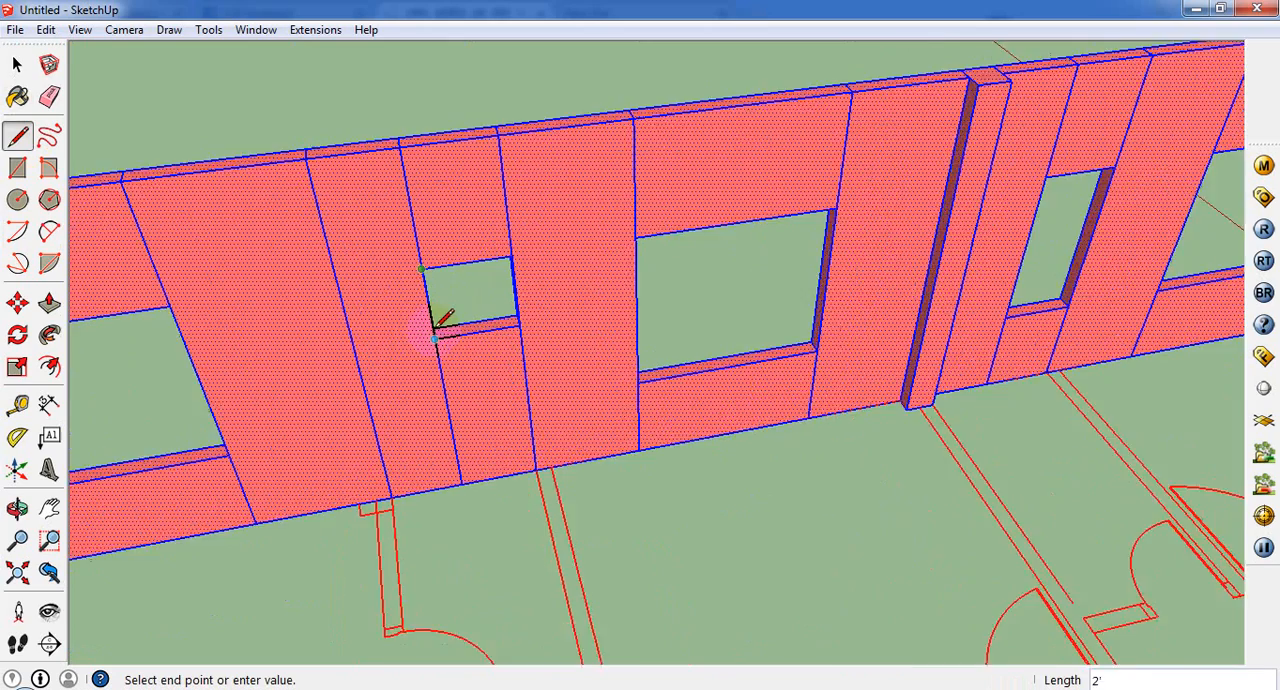
pyautogui.click(437, 340)
pyautogui.scroll(-3, 440, 342)
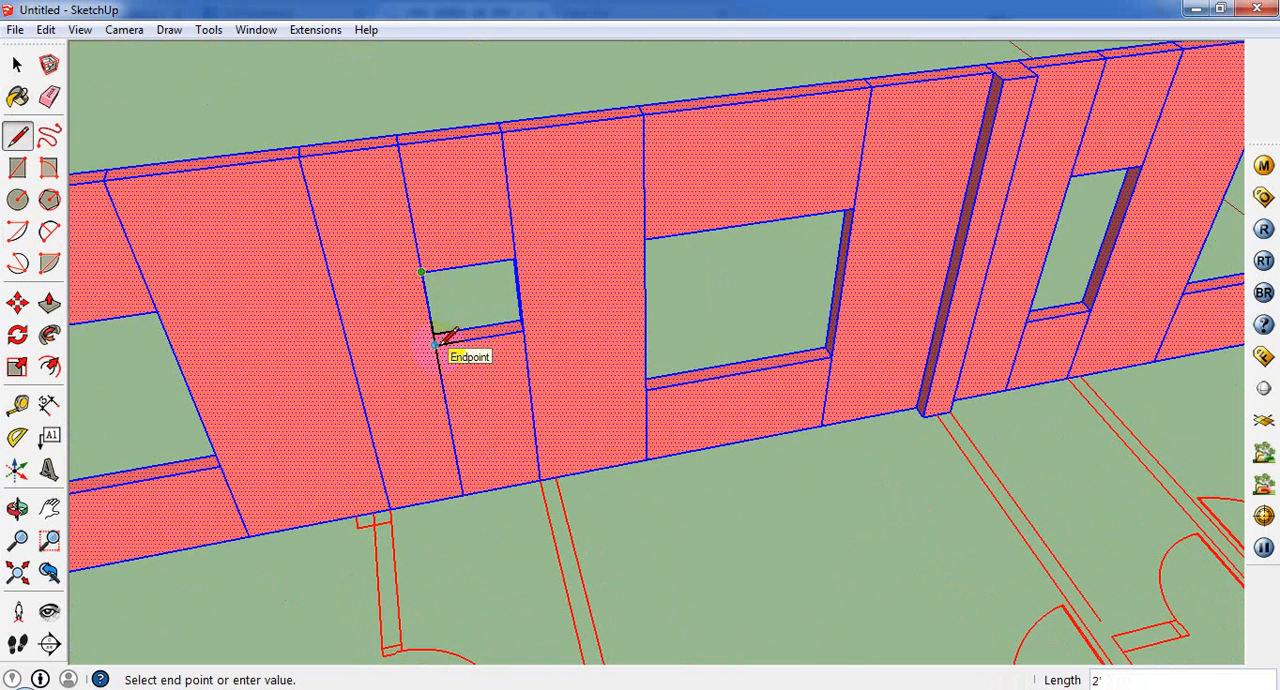
# Step: Examine the window sills, openings and balconies around the building from several angles
pyautogui.click(49, 302)
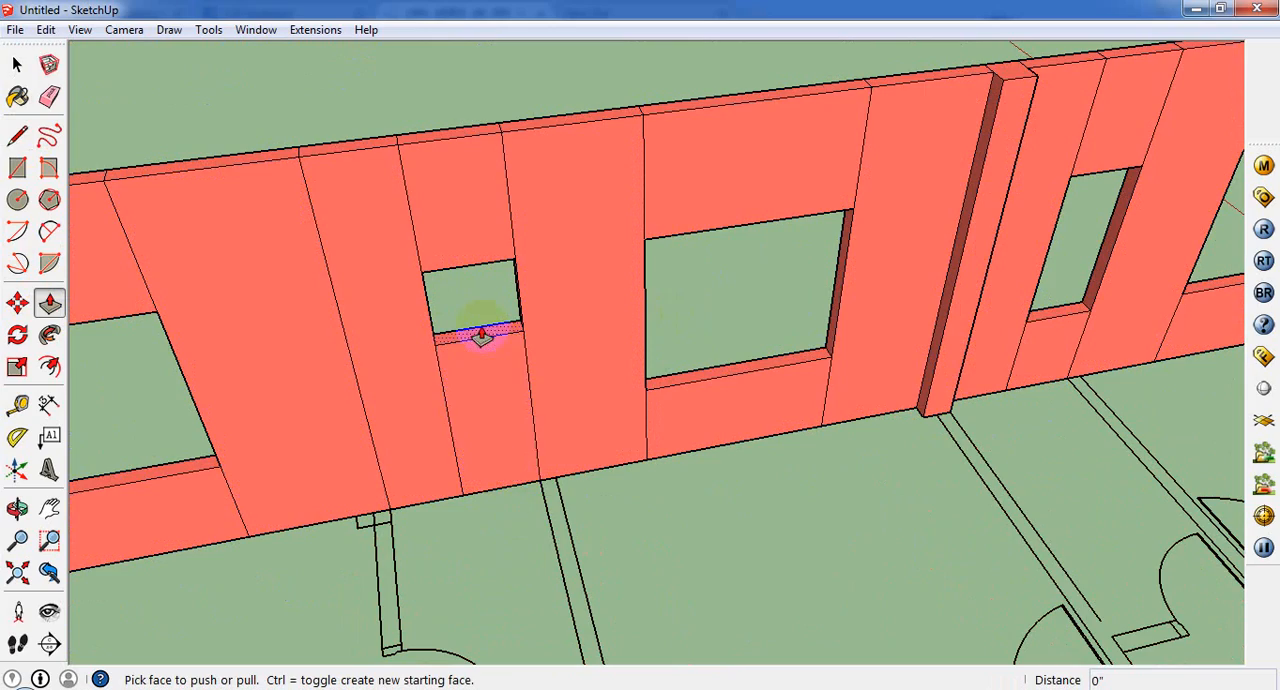
pyautogui.scroll(-10, 530, 345)
pyautogui.scroll(5, 520, 330)
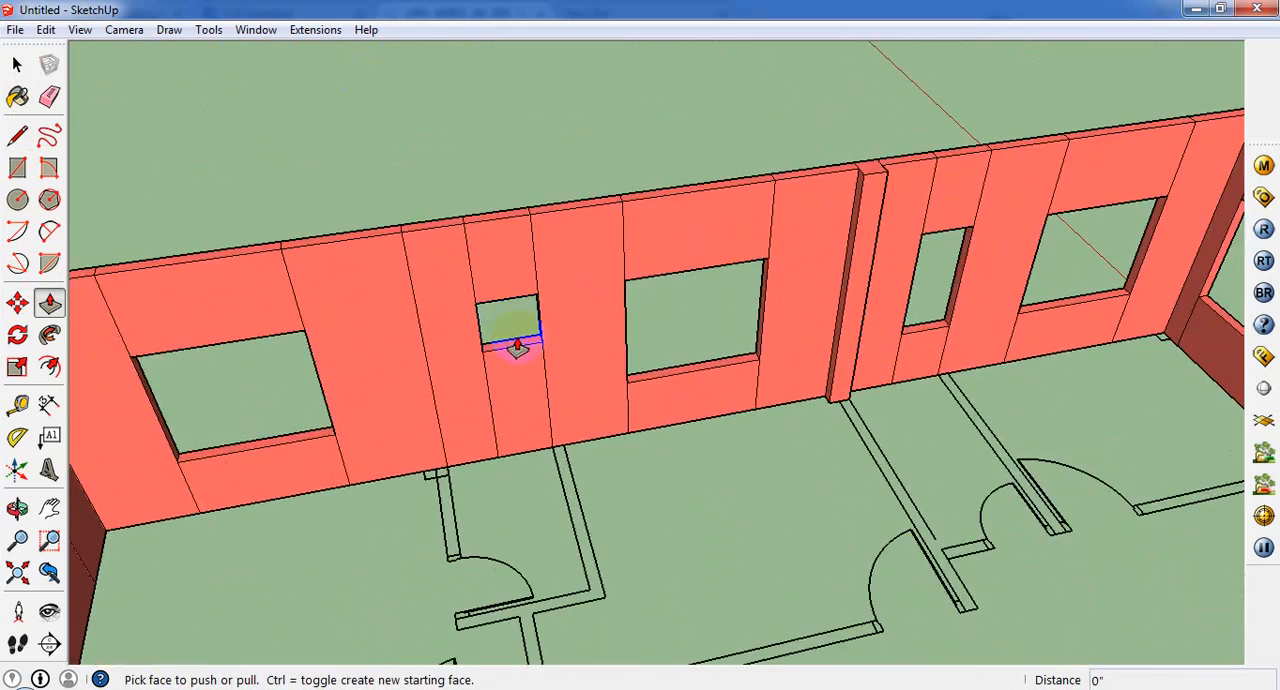
pyautogui.scroll(-4, 514, 337)
pyautogui.scroll(-5, 513, 315)
pyautogui.moveTo(543, 320); pyautogui.dragTo(136, 487, button='middle')
pyautogui.scroll(5, 288, 350)
pyautogui.moveTo(266, 314); pyautogui.dragTo(277, 405, button='middle')
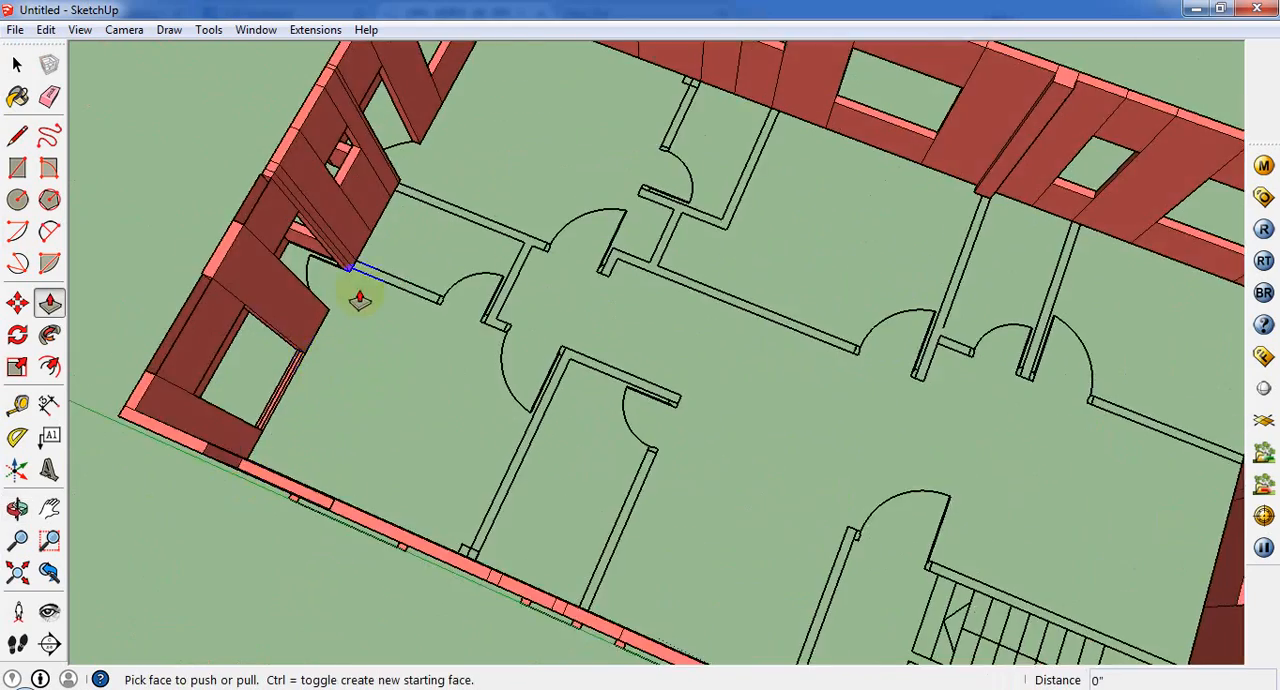
pyautogui.scroll(-5, 518, 295)
pyautogui.moveTo(415, 223); pyautogui.dragTo(1080, 4, button='middle')
pyautogui.scroll(-4, 823, 224)
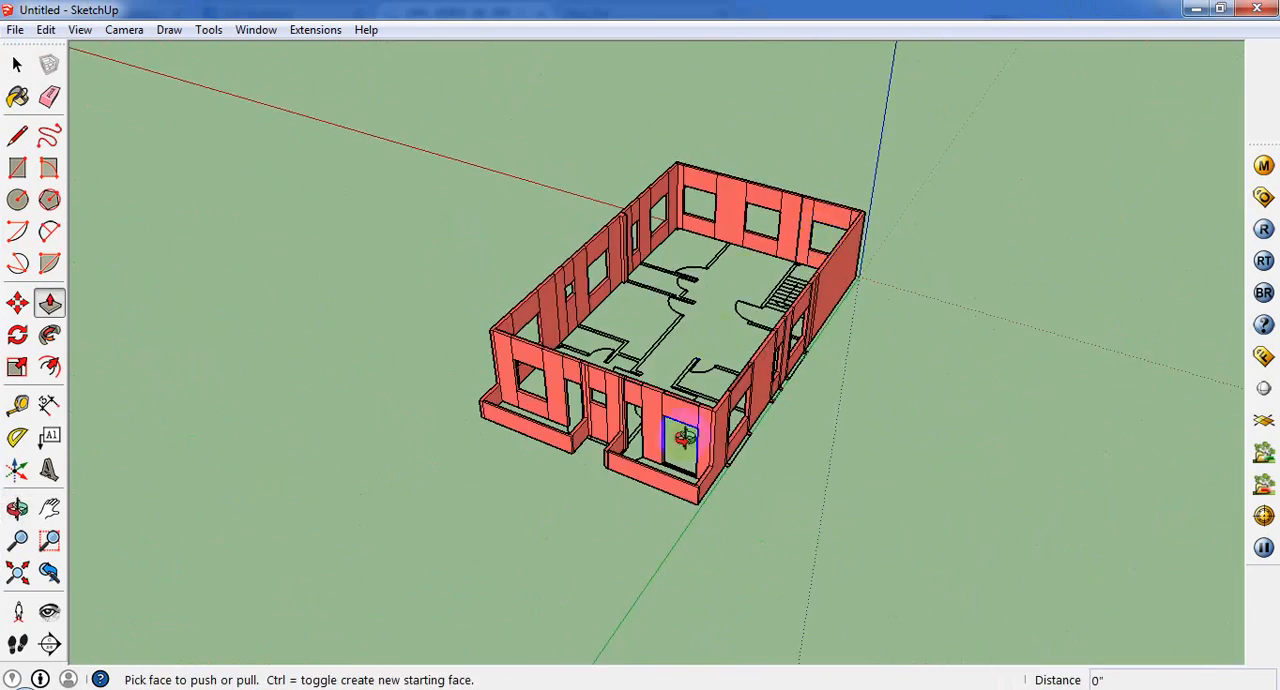
pyautogui.scroll(2, 682, 436)
pyautogui.moveTo(682, 436); pyautogui.dragTo(668, 496, button='middle')
pyautogui.scroll(3, 562, 312)
pyautogui.scroll(-3, 577, 308)
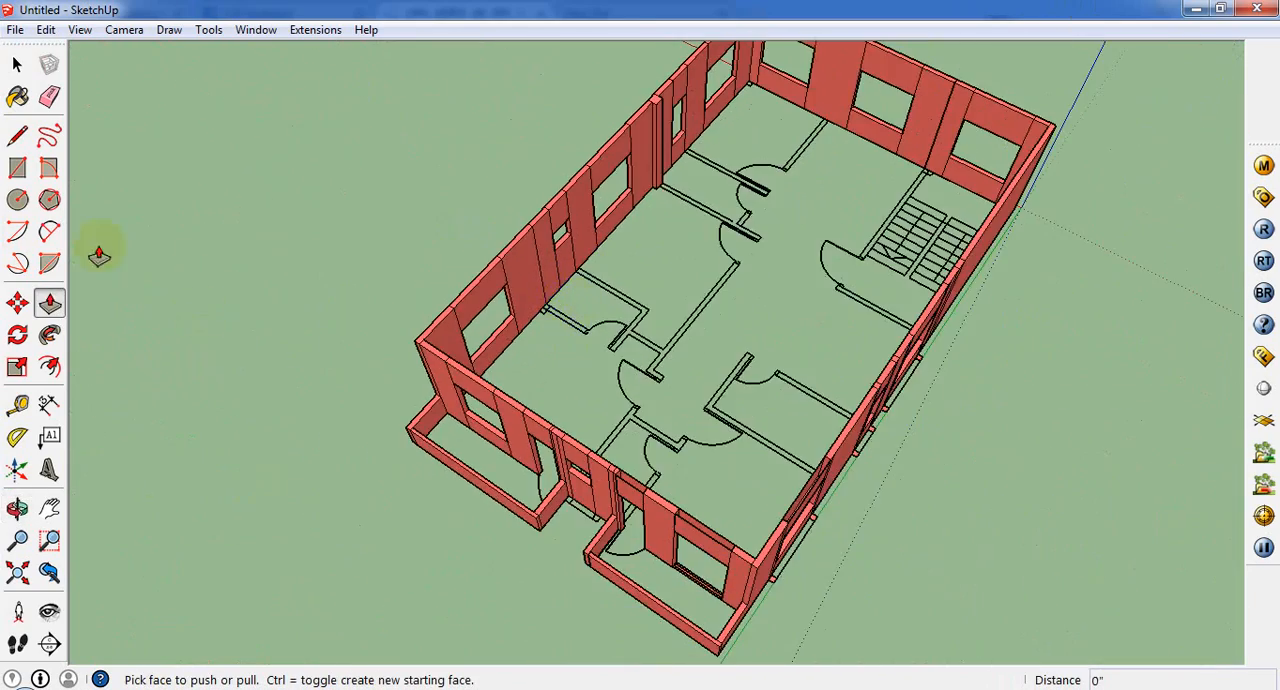
# Step: Push the sill of the long side wall's other narrow window opening up level with the smallest window's sill
pyautogui.click(17, 167)
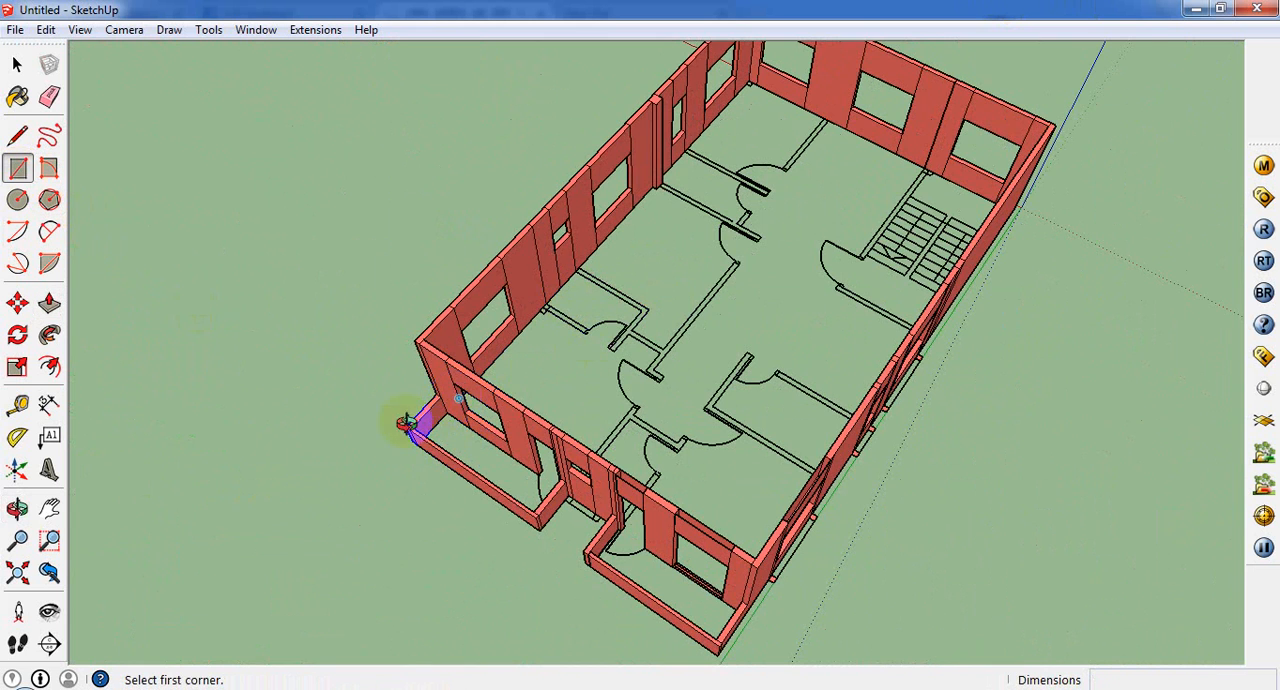
pyautogui.moveTo(407, 423); pyautogui.dragTo(686, 189, button='middle')
pyautogui.scroll(3, 480, 270)
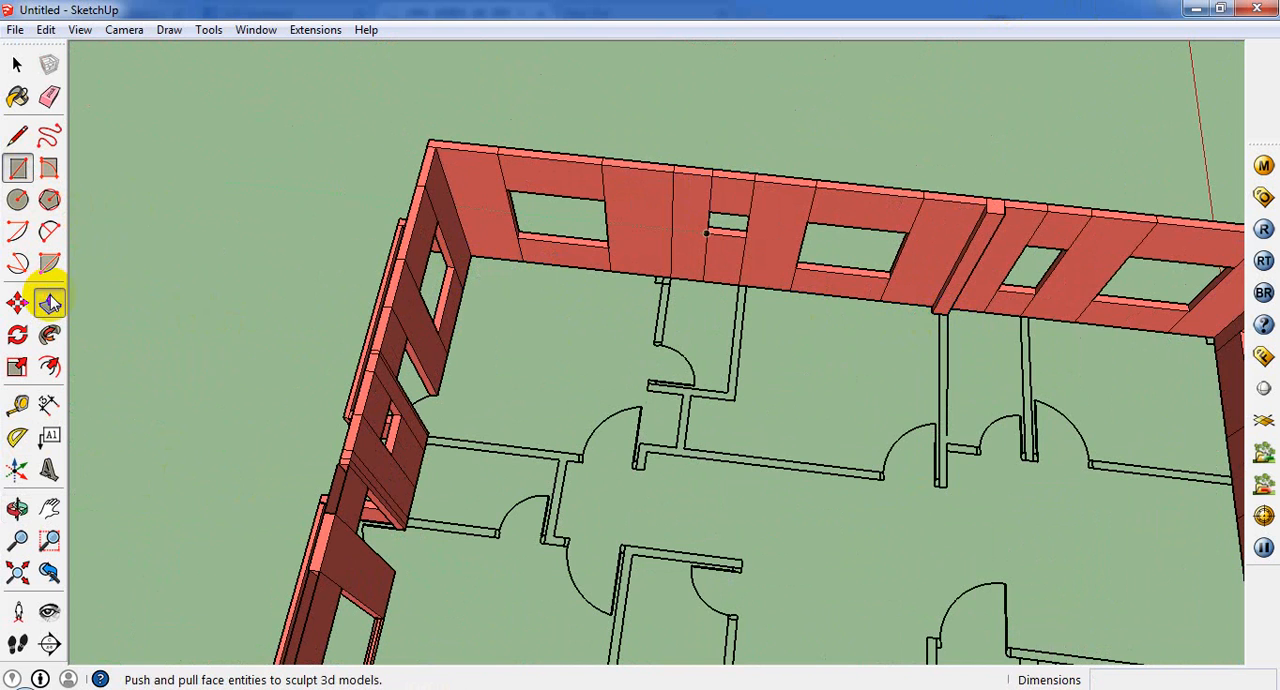
pyautogui.click(49, 301)
pyautogui.click(1017, 293)
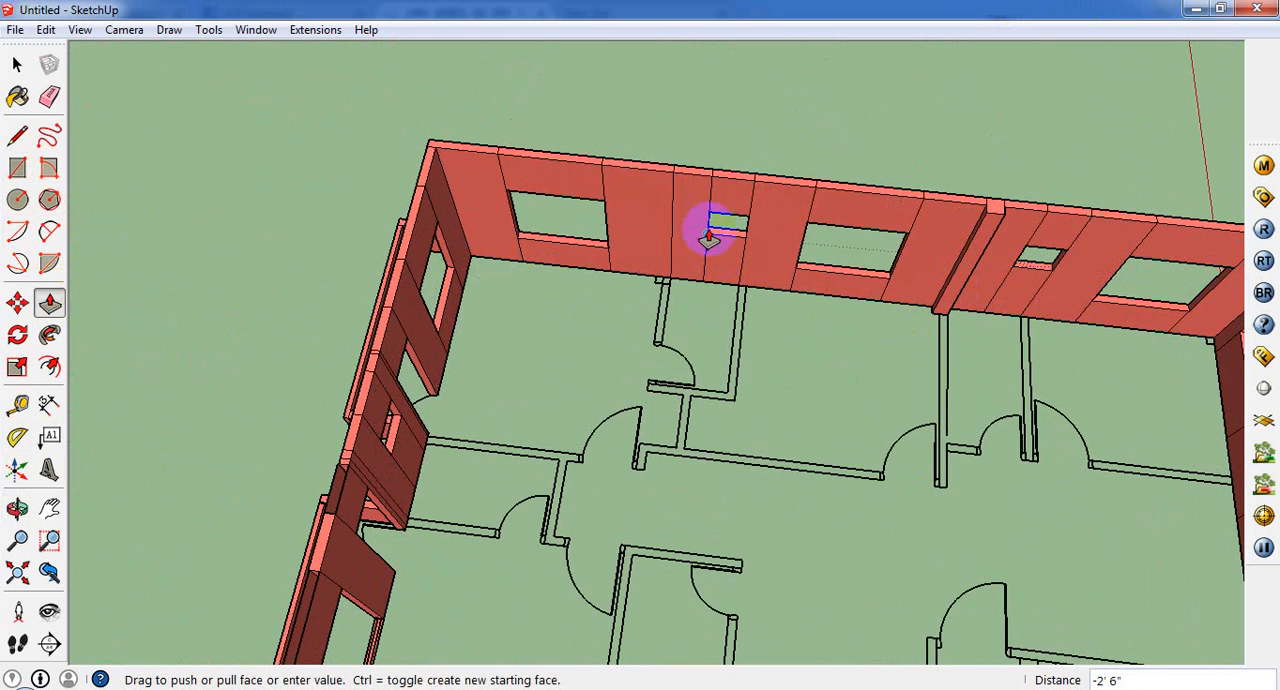
pyautogui.click(712, 231)
pyautogui.scroll(-3, 657, 301)
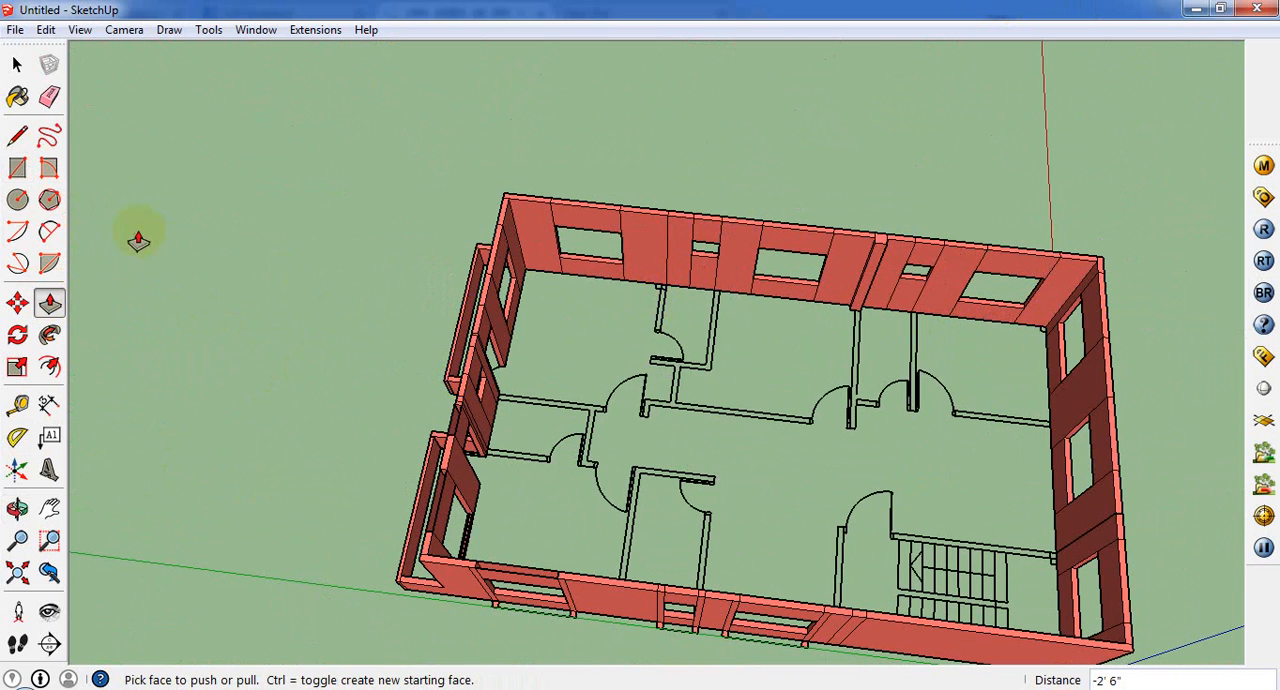
# Step: Draw a 41' 3" x 25' 10" floor rectangle between opposite inner corners at the base of the outer walls
pyautogui.click(17, 168)
pyautogui.scroll(3, 514, 262)
pyautogui.click(520, 270)
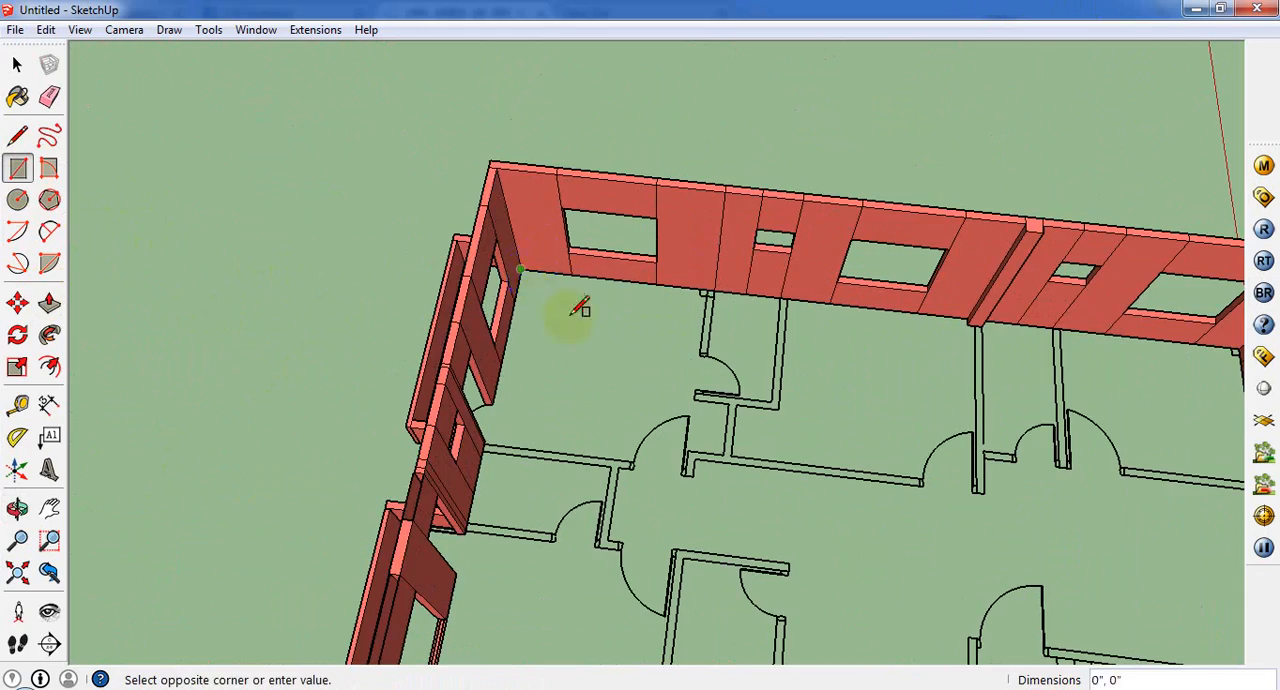
pyautogui.scroll(-5, 580, 308)
pyautogui.moveTo(766, 463); pyautogui.dragTo(850, 135, button='middle')
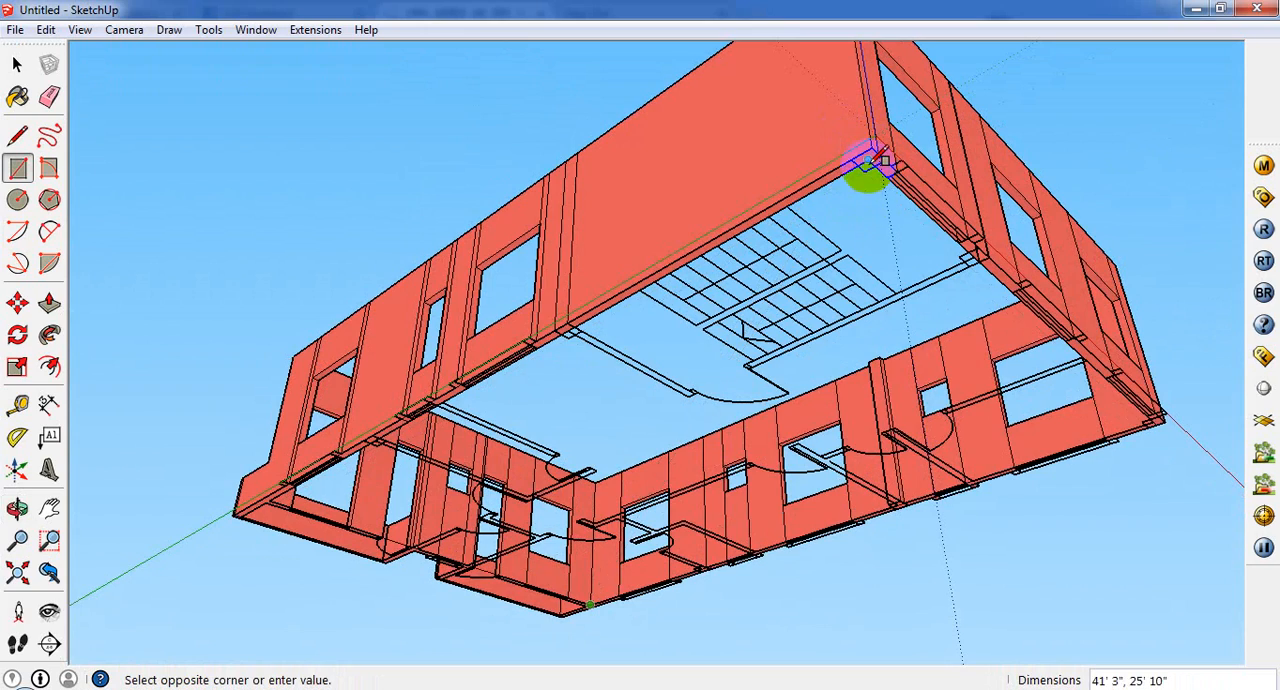
pyautogui.click(873, 160)
pyautogui.moveTo(863, 177); pyautogui.dragTo(823, 523, button='middle')
pyautogui.scroll(-3, 485, 238)
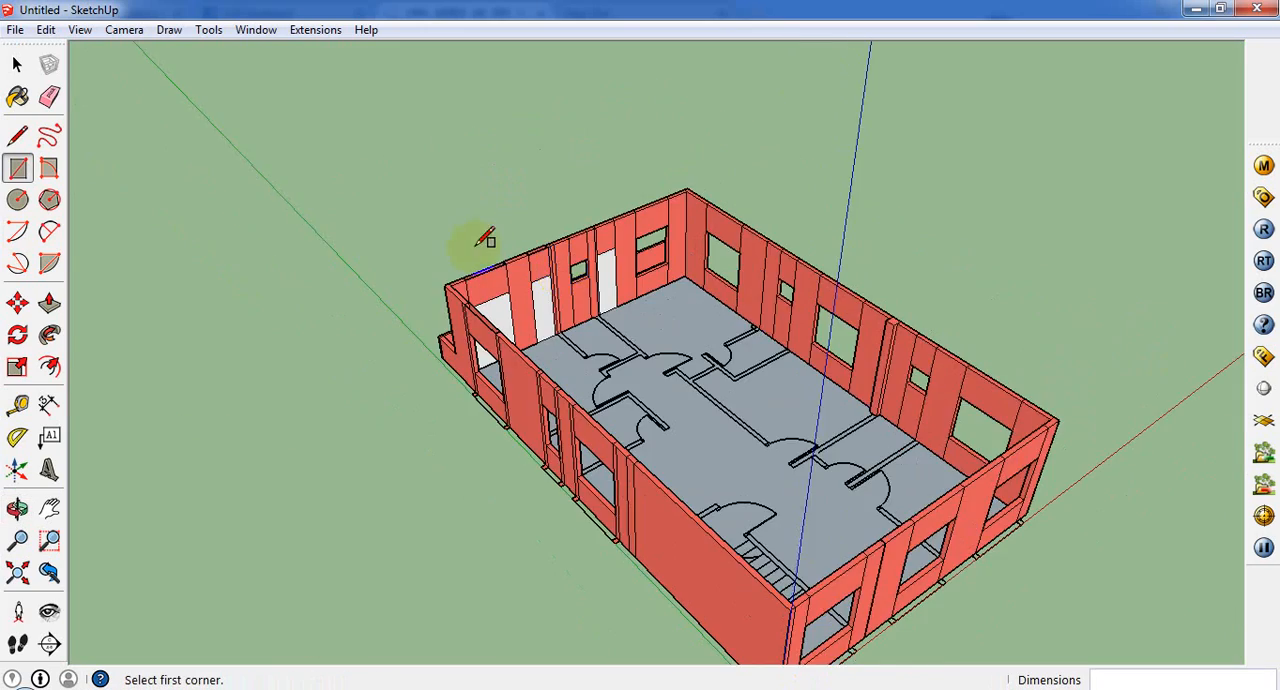
# Step: Draw a 41' 3" x 25' 10" rectangle between opposite inner corners at the top of the outer walls to close the building
pyautogui.moveTo(477, 247); pyautogui.dragTo(432, 360, button='middle')
pyautogui.scroll(2, 426, 364)
pyautogui.scroll(-3, 458, 308)
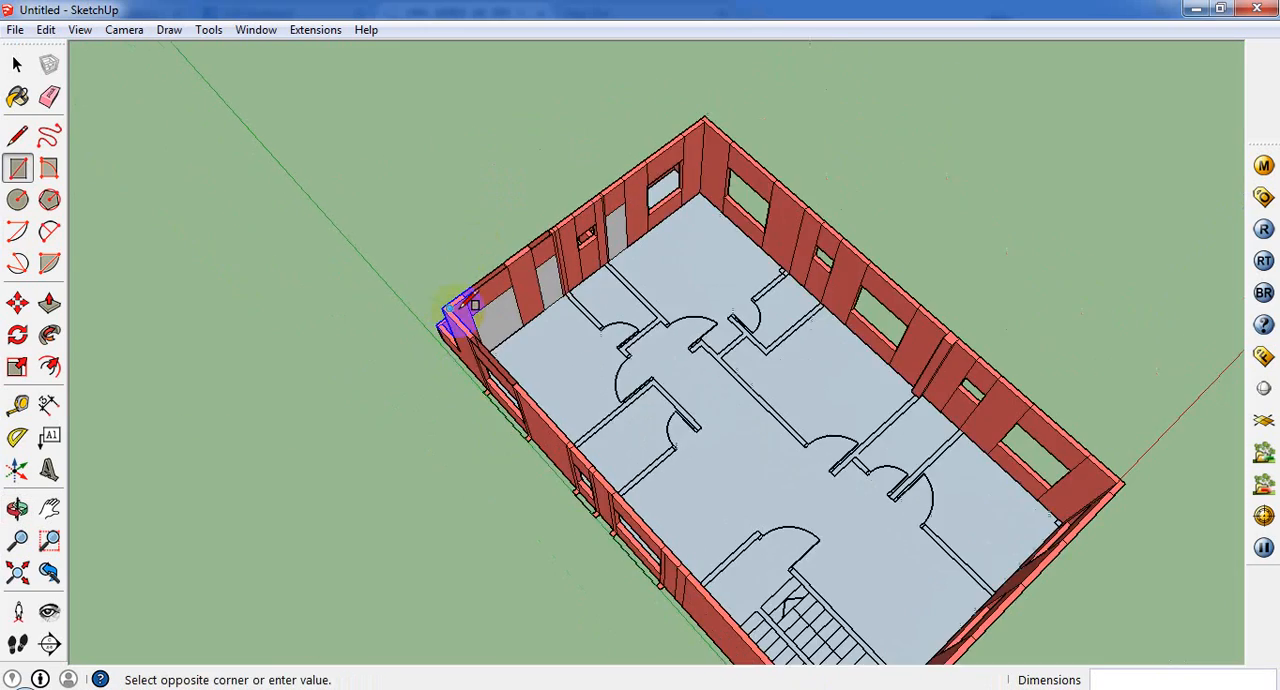
pyautogui.moveTo(449, 294); pyautogui.dragTo(914, 443, button='middle')
pyautogui.scroll(2, 914, 443)
pyautogui.click(946, 442)
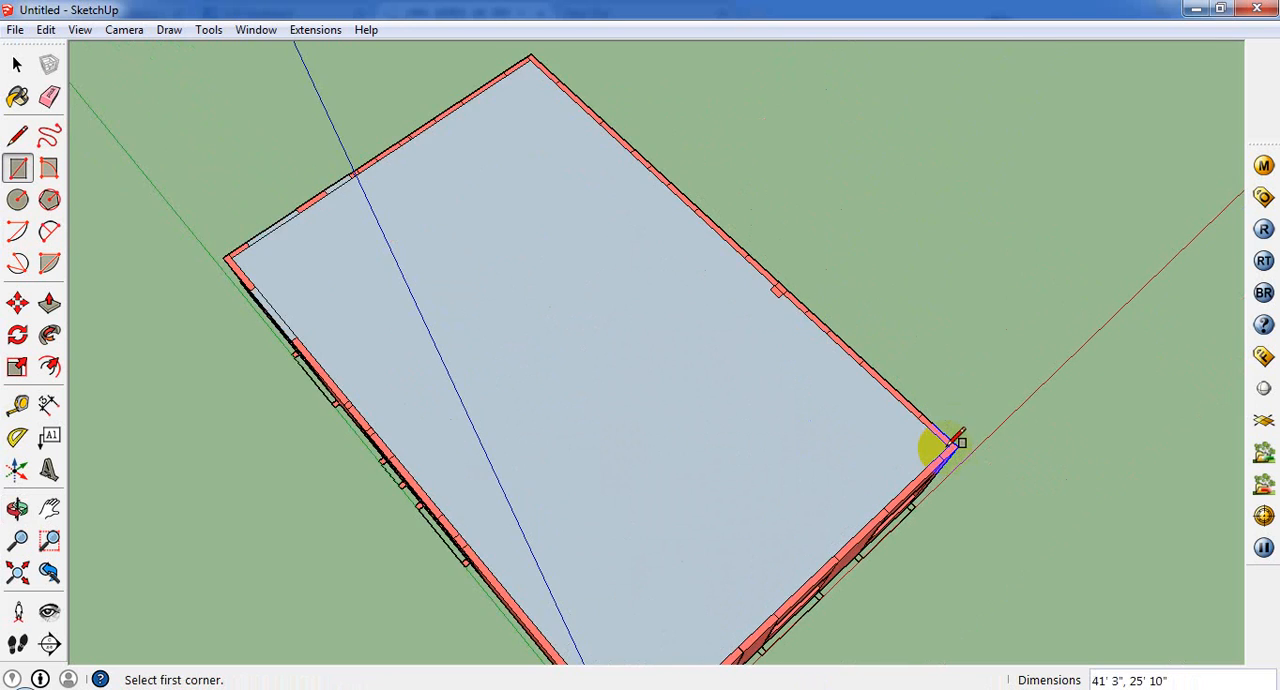
# Step: Check the new top face from outside the building and select it
pyautogui.moveTo(943, 443); pyautogui.dragTo(971, 214, button='middle')
pyautogui.scroll(-3, 660, 352)
pyautogui.moveTo(655, 356); pyautogui.dragTo(875, 460, button='middle')
pyautogui.scroll(5, 697, 263)
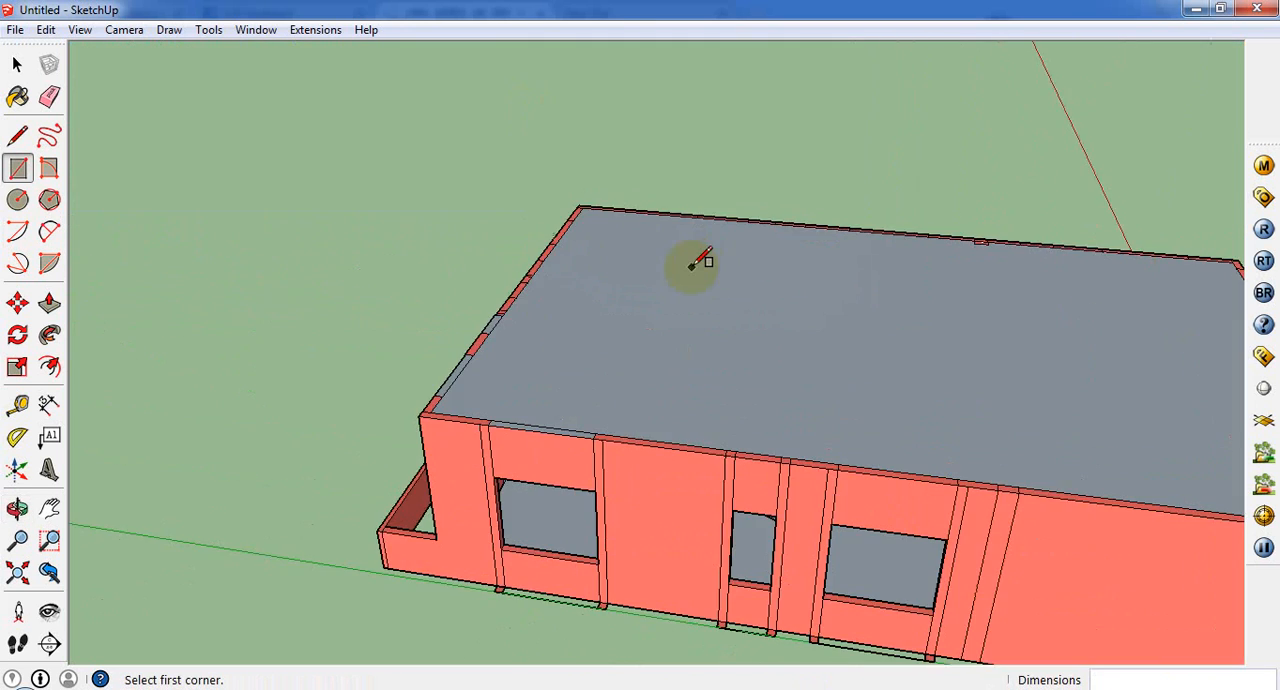
pyautogui.moveTo(697, 263); pyautogui.dragTo(829, 300, button='middle')
pyautogui.scroll(3, 651, 420)
pyautogui.scroll(-4, 797, 257)
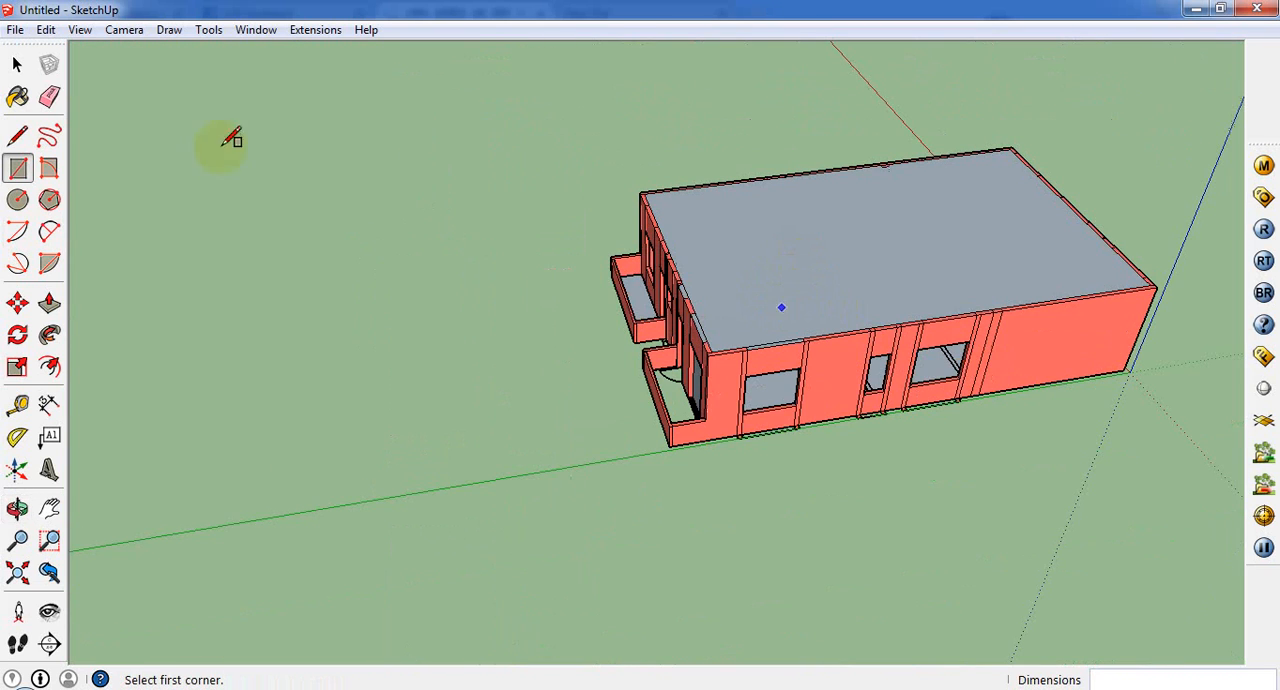
pyautogui.click(17, 64)
pyautogui.click(893, 294)
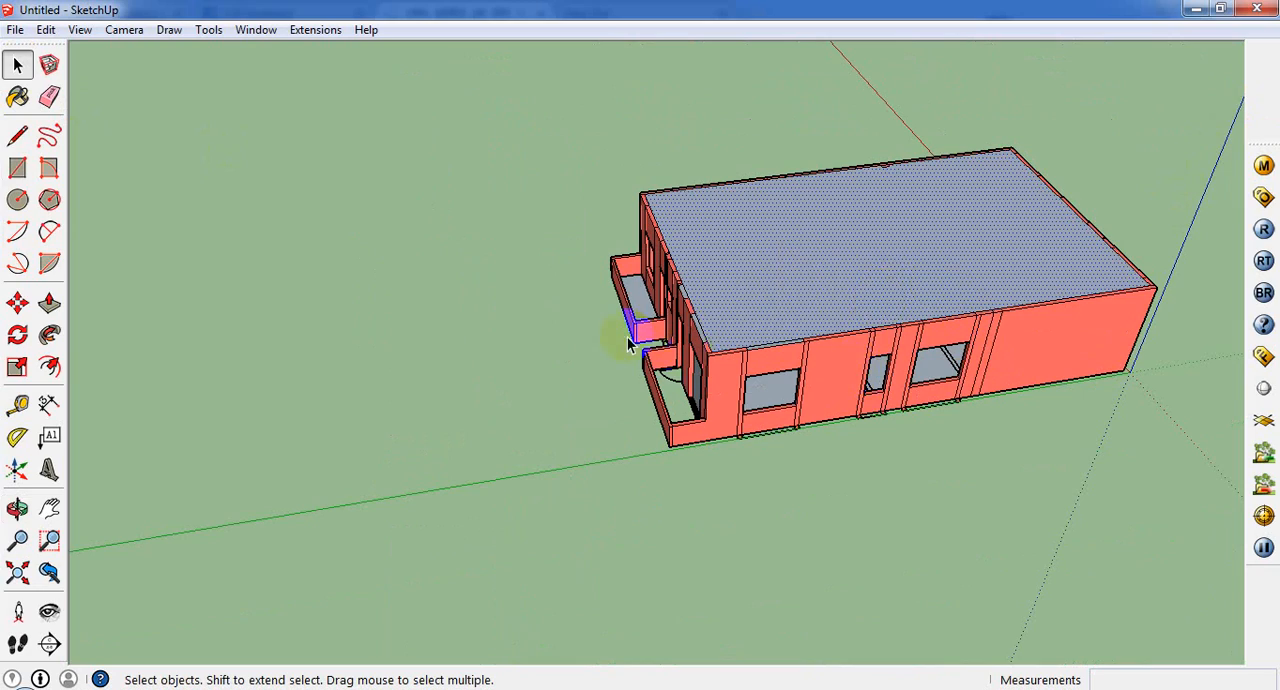
# Step: Erase the upright faces filling the window and door openings behind the corner balcony
pyautogui.scroll(4, 627, 339)
pyautogui.moveTo(674, 391)
pyautogui.mouseDown(button='middle')
pyautogui.moveTo(774, 506)
pyautogui.moveTo(733, 460)
pyautogui.moveTo(1023, 286)
pyautogui.moveTo(849, 346)
pyautogui.mouseUp(button='middle')
pyautogui.scroll(3, 774, 506)
pyautogui.click(814, 309)
pyautogui.rightClick(812, 310)
pyautogui.click(851, 345)
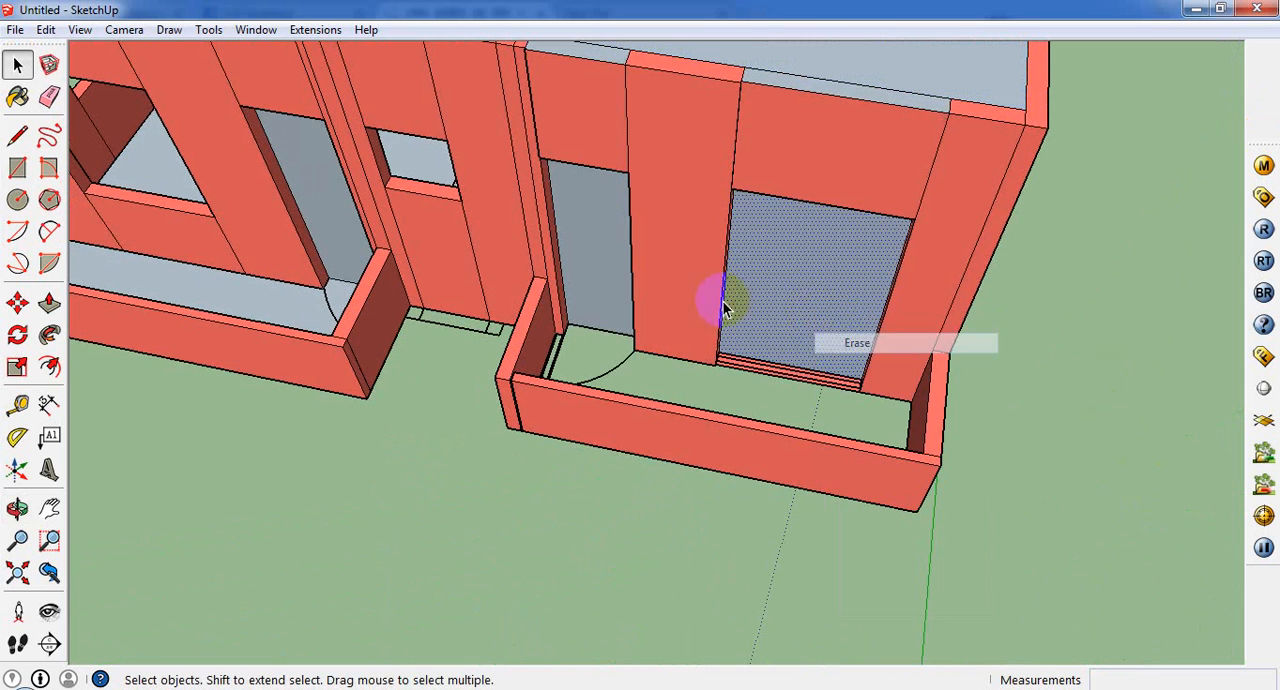
pyautogui.click(612, 268)
pyautogui.rightClick(612, 268)
pyautogui.click(671, 305)
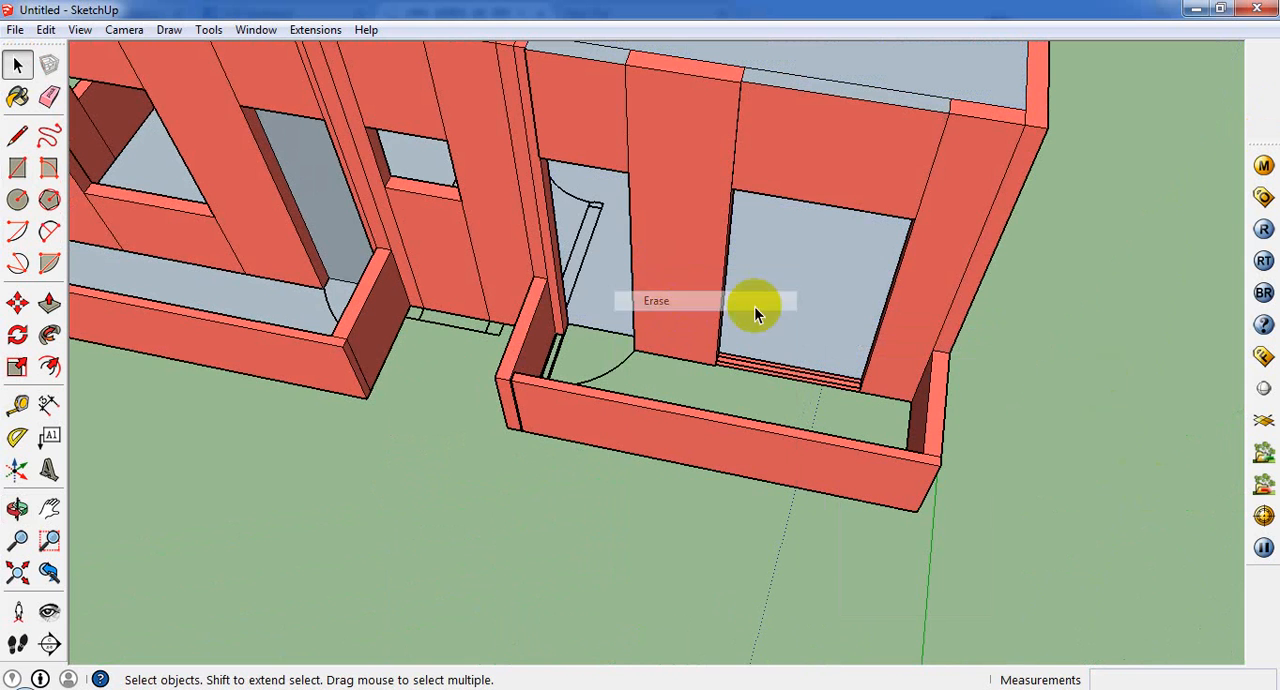
# Step: Try to erase the floor face visible through the corner balcony's window opening
pyautogui.click(779, 315)
pyautogui.rightClick(779, 313)
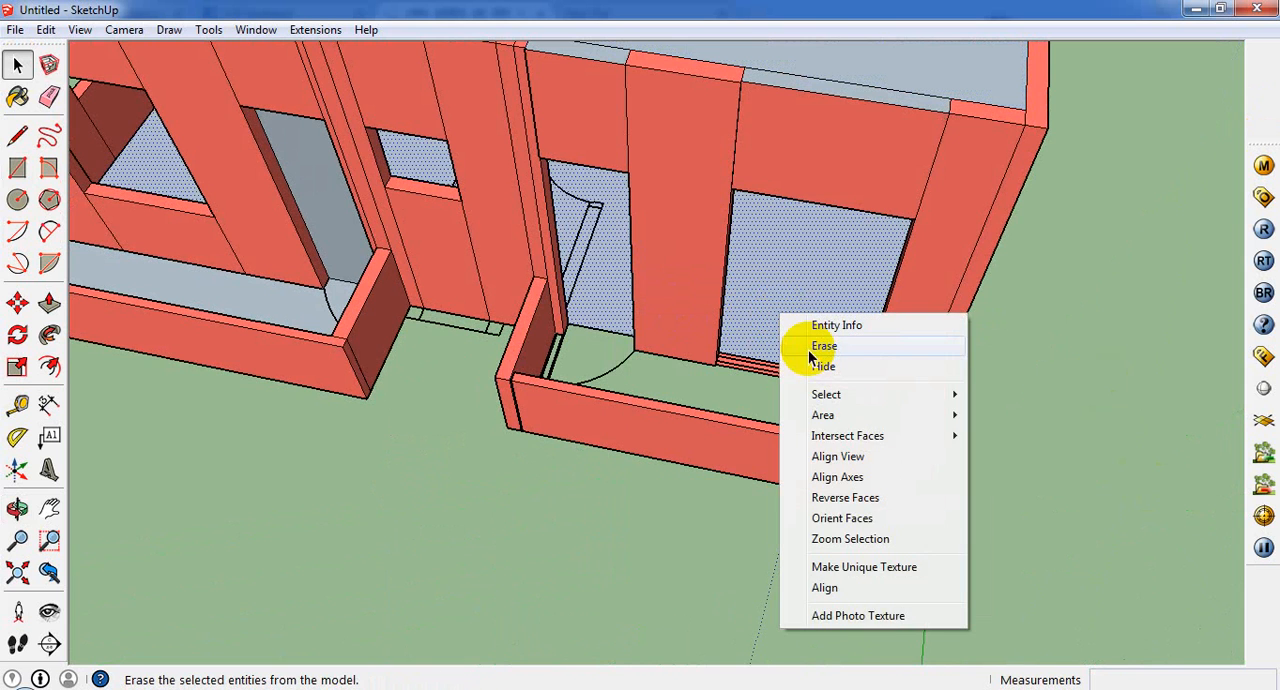
pyautogui.click(810, 344)
# Step: Push/Pull the sill strip below the corner balcony's window up 2' 6" to match the sill height of the neighbouring balcony's window
pyautogui.scroll(2, 790, 372)
pyautogui.click(795, 352)
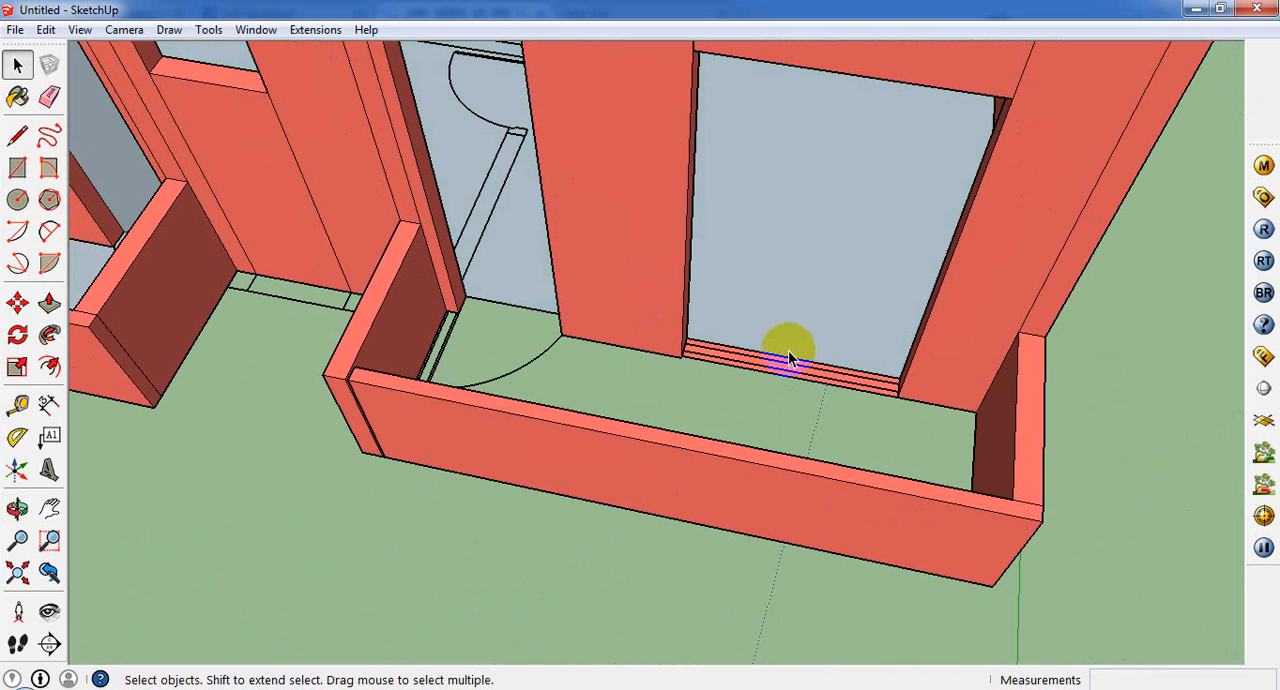
pyautogui.click(786, 357)
pyautogui.scroll(-2, 790, 360)
pyautogui.scroll(2, 788, 370)
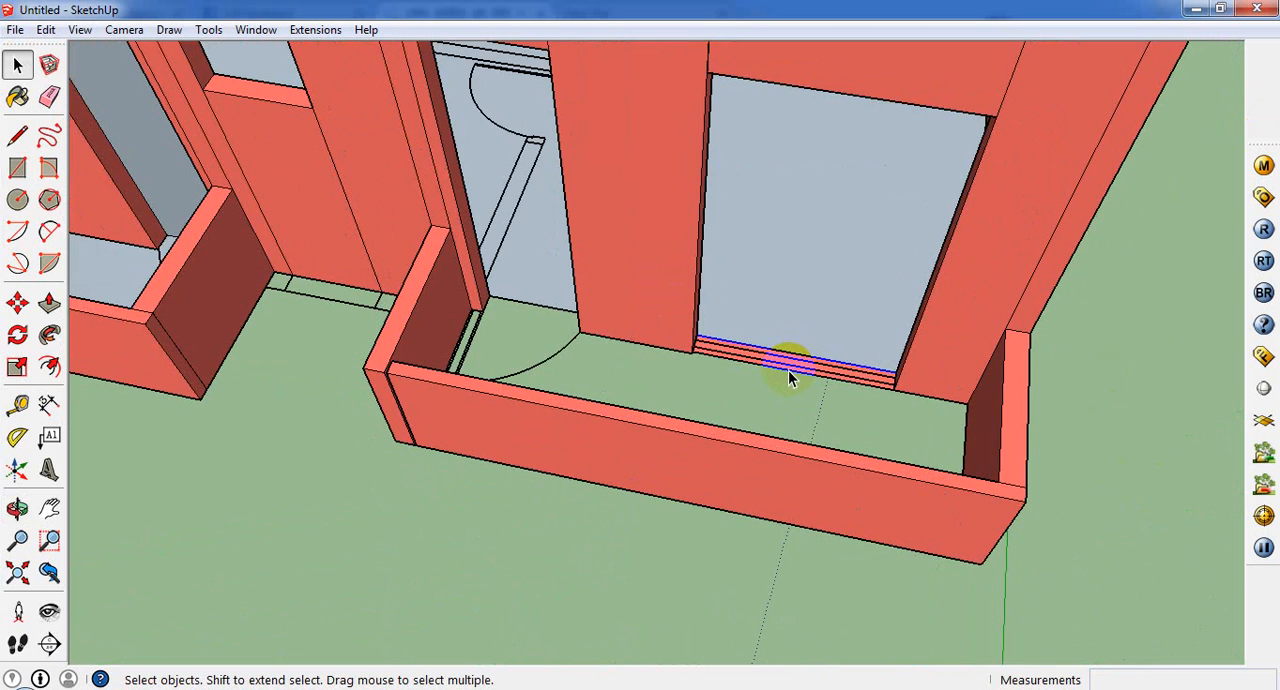
pyautogui.scroll(3, 788, 370)
pyautogui.click(49, 308)
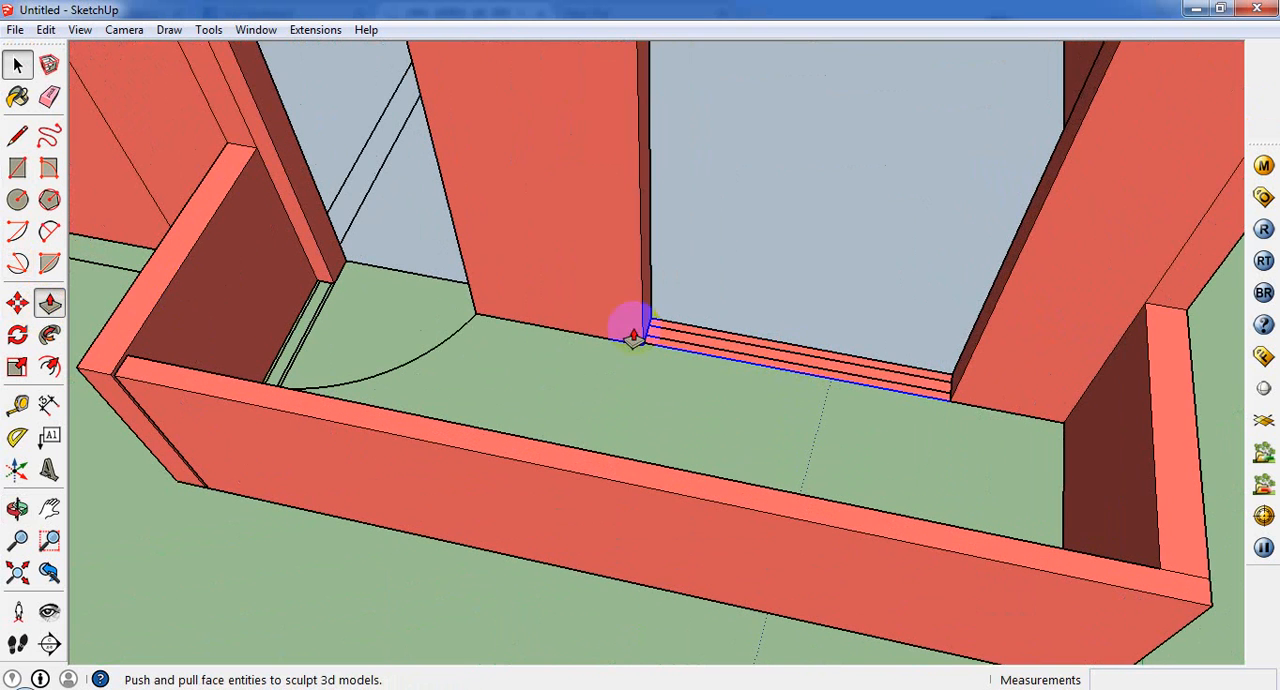
pyautogui.click(705, 342)
pyautogui.scroll(-2, 803, 266)
pyautogui.scroll(-6, 399, 193)
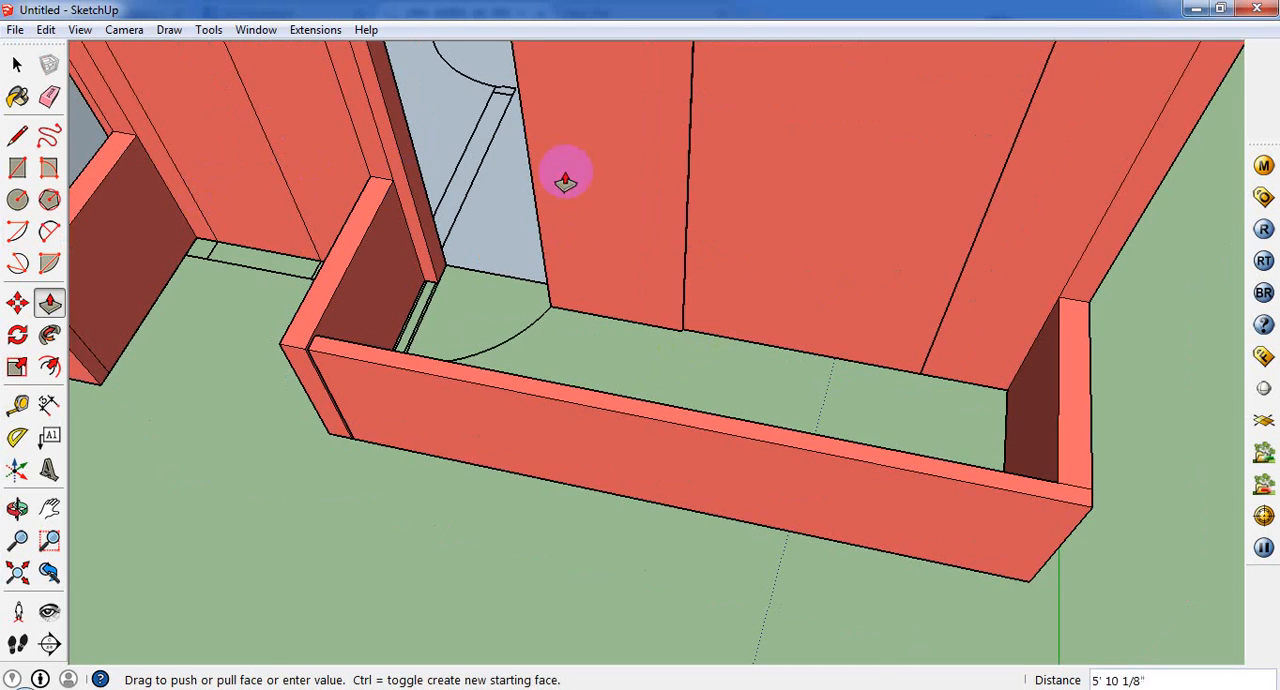
pyautogui.click(280, 163)
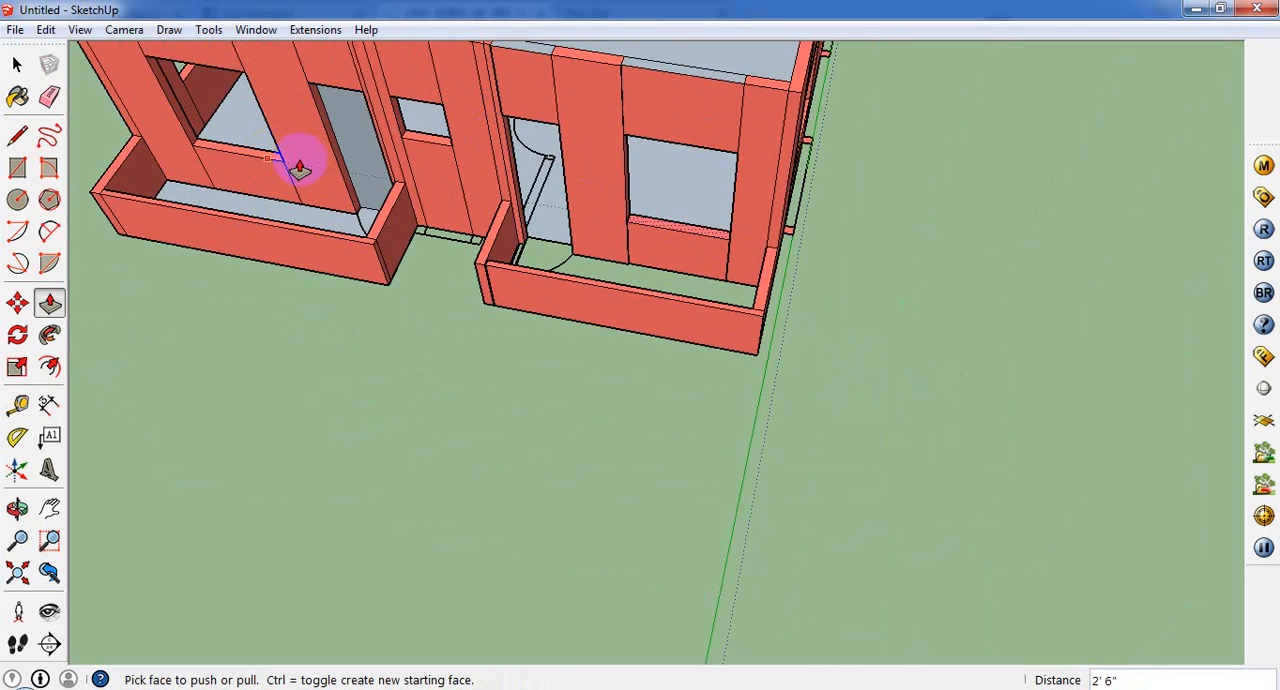
# Step: Draw a rectangle of about 10' 1/2" x 3' 8" on the underside of the corner balcony between its opposite corners to close its floor
pyautogui.scroll(5, 560, 245)
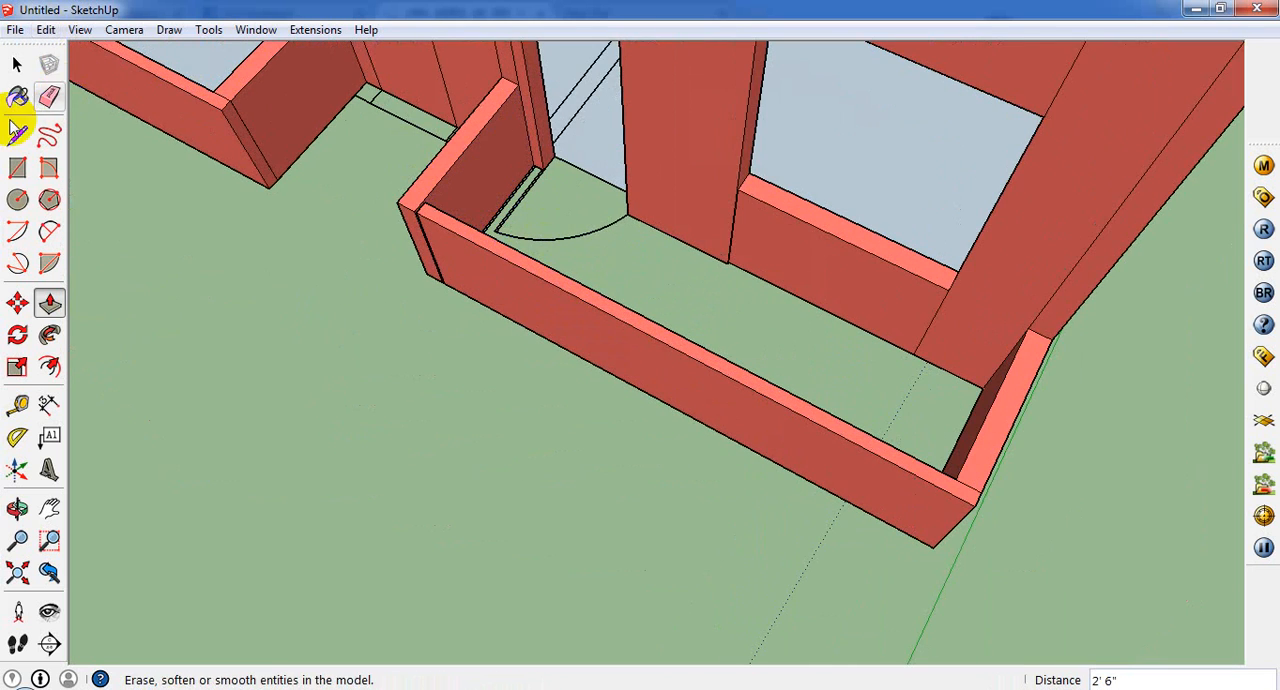
pyautogui.click(17, 168)
pyautogui.scroll(2, 553, 163)
pyautogui.scroll(1, 545, 170)
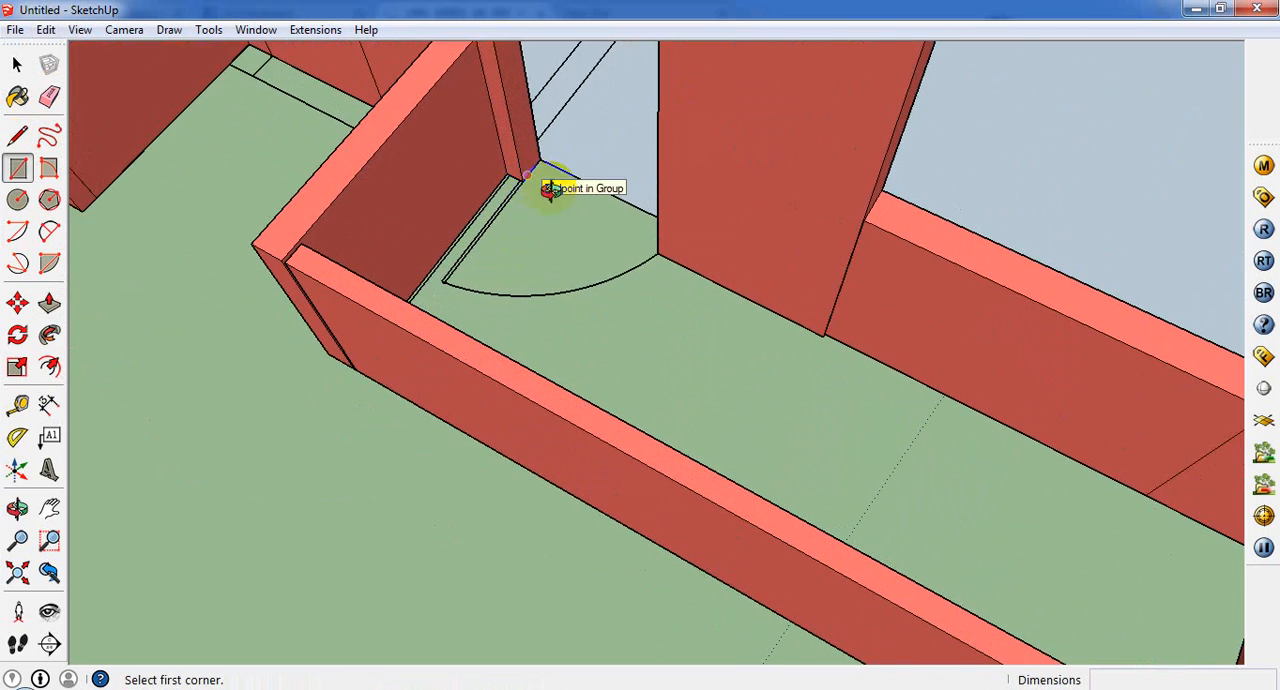
pyautogui.moveTo(549, 189)
pyautogui.mouseDown(button='middle')
pyautogui.moveTo(631, 217)
pyautogui.moveTo(552, 185)
pyautogui.mouseUp(button='middle')
pyautogui.moveTo(765, 600); pyautogui.dragTo(555, 275, button='middle')
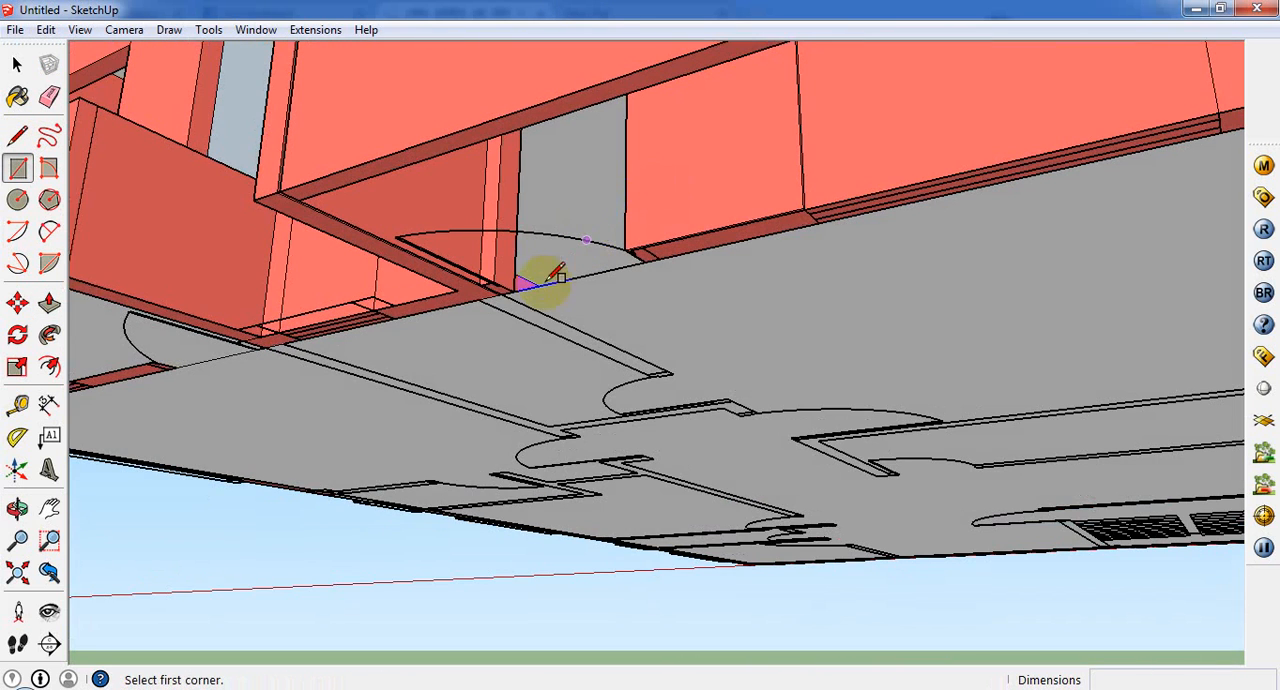
pyautogui.click(499, 295)
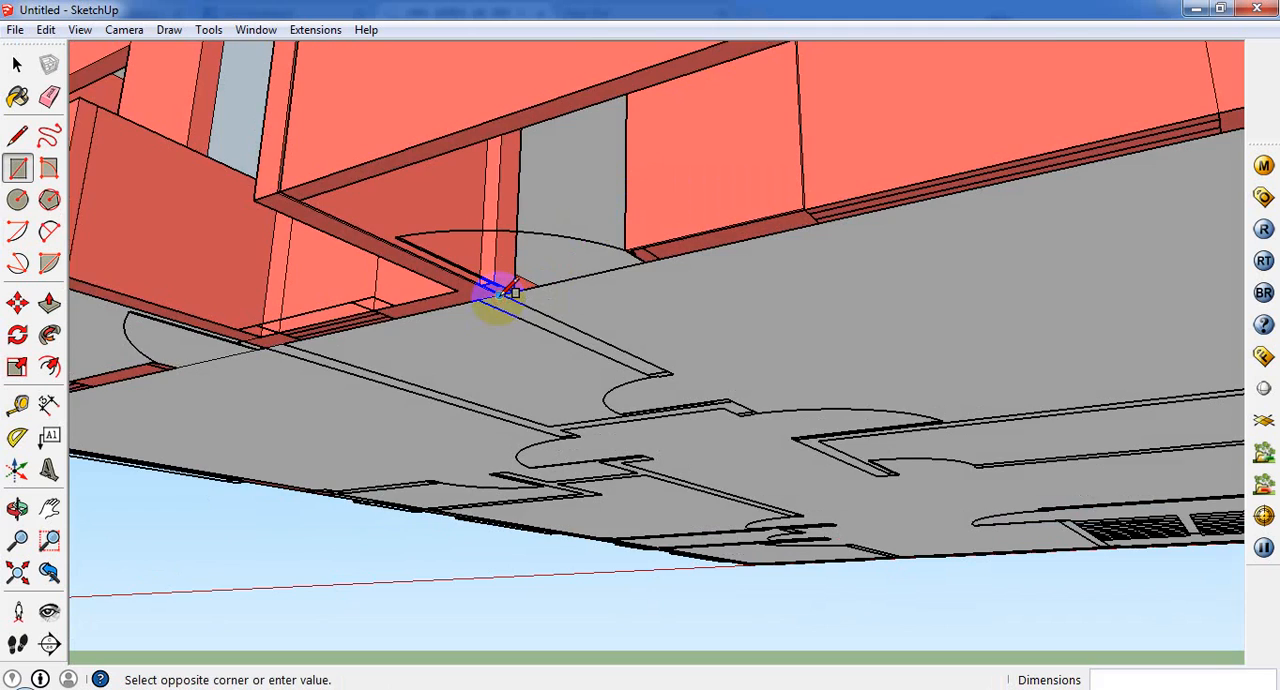
pyautogui.scroll(-2, 497, 295)
pyautogui.scroll(-2, 431, 328)
pyautogui.scroll(2, 930, 163)
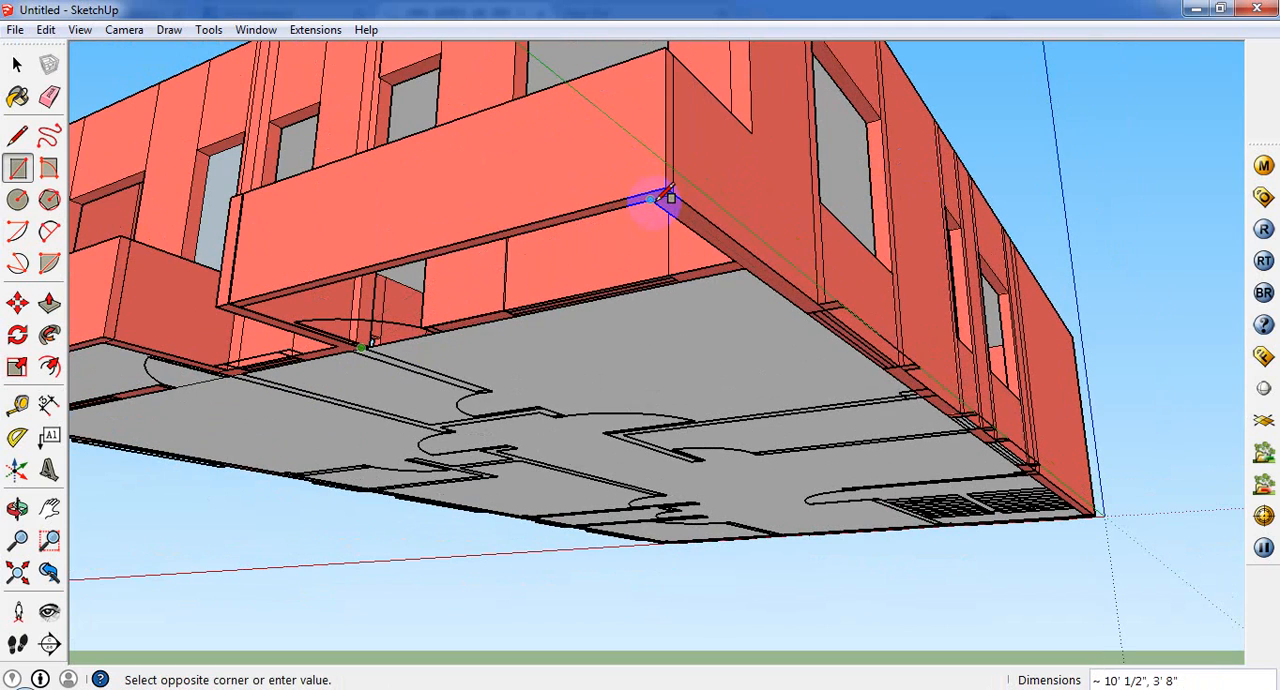
pyautogui.click(657, 203)
pyautogui.moveTo(646, 223); pyautogui.dragTo(10, 128, button='middle')
# Step: Erase the faces filling the door openings behind both front balconies
pyautogui.click(17, 64)
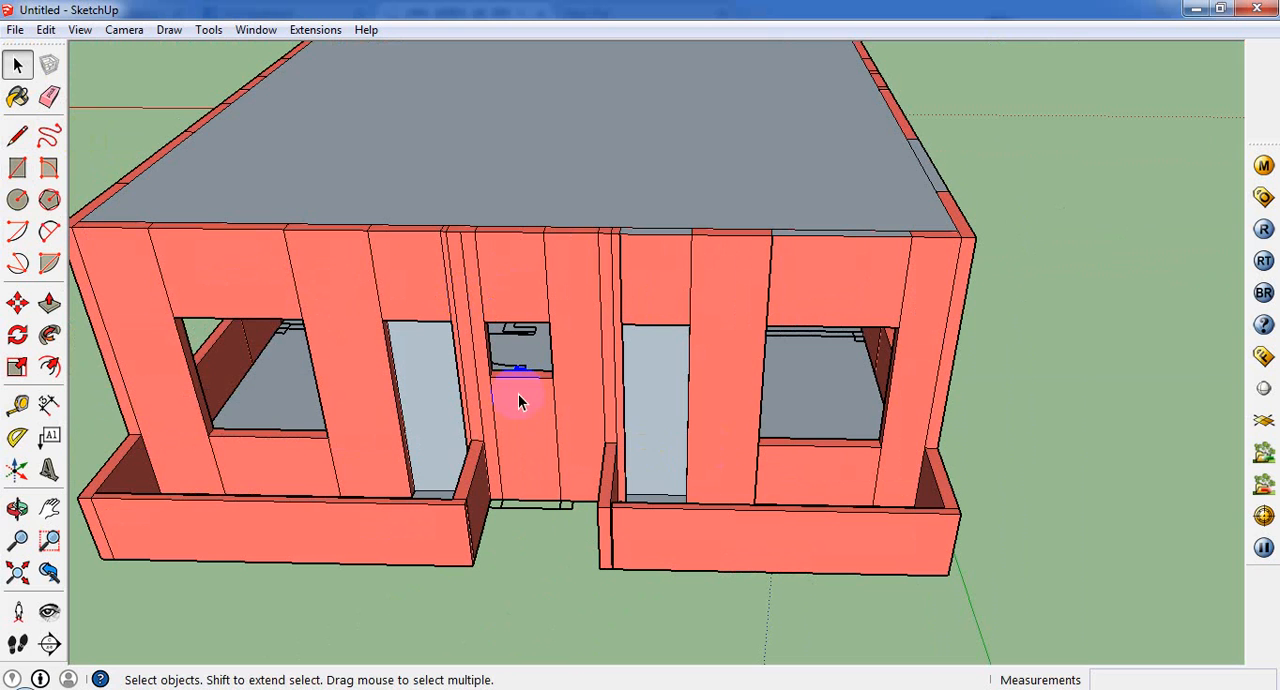
pyautogui.rightClick(658, 403)
pyautogui.click(730, 130)
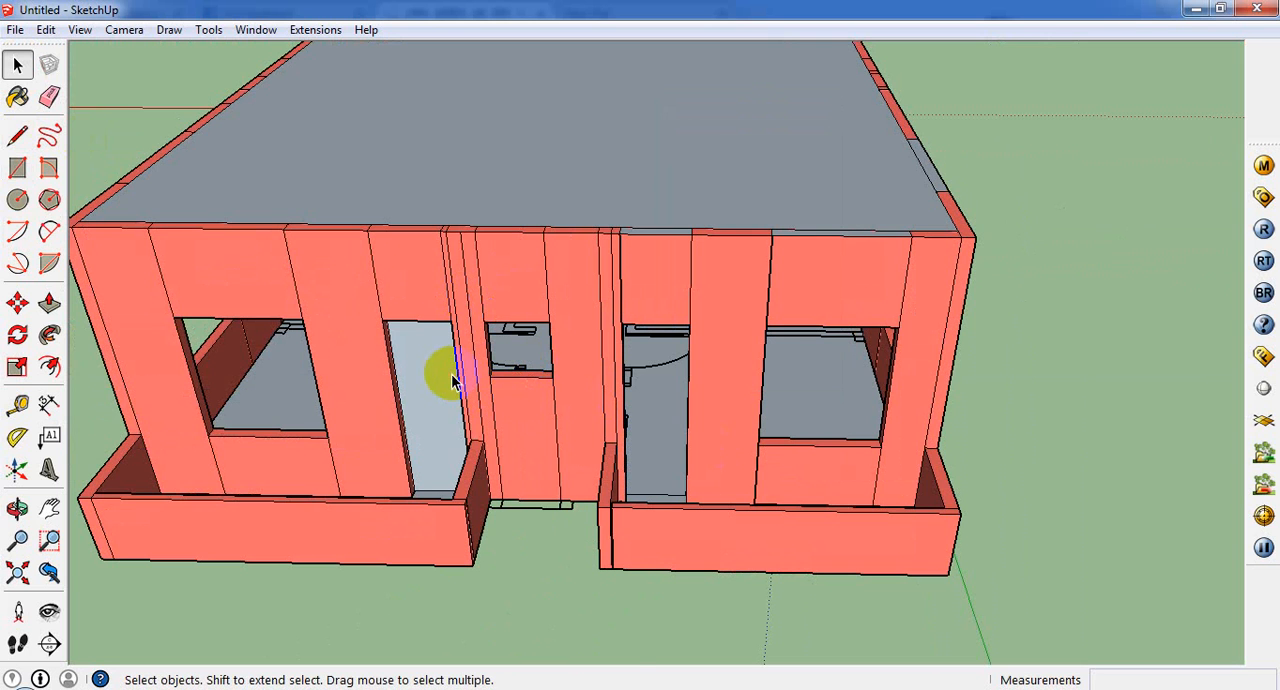
pyautogui.rightClick(453, 372)
pyautogui.click(494, 404)
pyautogui.scroll(-5, 494, 406)
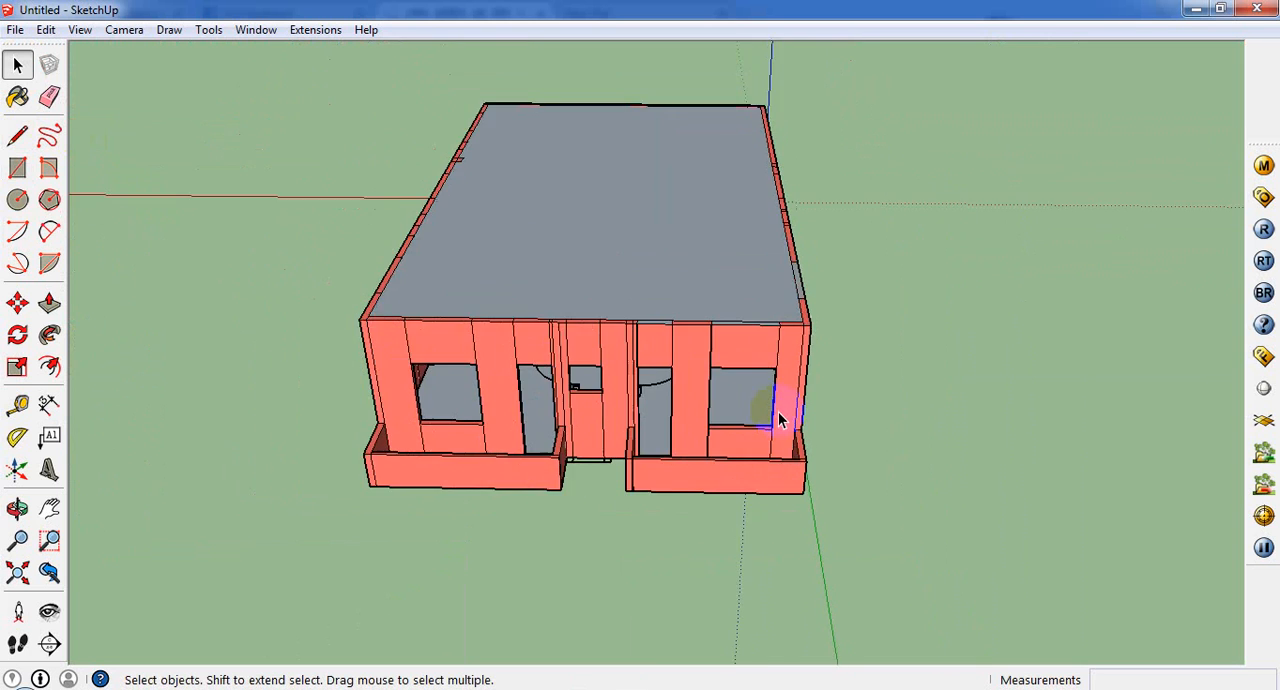
# Step: Open the Materials dialog and sample the front wall's material, Color_A03
pyautogui.moveTo(777, 420); pyautogui.dragTo(585, 418, button='middle')
pyautogui.scroll(3, 582, 408)
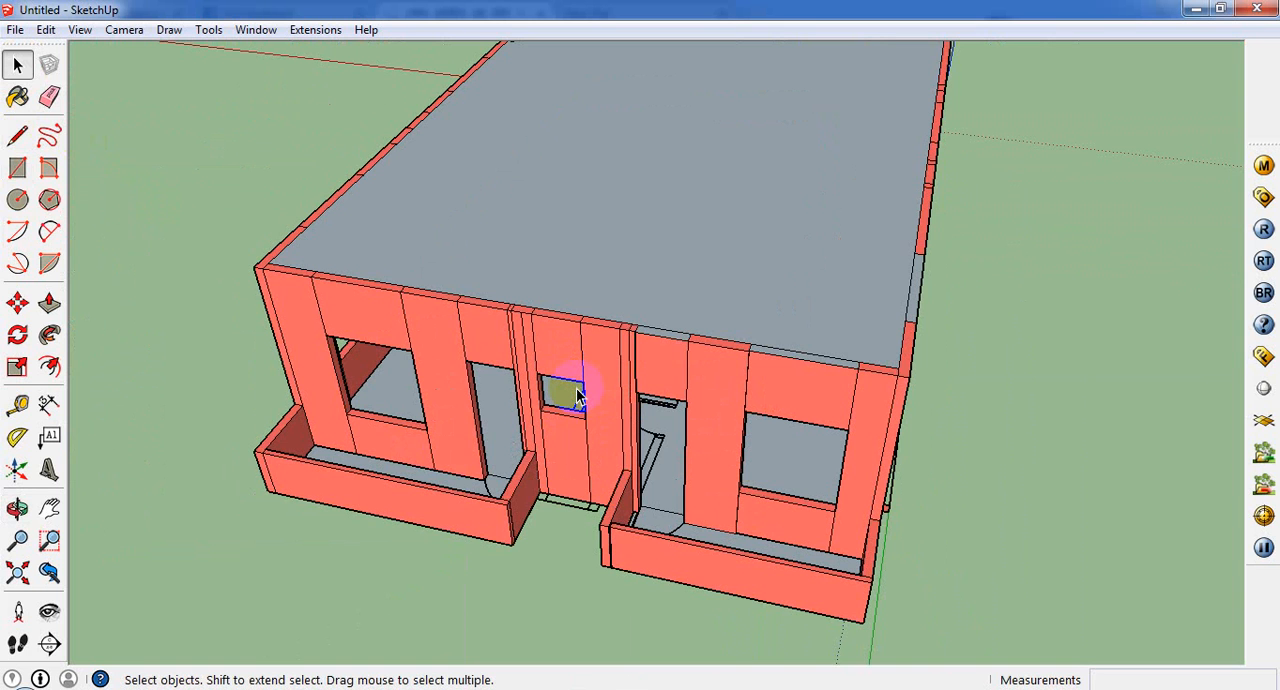
pyautogui.scroll(2, 329, 333)
pyautogui.moveTo(329, 333); pyautogui.dragTo(480, 289, button='middle')
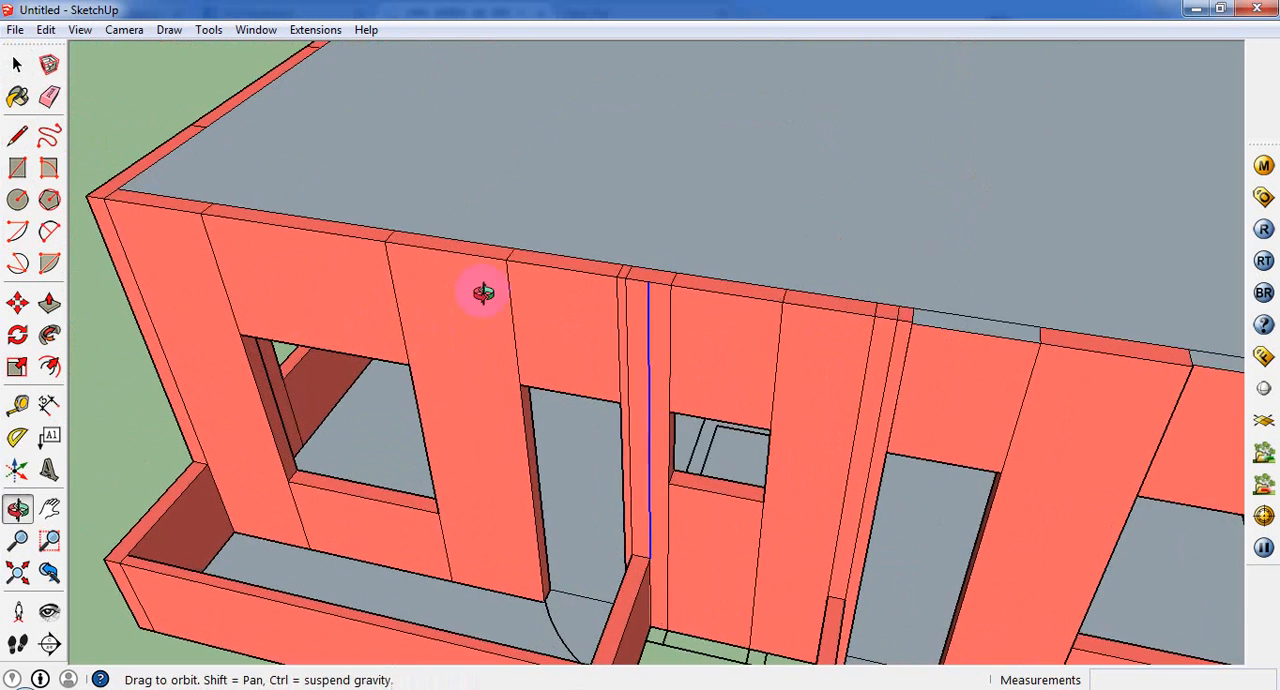
pyautogui.scroll(3, 508, 280)
pyautogui.click(17, 97)
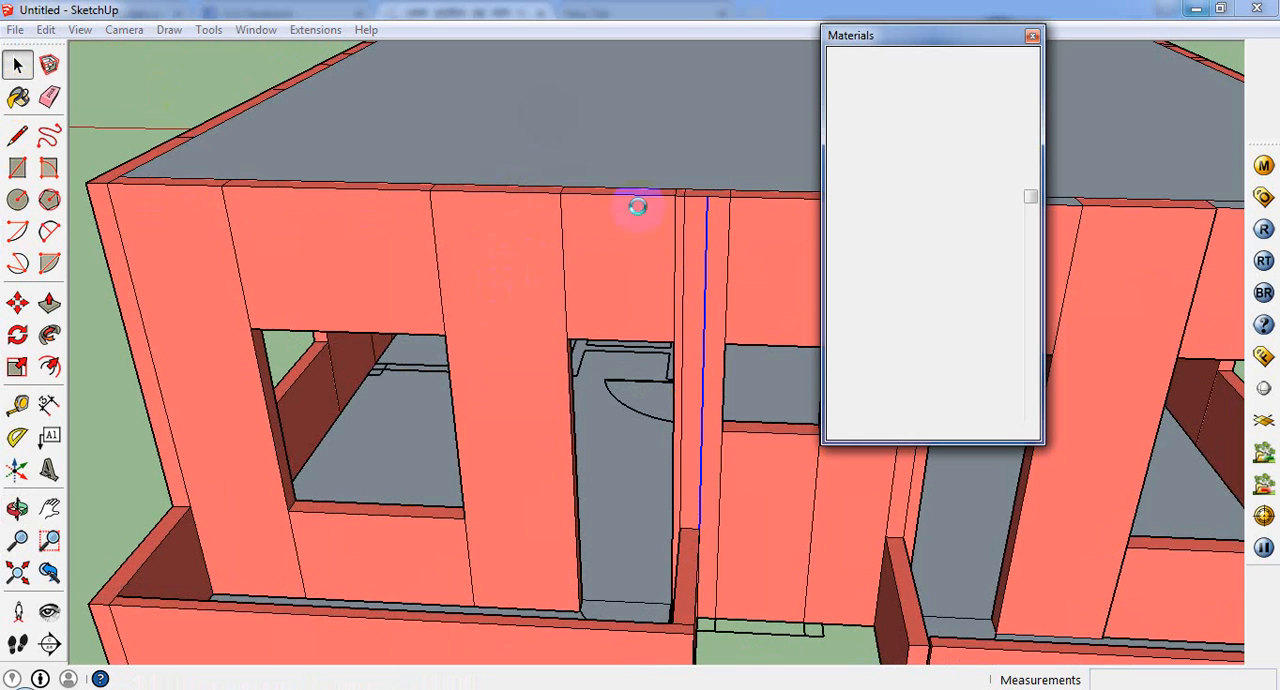
pyautogui.click(1021, 126)
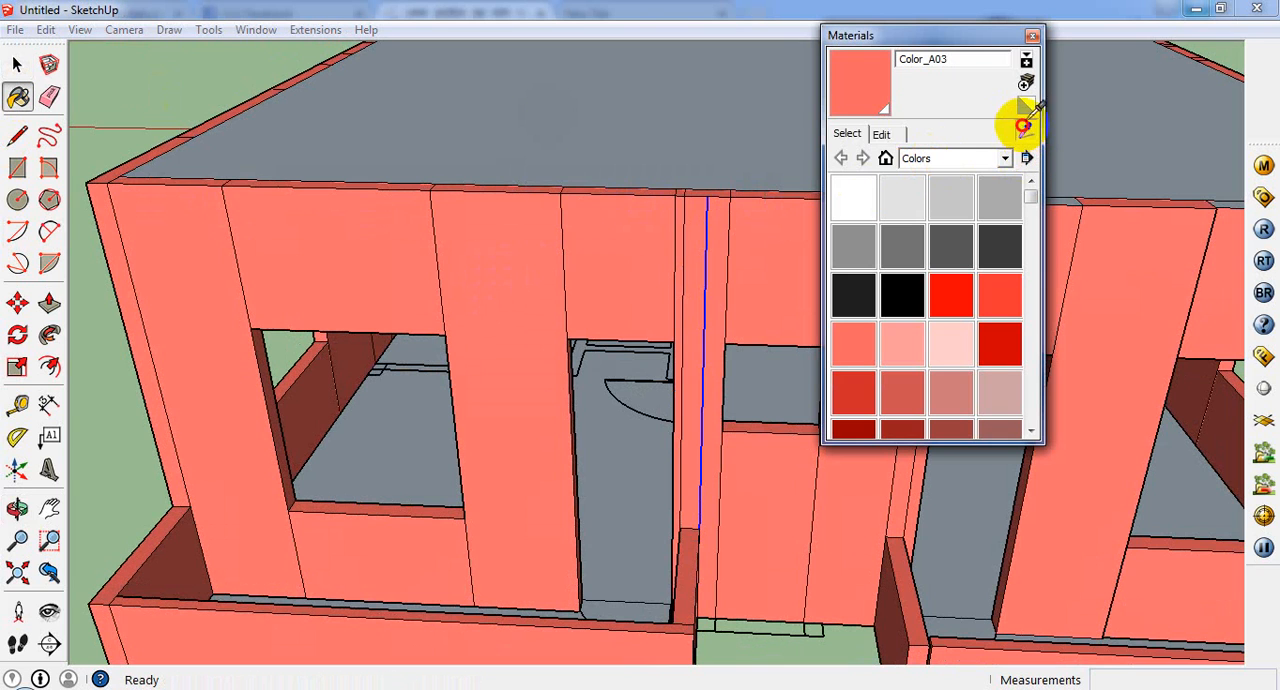
pyautogui.click(518, 292)
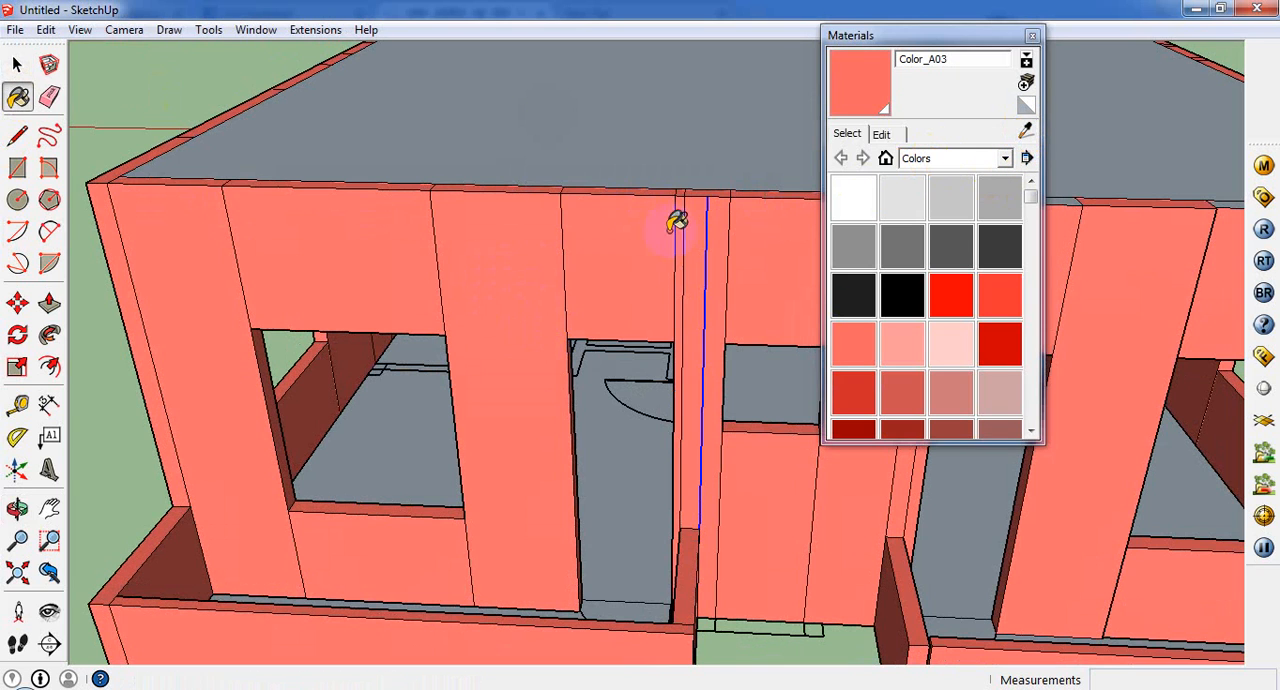
# Step: Resample the material from two more spots on the front wall
pyautogui.click(881, 133)
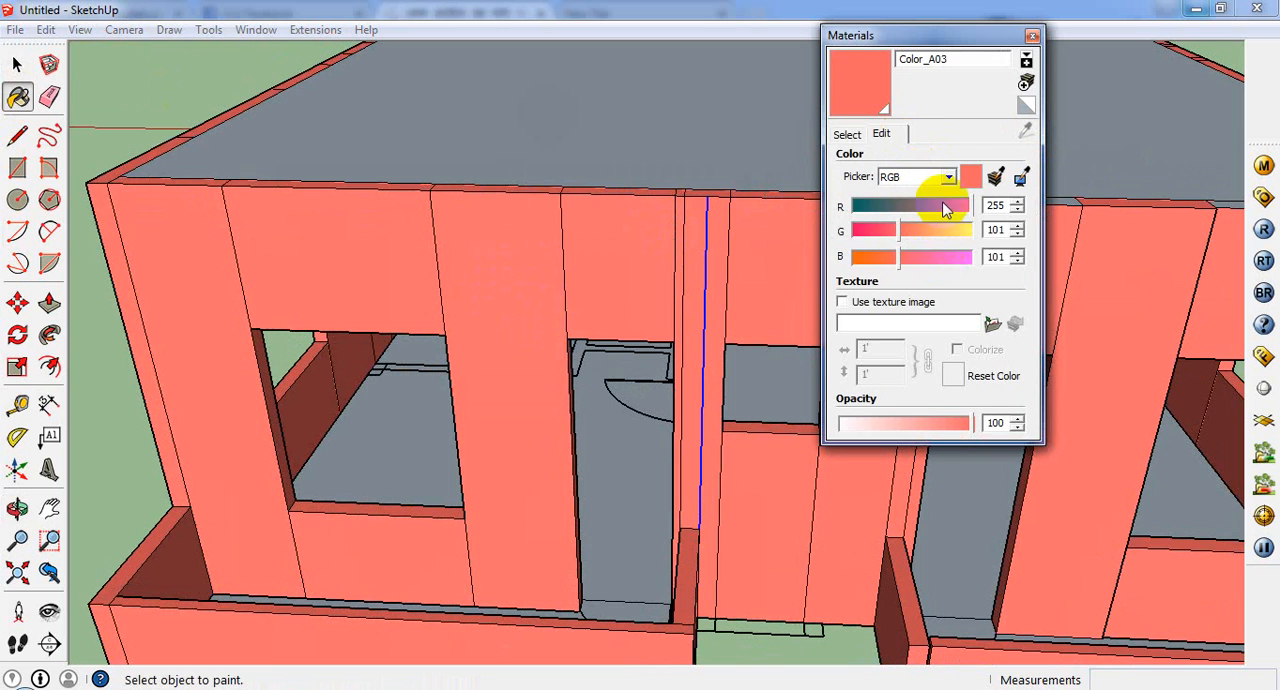
pyautogui.click(846, 133)
pyautogui.click(1027, 133)
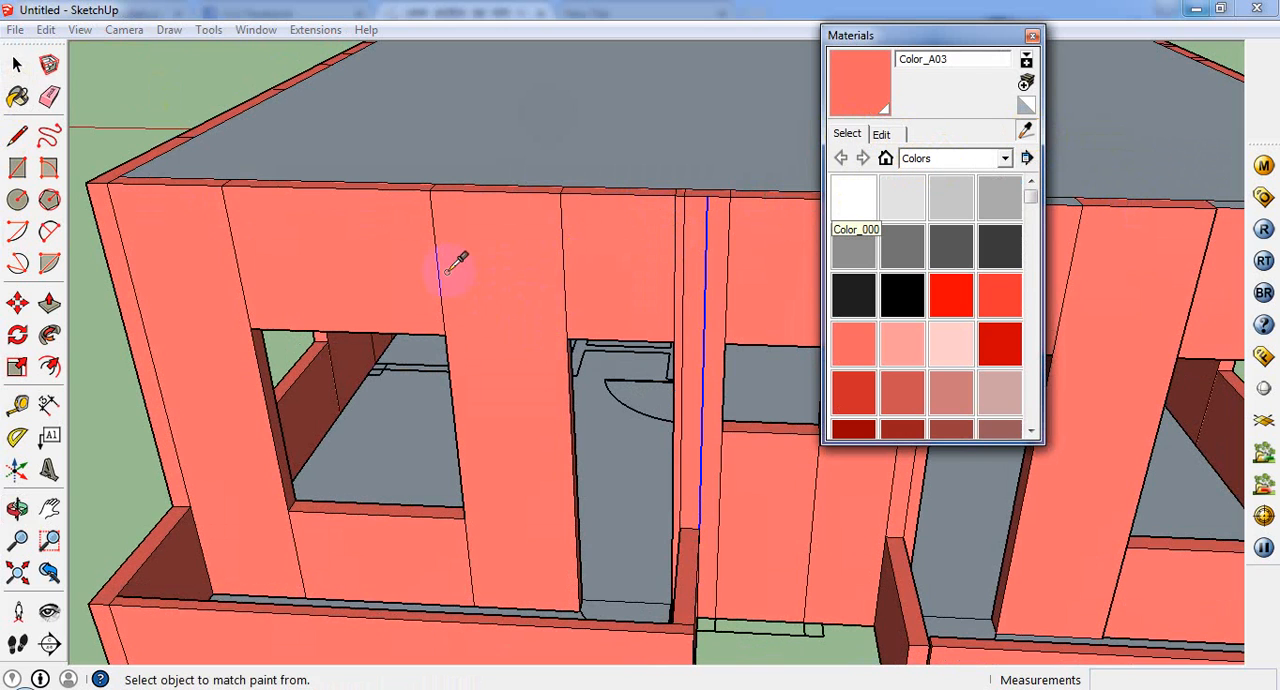
pyautogui.click(446, 272)
pyautogui.click(1027, 133)
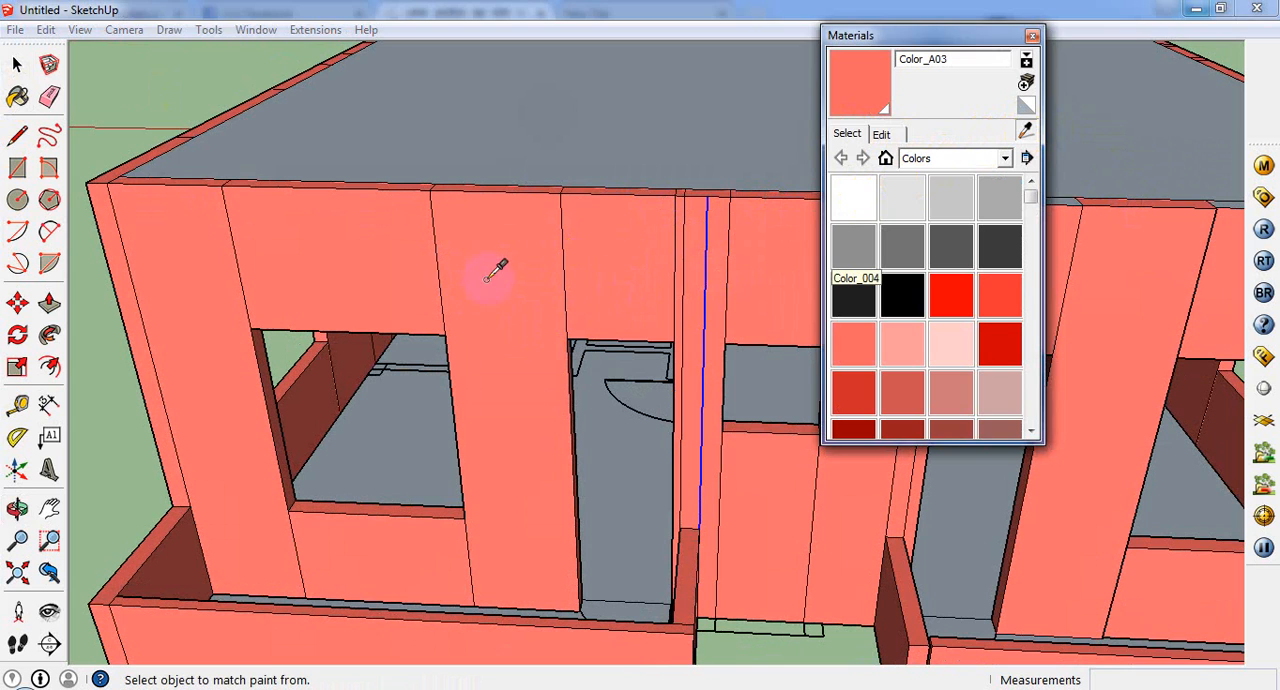
pyautogui.click(491, 275)
# Step: Recolour the sampled wall material to pale yellow with RGB 255, 255, 196 and close the Materials dialog
pyautogui.click(882, 134)
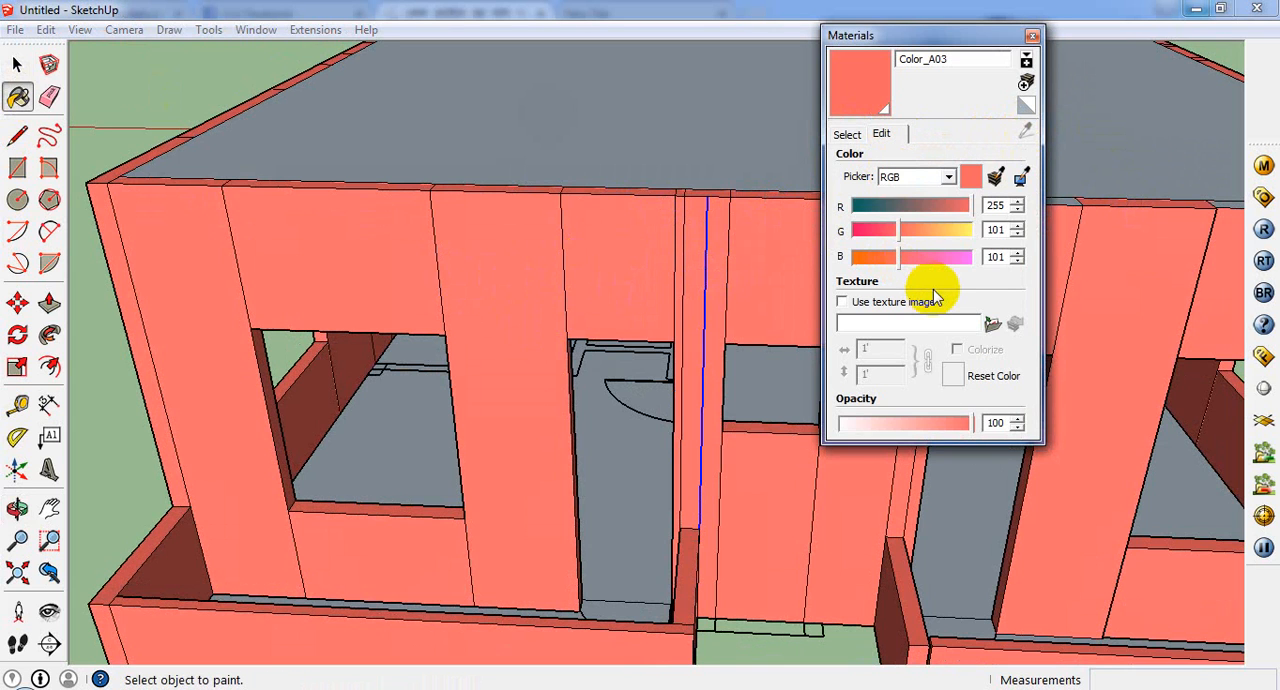
pyautogui.moveTo(962, 230); pyautogui.dragTo(972, 232)
pyautogui.moveTo(899, 257); pyautogui.dragTo(955, 262)
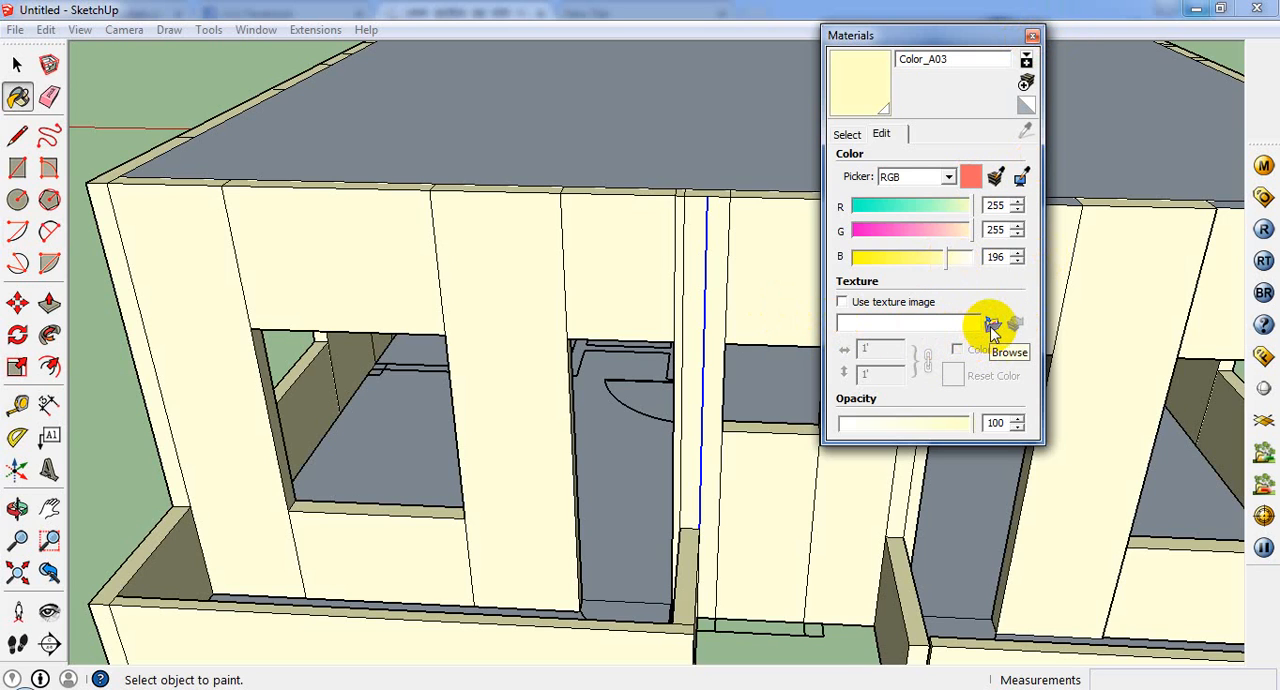
pyautogui.click(1033, 40)
pyautogui.moveTo(760, 420); pyautogui.dragTo(370, 357, button='middle')
pyautogui.scroll(8, 414, 441)
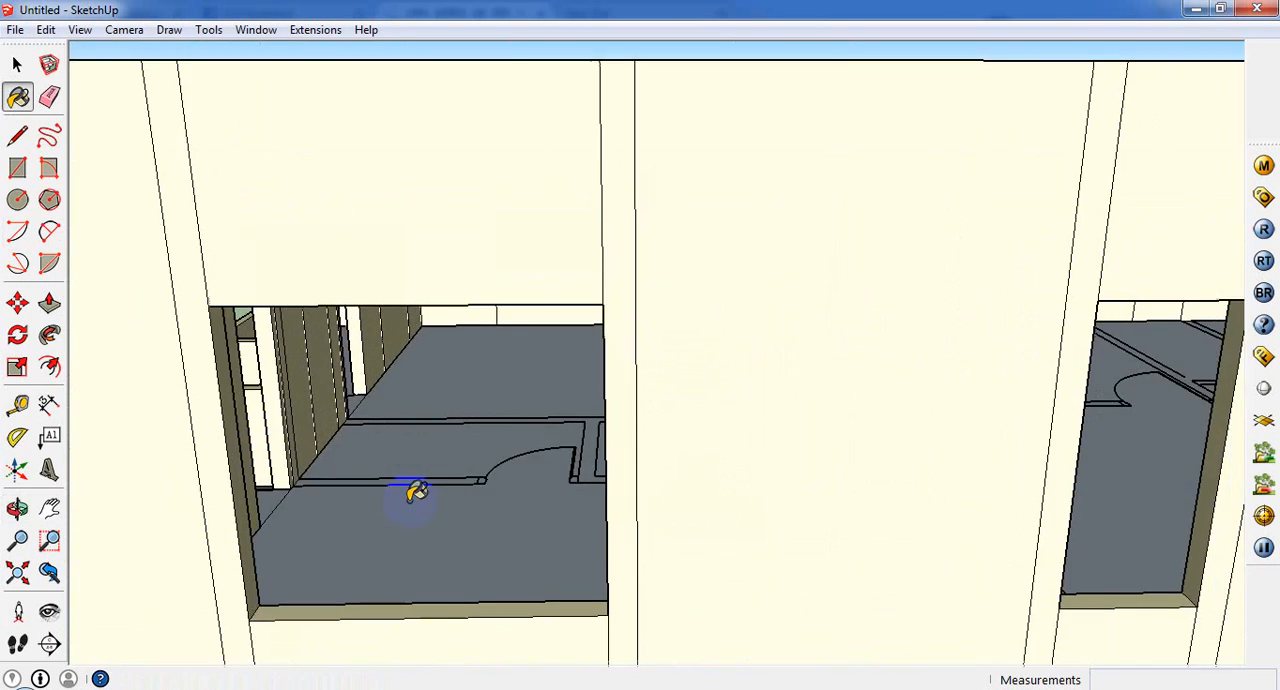
pyautogui.scroll(-5, 507, 535)
# Step: Close the Google Chrome window that is already open in the background
pyautogui.moveTo(224, 689)
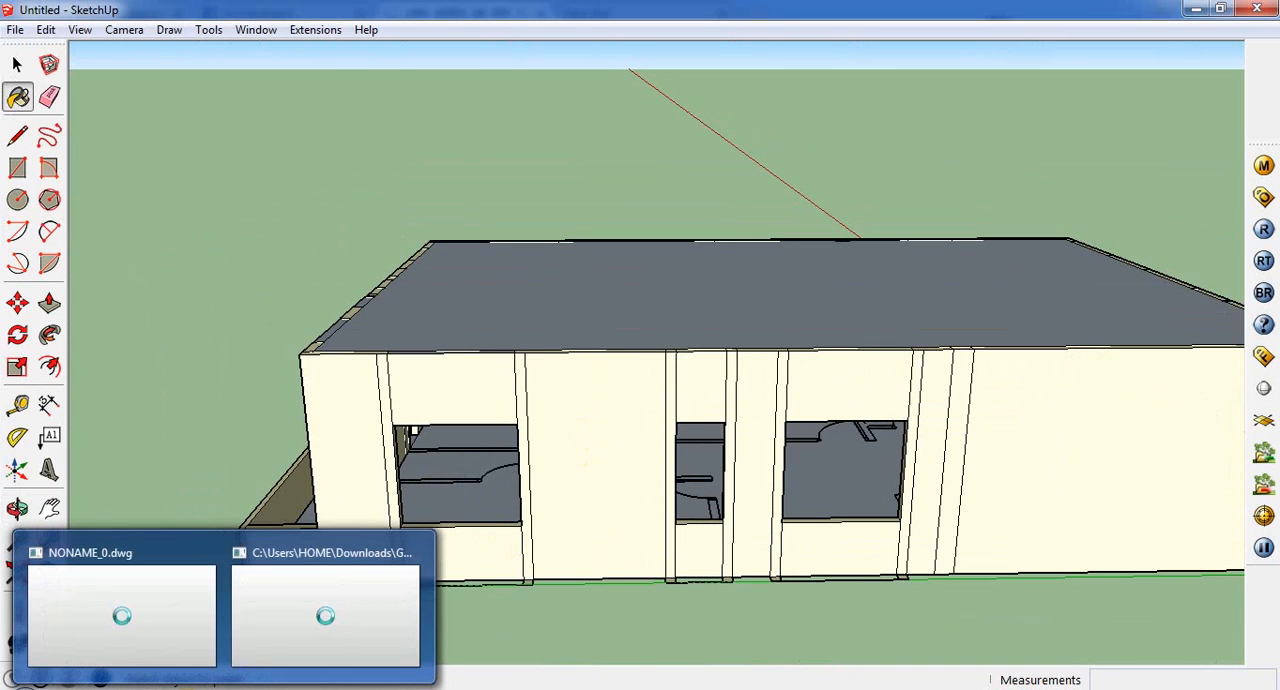
pyautogui.click(128, 689)
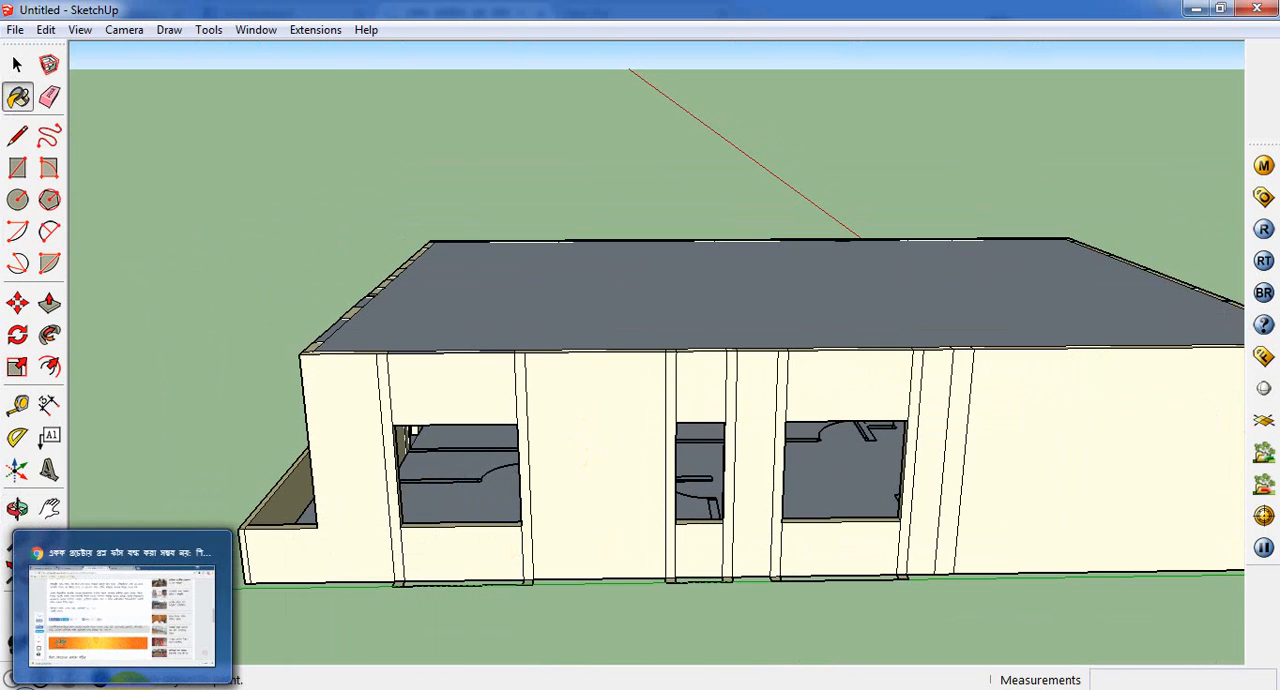
pyautogui.rightClick(128, 687)
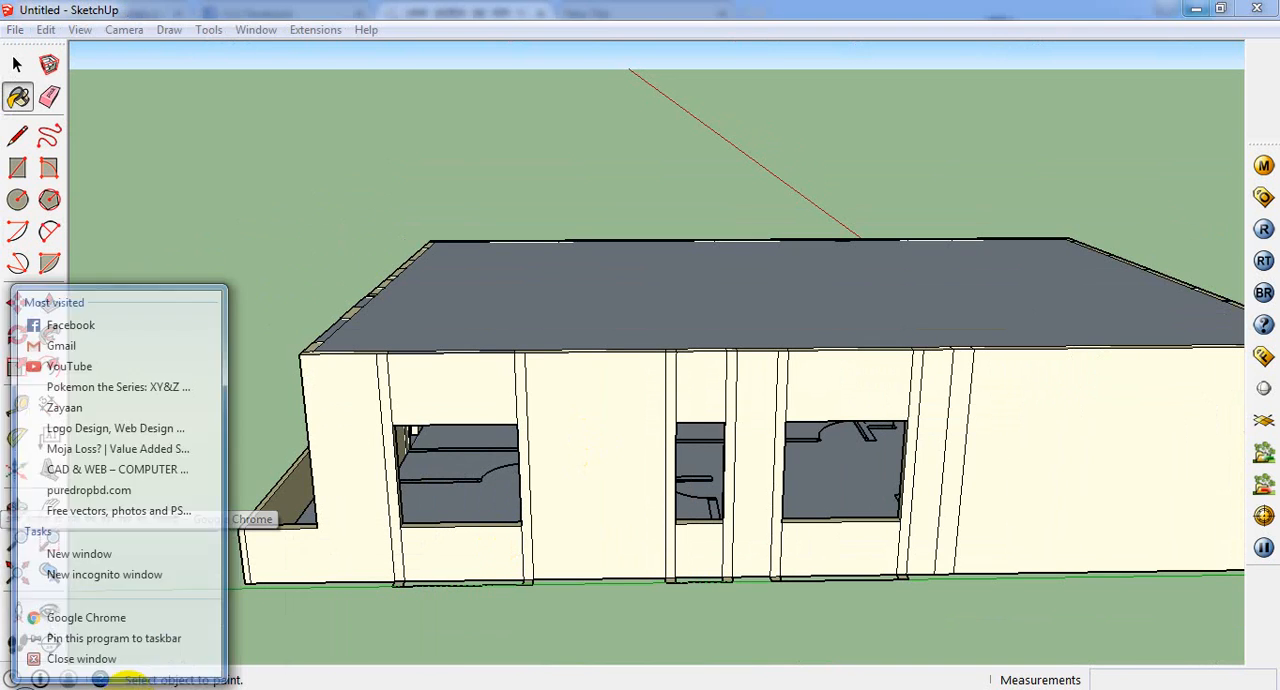
pyautogui.click(116, 660)
# Step: Start Google Chrome again and go to 3dwarehouse.sketchup.com
pyautogui.click(24, 688)
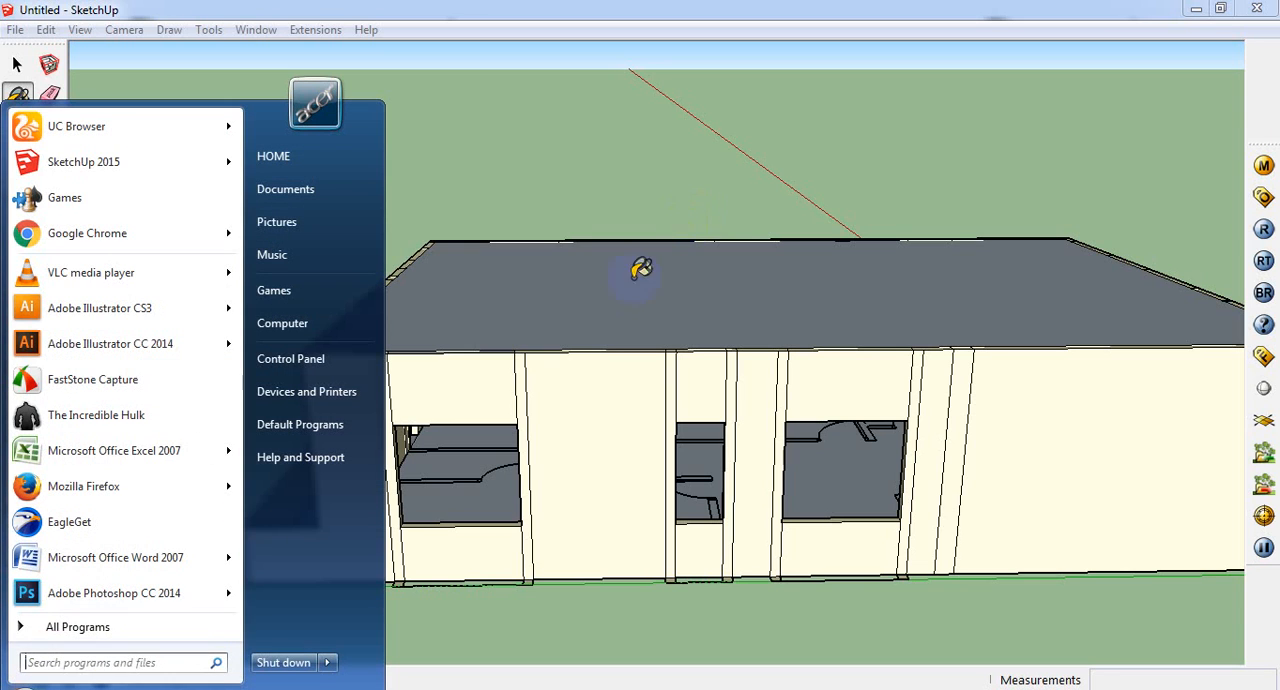
pyautogui.click(102, 226)
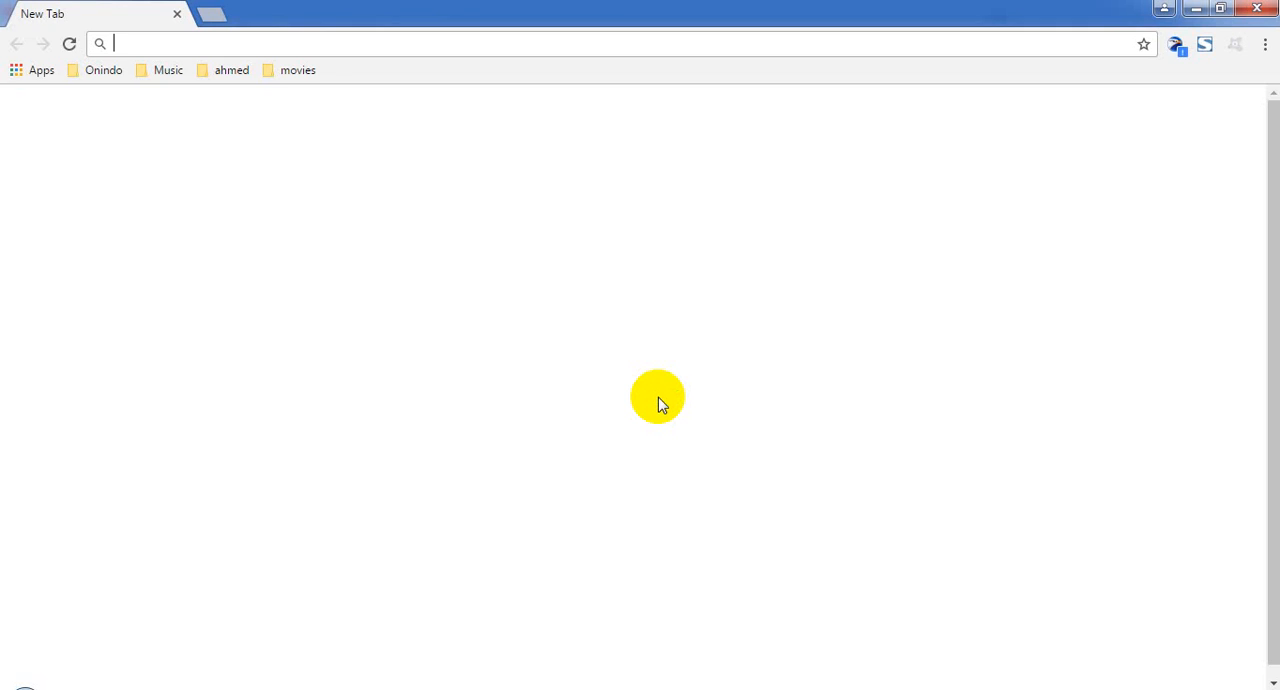
pyautogui.write('3')
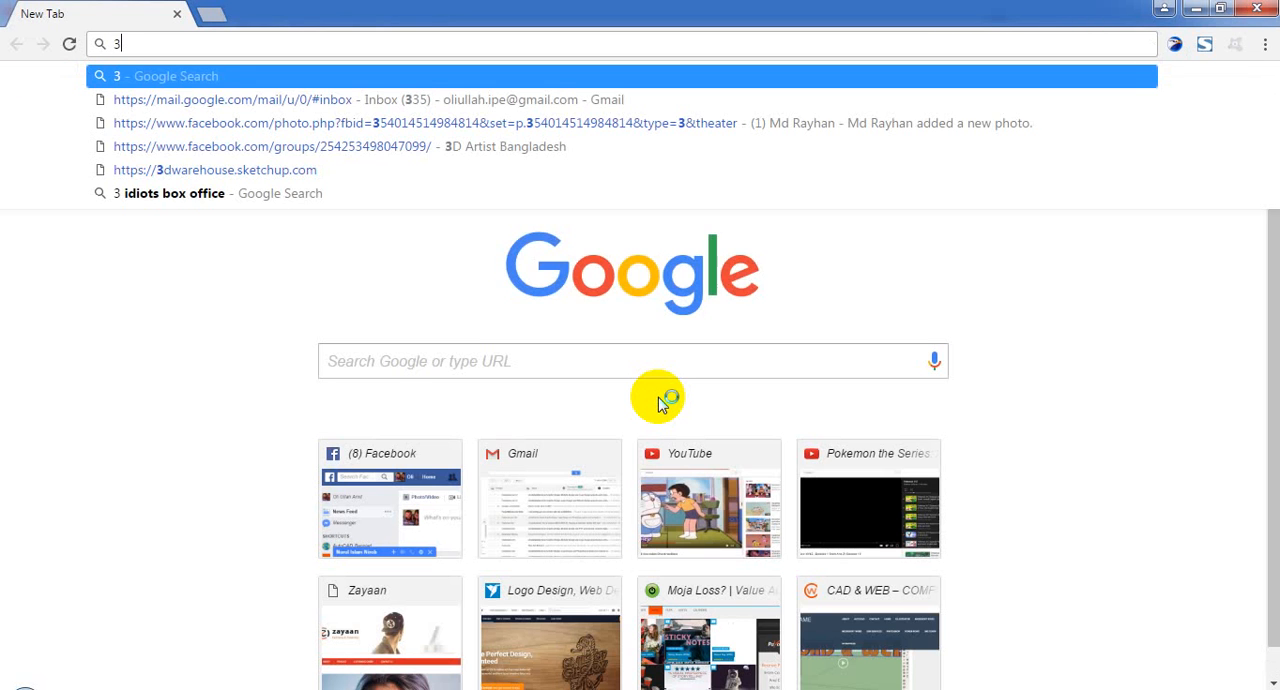
pyautogui.write('dw')
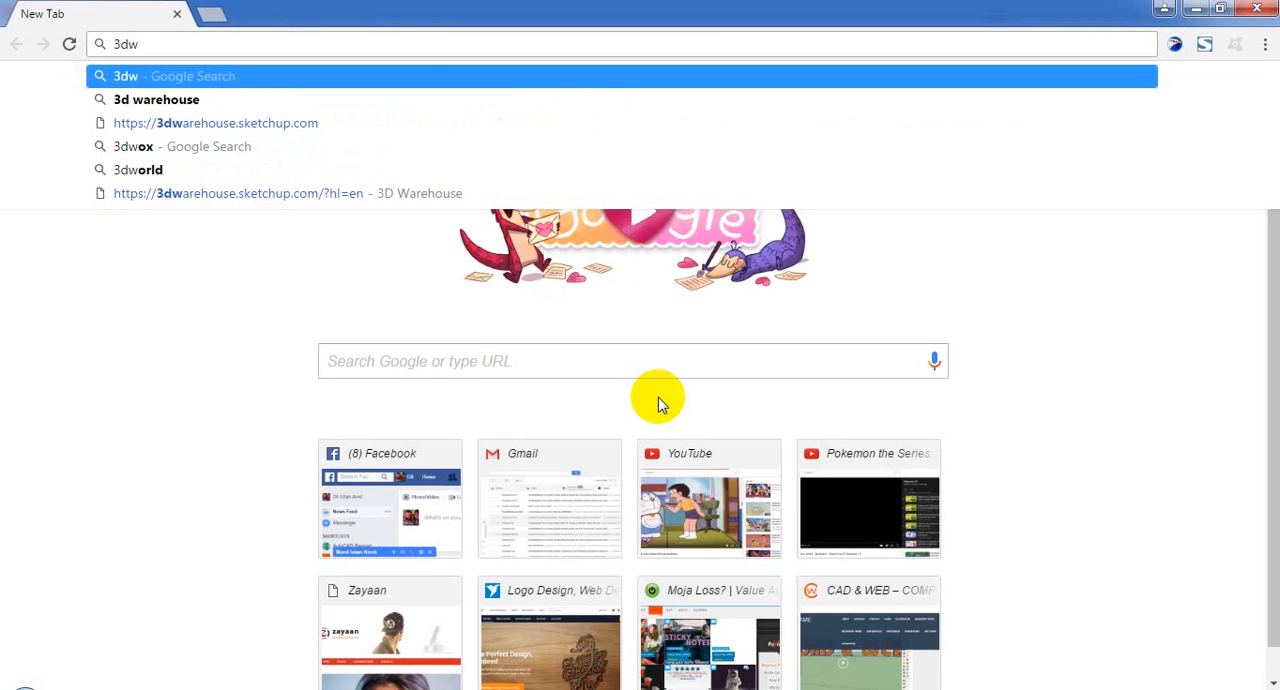
pyautogui.click(378, 122)
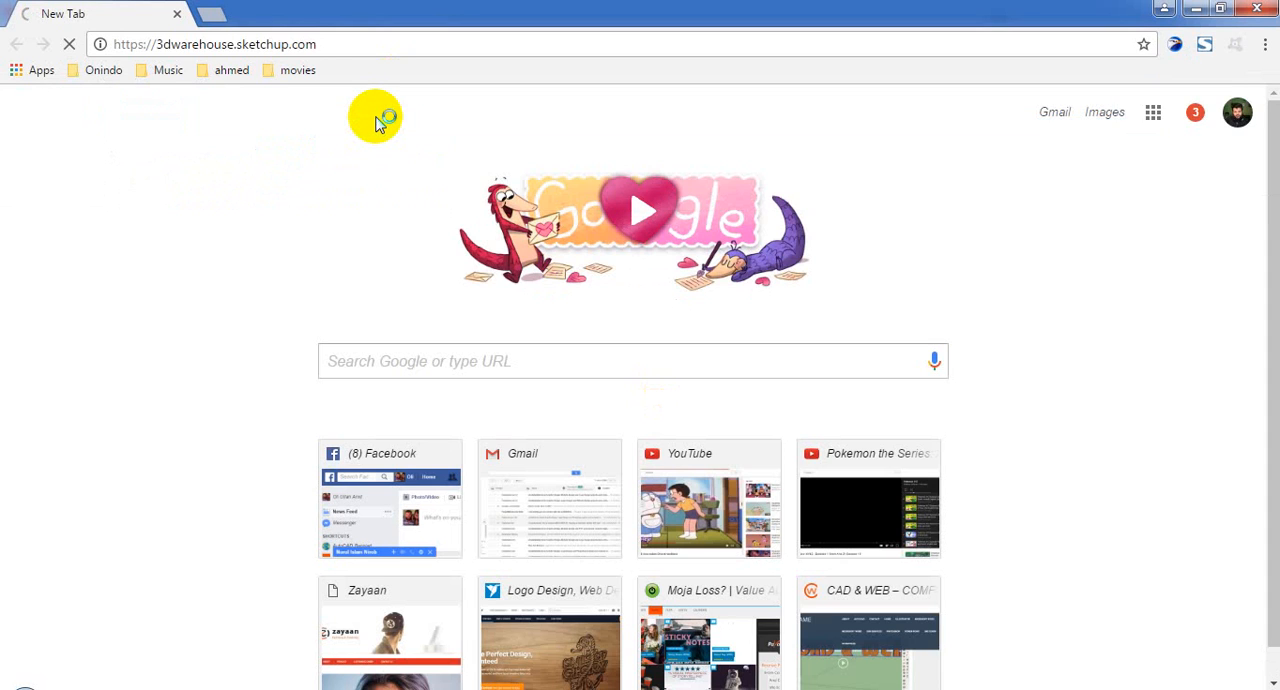
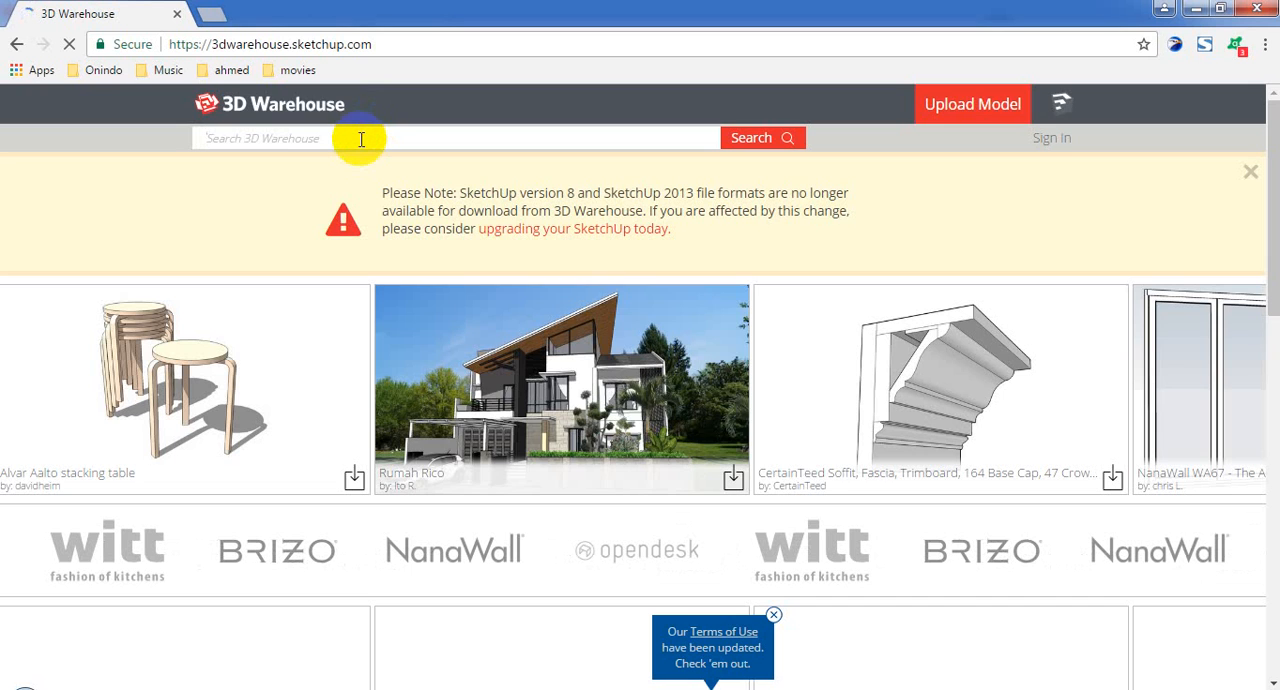
# Step: Search 3D Warehouse for "door" and browse the resulting models
pyautogui.write('oor')
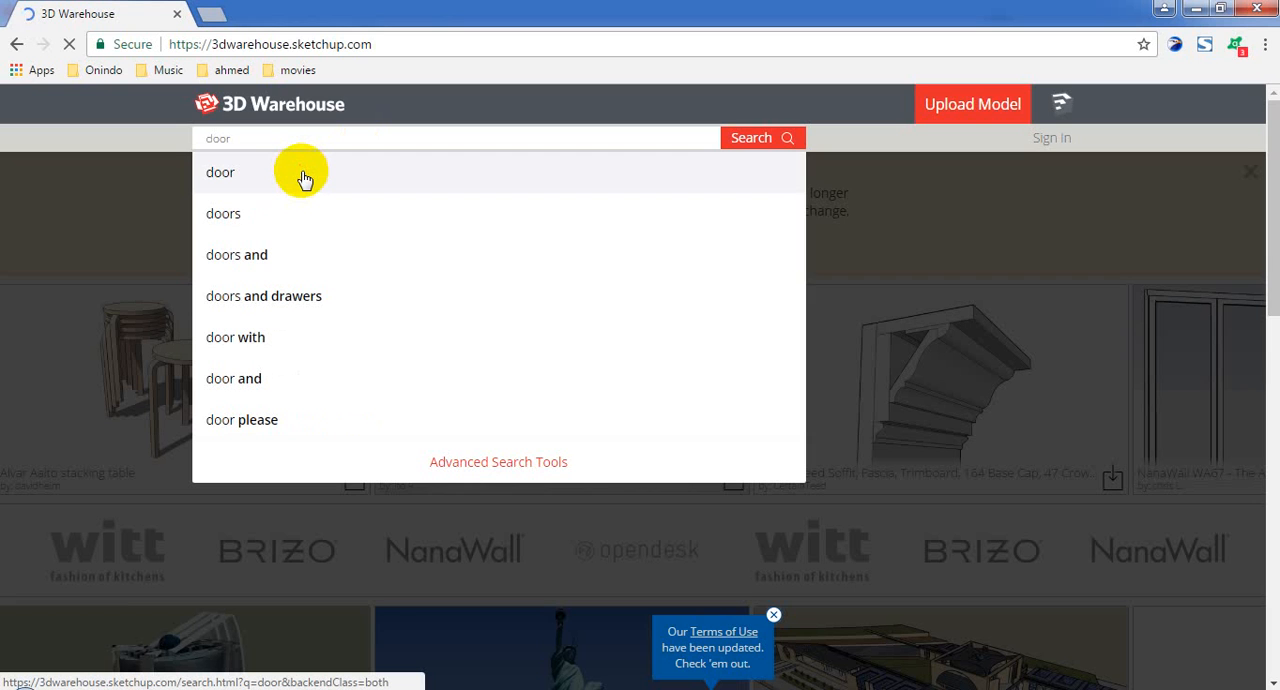
pyautogui.click(305, 178)
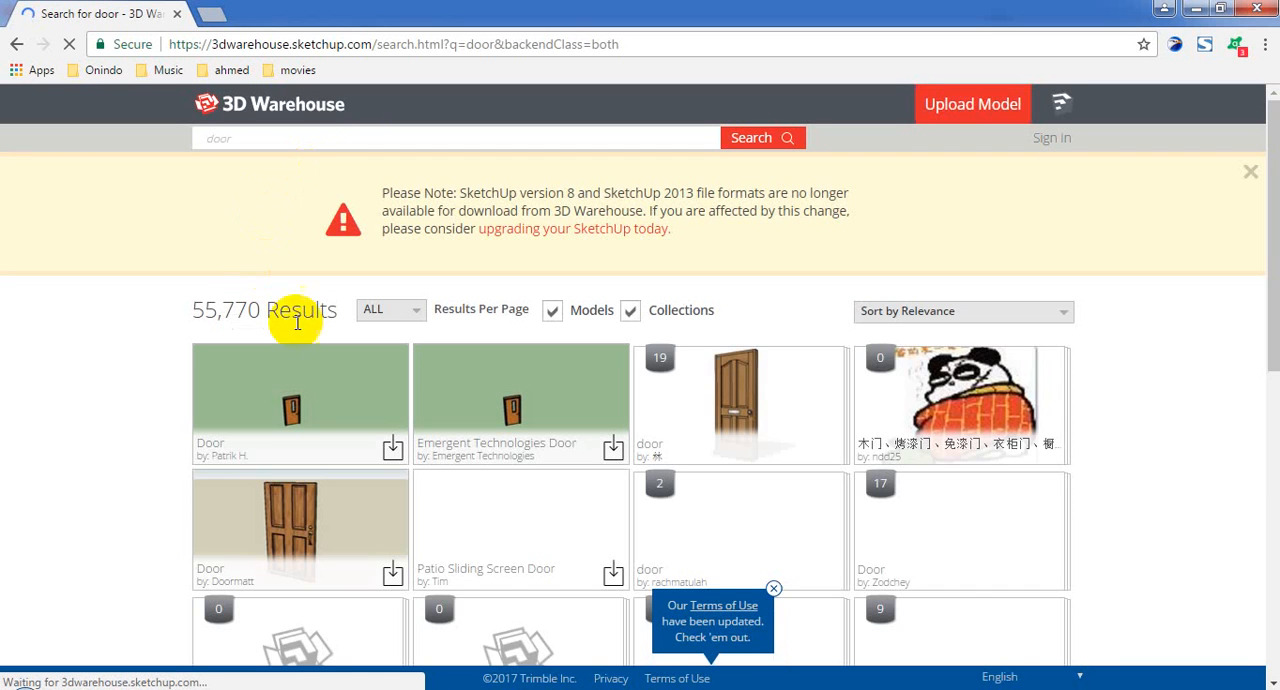
pyautogui.click(613, 455)
pyautogui.scroll(-2, 613, 455)
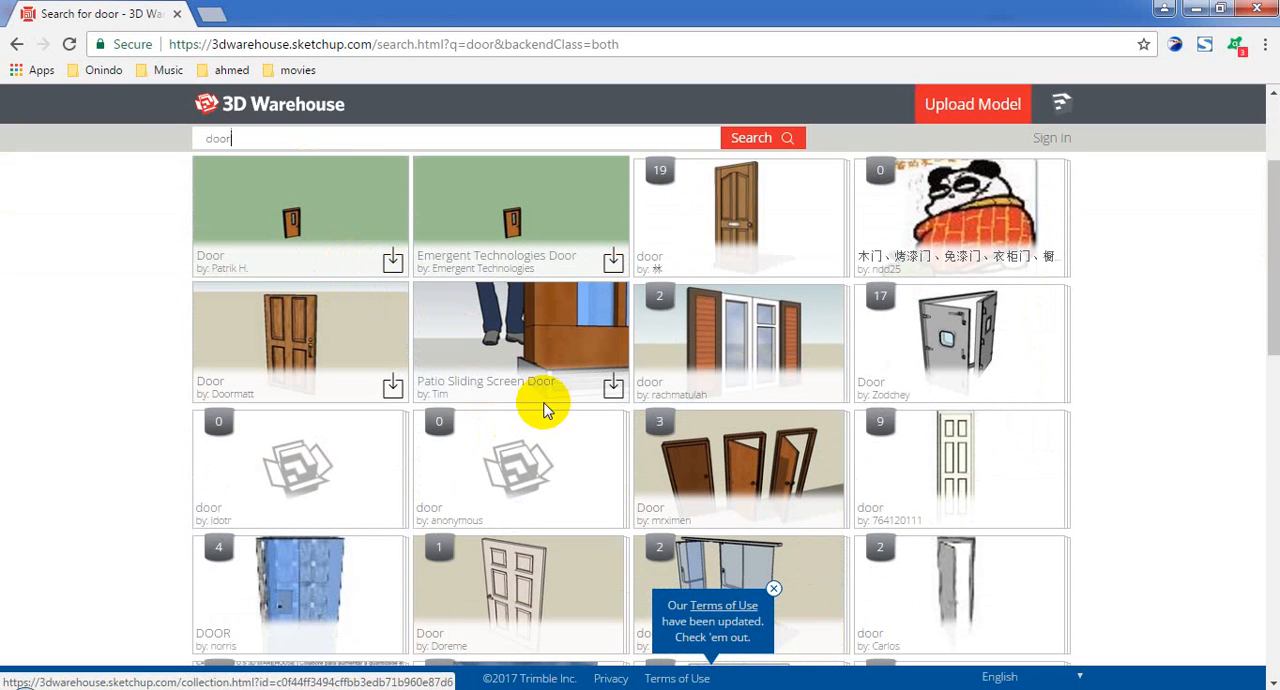
pyautogui.scroll(-2, 540, 403)
pyautogui.scroll(-10, 545, 410)
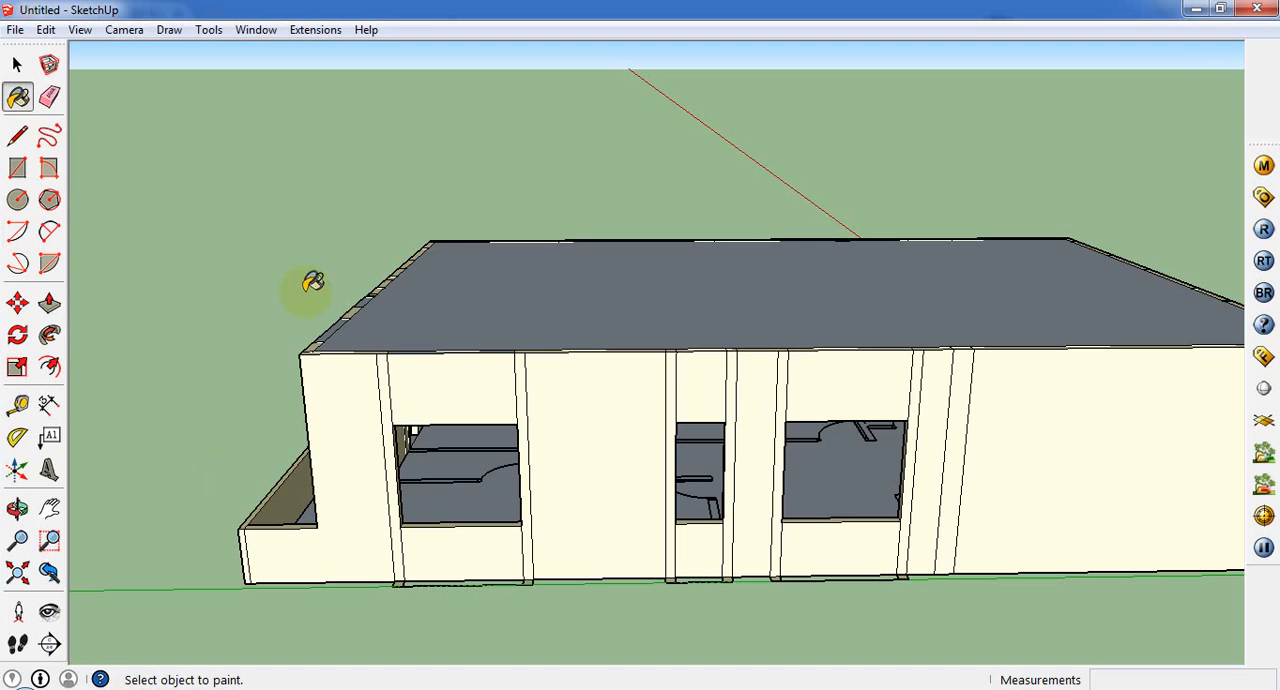
# Step: Switch back to SketchUp and open the dialog for importing a file
pyautogui.moveTo(575, 328); pyautogui.dragTo(764, 311, button='middle')
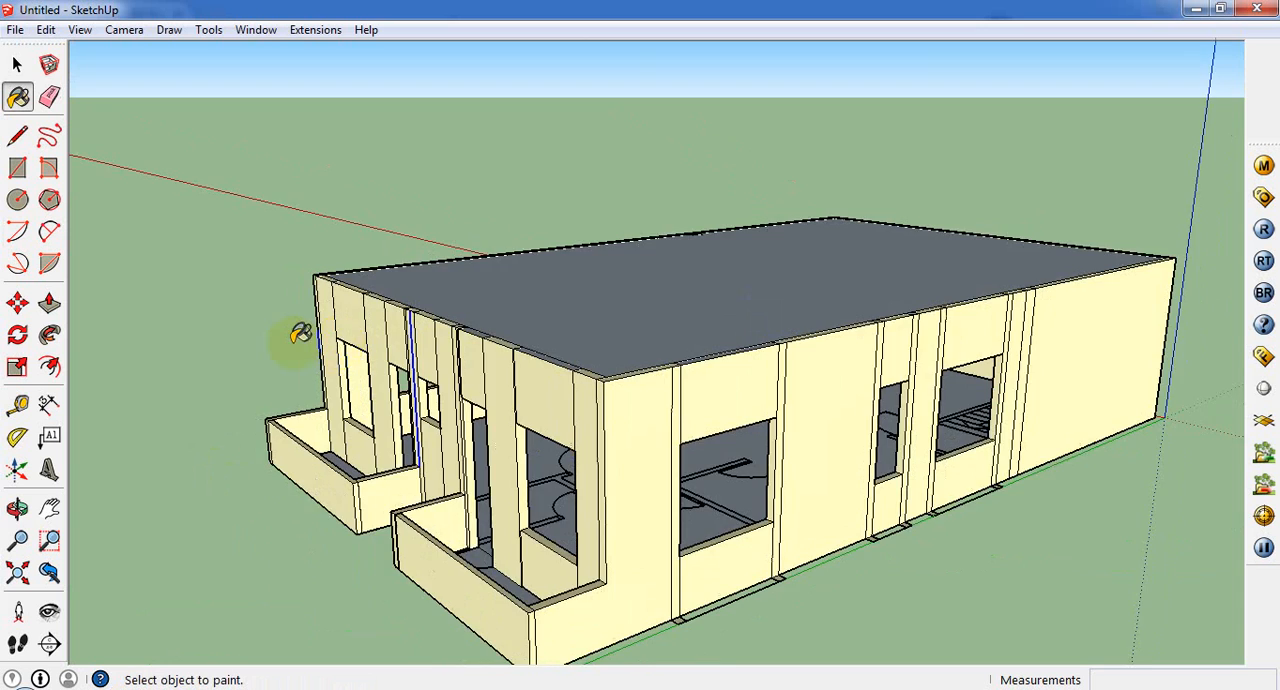
pyautogui.scroll(4, 300, 334)
pyautogui.moveTo(517, 369); pyautogui.dragTo(615, 386, button='middle')
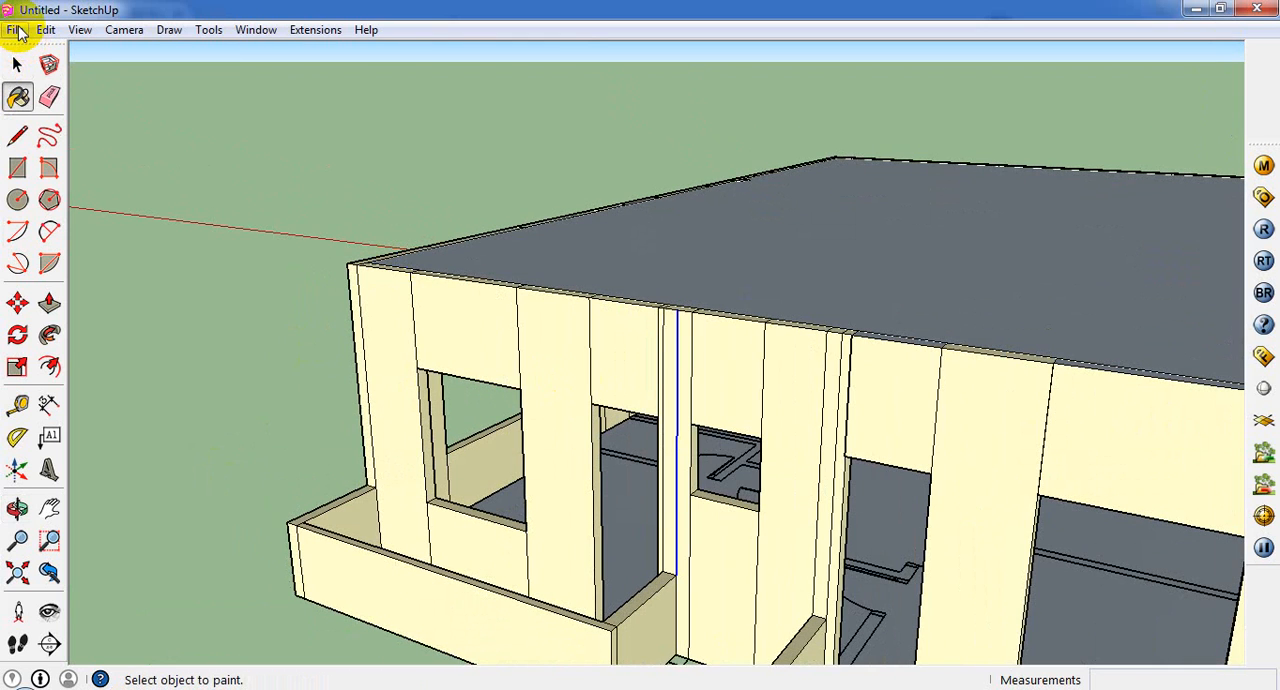
pyautogui.hotkey('alt', 'f')
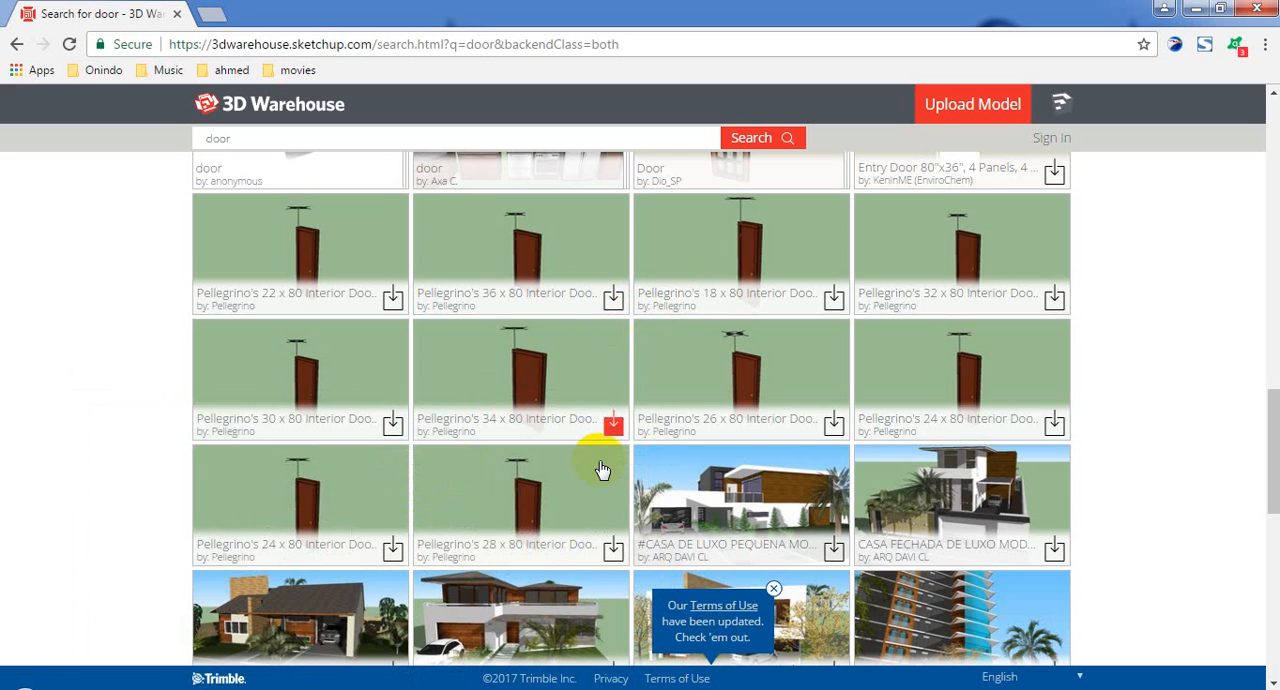
pyautogui.click(135, 689)
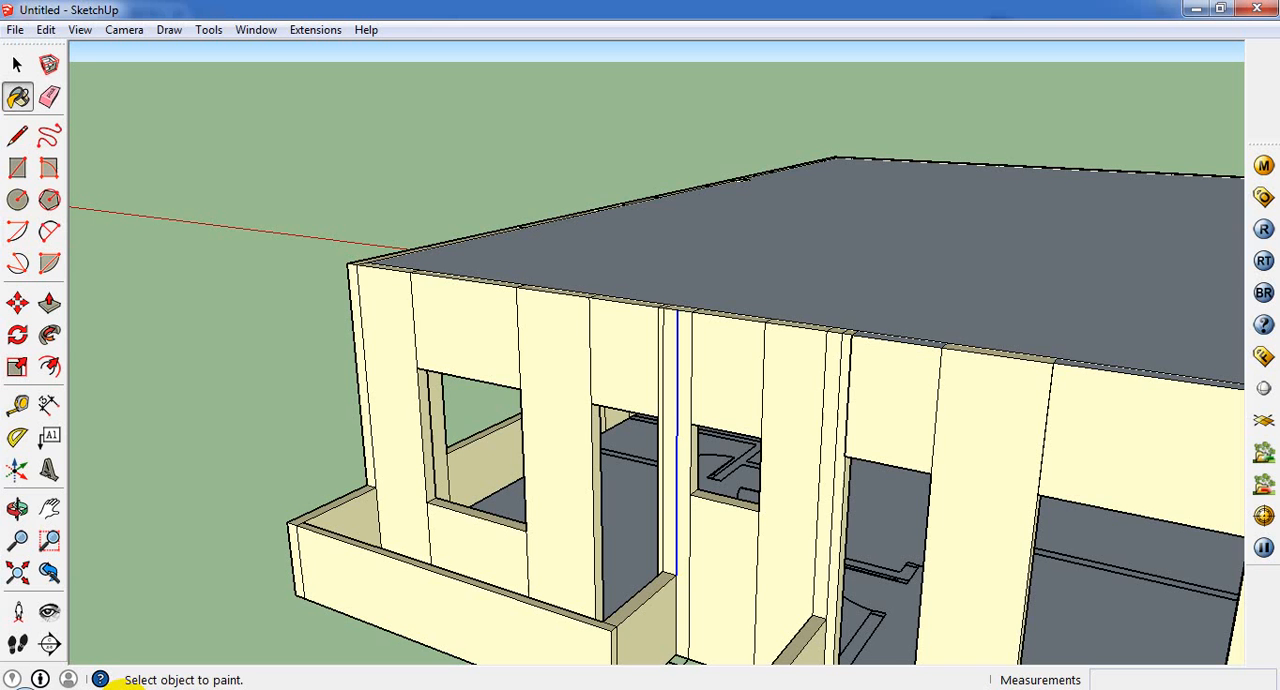
pyautogui.click(17, 30)
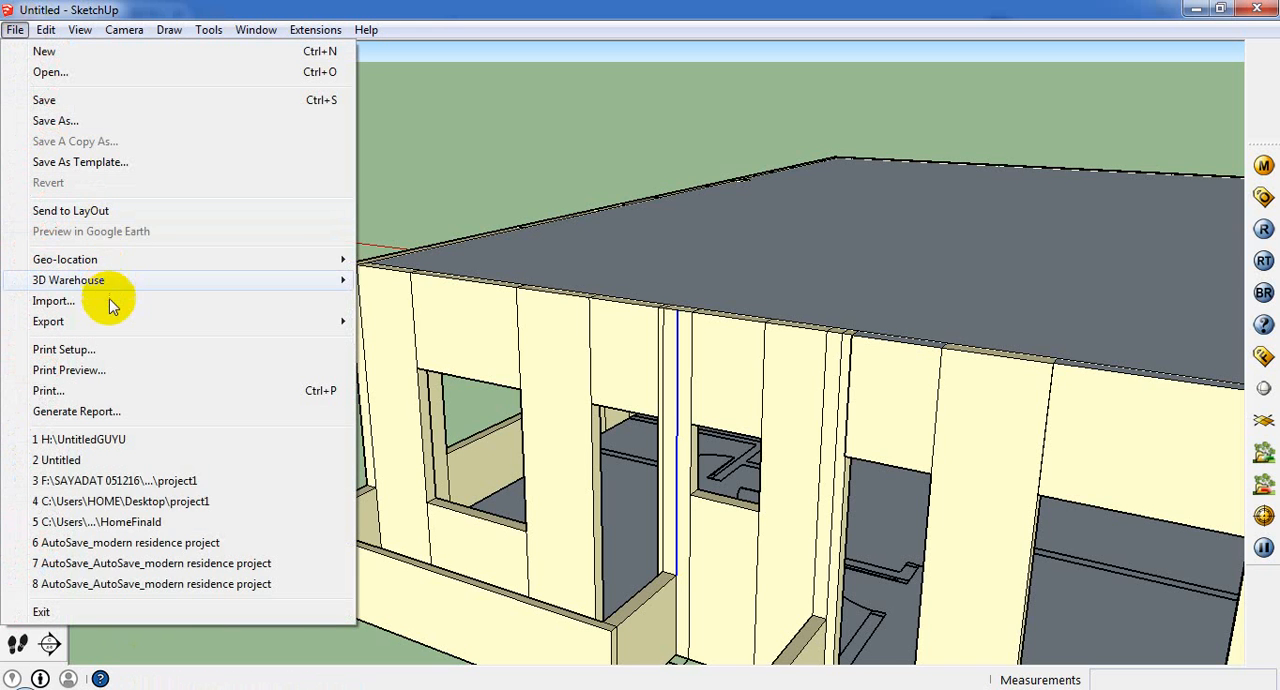
pyautogui.click(109, 298)
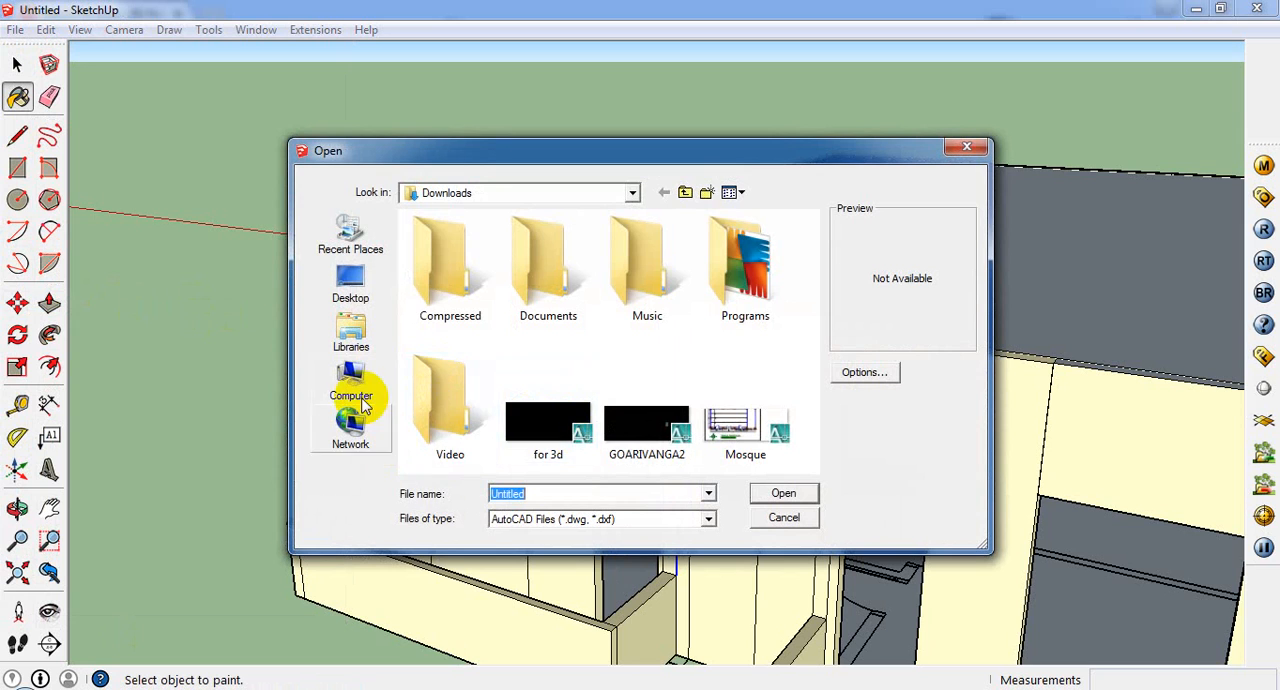
# Step: Browse on drive D to the "last setch up" folder for the import
pyautogui.click(360, 398)
pyautogui.doubleClick(520, 292)
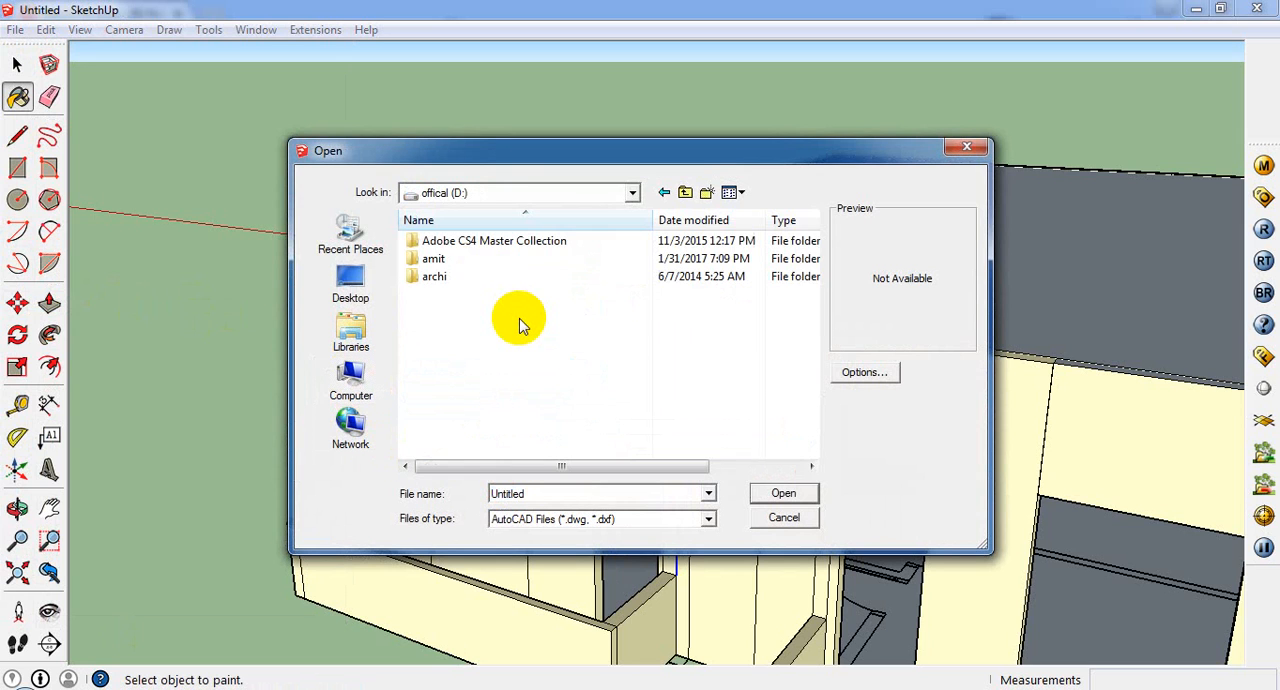
pyautogui.click(482, 319)
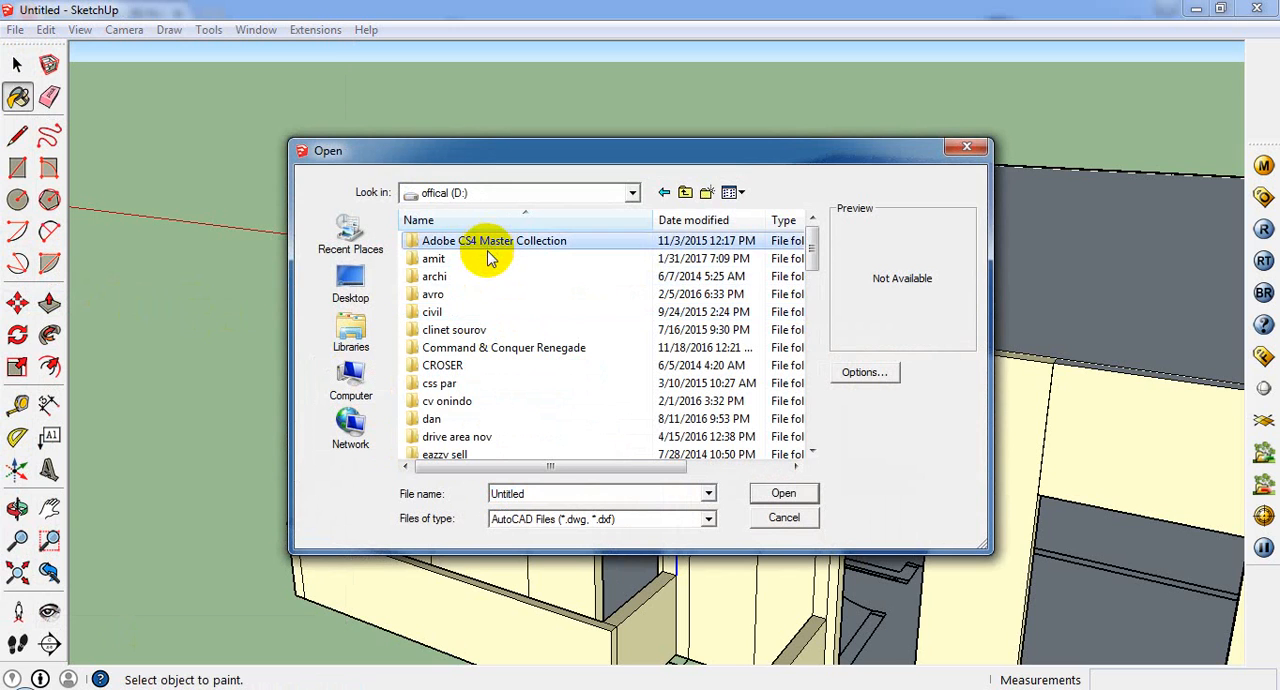
pyautogui.doubleClick(490, 258)
pyautogui.click(487, 283)
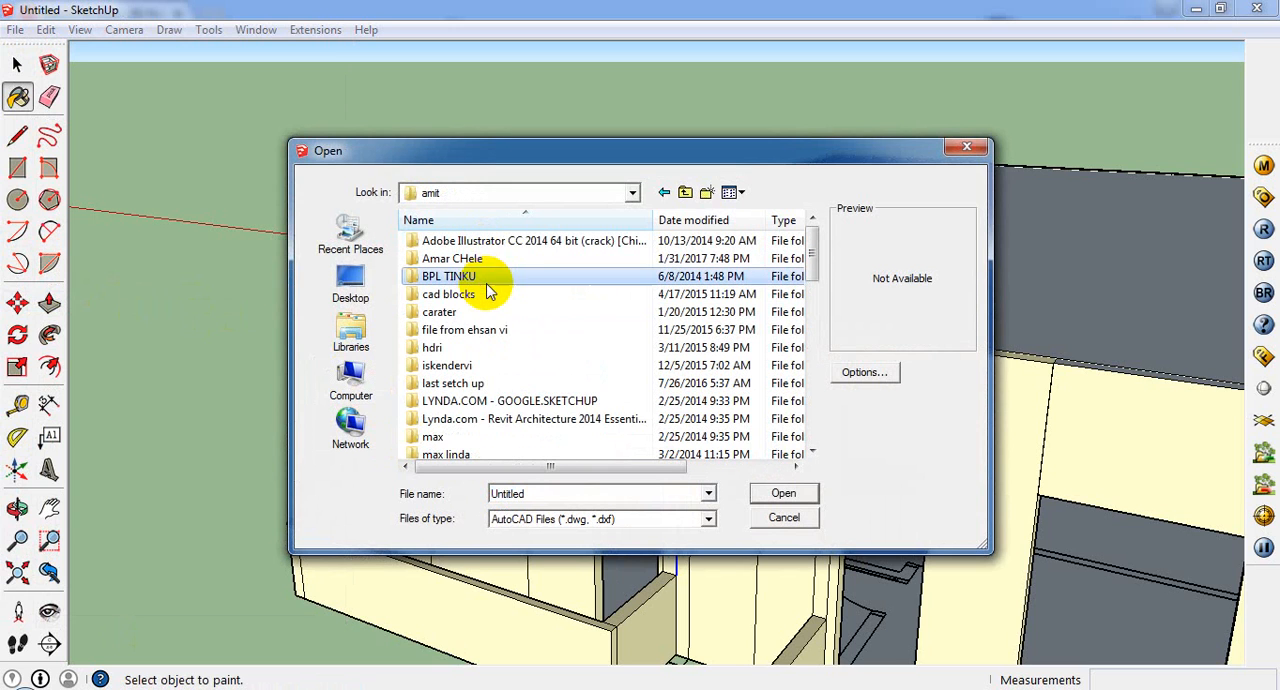
pyautogui.click(493, 349)
pyautogui.click(498, 384)
pyautogui.doubleClick(498, 384)
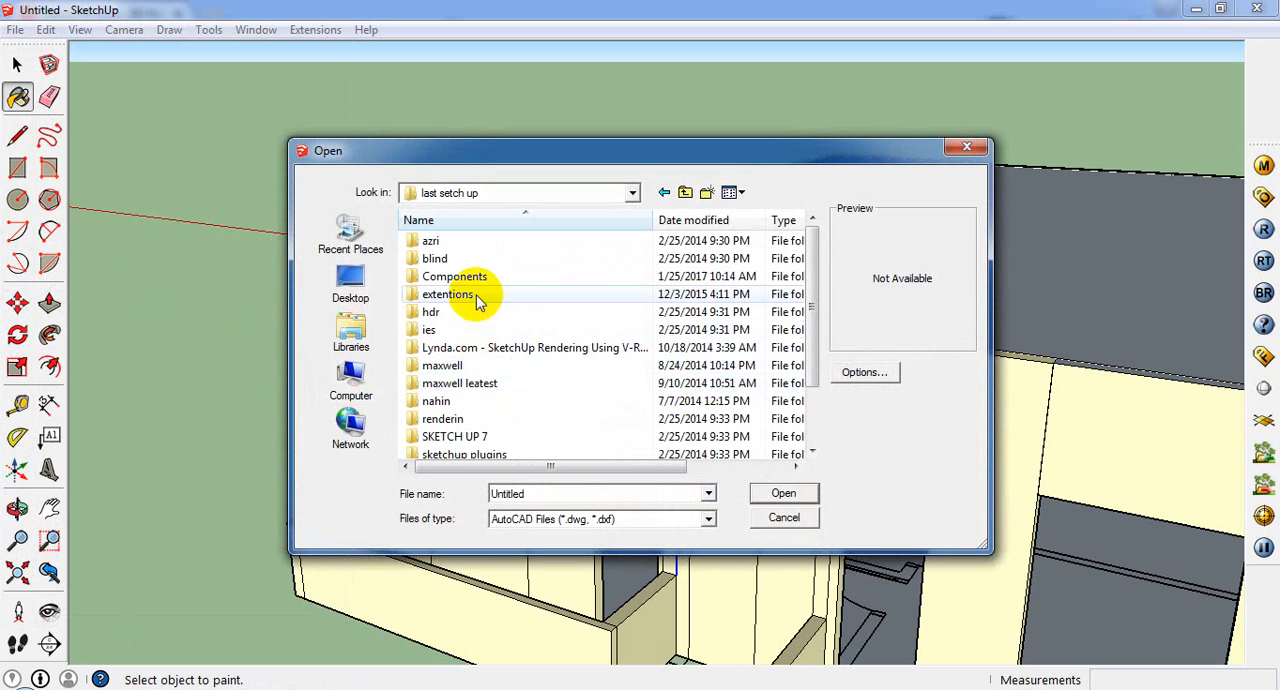
# Step: Open the Doors folder inside Components and set the import file type to SketchUp Files (*.skp)
pyautogui.doubleClick(488, 276)
pyautogui.click(490, 329)
pyautogui.press('d')
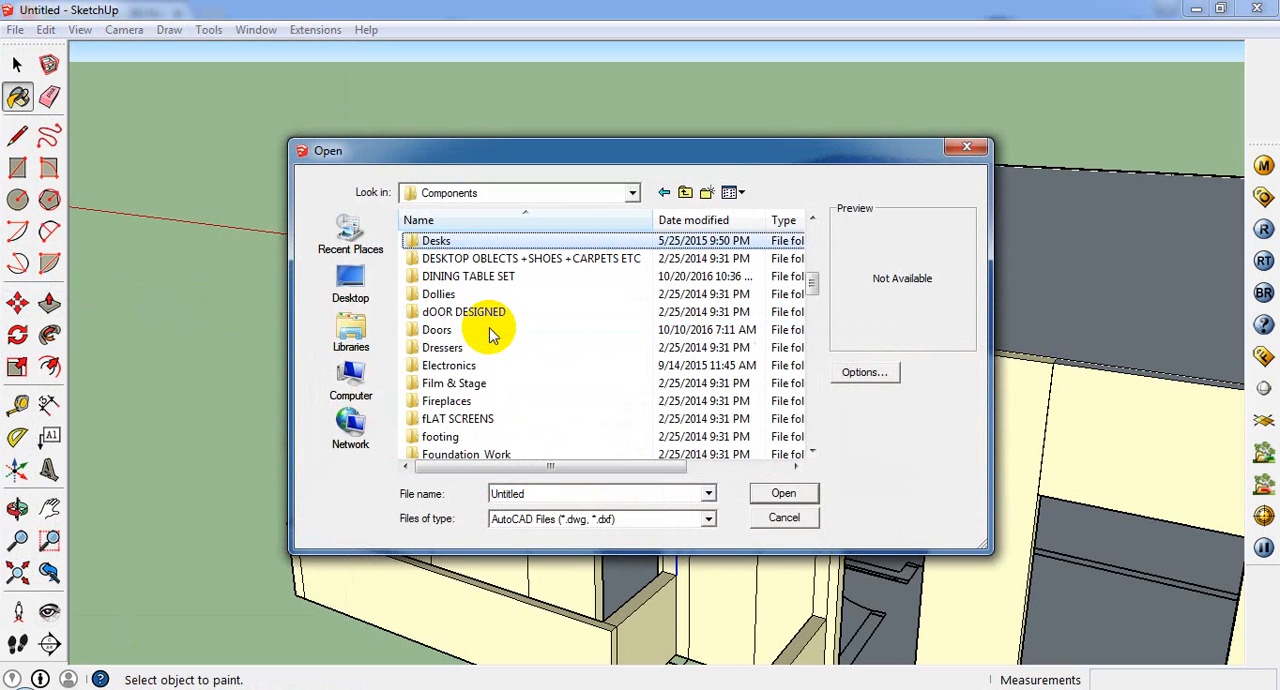
pyautogui.click(447, 300)
pyautogui.doubleClick(445, 330)
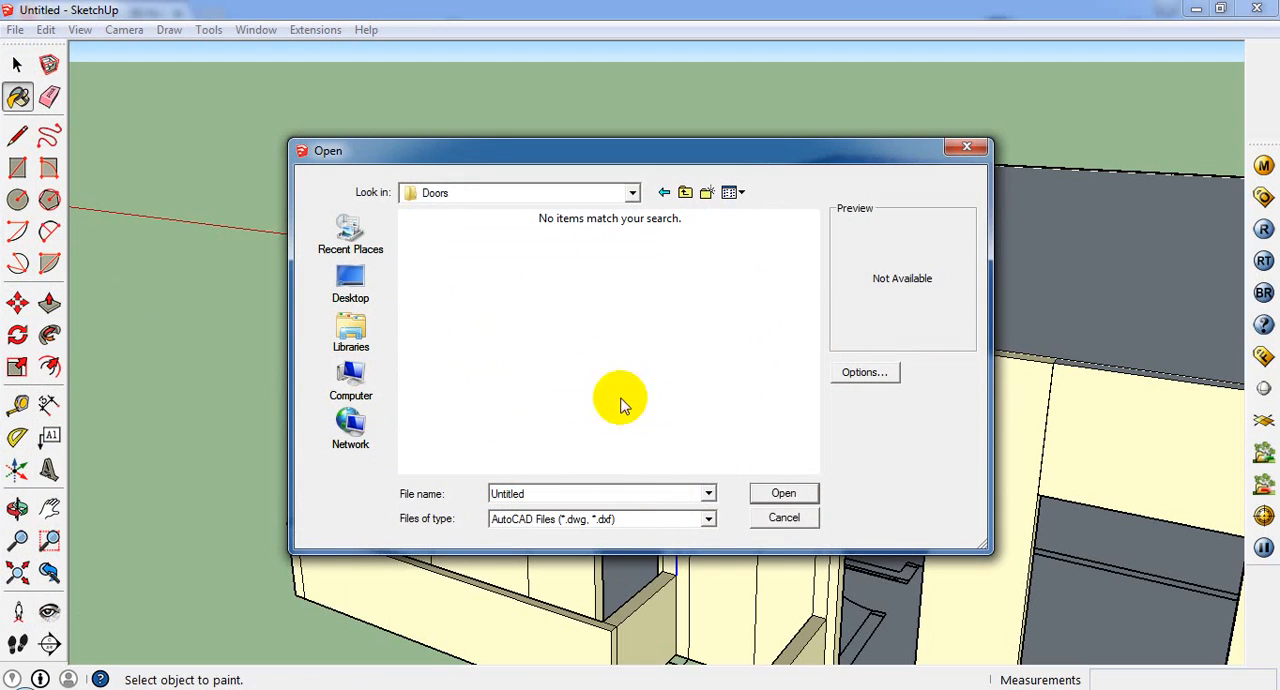
pyautogui.click(692, 522)
pyautogui.click(688, 538)
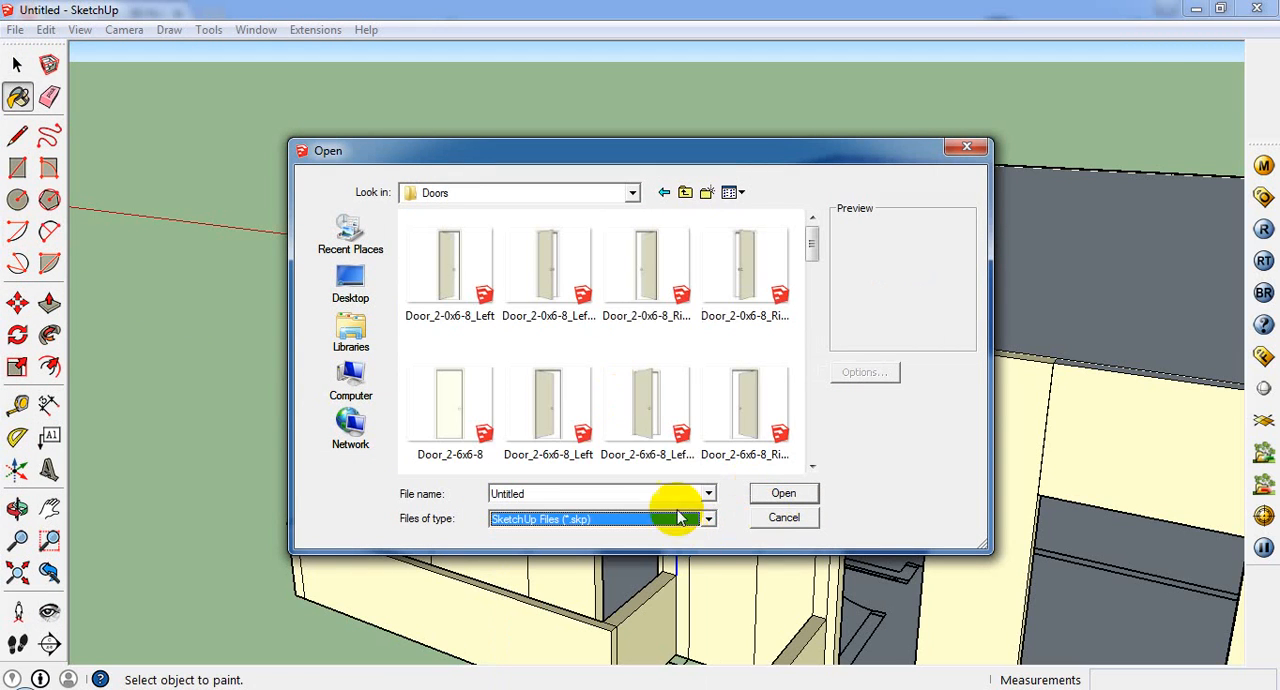
# Step: Import the Door_2-6x6-8 component from the Doors folder
pyautogui.click(472, 412)
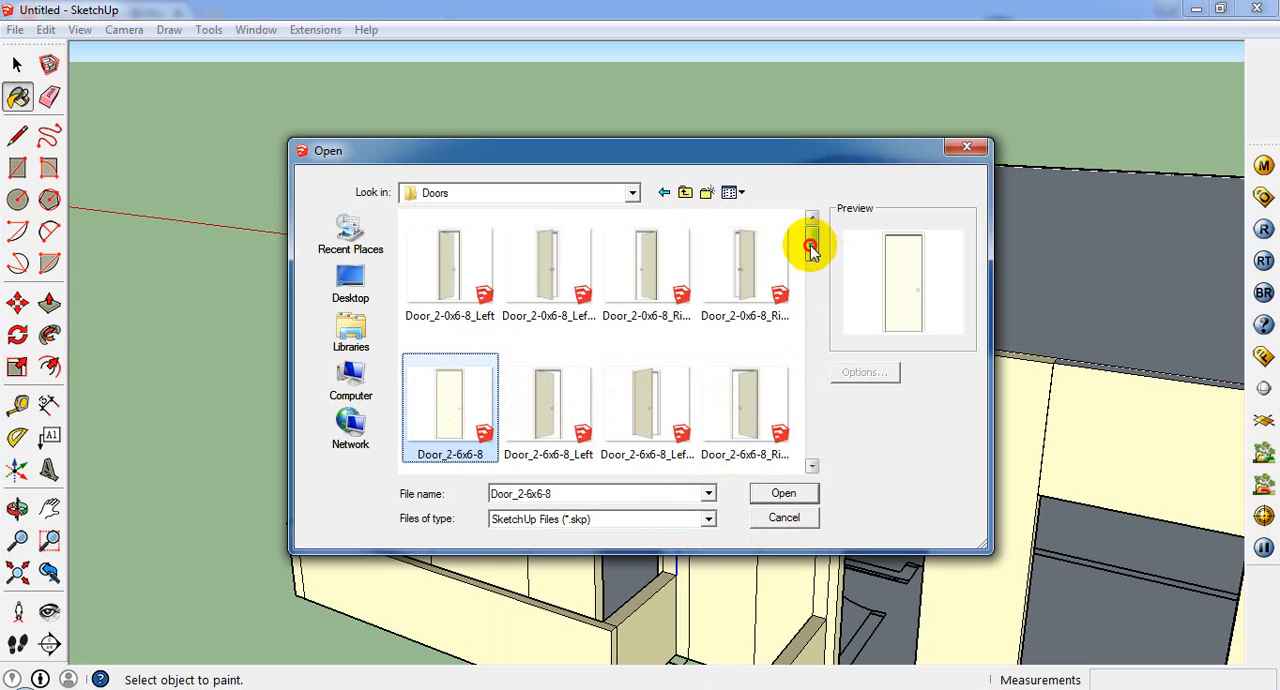
pyautogui.moveTo(810, 248)
pyautogui.mouseDown()
pyautogui.moveTo(812, 290)
pyautogui.moveTo(814, 263)
pyautogui.mouseUp()
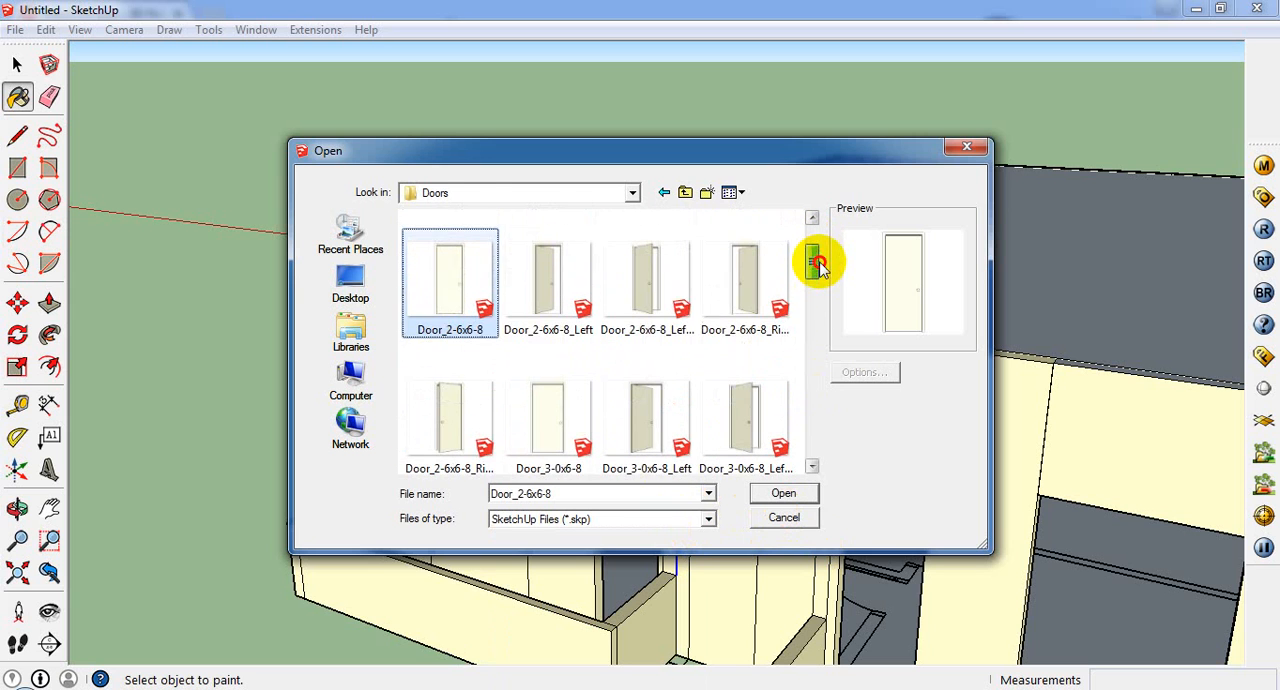
pyautogui.doubleClick(457, 266)
pyautogui.scroll(-3, 629, 486)
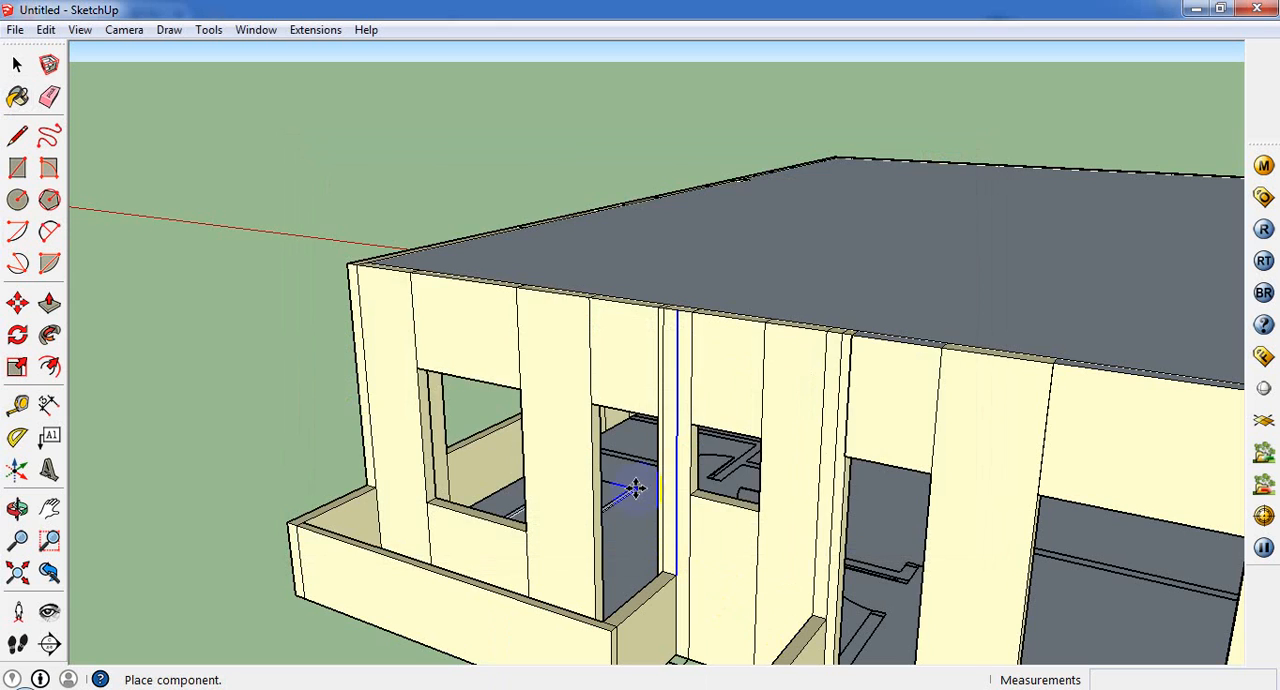
# Step: Place the door component against the side of the front balcony doorway
pyautogui.moveTo(629, 486); pyautogui.dragTo(760, 431, button='middle')
pyautogui.scroll(5, 762, 495)
pyautogui.scroll(2, 820, 423)
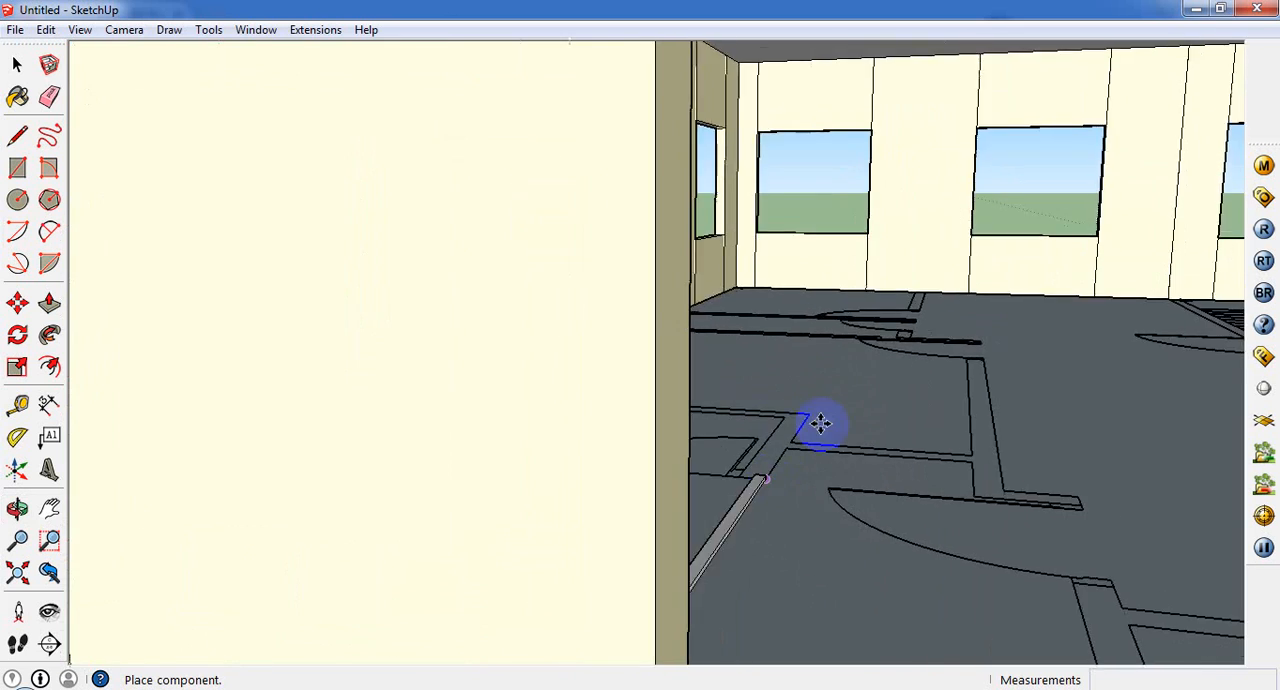
pyautogui.scroll(-5, 829, 480)
pyautogui.scroll(3, 802, 398)
pyautogui.click(802, 398)
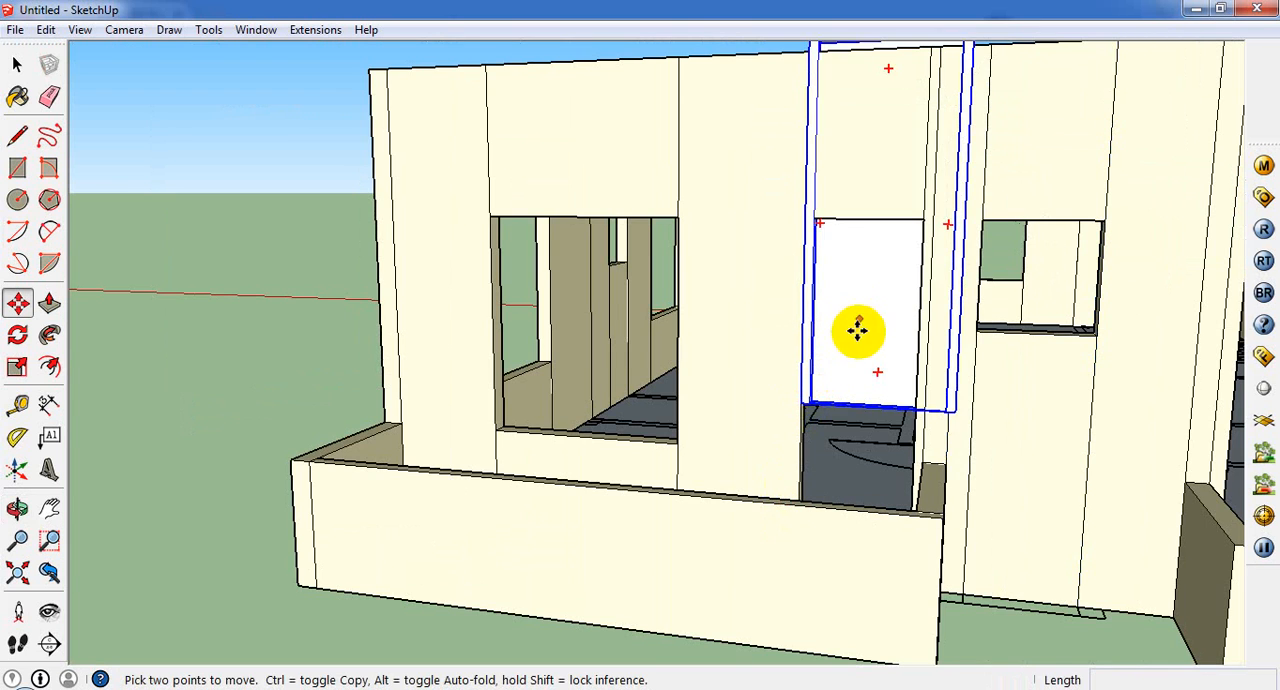
# Step: Move the door down about 3' 6" so its lower corner meets the floor corner of the balcony doorway
pyautogui.moveTo(857, 329); pyautogui.dragTo(557, 372, button='middle')
pyautogui.click(17, 366)
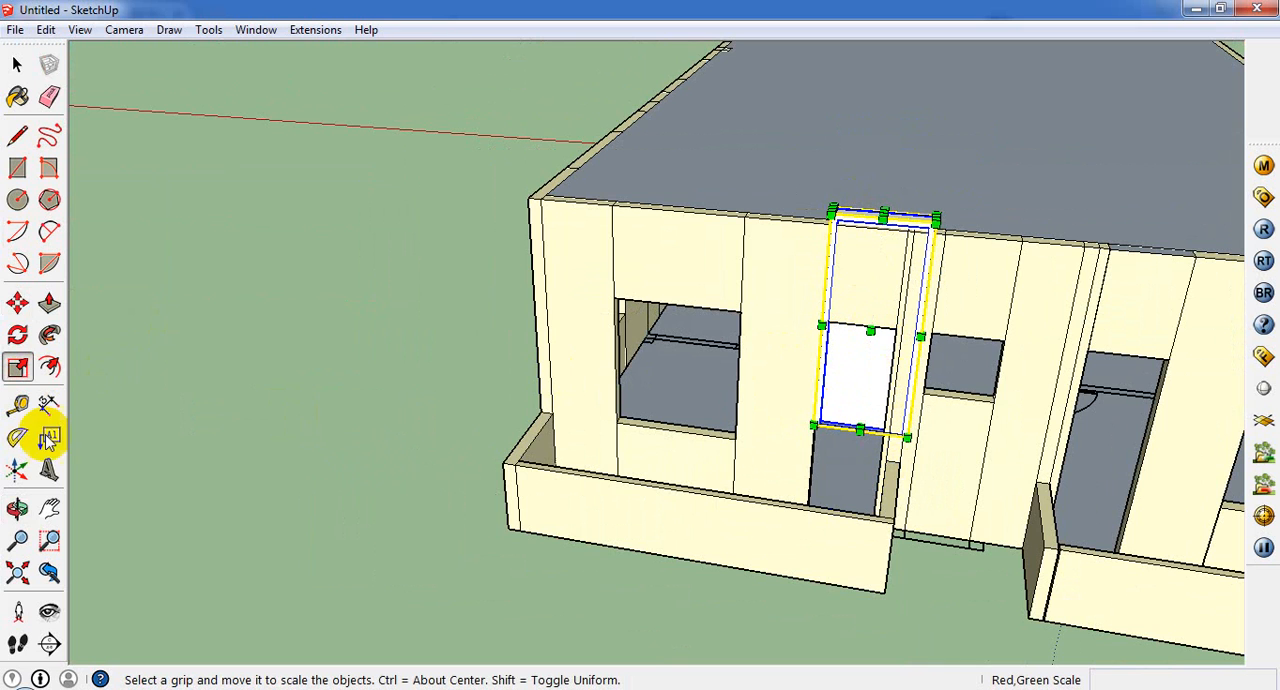
pyautogui.click(17, 302)
pyautogui.scroll(3, 750, 485)
pyautogui.scroll(2, 850, 390)
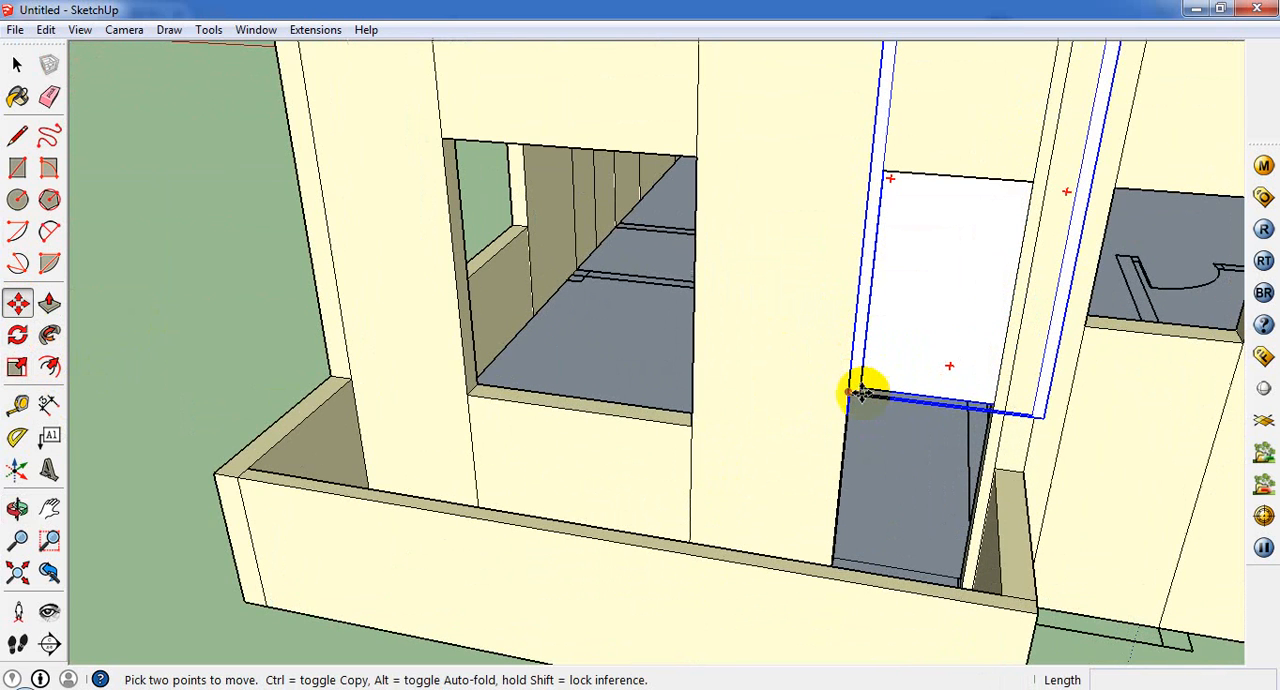
pyautogui.moveTo(838, 498); pyautogui.dragTo(890, 581, button='middle')
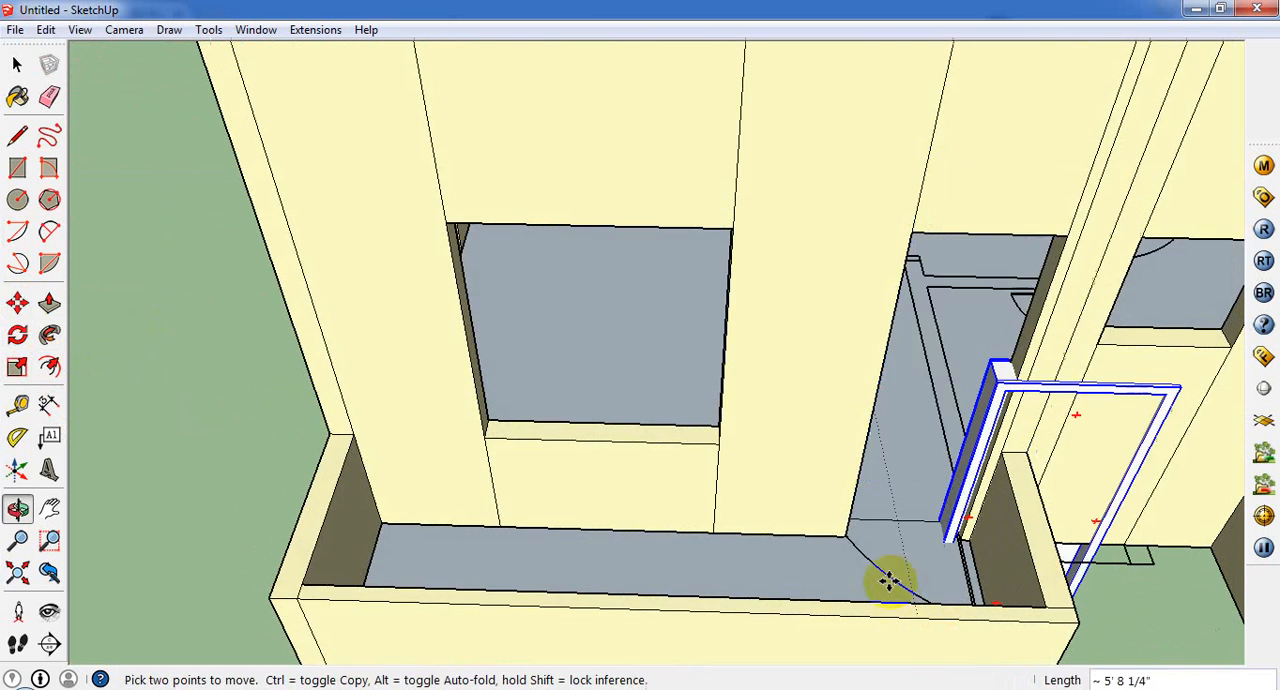
pyautogui.click(845, 534)
# Step: Scale the door's width by 0.75 along its red axis to fit the balcony doorway
pyautogui.moveTo(1057, 274); pyautogui.dragTo(777, 263, button='middle')
pyautogui.scroll(-3, 777, 263)
pyautogui.click(17, 367)
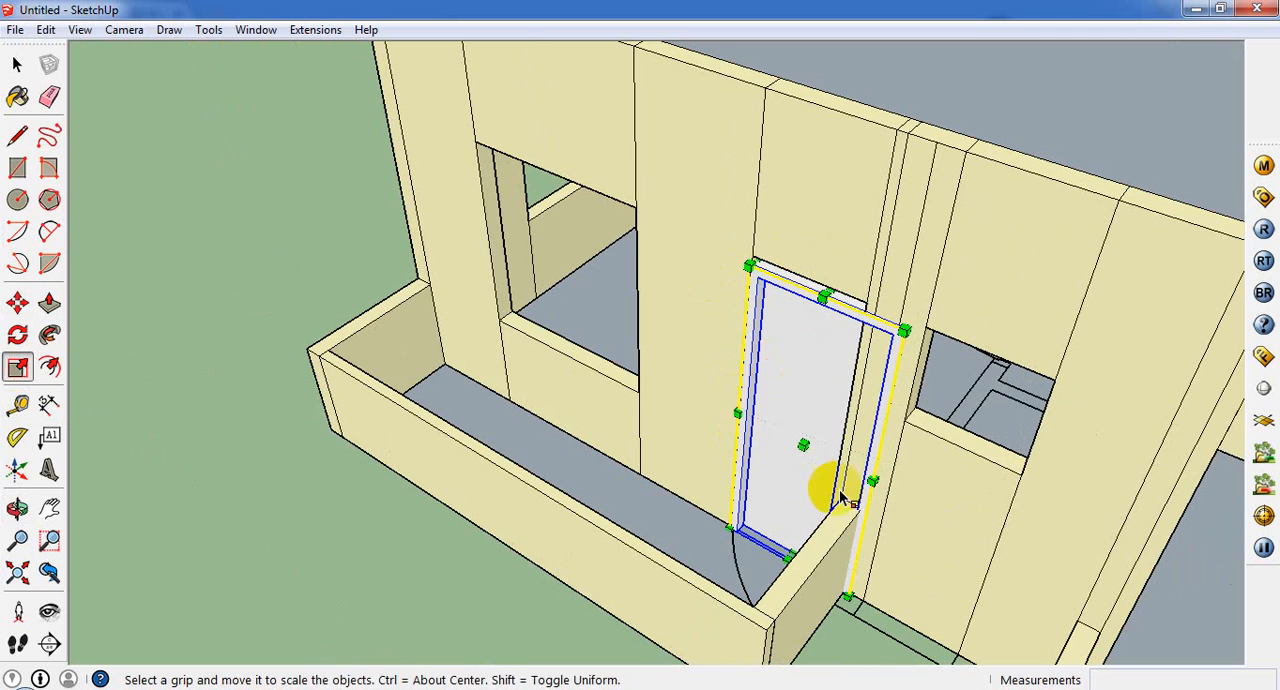
pyautogui.moveTo(880, 478); pyautogui.dragTo(845, 390)
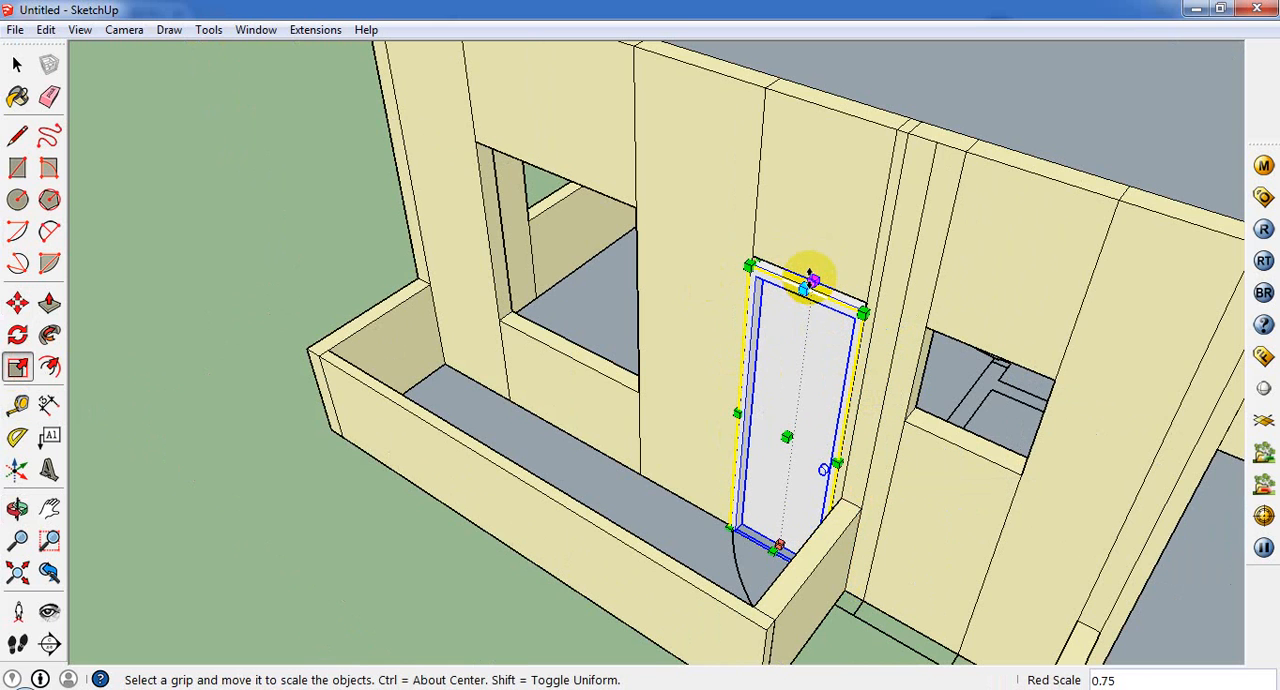
# Step: Try to scale the door's height to meet the upper edge of the balcony doorway
pyautogui.scroll(2, 812, 290)
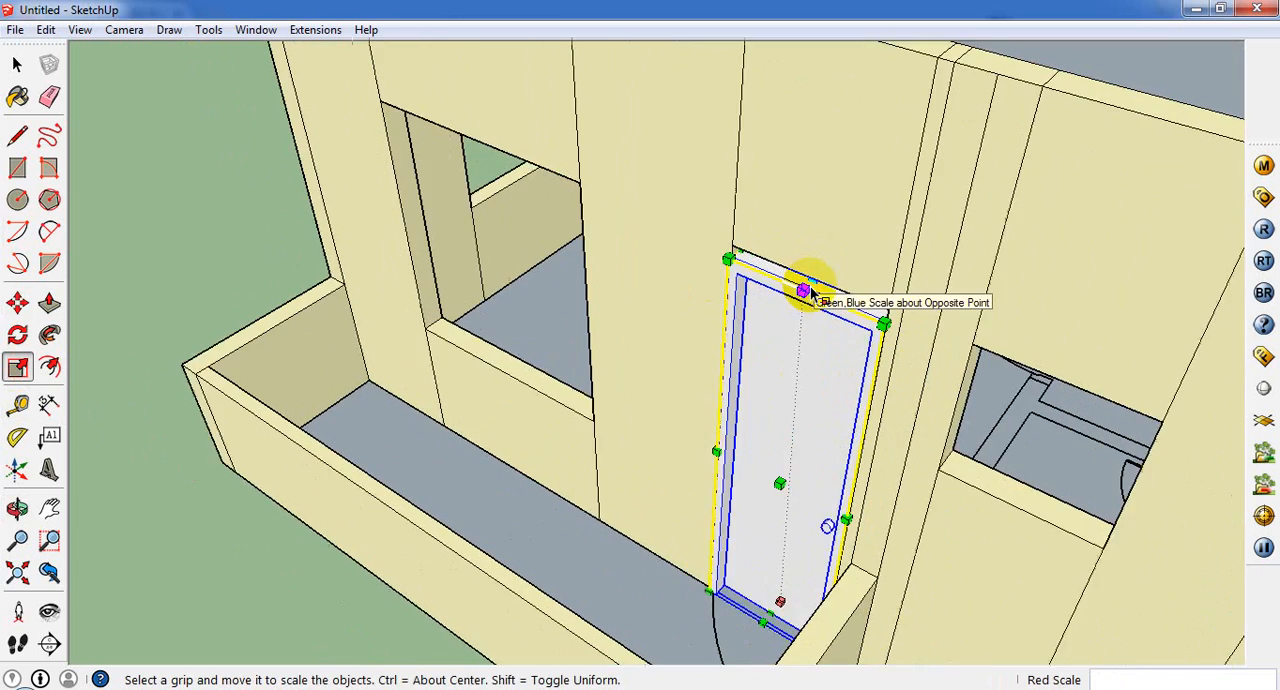
pyautogui.moveTo(816, 278); pyautogui.dragTo(818, 272)
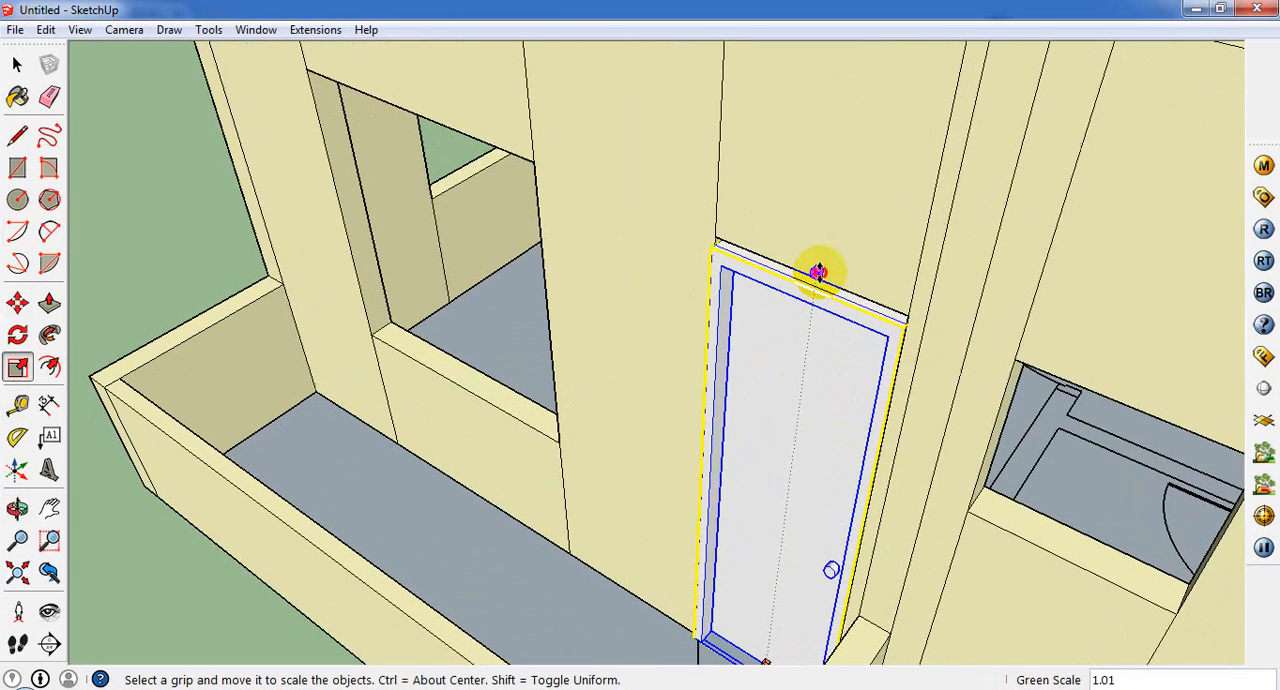
pyautogui.scroll(-1, 836, 328)
pyautogui.click(818, 278)
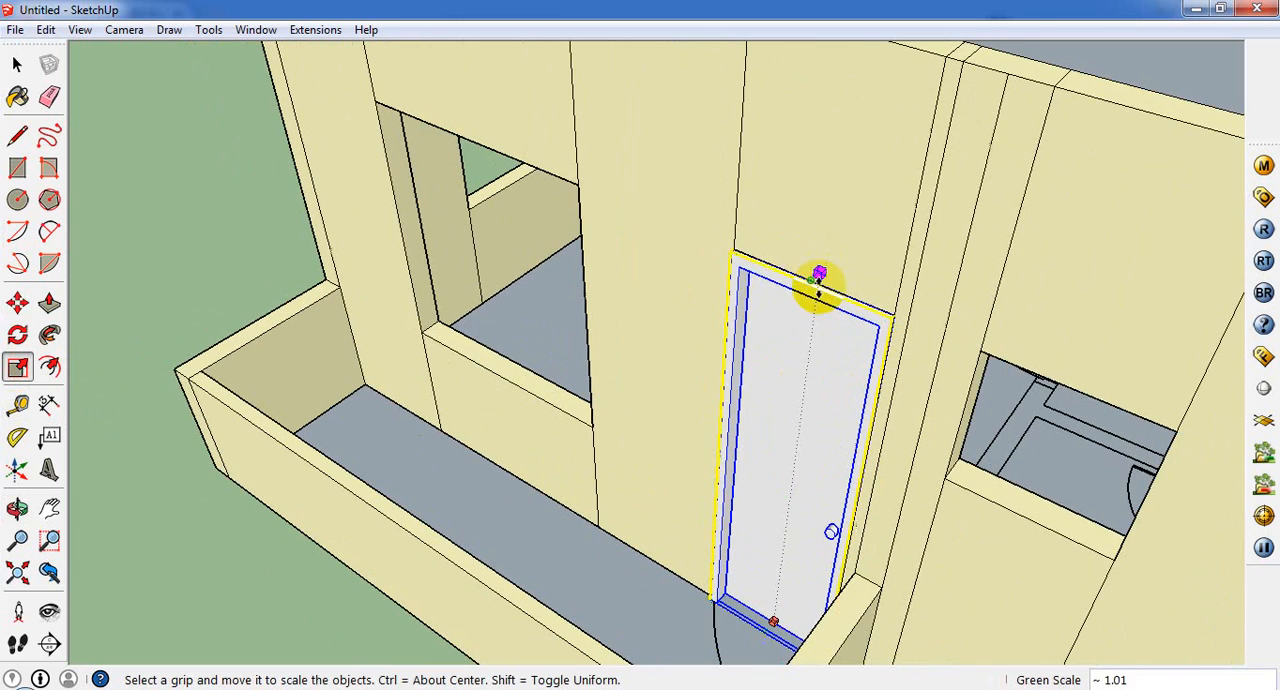
pyautogui.moveTo(814, 277); pyautogui.dragTo(832, 258, button='middle')
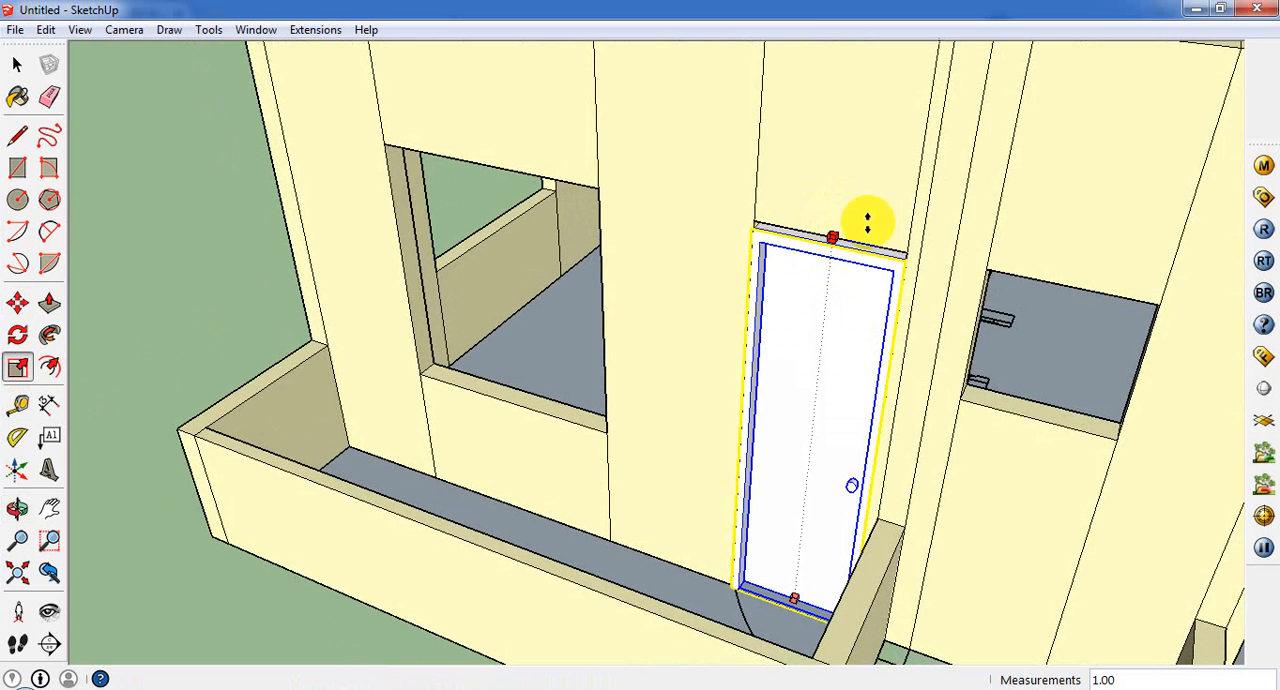
pyautogui.moveTo(867, 222); pyautogui.dragTo(862, 256, button='middle')
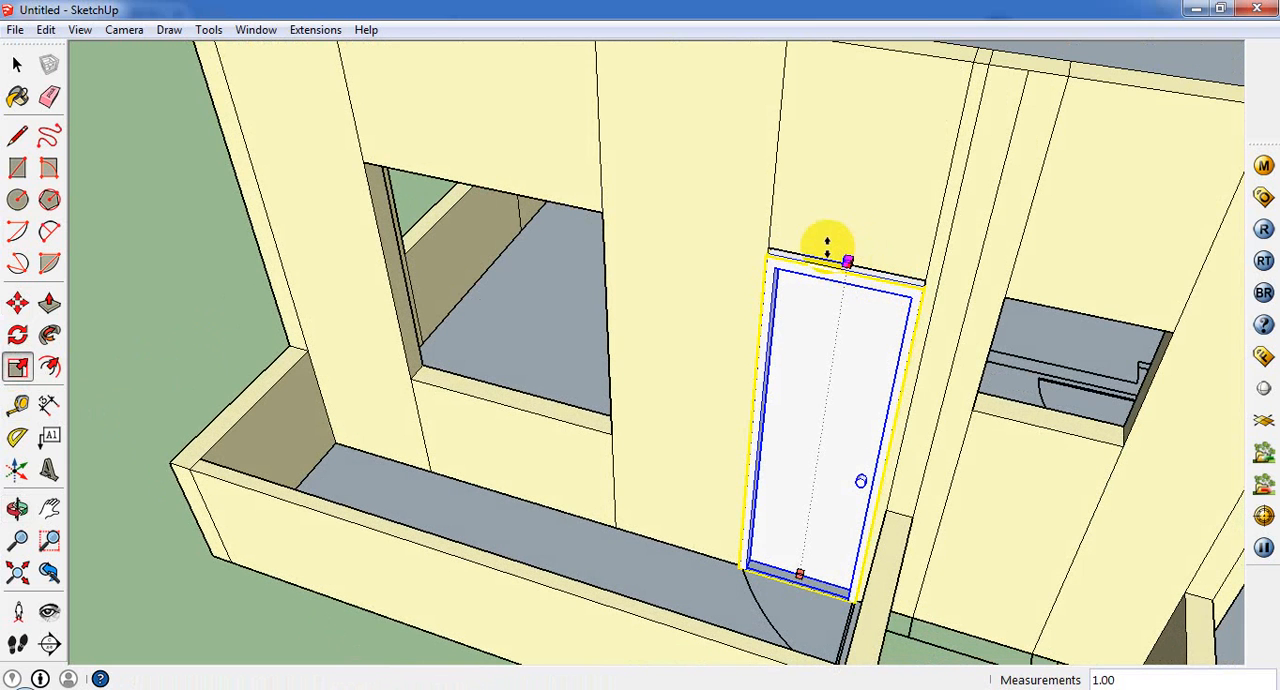
pyautogui.press('Escape')
# Step: Rotate the door 180° about its upper corner and move it about 2' 2 3/8" back into the front balcony doorway
pyautogui.moveTo(873, 299); pyautogui.dragTo(868, 355, button='middle')
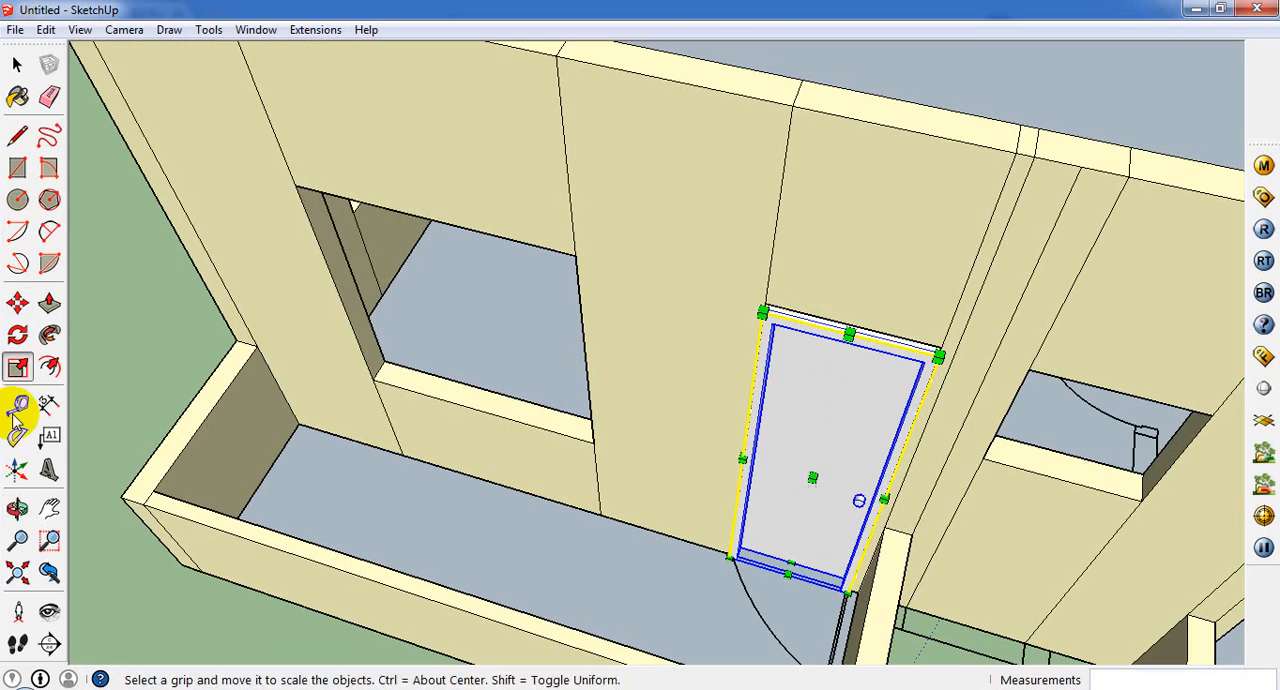
pyautogui.click(17, 302)
pyautogui.moveTo(686, 345); pyautogui.dragTo(903, 398, button='middle')
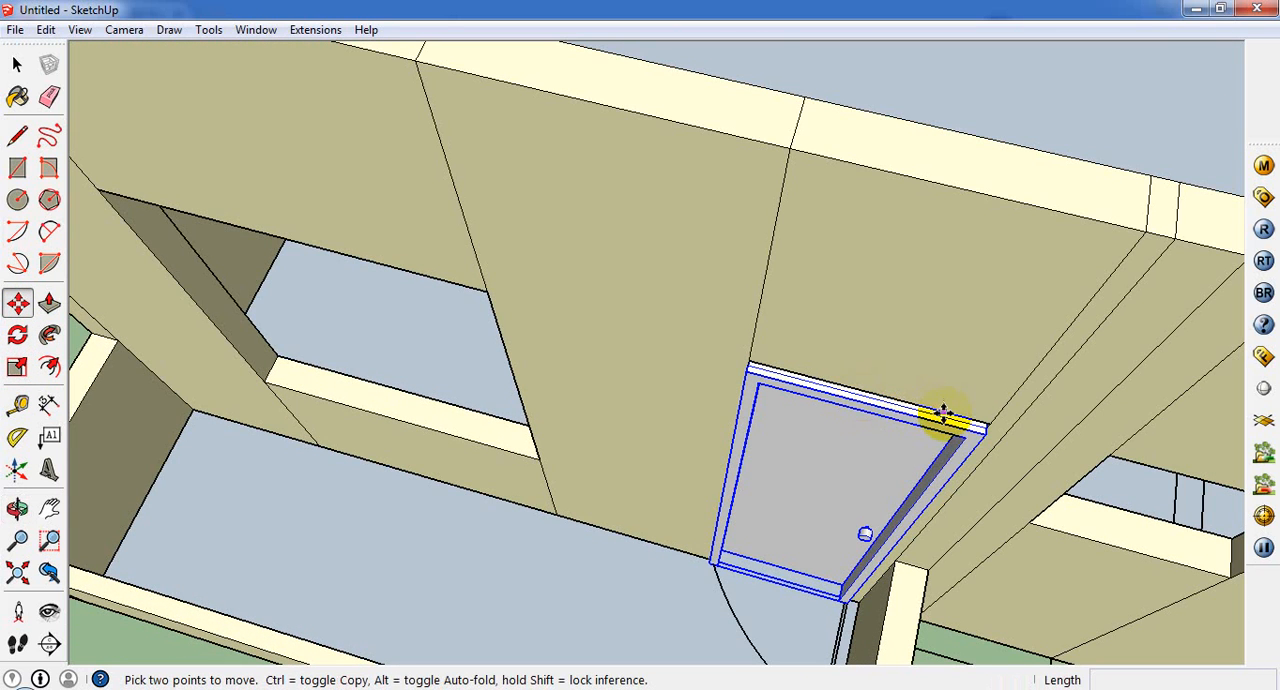
pyautogui.click(17, 334)
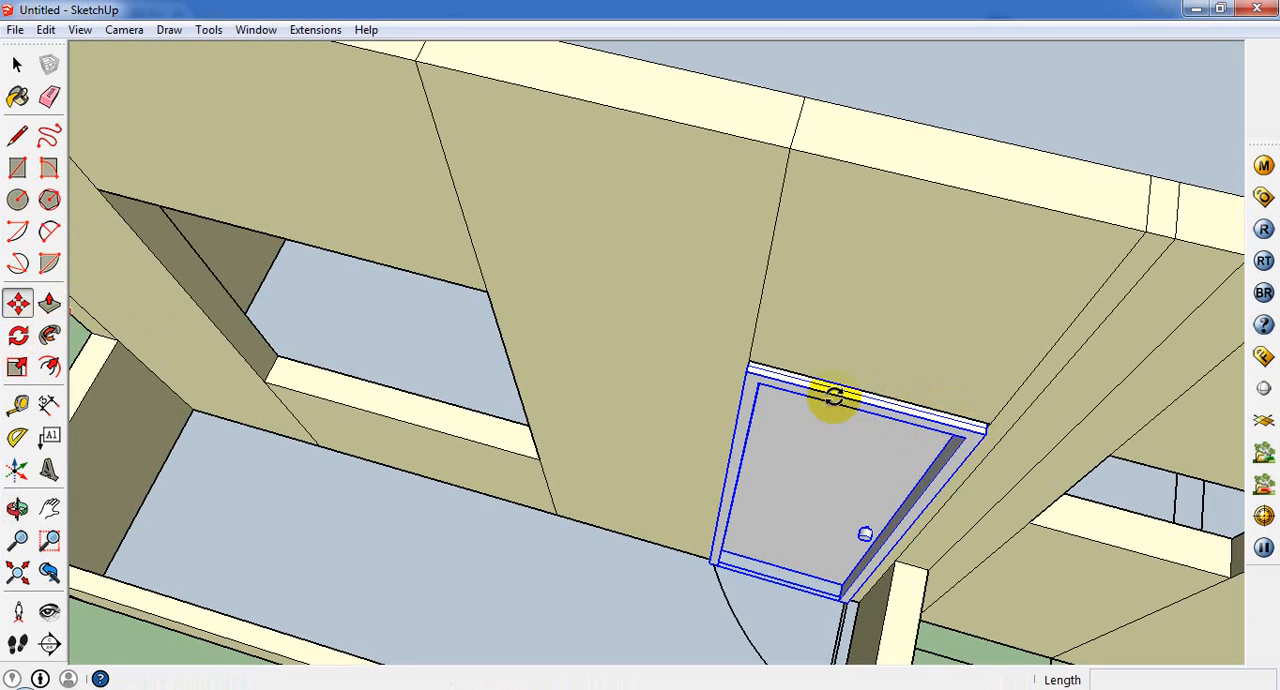
pyautogui.scroll(-2, 505, 515)
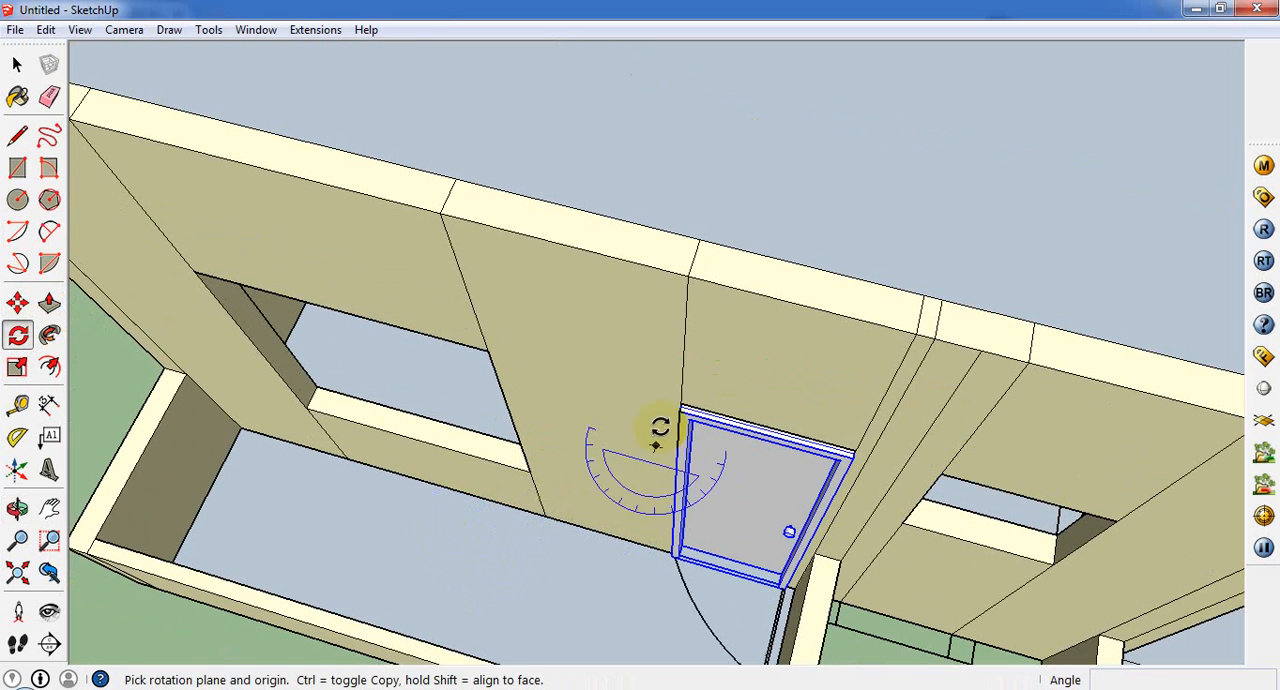
pyautogui.moveTo(680, 412); pyautogui.dragTo(836, 450)
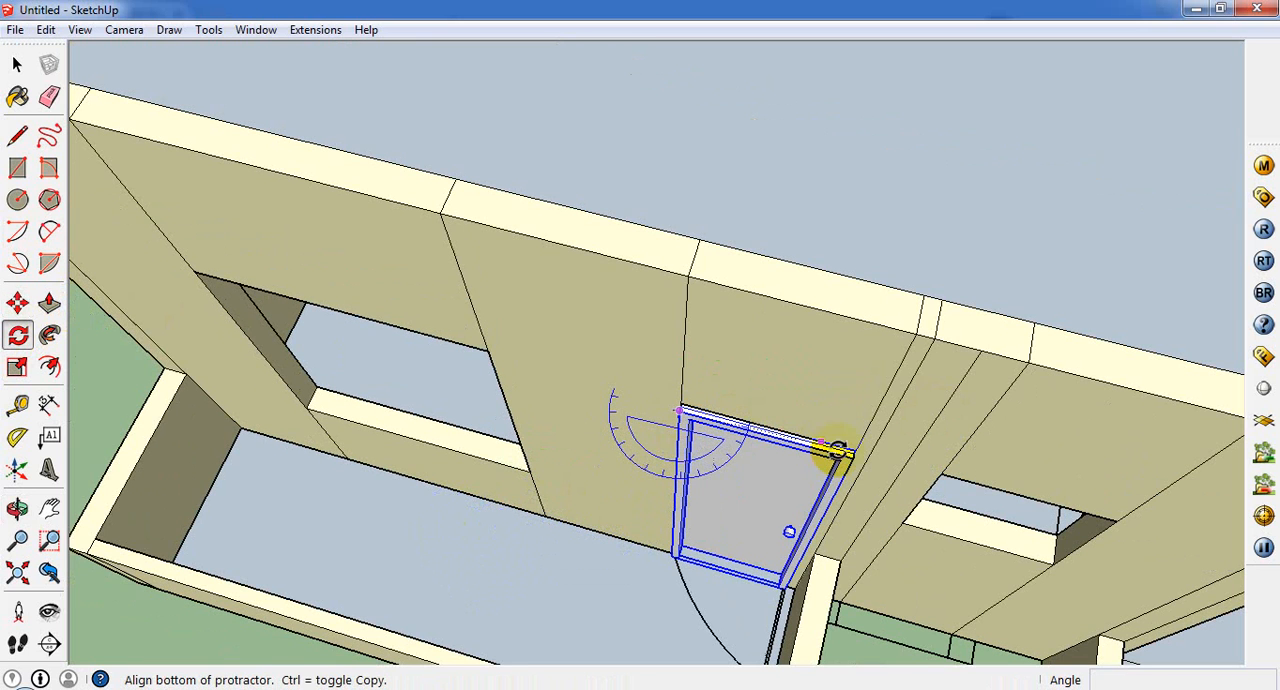
pyautogui.click(850, 459)
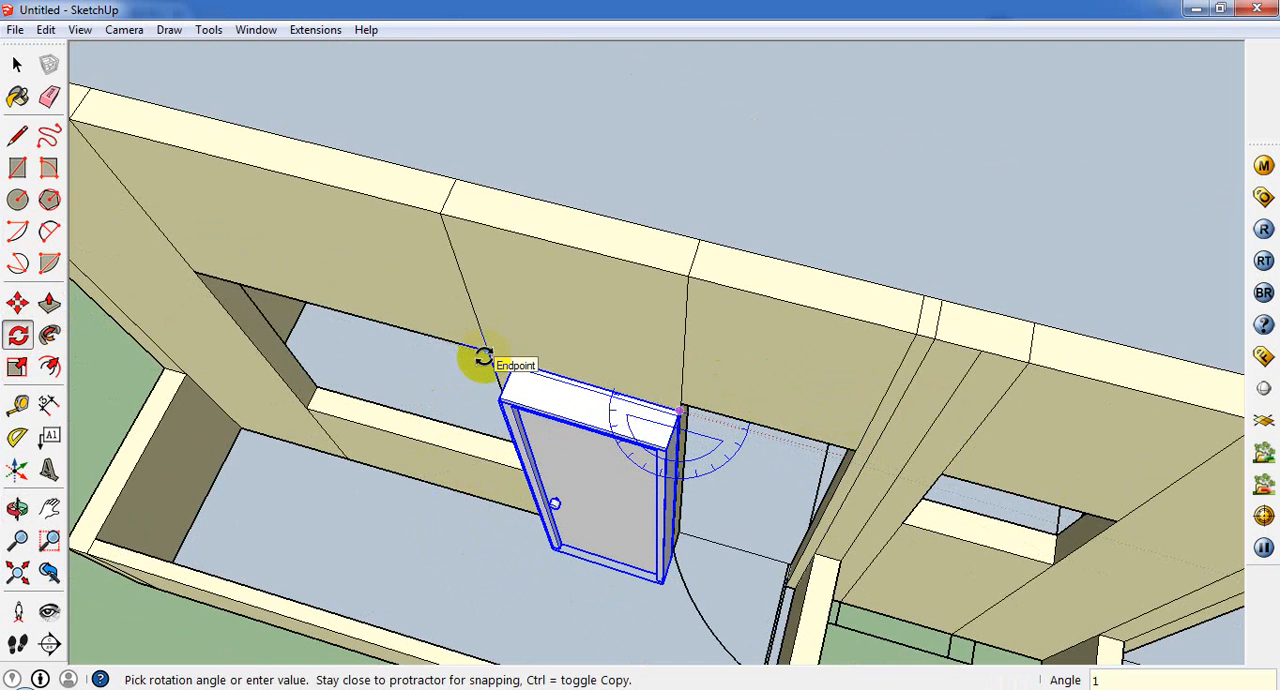
pyautogui.click(483, 357)
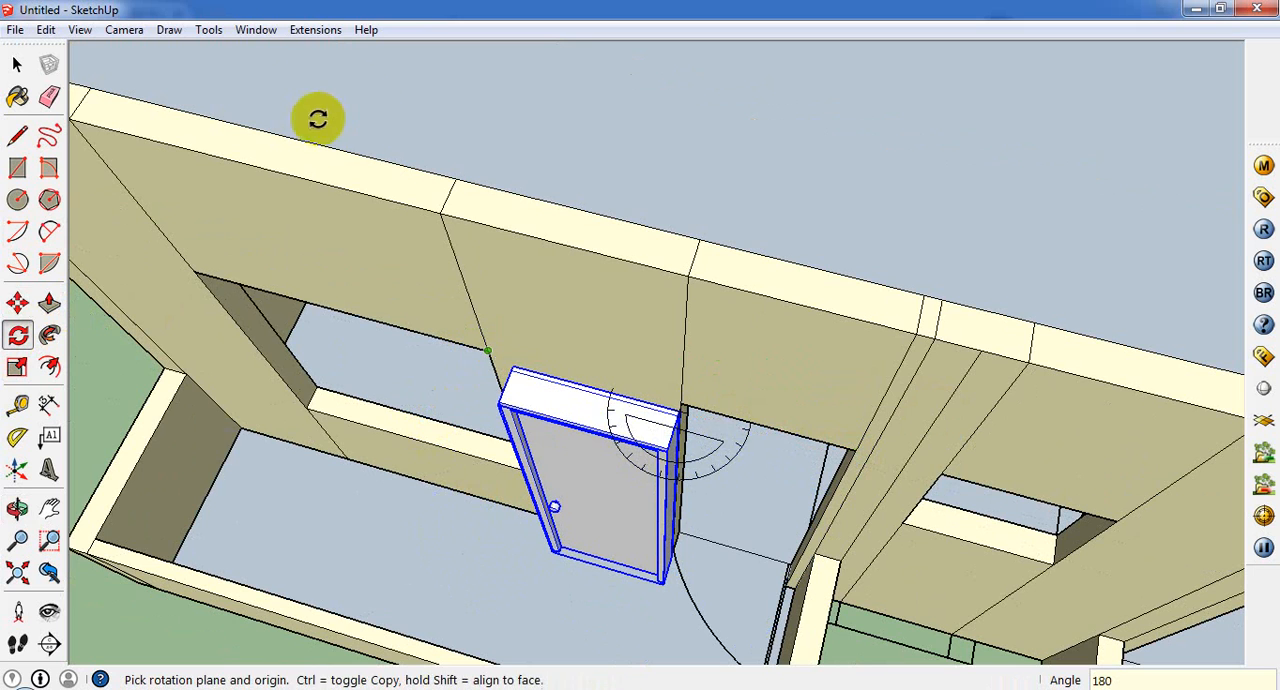
pyautogui.click(17, 302)
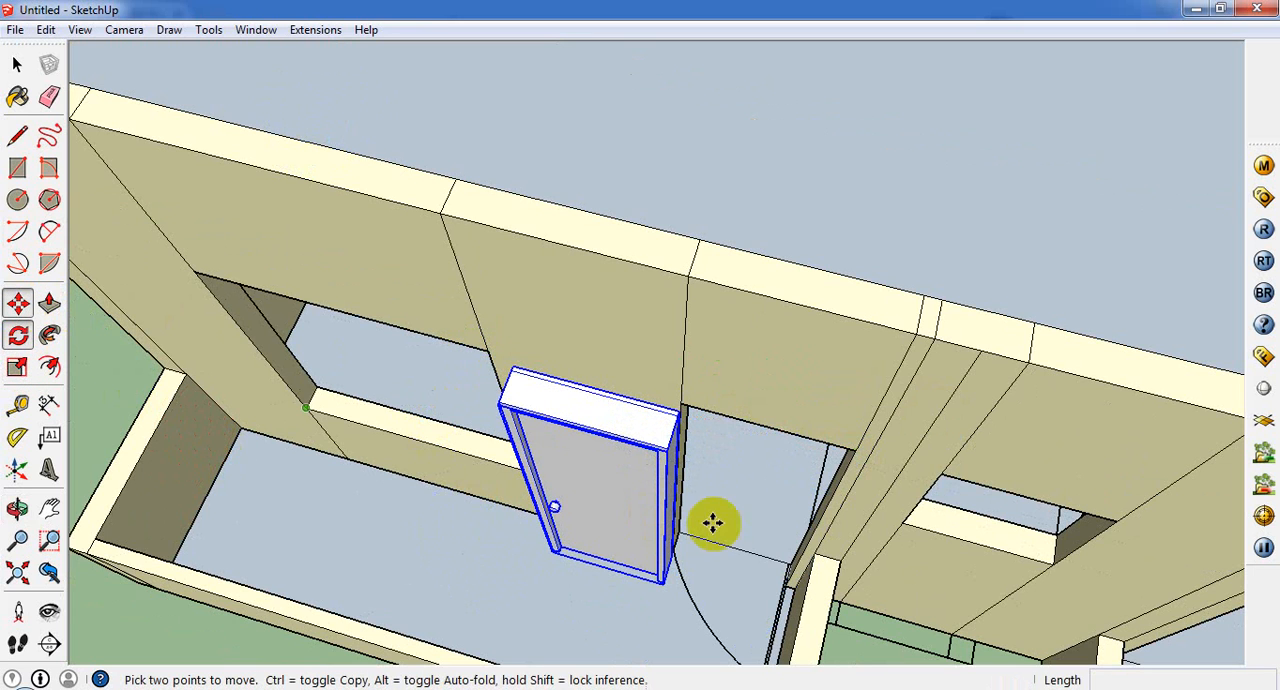
pyautogui.click(665, 447)
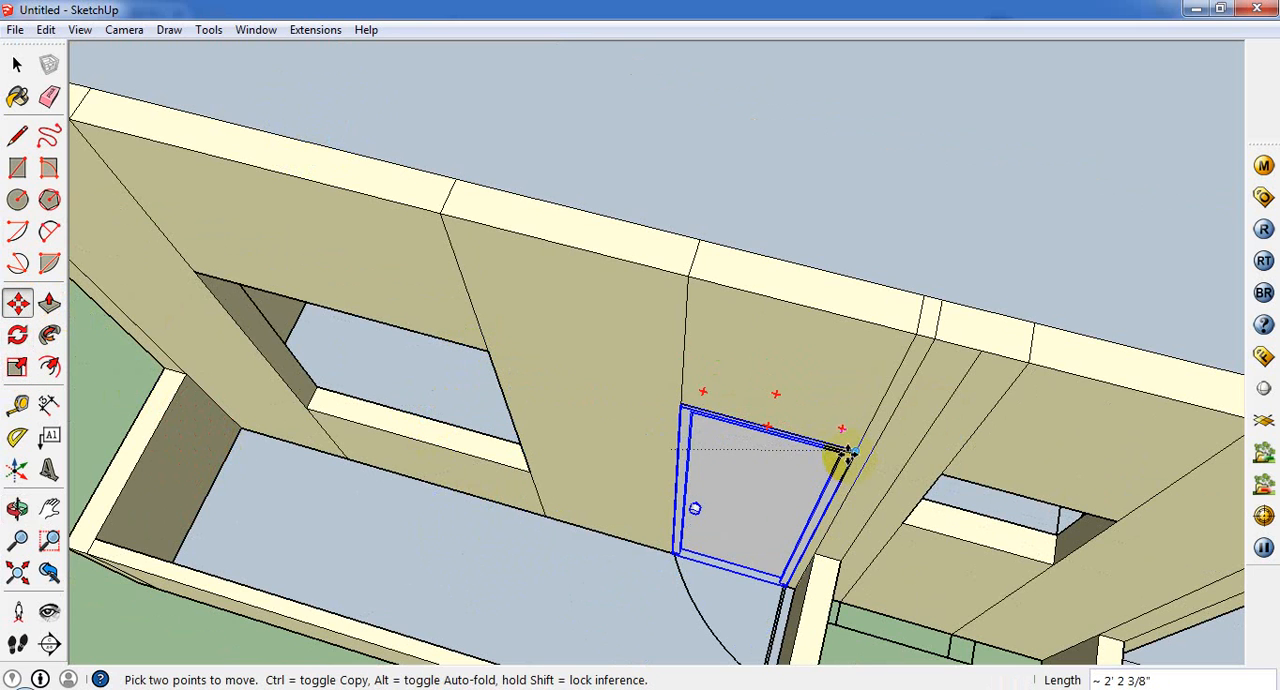
# Step: Copy the fitted door into the matching doorway of the second front balcony
pyautogui.scroll(-5, 772, 485)
pyautogui.moveTo(700, 491); pyautogui.dragTo(773, 408, button='middle')
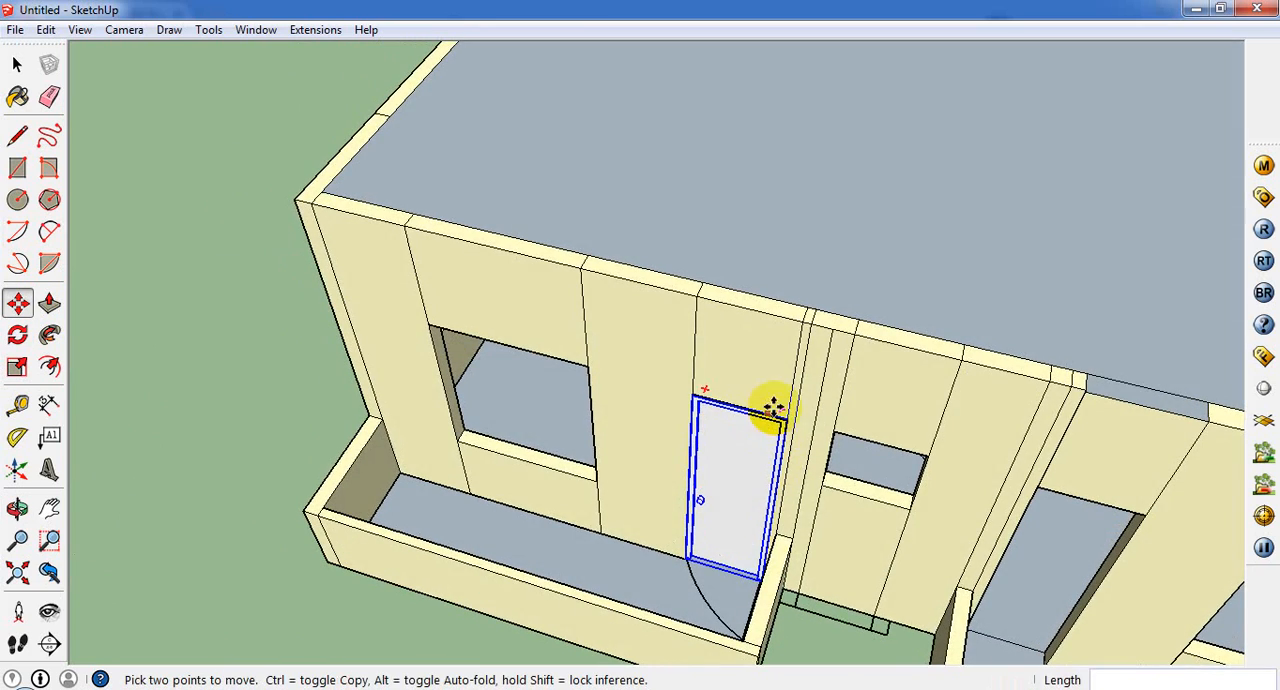
pyautogui.press('ctrl')
pyautogui.scroll(-2, 1037, 535)
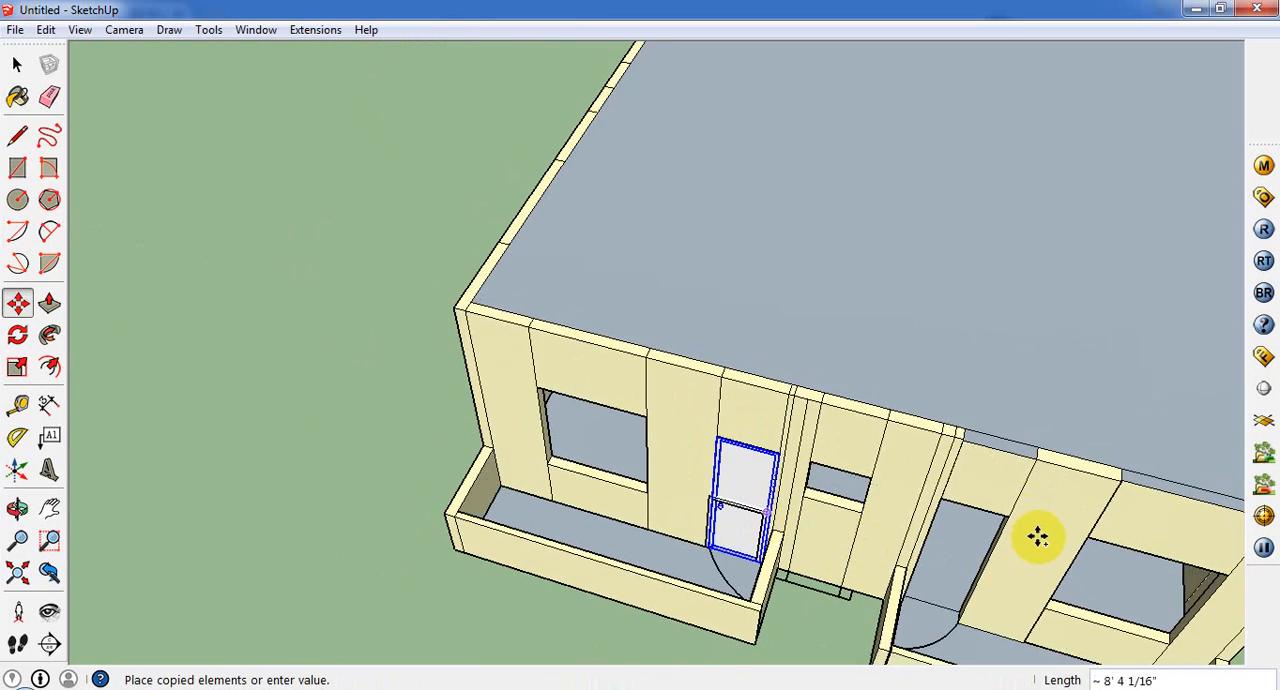
pyautogui.scroll(3, 1037, 535)
pyautogui.click(1000, 510)
pyautogui.scroll(-5, 823, 517)
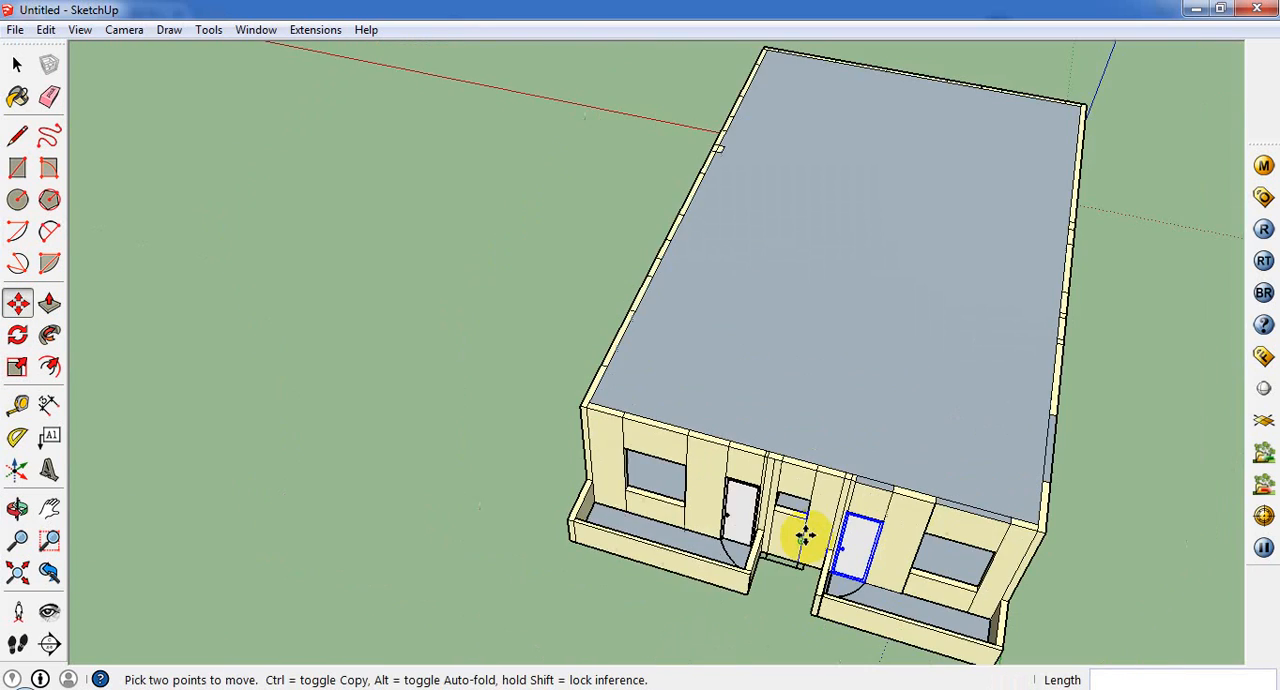
# Step: Examine the house from all sides, including the interior floor plan through the rear window opening
pyautogui.moveTo(809, 529); pyautogui.dragTo(608, 404, button='middle')
pyautogui.scroll(-2, 615, 408)
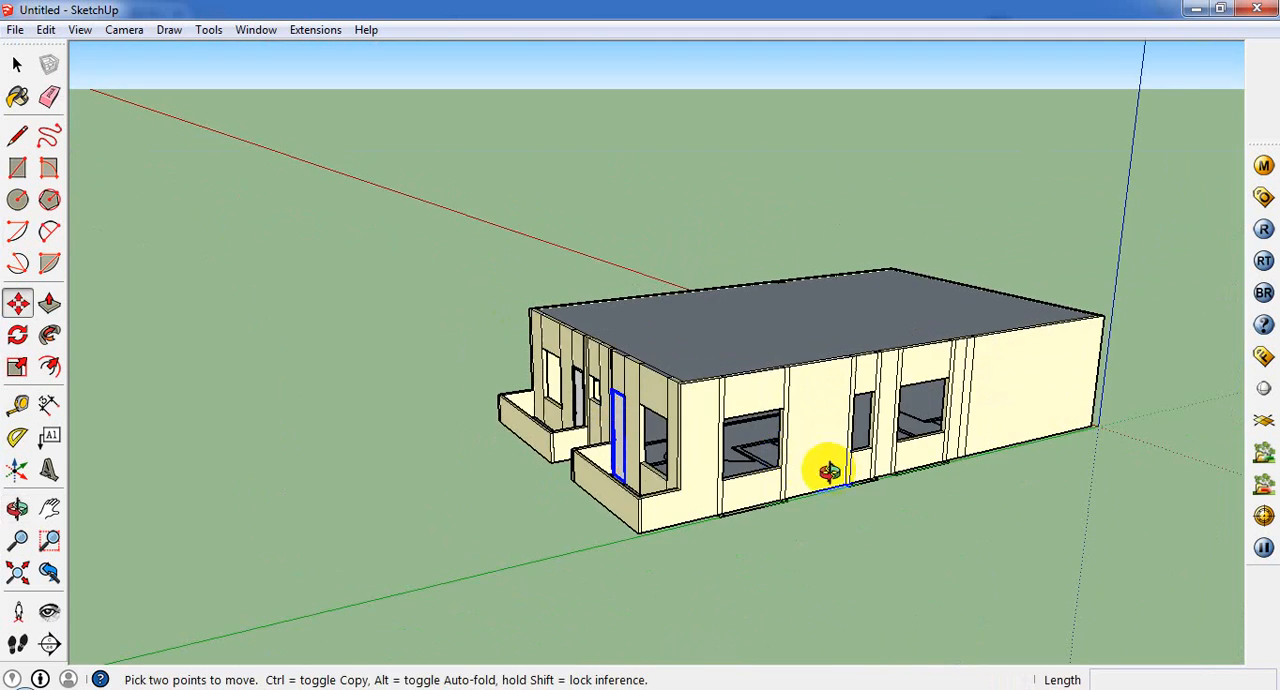
pyautogui.moveTo(829, 471); pyautogui.dragTo(629, 574, button='middle')
pyautogui.scroll(2, 1000, 457)
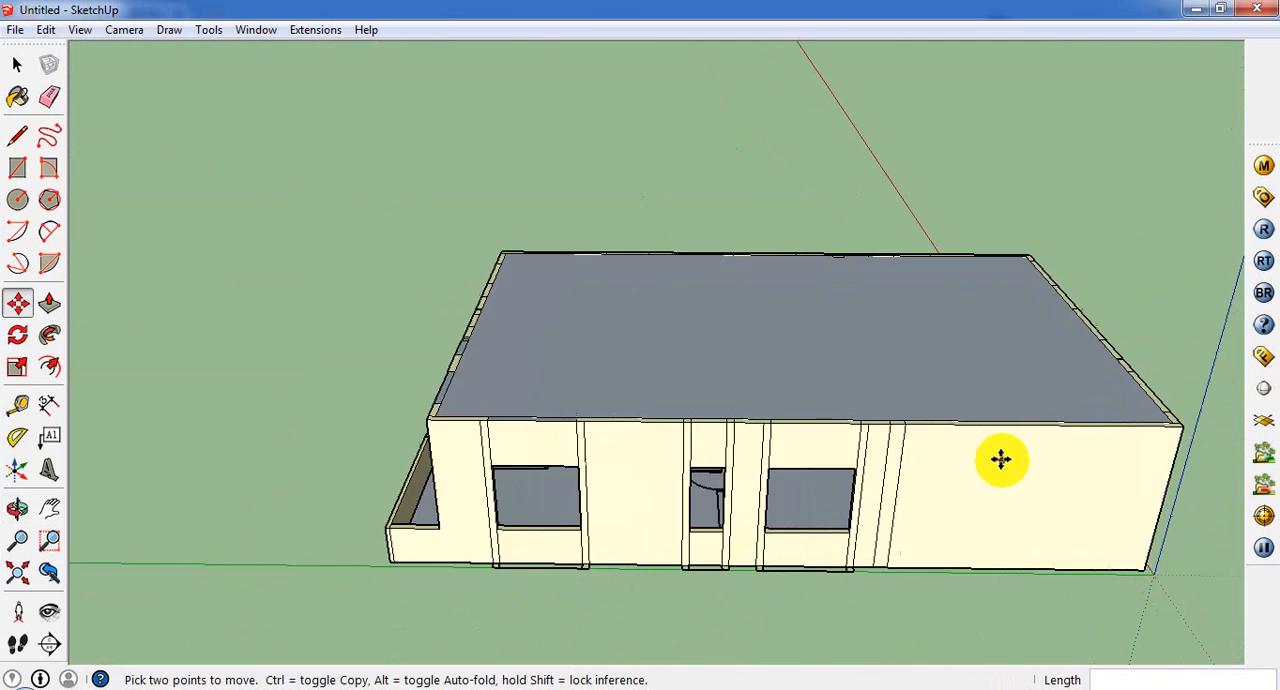
pyautogui.moveTo(1000, 457); pyautogui.dragTo(469, 394, button='middle')
pyautogui.scroll(-2, 546, 454)
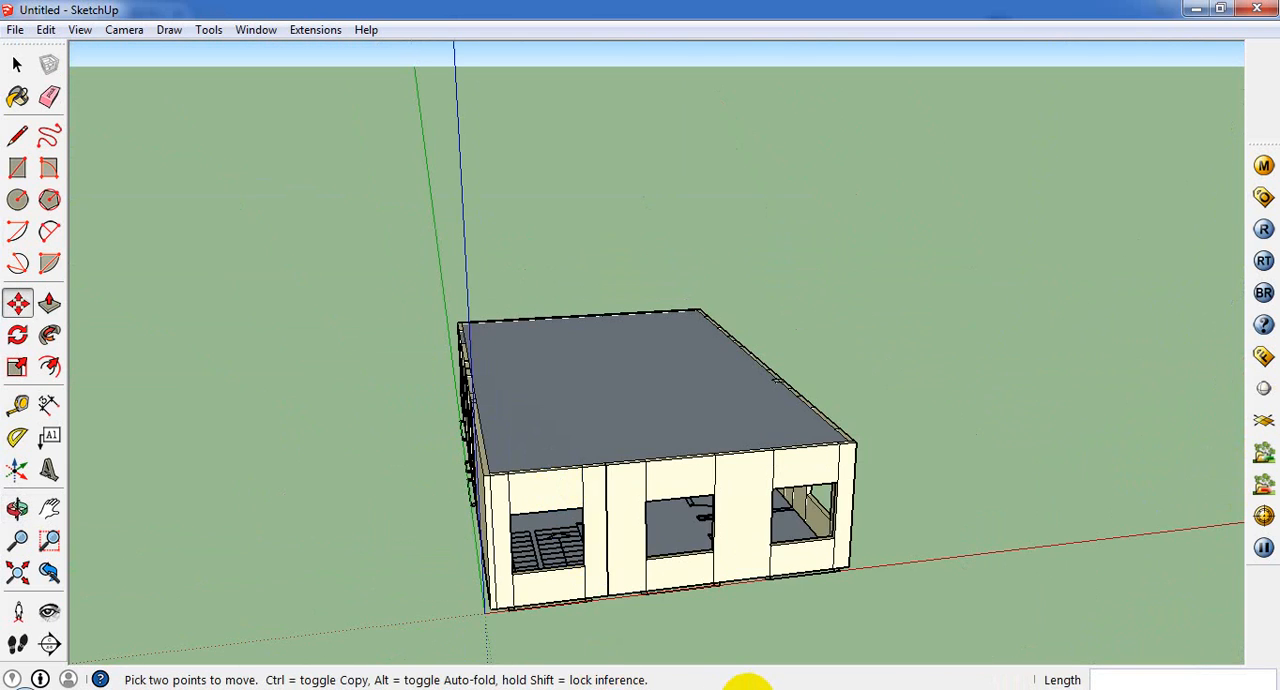
pyautogui.moveTo(752, 680); pyautogui.dragTo(466, 517, button='middle')
pyautogui.scroll(5, 486, 486)
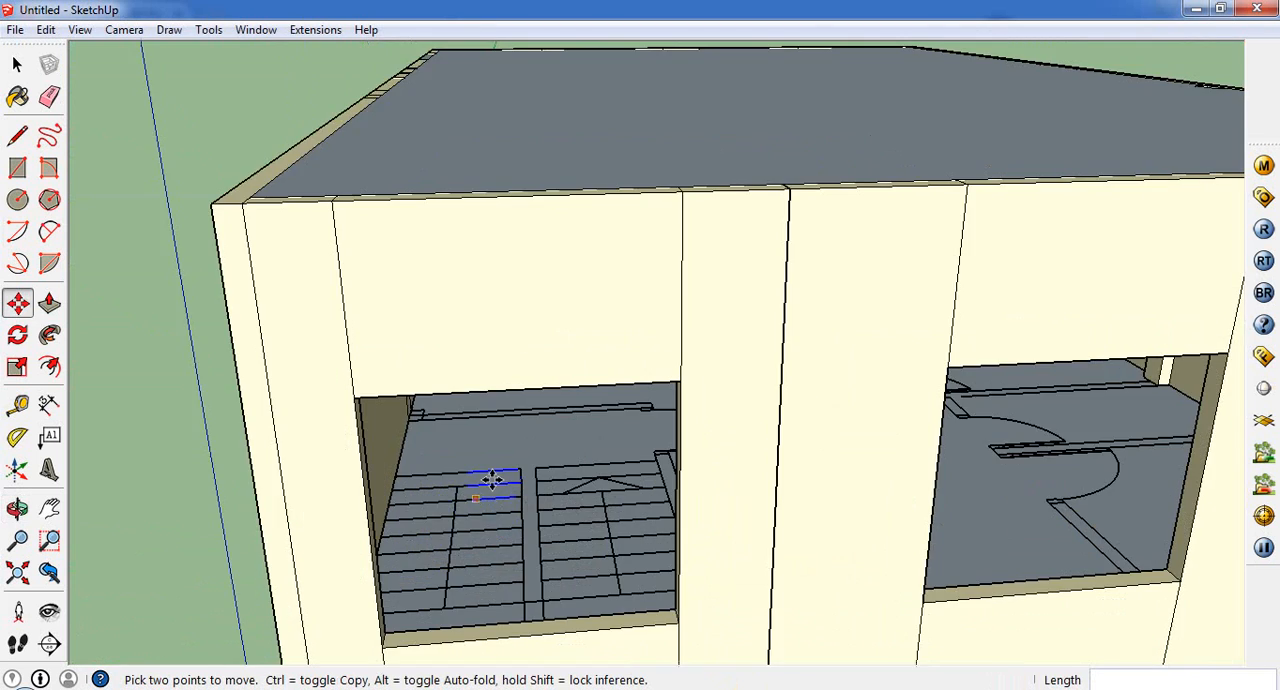
pyautogui.moveTo(722, 416); pyautogui.dragTo(723, 394, button='middle')
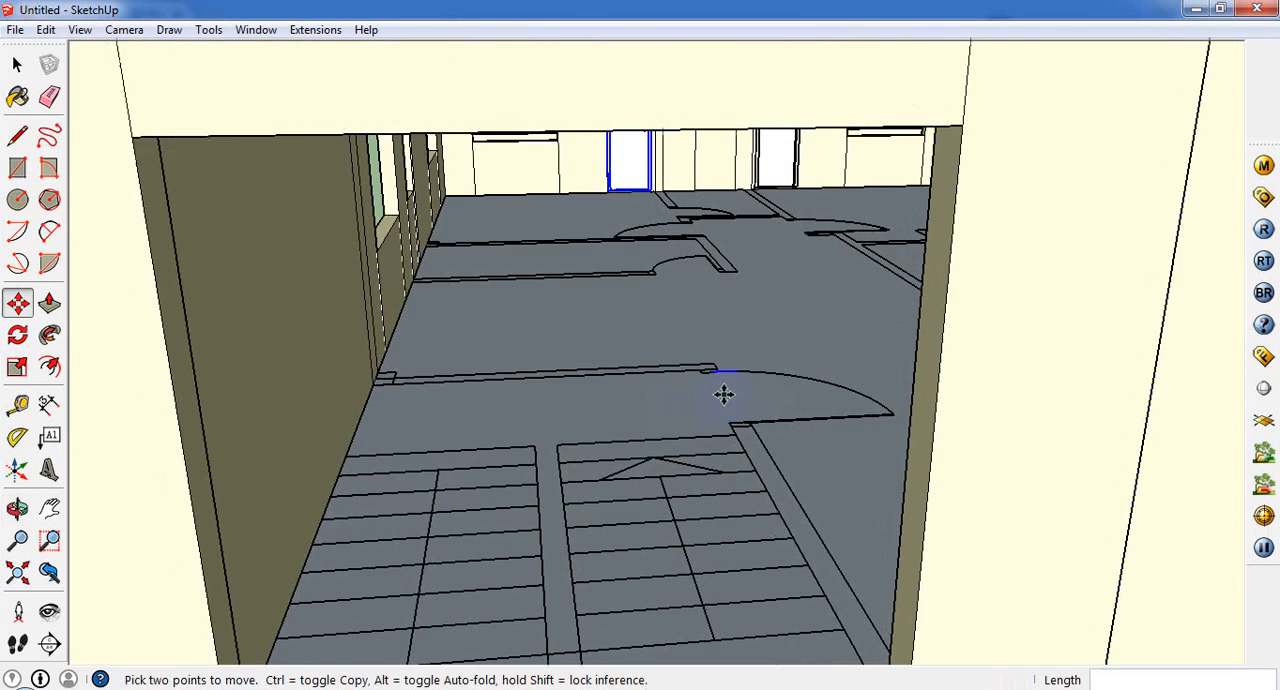
pyautogui.scroll(-6, 729, 418)
pyautogui.scroll(-3, 563, 294)
pyautogui.scroll(8, 666, 286)
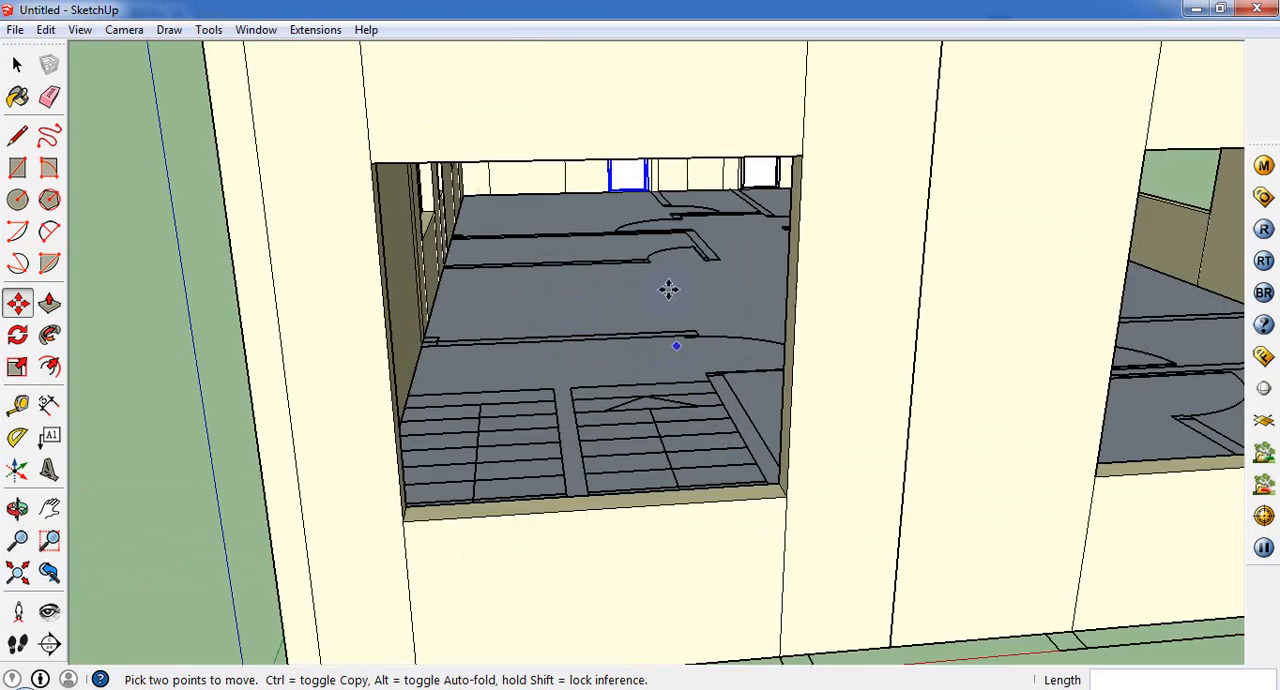
pyautogui.moveTo(686, 334); pyautogui.dragTo(703, 497, button='middle')
pyautogui.scroll(-8, 703, 497)
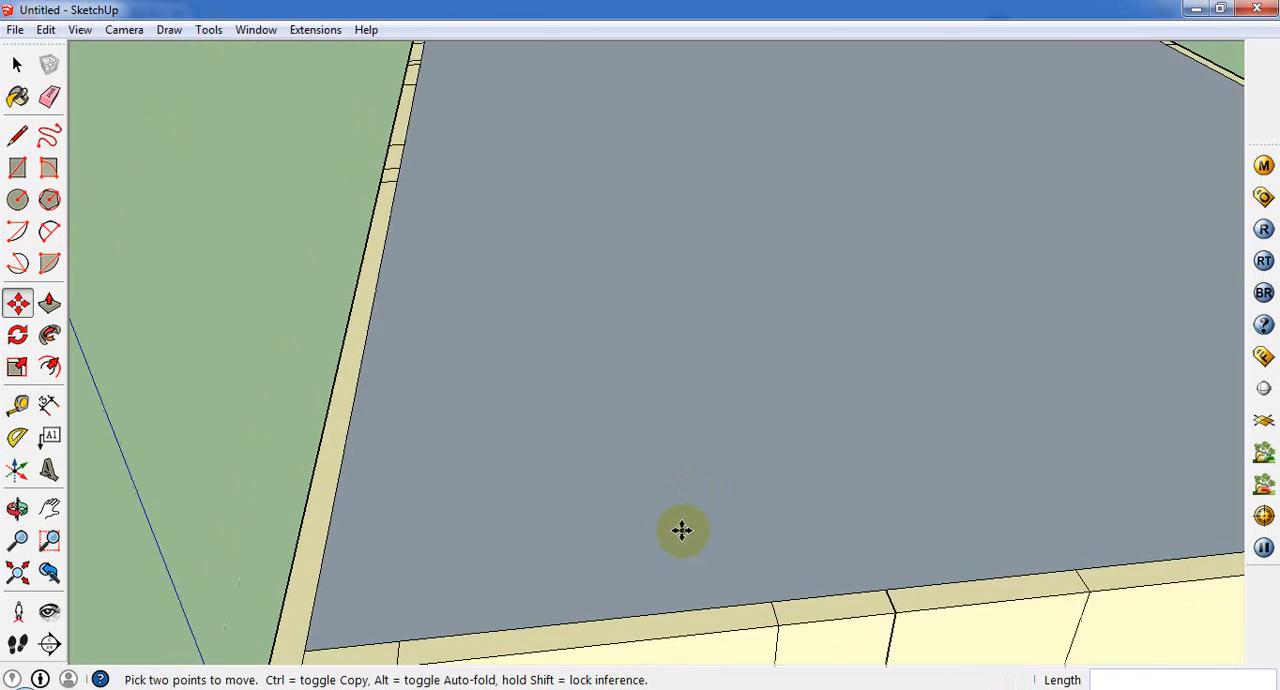
pyautogui.moveTo(571, 446); pyautogui.dragTo(1111, 389, button='middle')
pyautogui.scroll(-4, 1111, 389)
pyautogui.moveTo(525, 460); pyautogui.dragTo(749, 317, button='middle')
pyautogui.scroll(2, 933, 424)
pyautogui.scroll(3, 682, 302)
pyautogui.scroll(2, 682, 302)
pyautogui.scroll(-4, 383, 577)
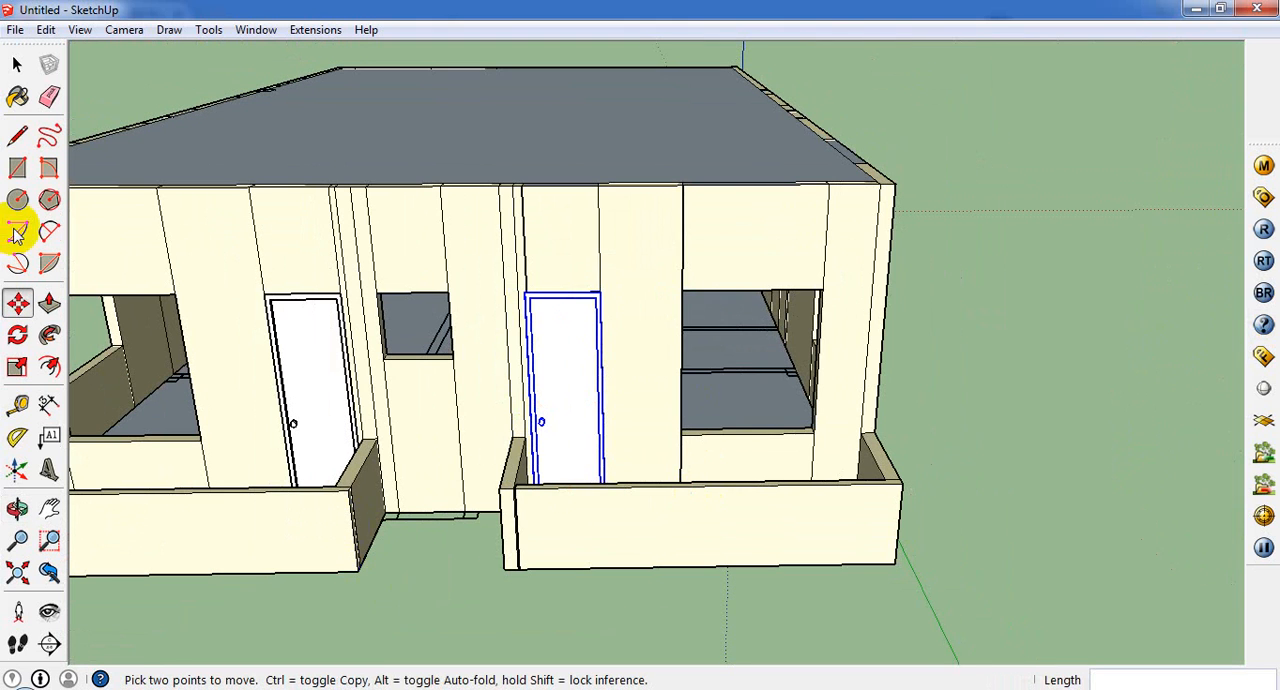
pyautogui.click(17, 65)
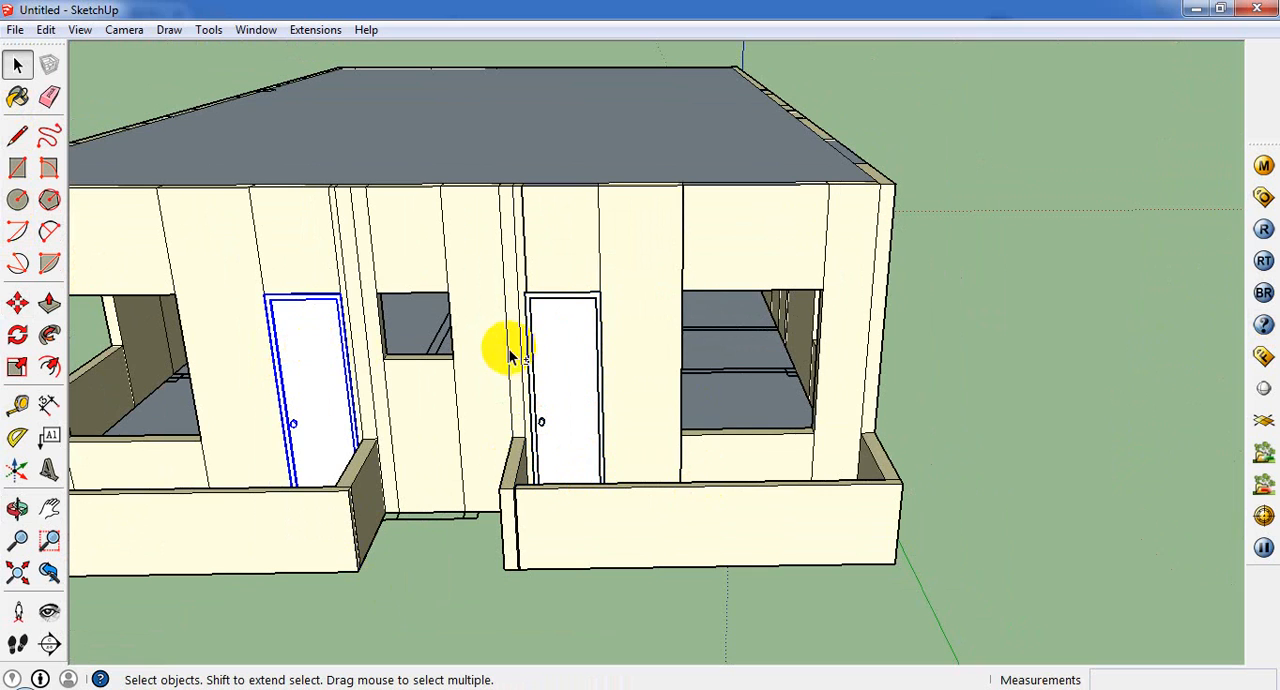
pyautogui.keyDown('shift'); pyautogui.click(557, 351); pyautogui.keyUp('shift')
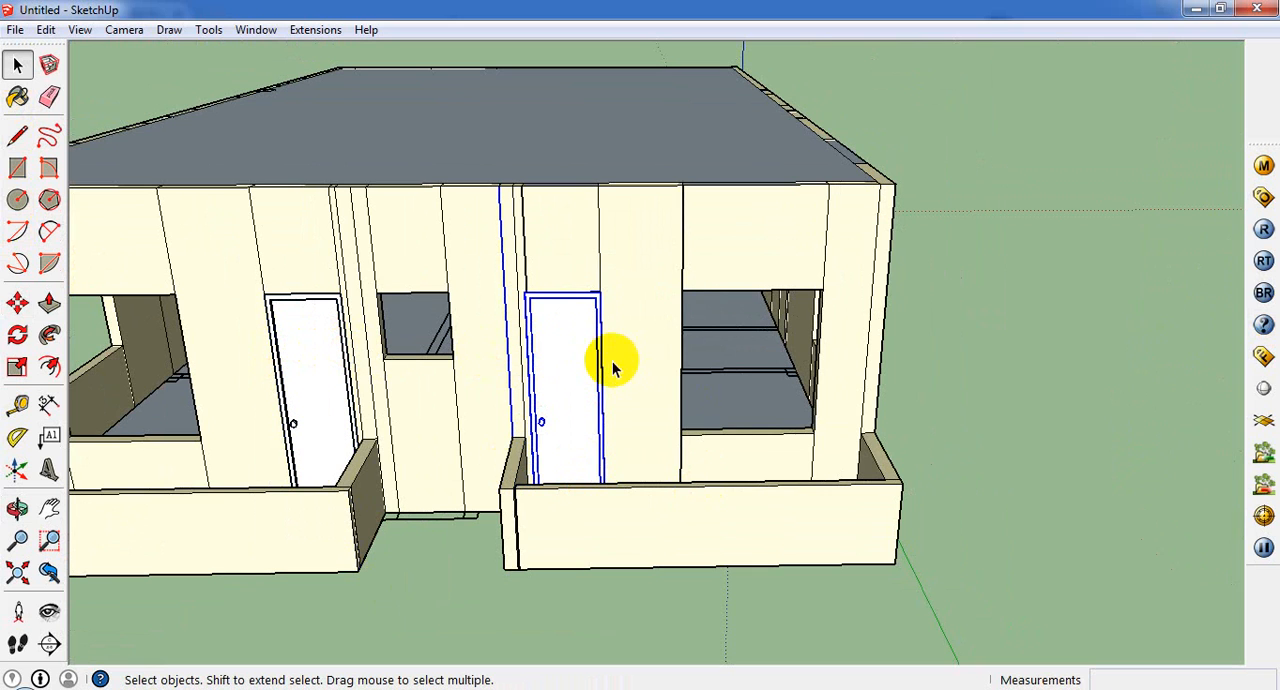
pyautogui.doubleClick(551, 367)
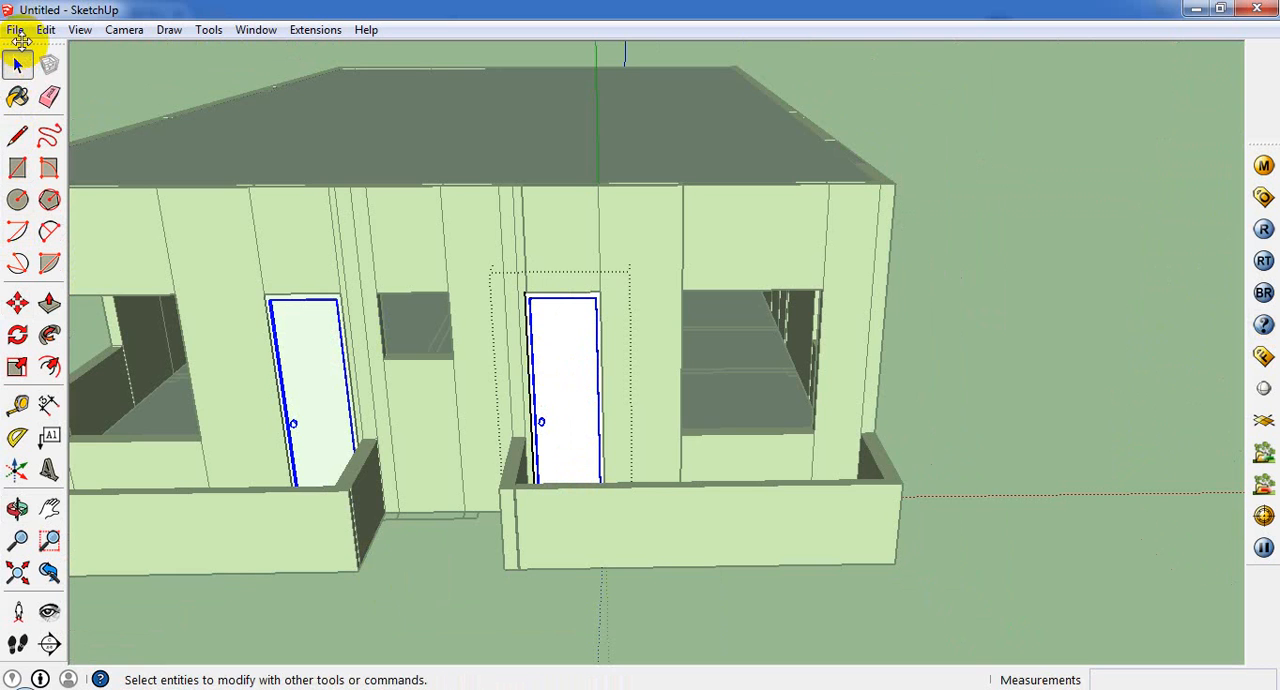
pyautogui.click(562, 382)
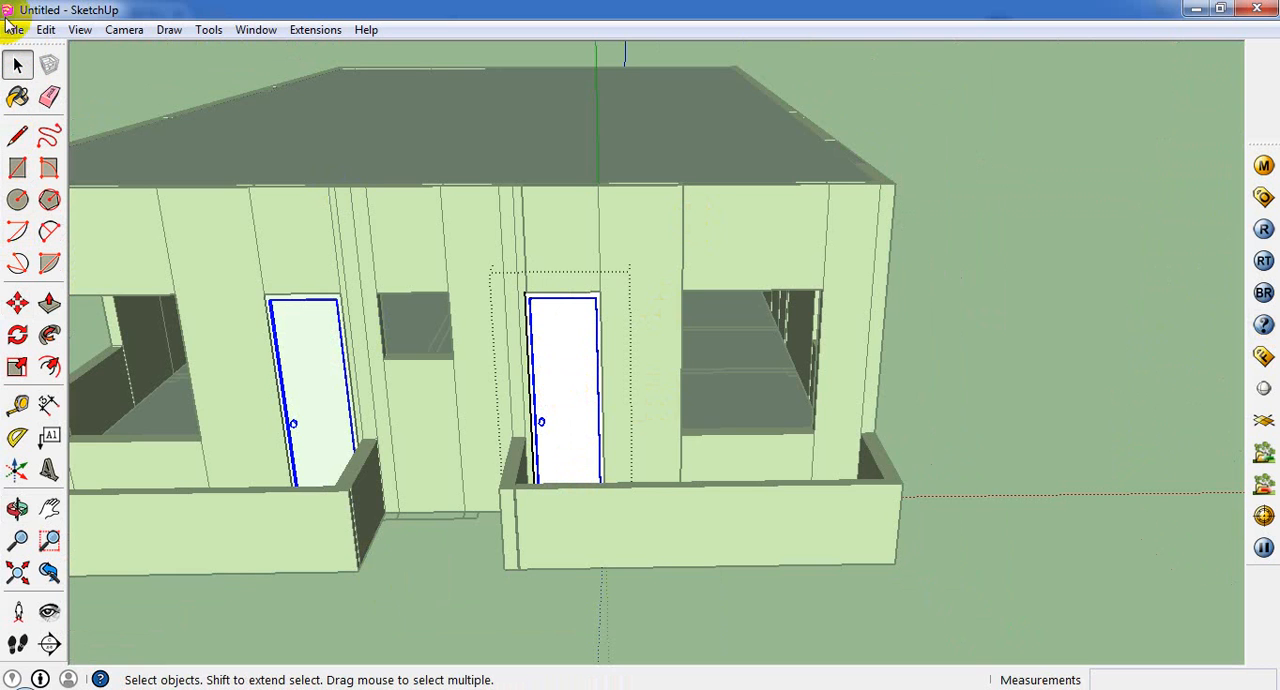
pyautogui.click(14, 30)
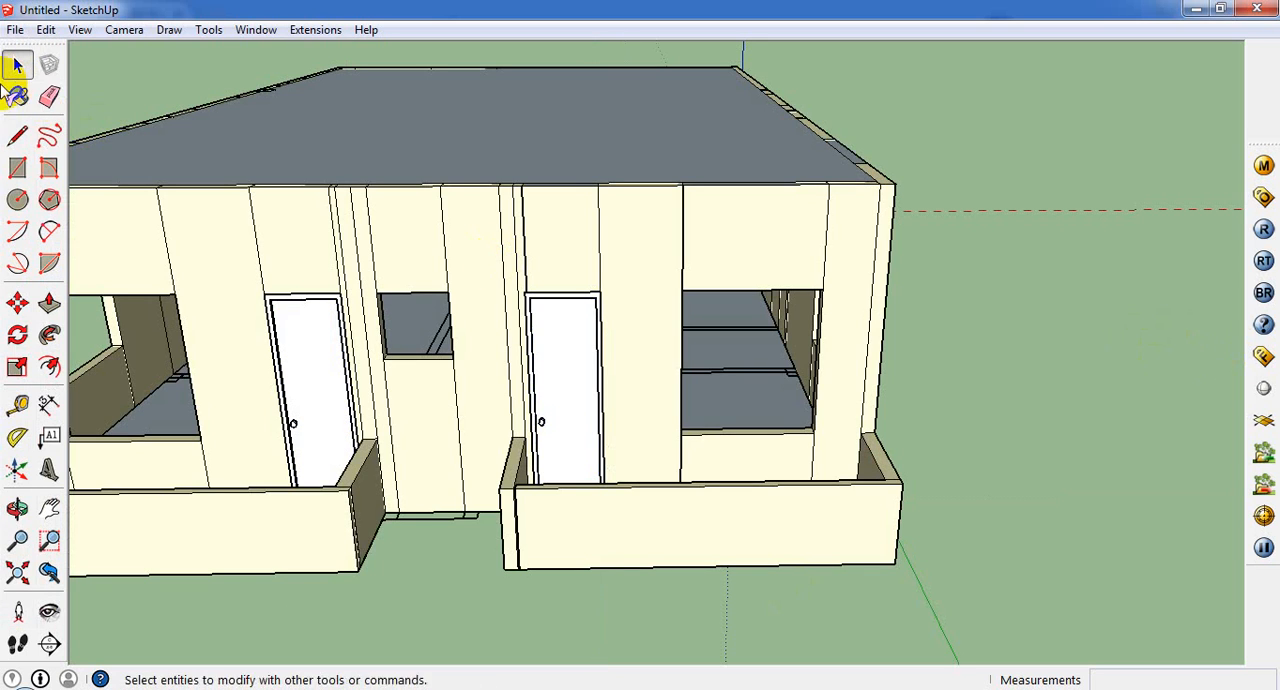
# Step: Start the Paint Bucket tool and show the Colors material library
pyautogui.click(15, 96)
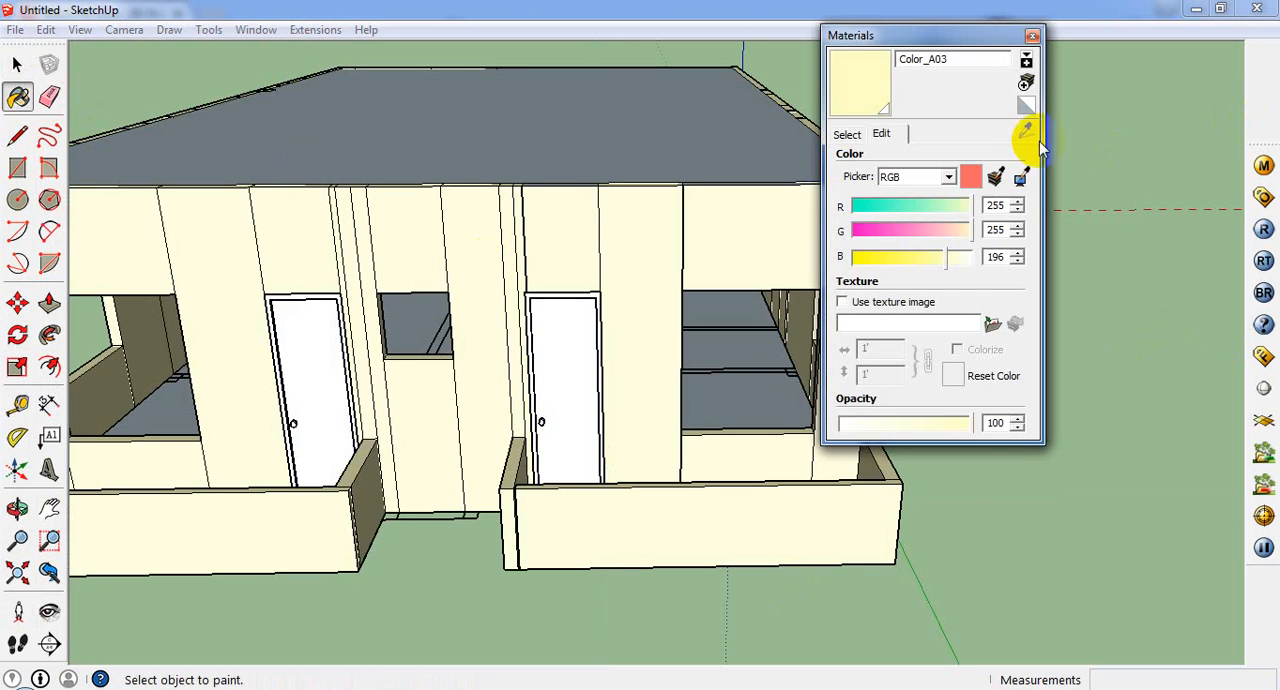
pyautogui.click(848, 134)
pyautogui.click(1027, 86)
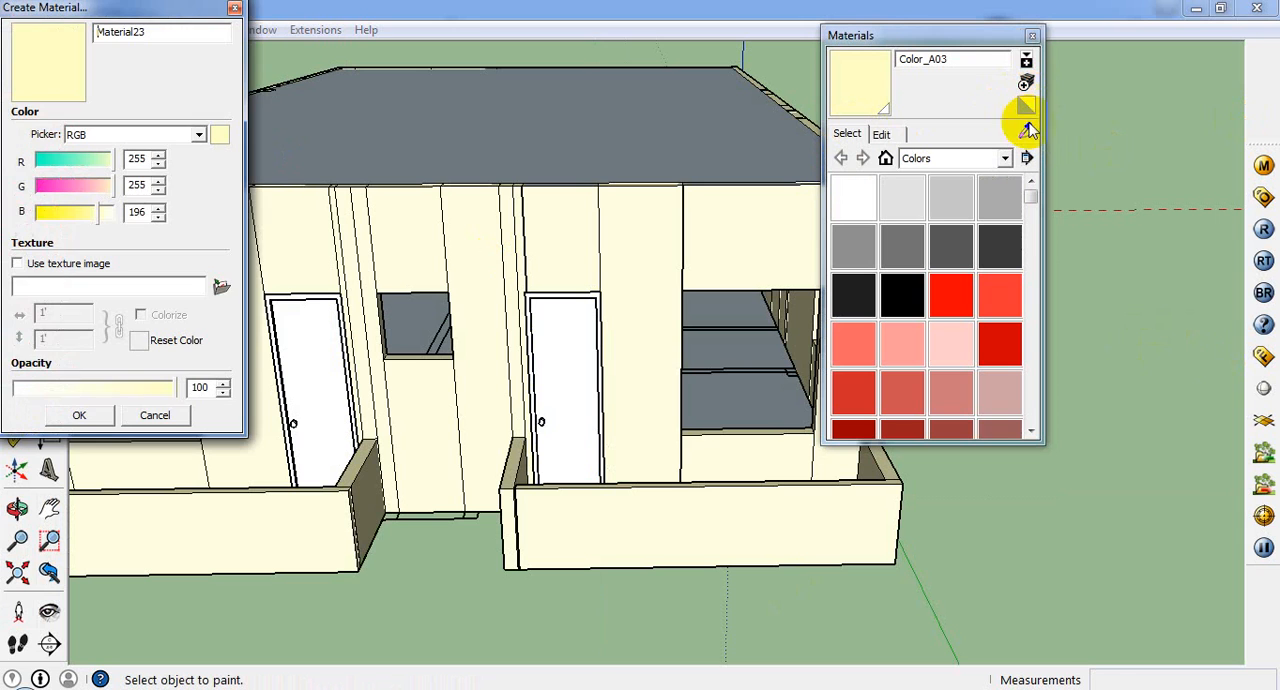
pyautogui.click(221, 290)
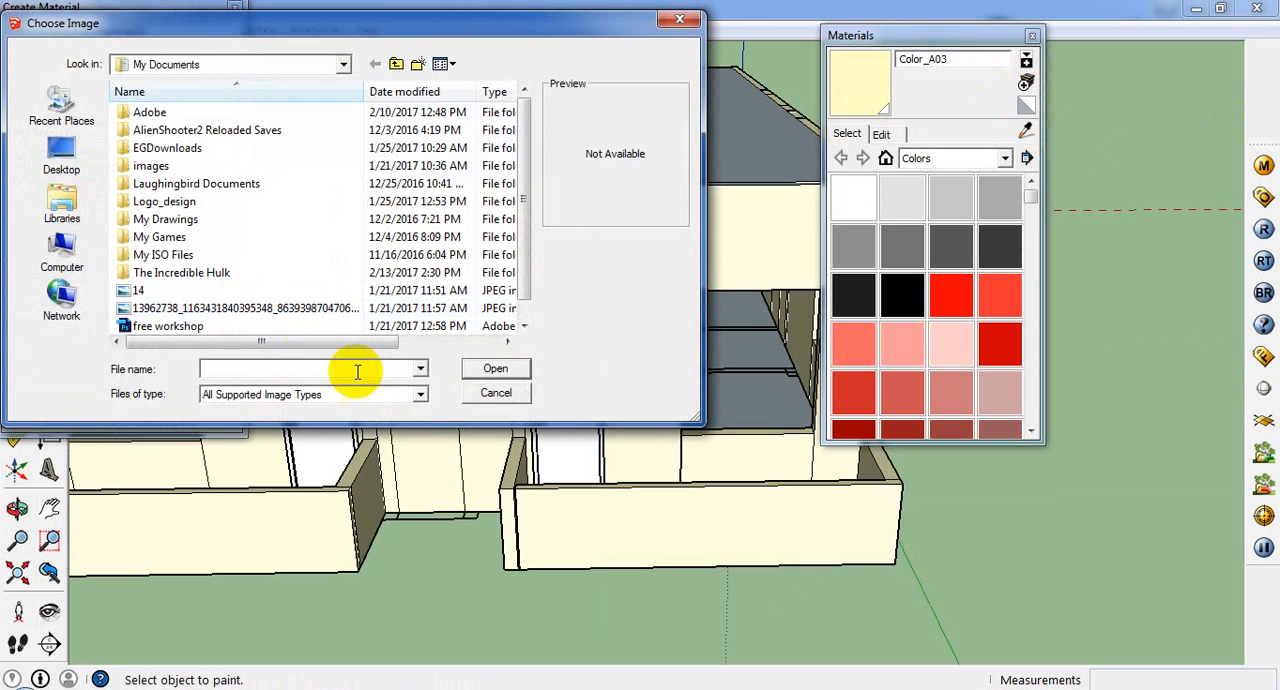
pyautogui.click(520, 395)
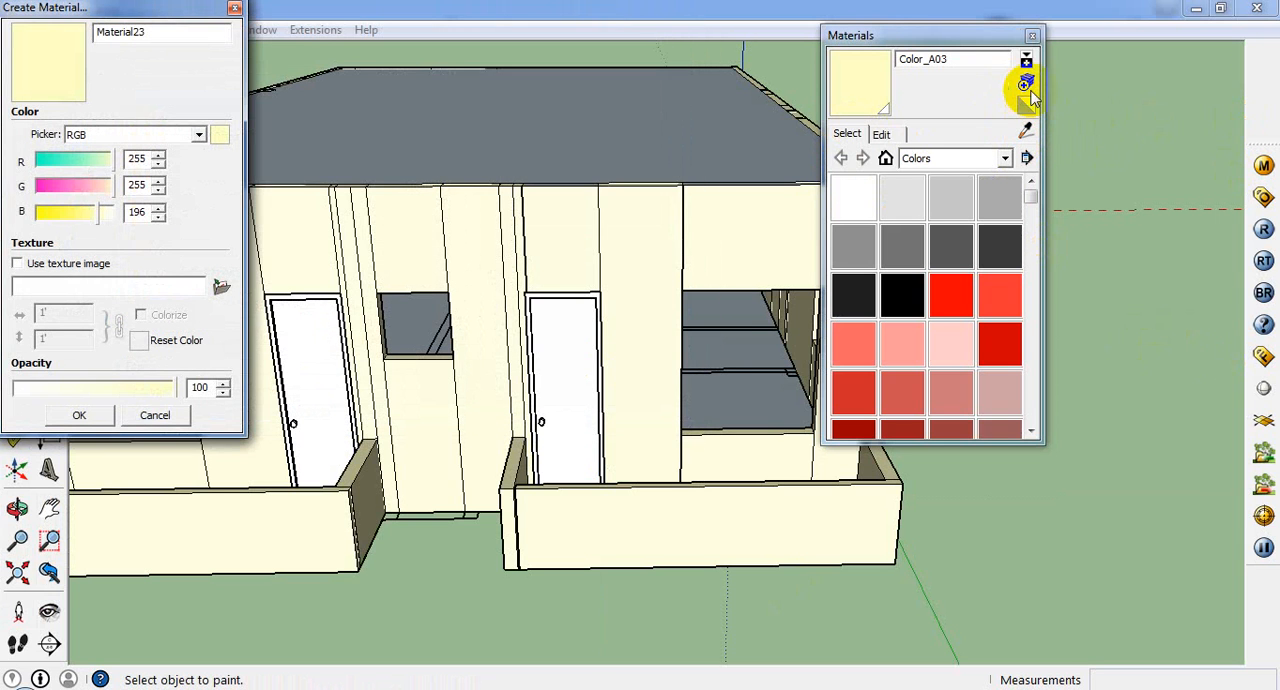
pyautogui.click(157, 413)
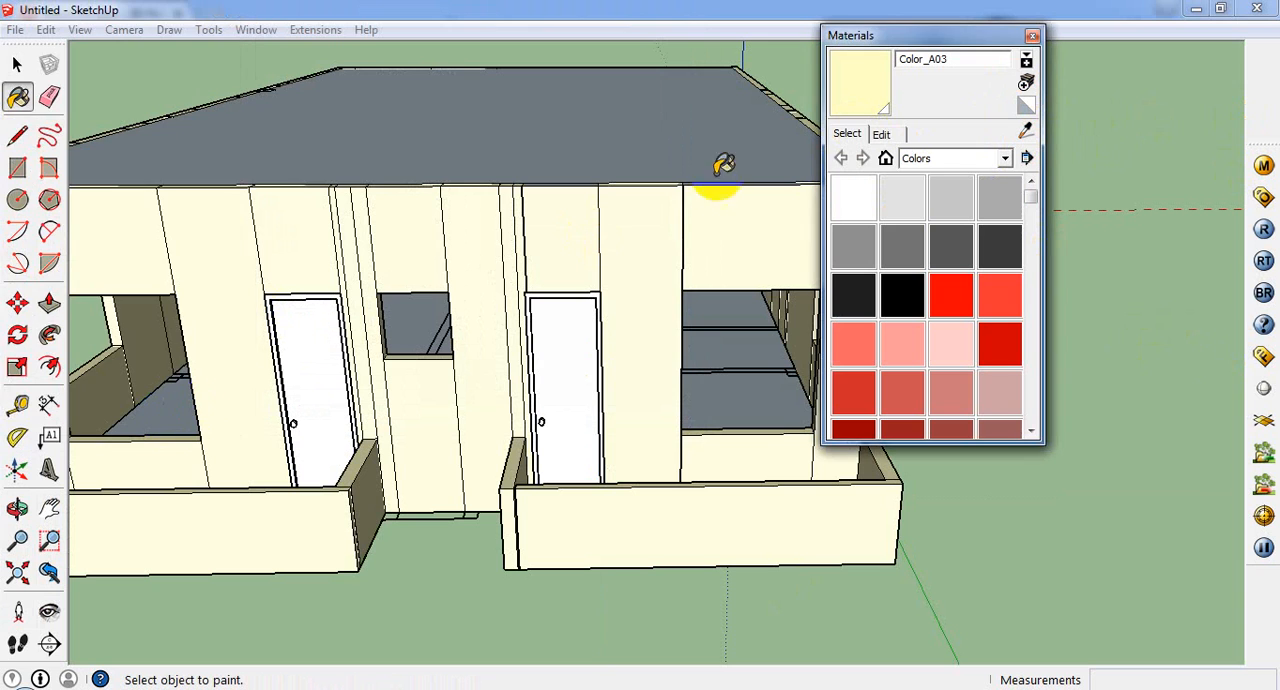
# Step: Start a new material and browse to the texture collection folder on the E: drive for its texture image
pyautogui.click(1026, 83)
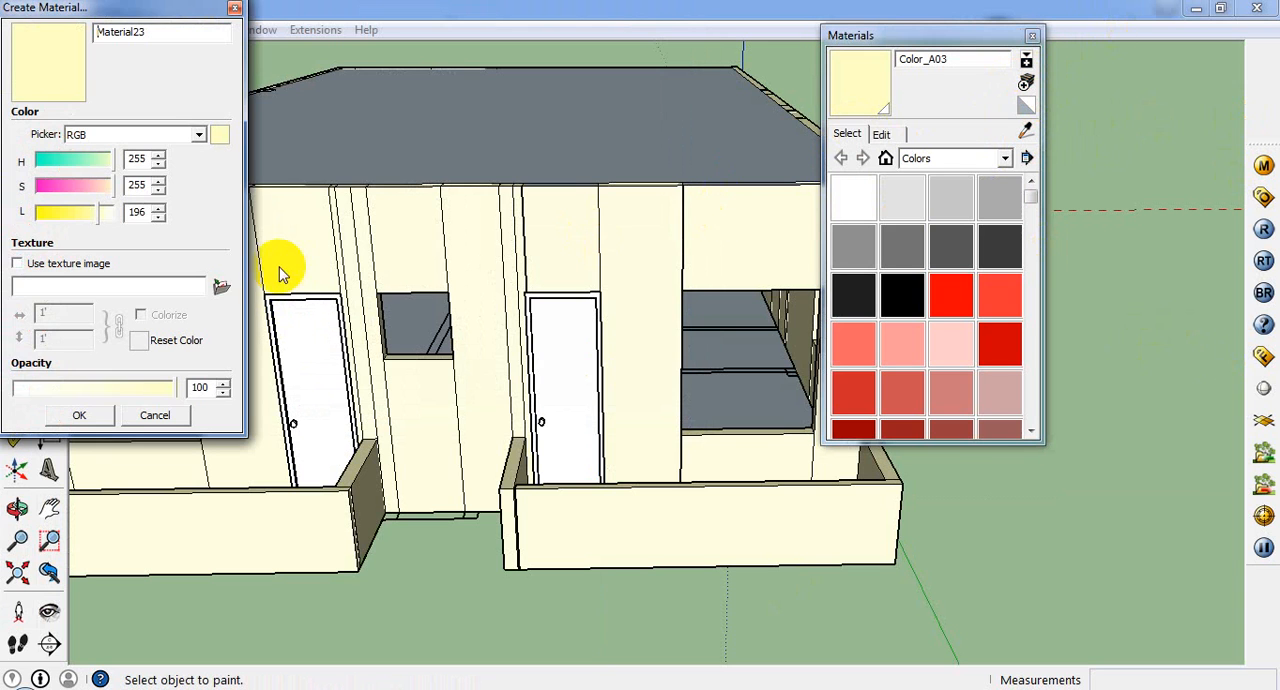
pyautogui.click(222, 289)
pyautogui.click(58, 250)
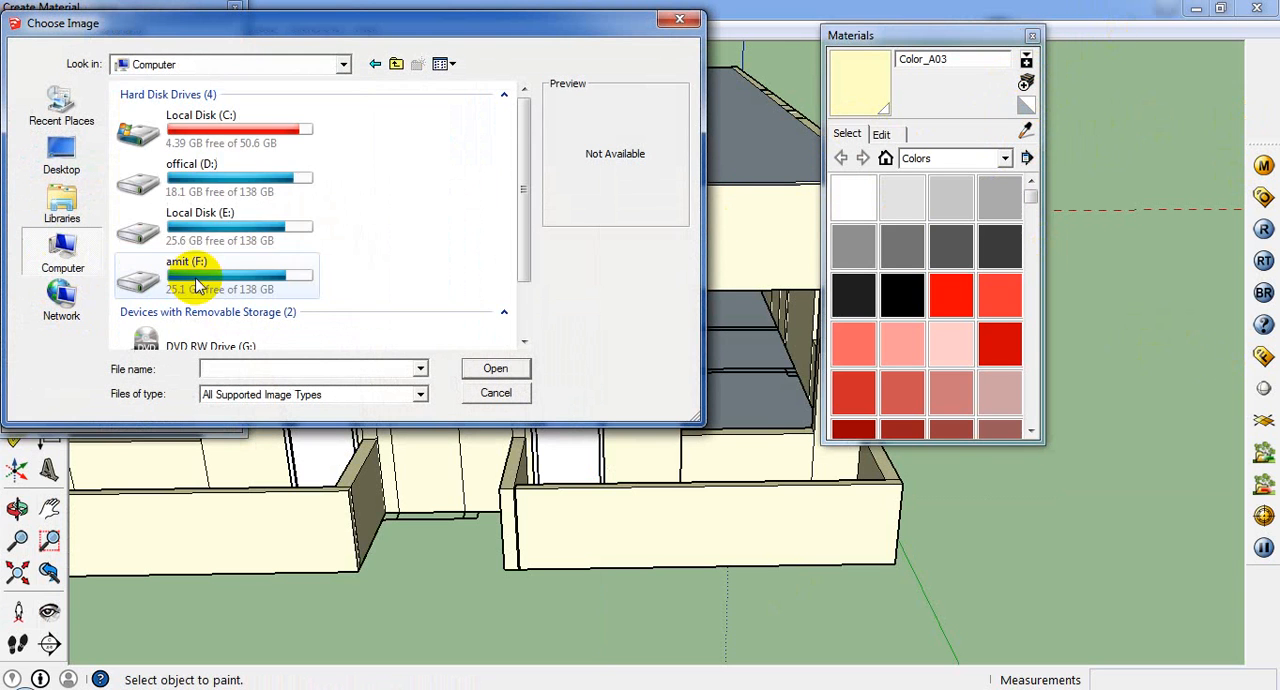
pyautogui.doubleClick(204, 238)
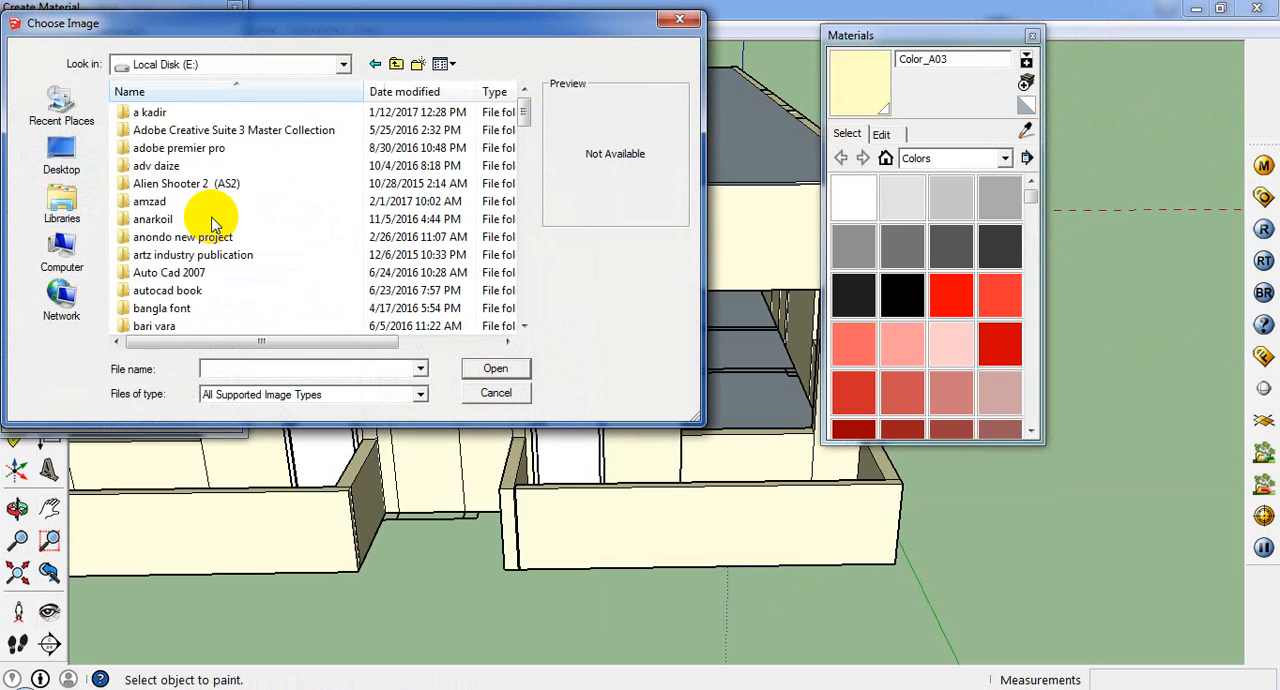
pyautogui.scroll(1, 211, 224)
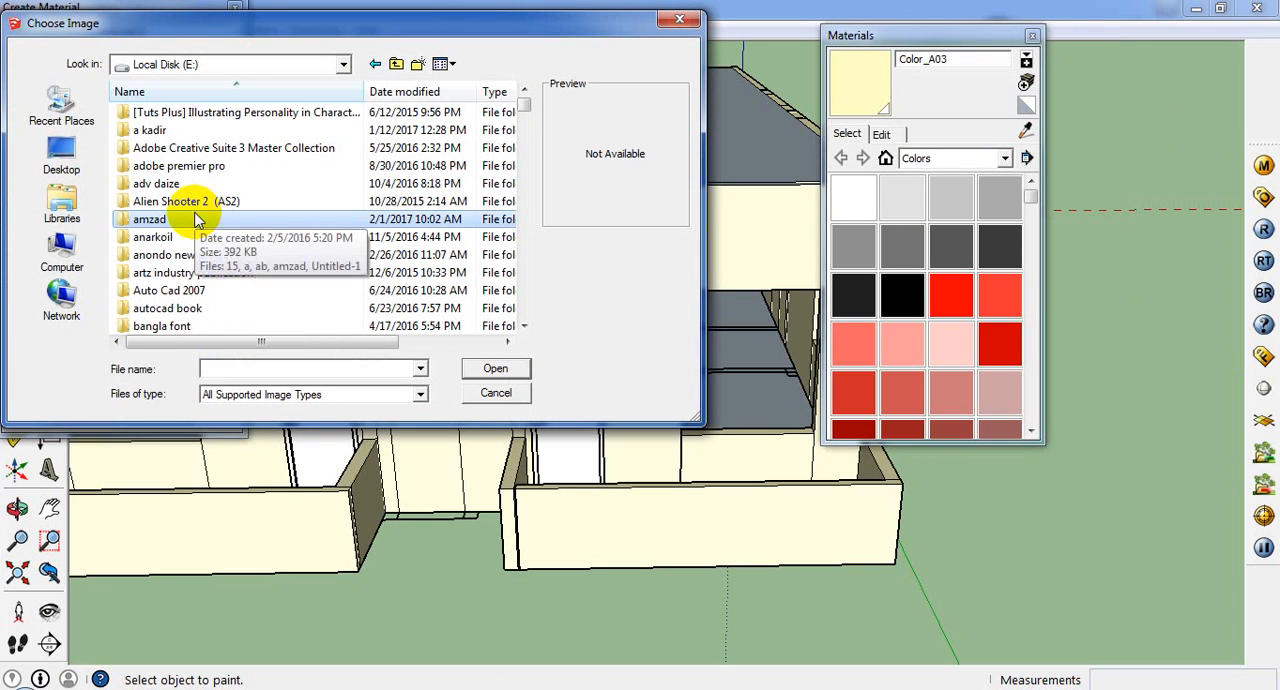
pyautogui.press('t')
pyautogui.doubleClick(184, 168)
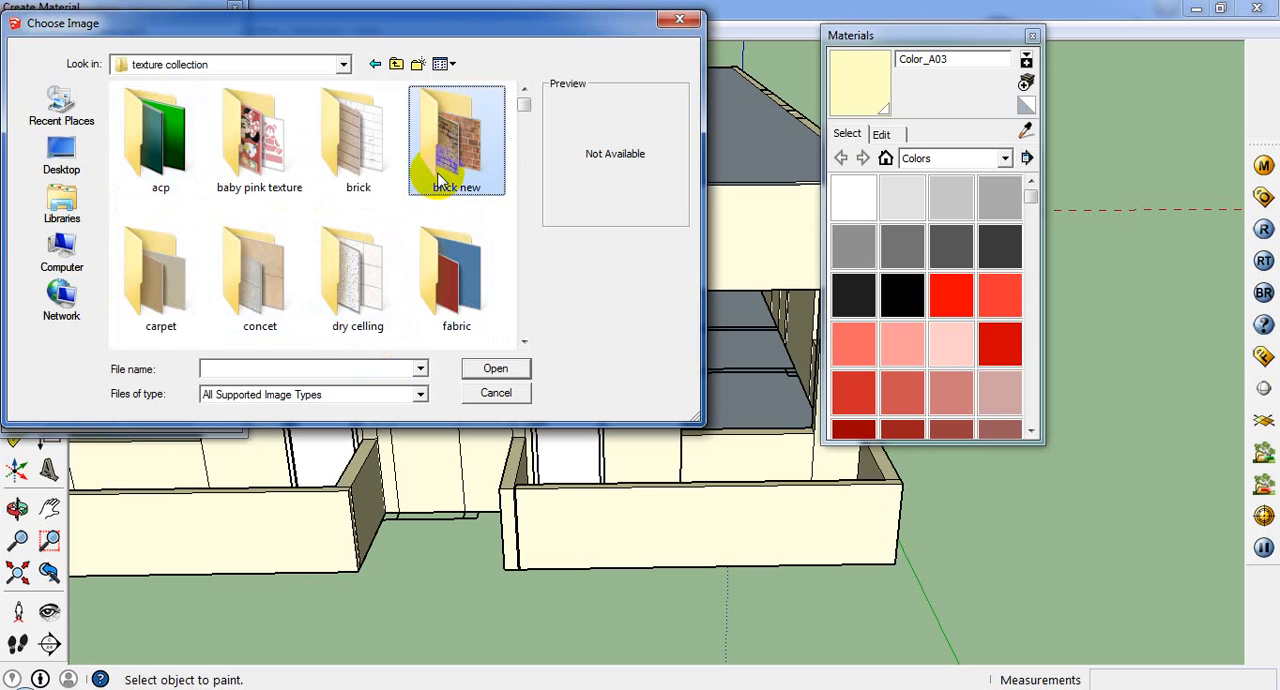
# Step: Choose Teak-Wood-Plywood from the wood folder as the texture image and create the material at 100 opacity
pyautogui.scroll(-5, 444, 200)
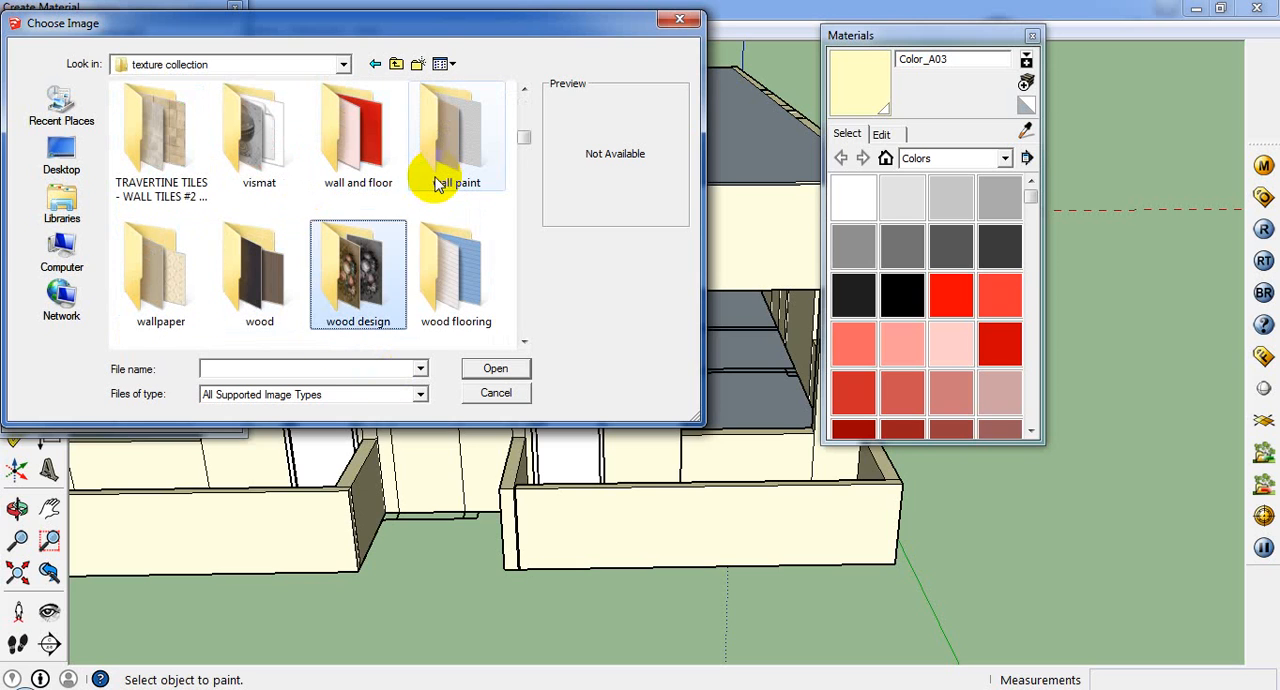
pyautogui.doubleClick(250, 265)
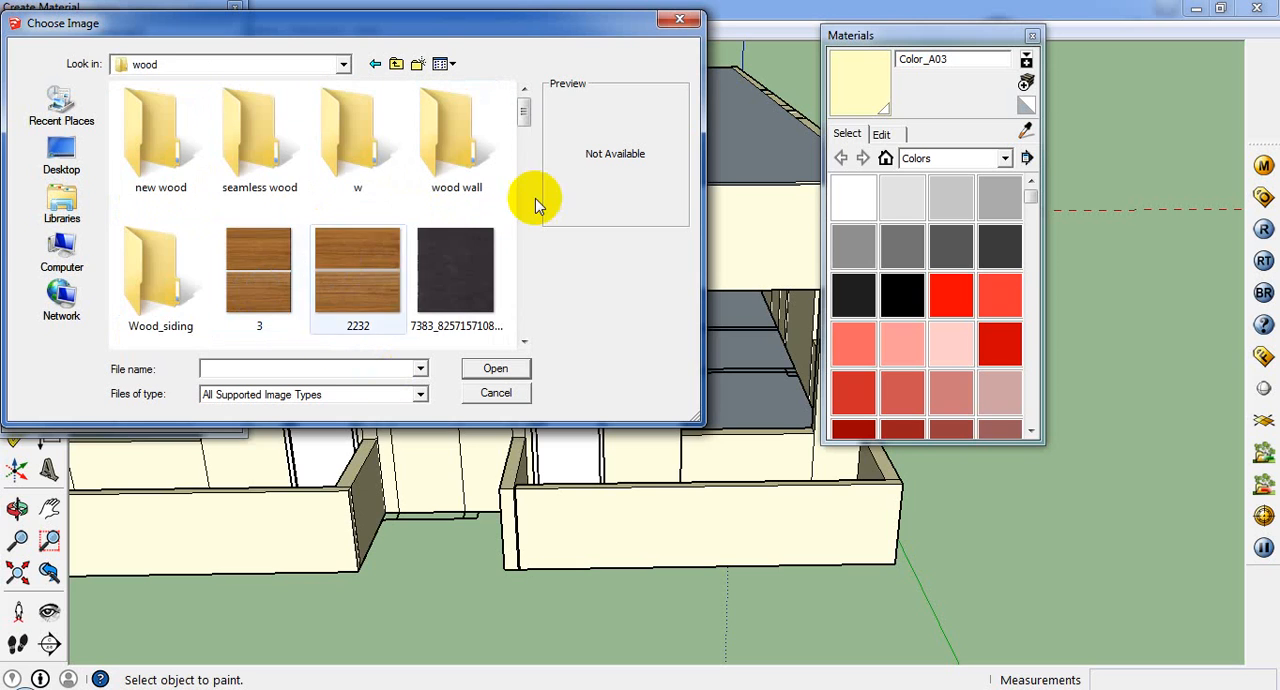
pyautogui.scroll(-5, 509, 237)
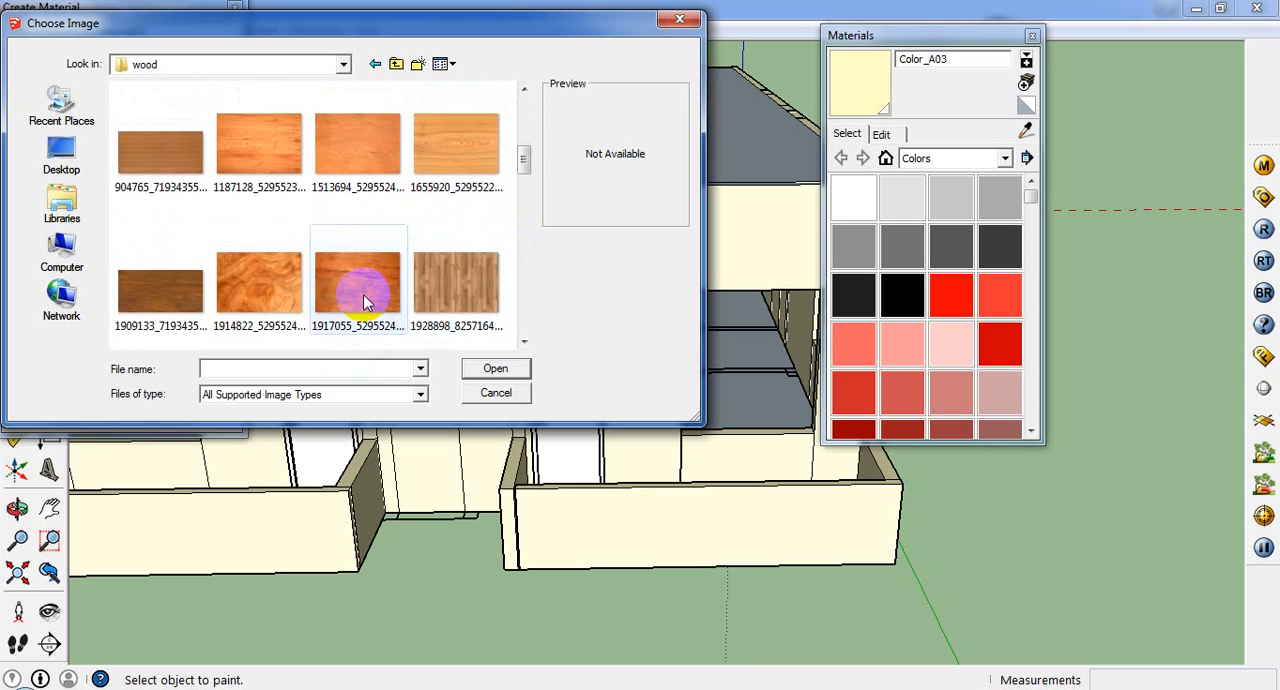
pyautogui.scroll(-1, 463, 302)
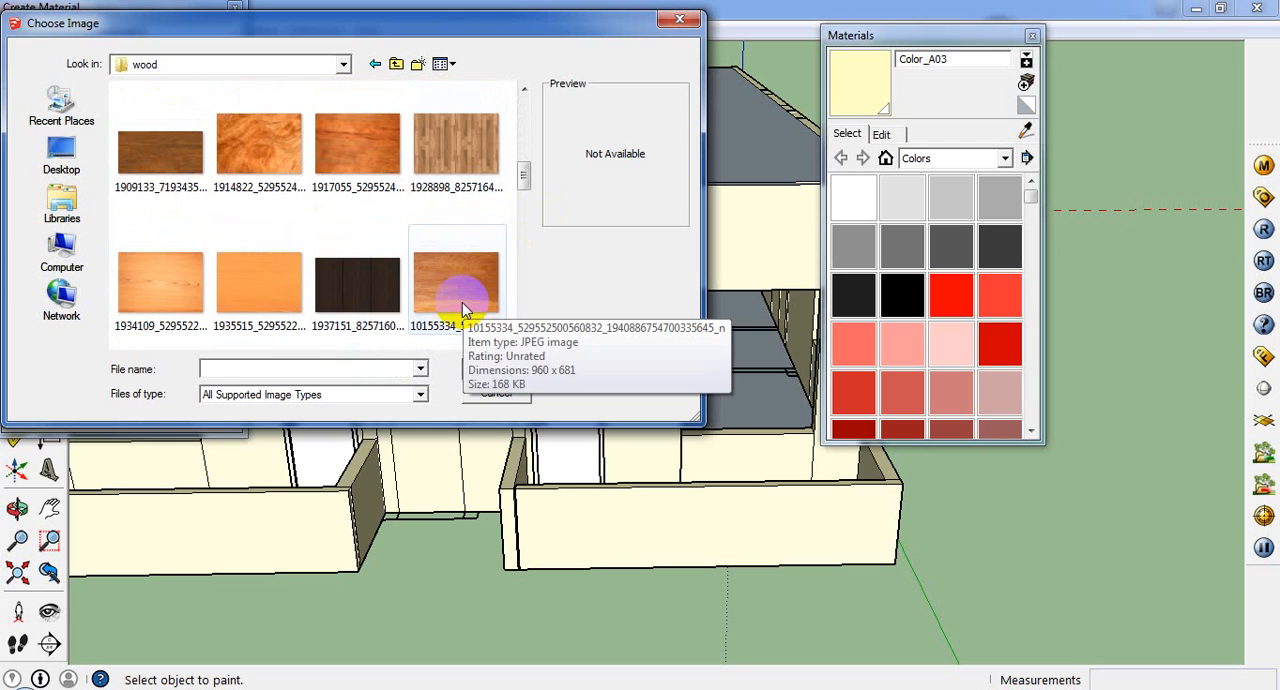
pyautogui.scroll(-1, 360, 280)
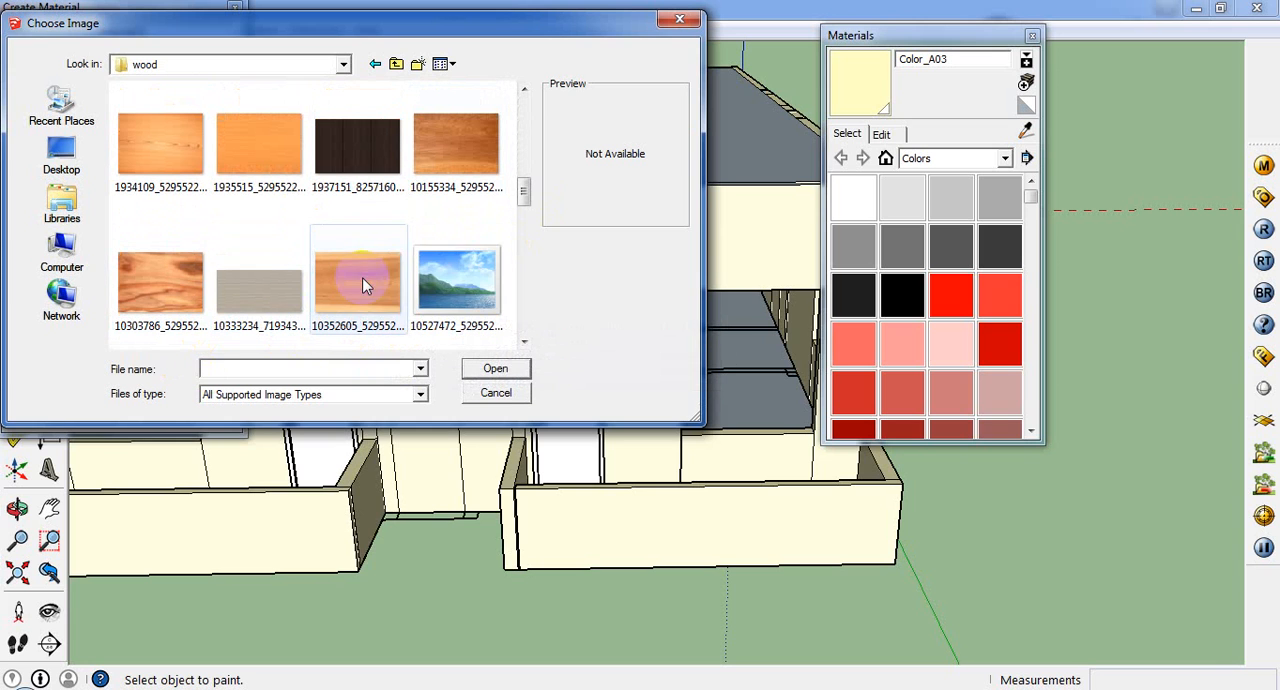
pyautogui.scroll(-1, 392, 311)
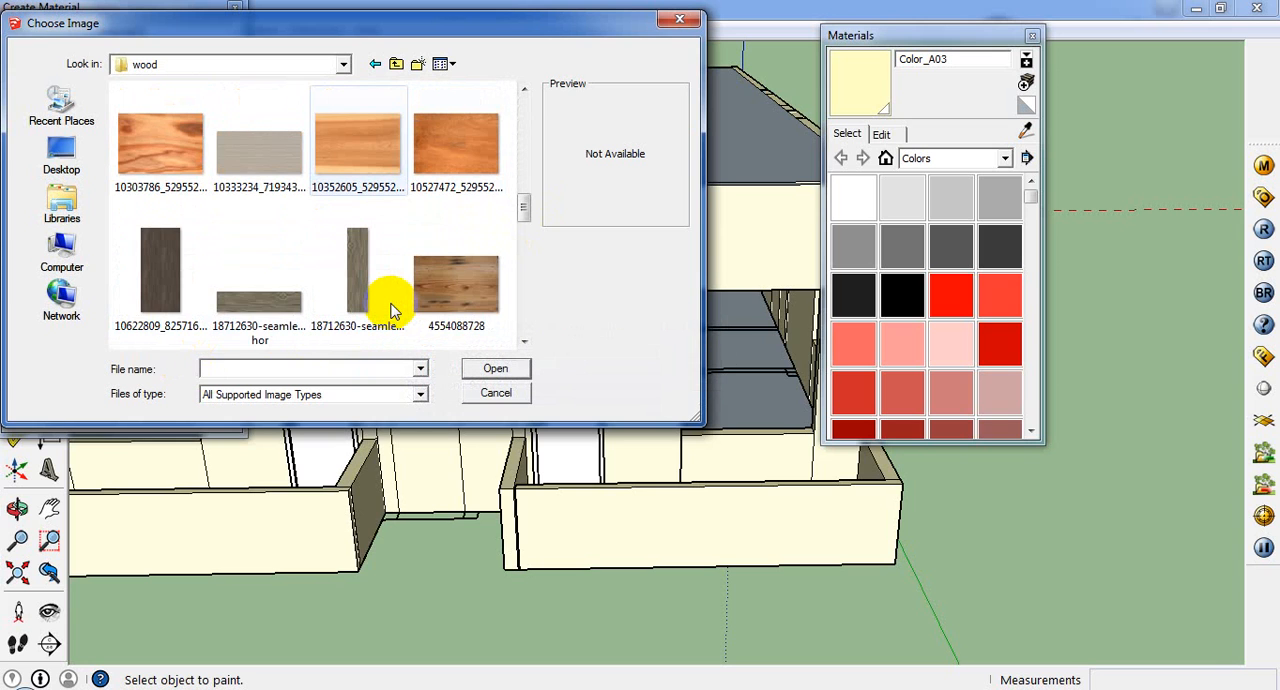
pyautogui.scroll(-1, 171, 257)
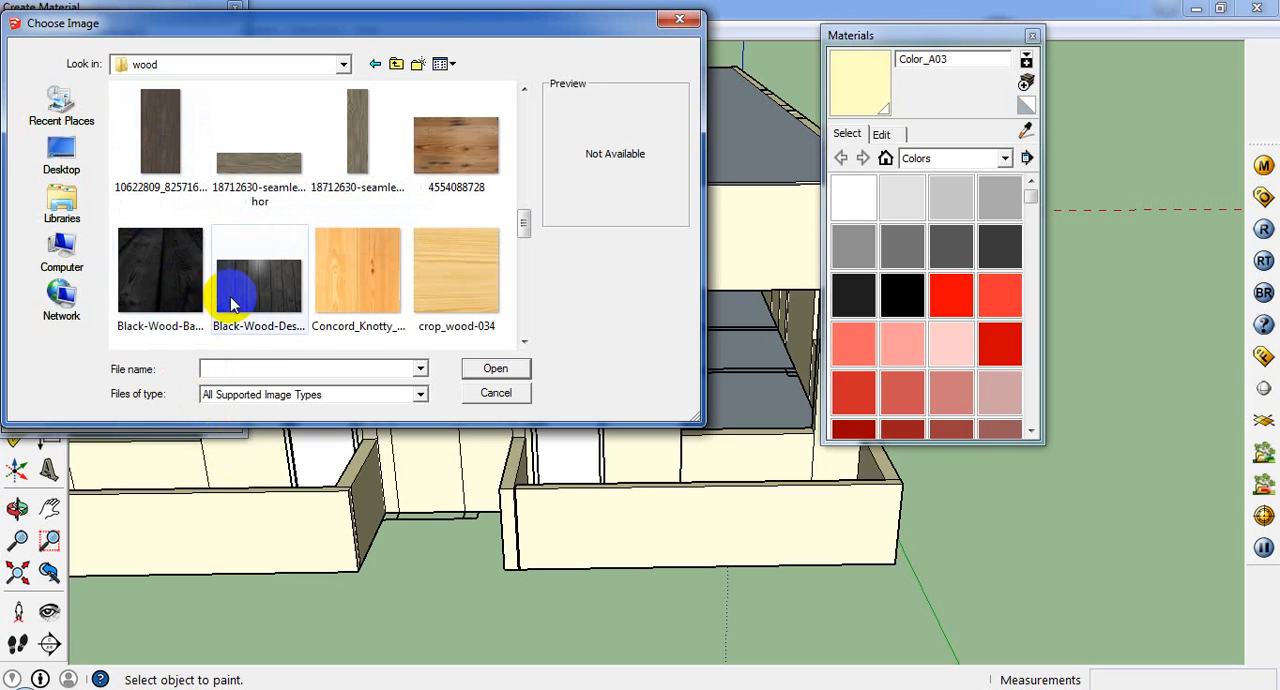
pyautogui.scroll(-2, 240, 300)
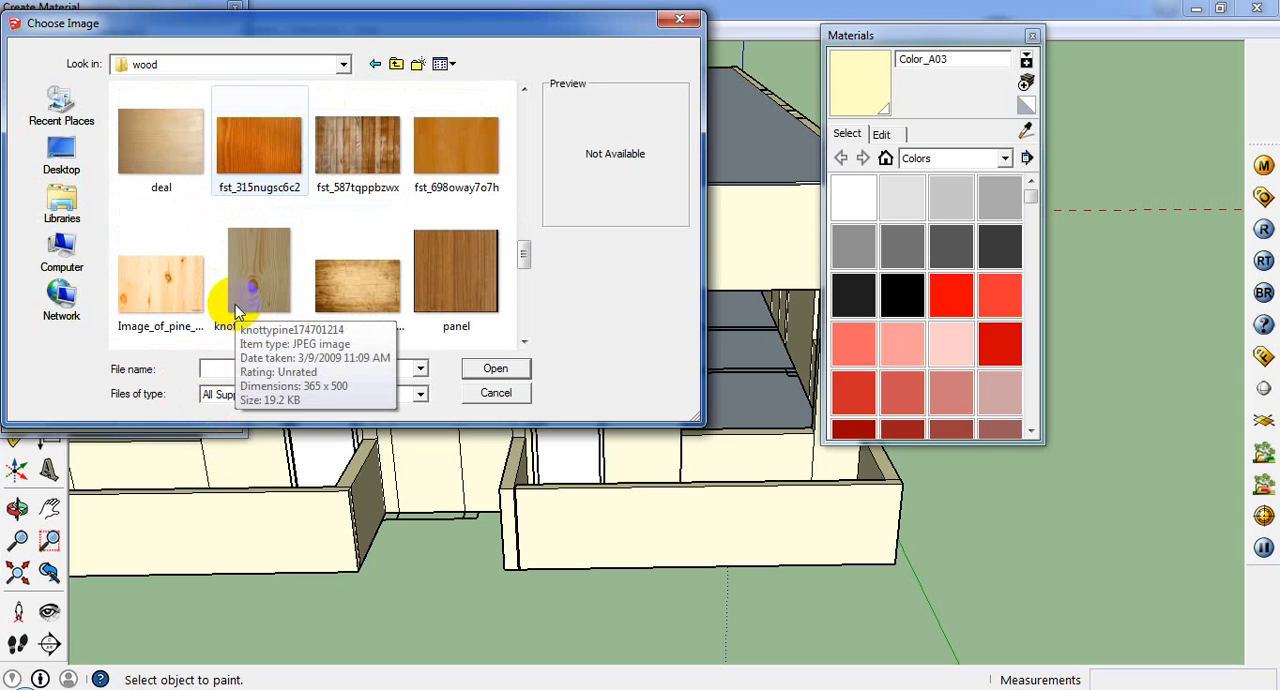
pyautogui.scroll(-3, 235, 304)
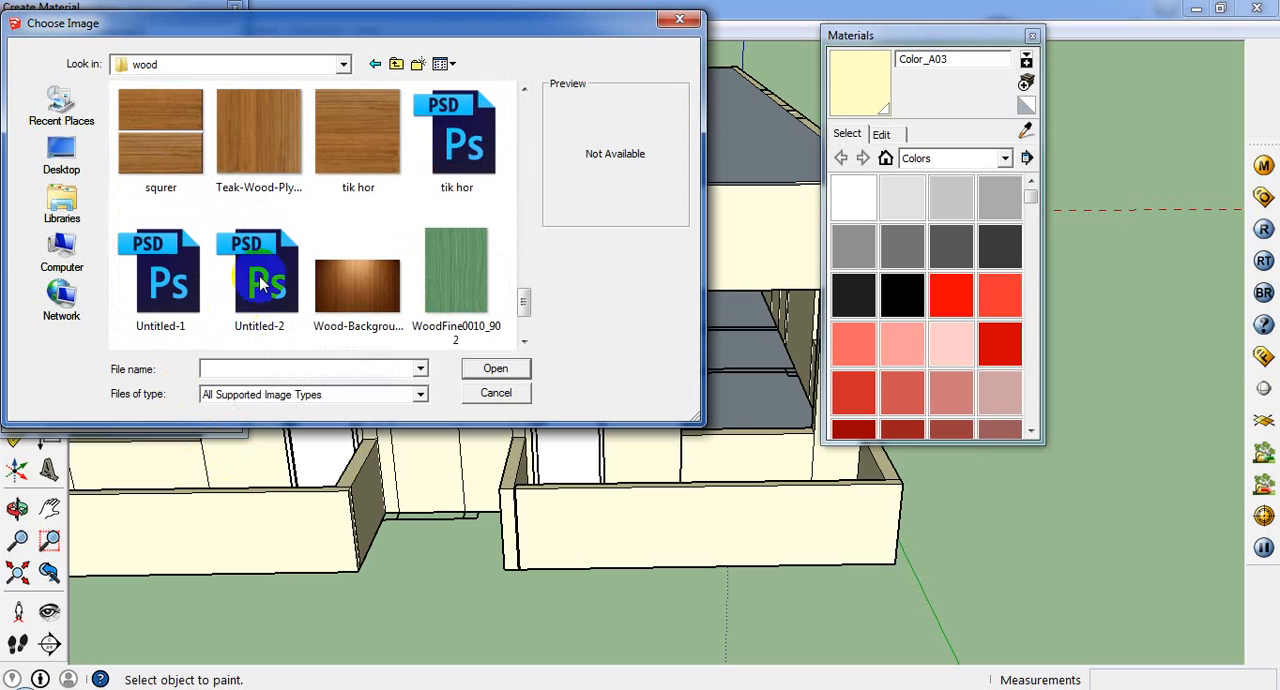
pyautogui.click(276, 156)
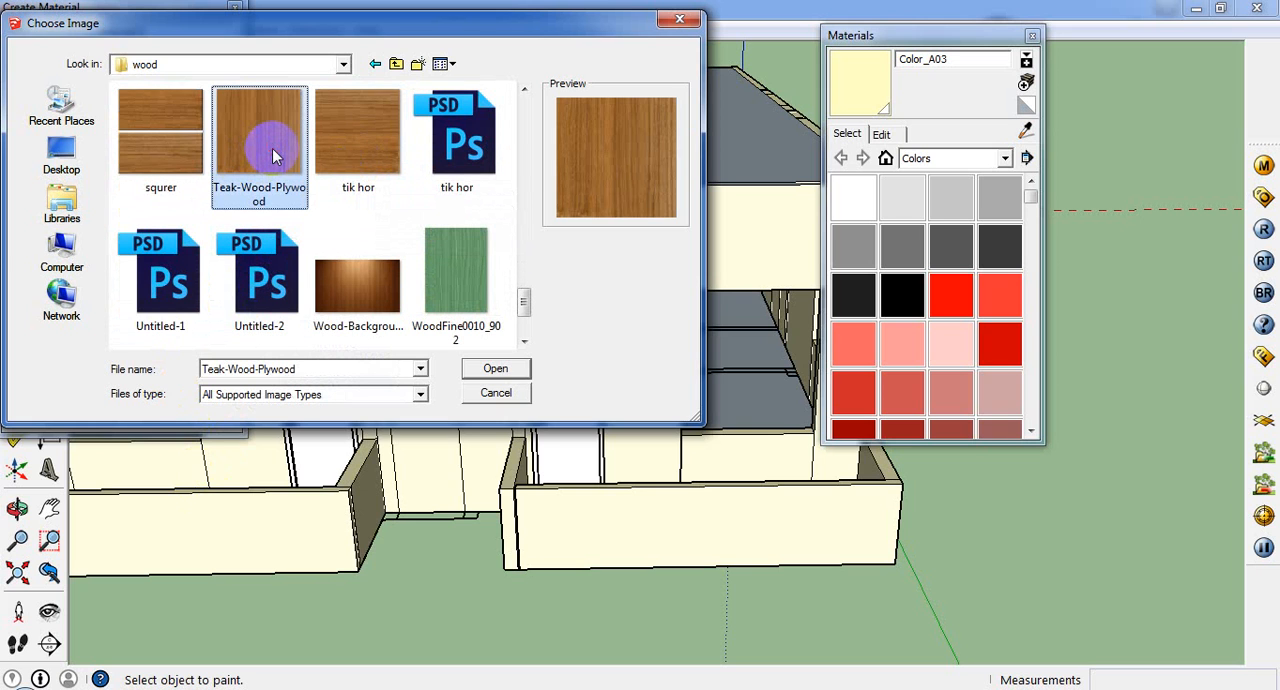
pyautogui.doubleClick(272, 148)
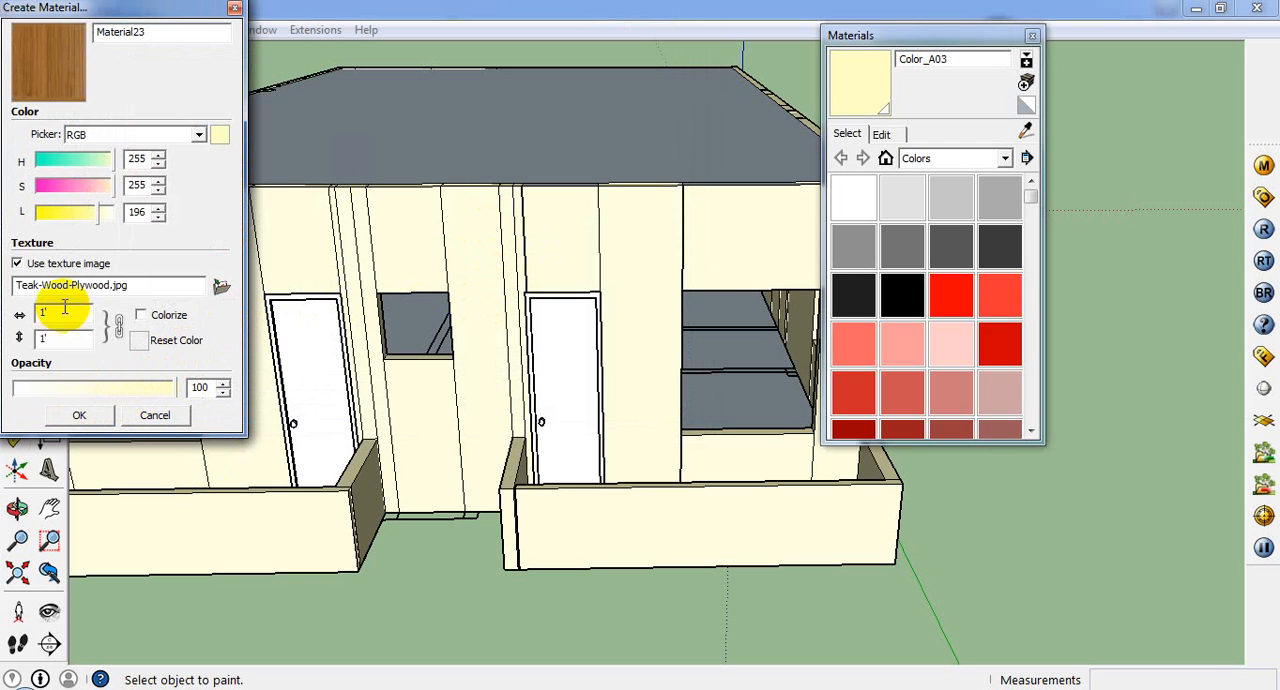
pyautogui.click(85, 415)
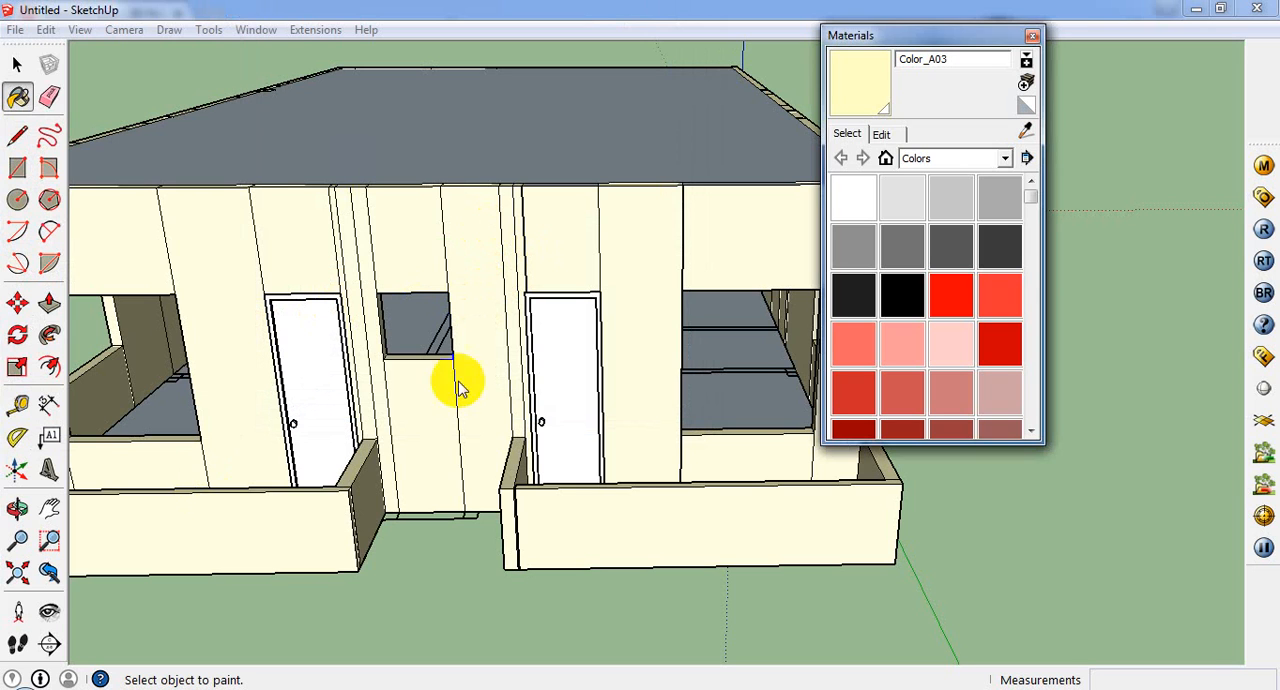
# Step: Open the front balcony door component down to its nested door panel and paint the panel with the teak material
pyautogui.click(17, 66)
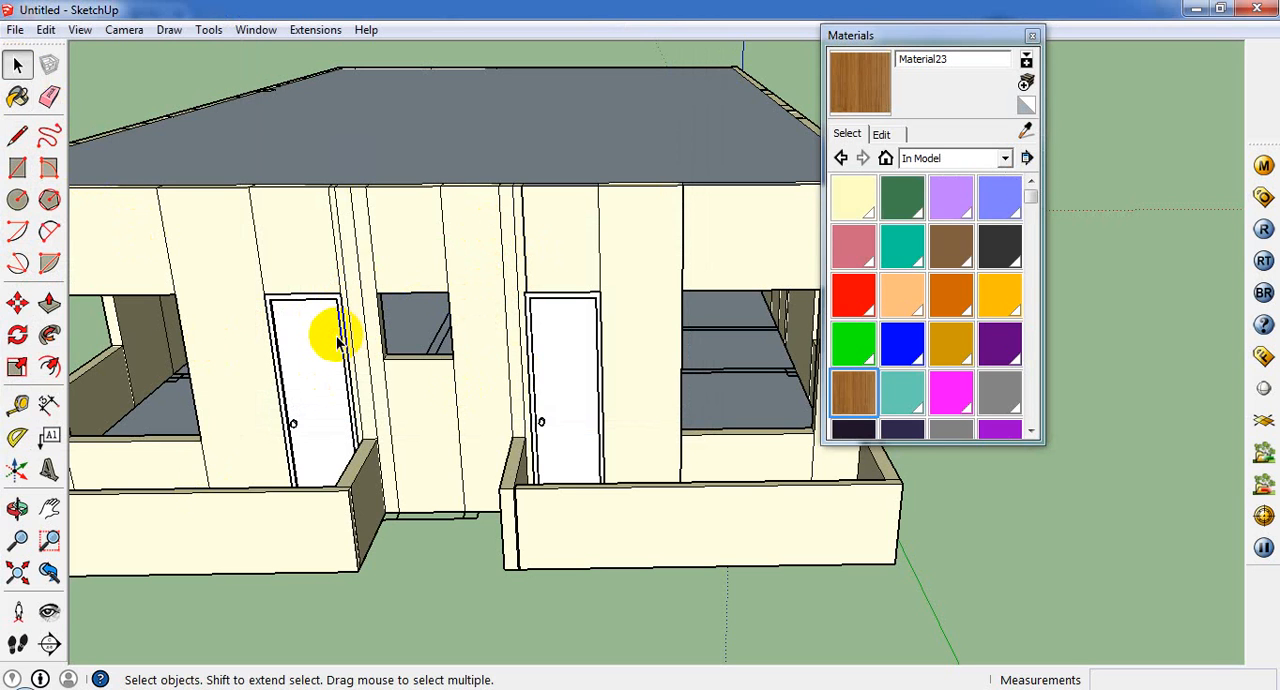
pyautogui.doubleClick(322, 343)
pyautogui.doubleClick(322, 343)
pyautogui.scroll(2, 322, 343)
pyautogui.click(321, 343)
pyautogui.scroll(-1, 335, 368)
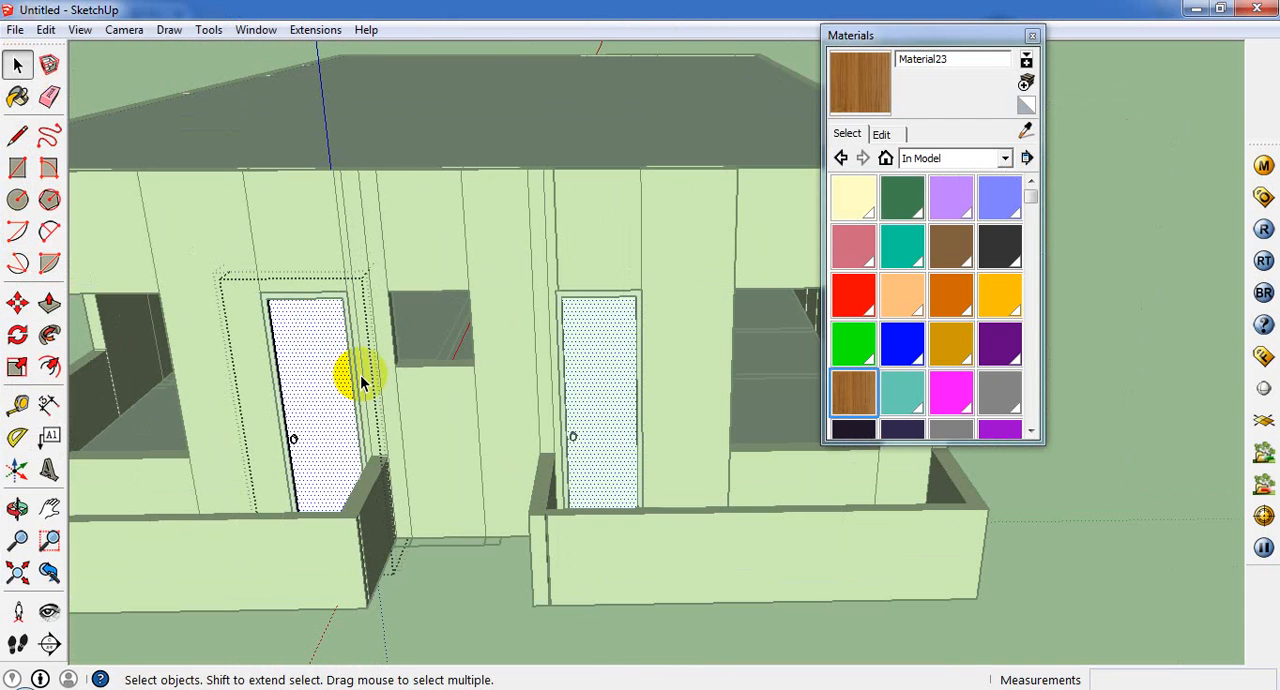
pyautogui.click(22, 104)
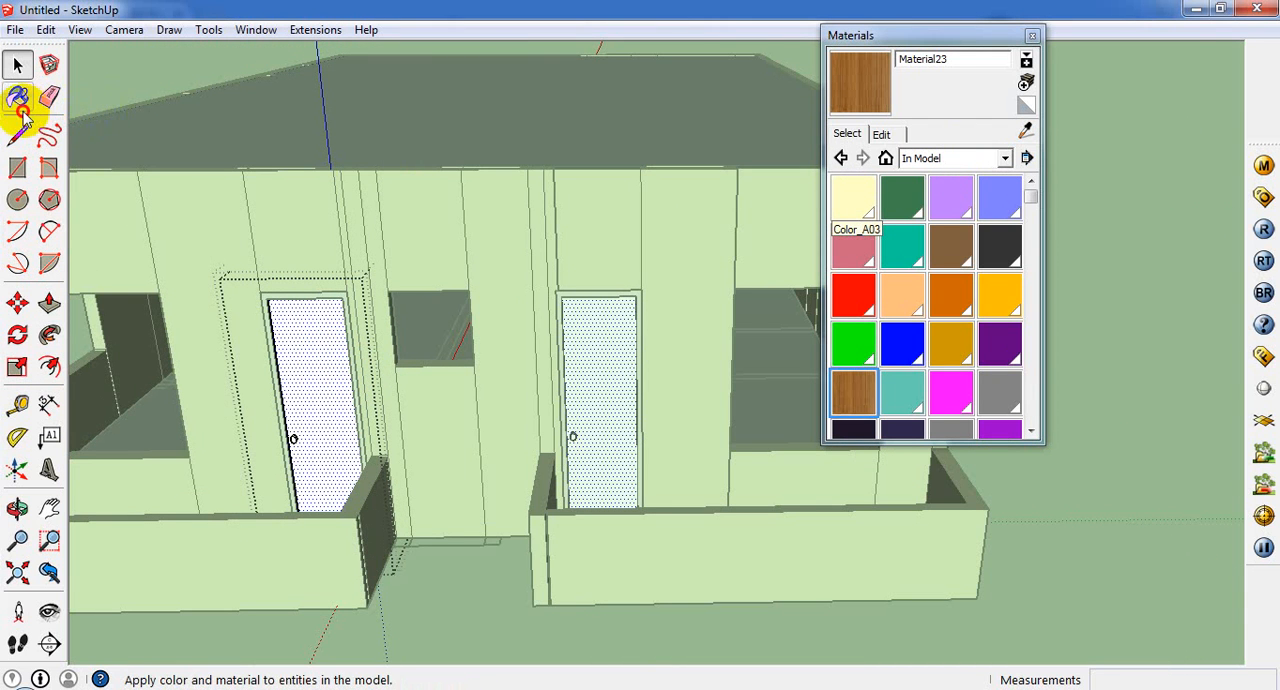
pyautogui.click(290, 350)
pyautogui.scroll(3, 314, 349)
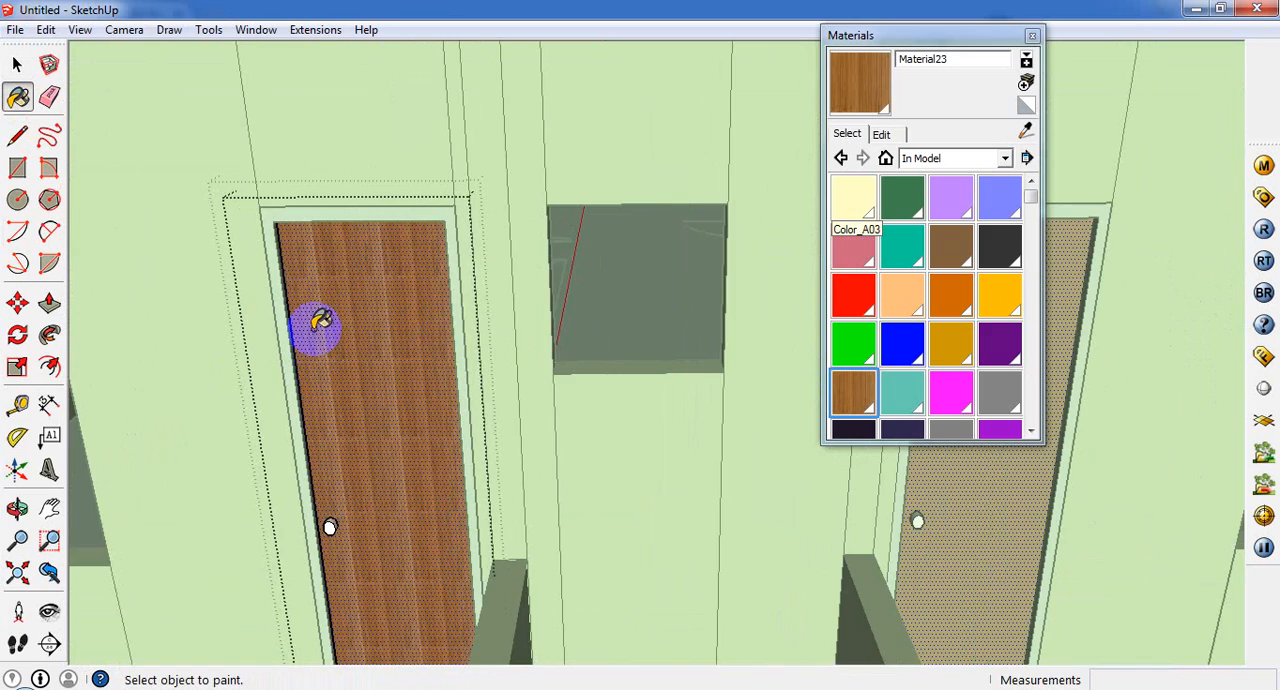
# Step: Set the width of the door material's teak texture to 7'
pyautogui.scroll(5, 320, 325)
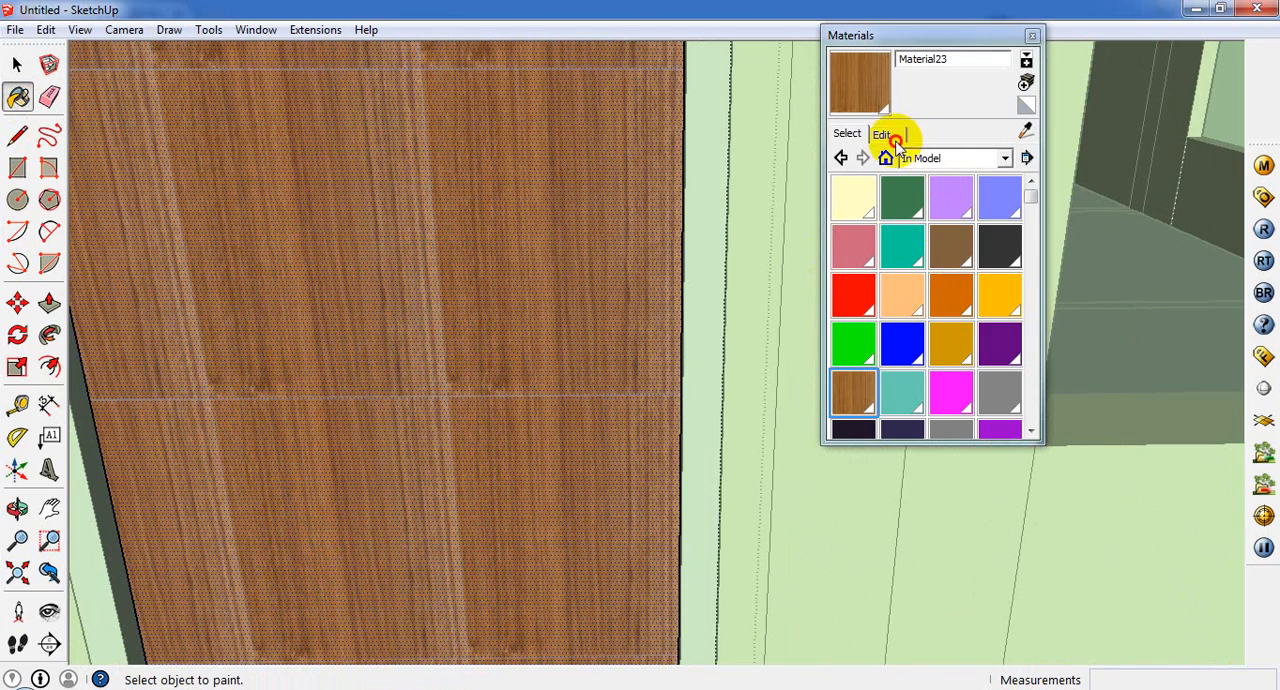
pyautogui.click(893, 138)
pyautogui.click(872, 348)
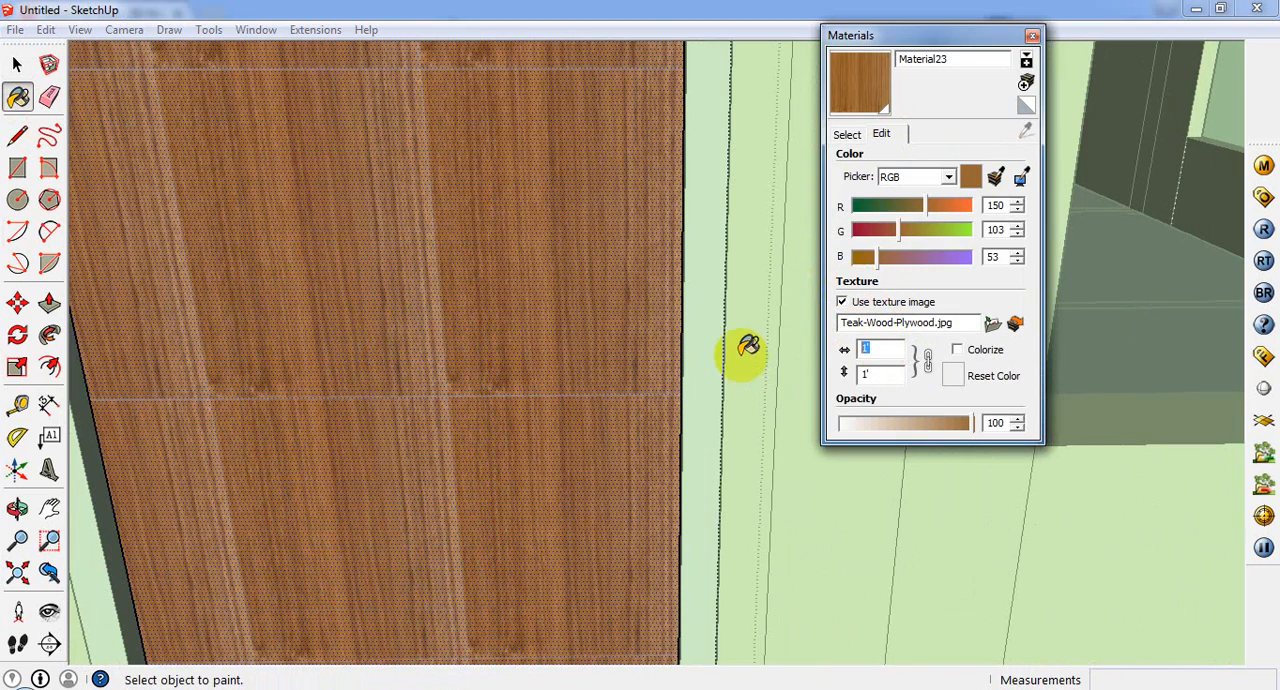
pyautogui.write('7')
pyautogui.press('Return')
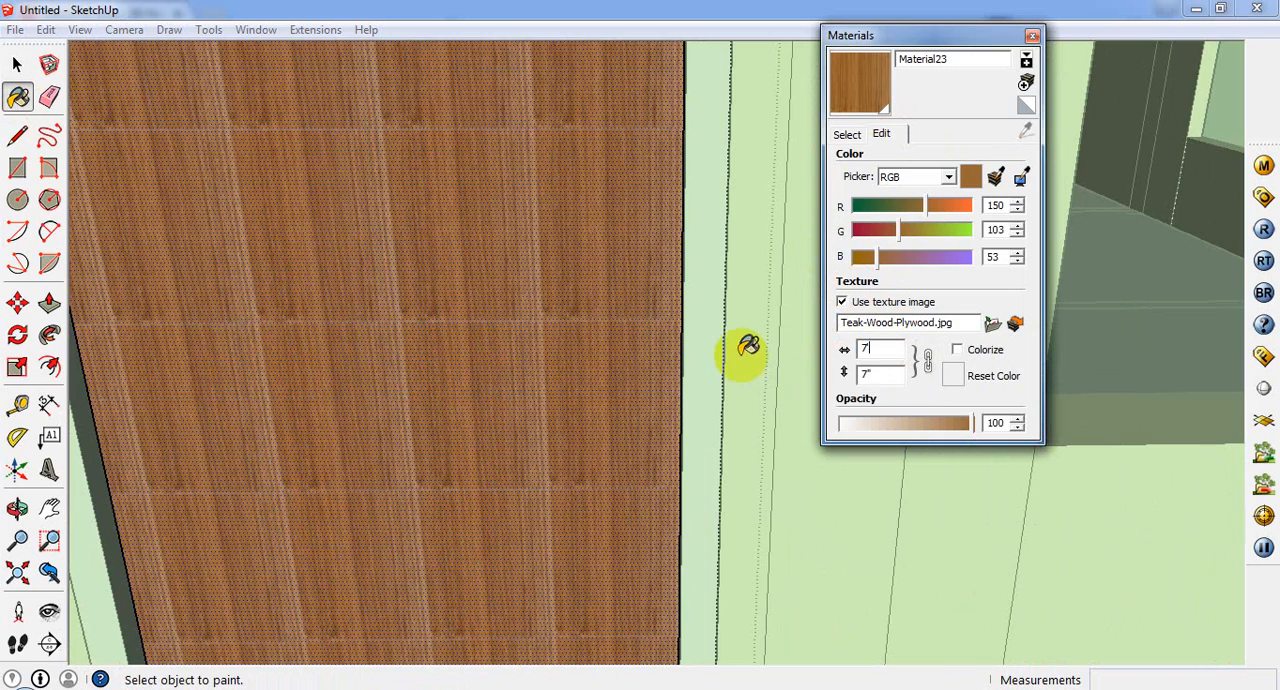
pyautogui.write("'")
pyautogui.press('Return')
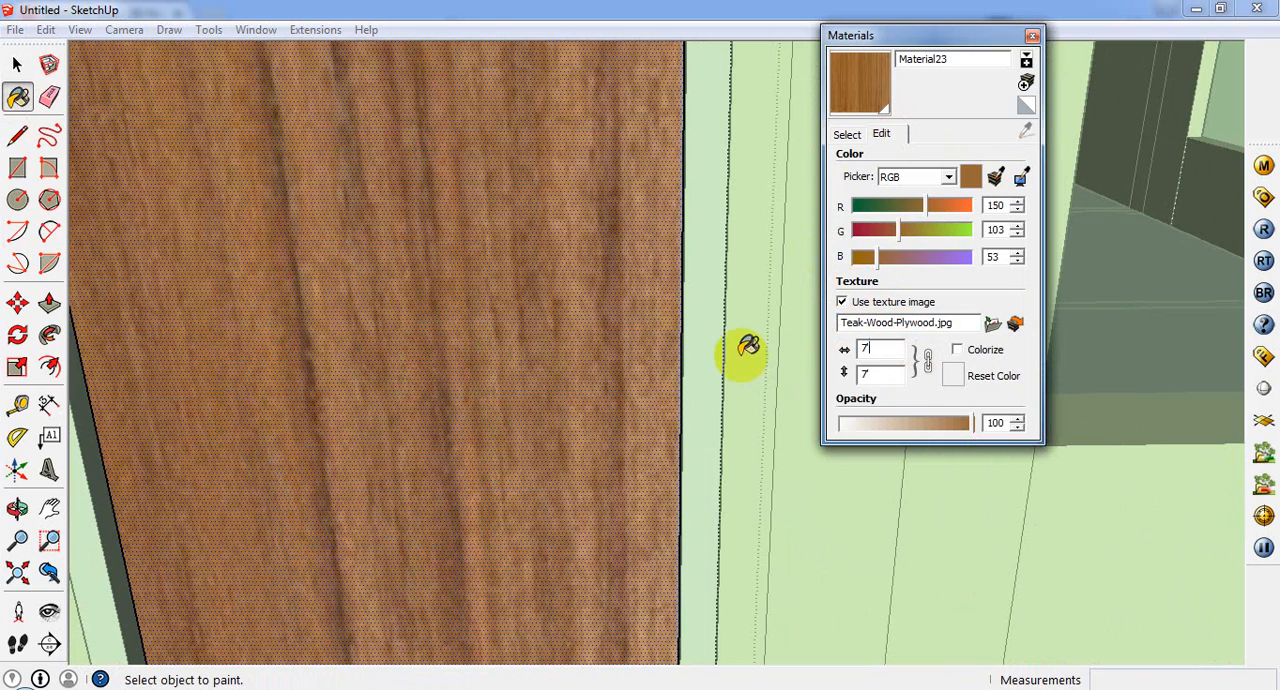
# Step: Close the nested door panel for editing, stepping back out to the level of the surrounding door frame
pyautogui.scroll(-5, 671, 334)
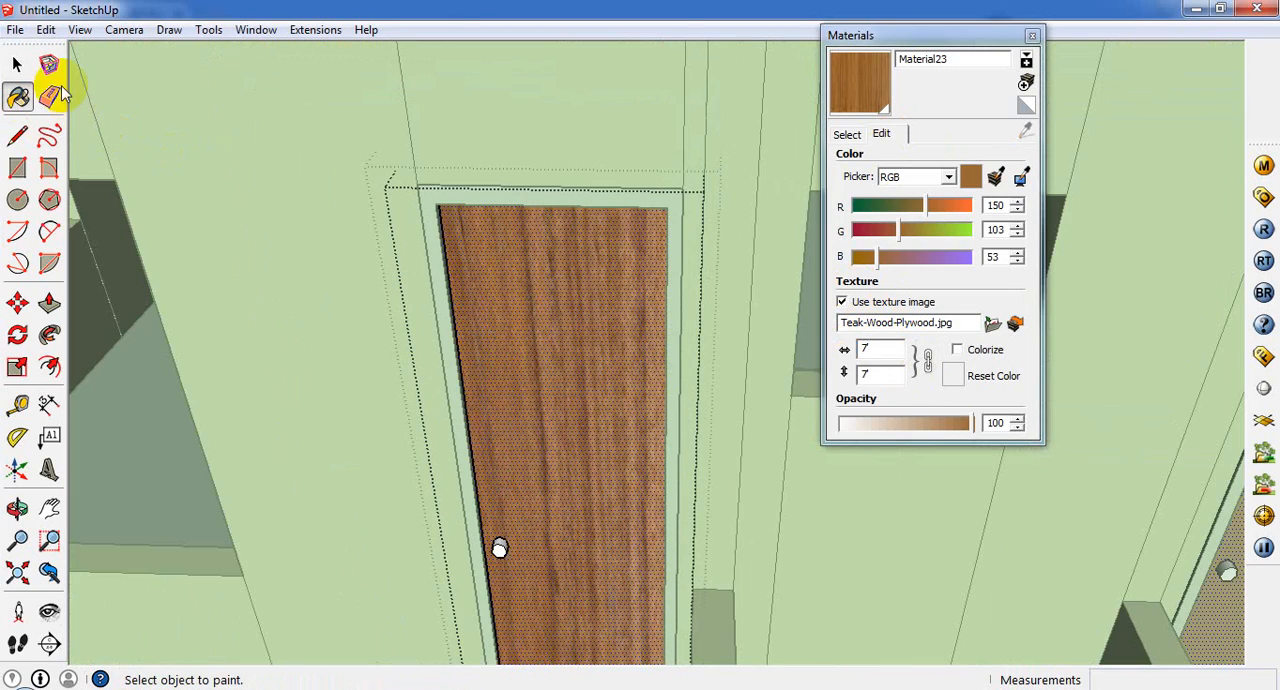
pyautogui.click(17, 63)
pyautogui.click(523, 437)
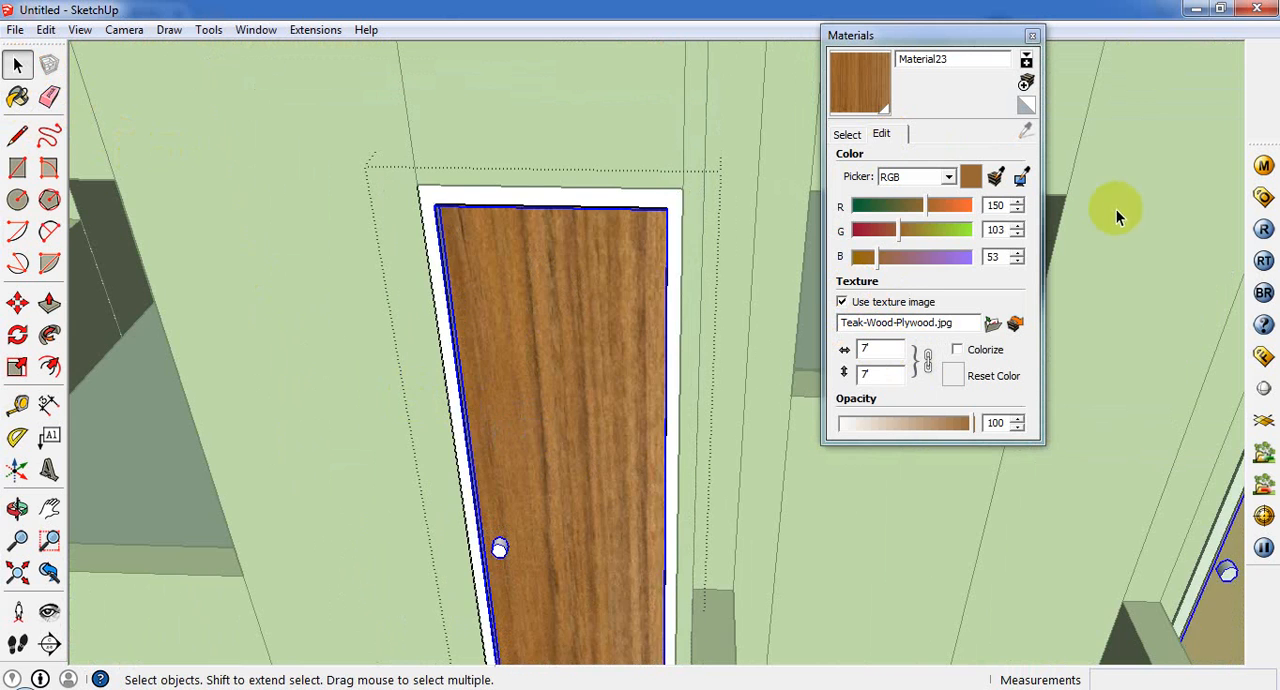
pyautogui.scroll(2, 1116, 209)
pyautogui.moveTo(466, 486); pyautogui.dragTo(514, 299, button='middle')
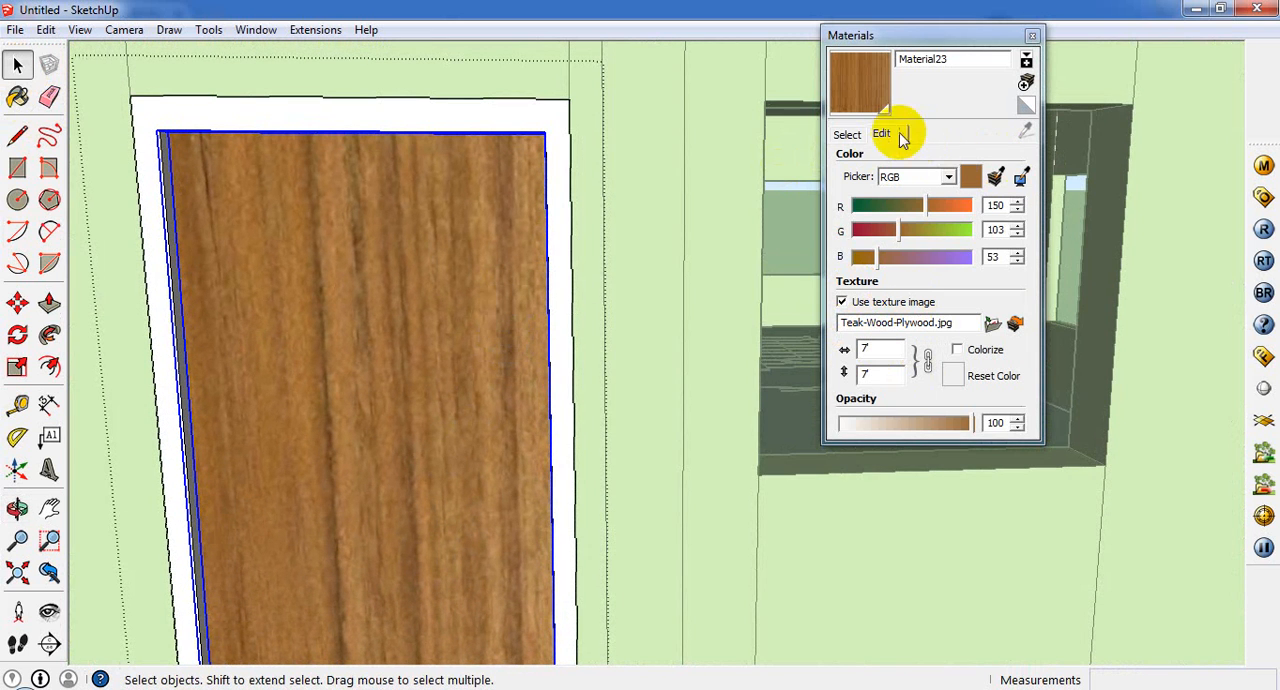
# Step: Replace the door material's texture image with 125 from the seamless wood folder and set its width to 3'
pyautogui.click(994, 324)
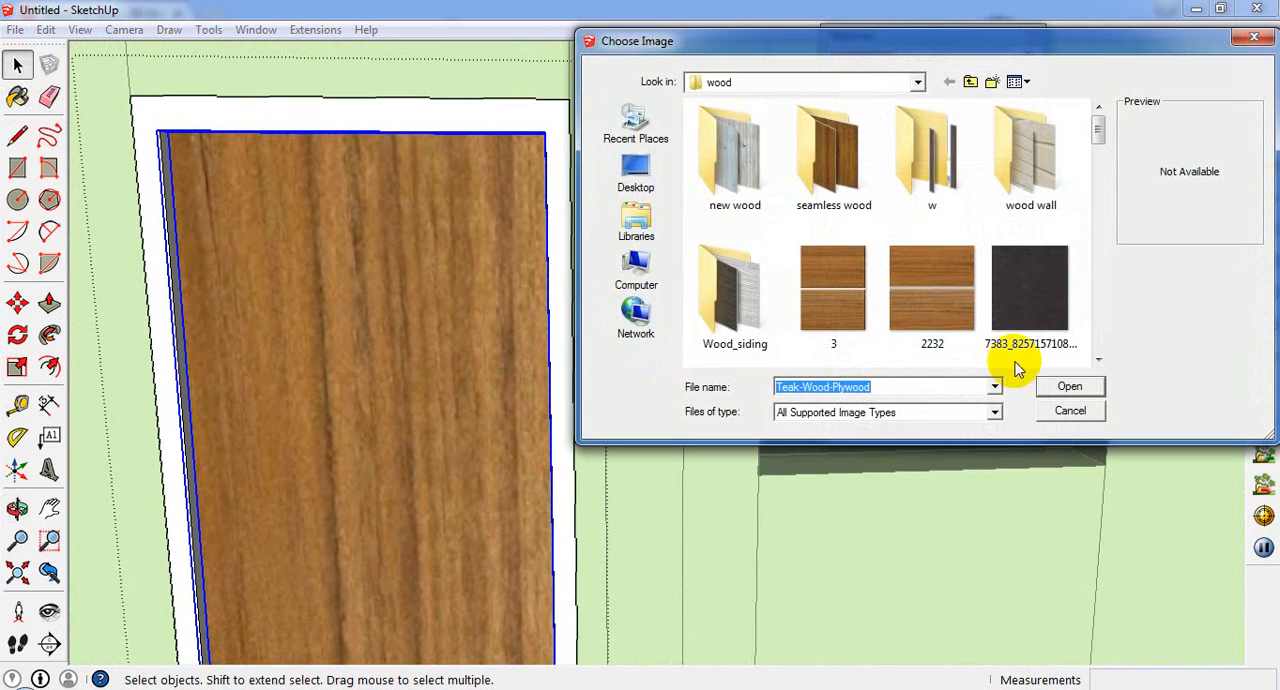
pyautogui.doubleClick(876, 172)
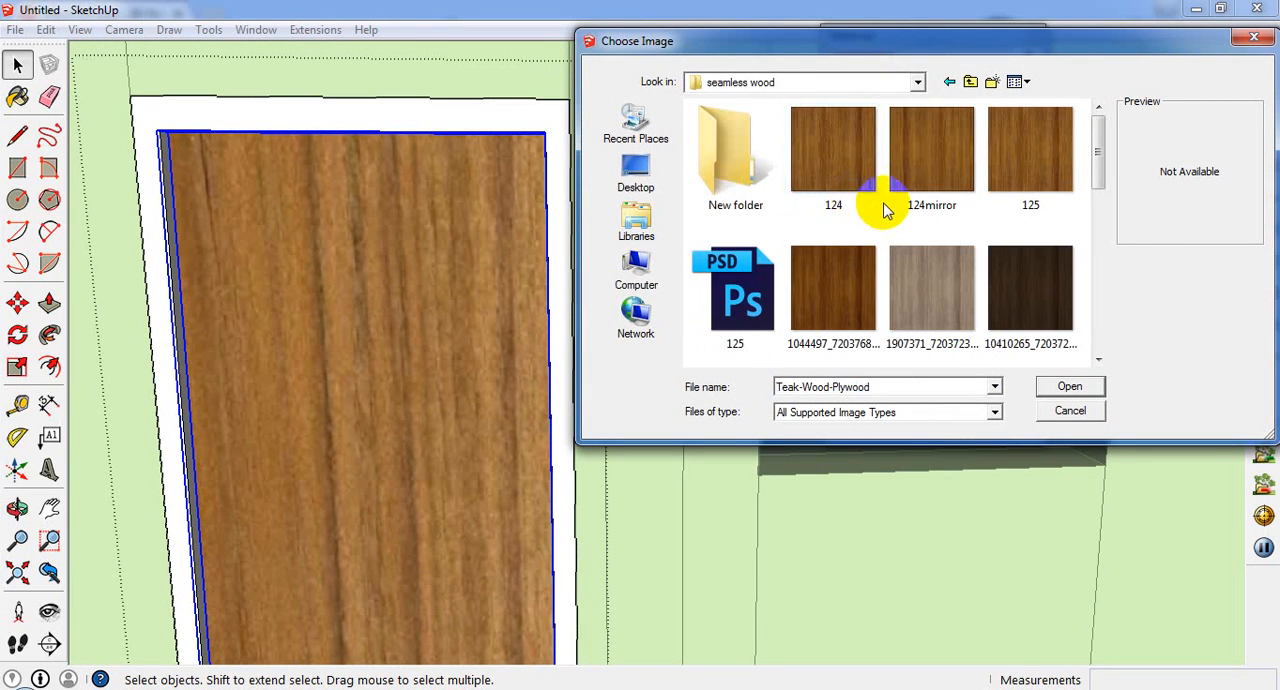
pyautogui.click(845, 190)
pyautogui.click(929, 184)
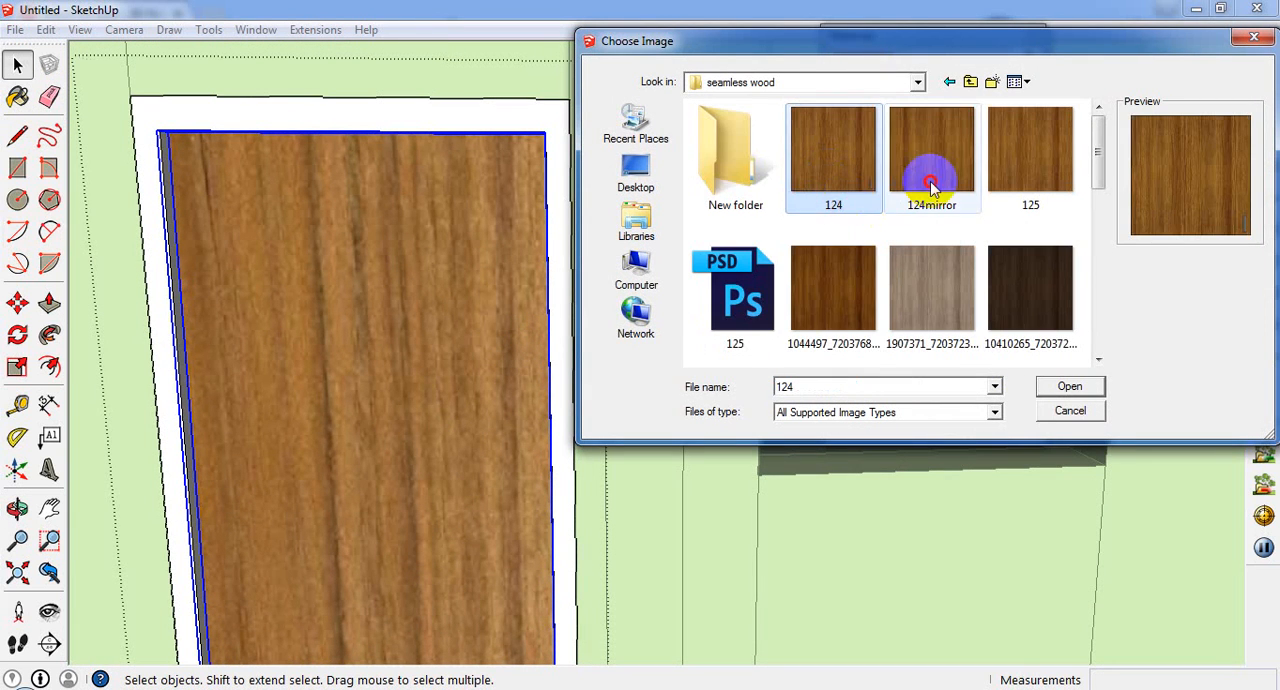
pyautogui.click(1032, 186)
pyautogui.doubleClick(1032, 186)
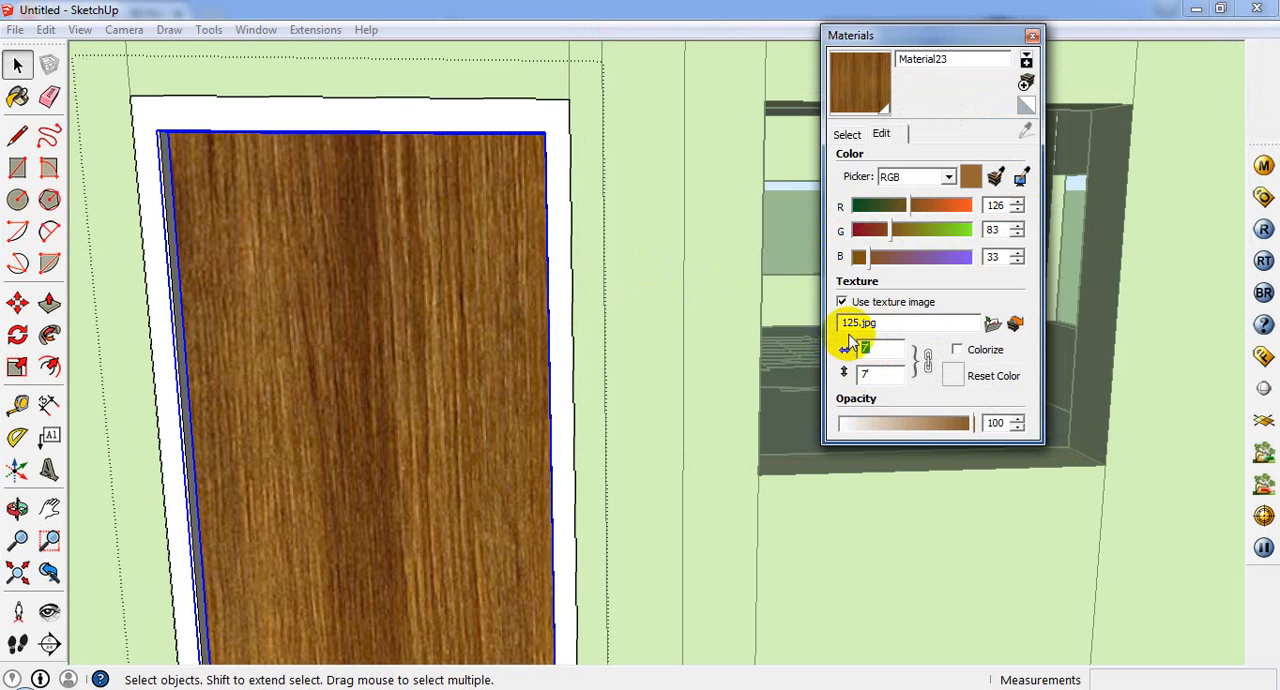
pyautogui.write("3'")
pyautogui.press('Return')
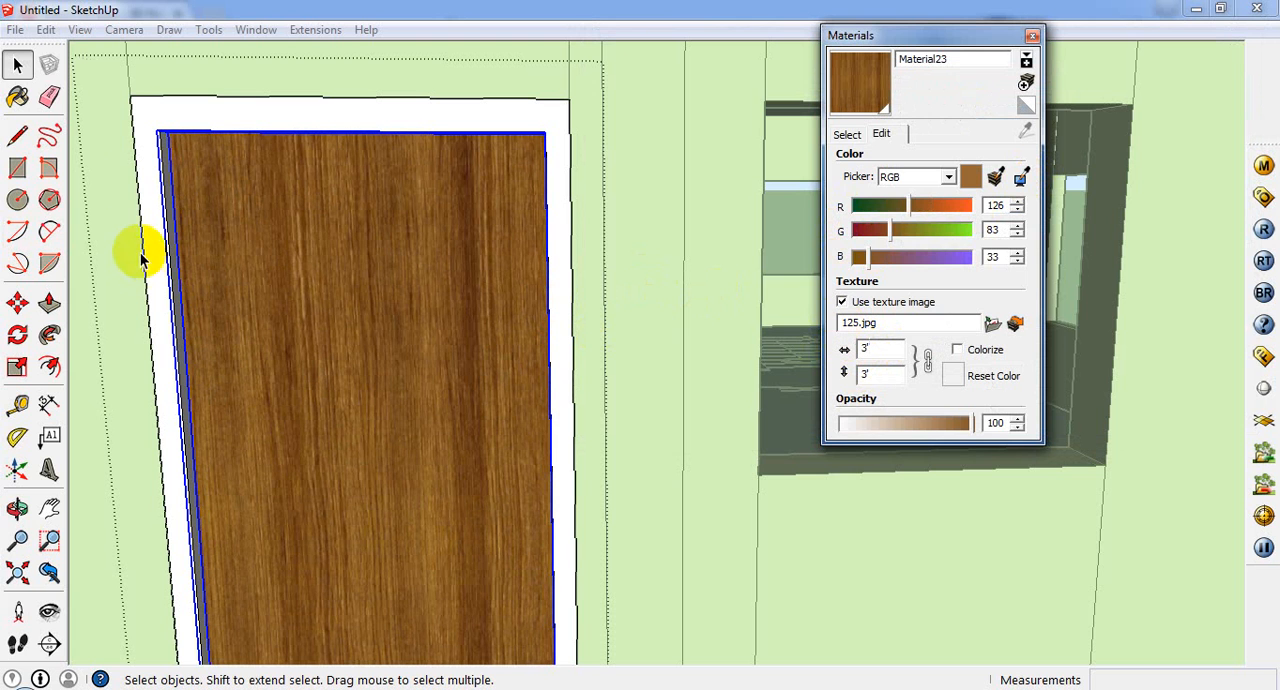
# Step: Paint the front of the door frame and the narrow grey strip beside the door panel with the same wood material
pyautogui.click(17, 97)
pyautogui.click(214, 106)
pyautogui.scroll(1, 163, 132)
pyautogui.moveTo(158, 140)
pyautogui.mouseDown(button='middle')
pyautogui.moveTo(140, 186)
pyautogui.moveTo(177, 178)
pyautogui.mouseUp(button='middle')
pyautogui.scroll(2, 177, 178)
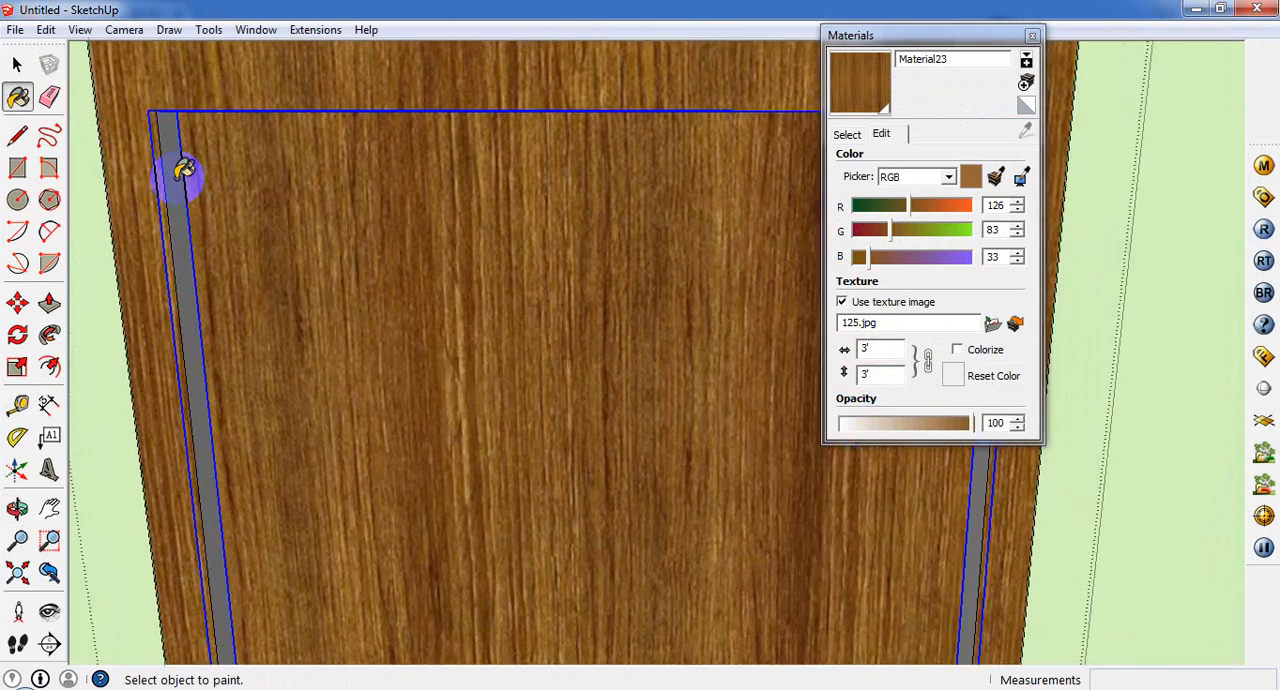
pyautogui.click(177, 179)
pyautogui.scroll(-2, 320, 238)
pyautogui.scroll(-1, 328, 231)
# Step: Set the width of the door material's texture image to 2.6'
pyautogui.click(843, 350)
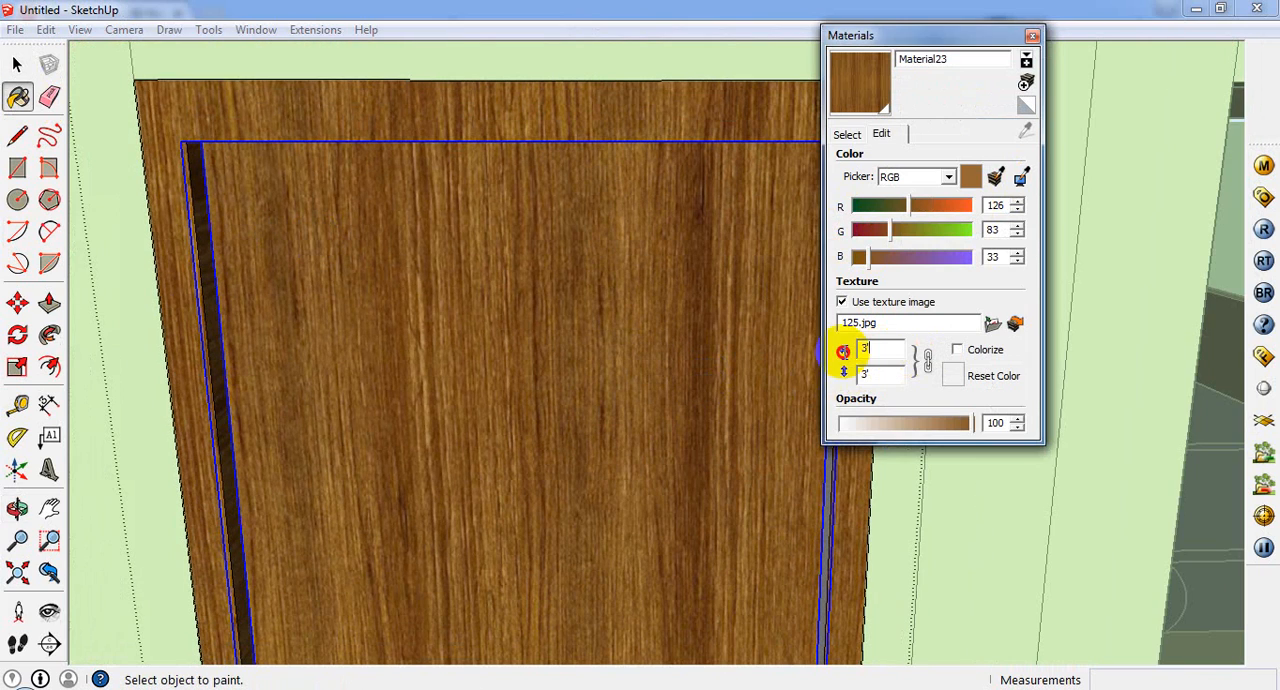
pyautogui.write('2')
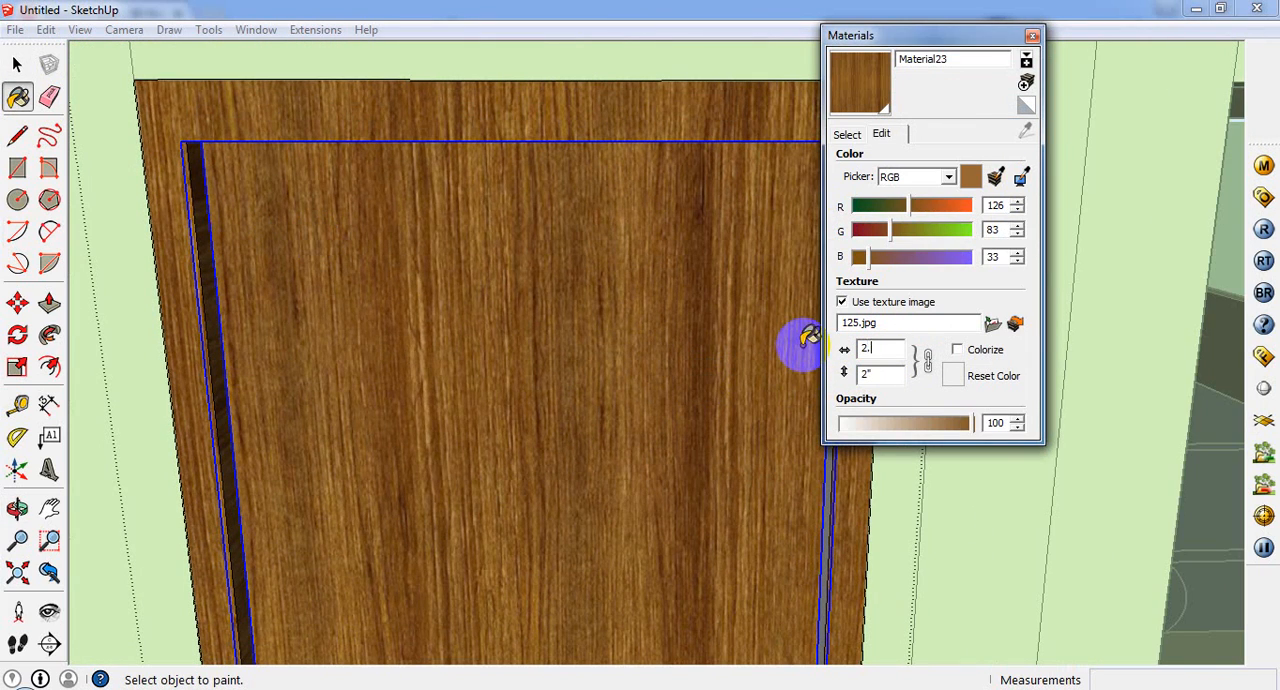
pyautogui.write('.6')
pyautogui.press('Return')
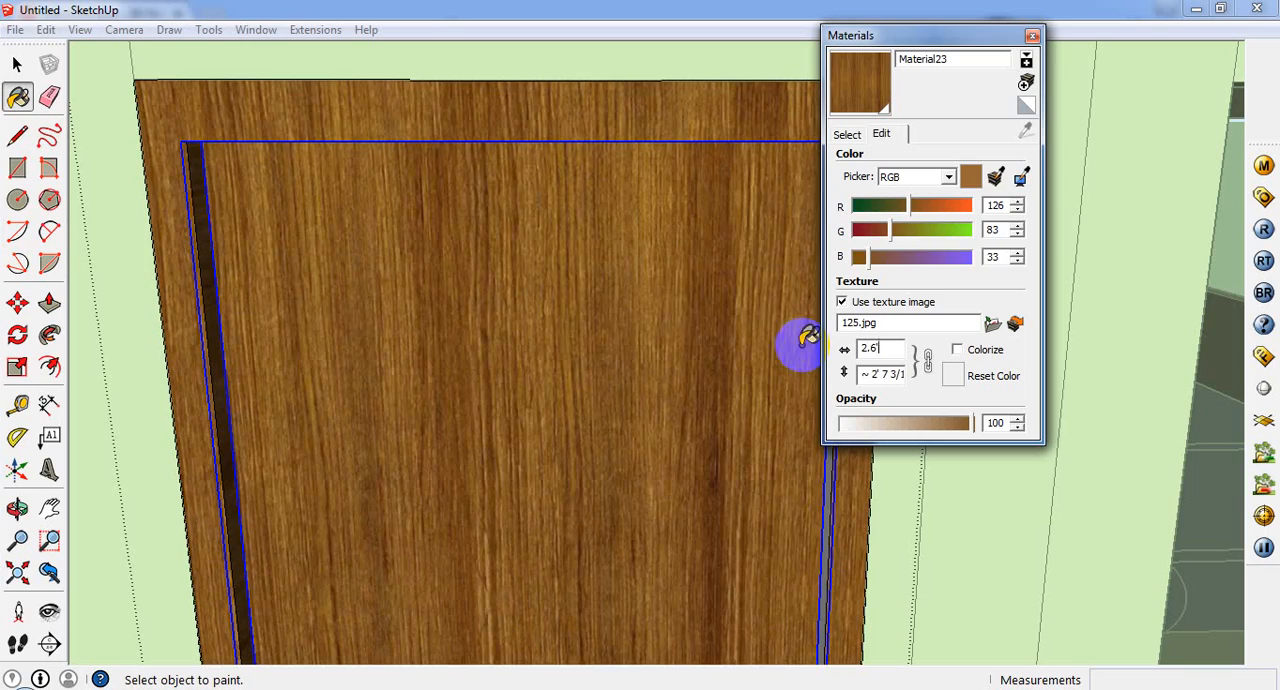
pyautogui.scroll(-3, 505, 390)
pyautogui.scroll(-3, 523, 380)
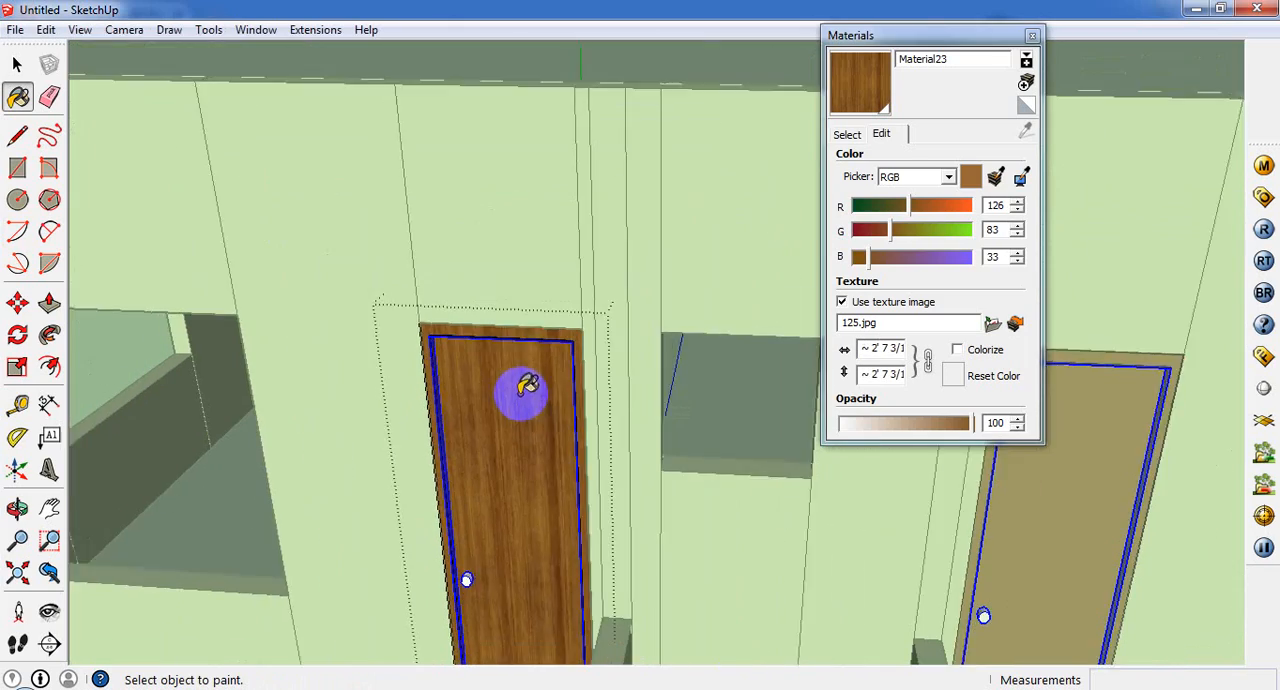
# Step: Open the nested door panel for editing and select its door knob
pyautogui.scroll(6, 429, 560)
pyautogui.scroll(5, 428, 527)
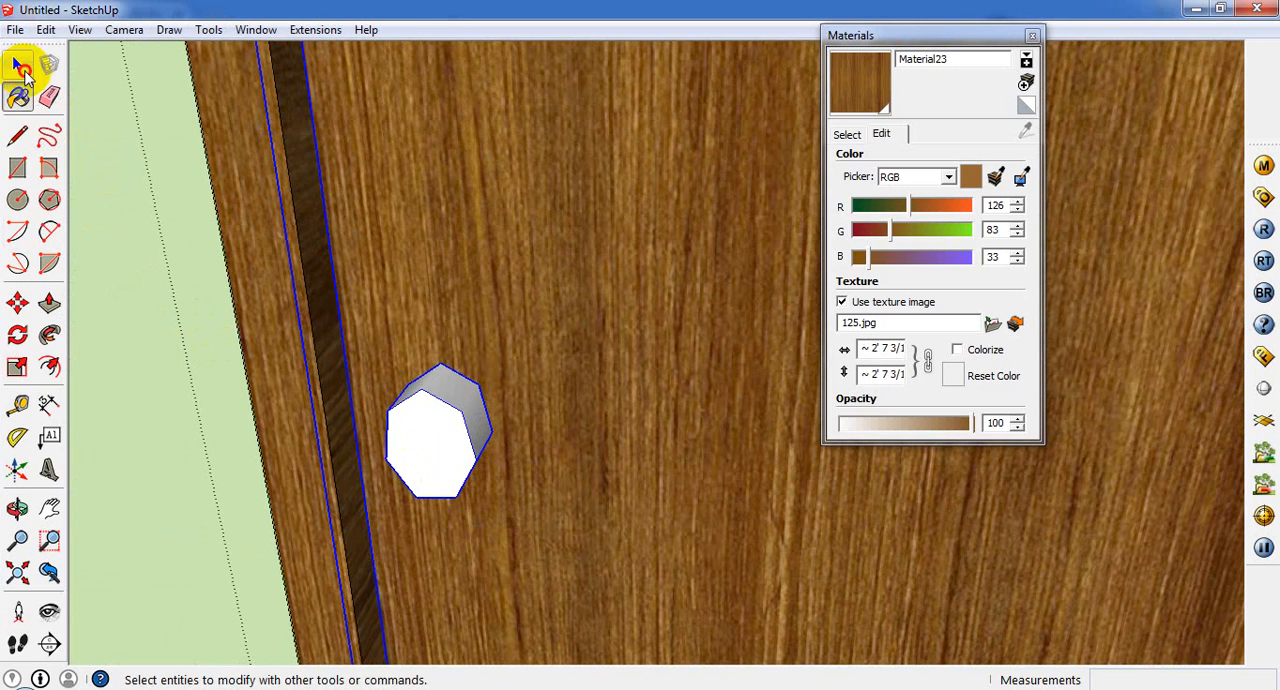
pyautogui.click(22, 68)
pyautogui.doubleClick(458, 448)
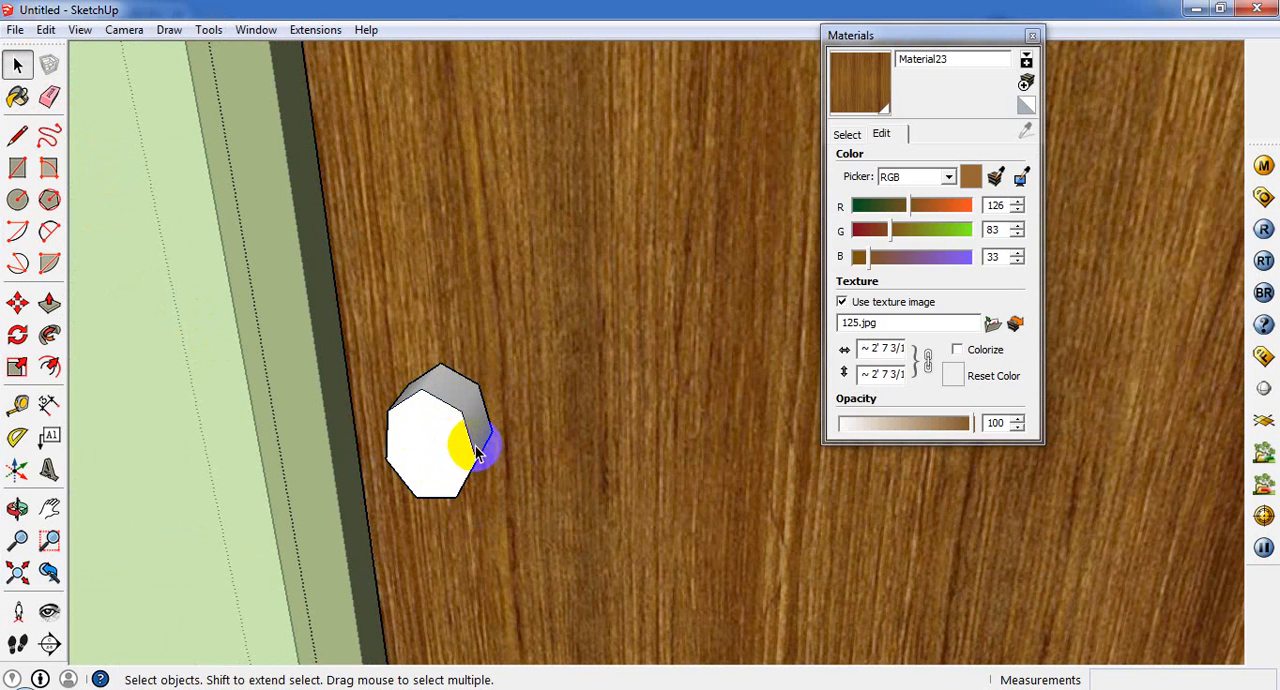
pyautogui.click(478, 452)
# Step: Paint the selected door knob with the grey Color_003 from the Colors material library
pyautogui.click(848, 132)
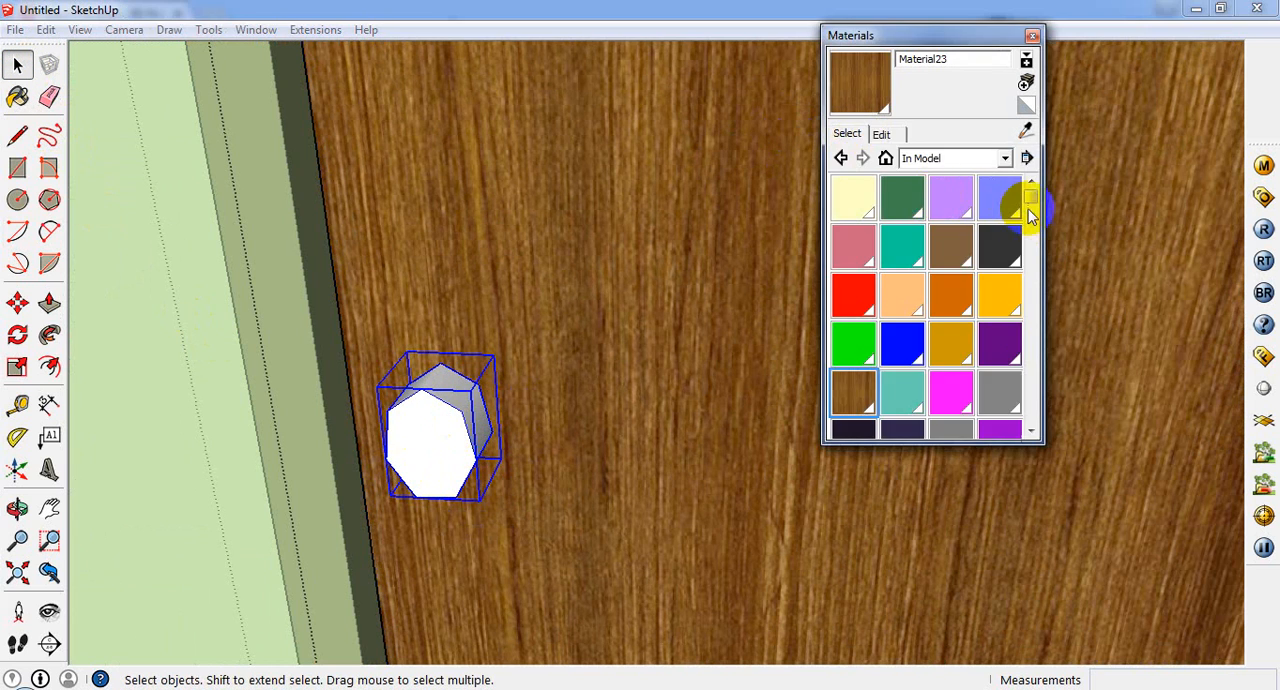
pyautogui.click(975, 157)
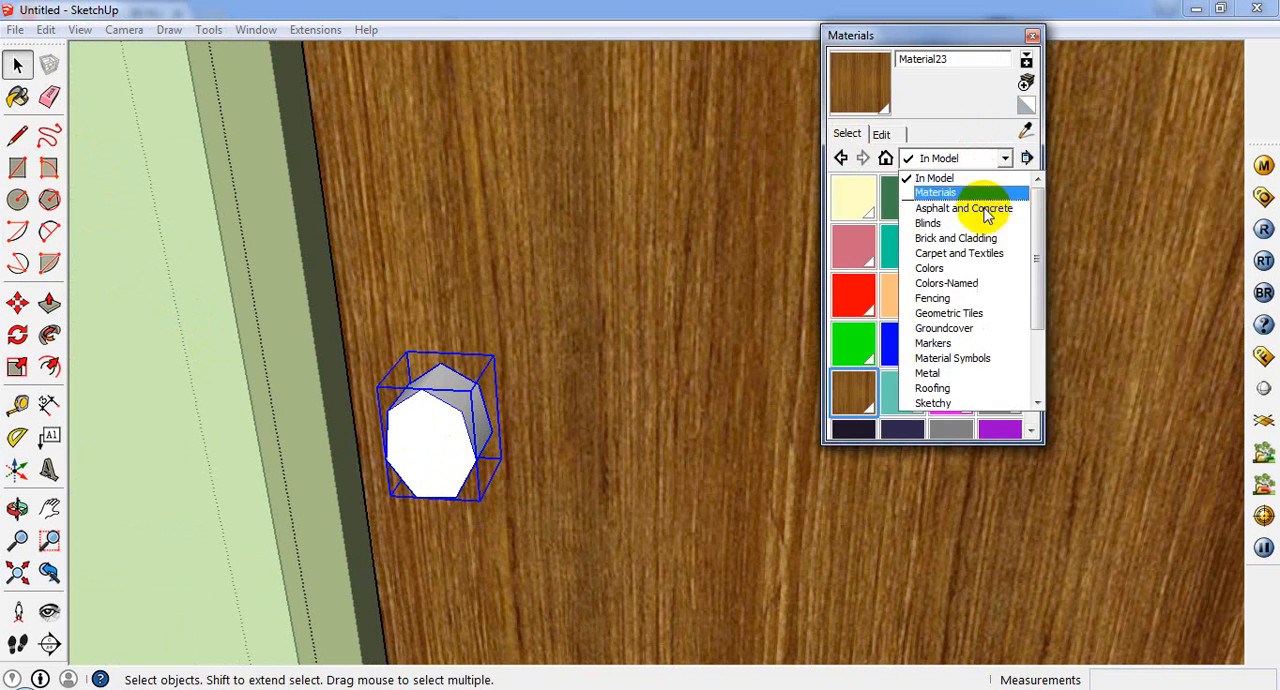
pyautogui.click(960, 268)
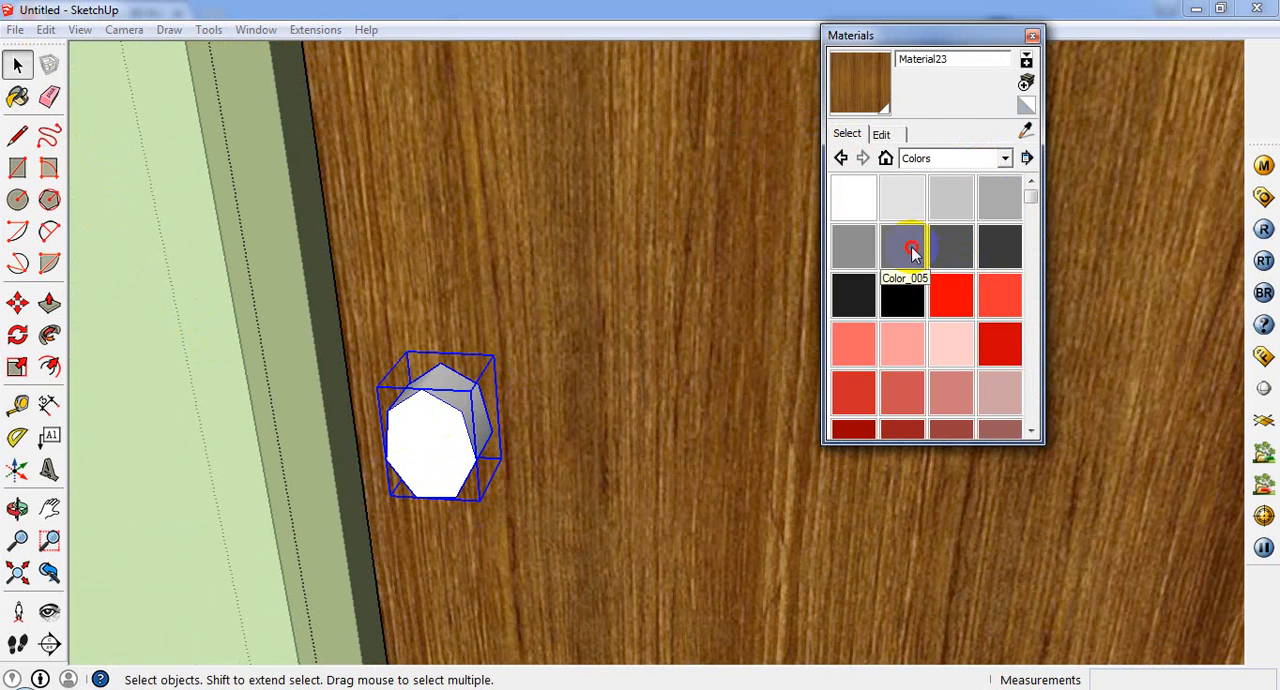
pyautogui.click(912, 252)
pyautogui.click(1000, 198)
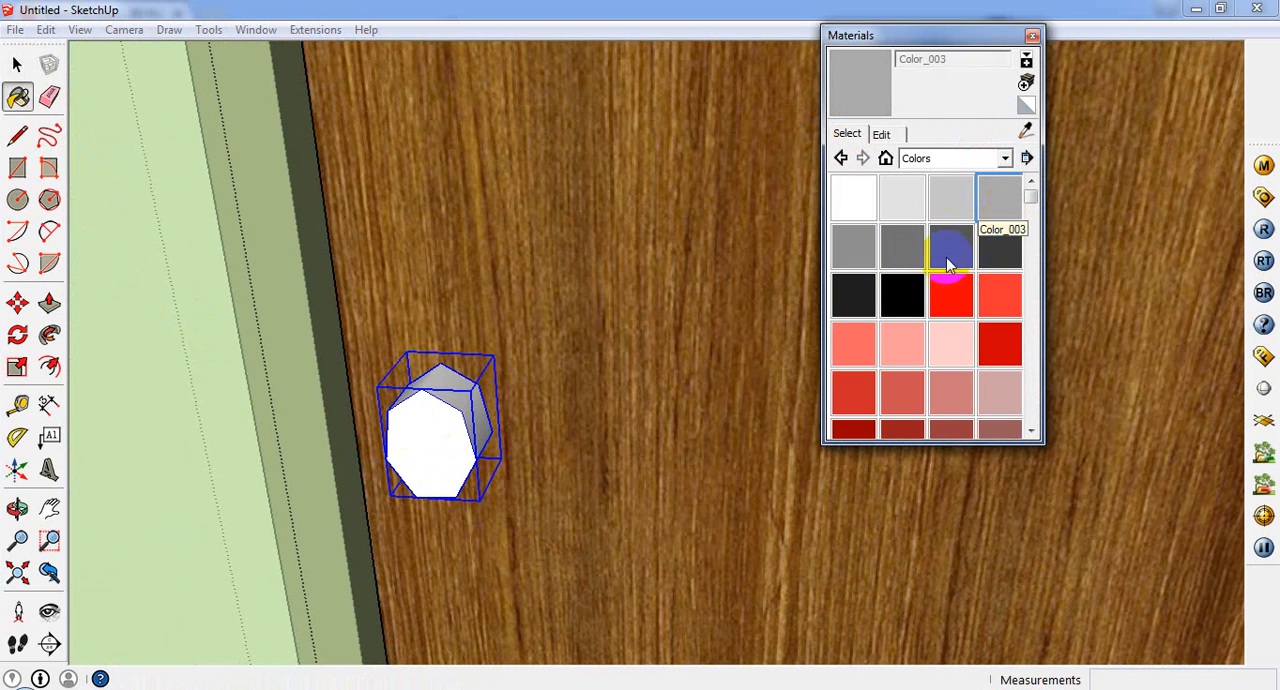
pyautogui.click(455, 405)
pyautogui.scroll(-6, 457, 400)
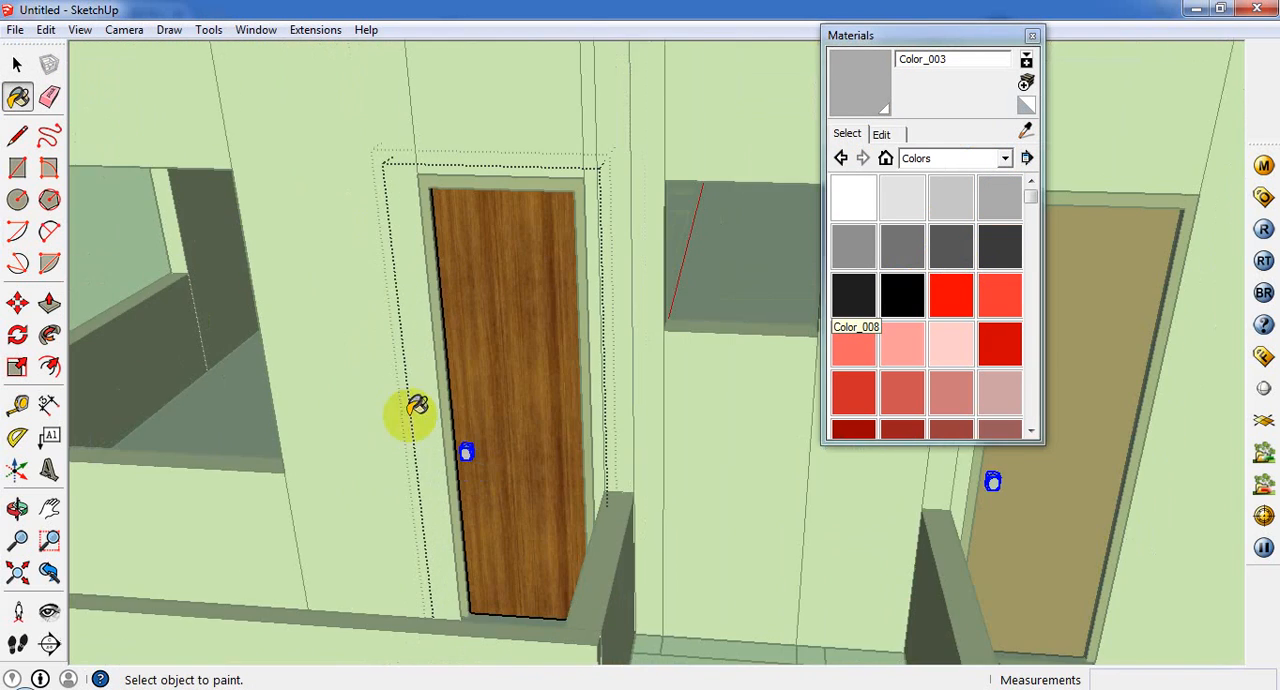
pyautogui.scroll(-8, 560, 412)
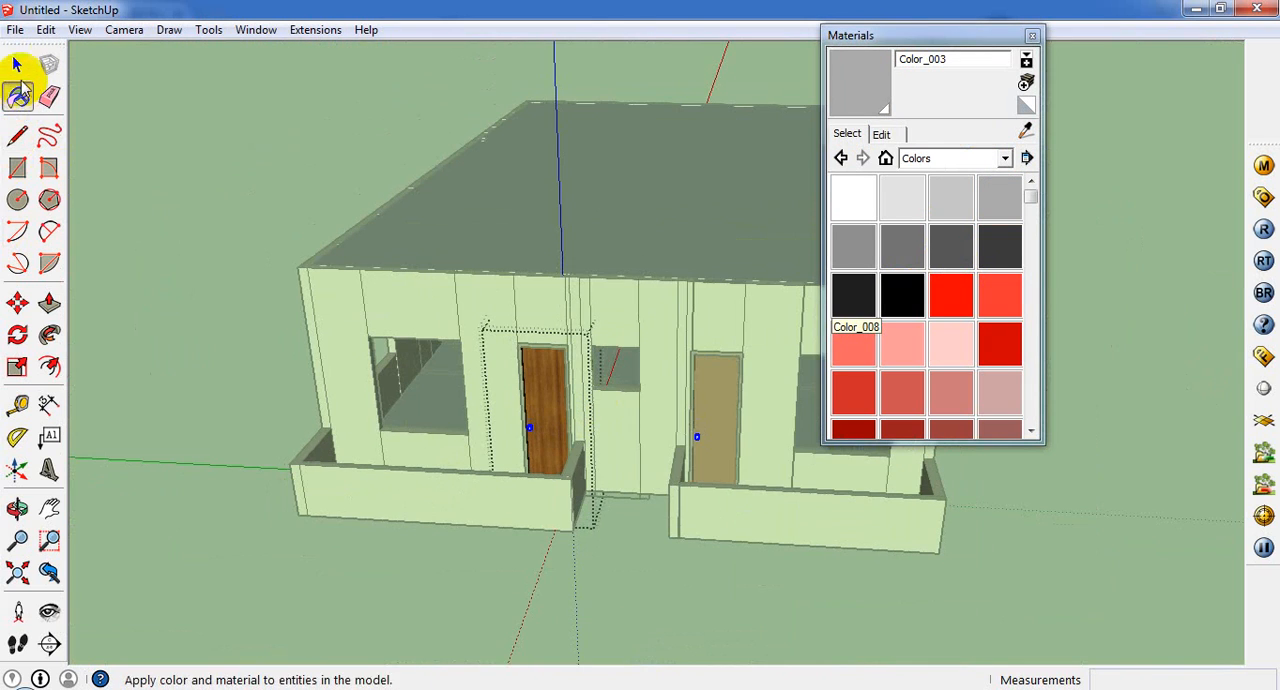
# Step: Leave the door's editing context and close the Materials window
pyautogui.click(17, 64)
pyautogui.click(163, 151)
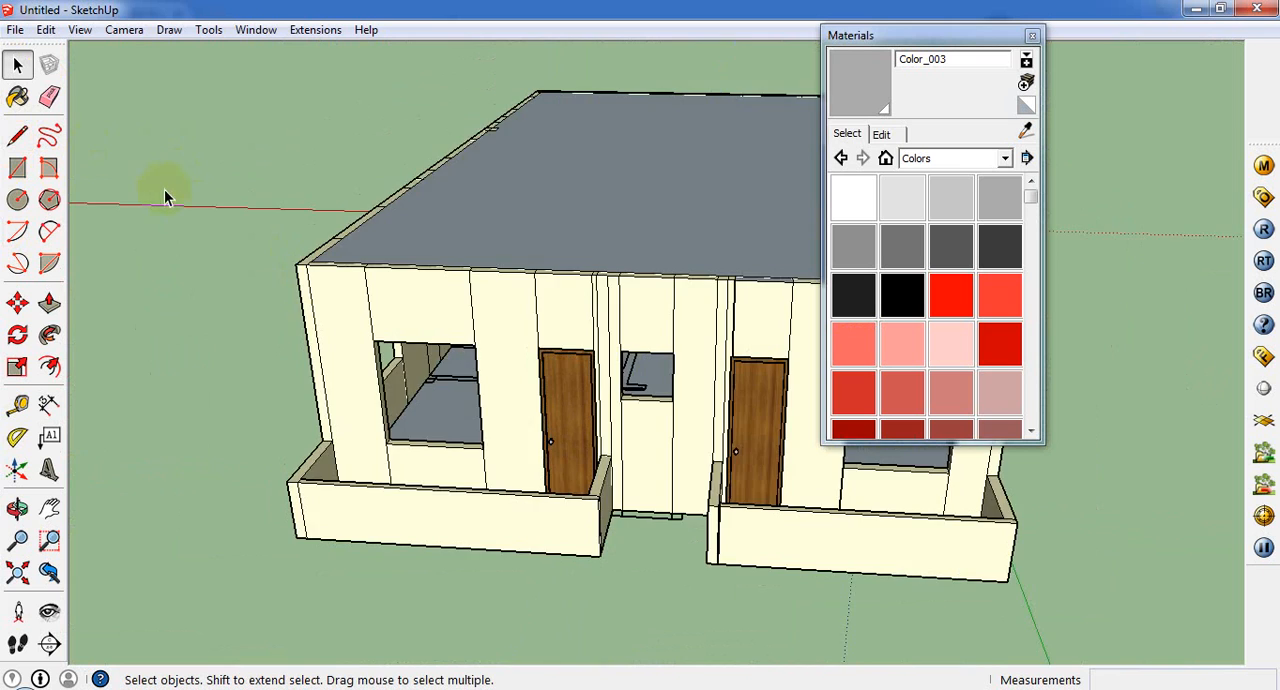
pyautogui.scroll(-3, 166, 197)
pyautogui.scroll(4, 266, 286)
pyautogui.moveTo(266, 286); pyautogui.dragTo(166, 372, button='middle')
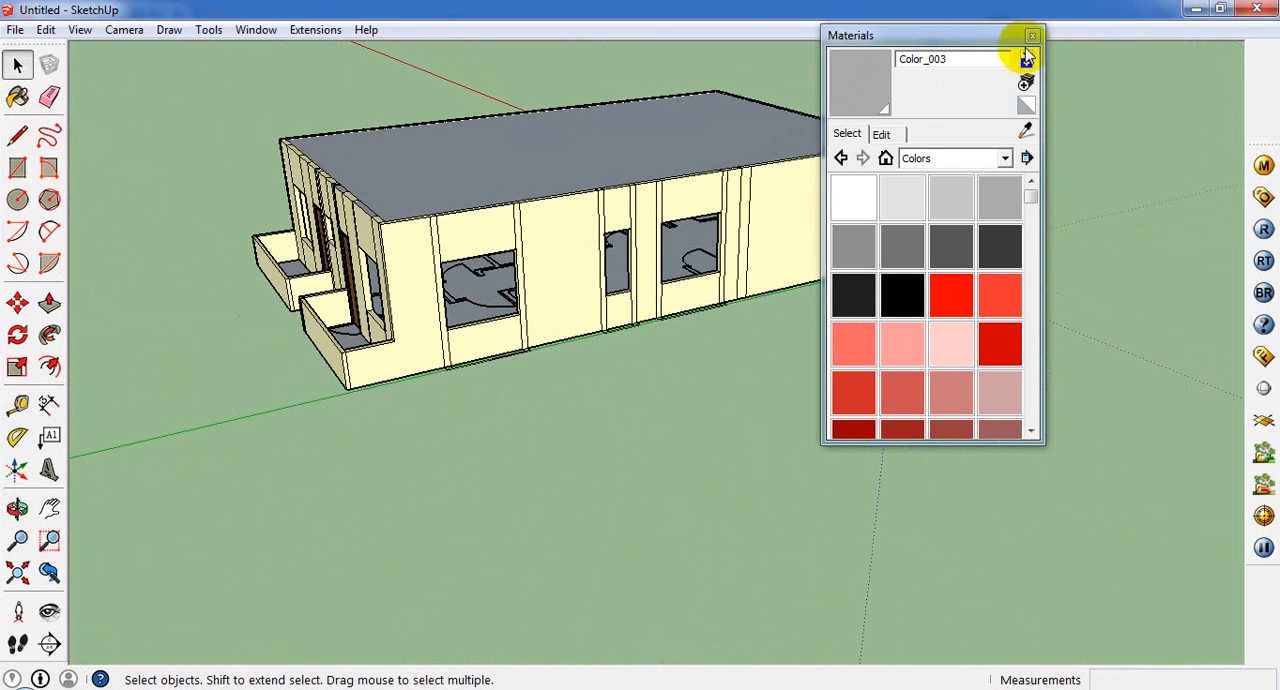
pyautogui.click(1020, 36)
pyautogui.click(1032, 35)
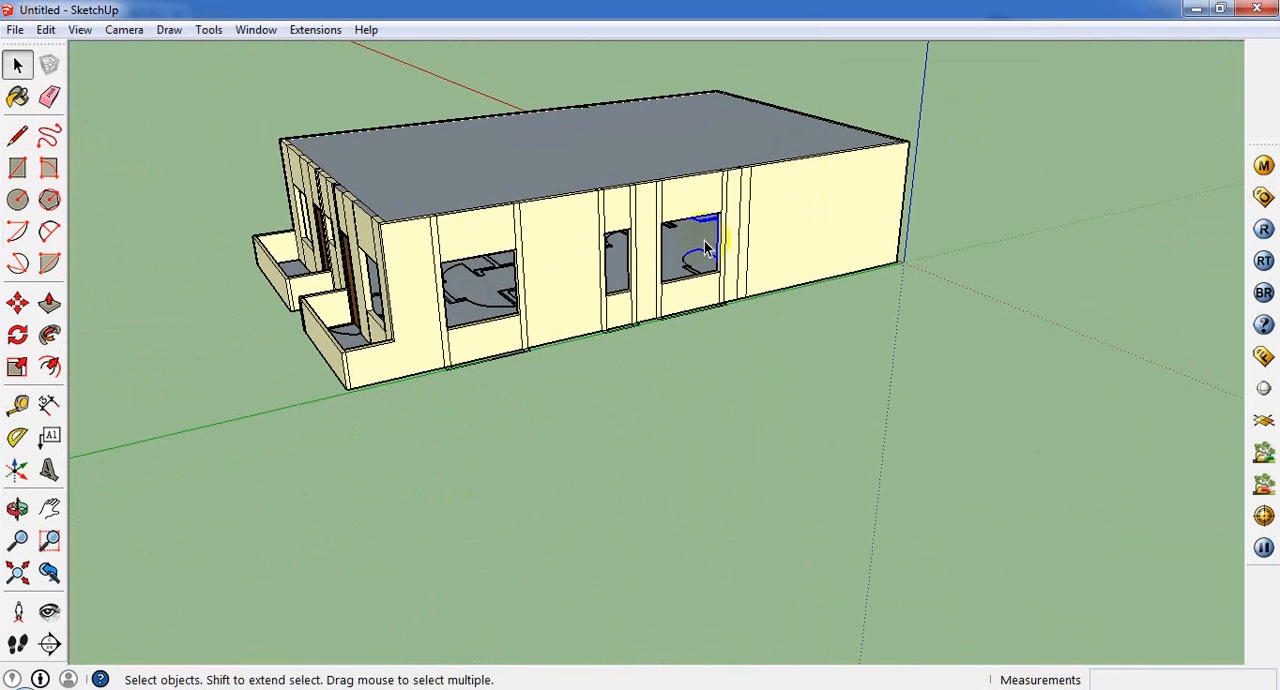
pyautogui.scroll(4, 705, 248)
pyautogui.moveTo(490, 225); pyautogui.dragTo(600, 345, button='middle')
pyautogui.scroll(-2, 645, 330)
pyautogui.moveTo(751, 329); pyautogui.dragTo(658, 440, button='middle')
pyautogui.scroll(2, 658, 440)
pyautogui.scroll(-3, 663, 397)
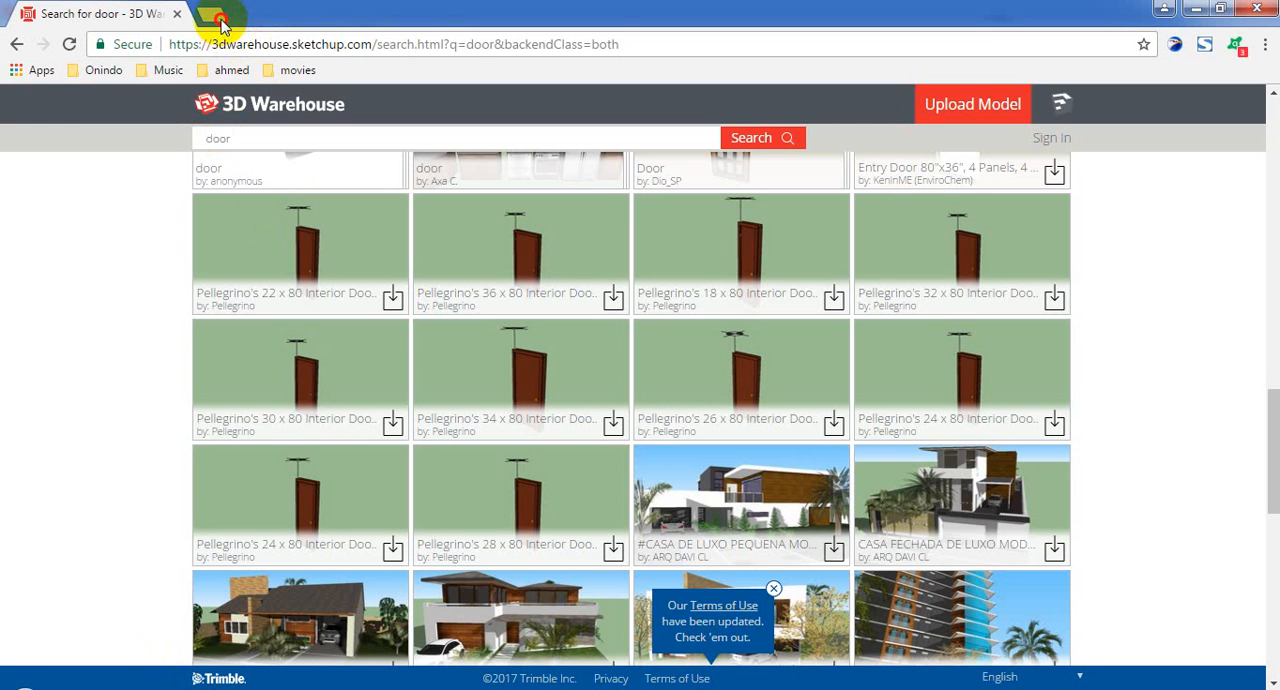
# Step: Switch to the web browser and open the SketchUp Extension Warehouse, extensions.sketchup.com, in a new tab
pyautogui.click(222, 18)
pyautogui.write('3d')
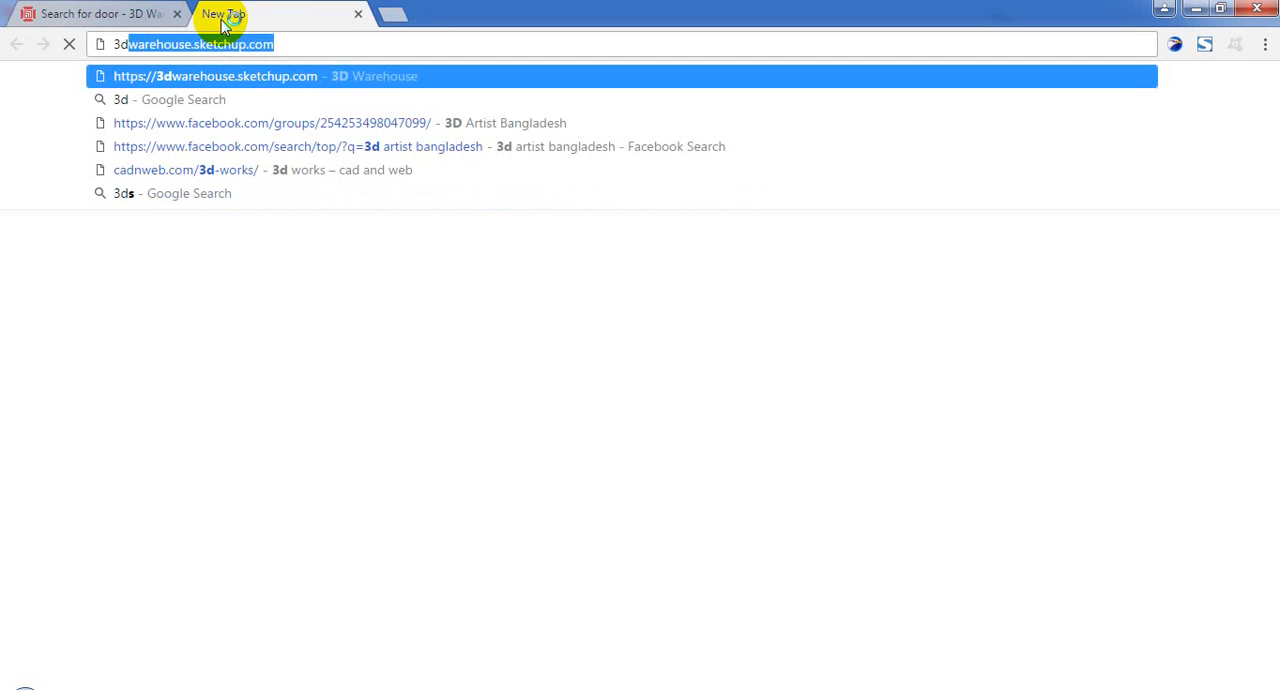
pyautogui.press('BackSpace')
pyautogui.press('BackSpace')
pyautogui.press('BackSpace')
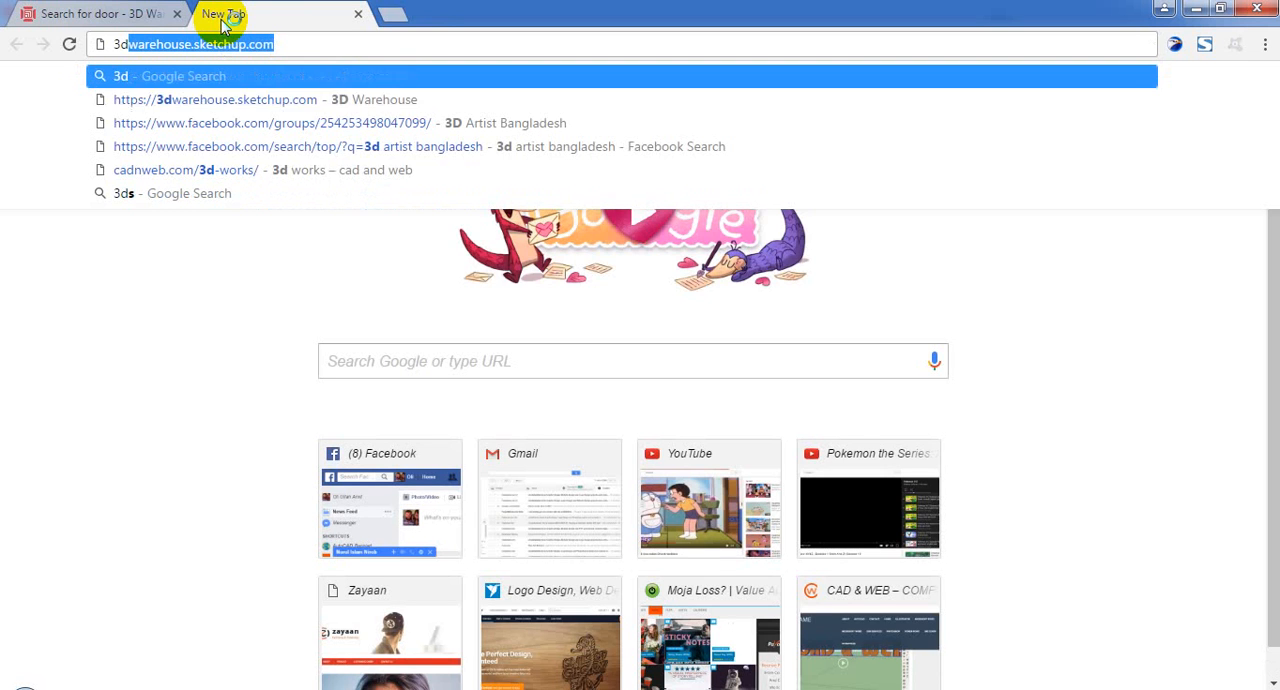
pyautogui.write('extension')
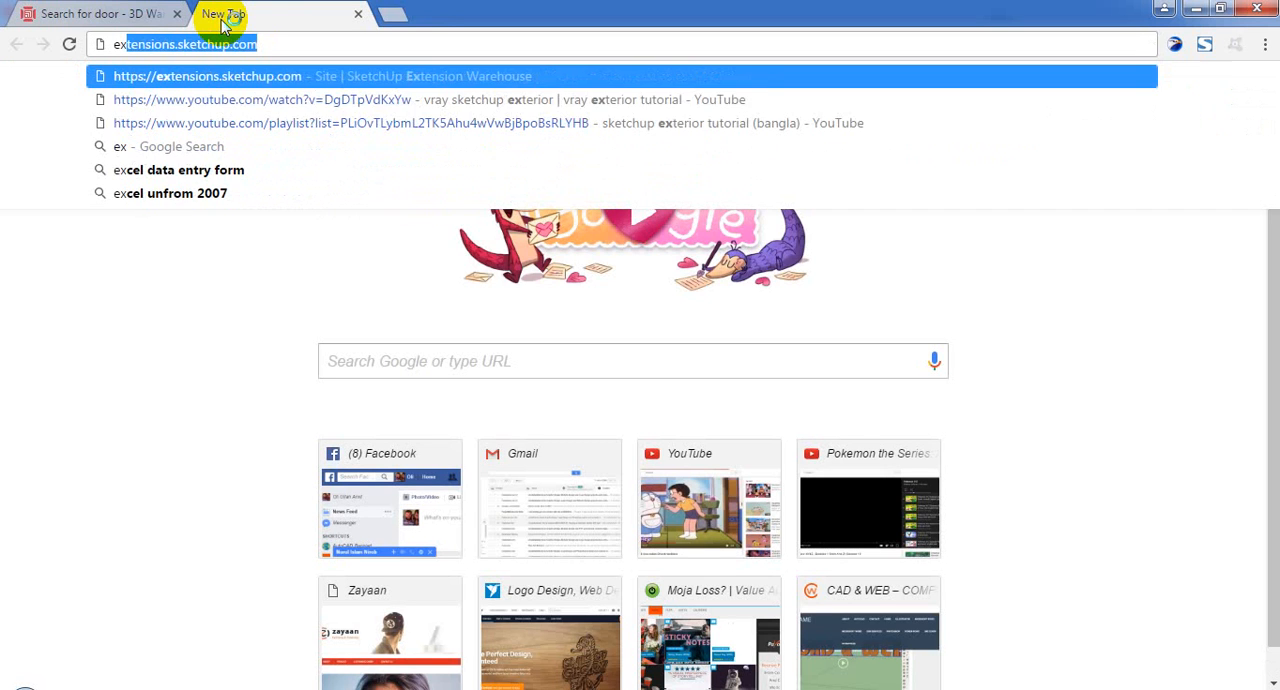
pyautogui.press('Return')
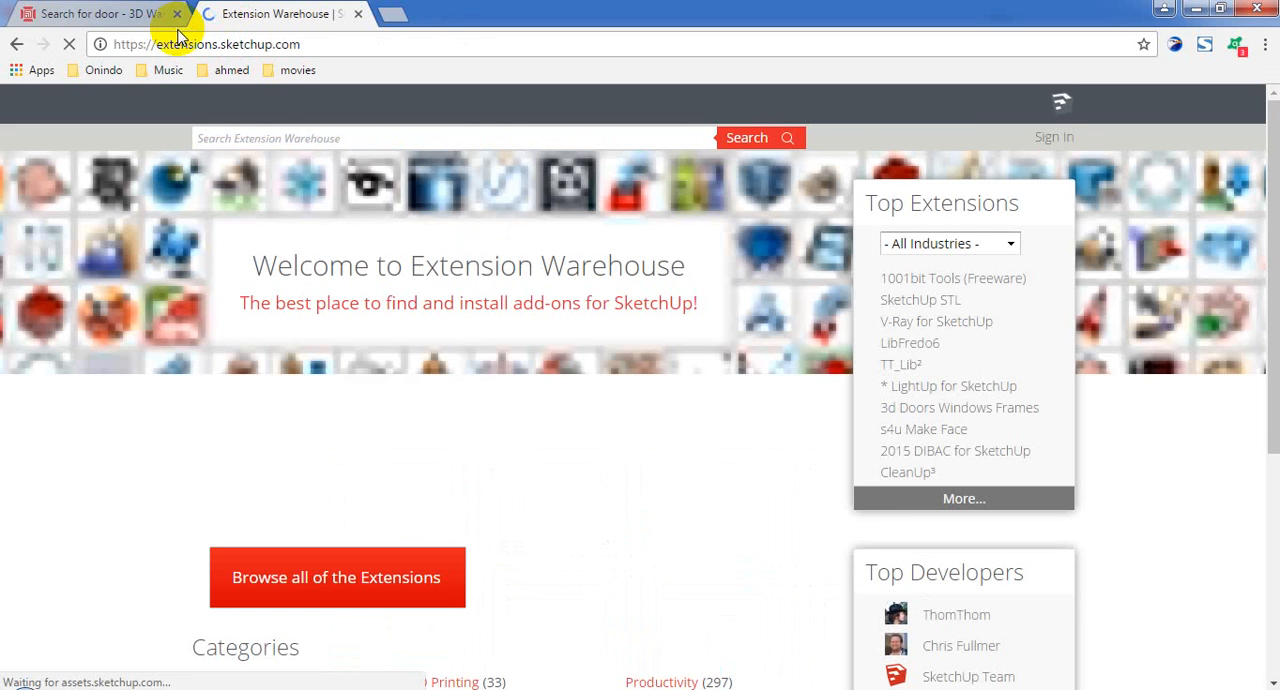
# Step: Search the Extension Warehouse for "window maker" and return to SketchUp
pyautogui.write('w')
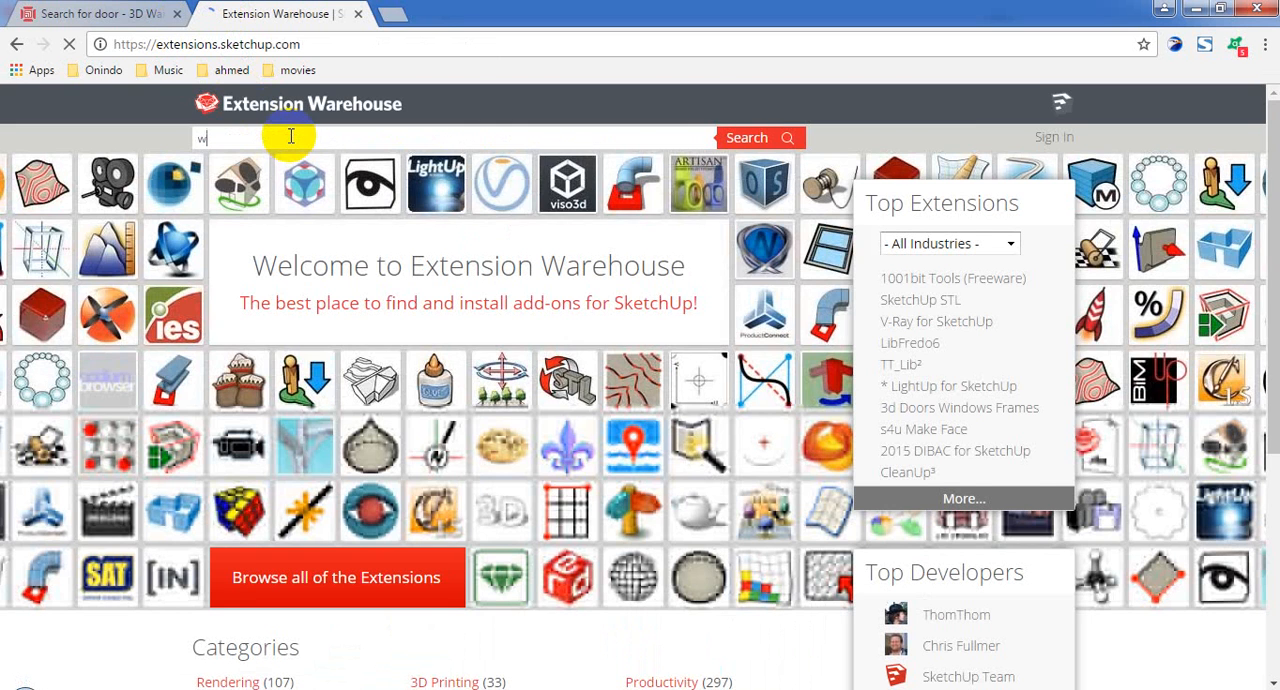
pyautogui.write('ind')
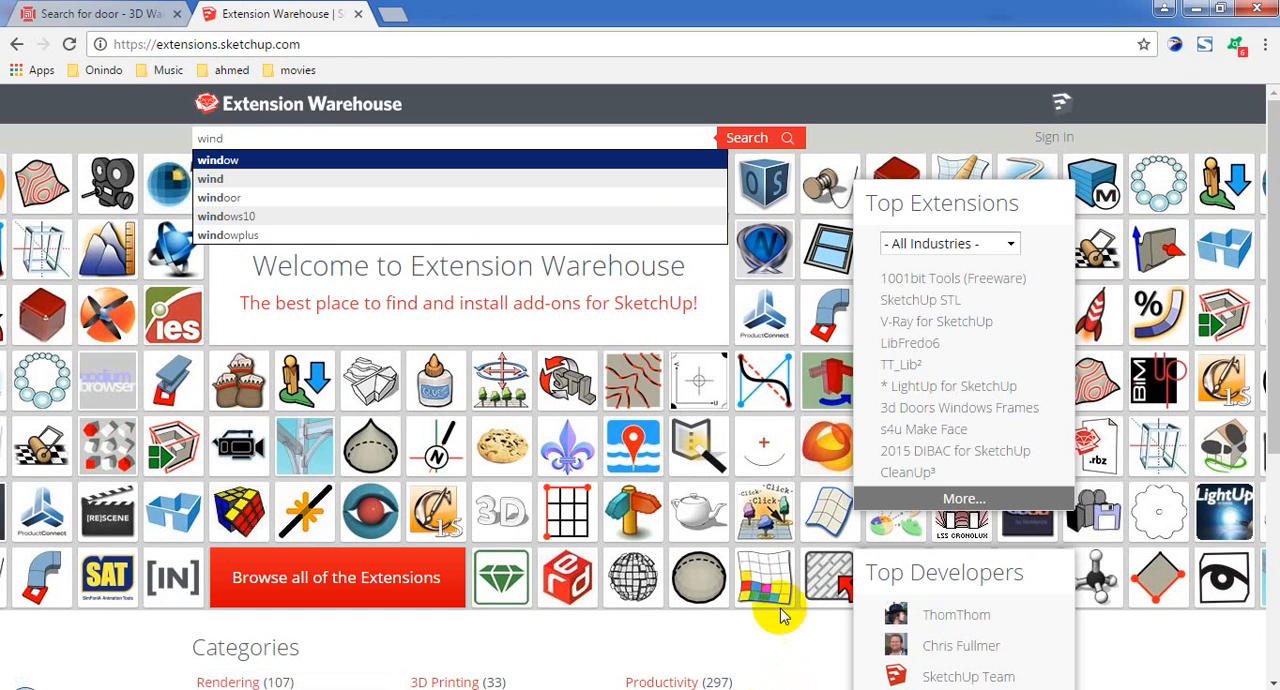
pyautogui.click(292, 165)
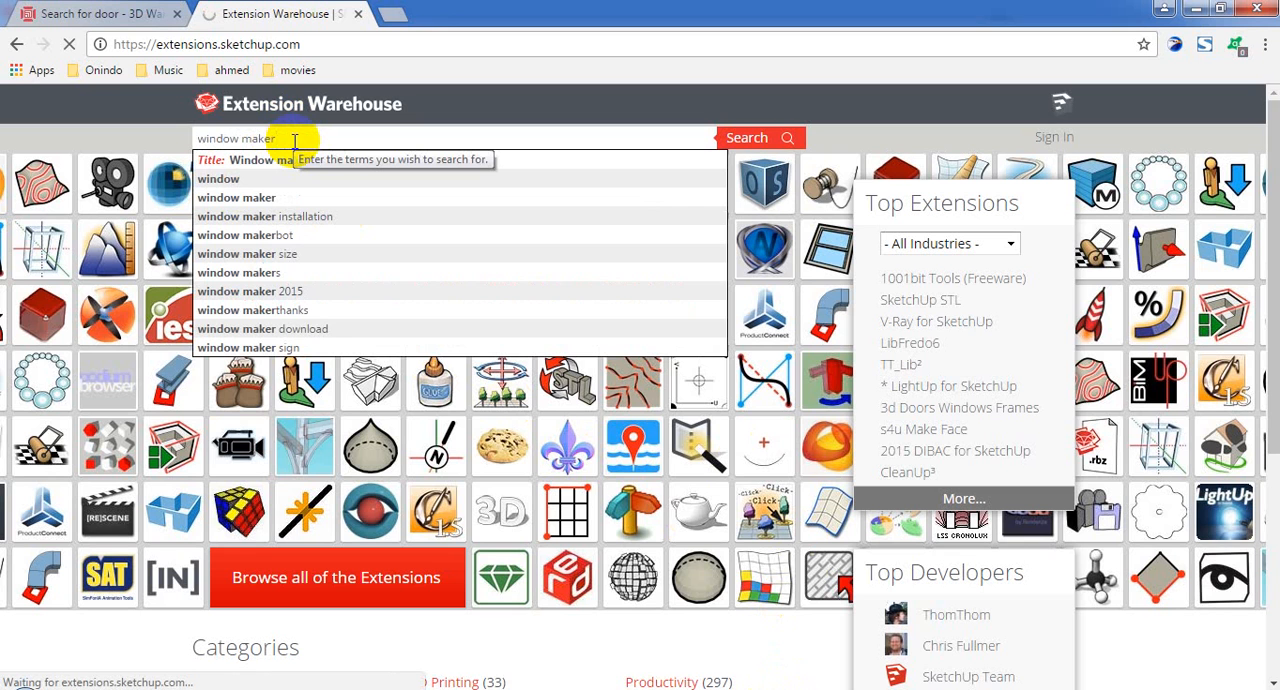
pyautogui.click(1164, 9)
pyautogui.scroll(4, 534, 389)
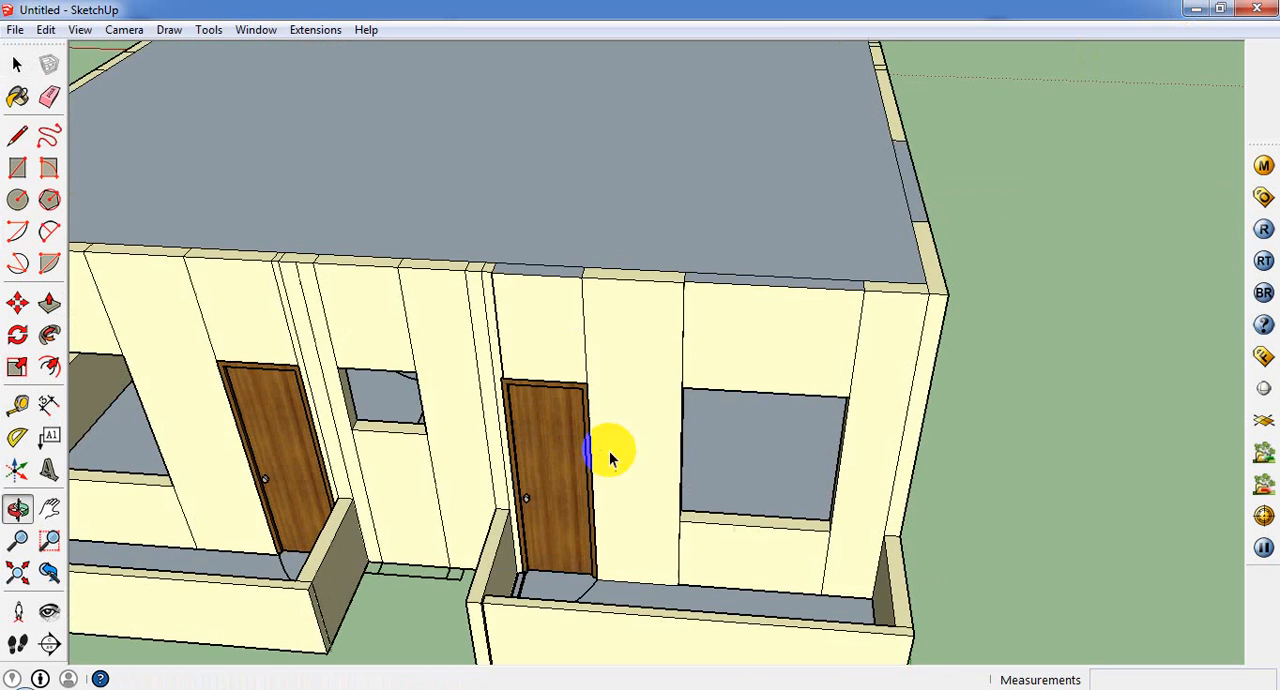
pyautogui.click(122, 30)
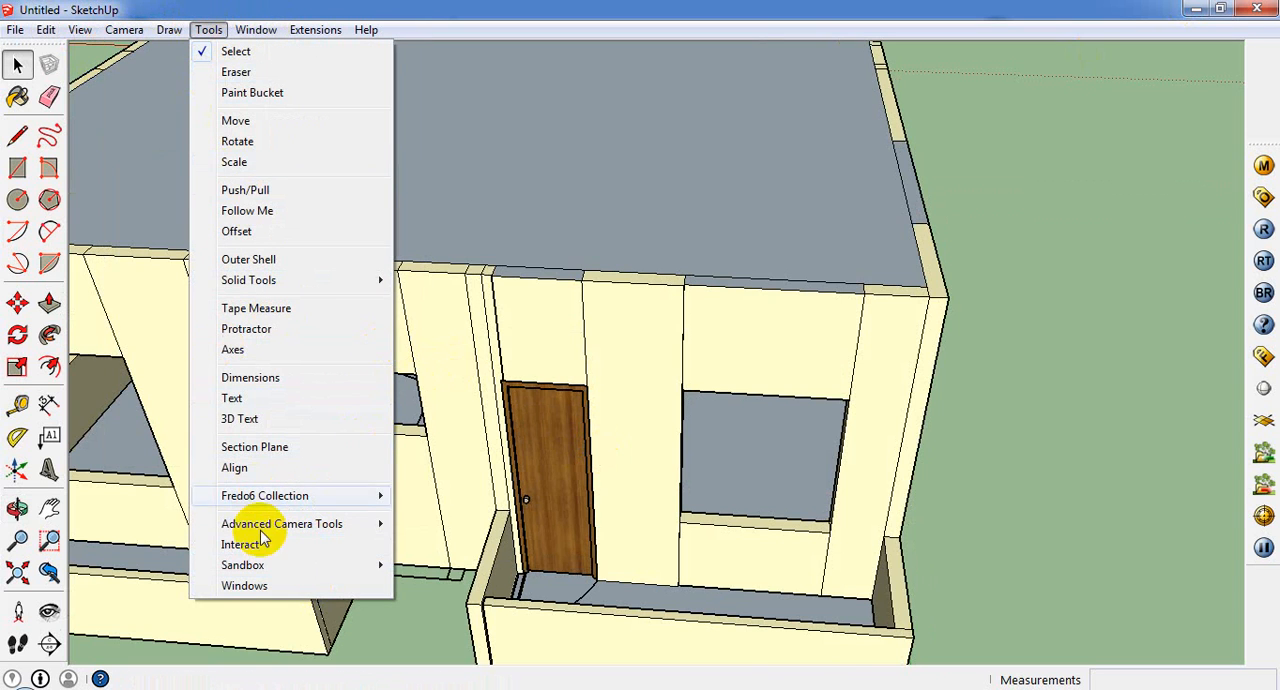
pyautogui.click(288, 588)
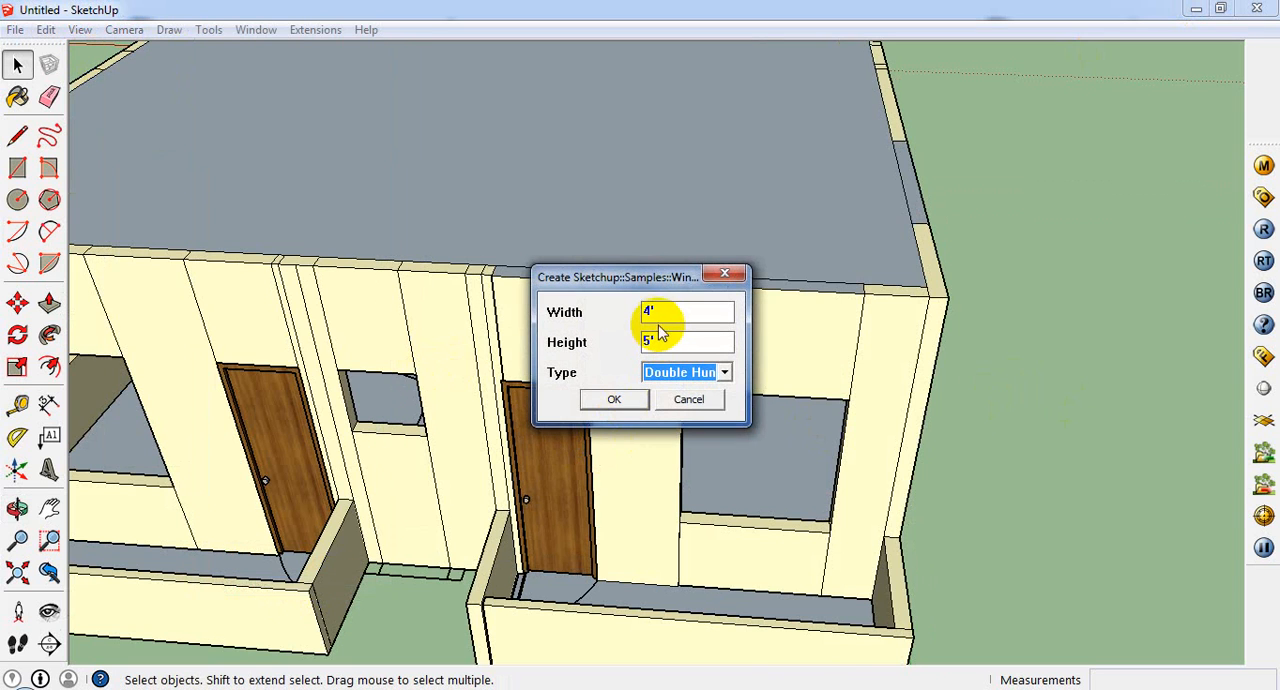
pyautogui.click(704, 400)
# Step: Measure the height of the large front window opening with a line down its edge nearest the door
pyautogui.click(17, 135)
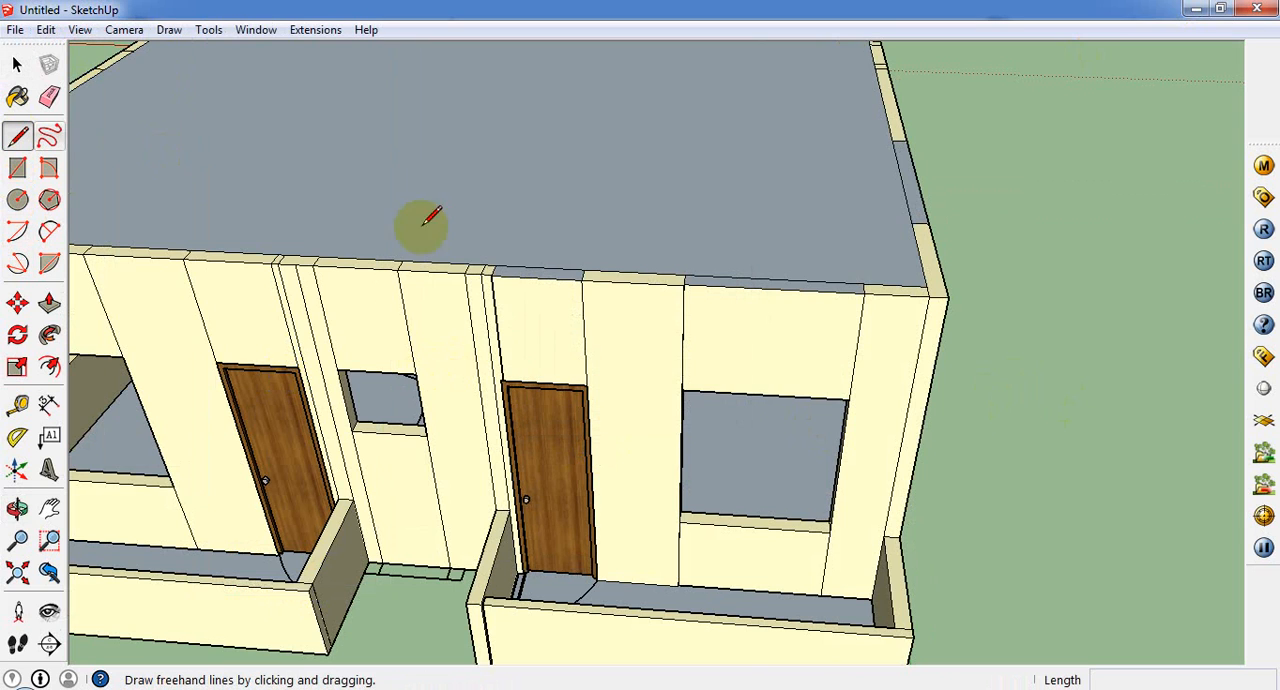
pyautogui.click(680, 391)
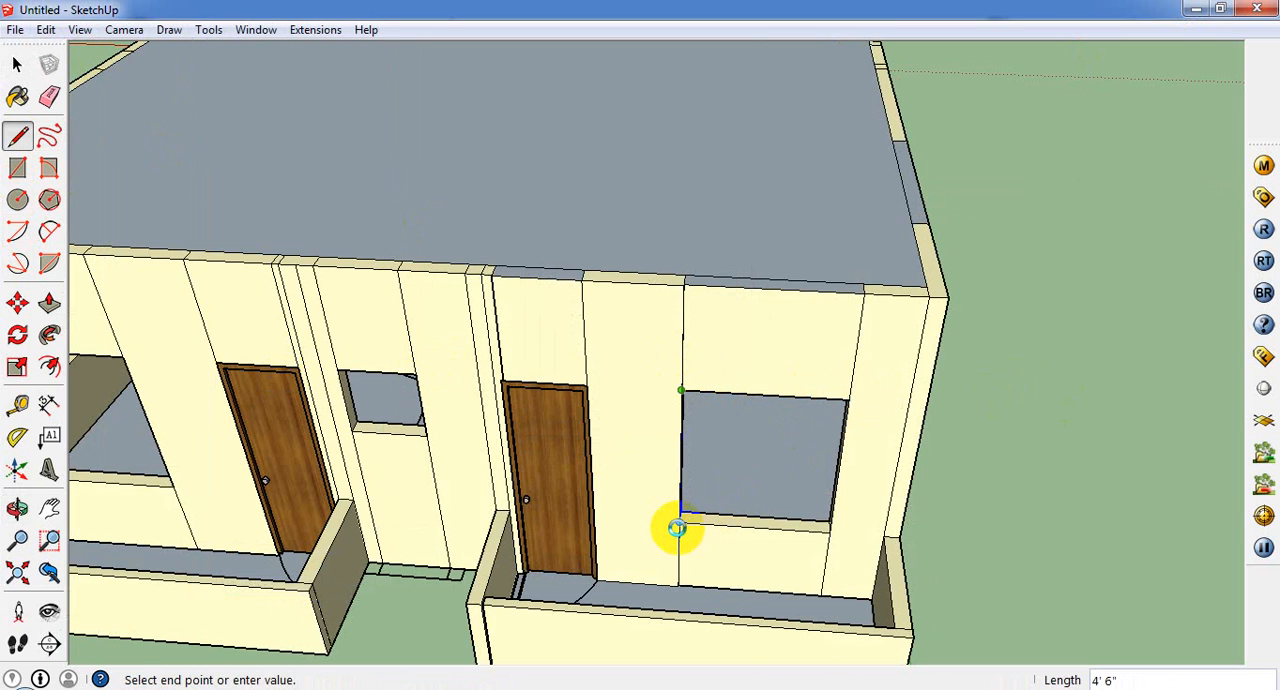
pyautogui.click(678, 527)
pyautogui.click(17, 64)
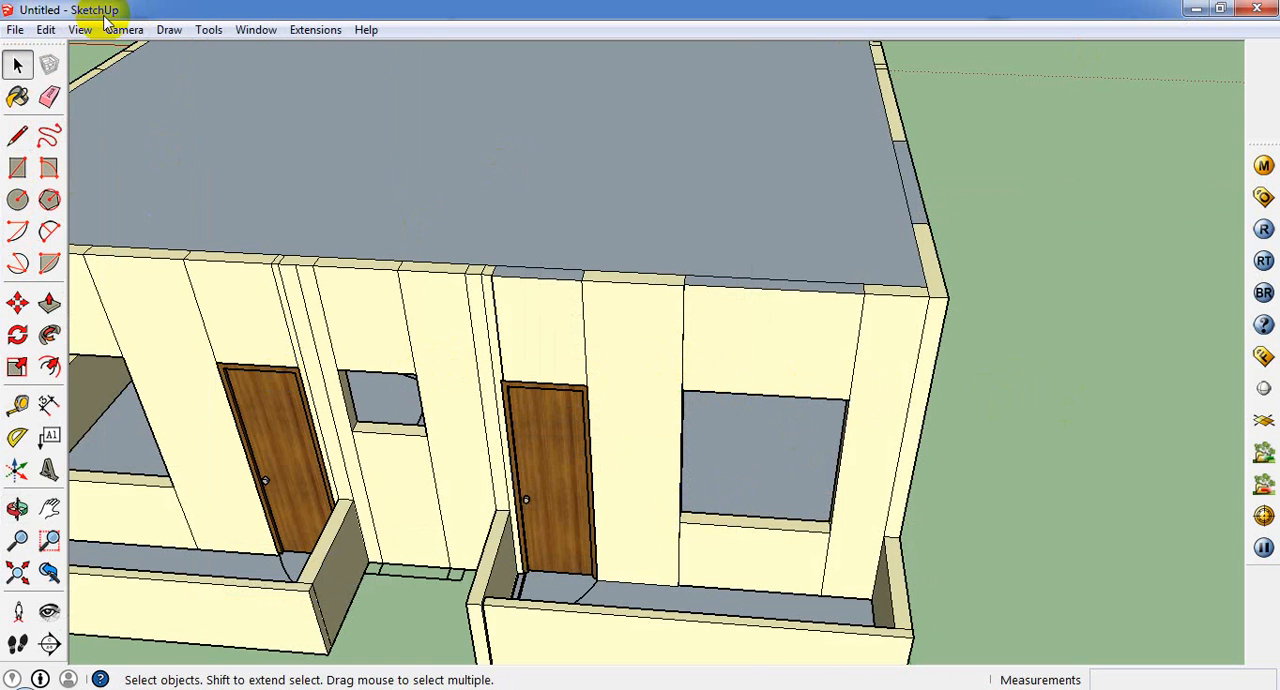
# Step: Create a Slider window 4' wide and 4.6' high and place it on the front wall above the large window opening
pyautogui.click(208, 29)
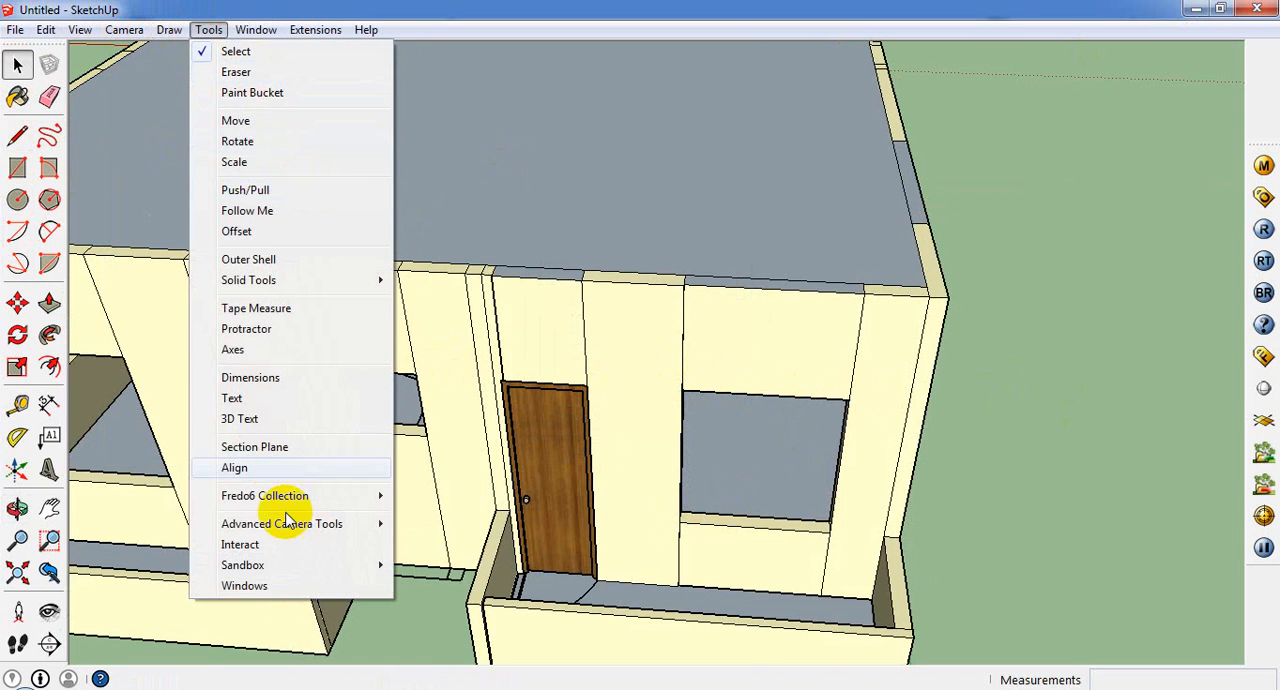
pyautogui.click(270, 586)
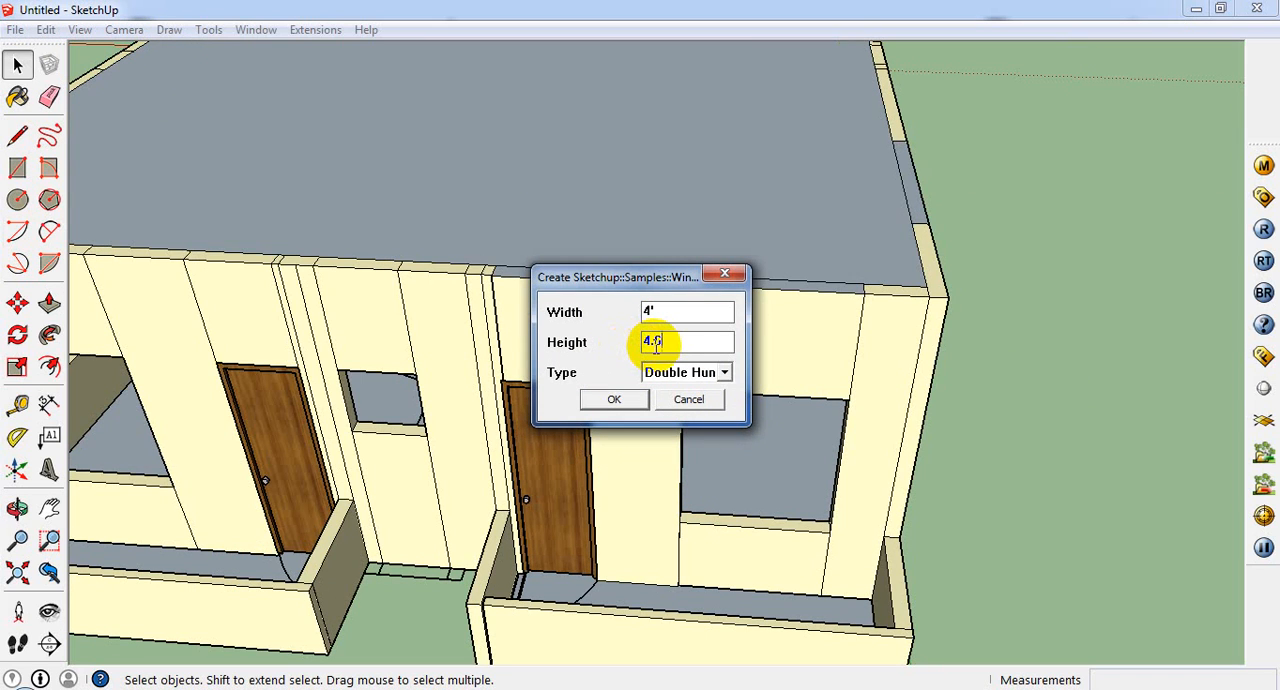
pyautogui.click(716, 373)
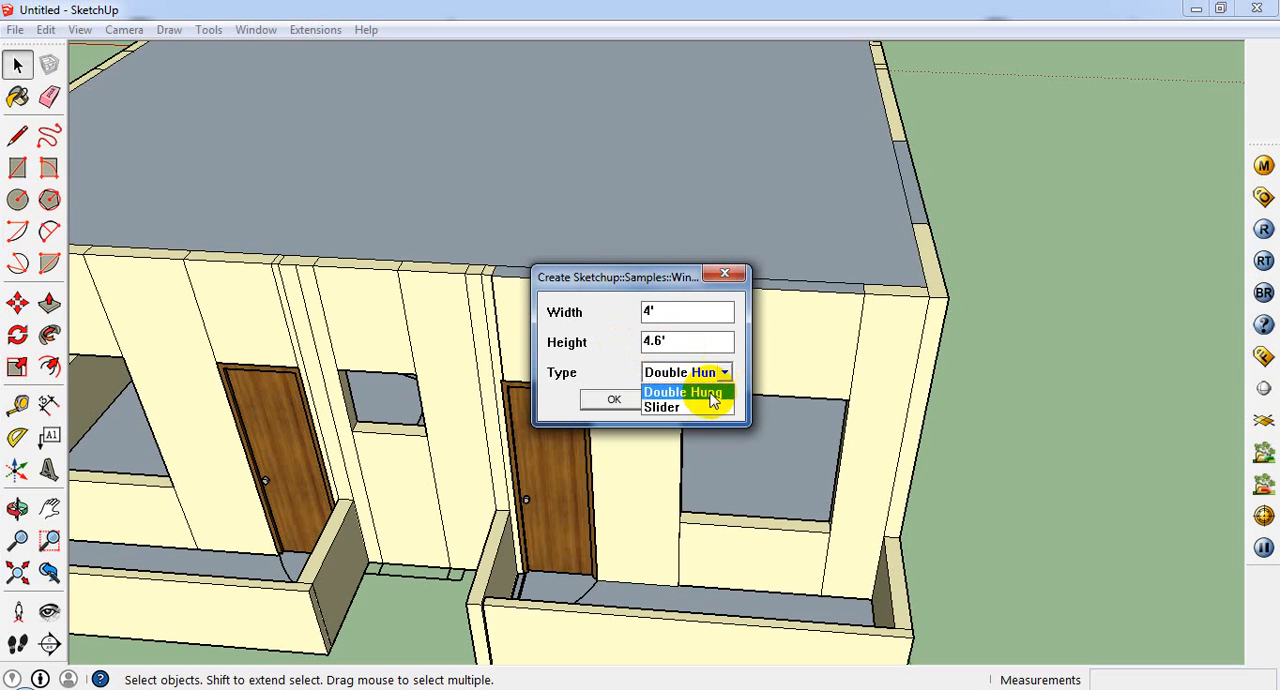
pyautogui.click(708, 408)
pyautogui.click(612, 399)
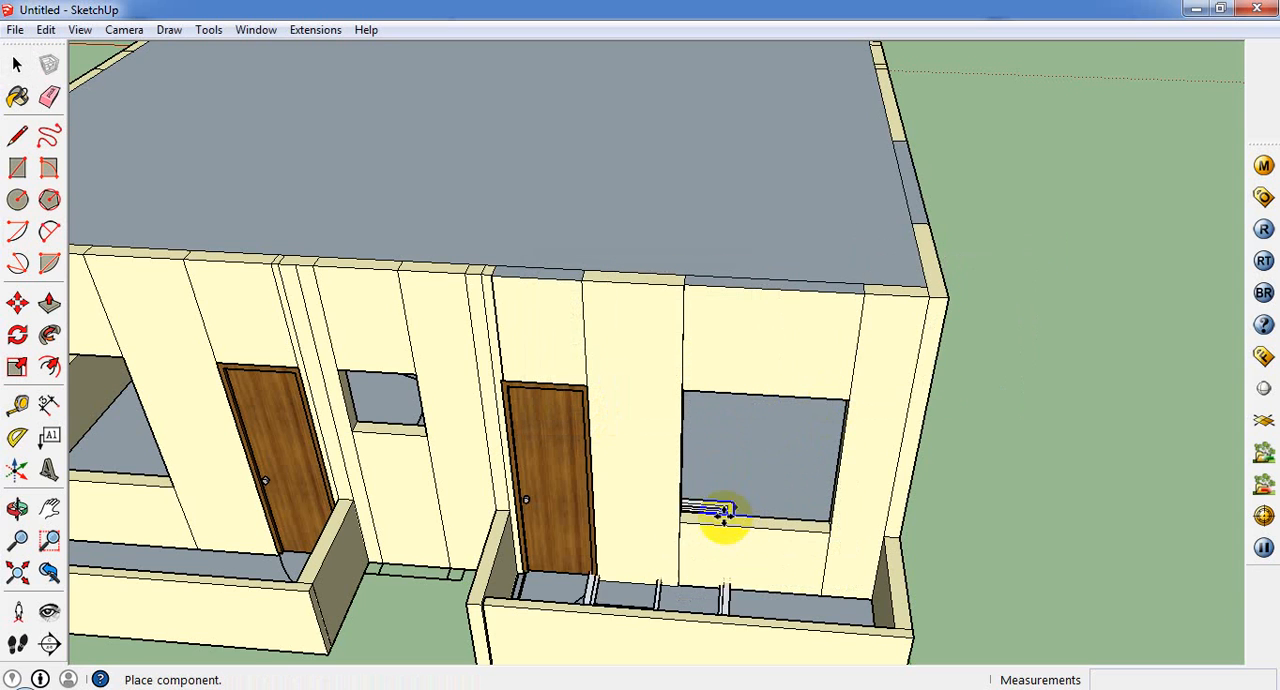
pyautogui.moveTo(714, 514); pyautogui.dragTo(693, 383, button='middle')
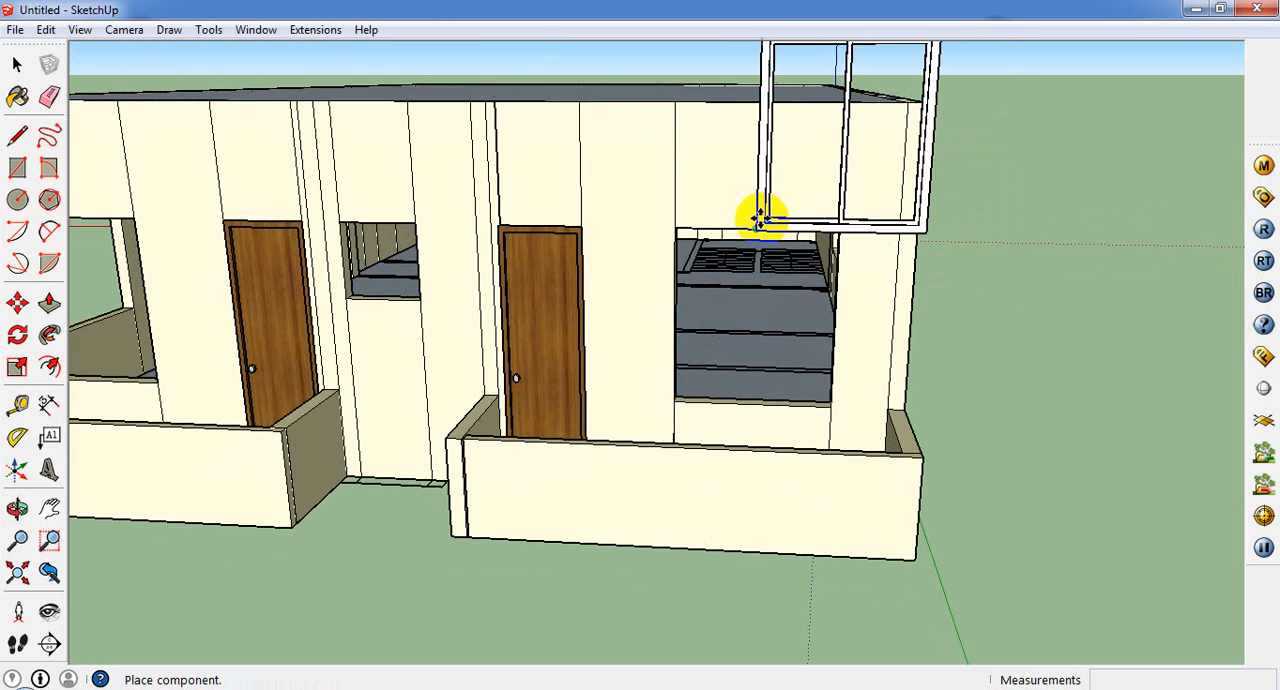
pyautogui.click(771, 194)
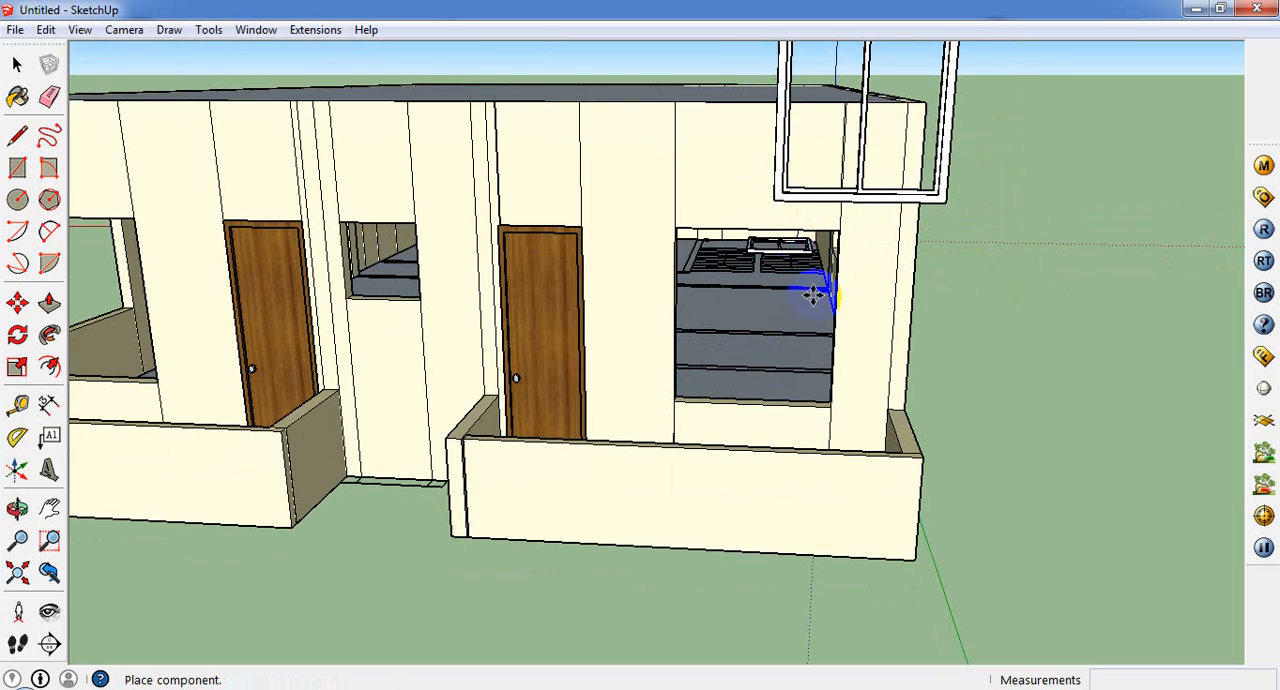
# Step: Move the slider window by its lower corner onto the matching corner of the large front window opening
pyautogui.moveTo(811, 286); pyautogui.dragTo(740, 420, button='middle')
pyautogui.click(16, 66)
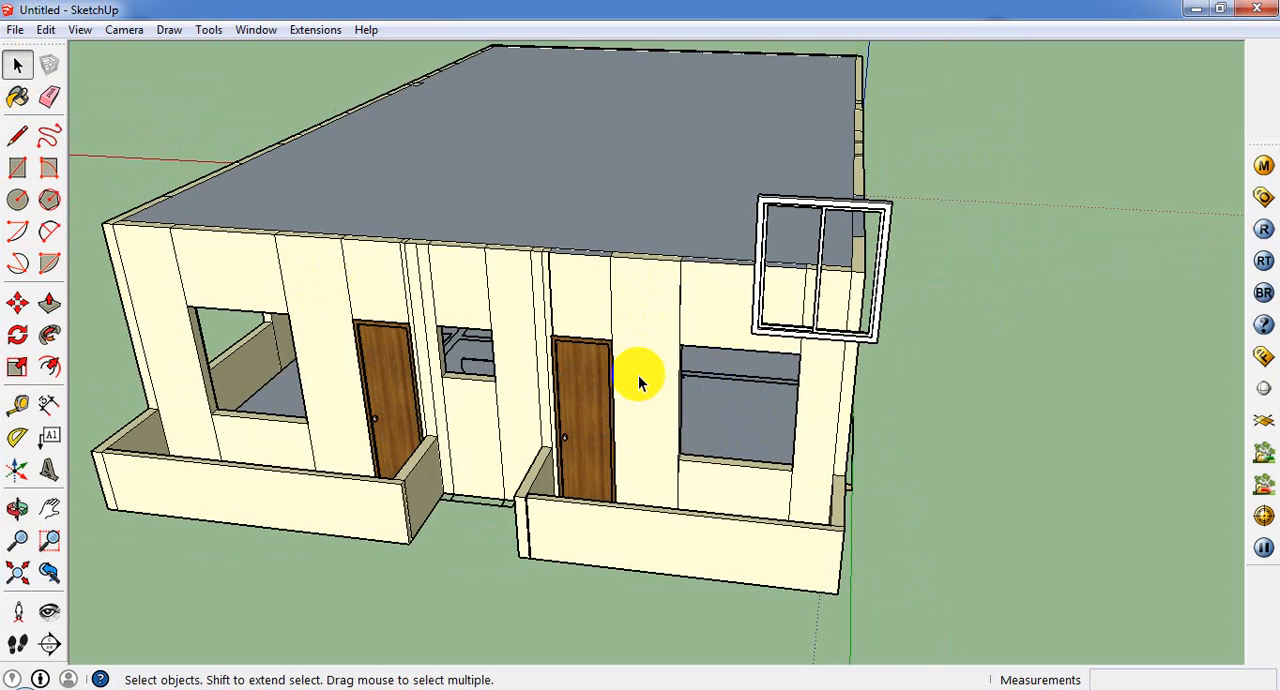
pyautogui.scroll(3, 638, 375)
pyautogui.click(17, 303)
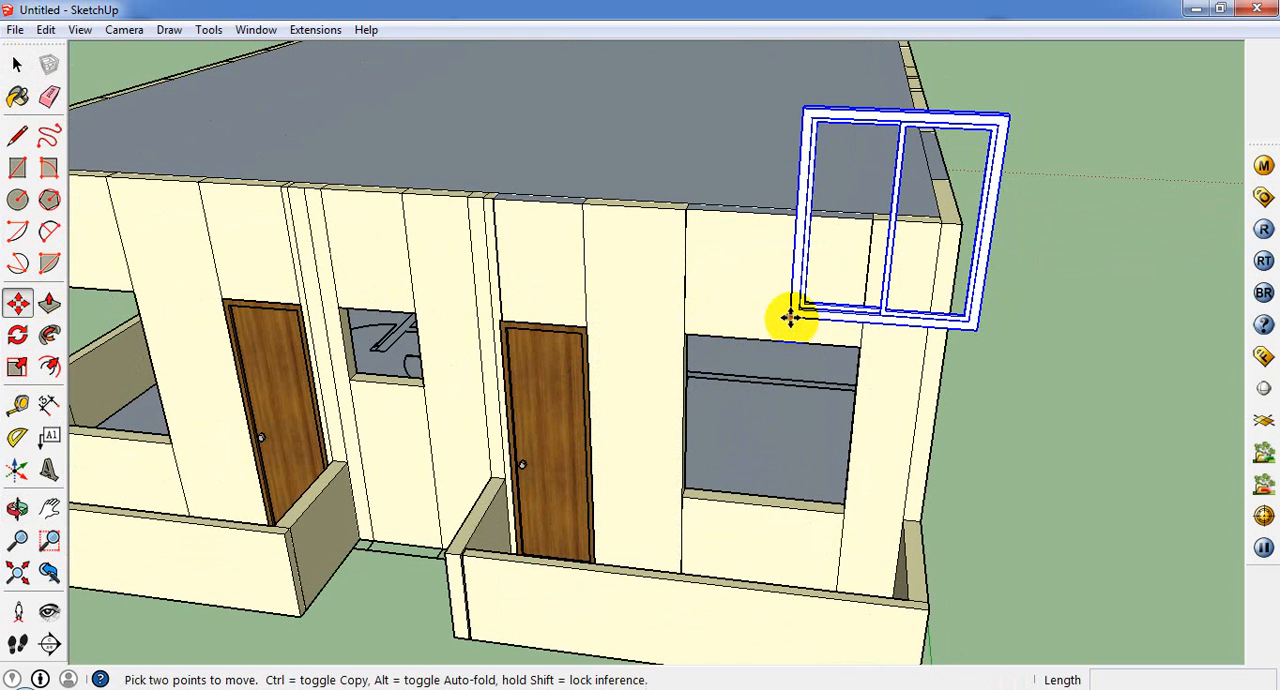
pyautogui.click(790, 318)
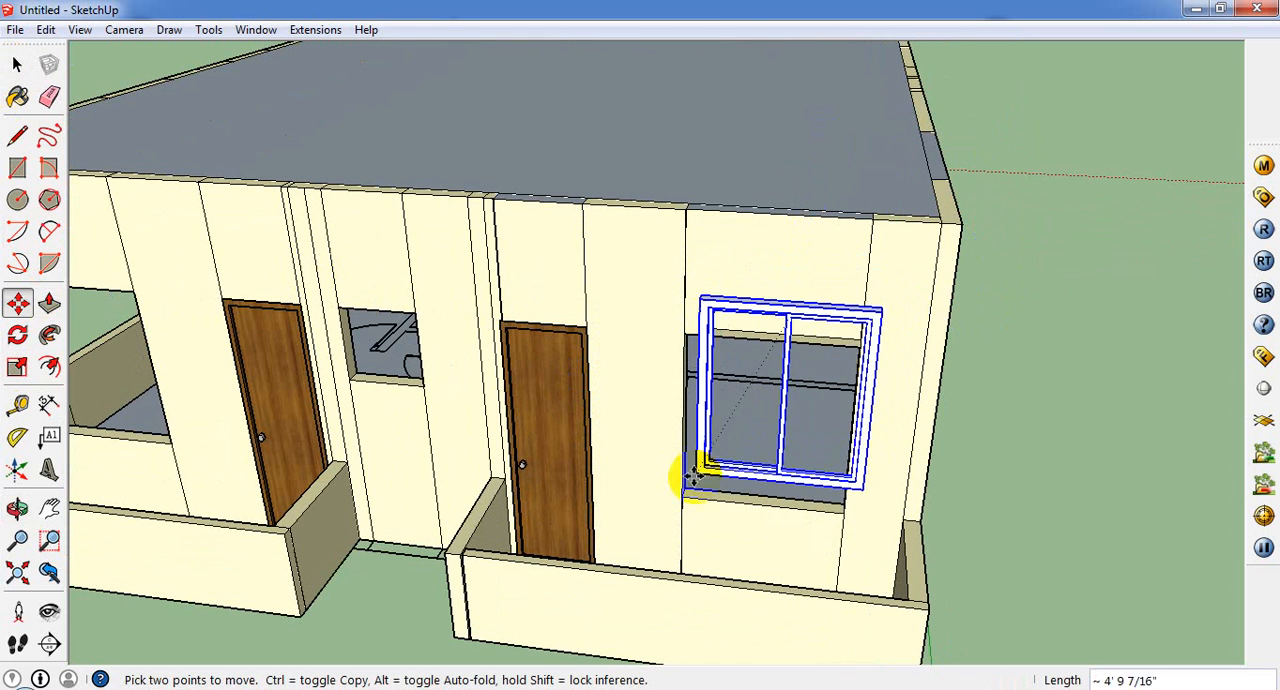
pyautogui.scroll(5, 680, 496)
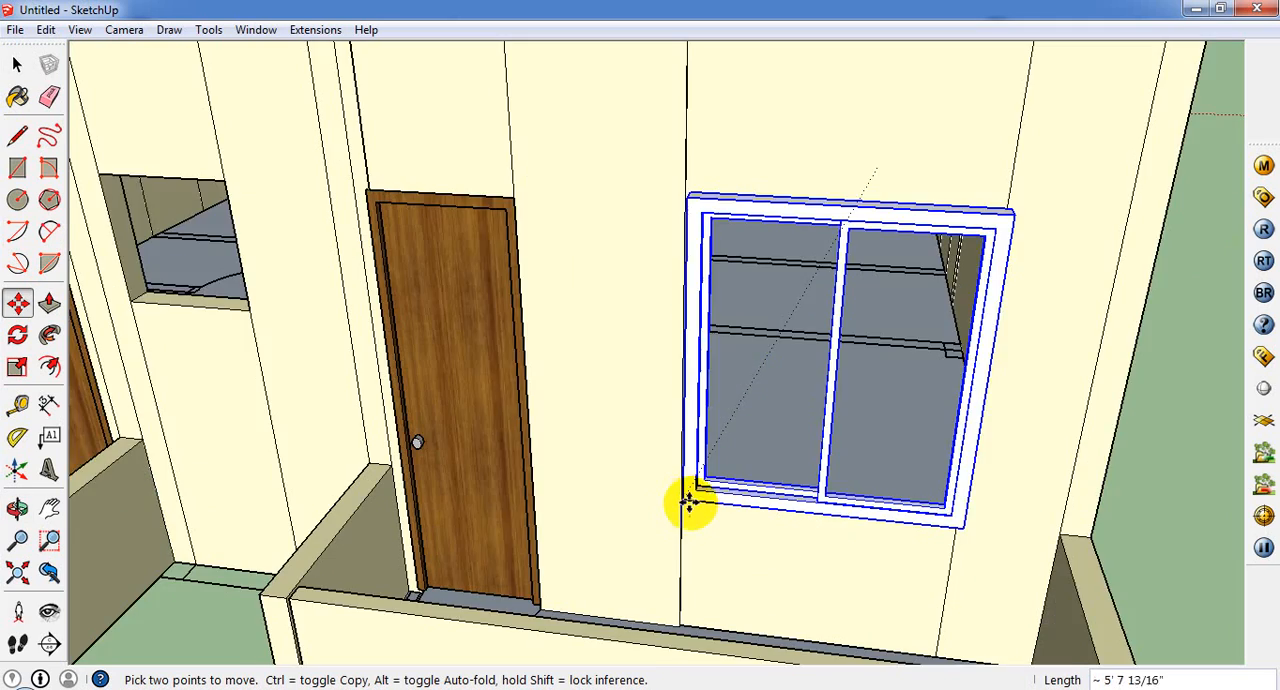
pyautogui.click(678, 492)
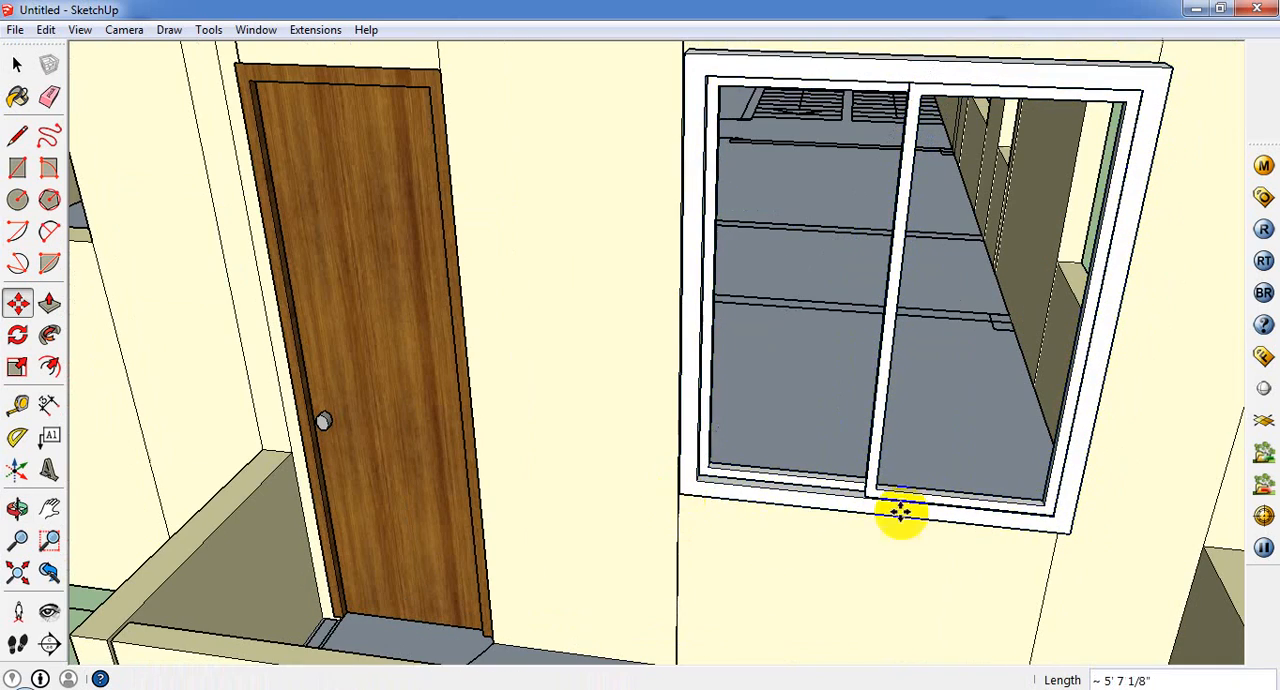
# Step: Draw a rectangle about 1' 7 7/8" by 4' 3/16" as the glass pane in the window sash nearest the door
pyautogui.scroll(2, 1017, 500)
pyautogui.moveTo(988, 515); pyautogui.dragTo(918, 518, button='middle')
pyautogui.scroll(-2, 850, 496)
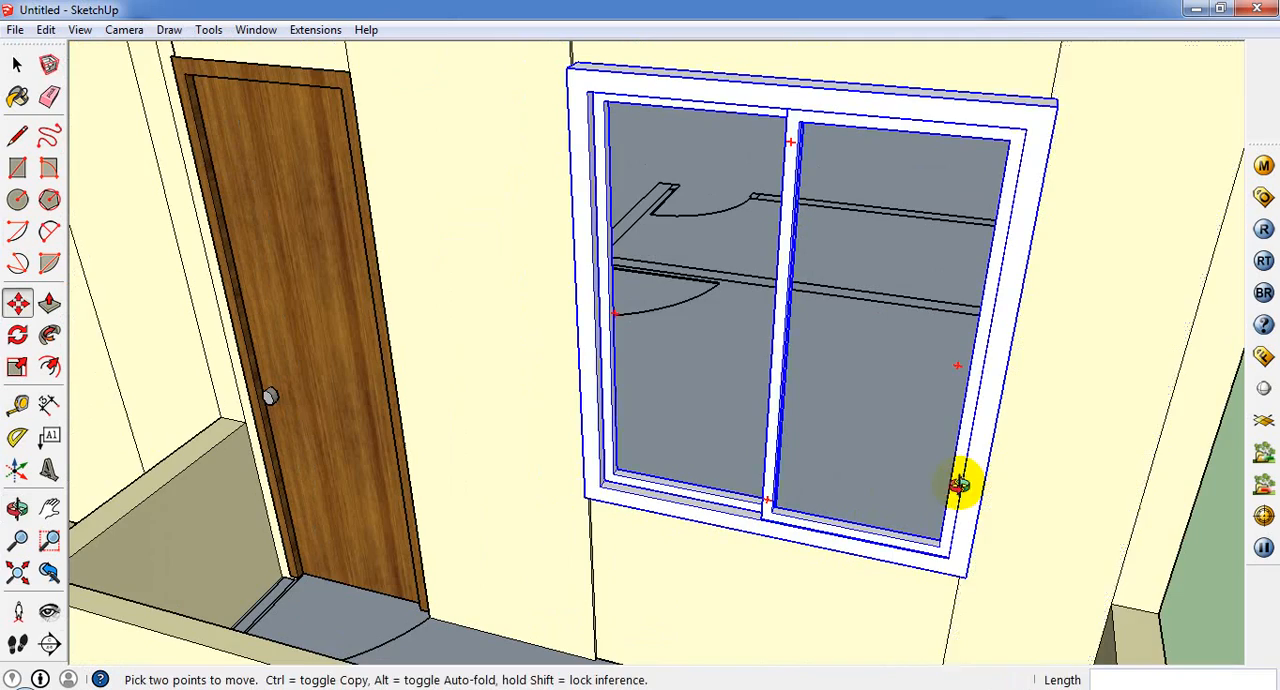
pyautogui.moveTo(960, 483); pyautogui.dragTo(858, 467, button='middle')
pyautogui.click(18, 167)
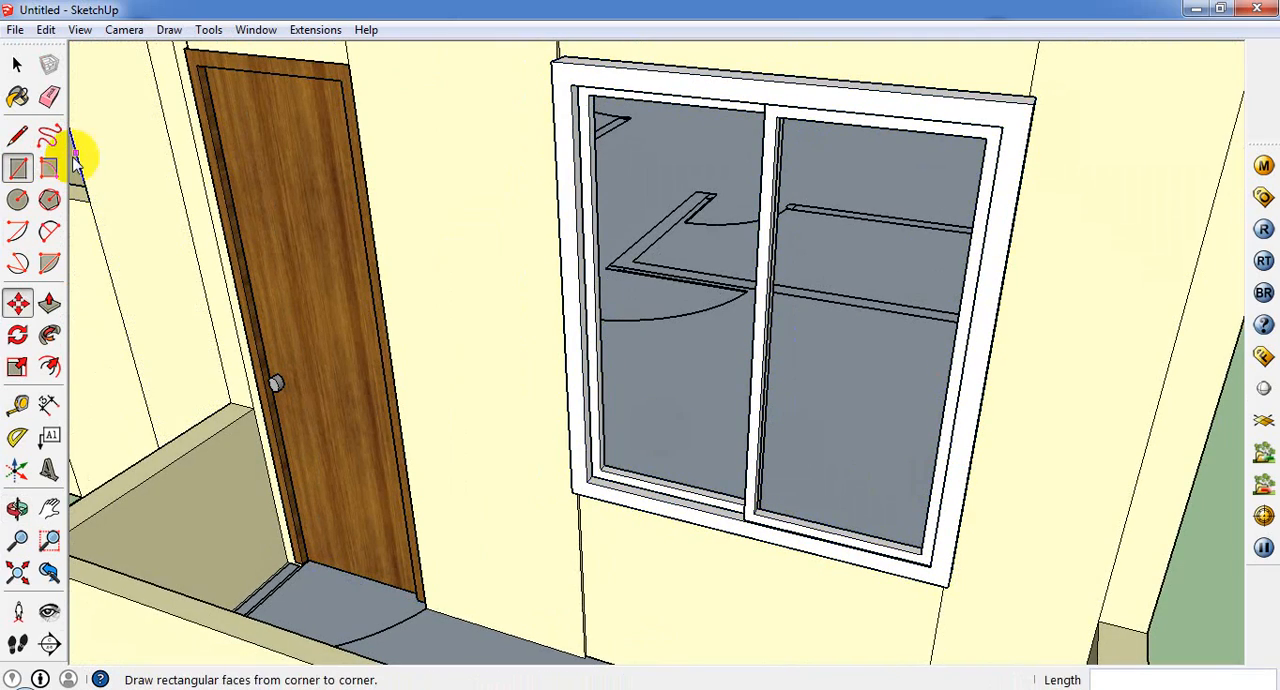
pyautogui.click(593, 96)
pyautogui.moveTo(751, 363); pyautogui.dragTo(1128, 455, button='middle')
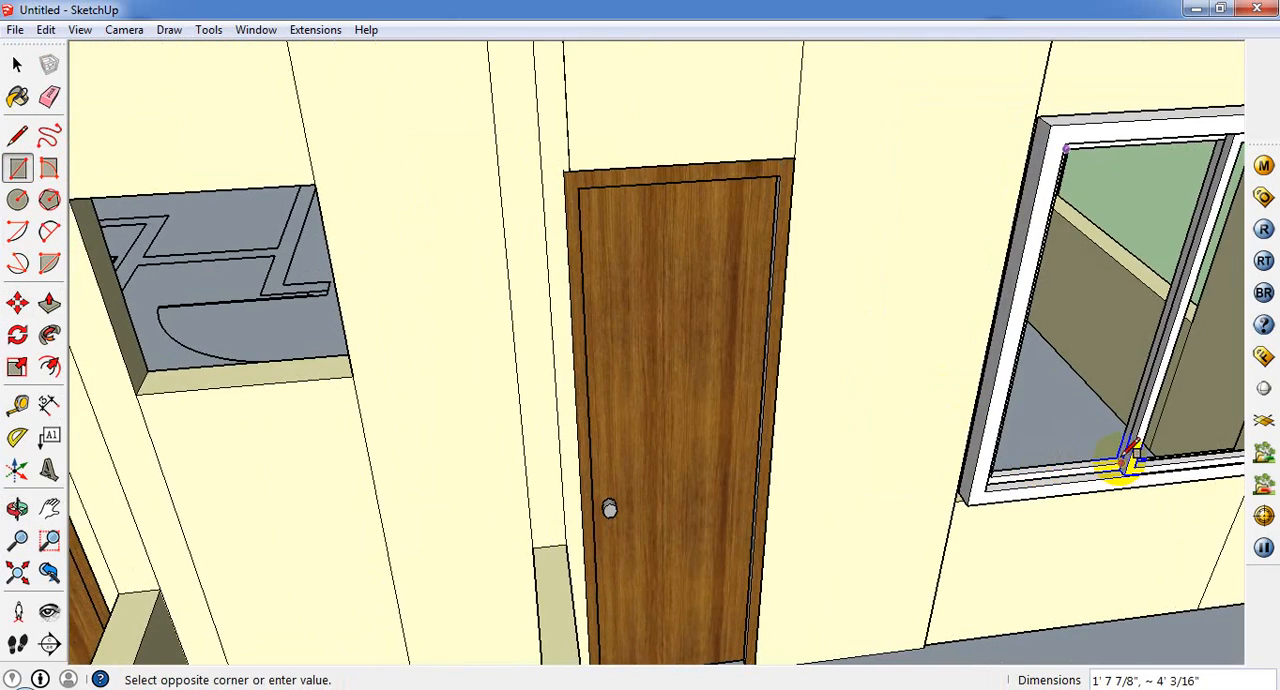
pyautogui.click(1114, 463)
# Step: Draw a matching rectangle about 1' 7 7/8" by 4' 3/16" as the glass pane in the window's other sash
pyautogui.scroll(-3, 305, 305)
pyautogui.moveTo(671, 231); pyautogui.dragTo(938, 281, button='middle')
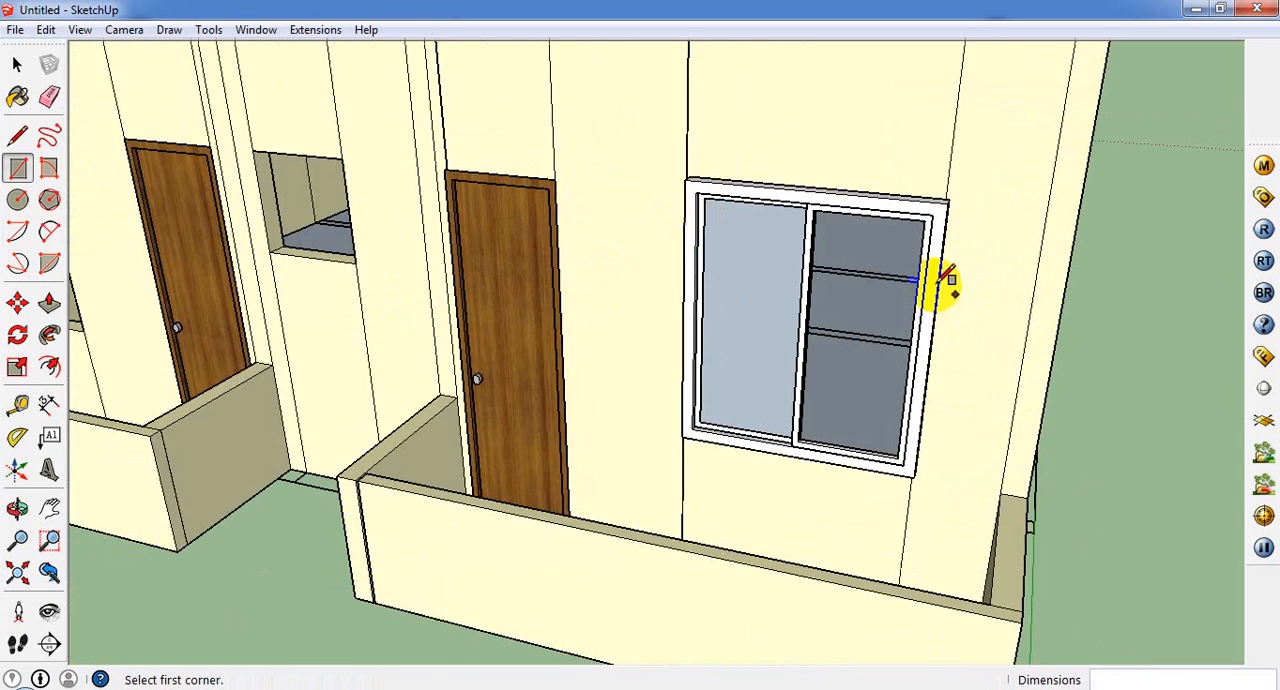
pyautogui.scroll(2, 940, 282)
pyautogui.click(772, 185)
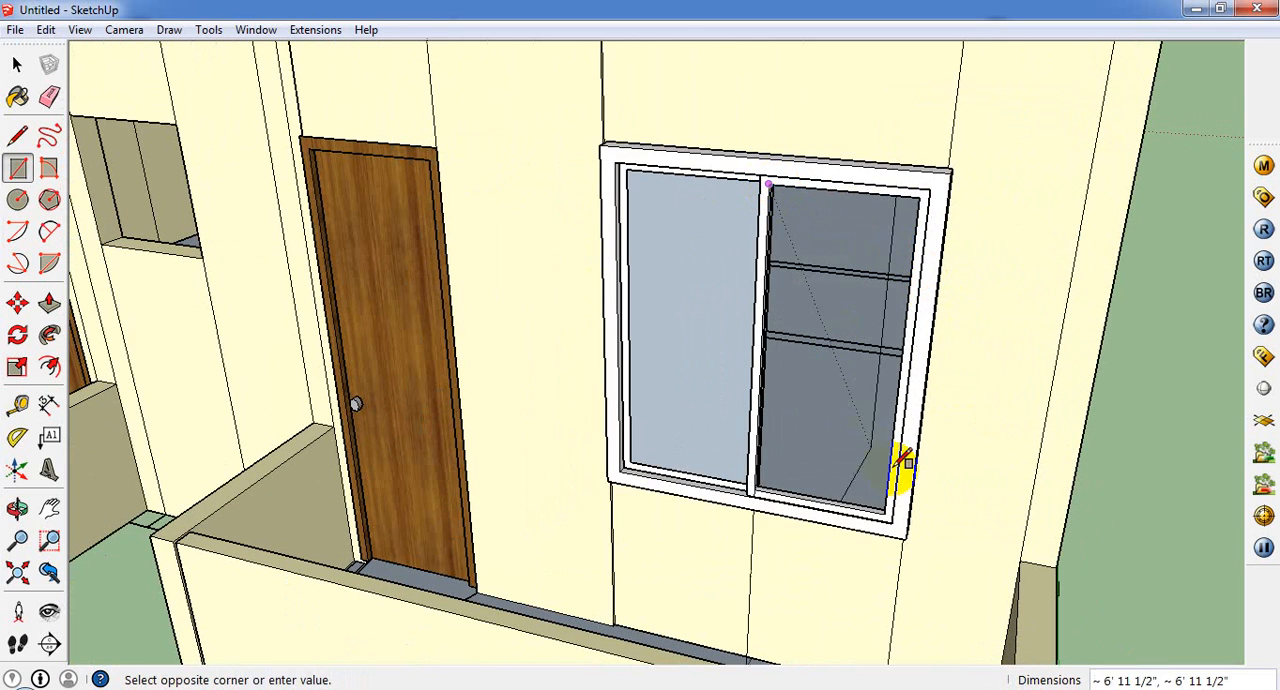
pyautogui.click(887, 513)
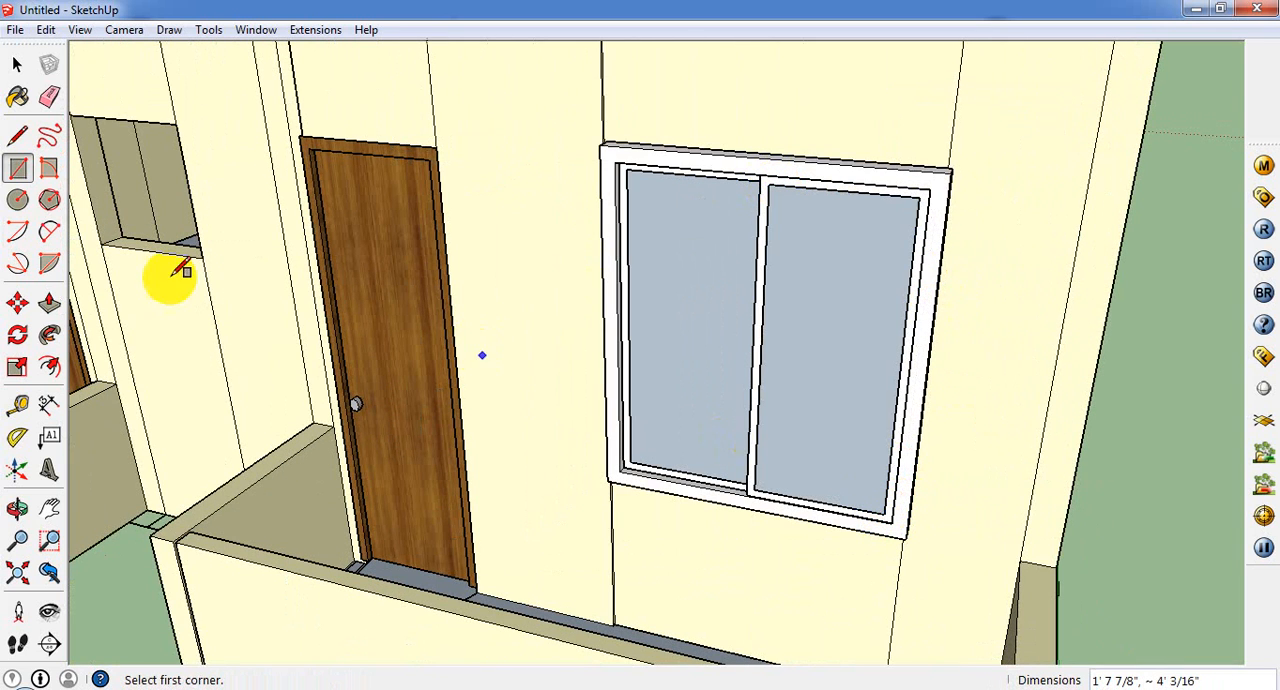
# Step: Paint both window panes with Translucent_Glass_Gray from the Translucent materials
pyautogui.click(17, 97)
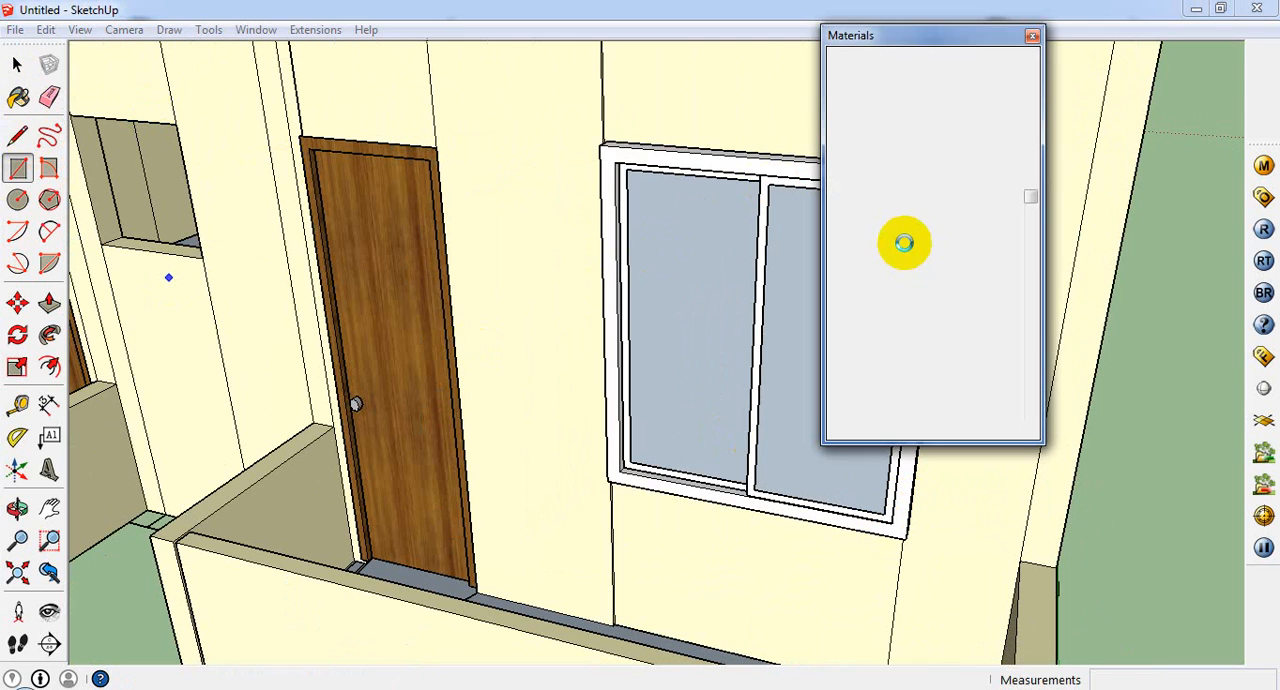
pyautogui.click(935, 157)
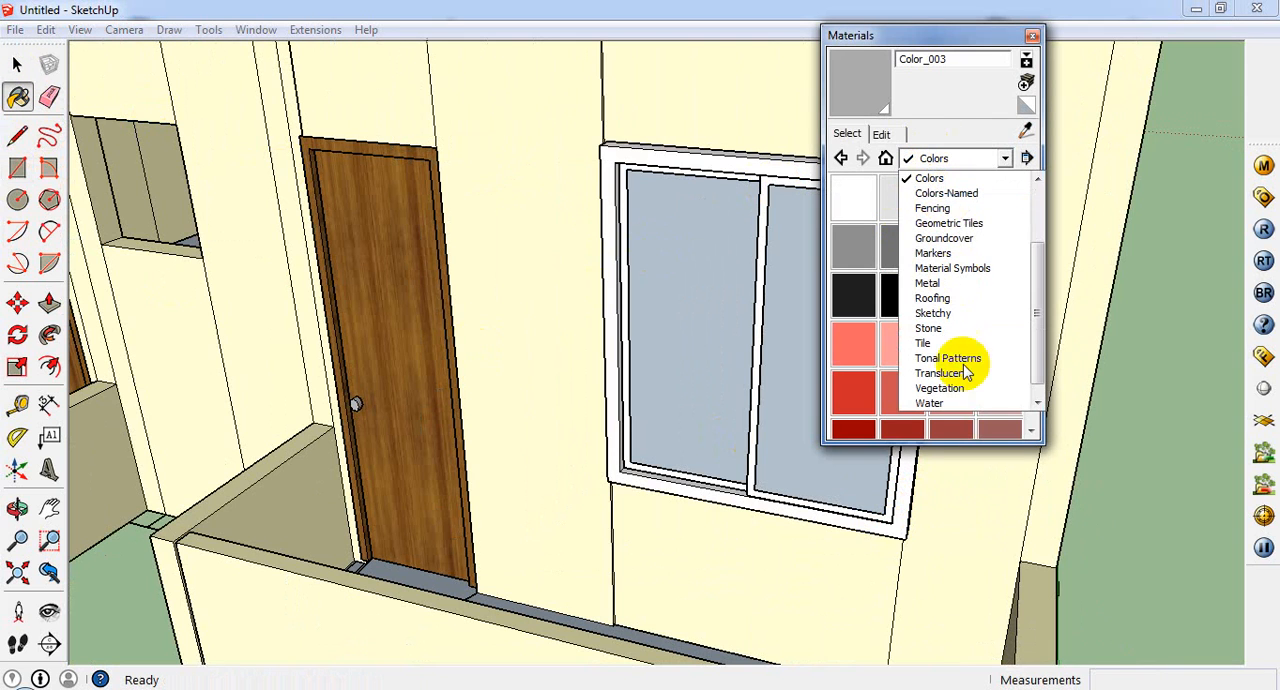
pyautogui.click(966, 376)
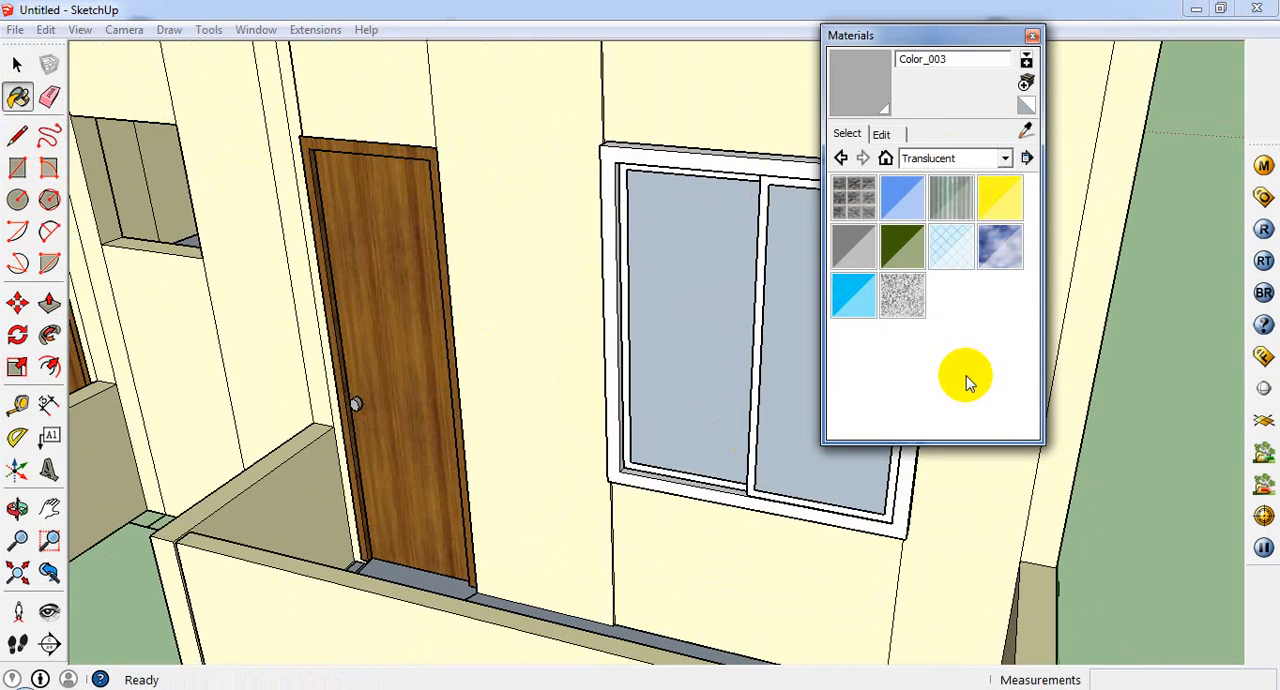
pyautogui.click(860, 249)
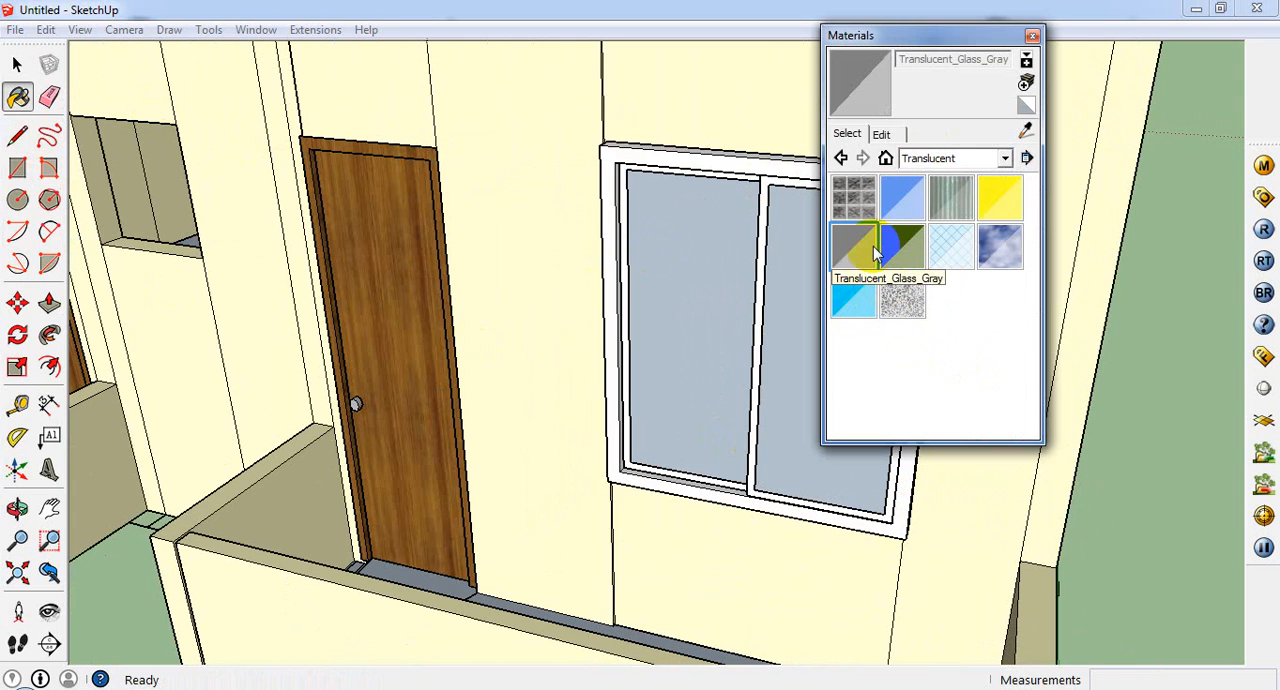
pyautogui.click(752, 352)
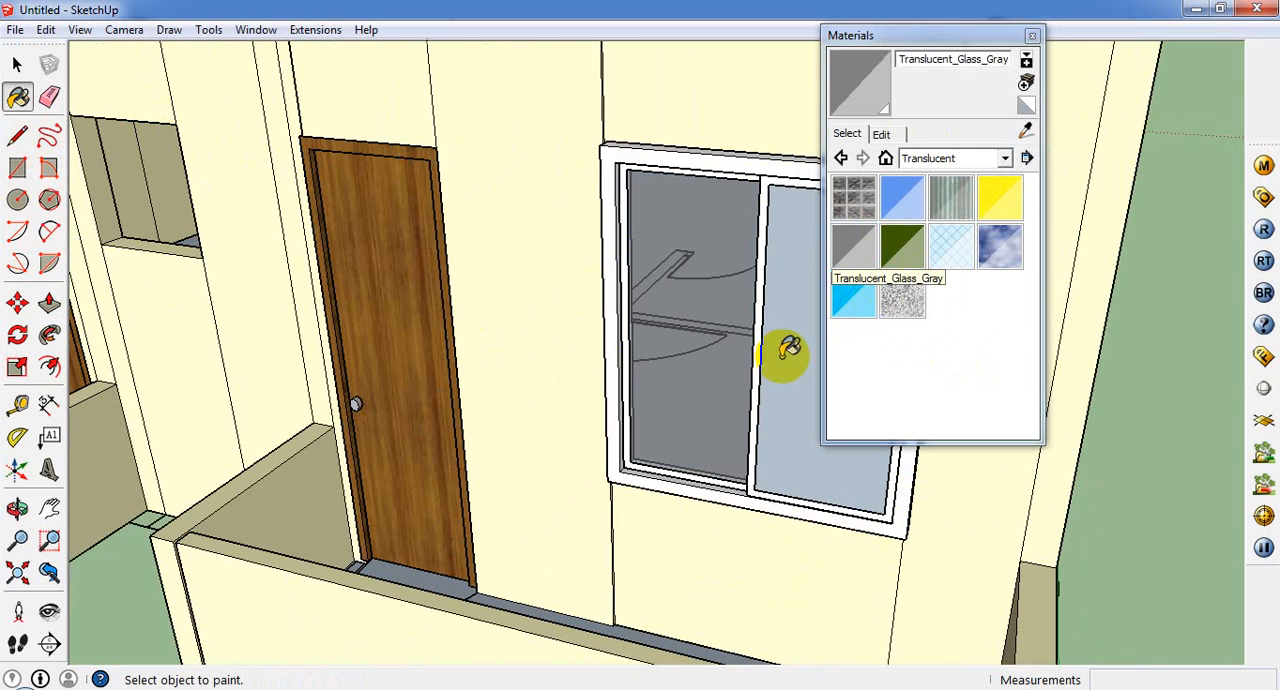
pyautogui.click(778, 356)
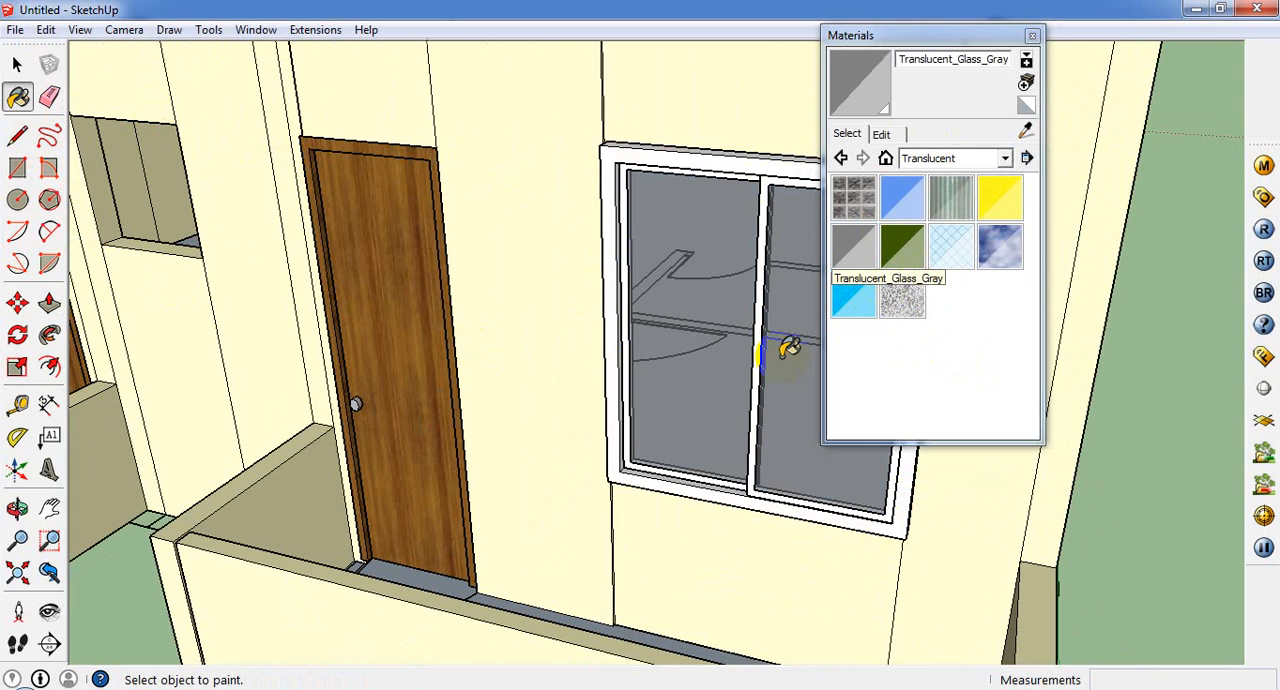
# Step: Sample the gray Color_003 material from the door knob and paint the window frame with it
pyautogui.click(1027, 133)
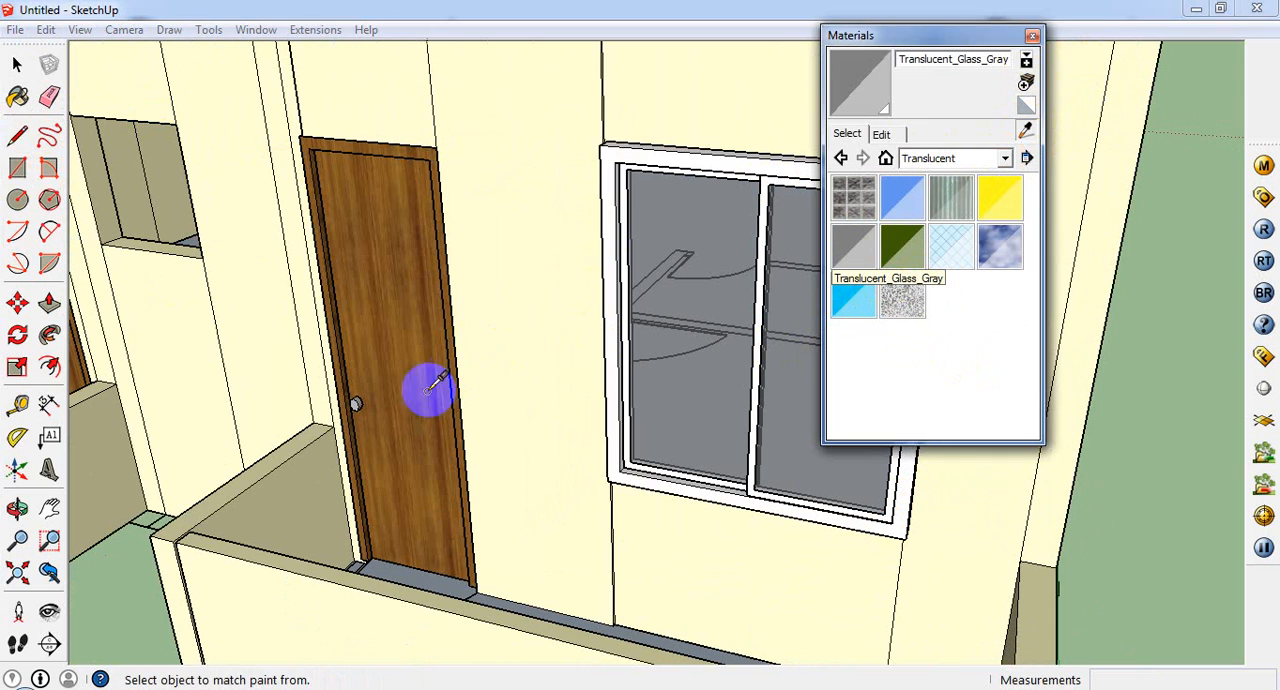
pyautogui.click(357, 401)
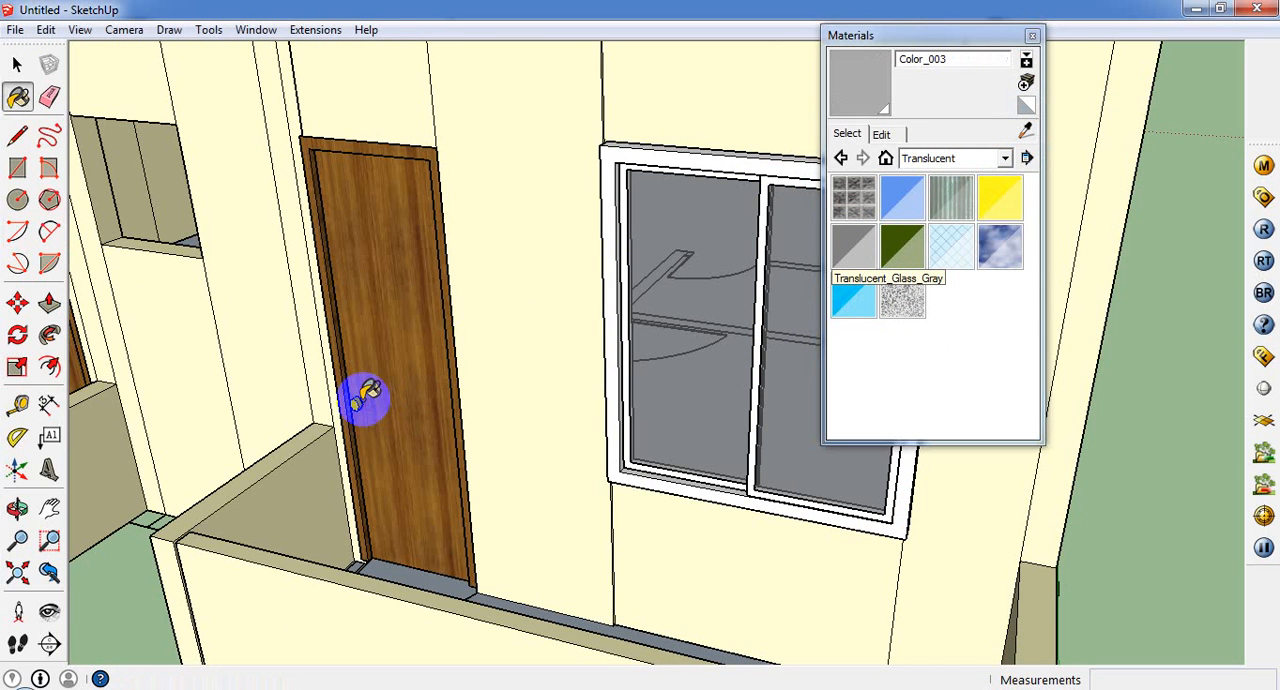
pyautogui.click(622, 165)
pyautogui.scroll(2, 636, 248)
pyautogui.scroll(-2, 592, 272)
pyautogui.moveTo(584, 290); pyautogui.dragTo(580, 330, button='middle')
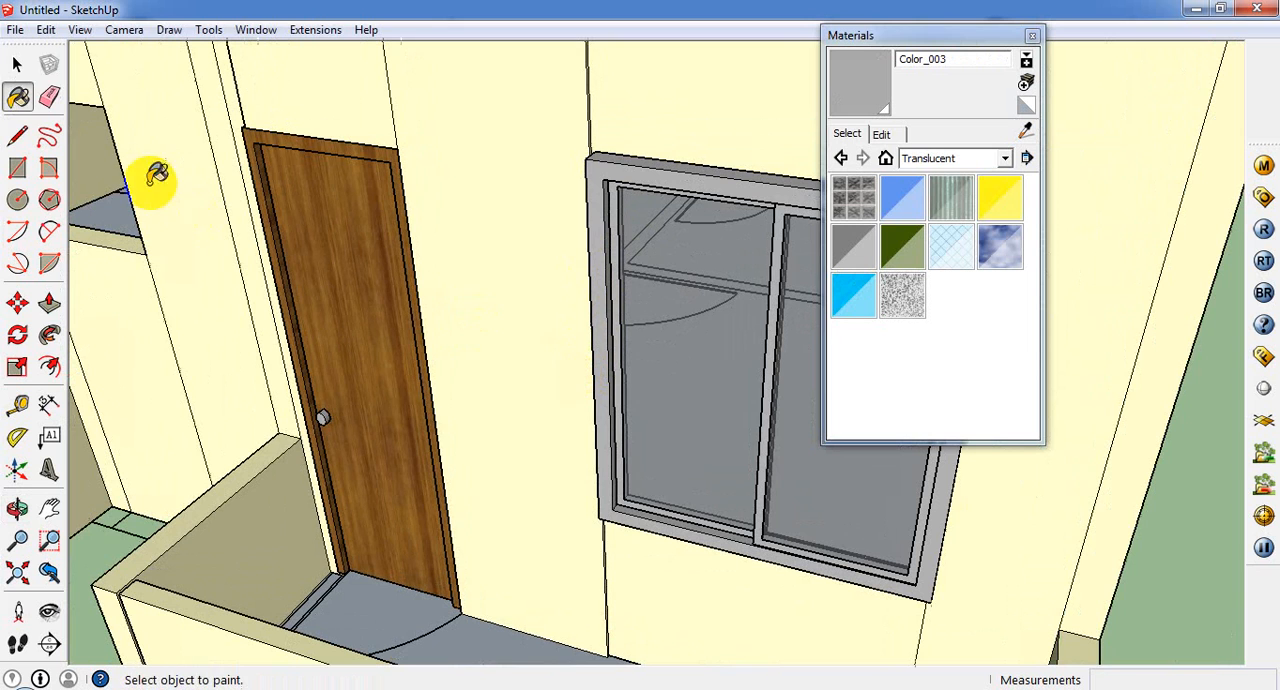
# Step: Make a component named "window" from the frame and both glass panes, then close the Materials window
pyautogui.click(17, 64)
pyautogui.click(818, 388)
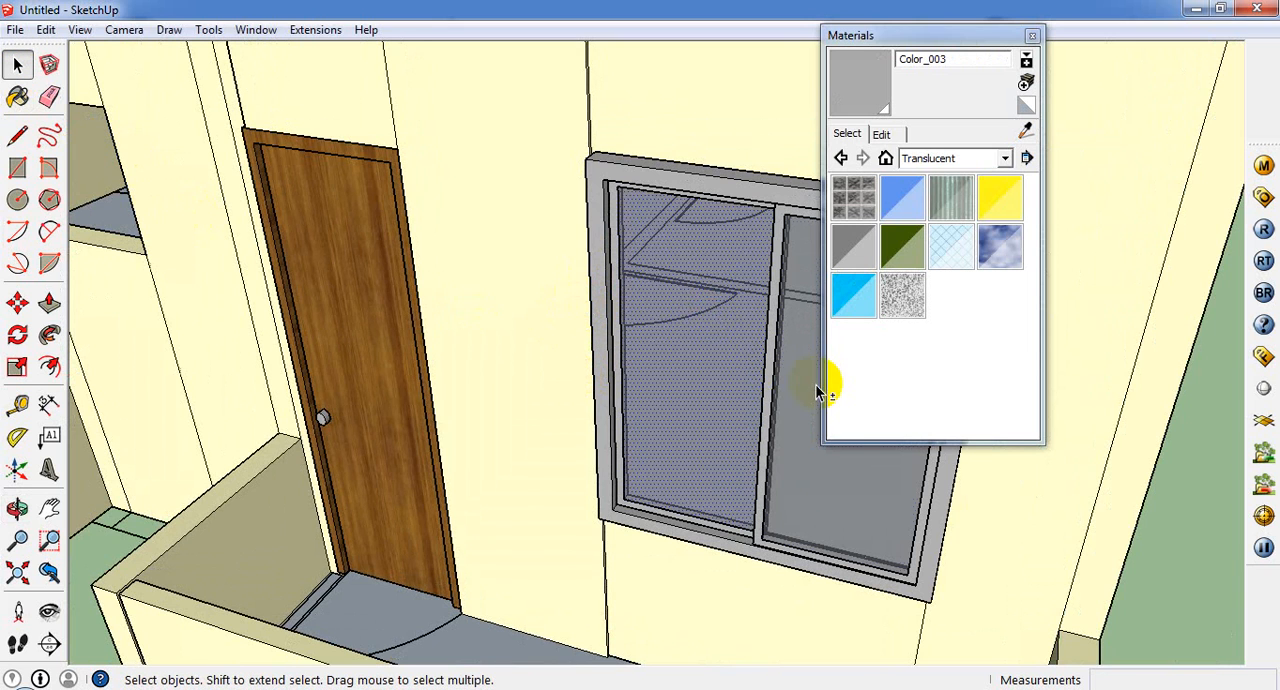
pyautogui.click(775, 210)
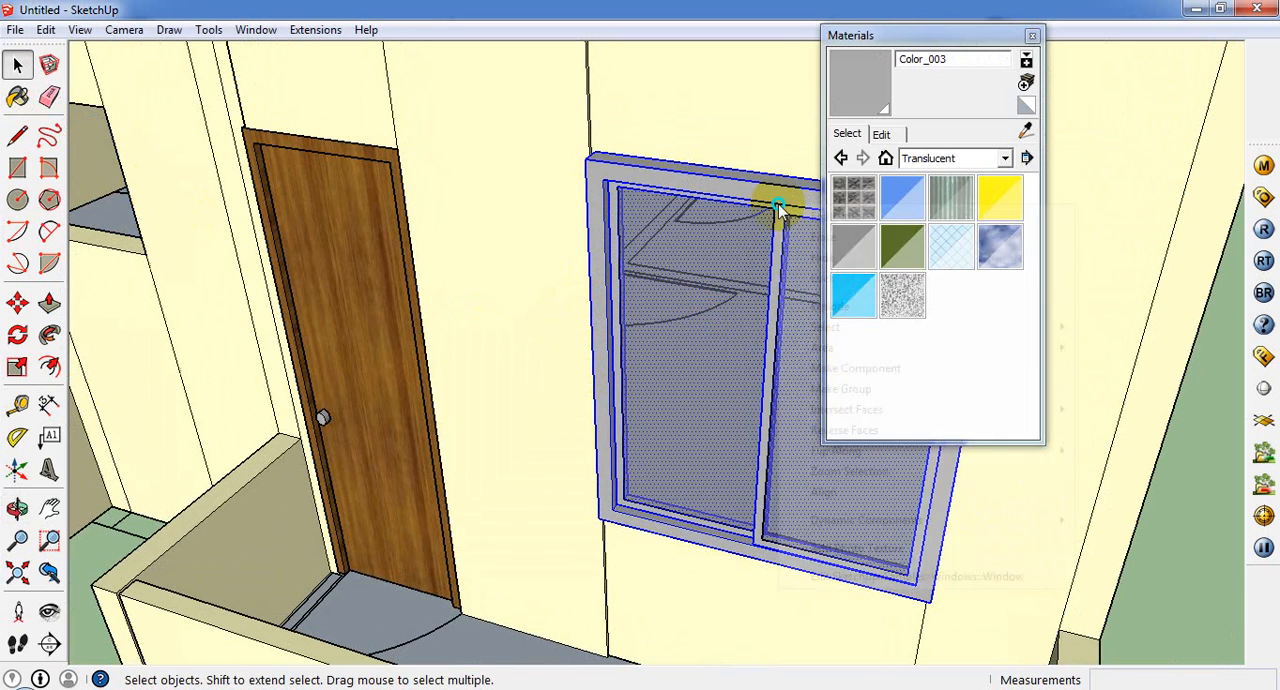
pyautogui.rightClick(778, 208)
pyautogui.click(858, 369)
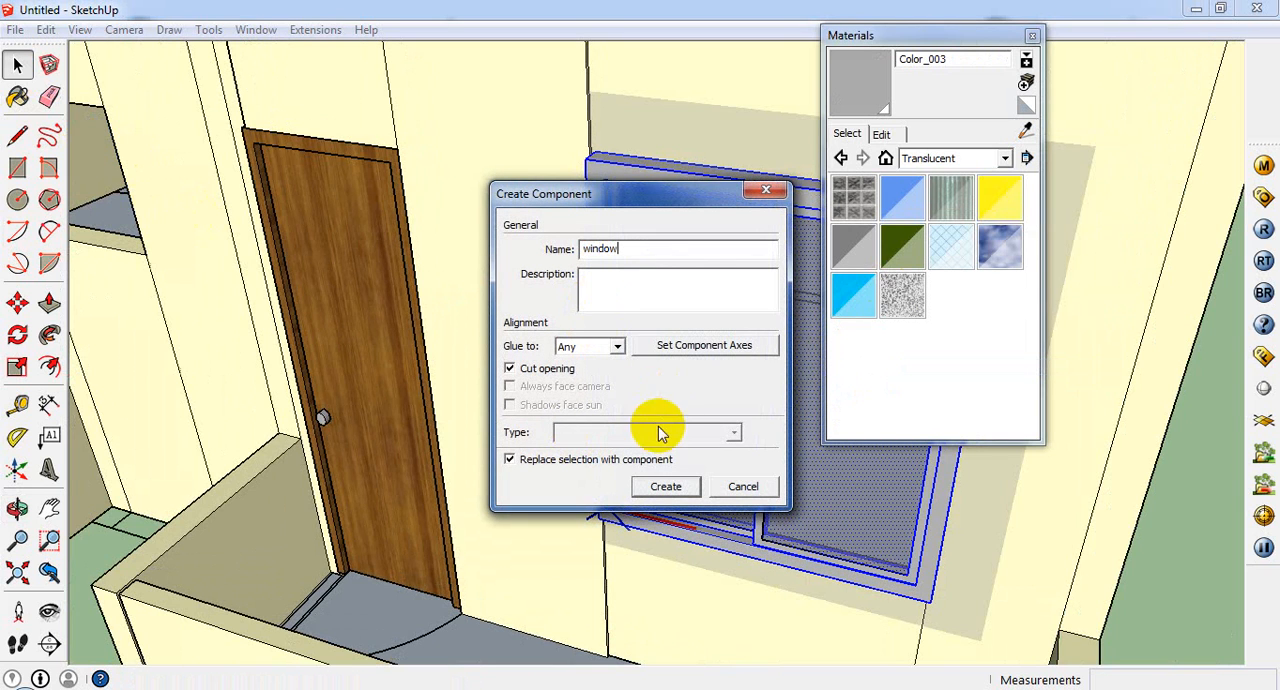
pyautogui.click(666, 486)
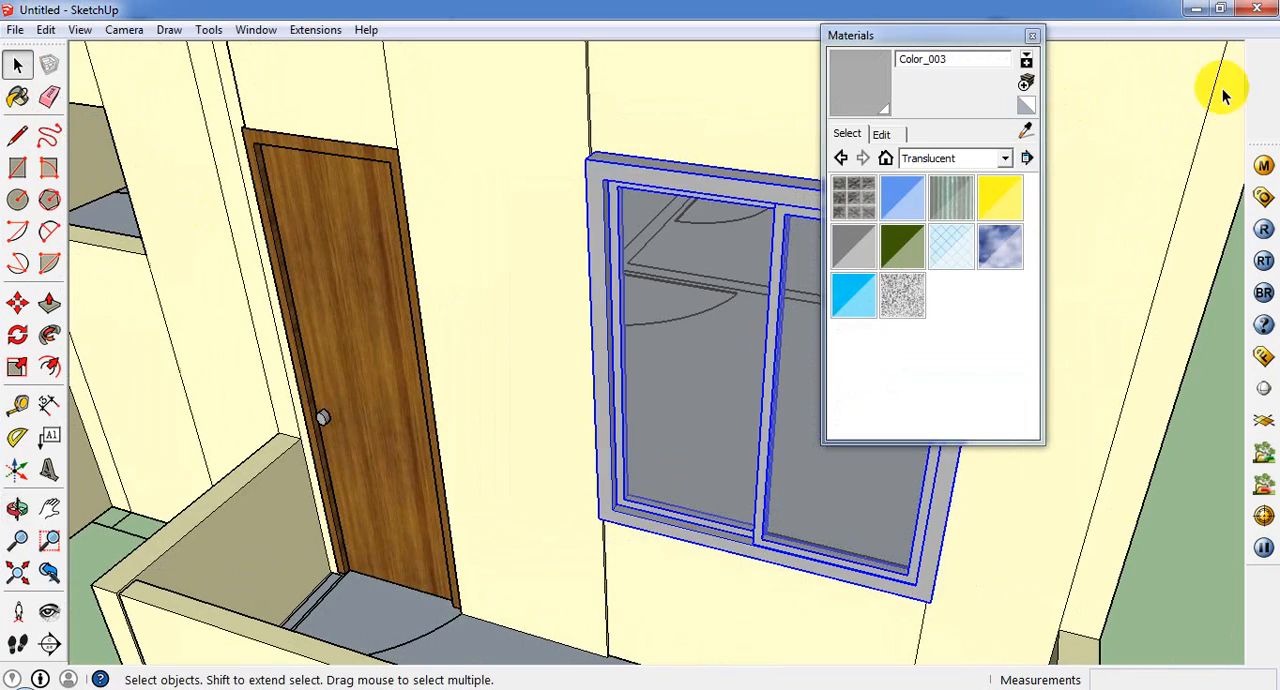
pyautogui.click(1032, 35)
# Step: Move the window component by its upper corner to line it up with the upper corner of the wall opening
pyautogui.moveTo(829, 441); pyautogui.dragTo(770, 508, button='middle')
pyautogui.moveTo(683, 351); pyautogui.dragTo(867, 490, button='middle')
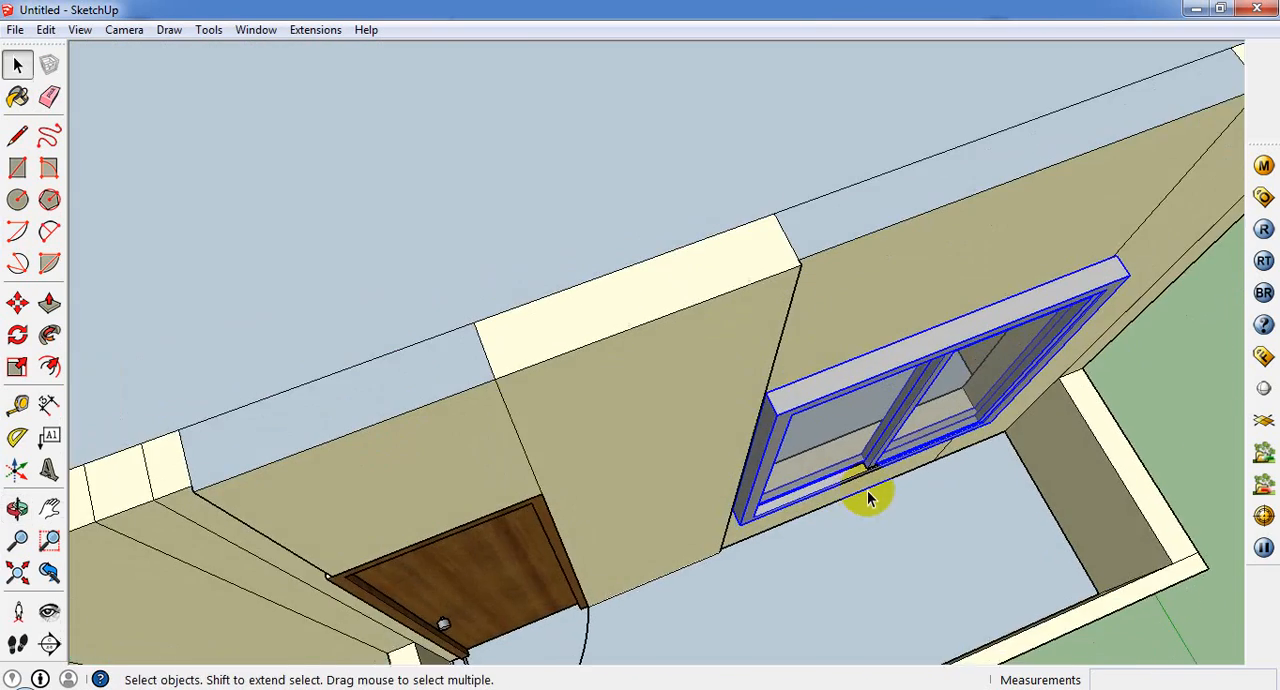
pyautogui.scroll(4, 757, 415)
pyautogui.moveTo(757, 415); pyautogui.dragTo(711, 290, button='middle')
pyautogui.scroll(-3, 711, 290)
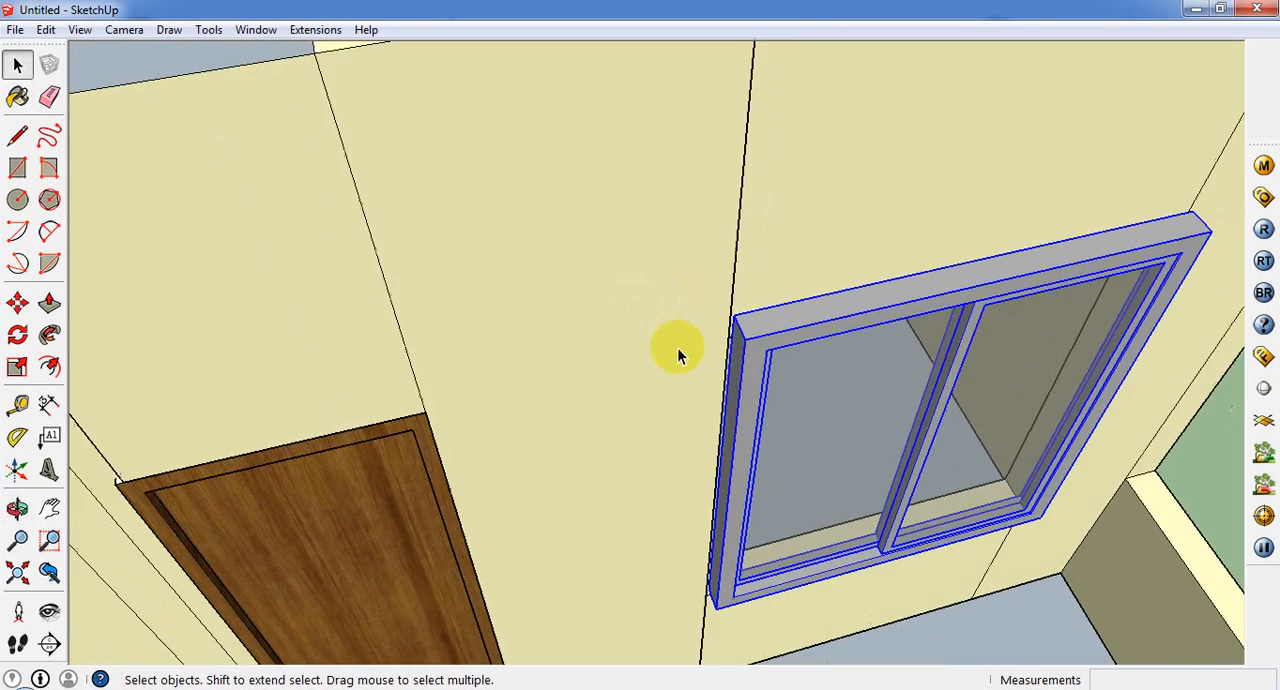
pyautogui.click(17, 302)
pyautogui.moveTo(786, 366); pyautogui.dragTo(790, 222, button='middle')
pyautogui.click(791, 215)
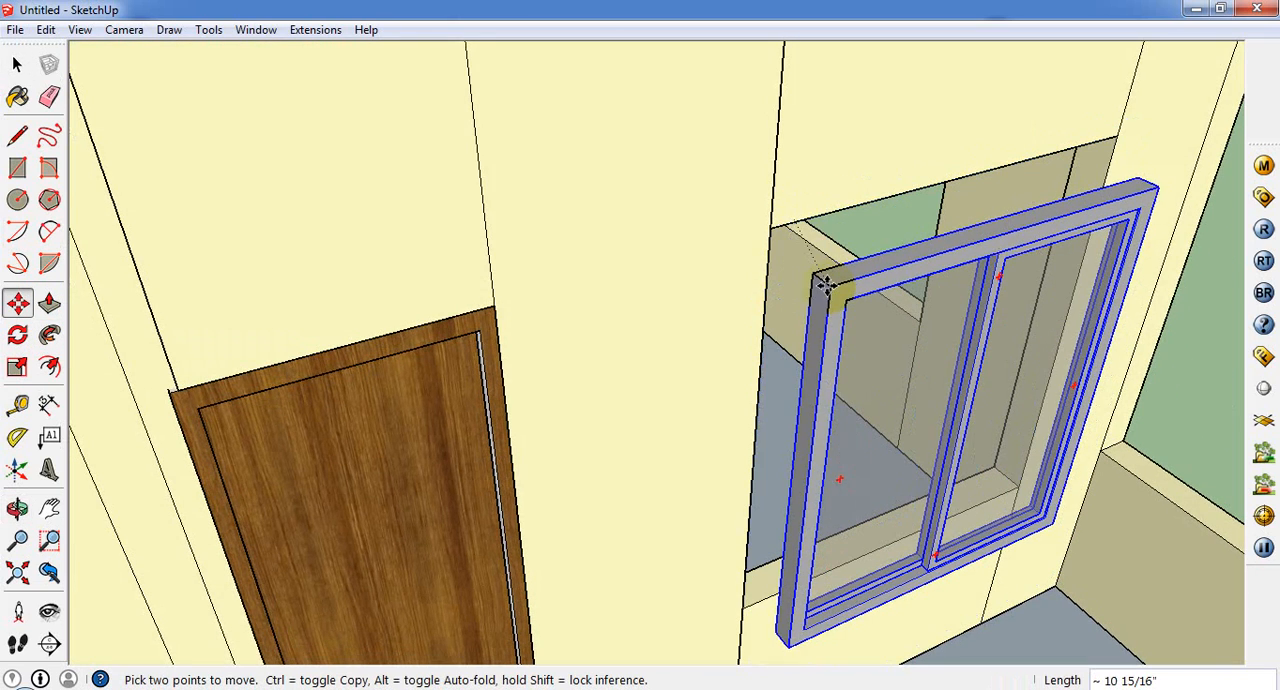
pyautogui.click(826, 284)
pyautogui.click(826, 284)
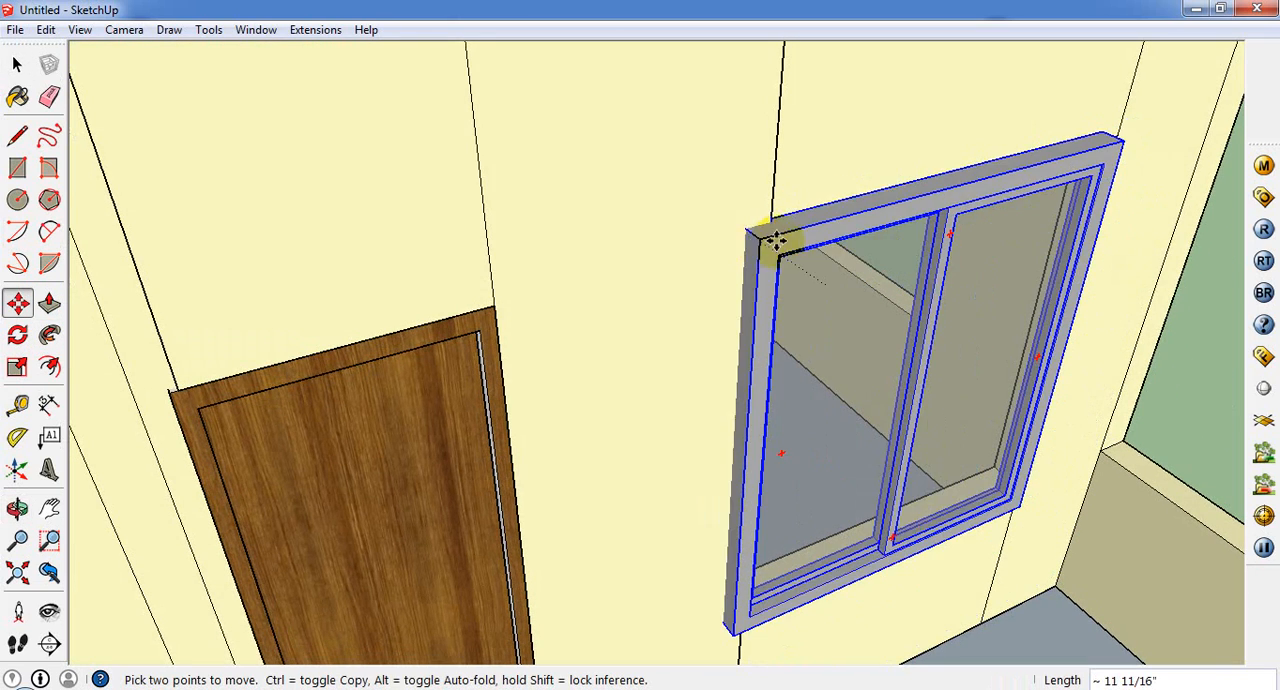
pyautogui.moveTo(764, 268); pyautogui.dragTo(626, 349, button='middle')
pyautogui.scroll(-2, 626, 349)
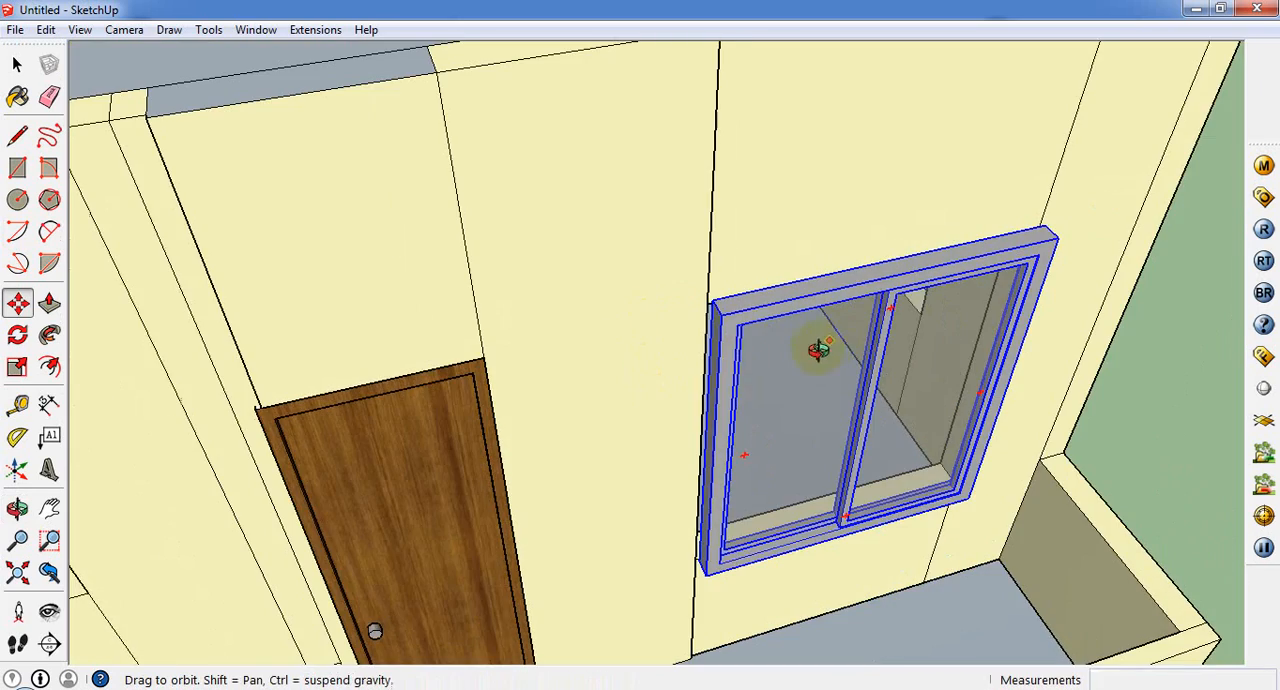
pyautogui.moveTo(817, 349); pyautogui.dragTo(230, 338, button='middle')
pyautogui.click(17, 367)
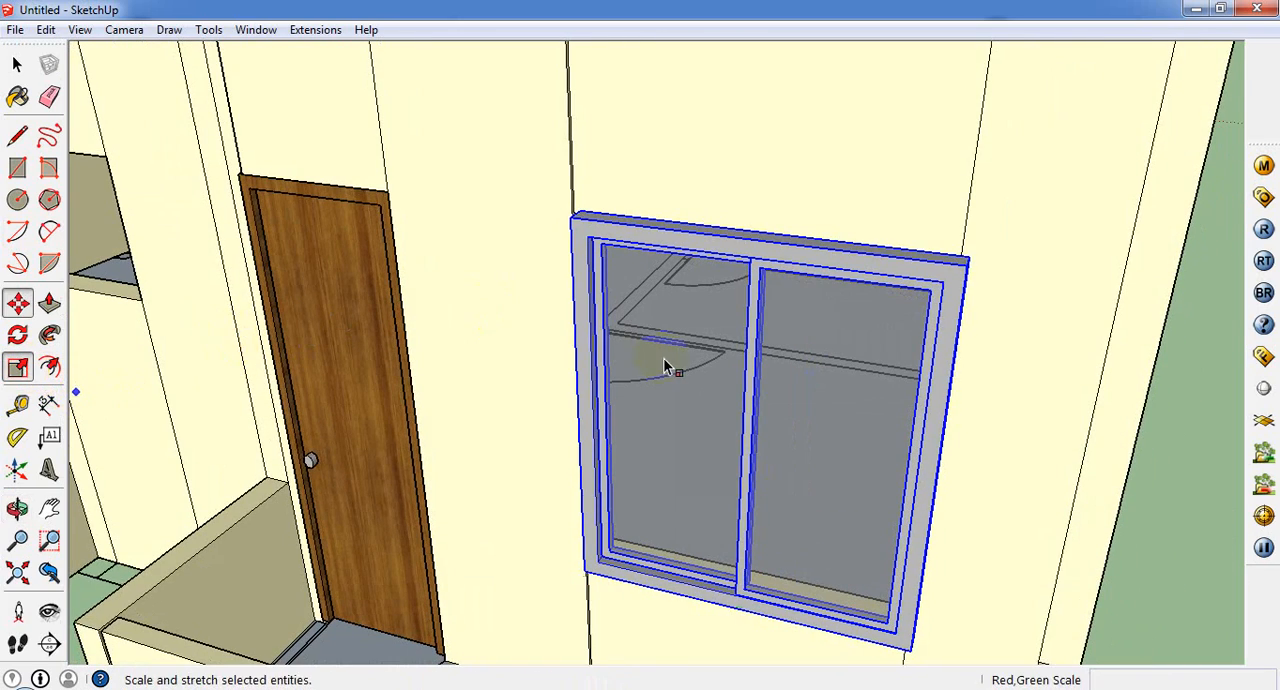
pyautogui.moveTo(748, 437)
pyautogui.mouseDown()
pyautogui.moveTo(758, 420)
pyautogui.moveTo(766, 431)
pyautogui.mouseUp()
pyautogui.scroll(-2, 586, 429)
pyautogui.moveTo(586, 429); pyautogui.dragTo(452, 432, button='middle')
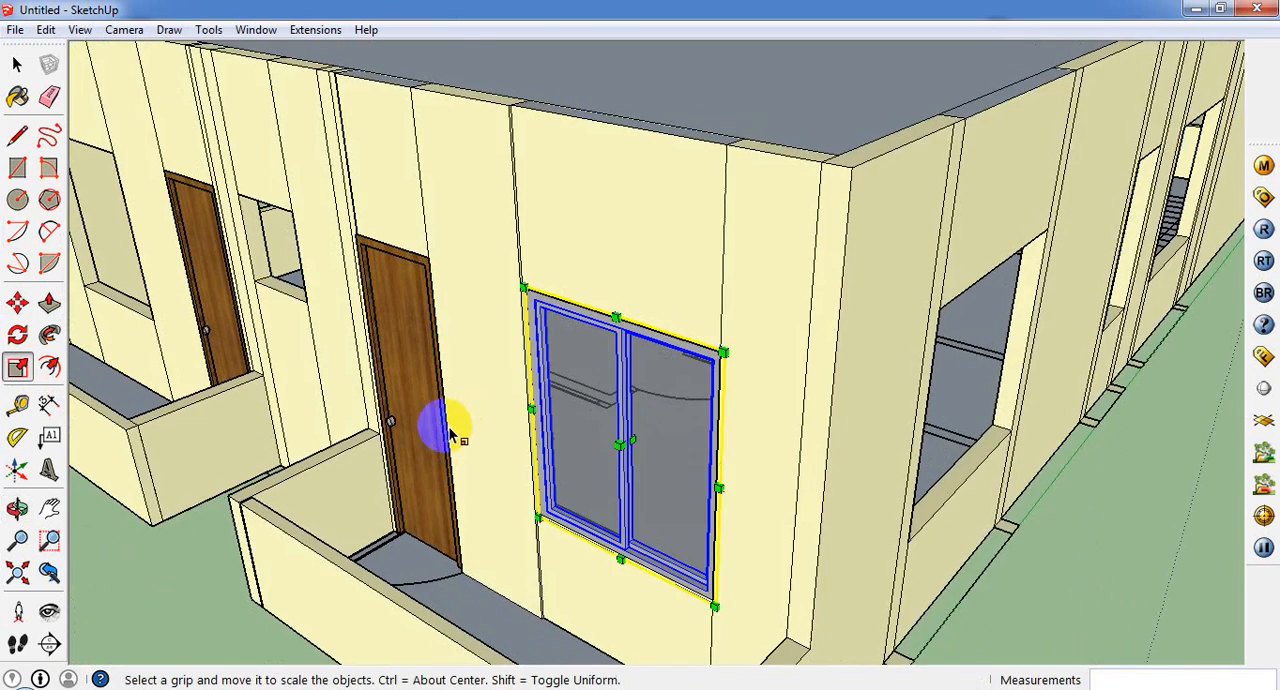
# Step: Shift the window about 2 5/16" from its upper corner to seat it within the front wall opening
pyautogui.scroll(3, 452, 432)
pyautogui.click(17, 302)
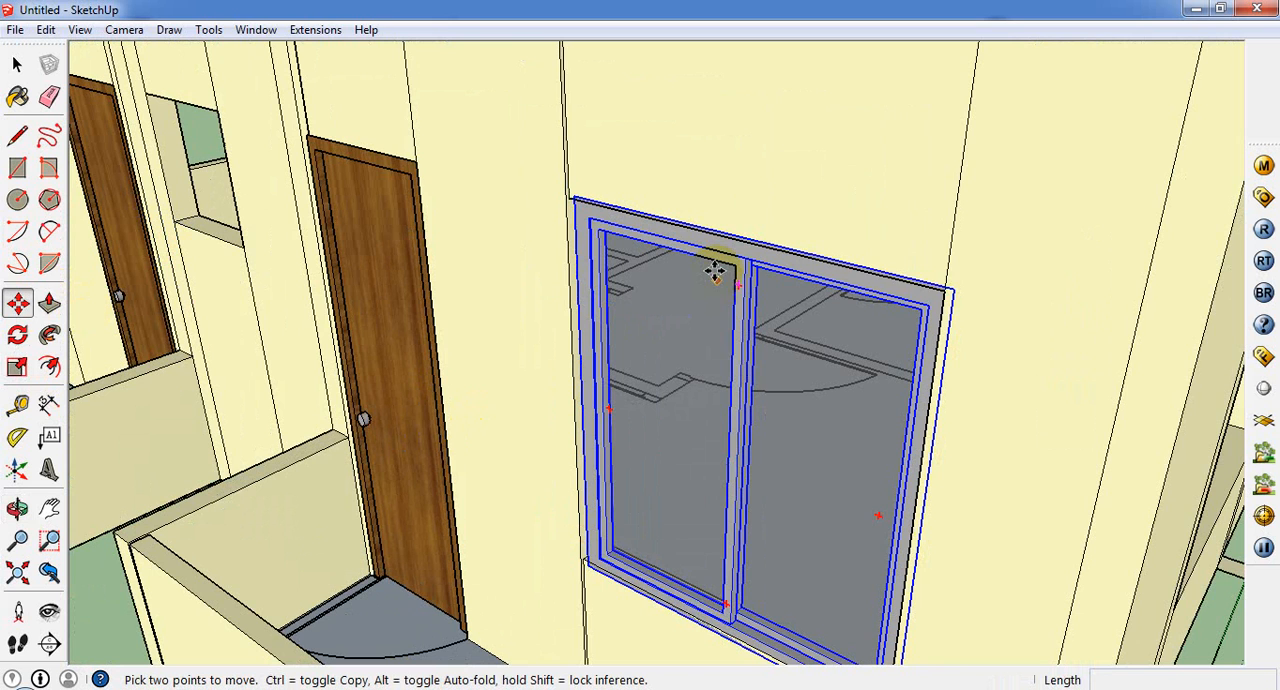
pyautogui.click(945, 283)
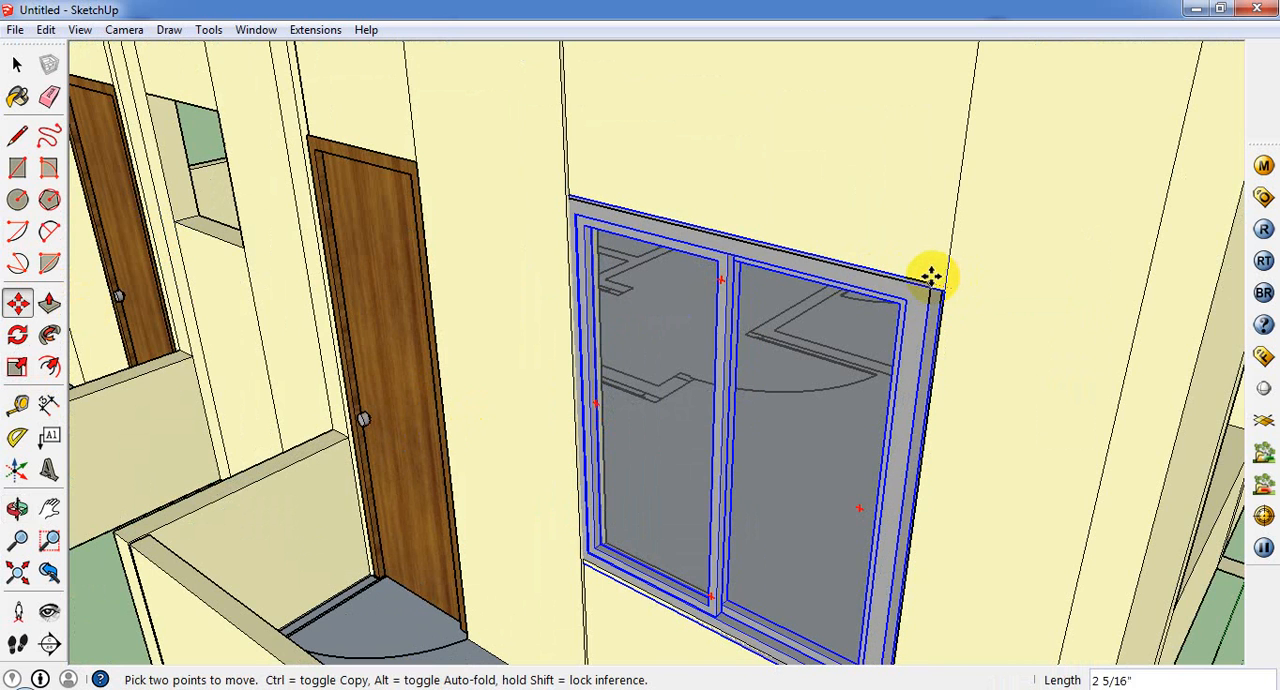
# Step: Copy the window component about 18' 2 1/8" along the front wall into the other large front window opening
pyautogui.scroll(-3, 960, 310)
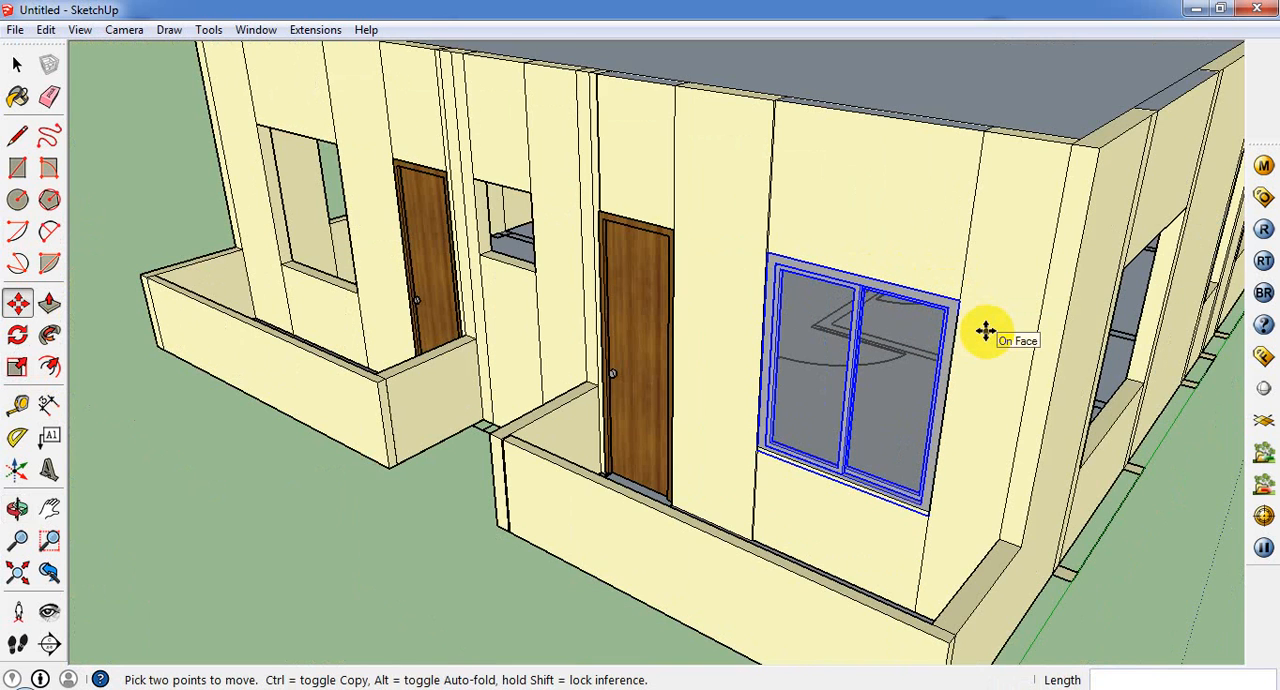
pyautogui.click(961, 299)
pyautogui.press('ctrl')
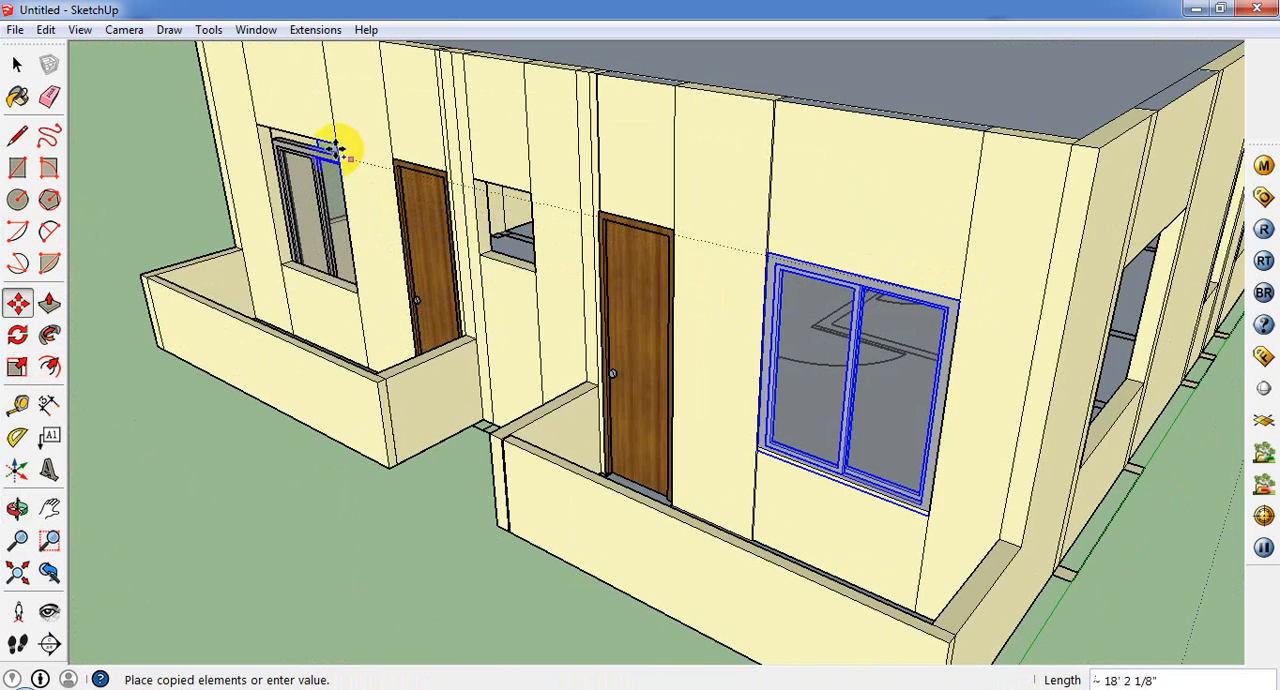
pyautogui.click(333, 146)
pyautogui.moveTo(333, 143); pyautogui.dragTo(320, 165, button='middle')
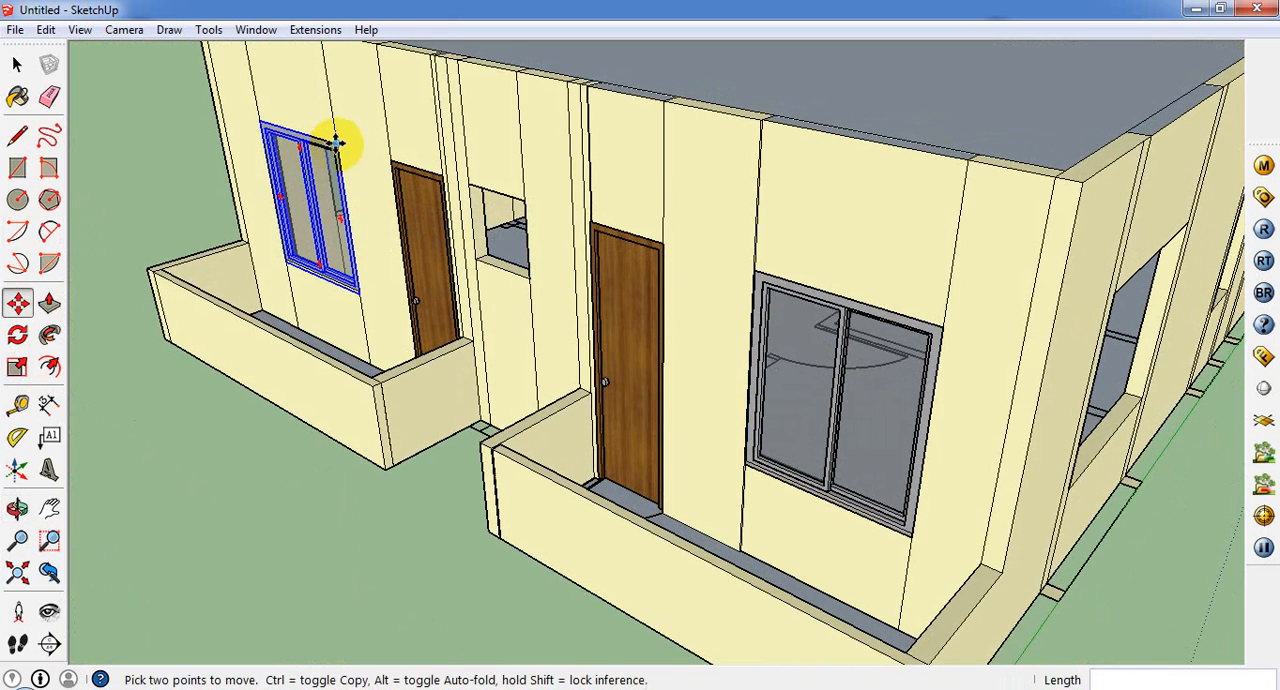
# Step: Copy the front window 23' 2 15/16" to a spot outside the house, beside the side wall's window openings
pyautogui.click(338, 145)
pyautogui.press('ctrl')
pyautogui.moveTo(1014, 440); pyautogui.dragTo(583, 457, button='middle')
pyautogui.scroll(-2, 585, 459)
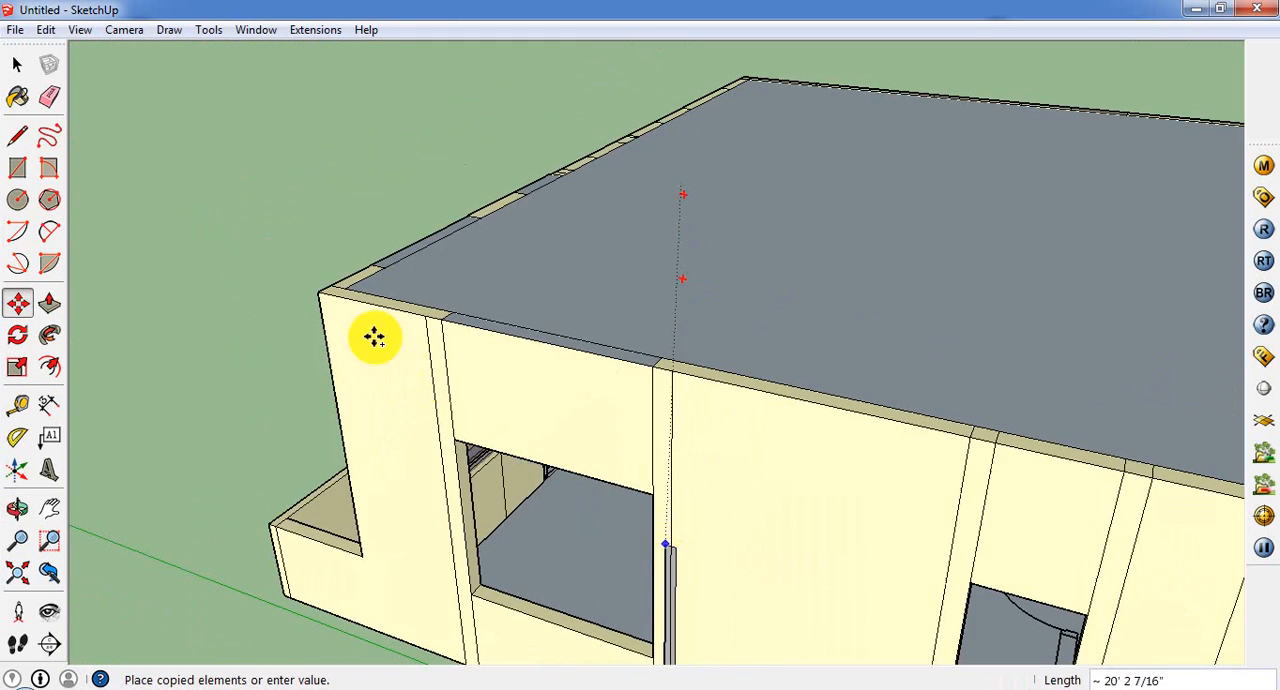
pyautogui.scroll(-3, 286, 443)
pyautogui.scroll(2, 257, 509)
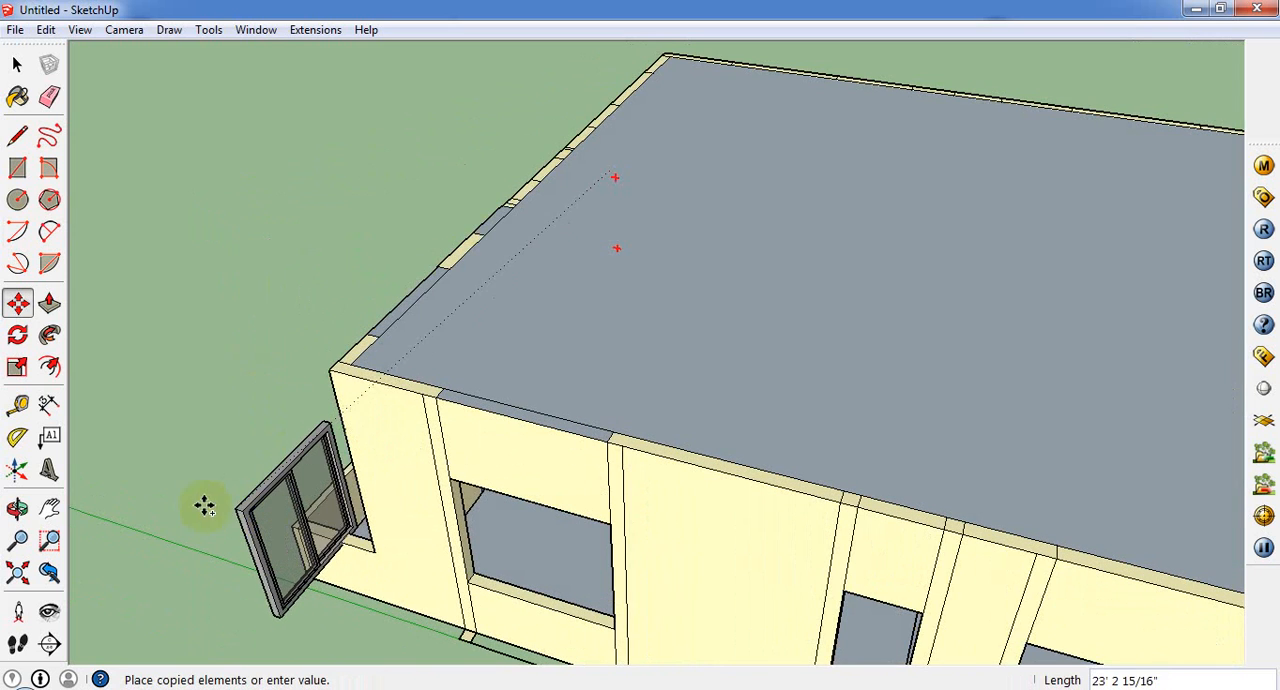
pyautogui.click(206, 472)
# Step: Rotate the copied window 90° parallel to the side wall and move it 8' 9 7/16" to the opening's upper corner
pyautogui.scroll(2, 279, 444)
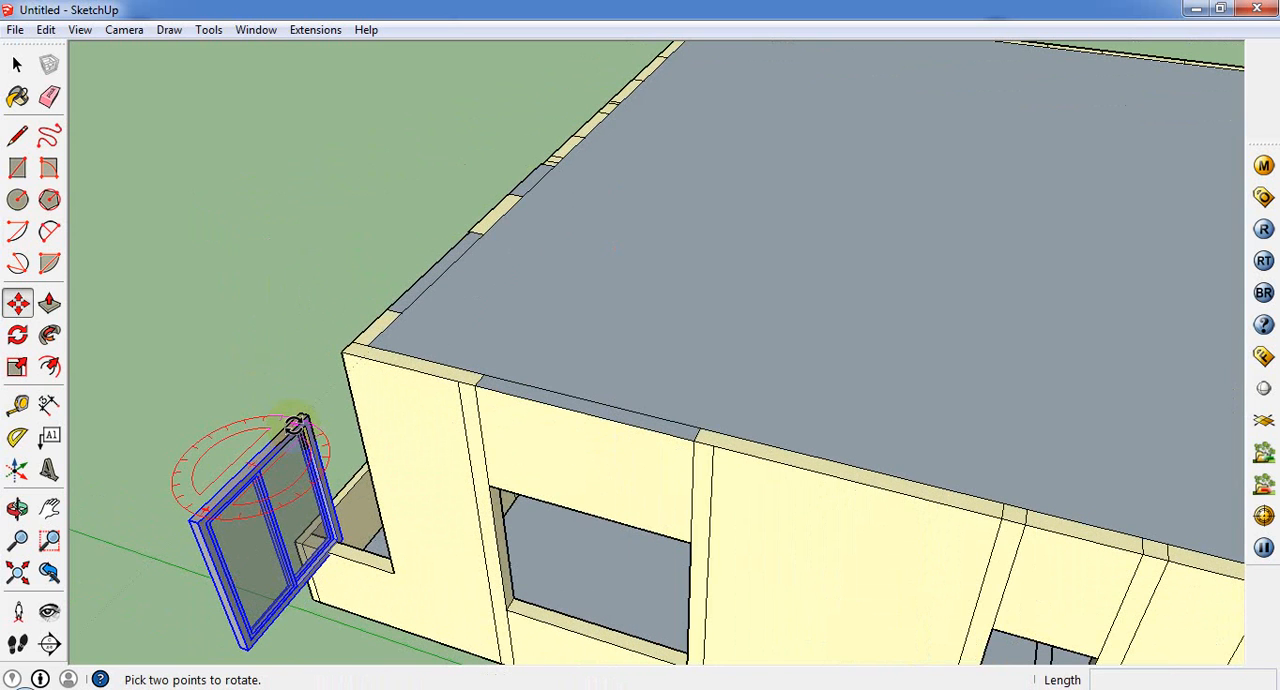
pyautogui.click(298, 425)
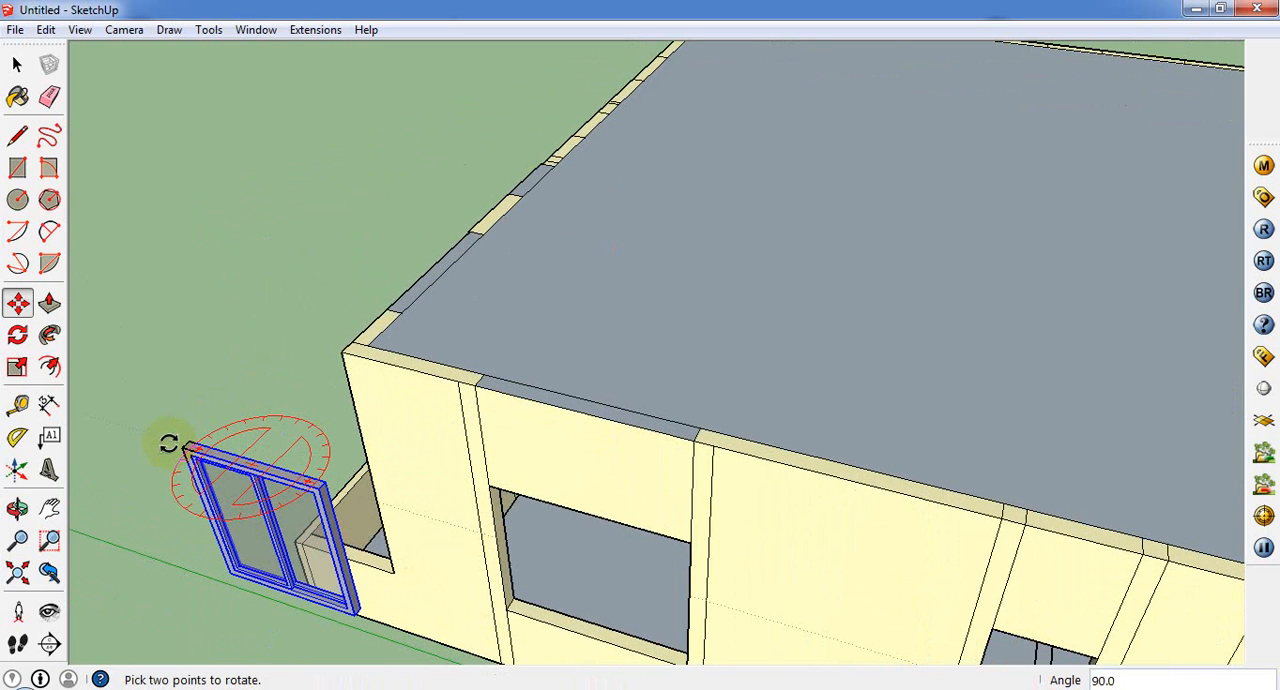
pyautogui.click(168, 443)
pyautogui.moveTo(318, 490); pyautogui.dragTo(683, 541)
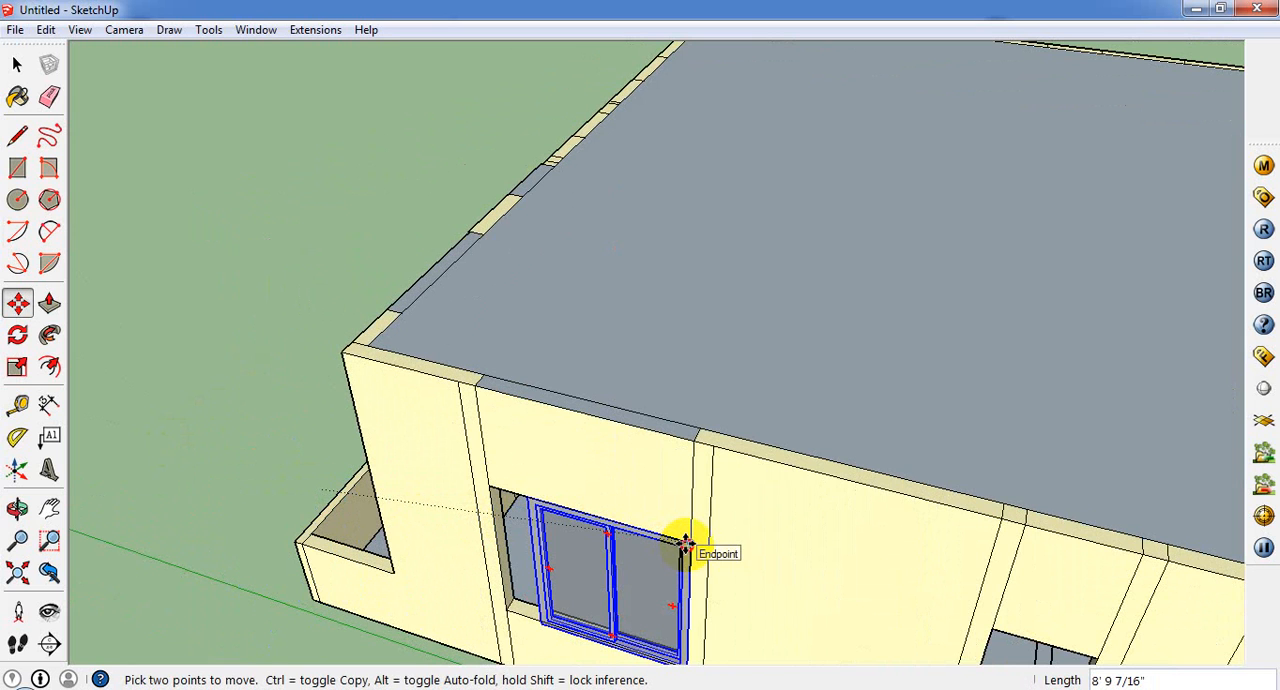
pyautogui.click(686, 543)
# Step: Scale the side-wall window to fill its opening, 1.25 in width and about 0.98 in height
pyautogui.scroll(3, 528, 648)
pyautogui.moveTo(530, 645); pyautogui.dragTo(675, 500, button='middle')
pyautogui.scroll(3, 769, 572)
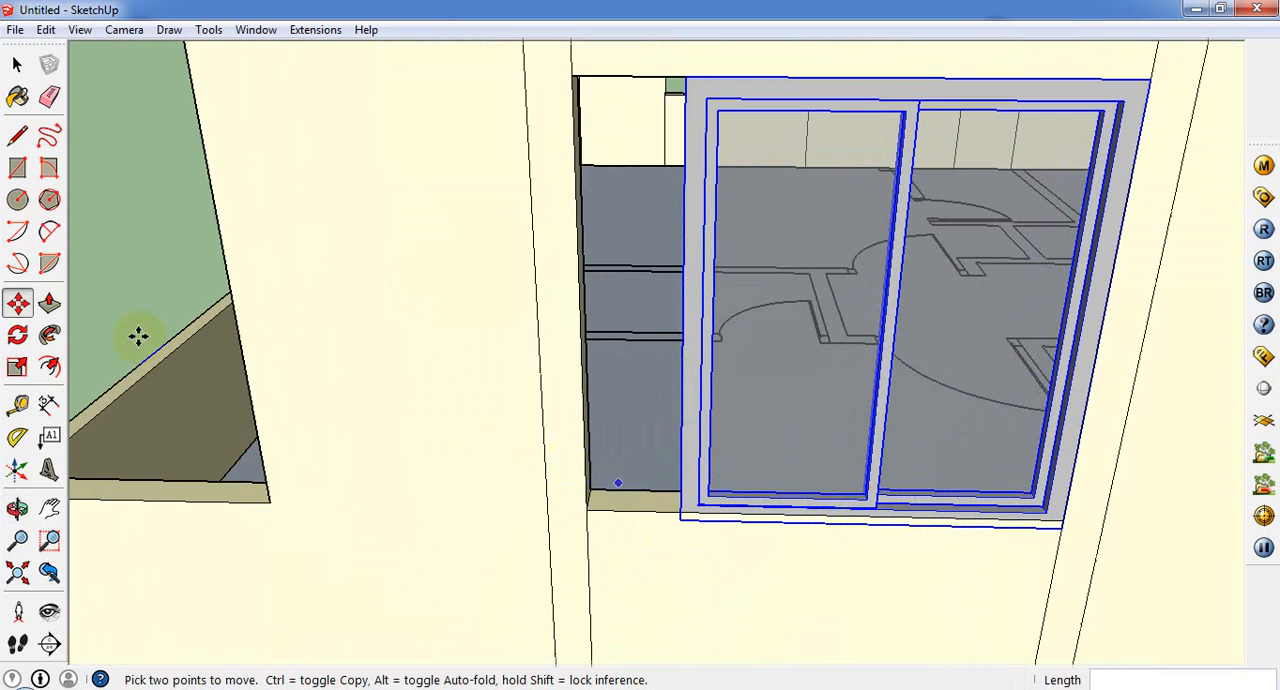
pyautogui.click(20, 367)
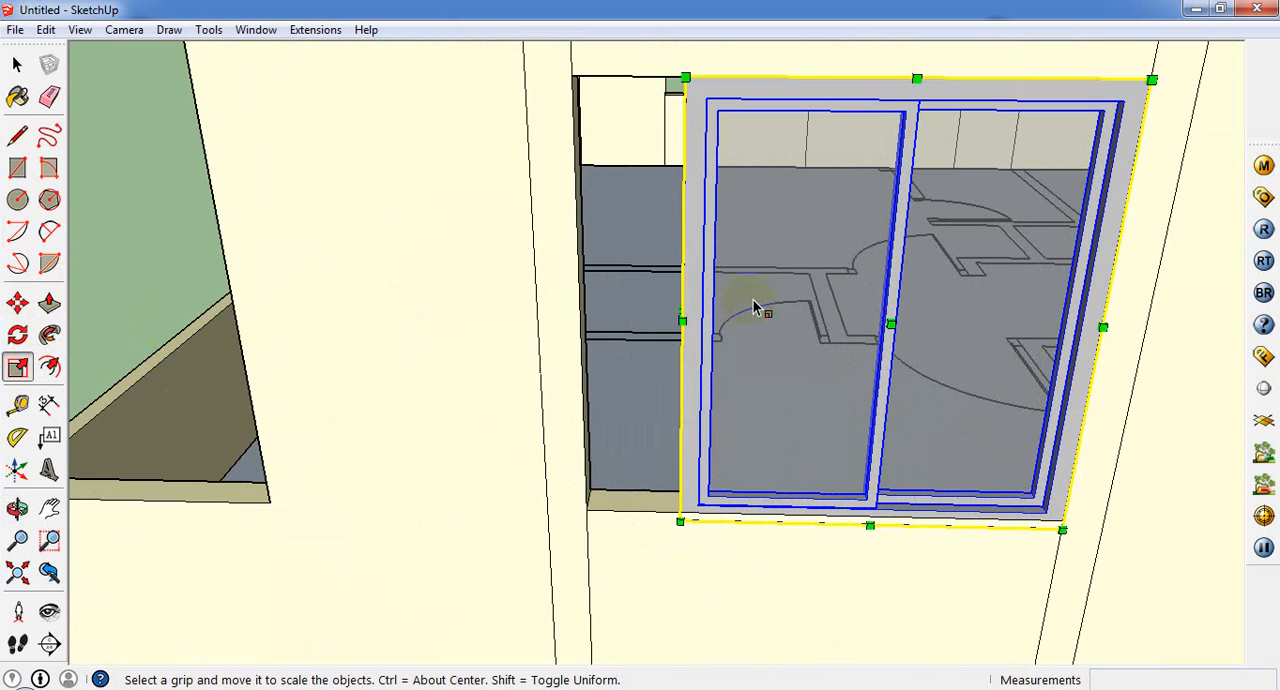
pyautogui.moveTo(677, 335); pyautogui.dragTo(722, 318, button='middle')
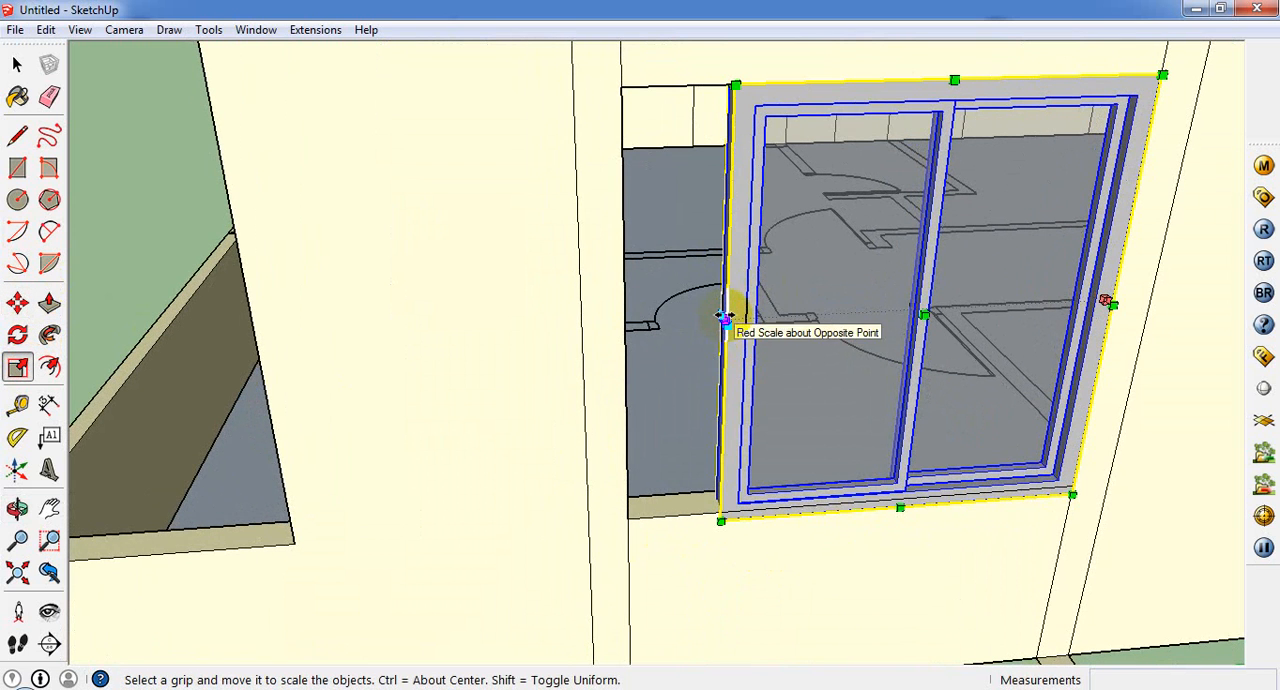
pyautogui.moveTo(724, 318); pyautogui.dragTo(622, 330)
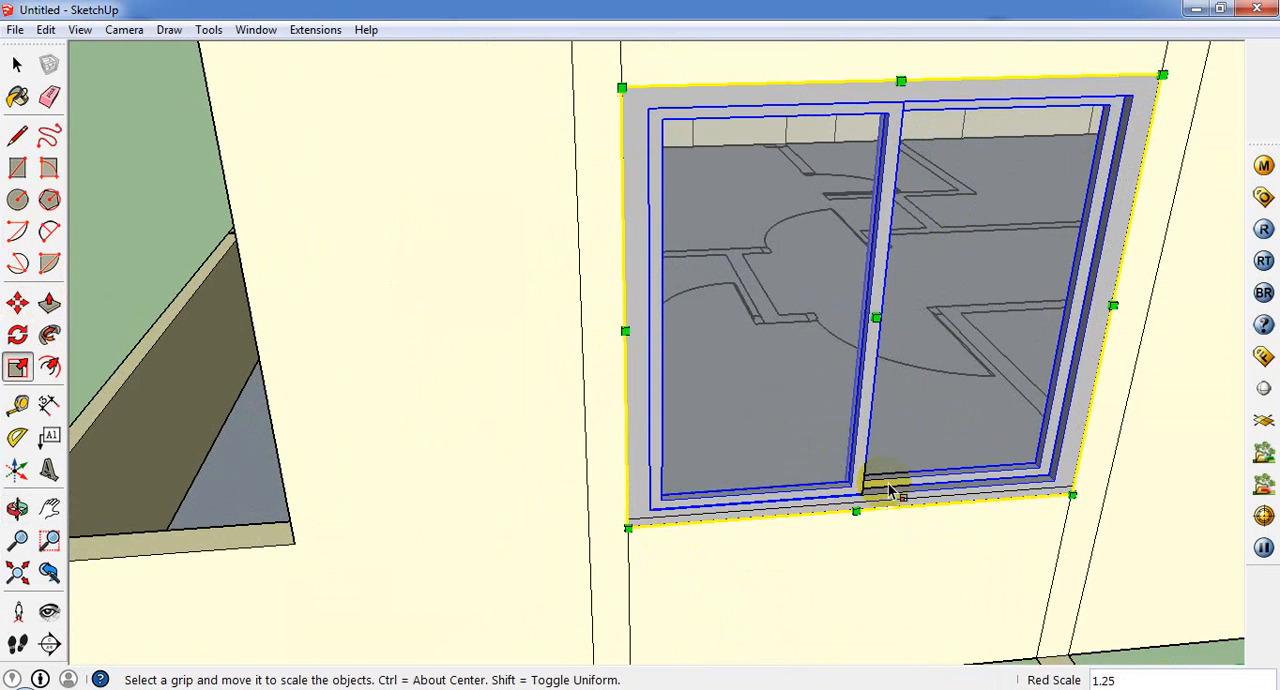
pyautogui.moveTo(857, 512); pyautogui.dragTo(840, 430, button='middle')
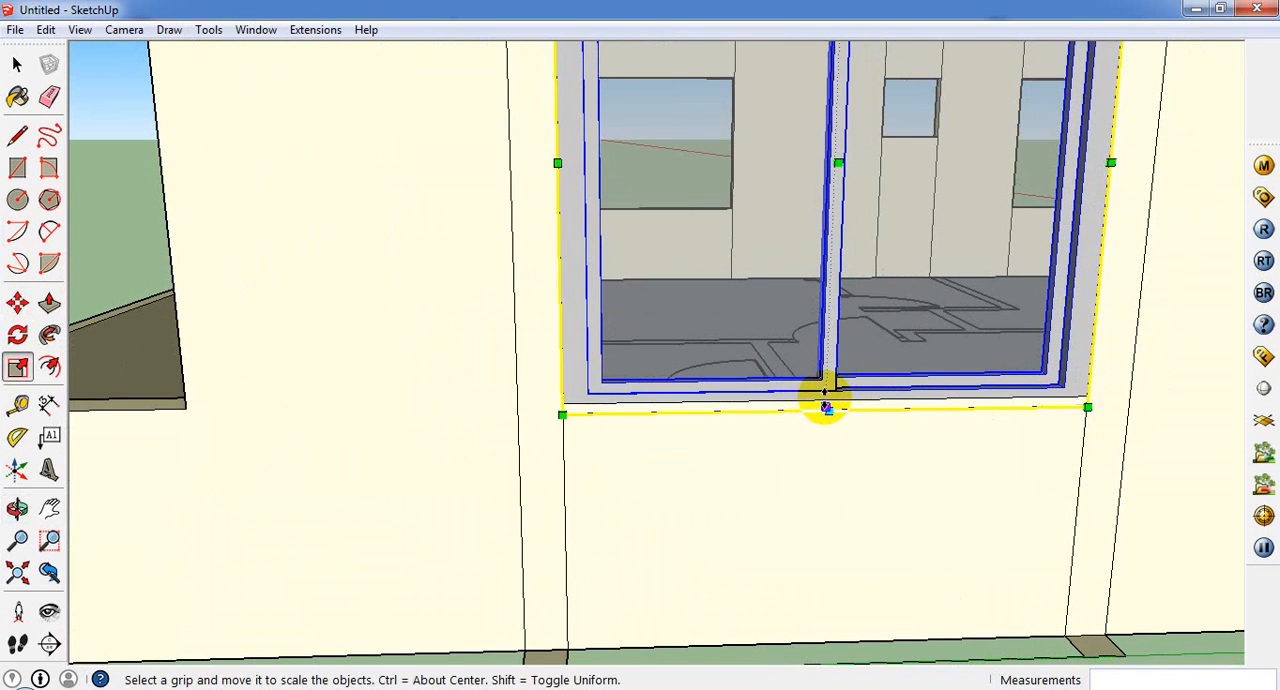
pyautogui.moveTo(825, 408); pyautogui.dragTo(826, 398)
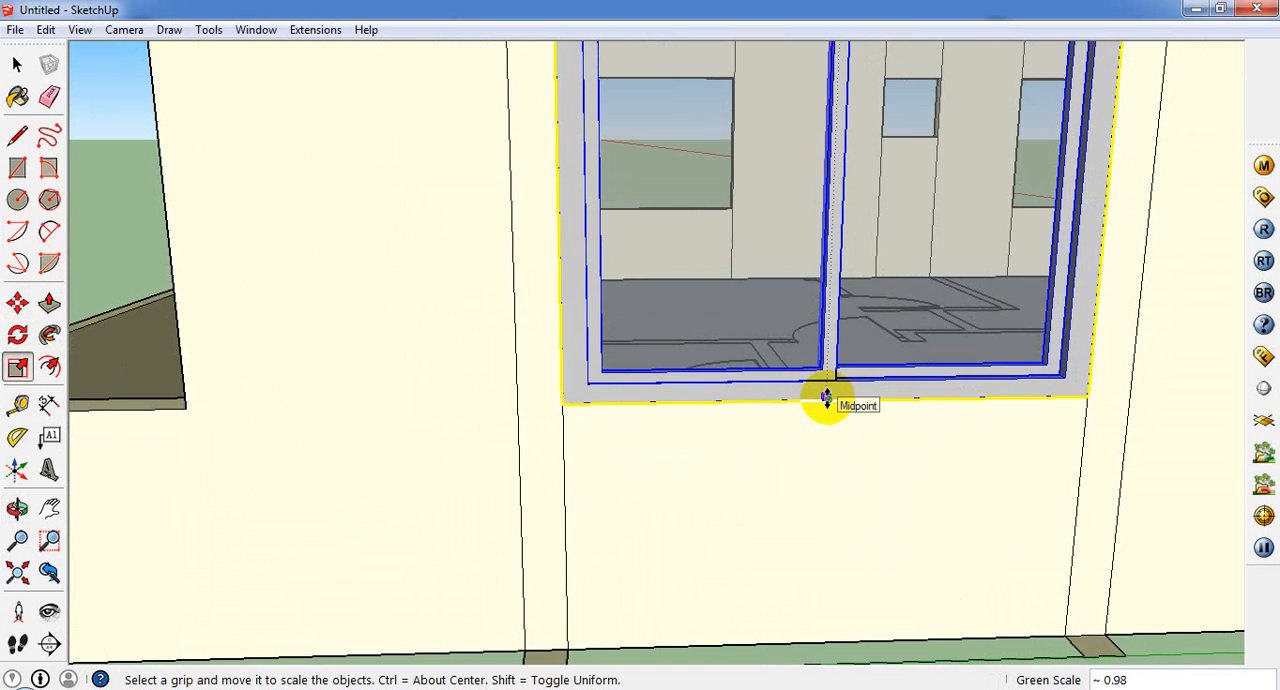
# Step: Copy the resized window 15' 10 1/2" along the side wall into the other large opening
pyautogui.scroll(-10, 604, 388)
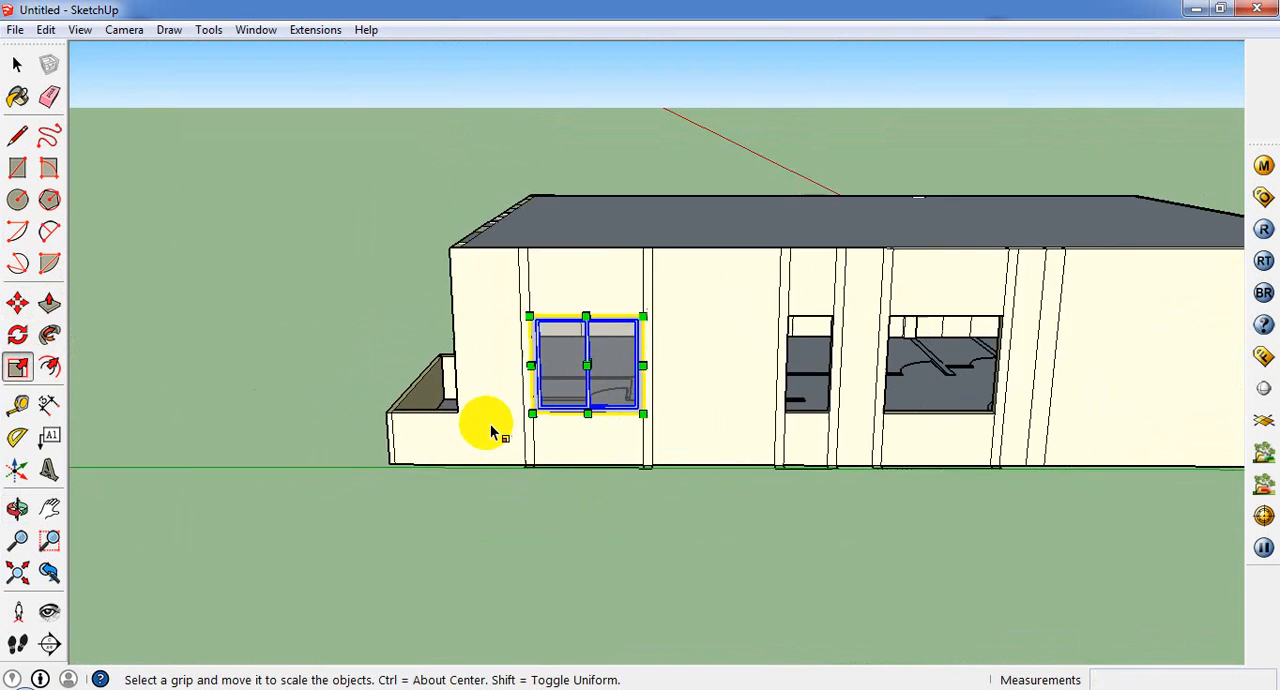
pyautogui.click(17, 302)
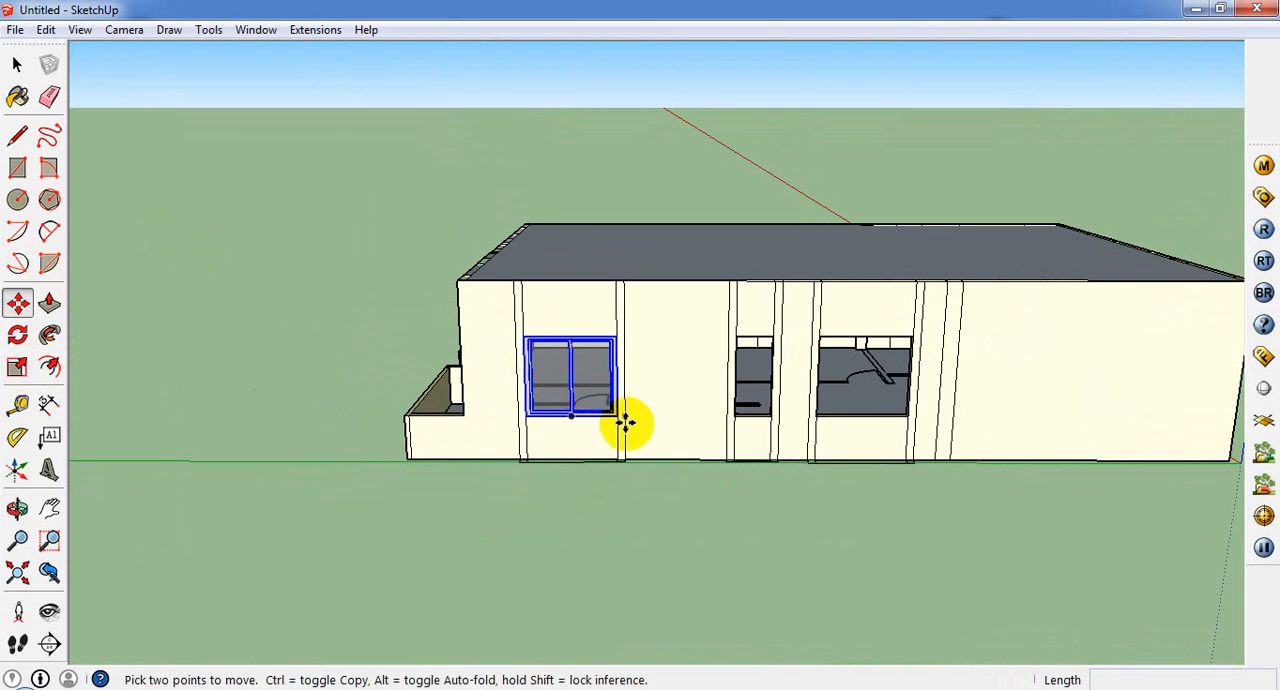
pyautogui.keyDown('ctrl'); pyautogui.click(620, 415); pyautogui.keyUp('ctrl')
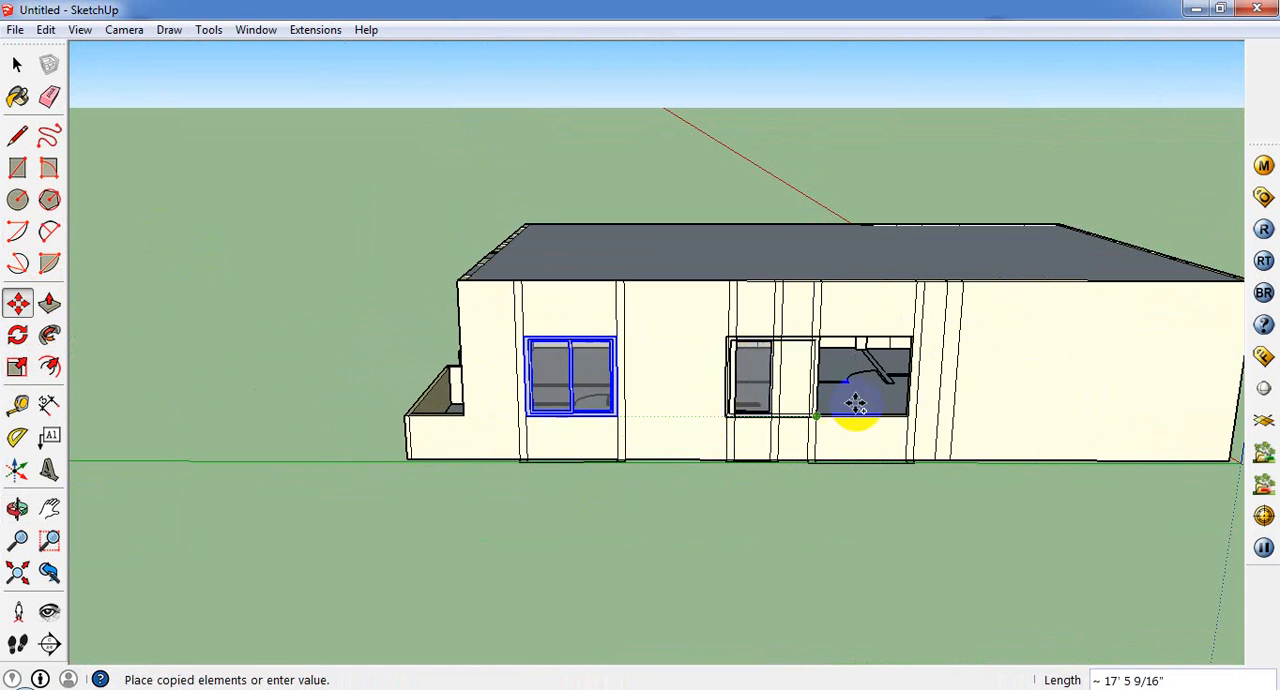
pyautogui.scroll(2, 900, 423)
pyautogui.click(905, 420)
pyautogui.moveTo(903, 417); pyautogui.dragTo(766, 551, button='middle')
pyautogui.scroll(-3, 766, 551)
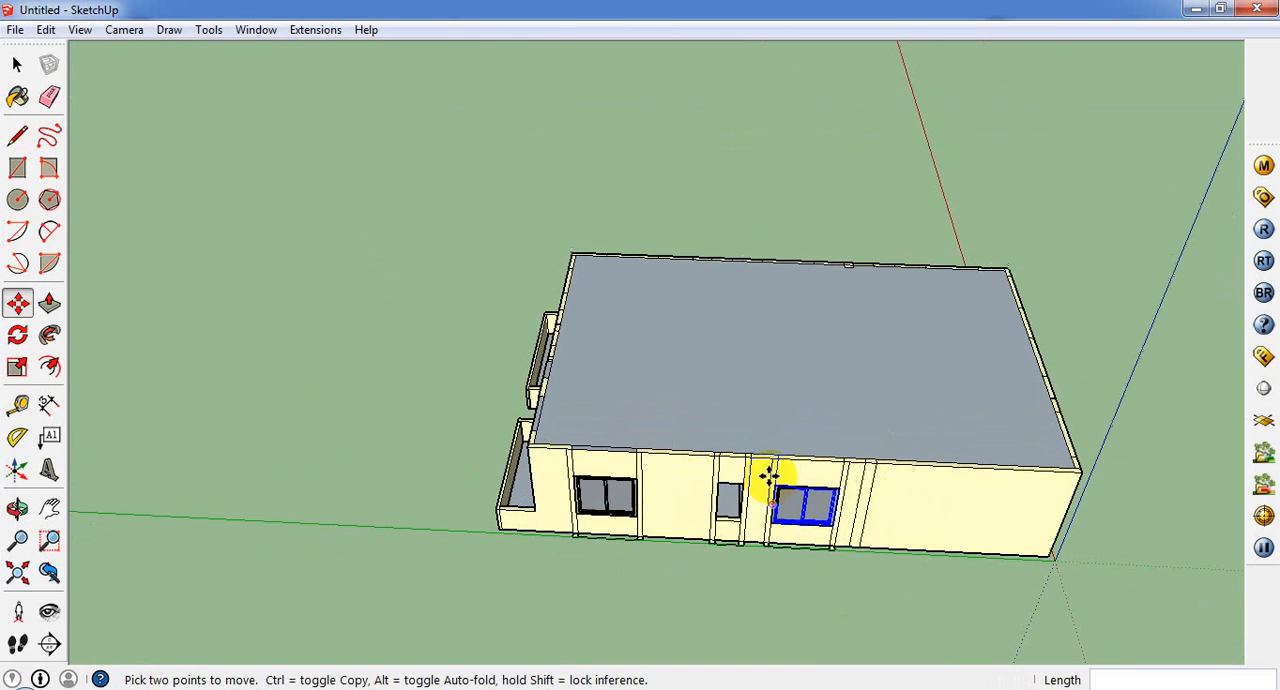
# Step: Select both side-wall windows and copy them about 26' 8 1/8" across the house to the opposite wall, at an opening's upper corner
pyautogui.click(17, 65)
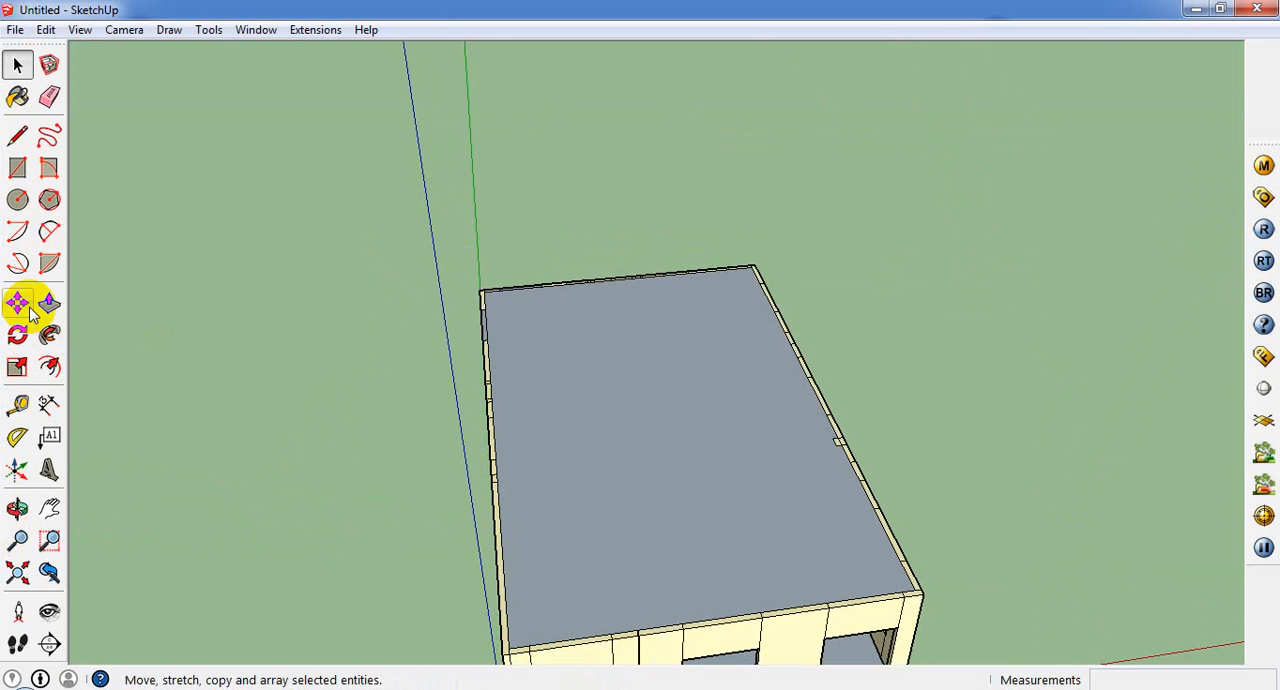
pyautogui.click(17, 302)
pyautogui.moveTo(785, 405); pyautogui.dragTo(661, 525, button='middle')
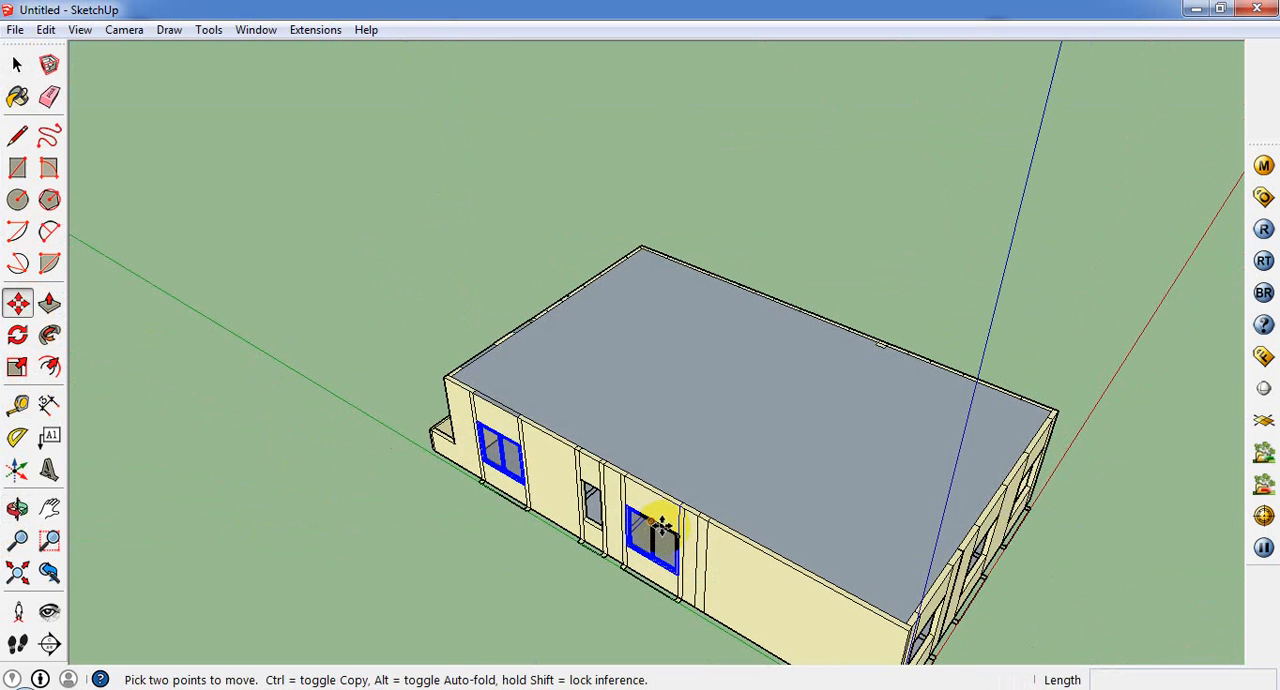
pyautogui.click(674, 530)
pyautogui.press('ctrl')
pyautogui.moveTo(914, 314); pyautogui.dragTo(12, 288, button='middle')
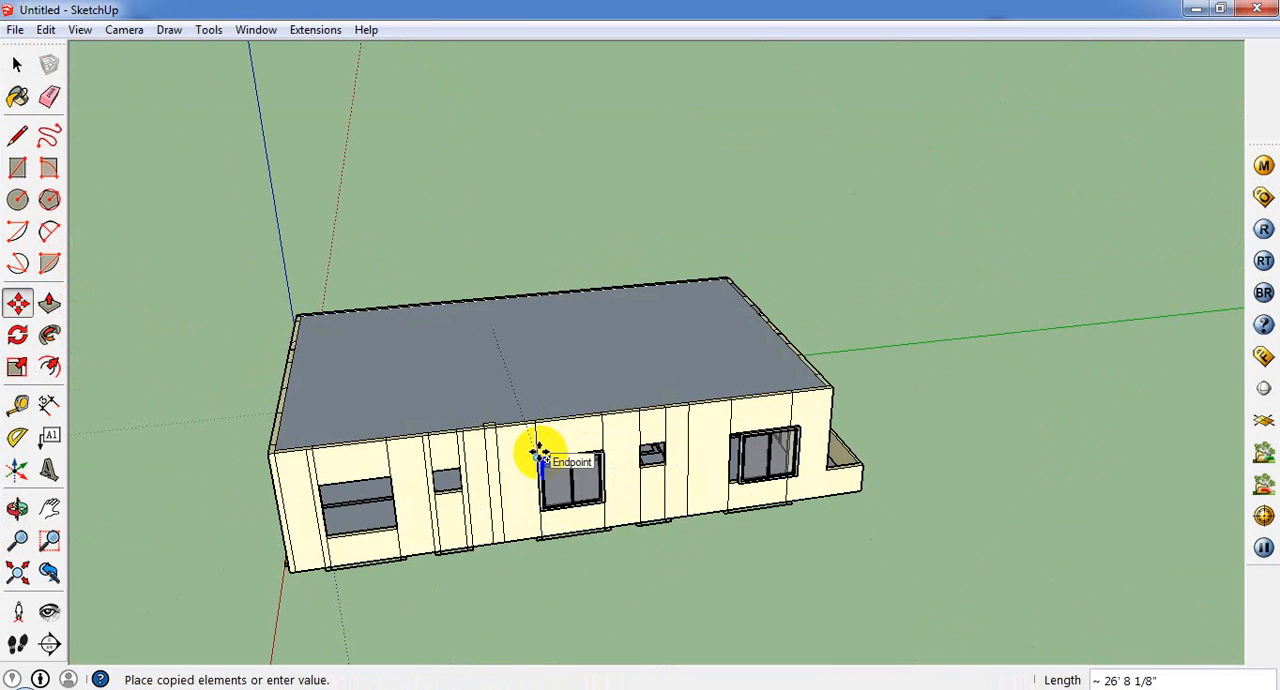
pyautogui.click(538, 455)
# Step: Try to mirror the two copied windows through the wall's depth with a red-axis scale of -1
pyautogui.scroll(3, 714, 480)
pyautogui.moveTo(714, 480); pyautogui.dragTo(157, 557, button='middle')
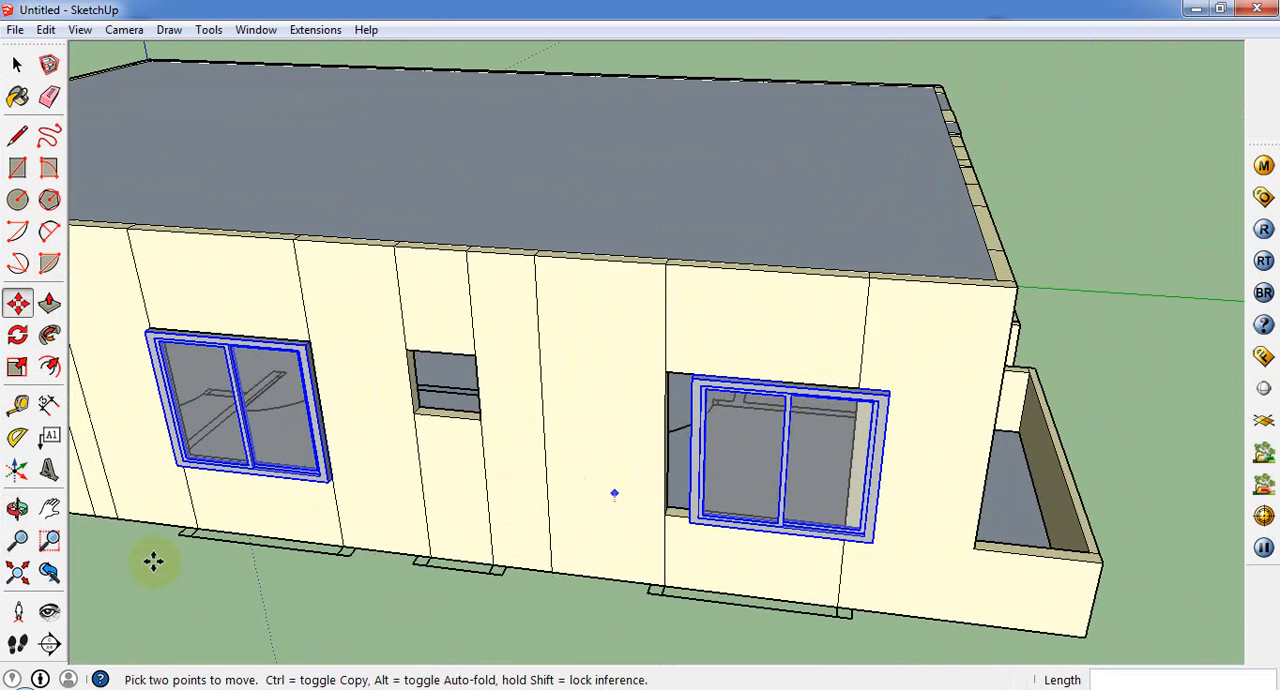
pyautogui.scroll(3, 303, 340)
pyautogui.click(17, 366)
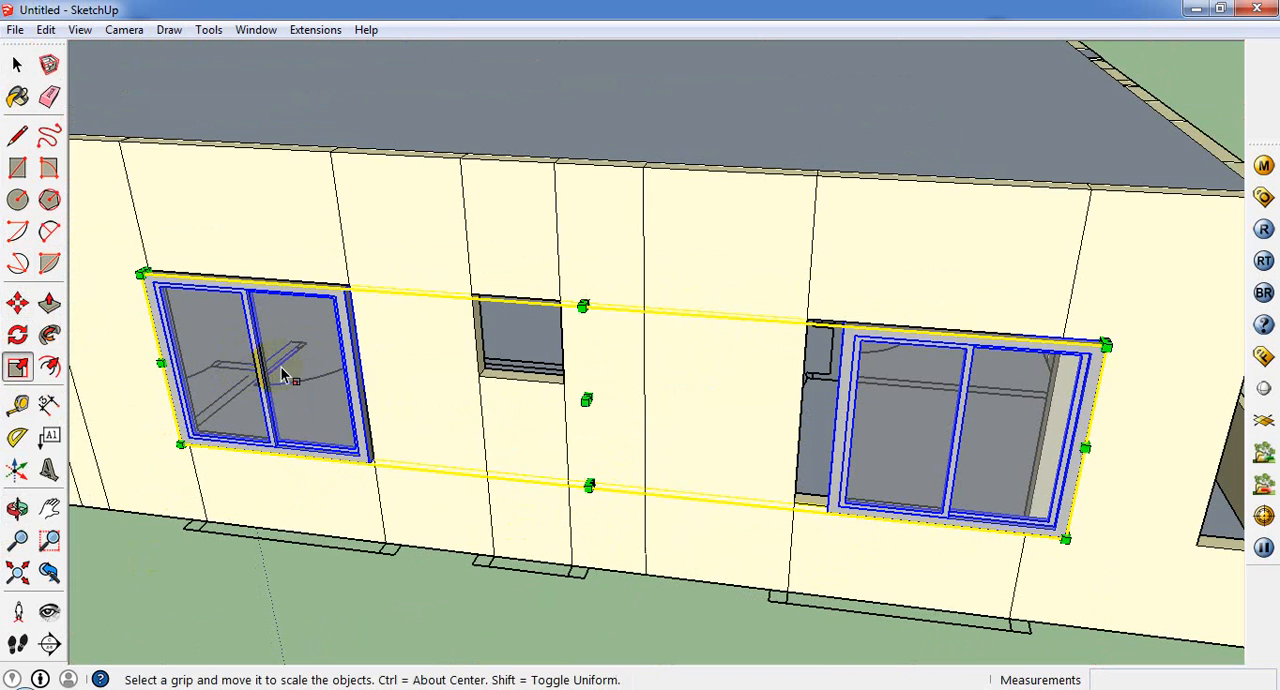
pyautogui.click(584, 400)
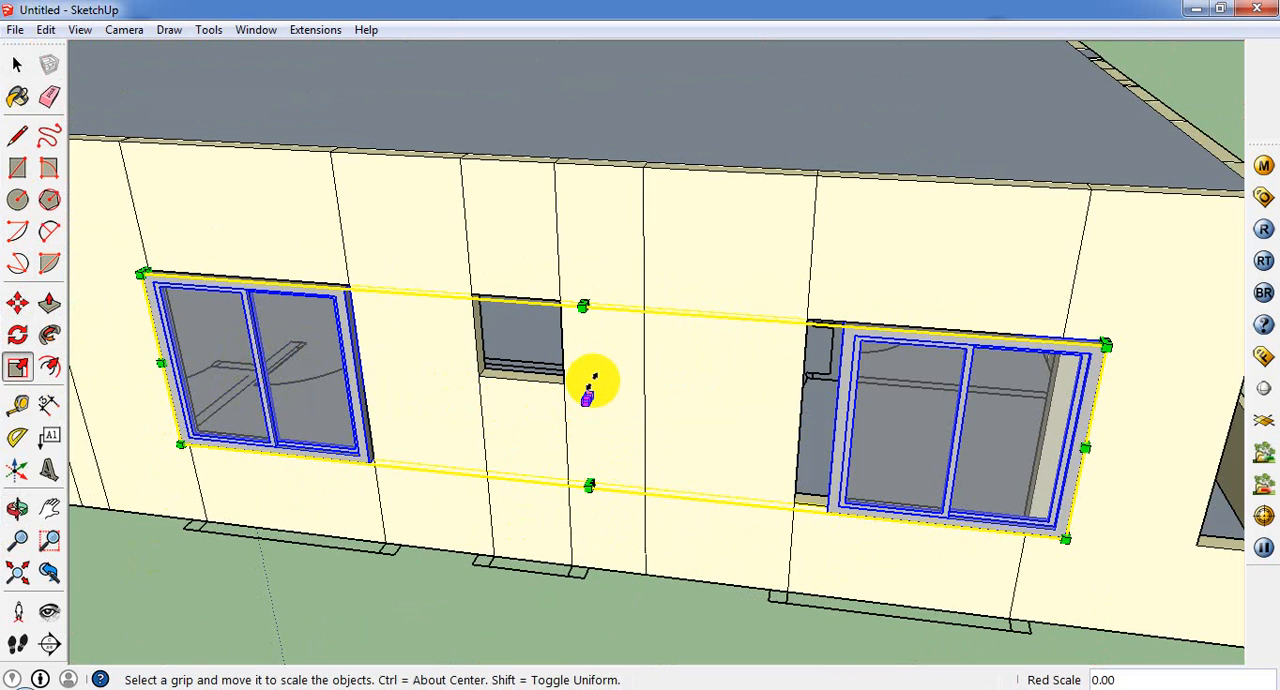
pyautogui.write('-1')
pyautogui.press('Return')
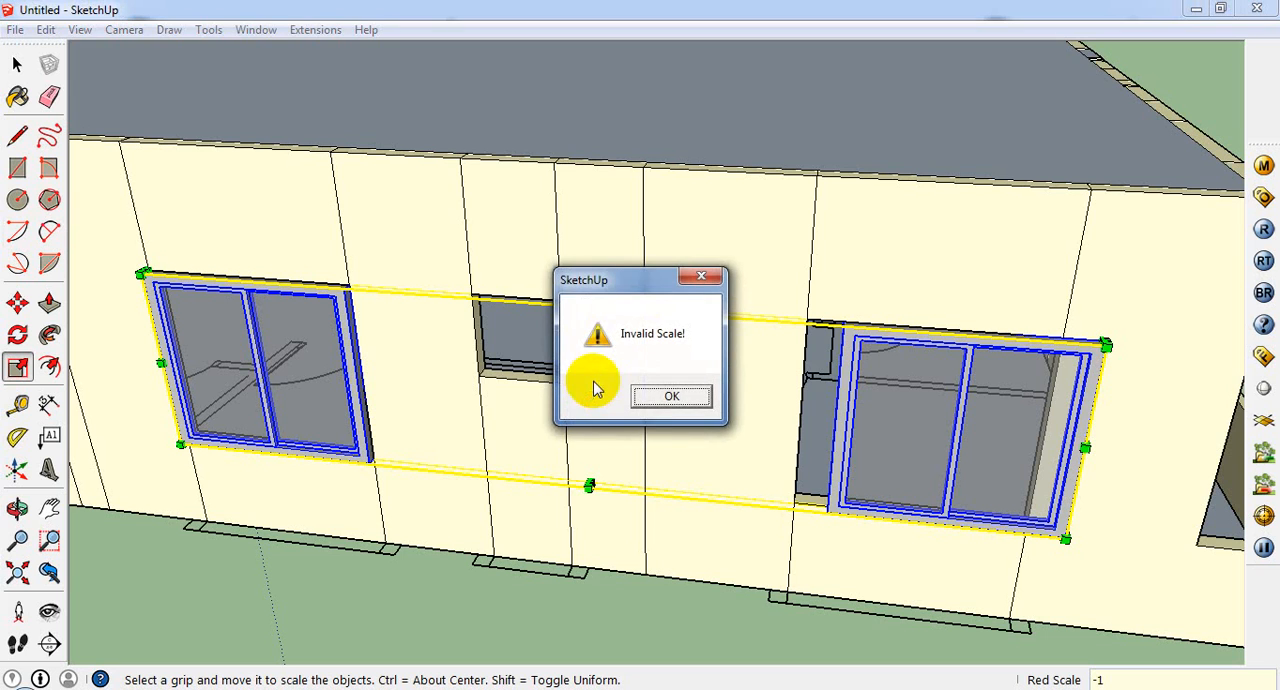
pyautogui.press('Return')
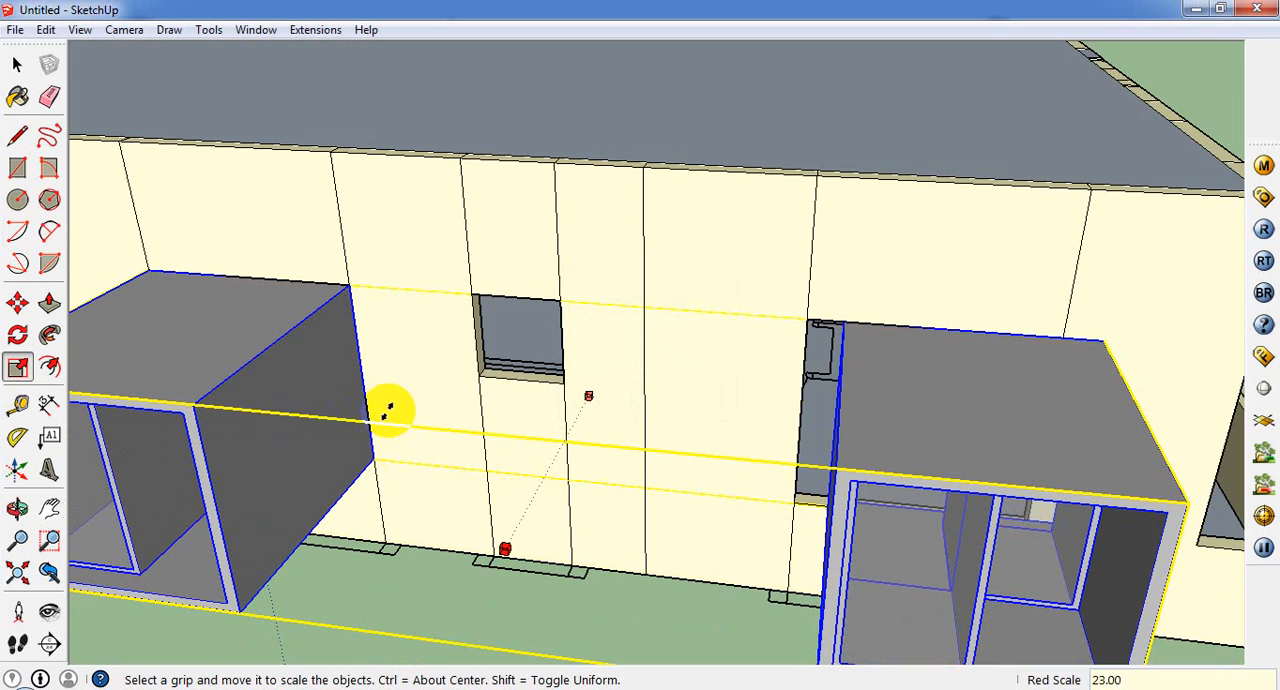
pyautogui.click(488, 398)
pyautogui.moveTo(491, 400); pyautogui.dragTo(333, 480, button='middle')
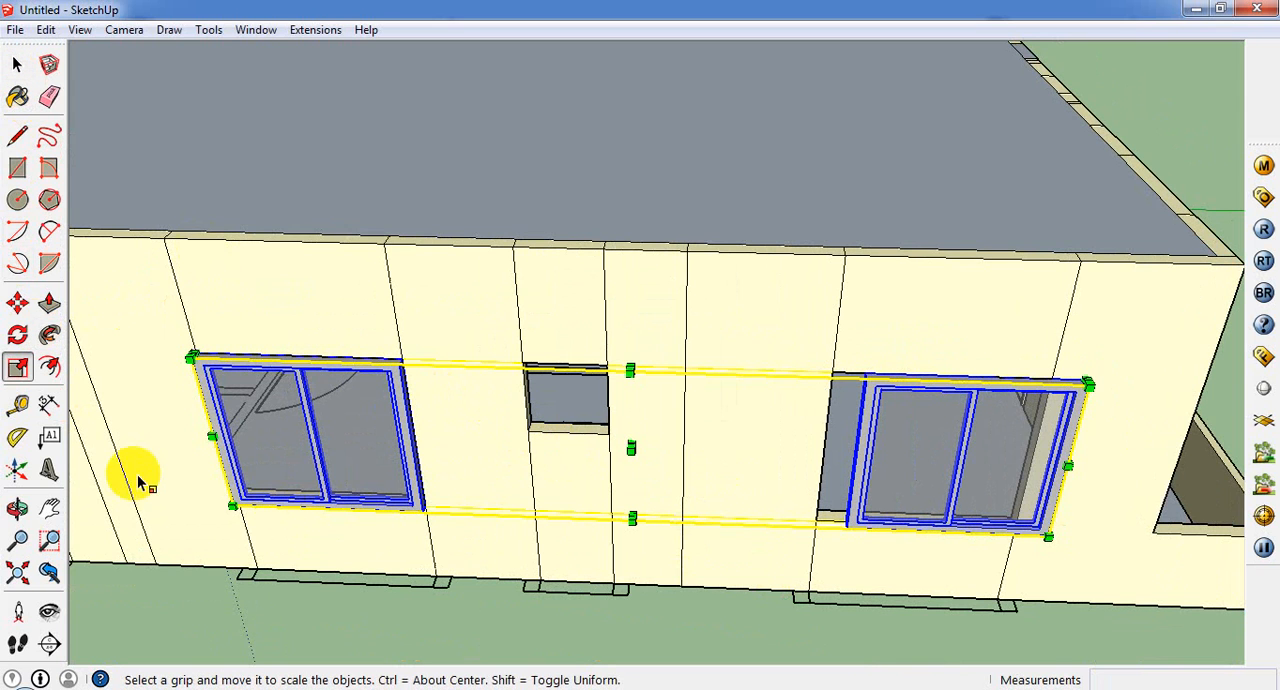
pyautogui.click(631, 448)
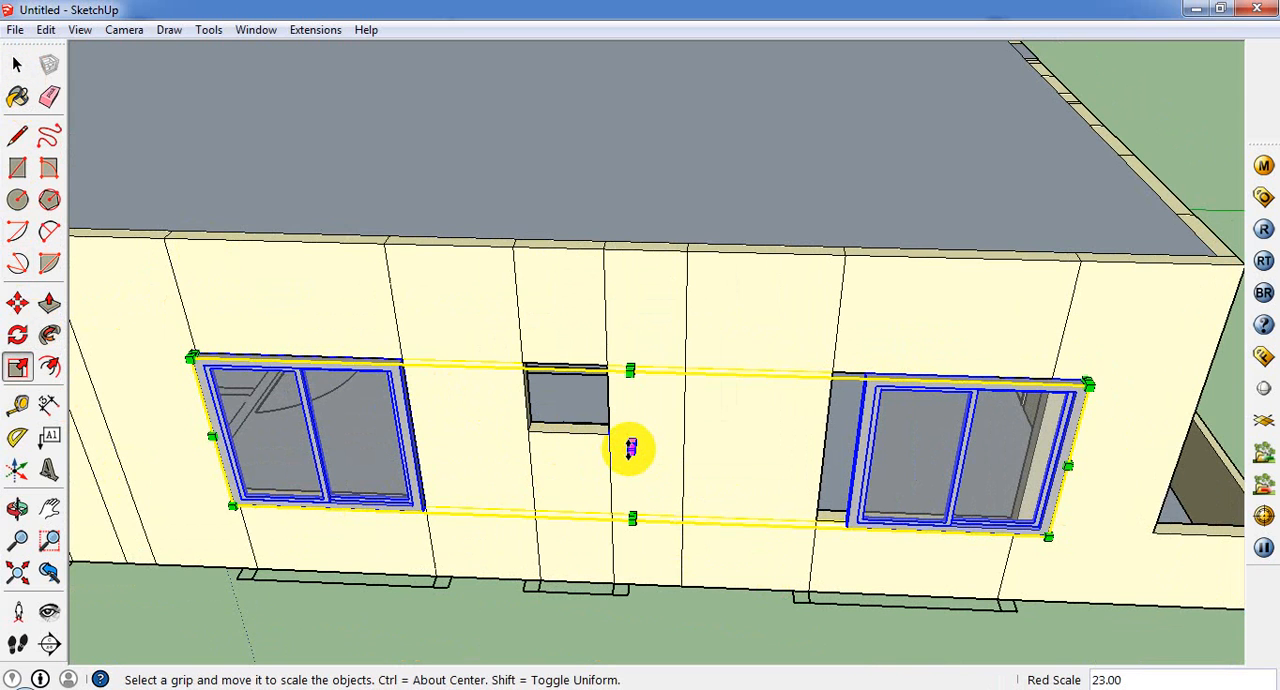
pyautogui.moveTo(631, 440); pyautogui.dragTo(560, 586, button='middle')
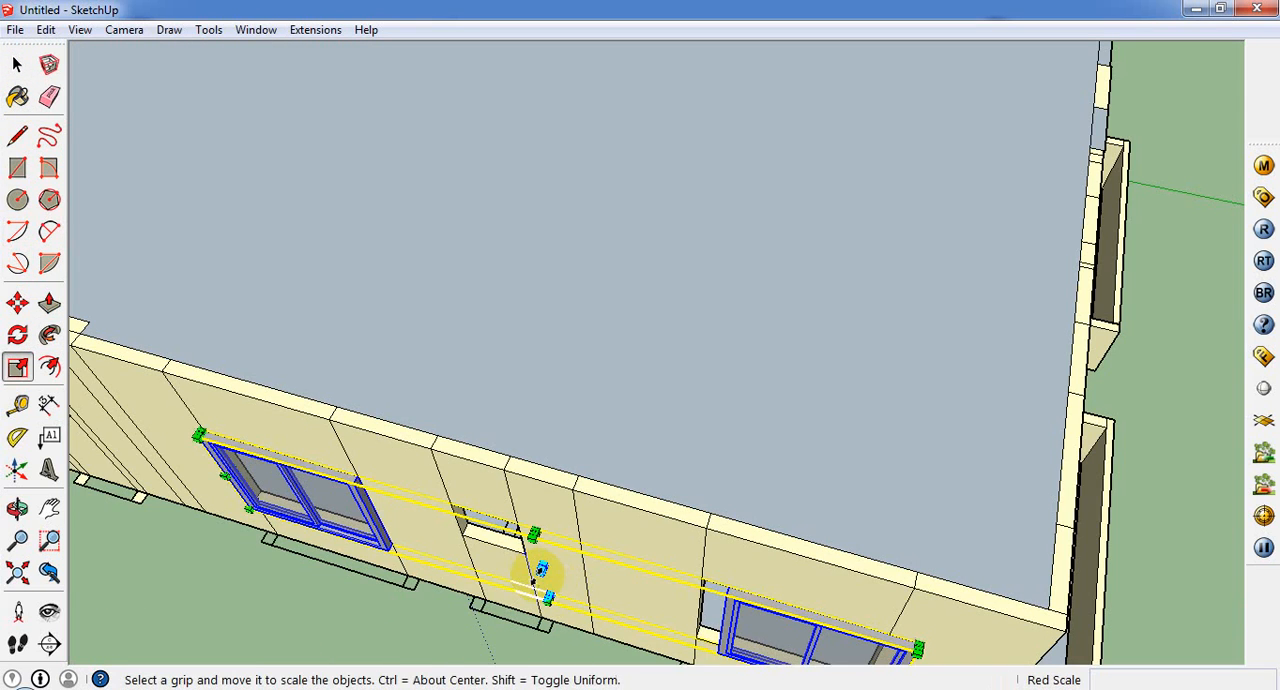
# Step: Move both copied windows inward from an upper frame corner to seat them flush in the wall
pyautogui.click(17, 303)
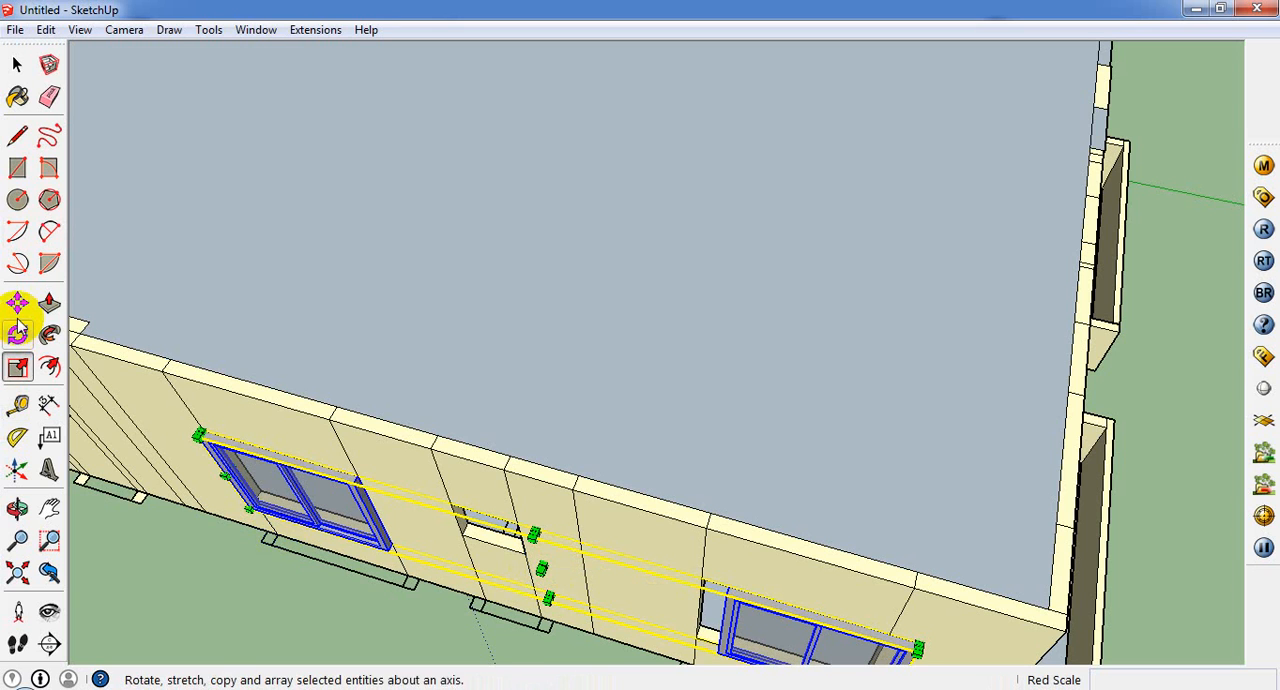
pyautogui.click(352, 478)
pyautogui.scroll(-2, 431, 479)
pyautogui.scroll(1, 720, 602)
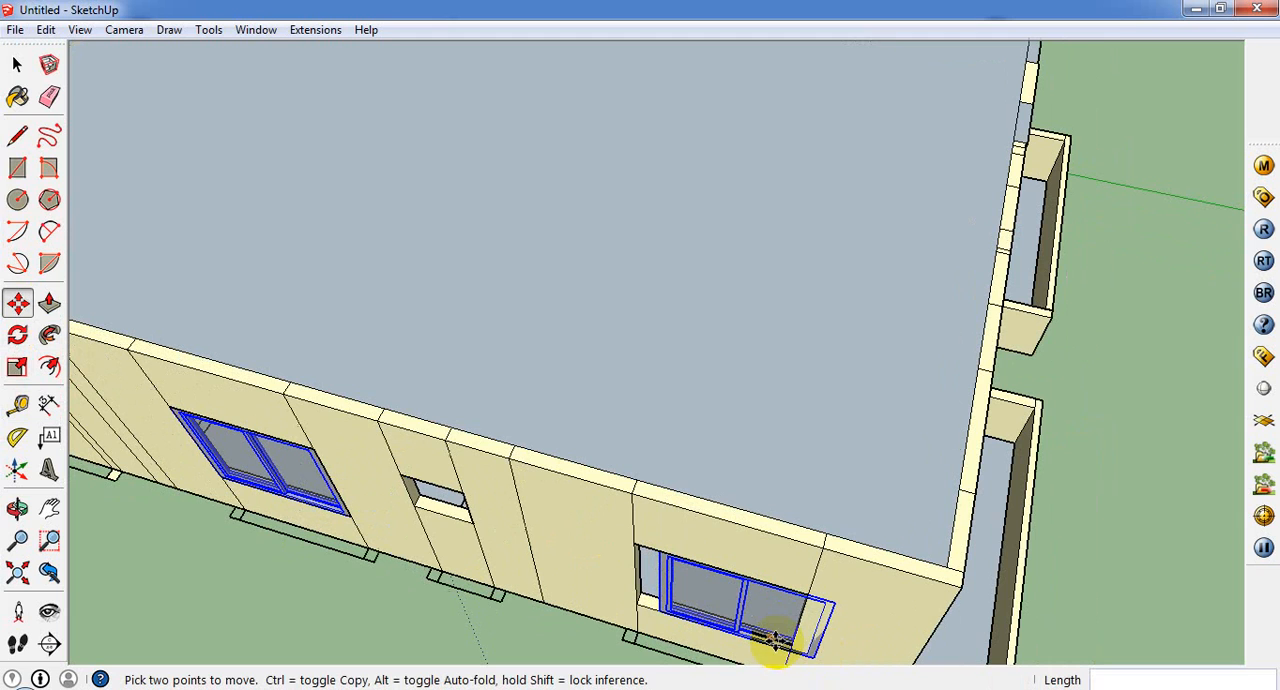
# Step: Select only the copied window nearest the front porch and move it 9" to its opening's upper corner
pyautogui.click(13, 75)
pyautogui.click(757, 643)
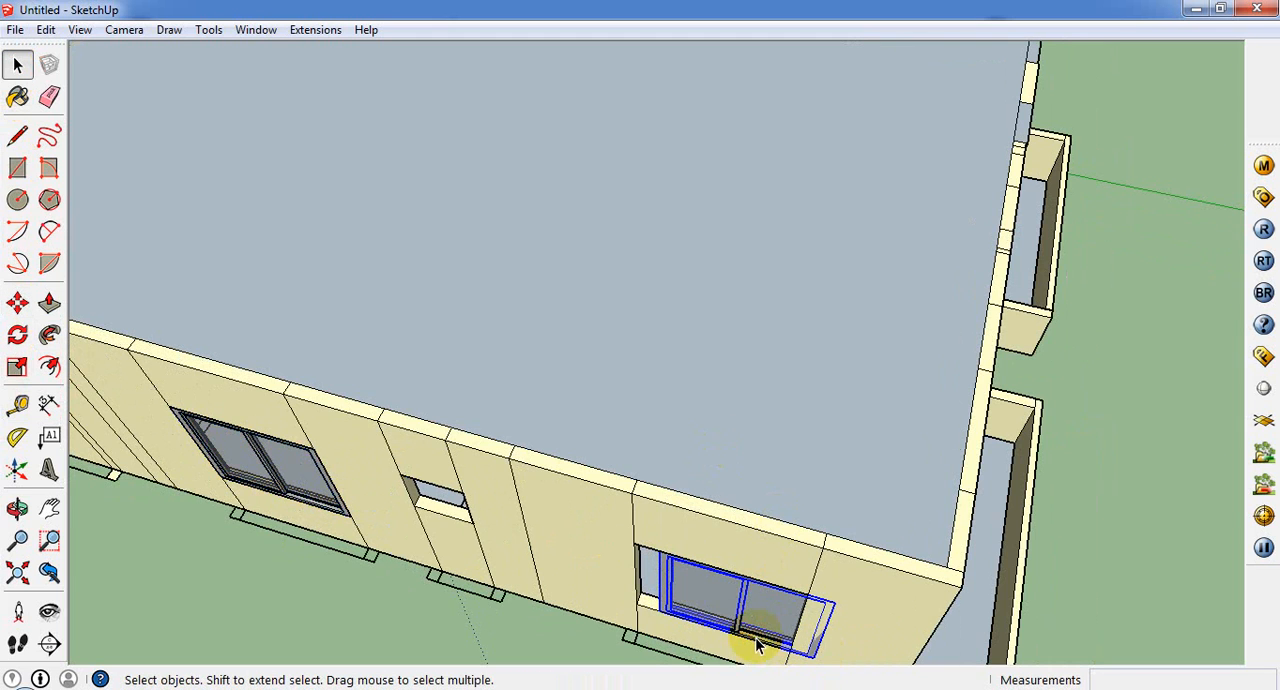
pyautogui.moveTo(757, 643); pyautogui.dragTo(784, 395, button='middle')
pyautogui.click(17, 302)
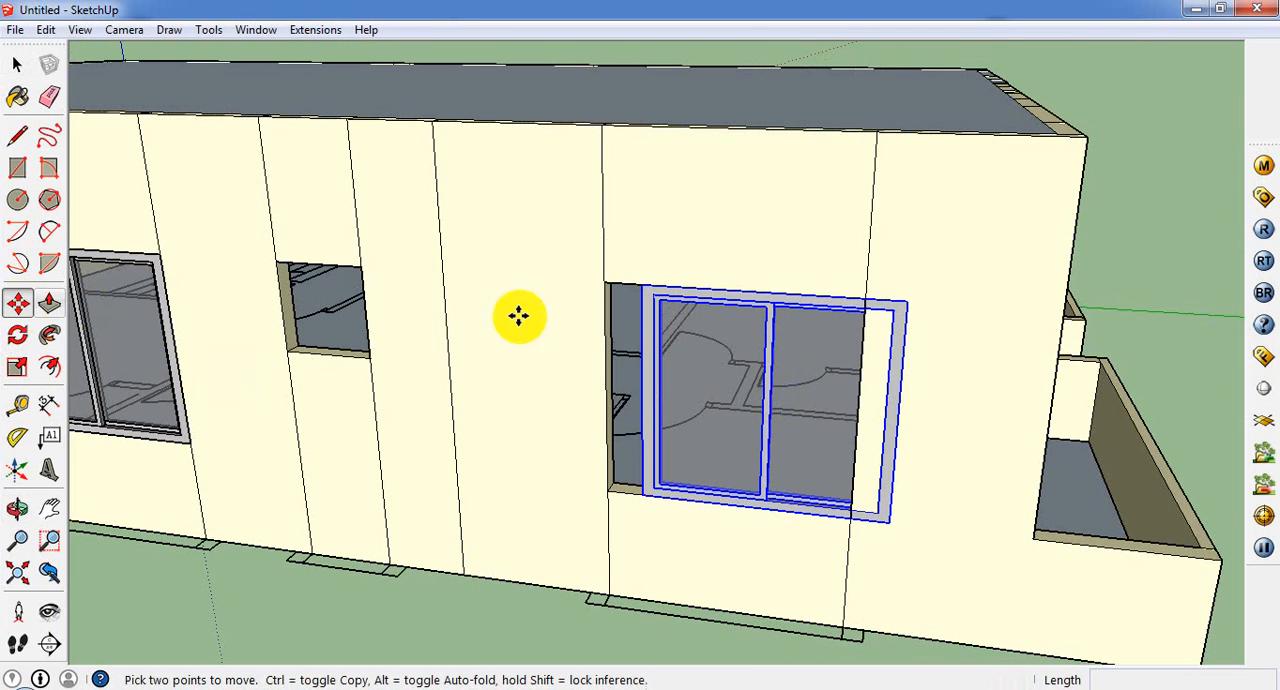
pyautogui.moveTo(630, 285); pyautogui.dragTo(607, 281)
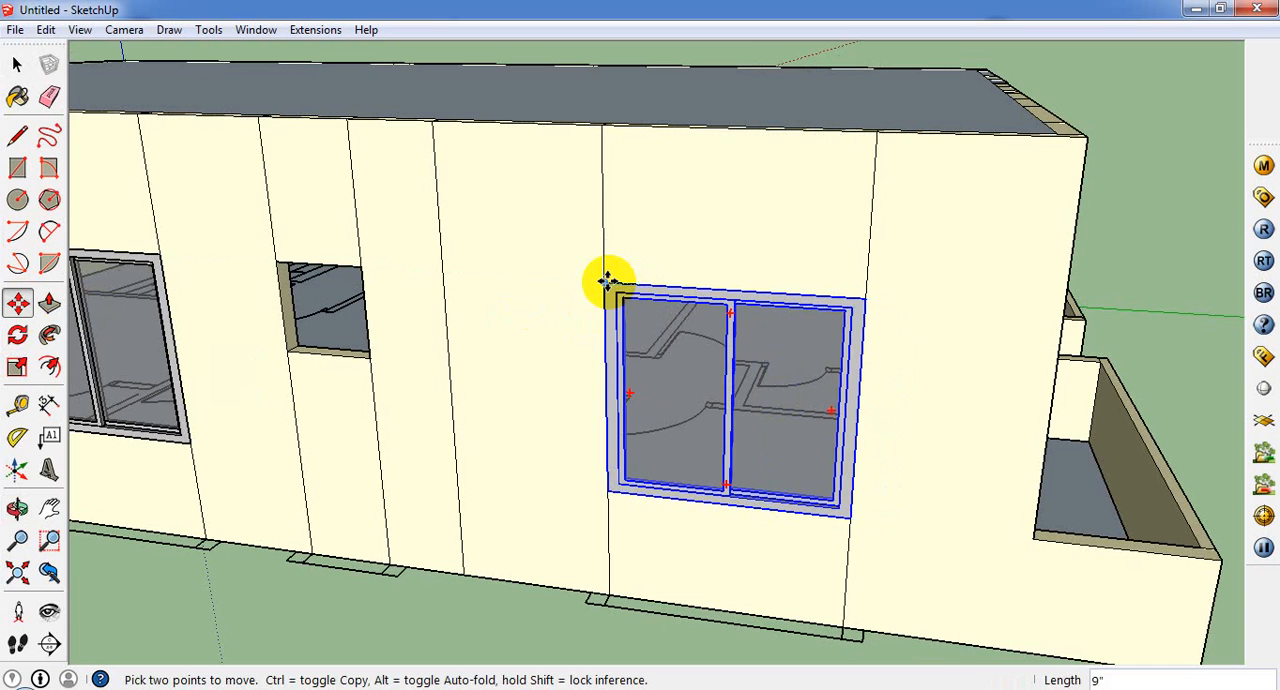
pyautogui.scroll(-5, 763, 377)
pyautogui.moveTo(634, 400); pyautogui.dragTo(1084, 472, button='middle')
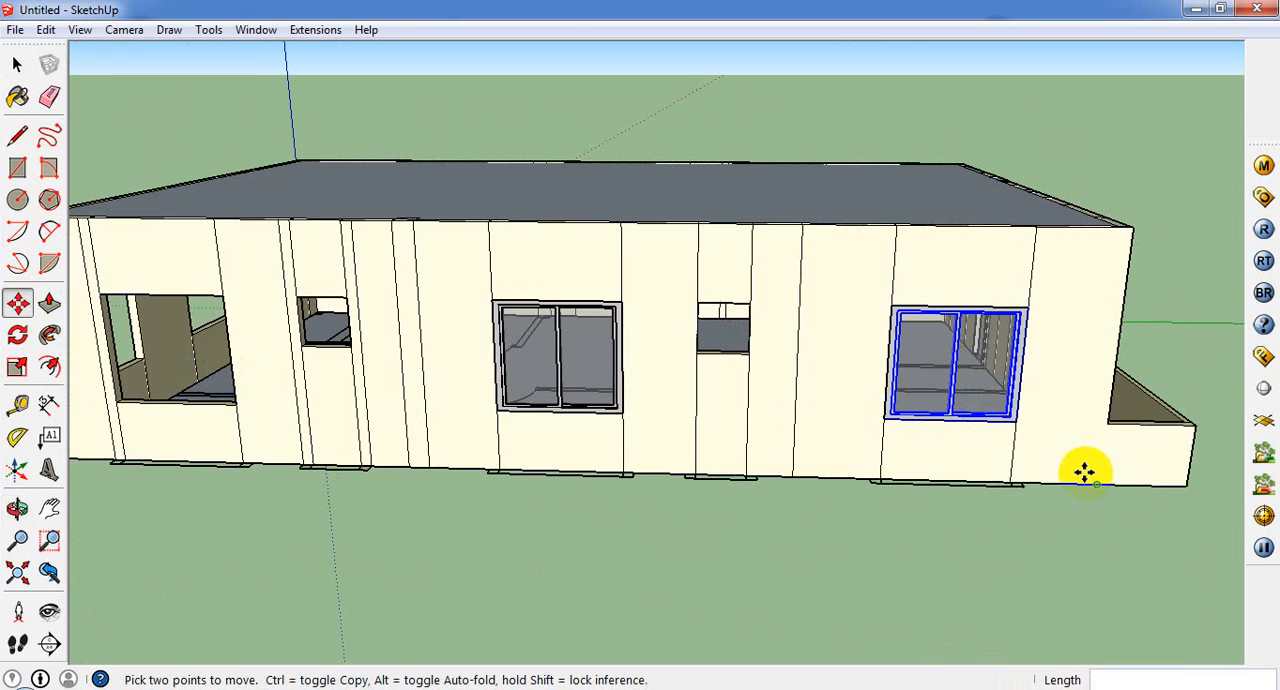
# Step: Copy the selected side-wall window from its upper corner to the upper corner of the large opening at the wall's rear end
pyautogui.press('ctrl')
pyautogui.click(895, 305)
pyautogui.moveTo(634, 349); pyautogui.dragTo(305, 390, button='middle')
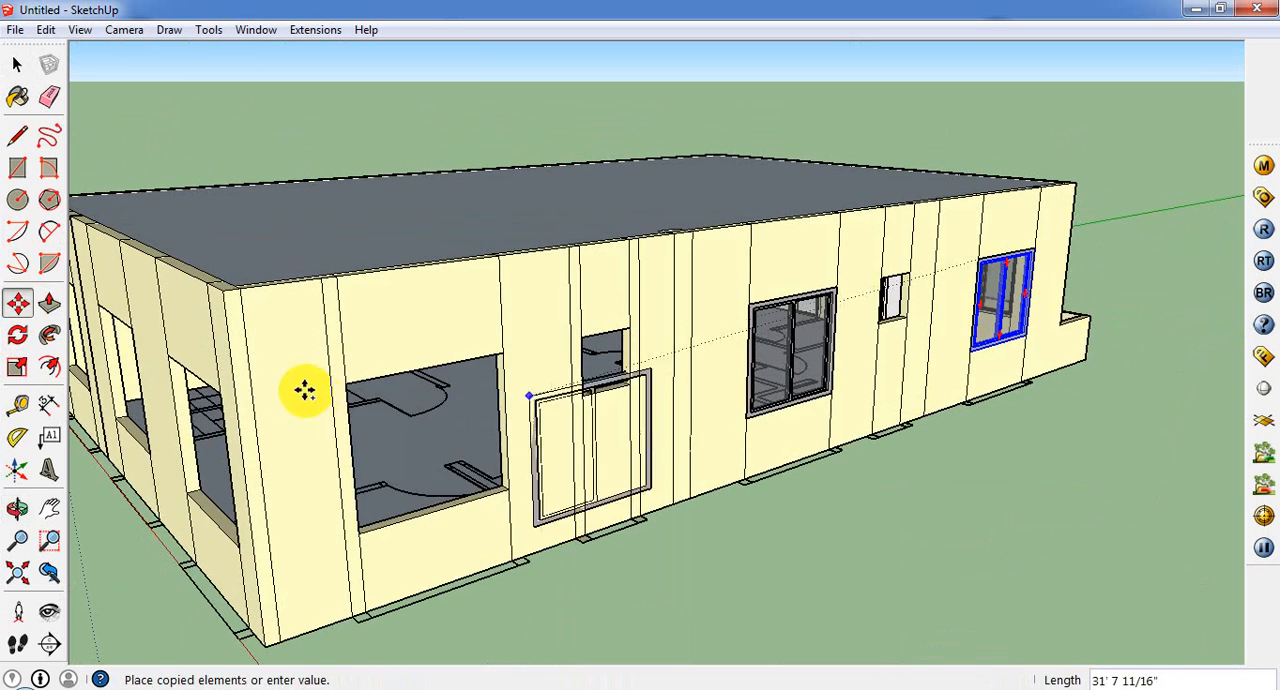
pyautogui.click(349, 382)
pyautogui.scroll(-1, 520, 395)
pyautogui.moveTo(520, 395); pyautogui.dragTo(34, 390, button='middle')
pyautogui.scroll(-2, 471, 461)
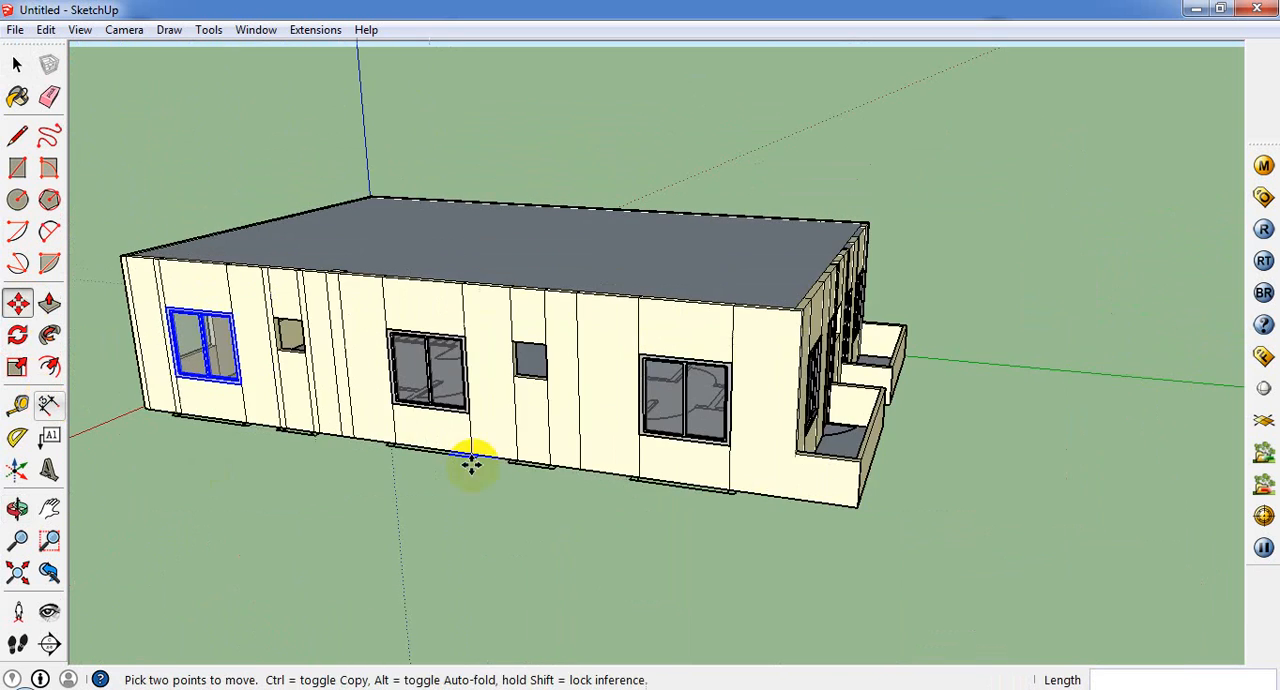
# Step: Select both front porch windows and copy them about 42' 1 1/4" to the rear wall, at an outer opening's upper corner
pyautogui.moveTo(775, 500); pyautogui.dragTo(185, 520, button='middle')
pyautogui.click(17, 64)
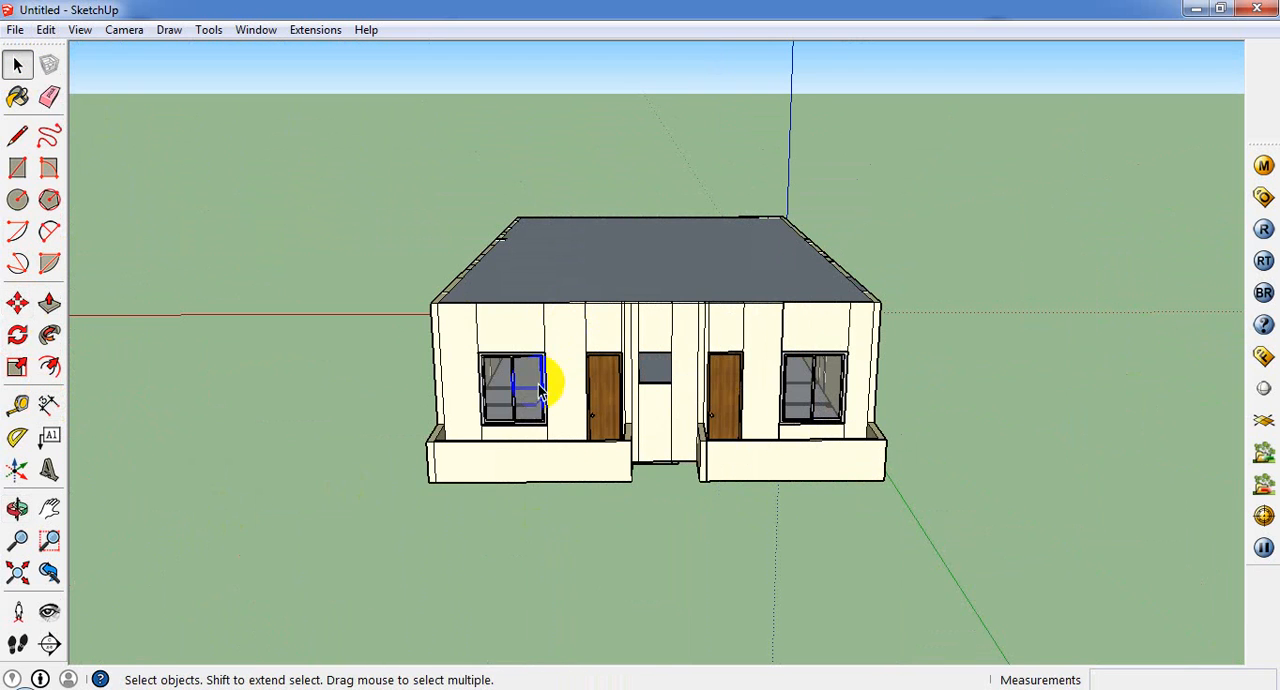
pyautogui.moveTo(812, 398); pyautogui.dragTo(1260, 600, button='middle')
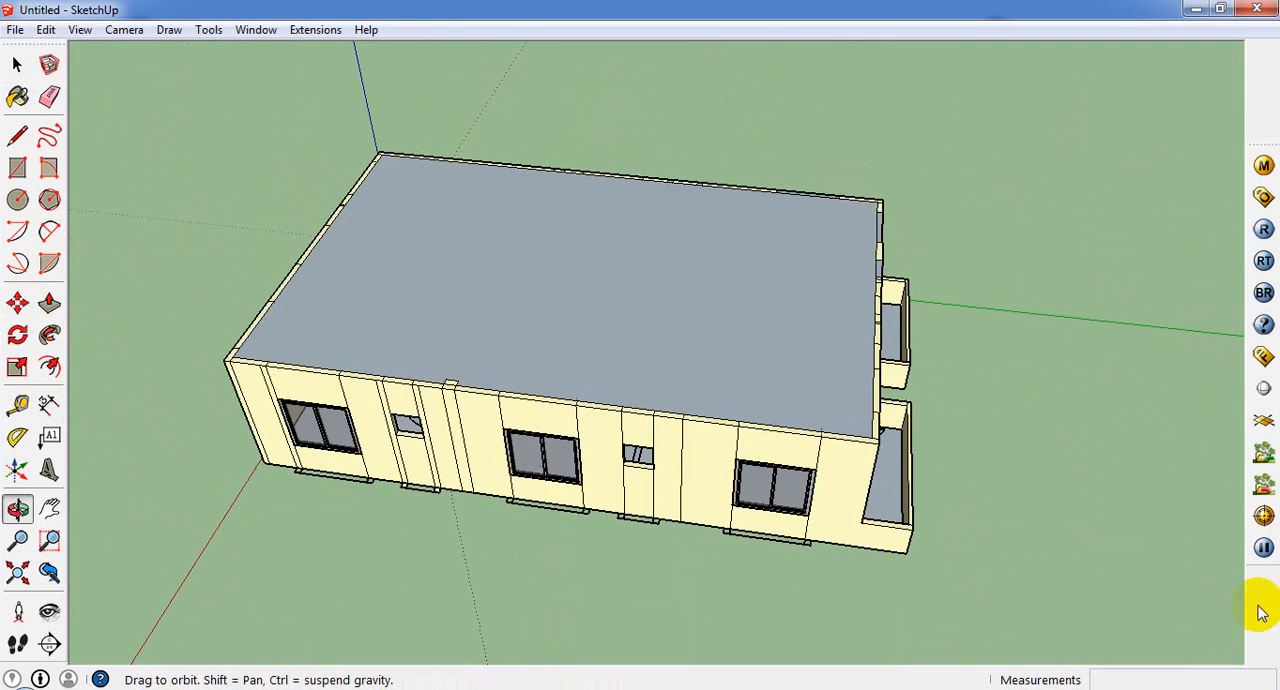
pyautogui.click(17, 303)
pyautogui.moveTo(857, 458); pyautogui.dragTo(627, 416, button='middle')
pyautogui.click(654, 420)
pyautogui.press('ctrl')
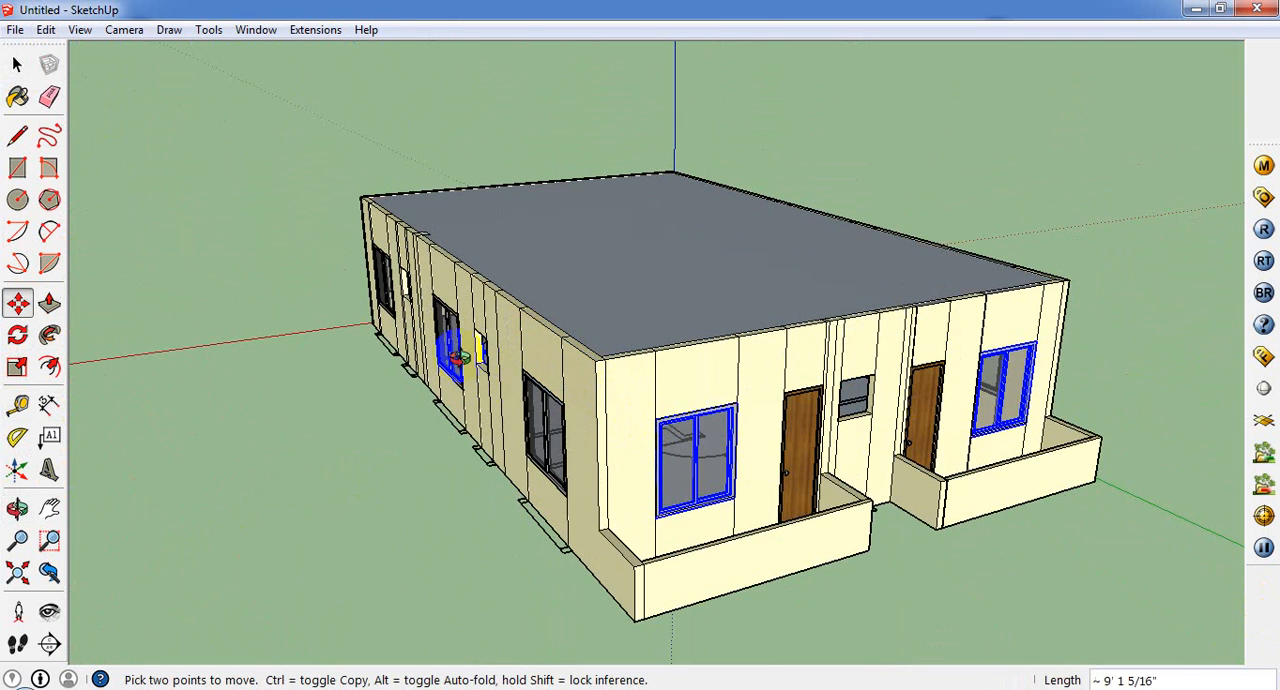
pyautogui.moveTo(457, 351); pyautogui.dragTo(1268, 544, button='middle')
pyautogui.scroll(-2, 831, 408)
pyautogui.moveTo(967, 228); pyautogui.dragTo(555, 680, button='middle')
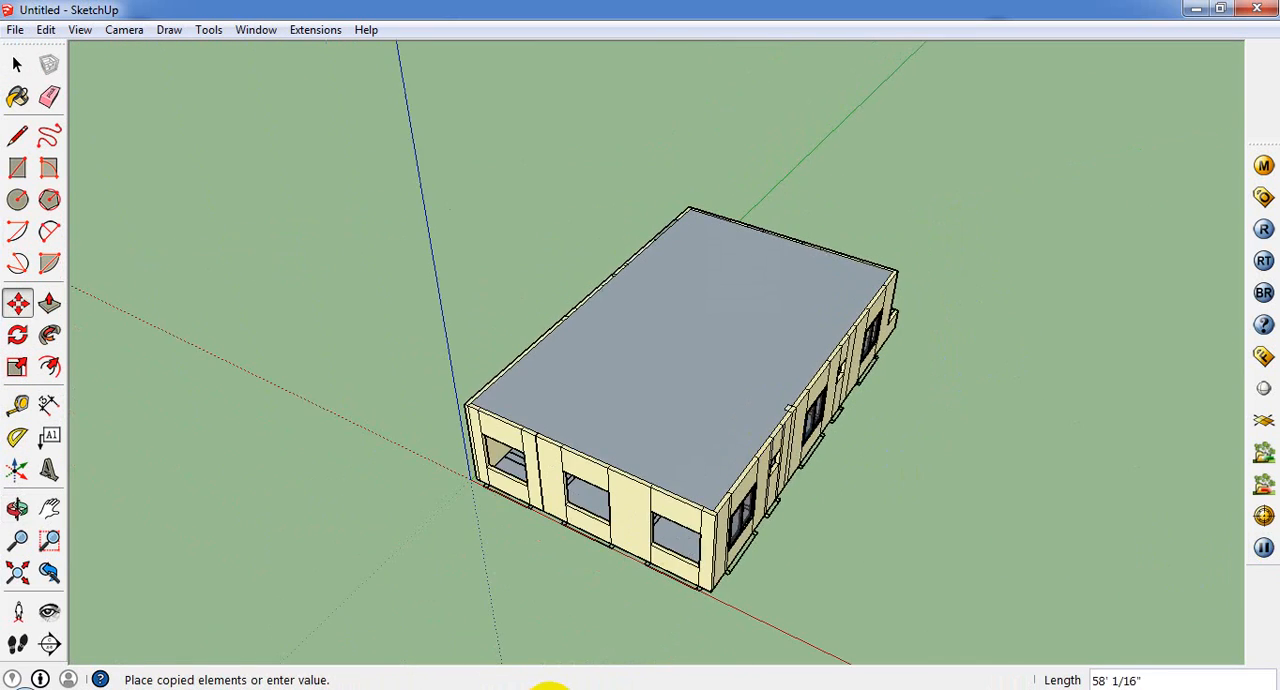
pyautogui.scroll(2, 634, 637)
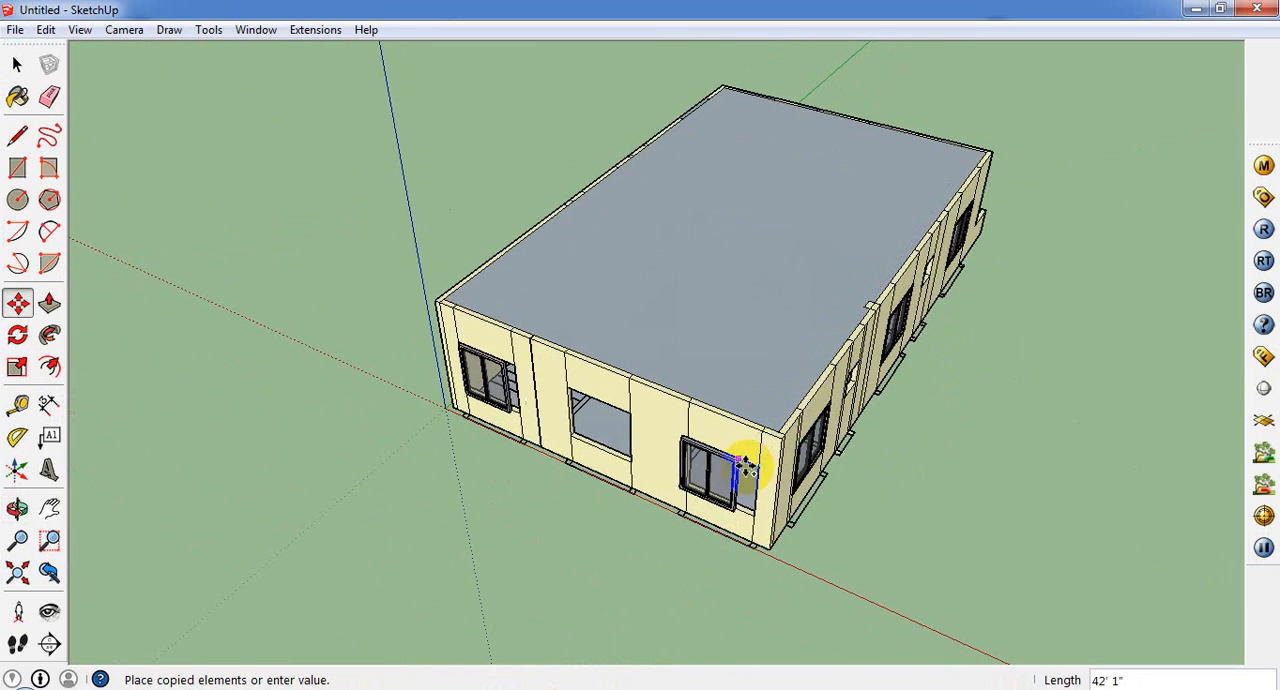
pyautogui.scroll(3, 752, 468)
pyautogui.click(778, 470)
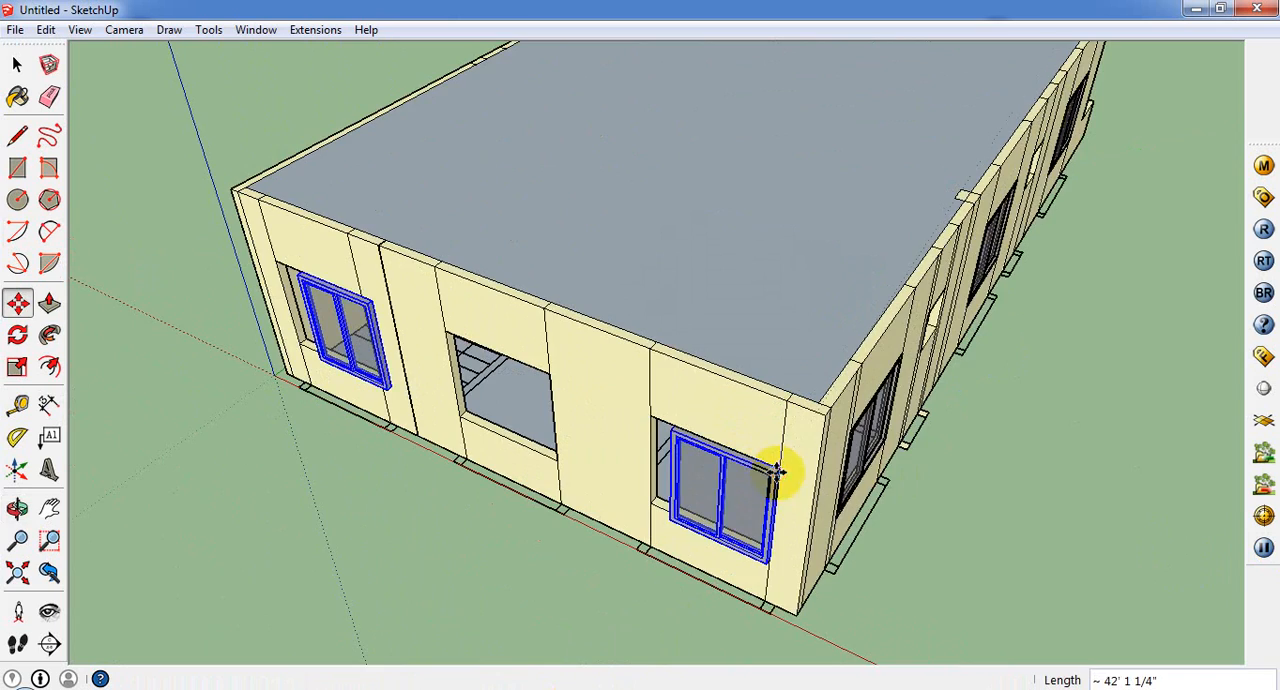
# Step: Select only the rear-wall window farthest from the origin and stretch its width to the opening's opposite edge
pyautogui.scroll(2, 691, 546)
pyautogui.moveTo(691, 546); pyautogui.dragTo(788, 443, button='middle')
pyautogui.scroll(1, 824, 426)
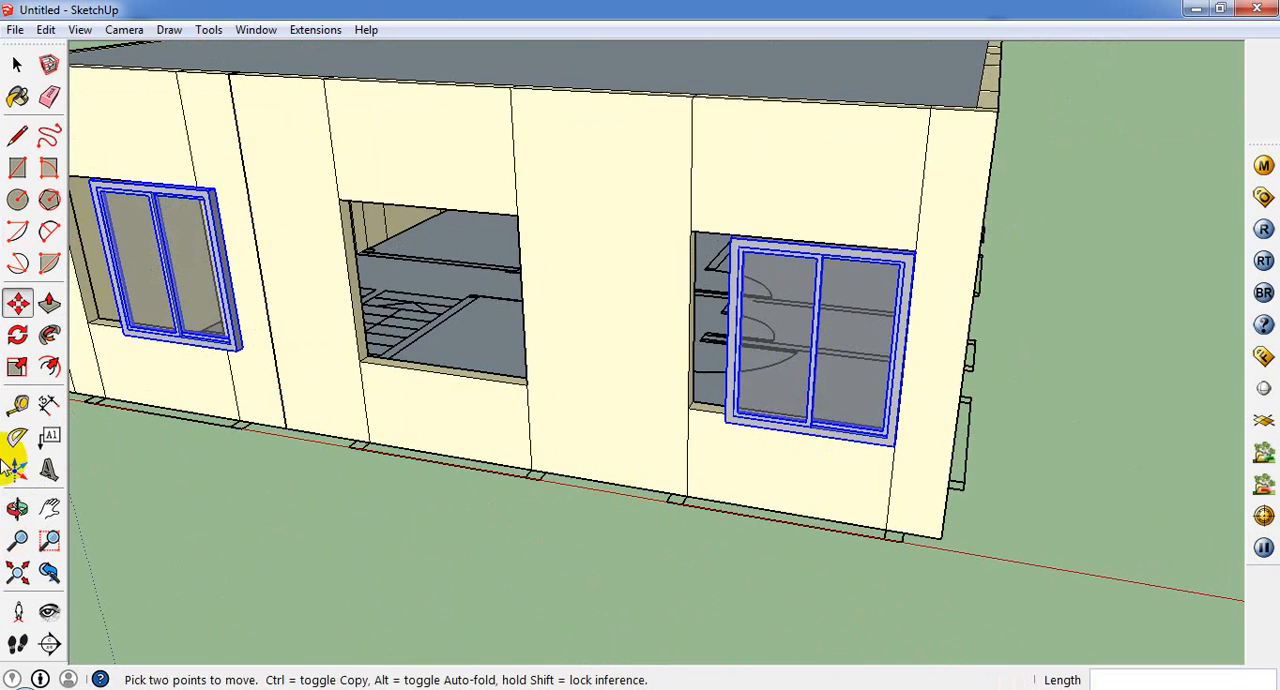
pyautogui.click(17, 367)
pyautogui.scroll(2, 737, 300)
pyautogui.moveTo(737, 337); pyautogui.dragTo(922, 365, button='middle')
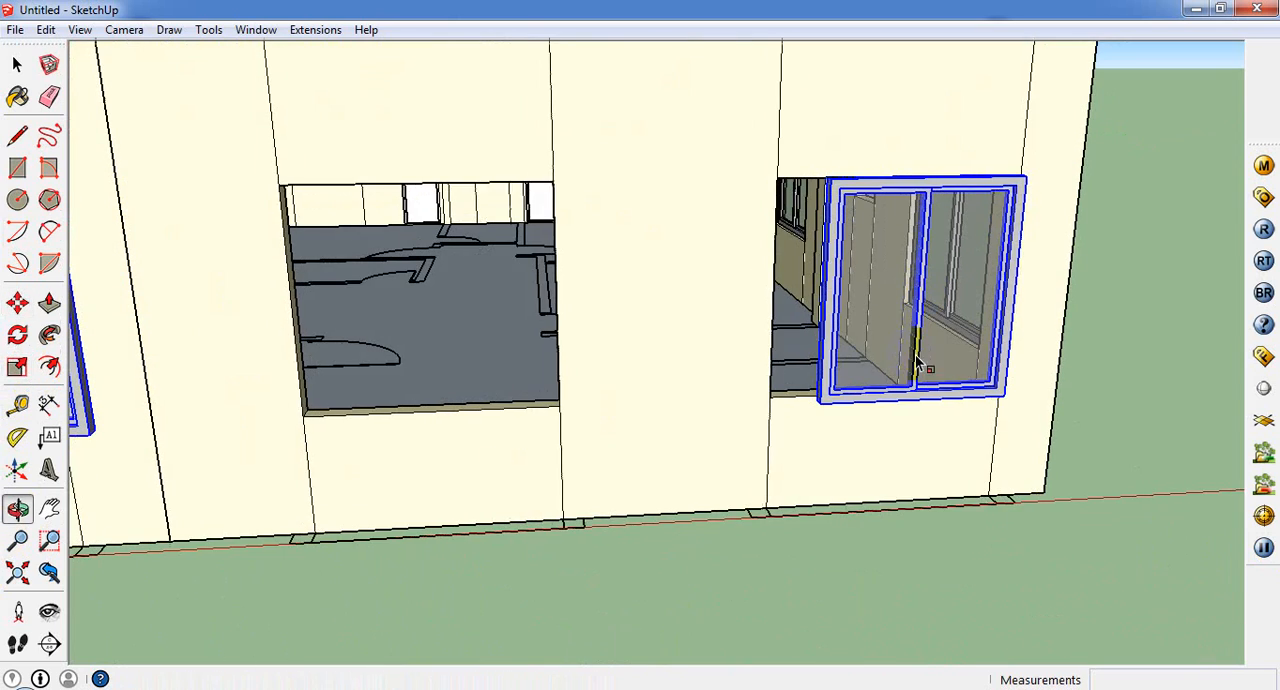
pyautogui.click(17, 64)
pyautogui.click(783, 320)
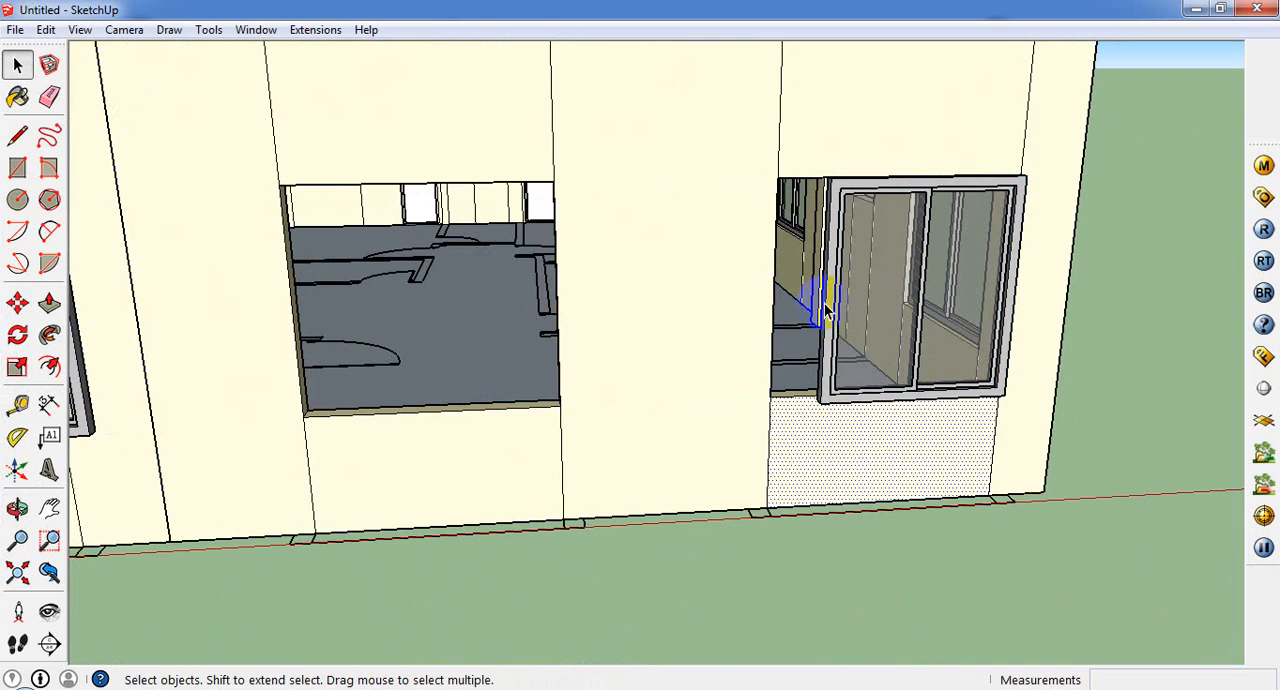
pyautogui.click(826, 312)
pyautogui.moveTo(834, 286); pyautogui.dragTo(277, 386, button='middle')
pyautogui.click(17, 367)
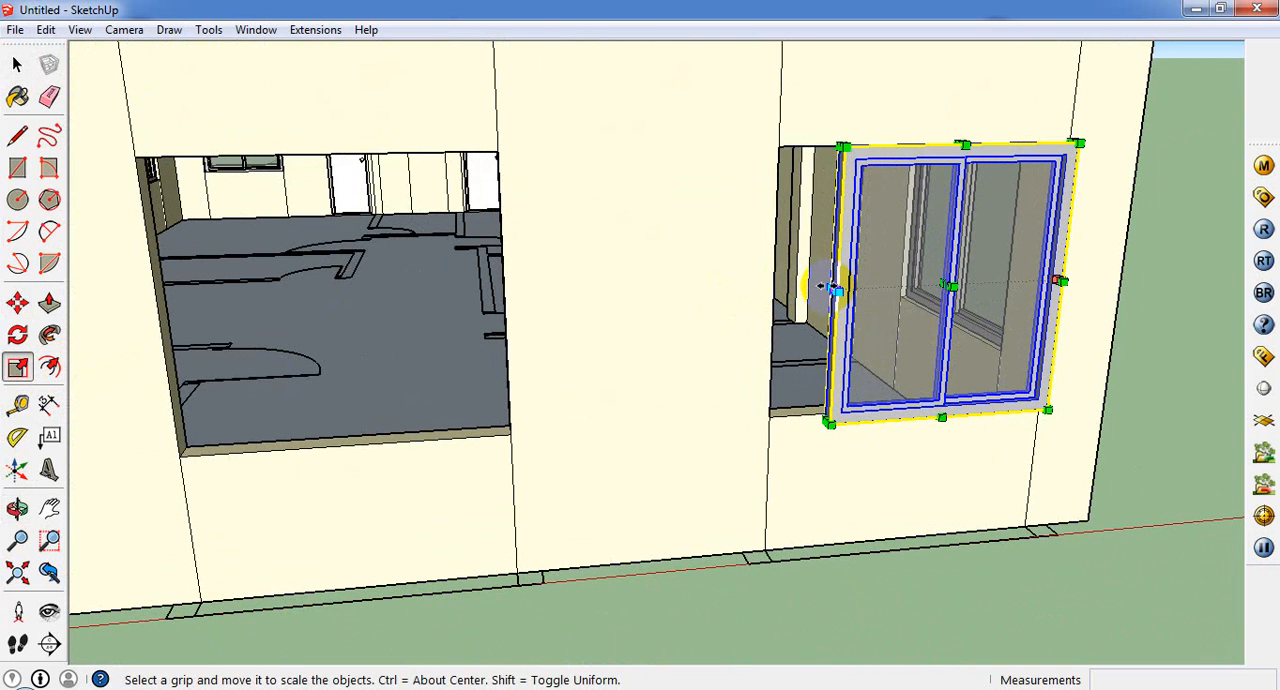
pyautogui.moveTo(826, 287); pyautogui.dragTo(775, 286)
# Step: Scale the window's height by about 0.98 along the green axis so its lower edge meets the opening
pyautogui.moveTo(888, 372); pyautogui.dragTo(851, 278, button='middle')
pyautogui.scroll(1, 851, 278)
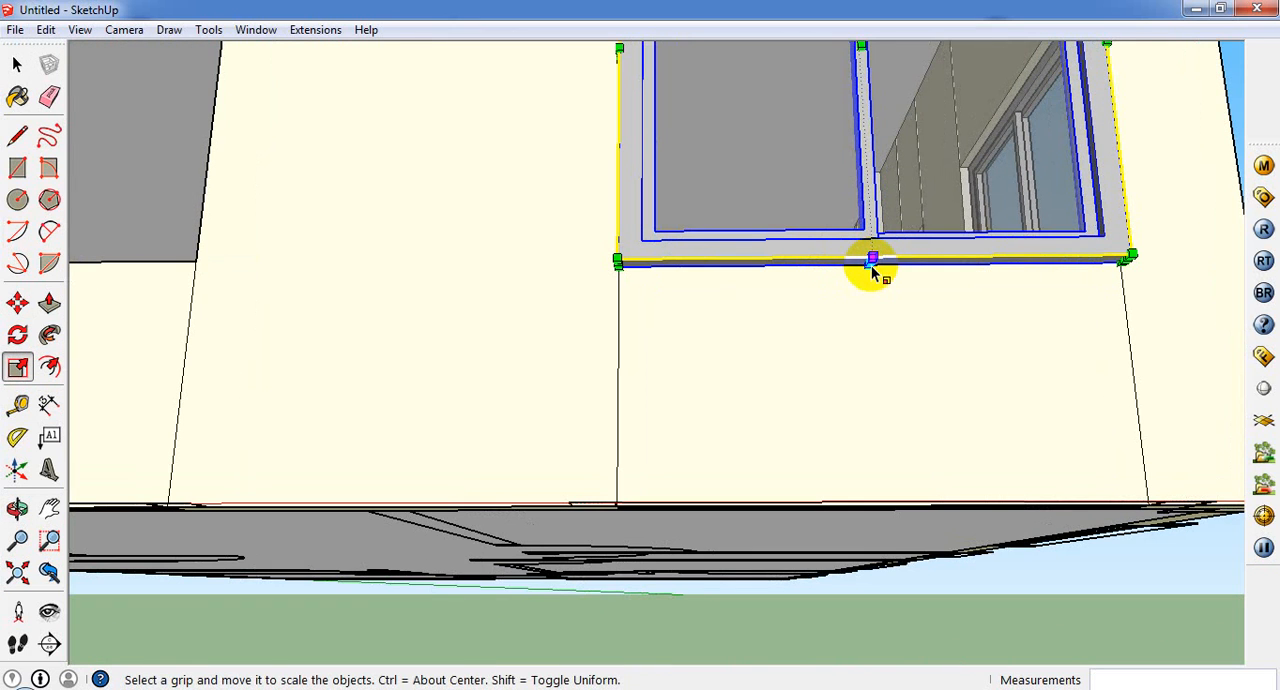
pyautogui.scroll(3, 868, 272)
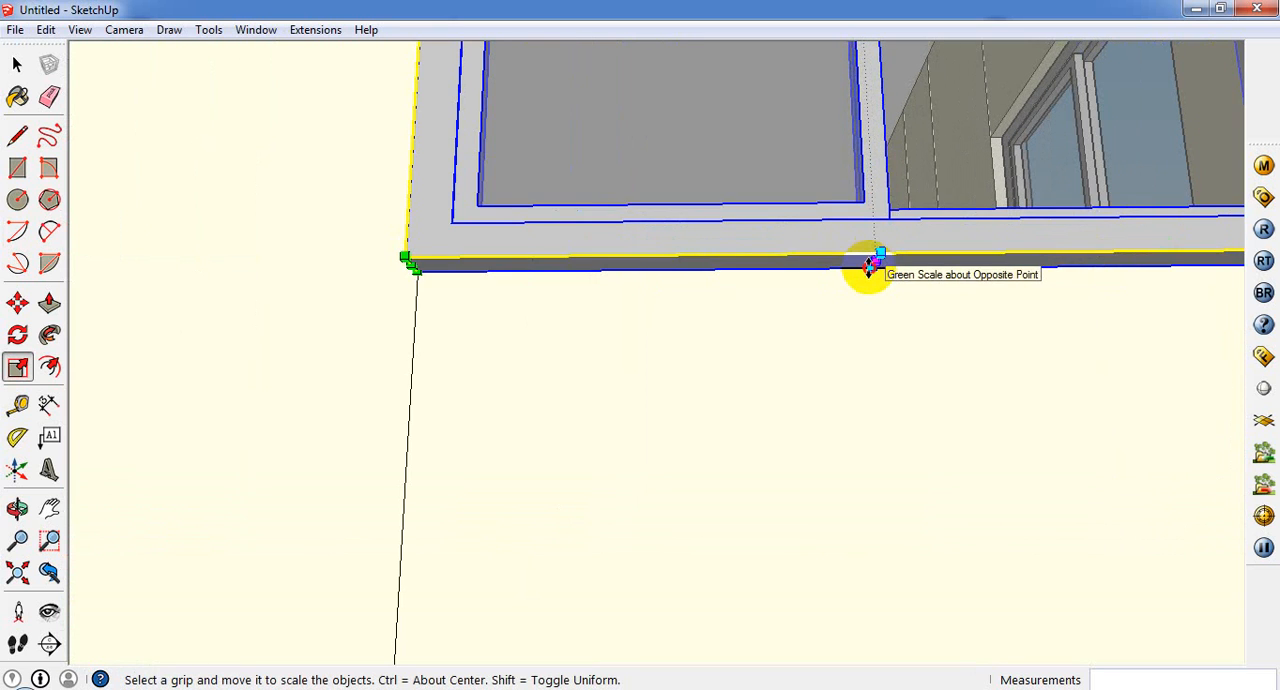
pyautogui.moveTo(870, 265)
pyautogui.mouseDown()
pyautogui.moveTo(852, 215)
pyautogui.moveTo(858, 255)
pyautogui.mouseUp()
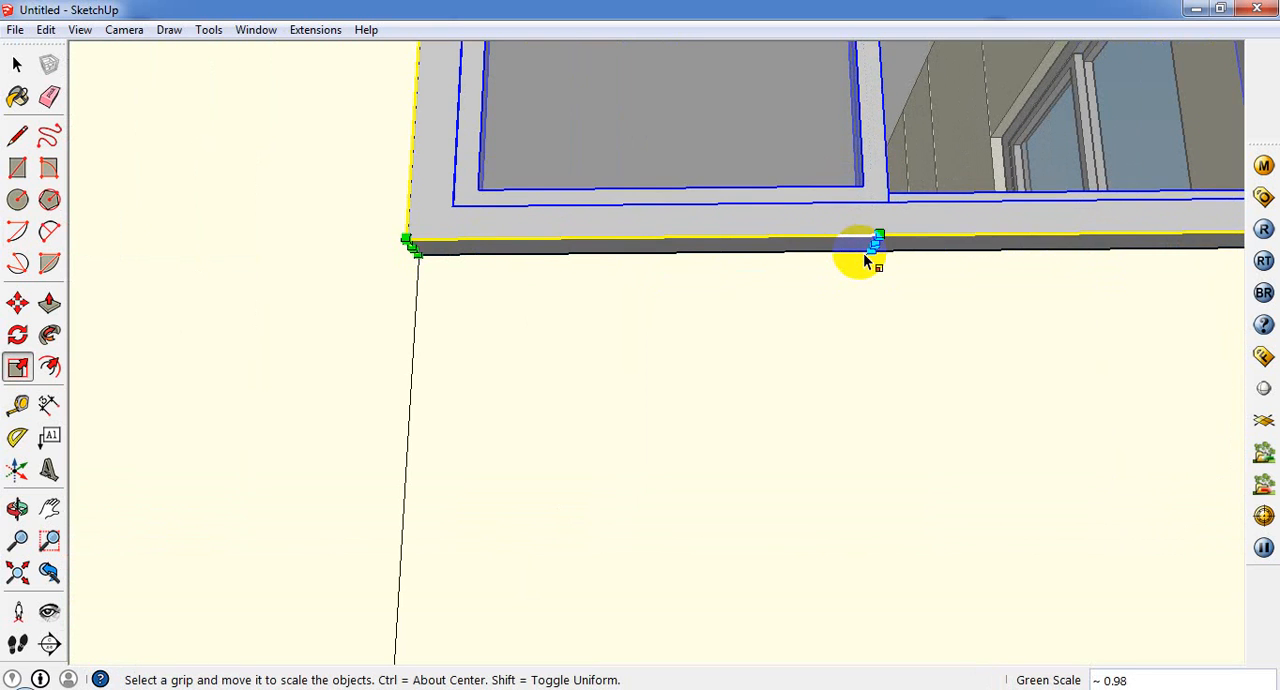
# Step: Scale the same window's depth along the blue axis to bring its frame closer to the rear wall's face
pyautogui.moveTo(863, 254); pyautogui.dragTo(848, 428, button='middle')
pyautogui.scroll(-3, 812, 558)
pyautogui.moveTo(843, 266); pyautogui.dragTo(922, 520, button='middle')
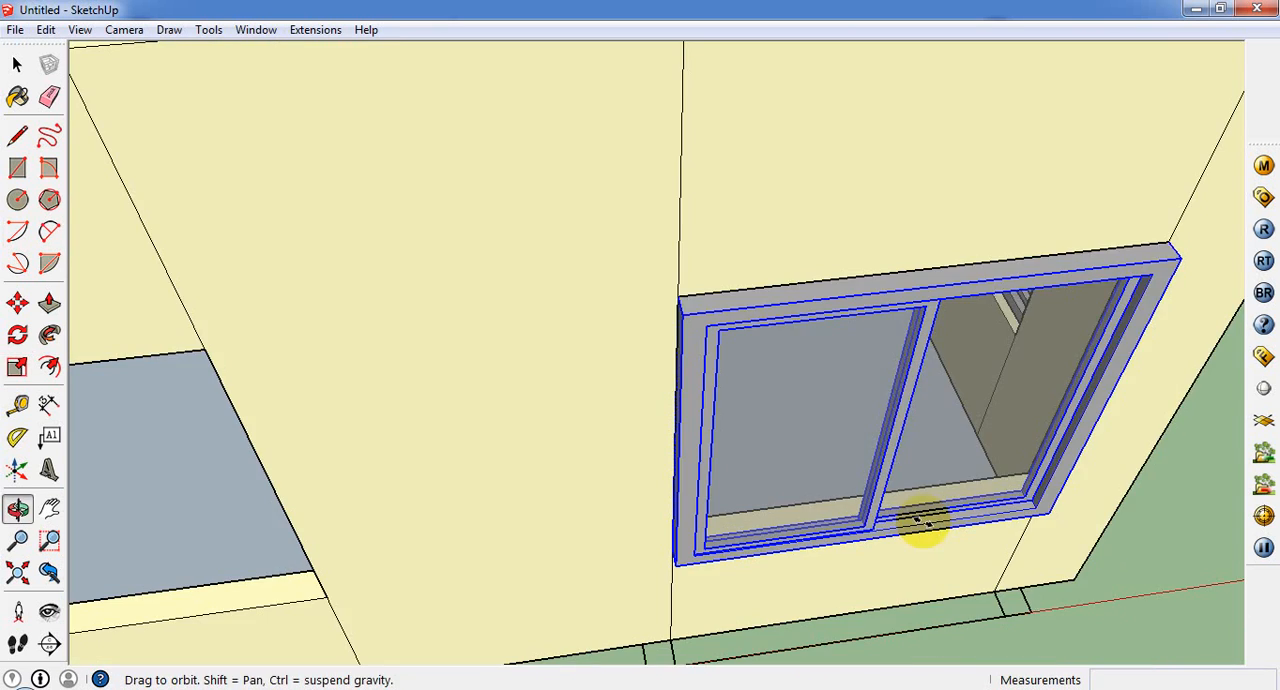
pyautogui.moveTo(893, 431); pyautogui.dragTo(891, 415)
pyautogui.scroll(-5, 789, 475)
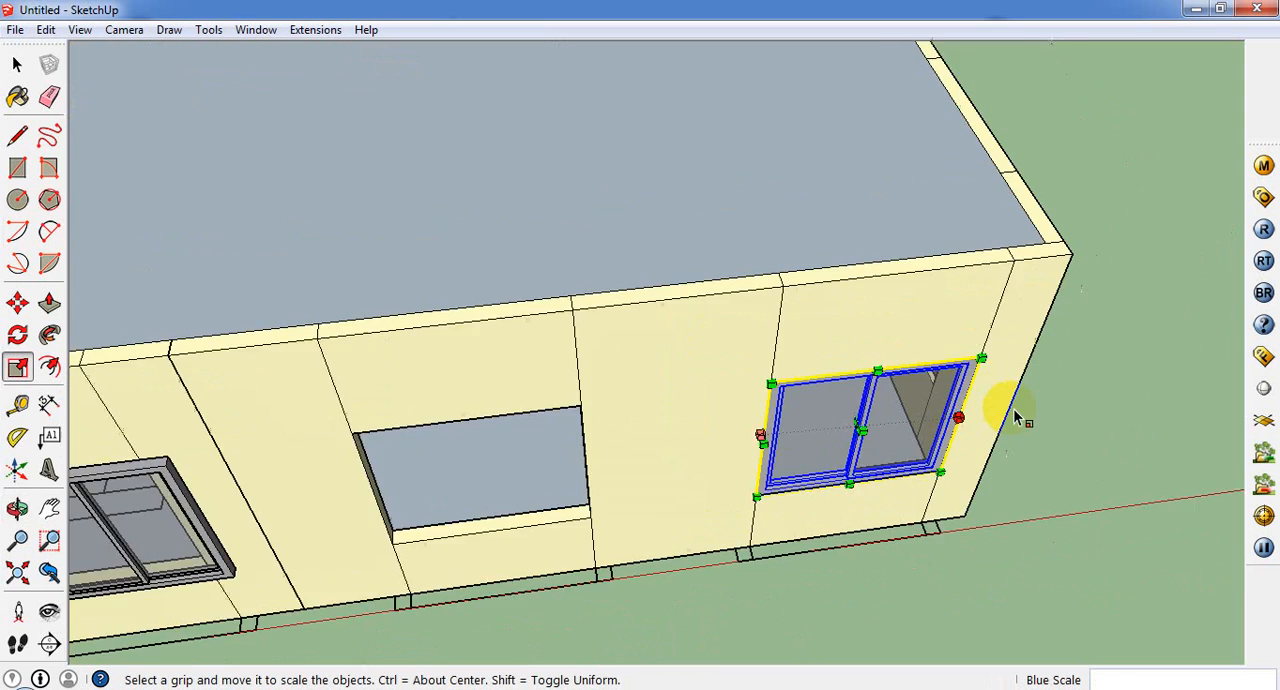
# Step: Delete the unscaled rear-wall window nearest the origin, and copy the resized window about 9' 4" into the middle opening
pyautogui.click(18, 64)
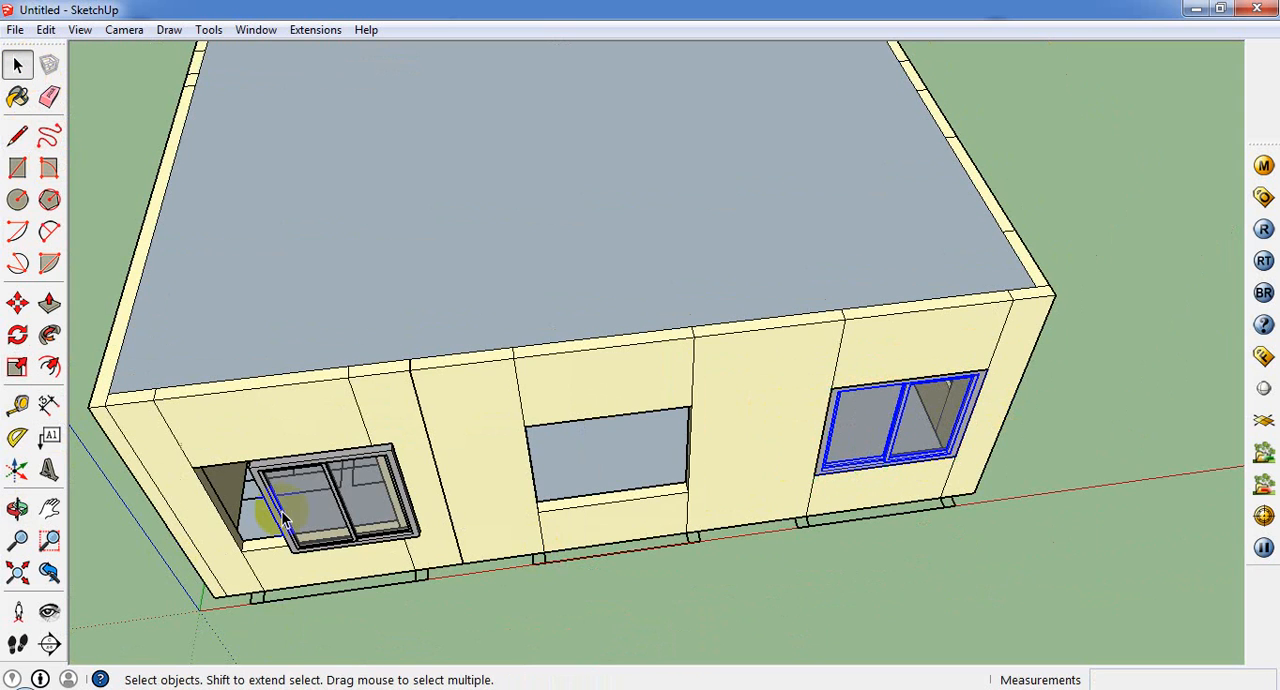
pyautogui.click(281, 510)
pyautogui.click(833, 472)
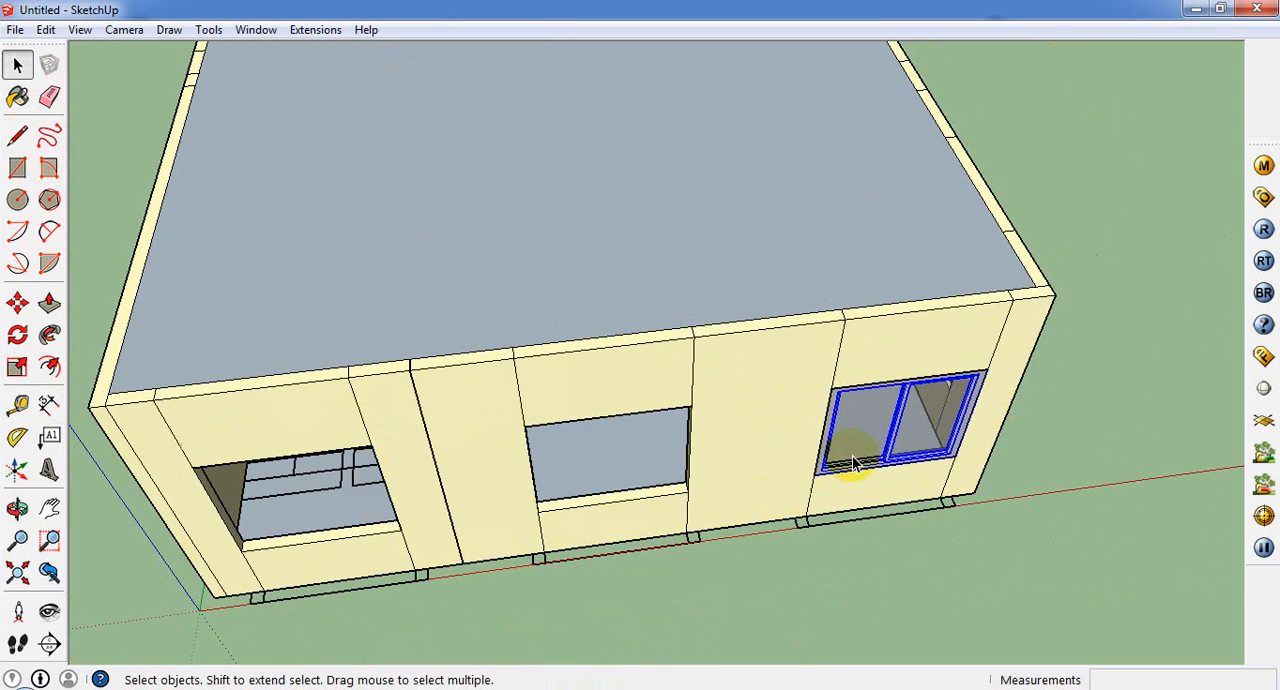
pyautogui.click(18, 302)
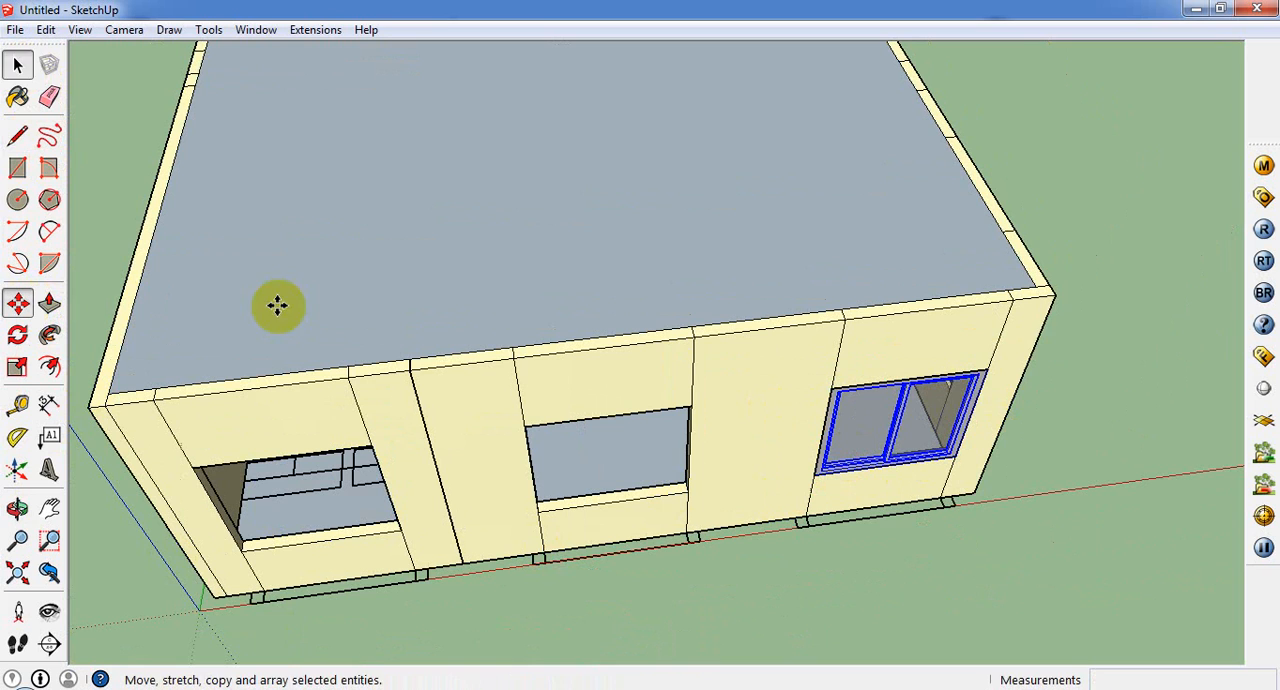
pyautogui.click(985, 370)
pyautogui.press('ctrl')
pyautogui.click(688, 403)
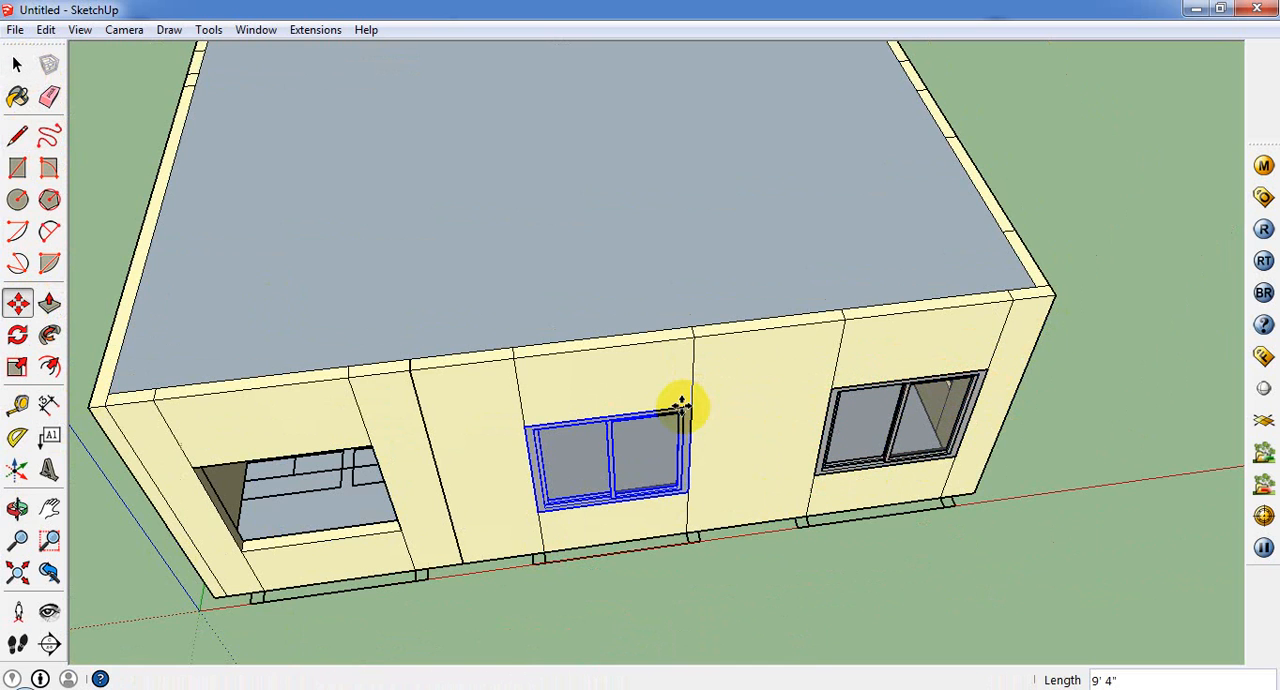
# Step: Copy the middle rear-wall window from its upper corner into the remaining opening nearest the origin
pyautogui.click(689, 404)
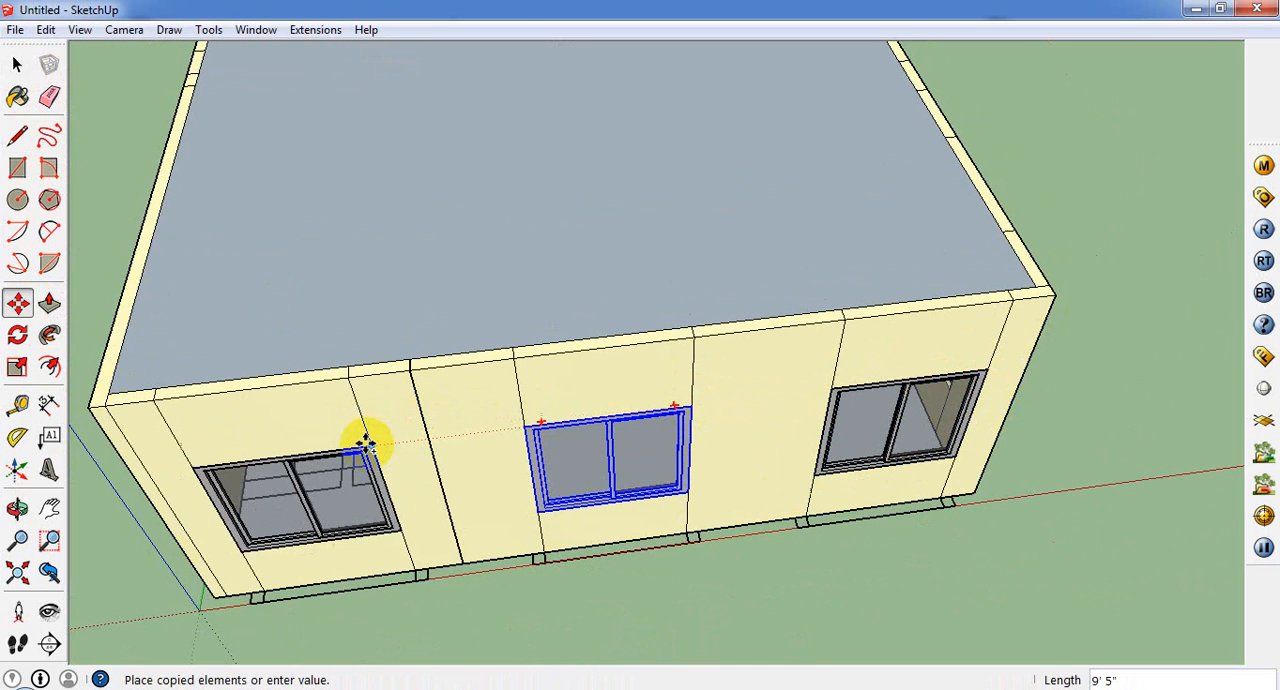
pyautogui.click(365, 443)
pyautogui.scroll(-3, 829, 467)
pyautogui.moveTo(829, 467); pyautogui.dragTo(186, 335, button='middle')
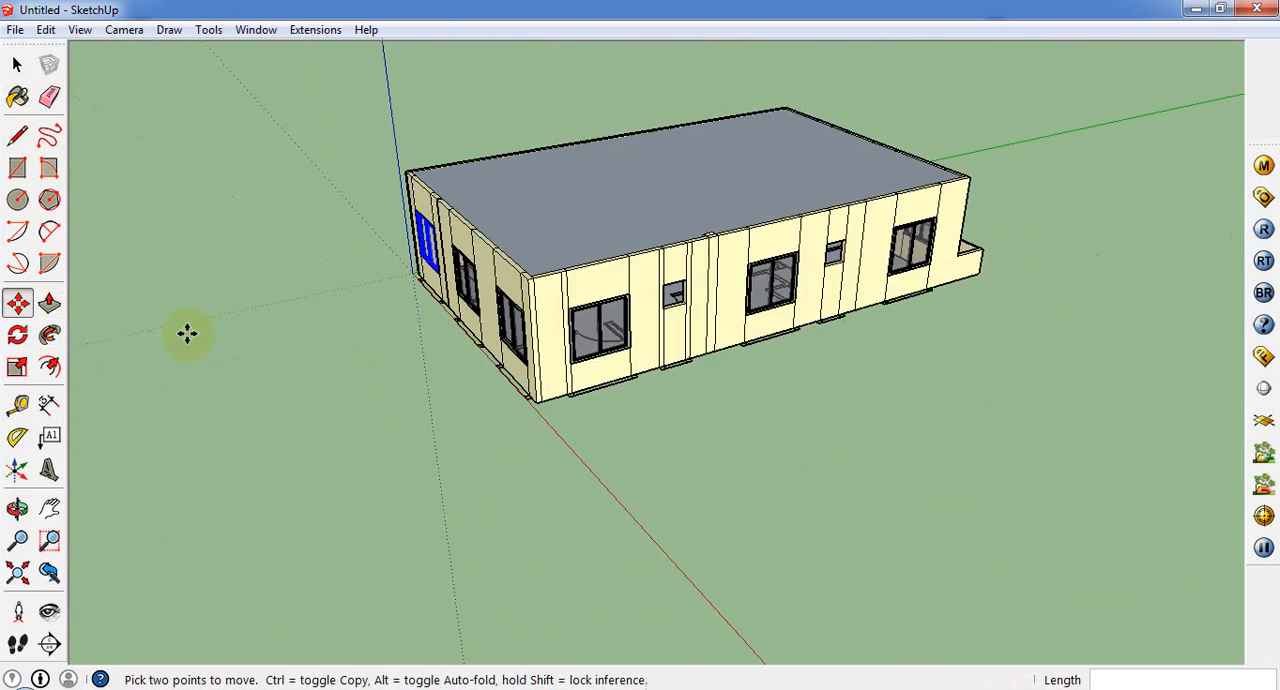
# Step: Set up a slider window 2' wide and 2' high for the side wall's small opening, and cancel its placement
pyautogui.scroll(2, 550, 315)
pyautogui.moveTo(550, 315); pyautogui.dragTo(366, 309, button='middle')
pyautogui.scroll(4, 700, 206)
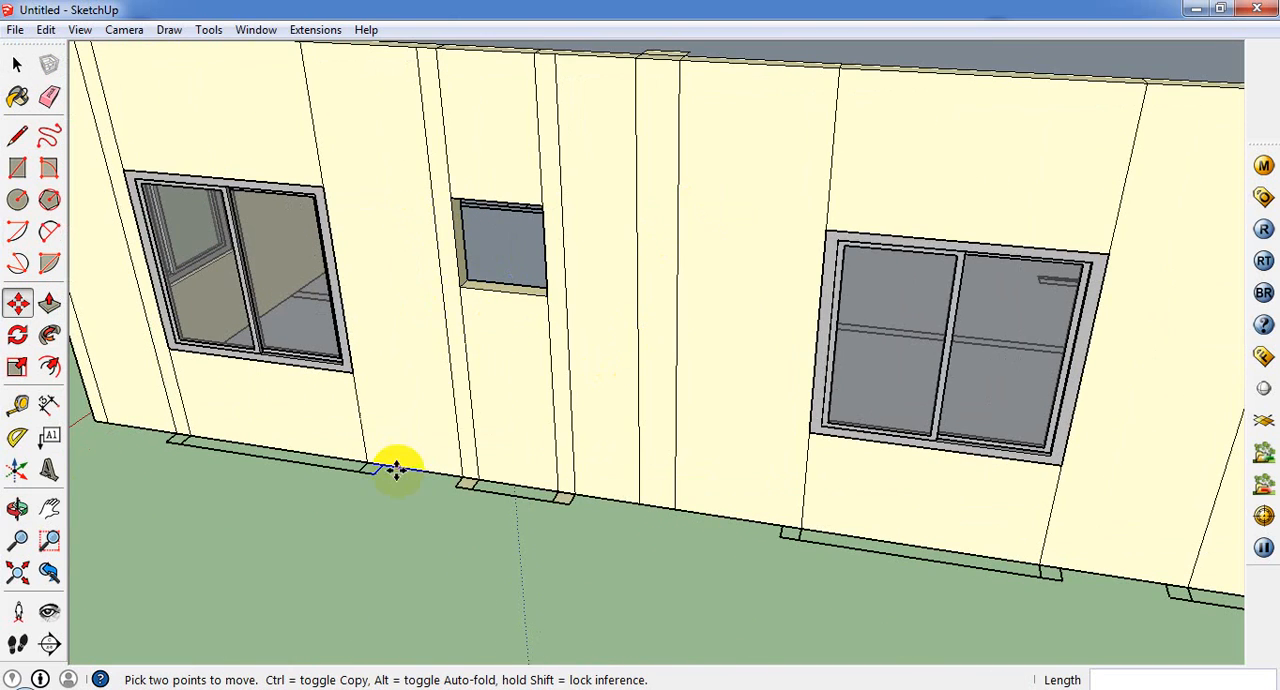
pyautogui.scroll(3, 389, 372)
pyautogui.moveTo(369, 275); pyautogui.dragTo(600, 235, button='middle')
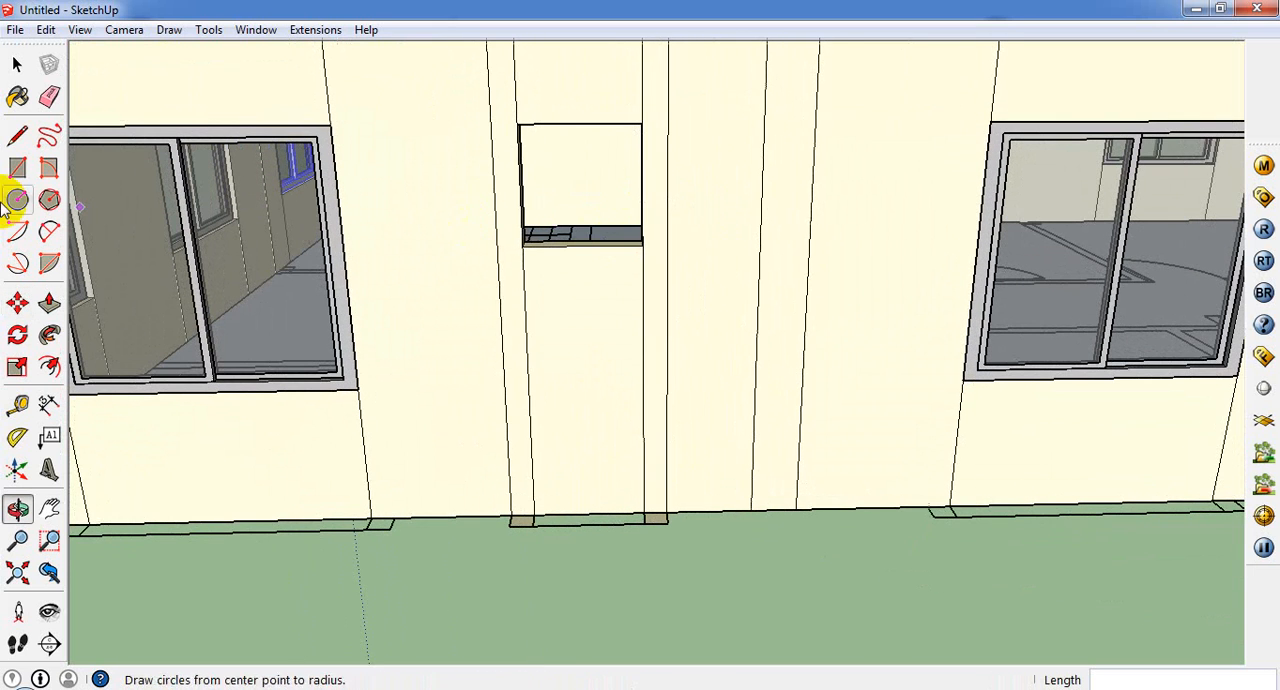
pyautogui.click(212, 31)
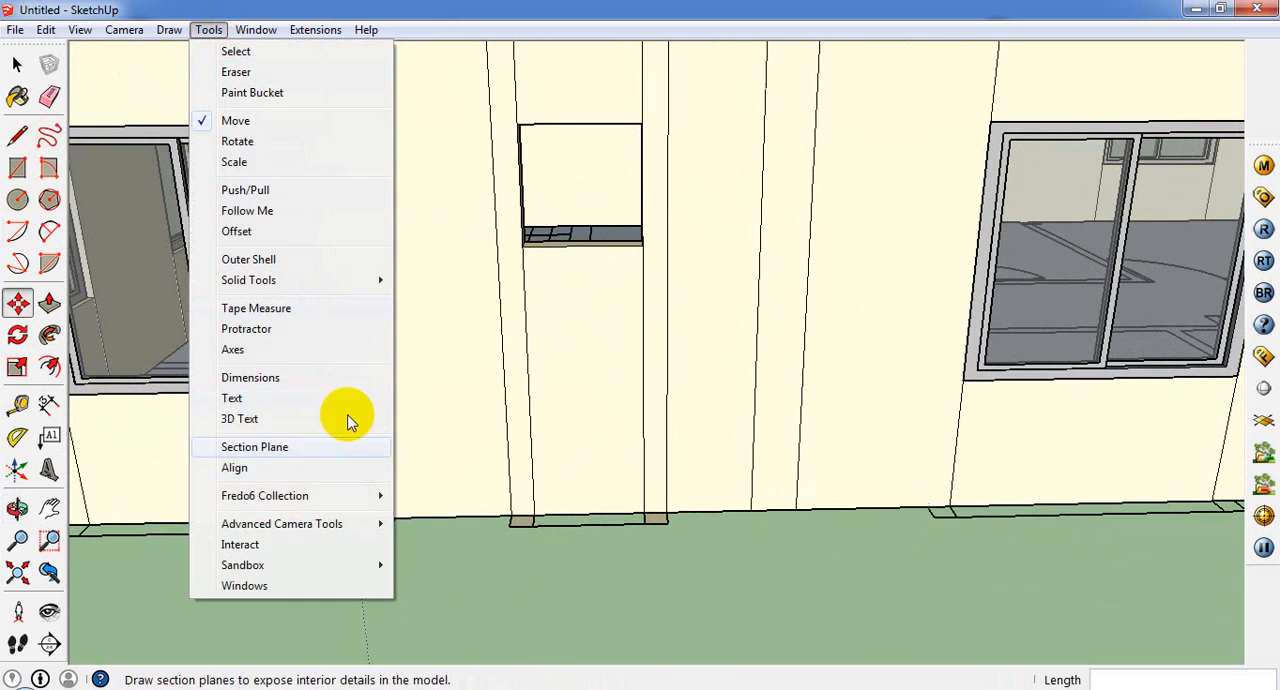
pyautogui.click(295, 592)
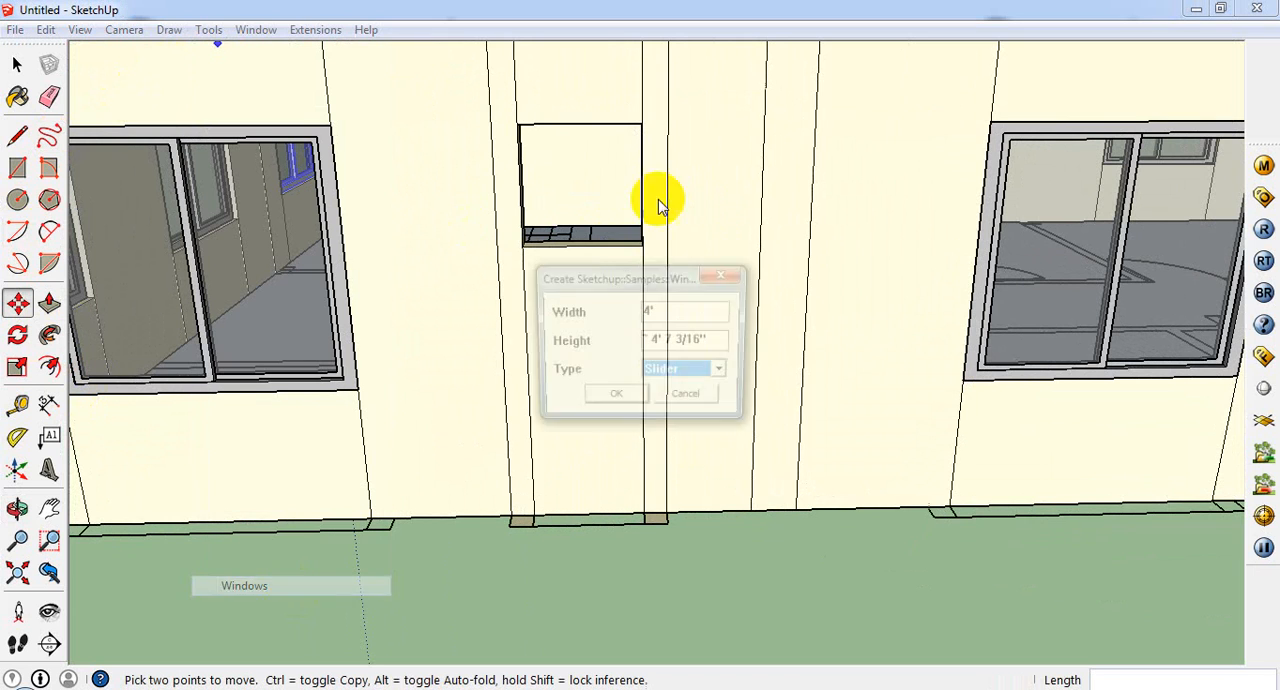
pyautogui.moveTo(667, 315); pyautogui.dragTo(581, 326)
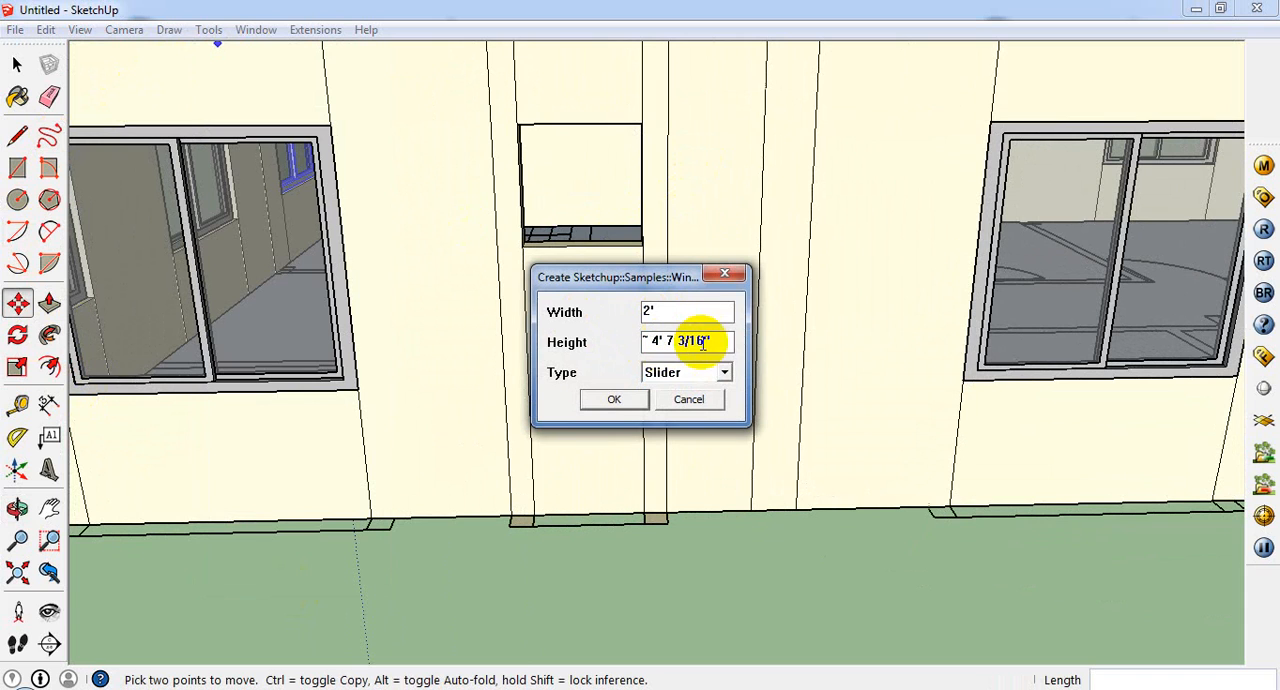
pyautogui.moveTo(712, 341); pyautogui.dragTo(540, 342)
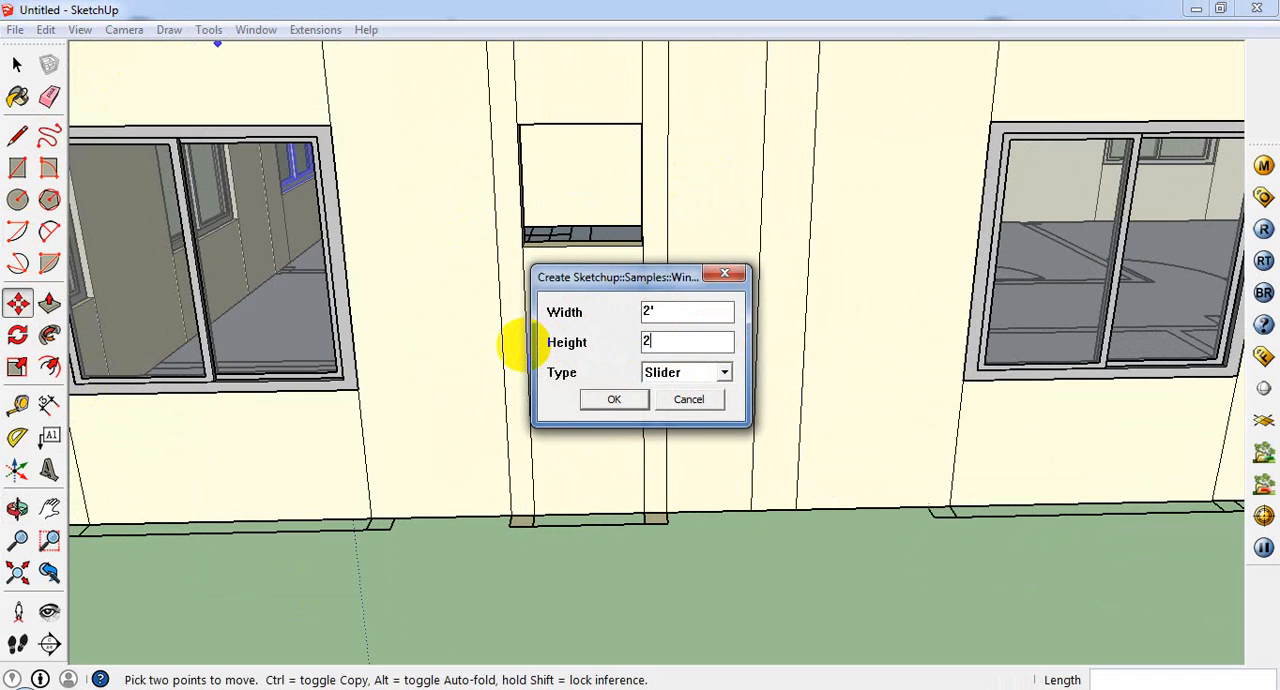
pyautogui.click(613, 400)
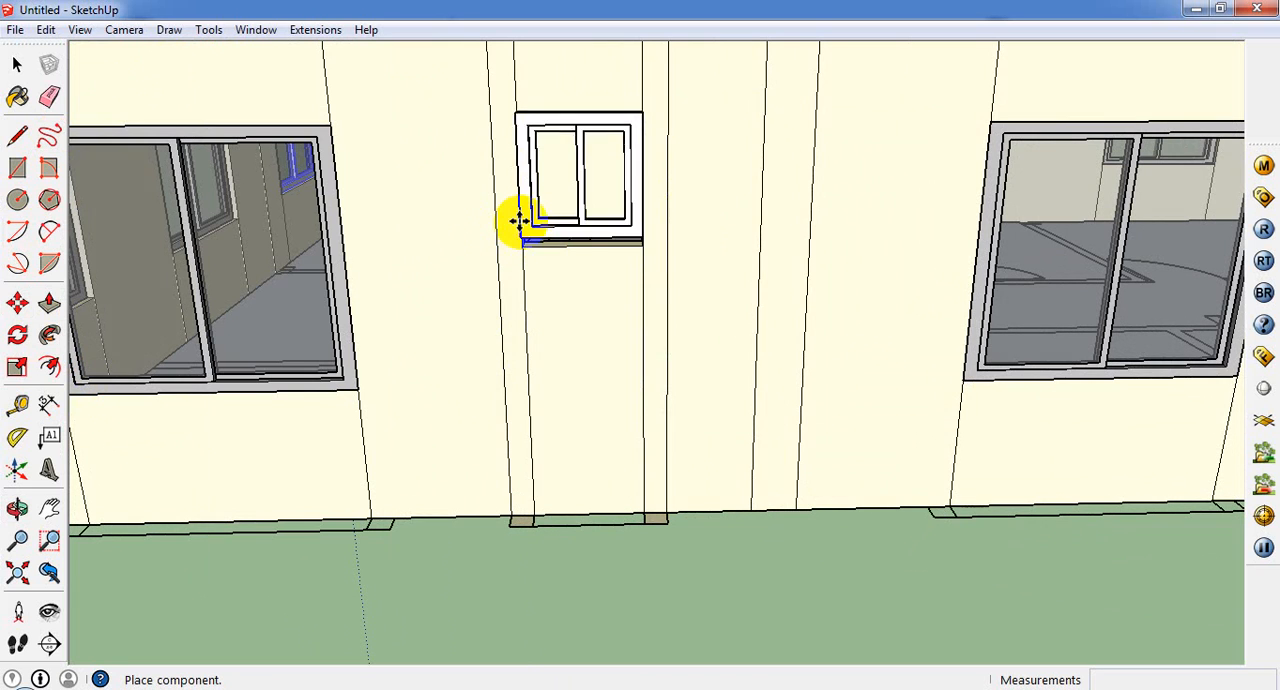
pyautogui.press('Escape')
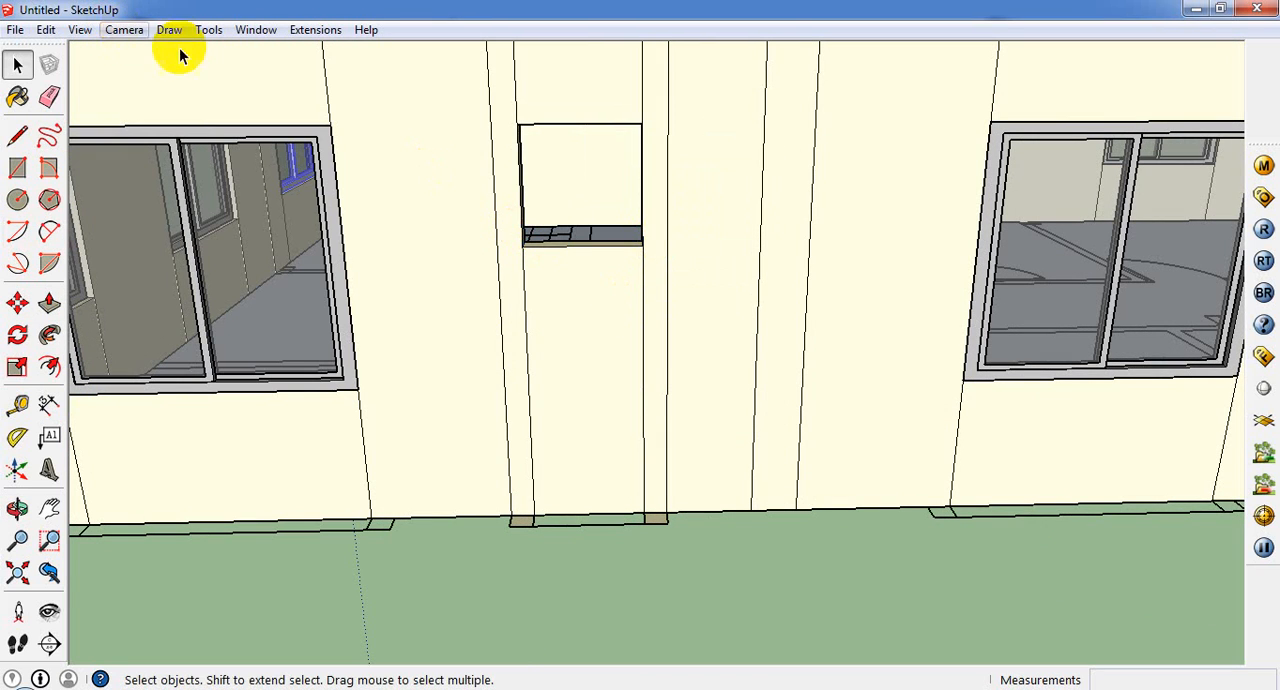
# Step: Create a 2' by 2' Double Hung window and place it at the lower corner of the side wall's small opening
pyautogui.click(207, 30)
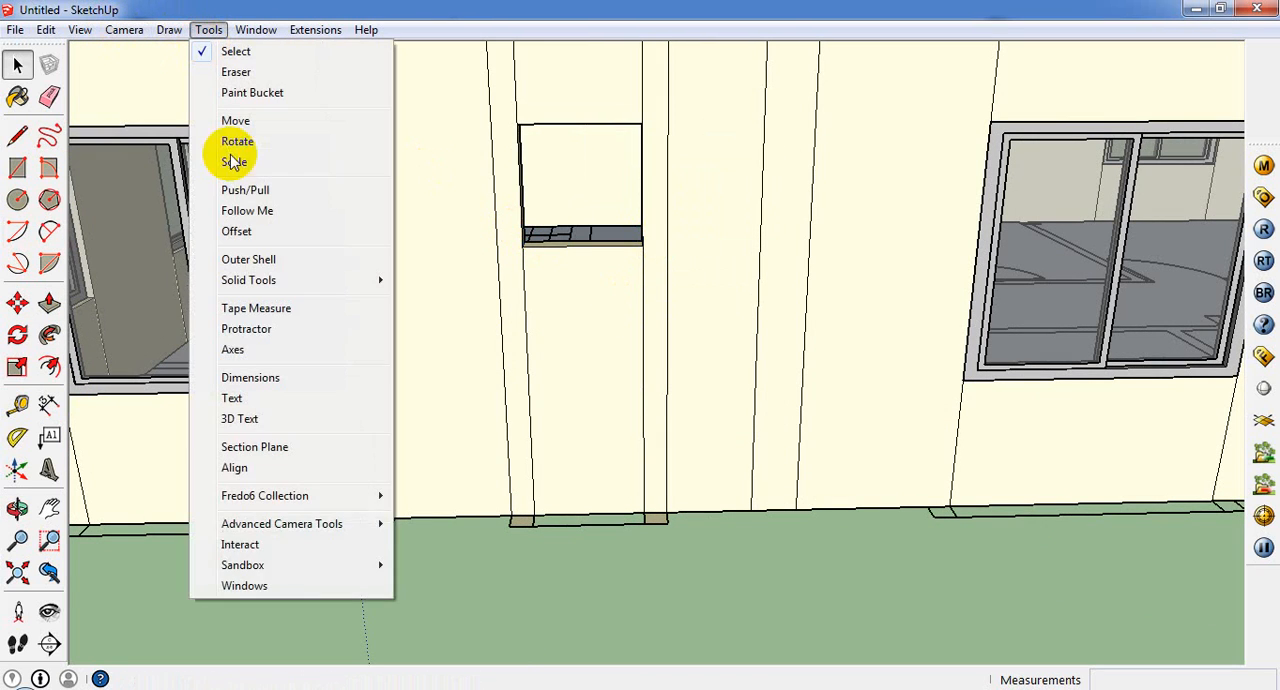
pyautogui.click(310, 590)
pyautogui.click(700, 392)
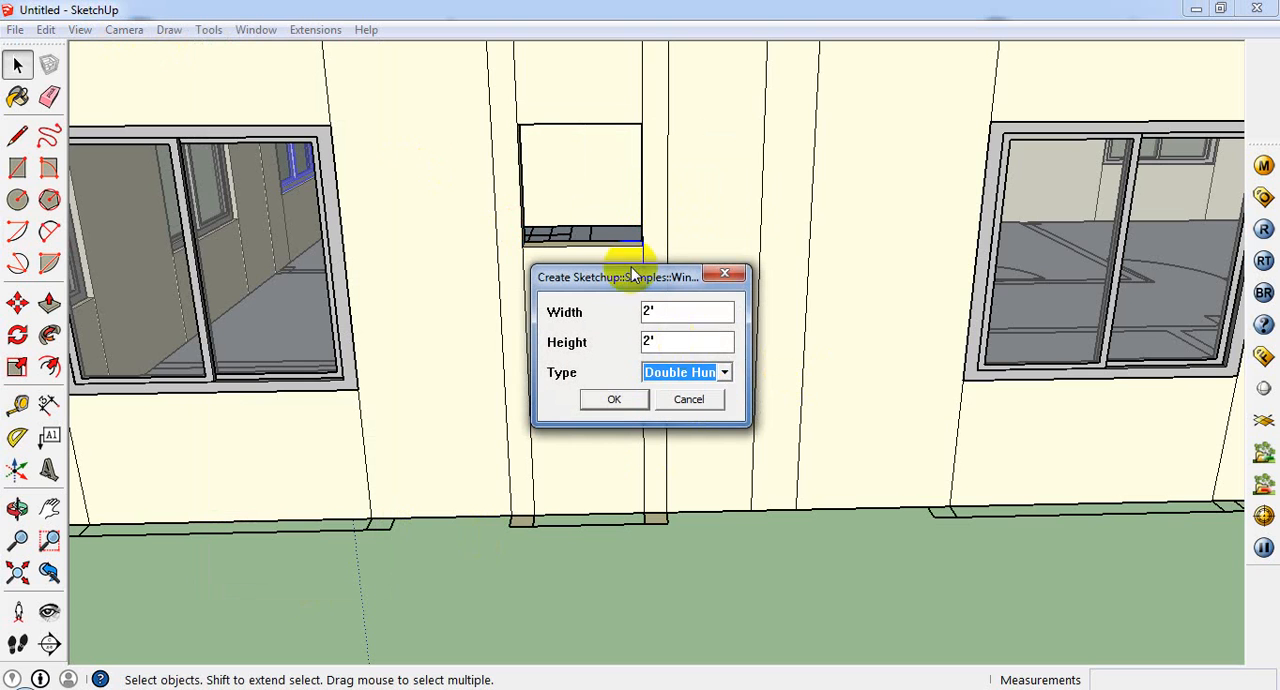
pyautogui.click(612, 402)
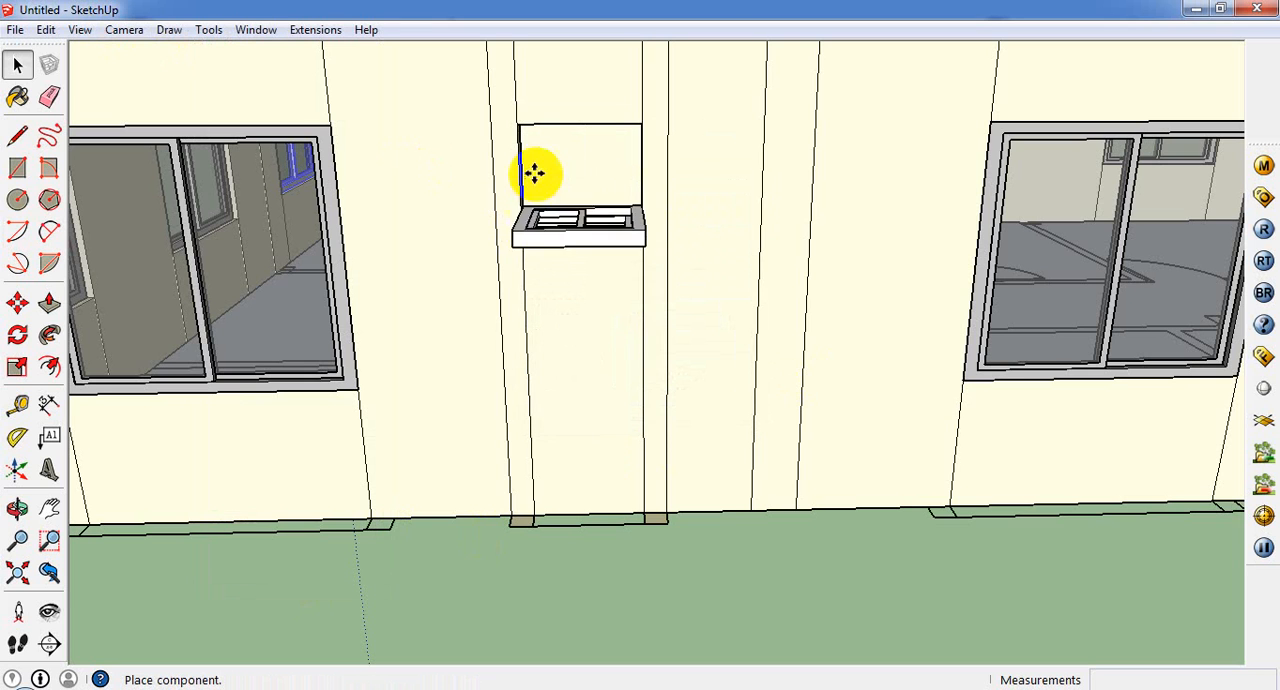
pyautogui.click(523, 238)
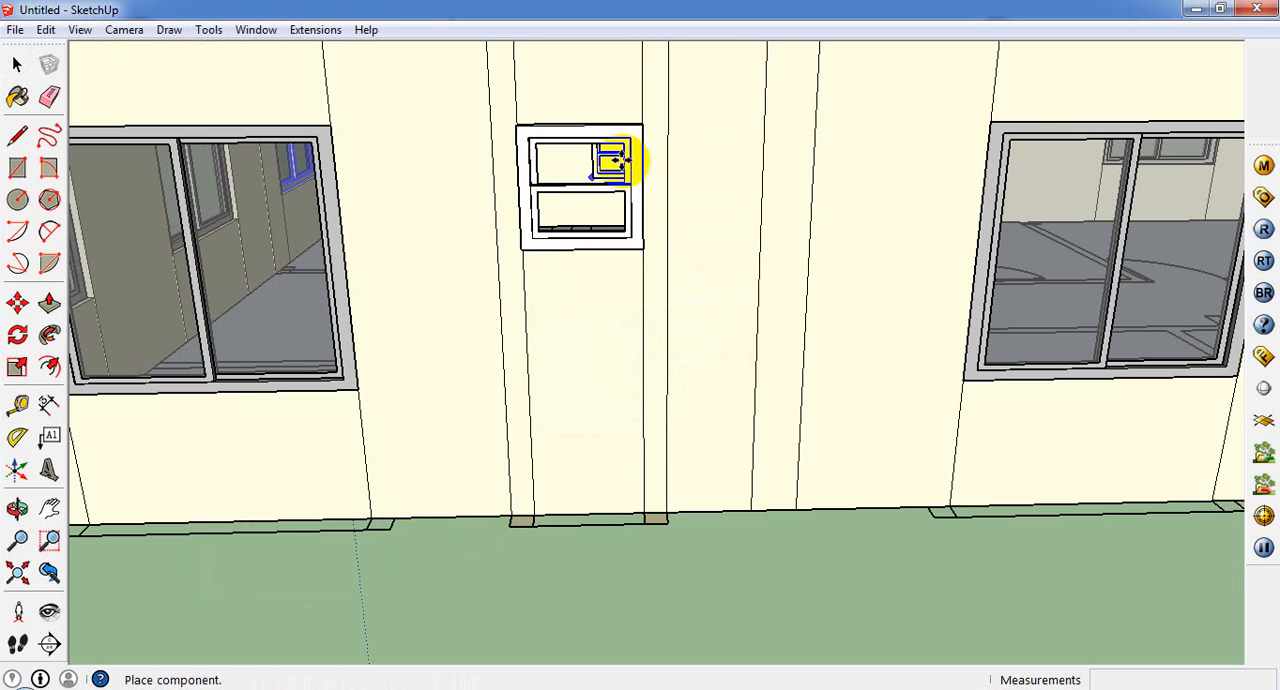
# Step: Select the small double-hung window in the side wall and examine how it sits in its opening
pyautogui.moveTo(614, 157); pyautogui.dragTo(431, 407, button='middle')
pyautogui.press('space')
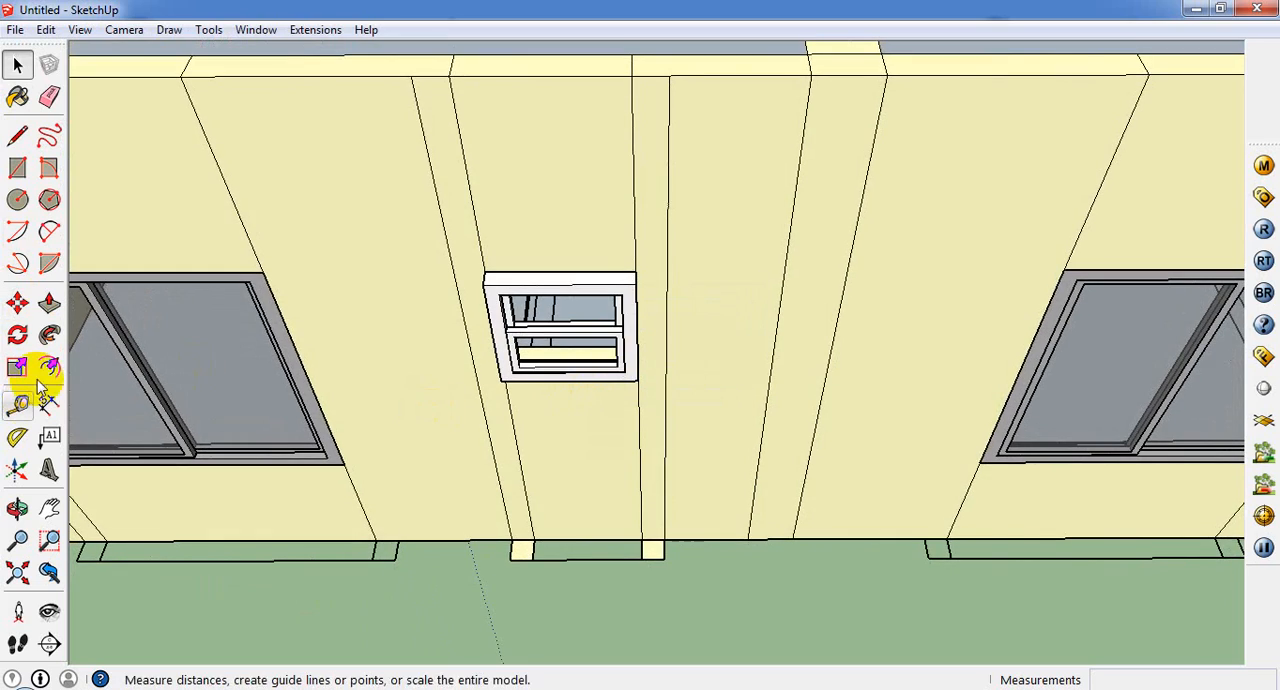
pyautogui.scroll(-3, 485, 378)
pyautogui.click(577, 326)
pyautogui.scroll(2, 577, 326)
pyautogui.click(577, 298)
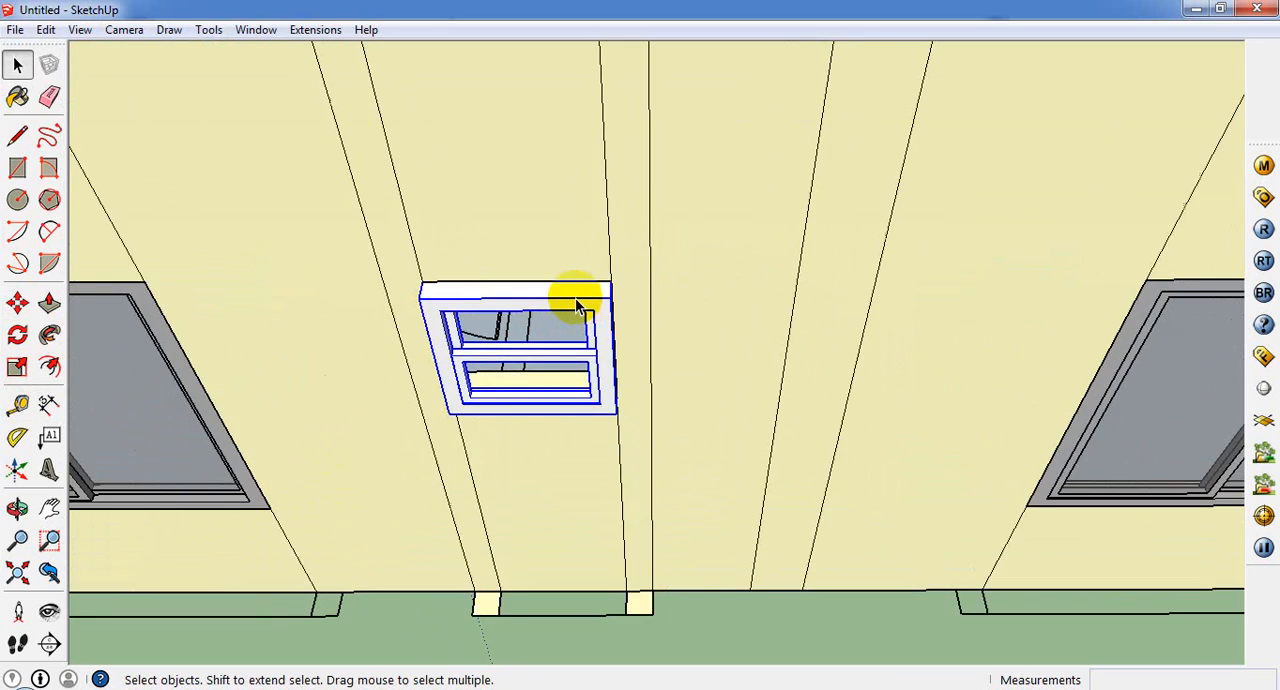
pyautogui.moveTo(577, 298); pyautogui.dragTo(207, 289, button='middle')
pyautogui.scroll(-5, 337, 380)
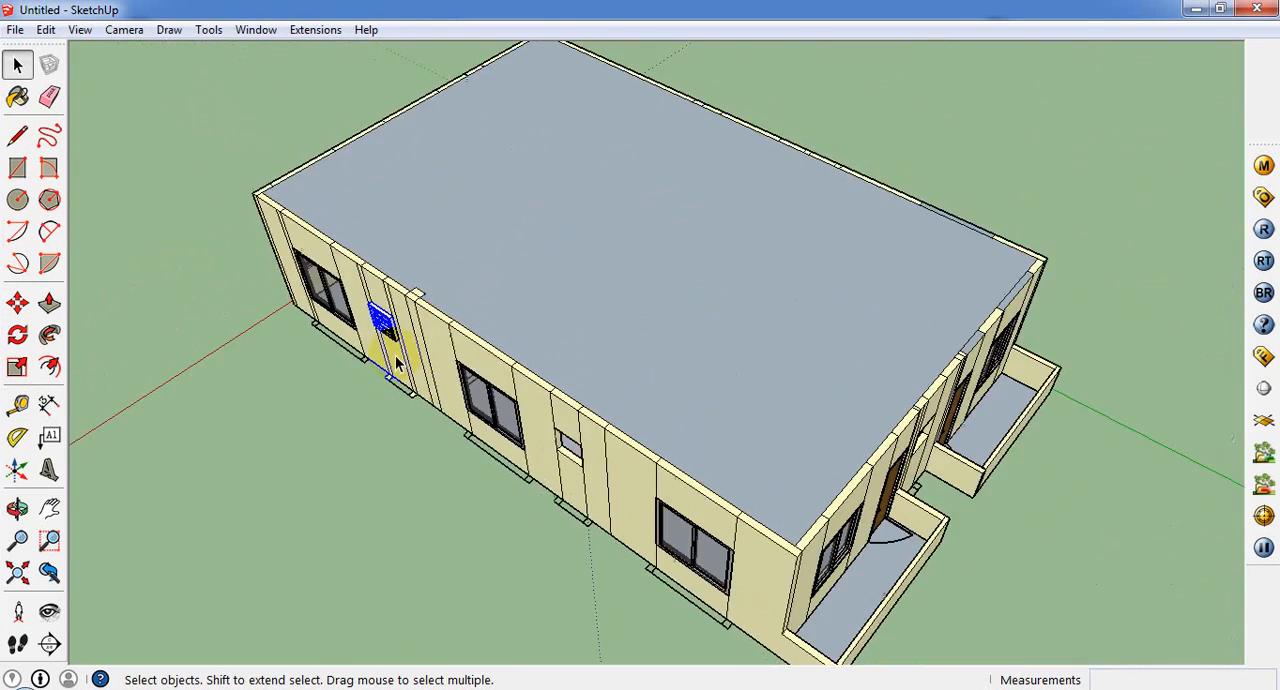
pyautogui.moveTo(395, 355); pyautogui.dragTo(108, 348, button='middle')
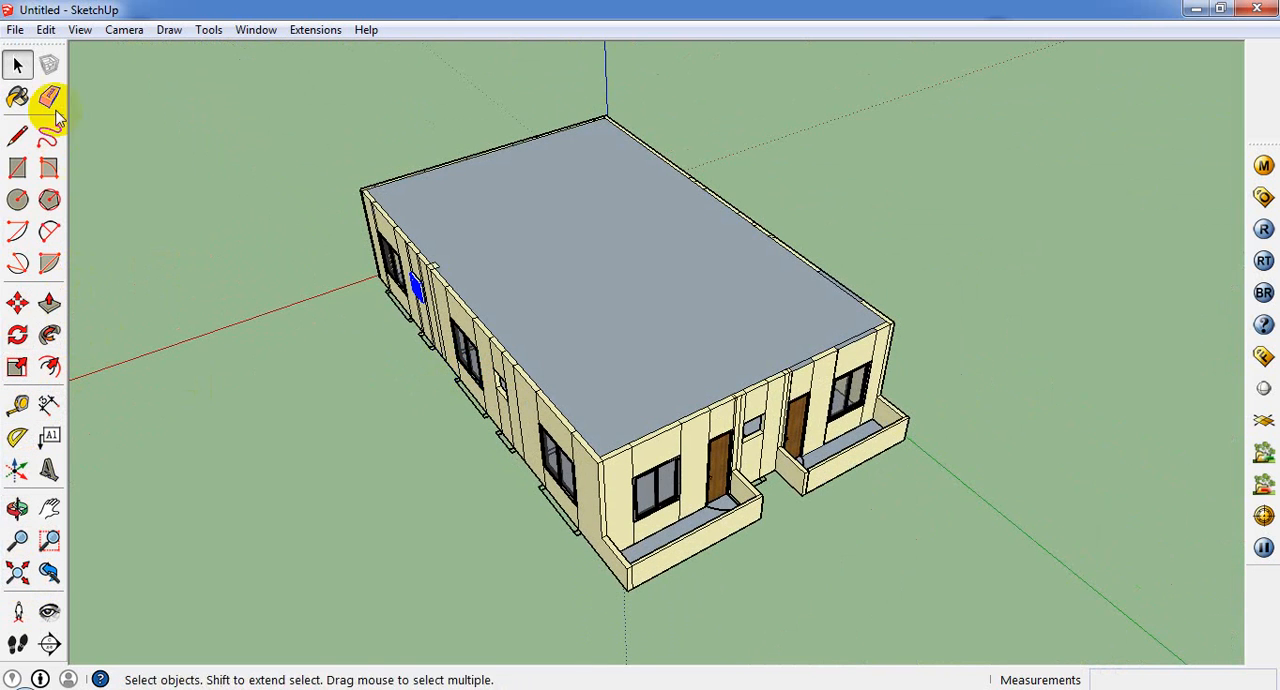
# Step: Sample the wood texture from the front door and paint the small double-hung window's frame with it
pyautogui.click(18, 96)
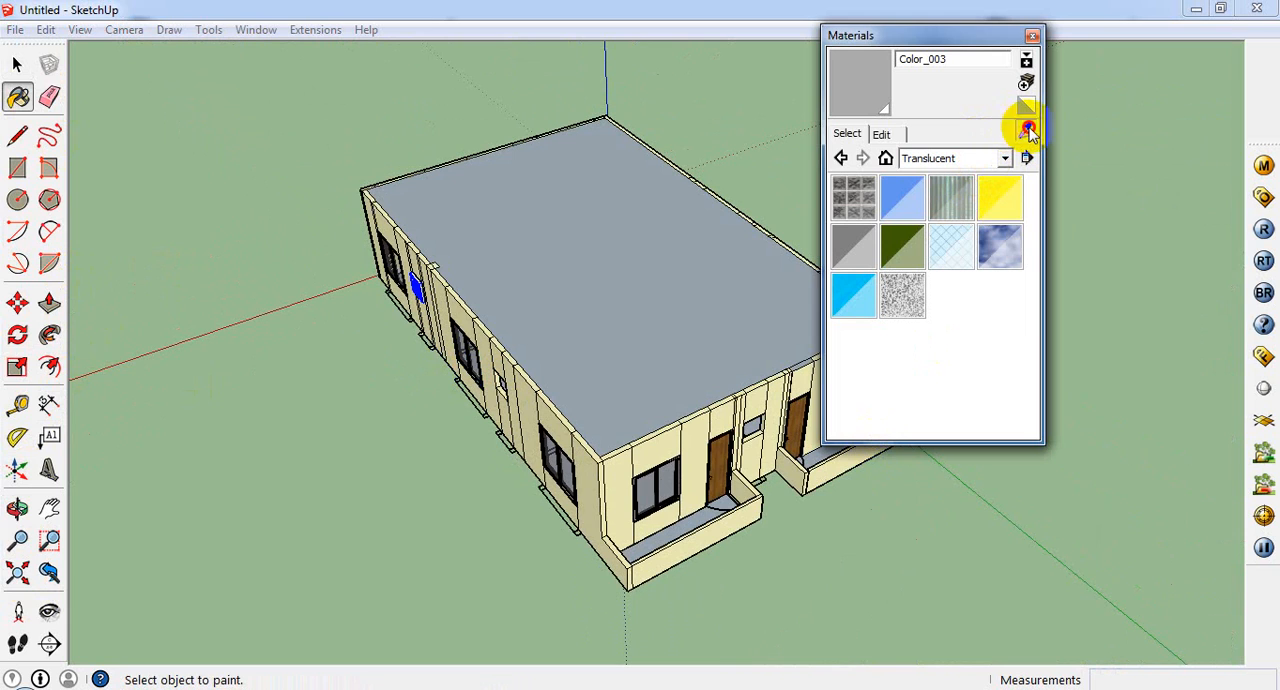
pyautogui.click(718, 467)
pyautogui.scroll(1, 416, 256)
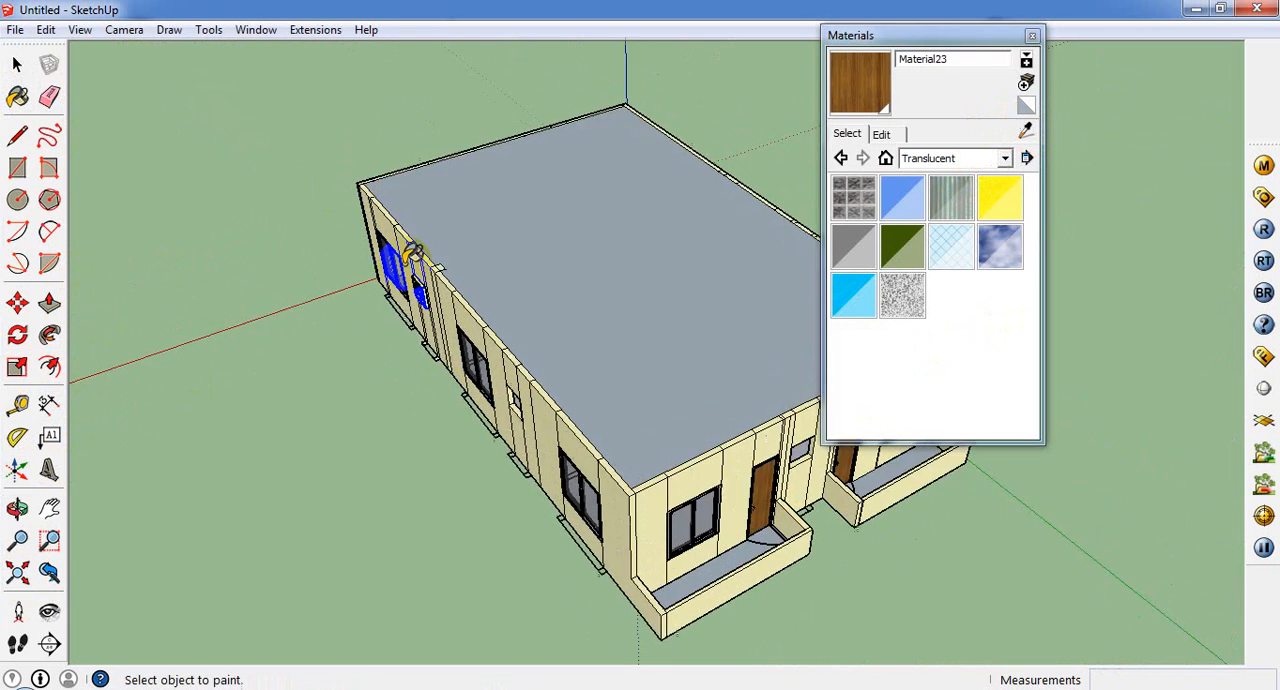
pyautogui.moveTo(418, 256); pyautogui.dragTo(519, 230, button='middle')
pyautogui.scroll(4, 385, 330)
pyautogui.scroll(2, 385, 330)
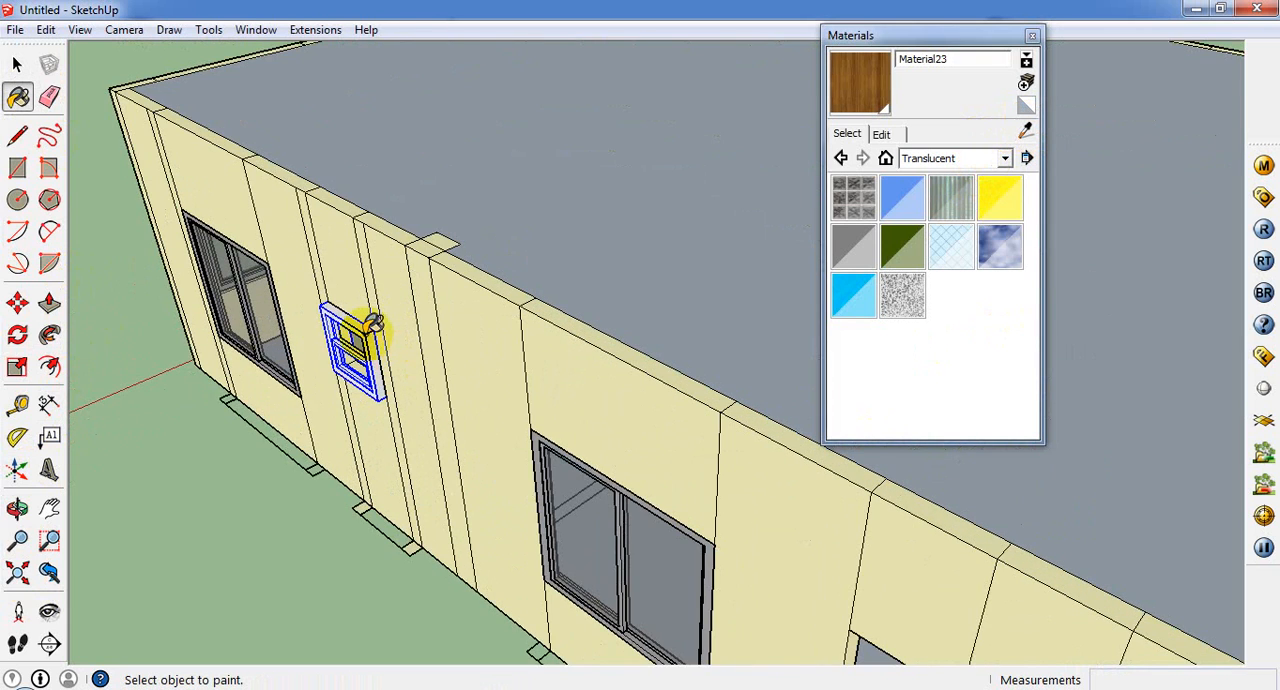
pyautogui.click(366, 333)
pyautogui.scroll(3, 332, 385)
# Step: Draw a rectangle about 7 7/8" by 1' 5" across the double-hung window's upper sash opening as a glass pane
pyautogui.moveTo(332, 385); pyautogui.dragTo(660, 292, button='middle')
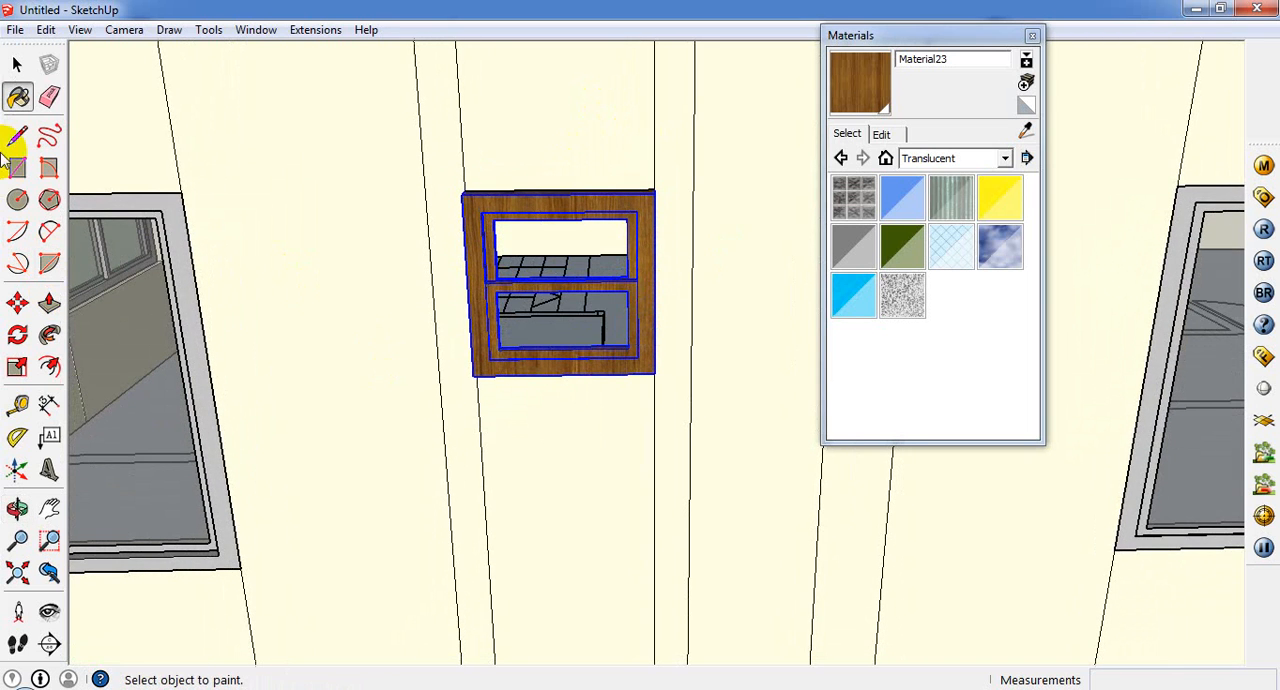
pyautogui.click(22, 172)
pyautogui.scroll(3, 491, 150)
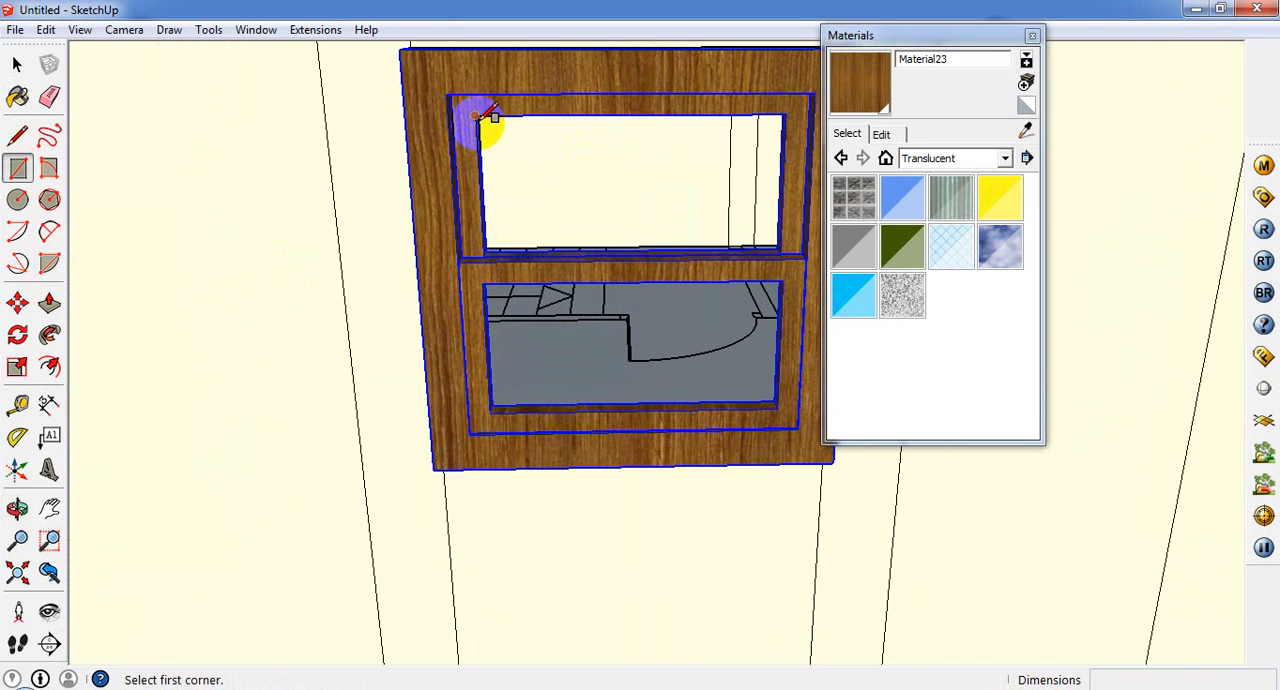
pyautogui.click(476, 116)
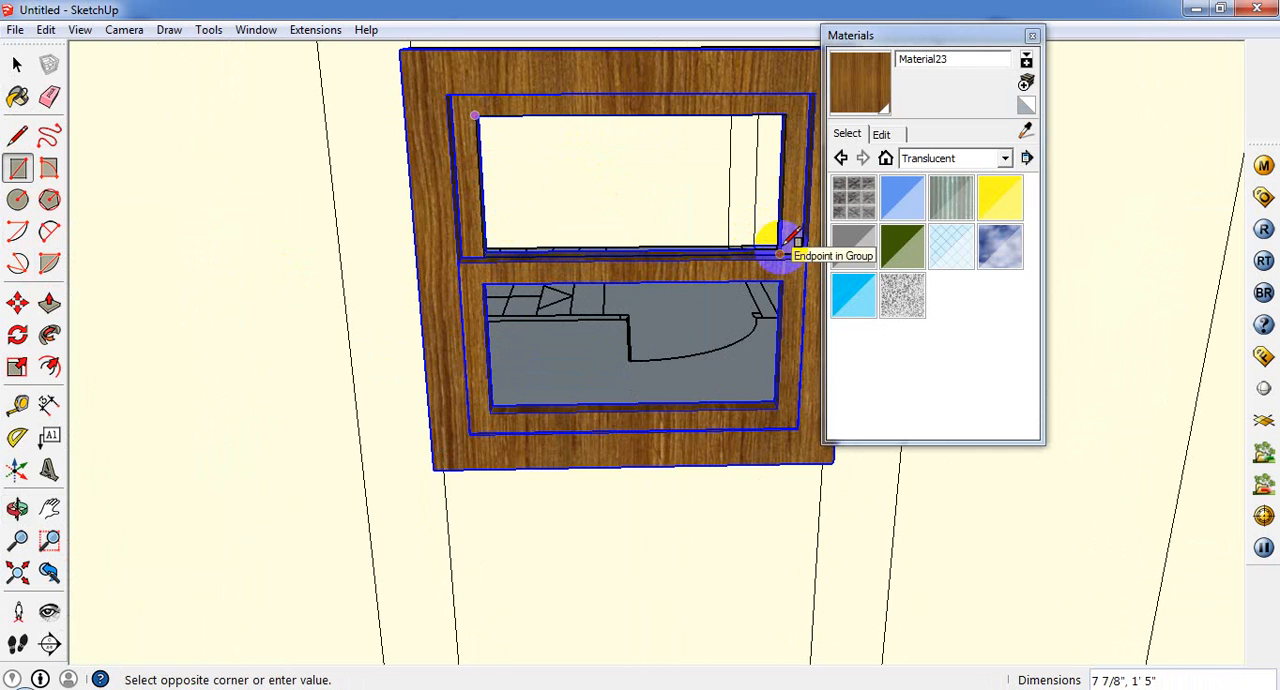
pyautogui.scroll(2, 775, 235)
pyautogui.scroll(-5, 777, 255)
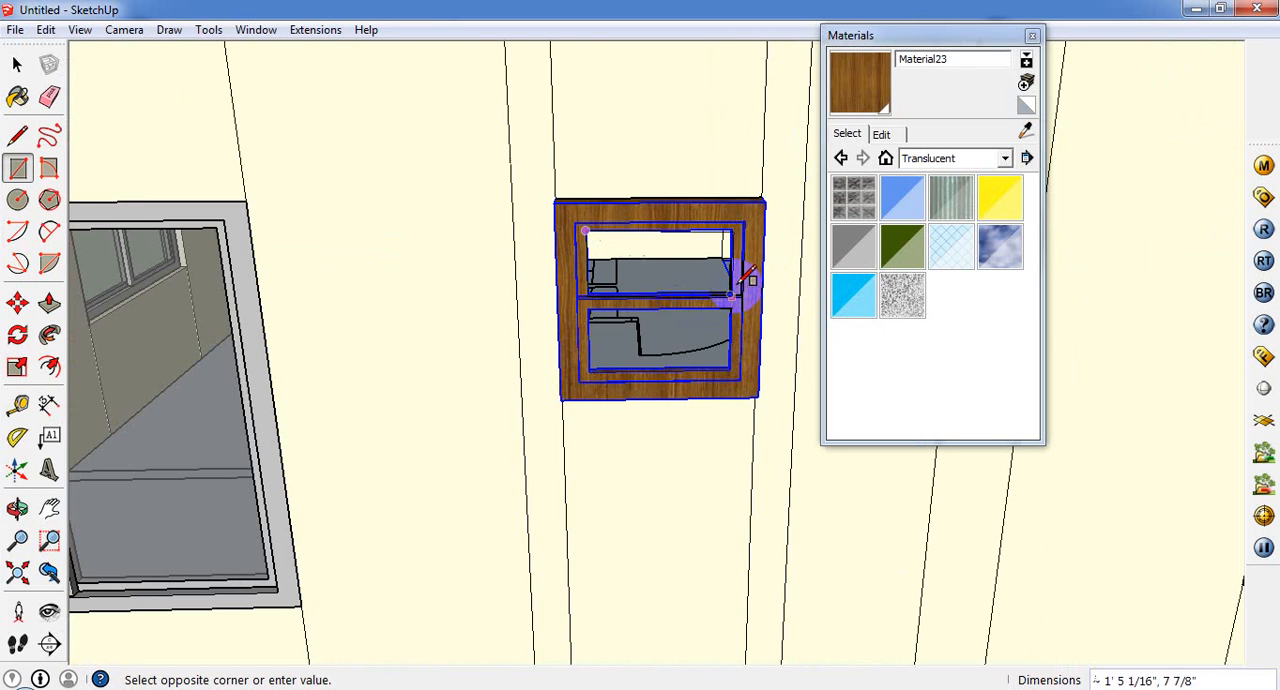
pyautogui.scroll(1, 745, 280)
pyautogui.click(737, 277)
# Step: Draw a rectangle about 7 7/8" by 1' 5" across the double-hung window's lower sash opening as its second pane
pyautogui.moveTo(548, 362); pyautogui.dragTo(540, 300, button='middle')
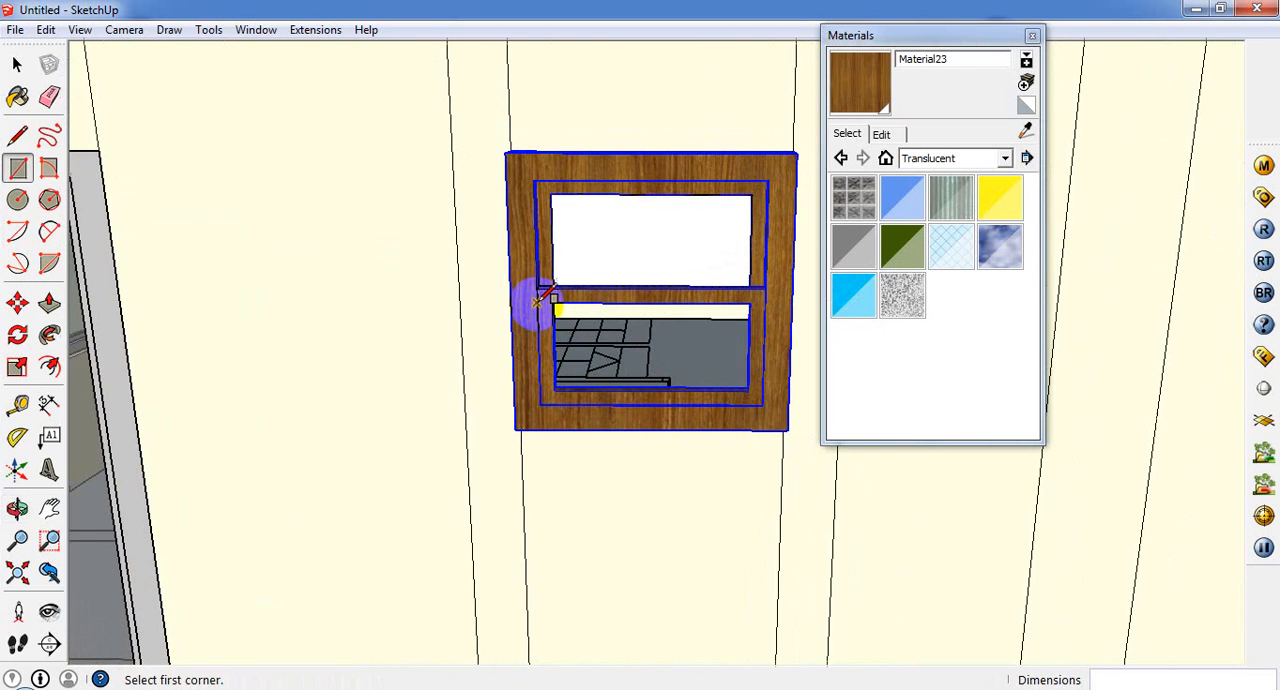
pyautogui.click(758, 386)
pyautogui.scroll(-4, 757, 363)
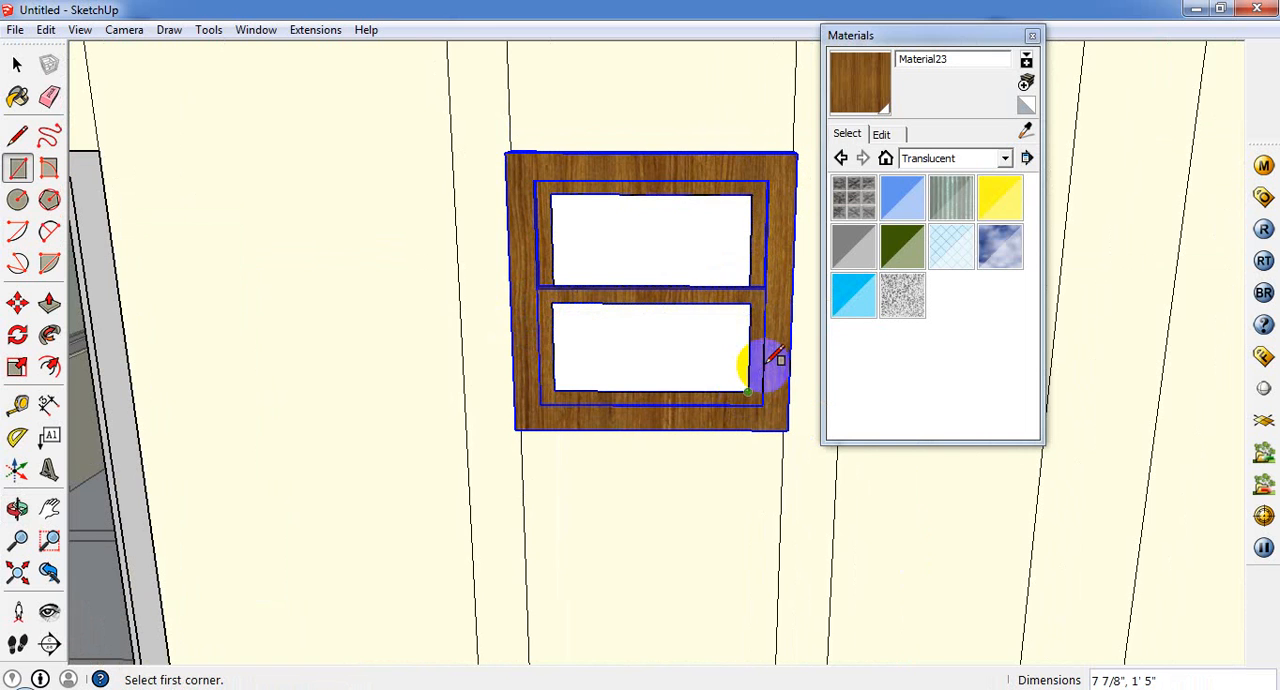
# Step: Sample Translucent_Glass_Gray from the neighbouring slider window, paint both panes of the double-hung window with it, and close the materials browser
pyautogui.click(18, 96)
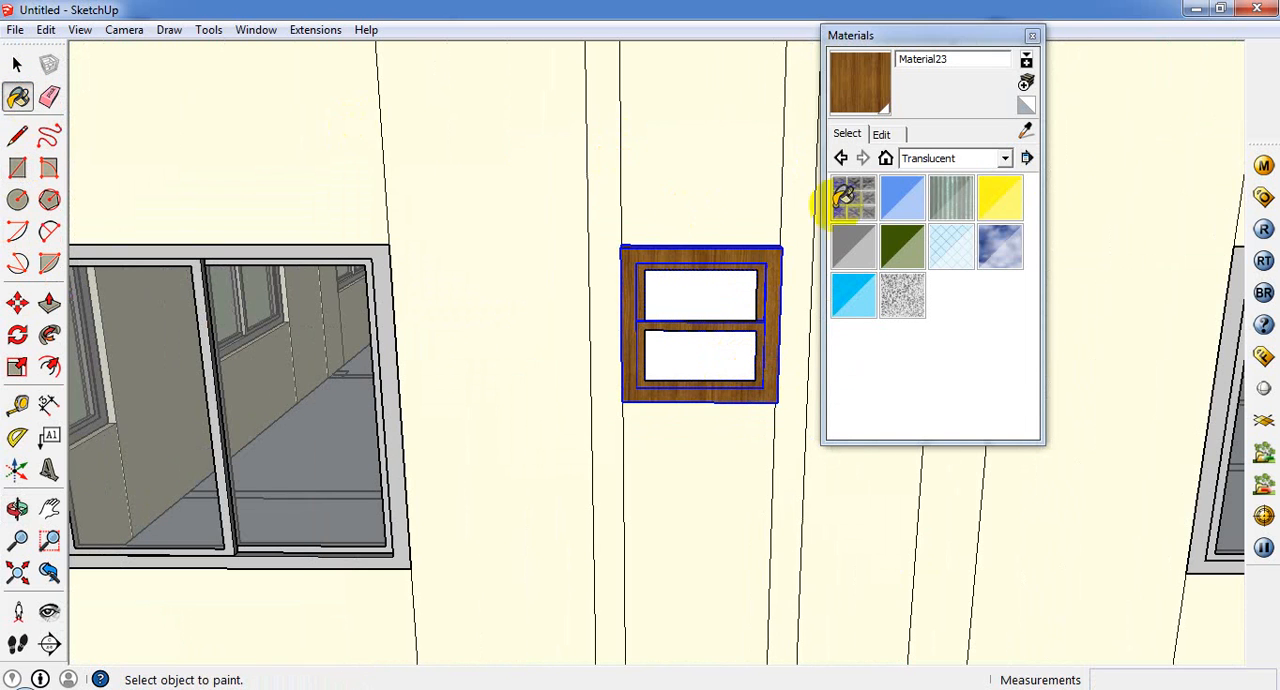
pyautogui.click(1026, 130)
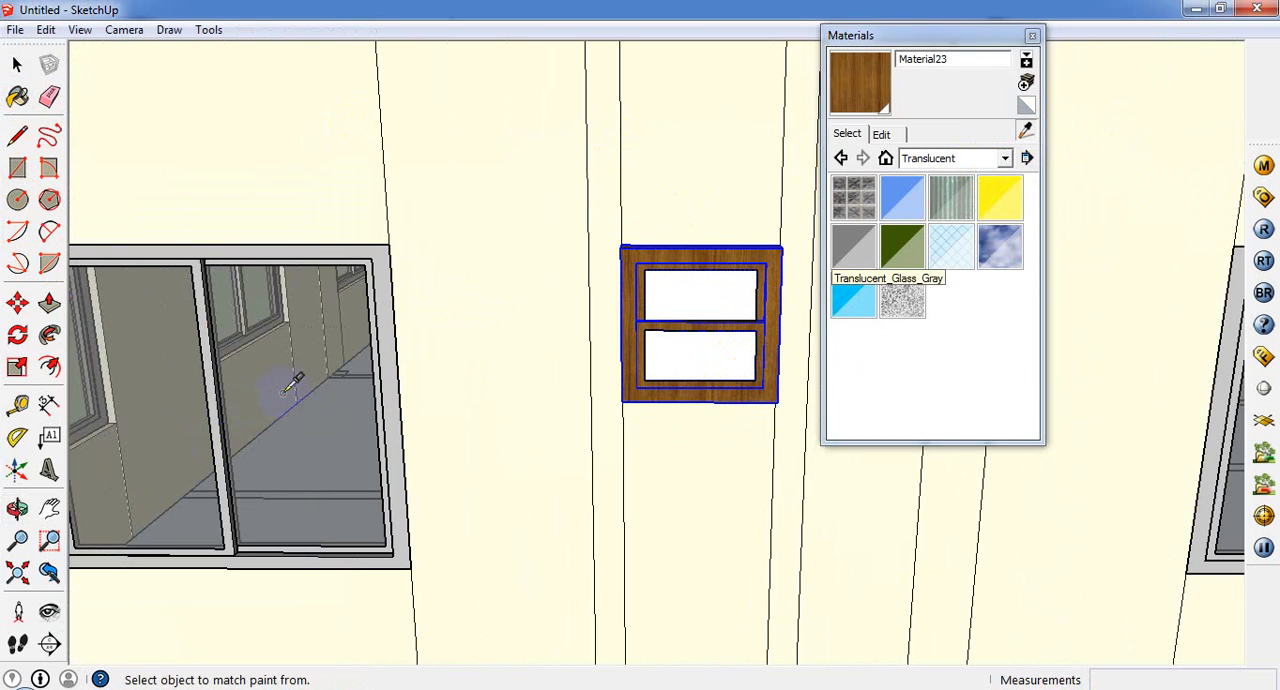
pyautogui.click(705, 333)
pyautogui.click(700, 350)
pyautogui.click(729, 282)
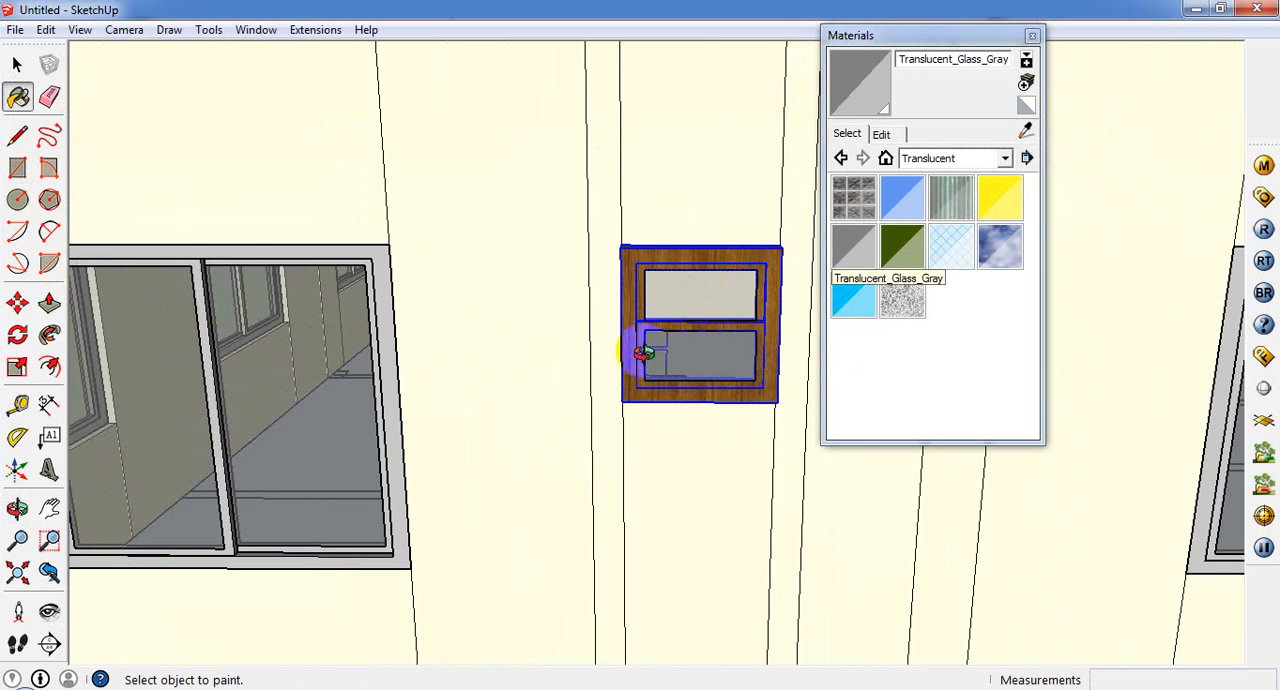
pyautogui.moveTo(643, 349)
pyautogui.mouseDown(button='middle')
pyautogui.moveTo(660, 400)
pyautogui.moveTo(735, 300)
pyautogui.mouseUp(button='middle')
pyautogui.click(1032, 37)
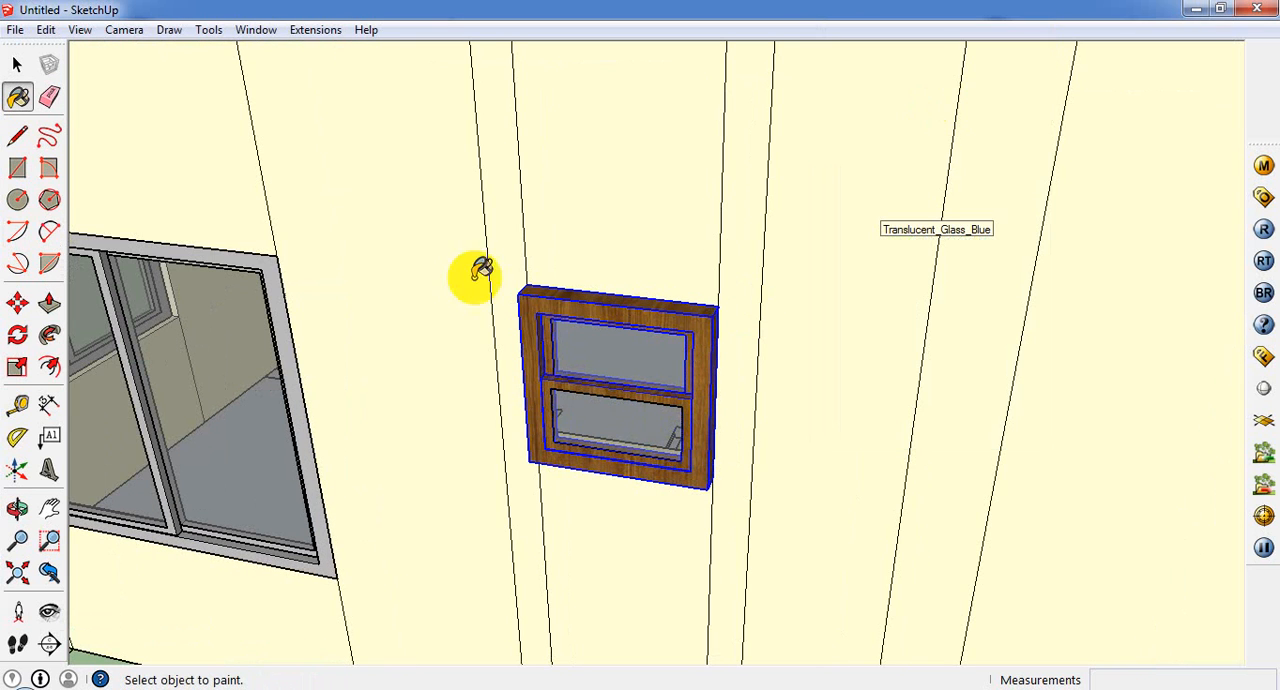
# Step: Select both glass panes together with the wooden window frame and start making them into one component
pyautogui.click(17, 64)
pyautogui.click(494, 386)
pyautogui.click(610, 443)
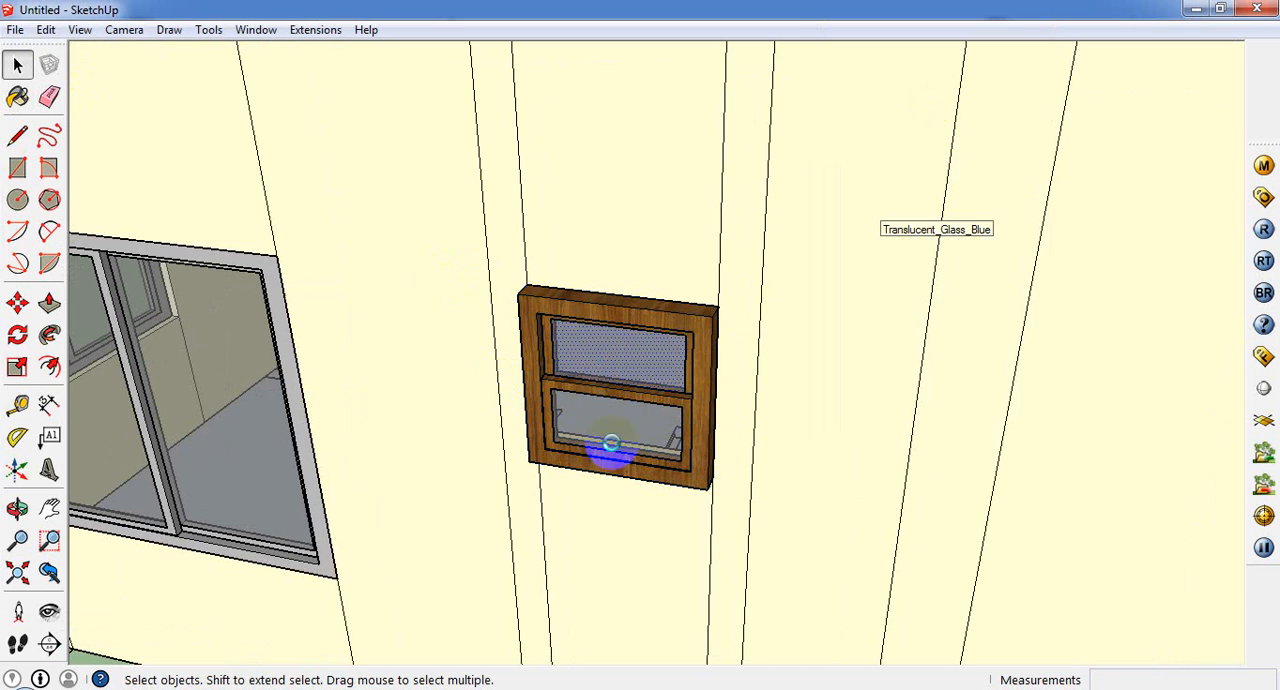
pyautogui.keyDown('shift'); pyautogui.click(701, 403); pyautogui.keyUp('shift')
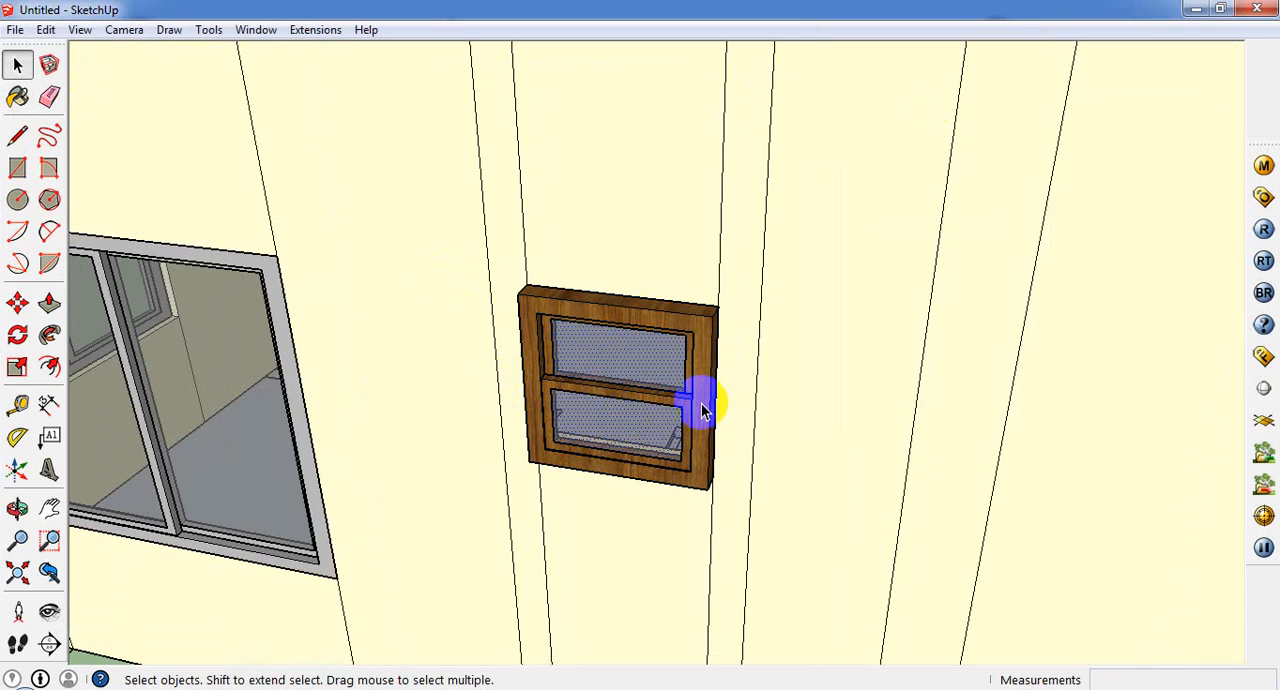
pyautogui.rightClick(698, 392)
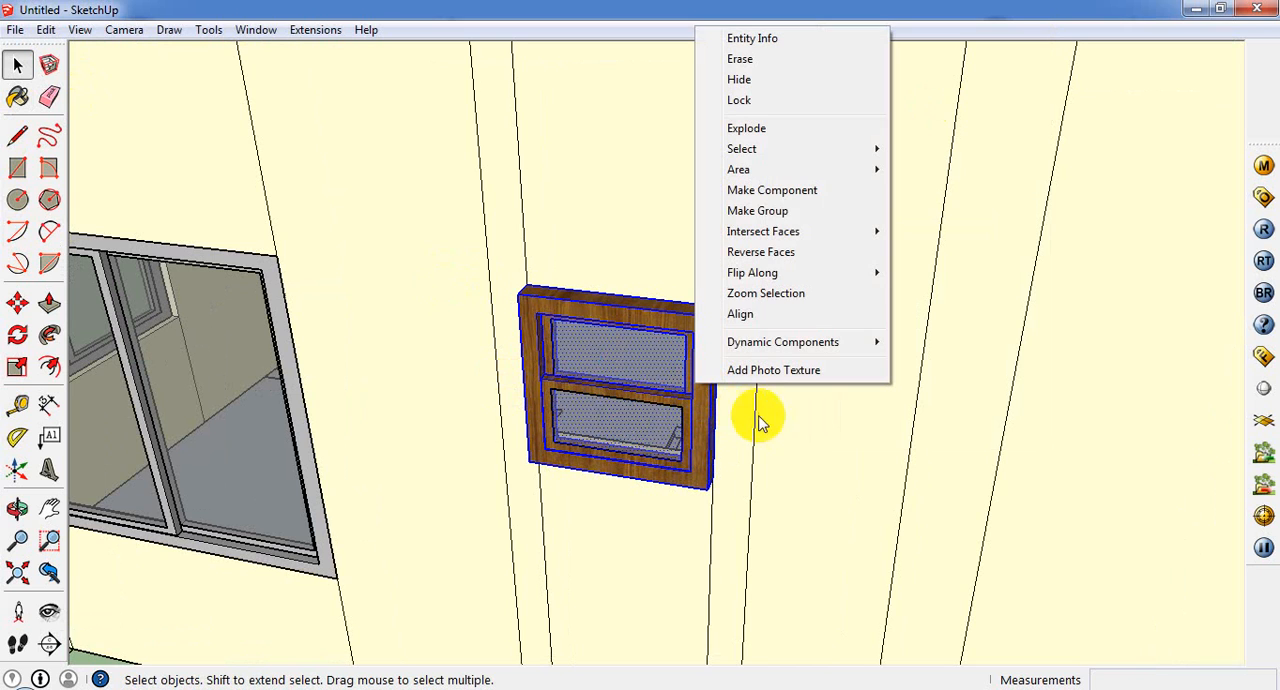
pyautogui.click(795, 190)
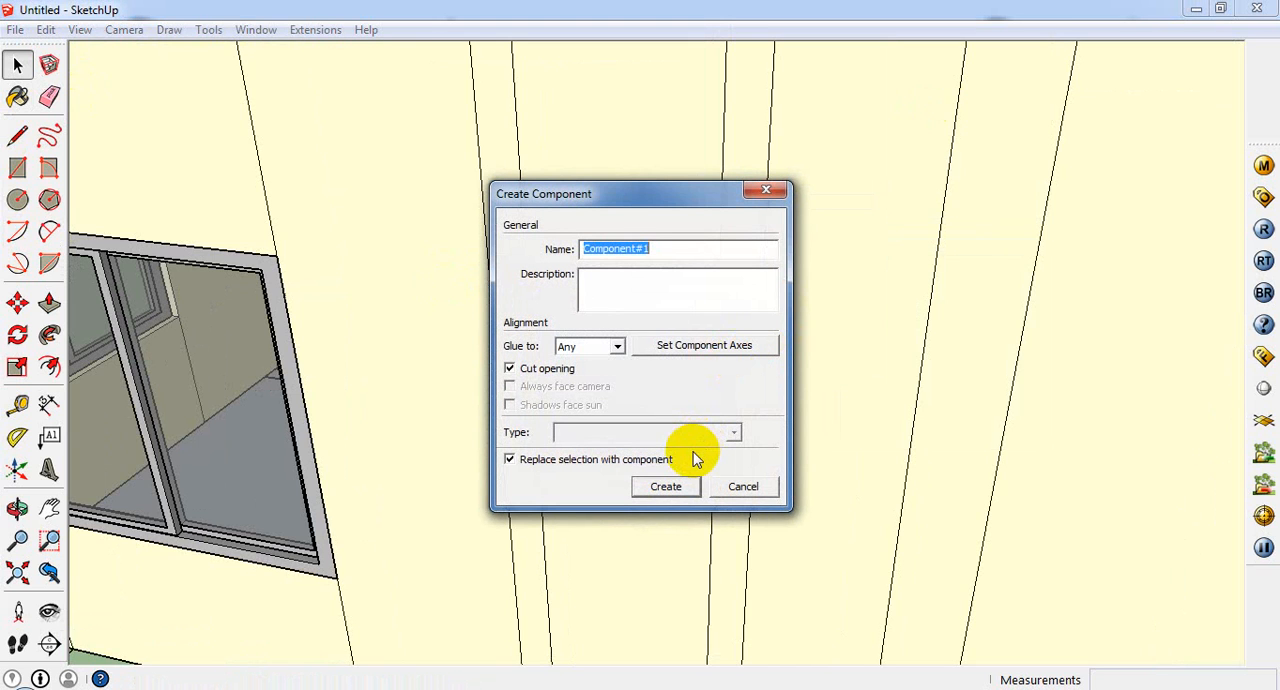
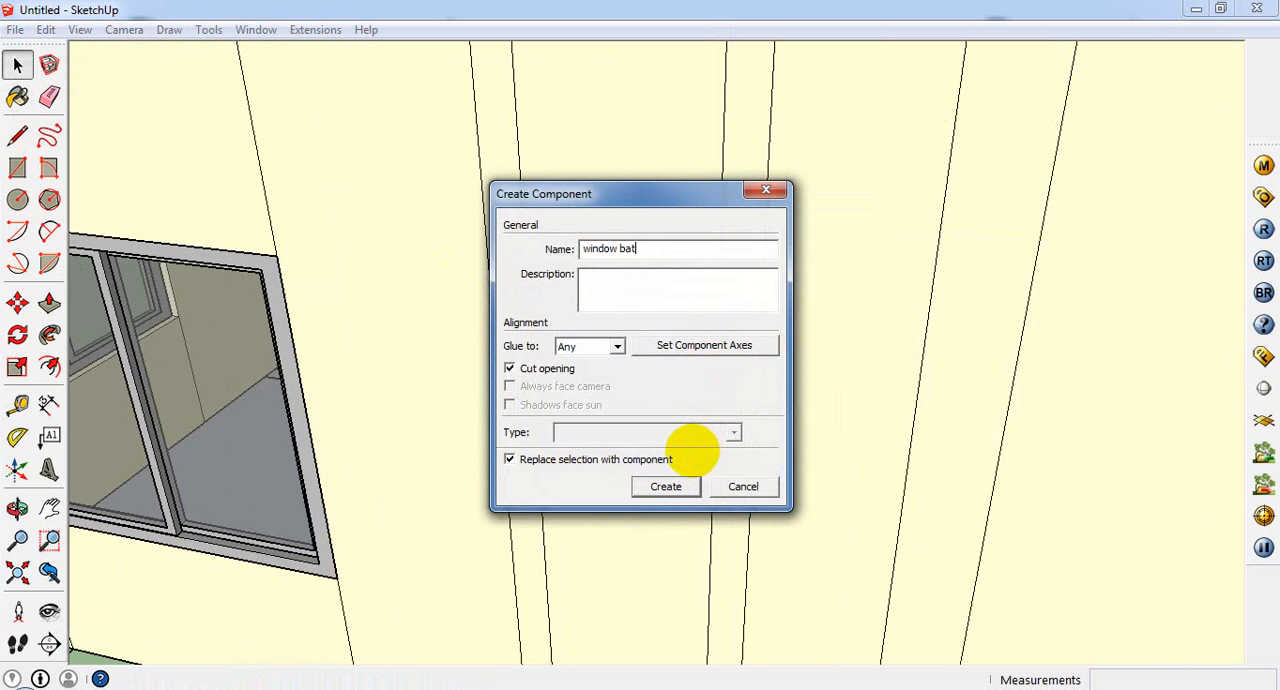
# Step: Create the component named "window bat" from the selected window, and mirror it by scaling -1 along the blue axis
pyautogui.click(685, 494)
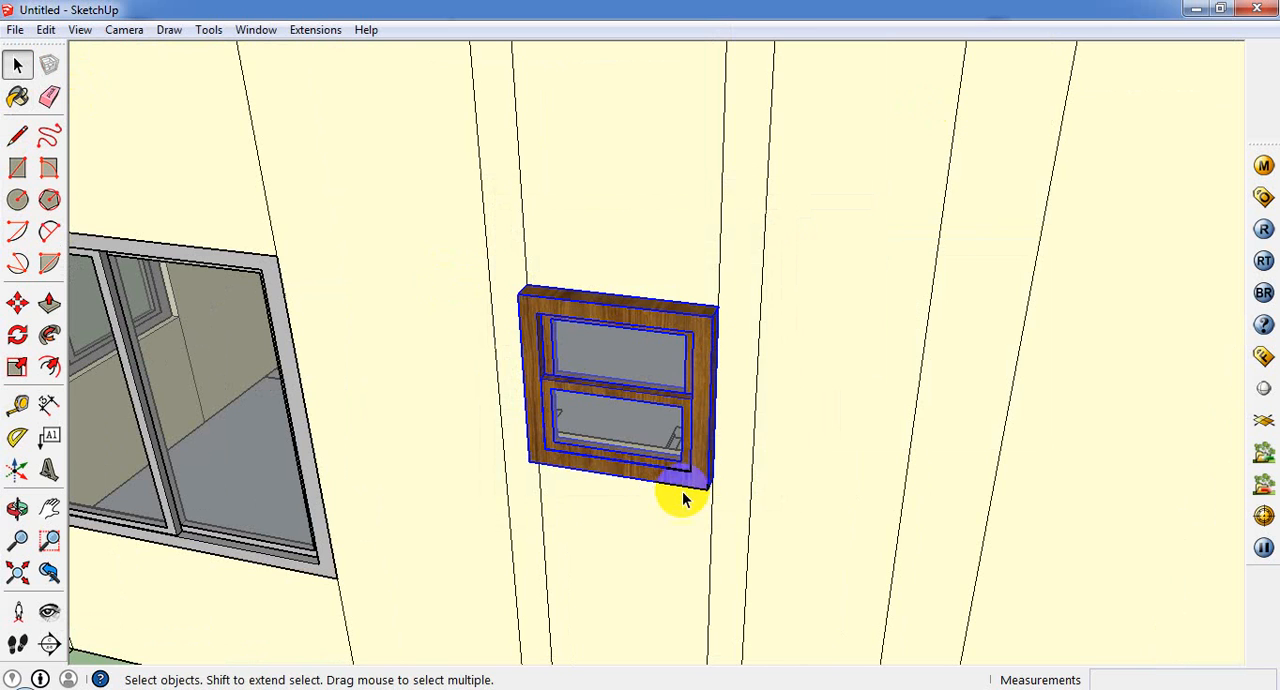
pyautogui.moveTo(592, 436); pyautogui.dragTo(100, 421, button='middle')
pyautogui.click(17, 367)
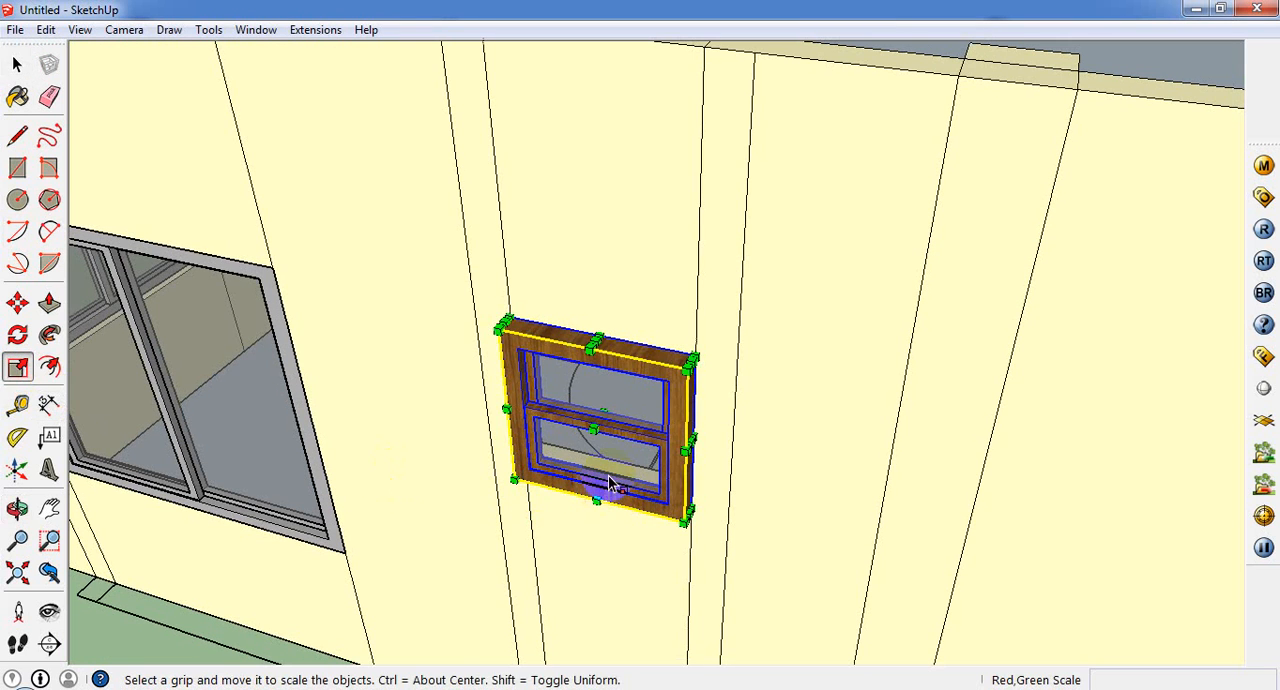
pyautogui.moveTo(596, 425); pyautogui.dragTo(603, 413)
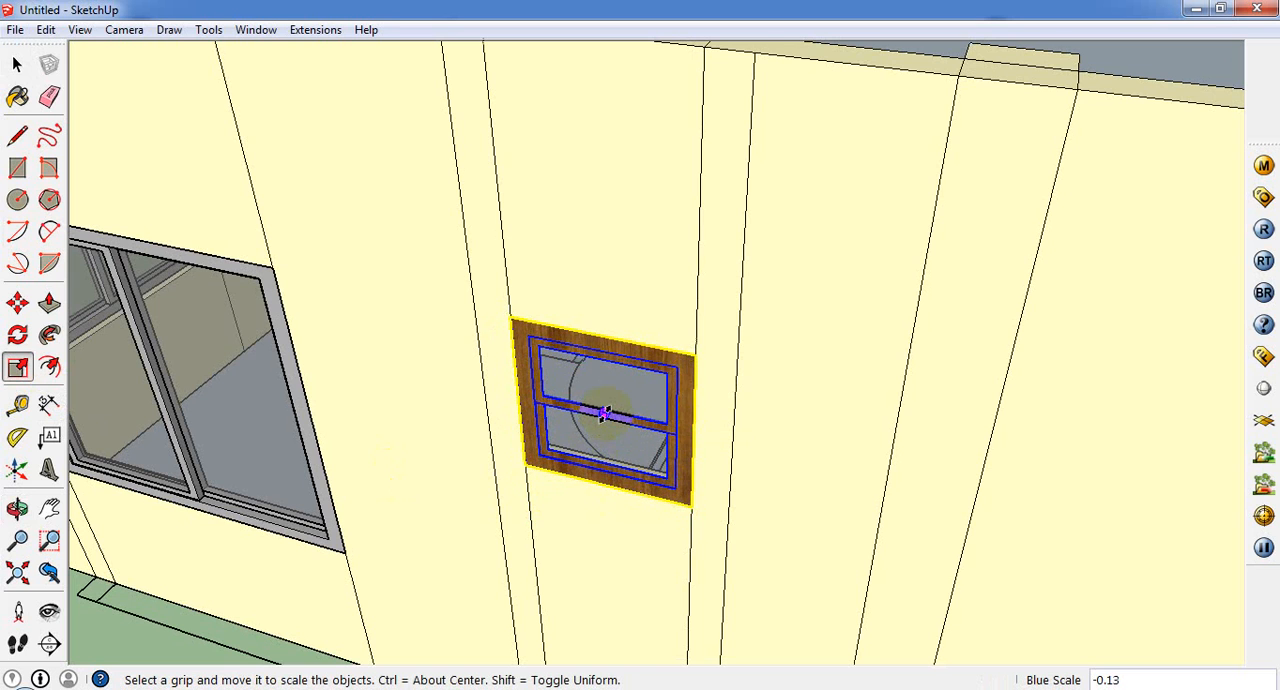
pyautogui.write('-1')
pyautogui.press('Return')
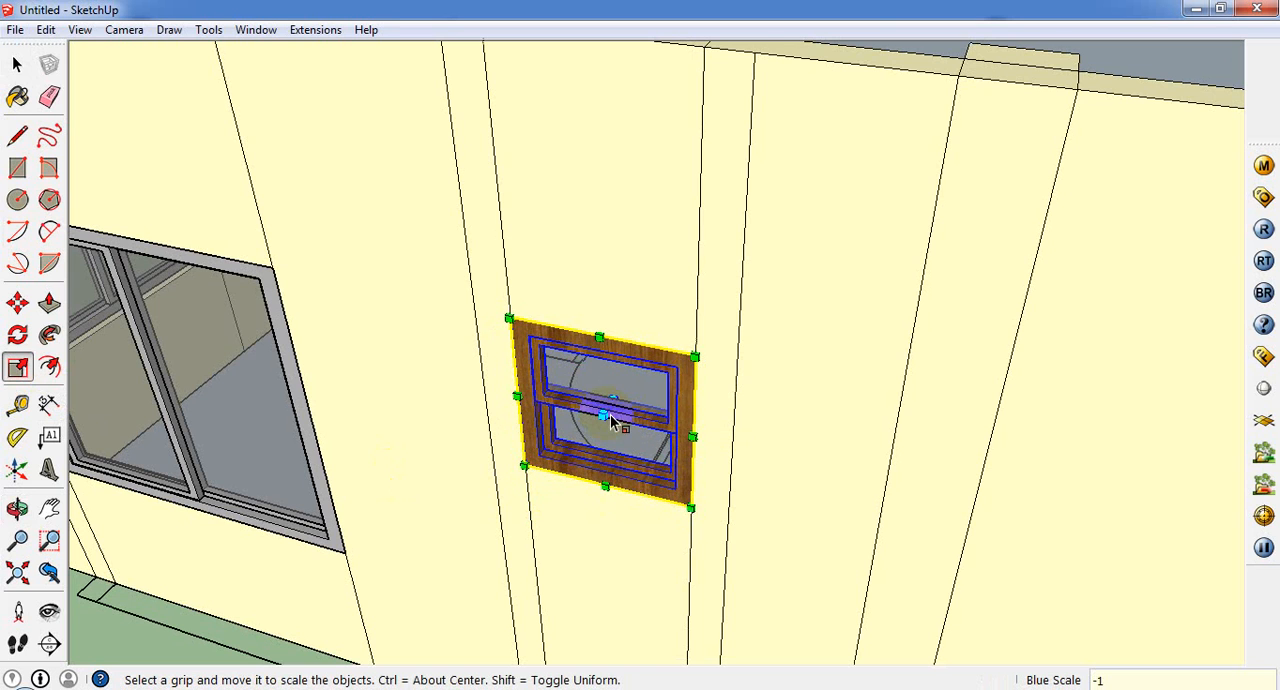
pyautogui.scroll(-10, 480, 553)
# Step: Copy the small double-hung window by its upper corner into the empty small opening beyond the middle slider on the same wall
pyautogui.click(16, 66)
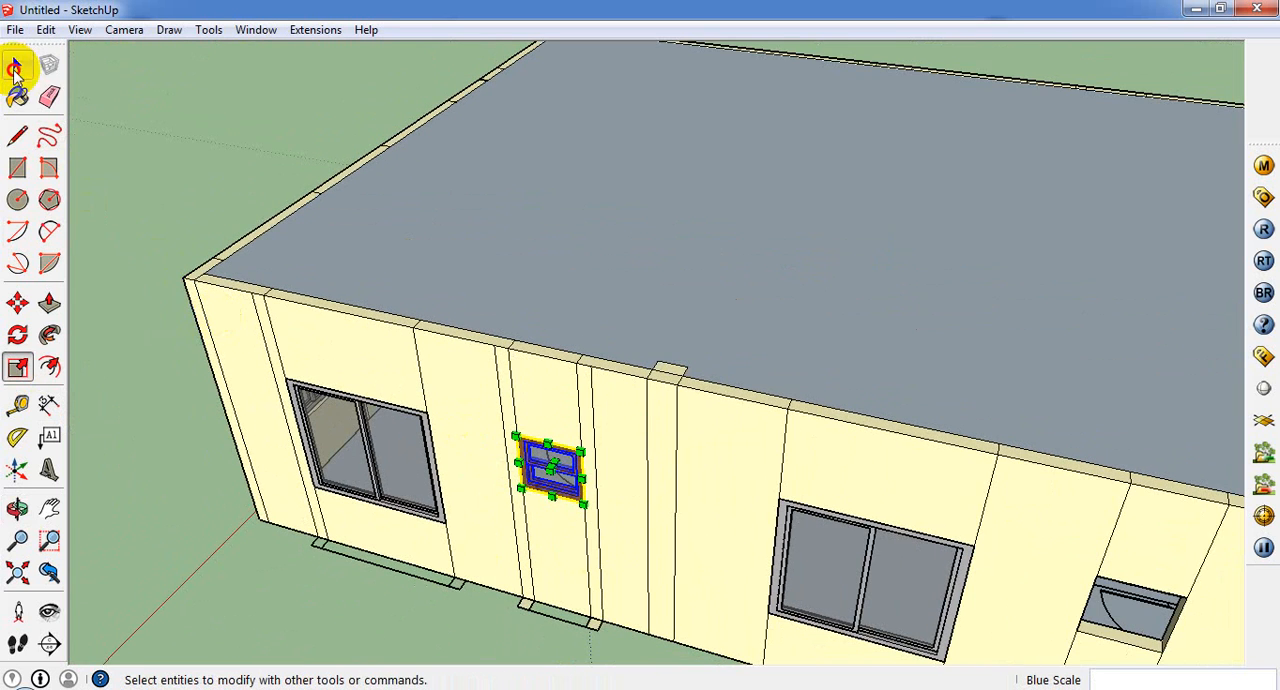
pyautogui.scroll(2, 560, 452)
pyautogui.scroll(-3, 560, 444)
pyautogui.press('m')
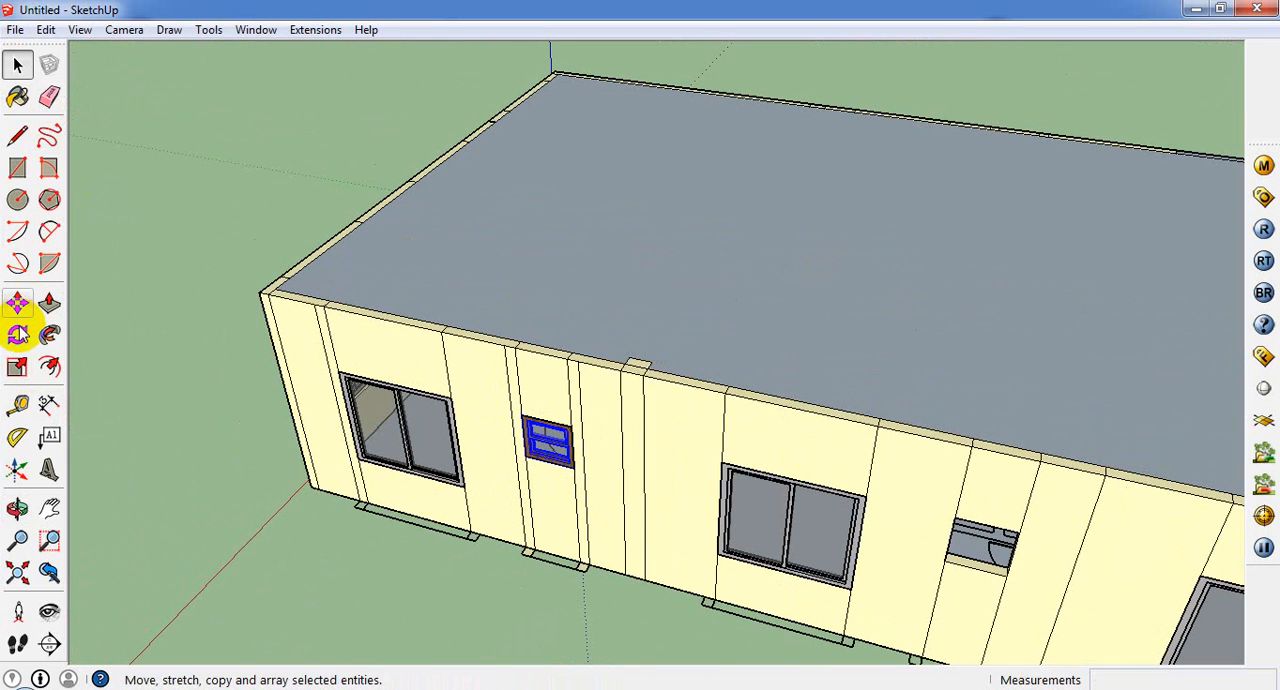
pyautogui.press('ctrl')
pyautogui.click(517, 412)
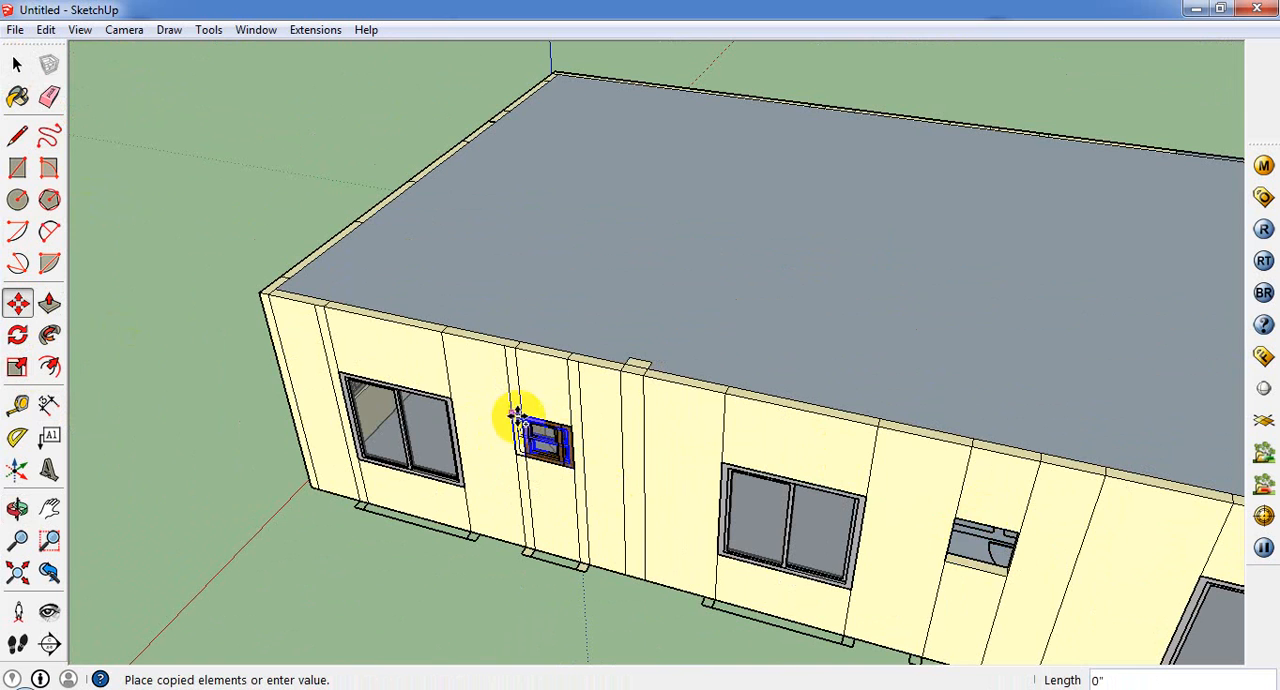
pyautogui.click(955, 515)
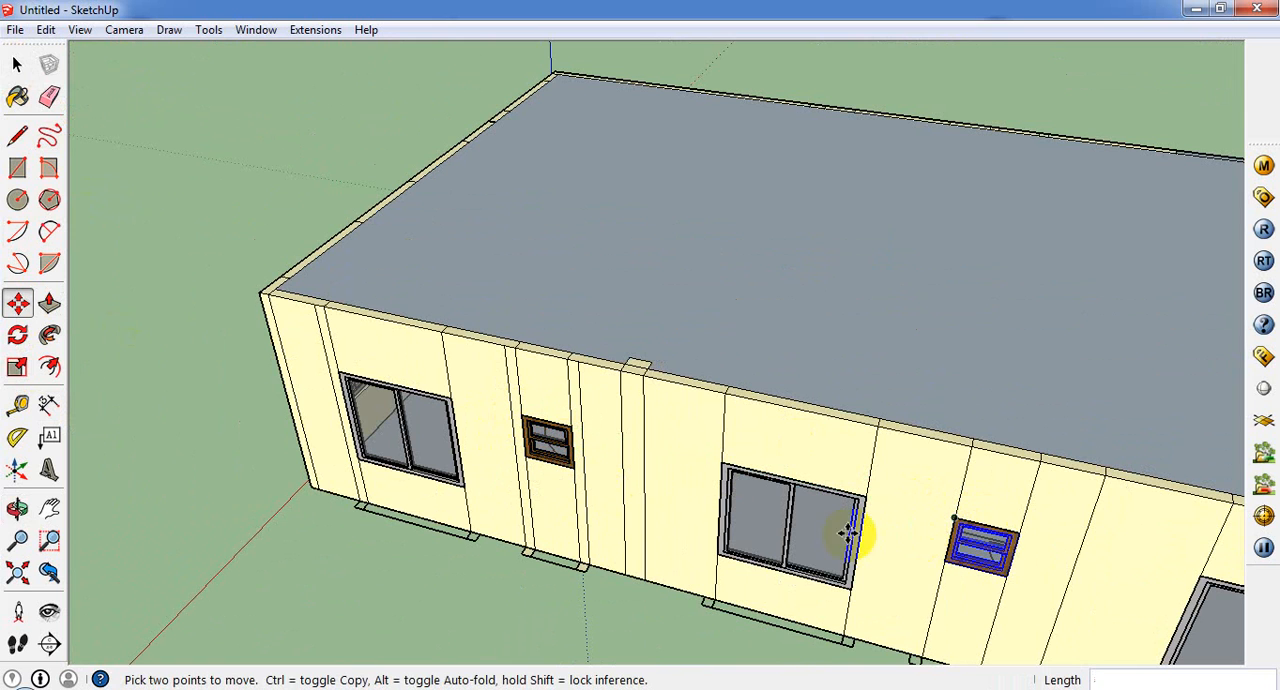
# Step: Open the original small wooden window component for editing and sample the gray Color_003 material
pyautogui.scroll(3, 657, 472)
pyautogui.scroll(4, 254, 223)
pyautogui.scroll(-2, 348, 378)
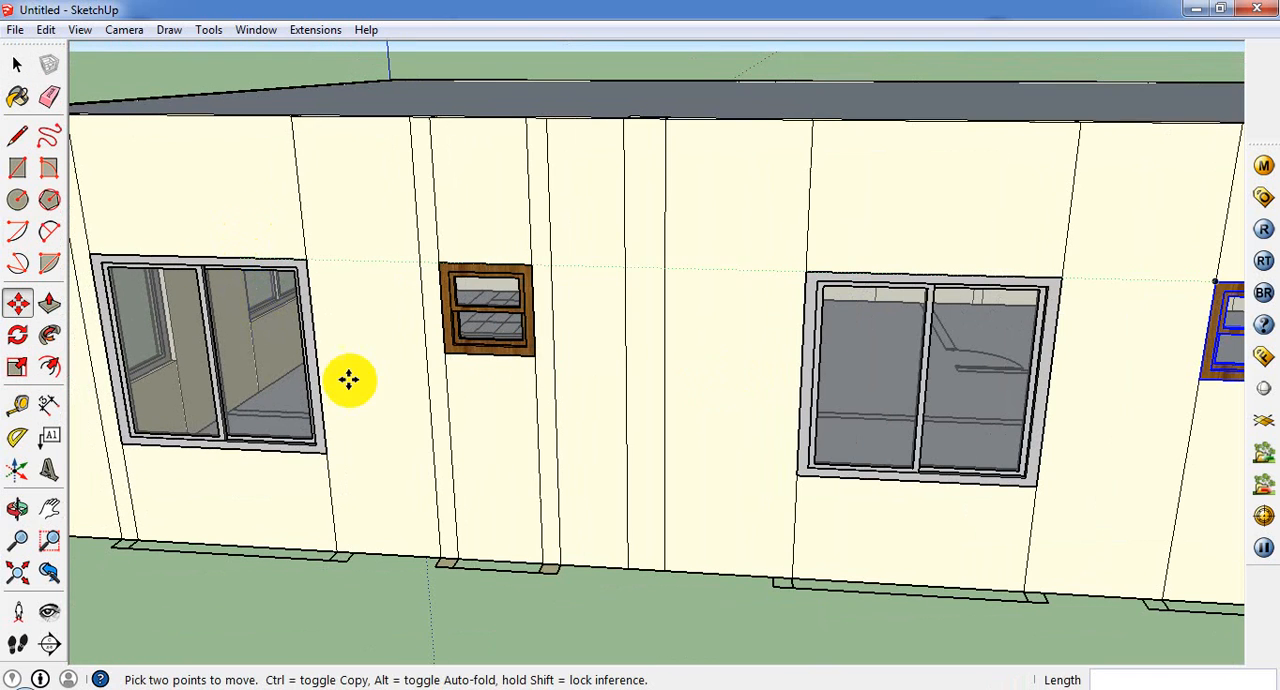
pyautogui.click(17, 64)
pyautogui.scroll(4, 505, 265)
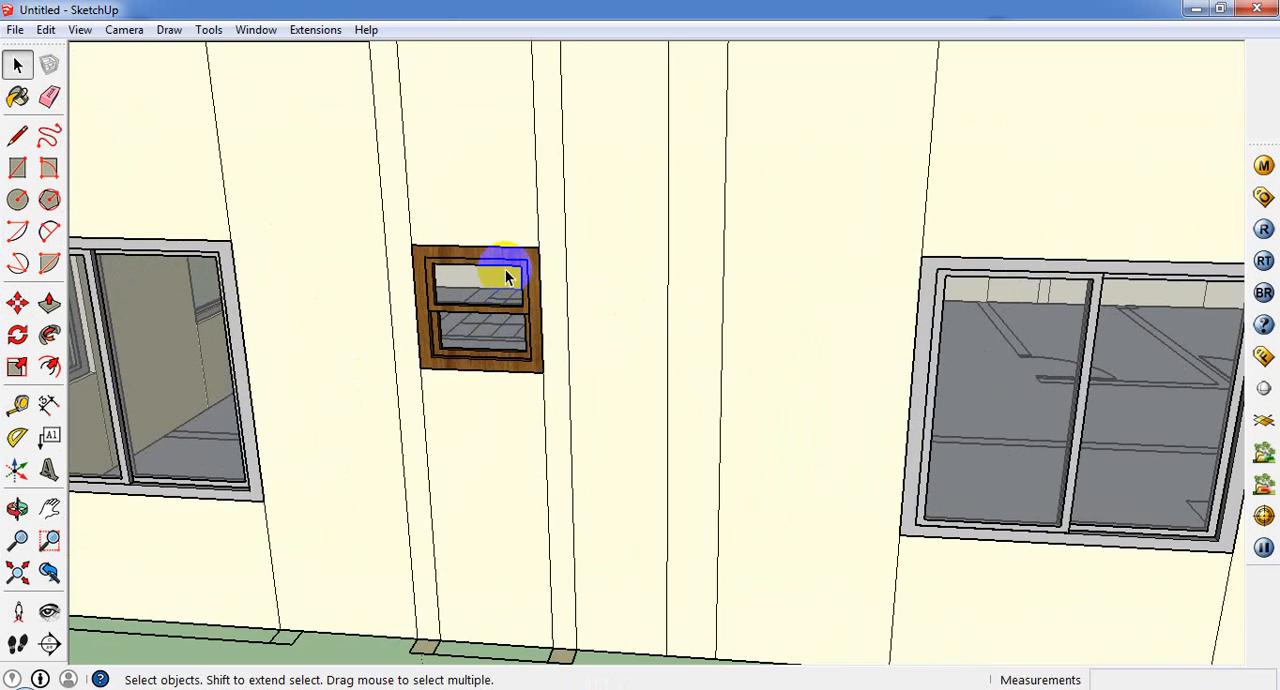
pyautogui.doubleClick(505, 262)
pyautogui.scroll(3, 505, 264)
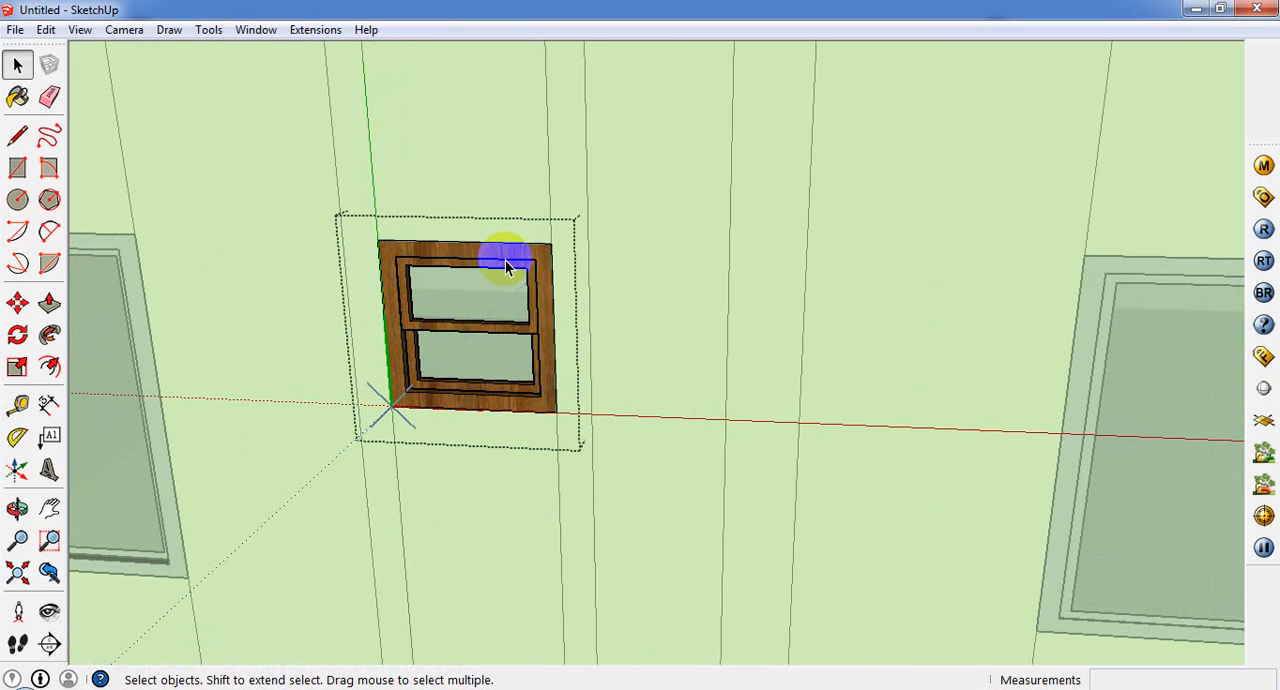
pyautogui.click(17, 97)
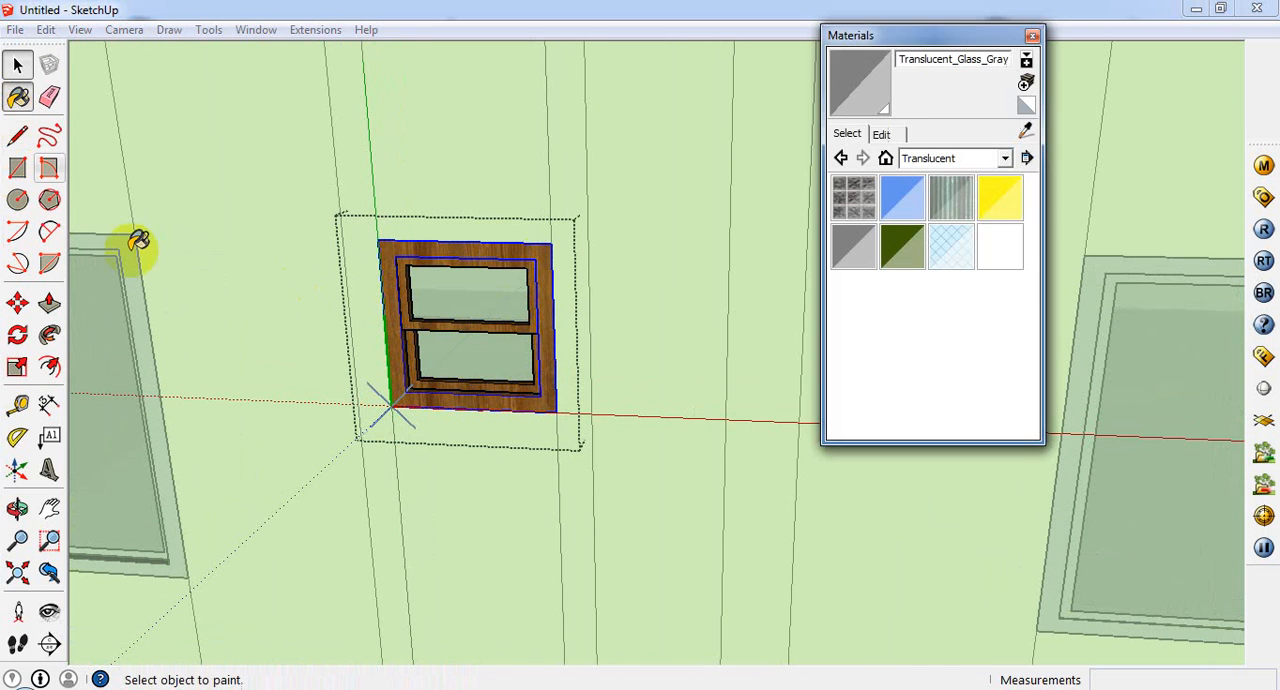
pyautogui.click(1027, 130)
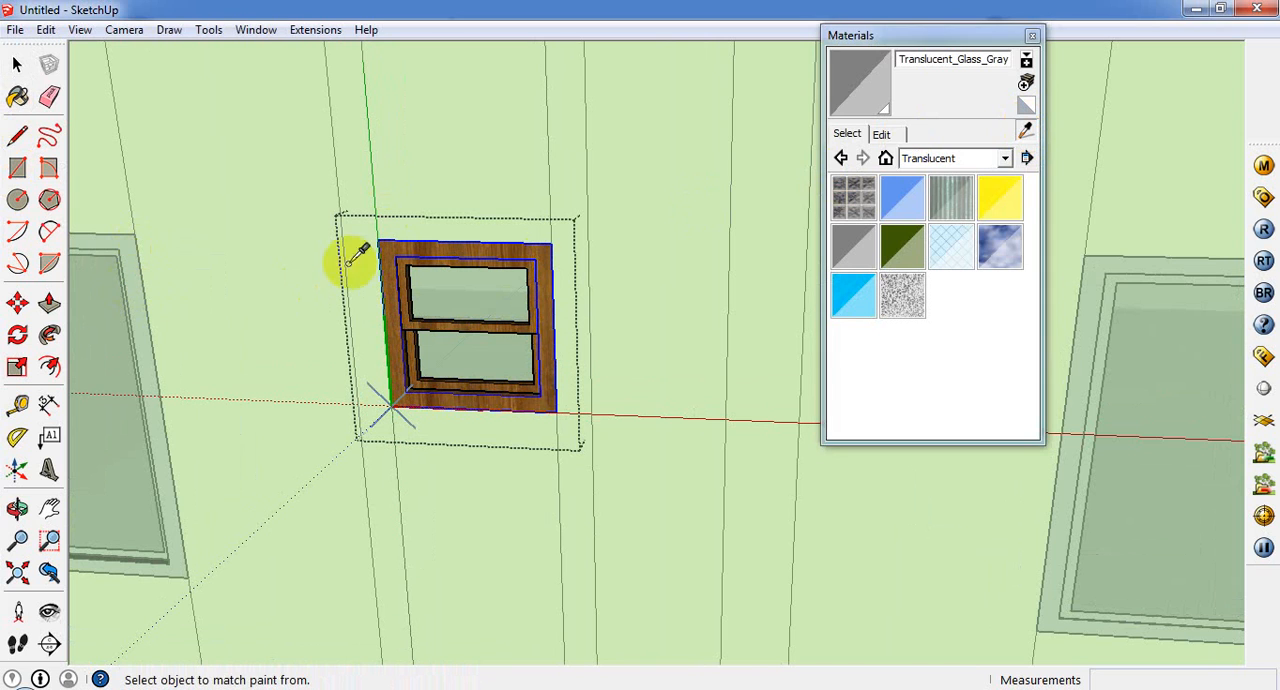
pyautogui.click(520, 232)
# Step: Paint the double-hung window's outer frame and both sashes with Color_003, close the materials browser and leave the component
pyautogui.scroll(2, 505, 252)
pyautogui.click(505, 252)
pyautogui.scroll(2, 500, 257)
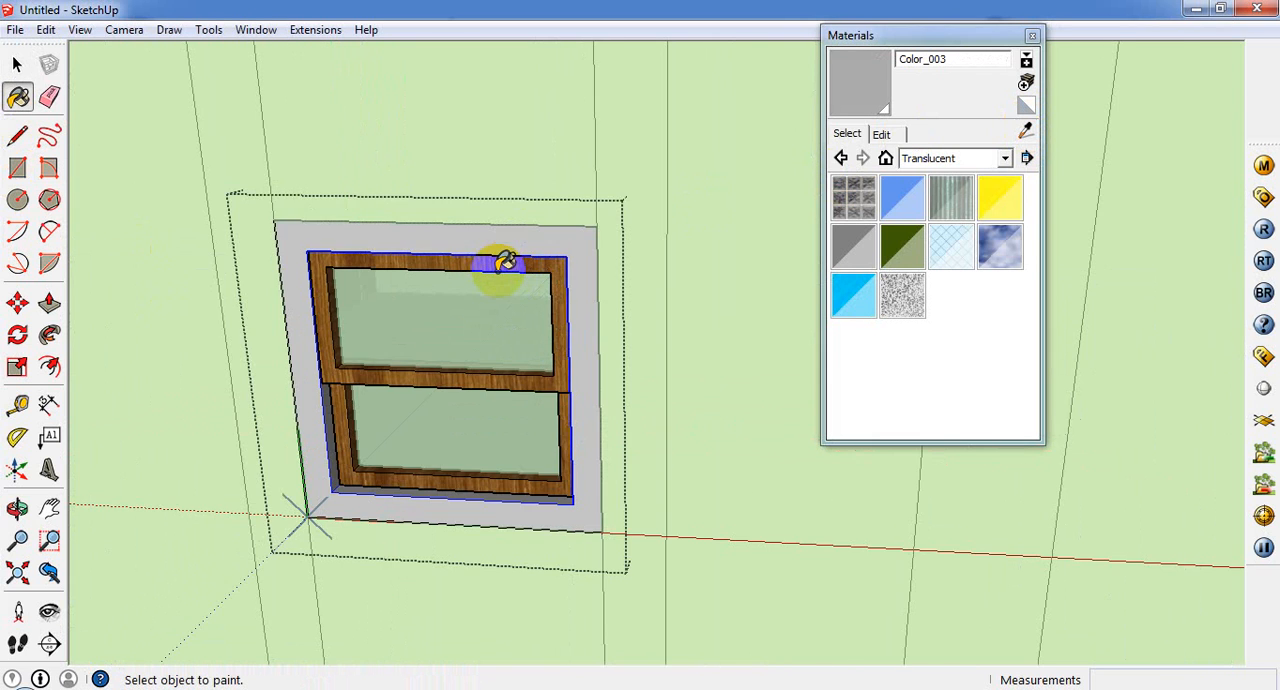
pyautogui.click(500, 257)
pyautogui.scroll(2, 500, 257)
pyautogui.click(600, 503)
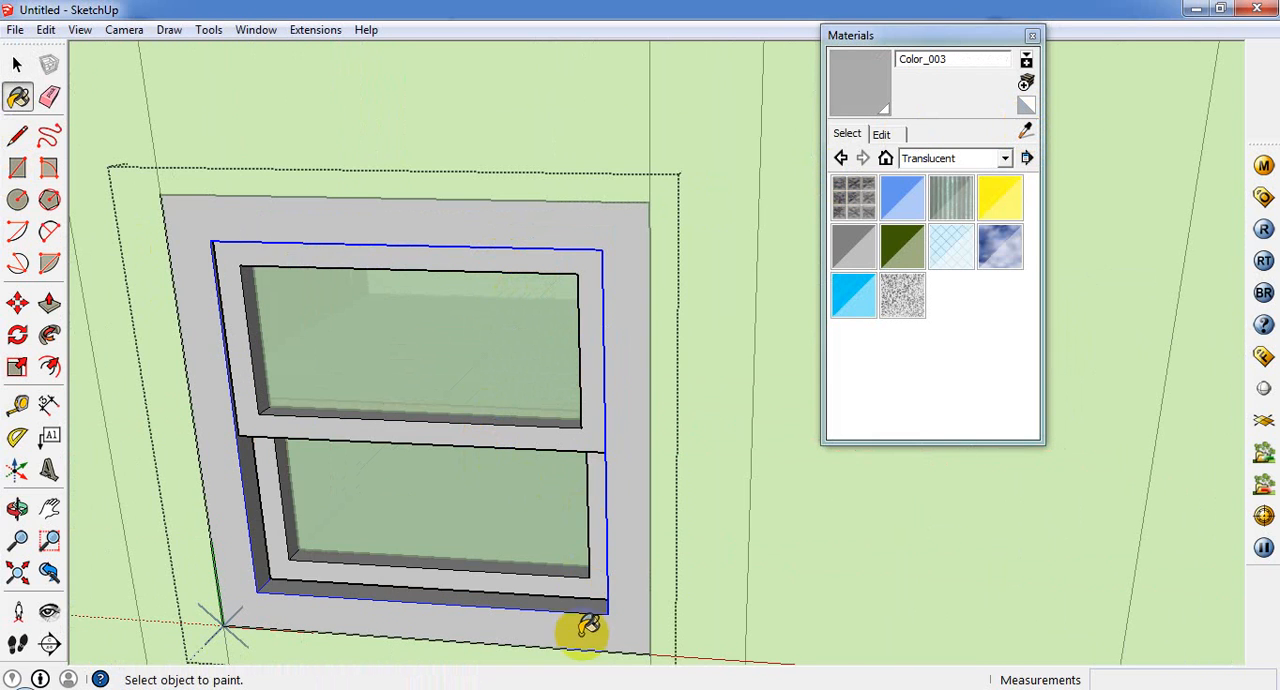
pyautogui.scroll(-4, 557, 571)
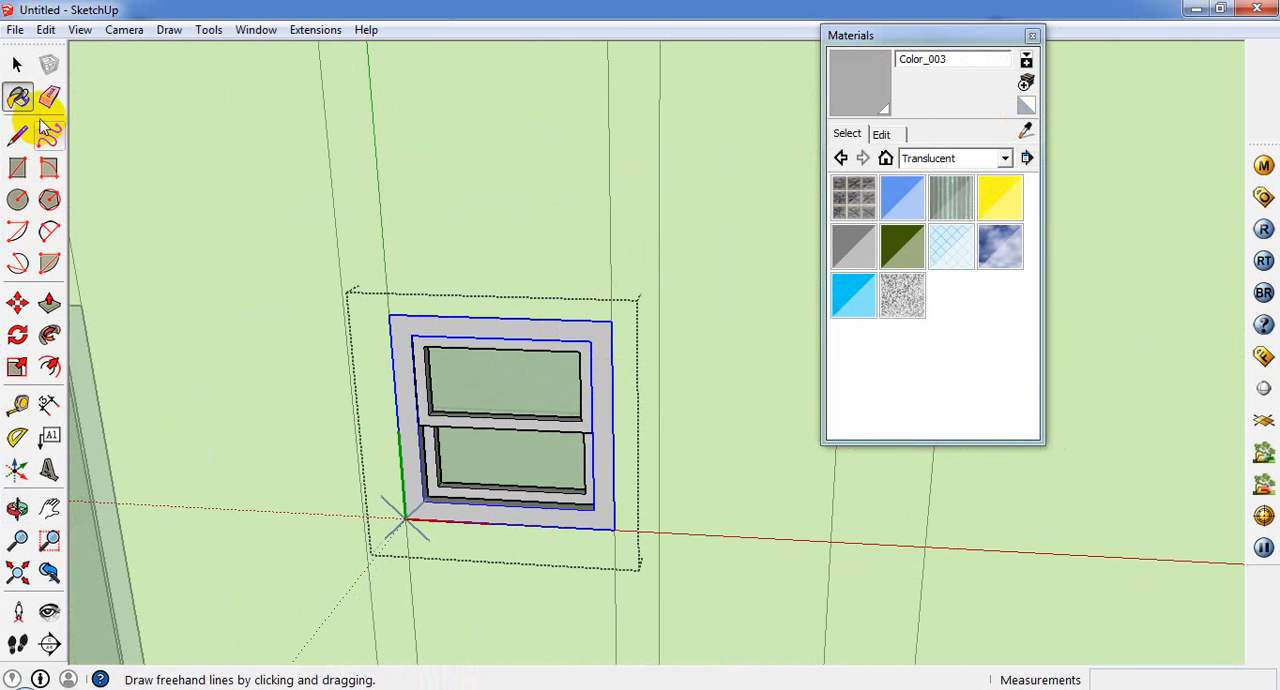
pyautogui.click(16, 64)
pyautogui.click(1032, 35)
pyautogui.scroll(-5, 543, 363)
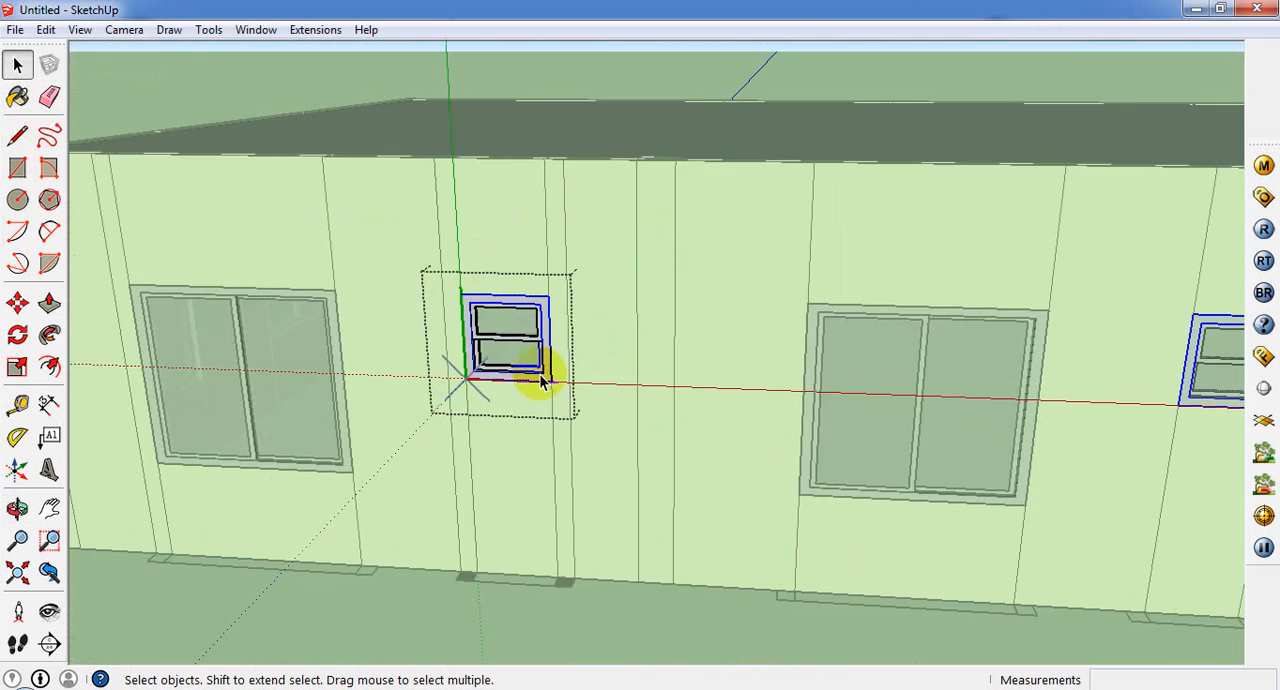
pyautogui.click(223, 118)
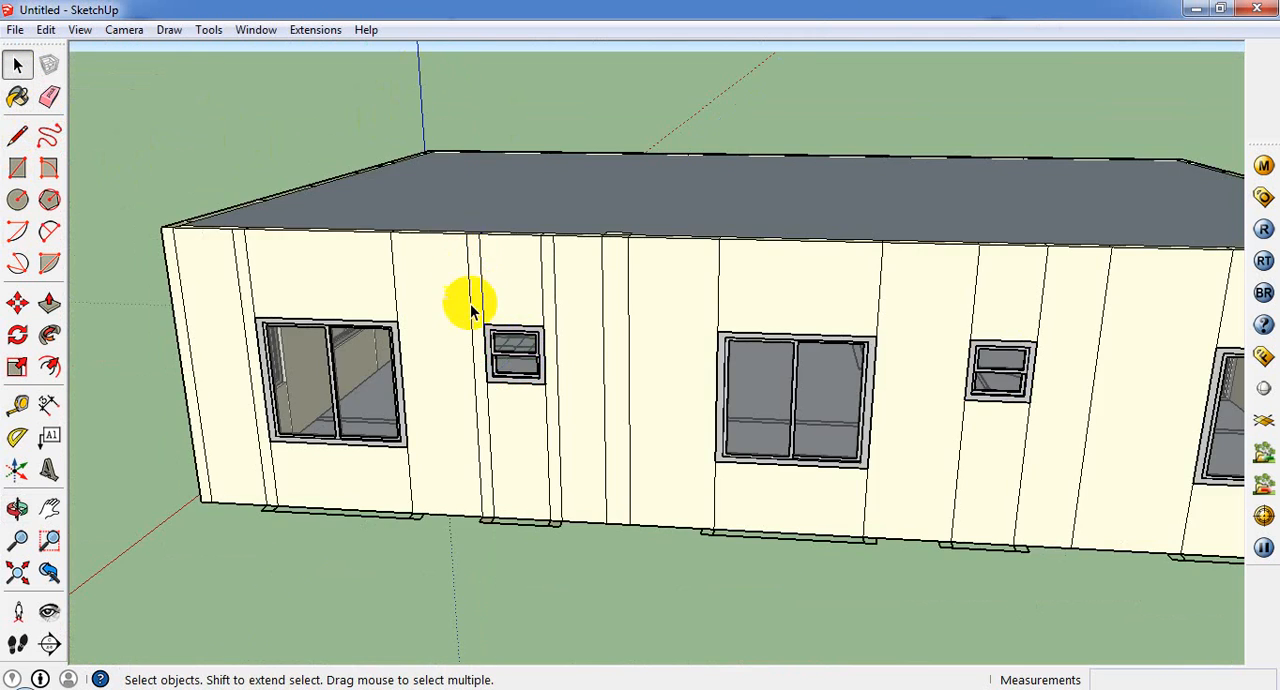
pyautogui.moveTo(472, 306); pyautogui.dragTo(1134, 460, button='middle')
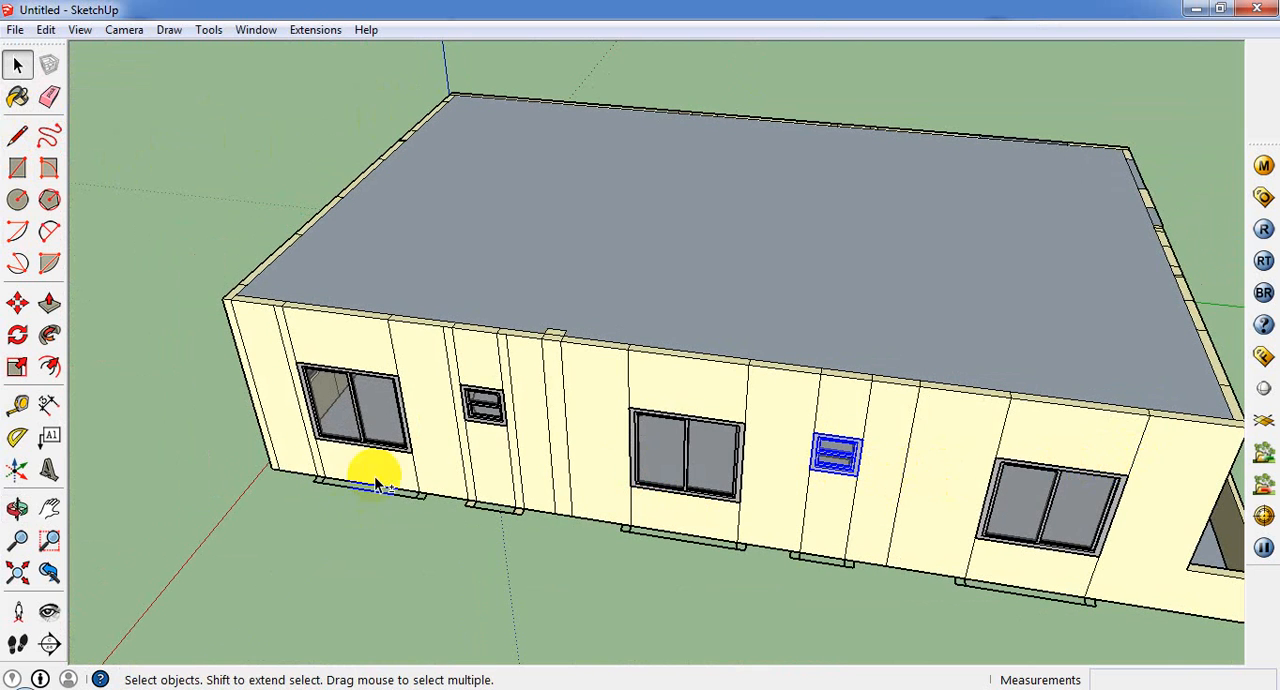
pyautogui.keyDown('shift'); pyautogui.click(478, 428); pyautogui.keyUp('shift')
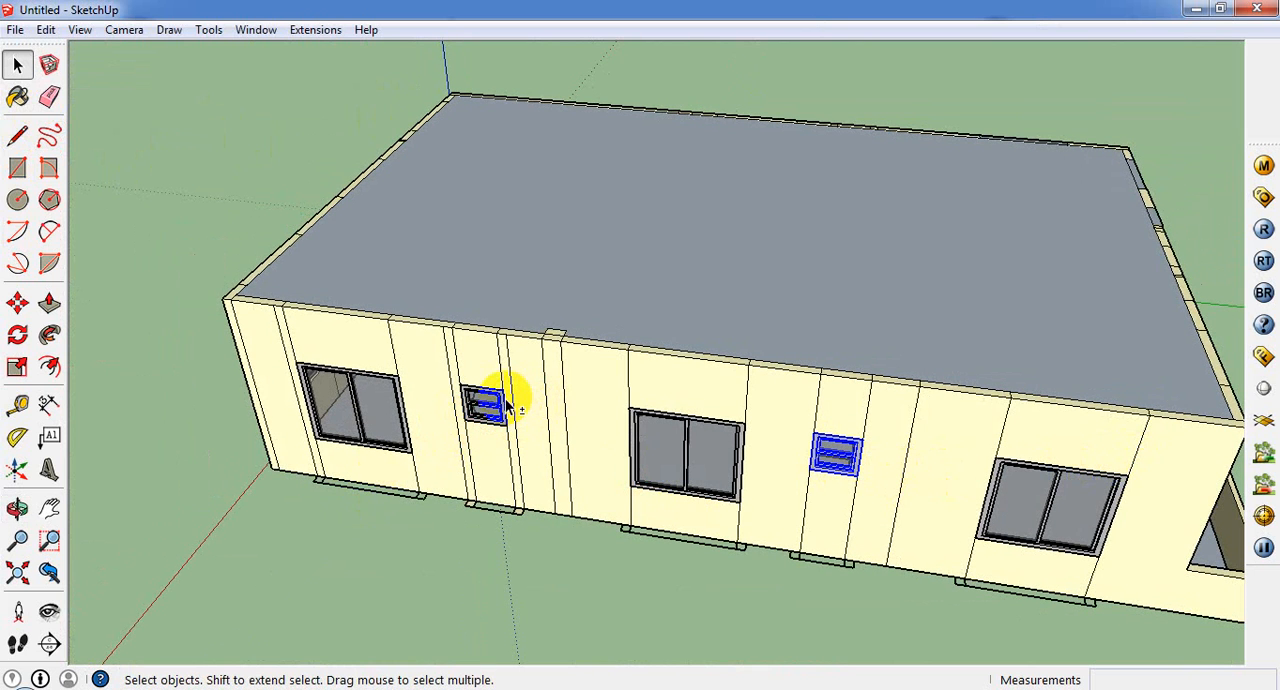
pyautogui.scroll(5, 505, 408)
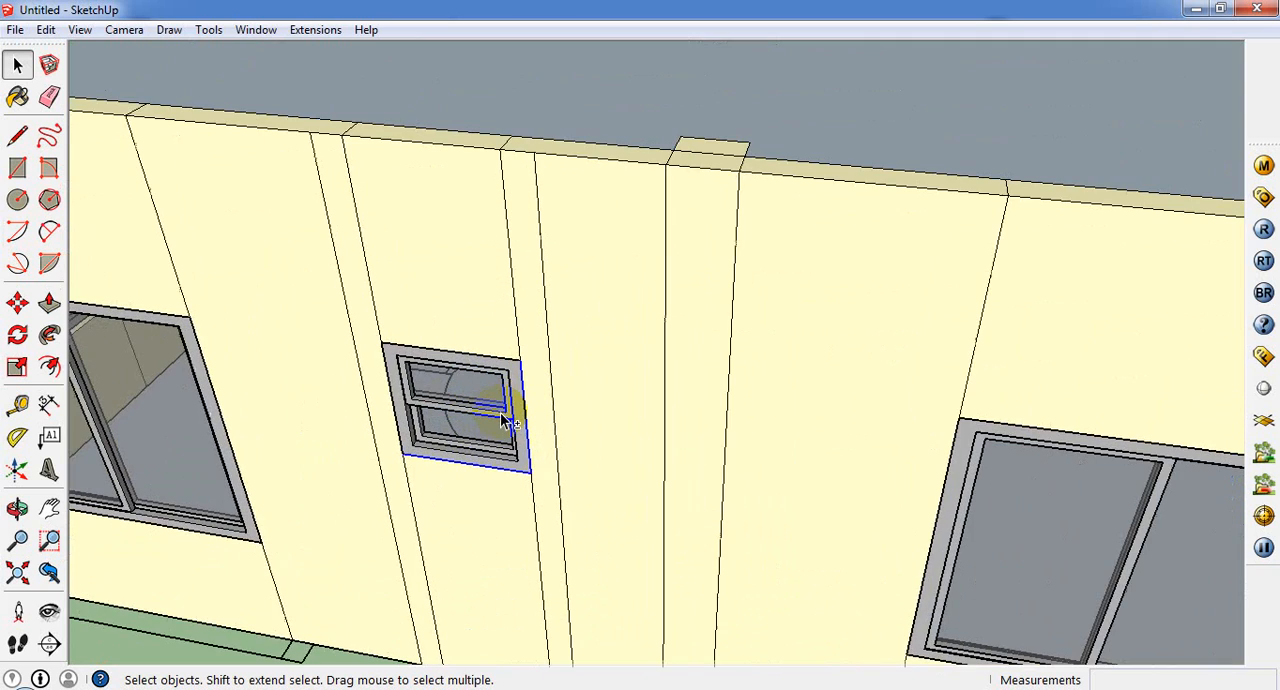
pyautogui.click(503, 418)
pyautogui.scroll(-4, 503, 416)
pyautogui.moveTo(508, 443); pyautogui.dragTo(40, 309, button='middle')
pyautogui.click(28, 306)
pyautogui.press('ctrl')
pyautogui.click(434, 303)
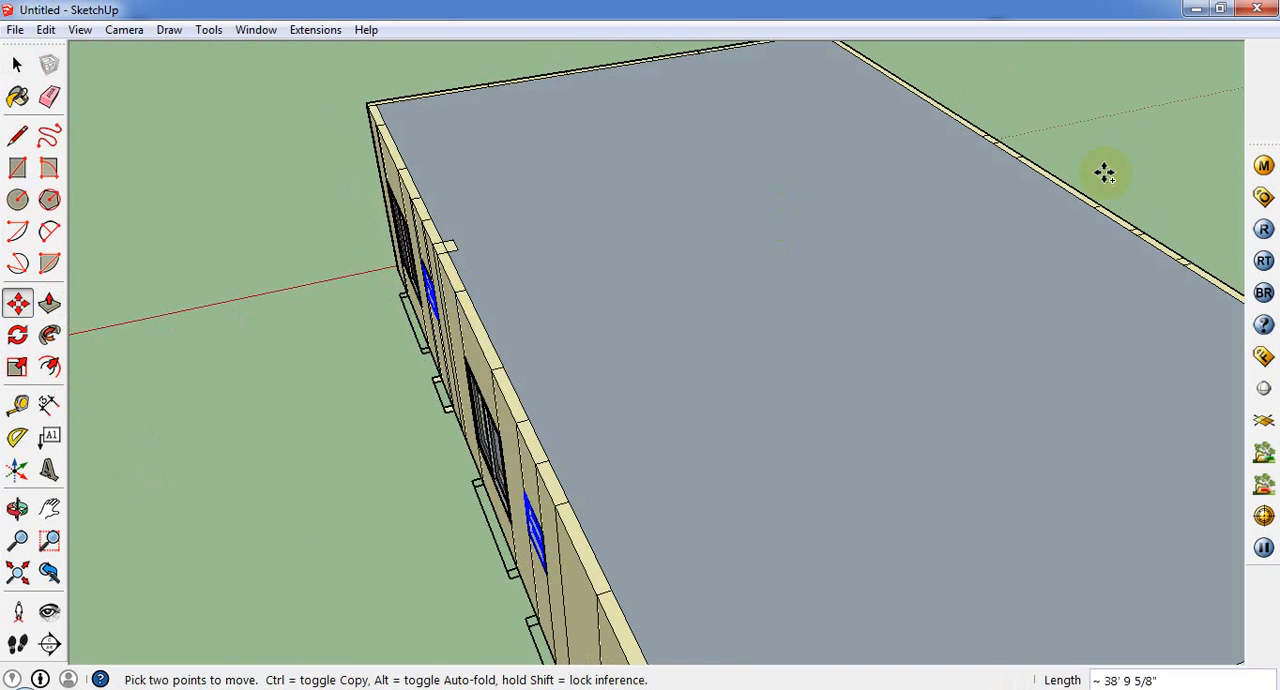
pyautogui.scroll(-1, 1103, 171)
pyautogui.scroll(-2, 828, 272)
pyautogui.scroll(-3, 652, 295)
pyautogui.moveTo(1080, 274); pyautogui.dragTo(332, 384, button='middle')
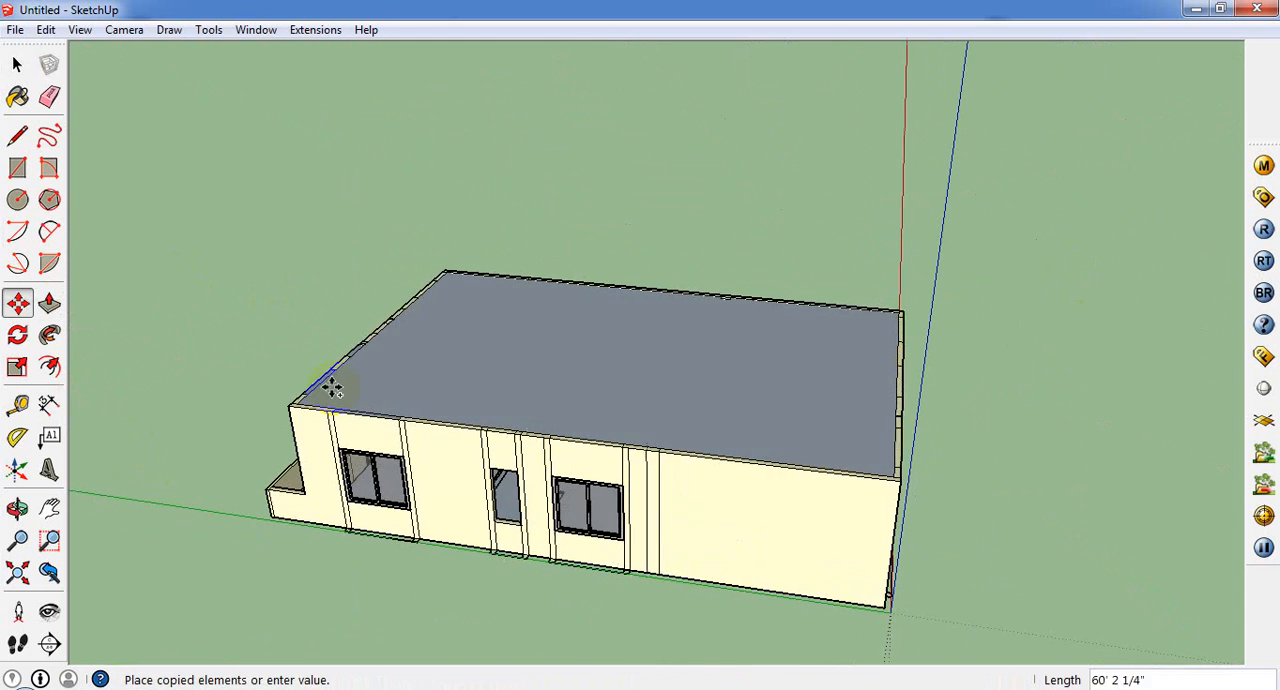
pyautogui.moveTo(565, 466); pyautogui.dragTo(425, 412, button='middle')
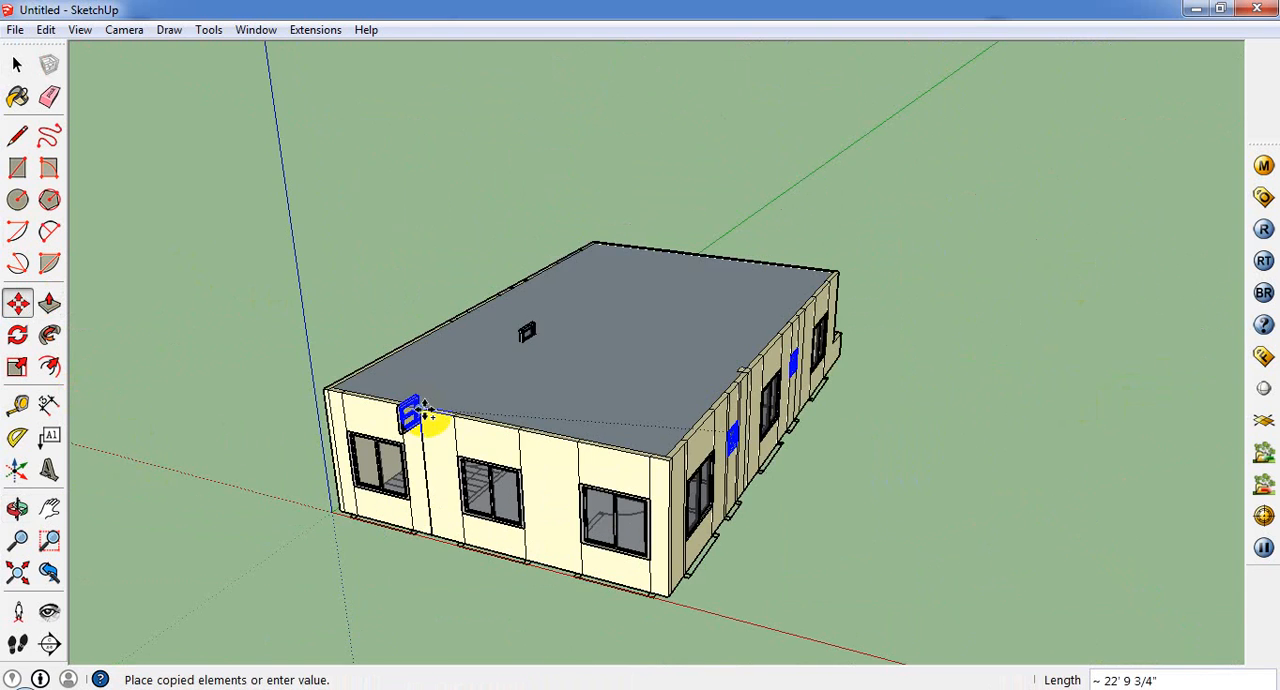
pyautogui.moveTo(849, 330); pyautogui.dragTo(864, 430, button='middle')
pyautogui.press('Escape')
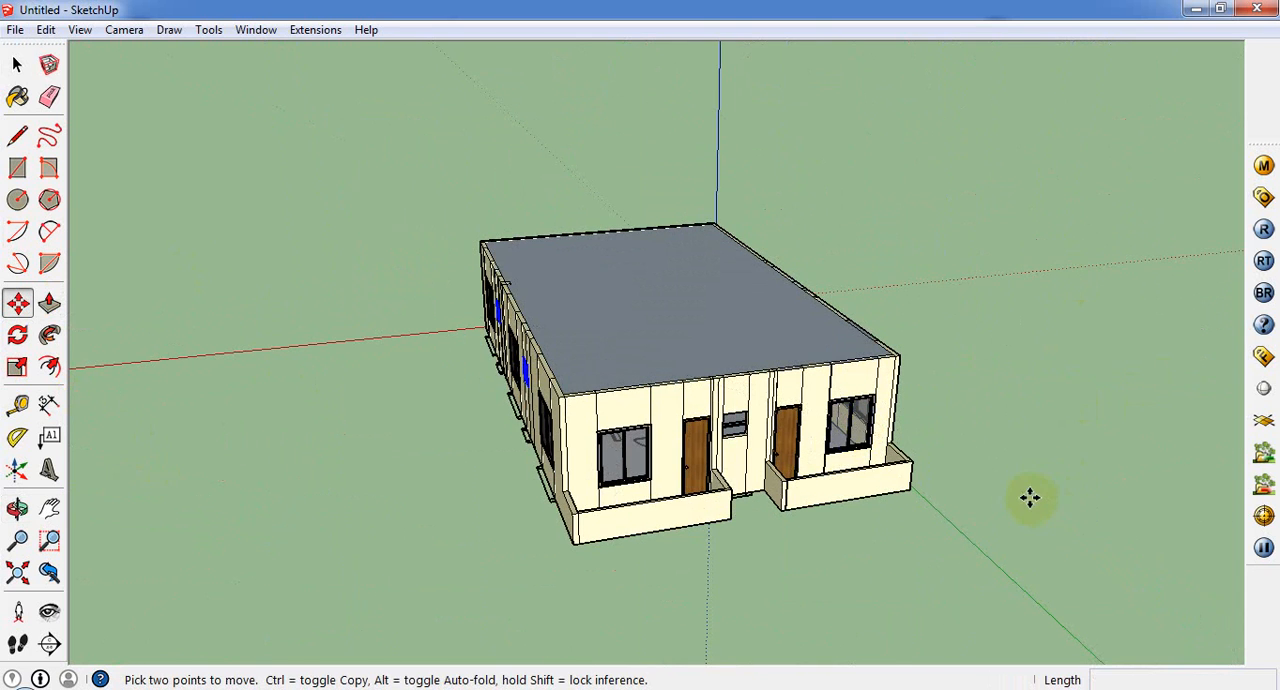
# Step: Copy the small window nearer the porches straight along the side wall onto the clear ground beyond the front of the house
pyautogui.scroll(1, 848, 475)
pyautogui.scroll(3, 848, 475)
pyautogui.moveTo(654, 428); pyautogui.dragTo(1051, 403, button='middle')
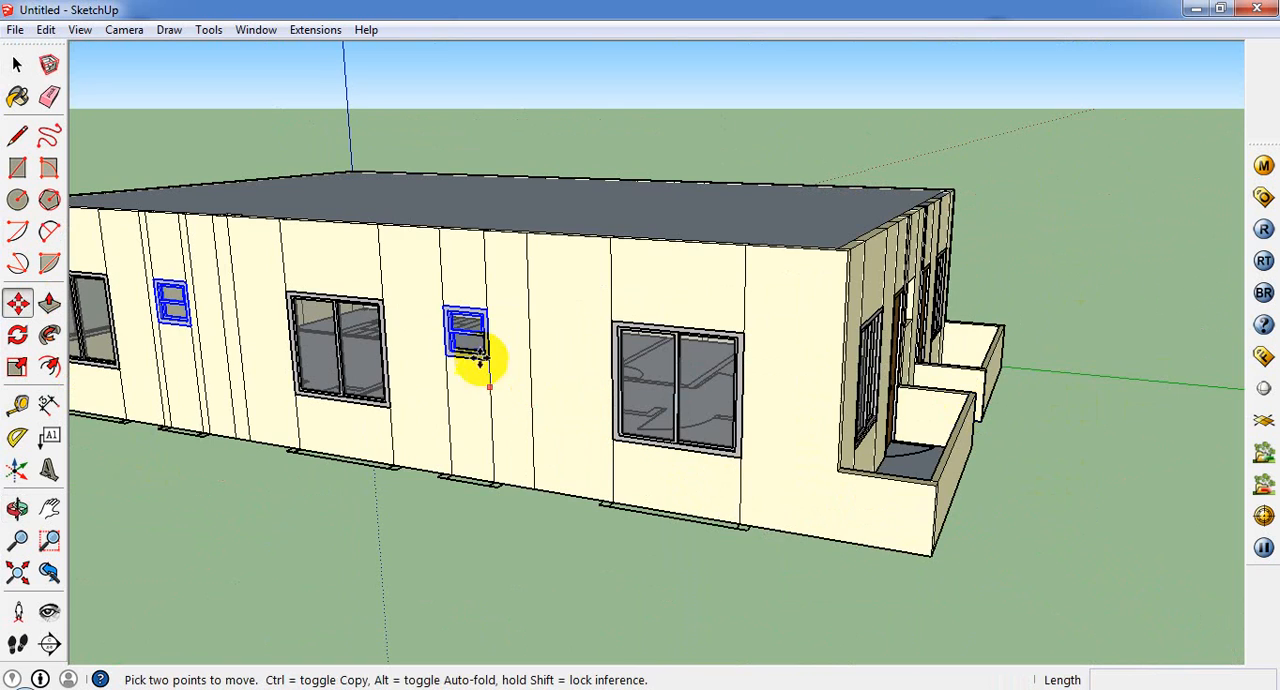
pyautogui.click(17, 63)
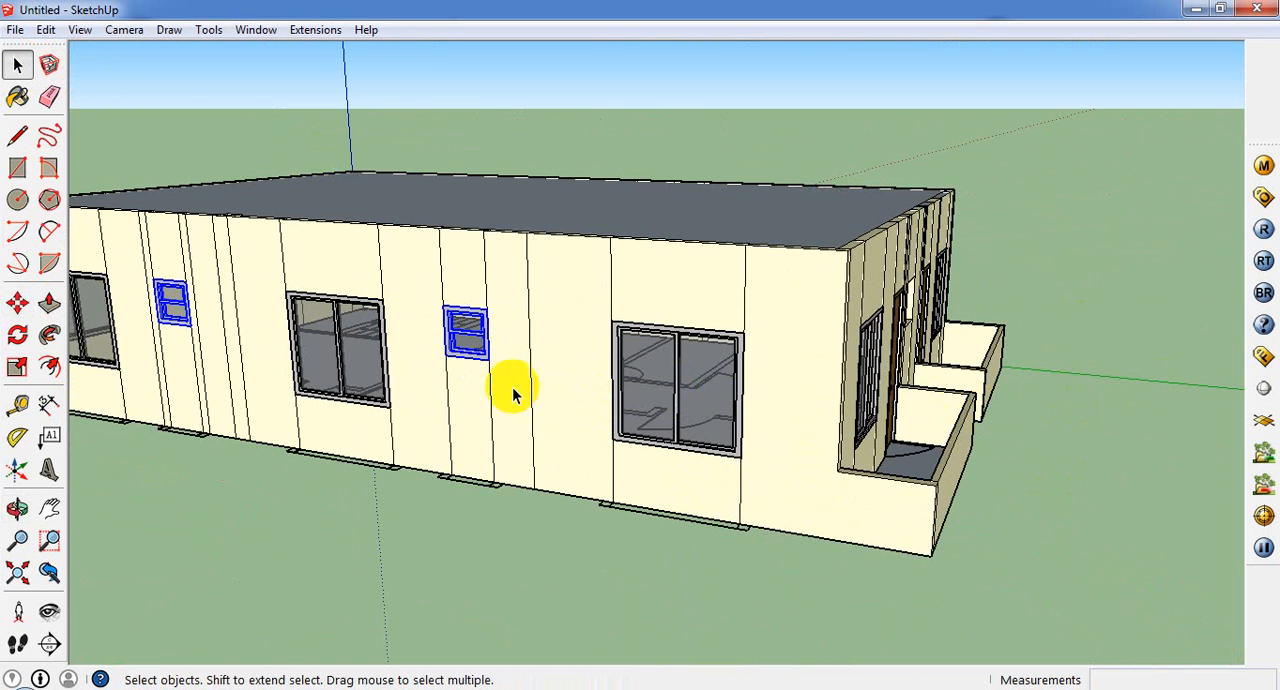
pyautogui.click(17, 302)
pyautogui.click(458, 348)
pyautogui.press('ctrl')
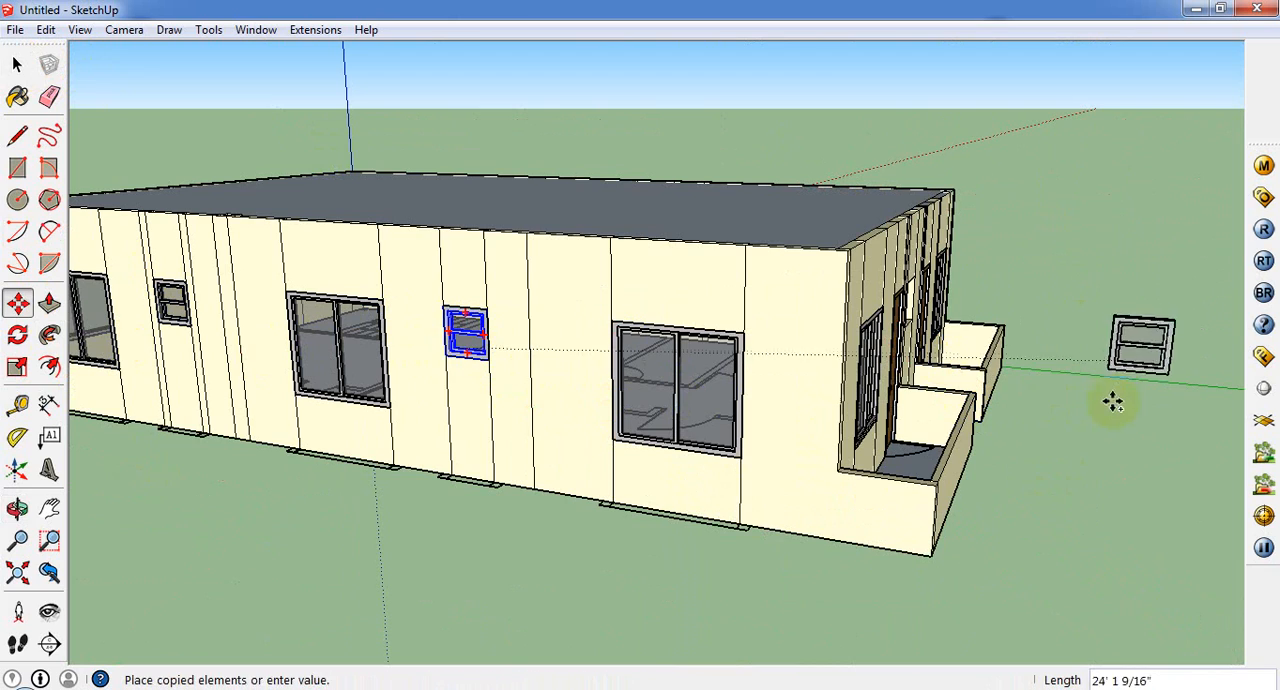
pyautogui.click(1080, 470)
# Step: Rotate the copied window a quarter turn about the vertical axis so it runs parallel to the house's front wall
pyautogui.moveTo(1143, 380); pyautogui.dragTo(272, 486, button='middle')
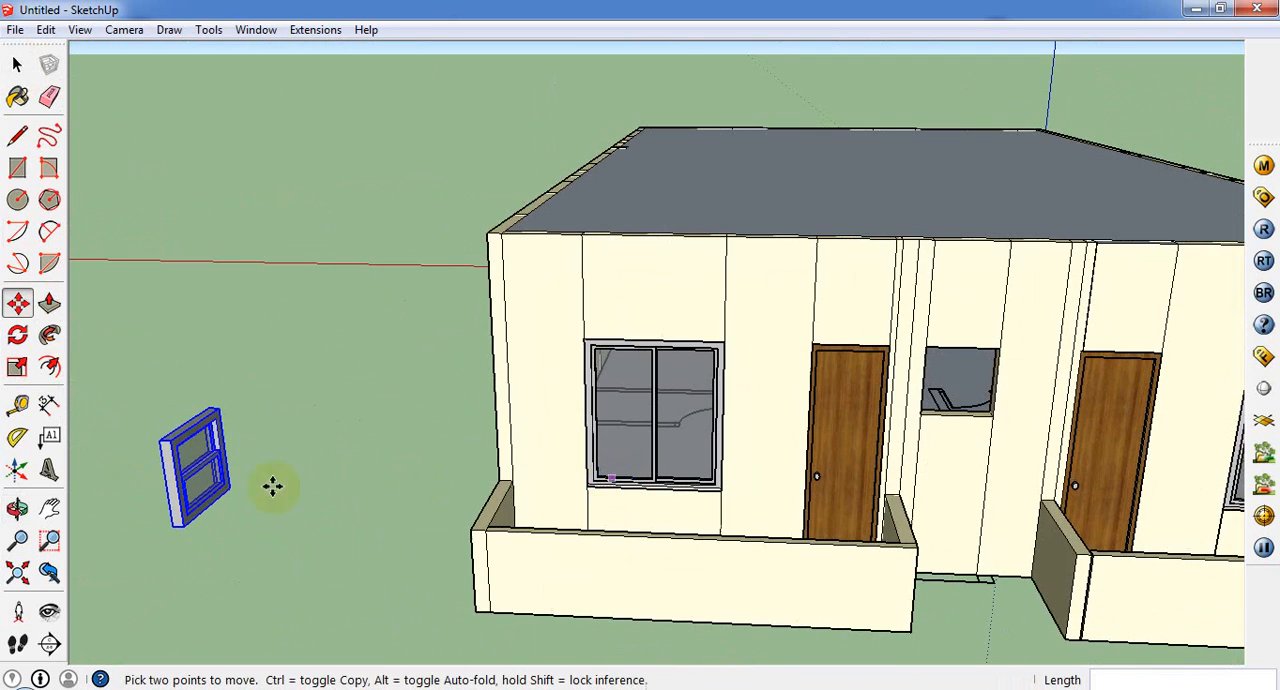
pyautogui.click(209, 410)
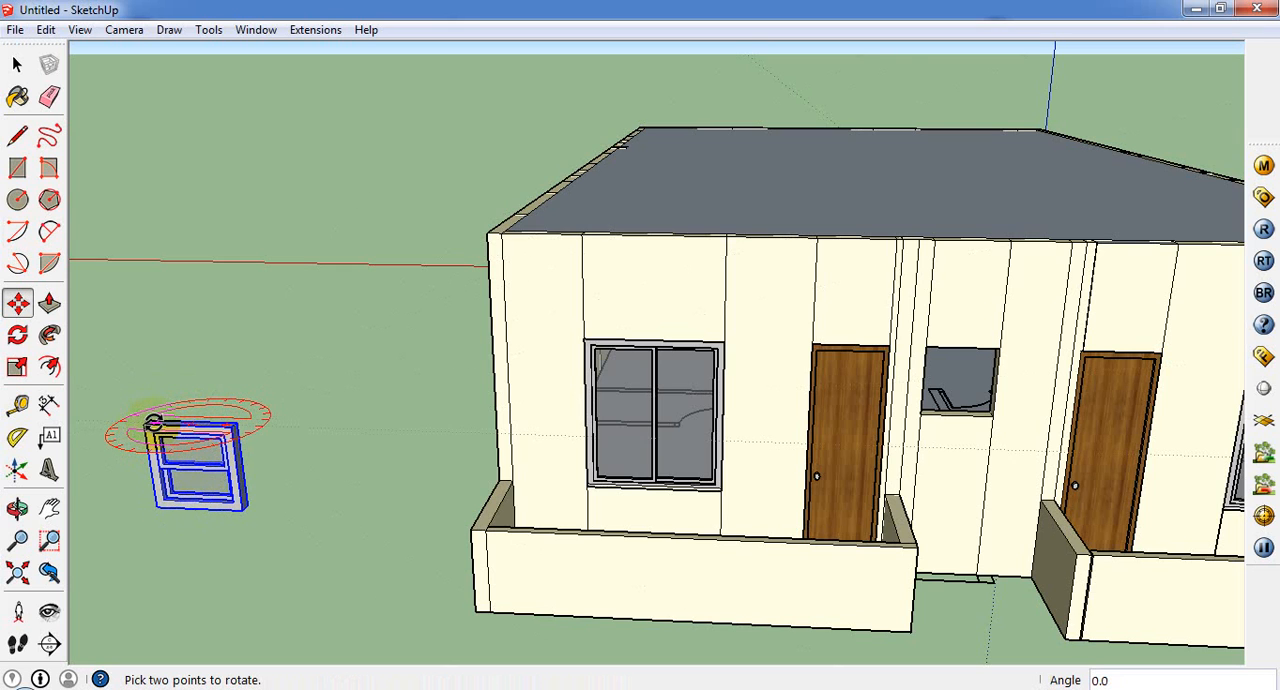
pyautogui.click(153, 423)
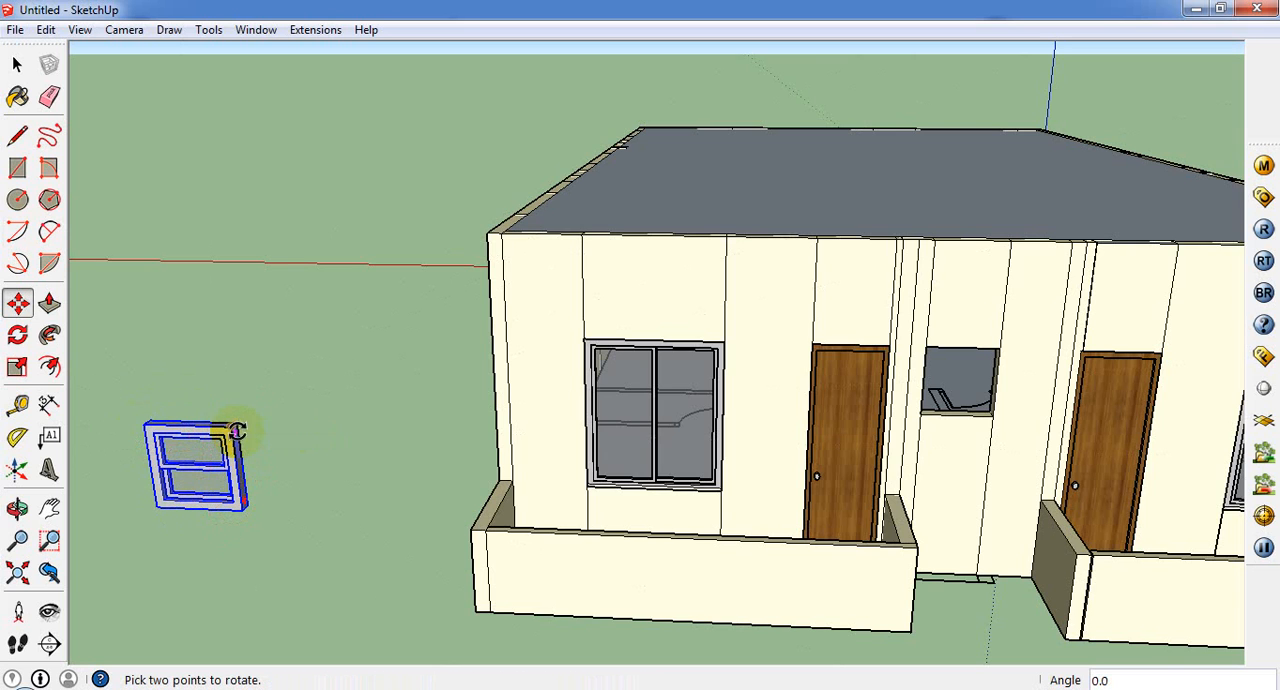
# Step: Move the rotated window by its upper outer corner into the small front-wall opening between the two wooden doors
pyautogui.scroll(1, 228, 431)
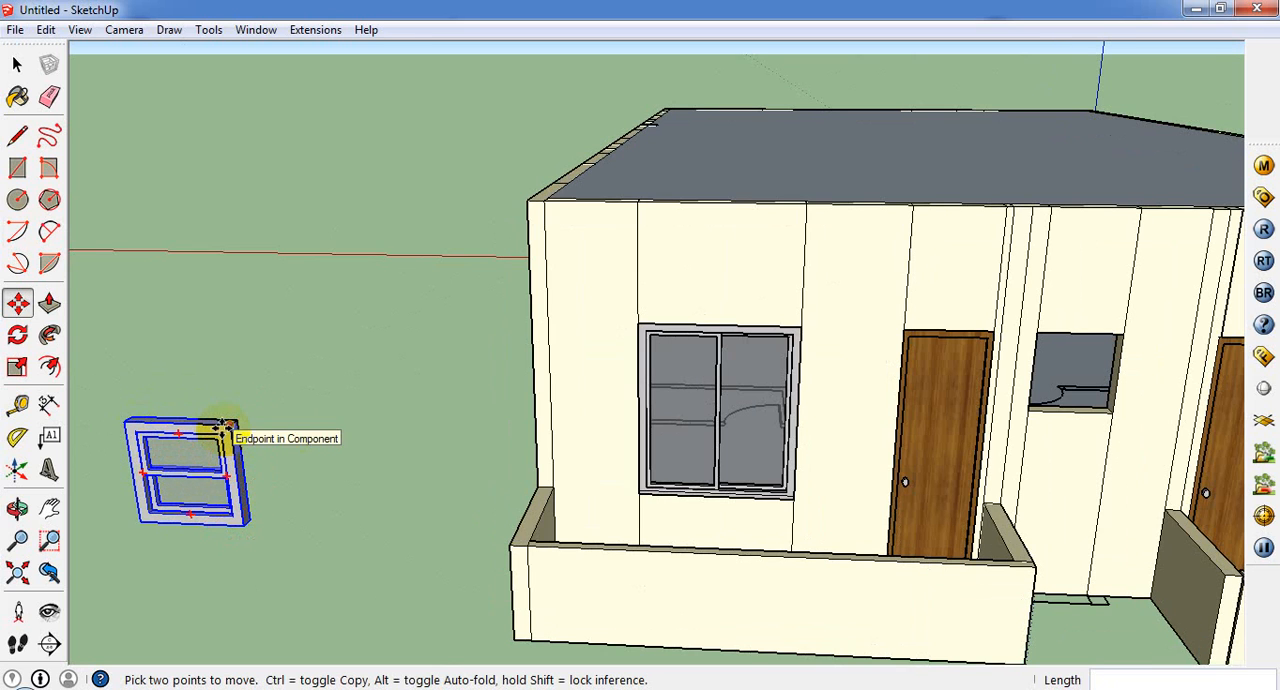
pyautogui.click(228, 431)
pyautogui.click(1122, 333)
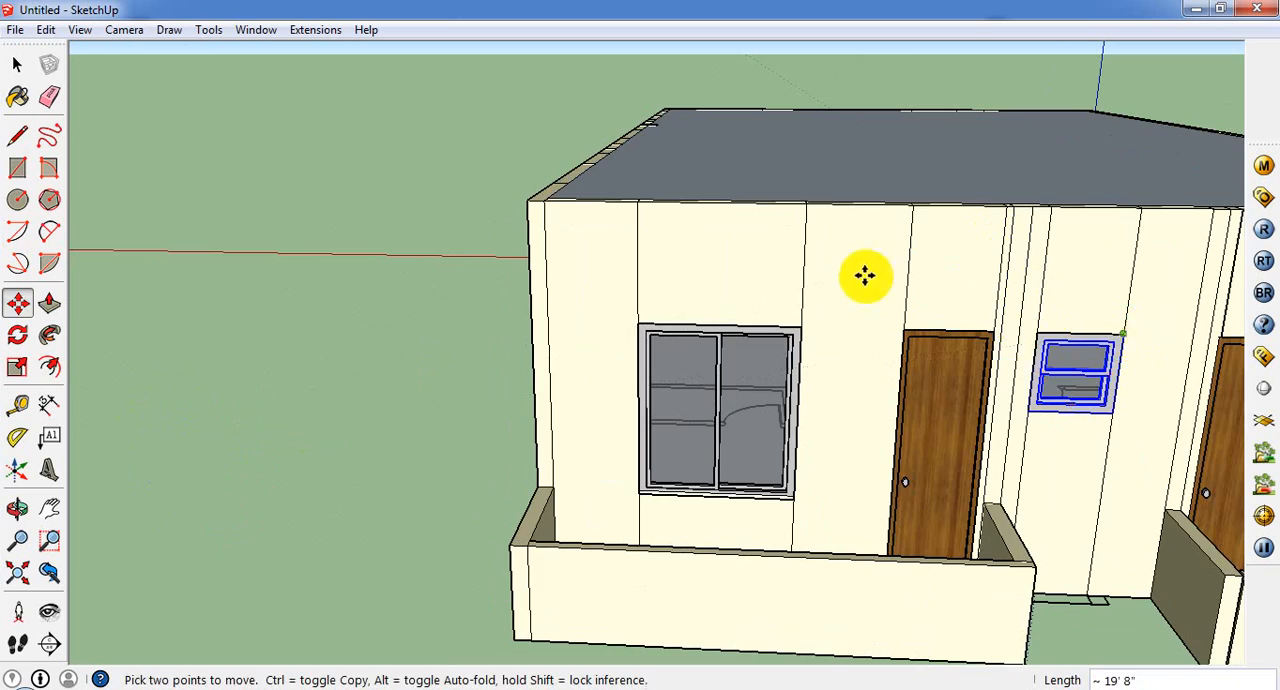
pyautogui.scroll(-4, 836, 276)
pyautogui.moveTo(772, 292); pyautogui.dragTo(720, 408, button='middle')
pyautogui.scroll(-1, 722, 408)
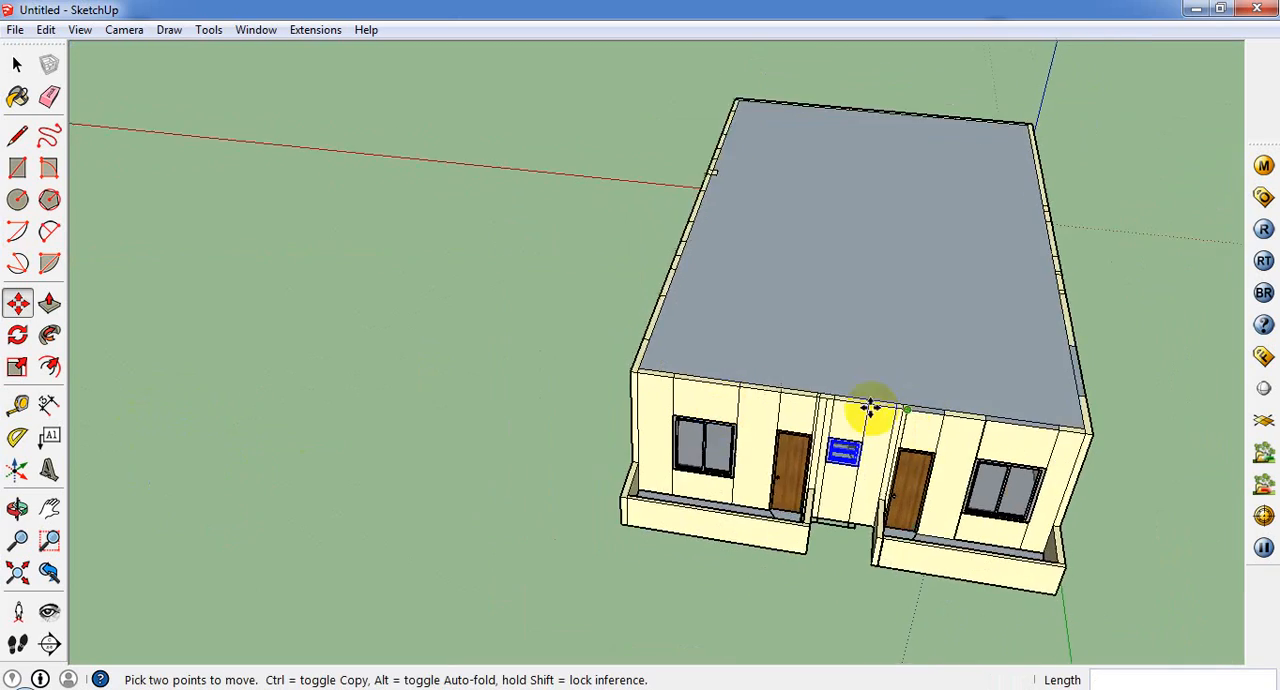
pyautogui.moveTo(870, 408); pyautogui.dragTo(646, 115, button='middle')
pyautogui.moveTo(737, 258)
pyautogui.mouseDown(button='middle')
pyautogui.moveTo(1006, 338)
pyautogui.moveTo(1205, 432)
pyautogui.moveTo(1257, 474)
pyautogui.moveTo(1211, 534)
pyautogui.moveTo(955, 553)
pyautogui.moveTo(971, 580)
pyautogui.mouseUp(button='middle')
pyautogui.scroll(3, 734, 491)
pyautogui.scroll(-3, 744, 505)
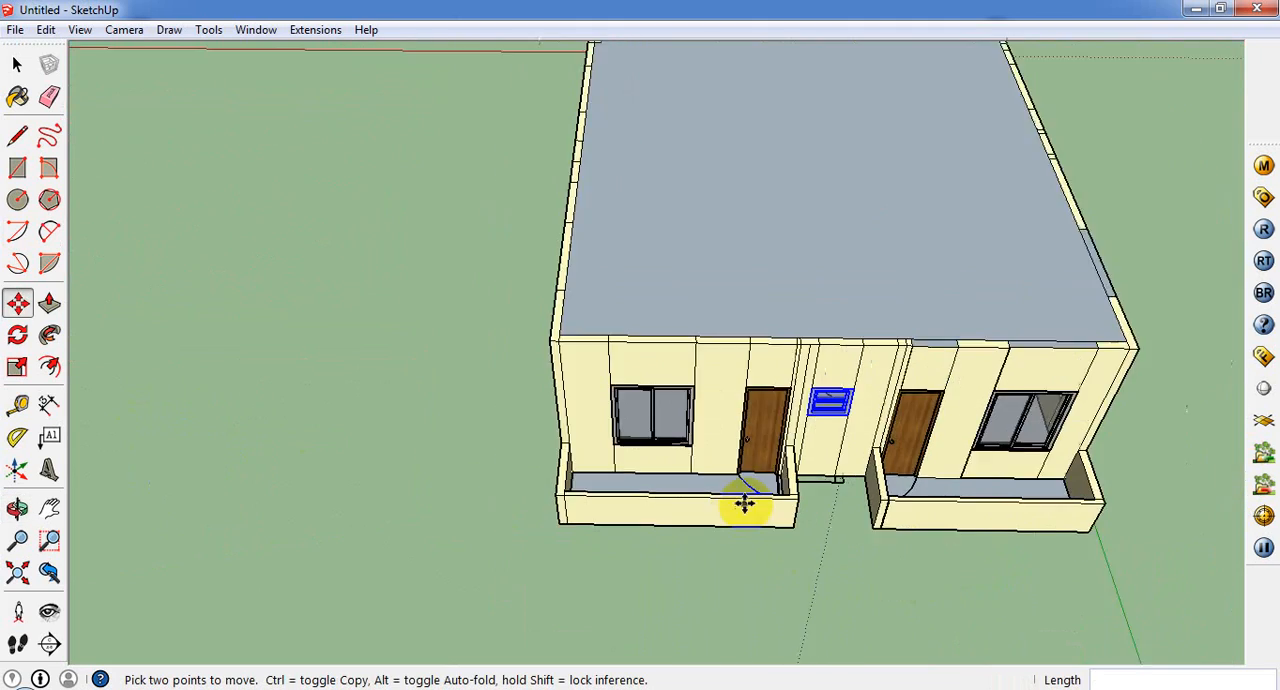
# Step: Examine the front facade with its doors, sliding windows and the small window between the two porches
pyautogui.scroll(-3, 649, 474)
pyautogui.scroll(2, 711, 400)
pyautogui.scroll(4, 803, 471)
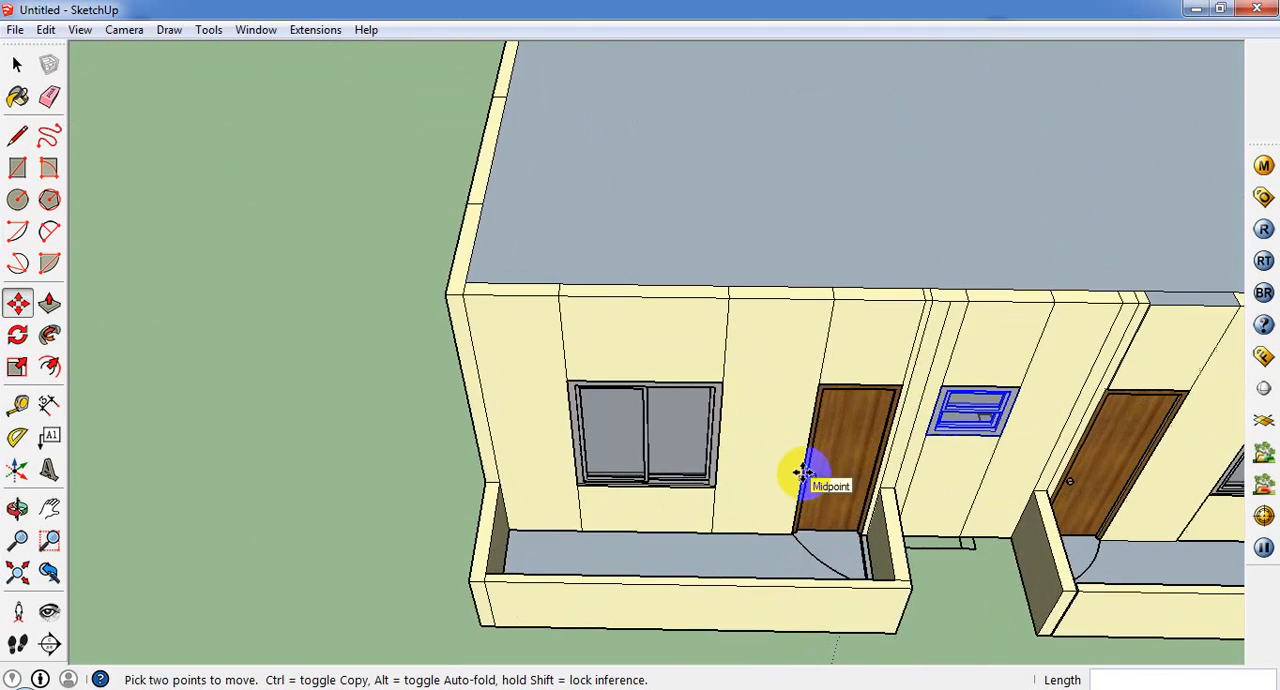
pyautogui.moveTo(803, 471); pyautogui.dragTo(991, 243, button='middle')
pyautogui.scroll(2, 825, 285)
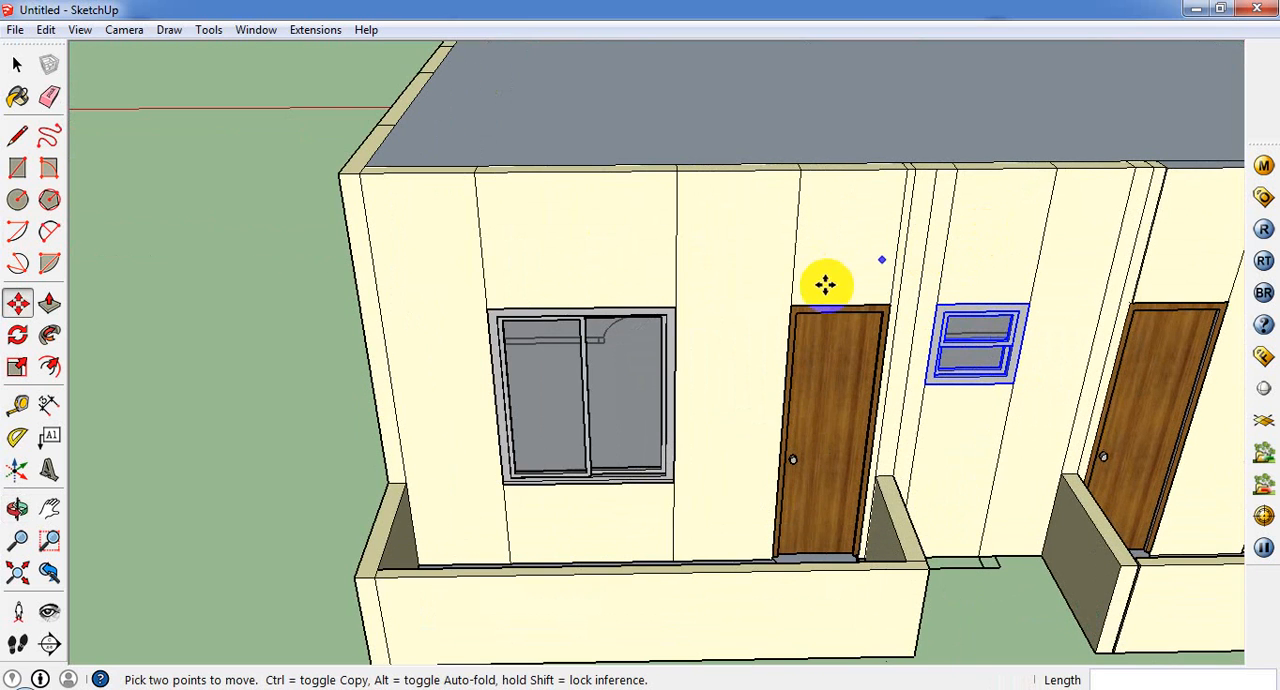
pyautogui.scroll(-4, 709, 343)
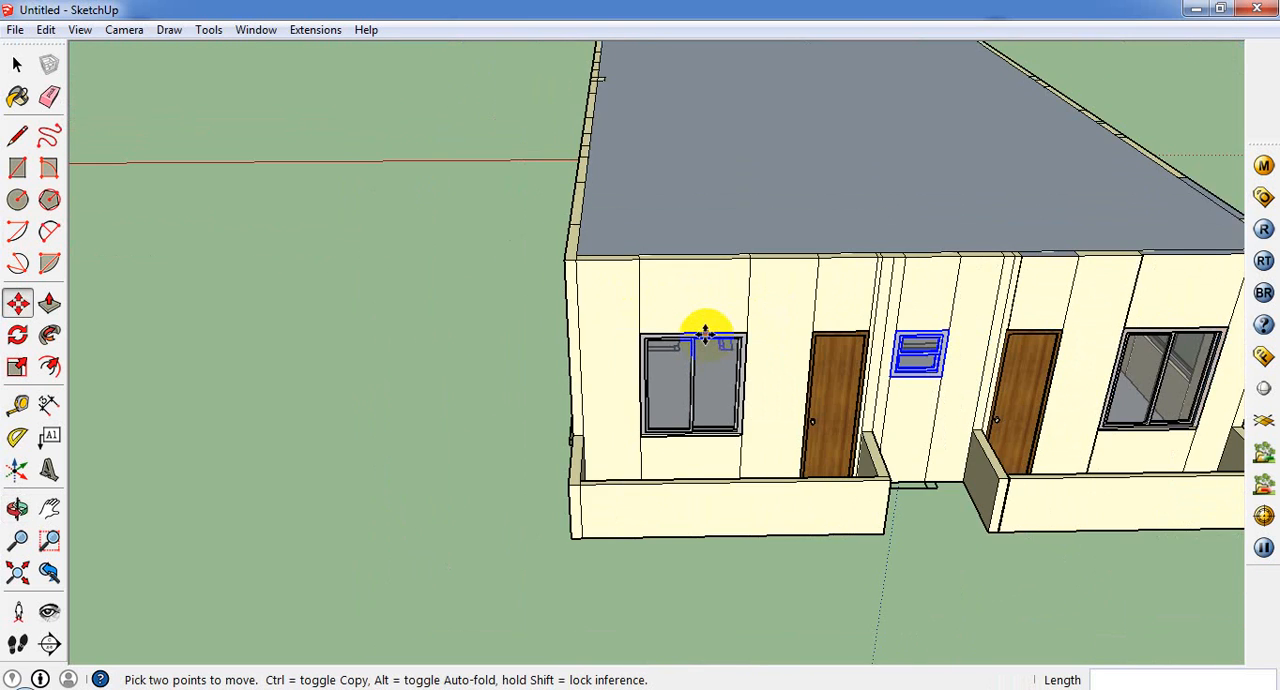
pyautogui.scroll(-3, 705, 338)
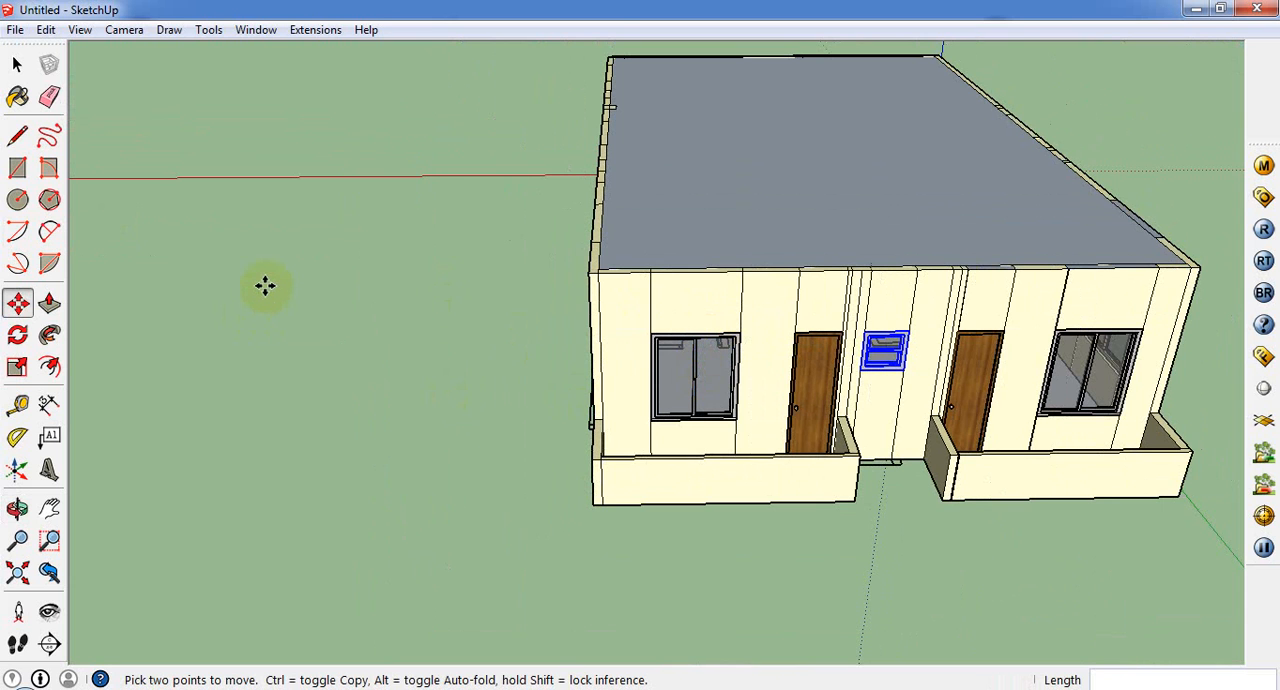
pyautogui.scroll(3, 671, 354)
pyautogui.moveTo(671, 354); pyautogui.dragTo(610, 440, button='middle')
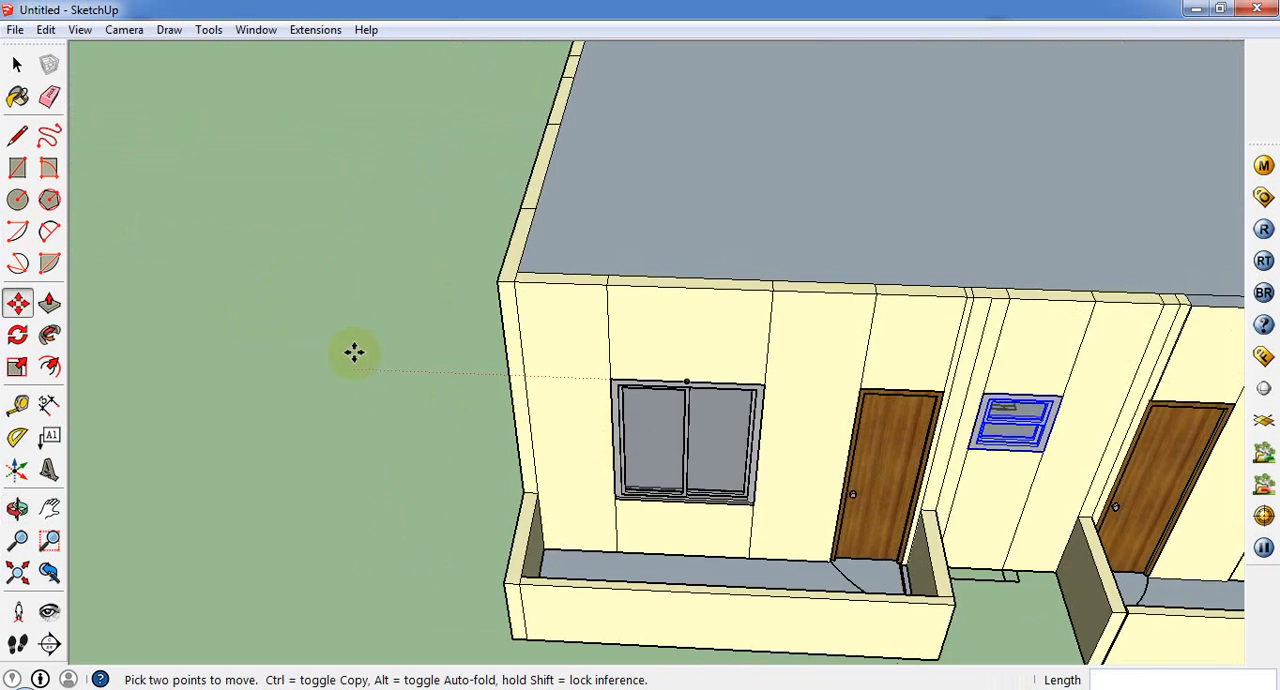
pyautogui.scroll(-2, 356, 352)
# Step: Draw lines at window-head height across the first porch's front wall, from the slider to the outer edge and past the door to the inner wall end
pyautogui.click(49, 303)
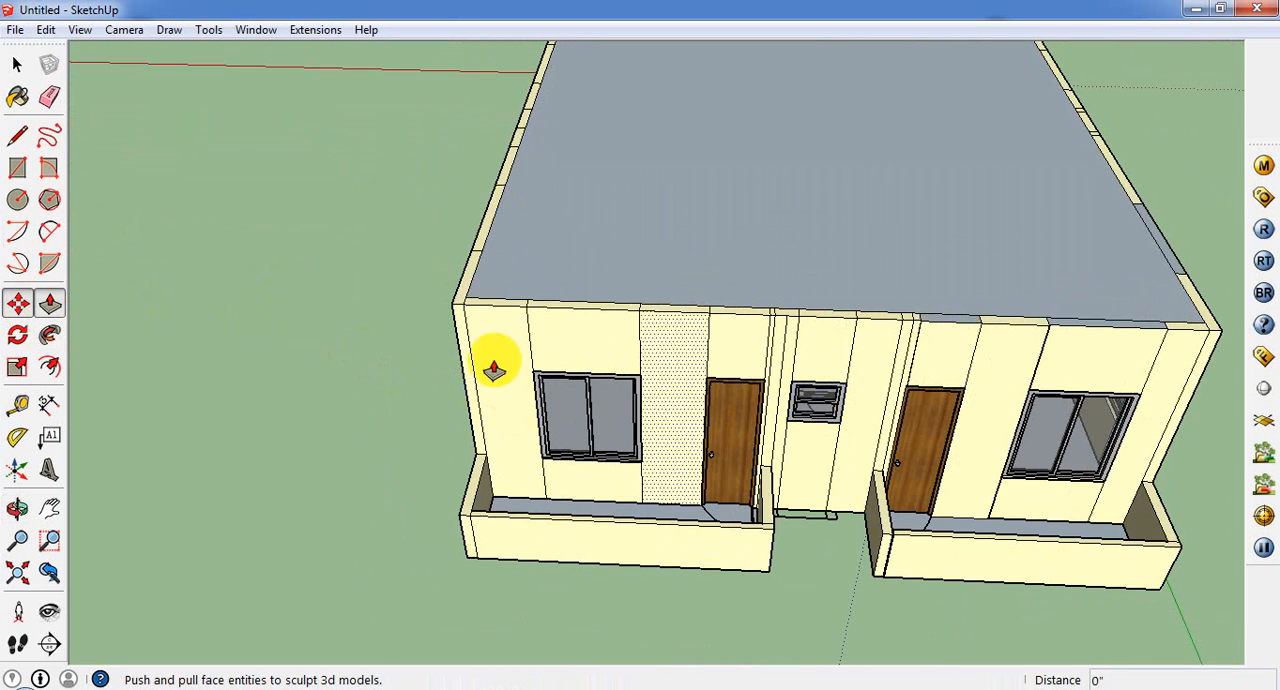
pyautogui.scroll(2, 471, 352)
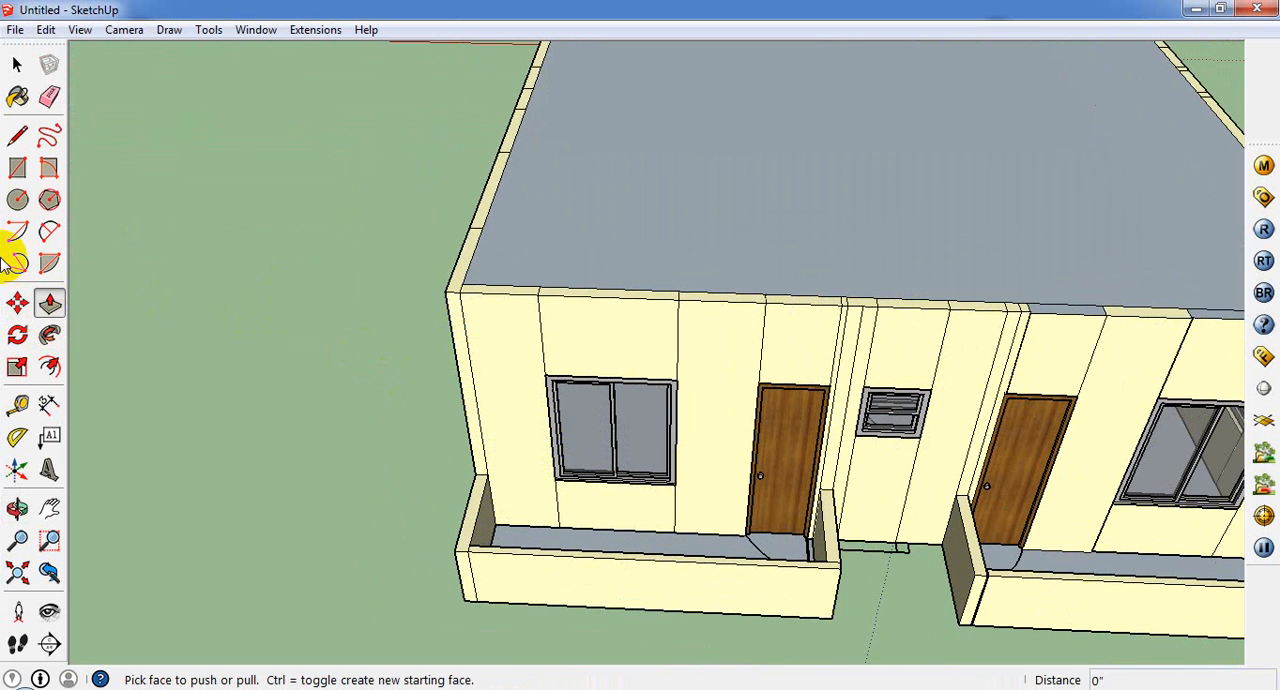
pyautogui.click(17, 135)
pyautogui.scroll(2, 530, 366)
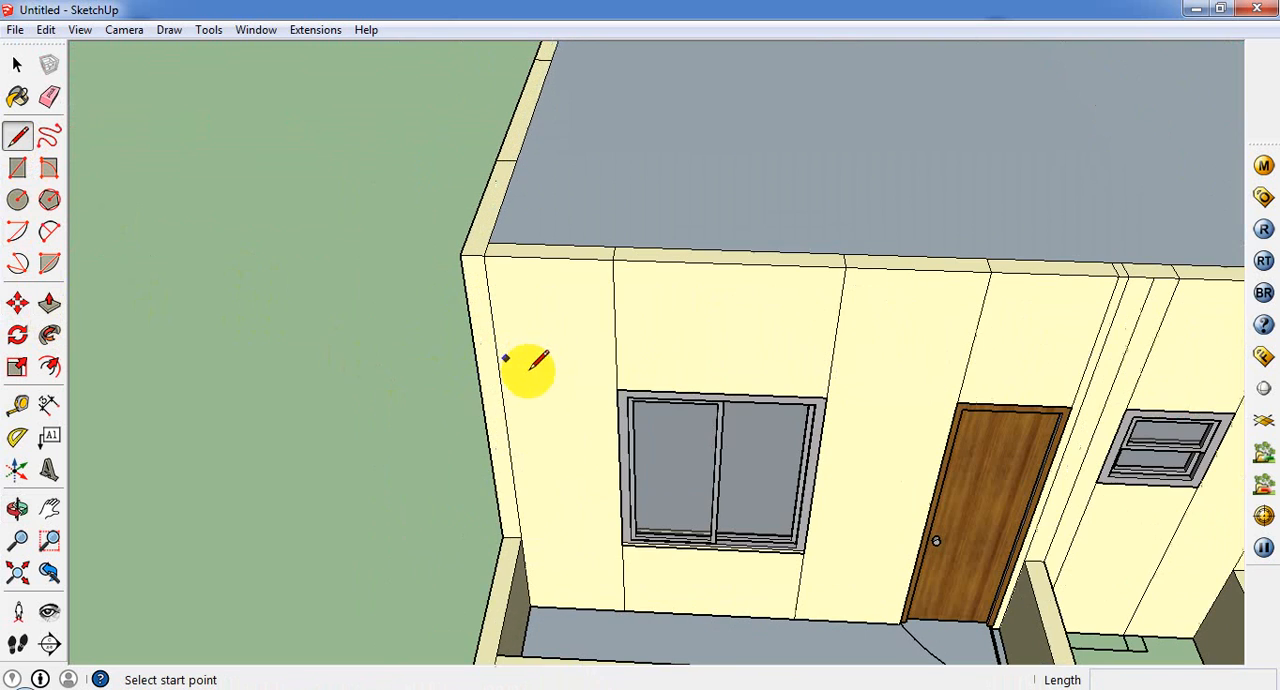
pyautogui.click(617, 388)
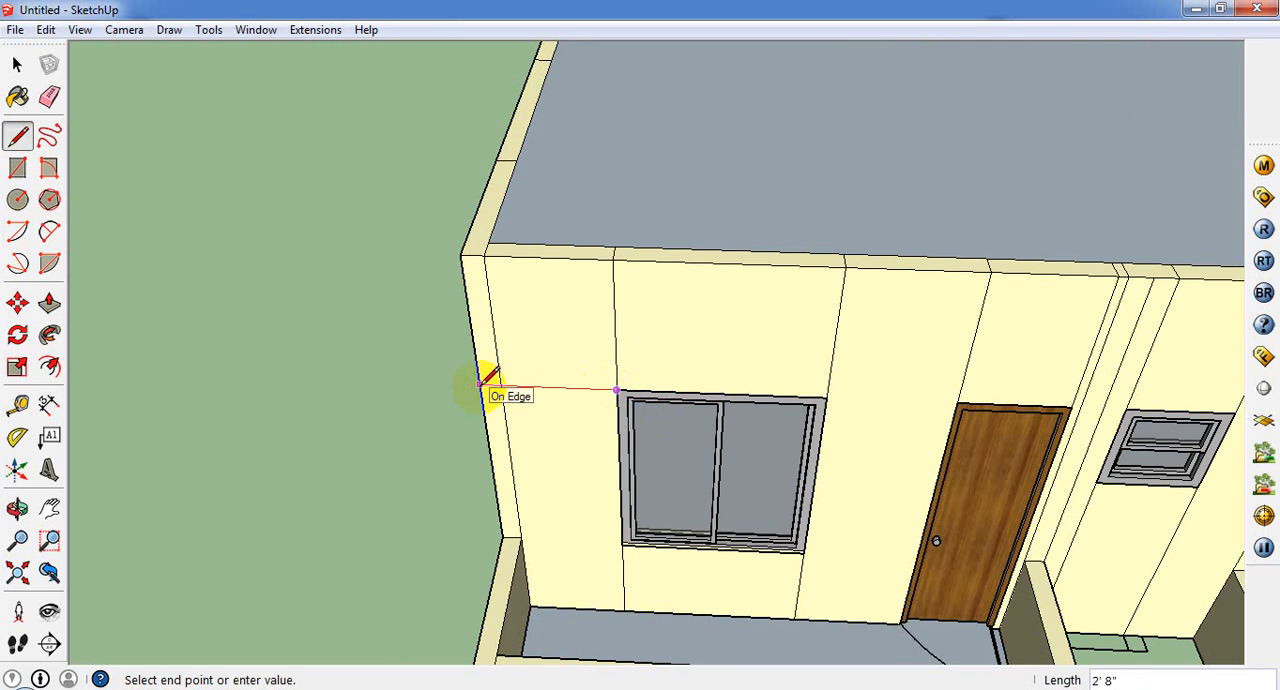
pyautogui.scroll(-3, 466, 375)
pyautogui.scroll(2, 688, 390)
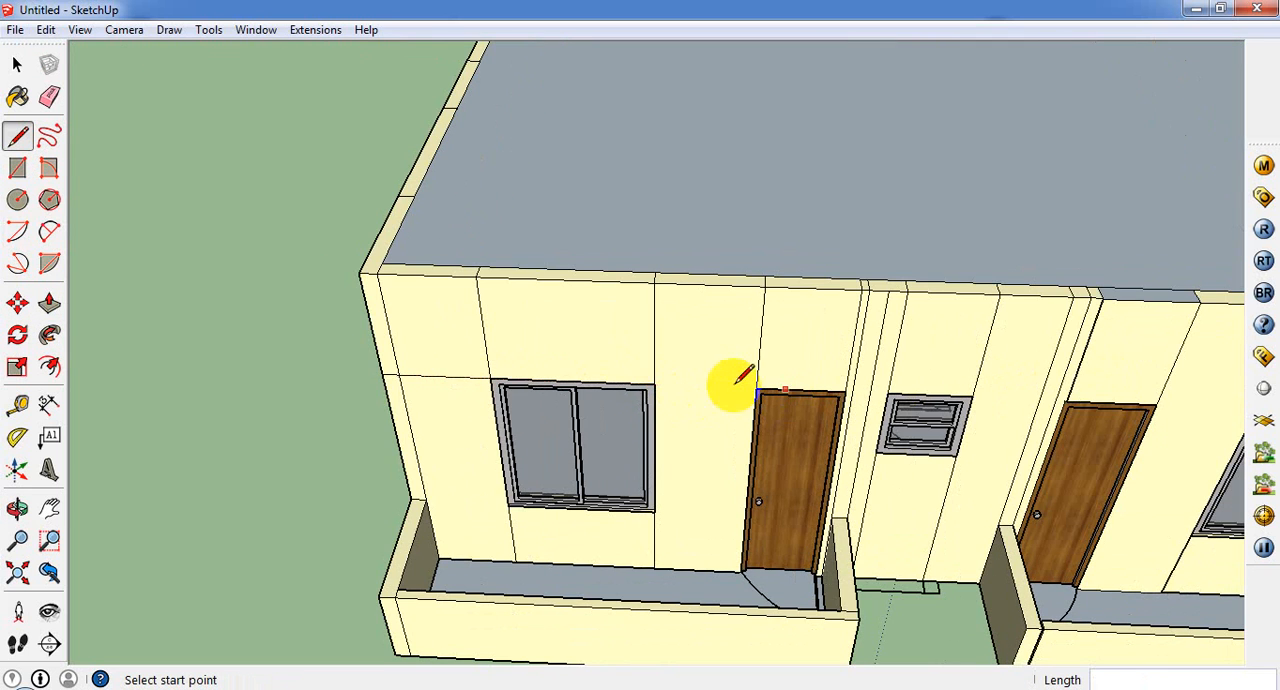
pyautogui.click(655, 385)
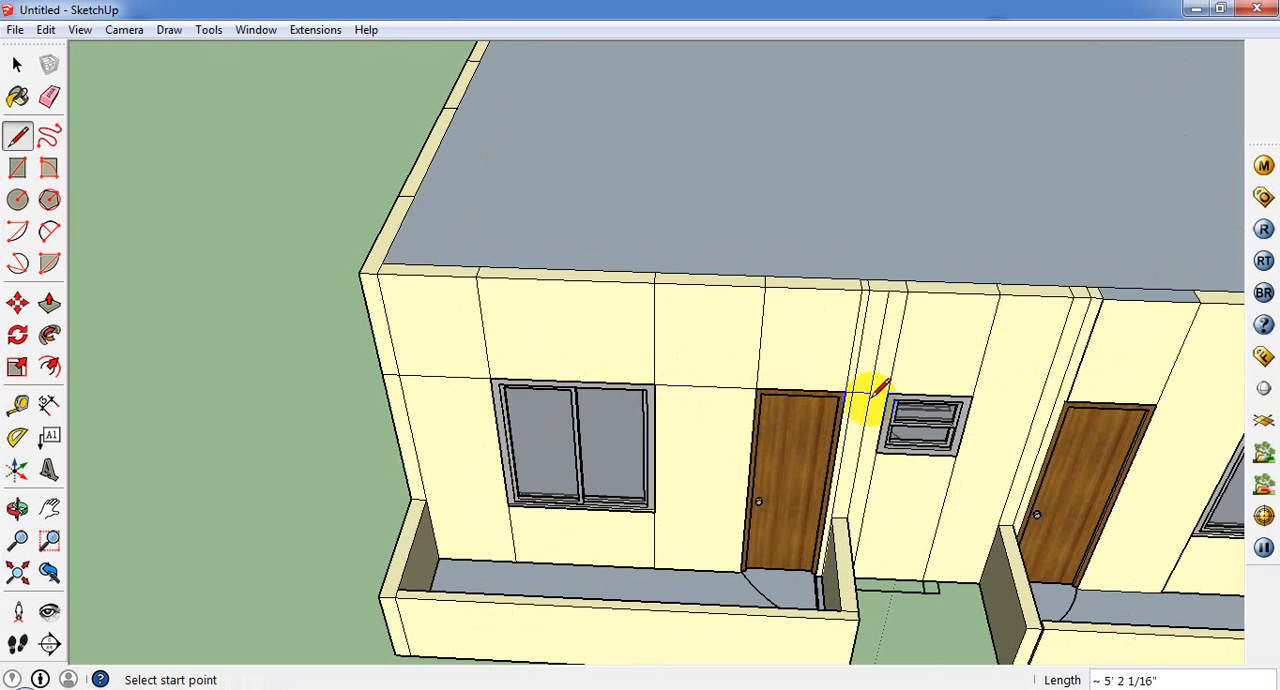
# Step: Pull the upper wall-end strips on both sides of the first porch out to its front wall, 3' 3" beside the door and 3' at the outer corner
pyautogui.click(49, 303)
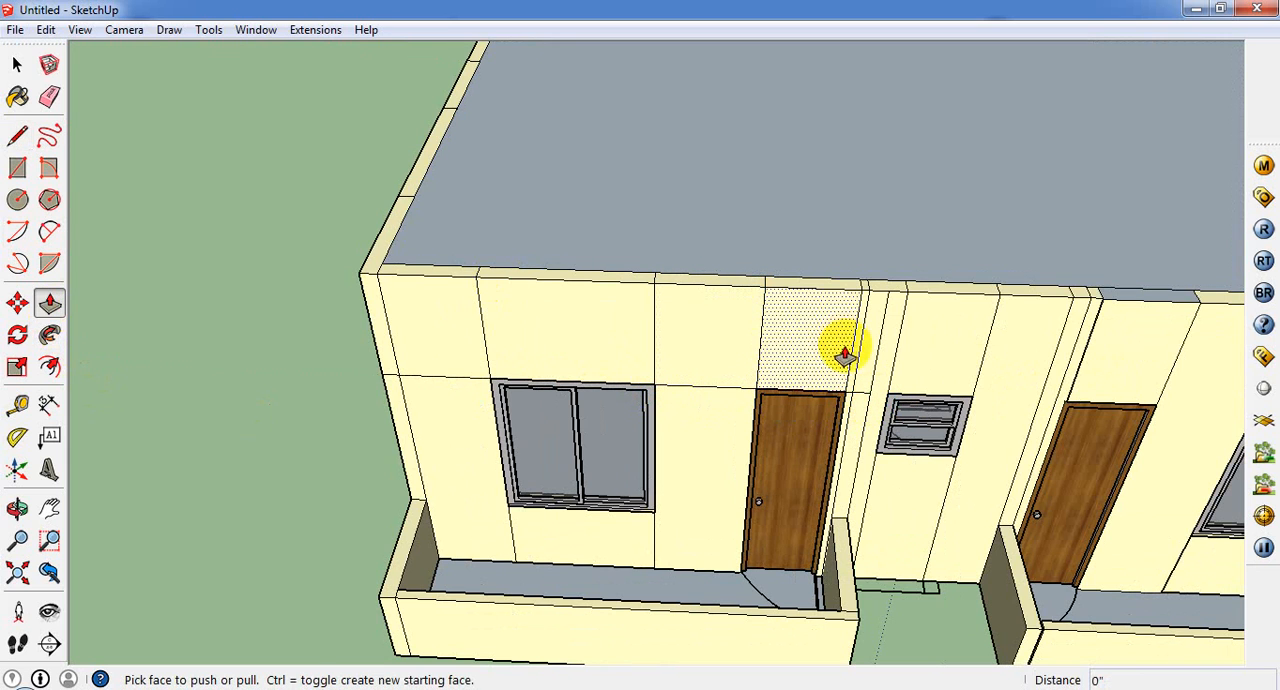
pyautogui.moveTo(869, 365); pyautogui.dragTo(858, 628)
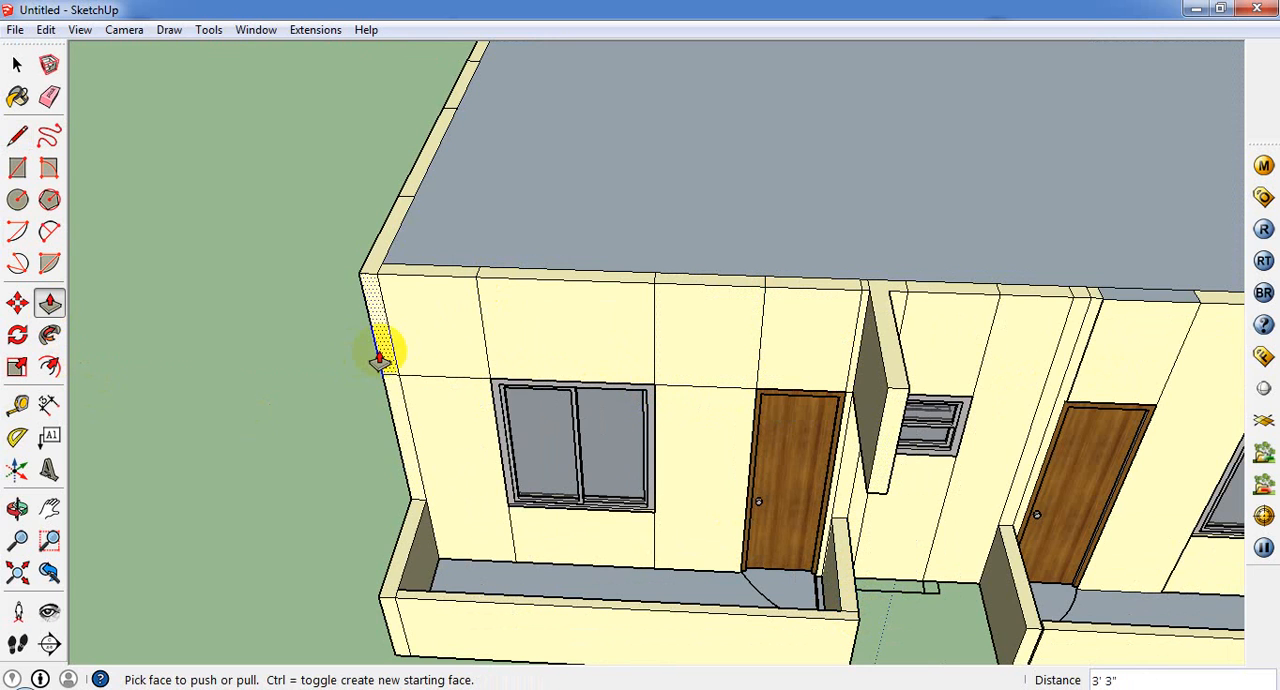
pyautogui.moveTo(380, 360); pyautogui.dragTo(395, 597)
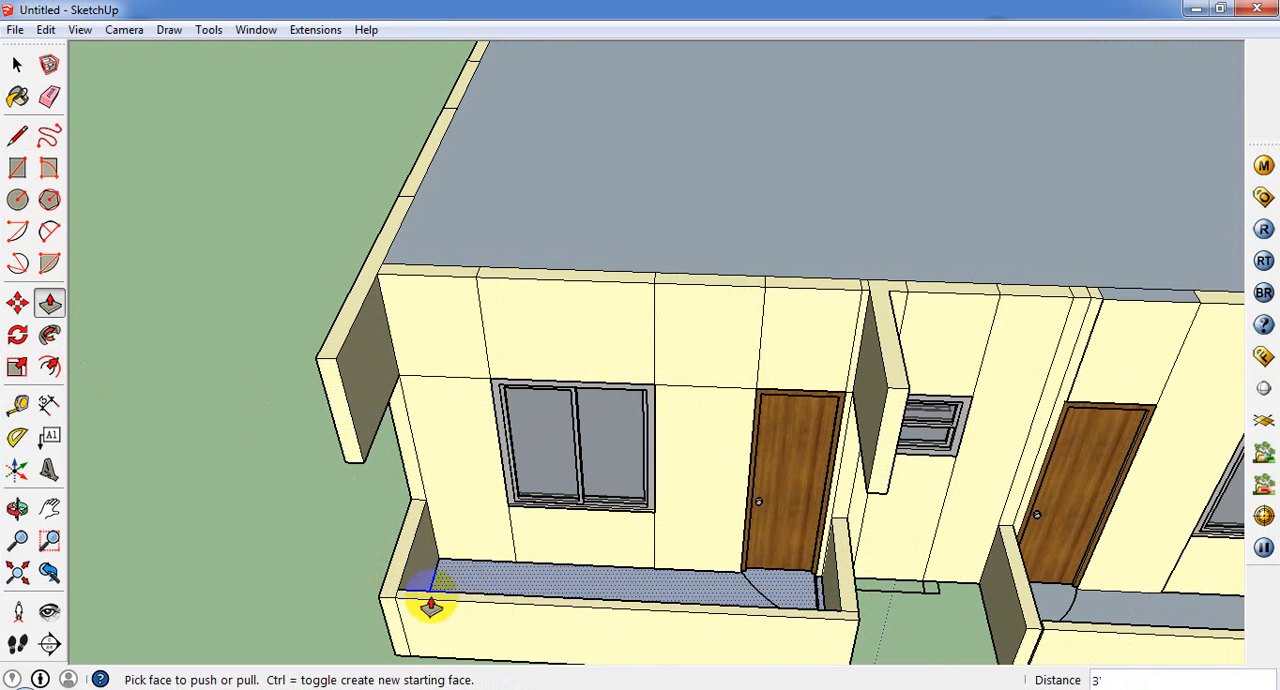
pyautogui.moveTo(415, 610); pyautogui.dragTo(523, 570, button='middle')
pyautogui.scroll(-2, 664, 467)
pyautogui.moveTo(664, 467); pyautogui.dragTo(312, 444, button='middle')
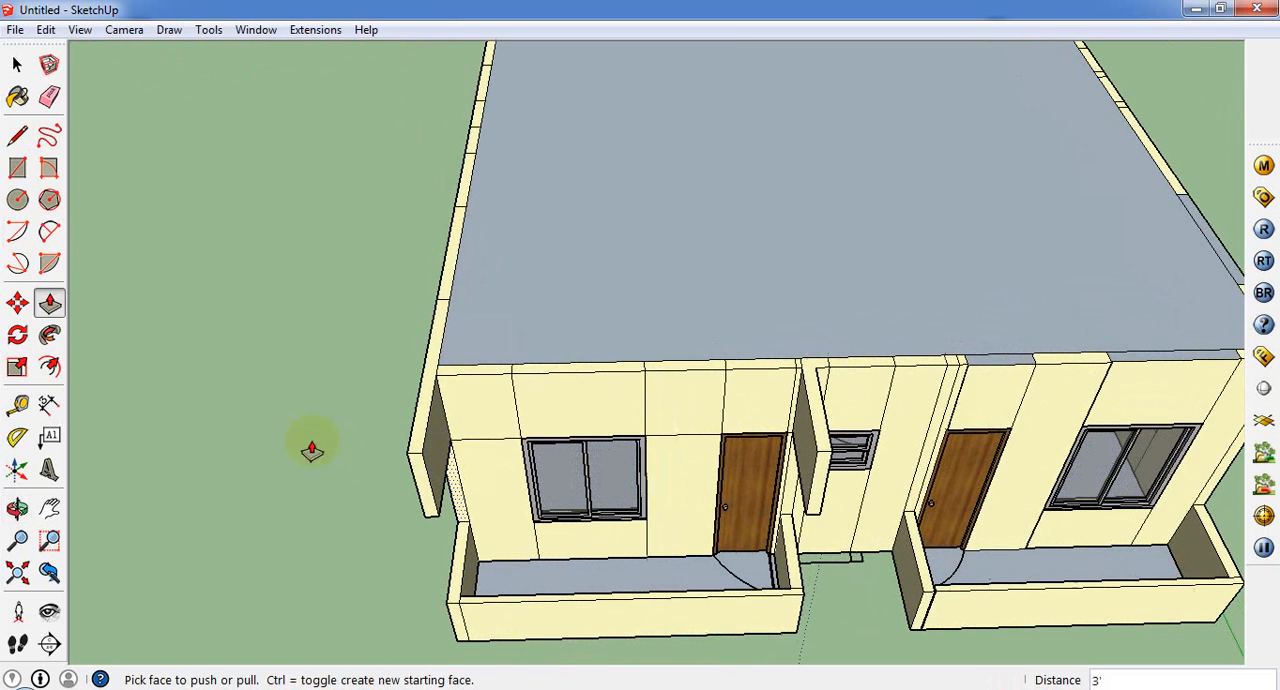
# Step: Close the front and top between the first porch's two projecting strips with rectangular faces, the front about 11' by 3'
pyautogui.click(17, 168)
pyautogui.scroll(3, 365, 300)
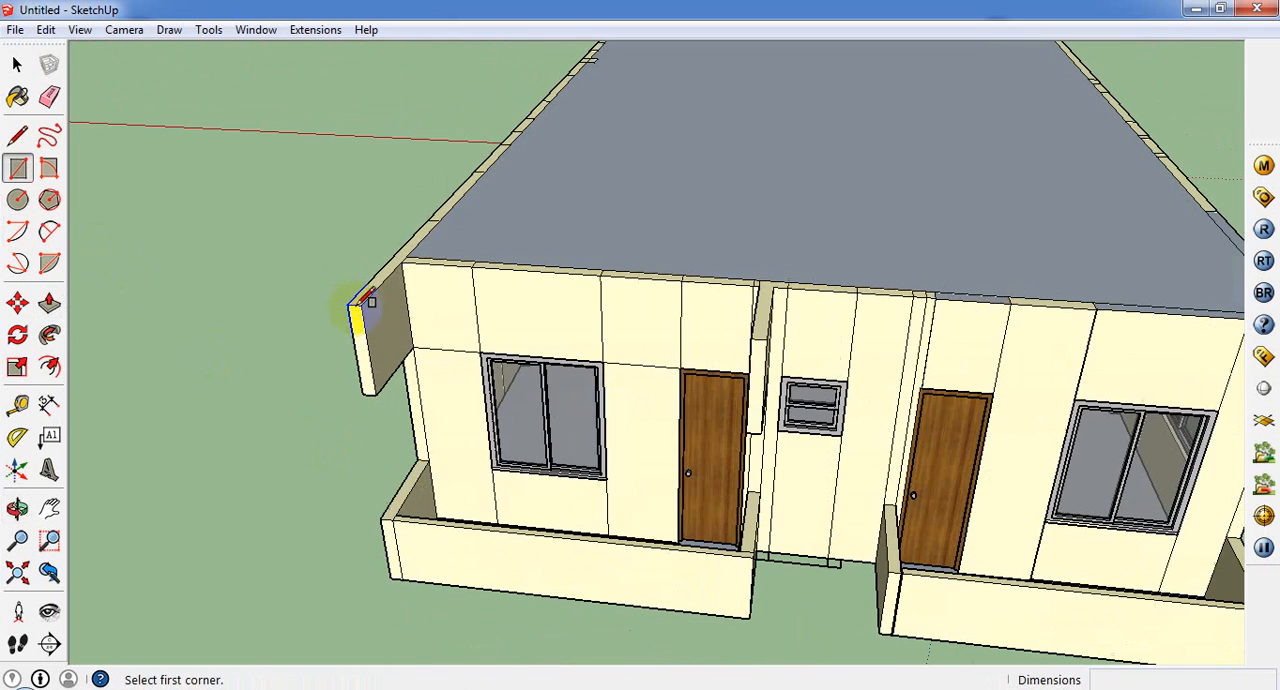
pyautogui.click(358, 305)
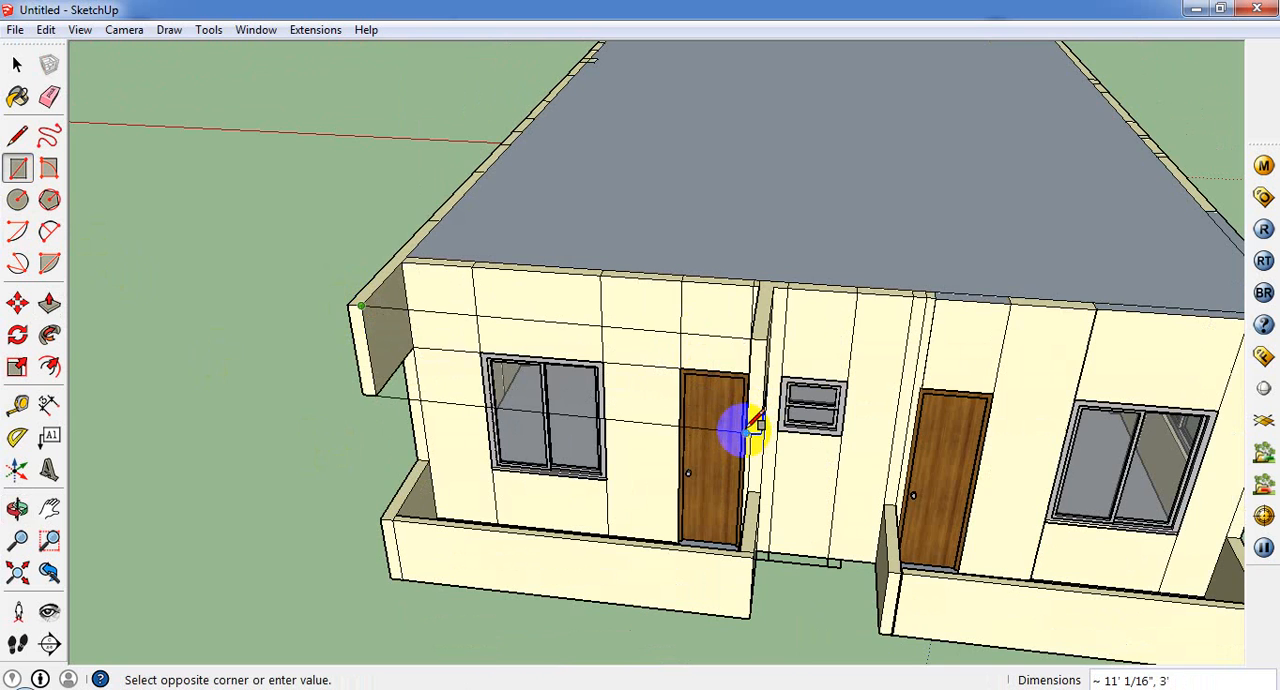
pyautogui.click(750, 425)
pyautogui.moveTo(737, 429); pyautogui.dragTo(765, 447, button='middle')
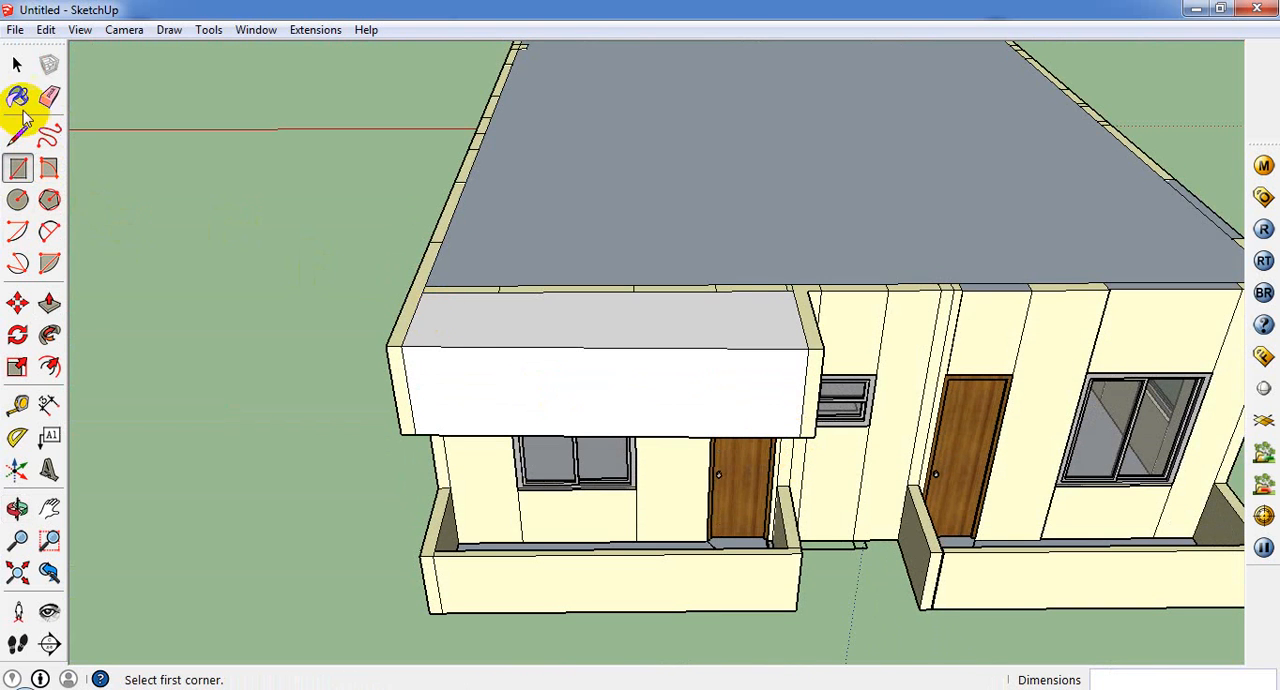
# Step: Paint the new canopy's white faces with the wall colour Color_A03 sampled from the model, and close the materials browser
pyautogui.click(18, 98)
pyautogui.click(1025, 133)
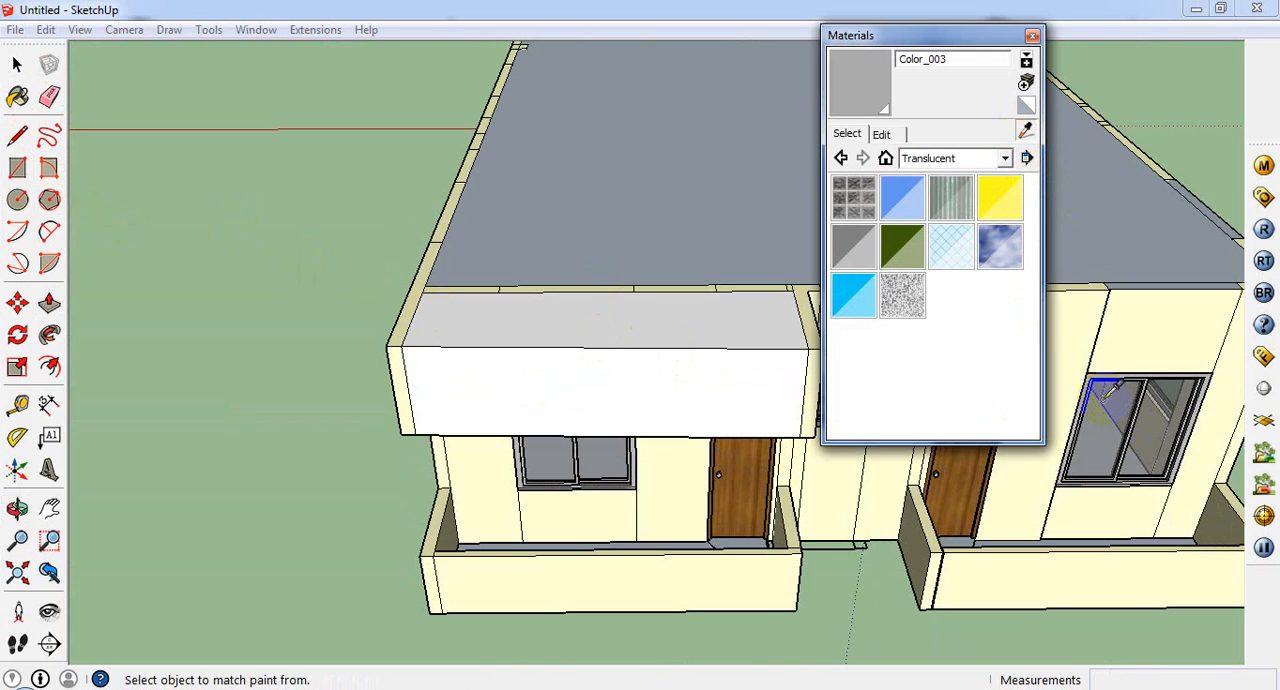
pyautogui.click(1095, 350)
pyautogui.click(545, 365)
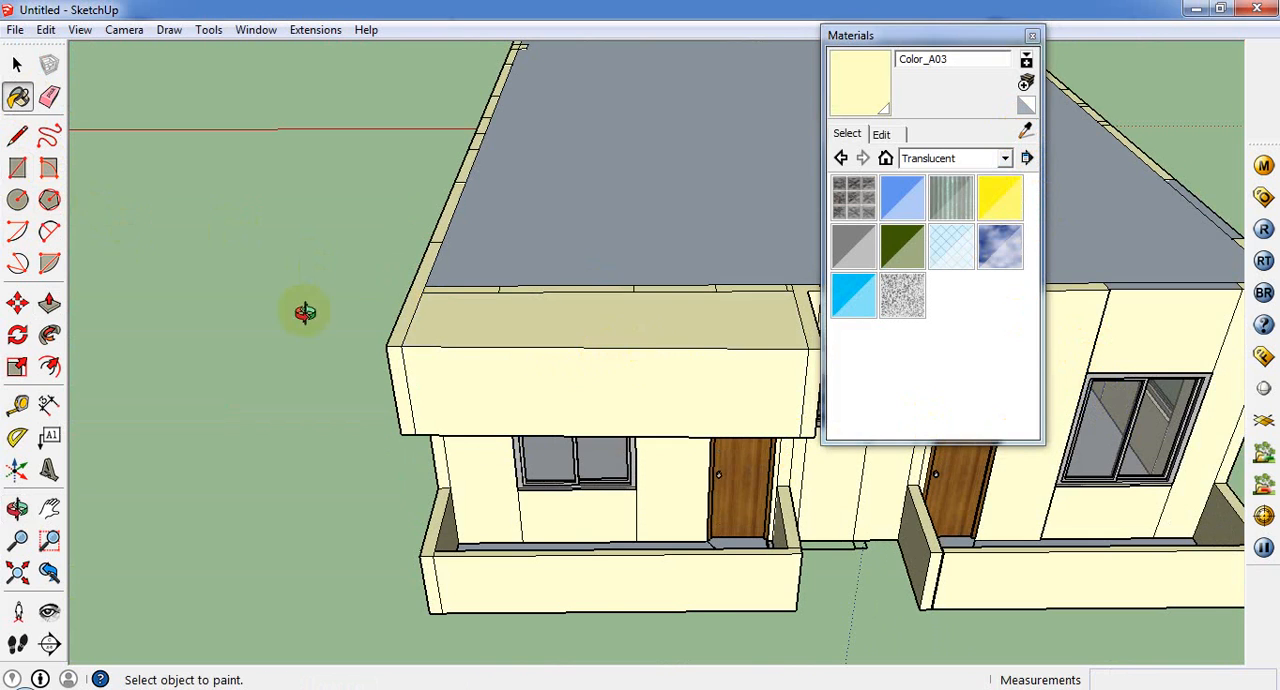
pyautogui.moveTo(305, 312)
pyautogui.mouseDown(button='middle')
pyautogui.moveTo(529, 243)
pyautogui.moveTo(736, 114)
pyautogui.mouseUp(button='middle')
pyautogui.click(1030, 38)
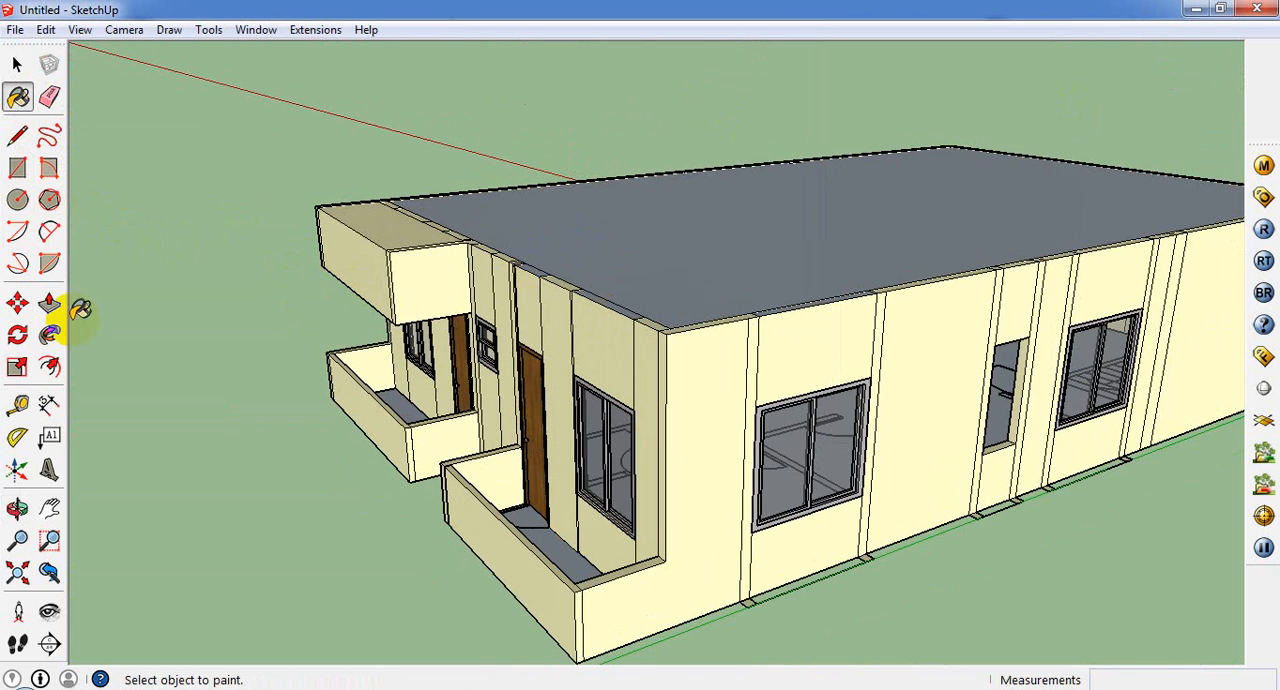
pyautogui.moveTo(80, 310); pyautogui.dragTo(660, 568, button='middle')
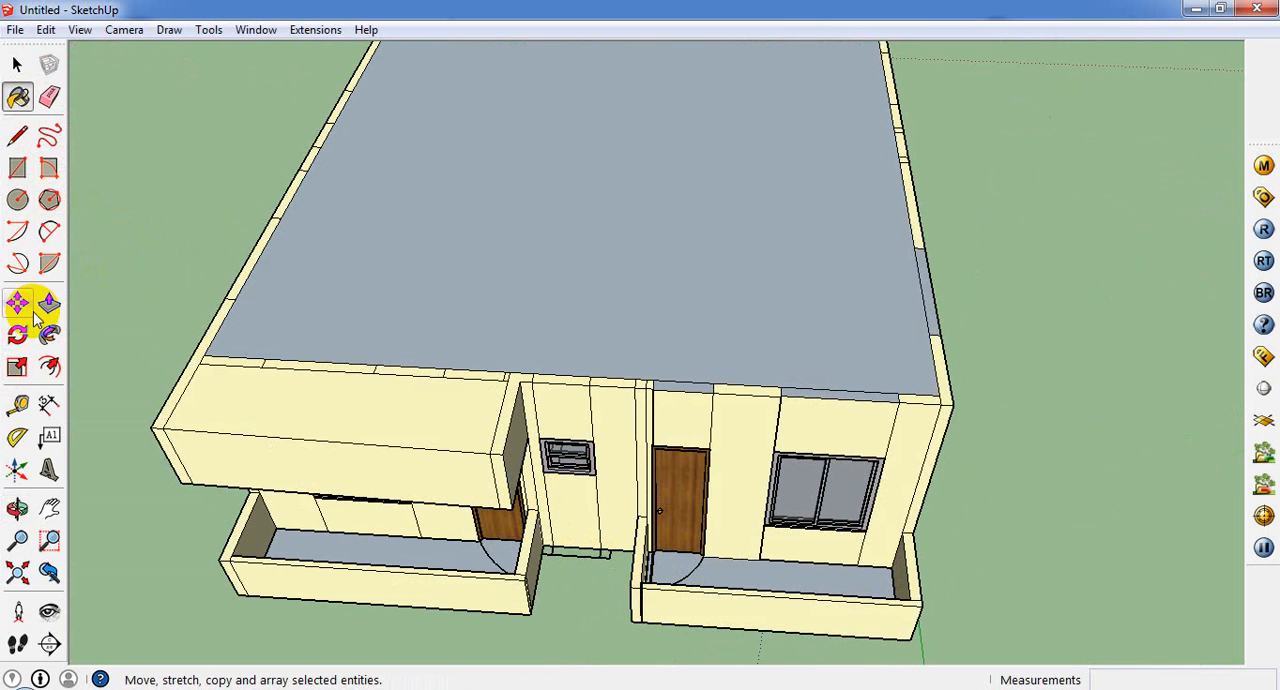
pyautogui.click(17, 168)
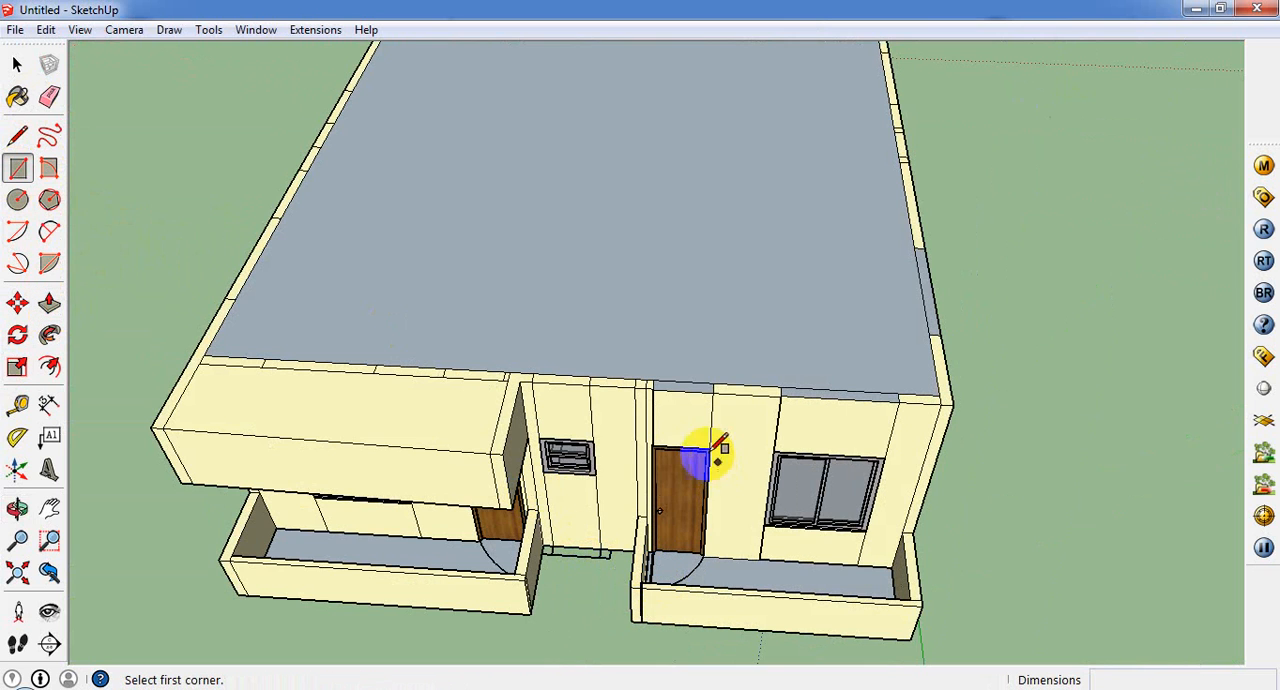
pyautogui.click(646, 381)
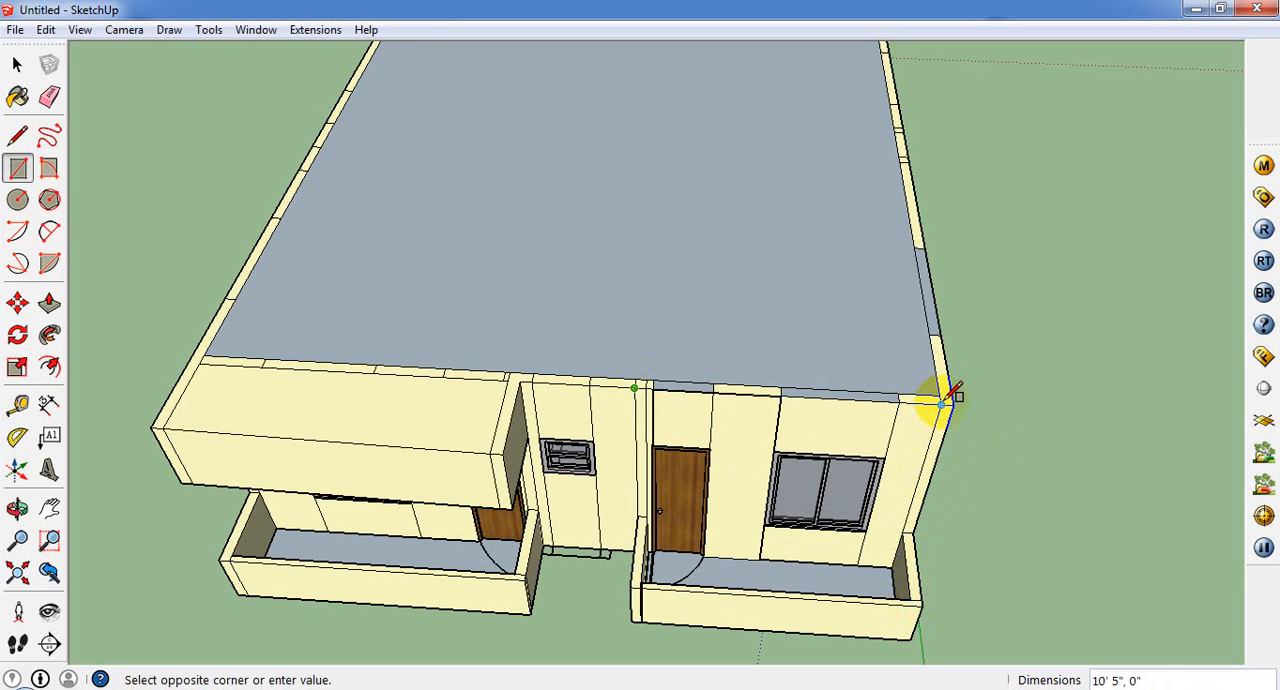
pyautogui.moveTo(963, 461); pyautogui.dragTo(938, 450, button='middle')
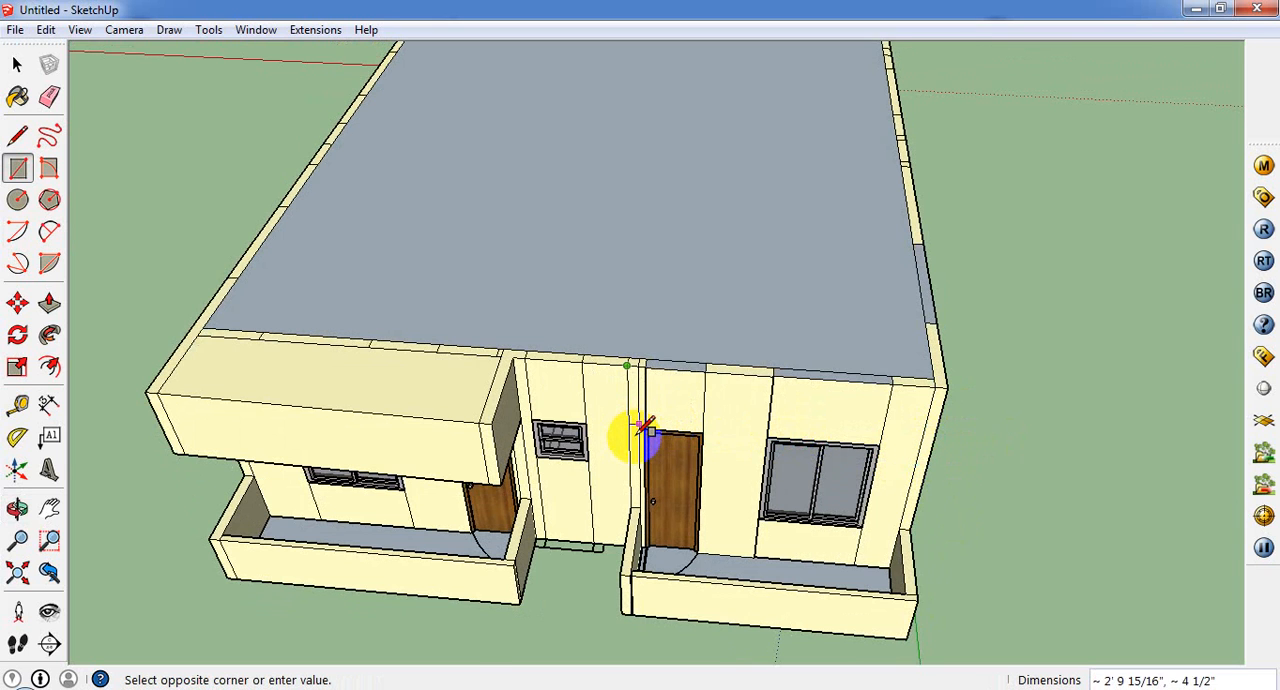
pyautogui.scroll(3, 643, 426)
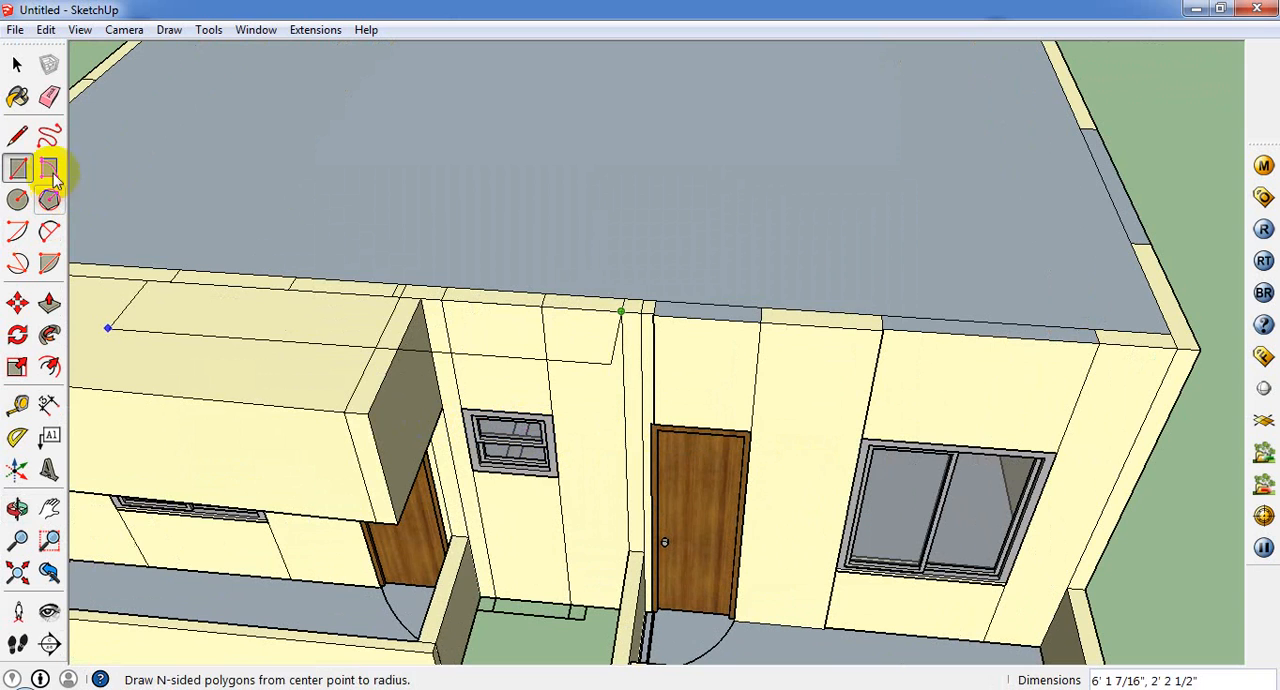
# Step: Draw a line about 14' 10" long from the canopy's wall corner to the front wall's far edge, and erase the face covering the small window
pyautogui.click(17, 135)
pyautogui.click(441, 408)
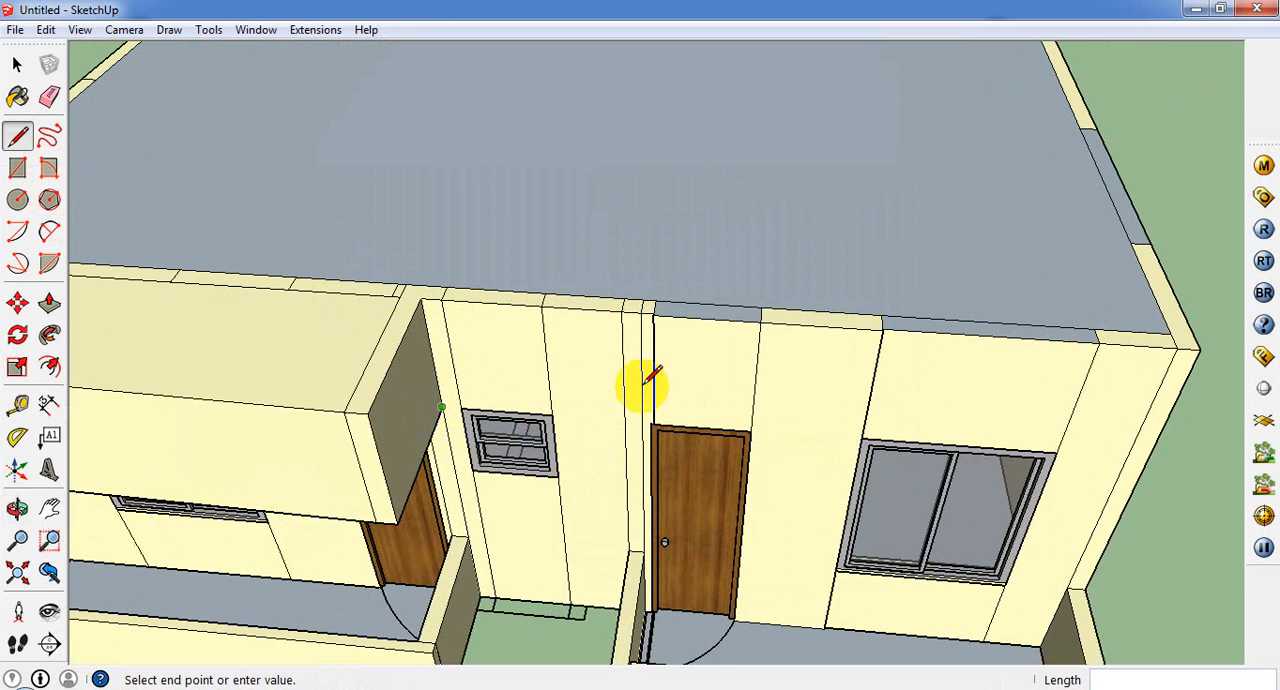
pyautogui.click(1143, 462)
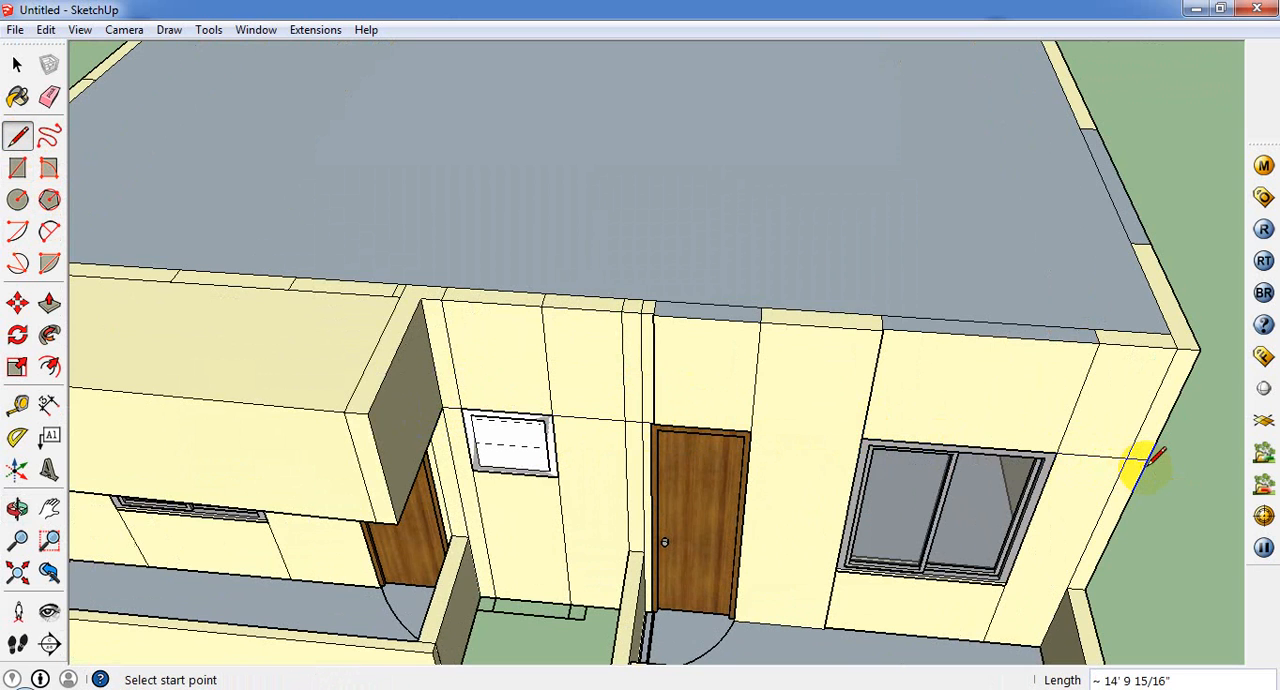
pyautogui.click(17, 63)
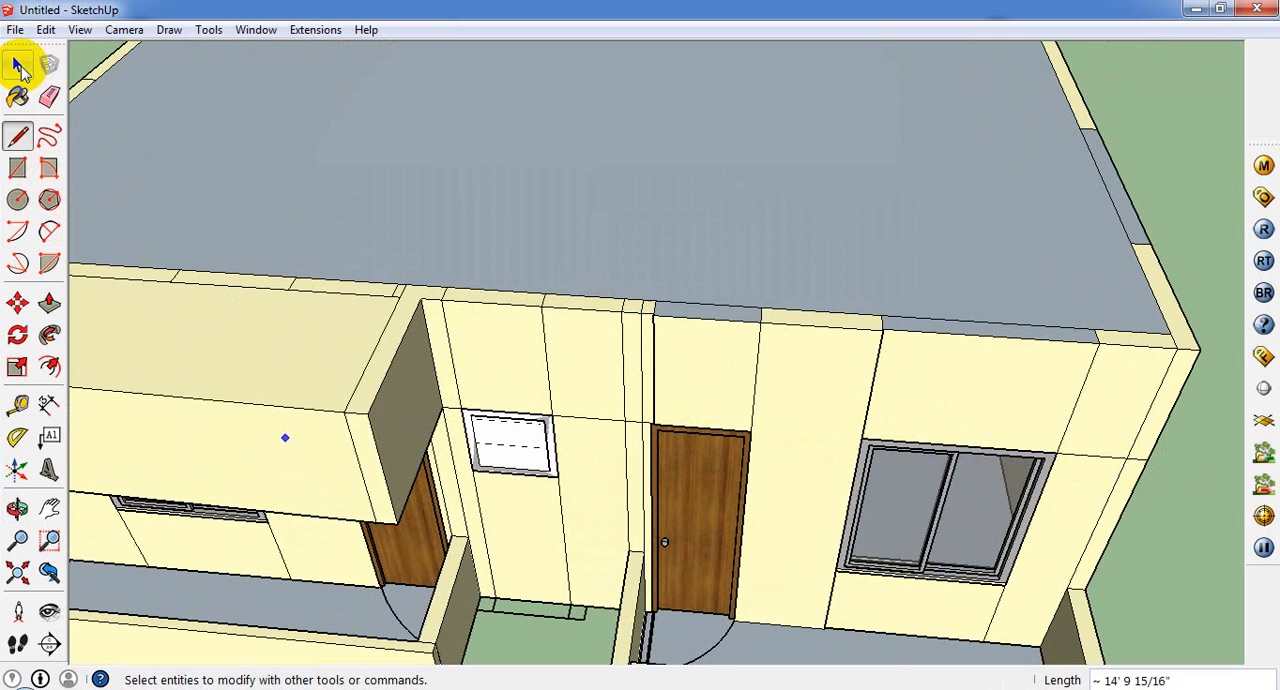
pyautogui.rightClick(505, 446)
pyautogui.click(549, 149)
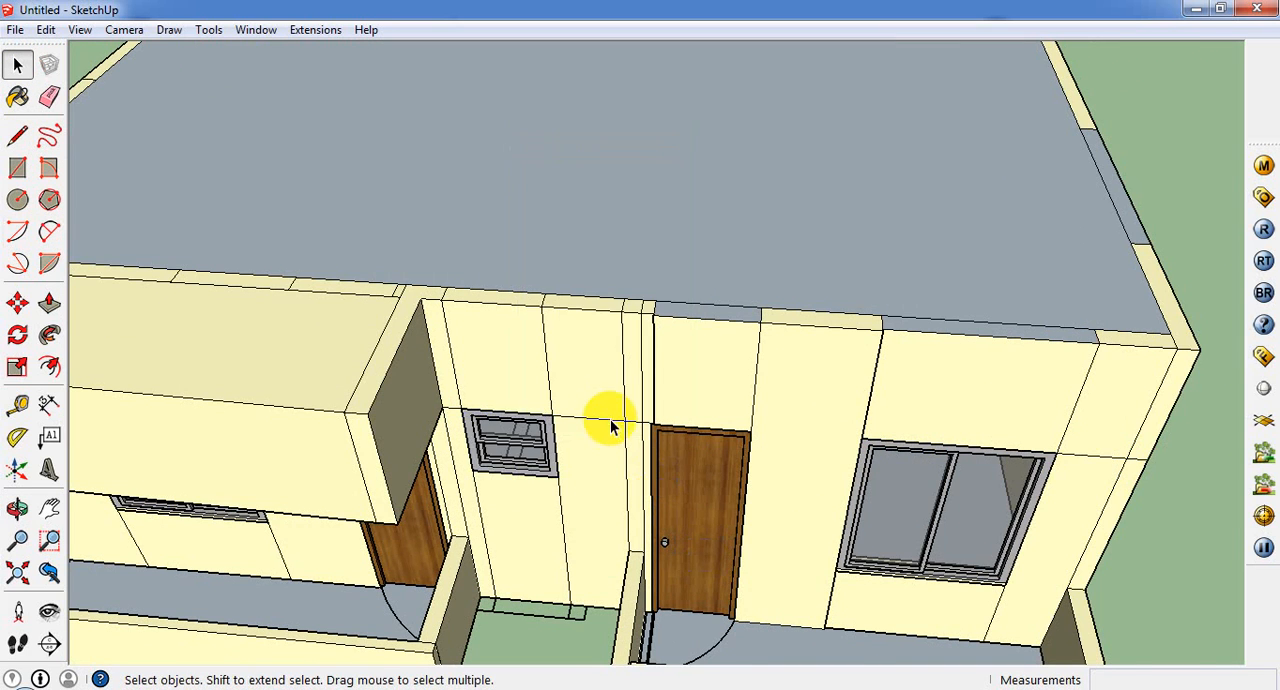
# Step: Pull the upper wall-end strips on both sides of the second porch outward 3' 3" to align with its front wall
pyautogui.scroll(2, 622, 395)
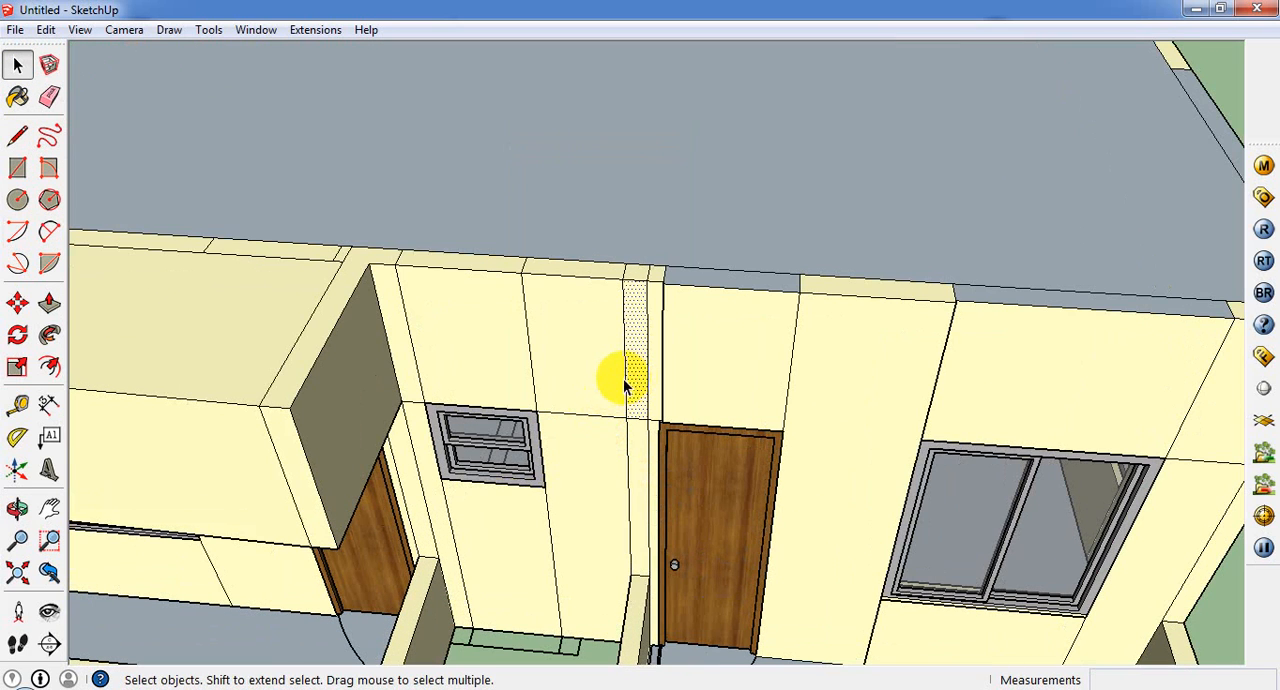
pyautogui.click(49, 303)
pyautogui.click(645, 368)
pyautogui.scroll(-4, 623, 435)
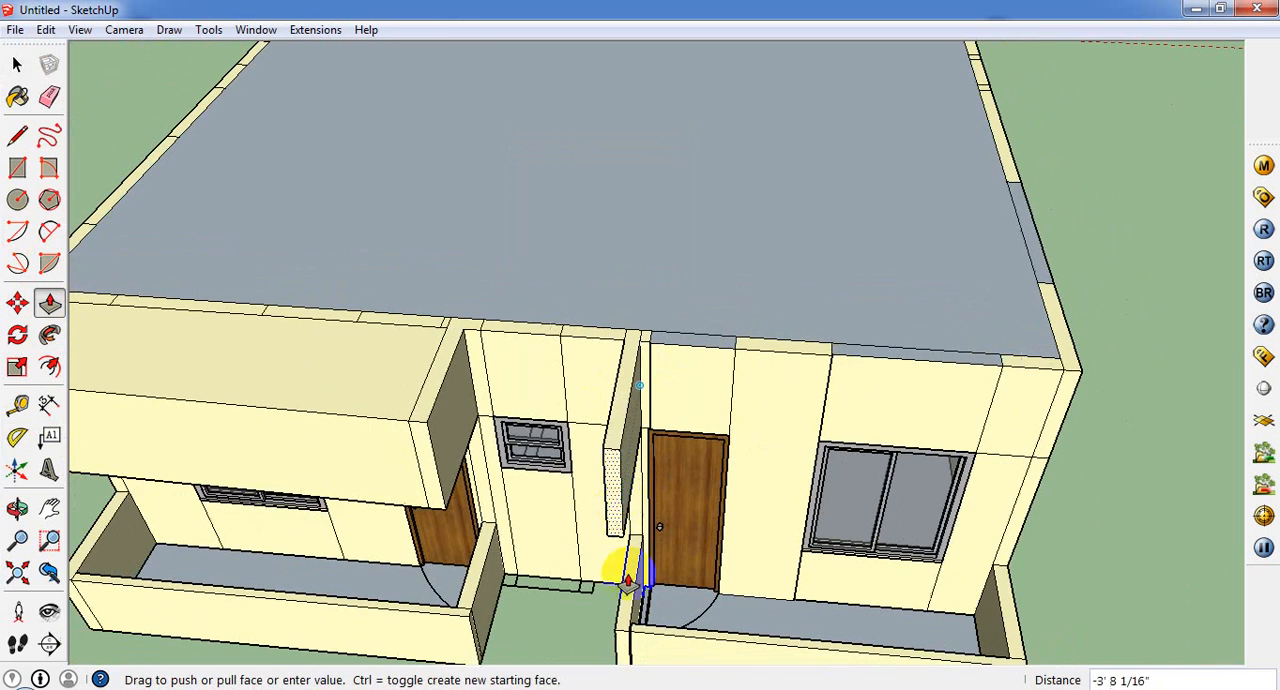
pyautogui.click(634, 637)
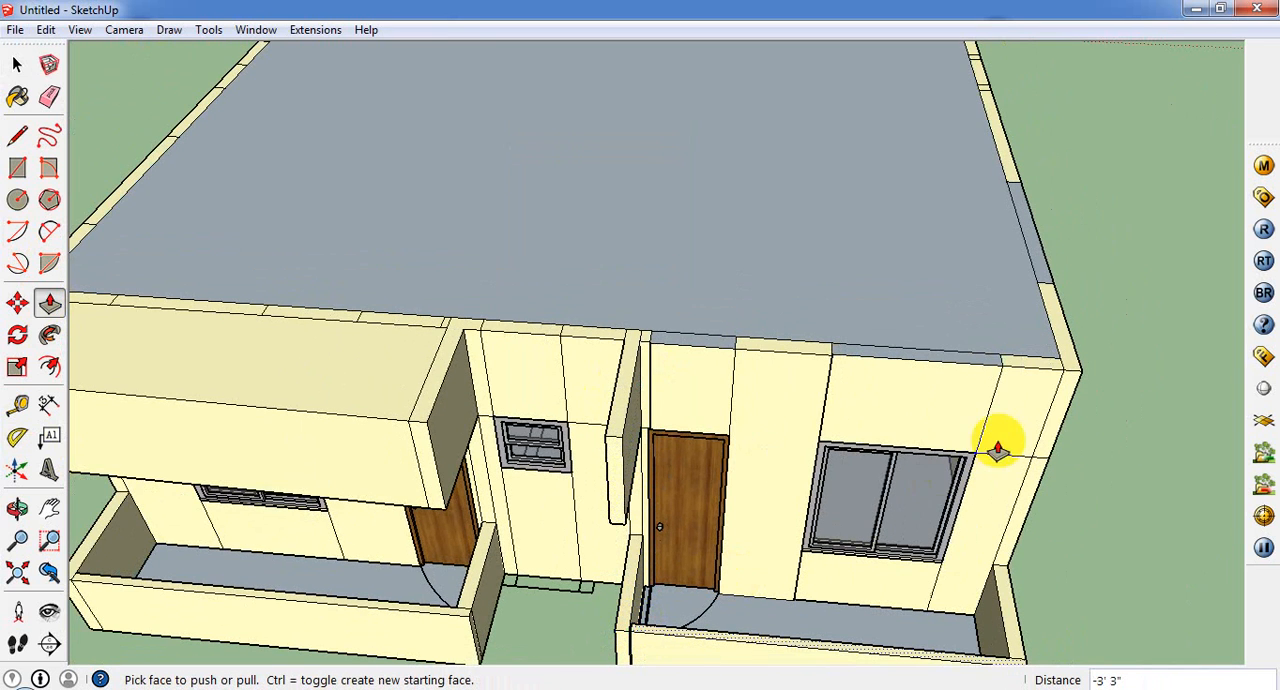
pyautogui.click(1048, 430)
pyautogui.scroll(-3, 1014, 523)
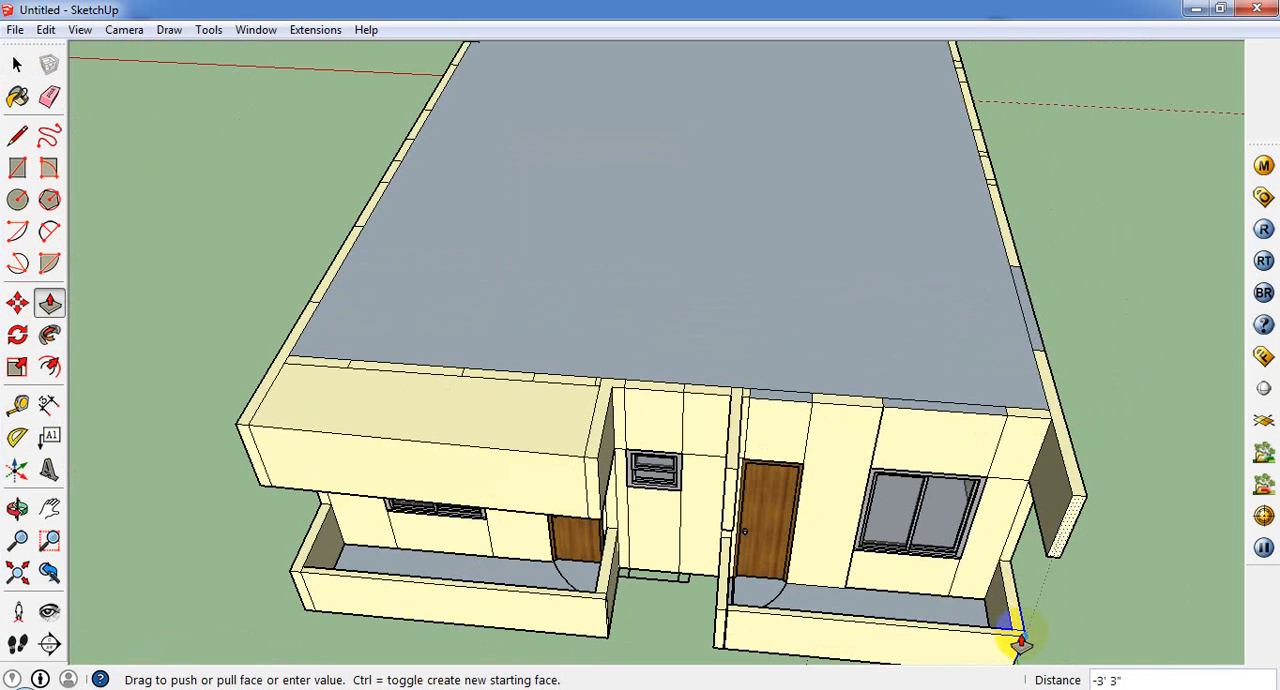
pyautogui.click(1020, 640)
pyautogui.moveTo(932, 496); pyautogui.dragTo(735, 475, button='middle')
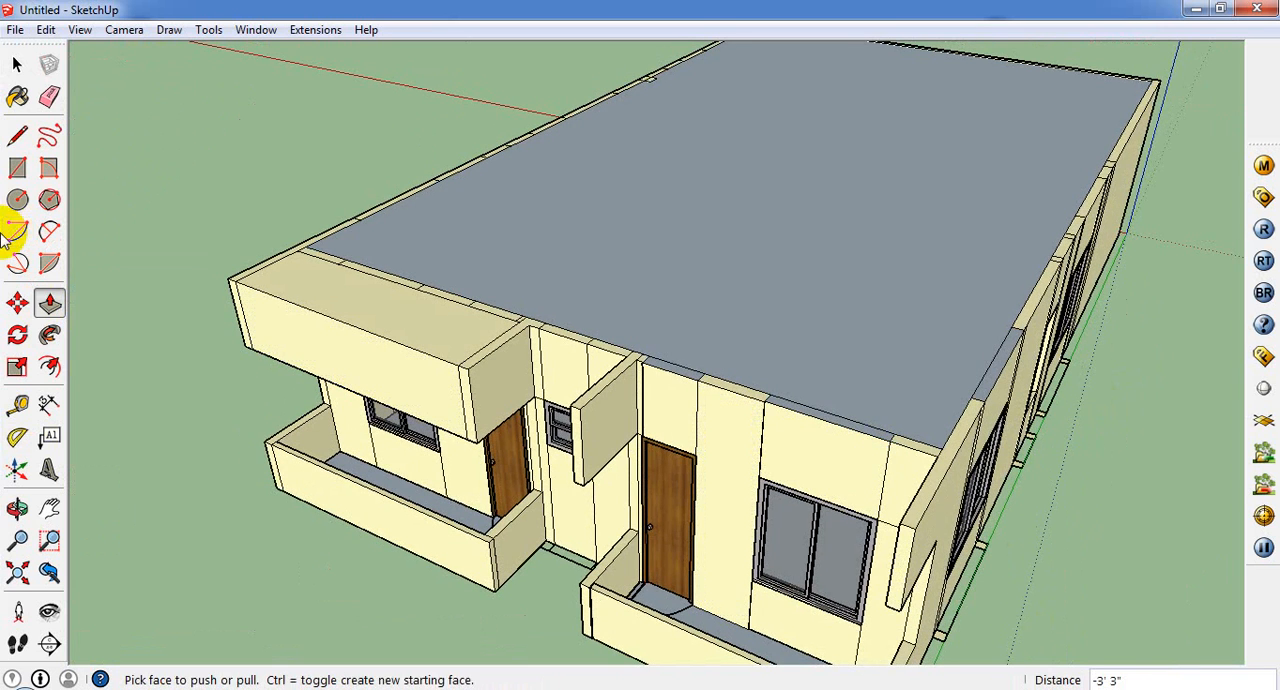
# Step: Close the front between the second porch's projecting strips with a rectangular face, and paint it with the wall colour Color_A03
pyautogui.click(21, 171)
pyautogui.click(581, 407)
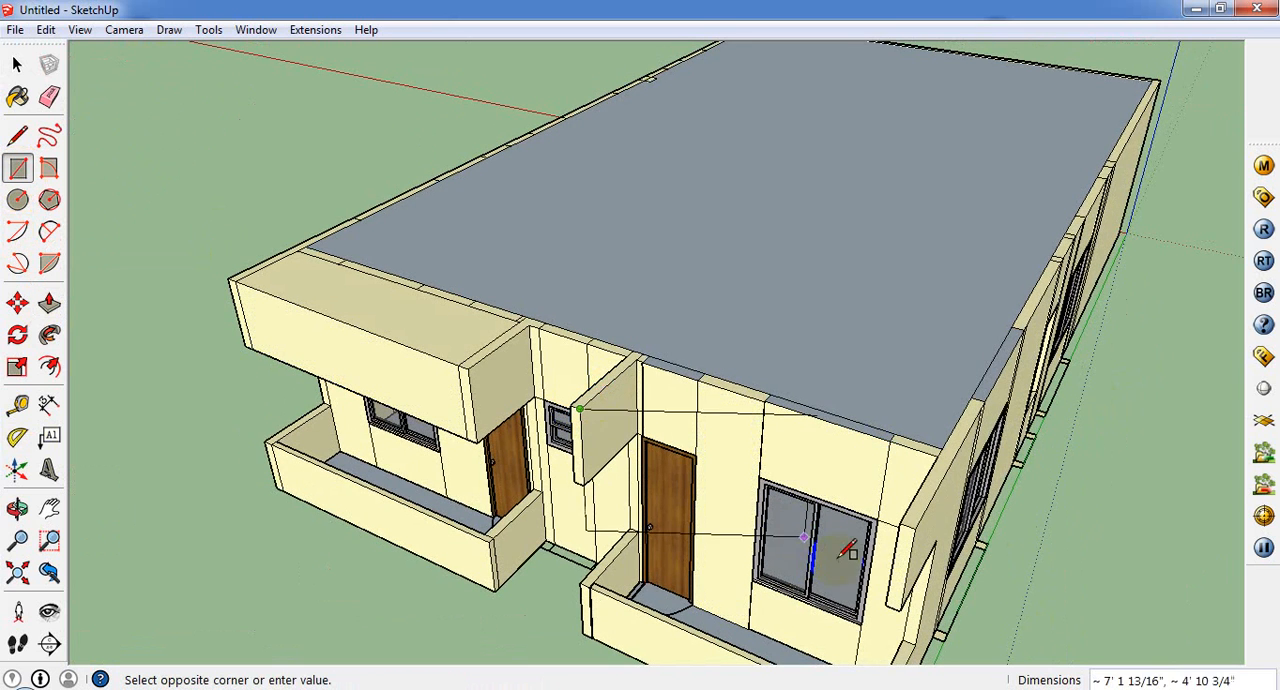
pyautogui.click(898, 598)
pyautogui.moveTo(791, 484)
pyautogui.mouseDown(button='middle')
pyautogui.moveTo(837, 271)
pyautogui.moveTo(830, 330)
pyautogui.mouseUp(button='middle')
pyautogui.click(17, 96)
pyautogui.click(776, 347)
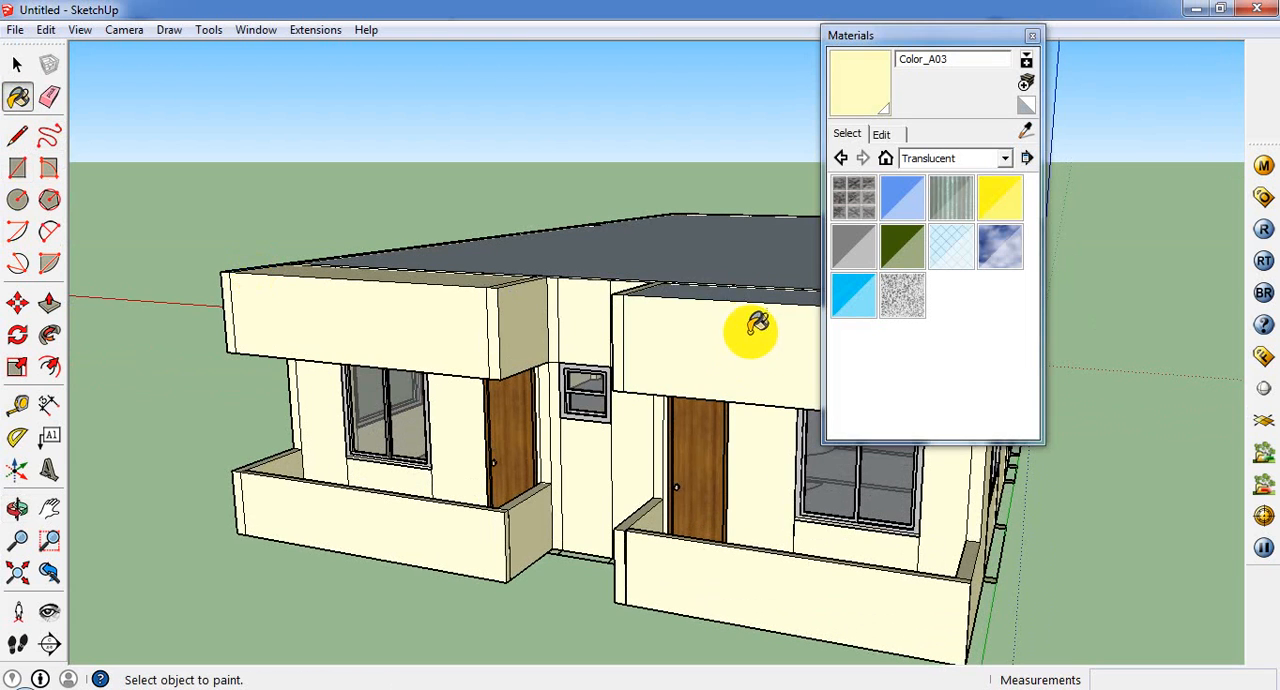
pyautogui.moveTo(749, 395)
pyautogui.mouseDown(button='middle')
pyautogui.moveTo(749, 408)
pyautogui.moveTo(728, 375)
pyautogui.mouseUp(button='middle')
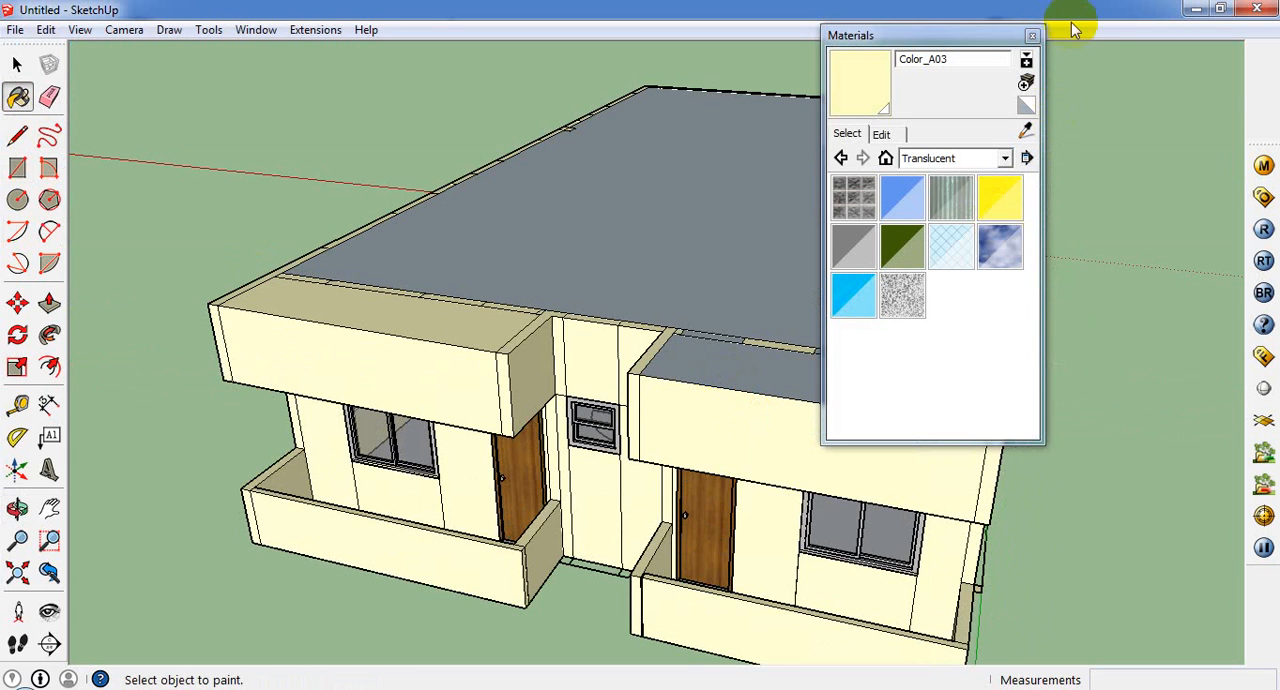
pyautogui.click(1033, 36)
# Step: Push the first porch canopy's front face about 1 3/8" to give the panel thickness
pyautogui.scroll(-8, 837, 391)
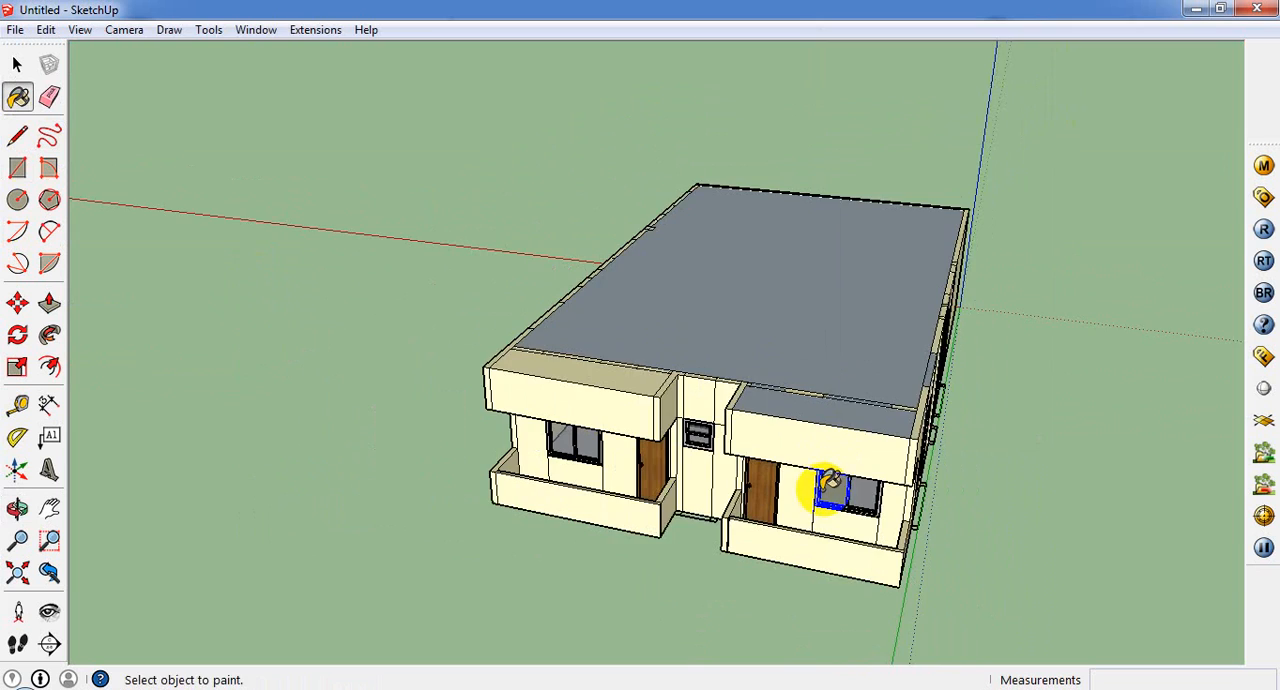
pyautogui.moveTo(829, 480); pyautogui.dragTo(796, 292, button='middle')
pyautogui.scroll(4, 545, 280)
pyautogui.click(19, 74)
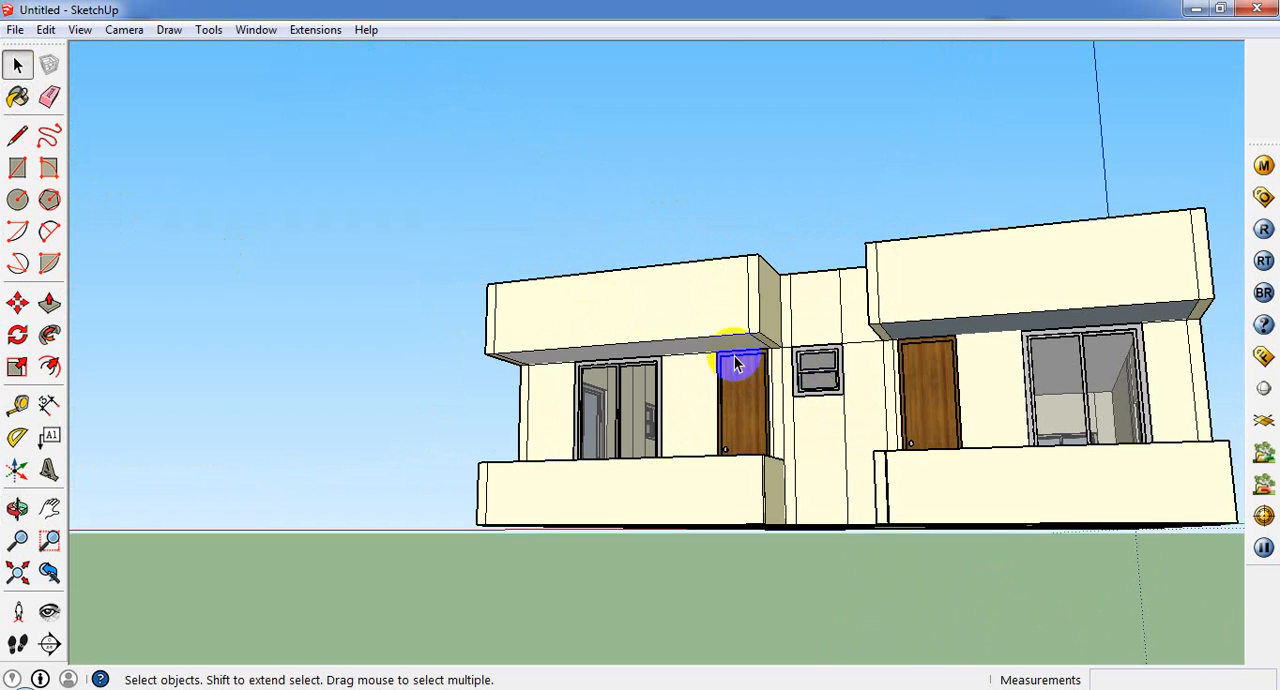
pyautogui.moveTo(658, 375); pyautogui.dragTo(657, 237, button='middle')
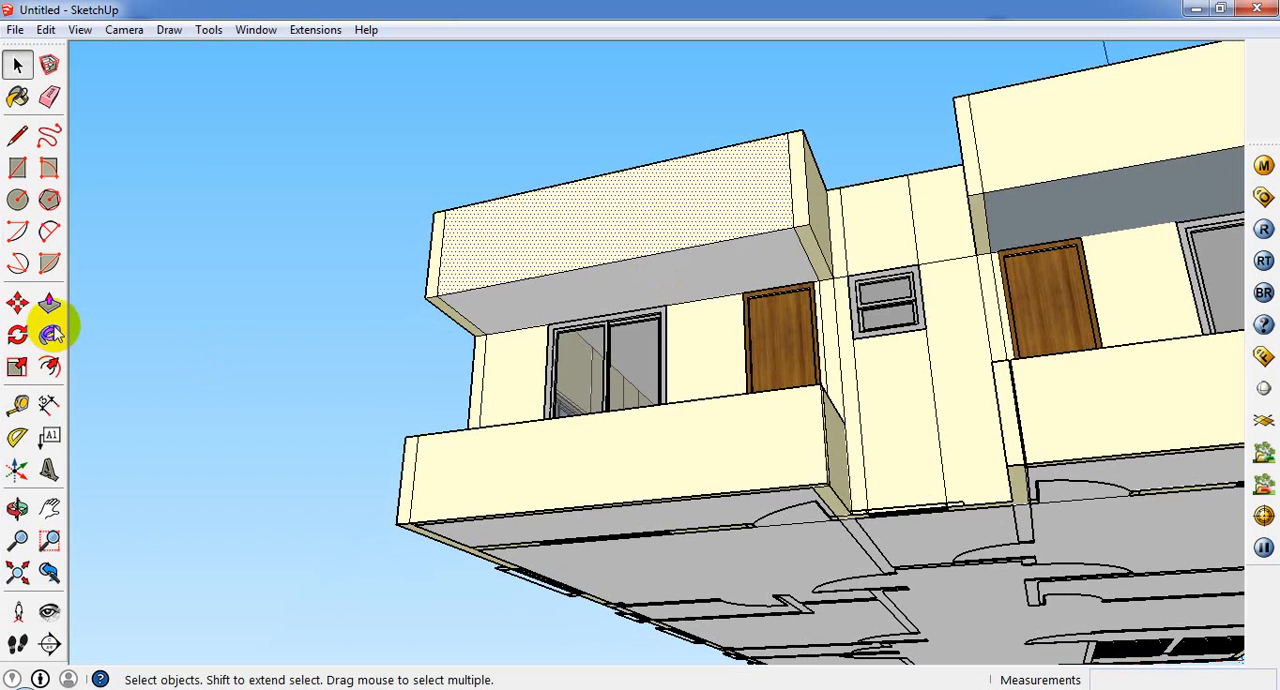
pyautogui.click(614, 308)
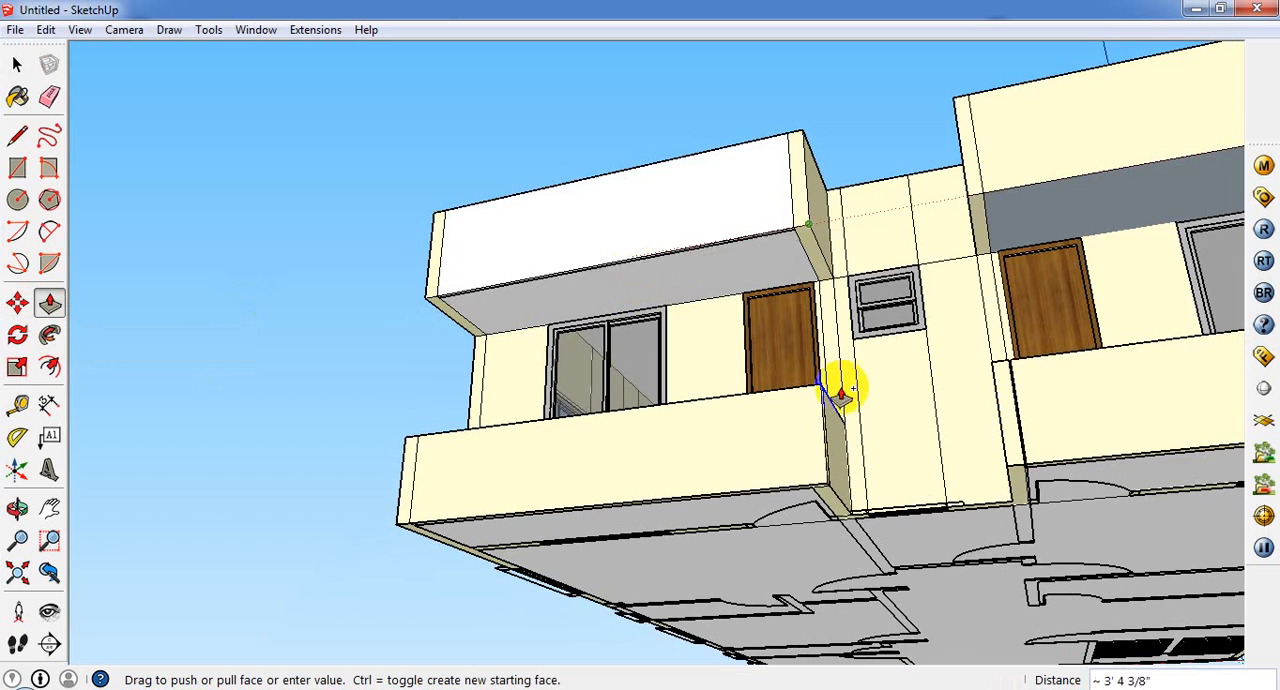
pyautogui.moveTo(843, 386); pyautogui.dragTo(795, 640, button='middle')
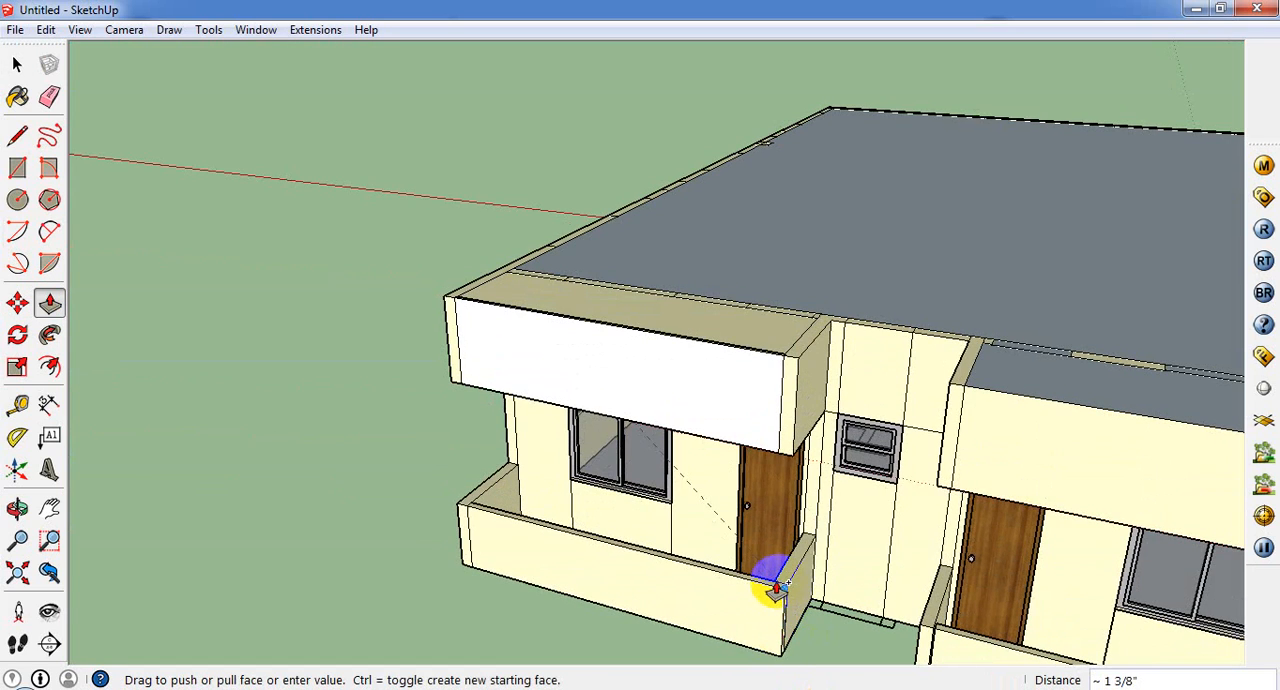
pyautogui.click(776, 588)
# Step: Remove the grey faces closing the undersides of both porch canopies
pyautogui.moveTo(789, 371); pyautogui.dragTo(780, 170, button='middle')
pyautogui.click(20, 65)
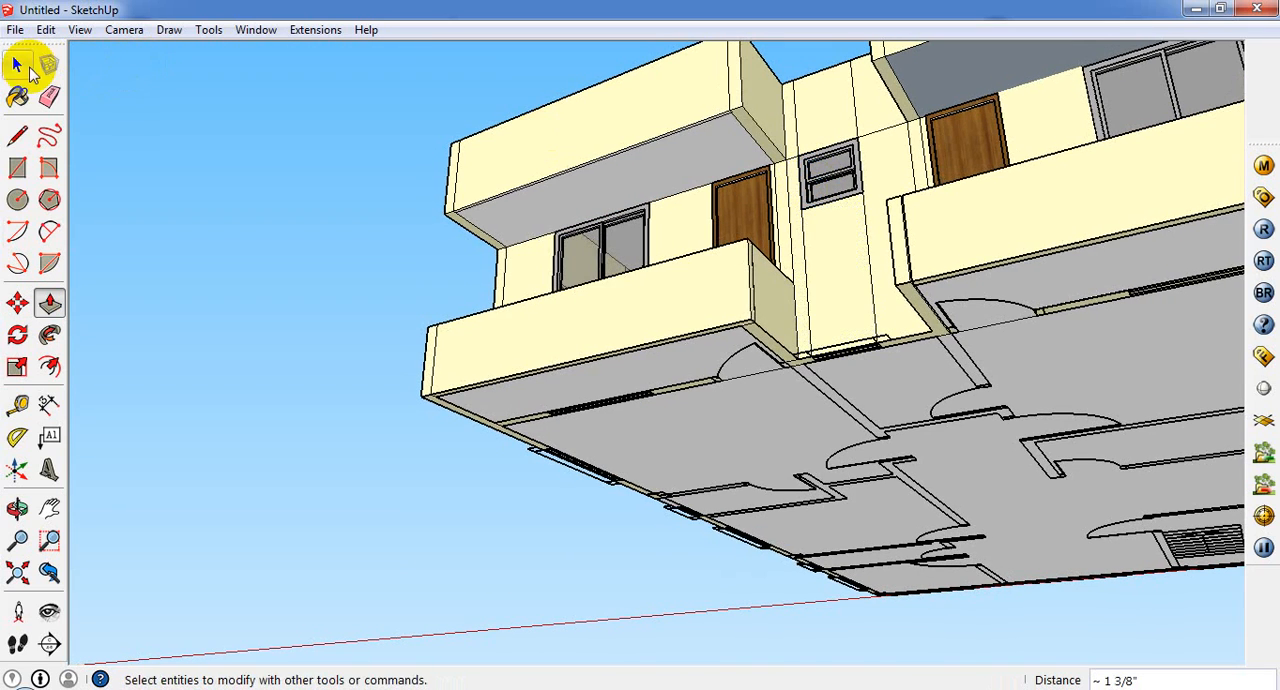
pyautogui.click(629, 222)
pyautogui.click(629, 177)
pyautogui.rightClick(631, 174)
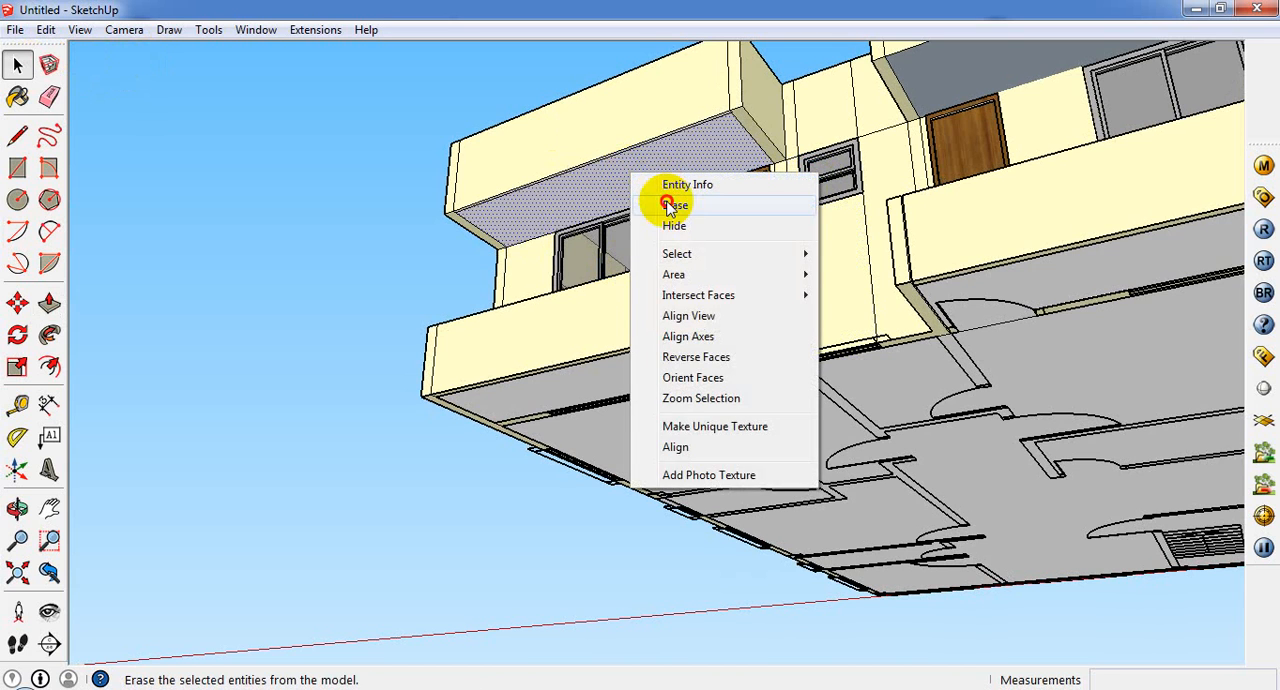
pyautogui.click(672, 205)
pyautogui.rightClick(1007, 76)
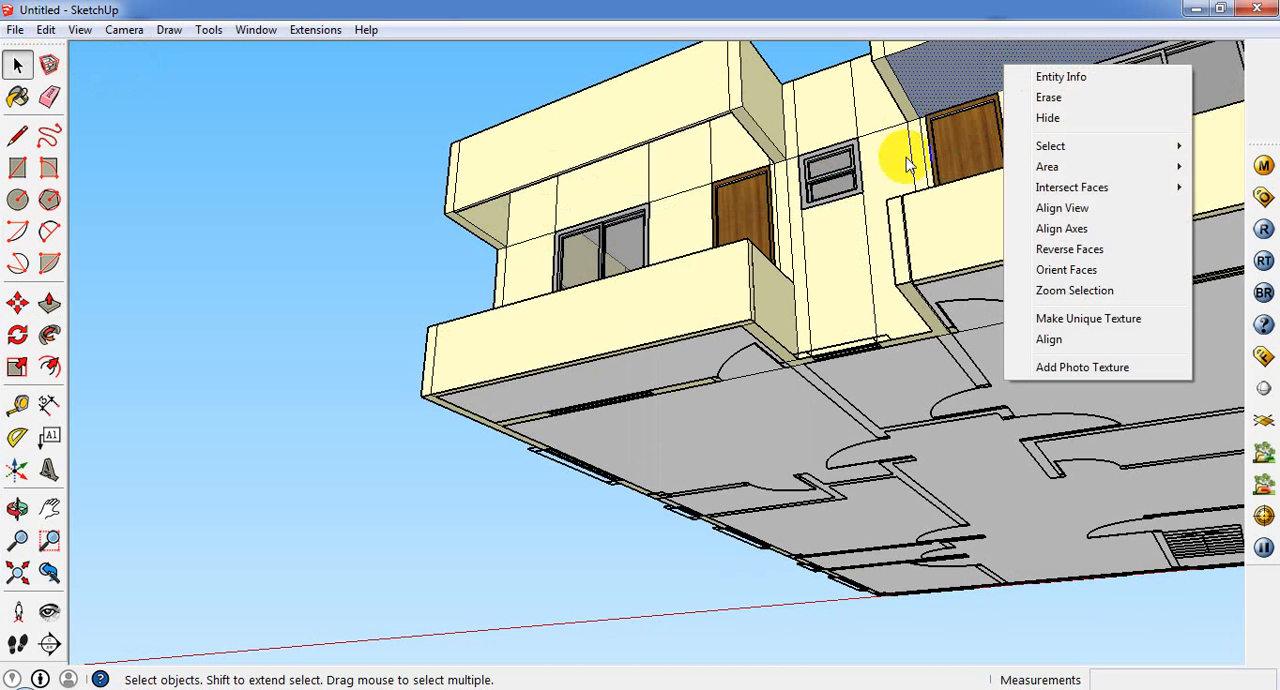
pyautogui.click(1050, 118)
# Step: Push the second porch canopy's front face about 1 3/8", matching the thickness of the first canopy's front
pyautogui.moveTo(1052, 123); pyautogui.dragTo(814, 195, button='middle')
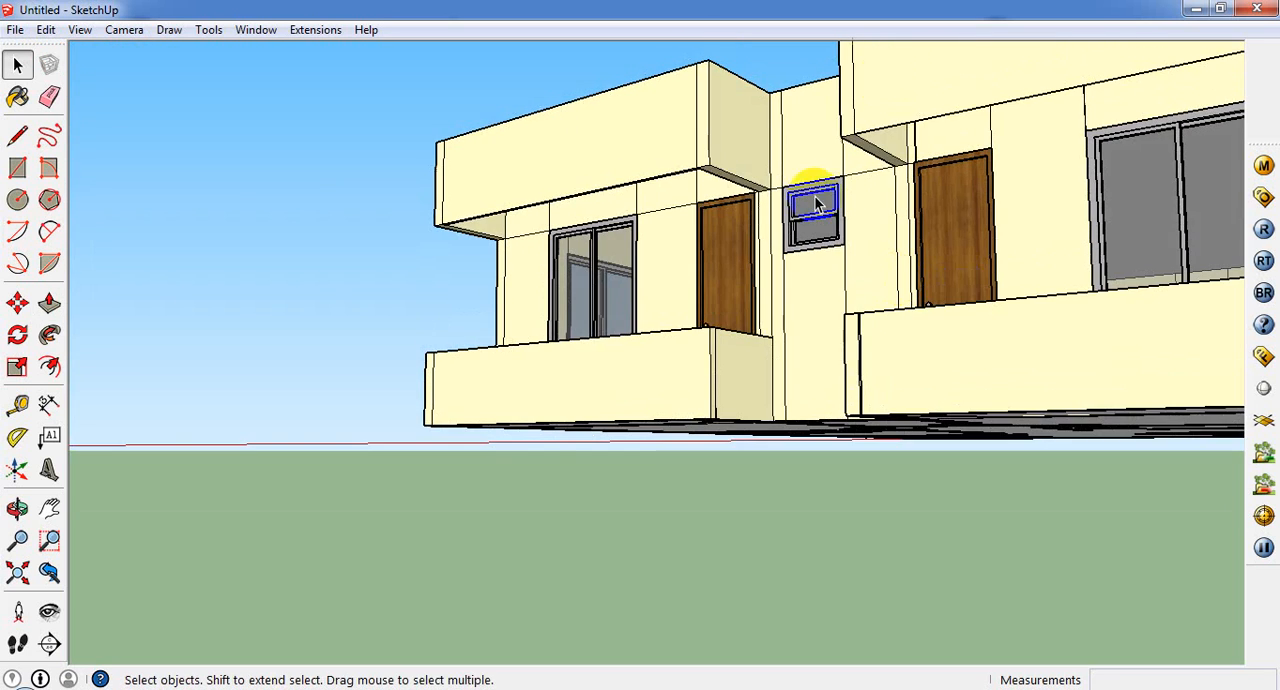
pyautogui.click(49, 302)
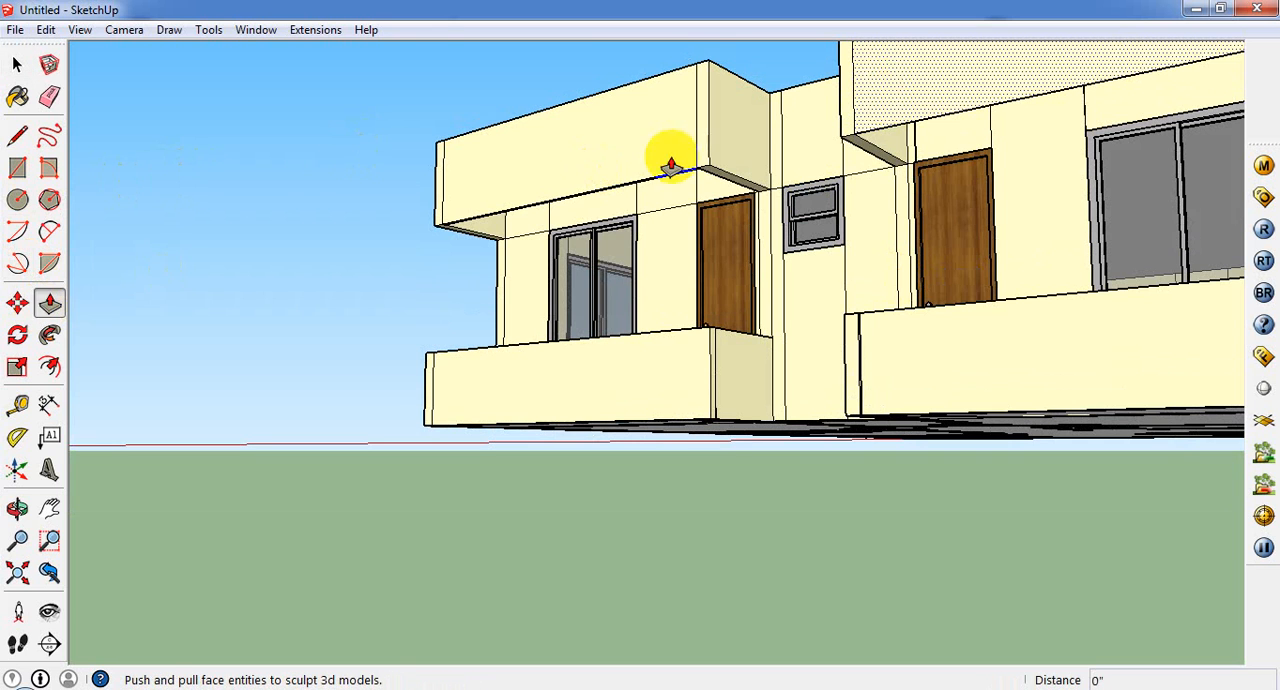
pyautogui.moveTo(671, 157); pyautogui.dragTo(663, 394, button='middle')
pyautogui.click(859, 103)
pyautogui.click(661, 174)
# Step: Examine both porch canopies from the front and from the side of the house
pyautogui.scroll(2, 727, 140)
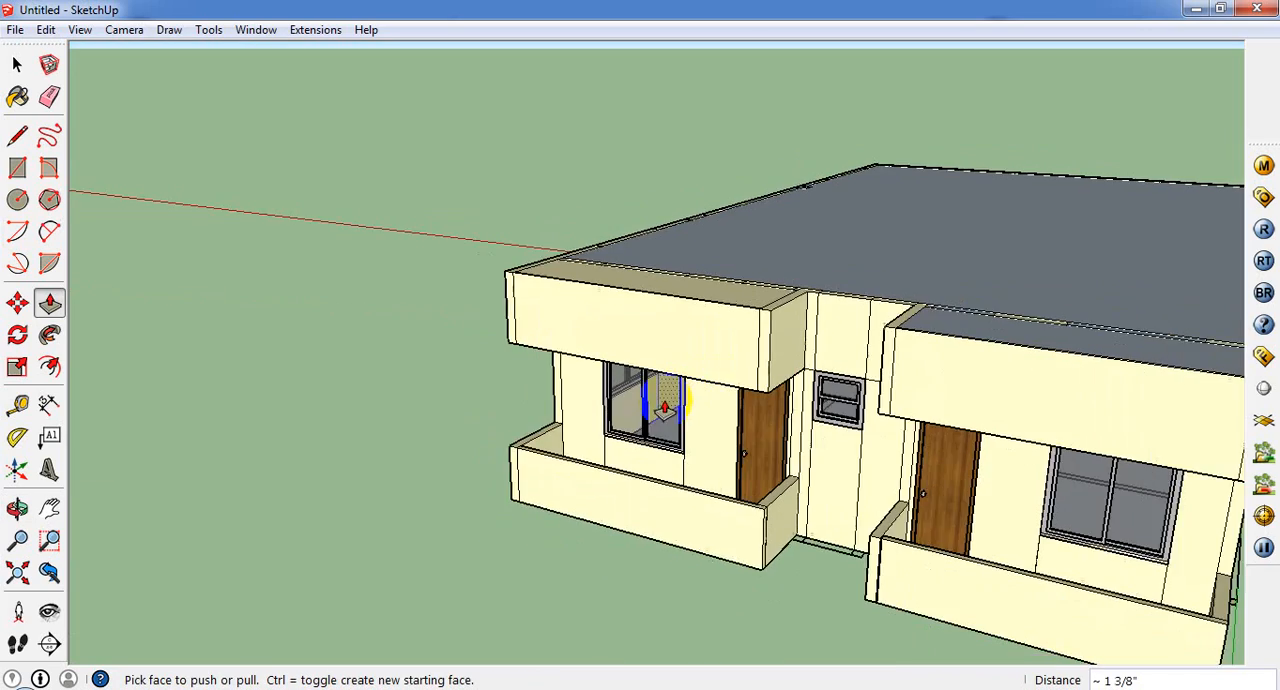
pyautogui.scroll(-2, 705, 422)
pyautogui.scroll(-1, 705, 422)
pyautogui.moveTo(884, 503); pyautogui.dragTo(849, 566, button='middle')
pyautogui.scroll(2, 849, 566)
pyautogui.moveTo(782, 485); pyautogui.dragTo(584, 514, button='middle')
pyautogui.scroll(-3, 590, 515)
pyautogui.moveTo(928, 453); pyautogui.dragTo(234, 320, button='middle')
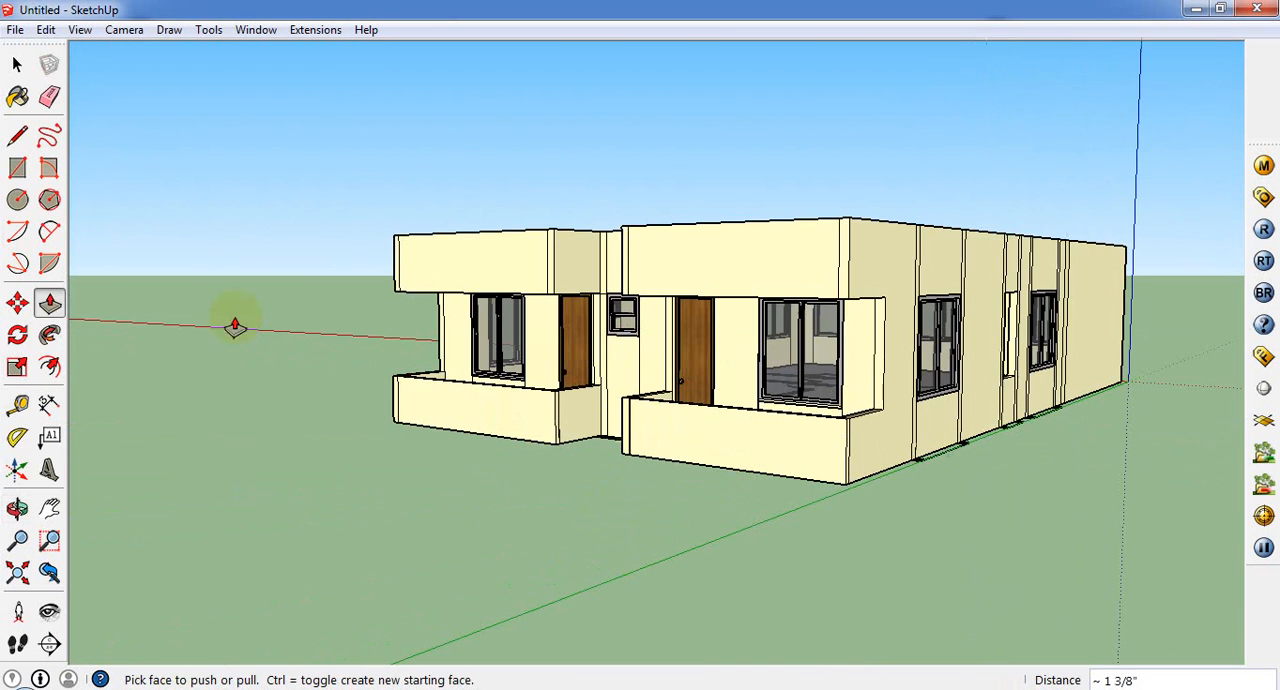
# Step: Close the opening on the second porch's outer side with a rectangular face about 4' 8" by 3' 4"
pyautogui.click(20, 172)
pyautogui.scroll(2, 586, 323)
pyautogui.scroll(2, 525, 285)
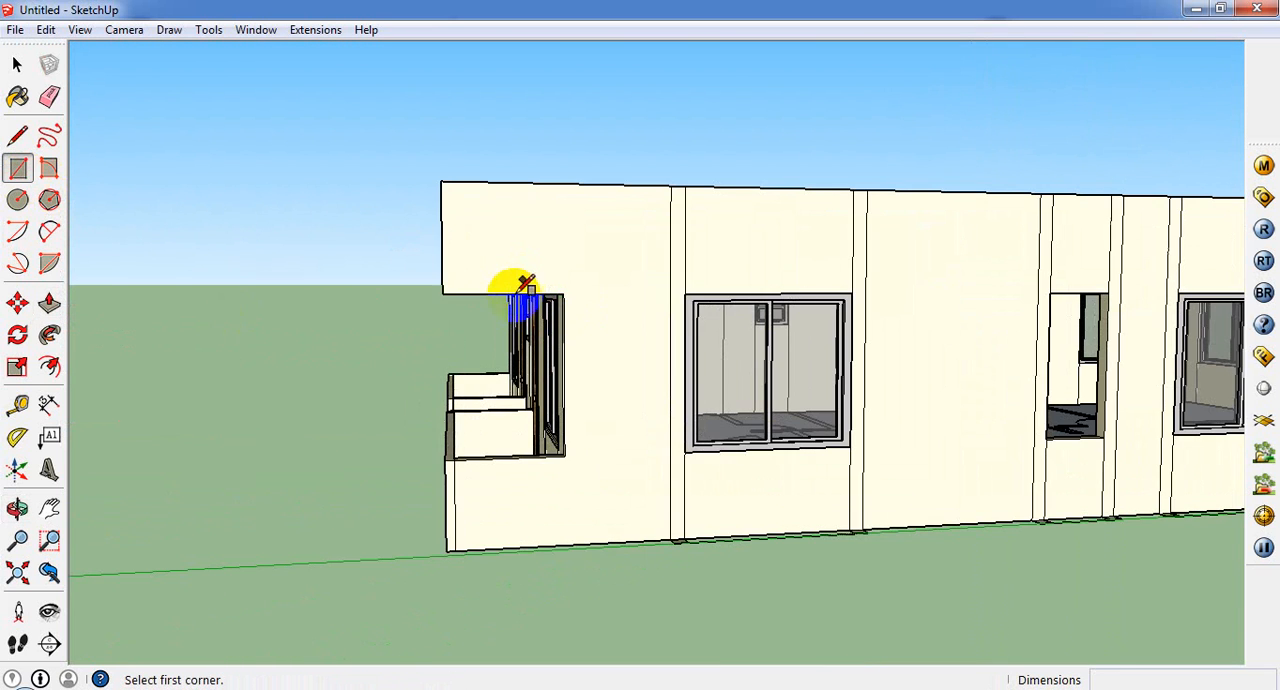
pyautogui.click(443, 292)
pyautogui.click(560, 451)
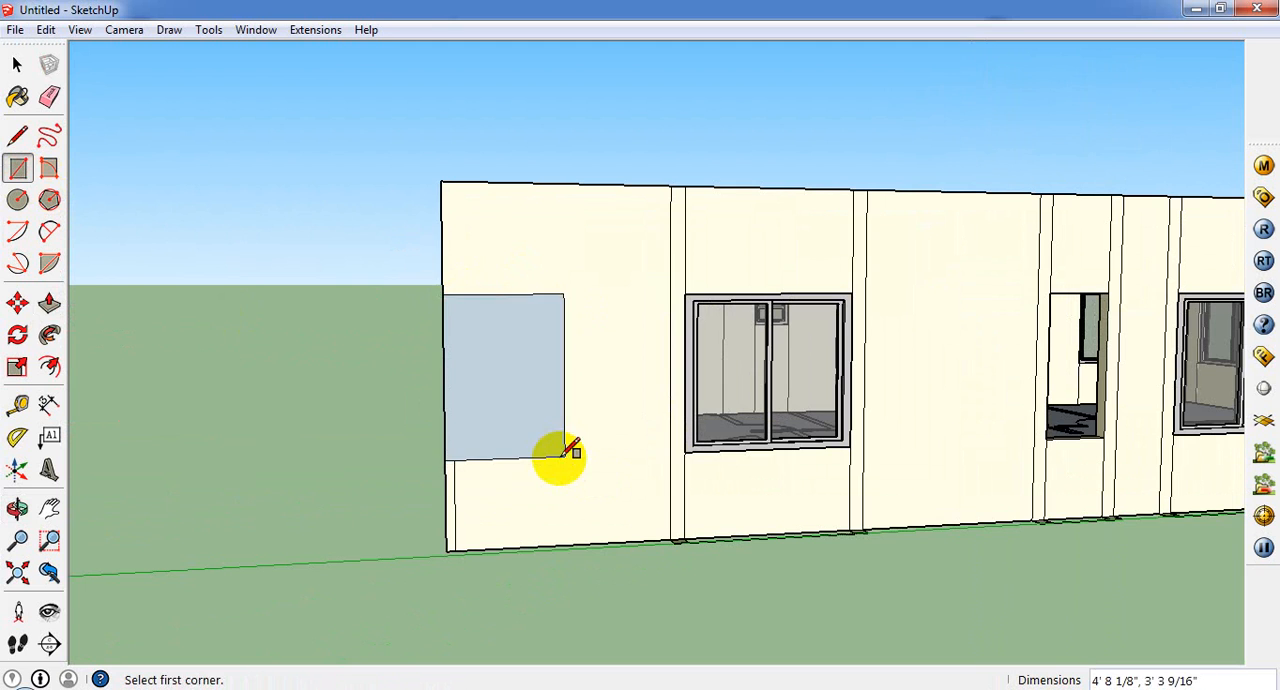
# Step: Close the second porch's inner side and front openings, and the first porch's 4' 6" by 3' 3" inner side opening, with rectangular faces
pyautogui.moveTo(560, 451); pyautogui.dragTo(1010, 502, button='middle')
pyautogui.moveTo(678, 355); pyautogui.dragTo(858, 386, button='middle')
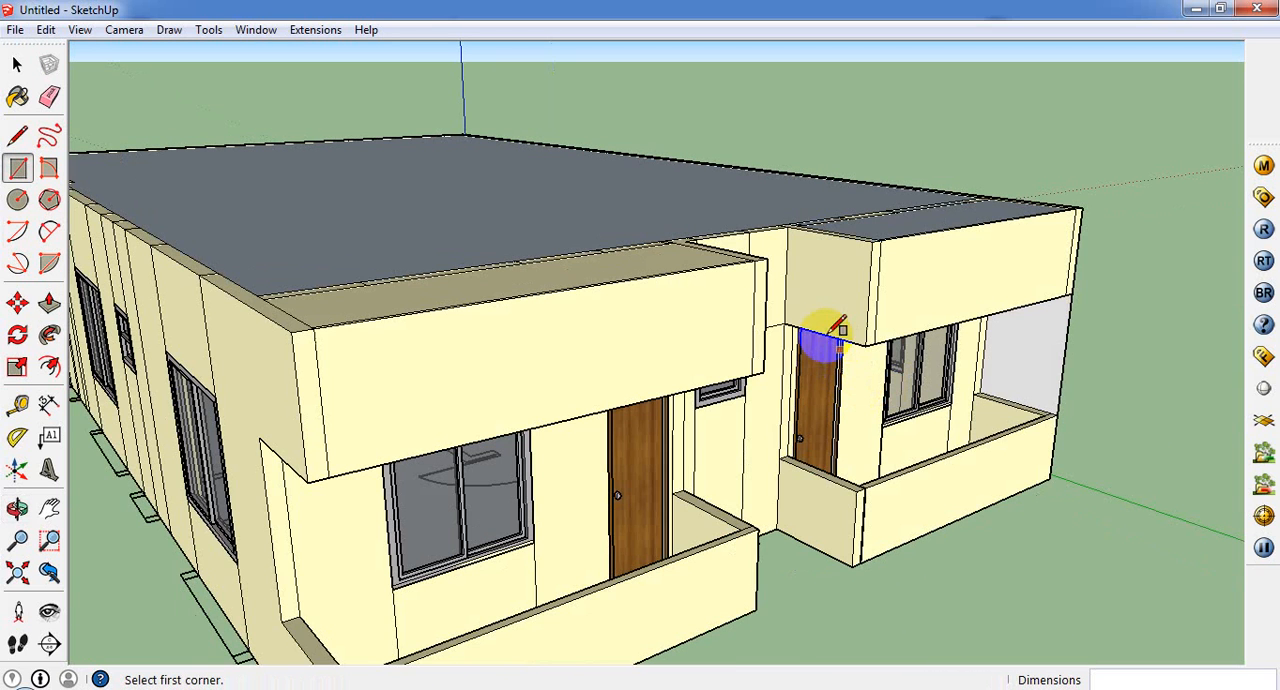
pyautogui.click(785, 324)
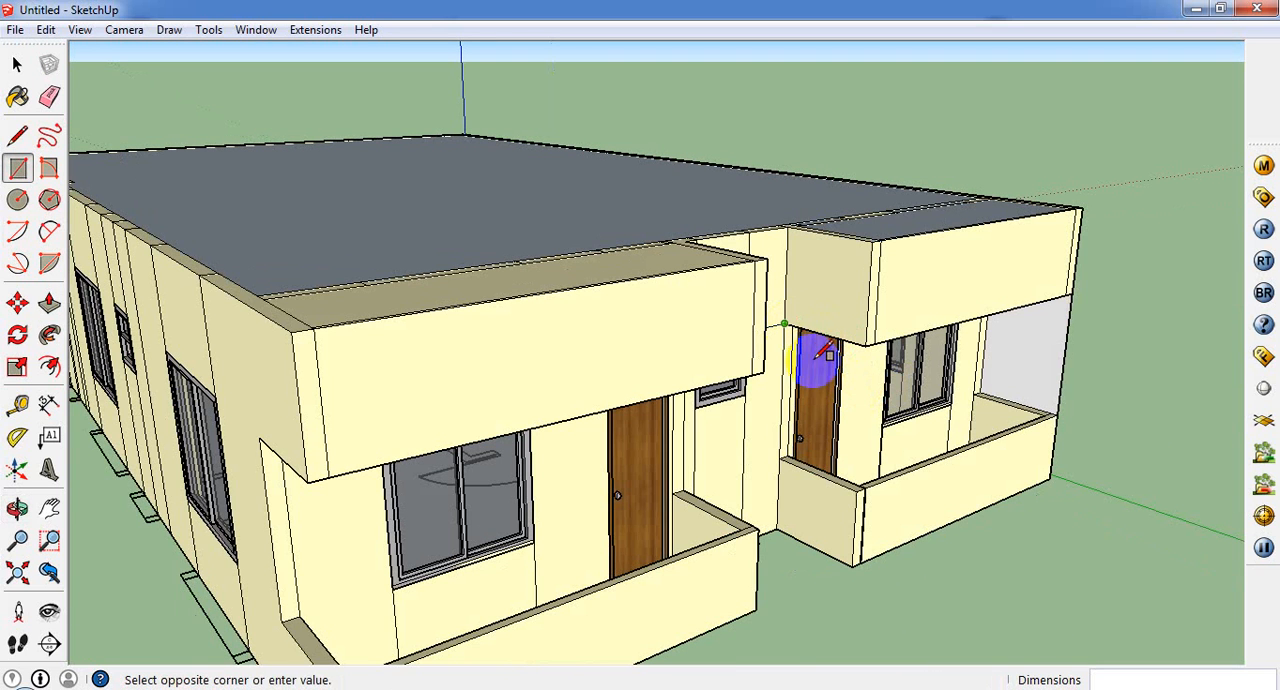
pyautogui.click(858, 487)
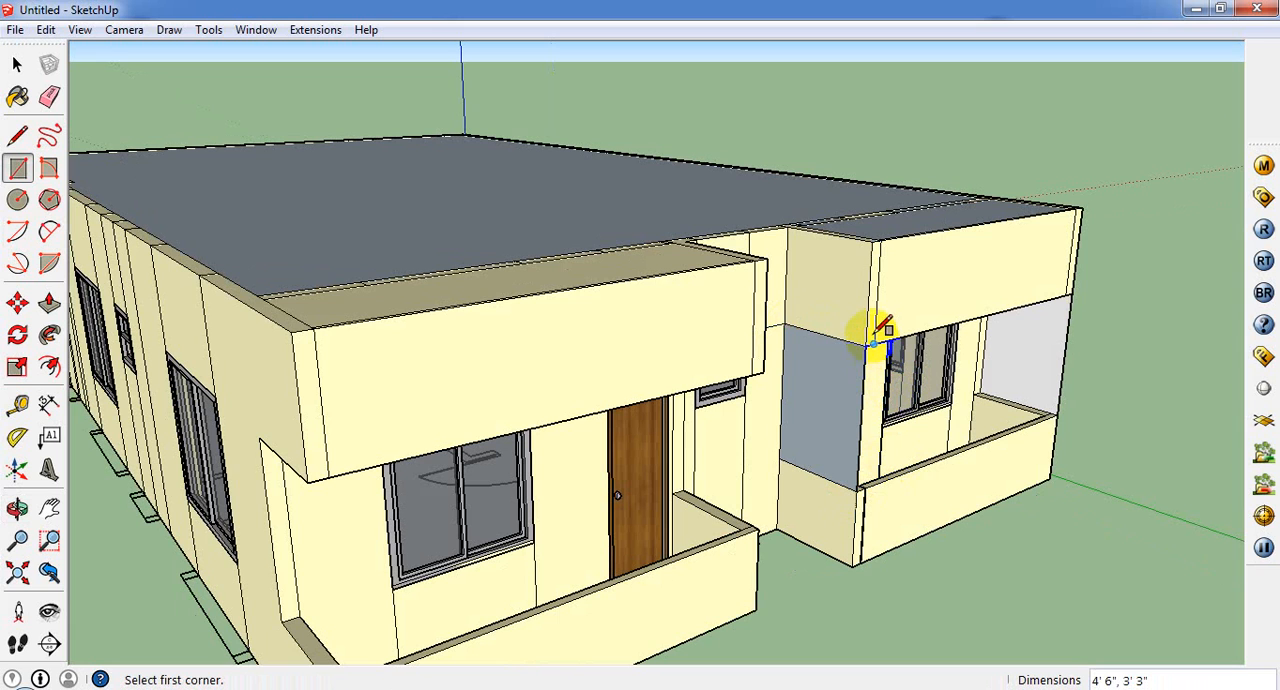
pyautogui.click(1065, 412)
pyautogui.moveTo(1010, 402); pyautogui.dragTo(450, 300, button='middle')
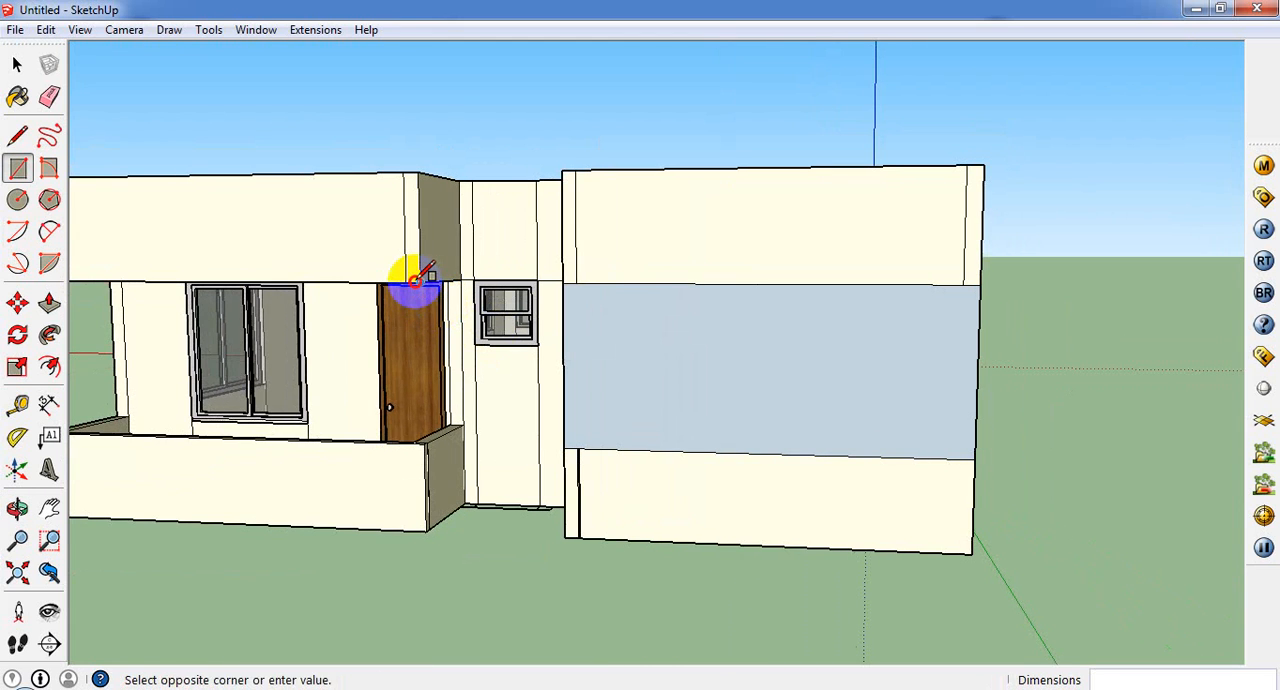
pyautogui.click(465, 422)
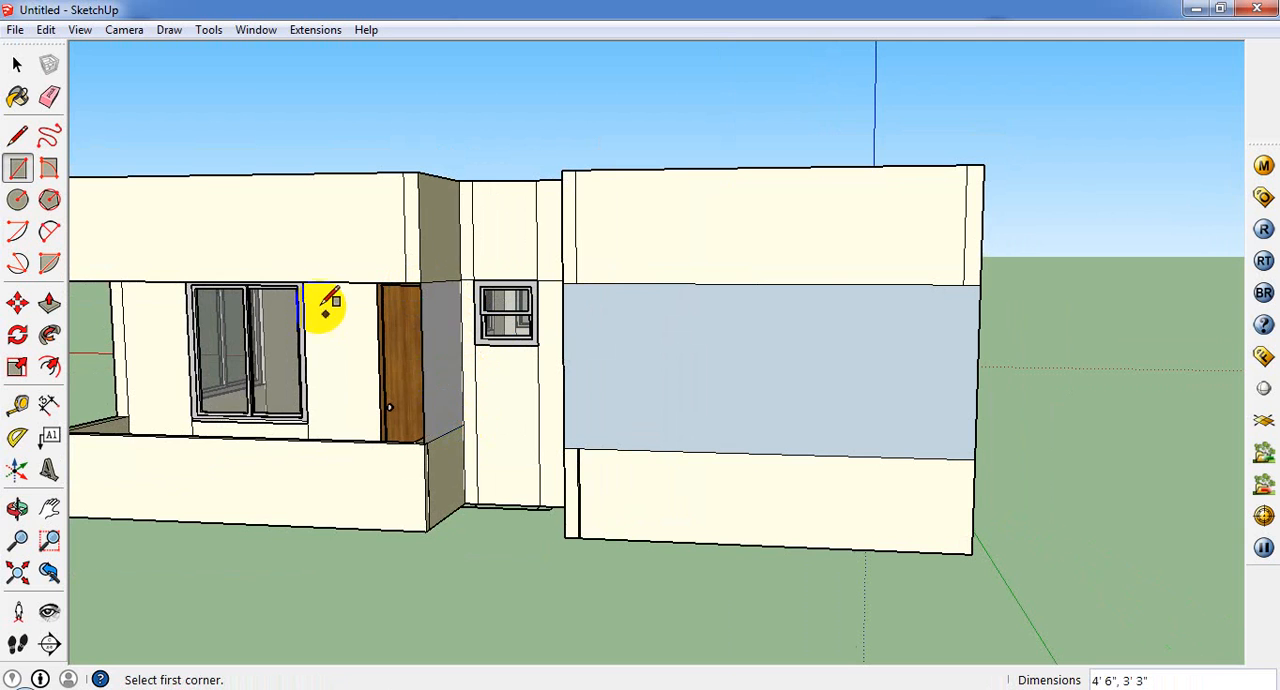
# Step: Try to close the first porch's front opening with a rectangle about 11' 10" by 4' 6", and undo it
pyautogui.moveTo(329, 294)
pyautogui.mouseDown(button='middle')
pyautogui.moveTo(574, 306)
pyautogui.moveTo(326, 271)
pyautogui.mouseUp(button='middle')
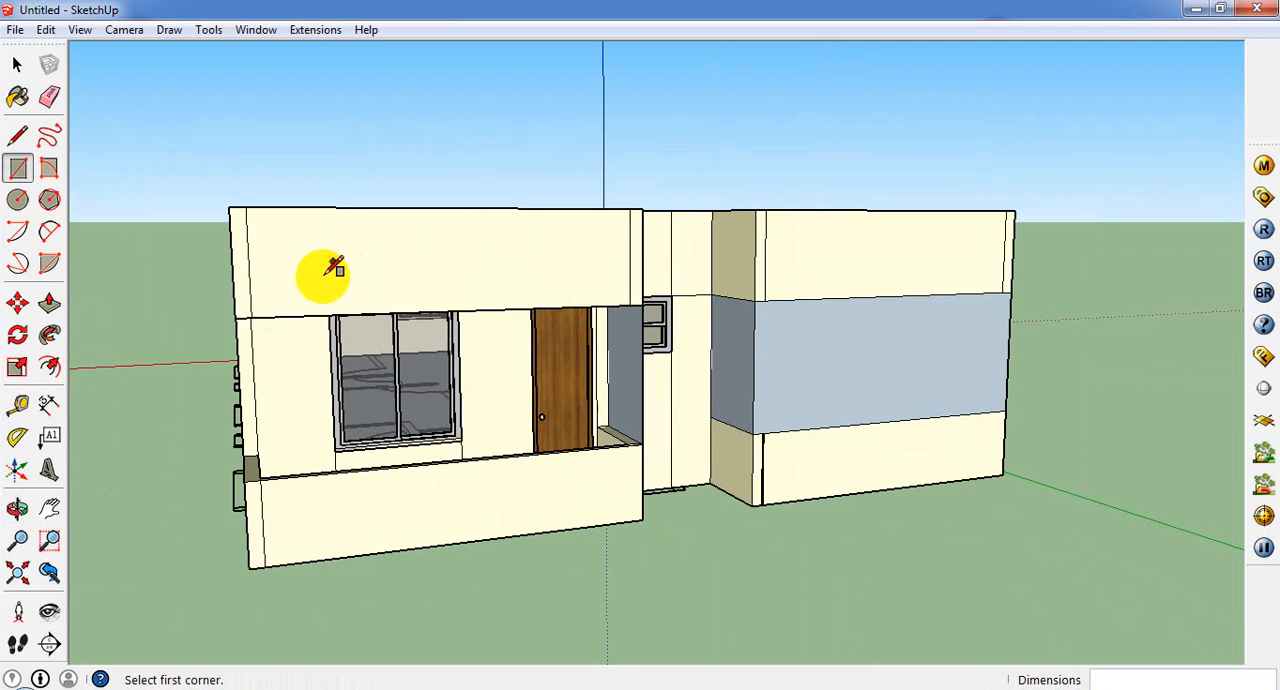
pyautogui.click(235, 318)
pyautogui.click(646, 436)
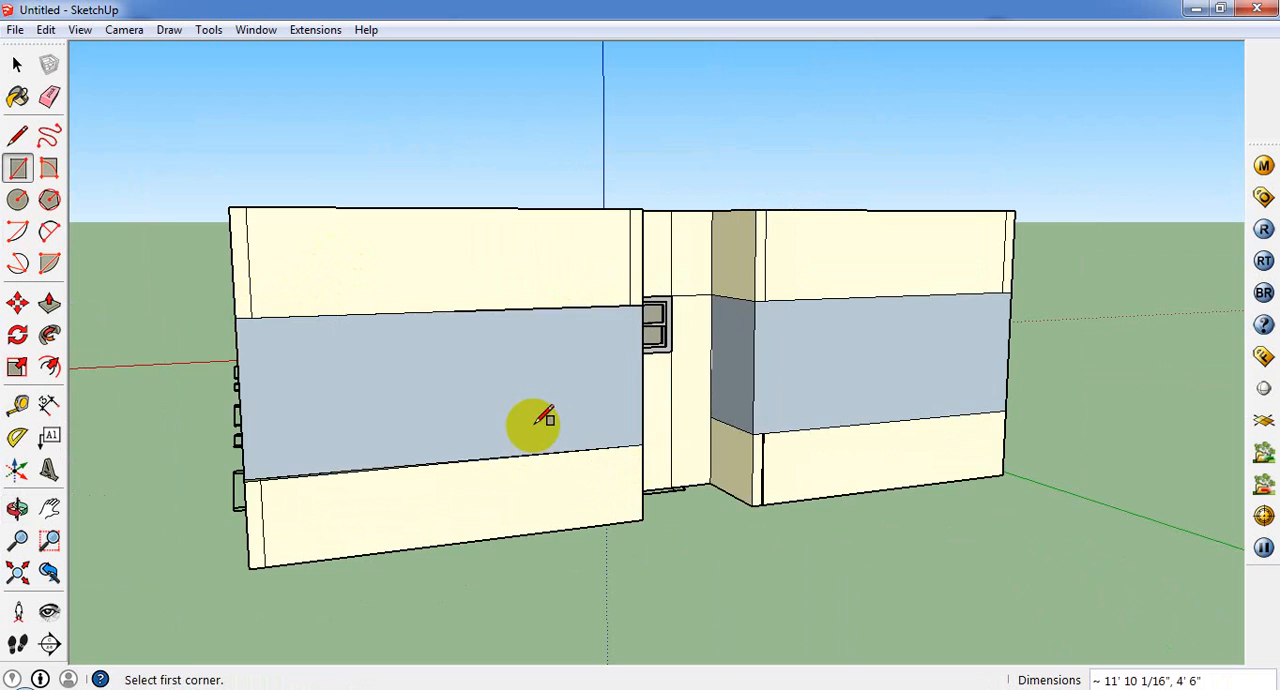
pyautogui.moveTo(531, 424); pyautogui.dragTo(957, 466, button='middle')
pyautogui.moveTo(855, 474); pyautogui.dragTo(740, 480, button='middle')
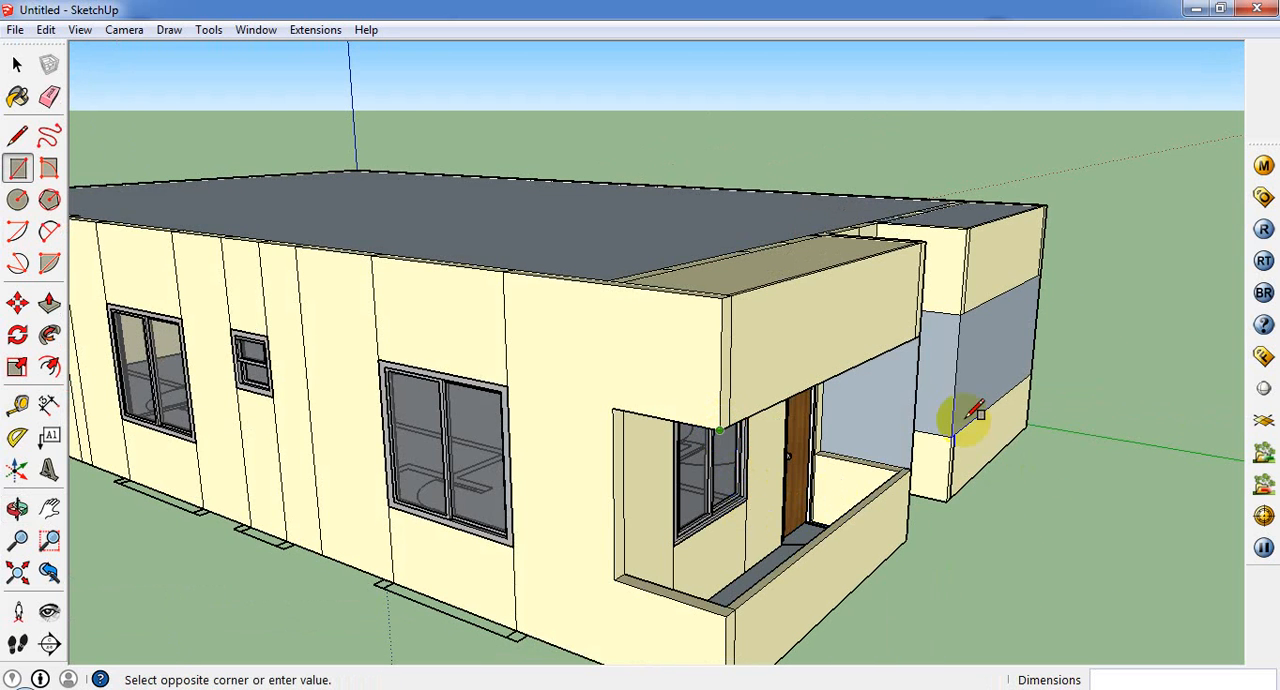
pyautogui.click(912, 470)
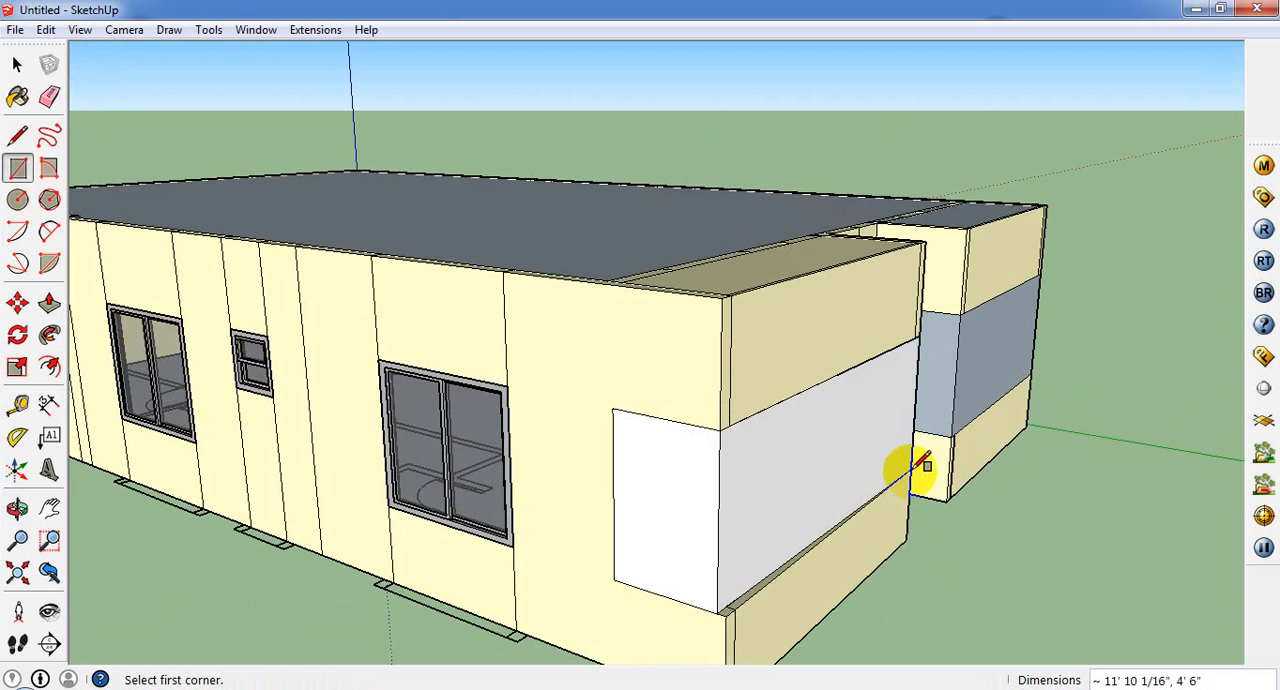
pyautogui.moveTo(826, 565); pyautogui.dragTo(509, 215, button='middle')
pyautogui.hotkey('ctrl', 'z')
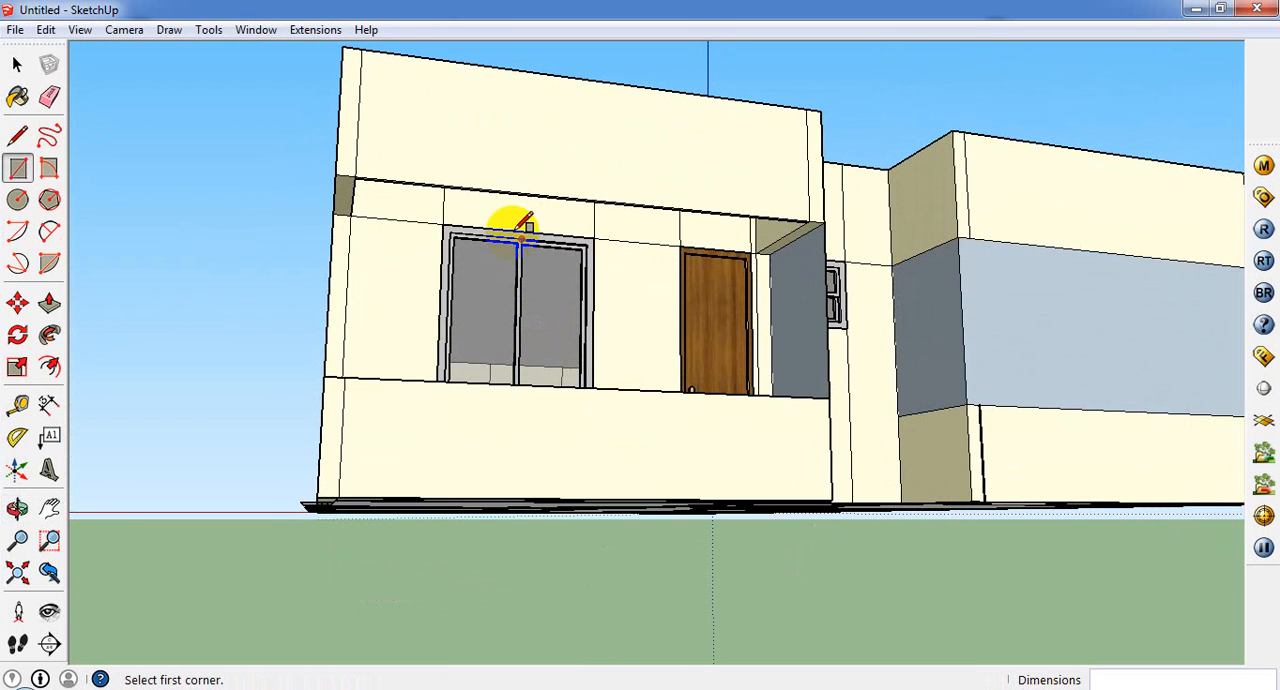
# Step: Draw a rectangular face about 11' 10" wide across the first porch's front, from the canopy's outer lower corner to the parapet's inner end
pyautogui.click(336, 175)
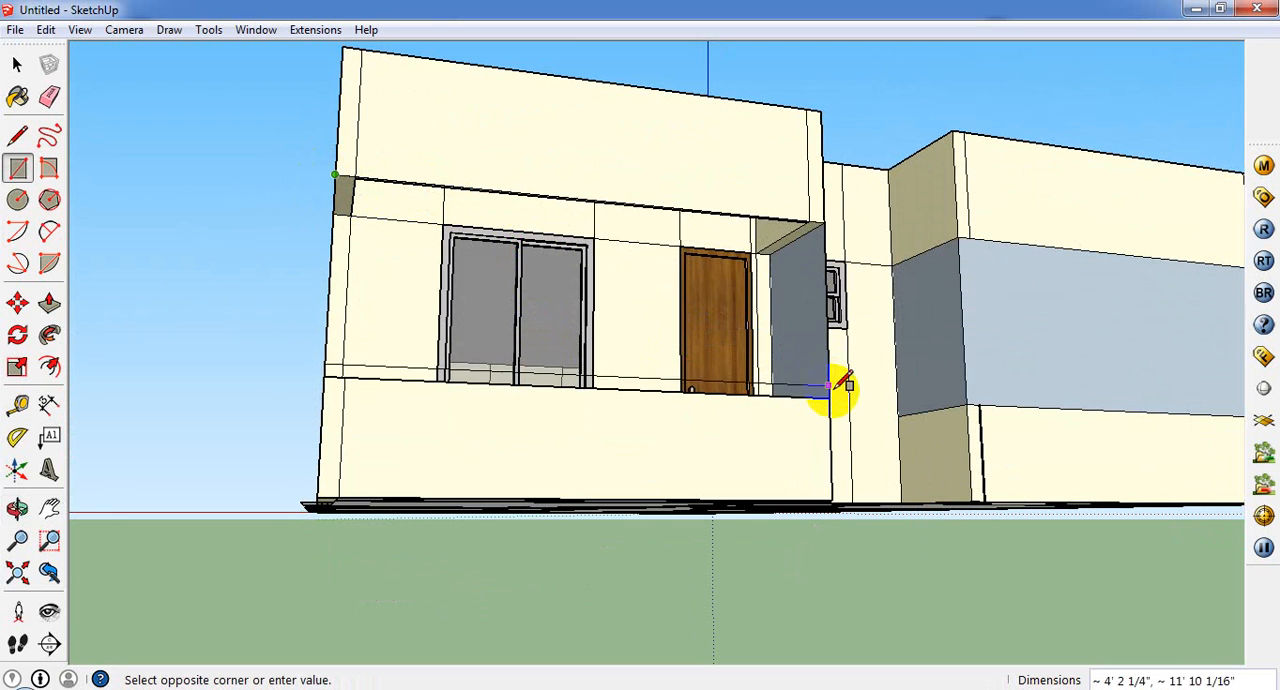
pyautogui.click(829, 399)
pyautogui.moveTo(457, 314)
pyautogui.mouseDown(button='middle')
pyautogui.moveTo(797, 437)
pyautogui.moveTo(806, 460)
pyautogui.moveTo(323, 534)
pyautogui.moveTo(414, 529)
pyautogui.moveTo(323, 600)
pyautogui.moveTo(938, 650)
pyautogui.moveTo(257, 529)
pyautogui.moveTo(434, 551)
pyautogui.moveTo(889, 449)
pyautogui.moveTo(886, 470)
pyautogui.moveTo(357, 355)
pyautogui.moveTo(112, 268)
pyautogui.mouseUp(button='middle')
# Step: Paint the first porch's front and side infill faces with the Fencing_Construction material from the Fencing collection
pyautogui.click(20, 94)
pyautogui.click(995, 158)
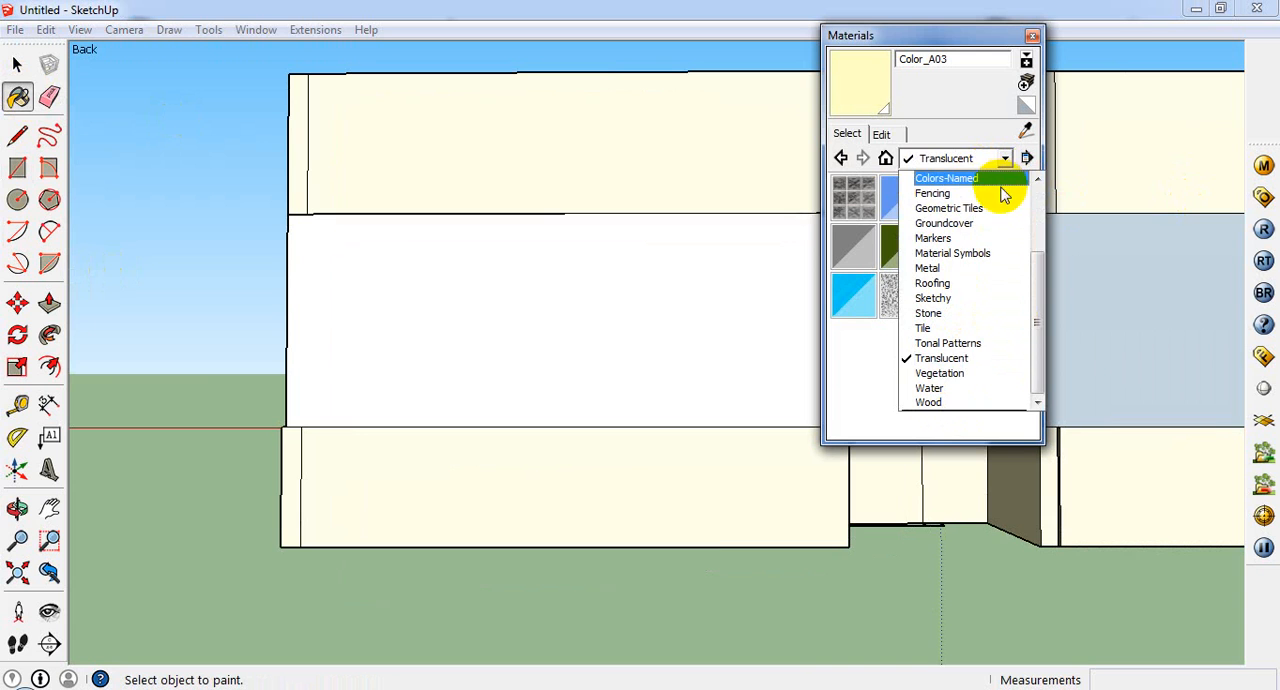
pyautogui.click(950, 193)
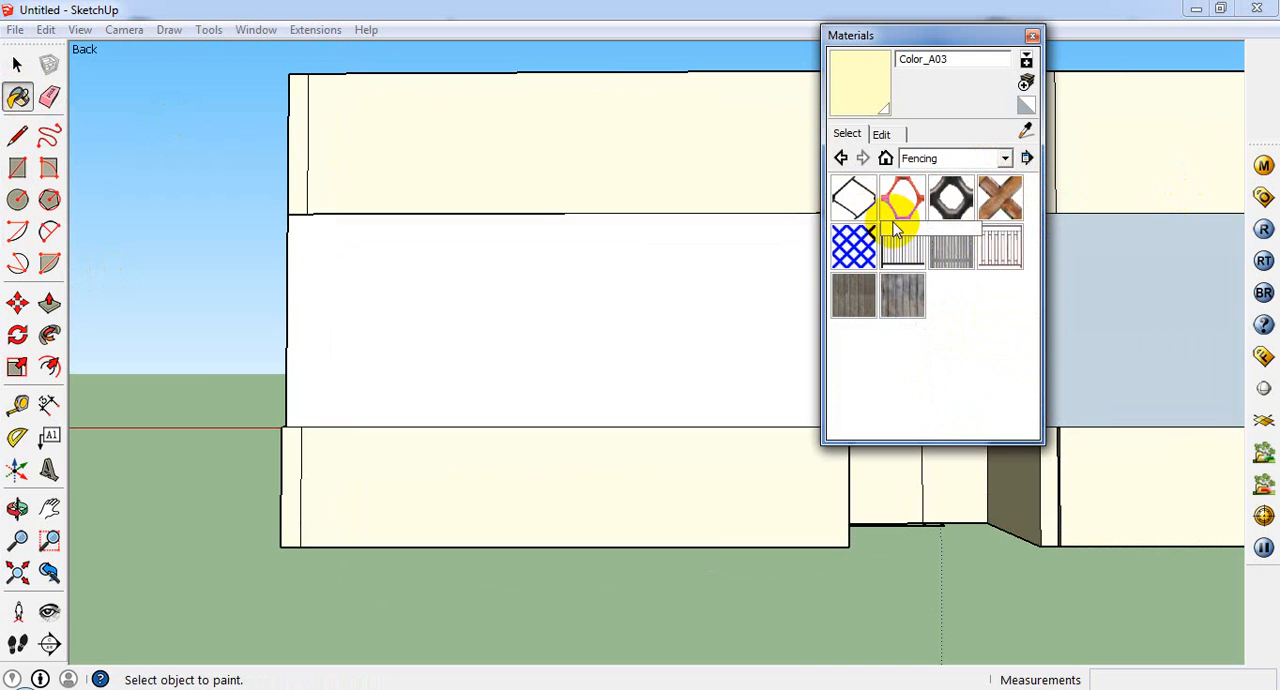
pyautogui.click(907, 212)
pyautogui.click(545, 313)
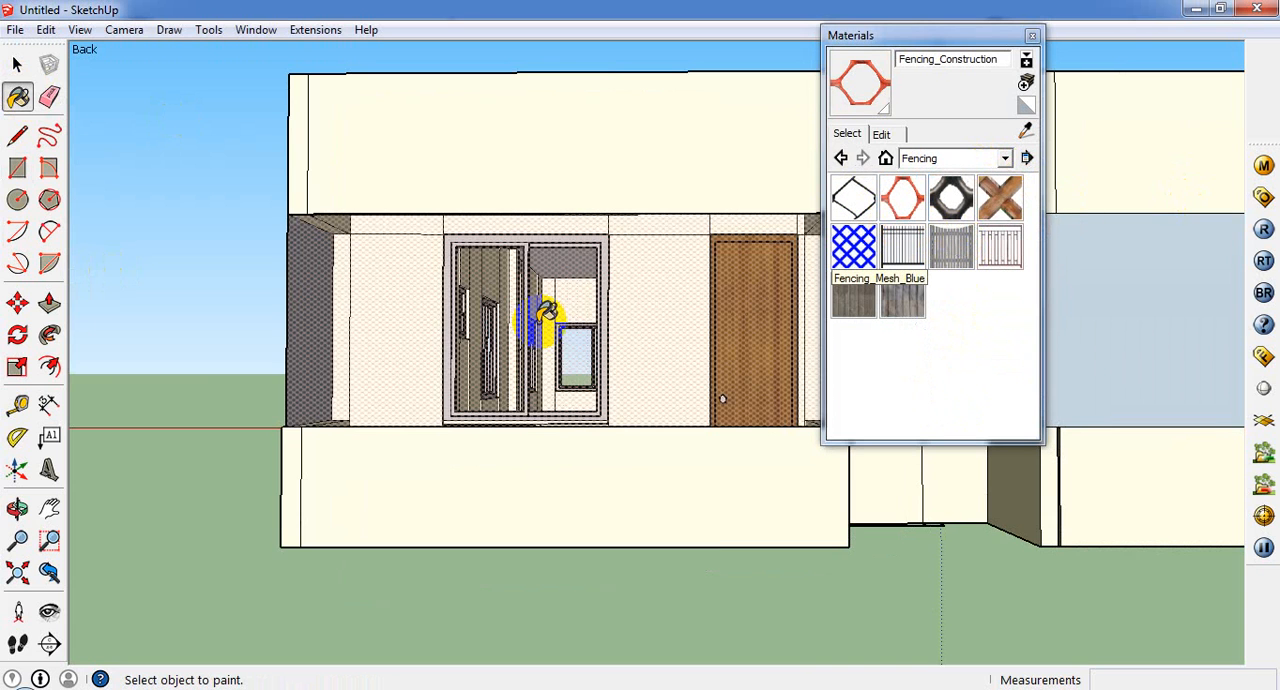
pyautogui.moveTo(535, 313)
pyautogui.mouseDown(button='middle')
pyautogui.moveTo(677, 427)
pyautogui.moveTo(766, 429)
pyautogui.moveTo(480, 395)
pyautogui.mouseUp(button='middle')
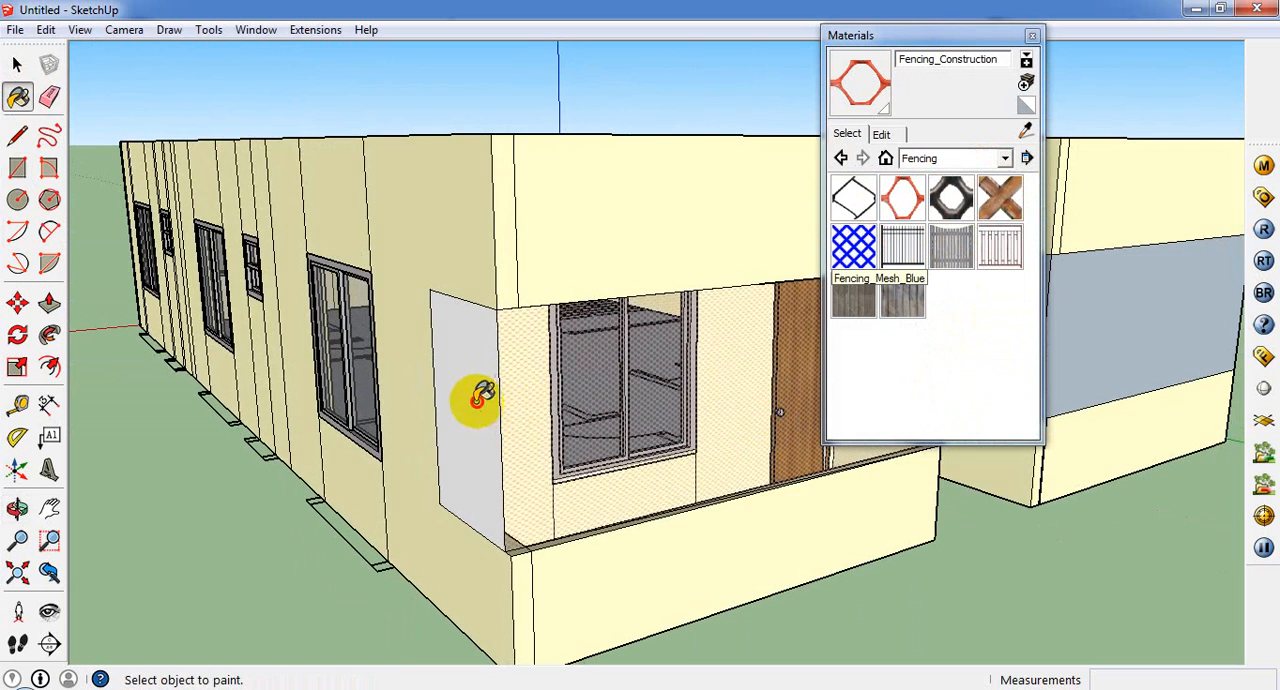
pyautogui.moveTo(715, 390); pyautogui.dragTo(437, 420, button='middle')
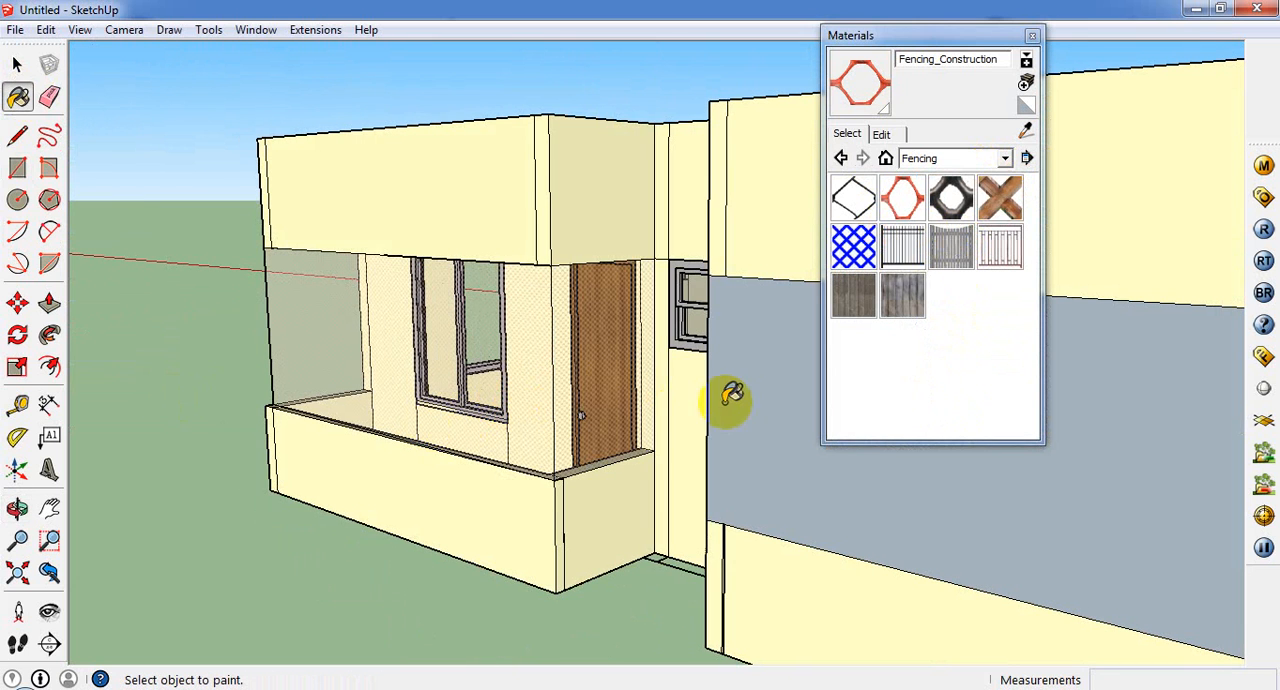
# Step: Paint the first porch's inner side face with the Fencing_Diamond_Mesh material
pyautogui.click(951, 197)
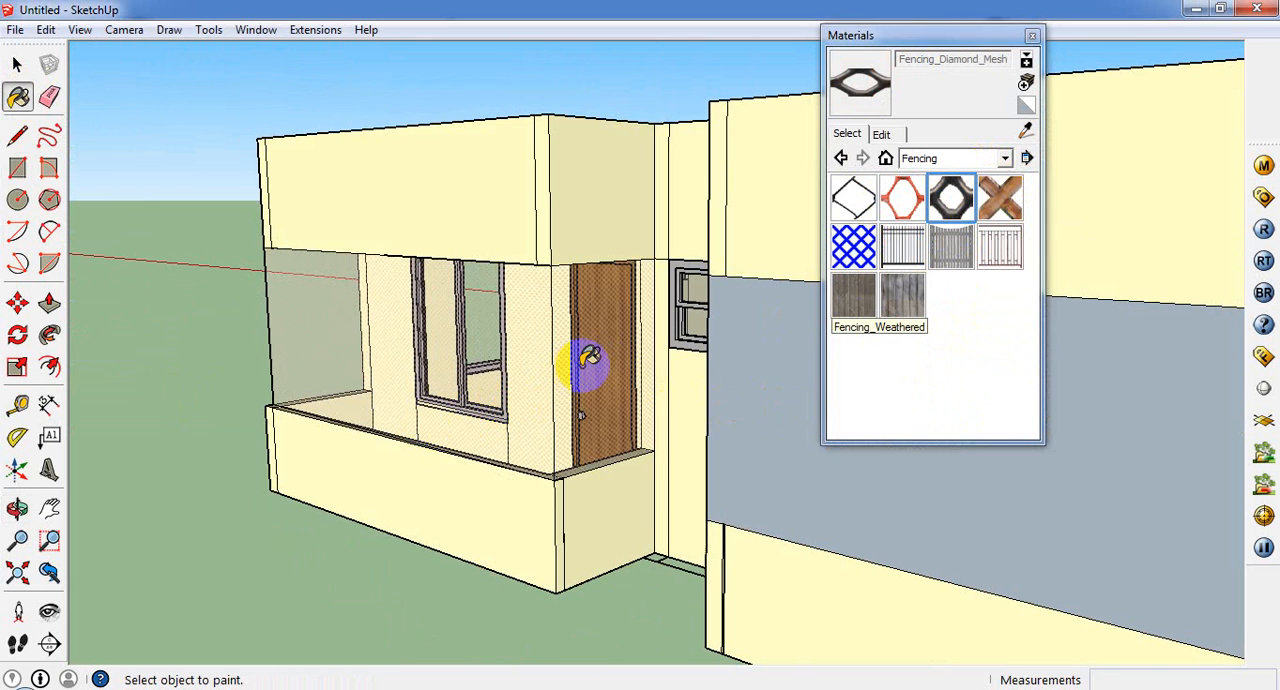
pyautogui.click(563, 350)
pyautogui.scroll(3, 490, 340)
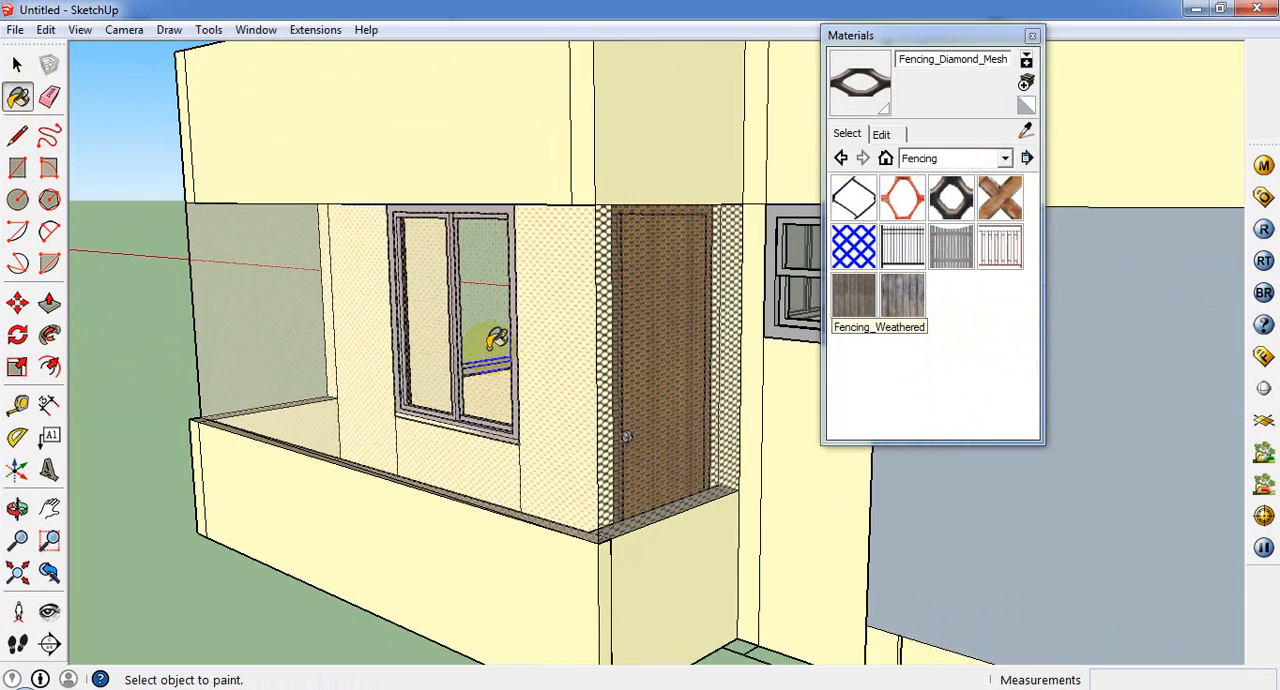
# Step: Paint the first porch's remaining end and inner side infill faces with the Fencing_Construction material
pyautogui.click(255, 357)
pyautogui.moveTo(255, 357)
pyautogui.mouseDown(button='middle')
pyautogui.moveTo(757, 420)
pyautogui.moveTo(483, 435)
pyautogui.mouseUp(button='middle')
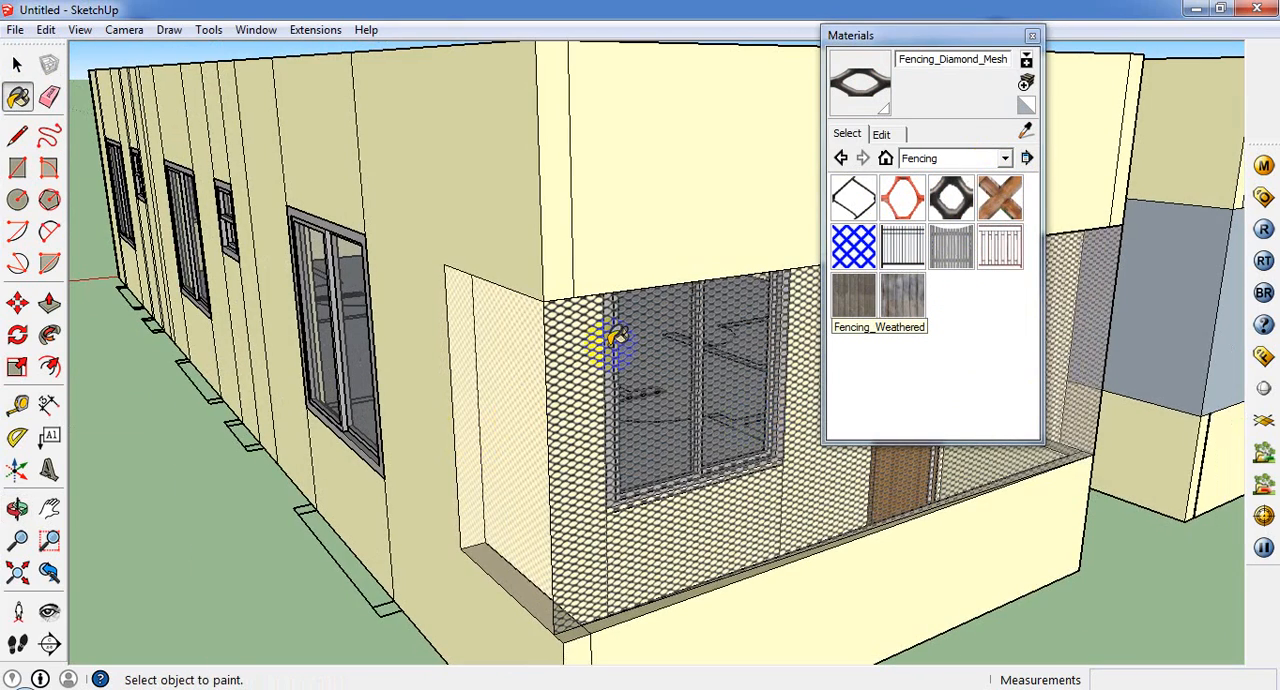
pyautogui.click(853, 197)
pyautogui.click(903, 197)
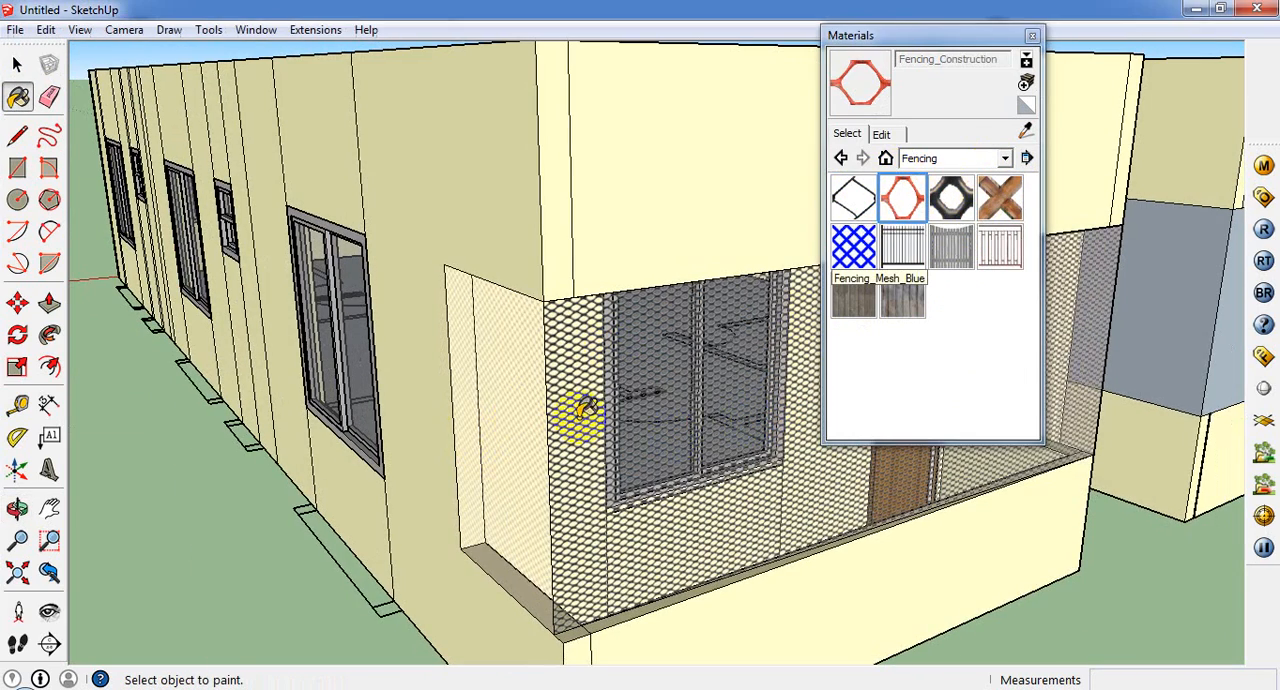
pyautogui.click(537, 393)
pyautogui.moveTo(523, 443); pyautogui.dragTo(934, 437, button='middle')
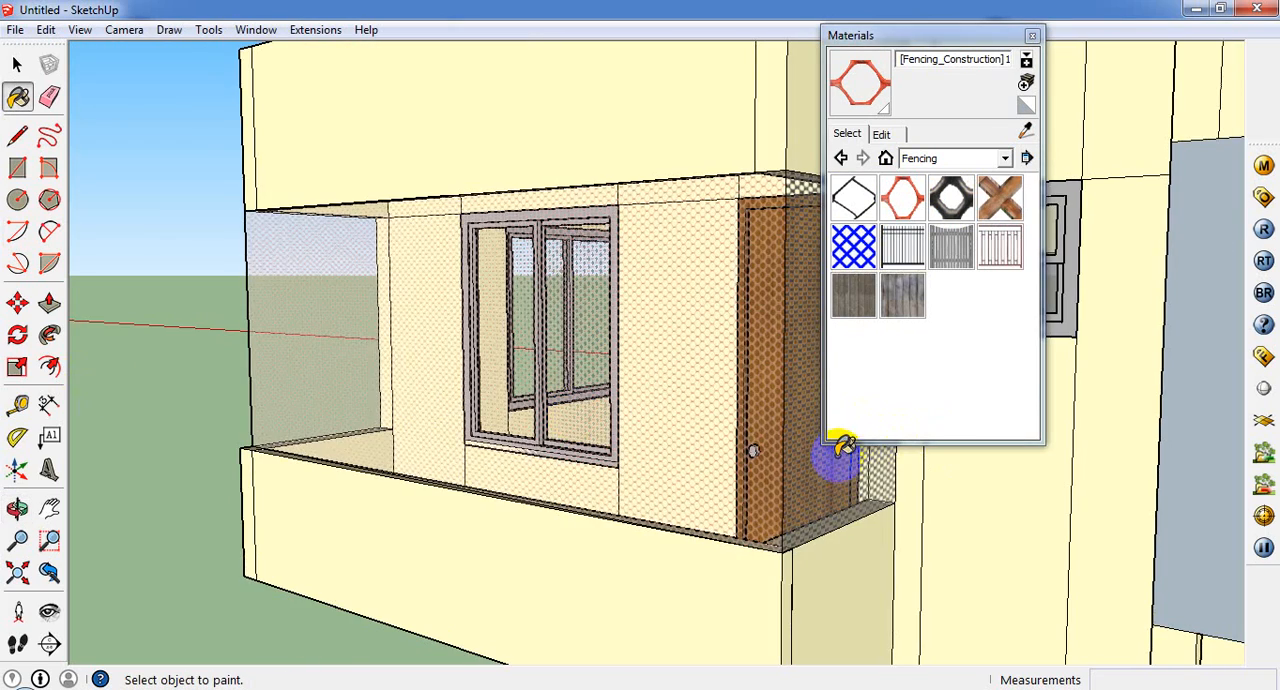
pyautogui.click(790, 462)
# Step: Paint the outer end infill face of the other porch with the same construction fencing material
pyautogui.scroll(-3, 785, 467)
pyautogui.scroll(-4, 820, 488)
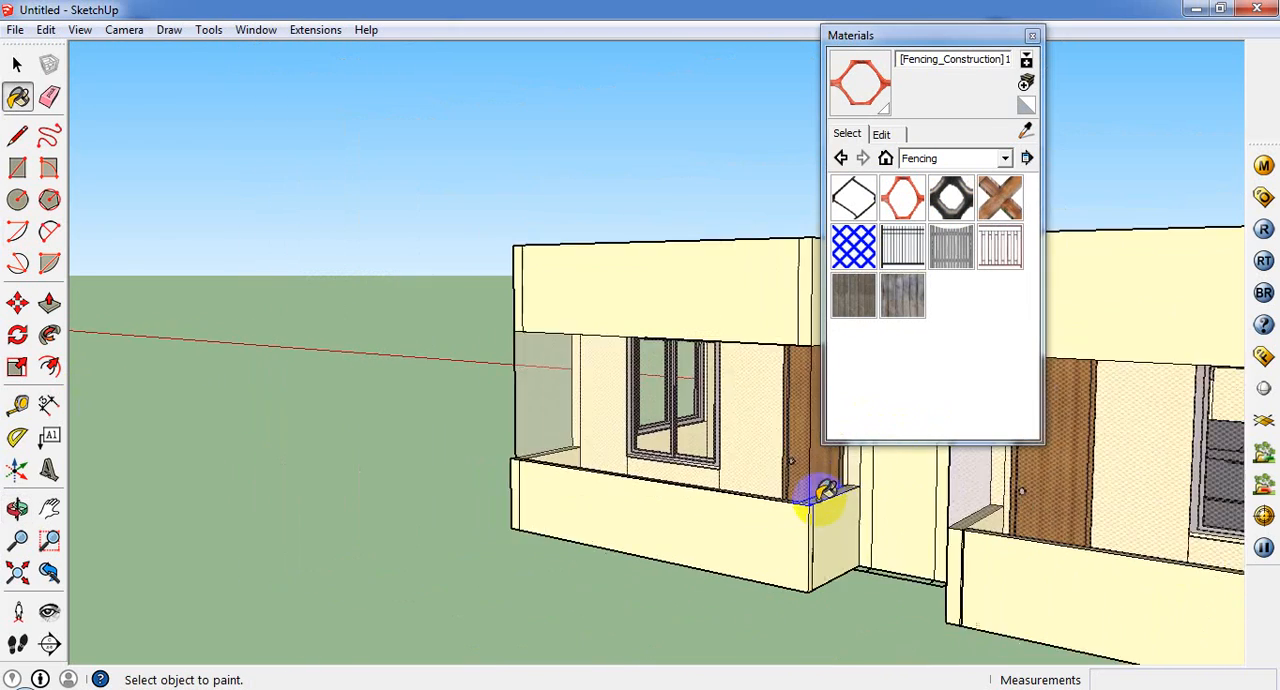
pyautogui.moveTo(1078, 502); pyautogui.dragTo(988, 532, button='middle')
pyautogui.scroll(3, 986, 533)
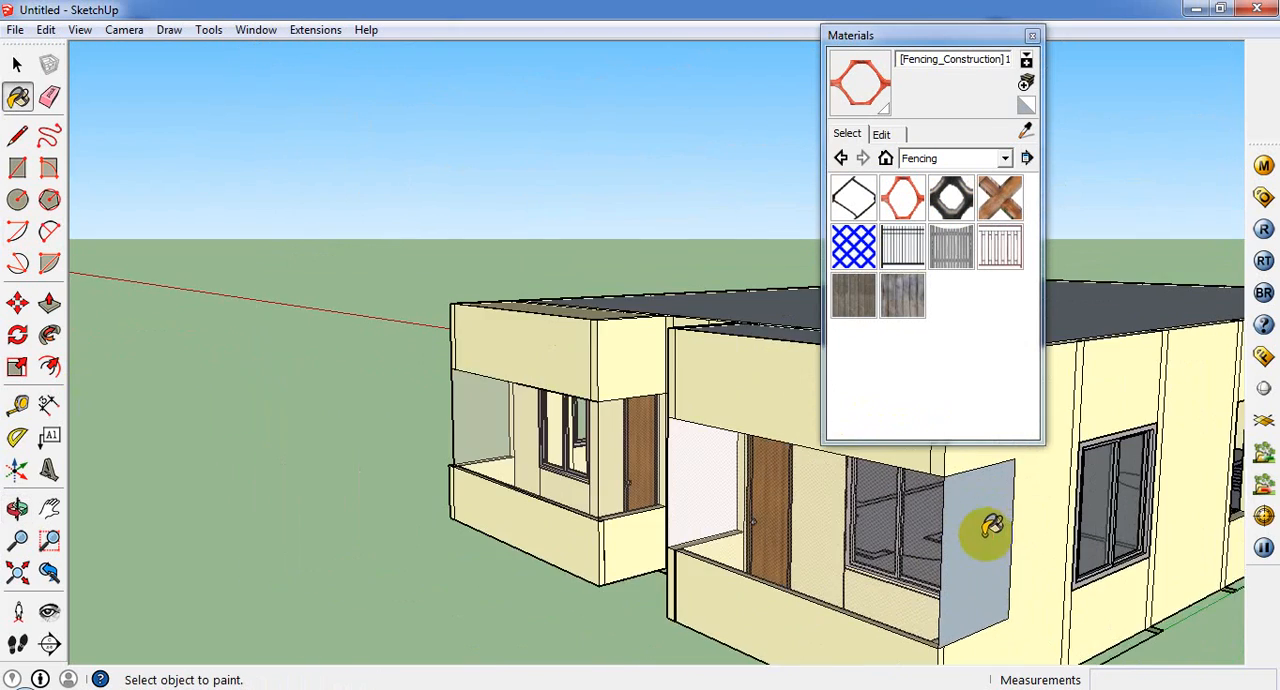
pyautogui.click(985, 534)
# Step: Enlarge the construction fencing mesh by setting its texture width to 5 inches
pyautogui.scroll(1, 857, 540)
pyautogui.moveTo(860, 535); pyautogui.dragTo(694, 457, button='middle')
pyautogui.scroll(3, 690, 444)
pyautogui.scroll(2, 760, 452)
pyautogui.scroll(3, 694, 457)
pyautogui.click(905, 190)
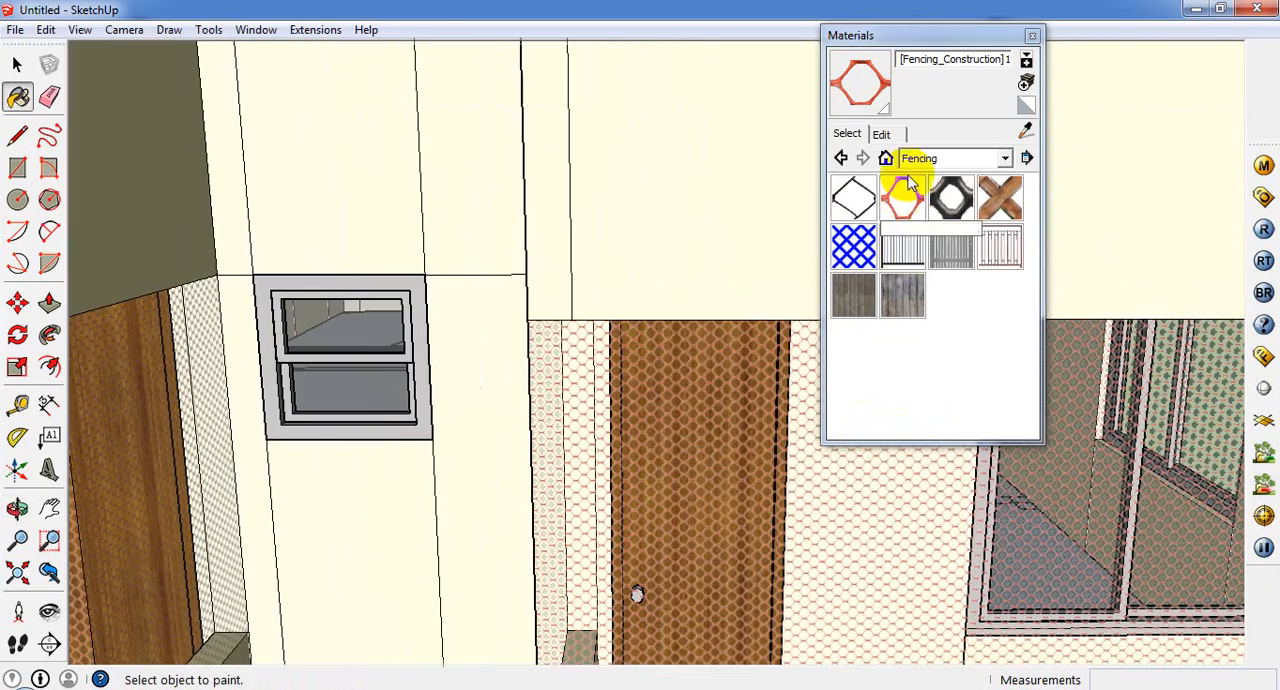
pyautogui.click(881, 134)
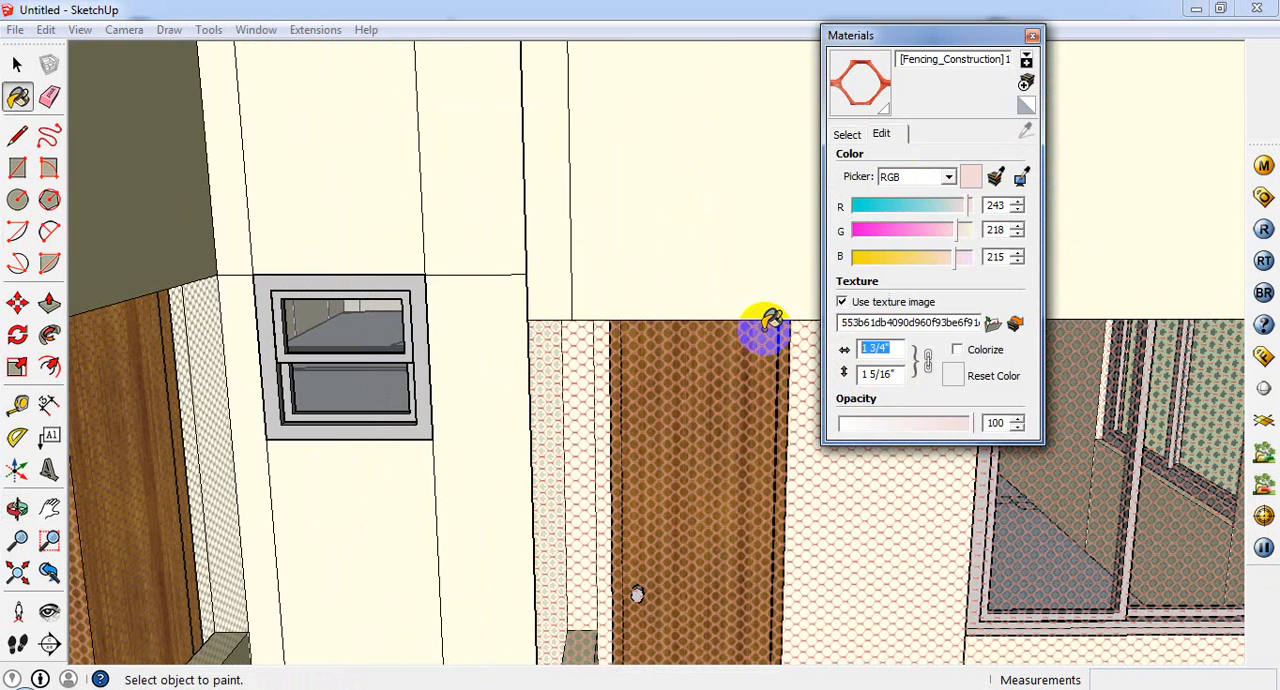
pyautogui.write('3')
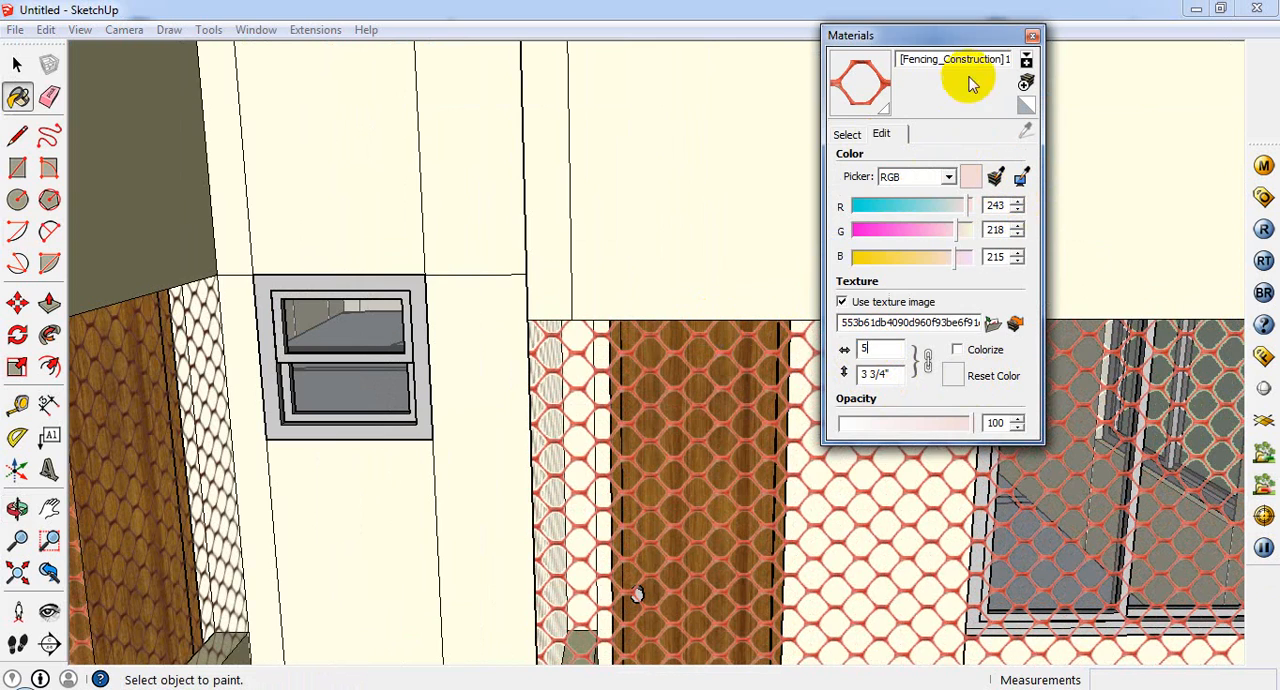
pyautogui.click(1033, 37)
# Step: Examine the enlarged mesh on both front porches and the windows along the side wall for an opening left unfilled
pyautogui.scroll(-10, 871, 443)
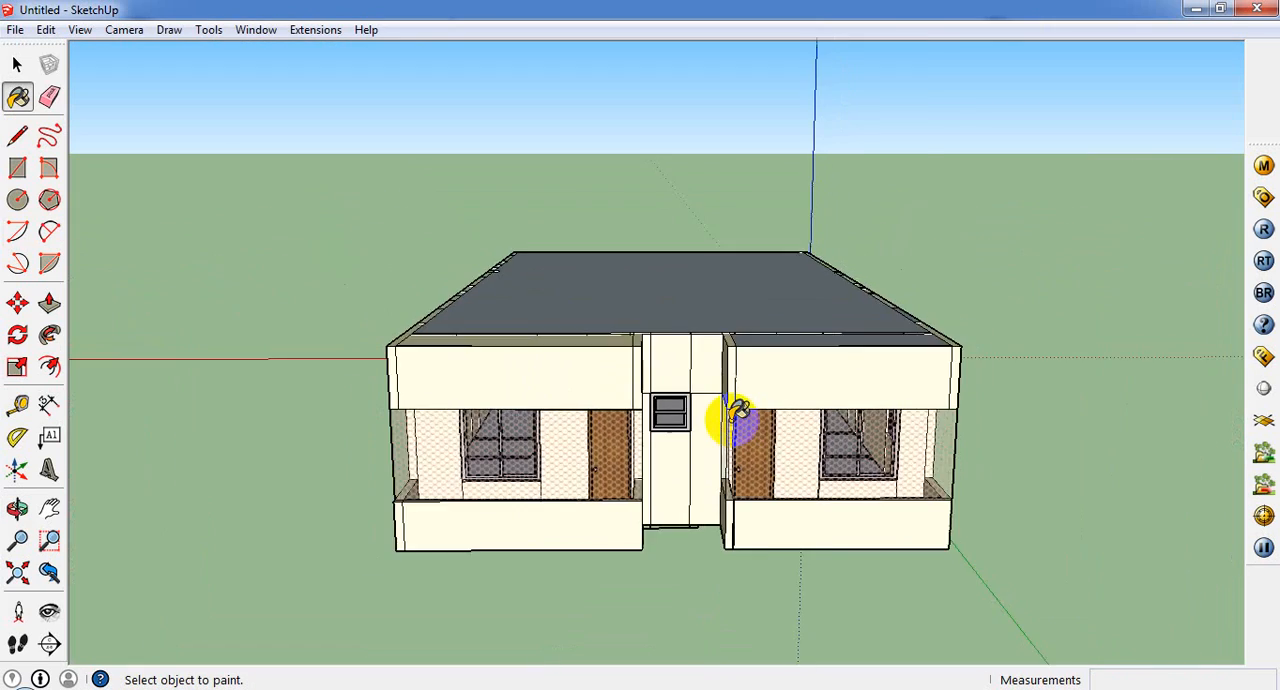
pyautogui.scroll(10, 660, 462)
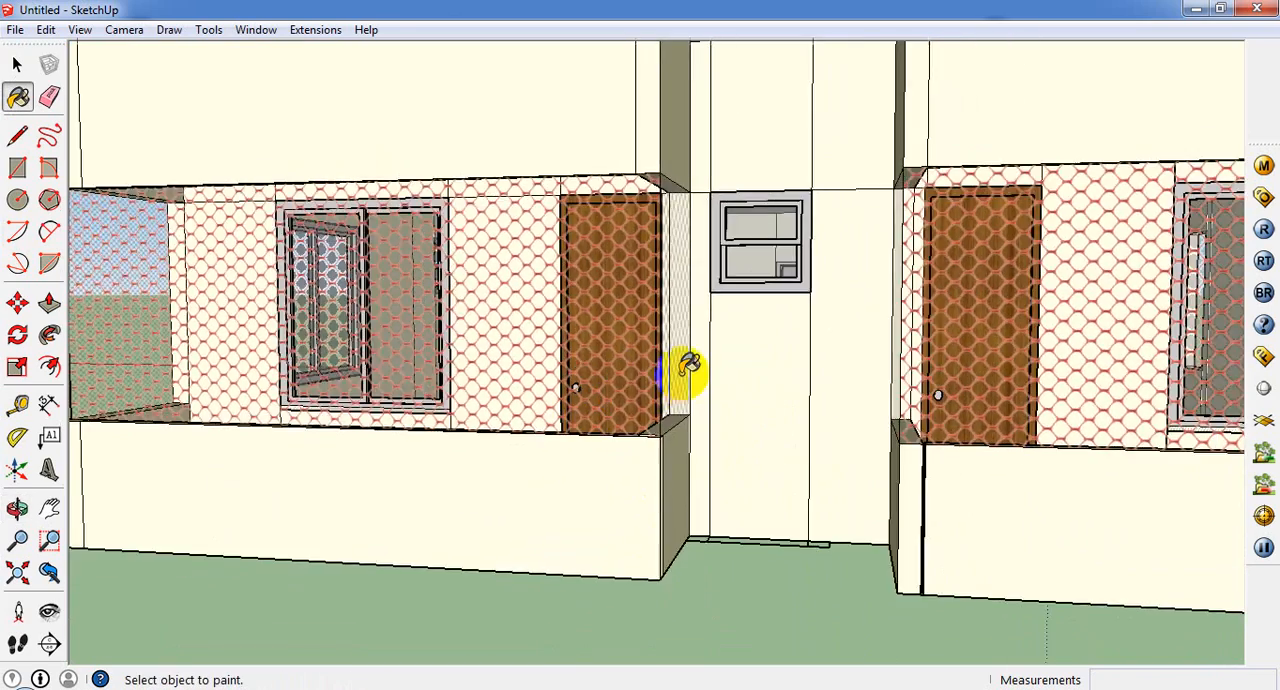
pyautogui.scroll(-8, 688, 367)
pyautogui.moveTo(694, 363); pyautogui.dragTo(731, 449, button='middle')
pyautogui.scroll(-6, 717, 434)
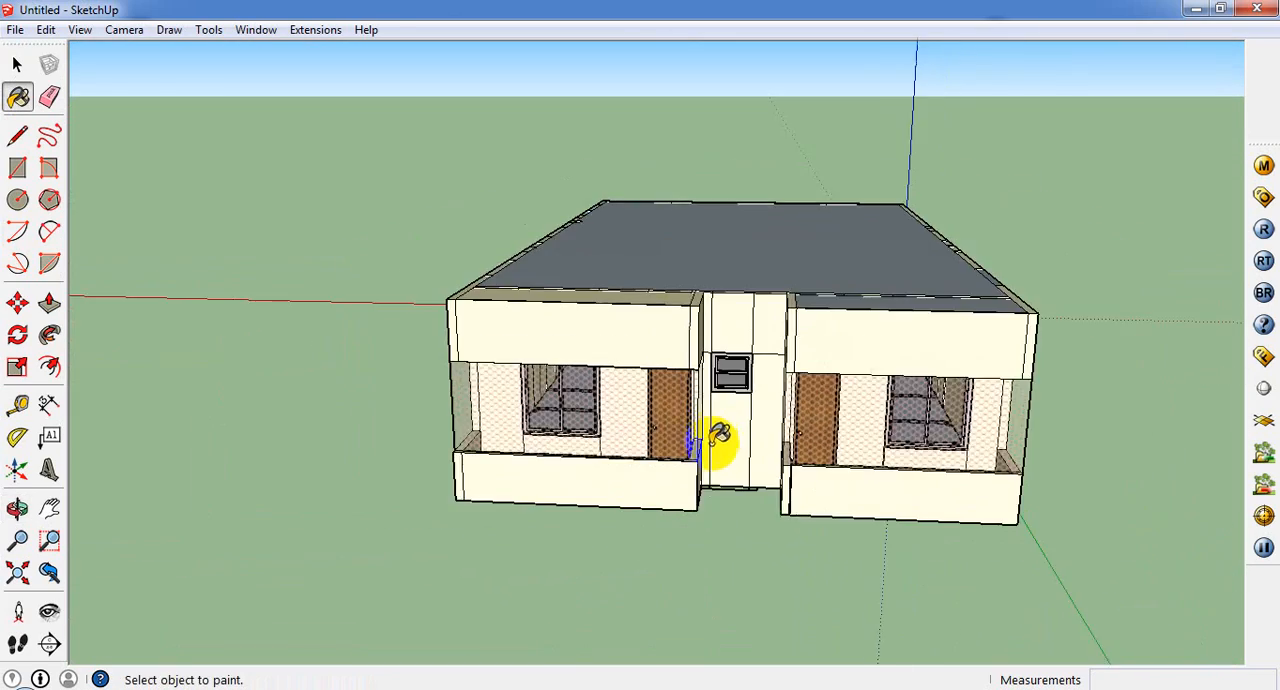
pyautogui.click(17, 64)
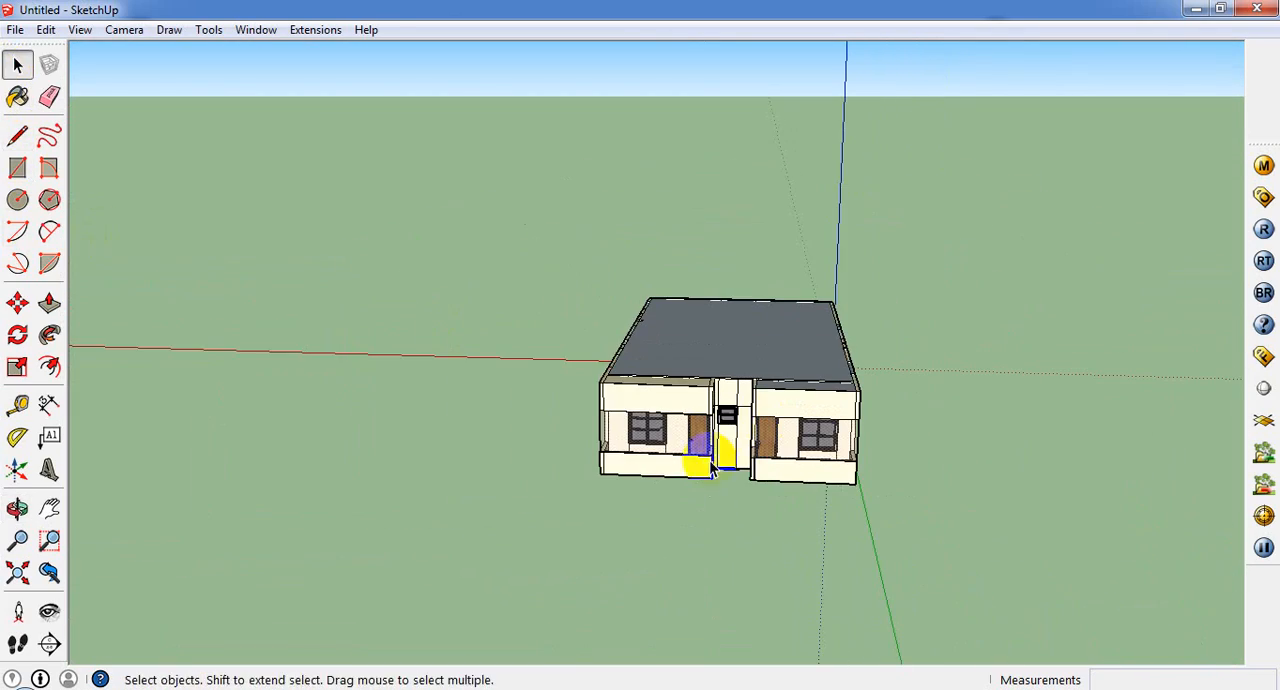
pyautogui.moveTo(700, 453); pyautogui.dragTo(443, 427, button='middle')
pyautogui.scroll(3, 680, 440)
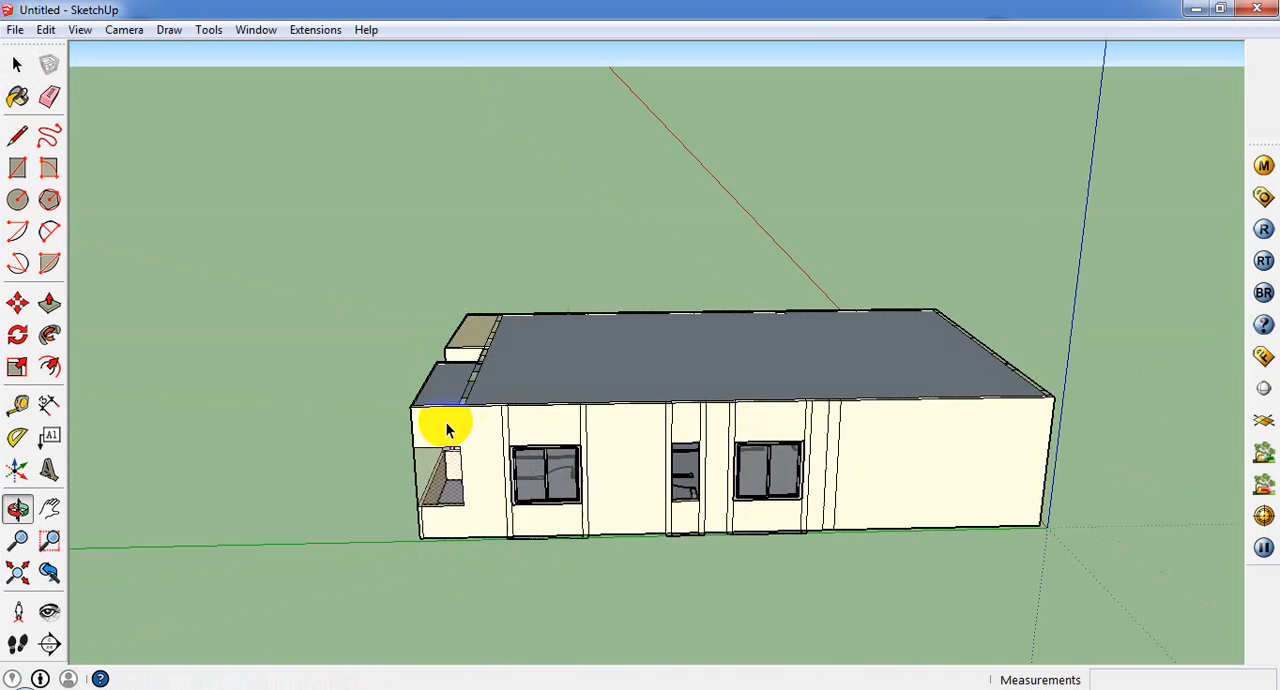
pyautogui.scroll(3, 800, 520)
pyautogui.scroll(3, 780, 505)
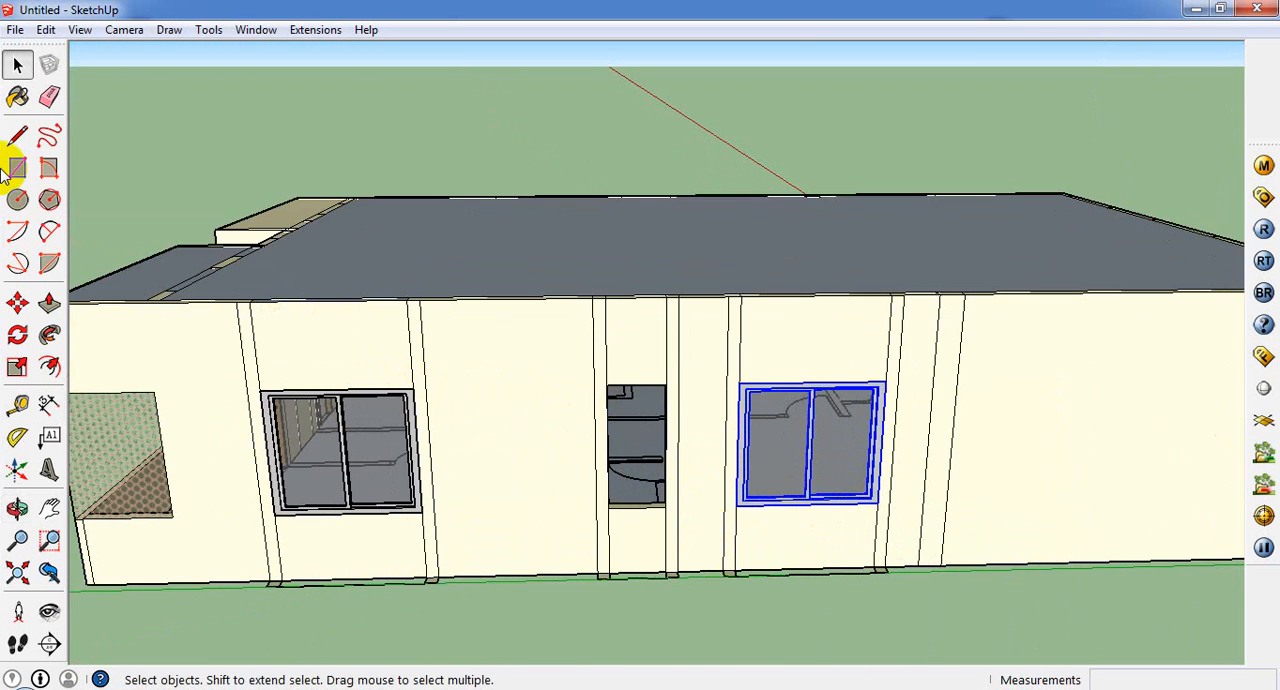
pyautogui.scroll(3, 380, 352)
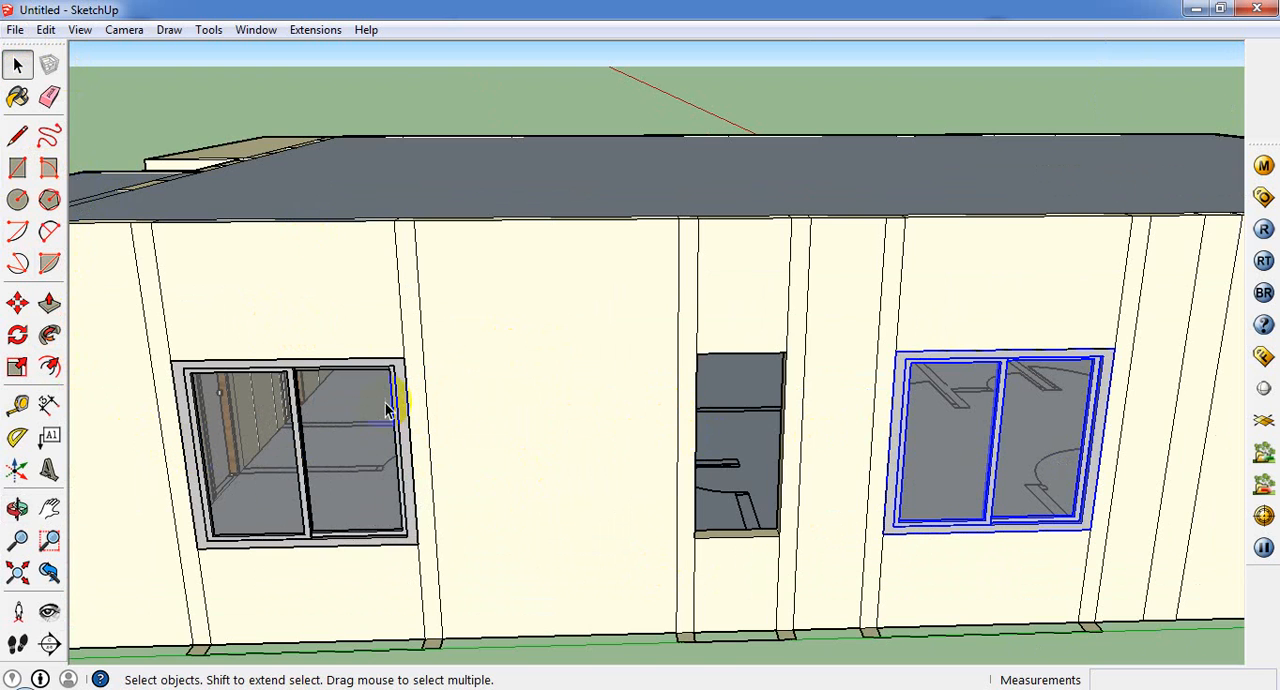
# Step: Copy the small window from the opposite side wall to the upper corner of the empty narrow opening
pyautogui.scroll(-3, 399, 369)
pyautogui.moveTo(461, 427); pyautogui.dragTo(78, 320, button='middle')
pyautogui.scroll(2, 80, 320)
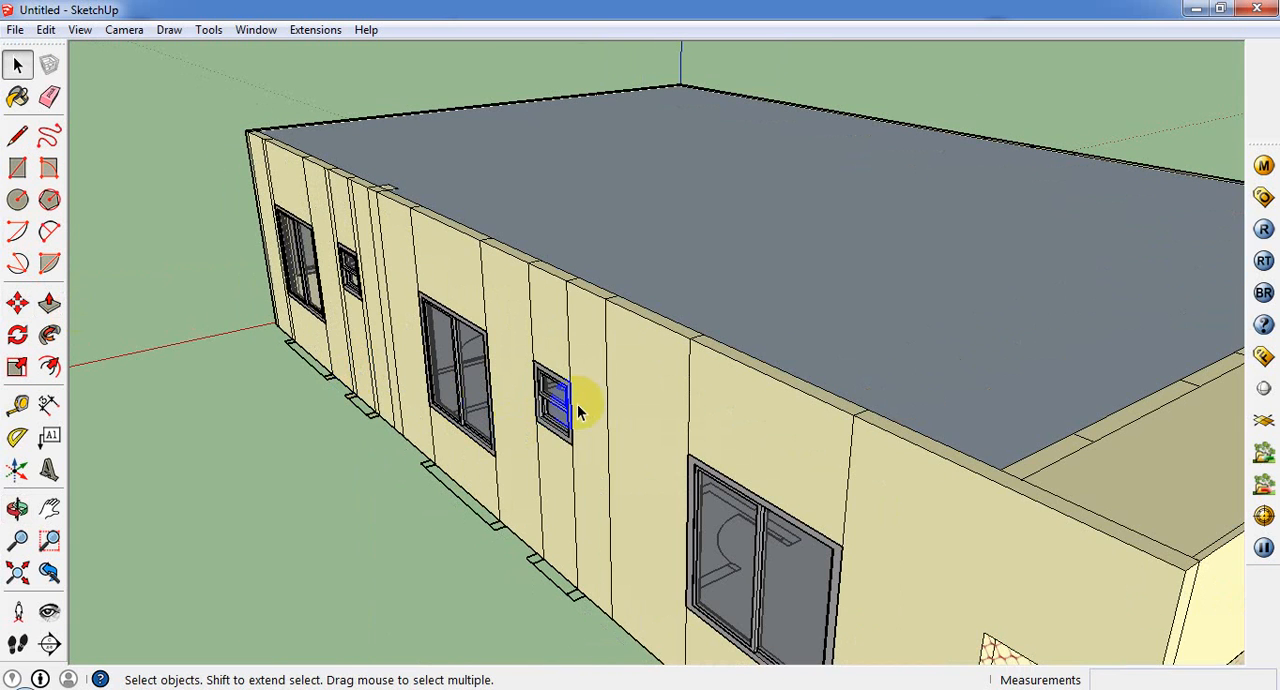
pyautogui.moveTo(583, 425); pyautogui.dragTo(75, 390, button='middle')
pyautogui.click(17, 303)
pyautogui.moveTo(74, 345); pyautogui.dragTo(1200, 235, button='middle')
pyautogui.scroll(-2, 453, 508)
pyautogui.click(455, 533)
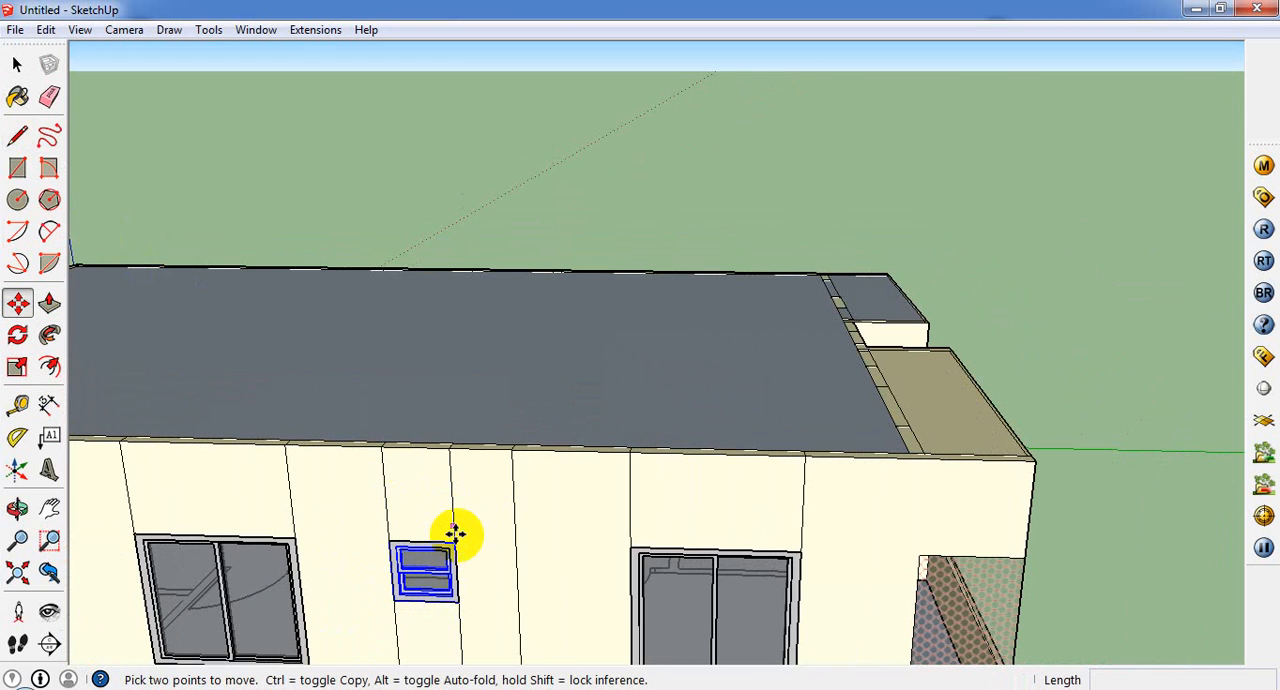
pyautogui.click(452, 546)
pyautogui.press('ctrl')
pyautogui.moveTo(551, 354); pyautogui.dragTo(3, 486, button='middle')
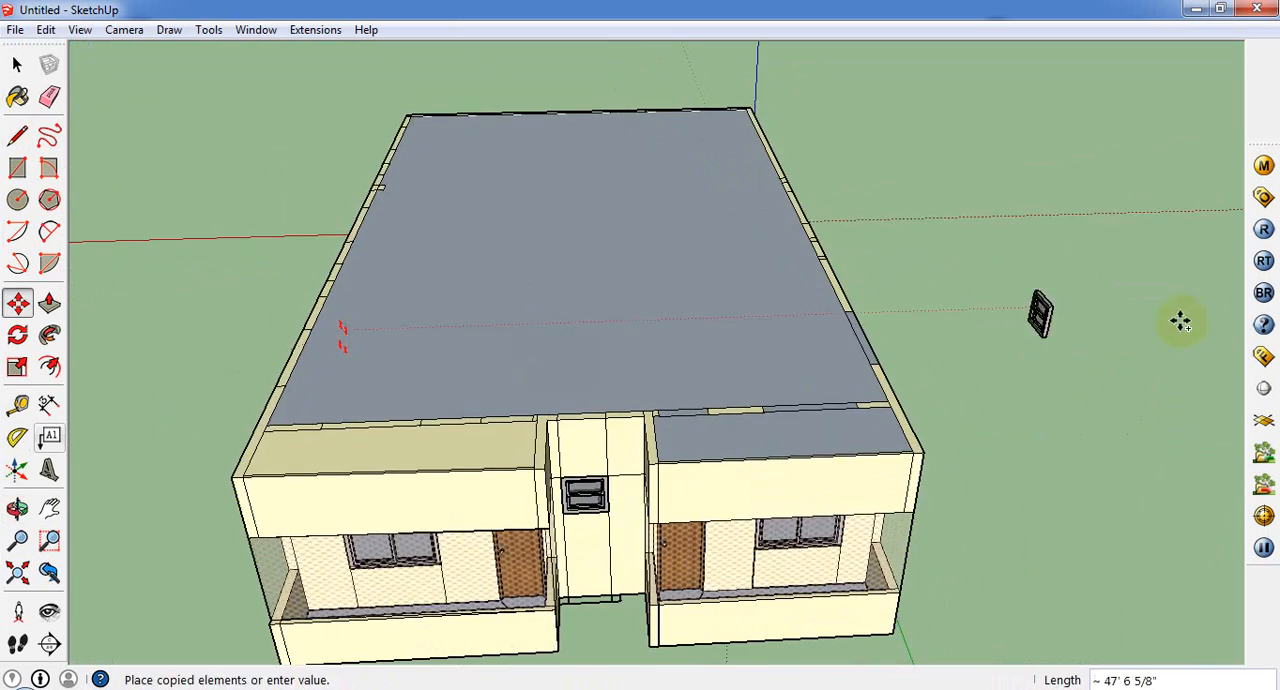
pyautogui.moveTo(1180, 320); pyautogui.dragTo(195, 325, button='middle')
pyautogui.moveTo(900, 398); pyautogui.dragTo(485, 403, button='middle')
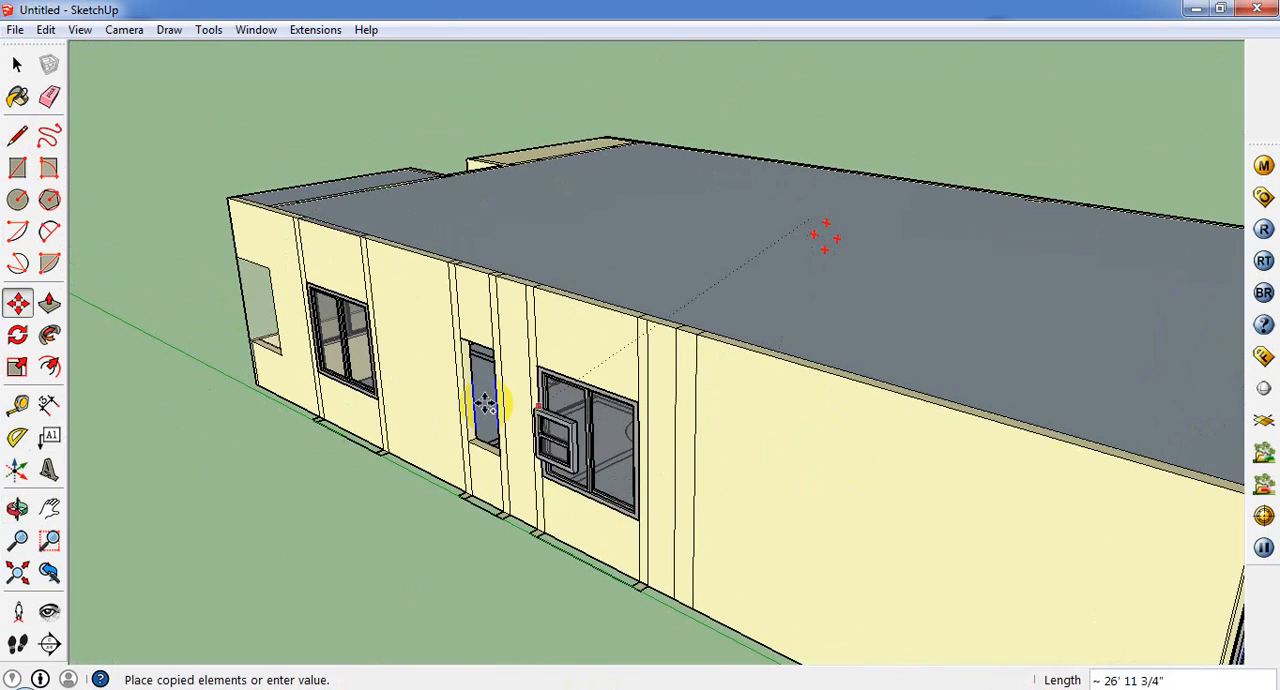
pyautogui.click(470, 345)
# Step: Try to stretch the small window copy down to the sill of the narrow opening with the Scale tool
pyautogui.scroll(8, 465, 355)
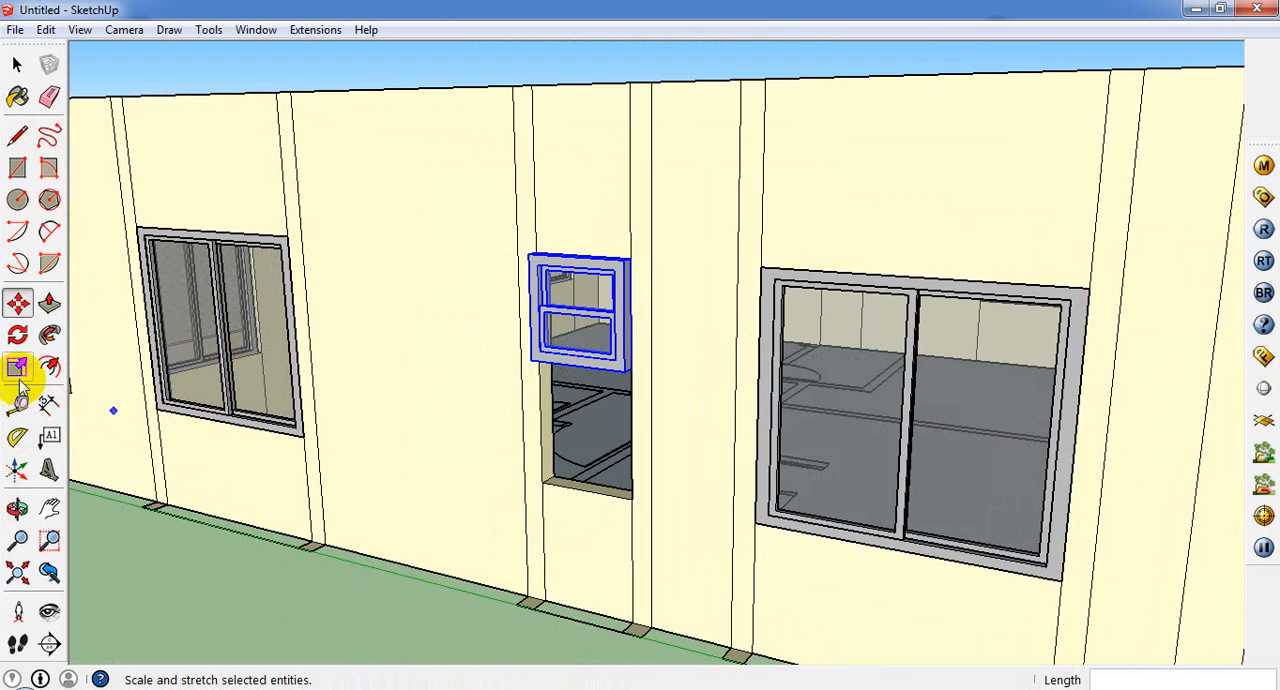
pyautogui.click(19, 378)
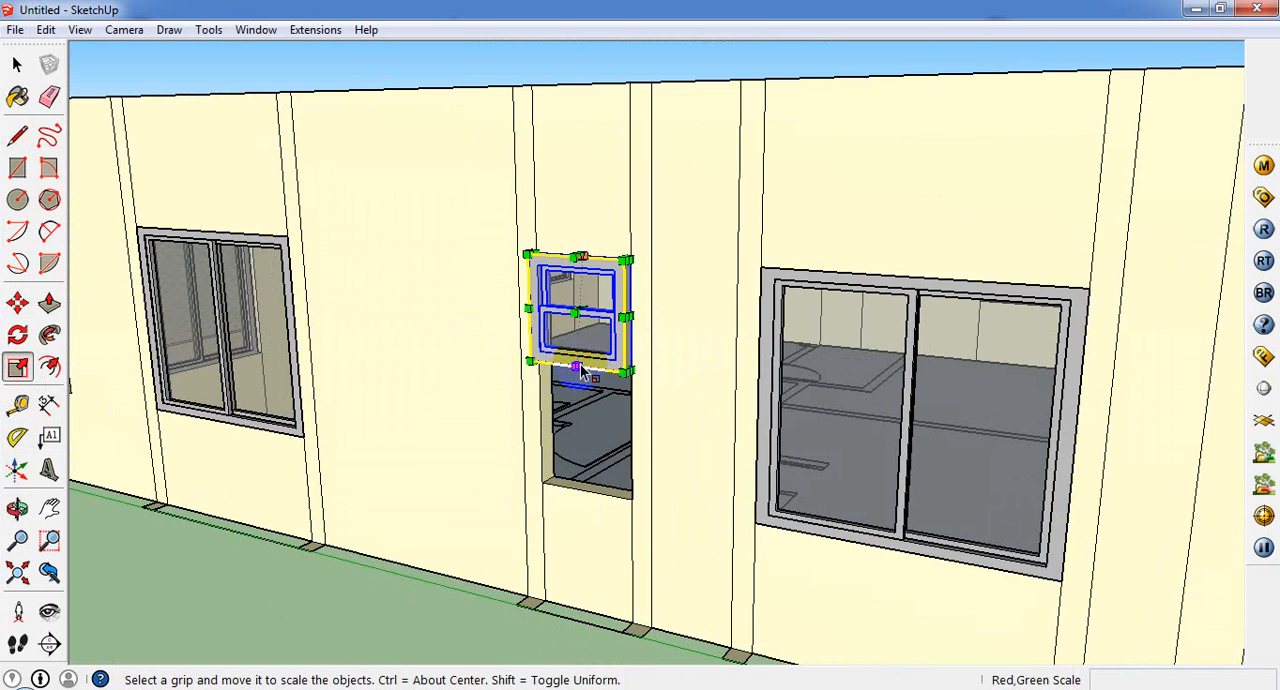
pyautogui.moveTo(582, 376); pyautogui.dragTo(608, 310, button='middle')
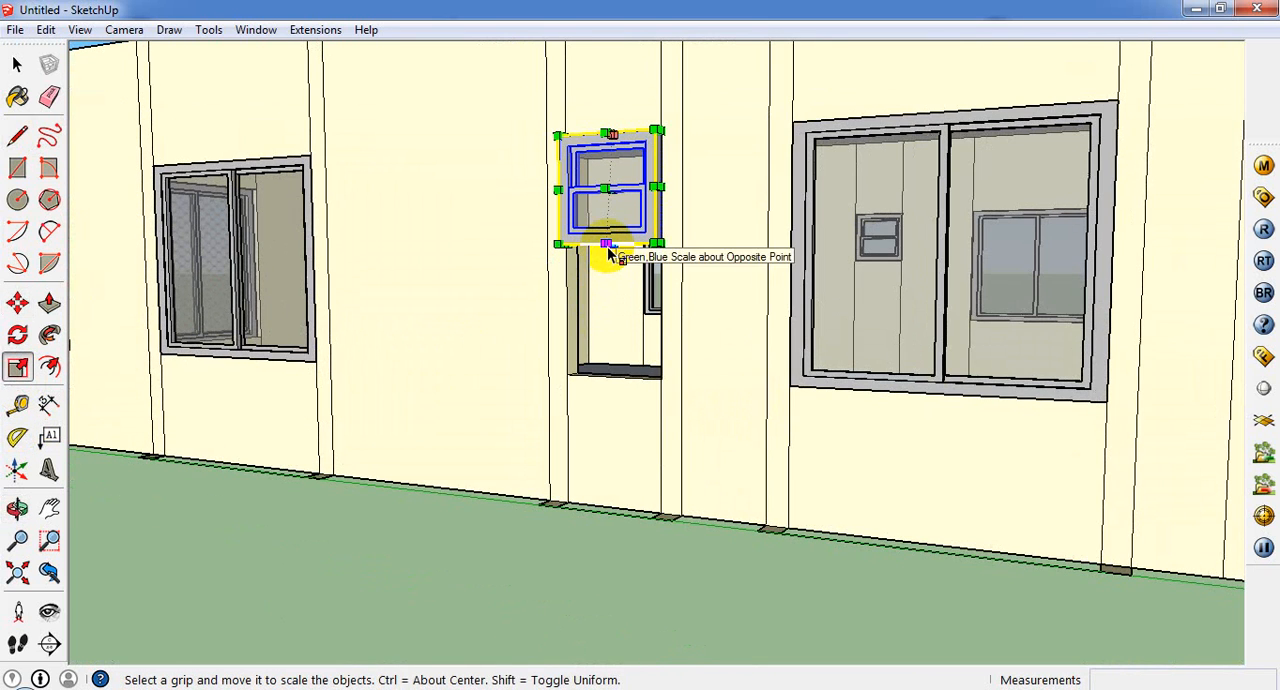
pyautogui.scroll(3, 612, 265)
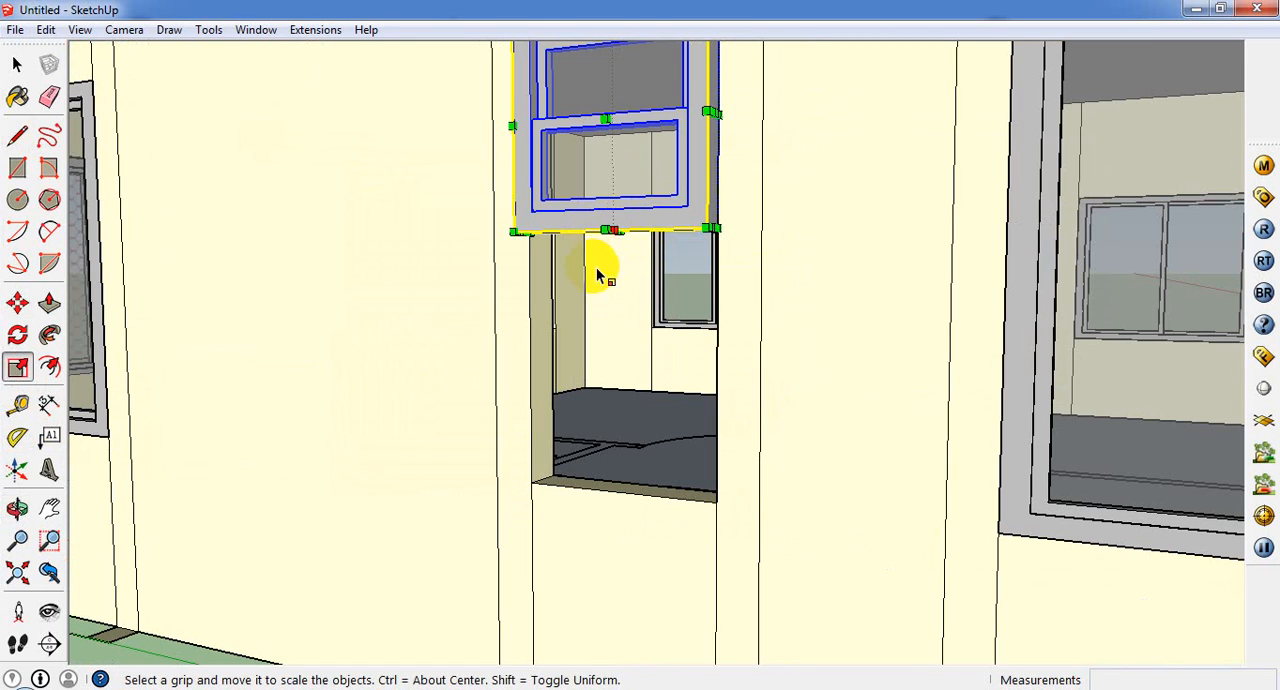
pyautogui.moveTo(600, 266); pyautogui.dragTo(620, 200, button='middle')
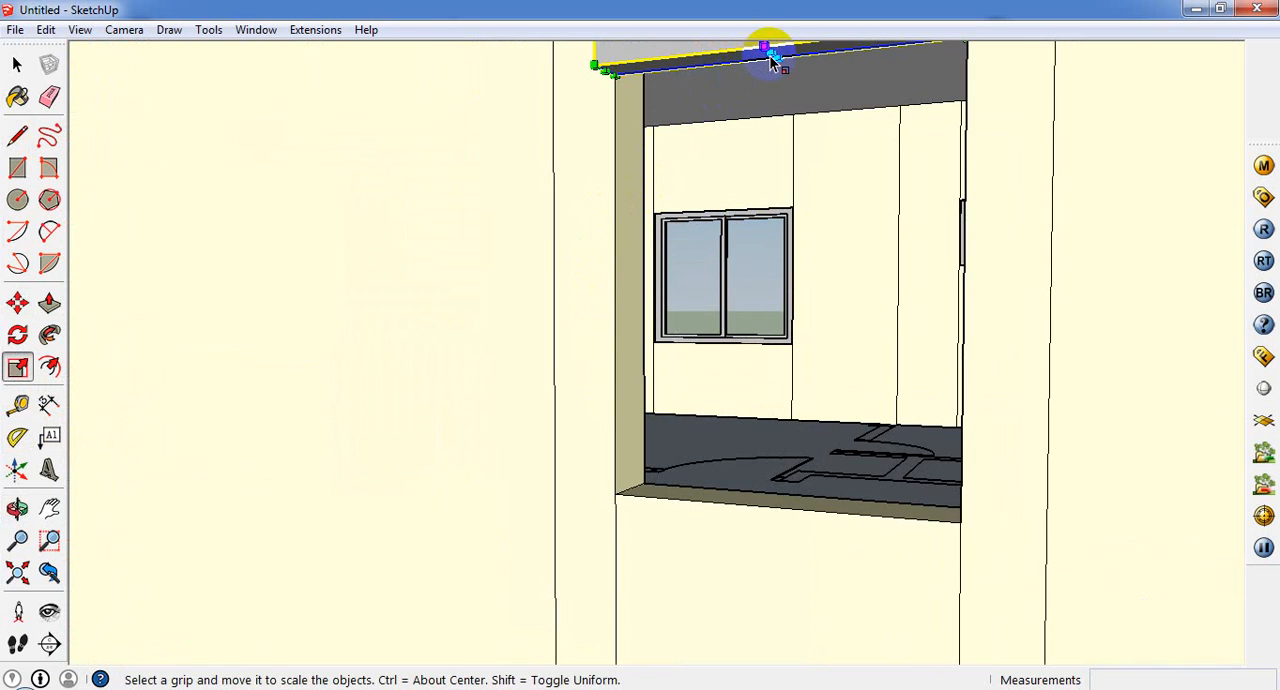
pyautogui.moveTo(762, 104); pyautogui.dragTo(806, 434)
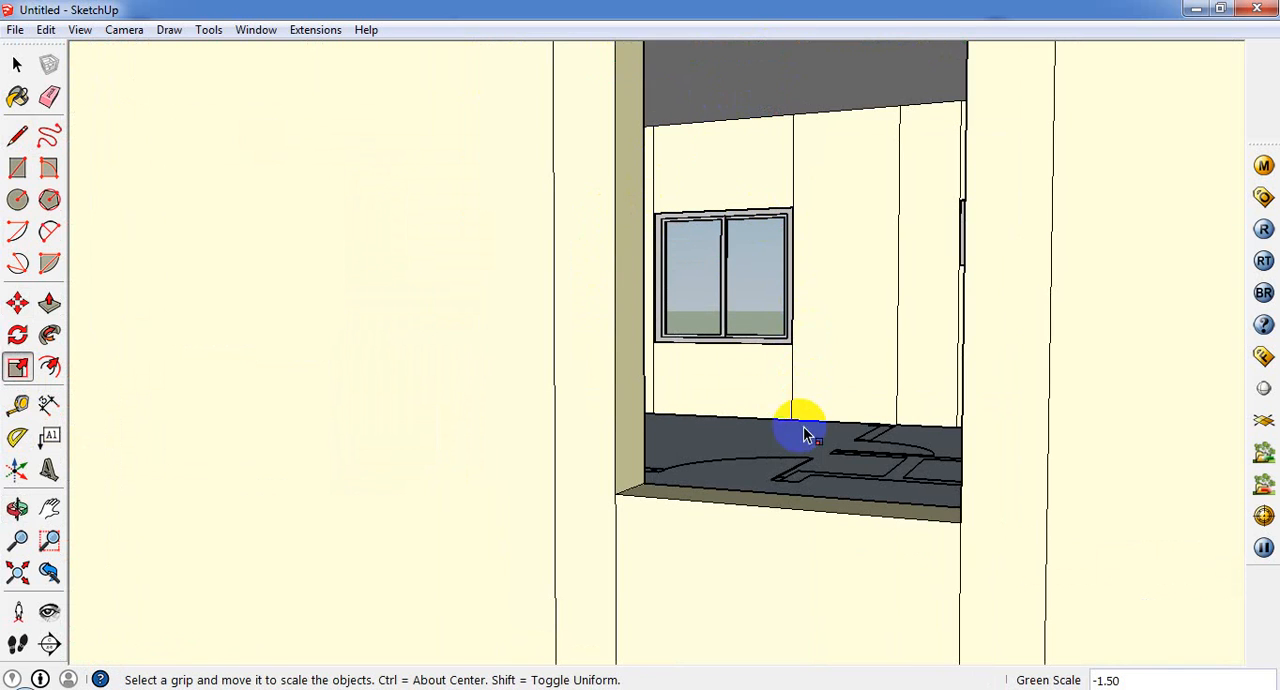
# Step: Delete the resized small window copy from the narrow opening
pyautogui.scroll(-2, 751, 521)
pyautogui.scroll(-4, 795, 419)
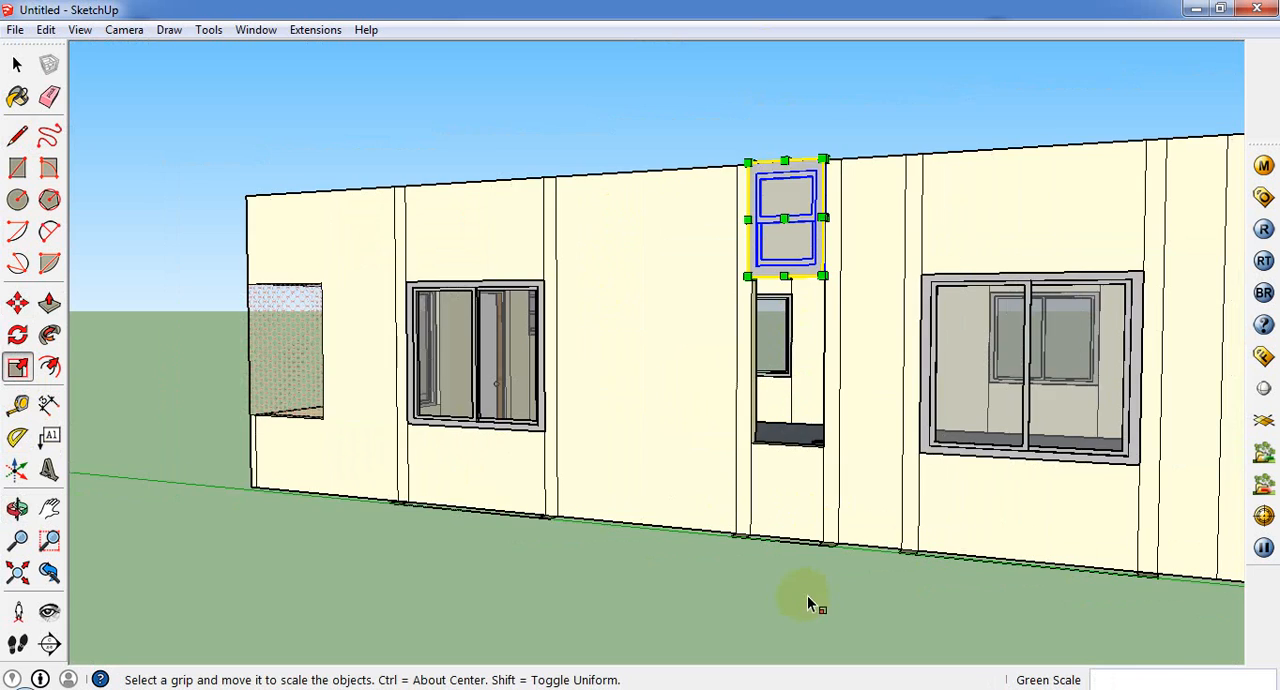
pyautogui.scroll(-1, 807, 595)
pyautogui.click(859, 492)
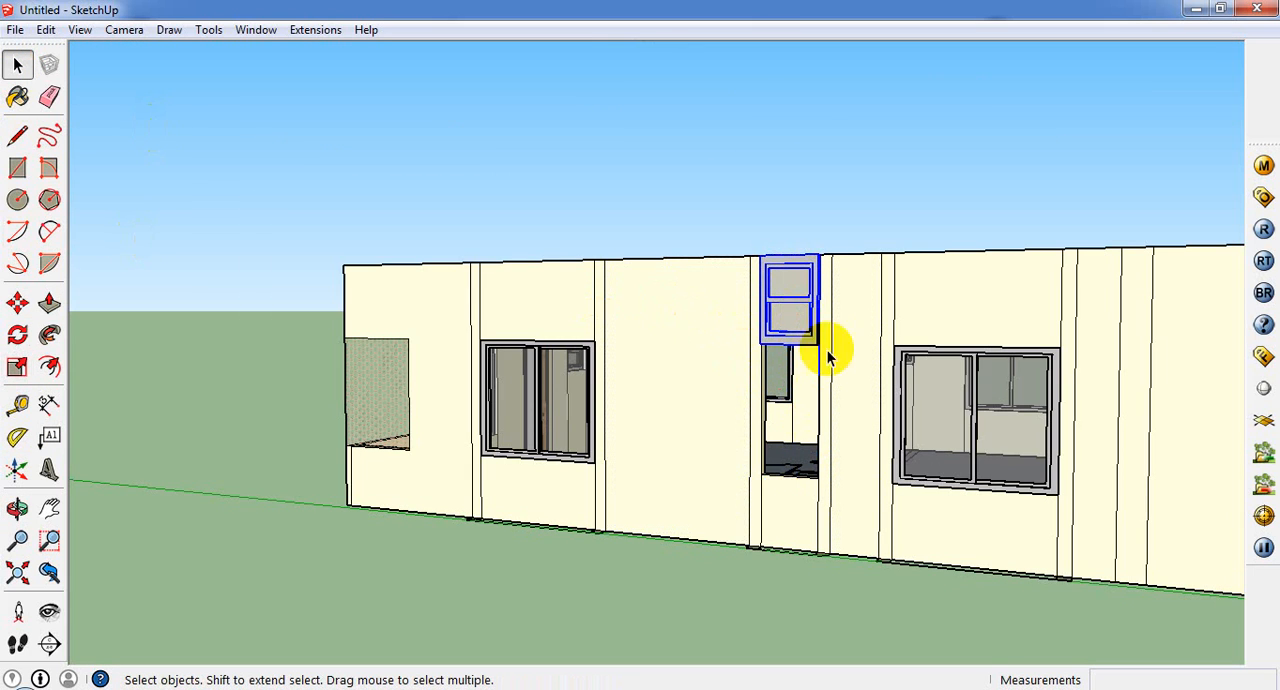
# Step: Copy the neighbouring sliding window about 4' 6" along the wall, aligning its lower corner with the narrow opening's lower corner
pyautogui.click(967, 423)
pyautogui.scroll(2, 967, 423)
pyautogui.click(700, 447)
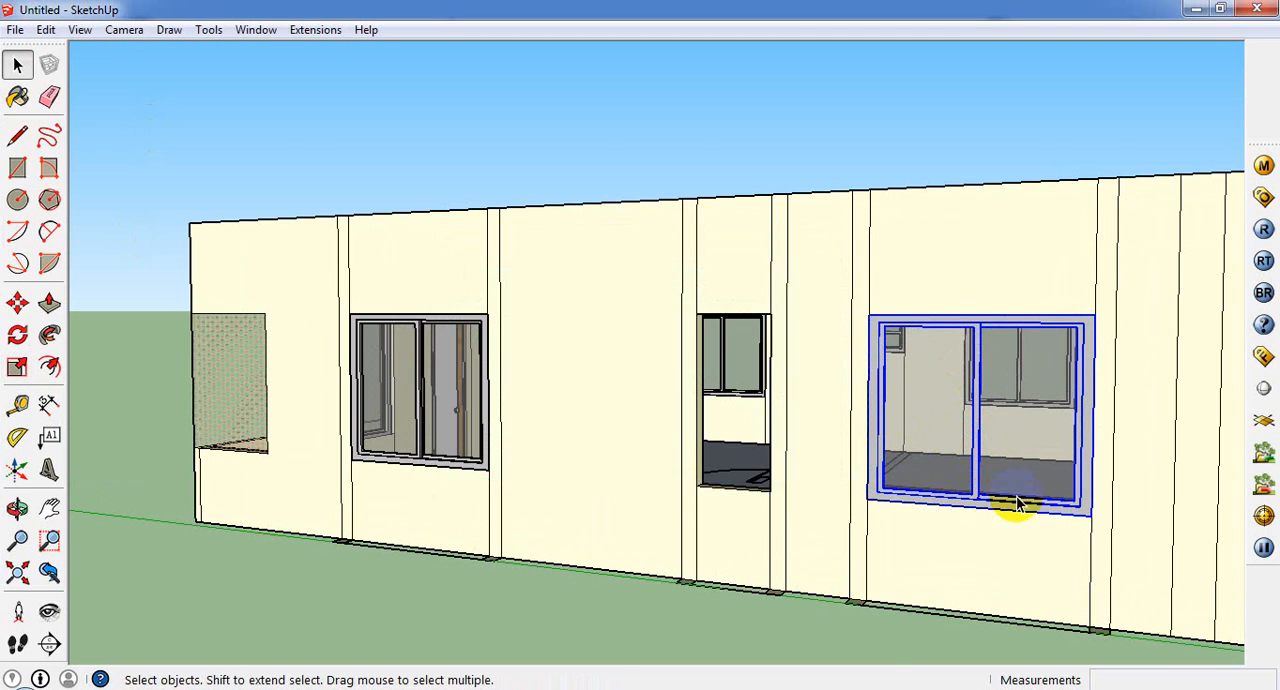
pyautogui.moveTo(1014, 503); pyautogui.dragTo(1060, 572, button='middle')
pyautogui.click(17, 302)
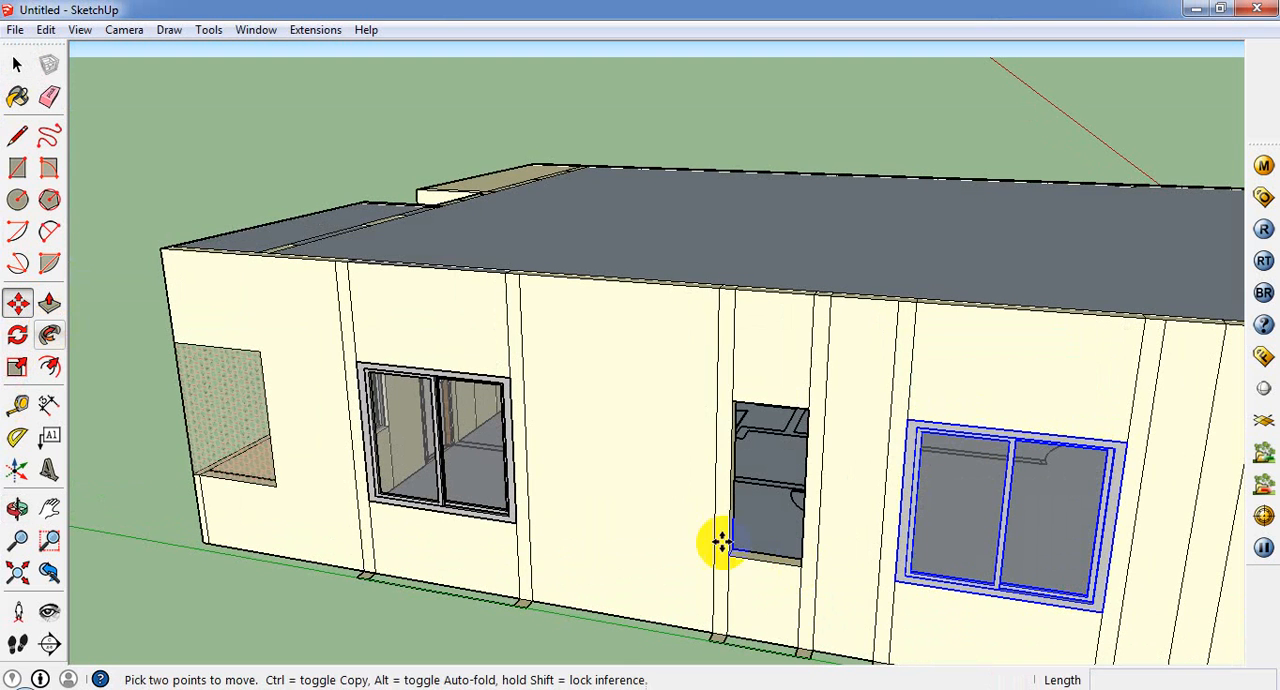
pyautogui.click(893, 582)
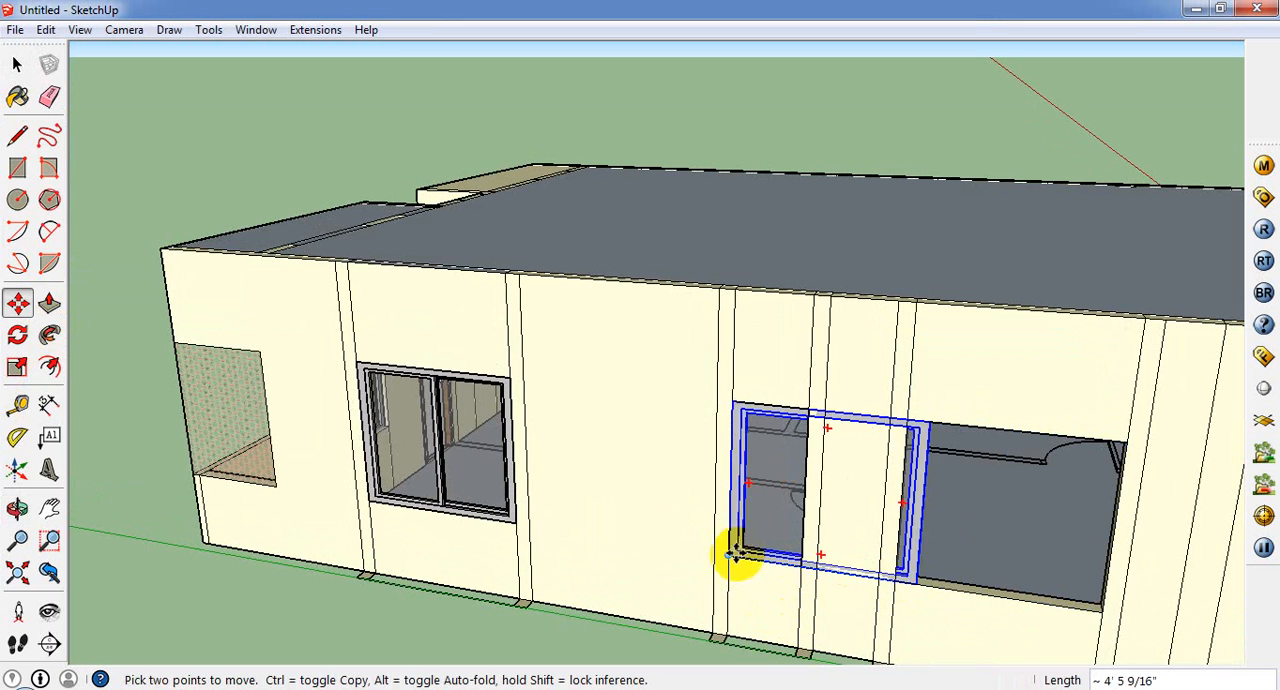
pyautogui.press('ctrl')
pyautogui.click(729, 548)
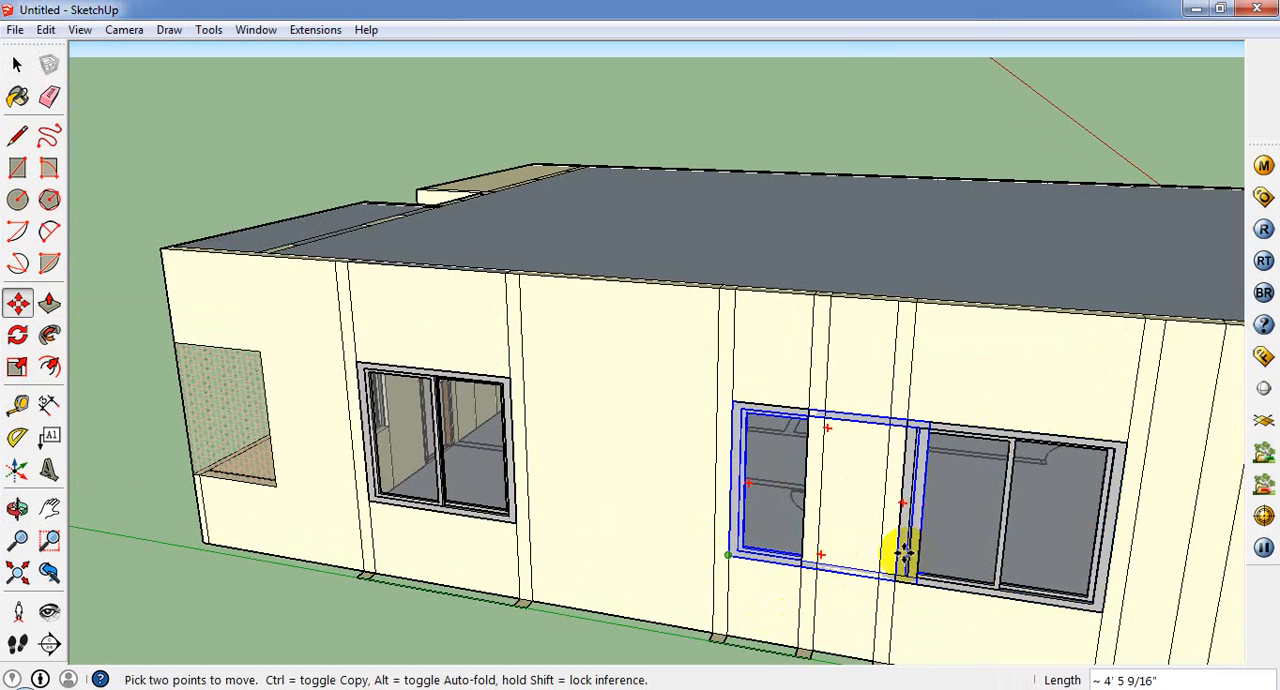
# Step: Scale the copied sliding window in width only, so that it fits between the sides of the narrow opening
pyautogui.scroll(1, 358, 552)
pyautogui.click(17, 366)
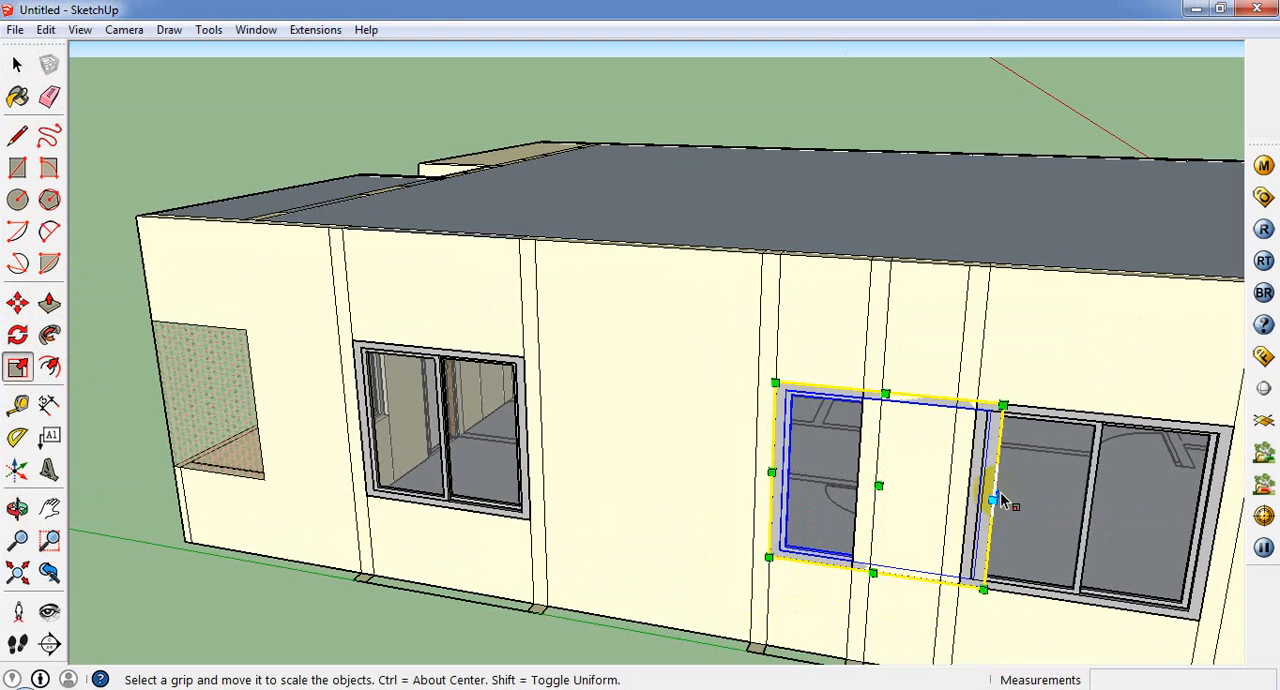
pyautogui.scroll(2, 1012, 501)
pyautogui.moveTo(1006, 500); pyautogui.dragTo(889, 580, button='middle')
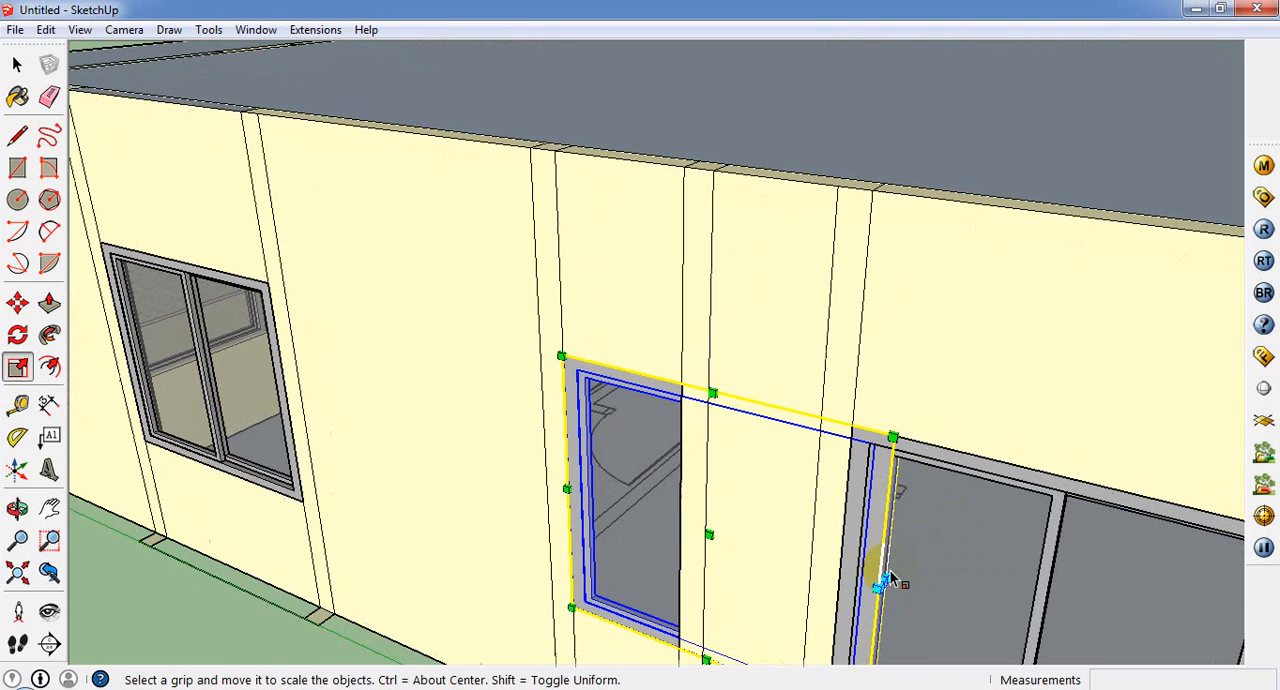
pyautogui.moveTo(883, 580); pyautogui.dragTo(683, 520)
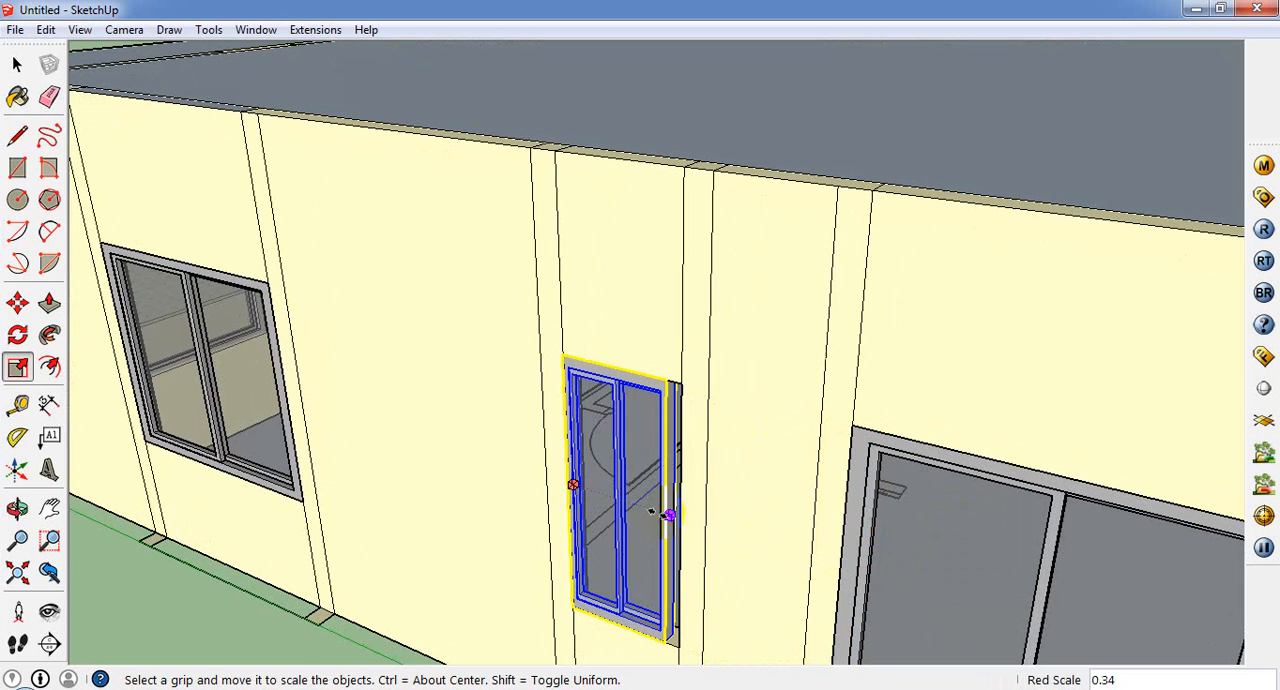
pyautogui.scroll(2, 686, 520)
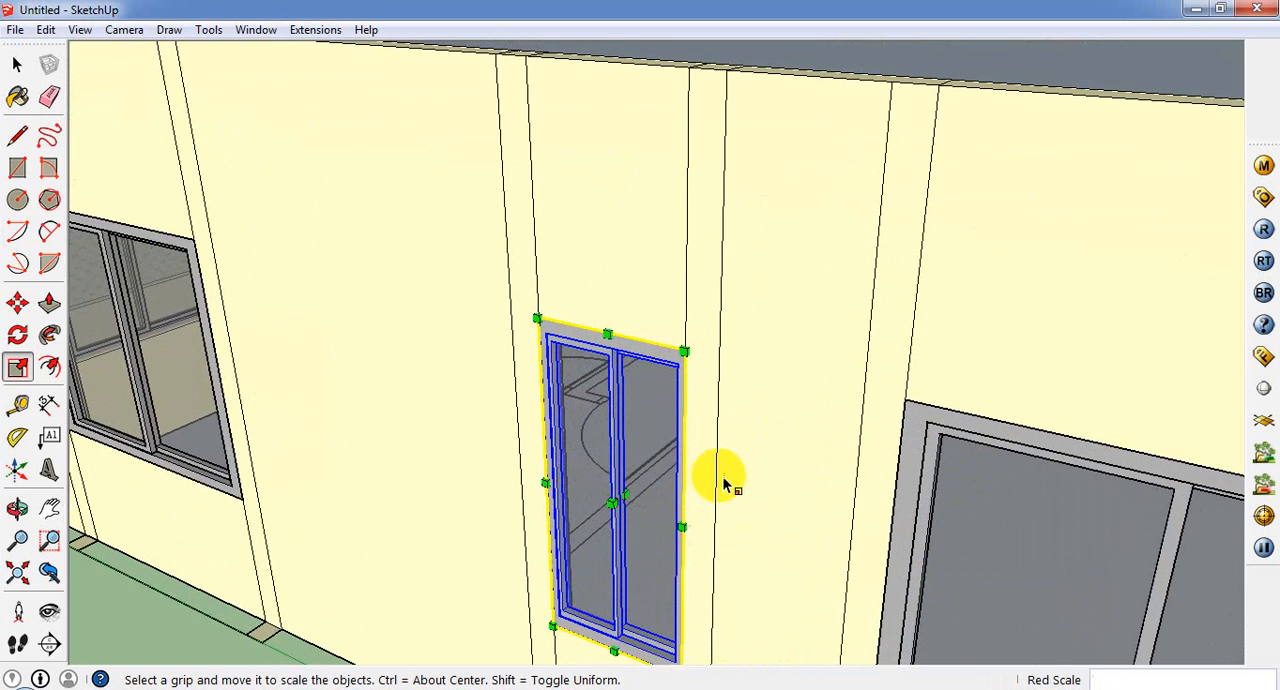
# Step: Select the entire single-storey house and combine it into one group
pyautogui.scroll(-2, 724, 479)
pyautogui.moveTo(724, 484); pyautogui.dragTo(314, 318, button='middle')
pyautogui.scroll(-3, 873, 540)
pyautogui.click(16, 70)
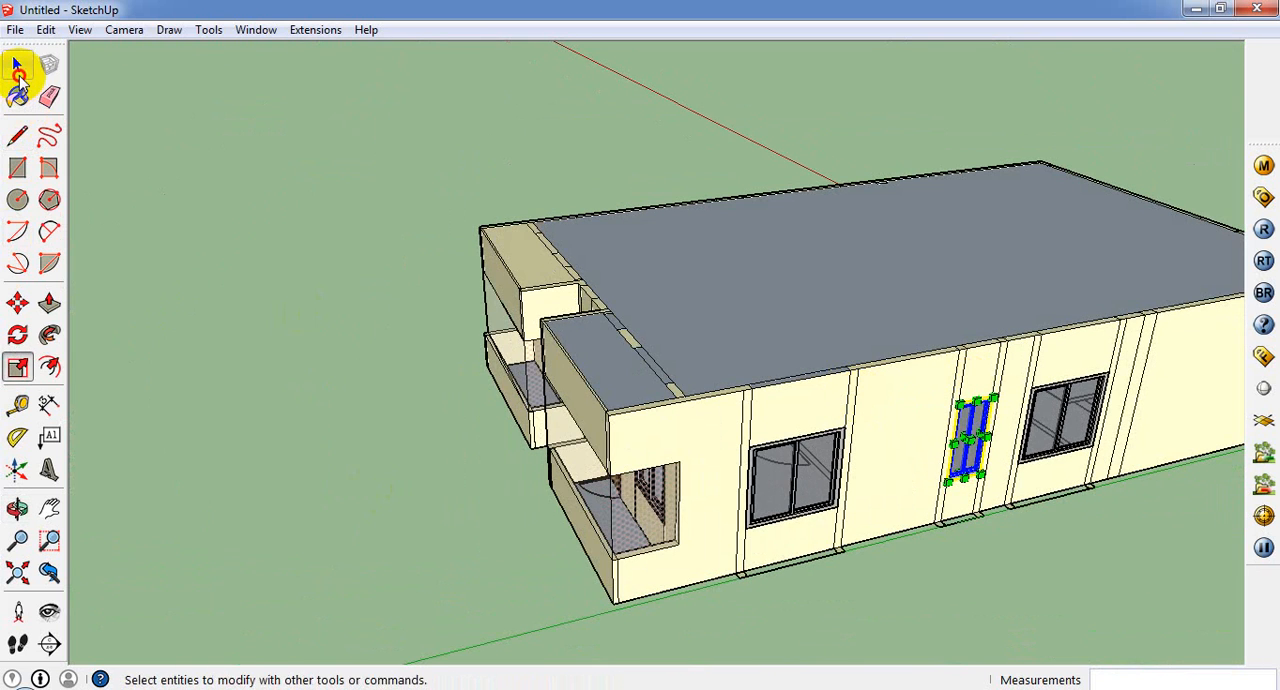
pyautogui.scroll(-3, 400, 311)
pyautogui.moveTo(793, 327); pyautogui.dragTo(1171, 495)
pyautogui.moveTo(700, 528); pyautogui.dragTo(742, 368, button='middle')
pyautogui.rightClick(742, 364)
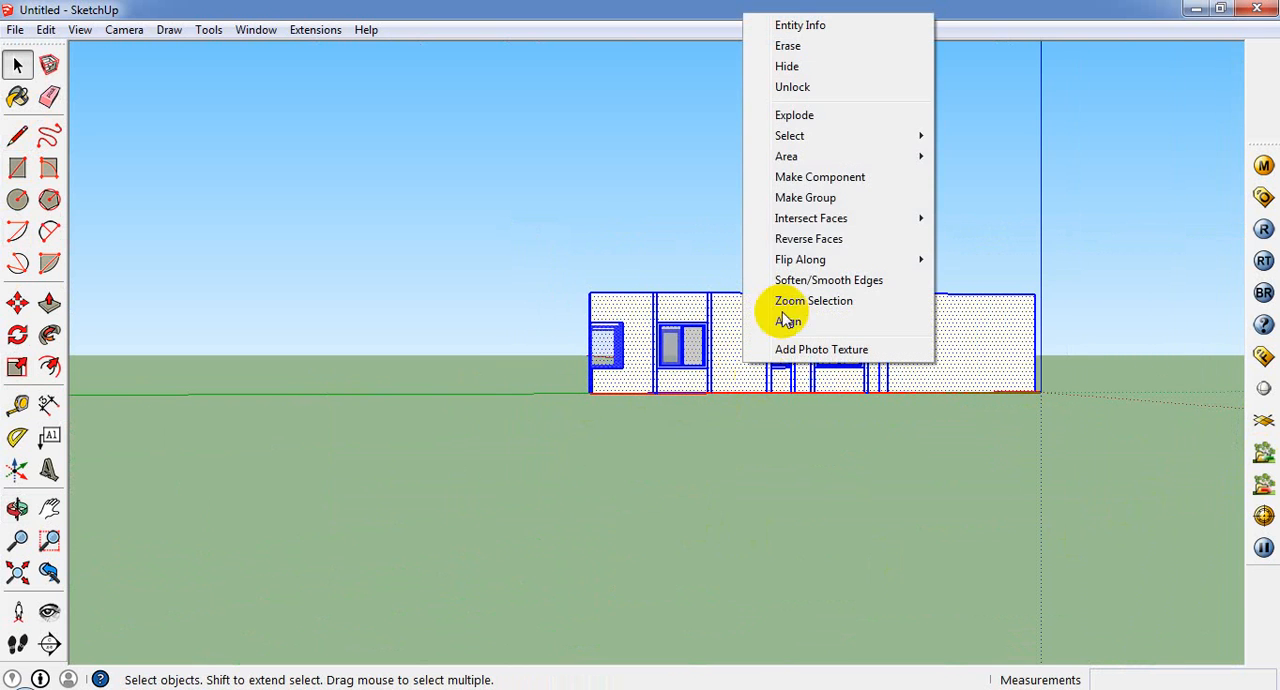
pyautogui.click(786, 194)
pyautogui.moveTo(640, 357); pyautogui.dragTo(508, 477, button='middle')
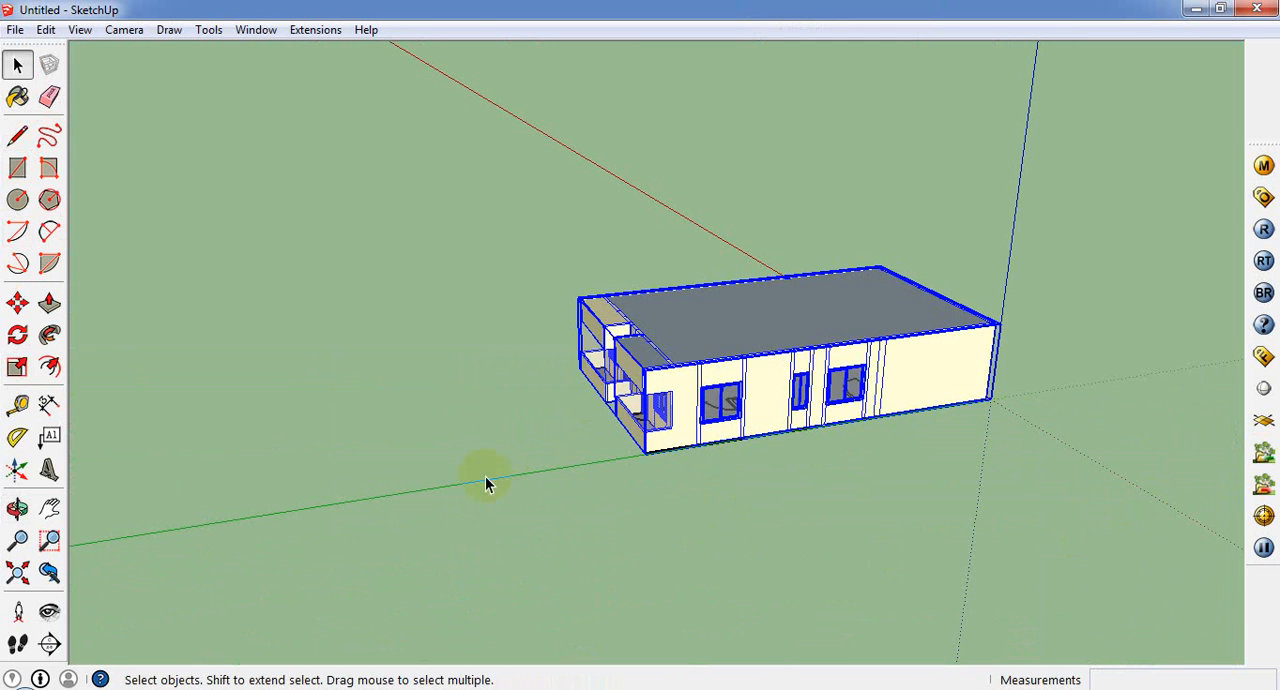
# Step: Copy the grouped house straight up along the blue axis, placing its base corner on the lower storey's top corner
pyautogui.click(17, 303)
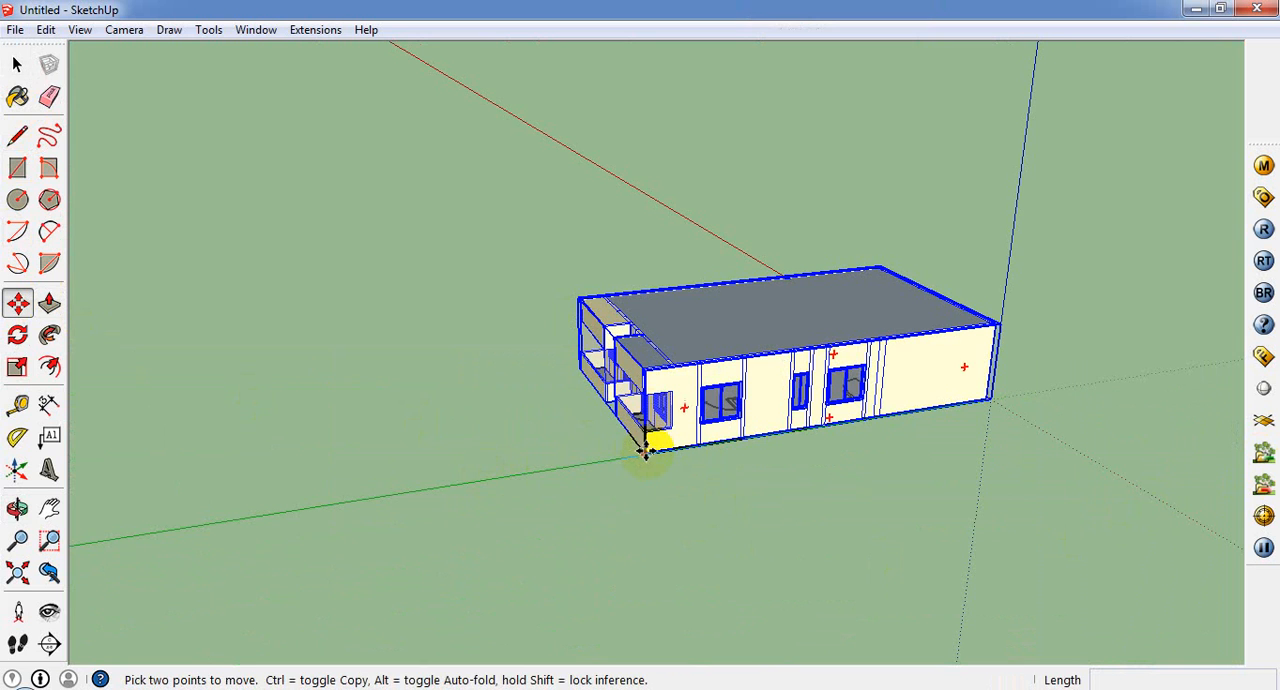
pyautogui.click(646, 452)
pyautogui.press('ctrl')
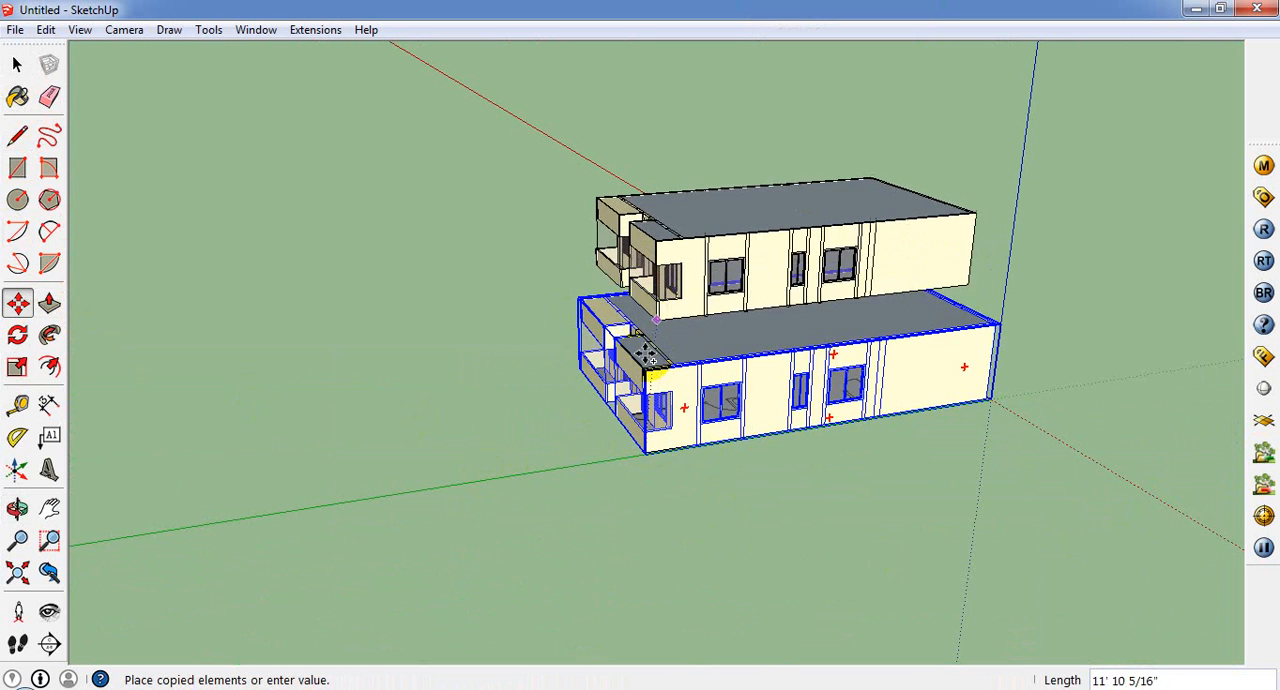
pyautogui.click(652, 368)
# Step: Move the upper-storey copy up 3 inches along the blue axis to leave a narrow gap above the lower storey
pyautogui.moveTo(652, 367); pyautogui.dragTo(509, 226, button='middle')
pyautogui.scroll(3, 592, 288)
pyautogui.scroll(2, 605, 340)
pyautogui.moveTo(608, 341); pyautogui.dragTo(568, 375, button='middle')
pyautogui.scroll(2, 514, 336)
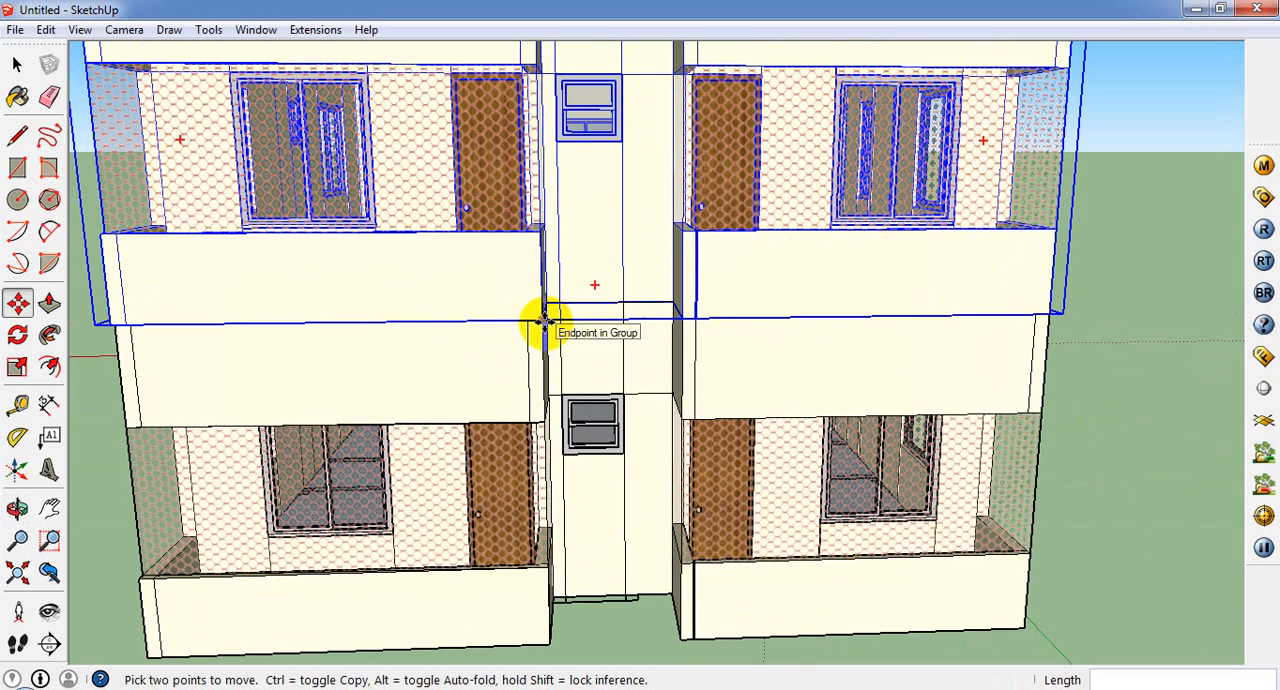
pyautogui.click(543, 322)
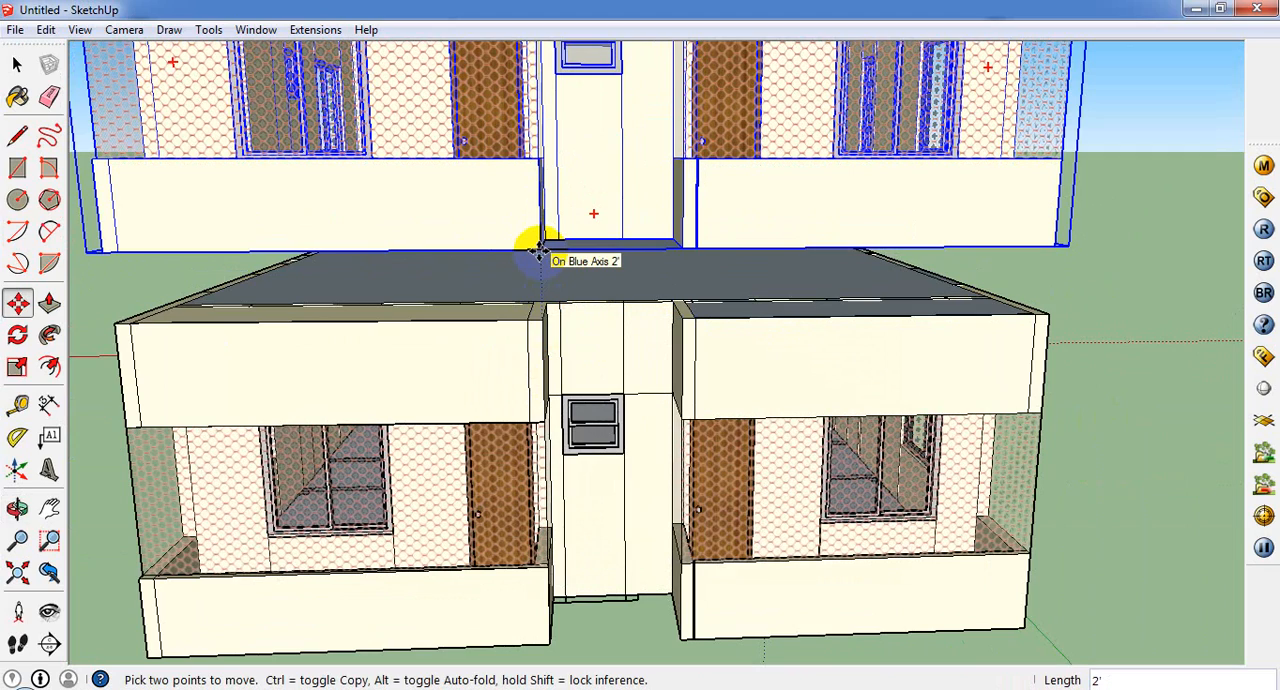
pyautogui.press('Return')
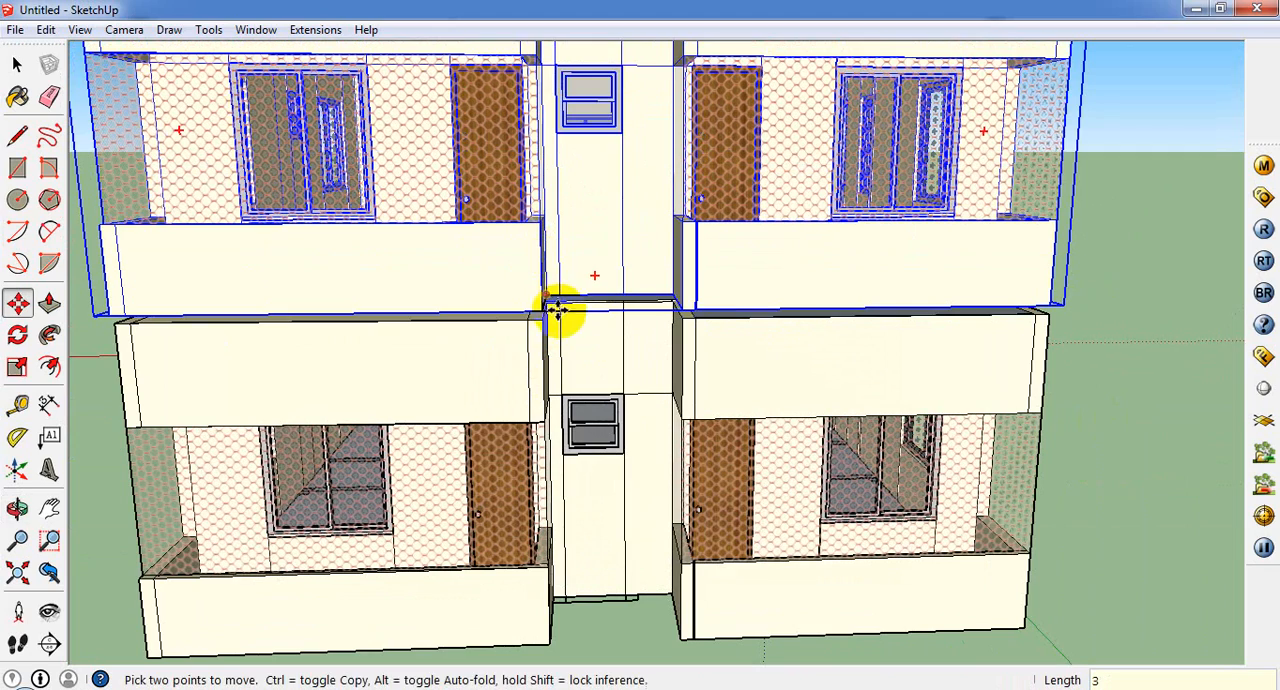
# Step: Draw a 3" high rectangle across the front of one porch canopy, filling the gap between the storeys
pyautogui.moveTo(563, 309); pyautogui.dragTo(498, 311, button='middle')
pyautogui.scroll(-1, 498, 310)
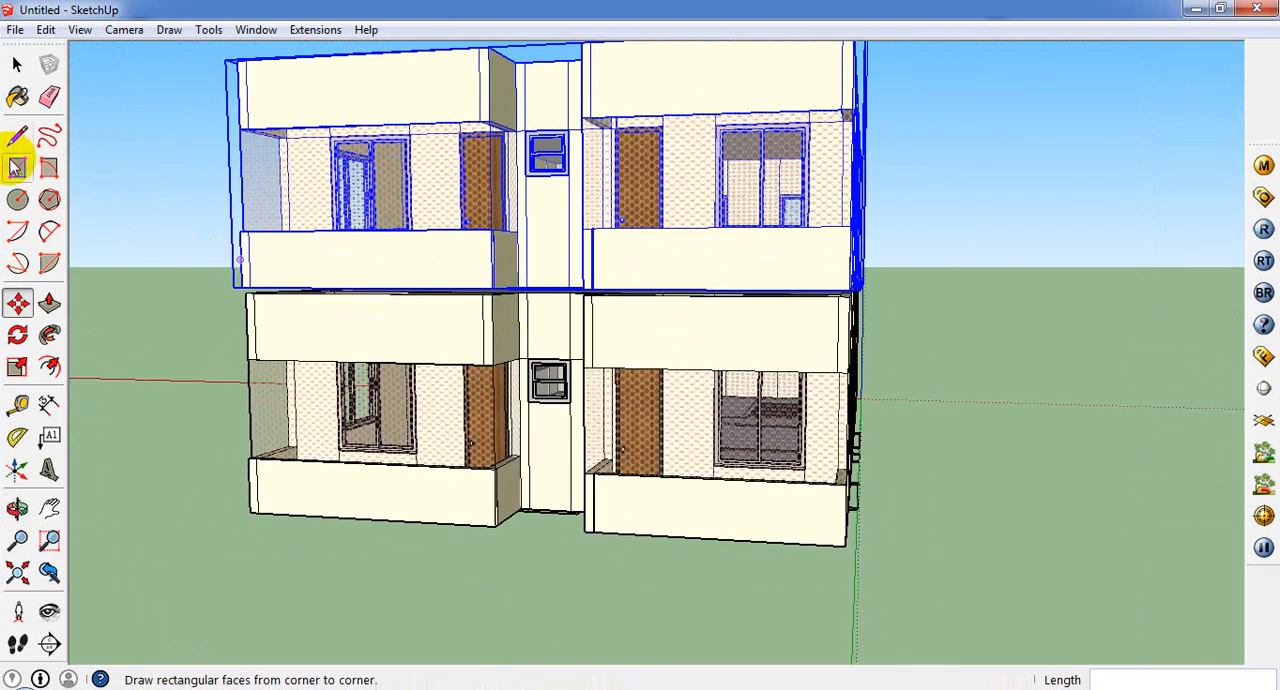
pyautogui.click(17, 168)
pyautogui.scroll(3, 166, 284)
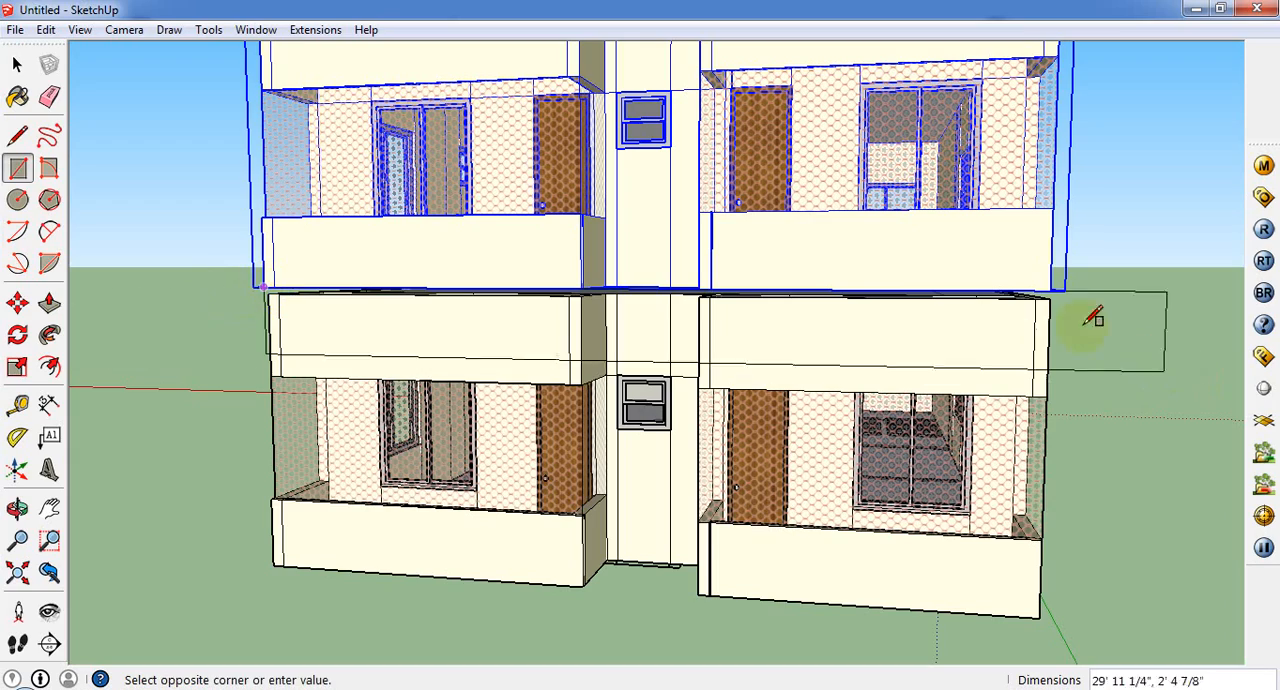
pyautogui.scroll(5, 571, 292)
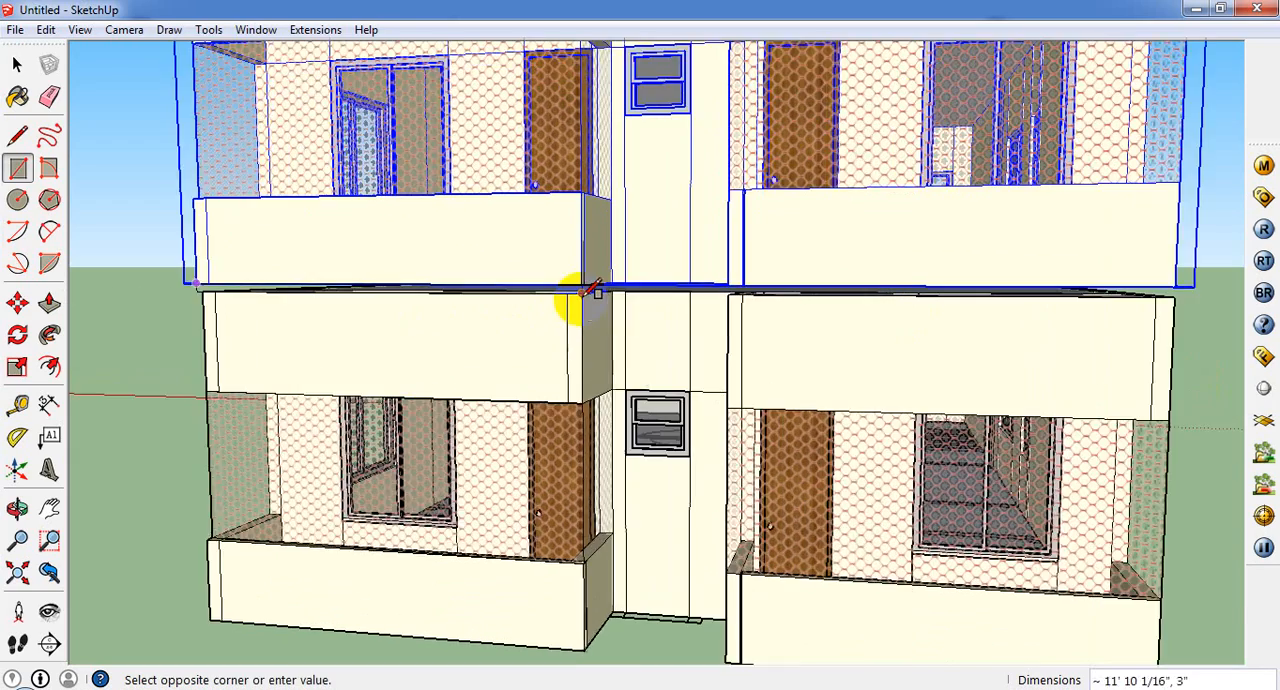
pyautogui.click(603, 281)
# Step: Draw 3" high rectangles over the gap on the recessed centre wall and its adjoining canopy sides, including a 3' 3" one
pyautogui.moveTo(605, 277)
pyautogui.mouseDown(button='middle')
pyautogui.moveTo(523, 295)
pyautogui.moveTo(595, 273)
pyautogui.mouseUp(button='middle')
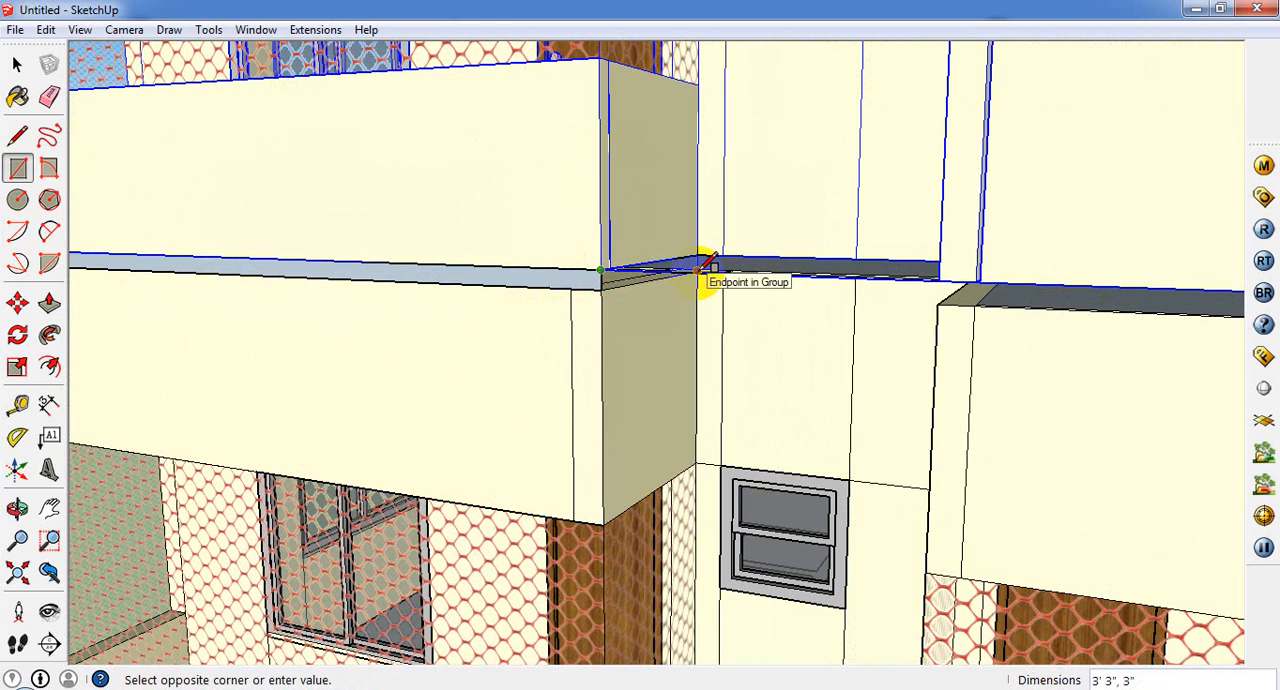
pyautogui.moveTo(943, 286); pyautogui.dragTo(838, 232, button='middle')
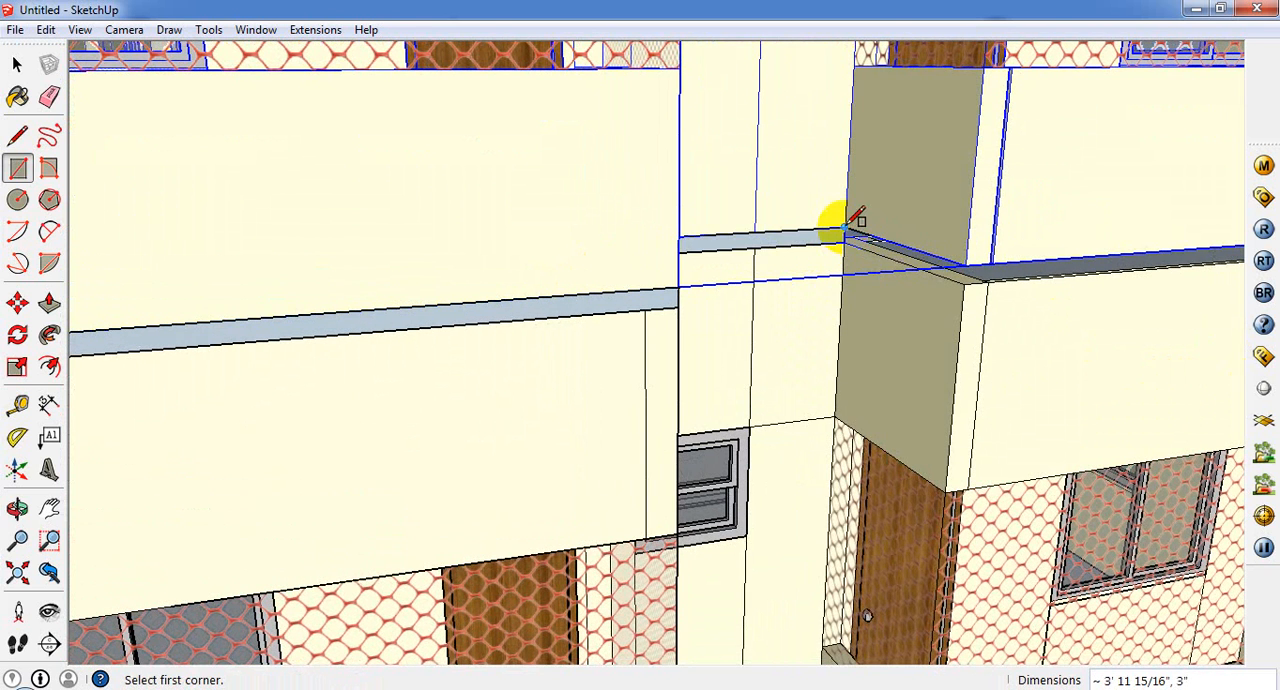
pyautogui.moveTo(993, 262); pyautogui.dragTo(940, 265, button='middle')
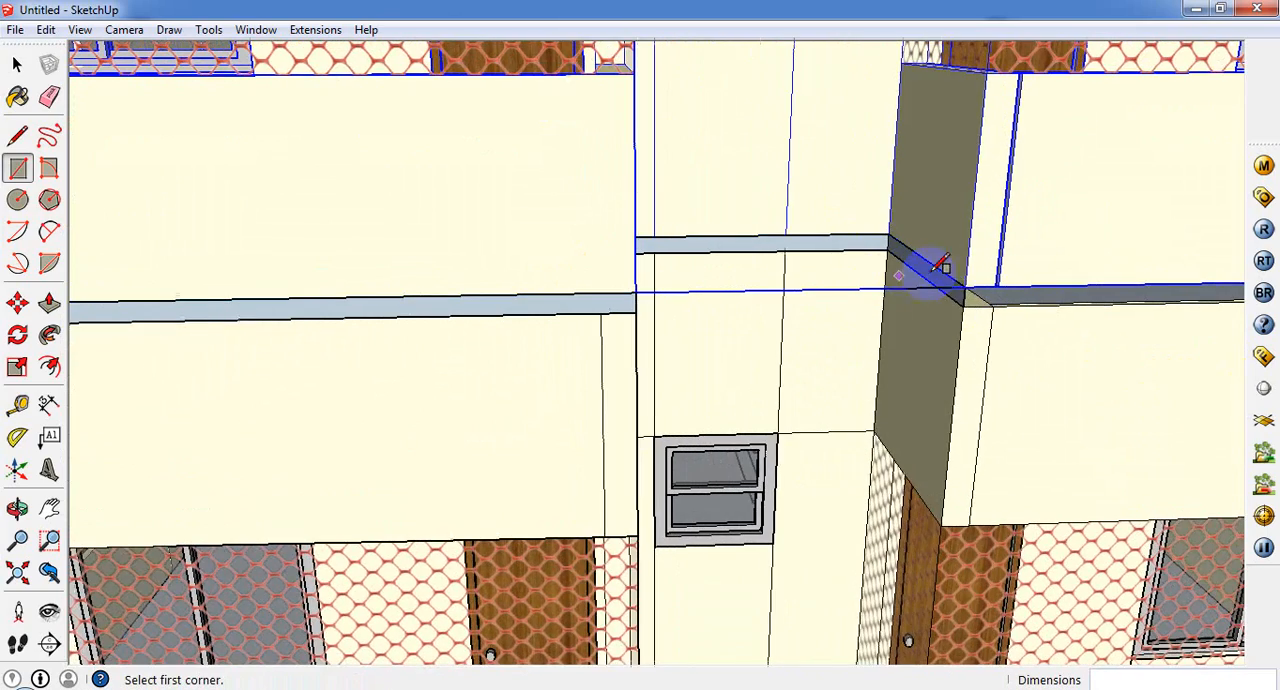
# Step: Draw a 10' 10" by 3" rectangle over the gap along the front of the other porch canopy
pyautogui.moveTo(1127, 348); pyautogui.dragTo(243, 354, button='middle')
pyautogui.scroll(-10, 349, 354)
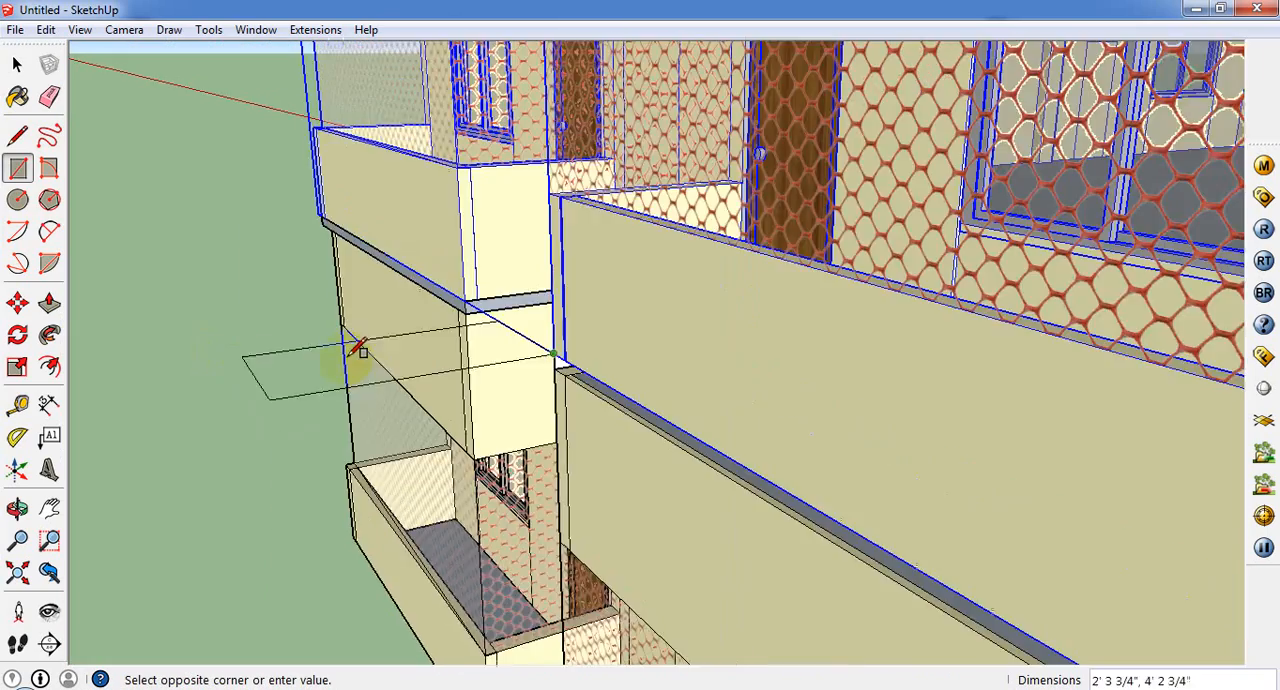
pyautogui.scroll(4, 512, 429)
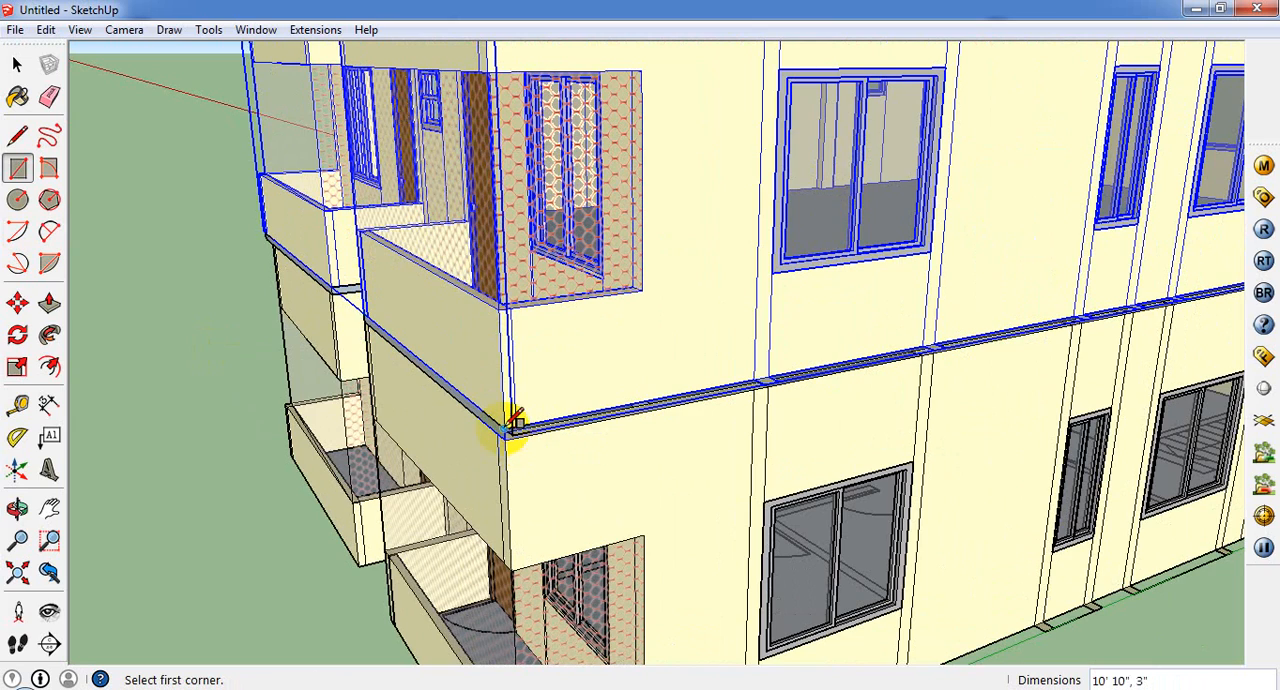
pyautogui.scroll(-3, 190, 463)
# Step: Cover the gap along the long side wall with a 45' 4" by 3" rectangle from corner to corner
pyautogui.moveTo(430, 455); pyautogui.dragTo(6, 445, button='middle')
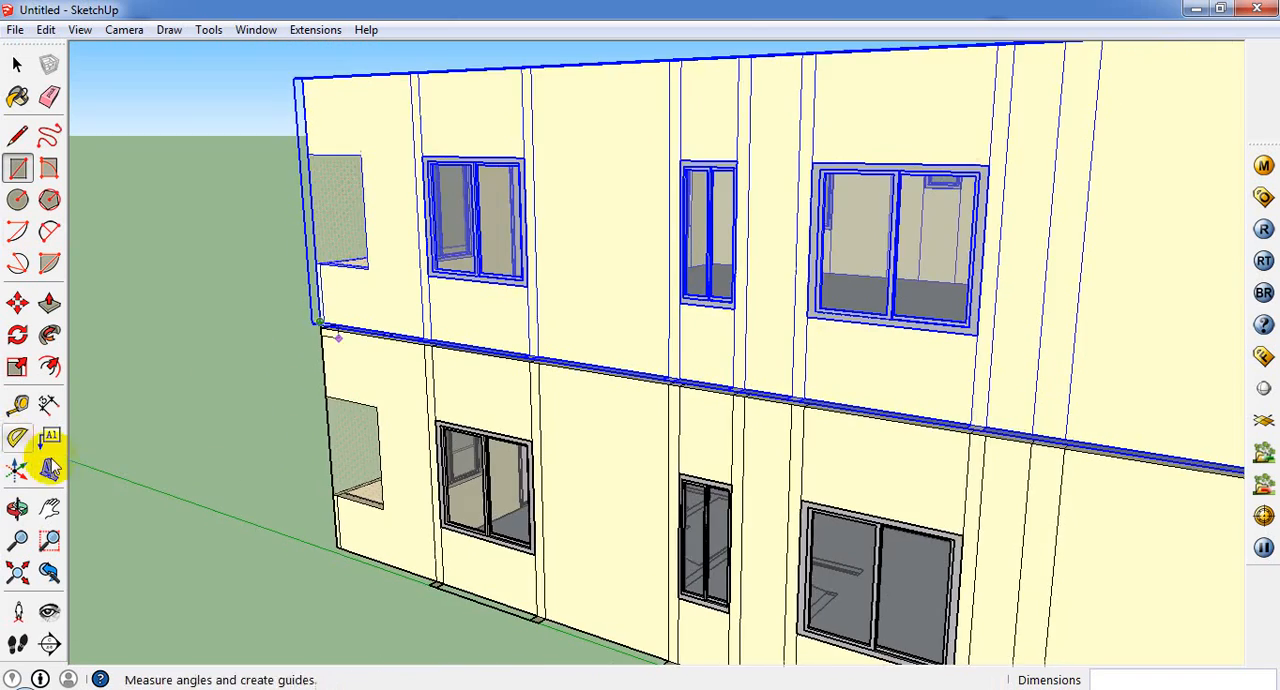
pyautogui.scroll(-2, 46, 463)
pyautogui.scroll(-2, 220, 452)
pyautogui.scroll(5, 800, 490)
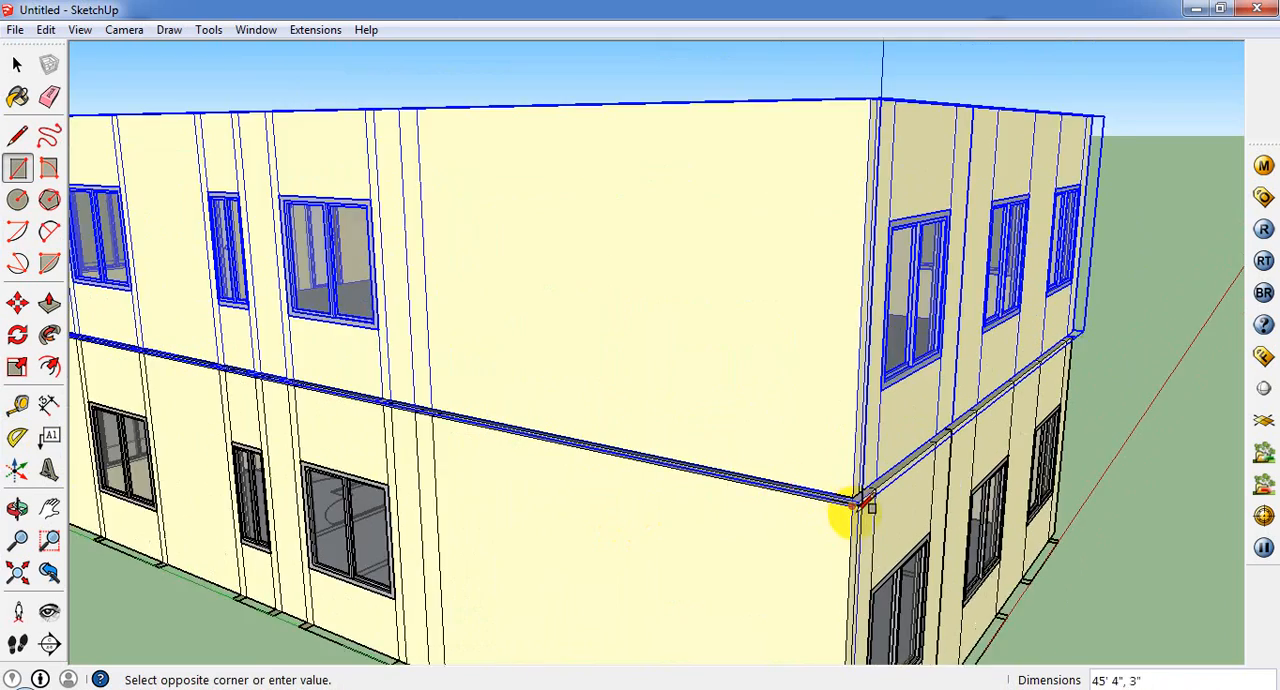
pyautogui.click(855, 505)
# Step: Cover the gap along the rear wall with a 26' 8" by 3" rectangle between its two corners
pyautogui.moveTo(857, 492); pyautogui.dragTo(750, 500, button='middle')
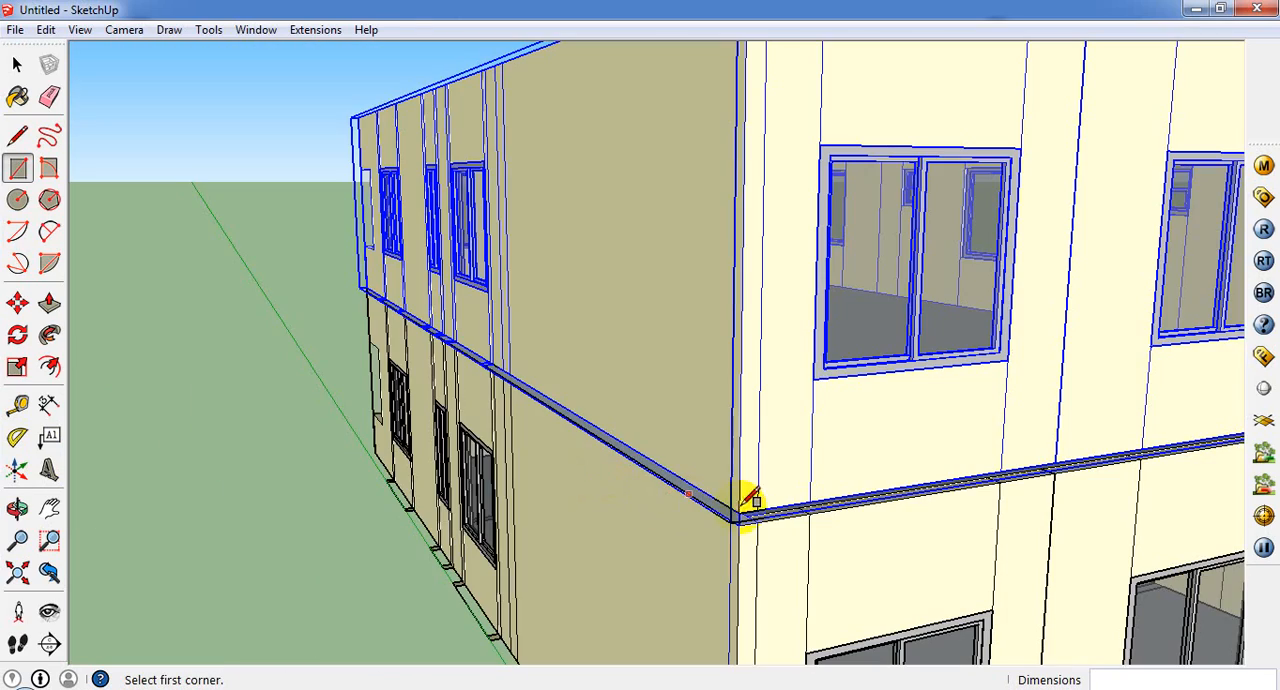
pyautogui.scroll(-5, 863, 440)
pyautogui.moveTo(863, 440); pyautogui.dragTo(514, 457, button='middle')
pyautogui.scroll(5, 478, 455)
pyautogui.scroll(2, 476, 456)
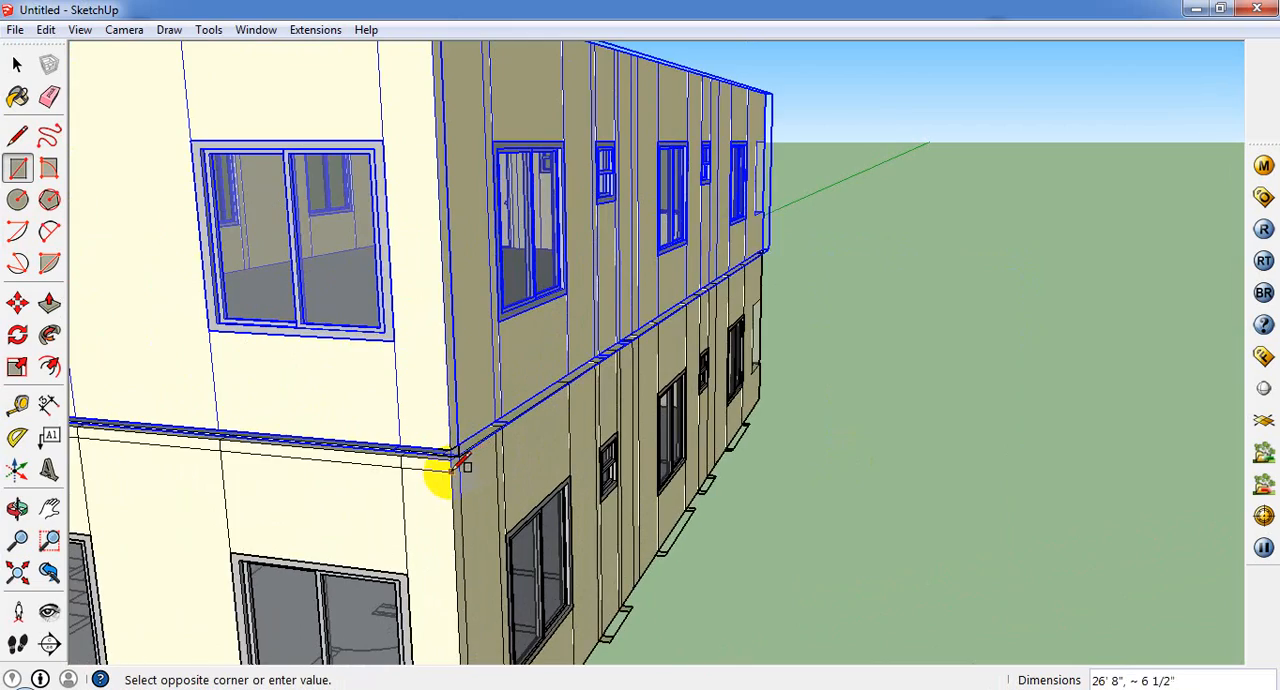
pyautogui.moveTo(456, 457); pyautogui.dragTo(172, 462, button='middle')
pyautogui.scroll(1, 370, 415)
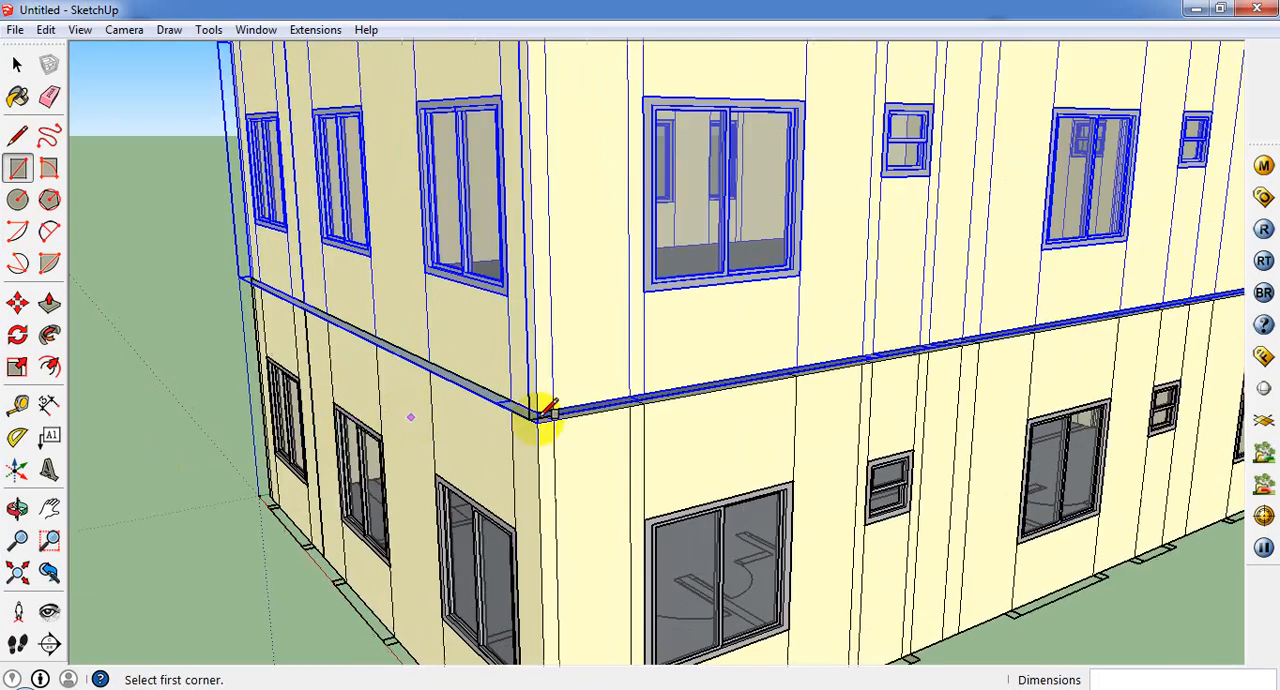
pyautogui.moveTo(543, 412); pyautogui.dragTo(1022, 405, button='middle')
pyautogui.scroll(-4, 871, 409)
pyautogui.moveTo(871, 409); pyautogui.dragTo(1143, 371, button='middle')
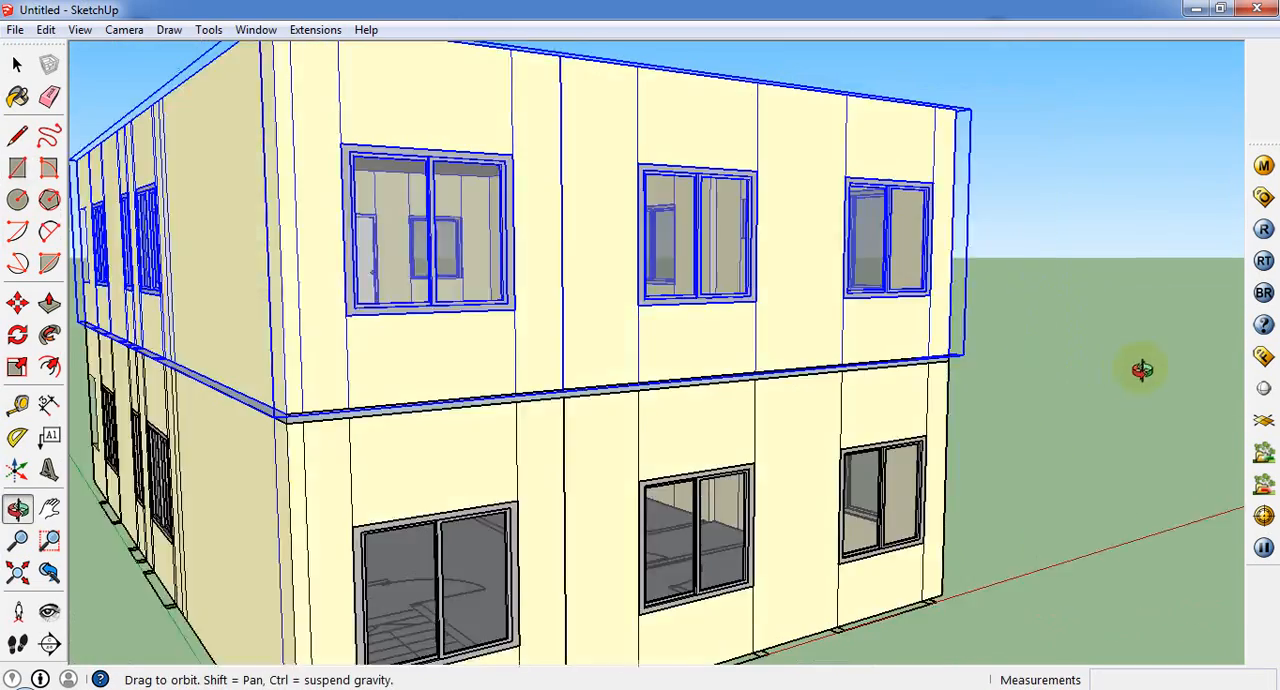
pyautogui.scroll(3, 180, 414)
pyautogui.scroll(2, 405, 418)
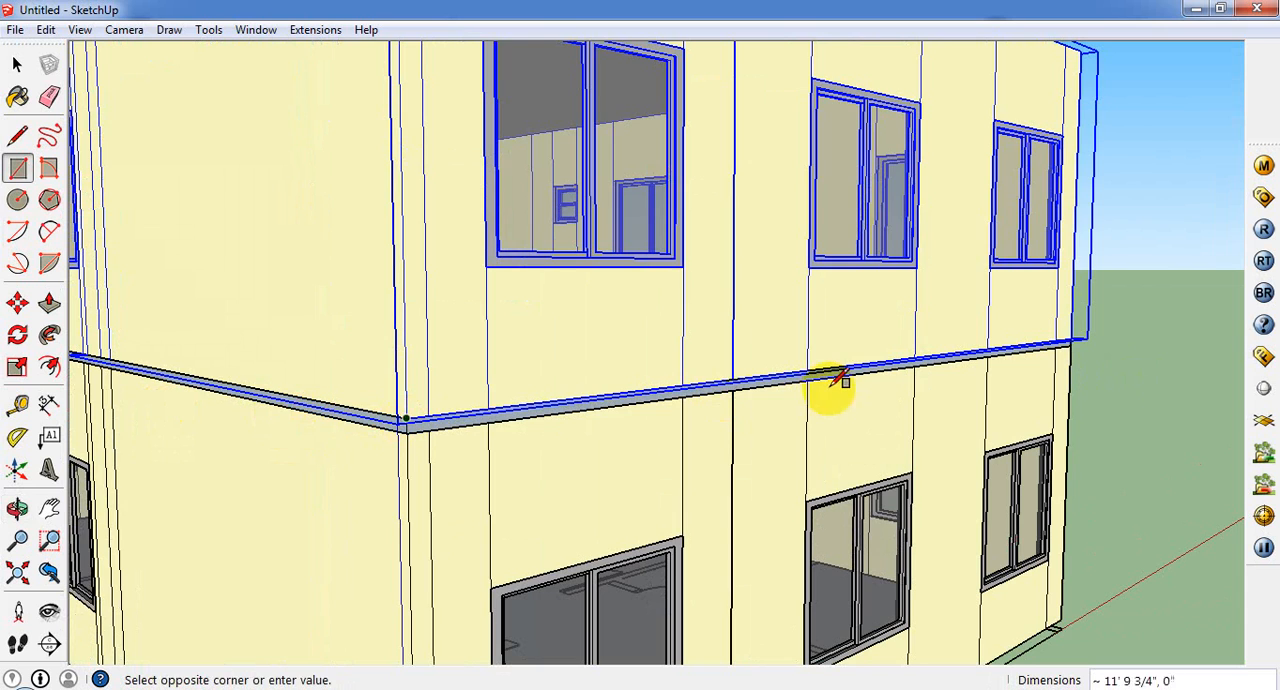
pyautogui.moveTo(840, 380); pyautogui.dragTo(509, 460, button='middle')
pyautogui.scroll(2, 865, 485)
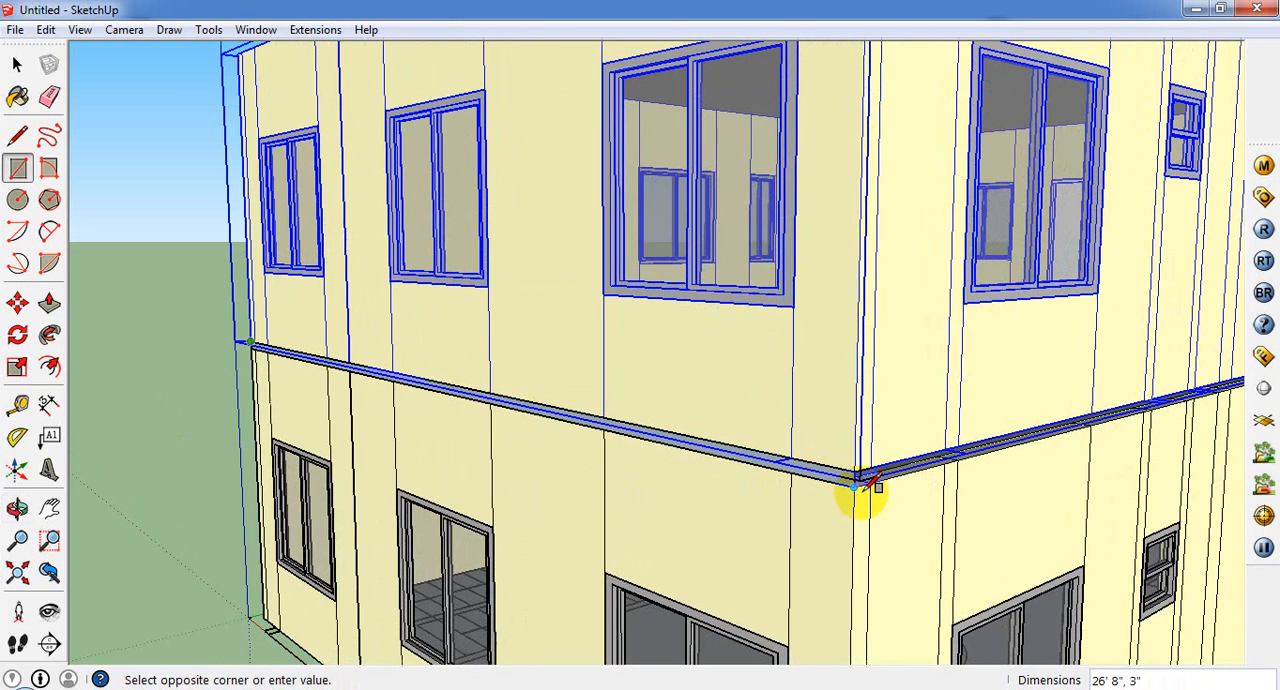
# Step: Draw a rectangle over the gap between the storeys along the opposite long side wall, from the rear corner to the porch corner
pyautogui.moveTo(697, 440)
pyautogui.mouseDown(button='middle')
pyautogui.moveTo(666, 409)
pyautogui.moveTo(811, 429)
pyautogui.mouseUp(button='middle')
pyautogui.scroll(1, 915, 500)
pyautogui.scroll(-2, 443, 443)
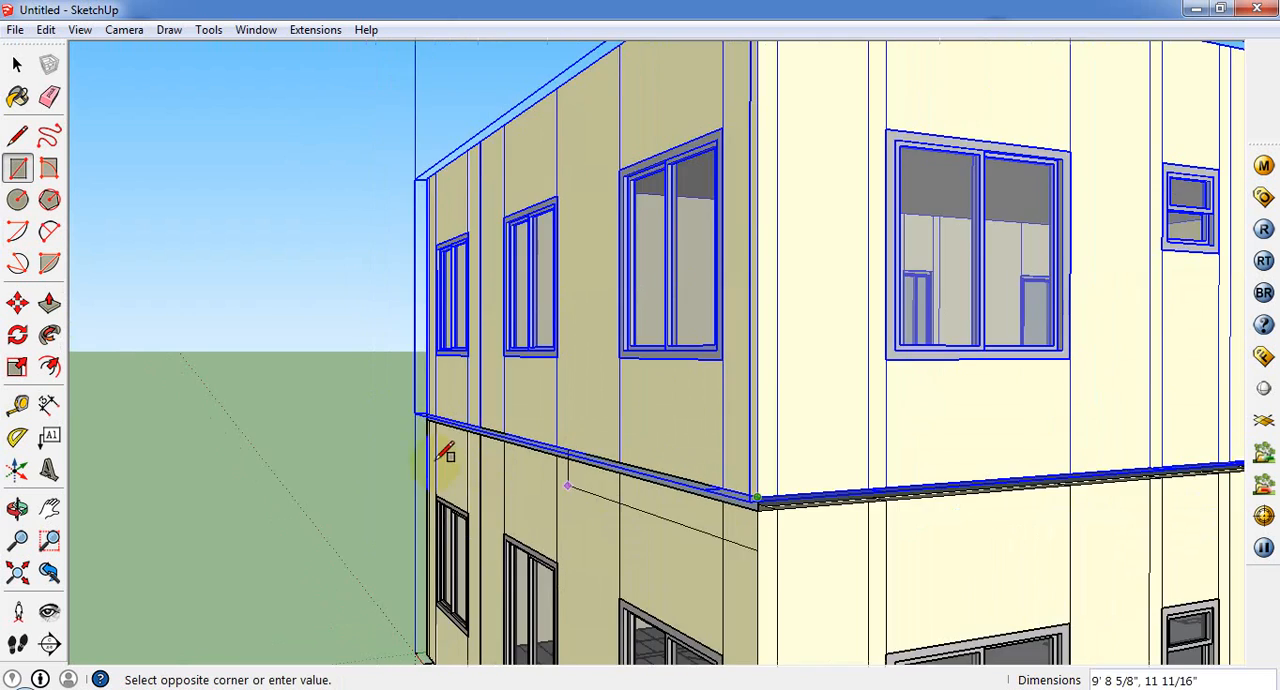
pyautogui.scroll(-2, 280, 458)
pyautogui.moveTo(280, 458); pyautogui.dragTo(1023, 518, button='middle')
pyautogui.scroll(2, 1095, 425)
pyautogui.moveTo(1095, 425)
pyautogui.mouseDown(button='middle')
pyautogui.moveTo(991, 506)
pyautogui.moveTo(1014, 534)
pyautogui.moveTo(589, 508)
pyautogui.moveTo(657, 504)
pyautogui.moveTo(471, 524)
pyautogui.moveTo(514, 501)
pyautogui.moveTo(597, 417)
pyautogui.moveTo(594, 375)
pyautogui.moveTo(523, 349)
pyautogui.moveTo(502, 366)
pyautogui.moveTo(543, 360)
pyautogui.moveTo(631, 383)
pyautogui.moveTo(643, 406)
pyautogui.moveTo(704, 427)
pyautogui.mouseUp(button='middle')
pyautogui.scroll(4, 985, 500)
pyautogui.click(968, 505)
pyautogui.scroll(2, 471, 524)
pyautogui.scroll(-3, 837, 457)
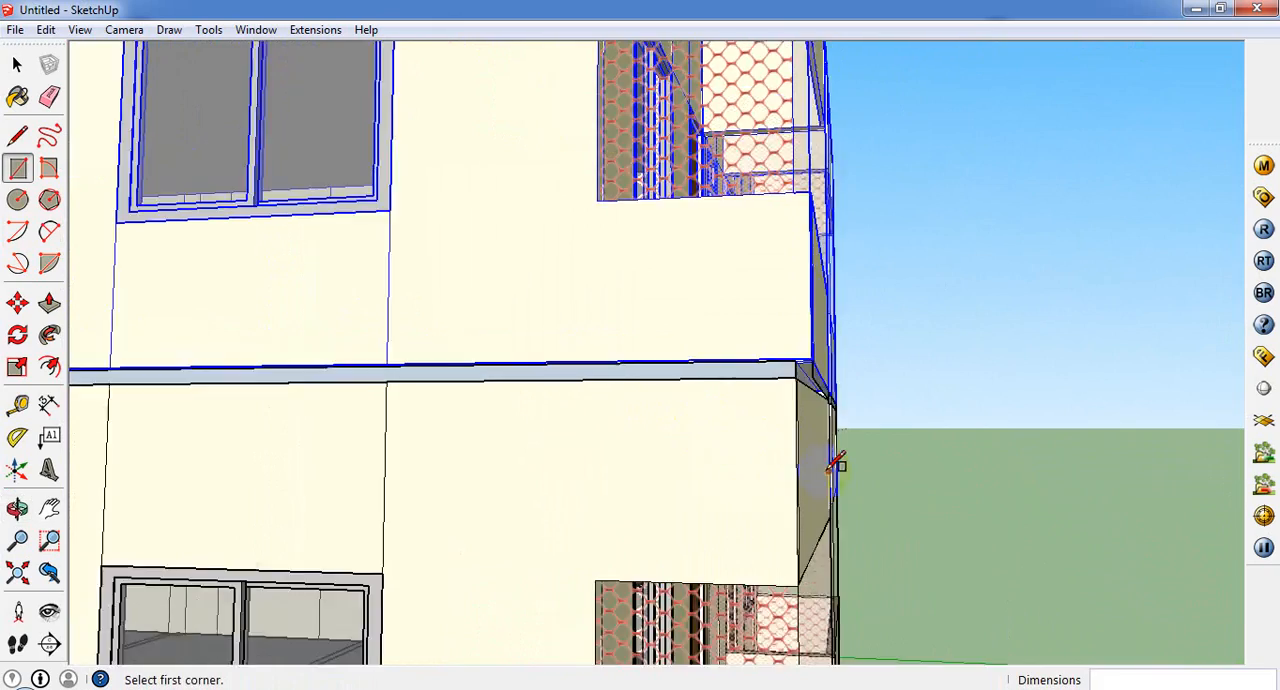
# Step: Inspect the strip between the storeys along the long side wall from end to end, including the overall two-storey building
pyautogui.scroll(-4, 1149, 523)
pyautogui.moveTo(283, 368)
pyautogui.mouseDown(button='middle')
pyautogui.moveTo(734, 394)
pyautogui.moveTo(780, 374)
pyautogui.moveTo(797, 309)
pyautogui.mouseUp(button='middle')
pyautogui.scroll(3, 470, 290)
pyautogui.scroll(3, 480, 290)
pyautogui.moveTo(275, 338); pyautogui.dragTo(76, 388, button='middle')
pyautogui.scroll(-2, 200, 380)
pyautogui.scroll(-6, 380, 378)
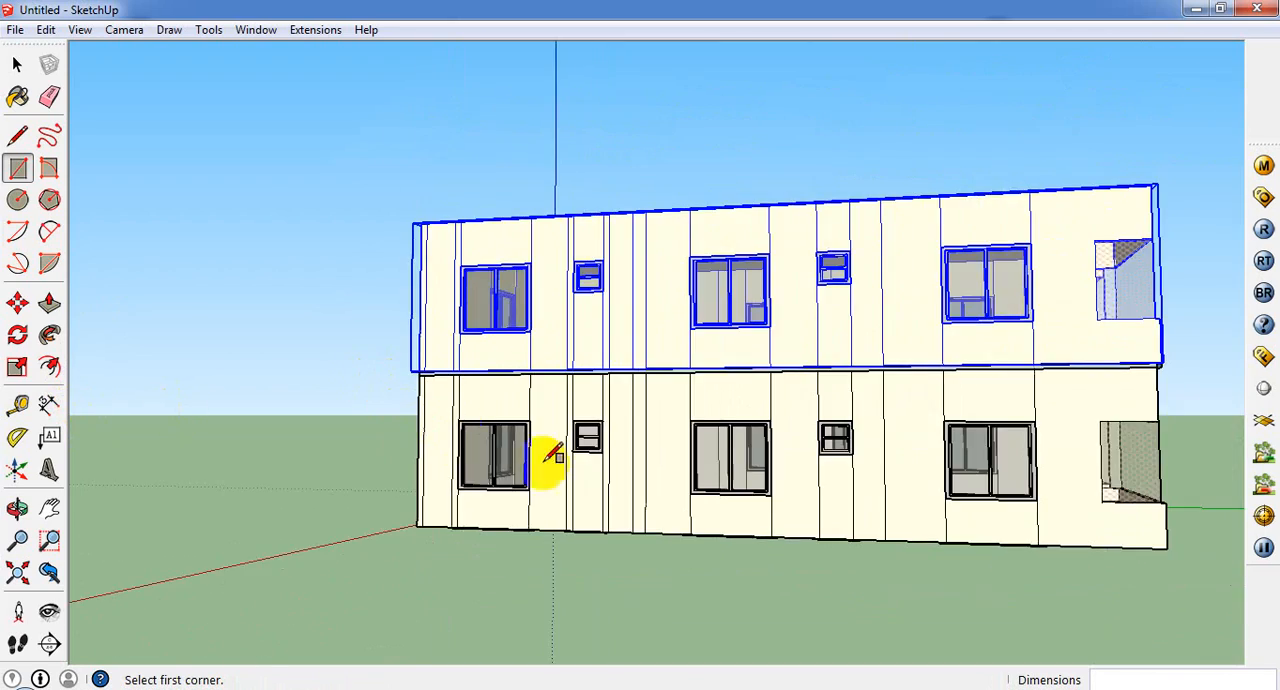
pyautogui.scroll(-4, 548, 455)
pyautogui.moveTo(931, 491); pyautogui.dragTo(781, 579, button='middle')
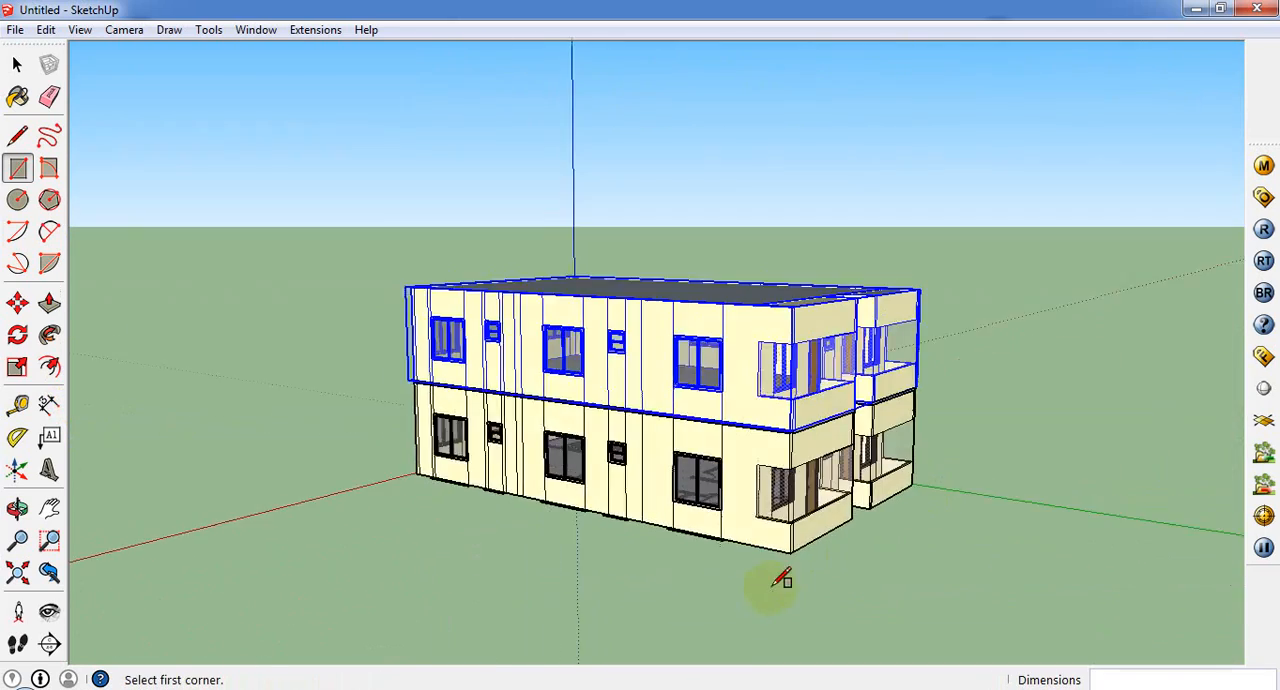
pyautogui.scroll(8, 792, 563)
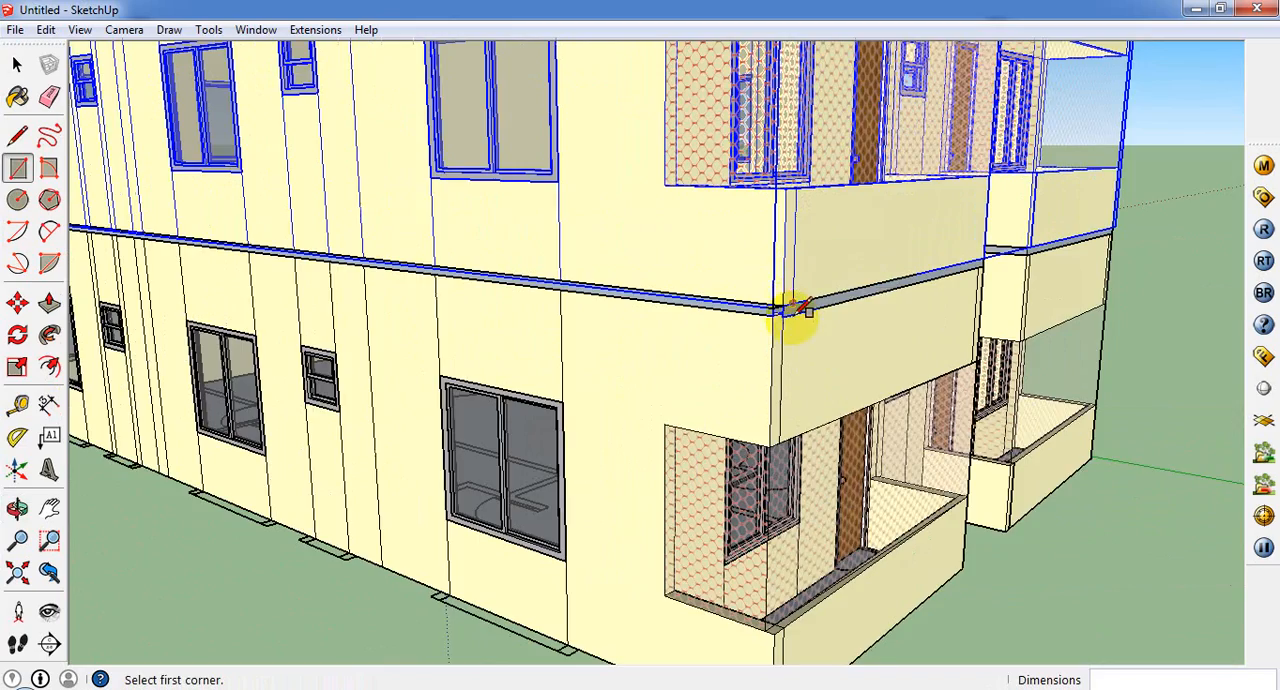
# Step: Examine the porch corner from below and above, checking the canopy edge, the parapet corner and the strip between the storeys
pyautogui.moveTo(792, 310)
pyautogui.mouseDown(button='middle')
pyautogui.moveTo(814, 166)
pyautogui.moveTo(862, 118)
pyautogui.mouseUp(button='middle')
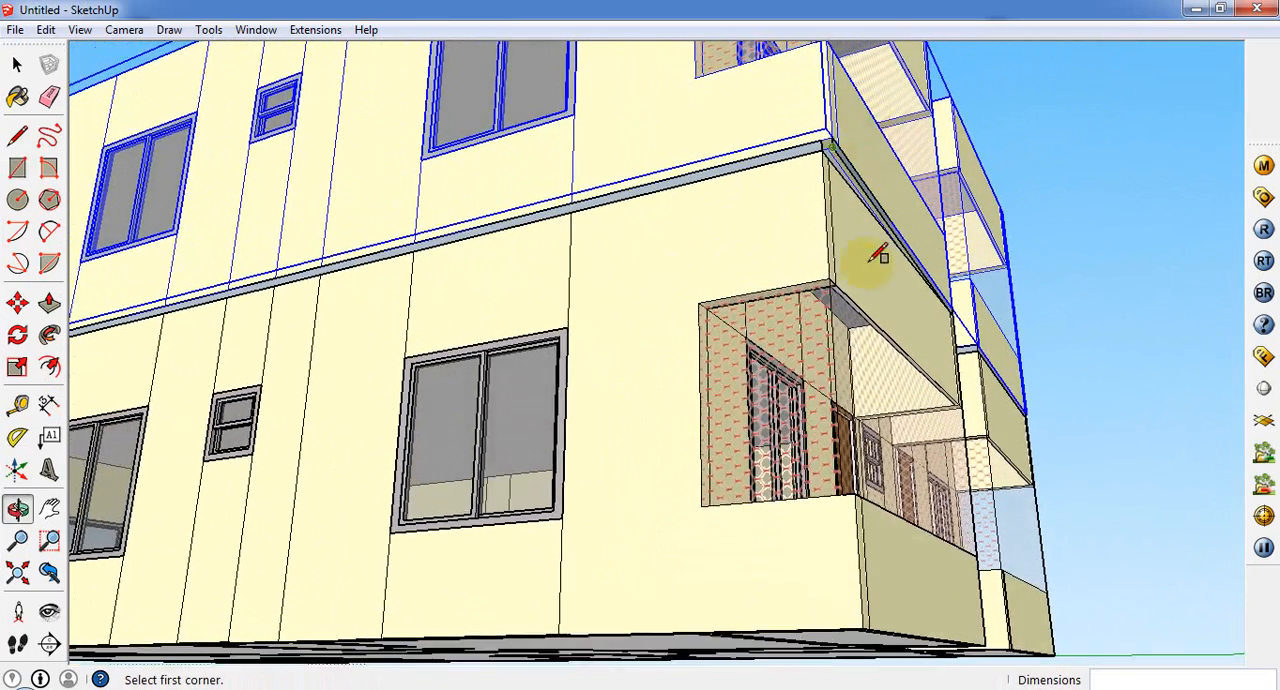
pyautogui.scroll(1, 880, 251)
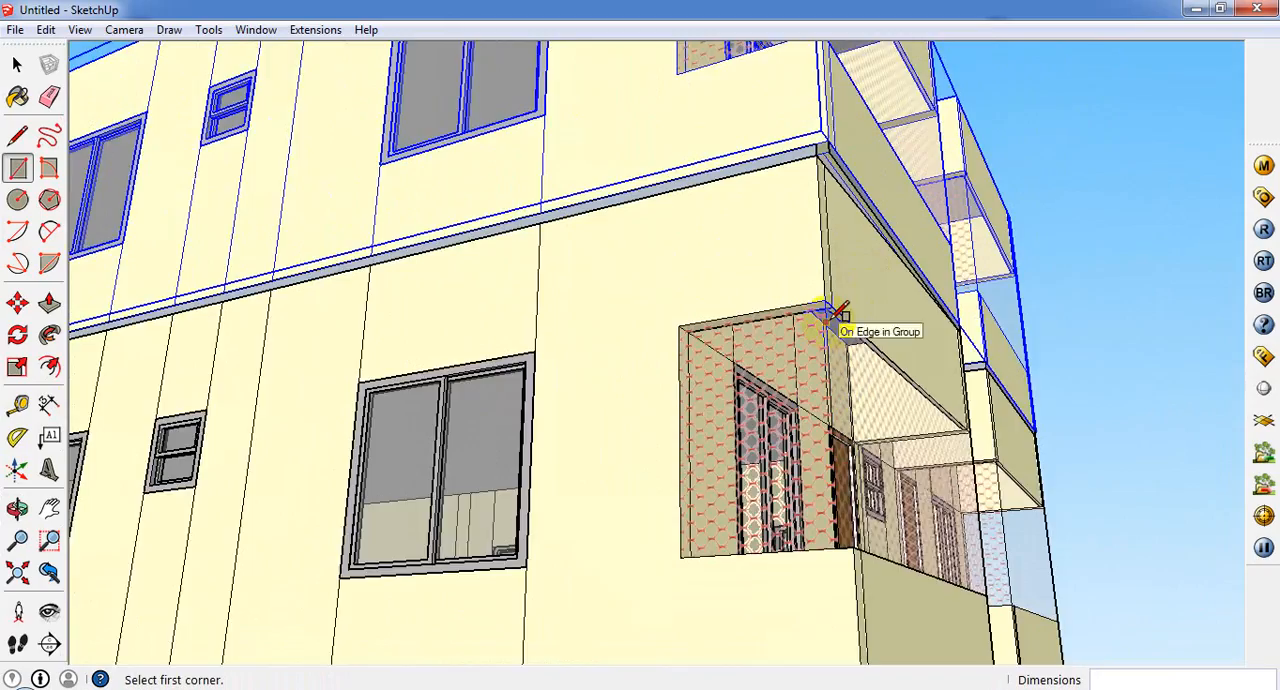
pyautogui.scroll(2, 840, 305)
pyautogui.moveTo(843, 300)
pyautogui.mouseDown(button='middle')
pyautogui.moveTo(671, 229)
pyautogui.moveTo(582, 291)
pyautogui.moveTo(717, 454)
pyautogui.moveTo(637, 240)
pyautogui.moveTo(574, 183)
pyautogui.moveTo(625, 470)
pyautogui.moveTo(735, 678)
pyautogui.mouseUp(button='middle')
pyautogui.scroll(2, 798, 598)
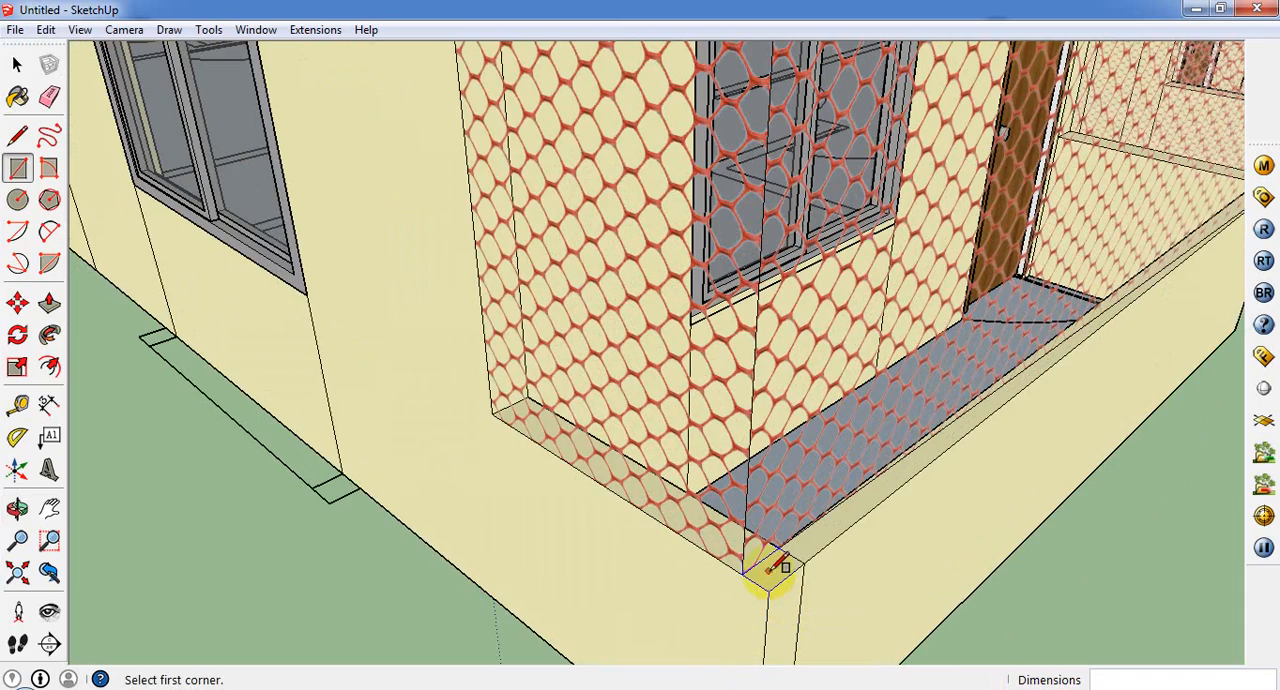
pyautogui.scroll(-2, 770, 578)
pyautogui.scroll(1, 770, 580)
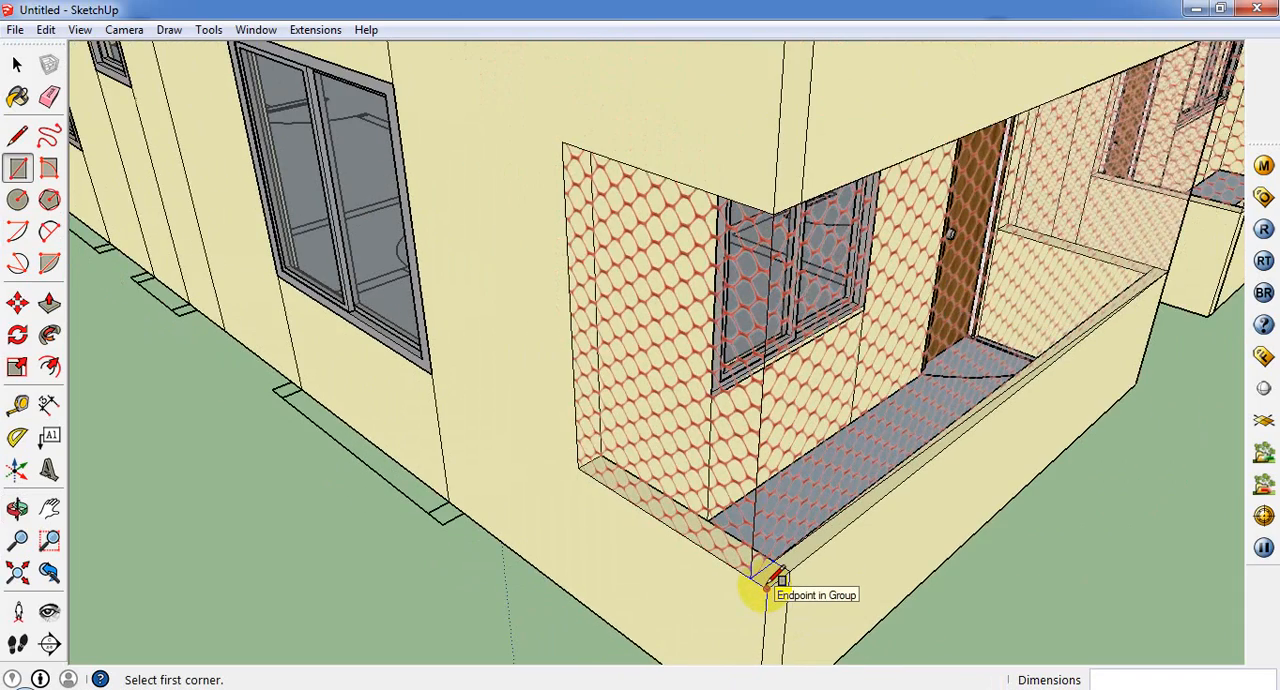
pyautogui.scroll(-5, 780, 565)
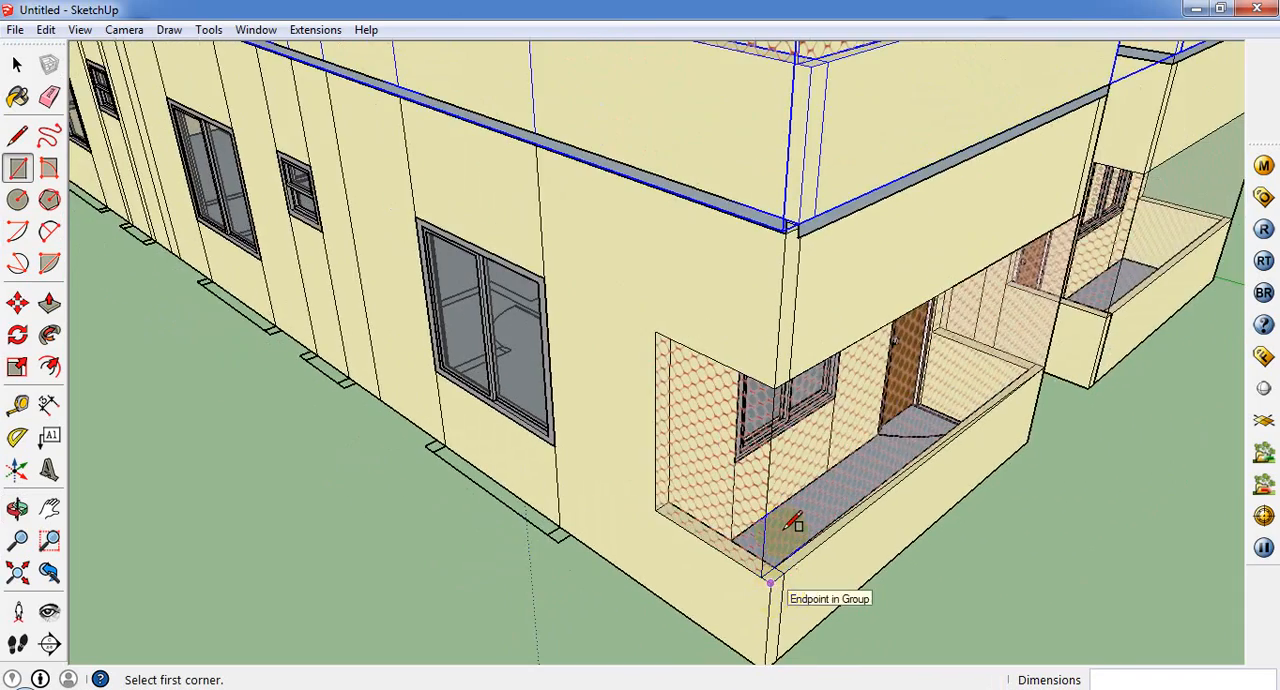
pyautogui.scroll(1, 800, 548)
pyautogui.scroll(5, 770, 342)
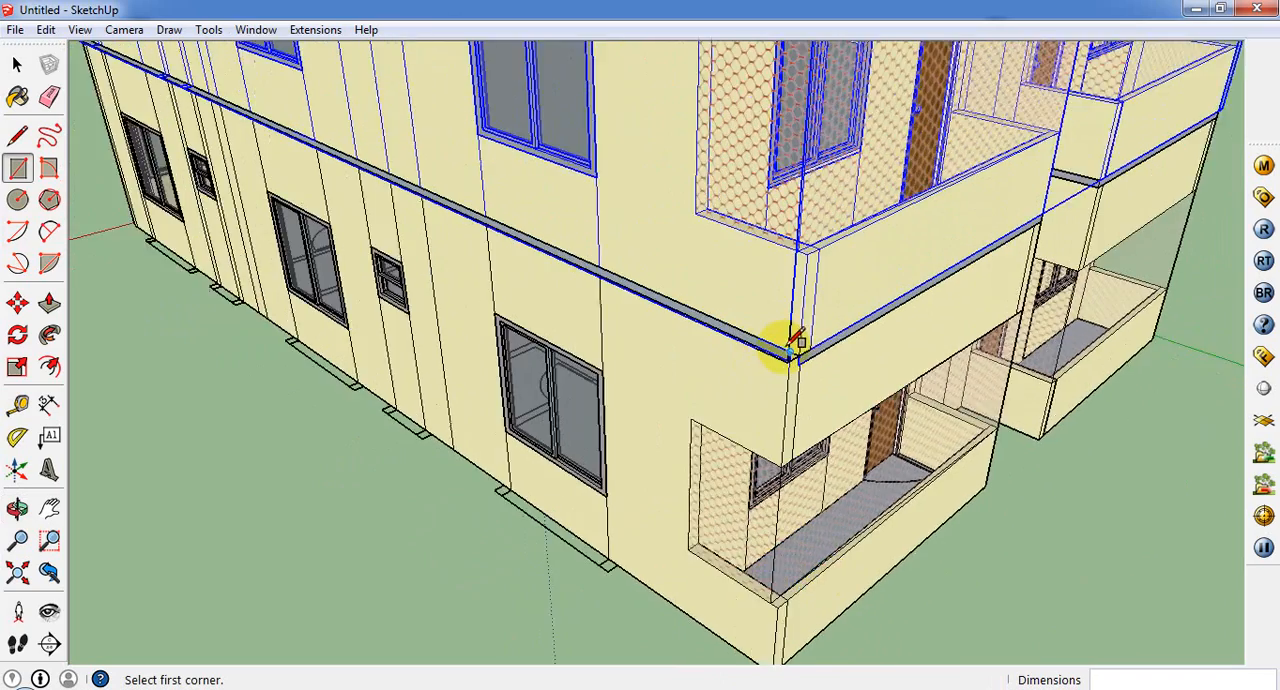
# Step: Cover the gap between the storeys along the porch front with a rectangle about 11' 10" by 3"
pyautogui.moveTo(607, 317); pyautogui.dragTo(478, 55, button='middle')
pyautogui.scroll(-3, 504, 275)
pyautogui.scroll(-3, 517, 347)
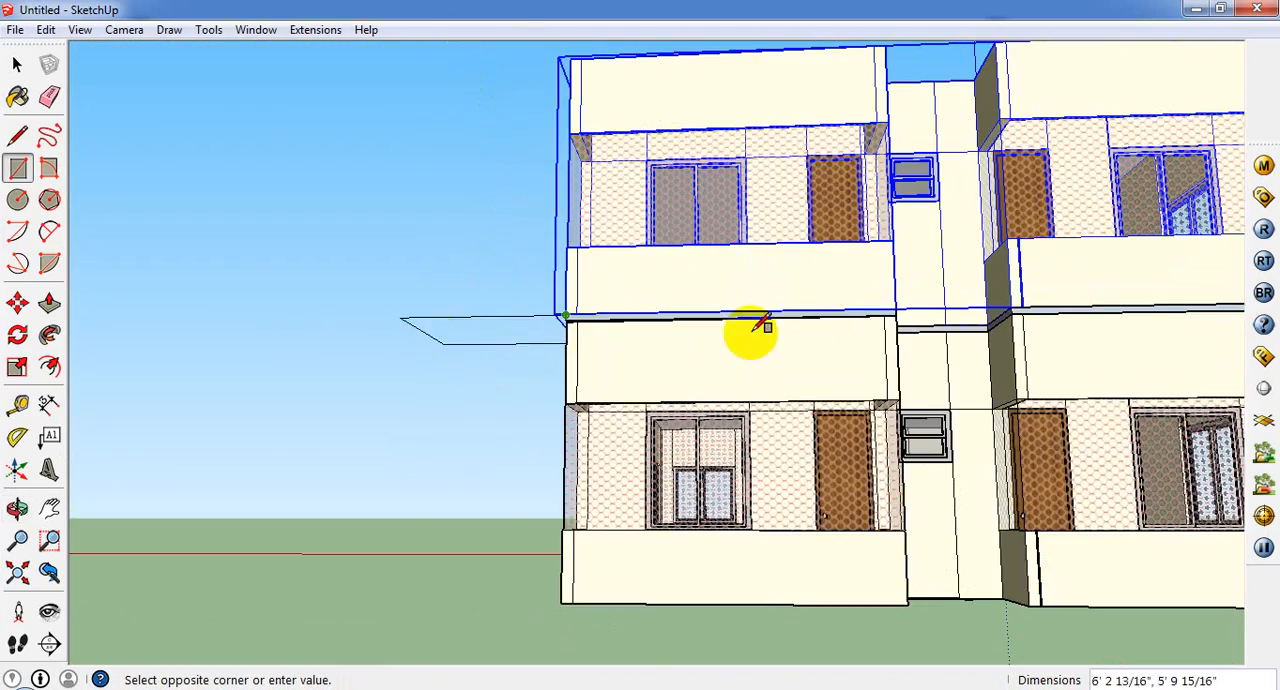
pyautogui.scroll(5, 894, 331)
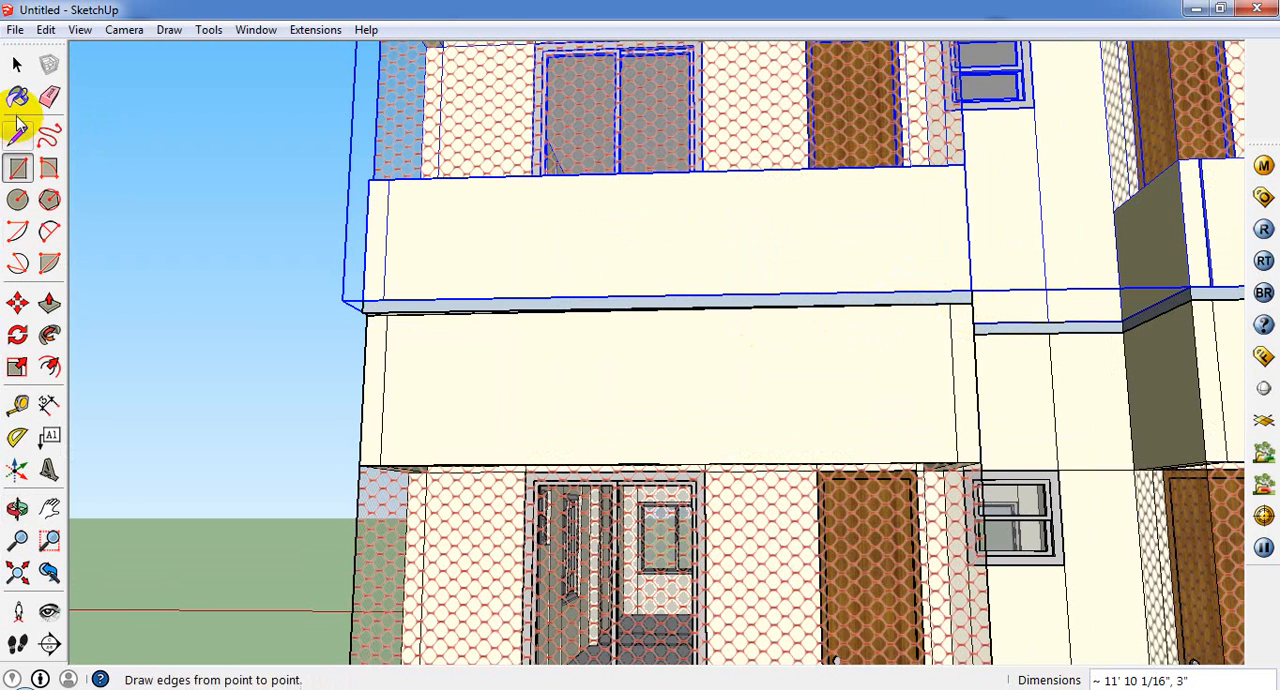
# Step: Select all connected geometry of the upper-storey copy and delete it
pyautogui.click(17, 64)
pyautogui.click(362, 308)
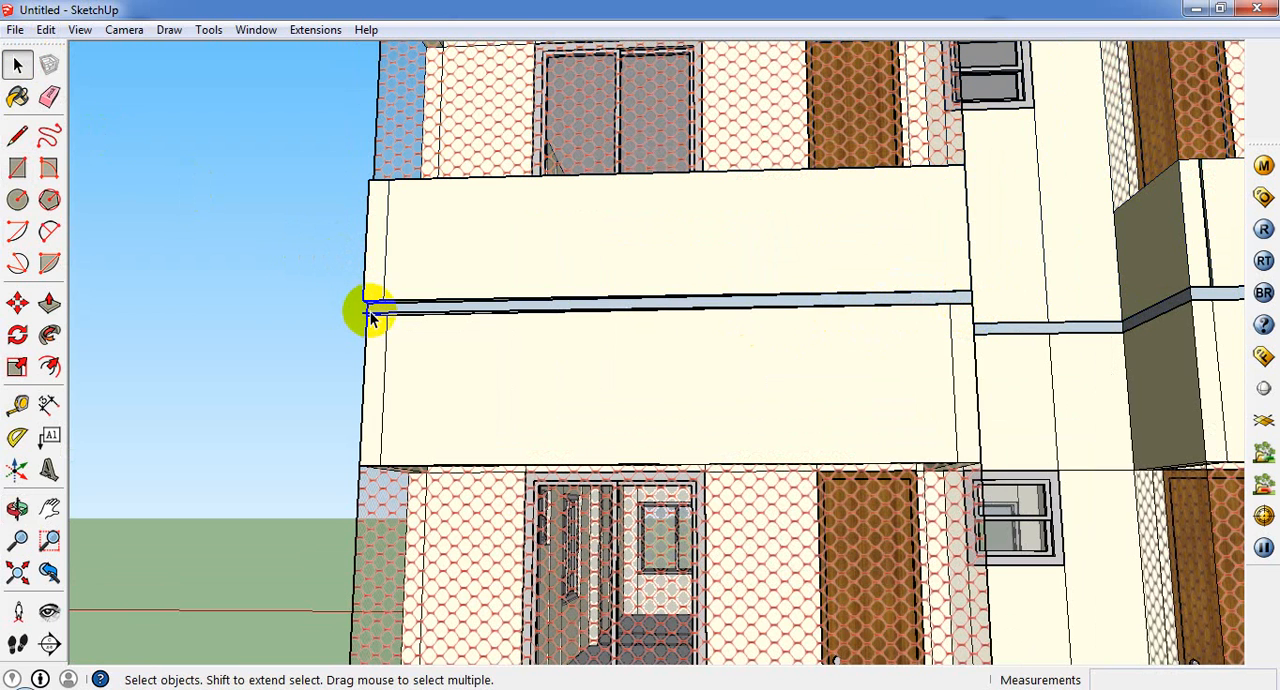
pyautogui.moveTo(375, 315); pyautogui.dragTo(847, 370, button='middle')
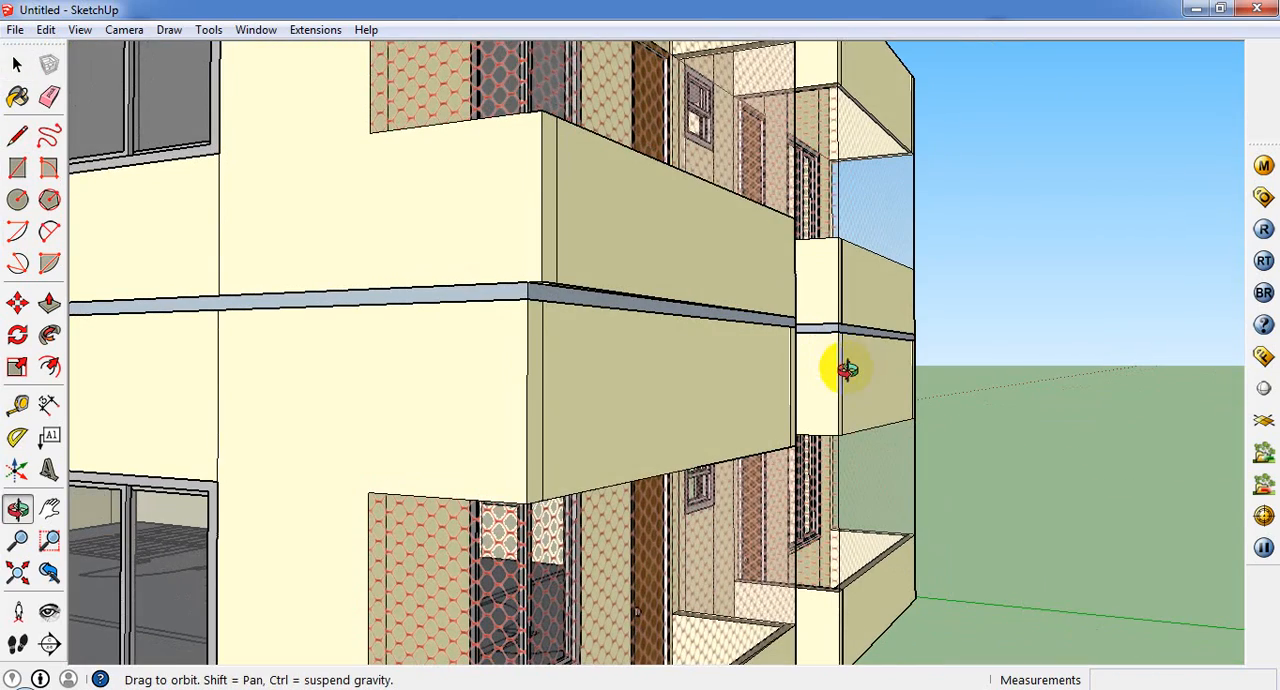
pyautogui.tripleClick(600, 286)
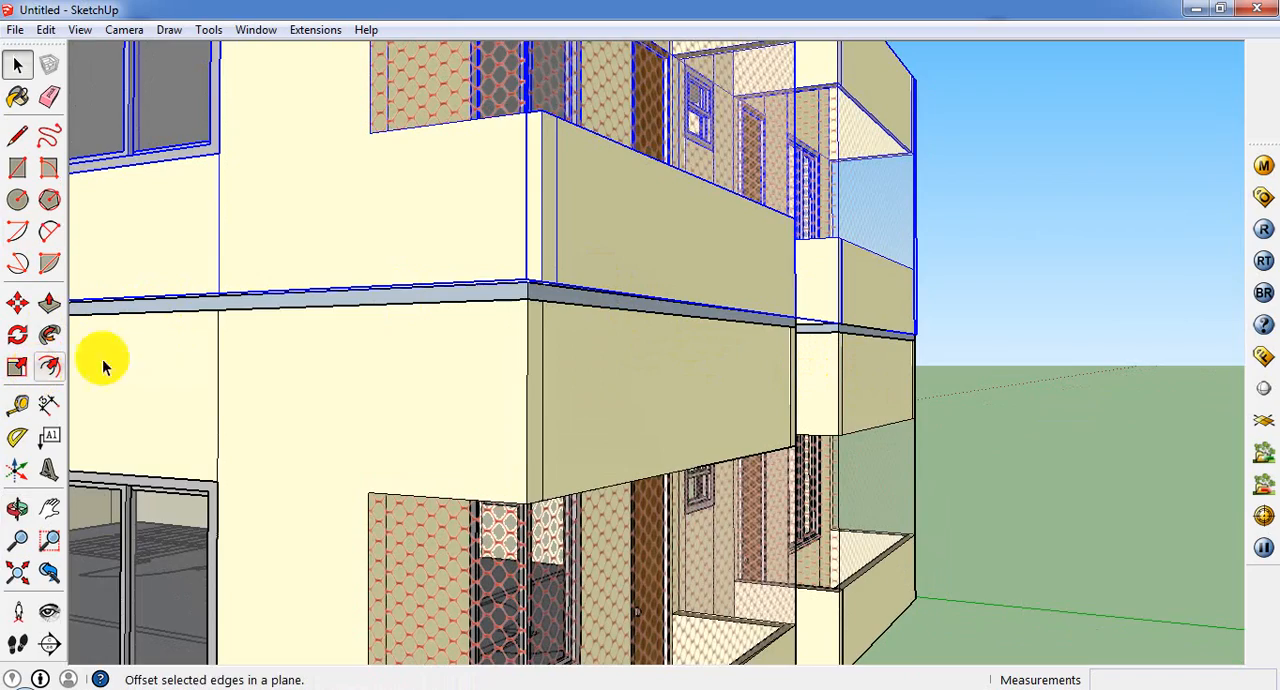
pyautogui.moveTo(663, 278); pyautogui.dragTo(505, 488, button='middle')
pyautogui.scroll(-4, 493, 189)
pyautogui.scroll(3, 505, 488)
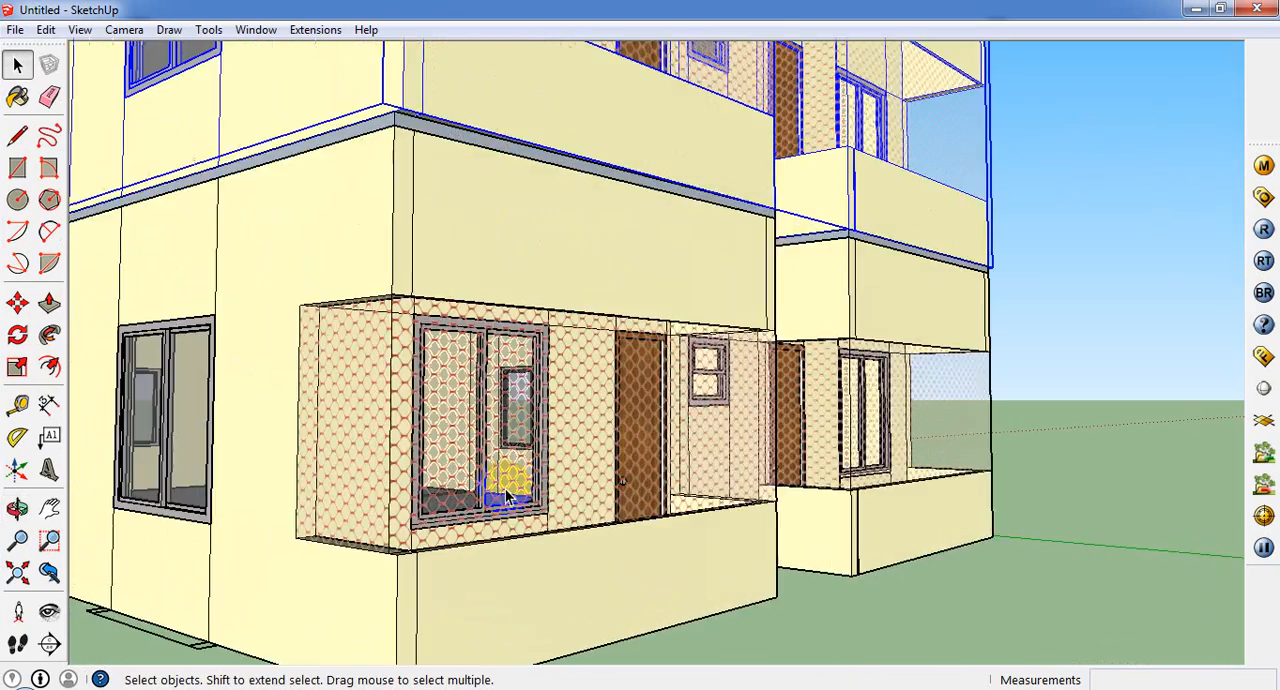
pyautogui.scroll(2, 700, 683)
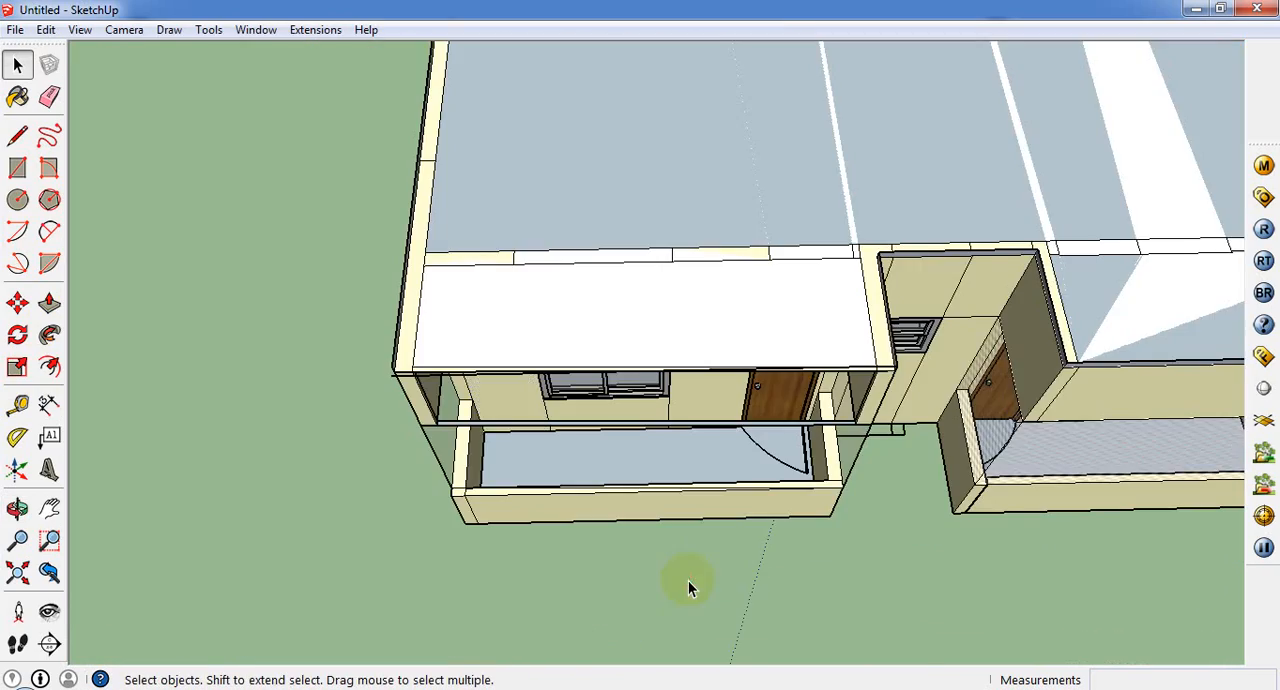
# Step: Examine the porch from above, checking its open canopy front, the parapet corner and both ends of the canopy
pyautogui.moveTo(686, 586); pyautogui.dragTo(694, 463, button='middle')
pyautogui.scroll(3, 612, 388)
pyautogui.moveTo(612, 388); pyautogui.dragTo(575, 408, button='middle')
pyautogui.scroll(2, 575, 408)
pyautogui.scroll(-3, 519, 326)
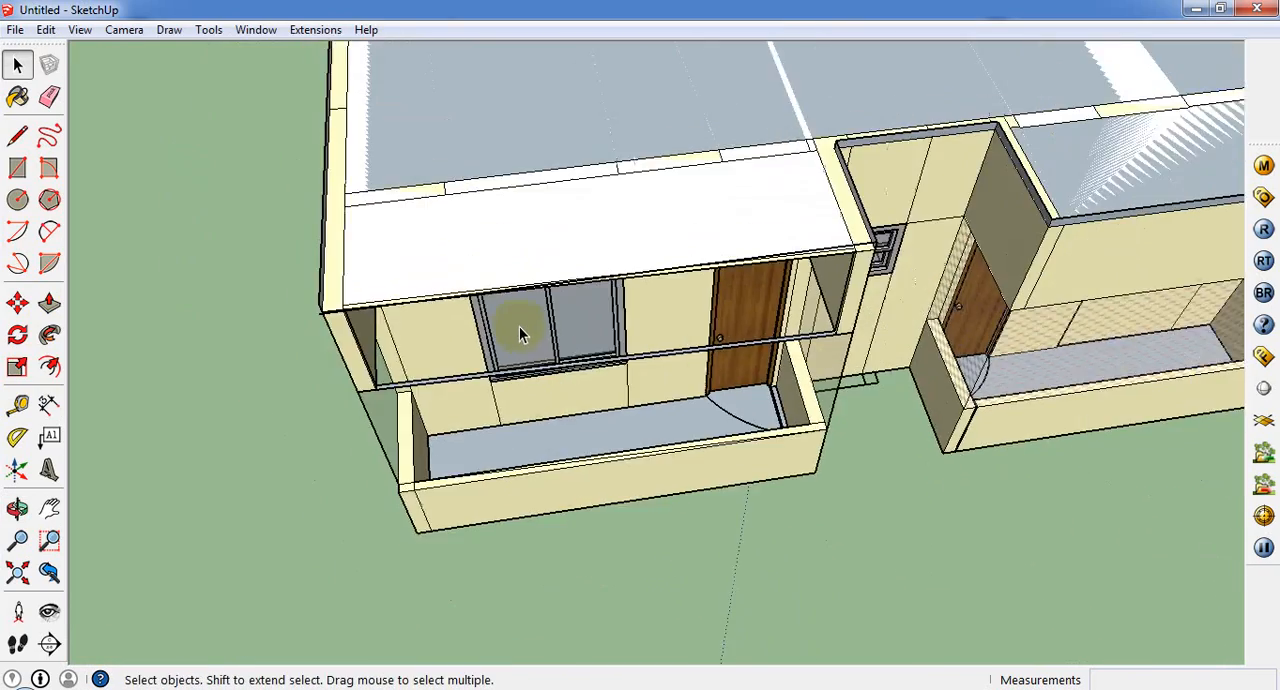
pyautogui.moveTo(519, 326); pyautogui.dragTo(400, 245, button='middle')
pyautogui.scroll(1, 514, 303)
pyautogui.scroll(2, 384, 326)
pyautogui.scroll(4, 369, 543)
pyautogui.moveTo(365, 605); pyautogui.dragTo(377, 580, button='middle')
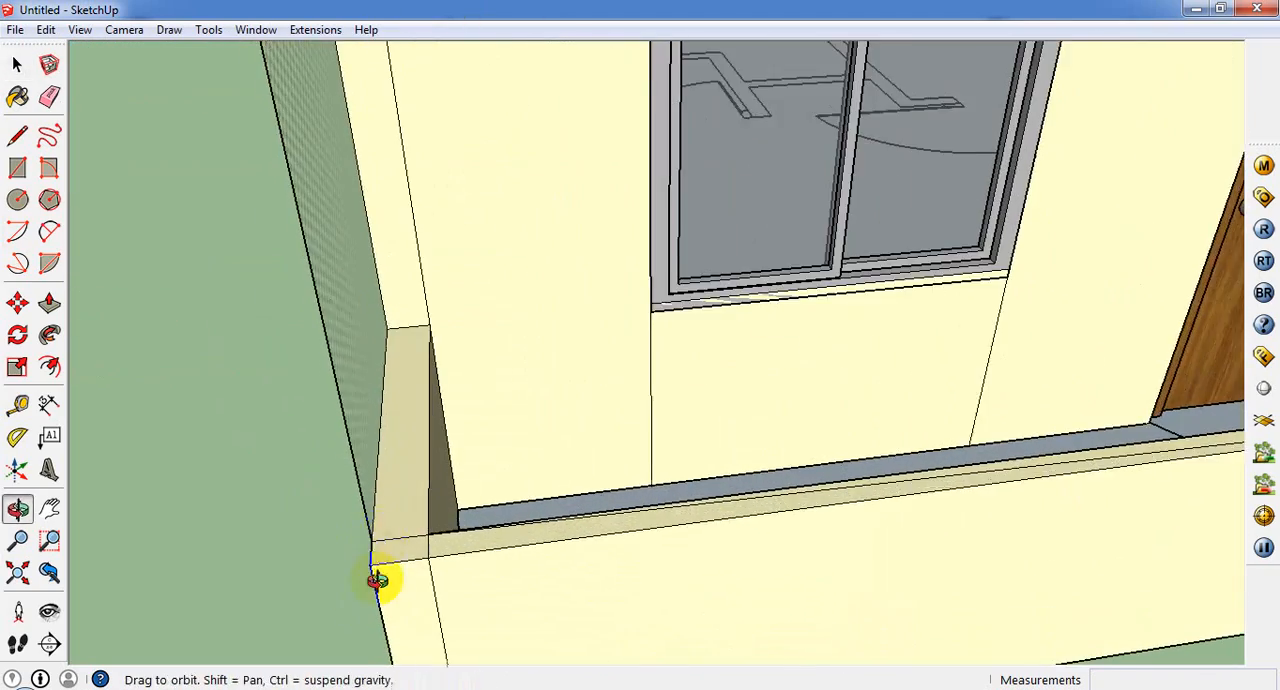
pyautogui.scroll(-5, 377, 580)
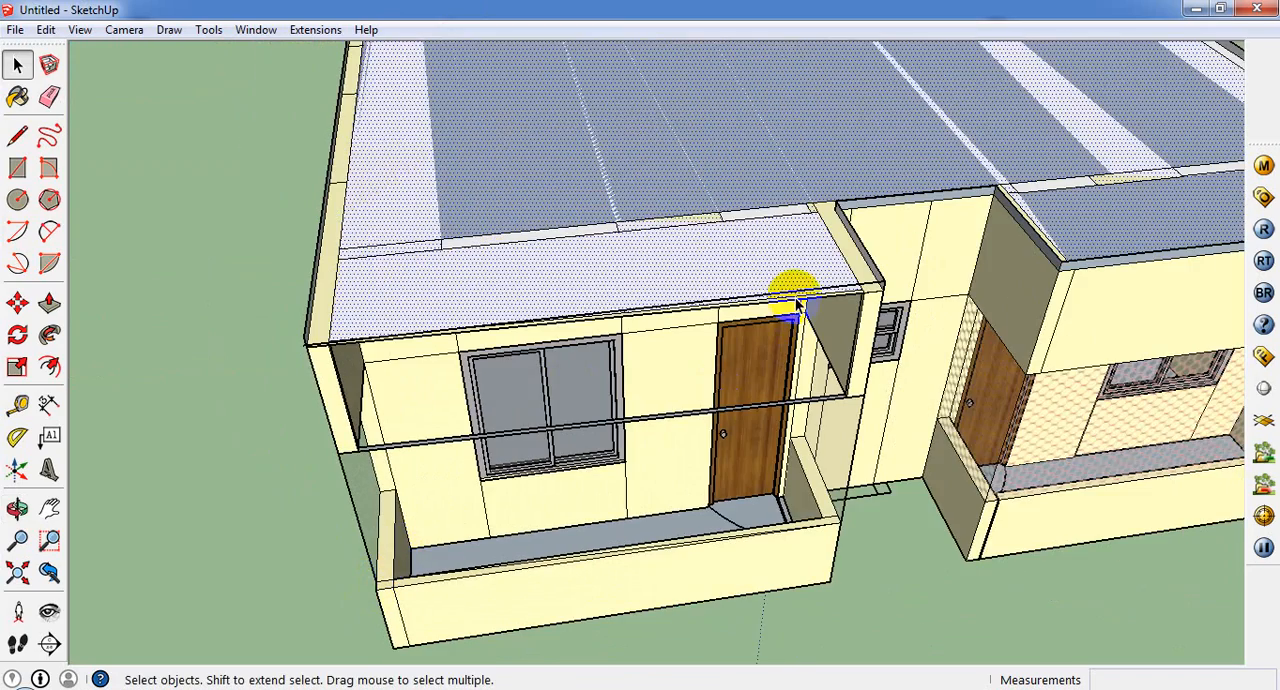
pyautogui.scroll(3, 748, 351)
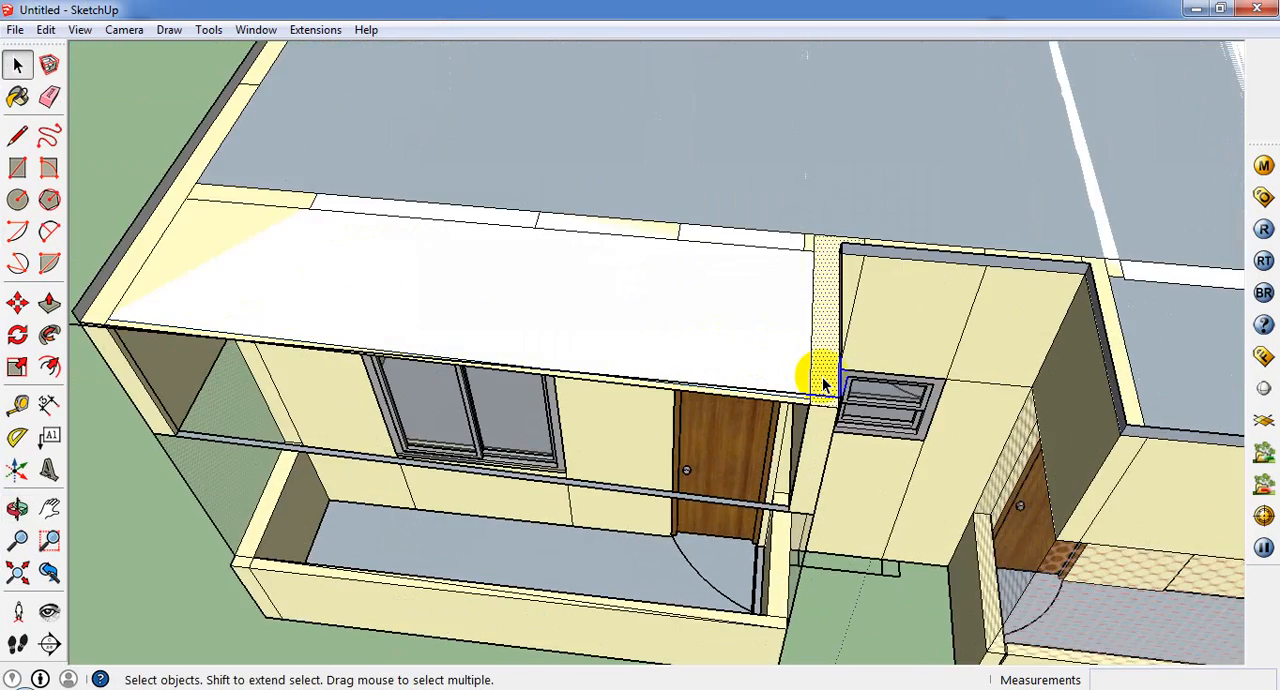
pyautogui.scroll(-4, 820, 400)
pyautogui.scroll(4, 794, 508)
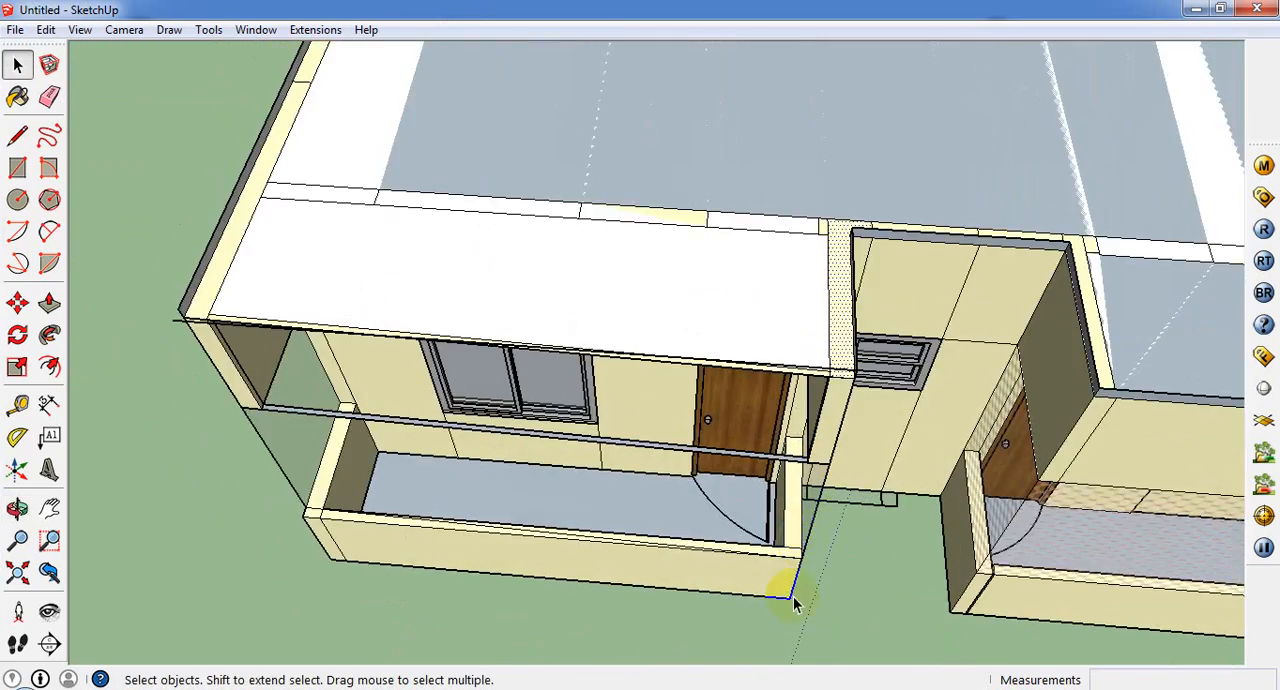
# Step: Erase the vertical edge at the porch's side opening and the leftover mesh screen and edges beneath the canopy
pyautogui.rightClick(812, 517)
pyautogui.click(857, 391)
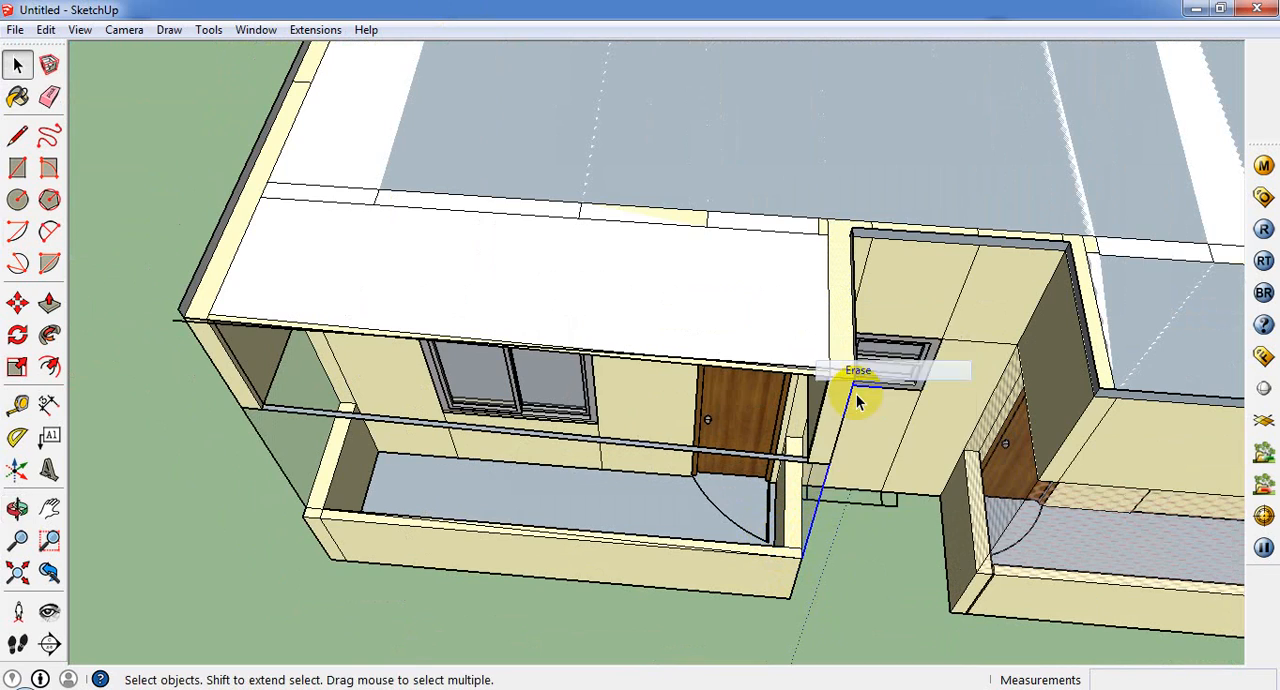
pyautogui.scroll(2, 803, 500)
pyautogui.moveTo(803, 500); pyautogui.dragTo(463, 163, button='middle')
pyautogui.scroll(-2, 525, 225)
pyautogui.moveTo(525, 225); pyautogui.dragTo(533, 121, button='middle')
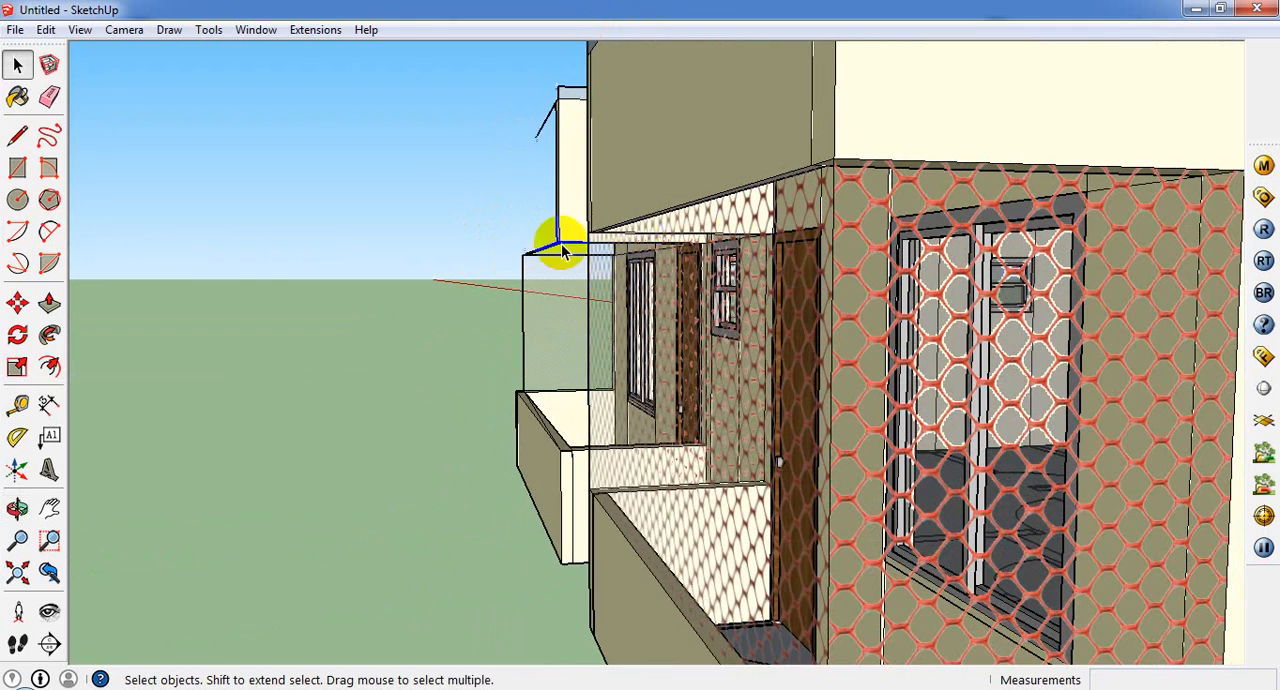
pyautogui.moveTo(560, 243); pyautogui.dragTo(465, 262, button='middle')
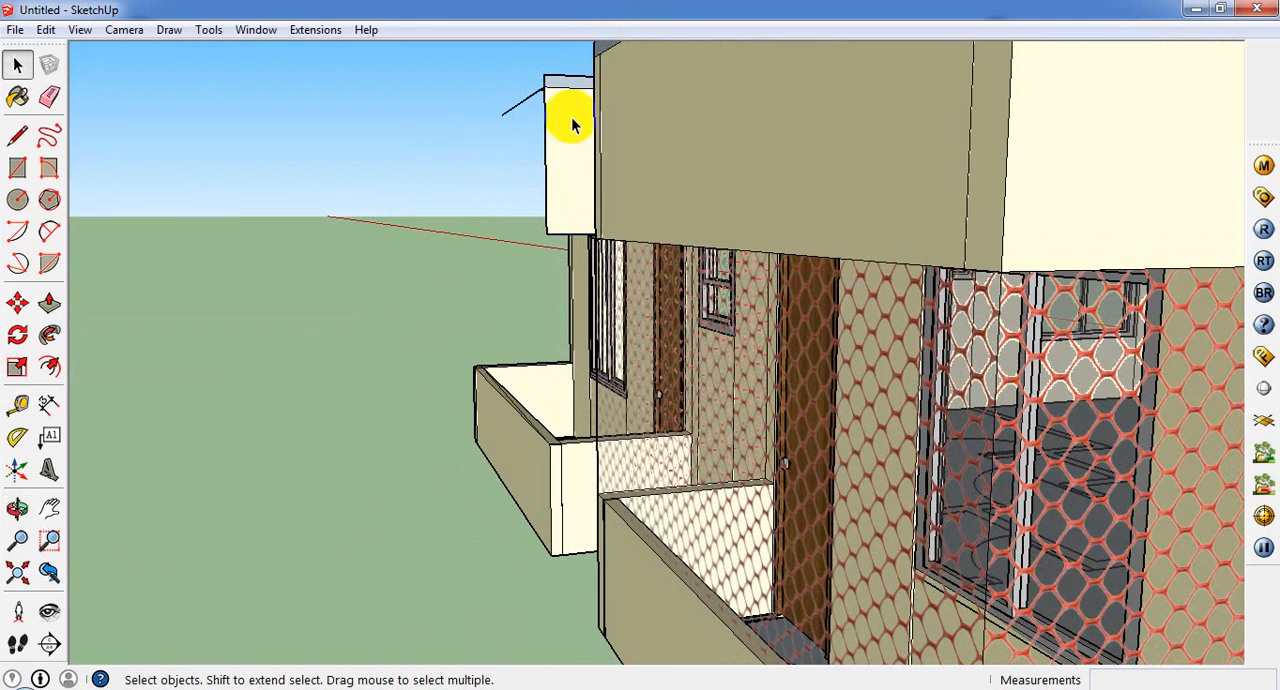
# Step: Erase the remaining canopy side wall and the stray edges above the porch
pyautogui.moveTo(546, 109); pyautogui.dragTo(556, 60, button='middle')
pyautogui.scroll(-3, 485, 147)
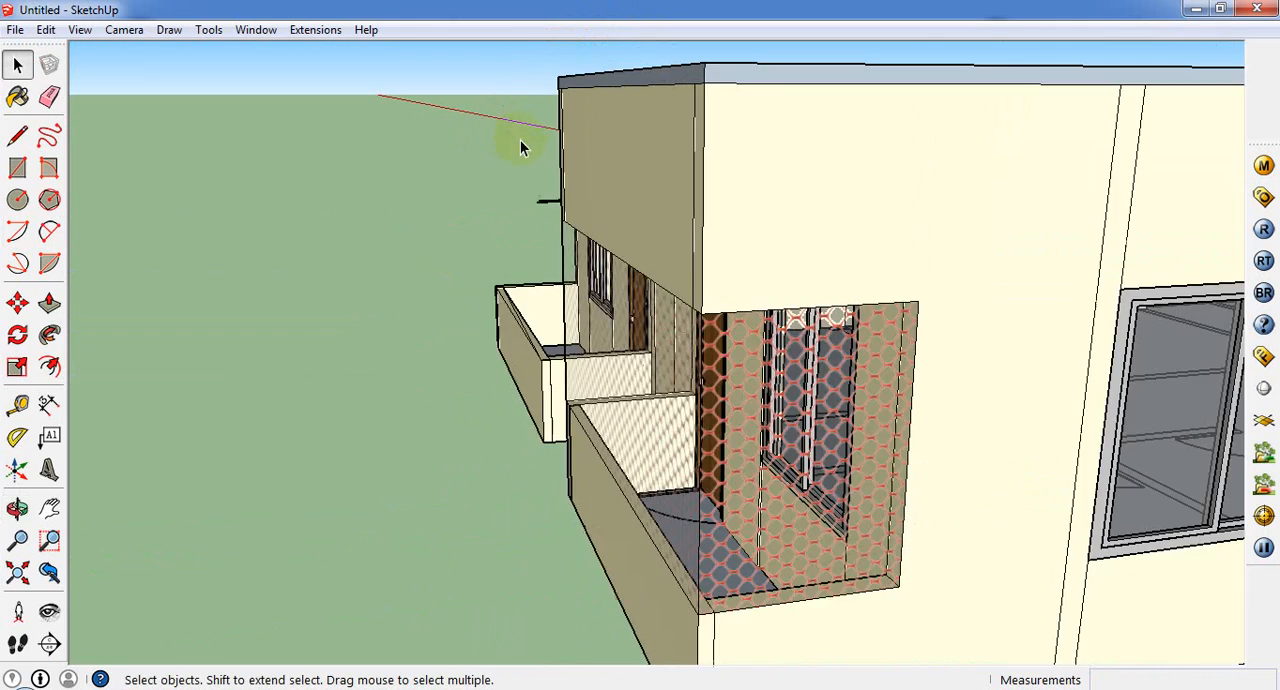
pyautogui.scroll(8, 509, 166)
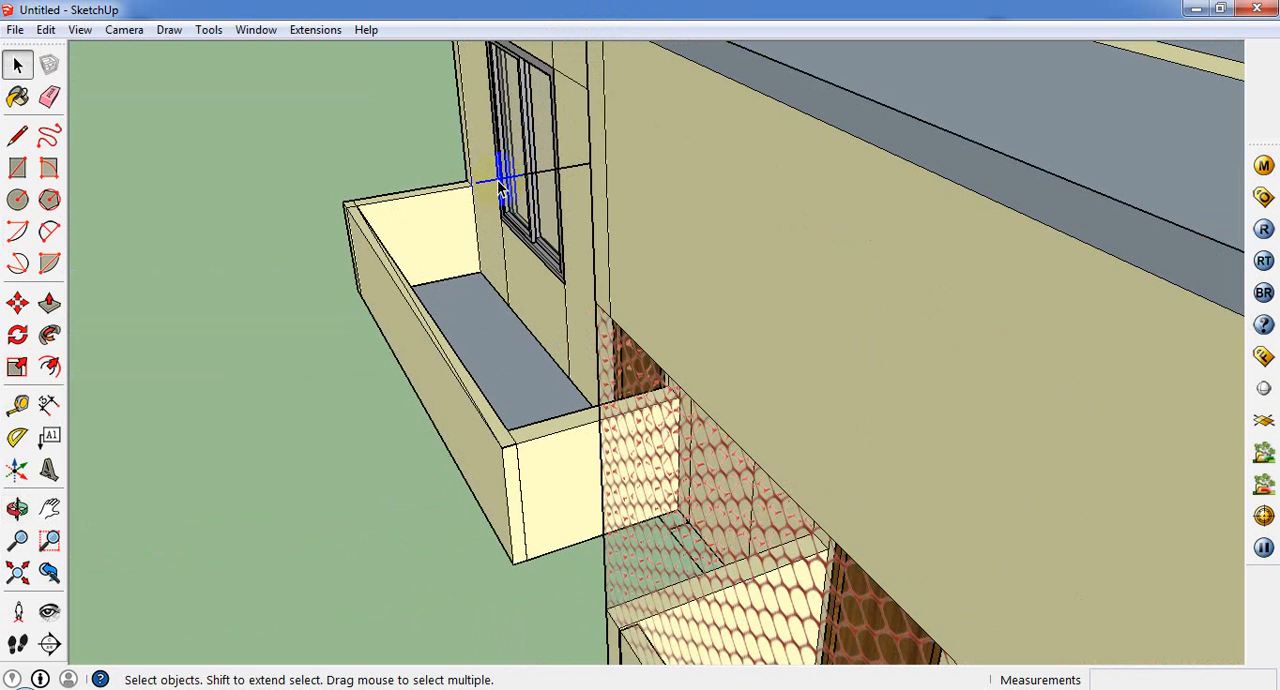
pyautogui.moveTo(519, 263); pyautogui.dragTo(456, 427, button='middle')
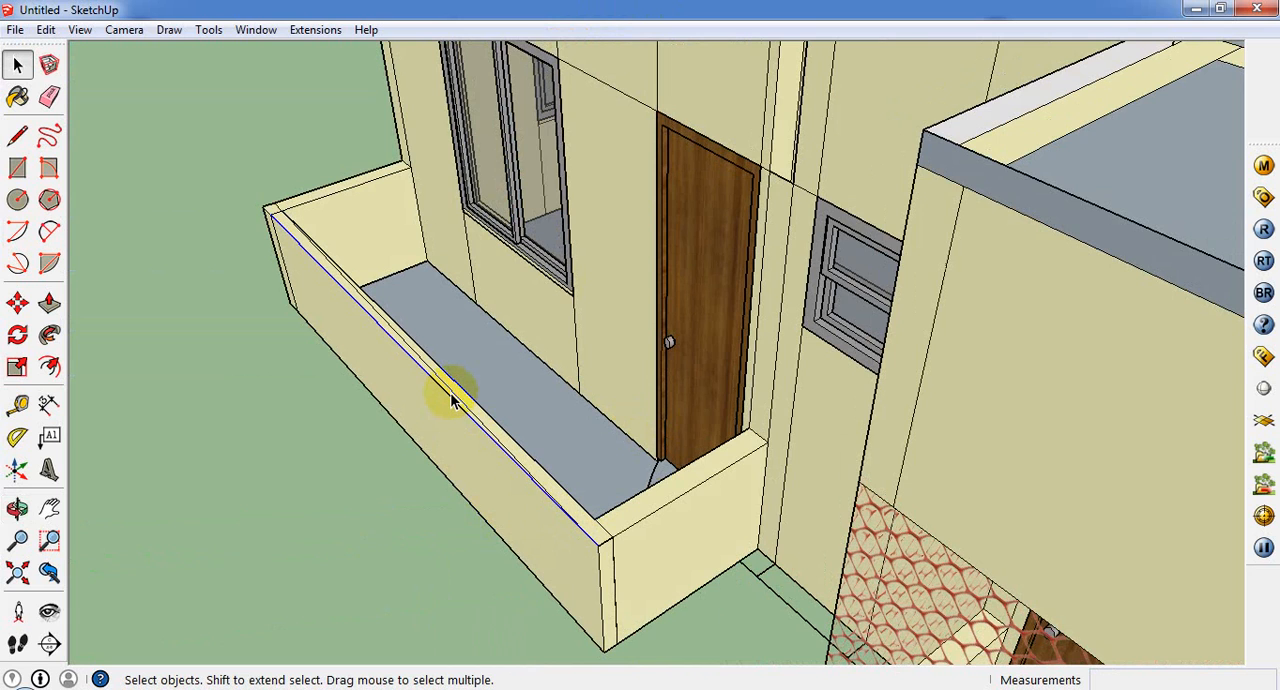
# Step: Erase the extra line running along the top of the porch's front parapet
pyautogui.scroll(2, 452, 398)
pyautogui.scroll(1, 450, 396)
pyautogui.rightClick(450, 397)
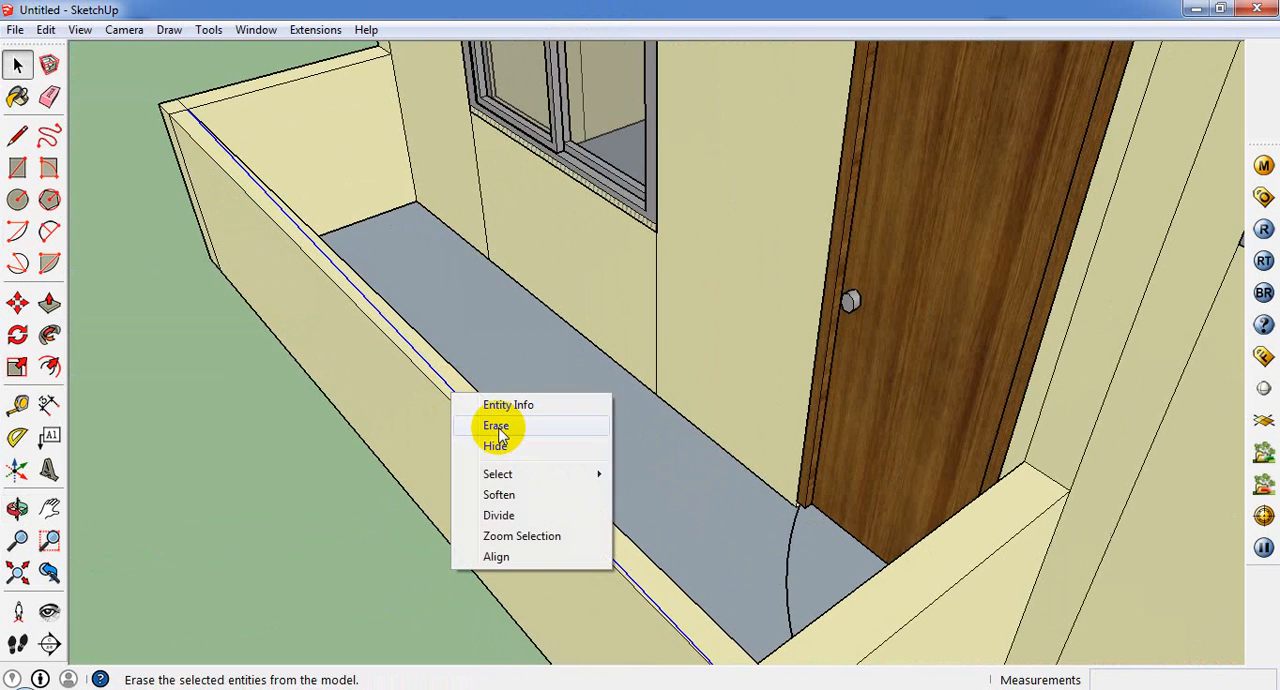
pyautogui.click(497, 420)
pyautogui.moveTo(497, 437)
pyautogui.mouseDown(button='middle')
pyautogui.moveTo(529, 537)
pyautogui.moveTo(799, 627)
pyautogui.mouseUp(button='middle')
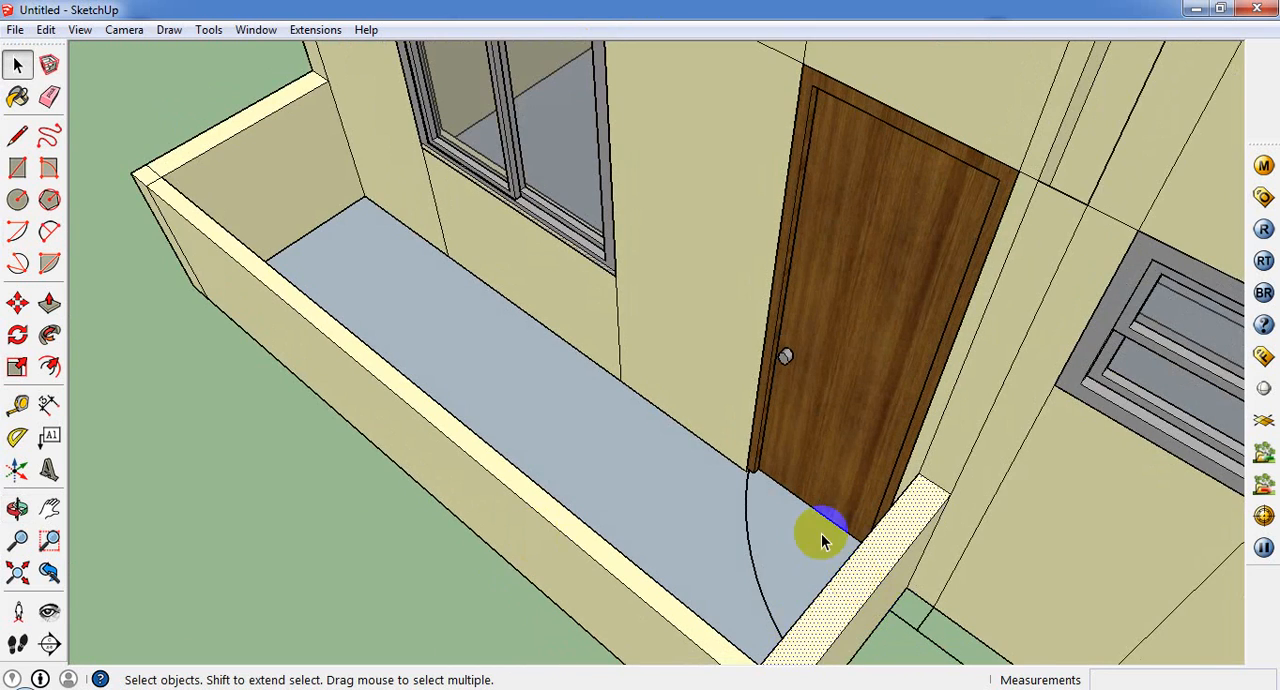
# Step: Try to raise the porch's side parapet beside the door by 4' 6" with Push/Pull
pyautogui.scroll(-3, 814, 509)
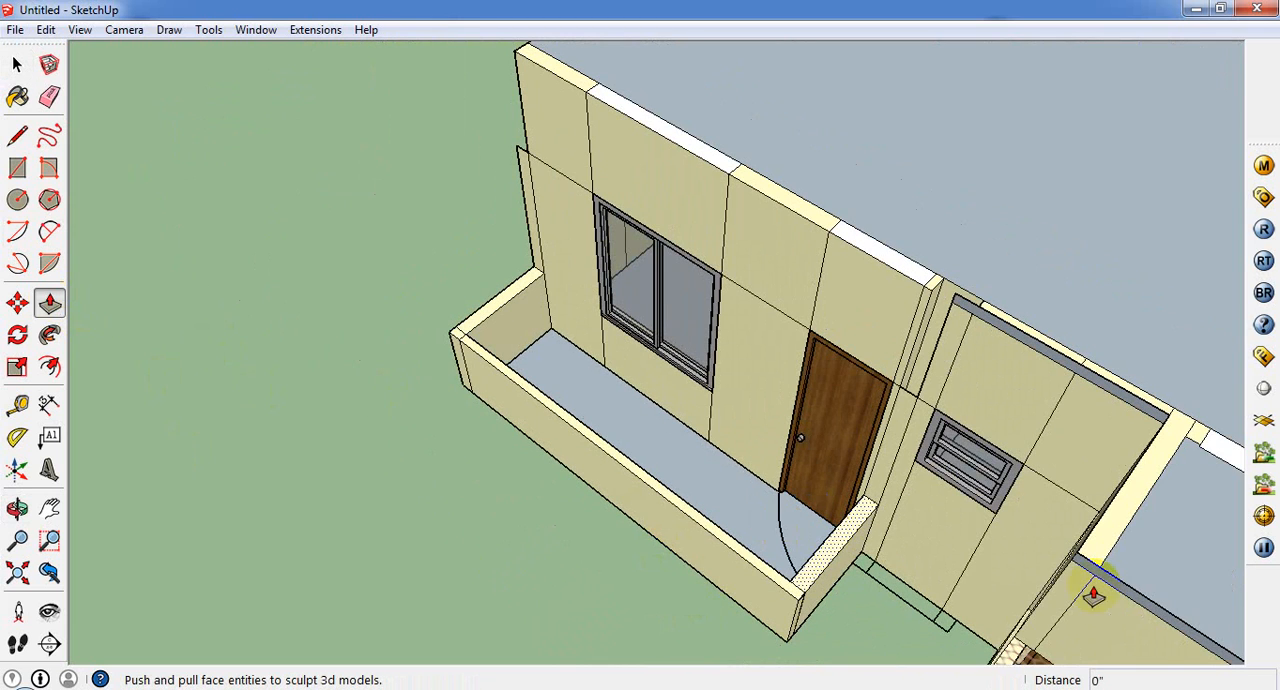
pyautogui.click(783, 563)
pyautogui.click(818, 545)
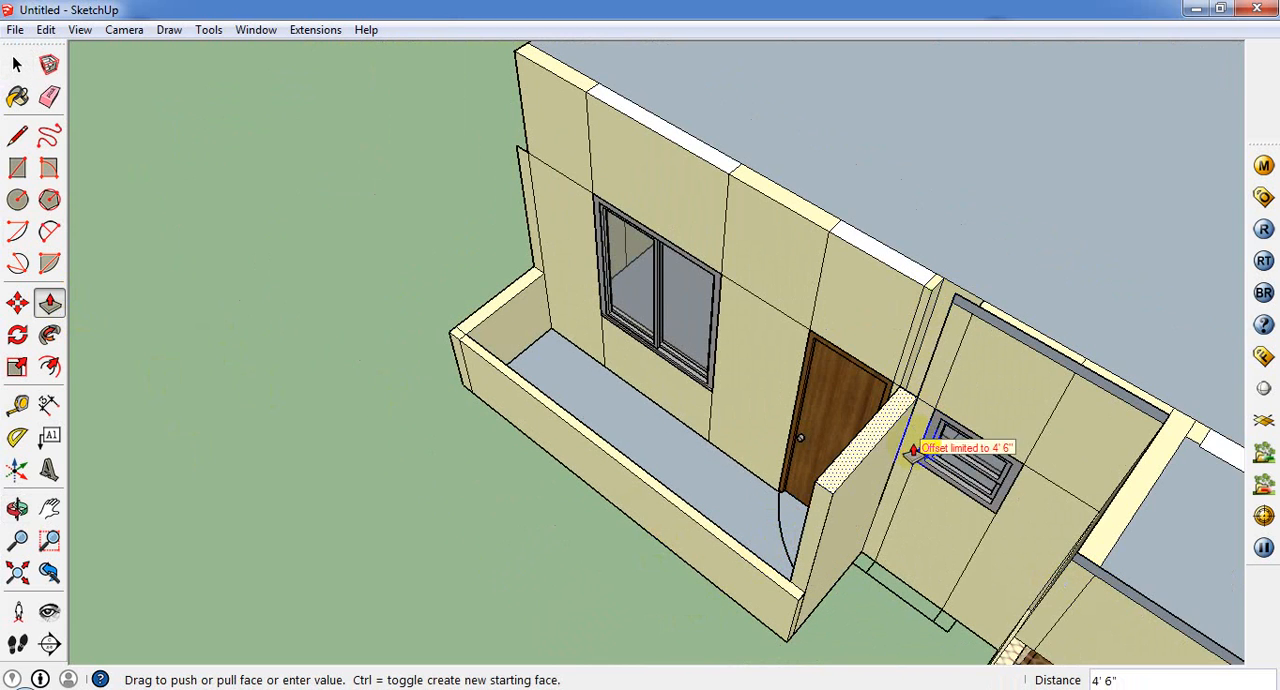
pyautogui.middleClick(955, 308)
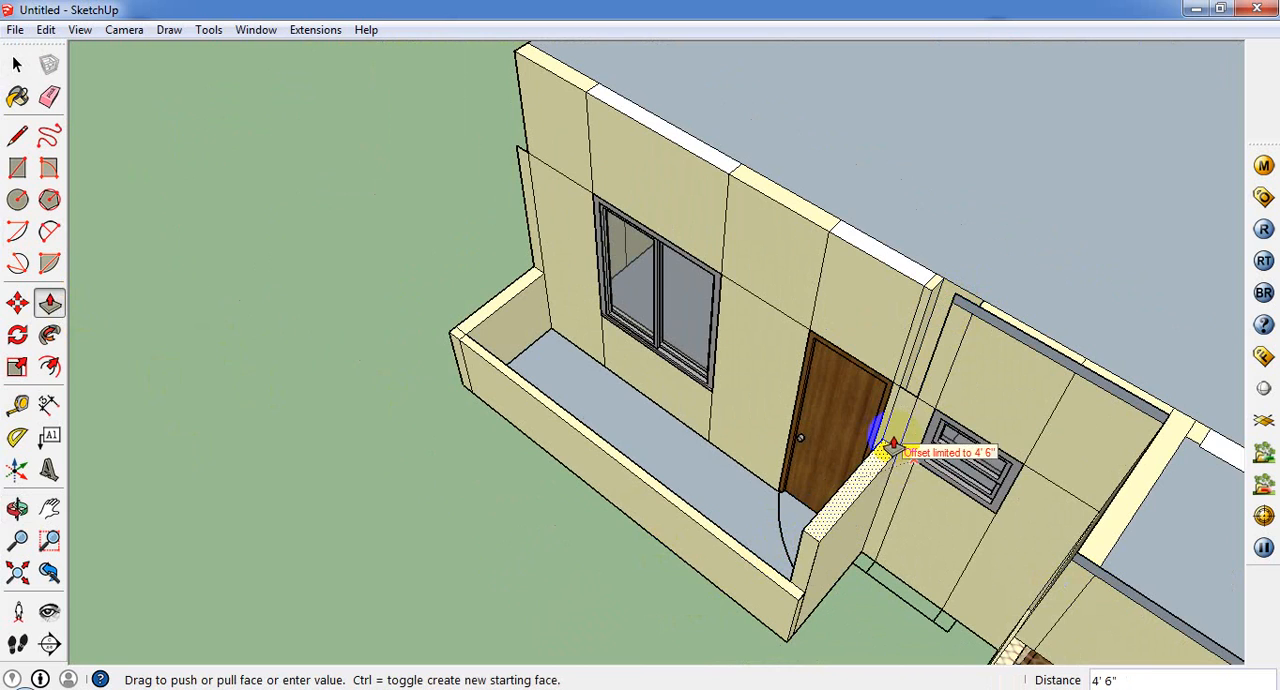
pyautogui.click(906, 403)
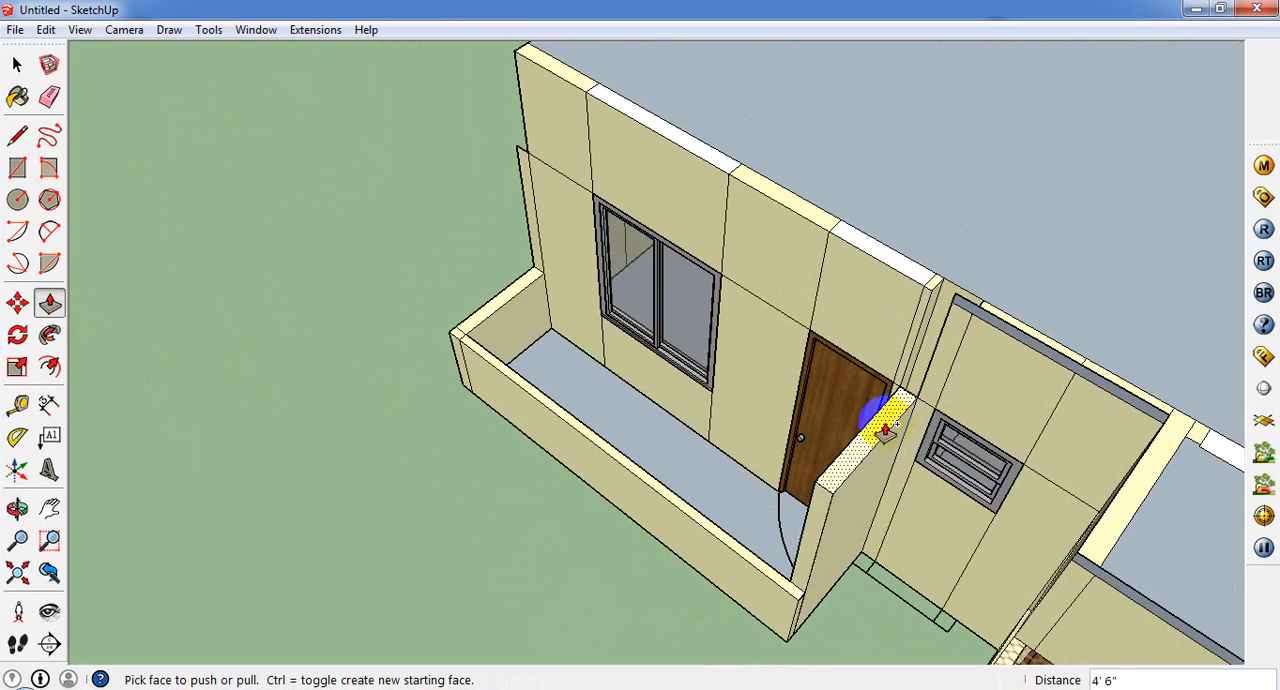
pyautogui.hotkey('ctrl', 'z')
# Step: Fill the recessed side wall between the window and the porch corner with Push/Pull, extending it 4' 6" down to parapet height
pyautogui.moveTo(615, 232); pyautogui.dragTo(1006, 194, button='middle')
pyautogui.moveTo(430, 250); pyautogui.dragTo(462, 303, button='middle')
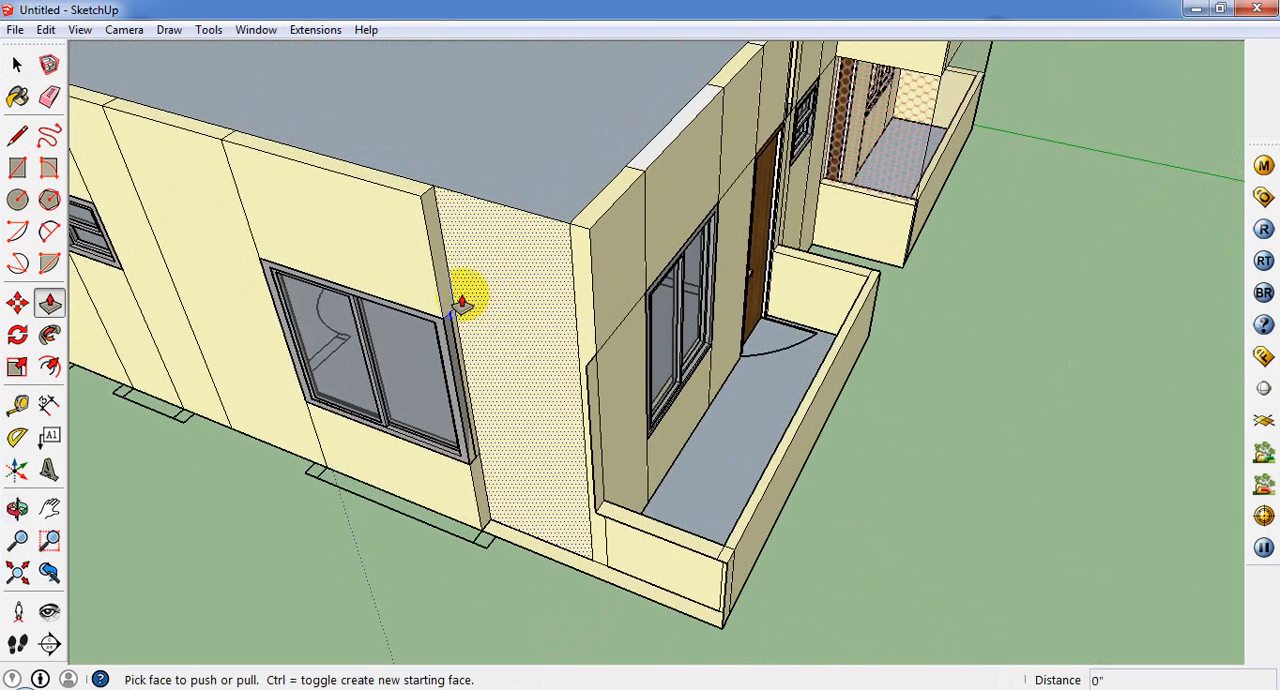
pyautogui.moveTo(448, 290); pyautogui.dragTo(587, 370)
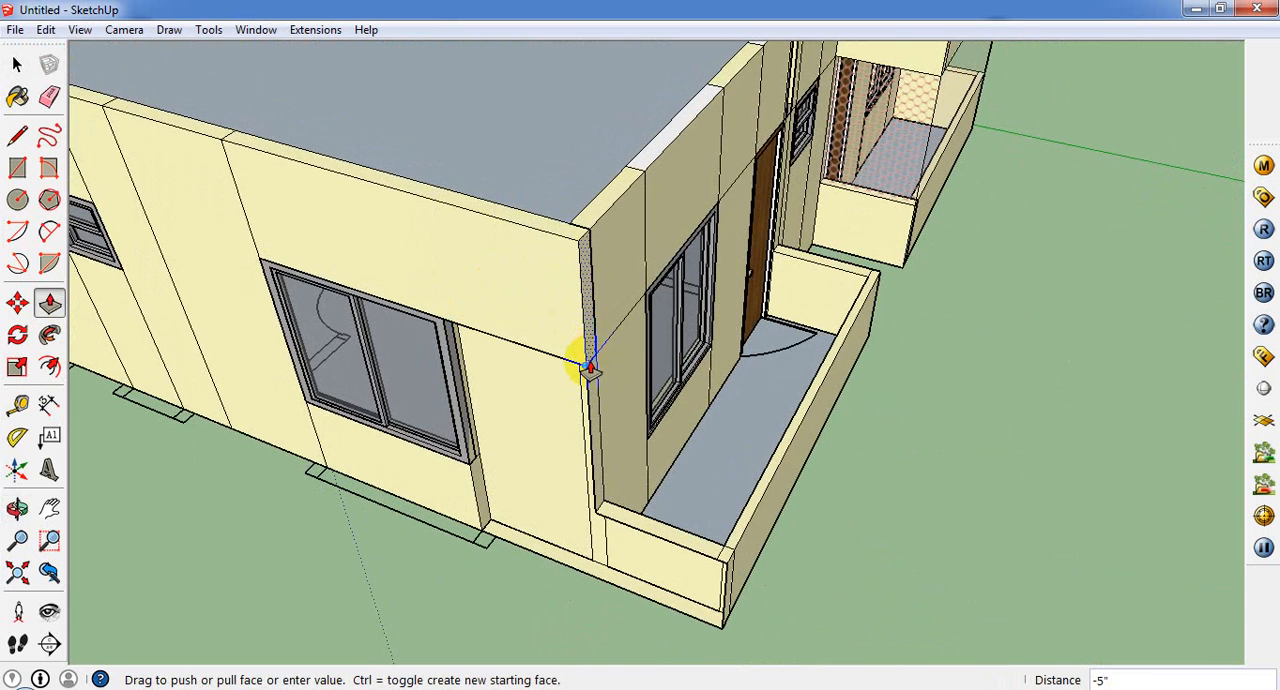
pyautogui.moveTo(580, 400); pyautogui.dragTo(600, 88, button='middle')
pyautogui.moveTo(594, 77); pyautogui.dragTo(599, 410)
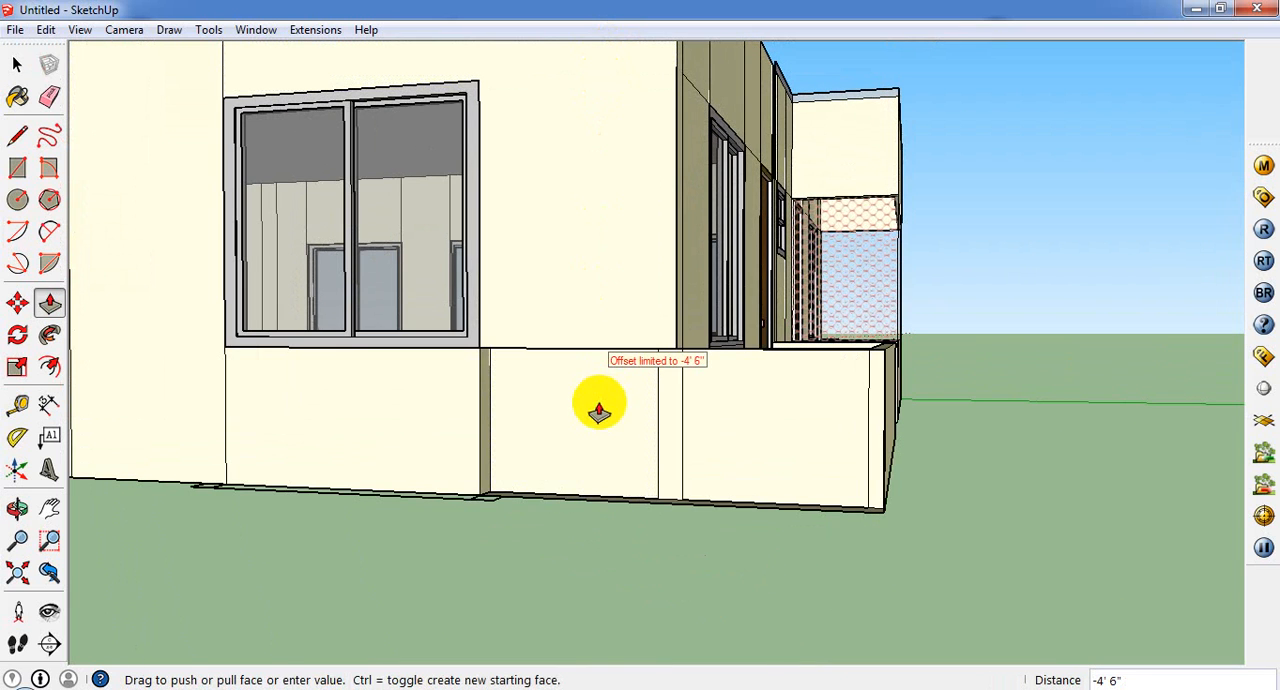
# Step: Extend the side wall's lower section to its base and pull the porch's side parapet out 5"
pyautogui.moveTo(608, 487); pyautogui.dragTo(610, 482)
pyautogui.press('p')
pyautogui.moveTo(637, 303); pyautogui.dragTo(646, 380)
pyautogui.moveTo(714, 343); pyautogui.dragTo(551, 444, button='middle')
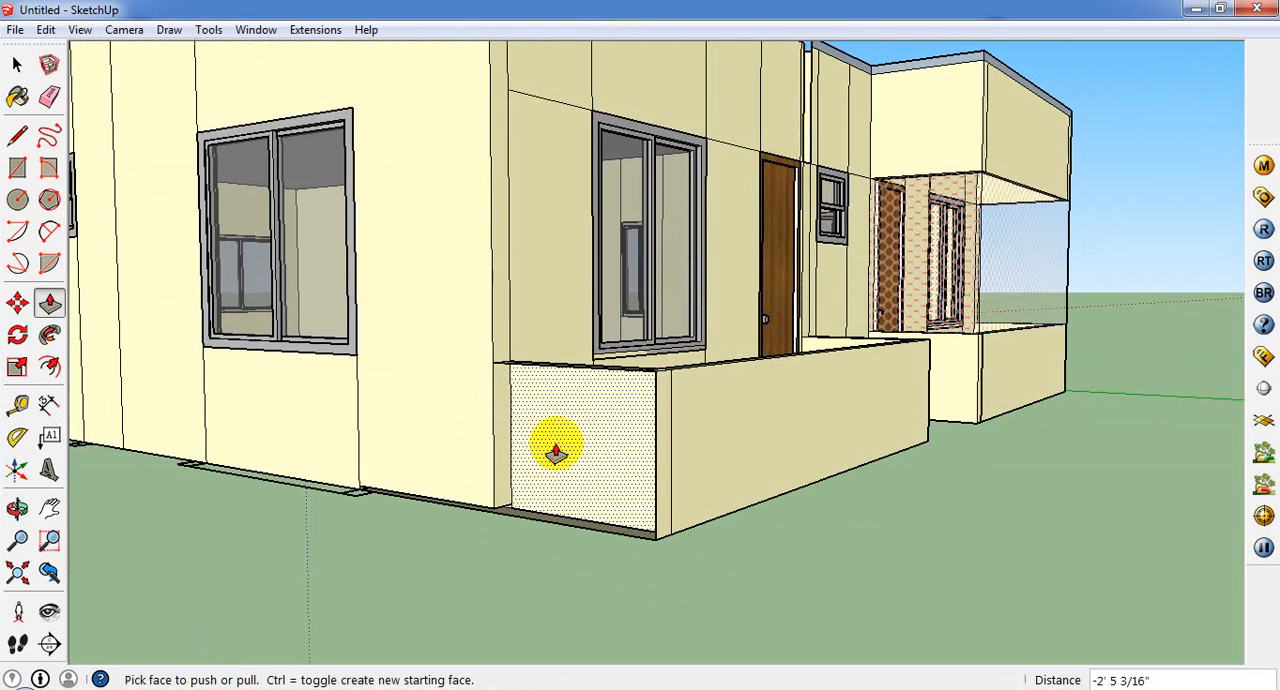
pyautogui.moveTo(551, 444); pyautogui.dragTo(660, 517)
pyautogui.moveTo(660, 517); pyautogui.dragTo(560, 470, button='middle')
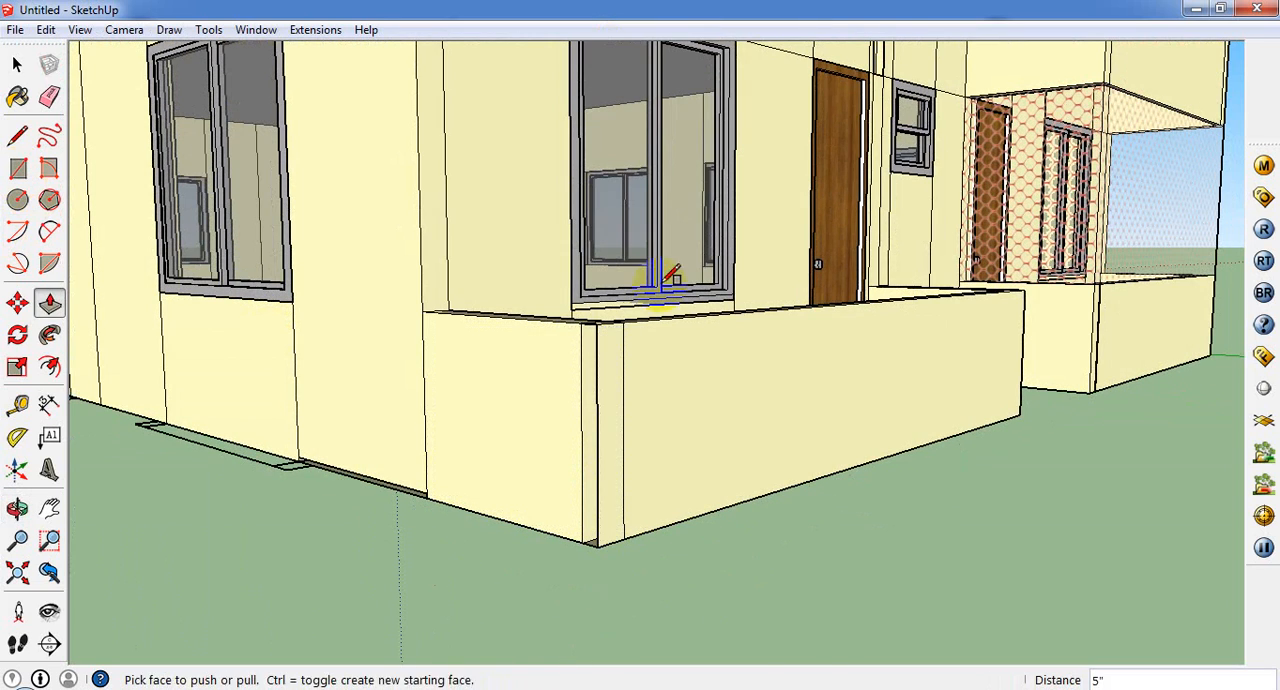
# Step: Close the open strip at the parapet's outer corner with a 2' 6" by 3" rectangle
pyautogui.press('r')
pyautogui.click(581, 323)
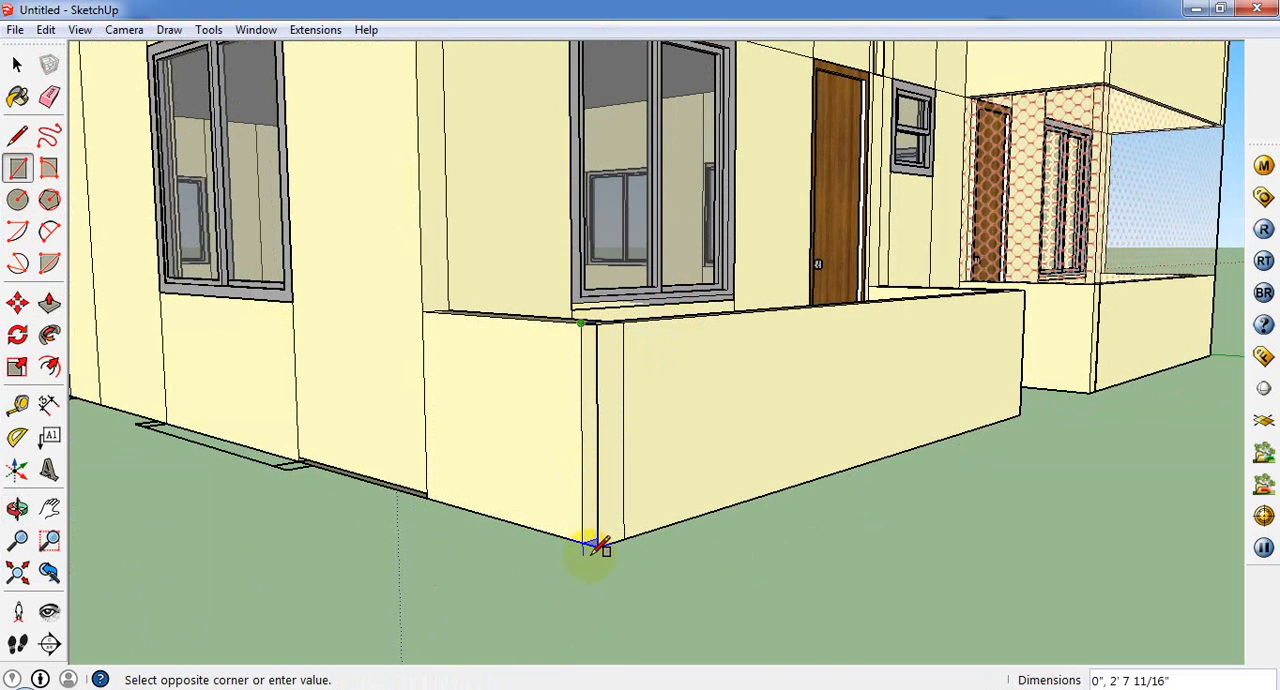
pyautogui.click(598, 543)
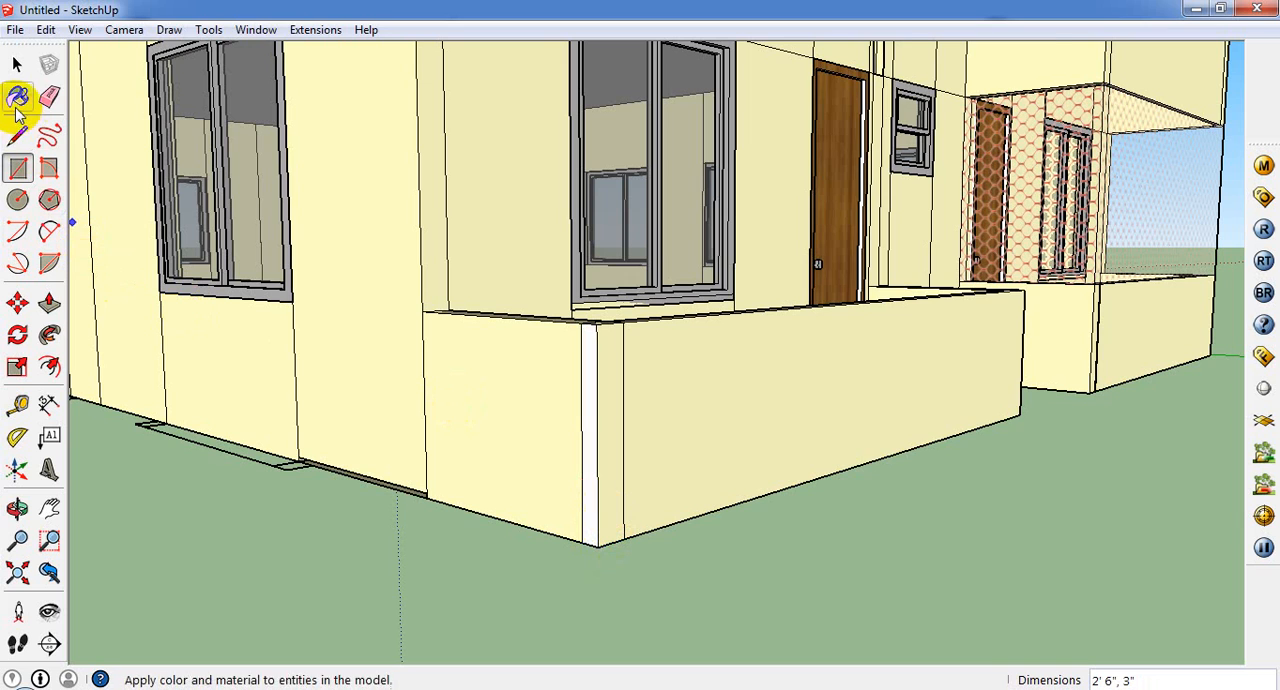
# Step: Sample the wall's cream material Color_A03 and paint the new parapet corner strip with it
pyautogui.click(18, 96)
pyautogui.click(847, 134)
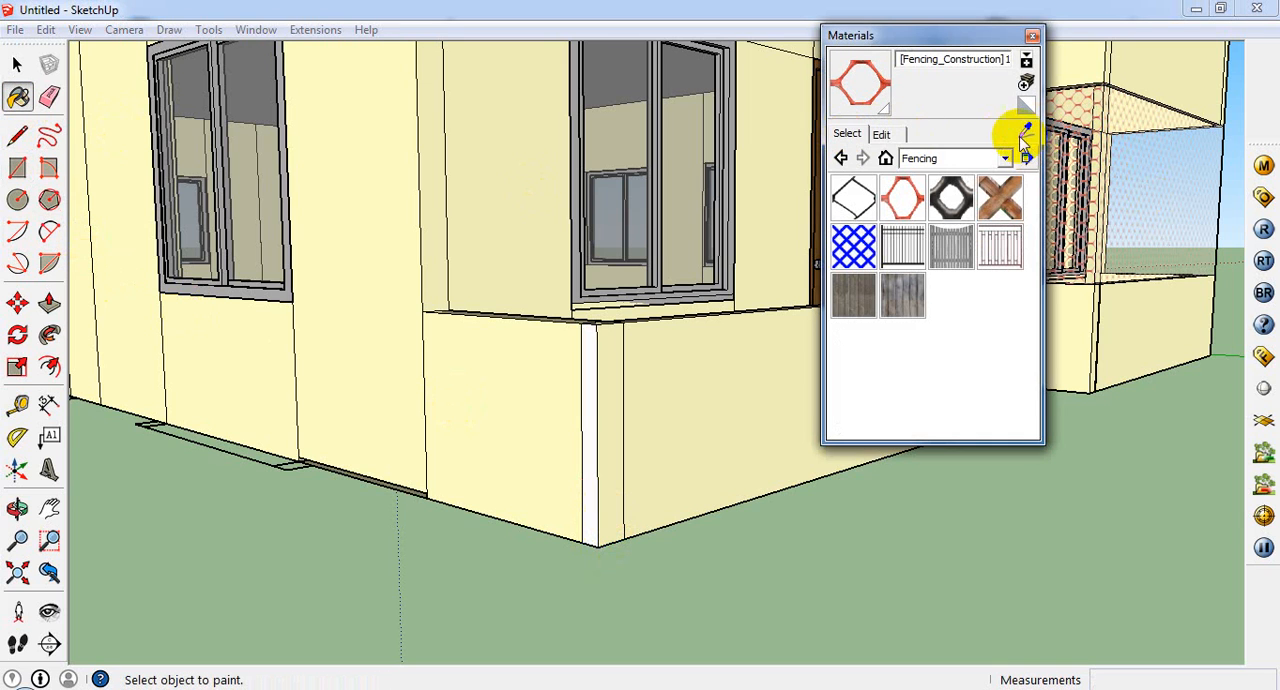
pyautogui.click(1026, 131)
pyautogui.click(586, 386)
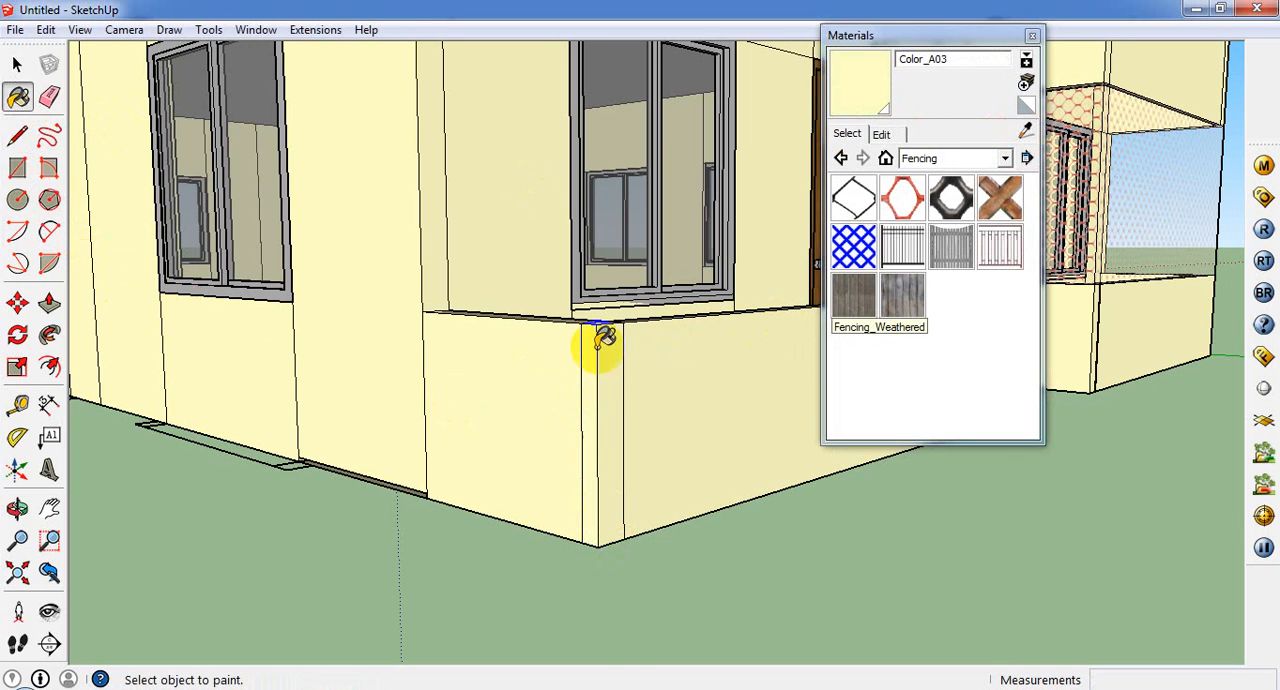
# Step: Divide the side wall's end face with a 5" line at door-head height and Push/Pull its upper part out to the porch parapet's corner
pyautogui.moveTo(600, 343); pyautogui.dragTo(402, 596, button='middle')
pyautogui.scroll(-5, 400, 602)
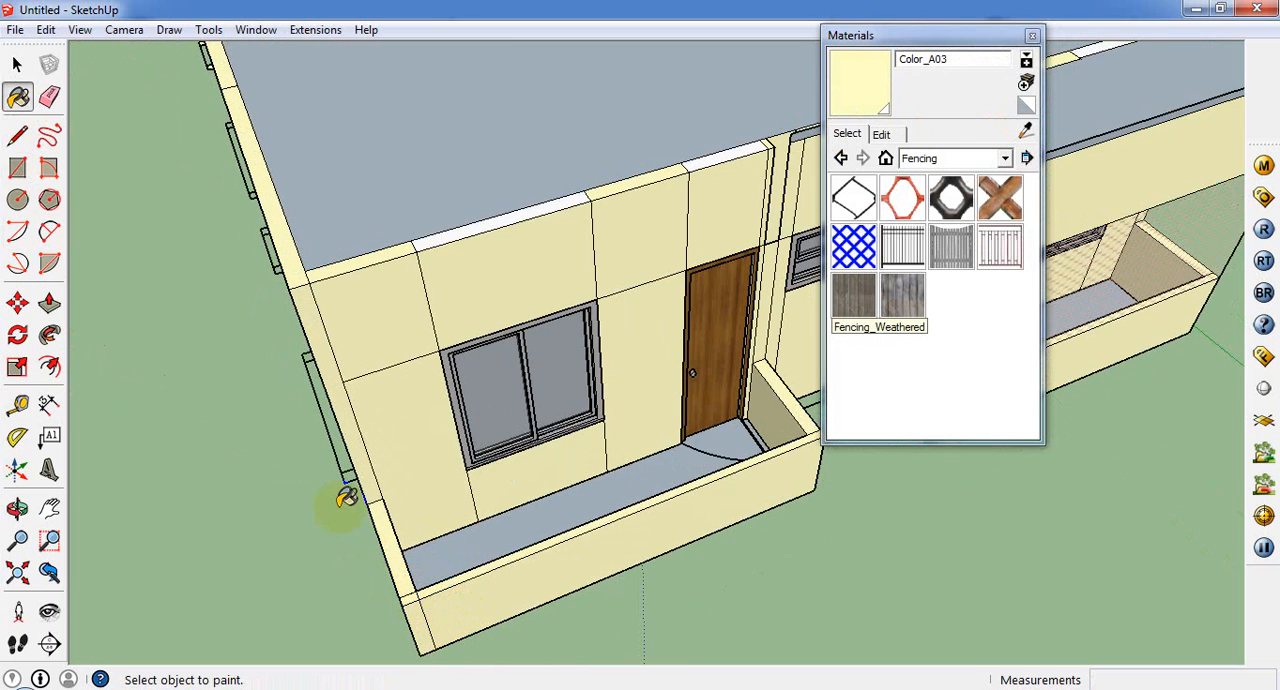
pyautogui.click(17, 135)
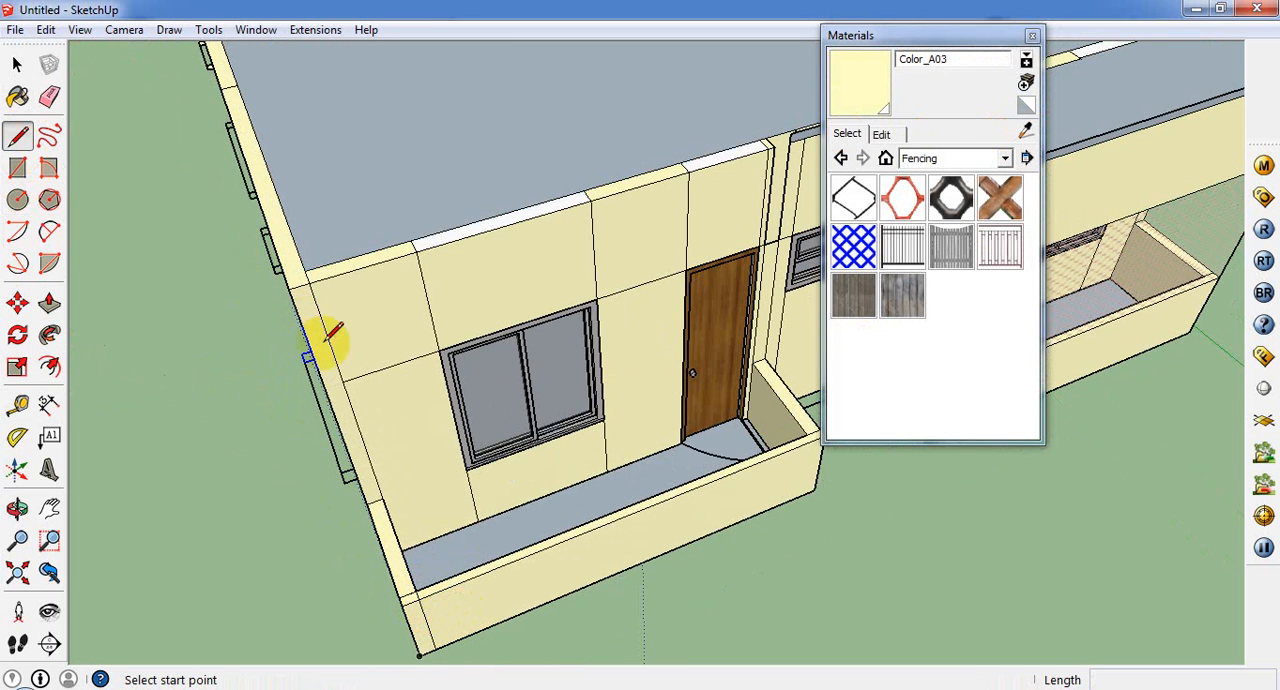
pyautogui.click(343, 379)
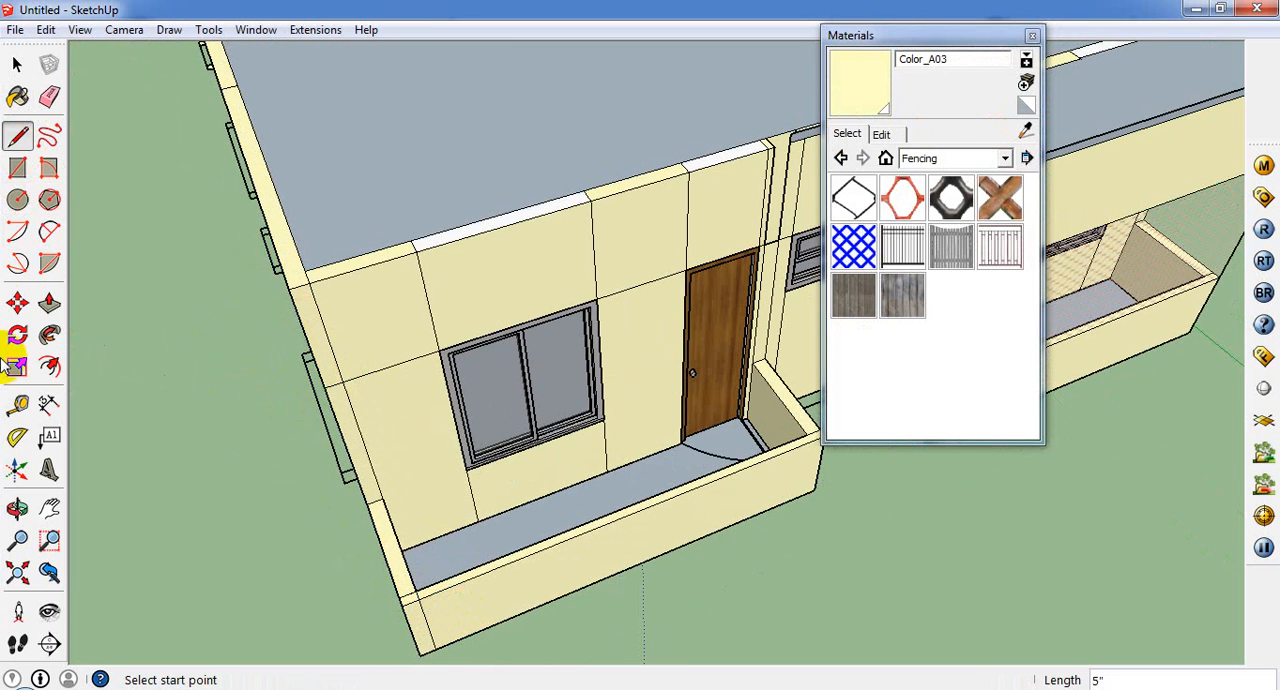
pyautogui.click(49, 303)
pyautogui.click(380, 526)
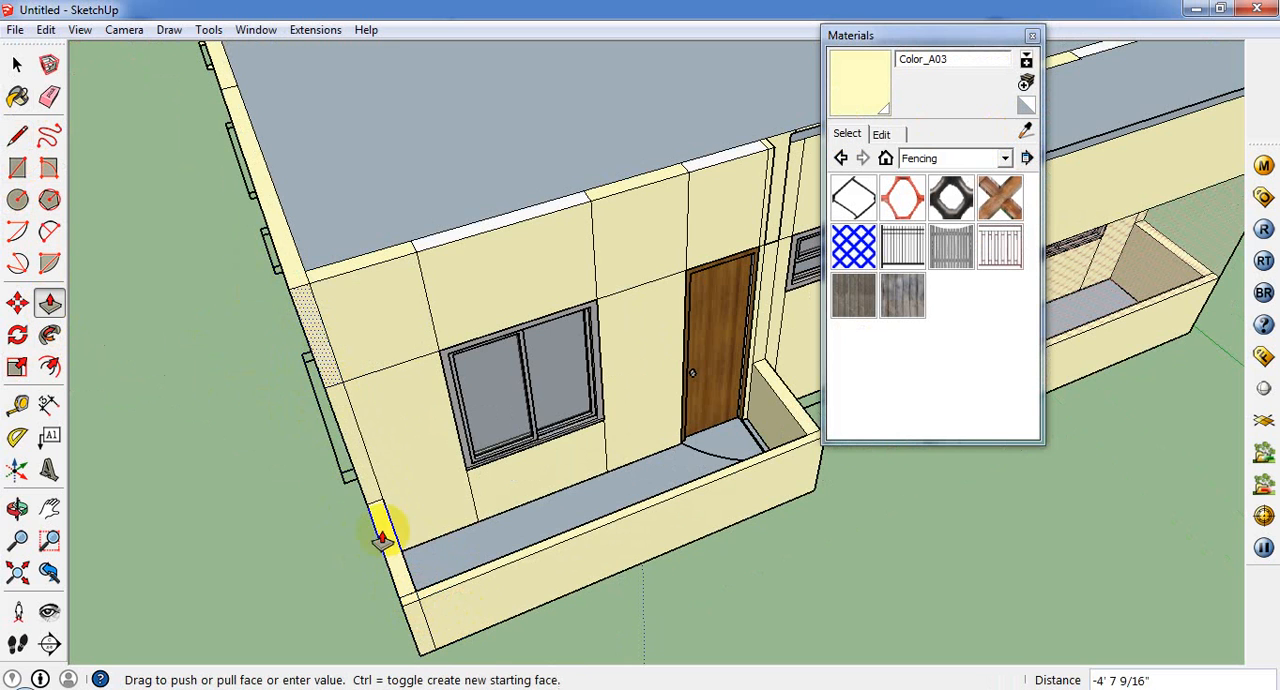
pyautogui.moveTo(390, 622); pyautogui.dragTo(514, 500, button='middle')
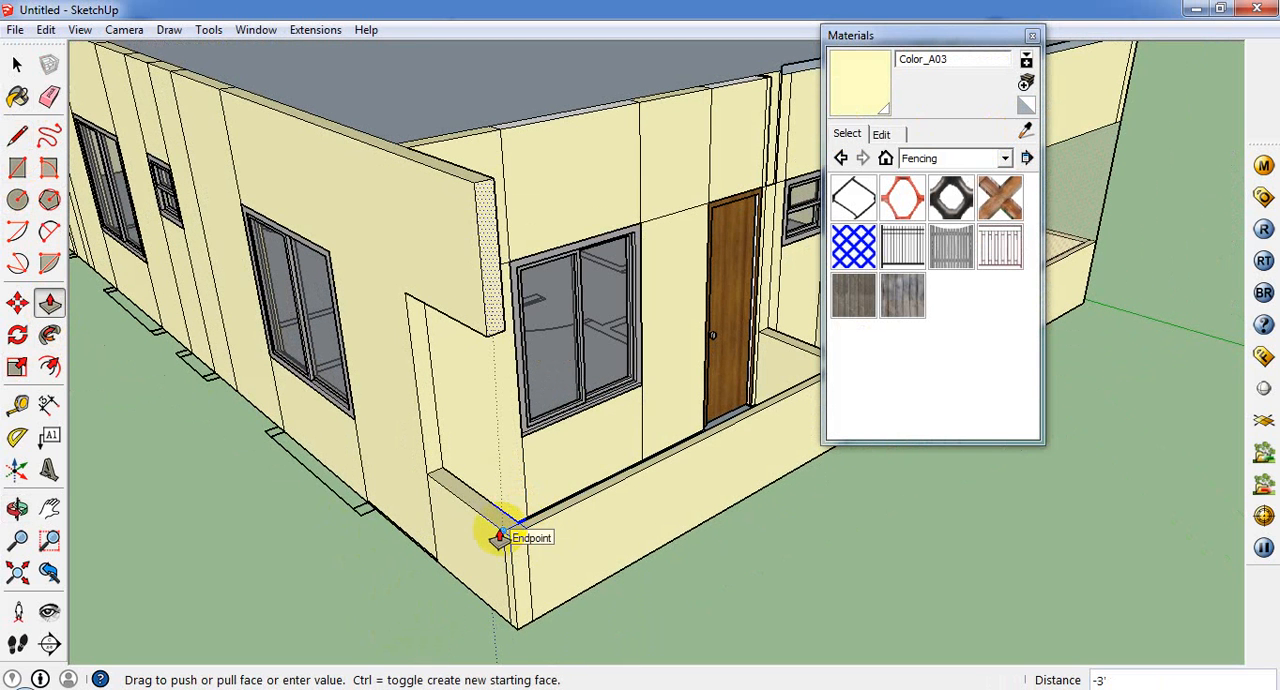
pyautogui.click(512, 545)
# Step: Close the recess in the wall top beside the porch door with a line and delete the adjoining strip's edge above the small window
pyautogui.moveTo(514, 540); pyautogui.dragTo(650, 405, button='middle')
pyautogui.moveTo(773, 178); pyautogui.dragTo(752, 287, button='middle')
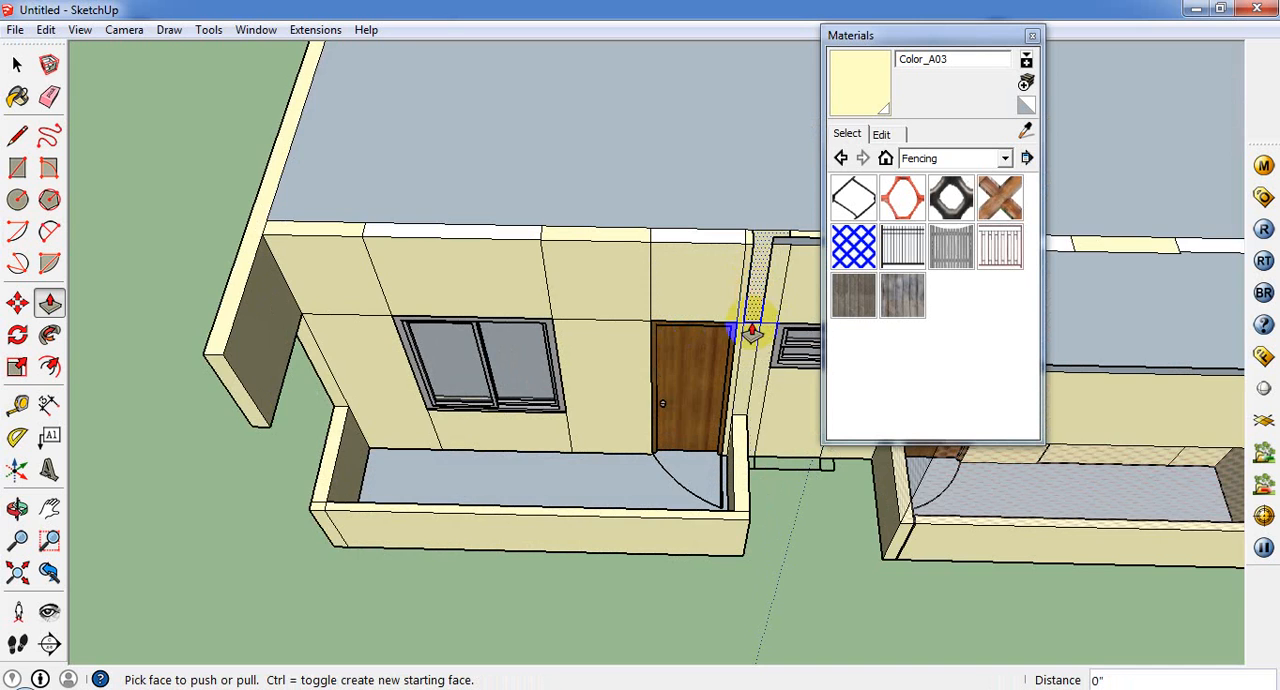
pyautogui.moveTo(749, 329); pyautogui.dragTo(663, 343, button='middle')
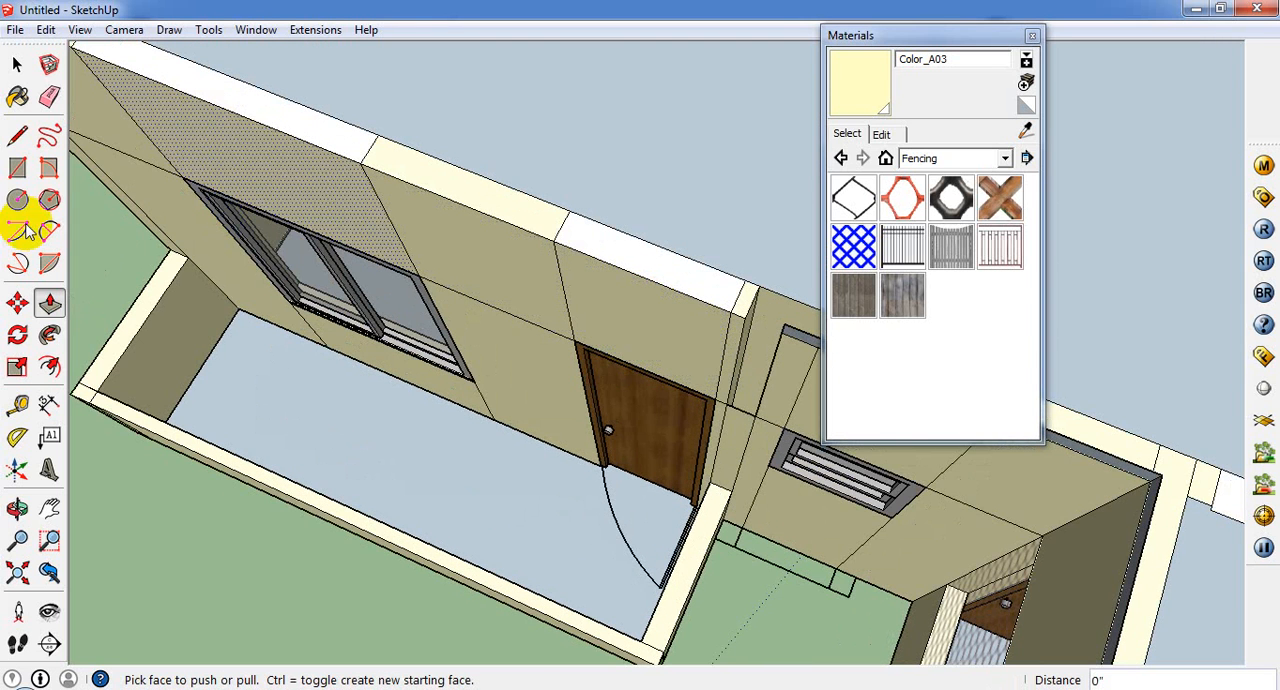
pyautogui.click(17, 135)
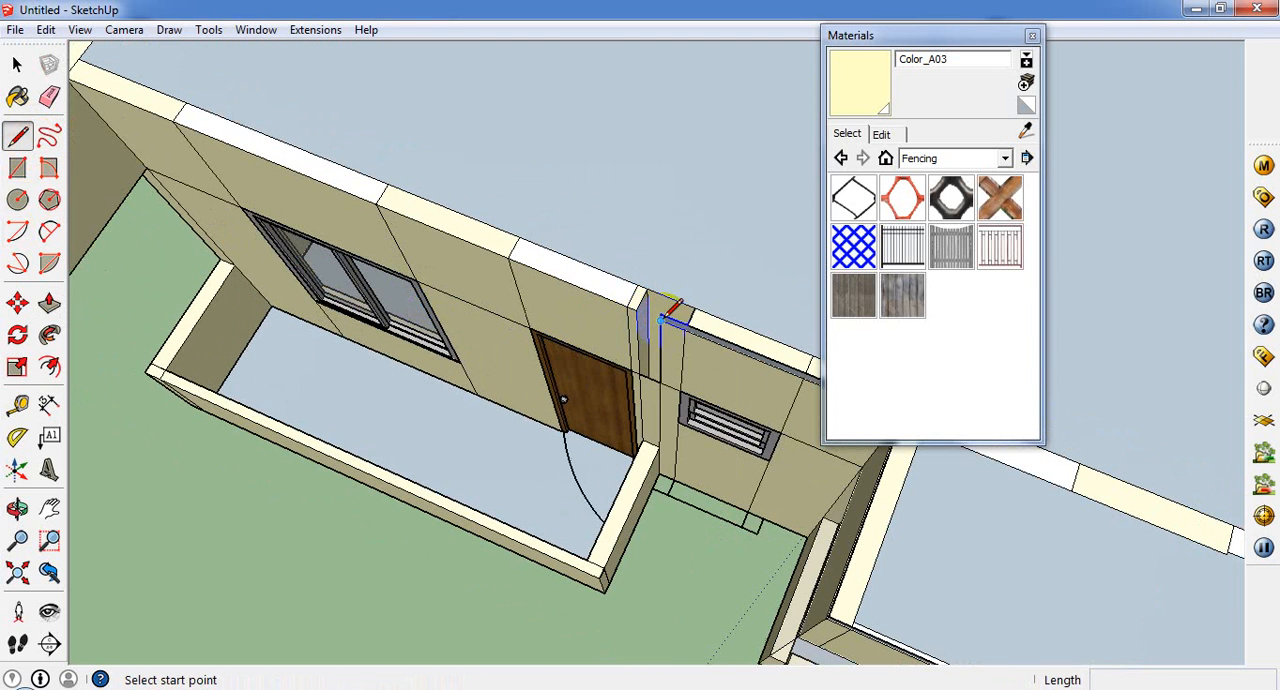
pyautogui.click(636, 311)
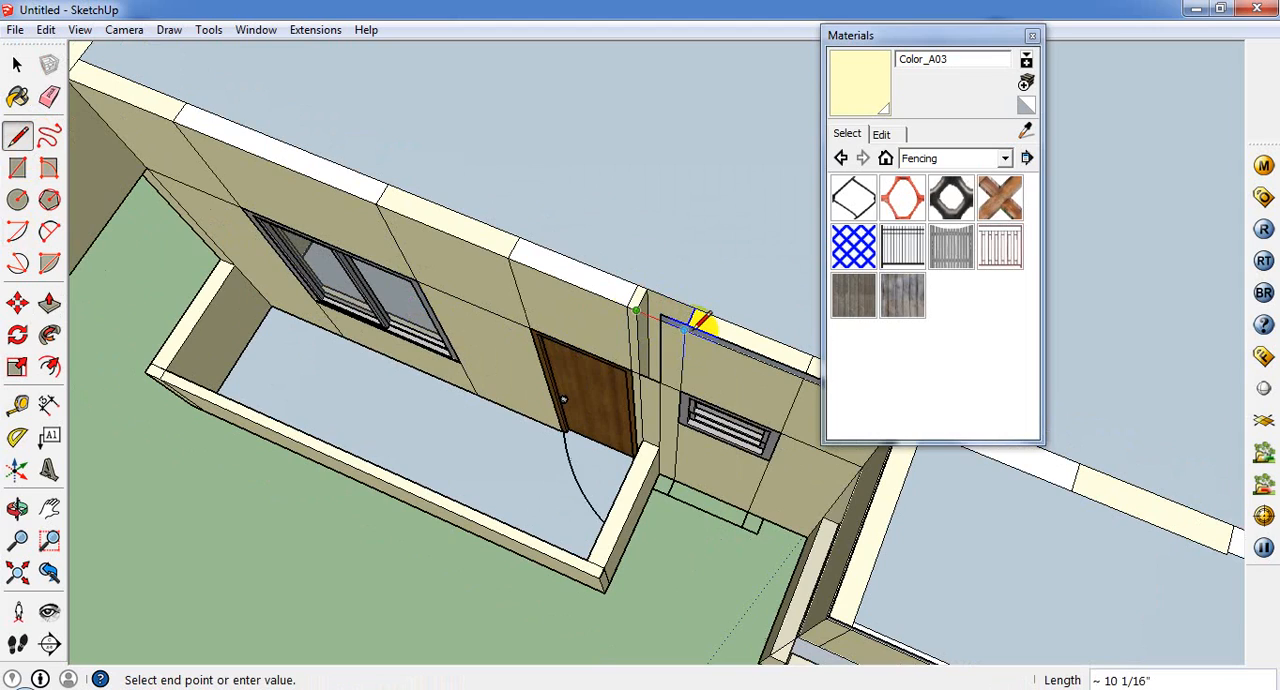
pyautogui.scroll(3, 695, 322)
pyautogui.moveTo(671, 354); pyautogui.dragTo(14, 63, button='middle')
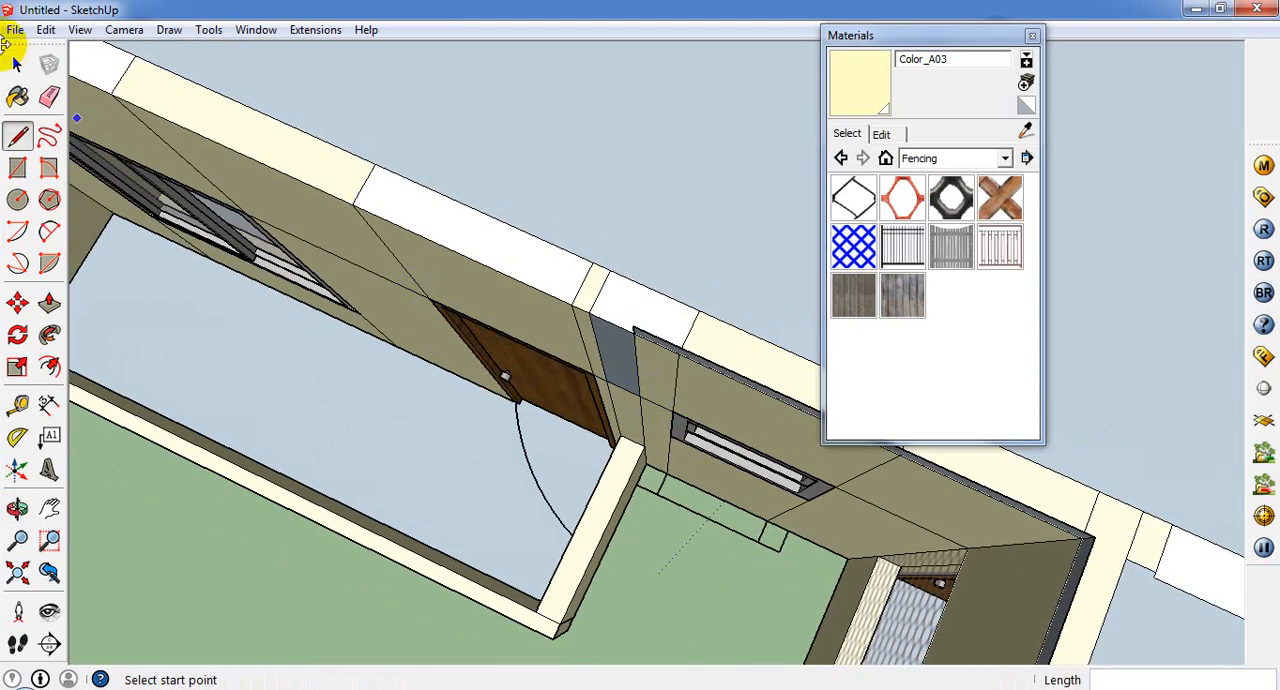
pyautogui.click(17, 65)
pyautogui.click(643, 348)
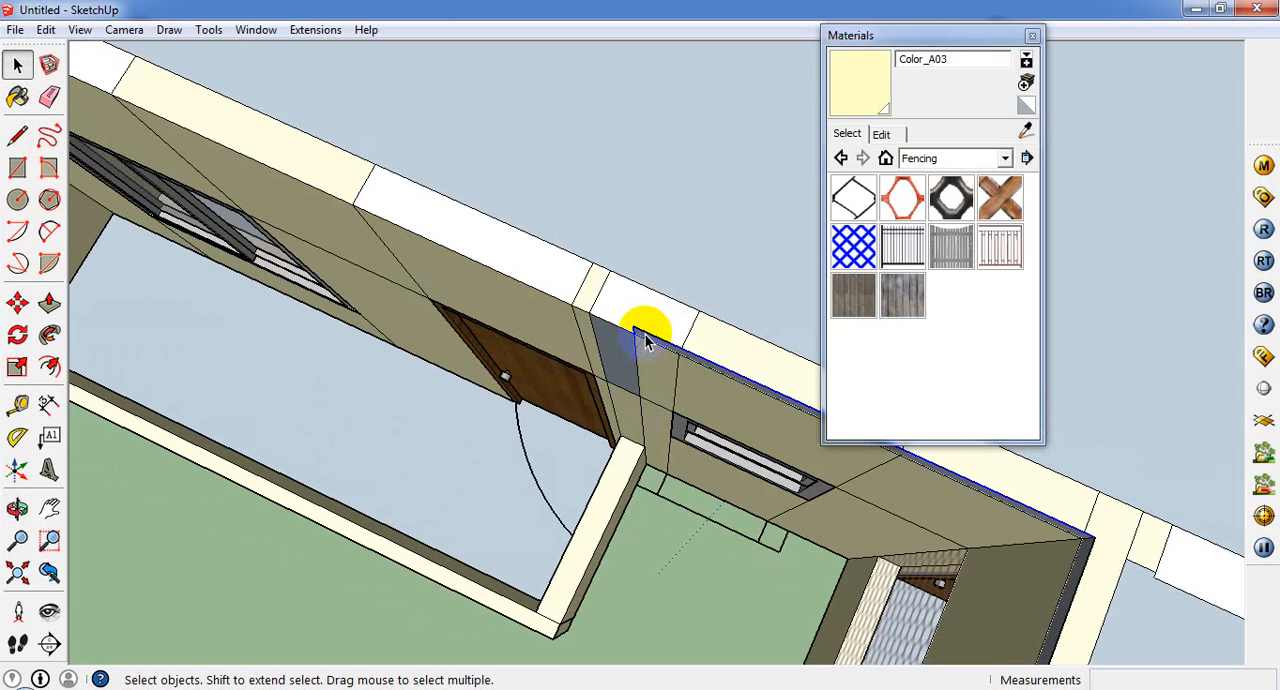
pyautogui.scroll(2, 645, 340)
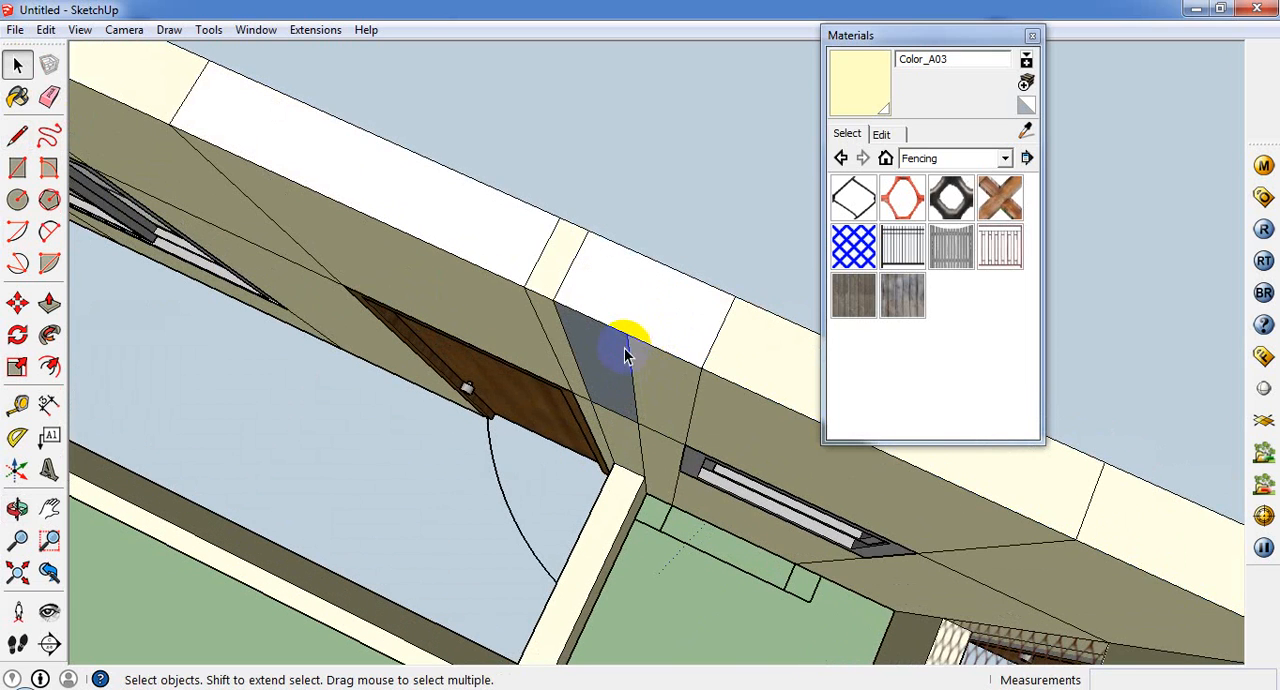
# Step: Push/Pull the narrow upper wall face beside the porch door out 3' 3" above the porch's side parapet
pyautogui.moveTo(625, 355); pyautogui.dragTo(691, 254, button='middle')
pyautogui.scroll(-2, 645, 295)
pyautogui.click(643, 298)
pyautogui.scroll(-3, 646, 303)
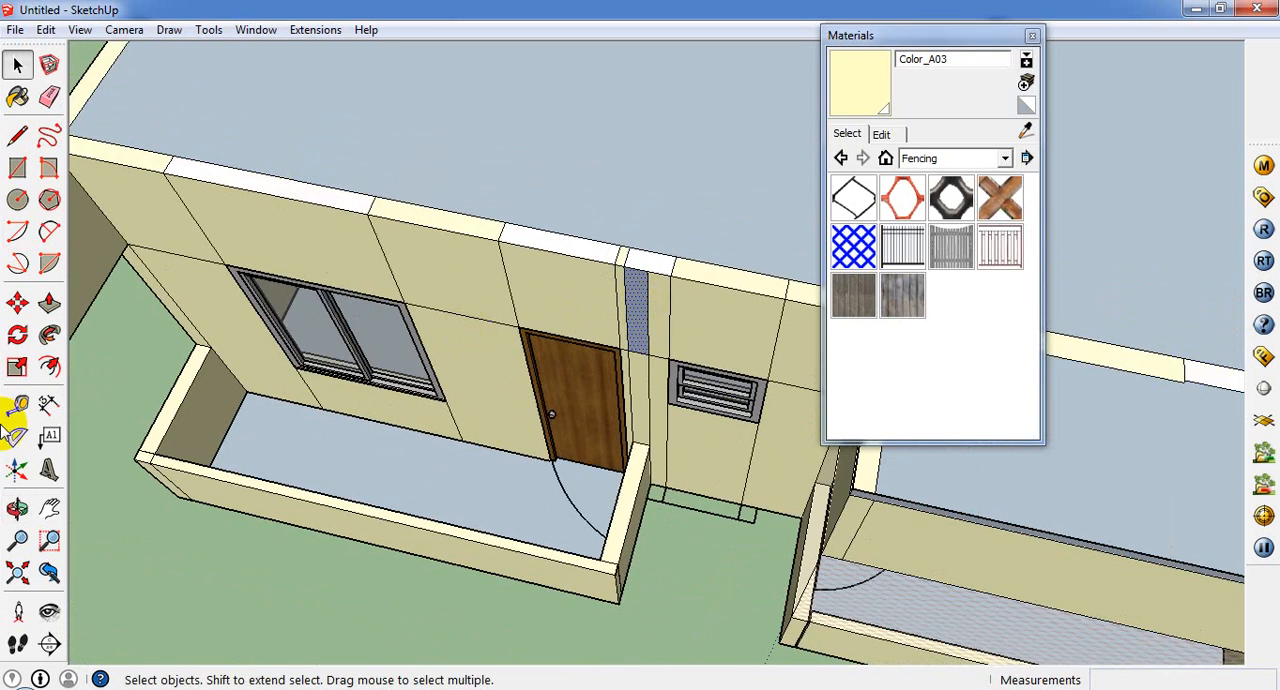
pyautogui.click(49, 302)
pyautogui.click(648, 320)
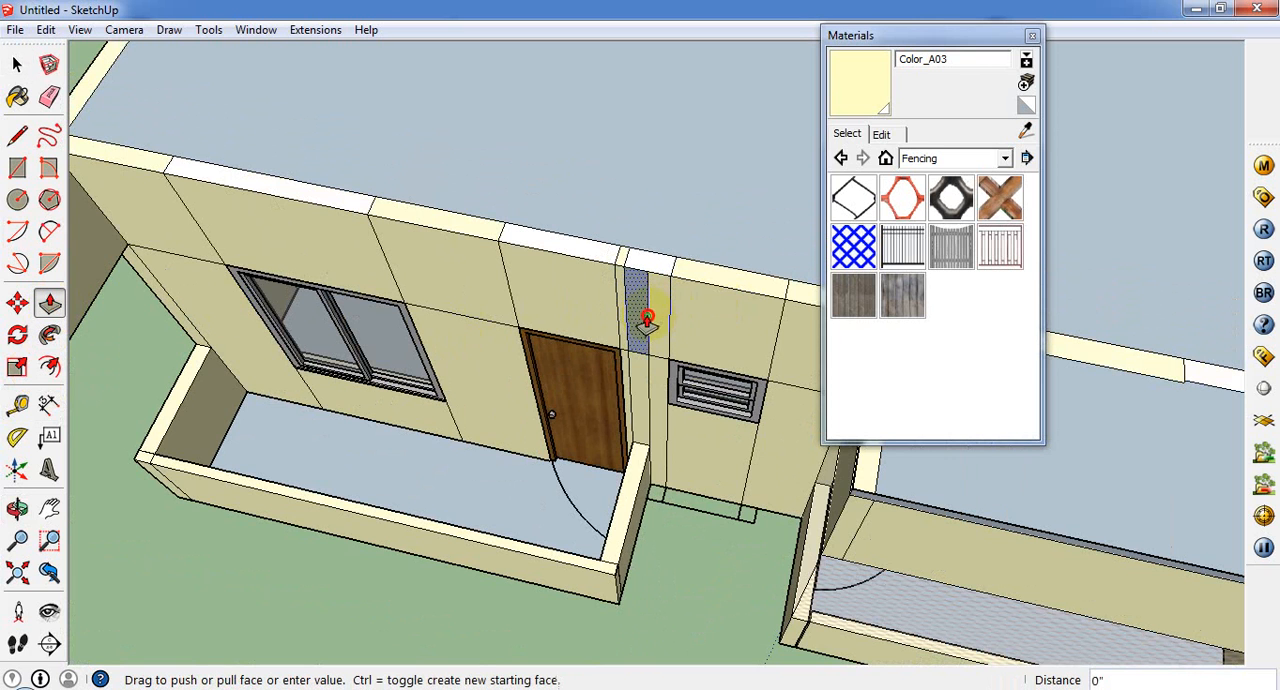
pyautogui.click(608, 572)
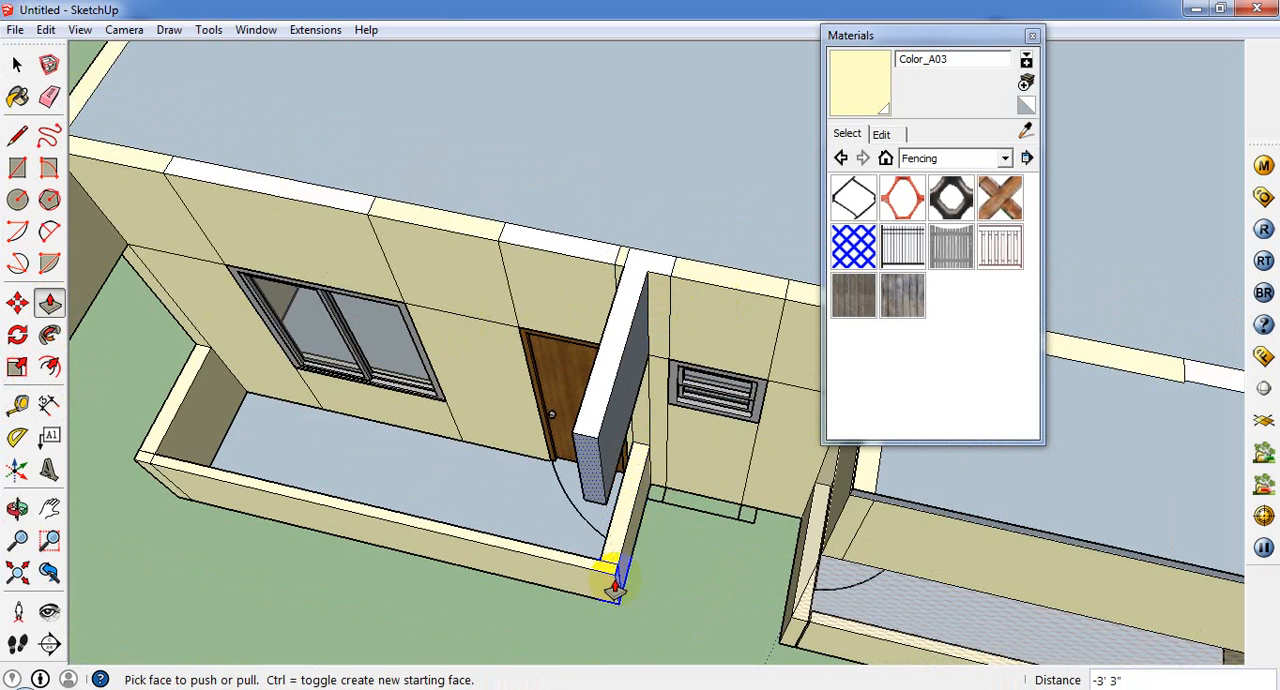
# Step: Draw a rectangle between the front ends of the two projecting upper walls to close the porch's upper front
pyautogui.moveTo(681, 432); pyautogui.dragTo(696, 473, button='middle')
pyautogui.scroll(-4, 696, 475)
pyautogui.click(200, 459)
pyautogui.scroll(2, 200, 458)
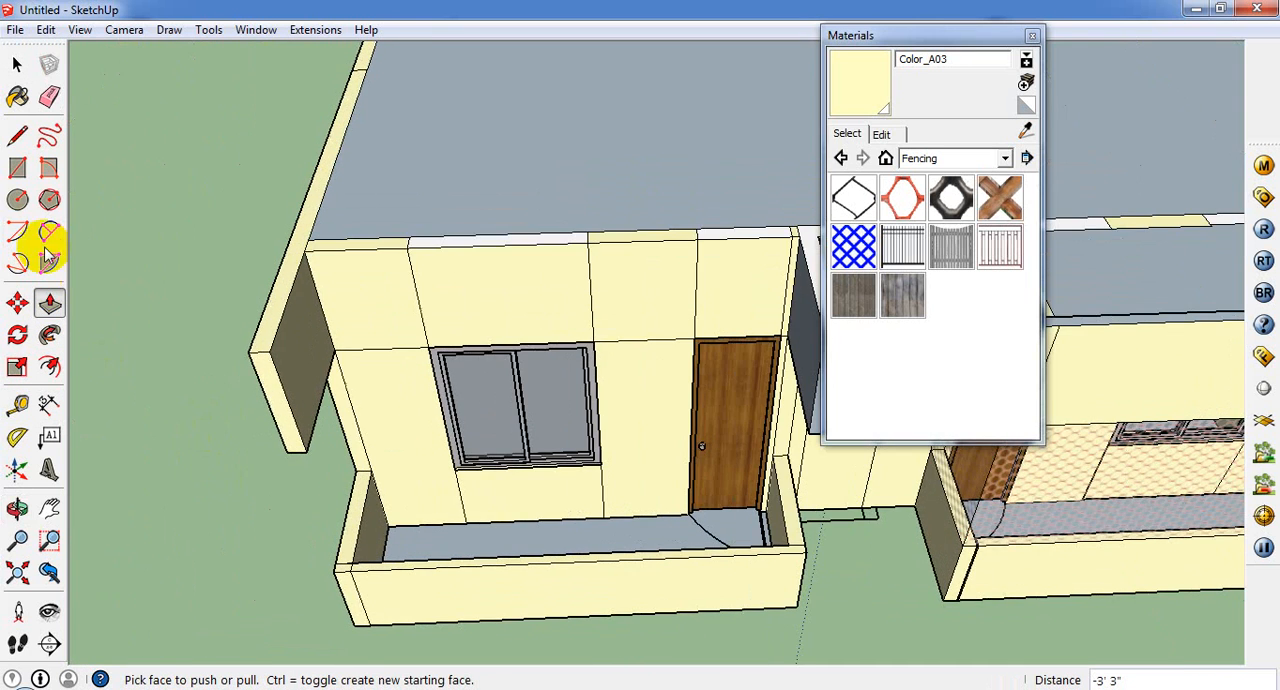
pyautogui.click(18, 168)
pyautogui.click(270, 350)
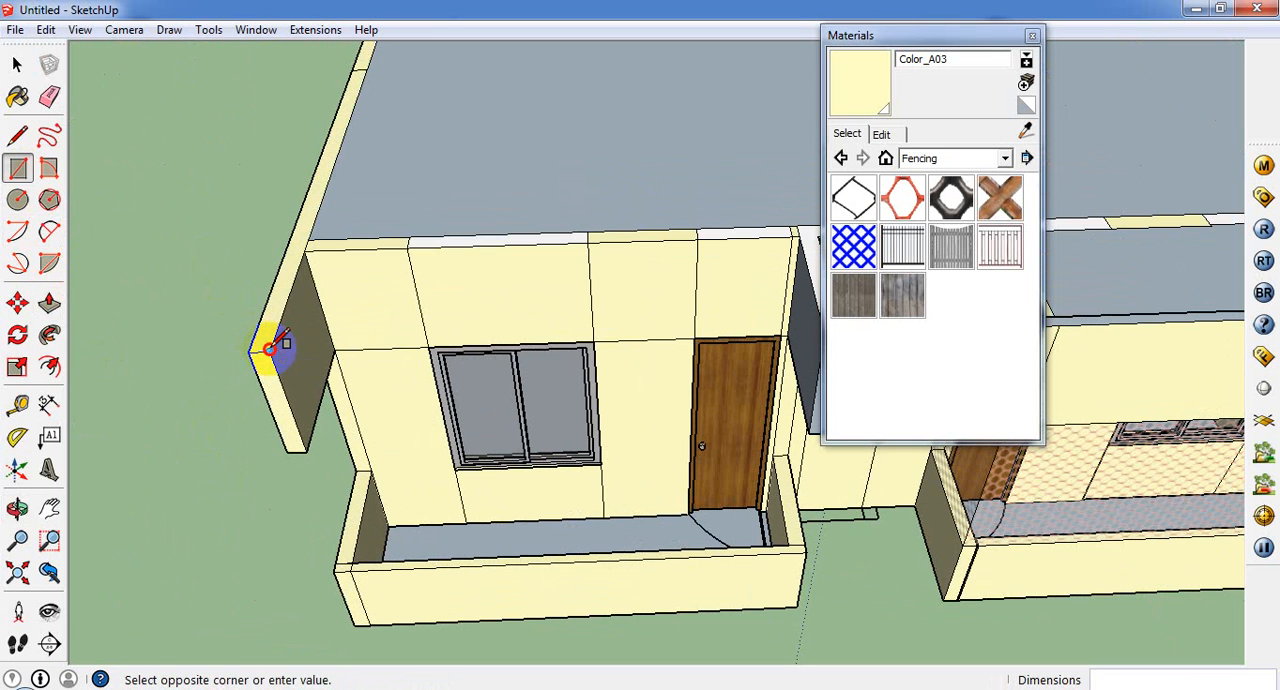
pyautogui.click(810, 425)
# Step: Paint the porch's upper front panel, its corner strip and the adjoining side face with Color_A03
pyautogui.moveTo(812, 425)
pyautogui.mouseDown(button='middle')
pyautogui.moveTo(609, 418)
pyautogui.moveTo(529, 106)
pyautogui.moveTo(550, 310)
pyautogui.moveTo(571, 229)
pyautogui.moveTo(486, 343)
pyautogui.mouseUp(button='middle')
pyautogui.click(18, 97)
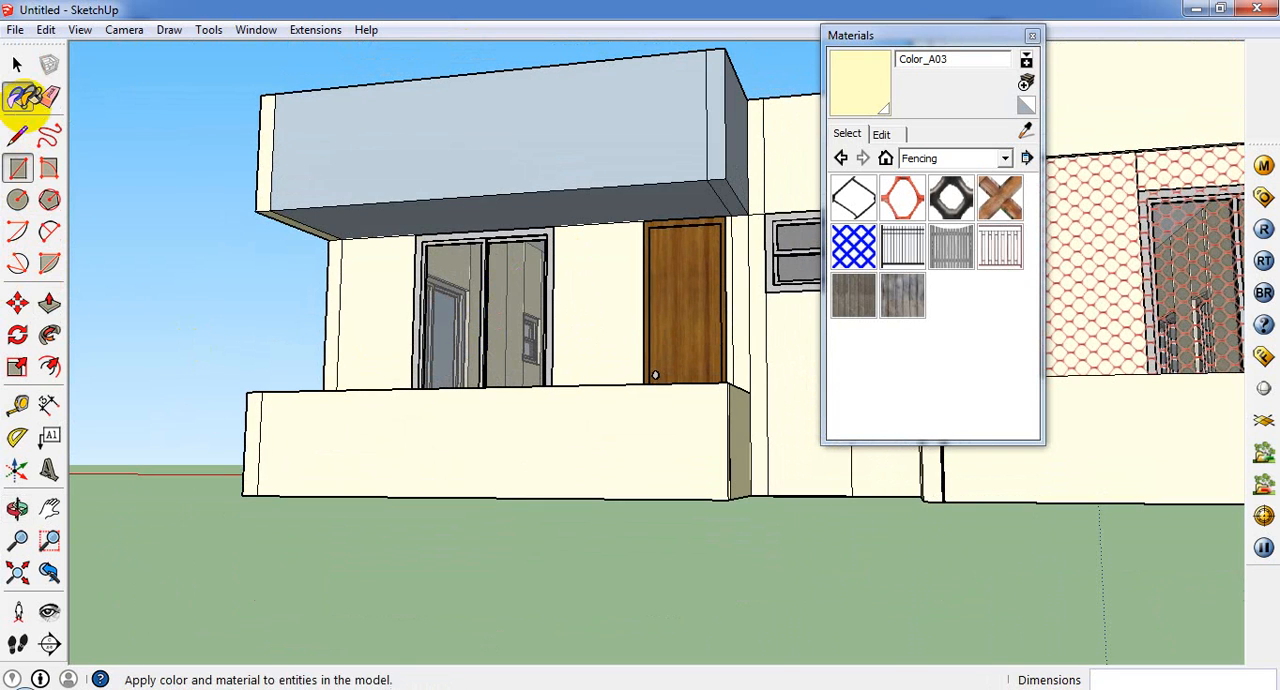
pyautogui.click(470, 125)
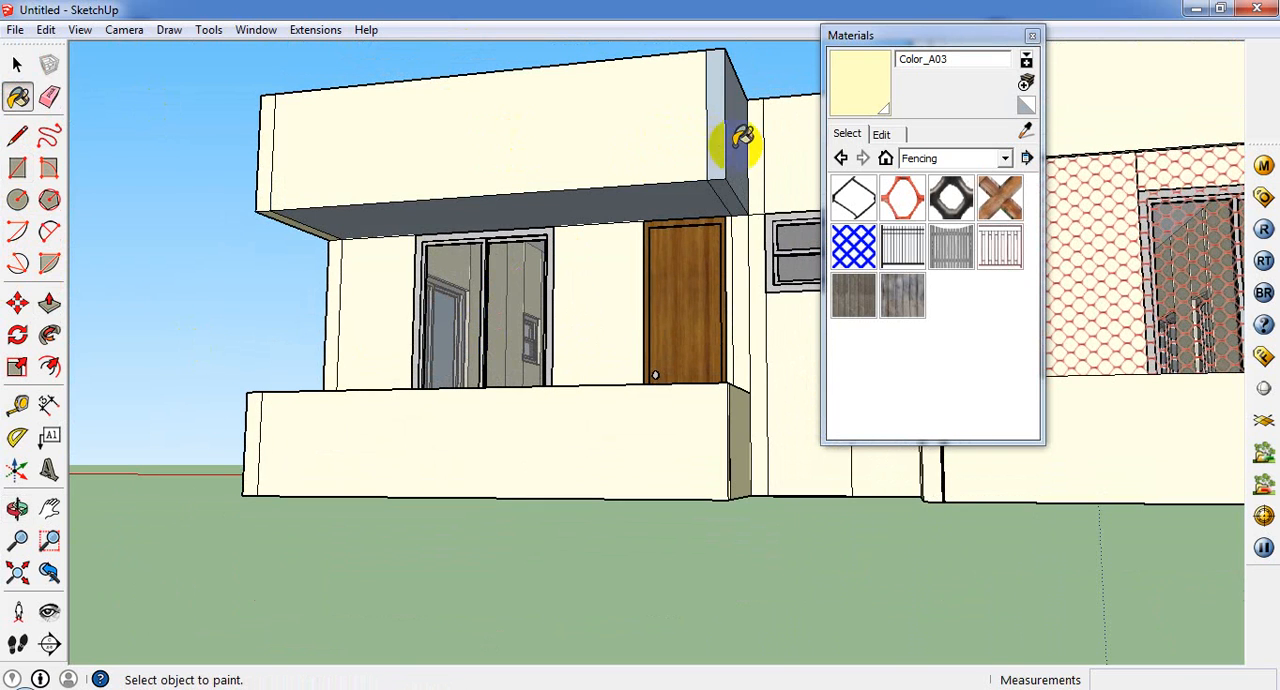
pyautogui.scroll(3, 670, 192)
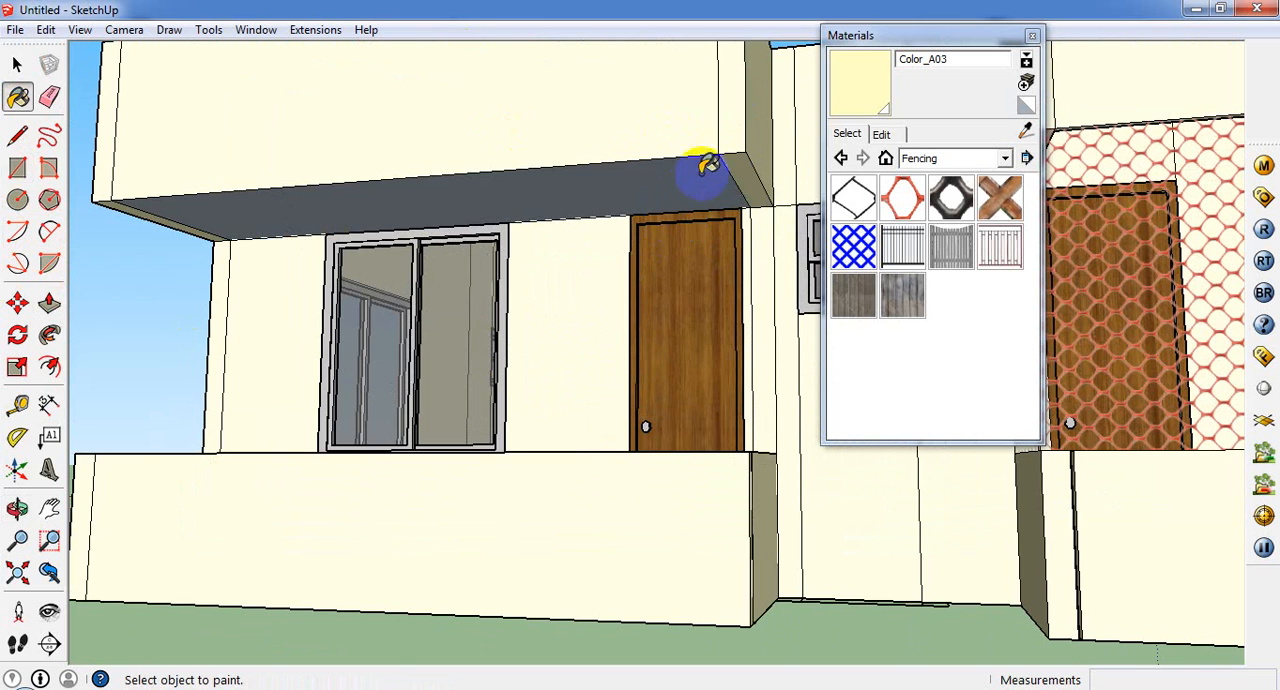
pyautogui.moveTo(707, 165); pyautogui.dragTo(640, 120, button='middle')
# Step: Draw lines from the upper band's inner bottom corner, 4' 6" at the open side and 11' along the underside parallel to the front
pyautogui.click(19, 138)
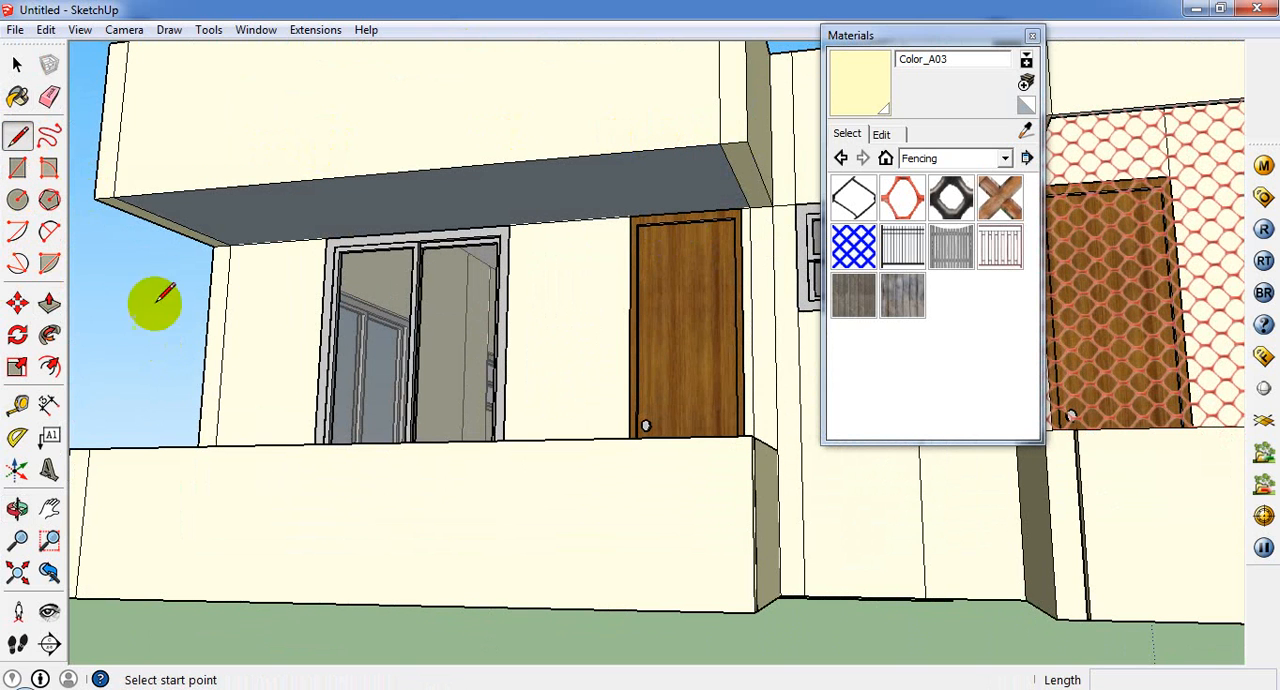
pyautogui.scroll(3, 123, 186)
pyautogui.scroll(1, 128, 150)
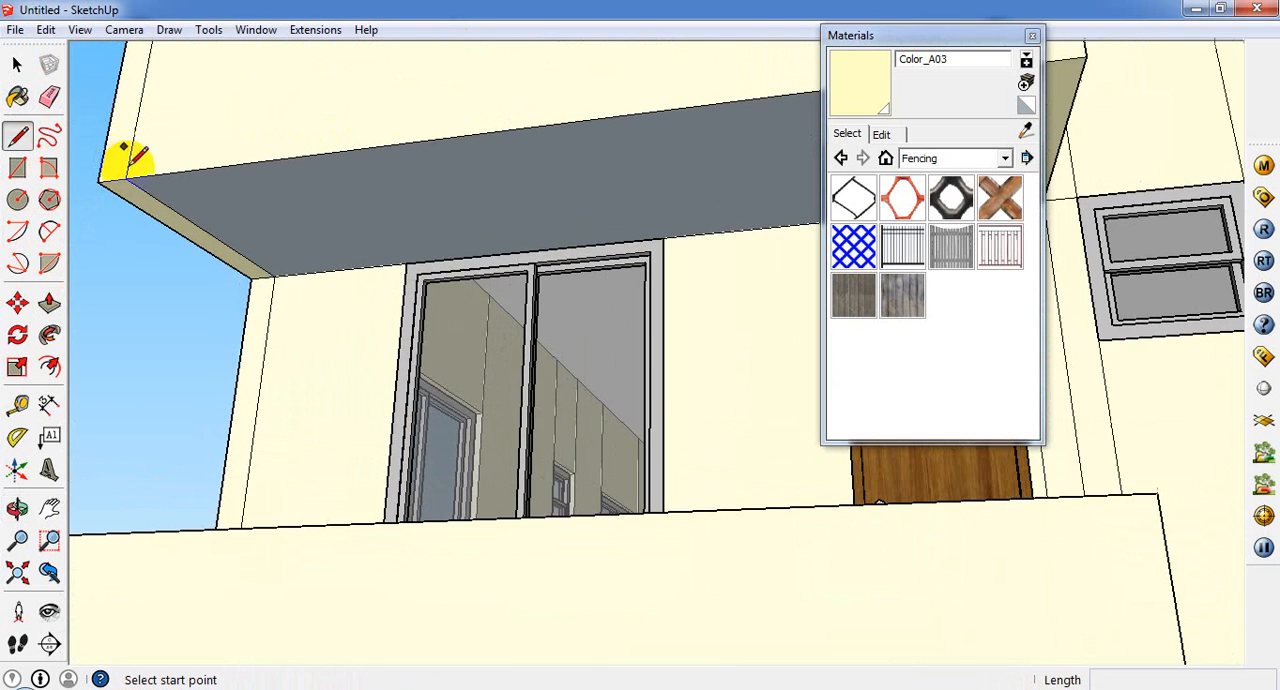
pyautogui.moveTo(131, 190); pyautogui.dragTo(229, 441, button='middle')
pyautogui.scroll(-2, 200, 357)
pyautogui.scroll(1, 200, 351)
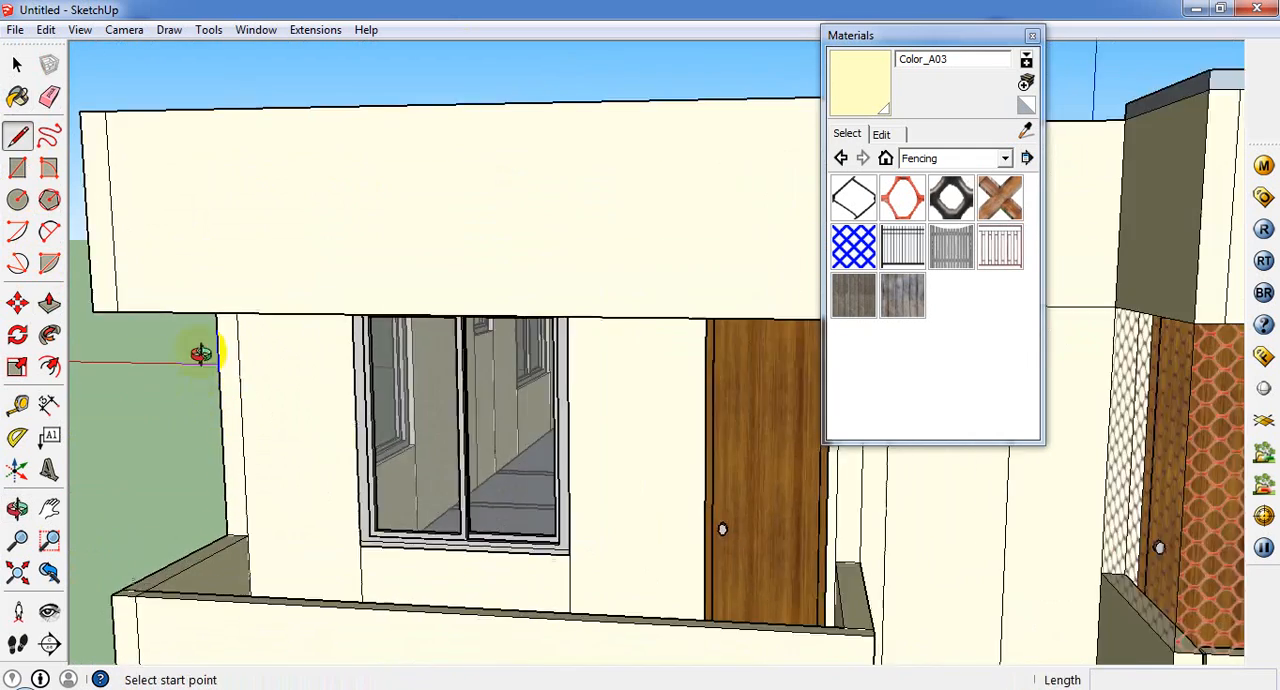
pyautogui.moveTo(200, 351); pyautogui.dragTo(165, 160, button='middle')
pyautogui.click(152, 160)
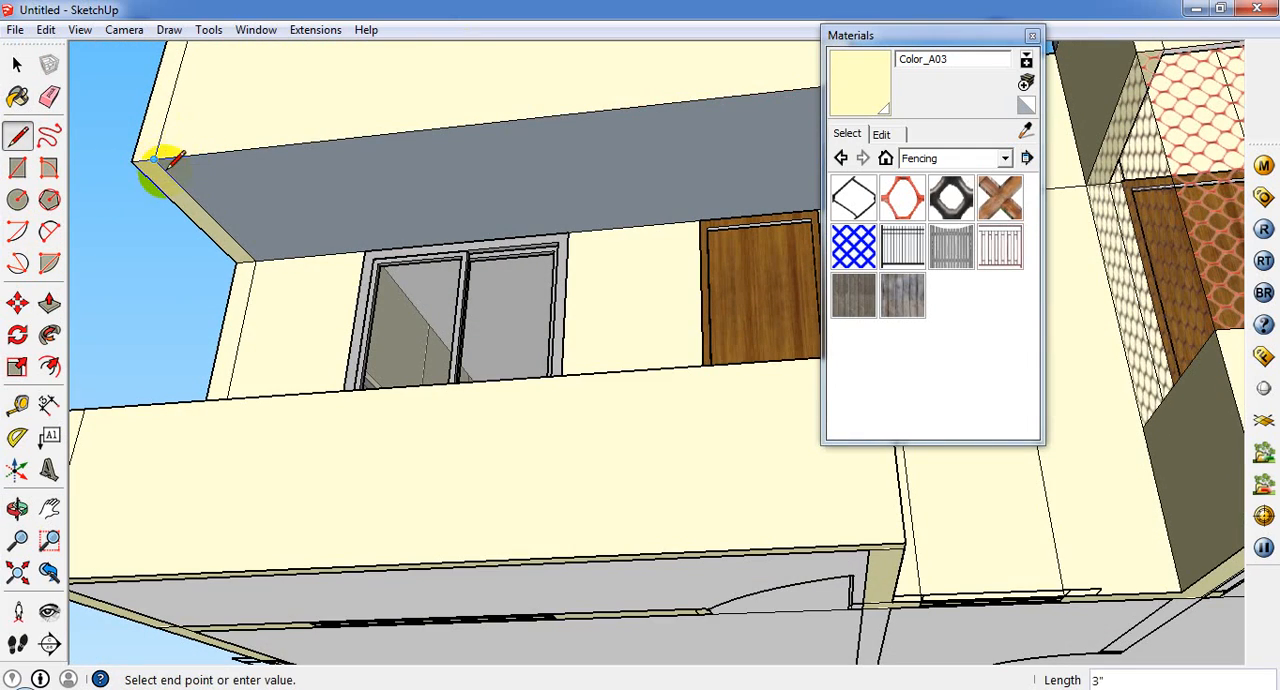
pyautogui.moveTo(180, 225); pyautogui.dragTo(195, 185, button='middle')
pyautogui.click(152, 185)
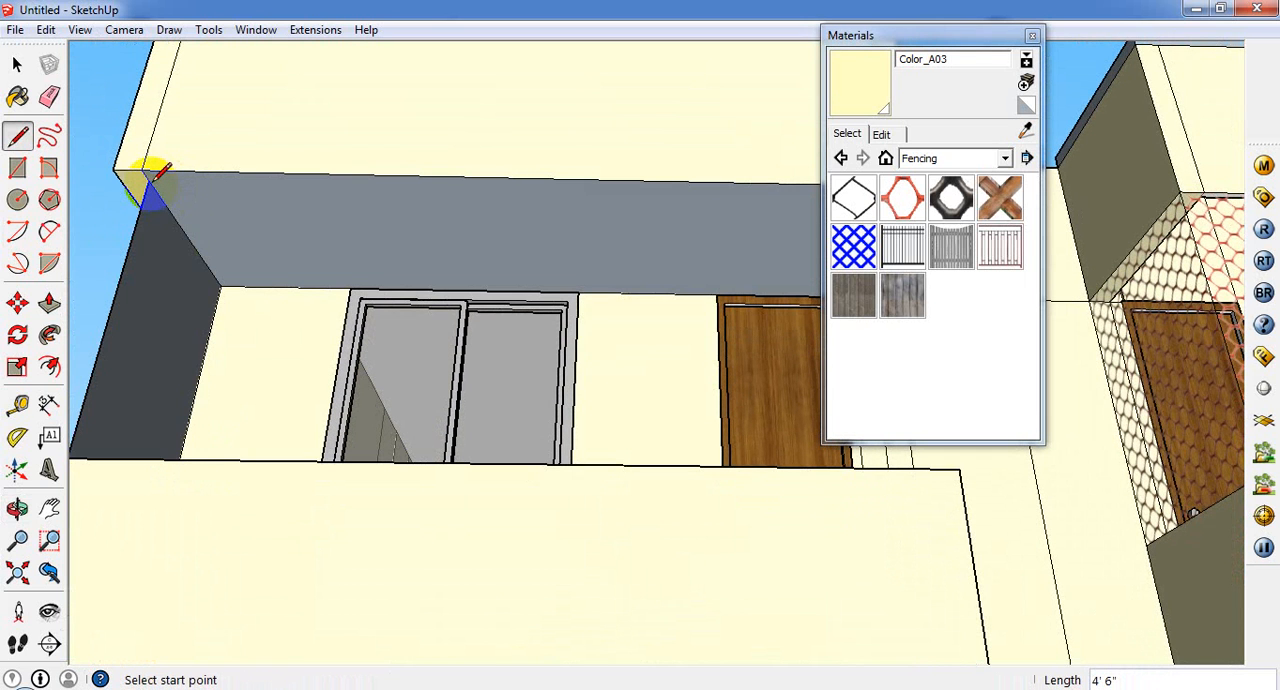
pyautogui.scroll(-2, 150, 184)
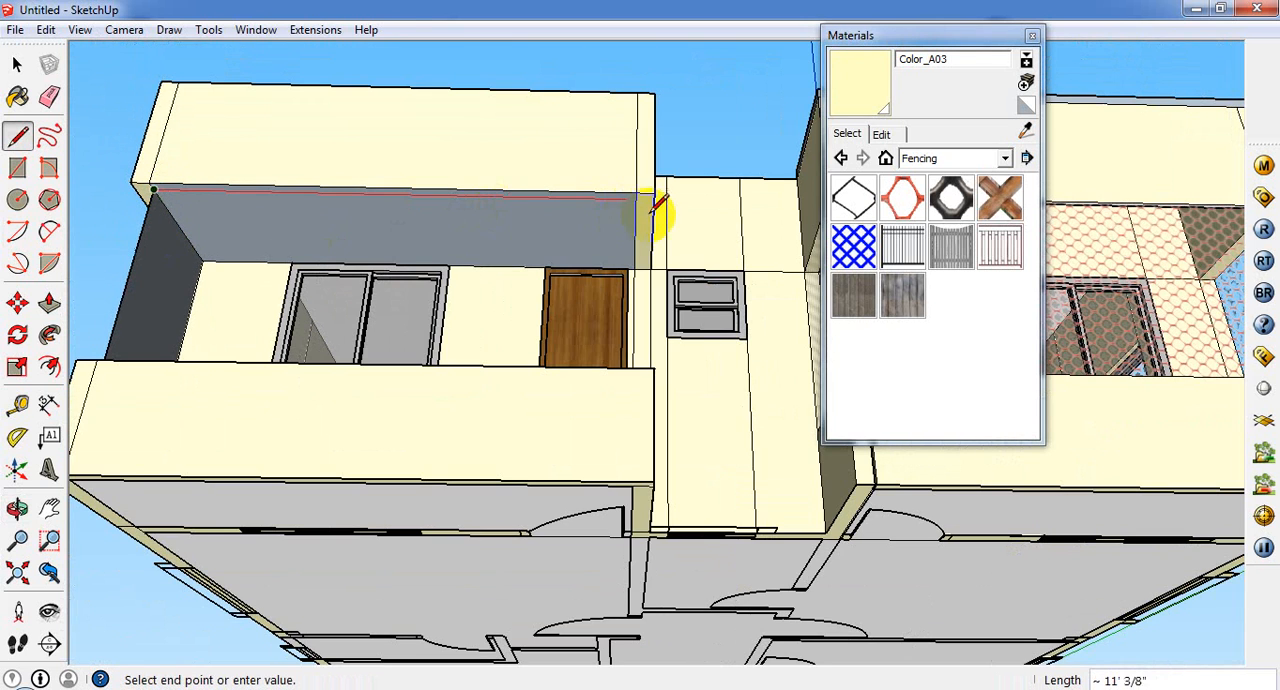
pyautogui.scroll(3, 640, 200)
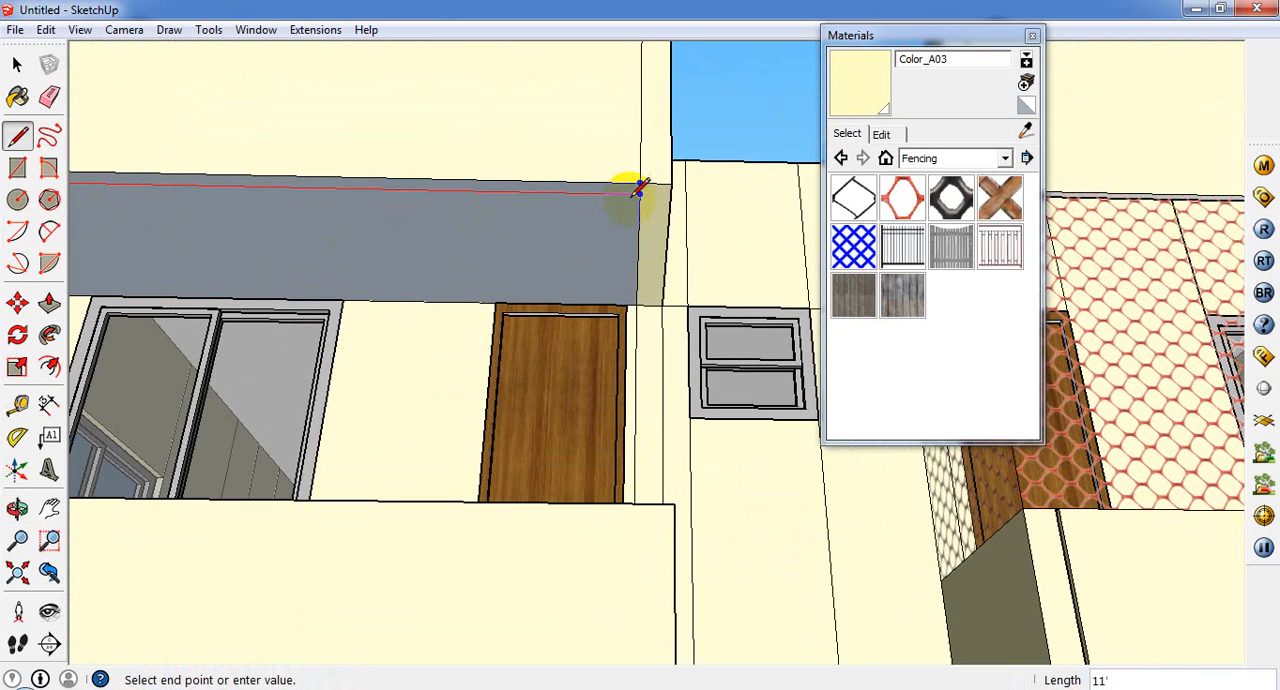
pyautogui.click(18, 95)
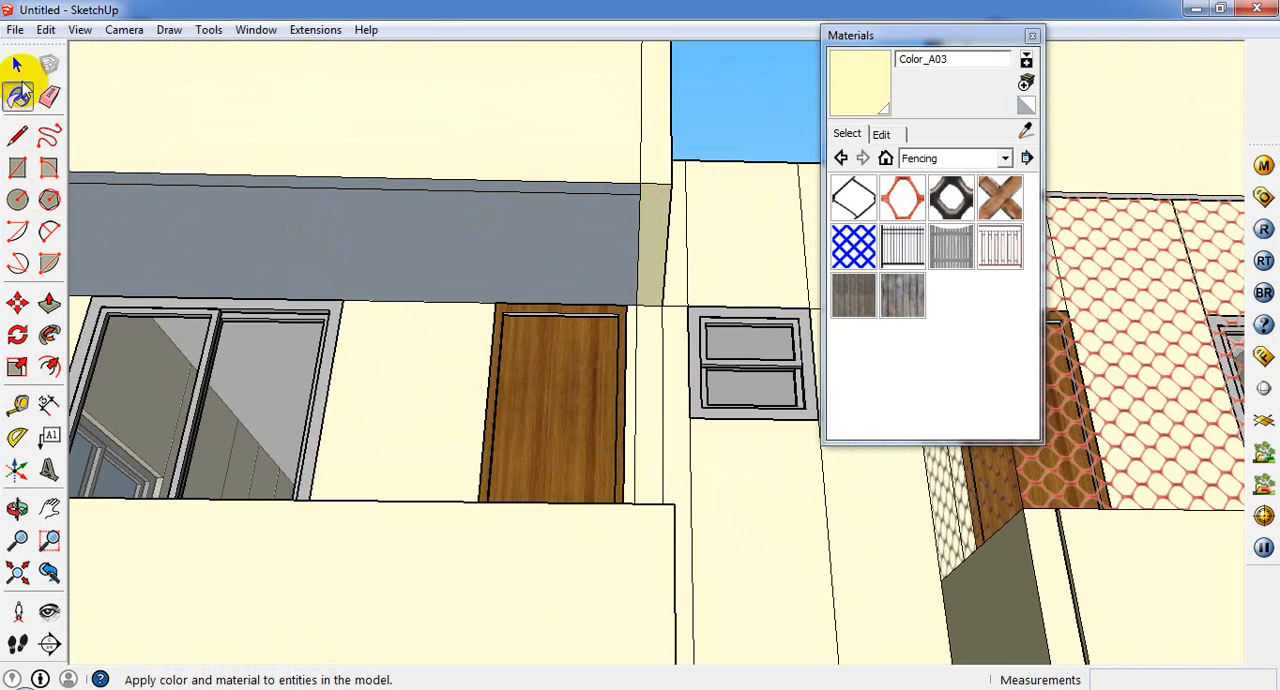
# Step: Erase the underside face behind the upper front band and the face covering the porch's open side
pyautogui.press('space')
pyautogui.click(377, 267)
pyautogui.rightClick(377, 267)
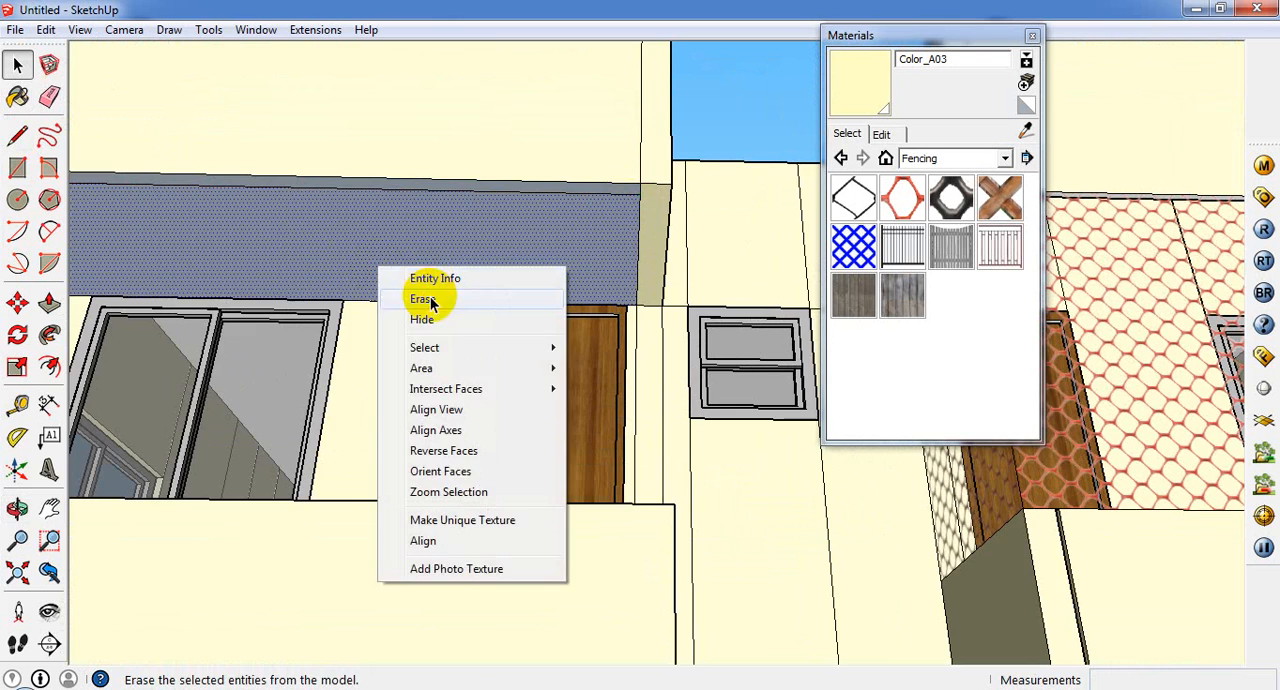
pyautogui.click(422, 299)
pyautogui.scroll(-5, 471, 406)
pyautogui.moveTo(471, 406); pyautogui.dragTo(187, 352, button='middle')
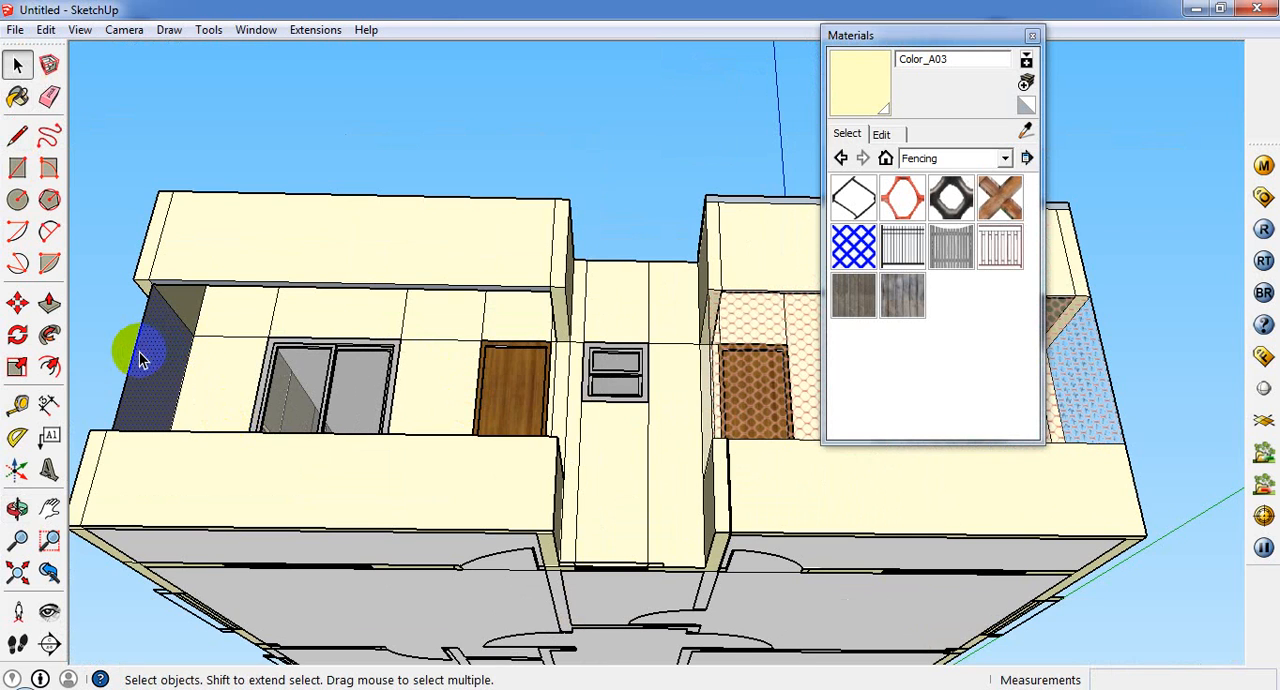
pyautogui.rightClick(148, 350)
pyautogui.click(177, 389)
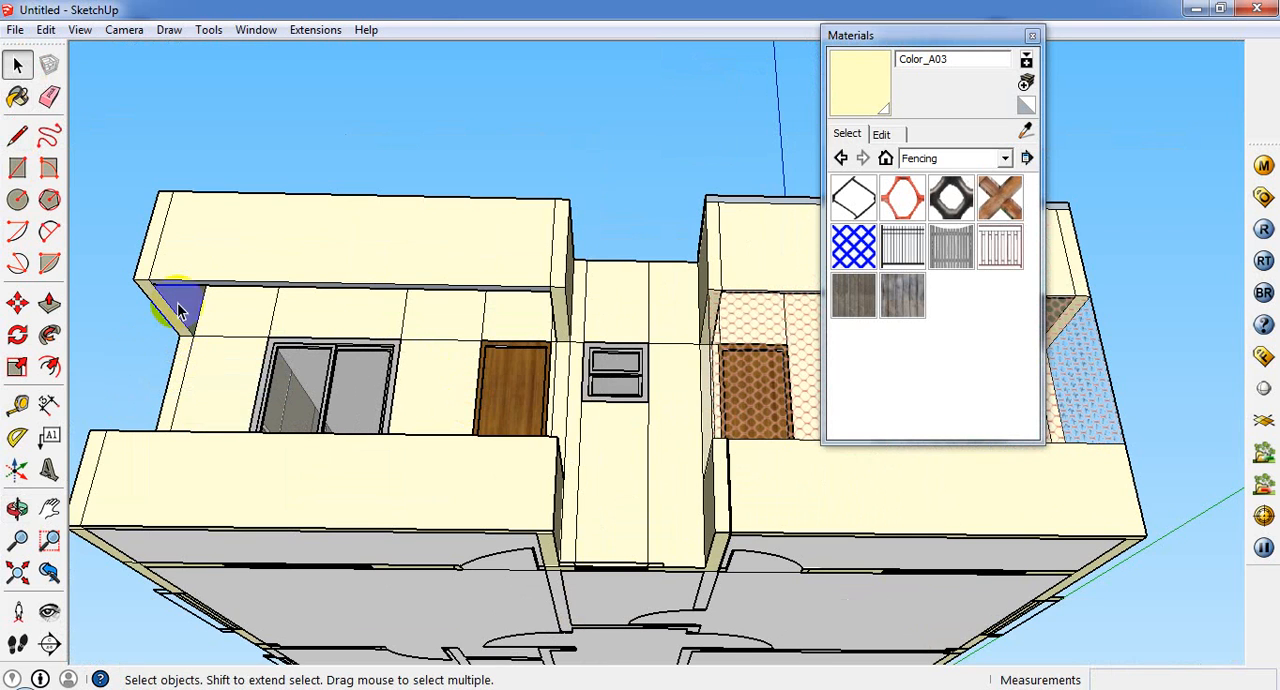
# Step: Draw a rectangle across the porch's front opening, from the upper band's bottom edge to the top of the parapet
pyautogui.scroll(3, 320, 282)
pyautogui.scroll(1, 320, 282)
pyautogui.click(17, 96)
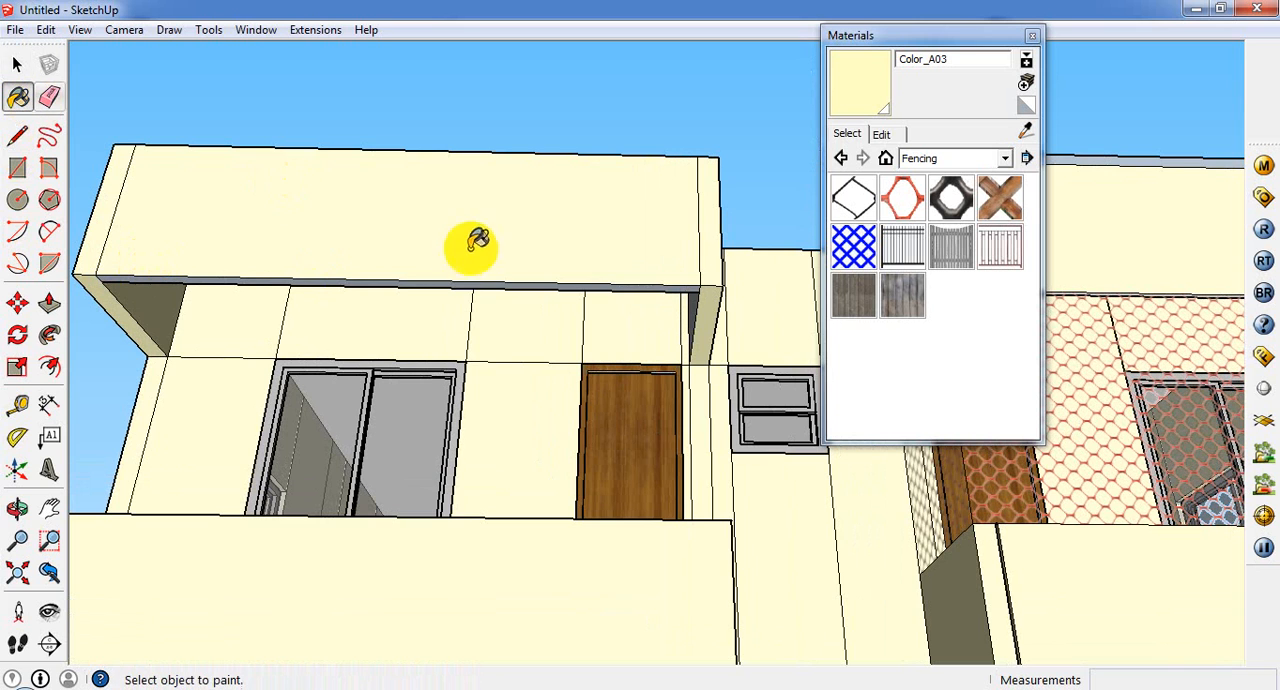
pyautogui.moveTo(474, 277); pyautogui.dragTo(443, 478, button='middle')
pyautogui.scroll(-3, 443, 449)
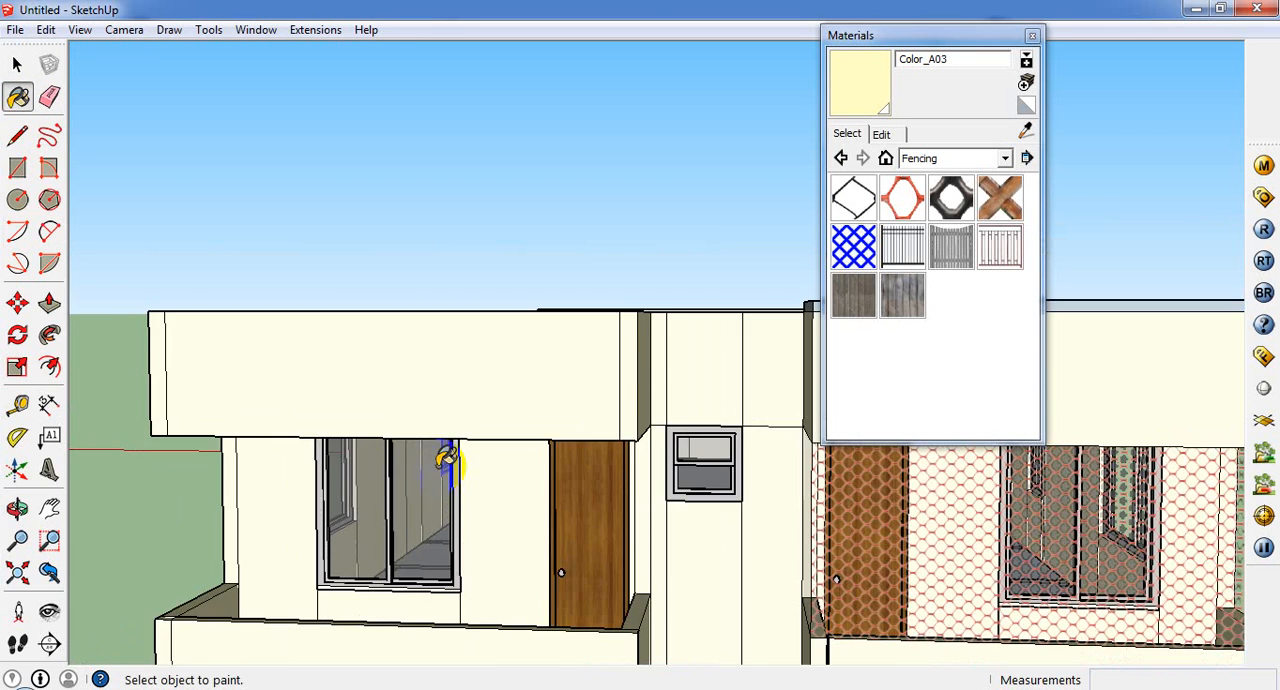
pyautogui.click(17, 167)
pyautogui.click(203, 441)
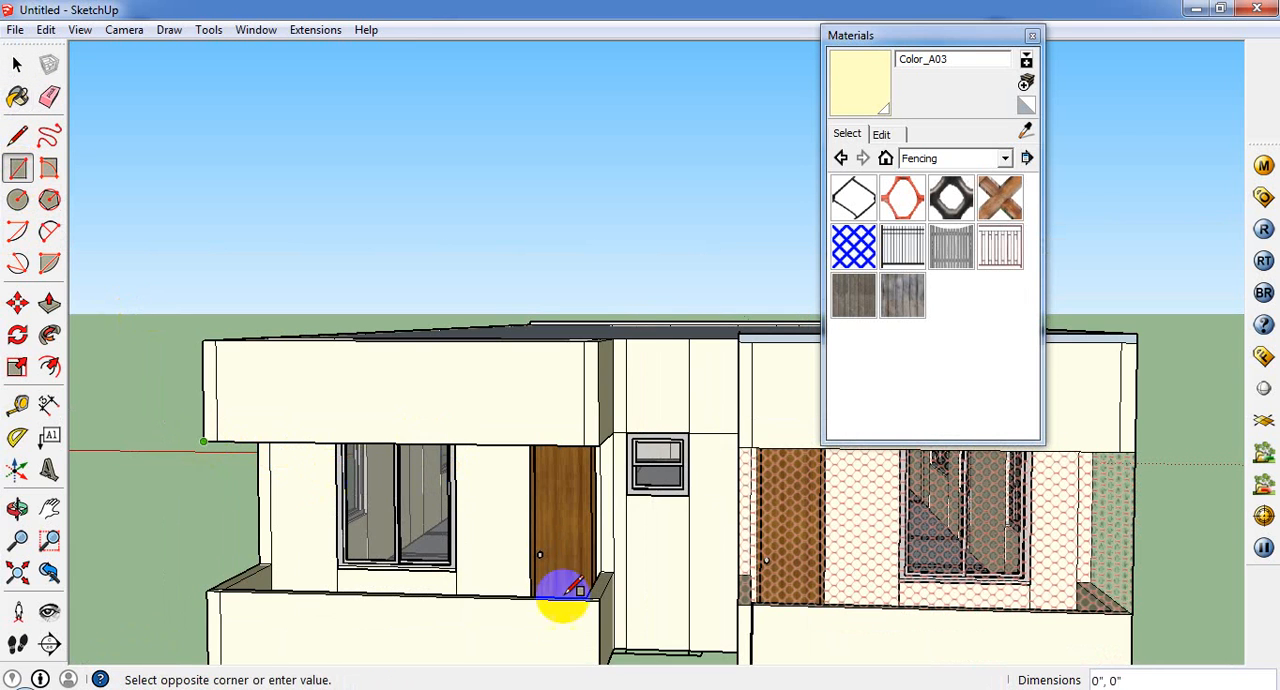
pyautogui.click(612, 594)
pyautogui.moveTo(571, 491); pyautogui.dragTo(440, 462, button='middle')
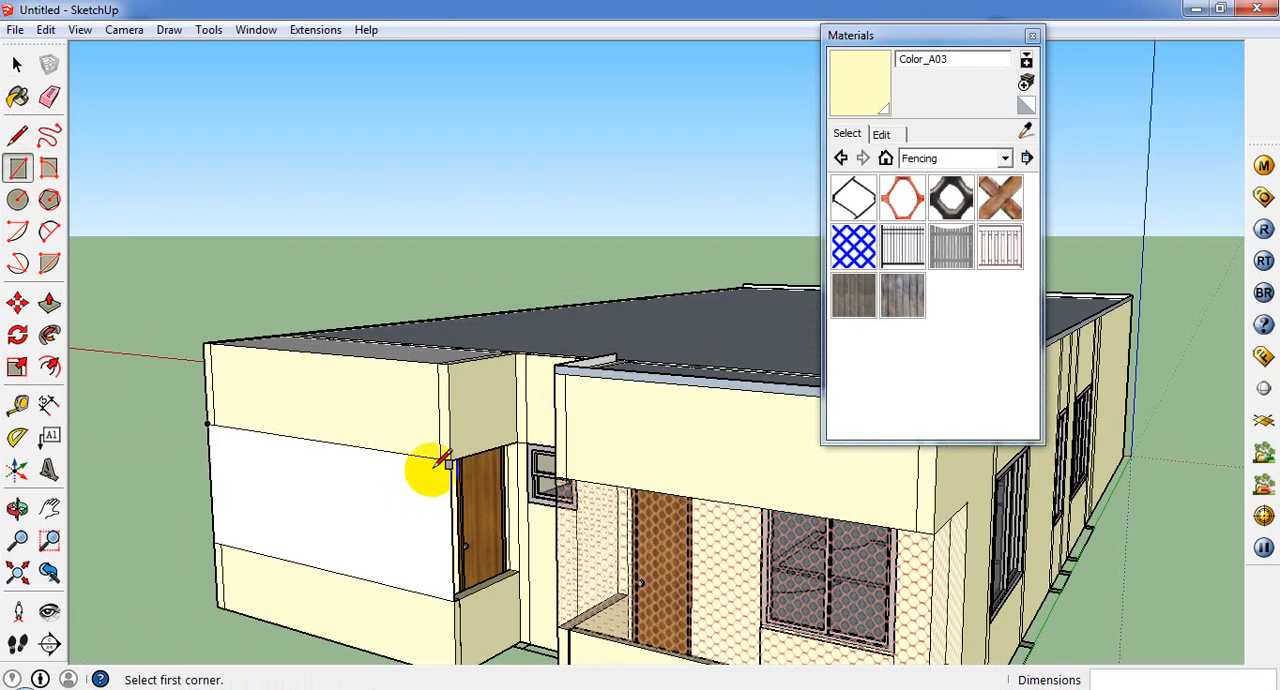
# Step: Draw a rectangle across the porch's open side beside the door, from the upper band's bottom corner to the top of the parapet
pyautogui.click(451, 461)
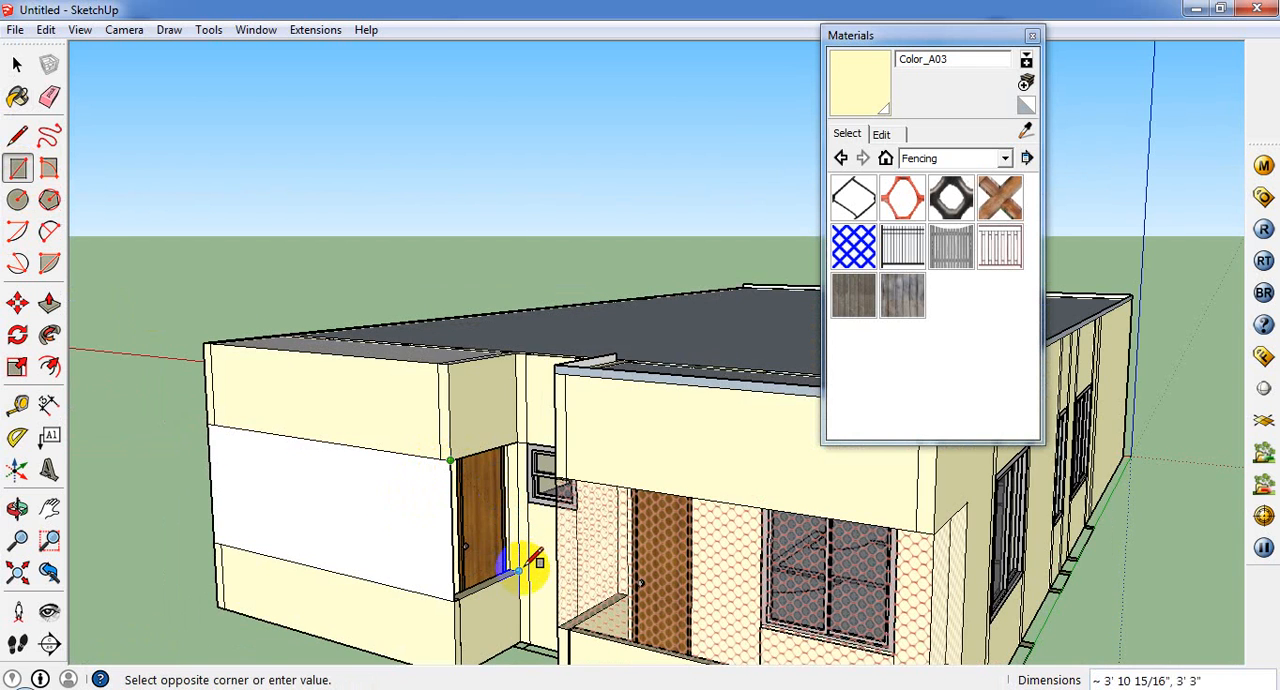
pyautogui.moveTo(519, 572); pyautogui.dragTo(1120, 423, button='middle')
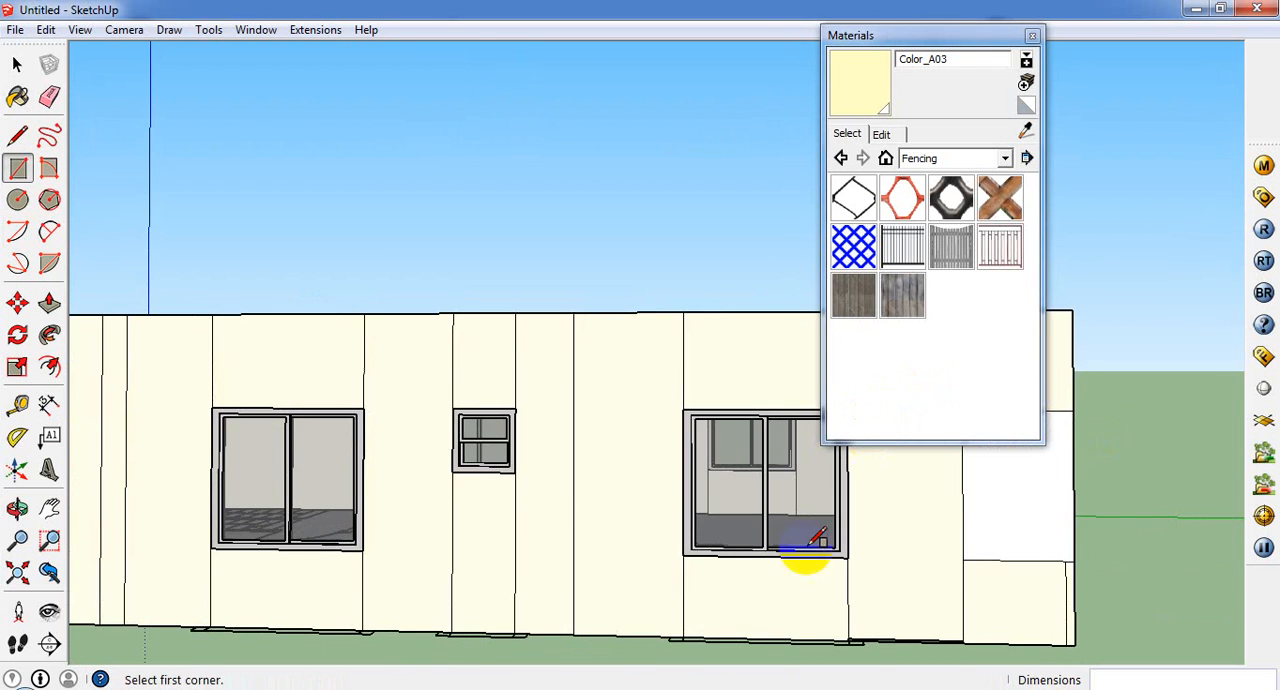
pyautogui.moveTo(743, 621); pyautogui.dragTo(103, 571, button='middle')
pyautogui.scroll(-2, 103, 571)
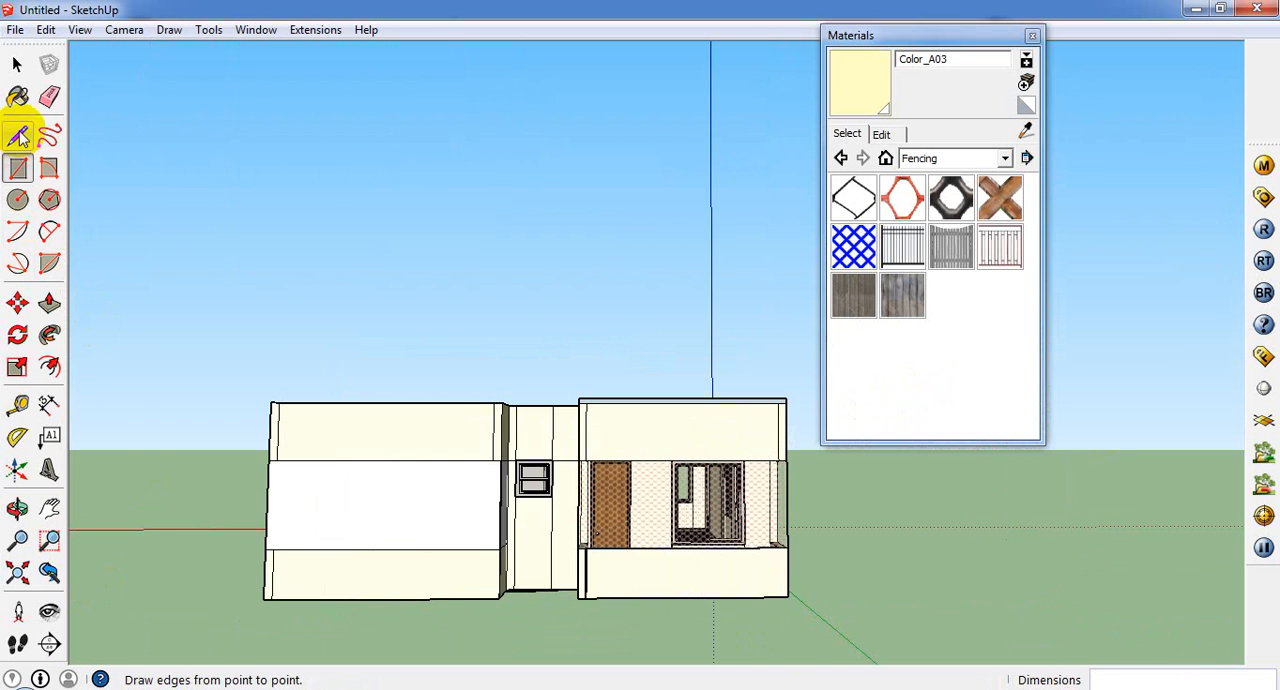
# Step: Sample the Fencing_Construction mesh from the existing screen and paint the porch's front panel and both side panels with it
pyautogui.click(18, 100)
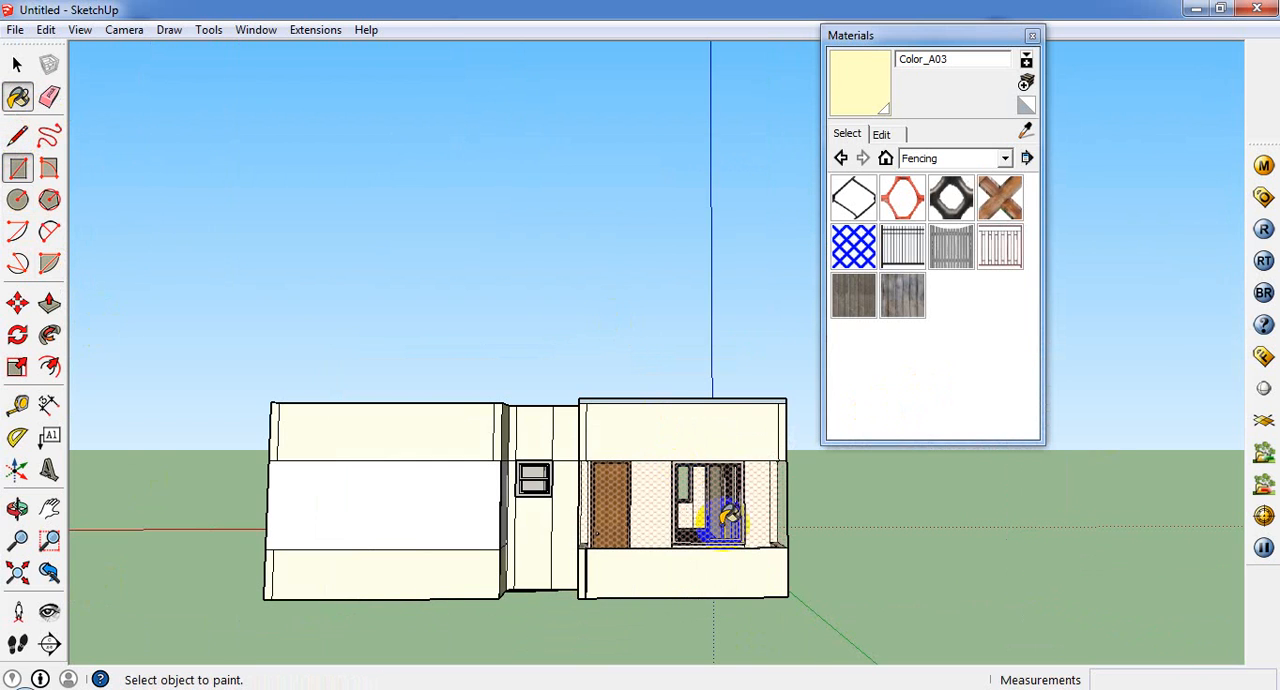
pyautogui.click(1024, 131)
pyautogui.click(248, 538)
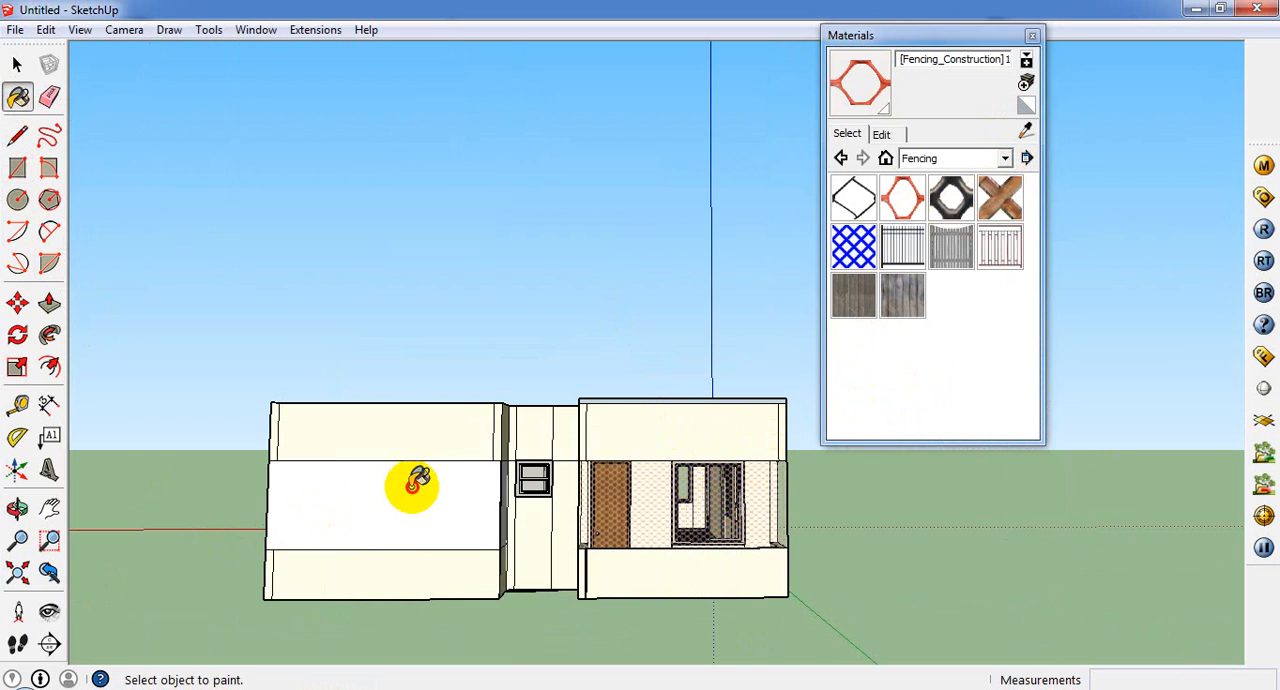
pyautogui.click(414, 480)
pyautogui.moveTo(414, 480)
pyautogui.mouseDown(button='middle')
pyautogui.moveTo(800, 634)
pyautogui.moveTo(752, 583)
pyautogui.mouseUp(button='middle')
pyautogui.click(745, 585)
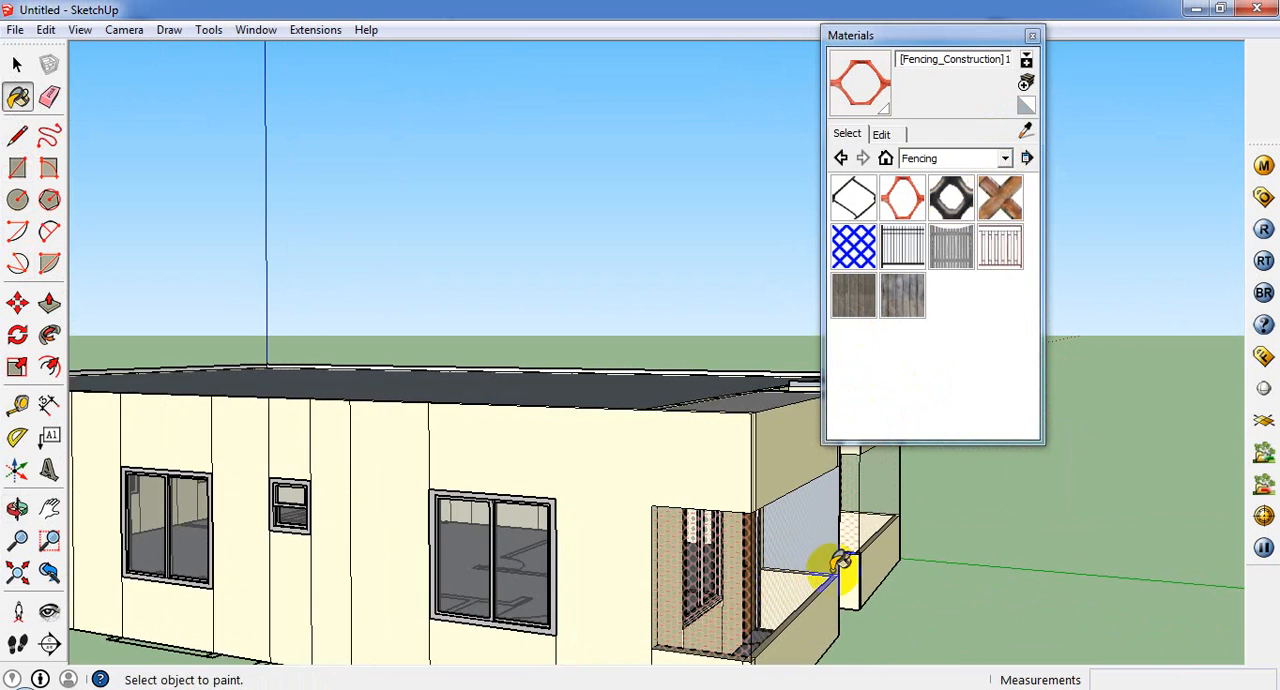
pyautogui.moveTo(843, 558)
pyautogui.mouseDown(button='middle')
pyautogui.moveTo(200, 680)
pyautogui.moveTo(474, 486)
pyautogui.mouseUp(button='middle')
pyautogui.click(492, 500)
pyautogui.scroll(-5, 492, 500)
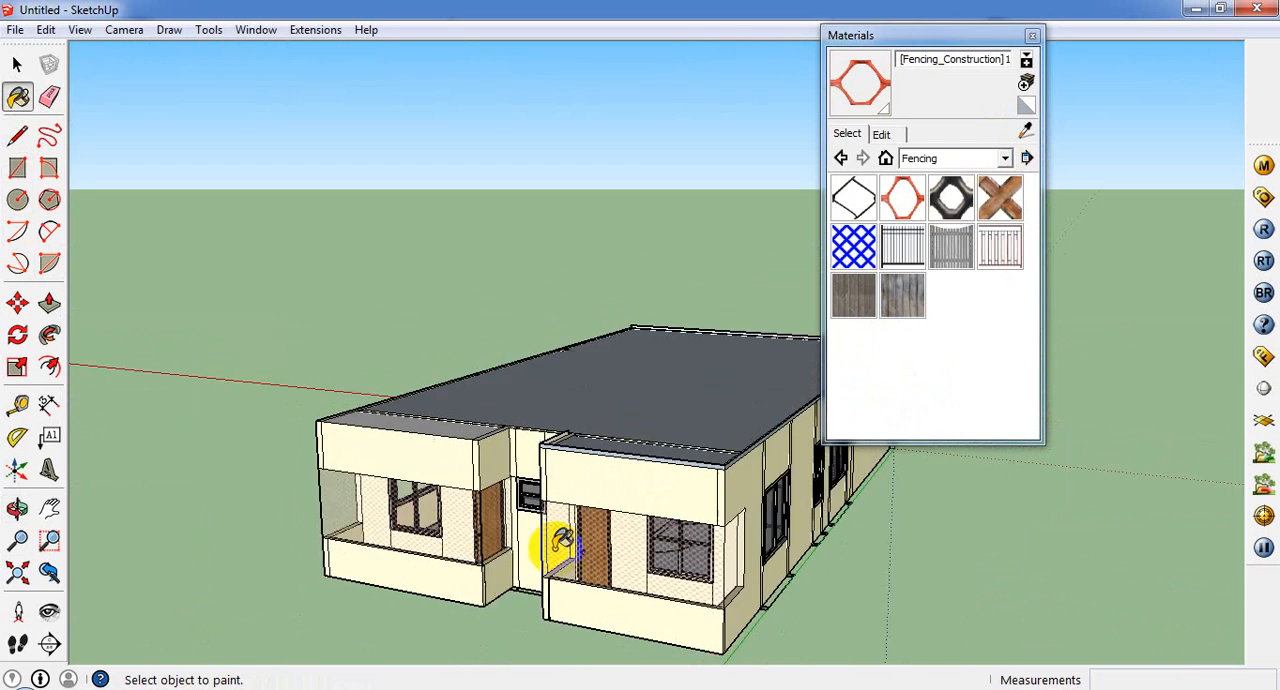
# Step: Select the entire ground storey and make it a group
pyautogui.hotkey('ctrl', 'a')
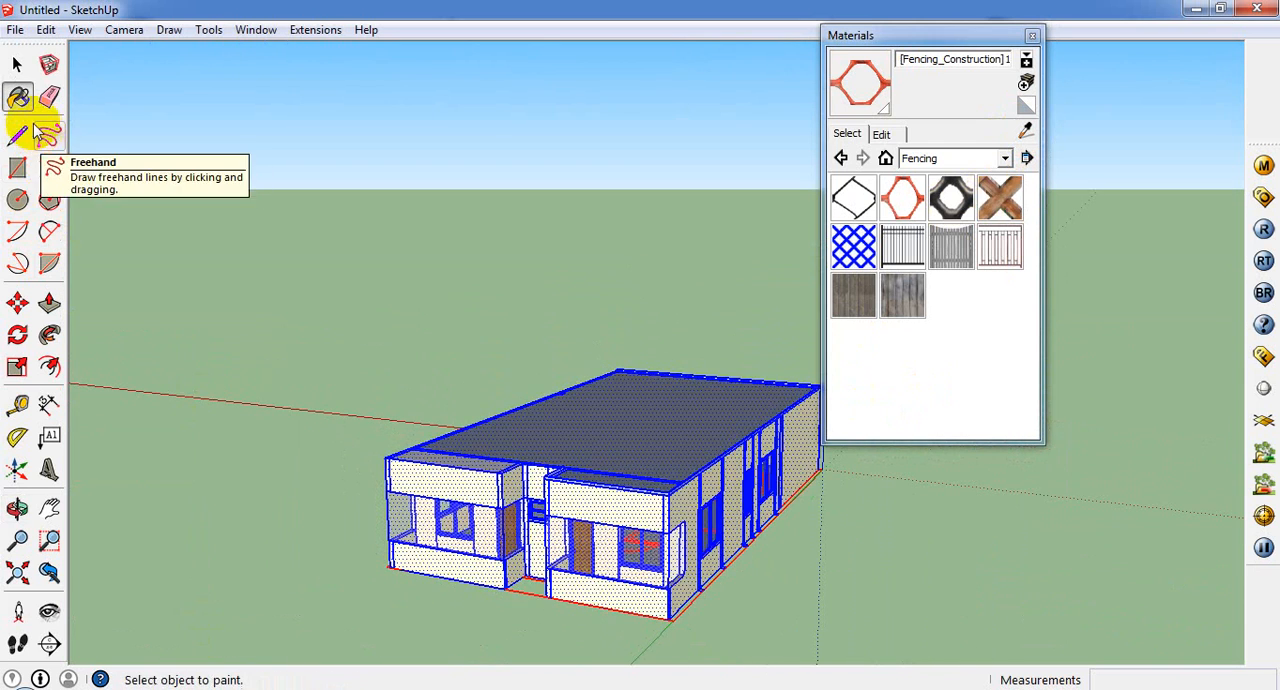
pyautogui.click(16, 64)
pyautogui.rightClick(563, 418)
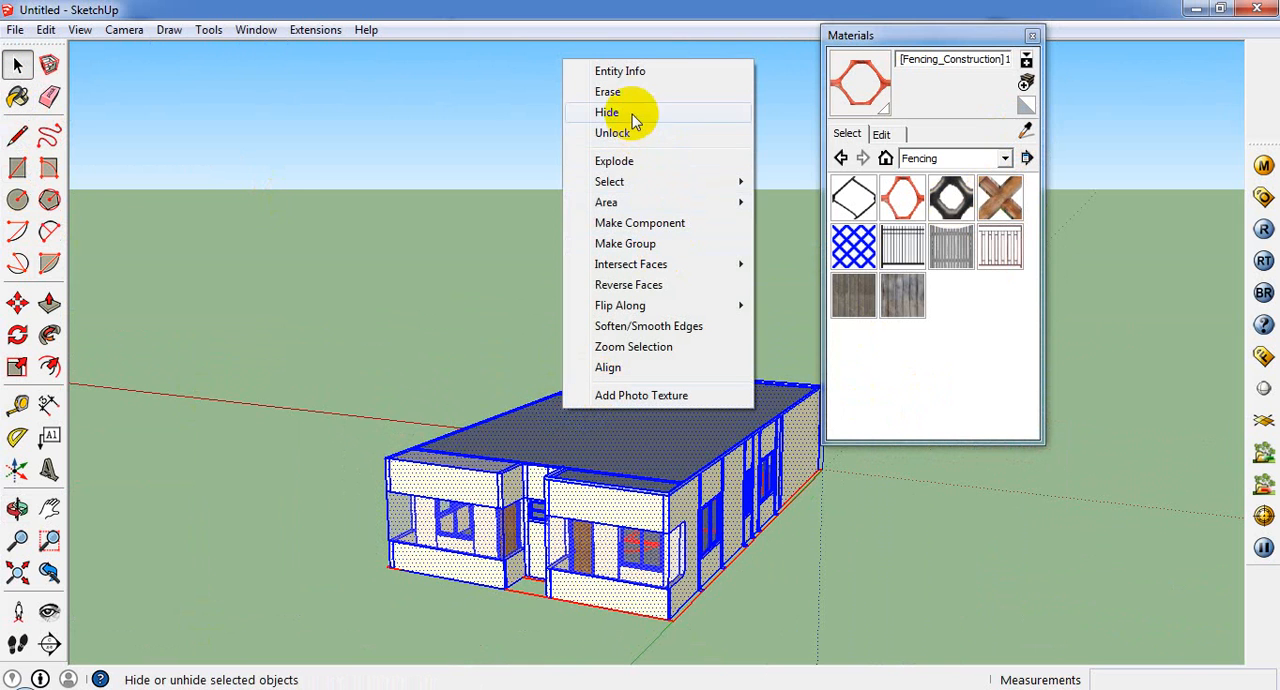
pyautogui.click(657, 247)
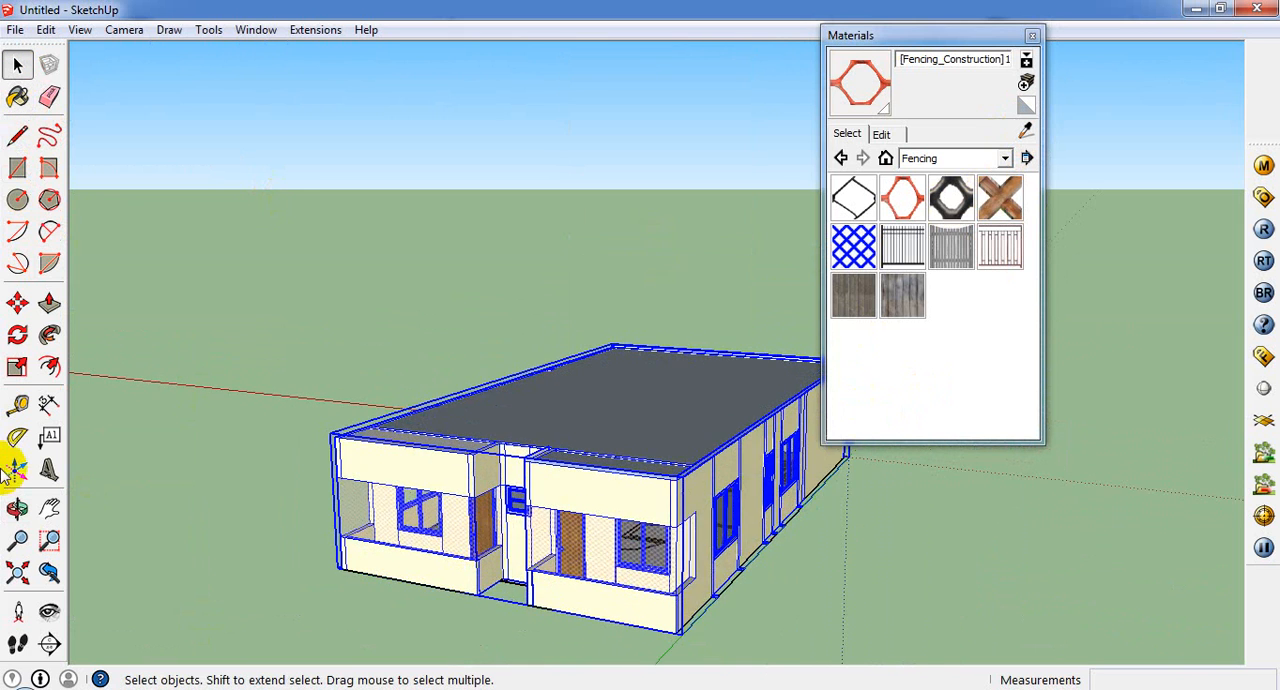
# Step: Copy the grouped storey 10' straight up from its front bottom corner and raise the copy a further 3"
pyautogui.click(18, 304)
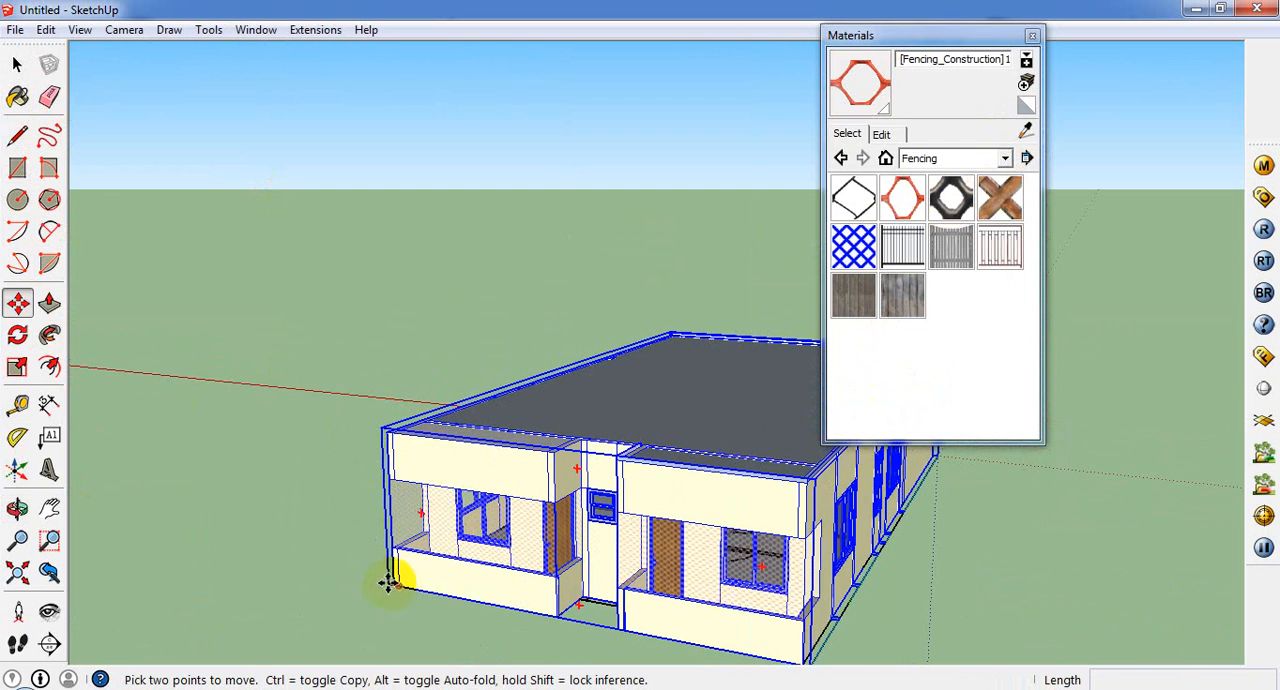
pyautogui.moveTo(388, 583)
pyautogui.mouseDown(button='middle')
pyautogui.moveTo(363, 600)
pyautogui.moveTo(434, 586)
pyautogui.moveTo(390, 600)
pyautogui.mouseUp(button='middle')
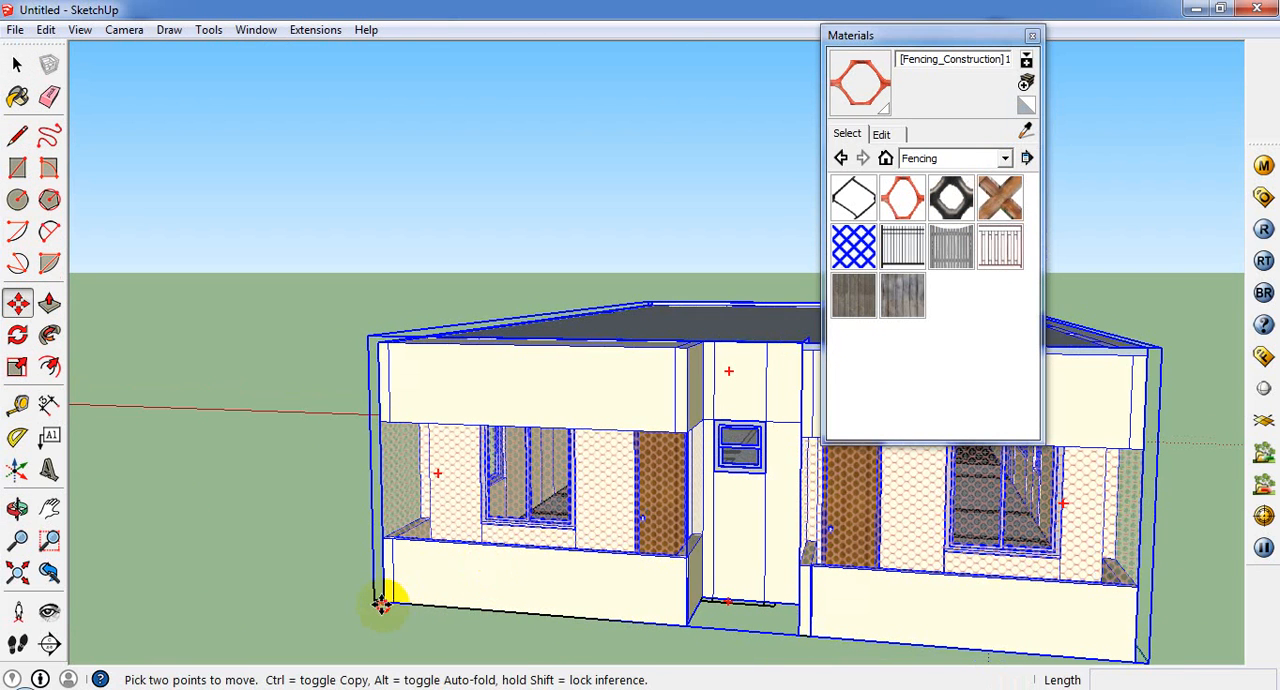
pyautogui.keyDown('ctrl'); pyautogui.click(381, 604); pyautogui.keyUp('ctrl')
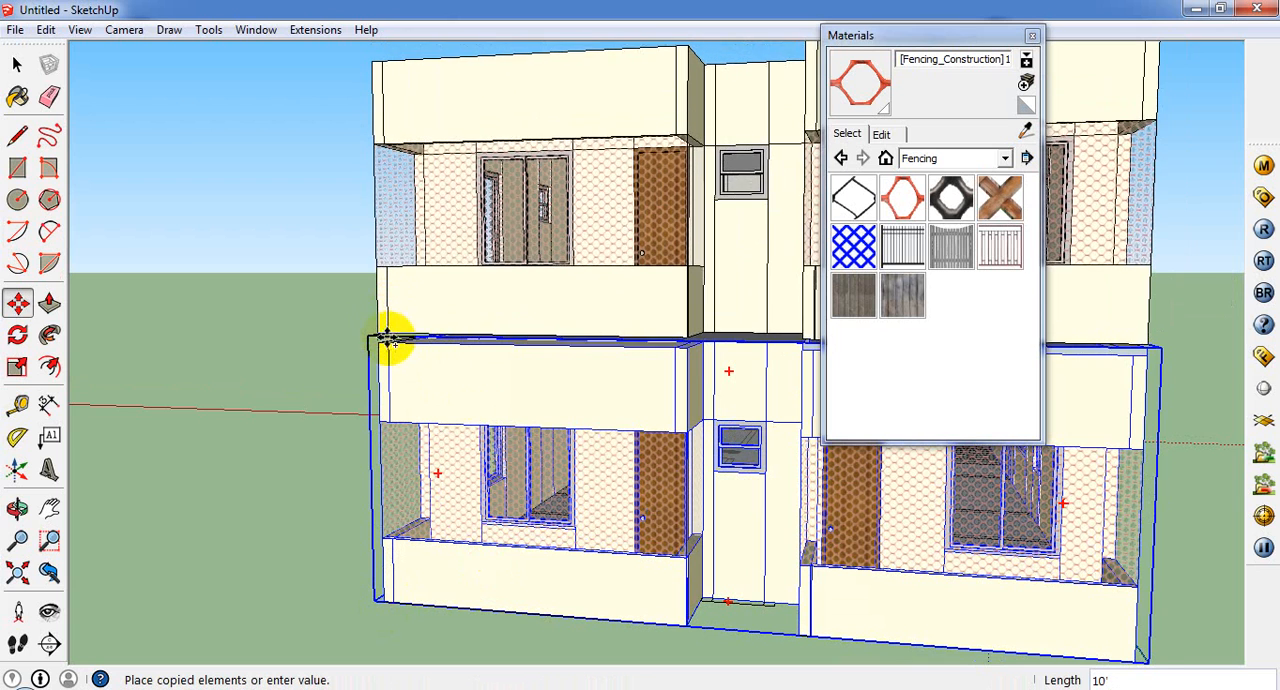
pyautogui.click(380, 343)
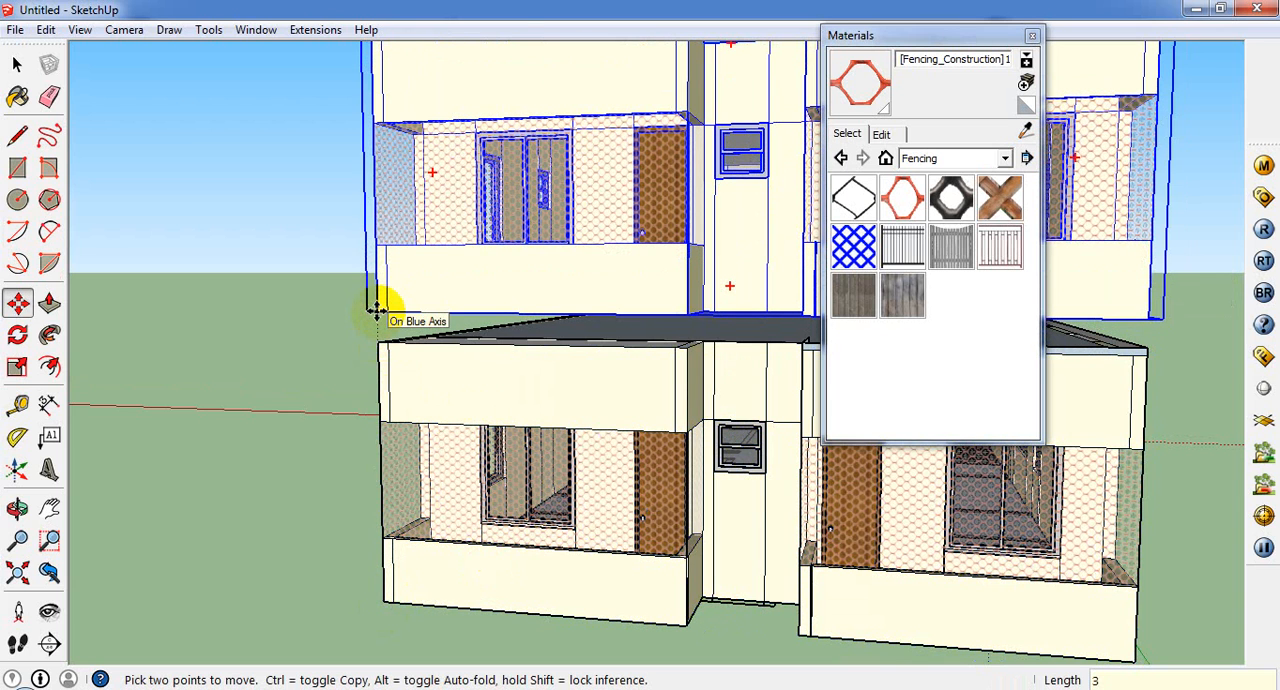
pyautogui.press('Return')
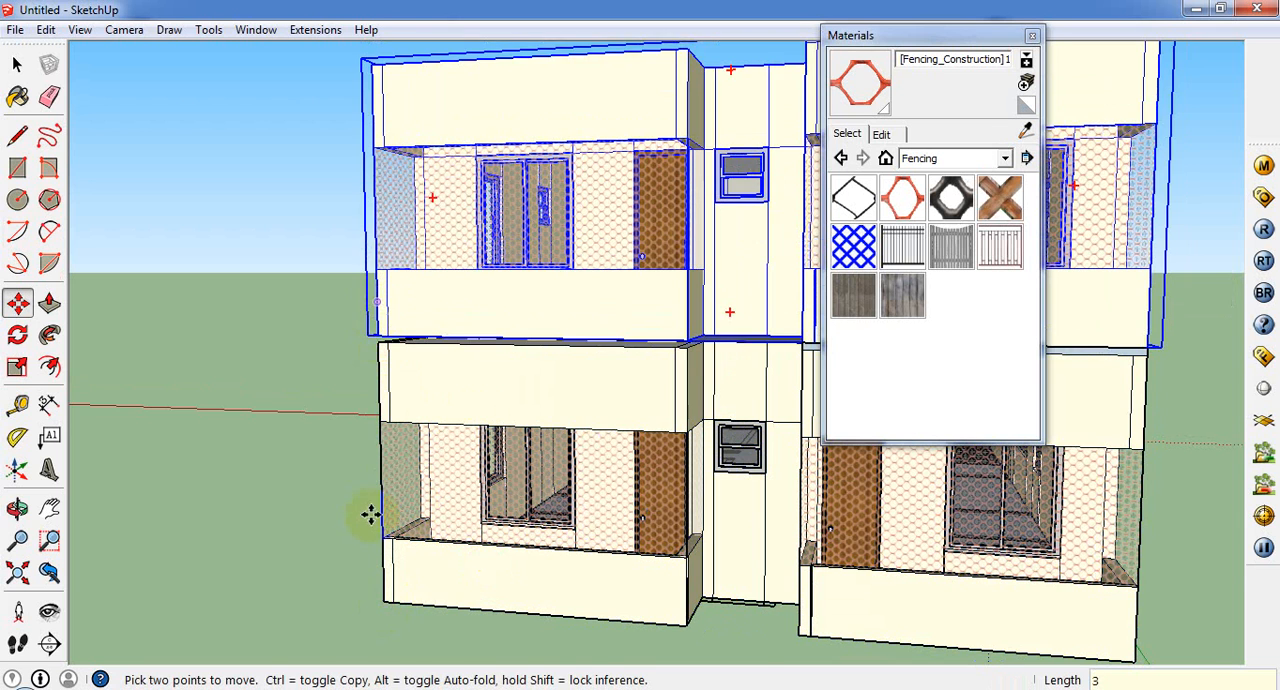
# Step: Draw a rectangle about 11' 10" by 3" over the gap between the storeys along the left porch's front
pyautogui.scroll(3, 386, 294)
pyautogui.click(17, 167)
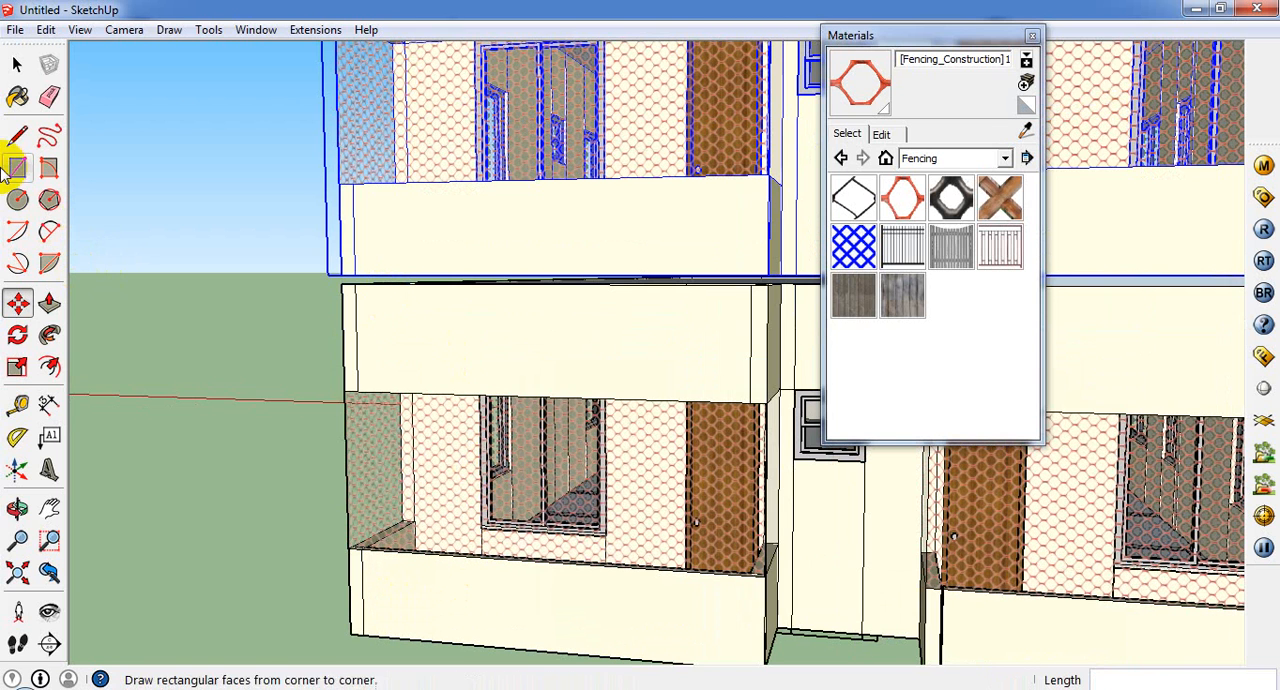
pyautogui.click(341, 274)
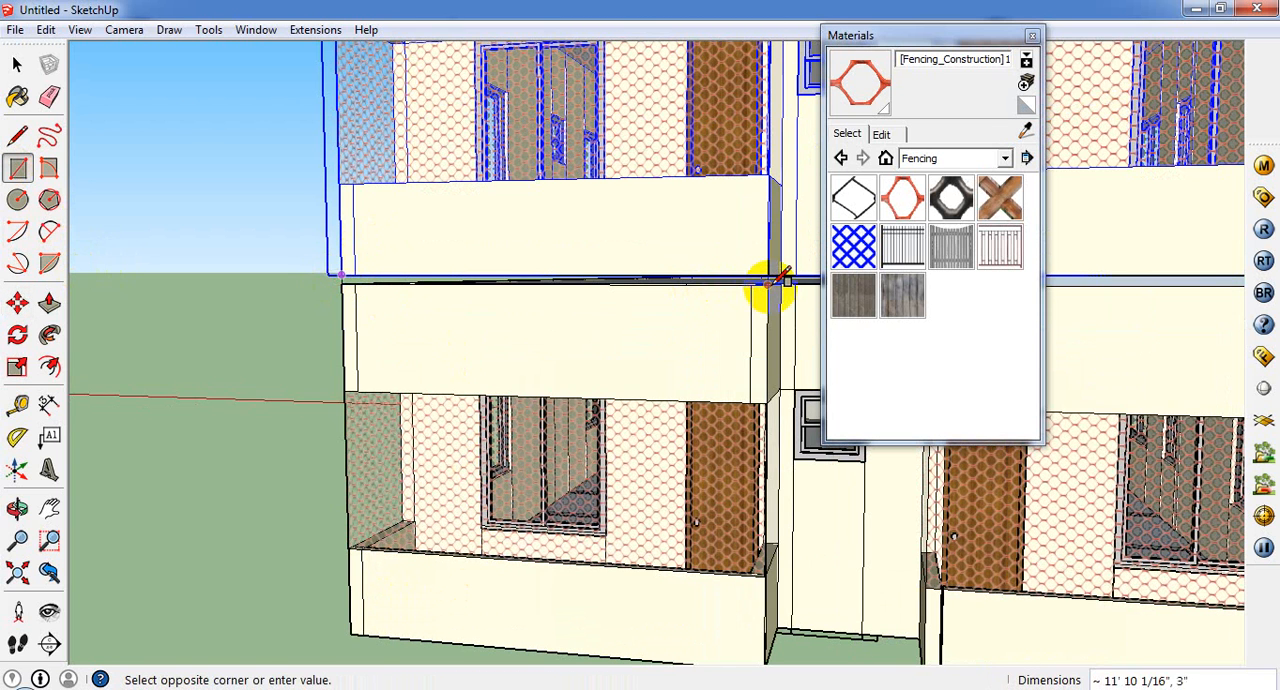
pyautogui.click(770, 283)
# Step: Close the Materials window and draw a 3' 3" by 3" rectangle over the gap on the left porch's inner side
pyautogui.moveTo(760, 278); pyautogui.dragTo(700, 346, button='middle')
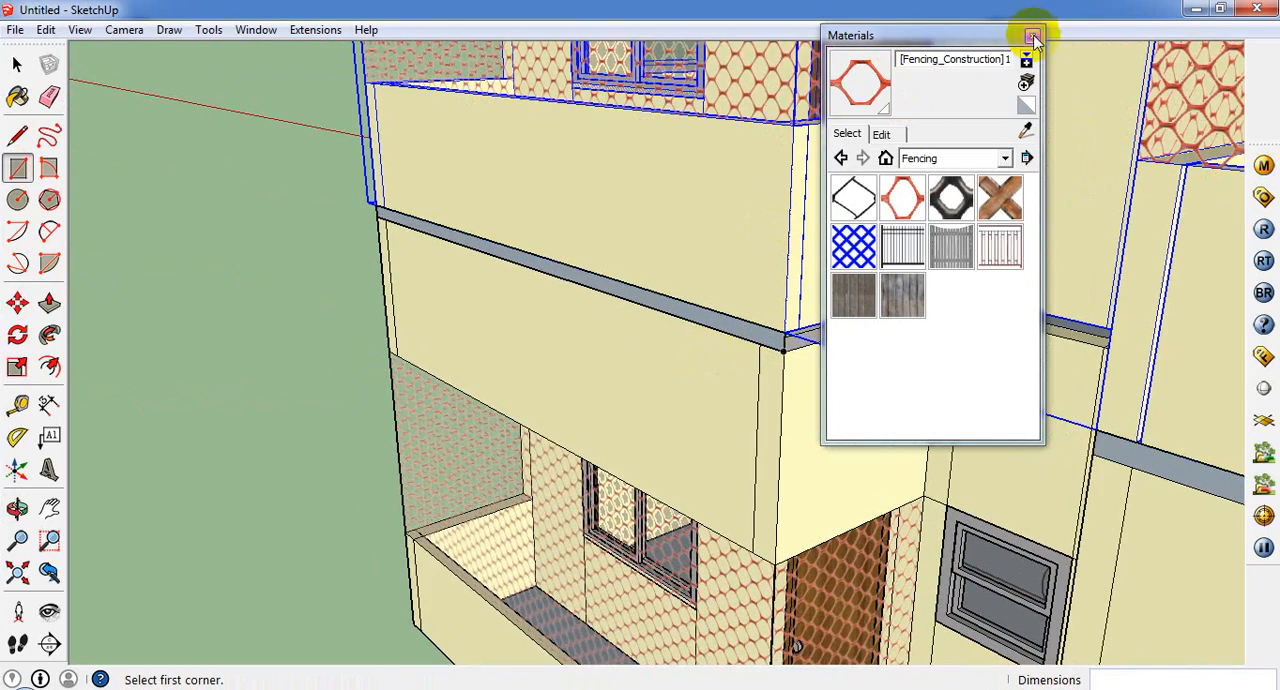
pyautogui.click(1033, 37)
pyautogui.scroll(2, 785, 312)
pyautogui.click(760, 331)
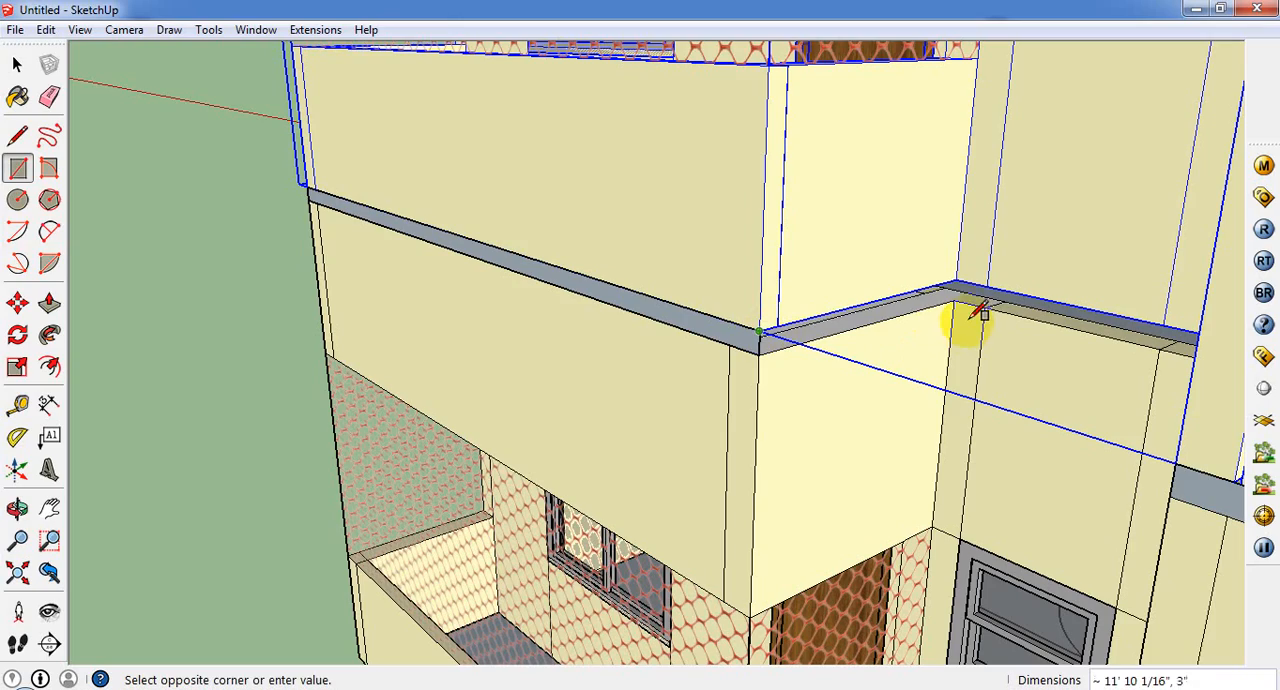
pyautogui.click(957, 281)
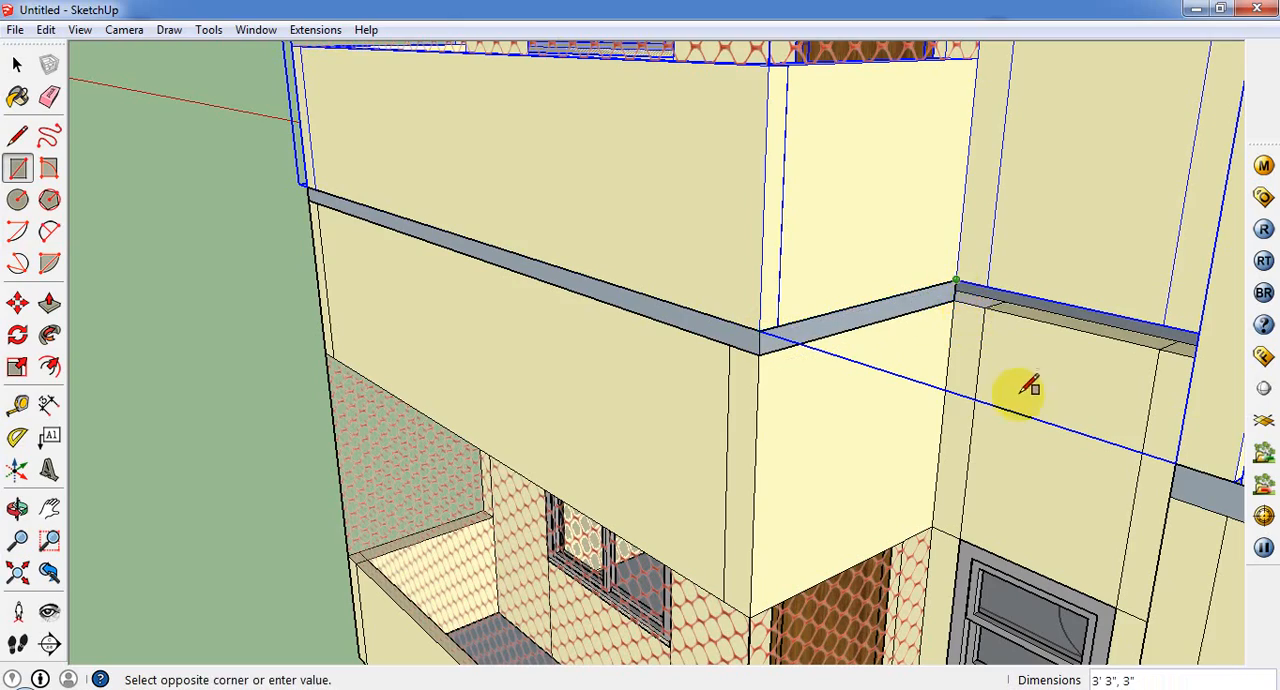
# Step: Draw 3" high rectangles over the gap along the recessed wall between the porches and the right porch's 3' 3" inner side
pyautogui.moveTo(1050, 394); pyautogui.dragTo(1220, 320, button='middle')
pyautogui.scroll(-3, 783, 371)
pyautogui.moveTo(1100, 366); pyautogui.dragTo(1068, 285, button='middle')
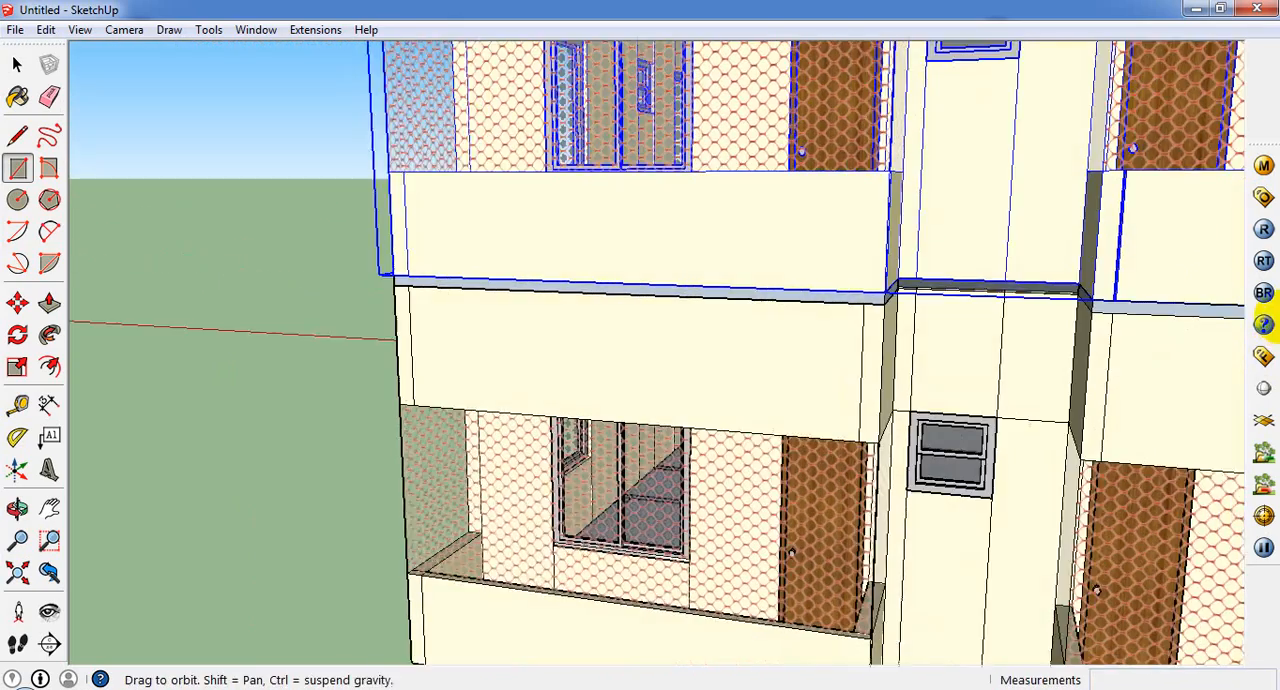
pyautogui.scroll(3, 1065, 280)
pyautogui.click(1079, 297)
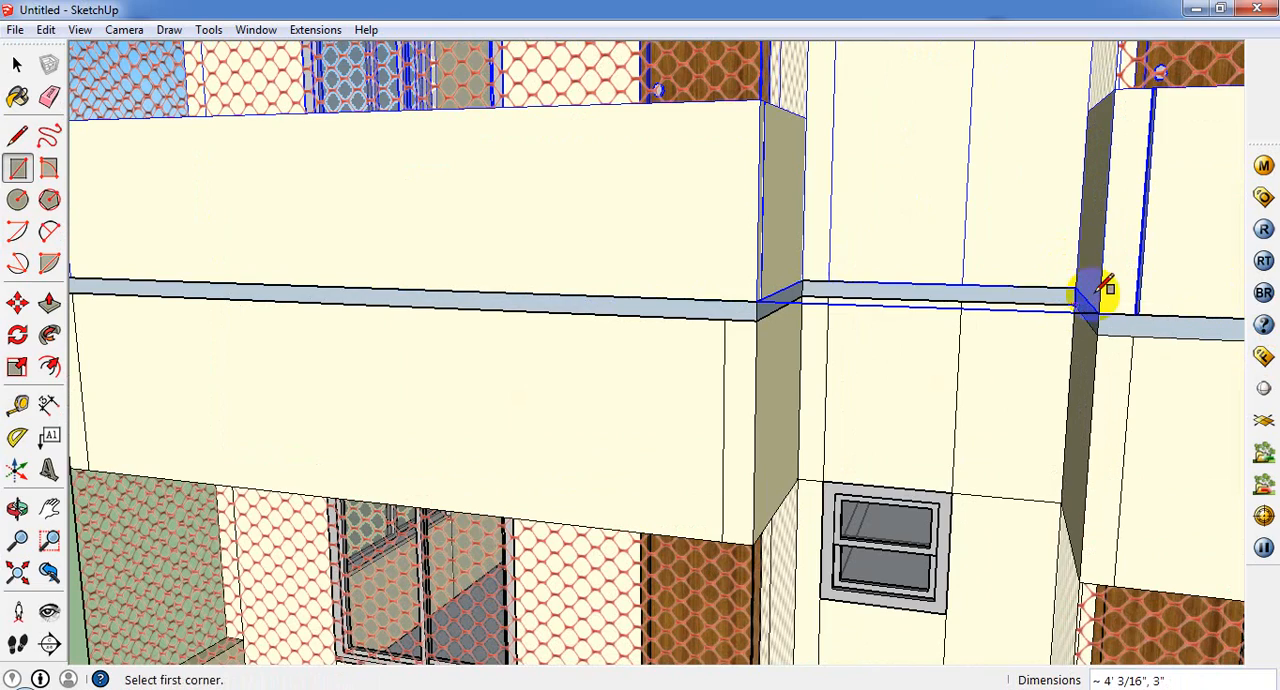
pyautogui.click(1077, 289)
pyautogui.click(1110, 333)
# Step: Draw a rectangle over the gap between the storeys along the right porch's front, from its outer to its inner corner
pyautogui.scroll(-6, 1063, 338)
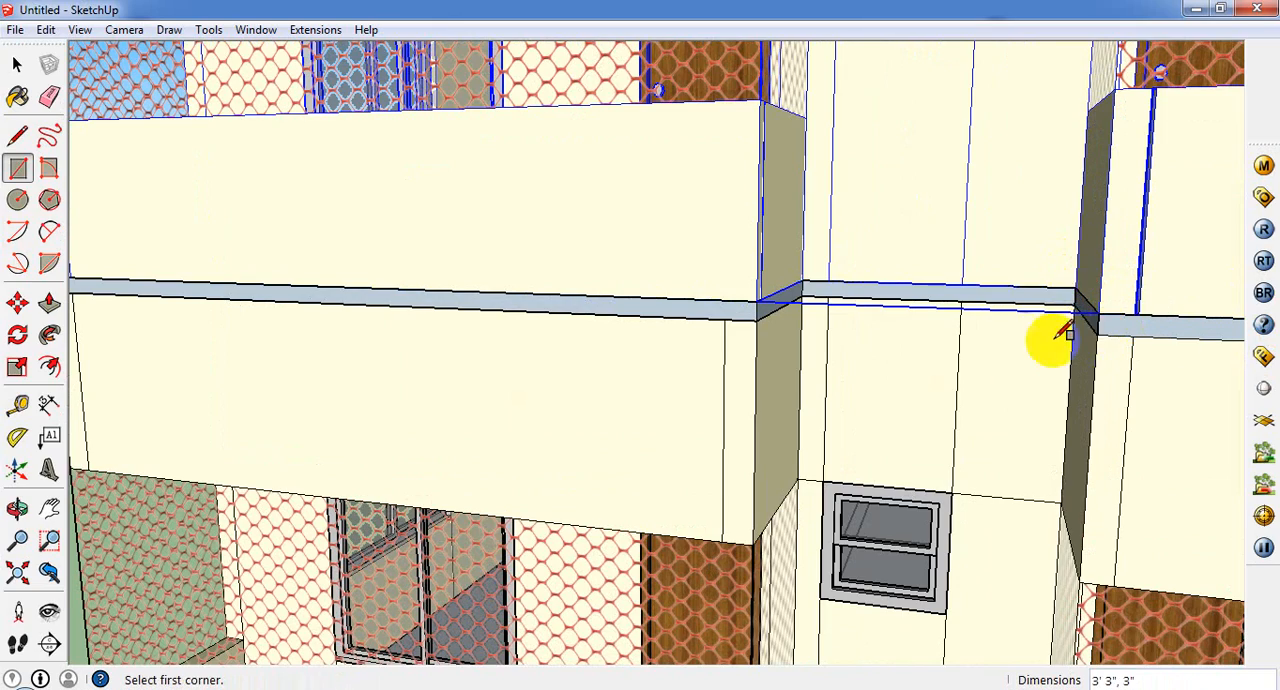
pyautogui.scroll(4, 1240, 435)
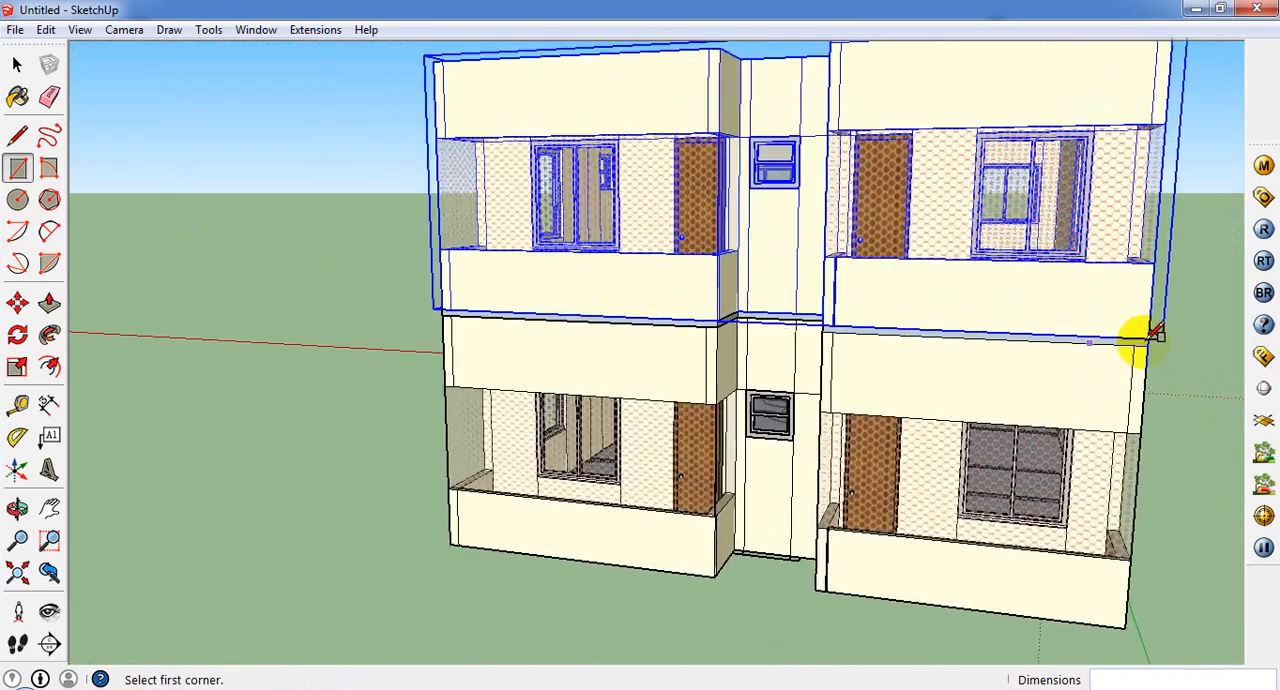
pyautogui.click(1150, 336)
pyautogui.scroll(3, 728, 318)
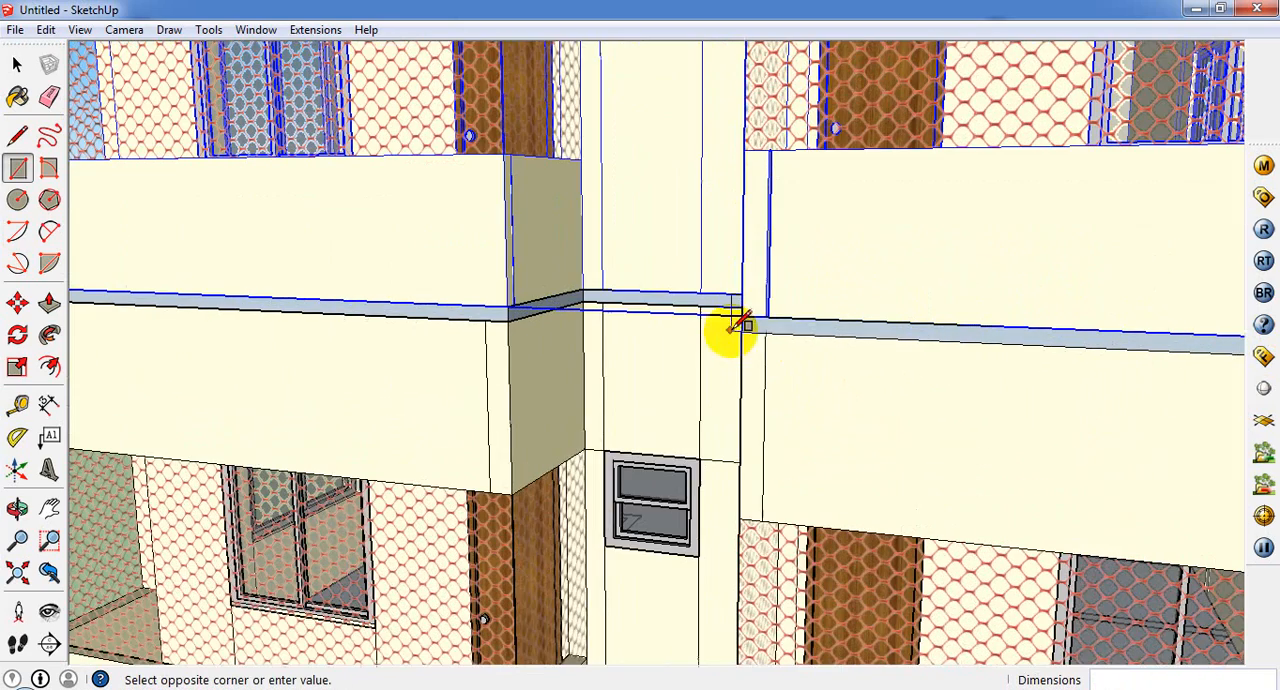
pyautogui.click(742, 332)
# Step: Draw a 45' 4" by 3" rectangle over the gap along the long side wall, from the porch corner to the rear corner
pyautogui.moveTo(734, 334); pyautogui.dragTo(48, 316, button='middle')
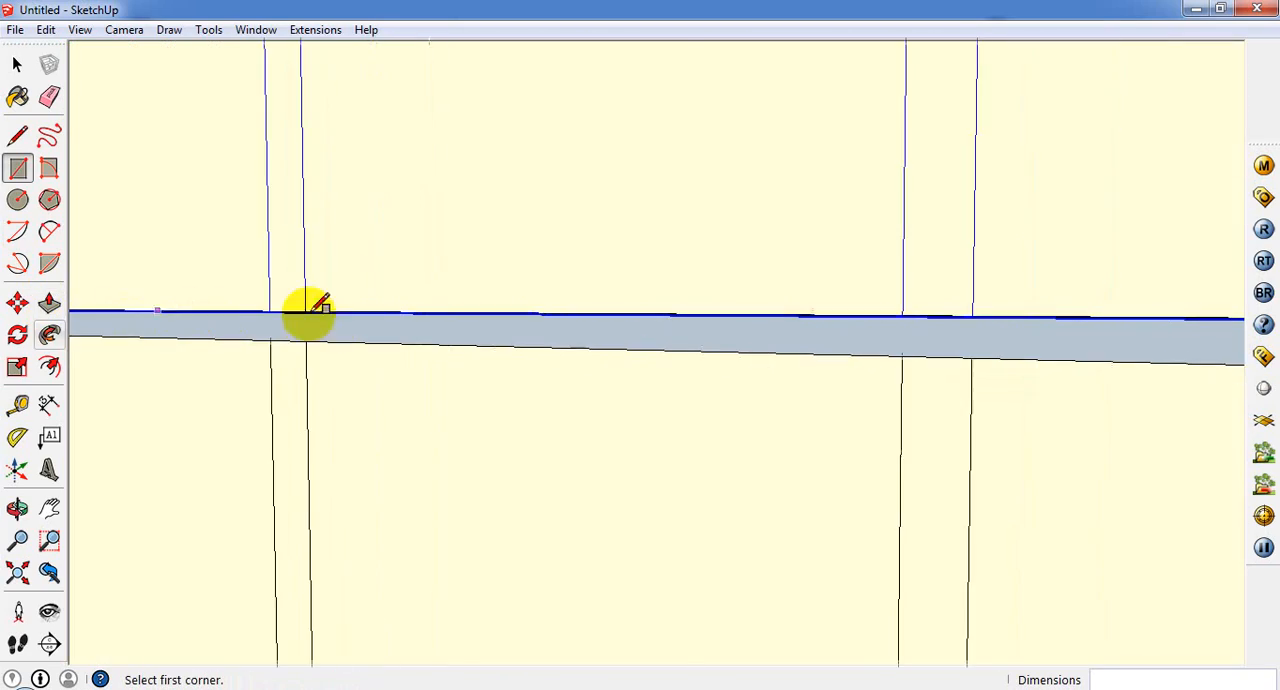
pyautogui.scroll(-4, 545, 338)
pyautogui.scroll(-2, 545, 338)
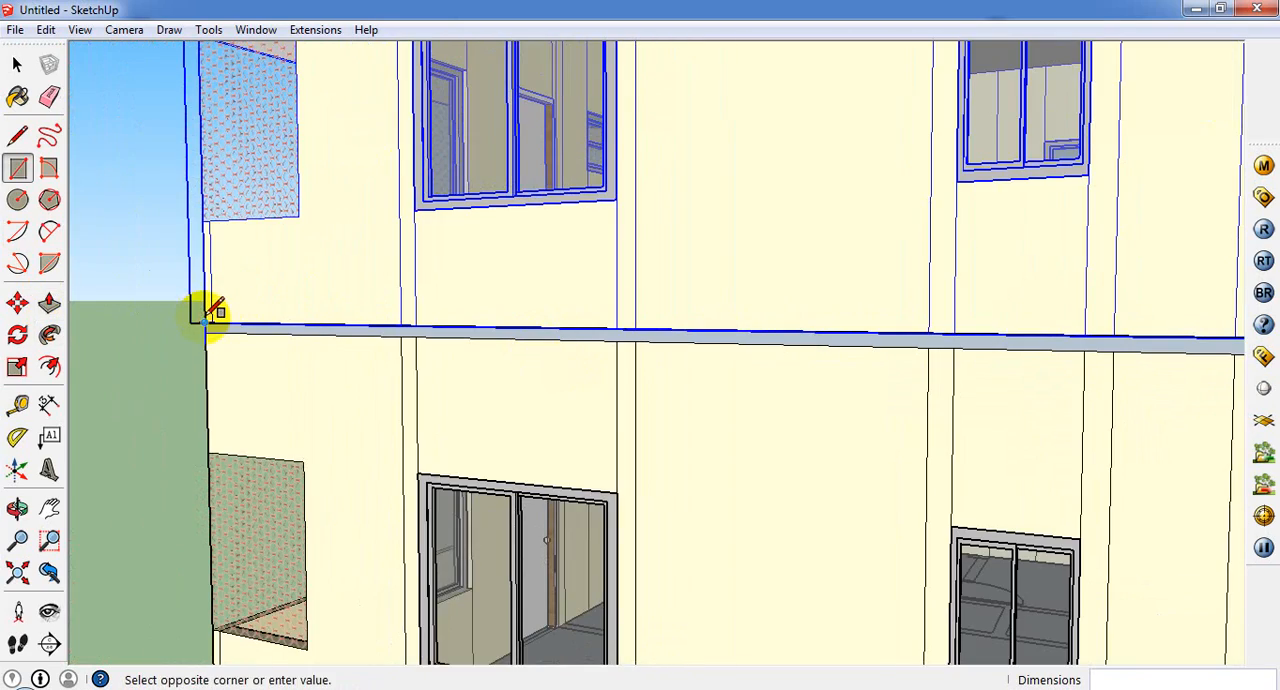
pyautogui.scroll(-3, 213, 312)
pyautogui.scroll(-2, 386, 343)
pyautogui.scroll(2, 851, 326)
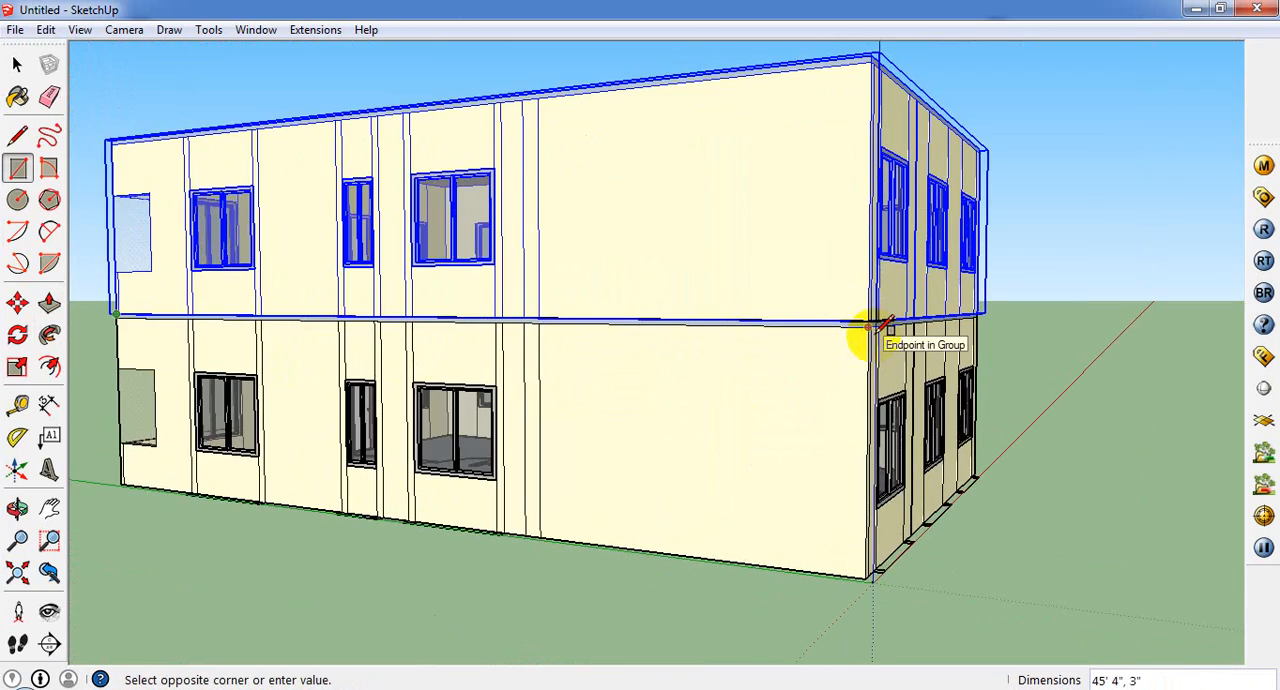
pyautogui.click(872, 326)
# Step: Draw rectangles over the gap along the 26' 8" rear wall and the opposite long side wall, the latter 45' 4" by 3"
pyautogui.moveTo(871, 329); pyautogui.dragTo(380, 423, button='middle')
pyautogui.scroll(3, 450, 405)
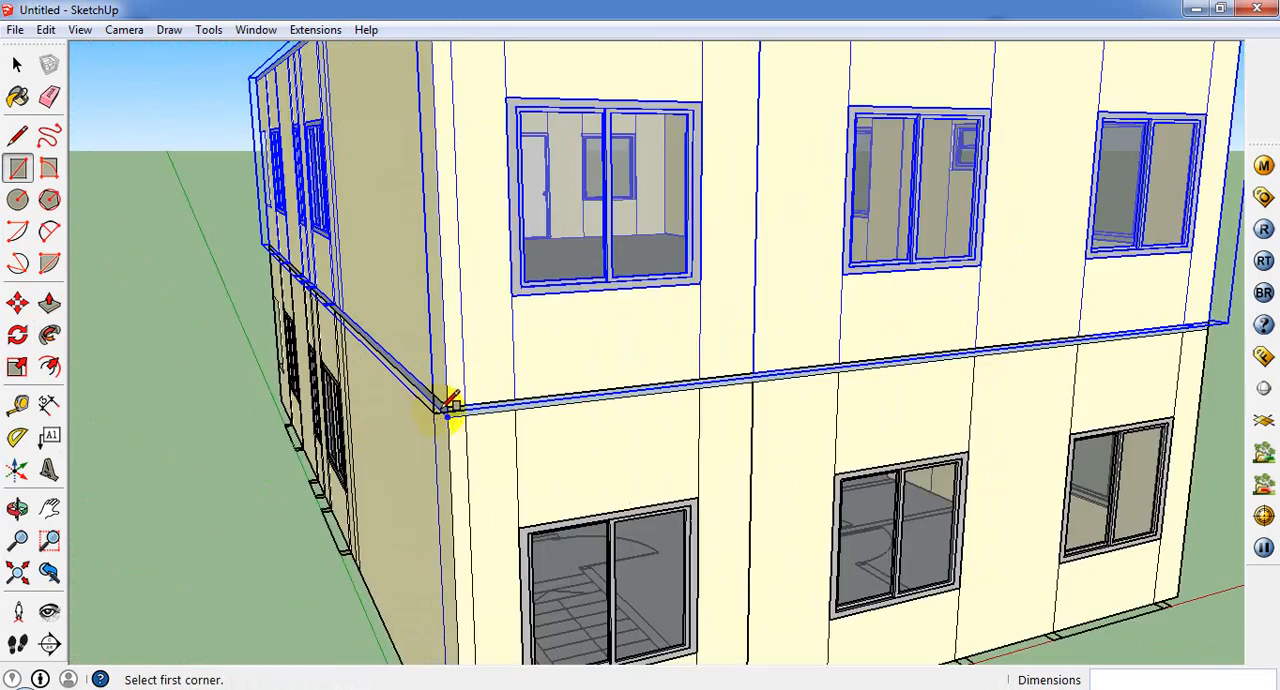
pyautogui.scroll(3, 450, 403)
pyautogui.scroll(-3, 447, 420)
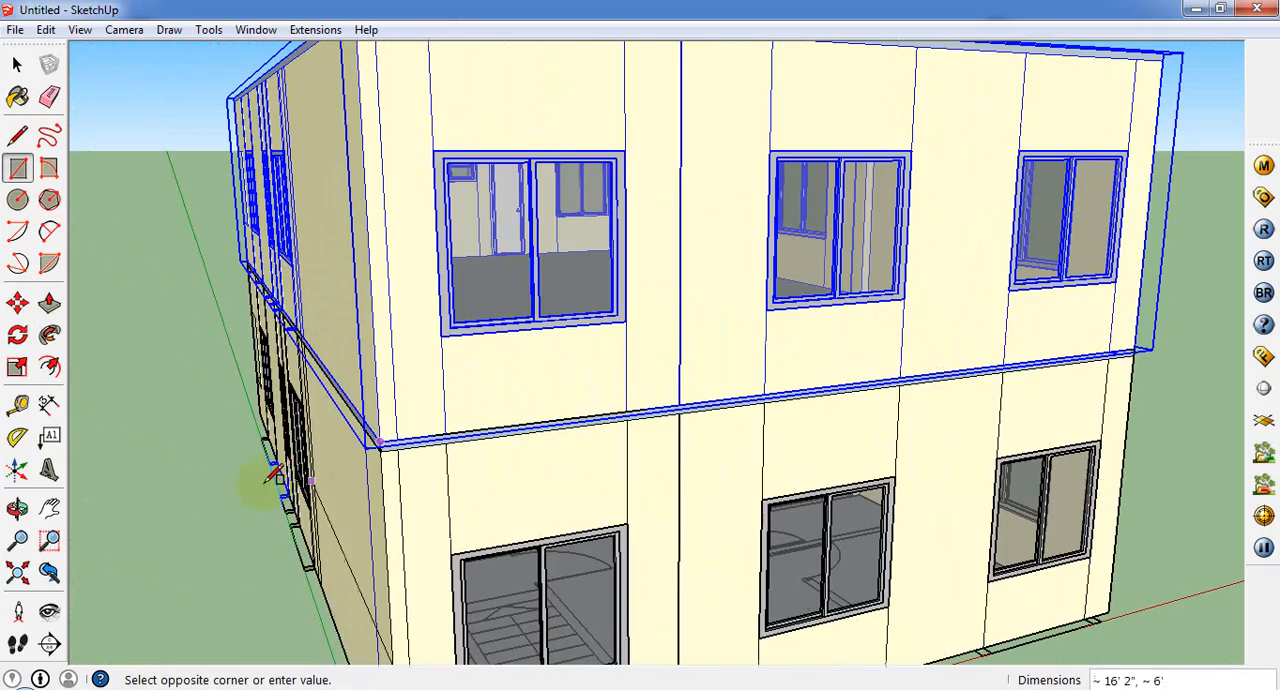
pyautogui.scroll(-1, 909, 357)
pyautogui.moveTo(909, 357); pyautogui.dragTo(387, 292, button='middle')
pyautogui.scroll(2, 375, 265)
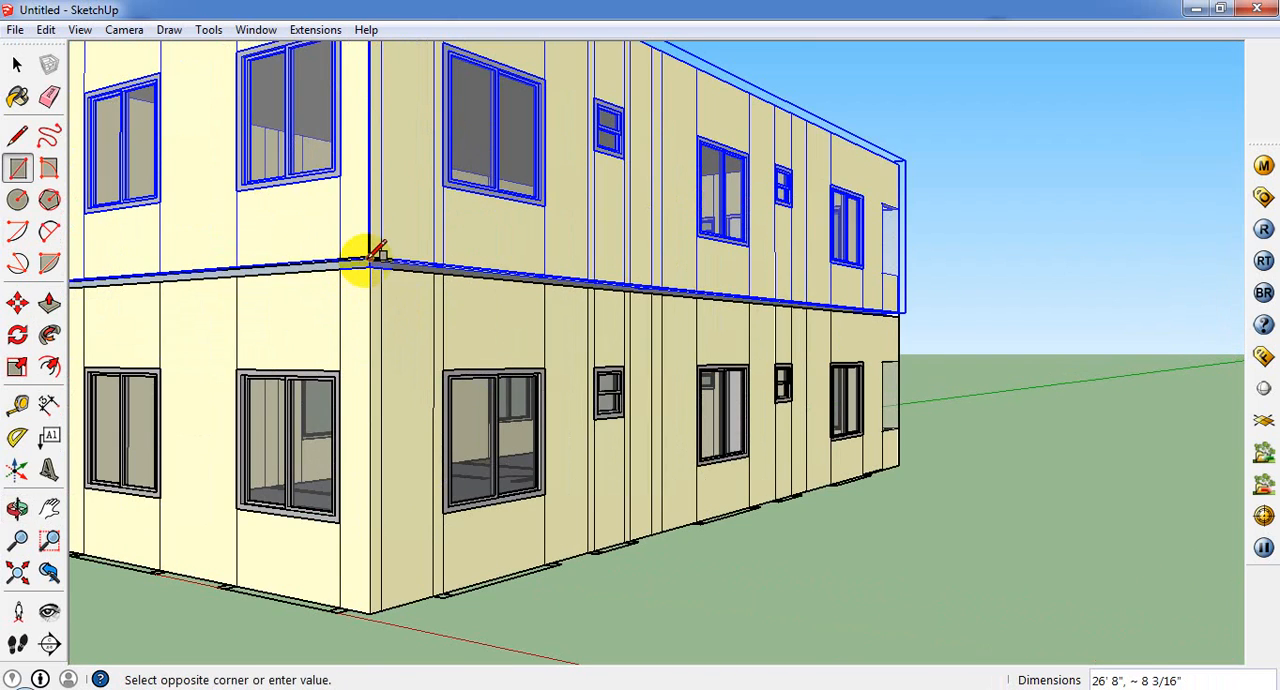
pyautogui.moveTo(898, 293); pyautogui.dragTo(826, 363, button='middle')
pyautogui.scroll(4, 600, 331)
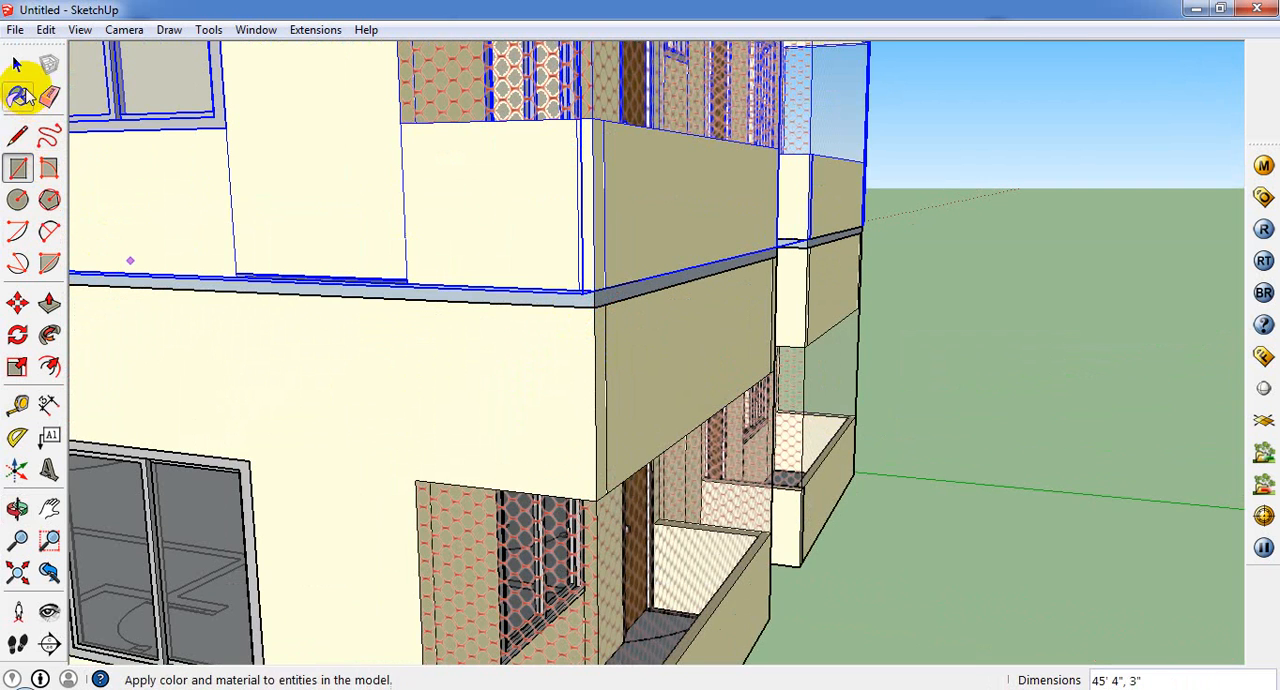
# Step: Push/Pull the strip between the storeys on the long side wall by about 2 5/8"
pyautogui.click(17, 96)
pyautogui.click(49, 303)
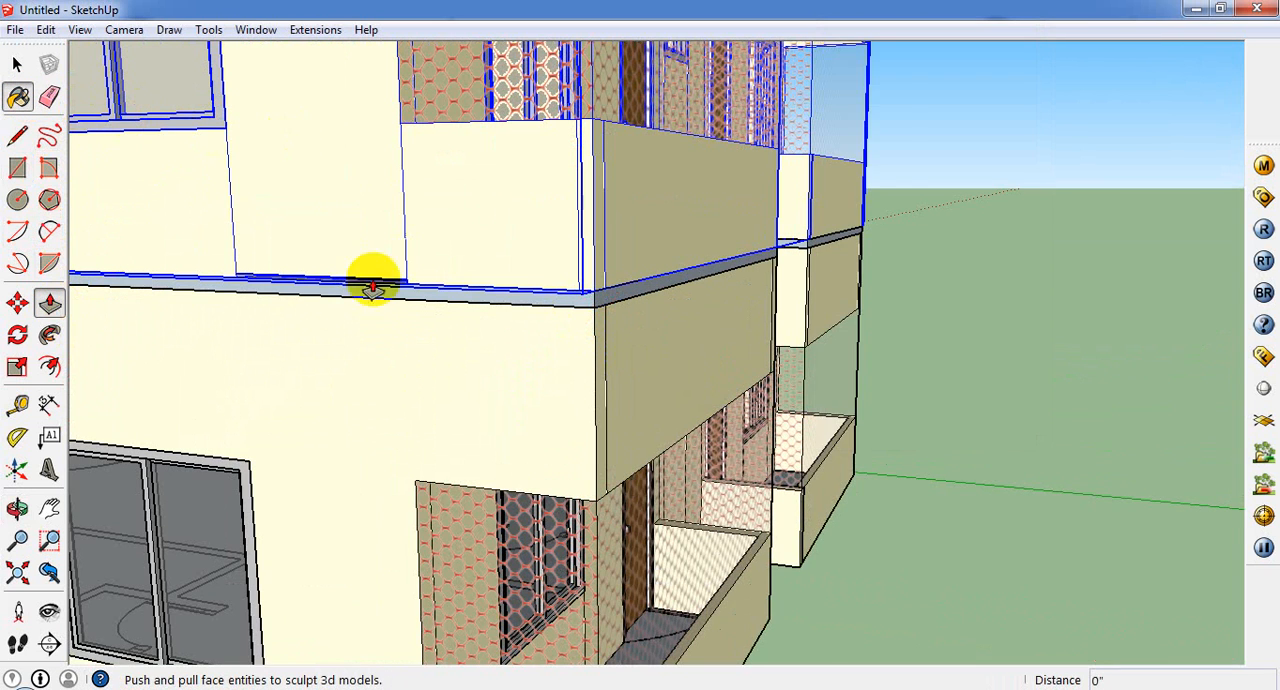
pyautogui.scroll(4, 497, 305)
pyautogui.click(497, 305)
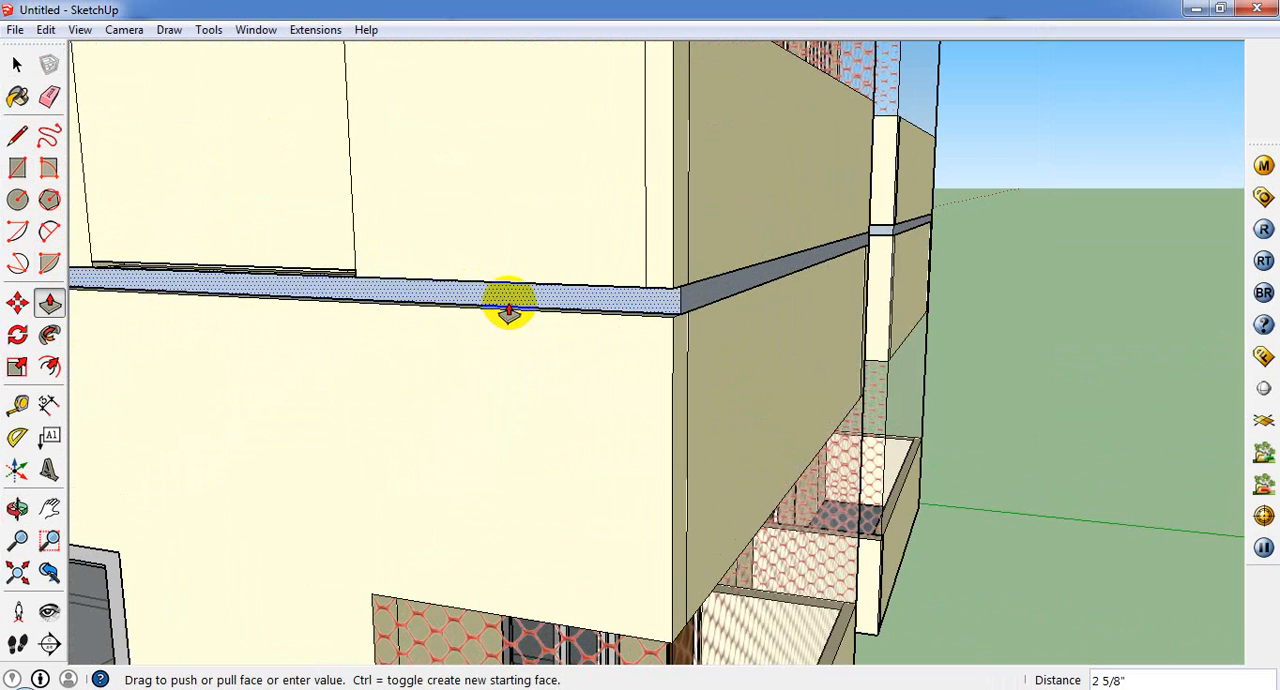
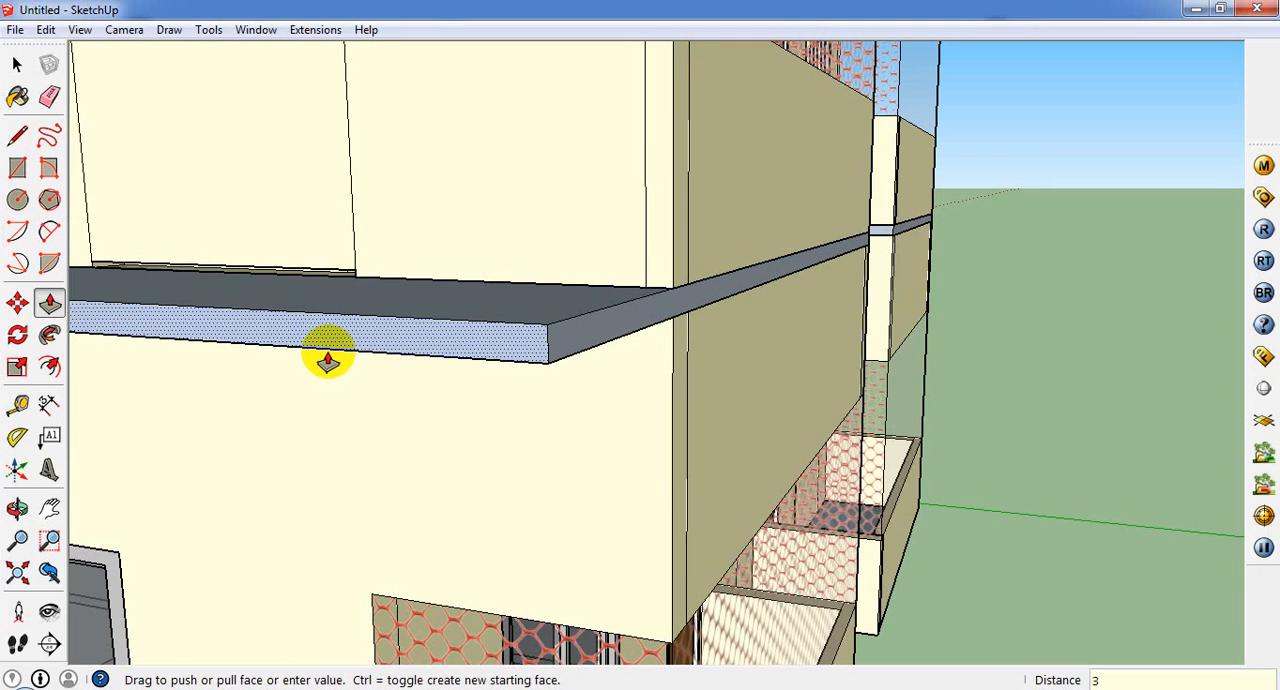
# Step: Extrude the slab-edge faces around the balcony's front, long side and inner return outward by 3 inches
pyautogui.write('"')
pyautogui.press('Return')
pyautogui.moveTo(666, 277)
pyautogui.mouseDown(button='middle')
pyautogui.moveTo(651, 360)
pyautogui.moveTo(674, 289)
pyautogui.mouseUp(button='middle')
pyautogui.click(716, 290)
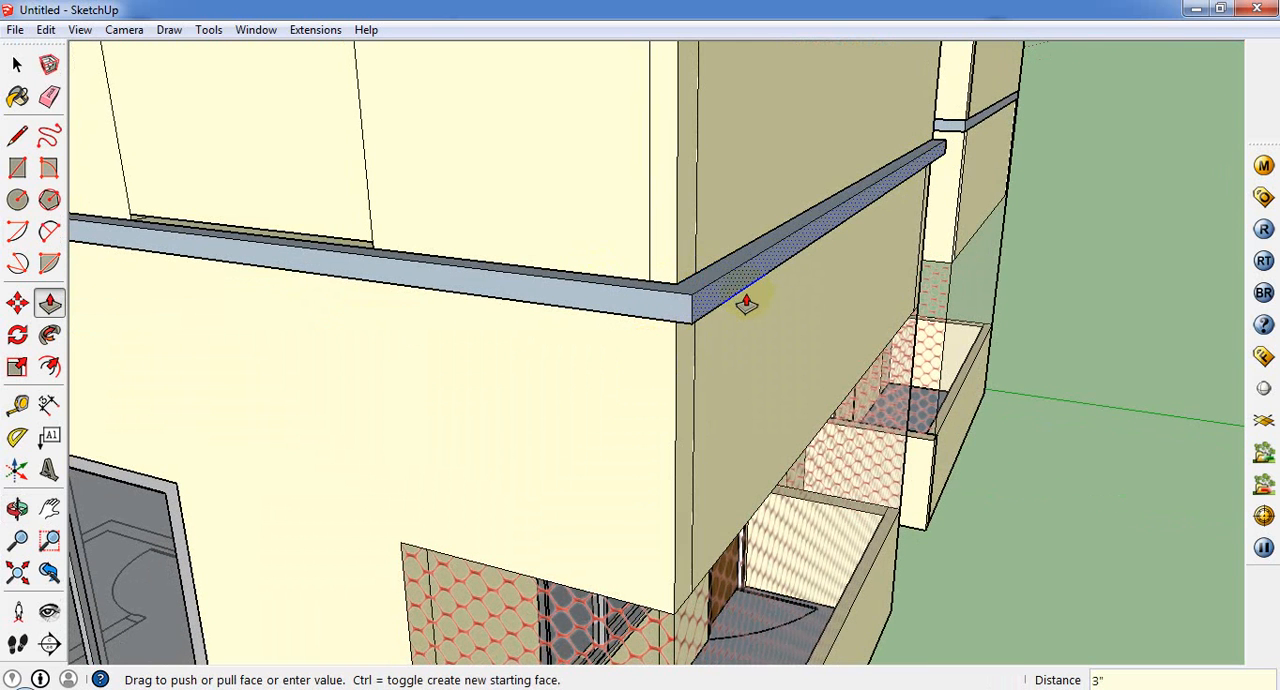
pyautogui.moveTo(746, 304); pyautogui.dragTo(721, 335, button='middle')
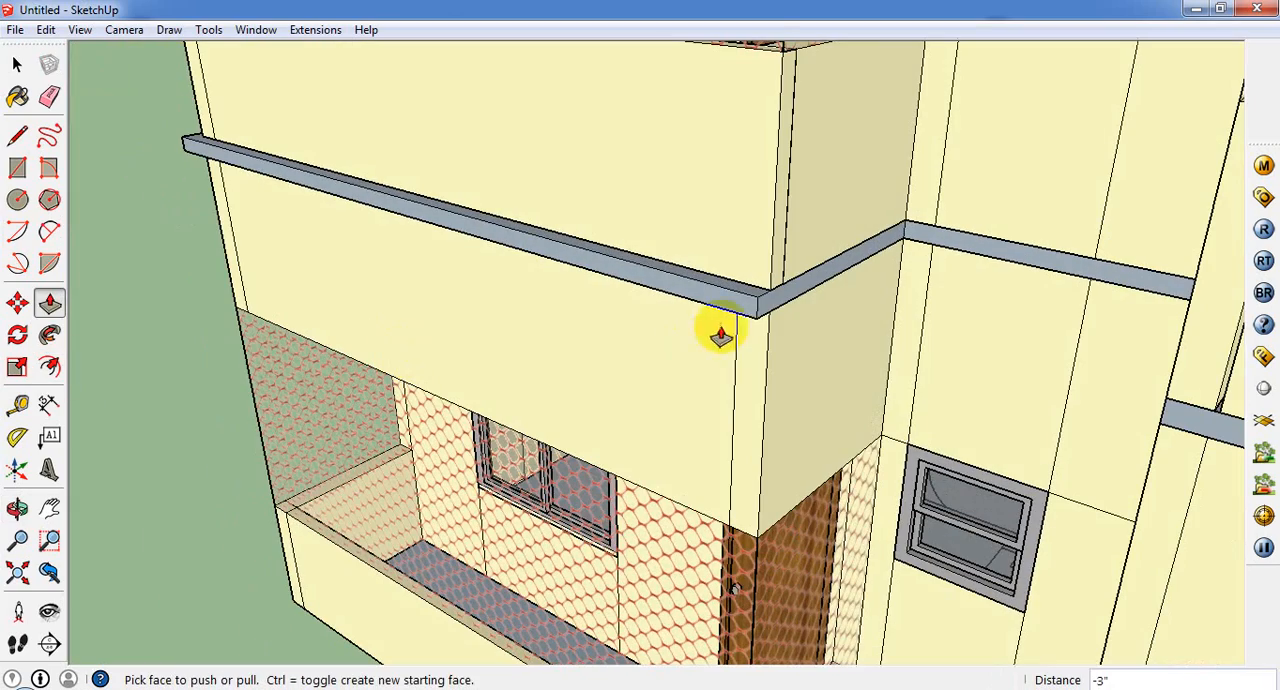
pyautogui.click(811, 309)
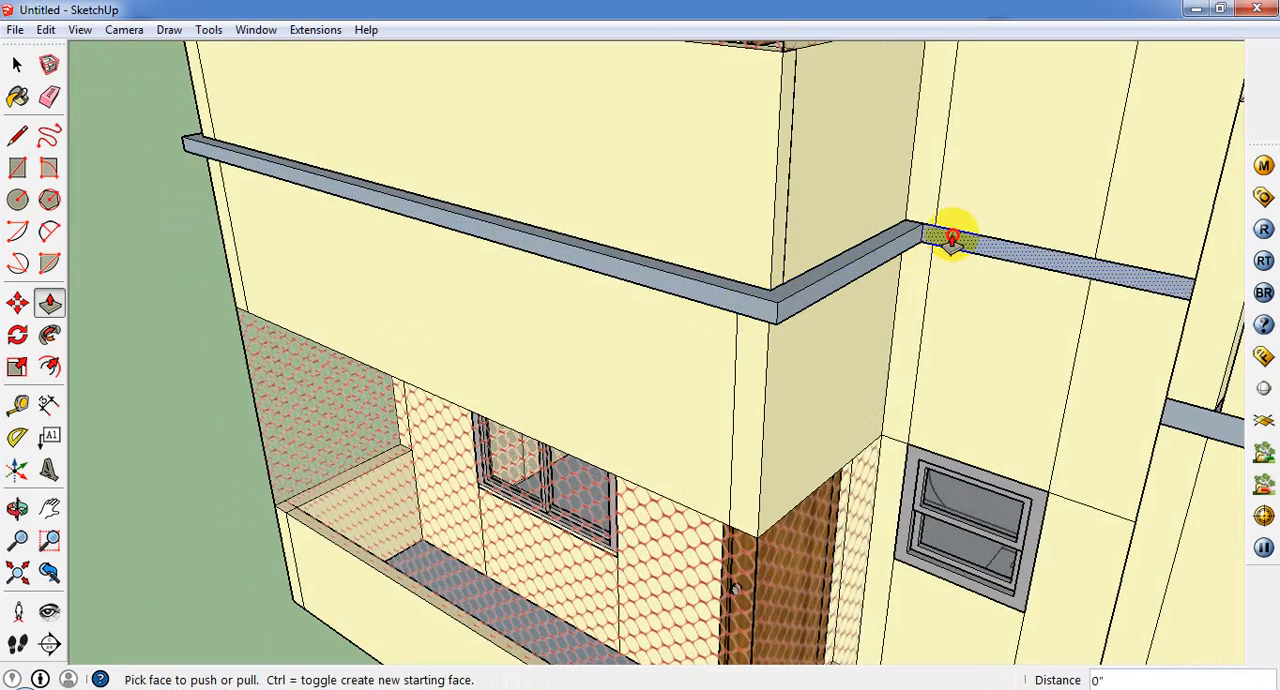
# Step: Extrude the slab-edge faces in the recess between the two balconies and along the adjoining balcony outward by 3 inches
pyautogui.moveTo(934, 269); pyautogui.dragTo(1145, 292, button='middle')
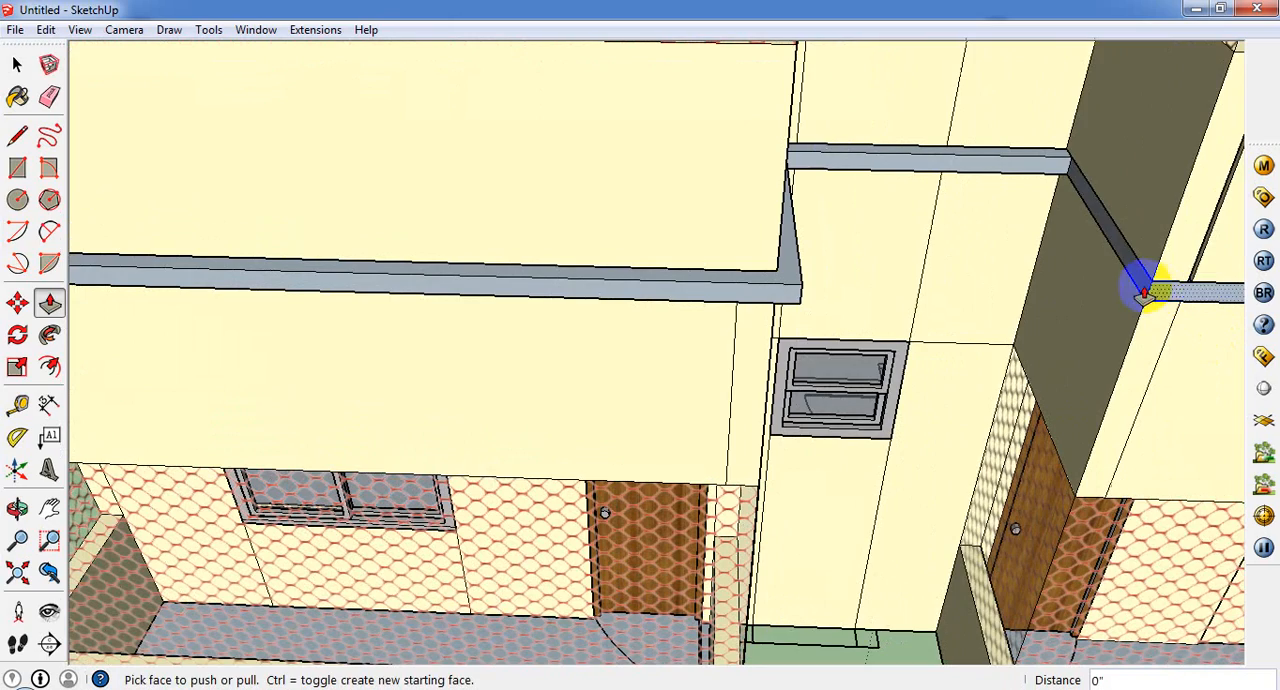
pyautogui.moveTo(1140, 290); pyautogui.dragTo(1192, 320)
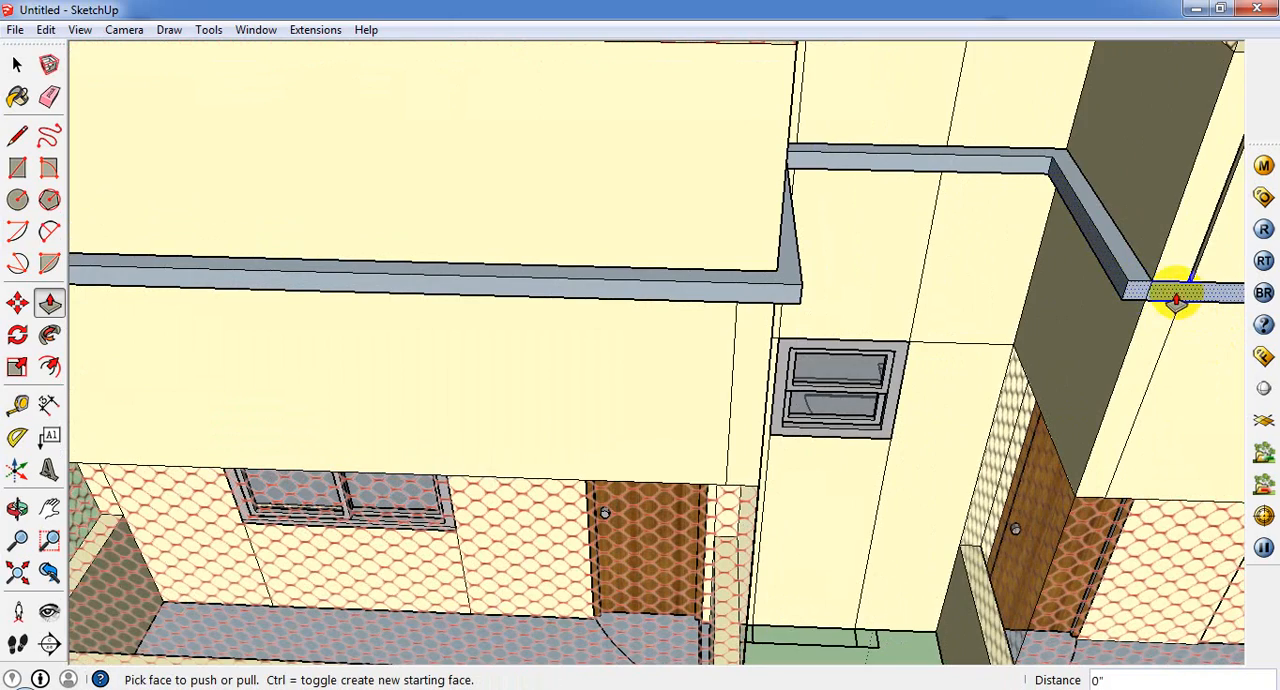
pyautogui.moveTo(797, 362); pyautogui.dragTo(509, 406, button='middle')
pyautogui.scroll(-4, 509, 406)
pyautogui.scroll(4, 726, 486)
pyautogui.moveTo(726, 486); pyautogui.dragTo(574, 411, button='middle')
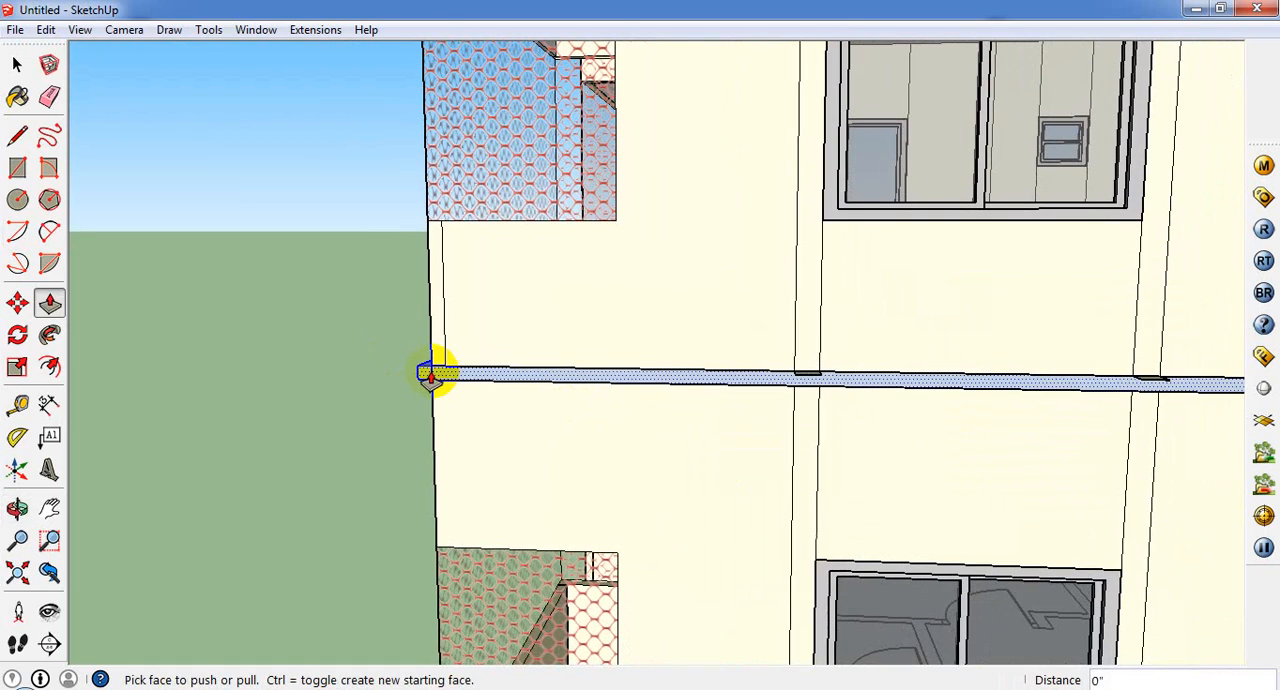
# Step: Extrude the slab-edge face along the windowed end wall outward by 3 inches to continue the ledge
pyautogui.moveTo(429, 371); pyautogui.dragTo(393, 458, button='middle')
pyautogui.scroll(-3, 360, 500)
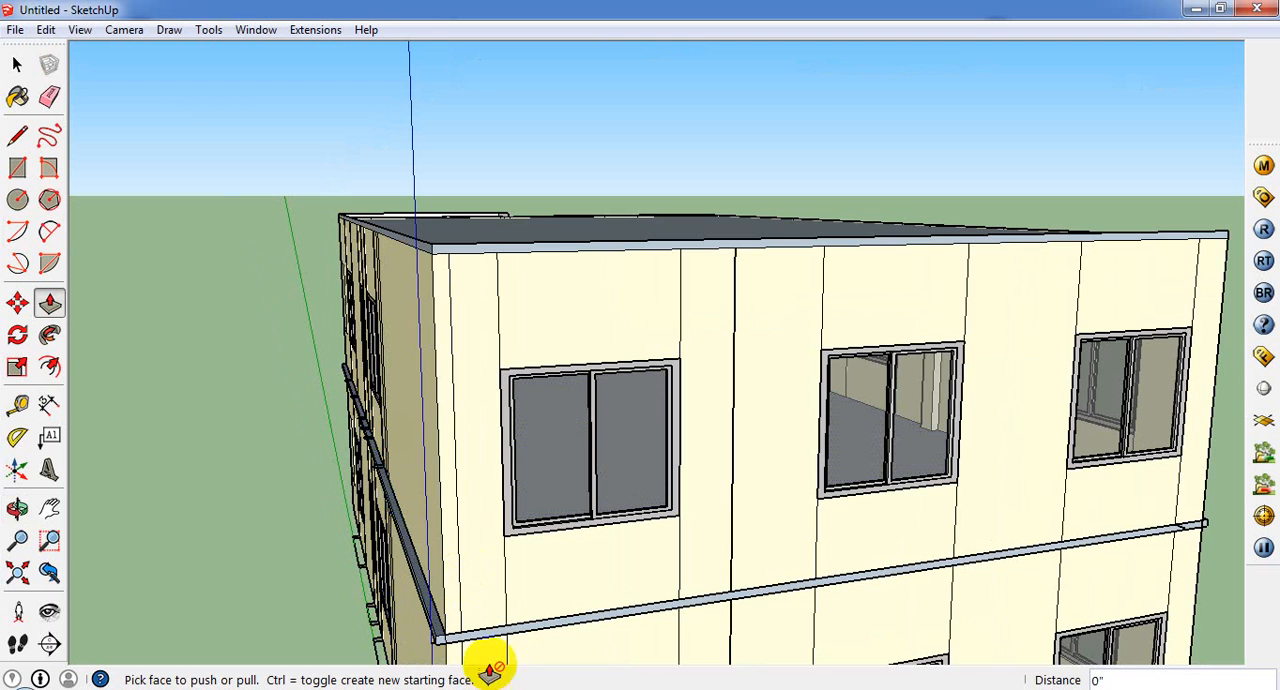
pyautogui.scroll(2, 467, 630)
pyautogui.moveTo(467, 628); pyautogui.dragTo(481, 648)
pyautogui.press('Return')
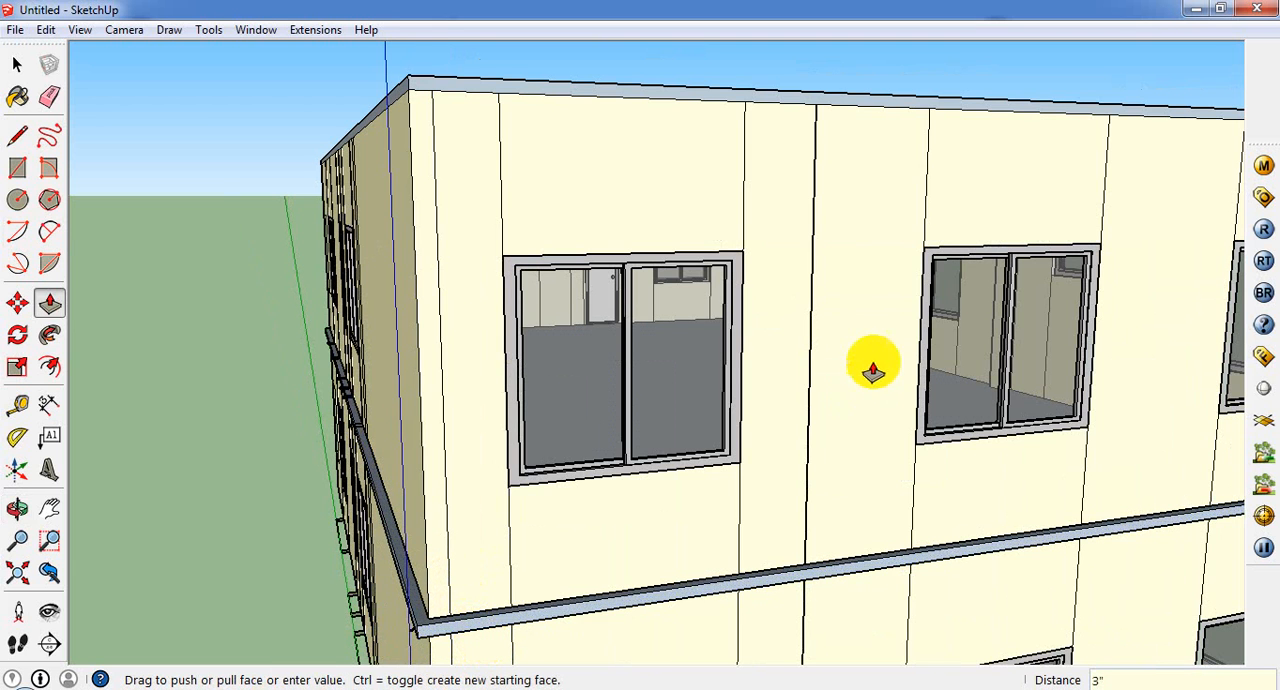
# Step: Choose the 0012_Bisque paint from the Colors-Named materials
pyautogui.moveTo(753, 403); pyautogui.dragTo(206, 379, button='middle')
pyautogui.scroll(-5, 226, 437)
pyautogui.moveTo(470, 614); pyautogui.dragTo(300, 638, button='middle')
pyautogui.scroll(4, 477, 595)
pyautogui.scroll(4, 761, 559)
pyautogui.moveTo(708, 458); pyautogui.dragTo(1012, 480, button='middle')
pyautogui.scroll(-3, 323, 337)
pyautogui.click(19, 98)
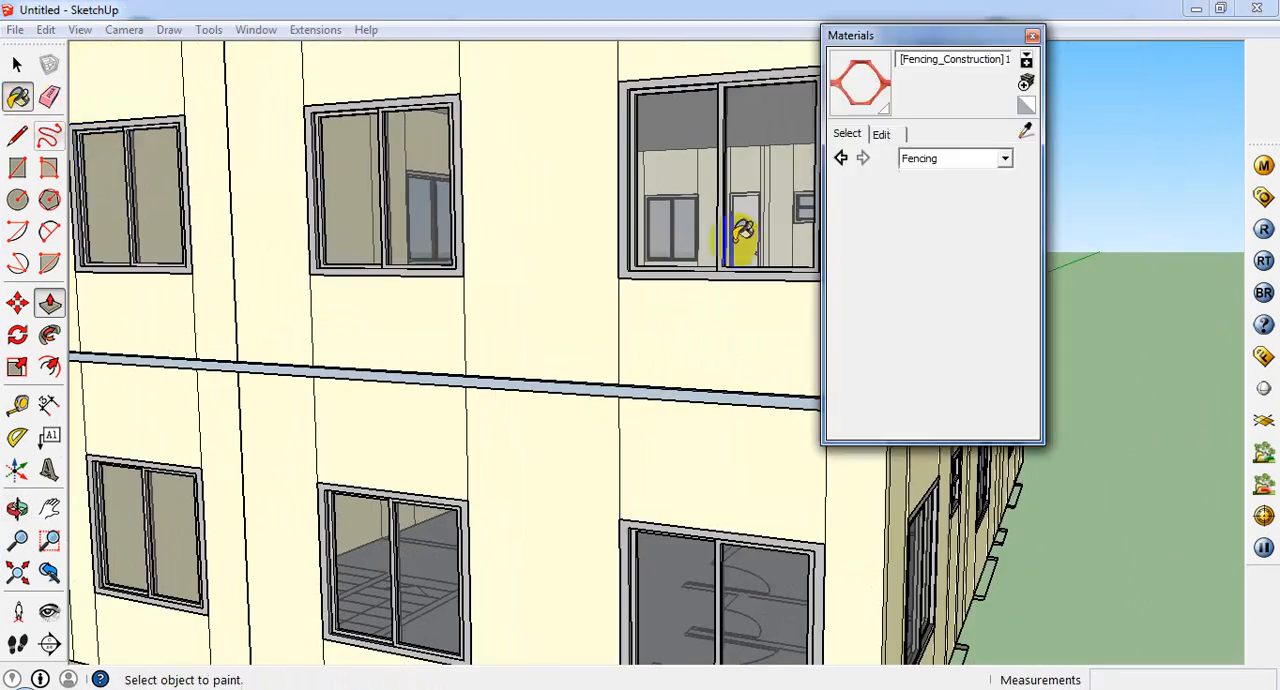
pyautogui.click(1004, 158)
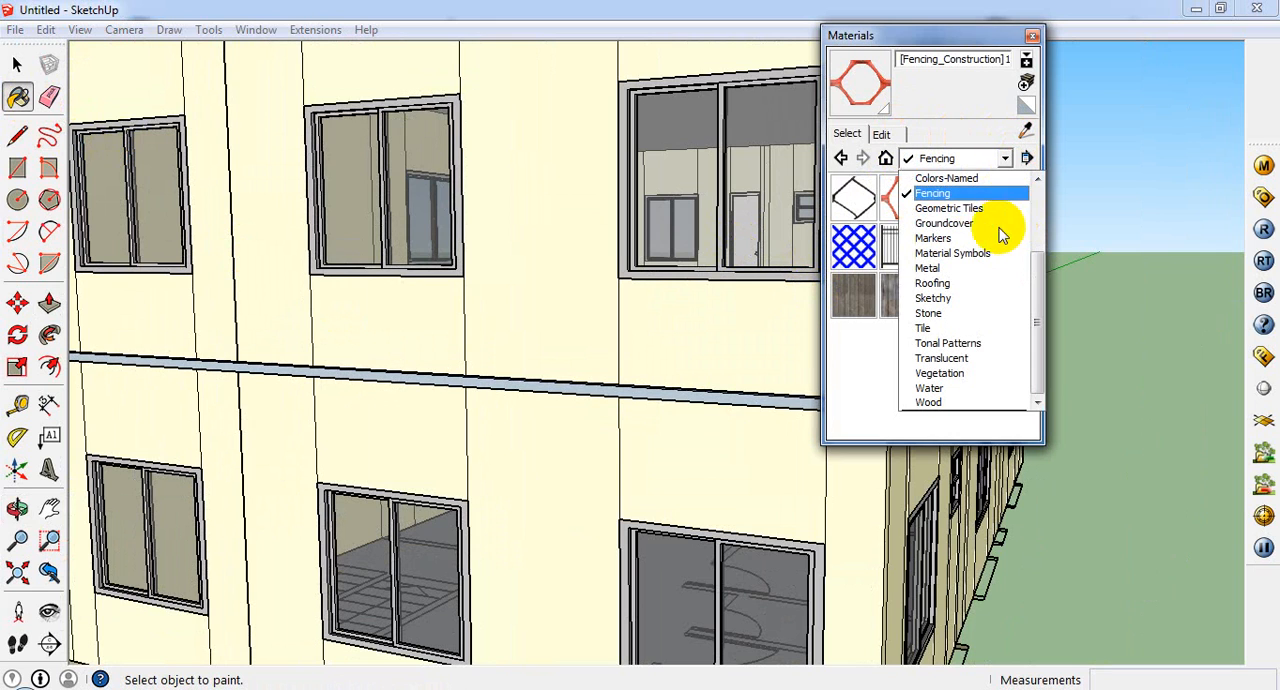
pyautogui.click(990, 193)
pyautogui.click(990, 160)
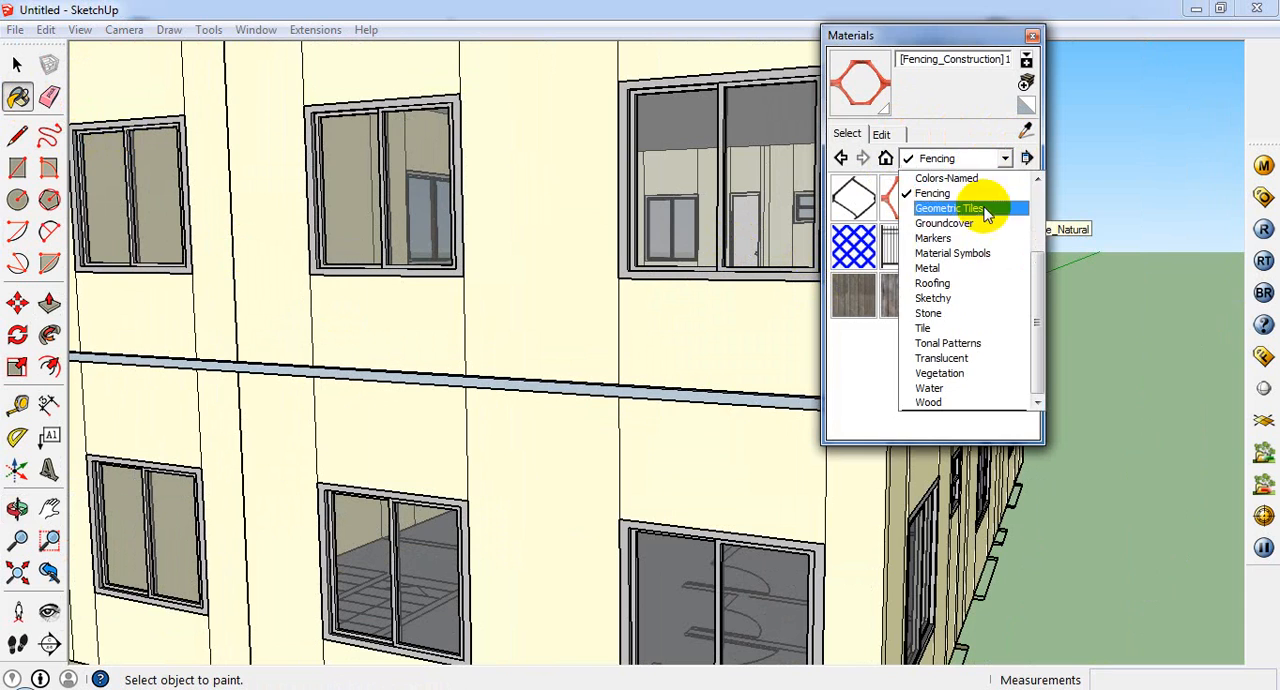
pyautogui.click(980, 178)
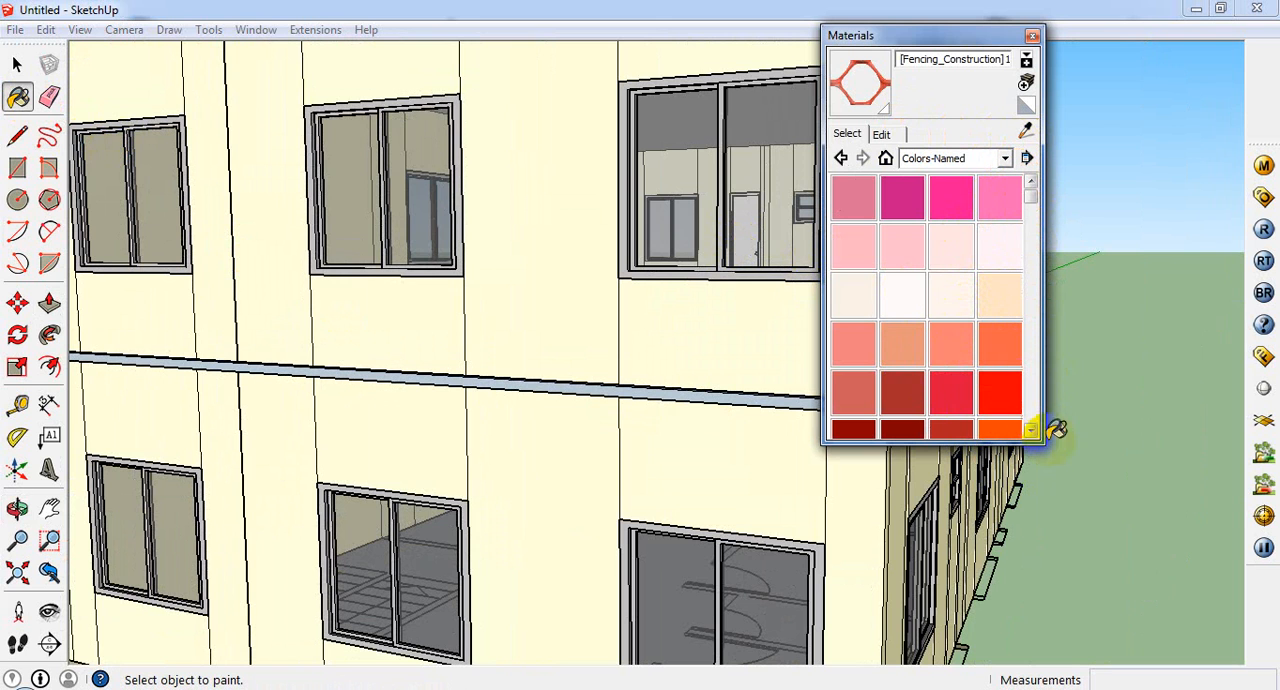
pyautogui.click(1000, 290)
# Step: Paint the mid-height ledge with 0012_Bisque along the windowed end wall, around the corner and onto the adjoining side
pyautogui.scroll(4, 778, 390)
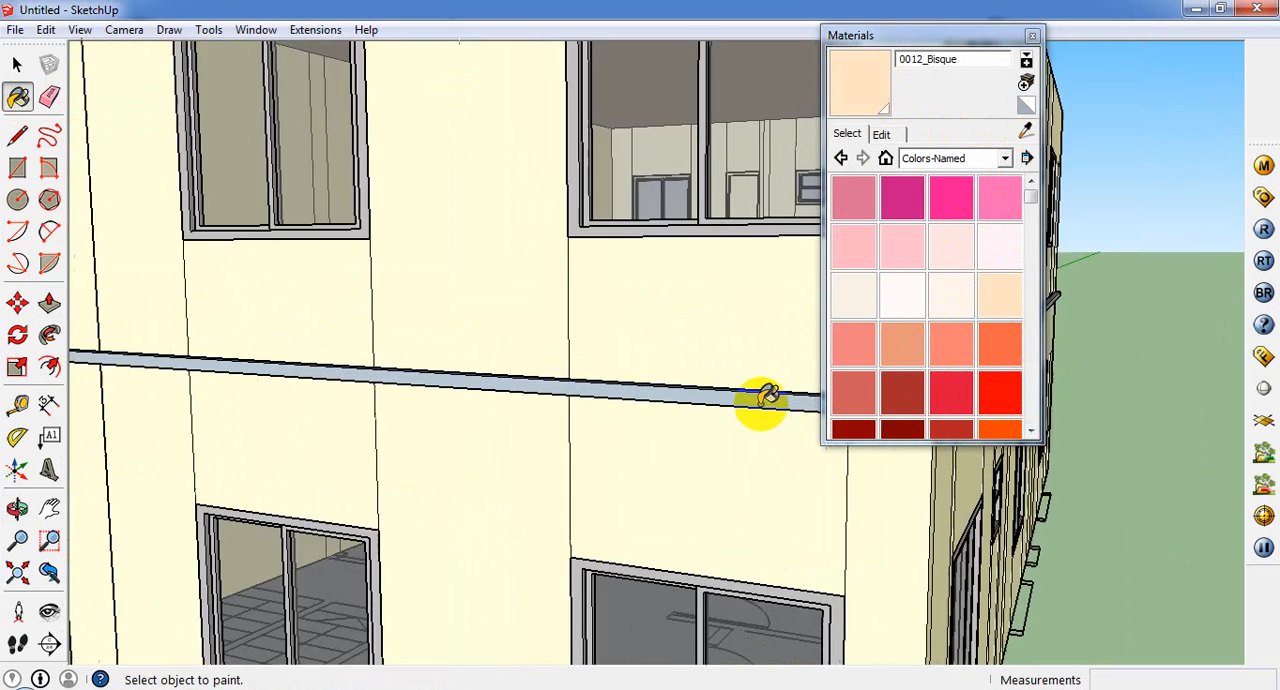
pyautogui.click(748, 390)
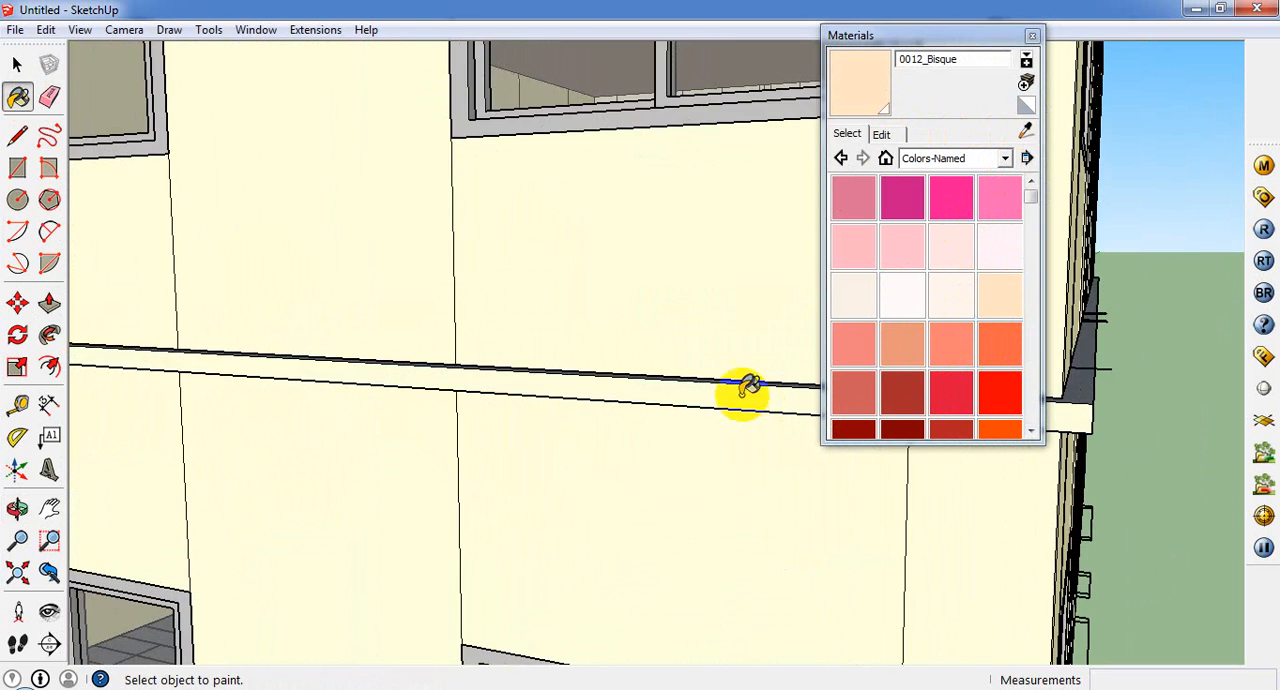
pyautogui.click(1083, 382)
pyautogui.moveTo(1083, 427); pyautogui.dragTo(893, 562, button='middle')
pyautogui.scroll(2, 728, 334)
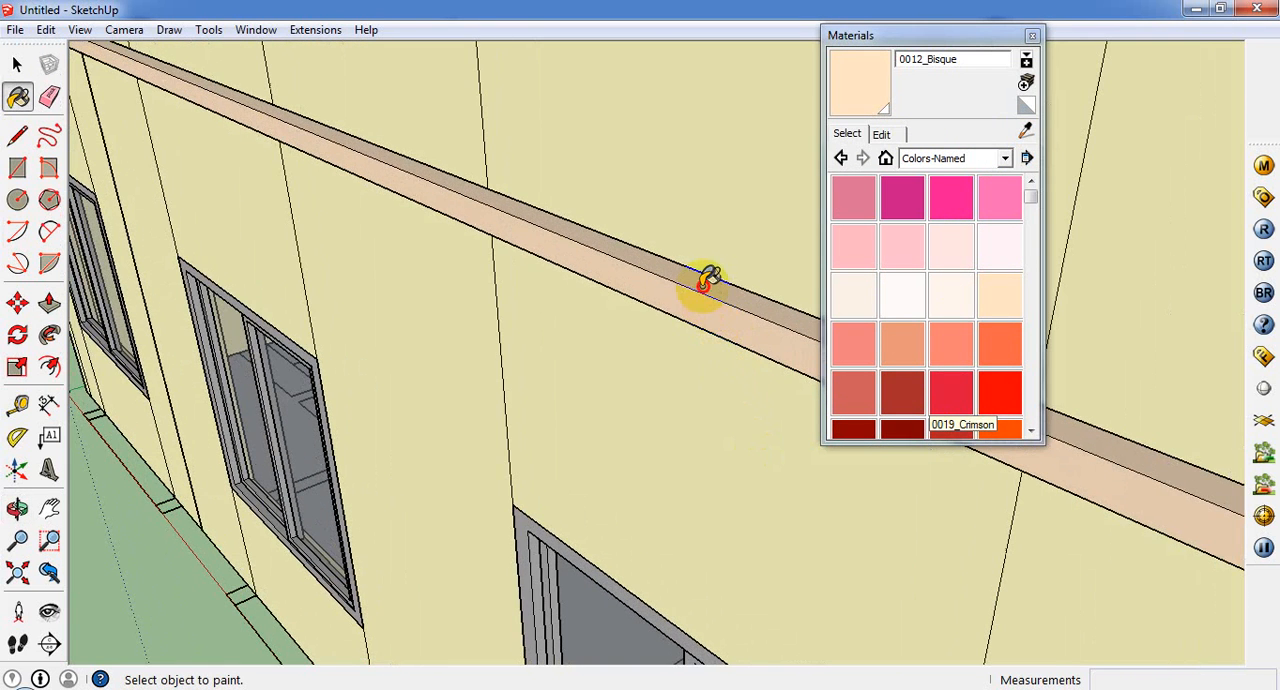
pyautogui.moveTo(503, 209); pyautogui.dragTo(447, 185, button='middle')
pyautogui.click(767, 249)
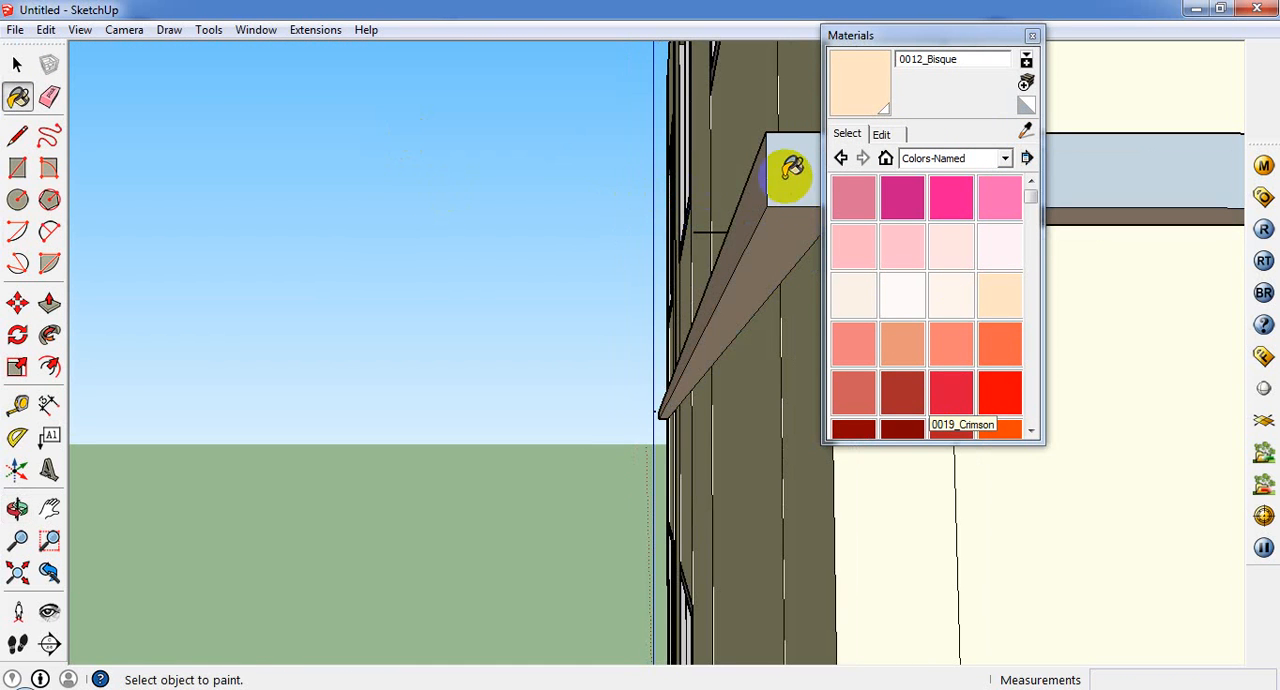
pyautogui.click(787, 181)
# Step: Paint the ledge across the balcony fronts and the balcony's inner return with 0012_Bisque
pyautogui.scroll(-6, 237, 268)
pyautogui.scroll(-8, 207, 385)
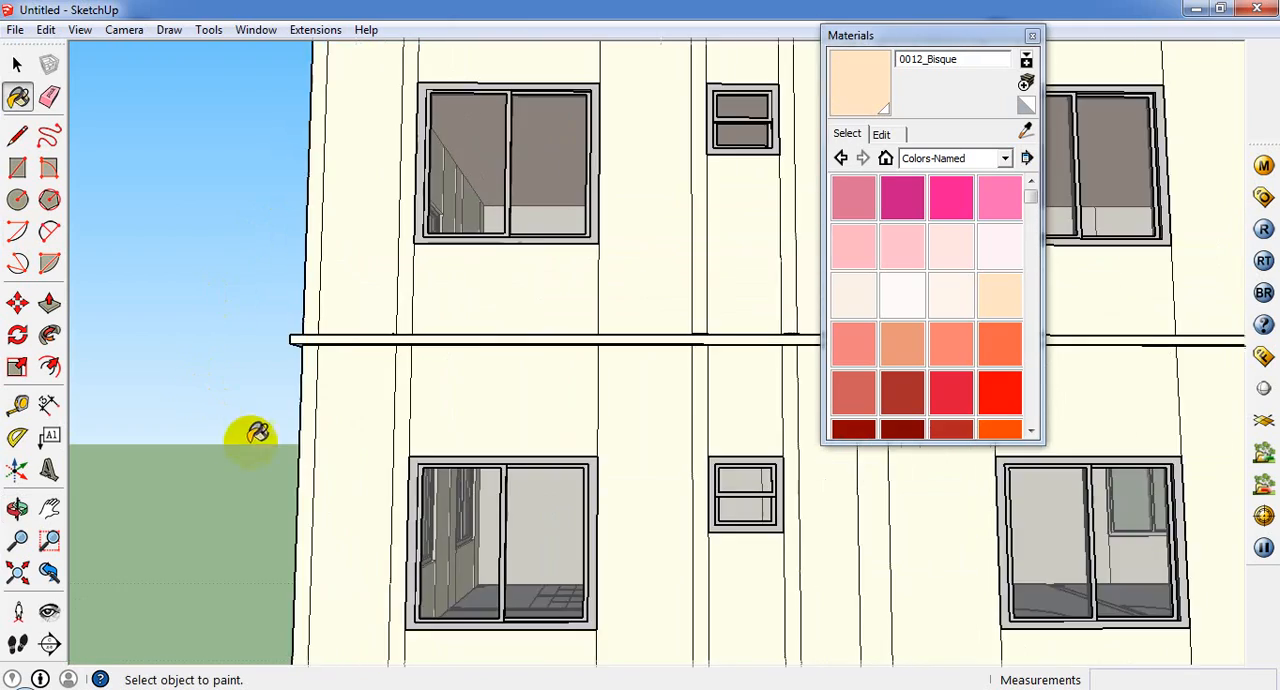
pyautogui.moveTo(580, 537); pyautogui.dragTo(745, 420, button='middle')
pyautogui.scroll(2, 650, 390)
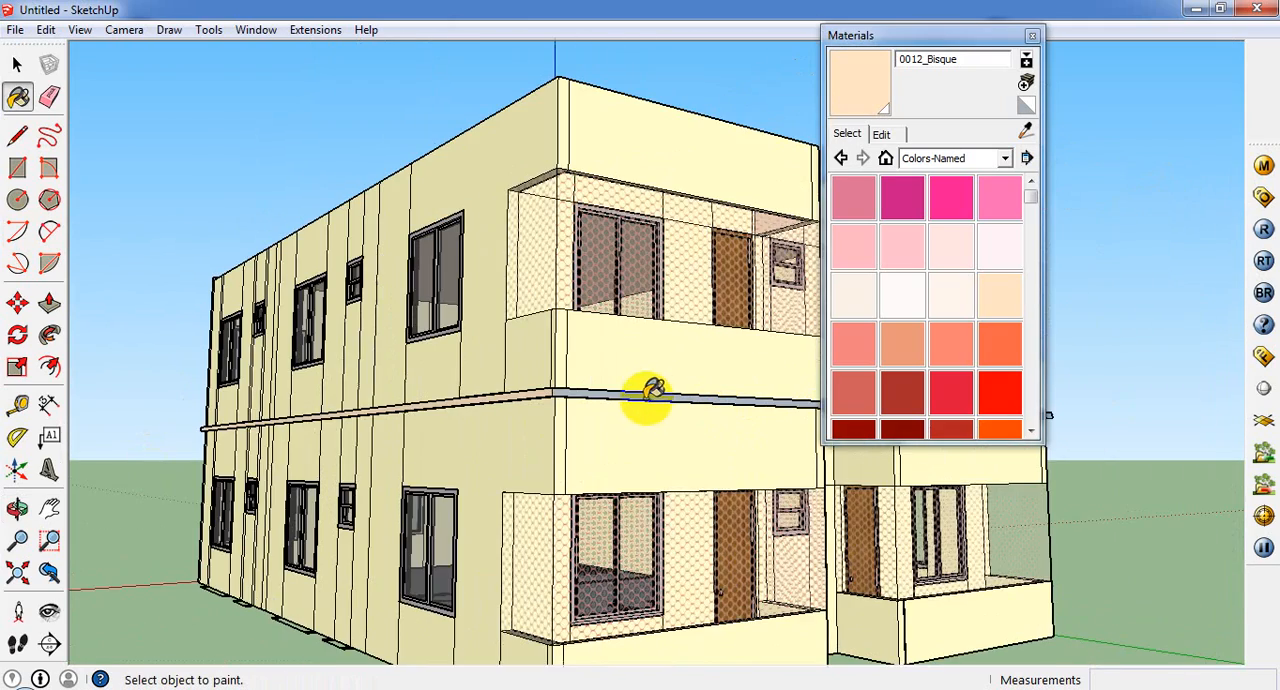
pyautogui.scroll(2, 626, 388)
pyautogui.moveTo(620, 390); pyautogui.dragTo(330, 340, button='middle')
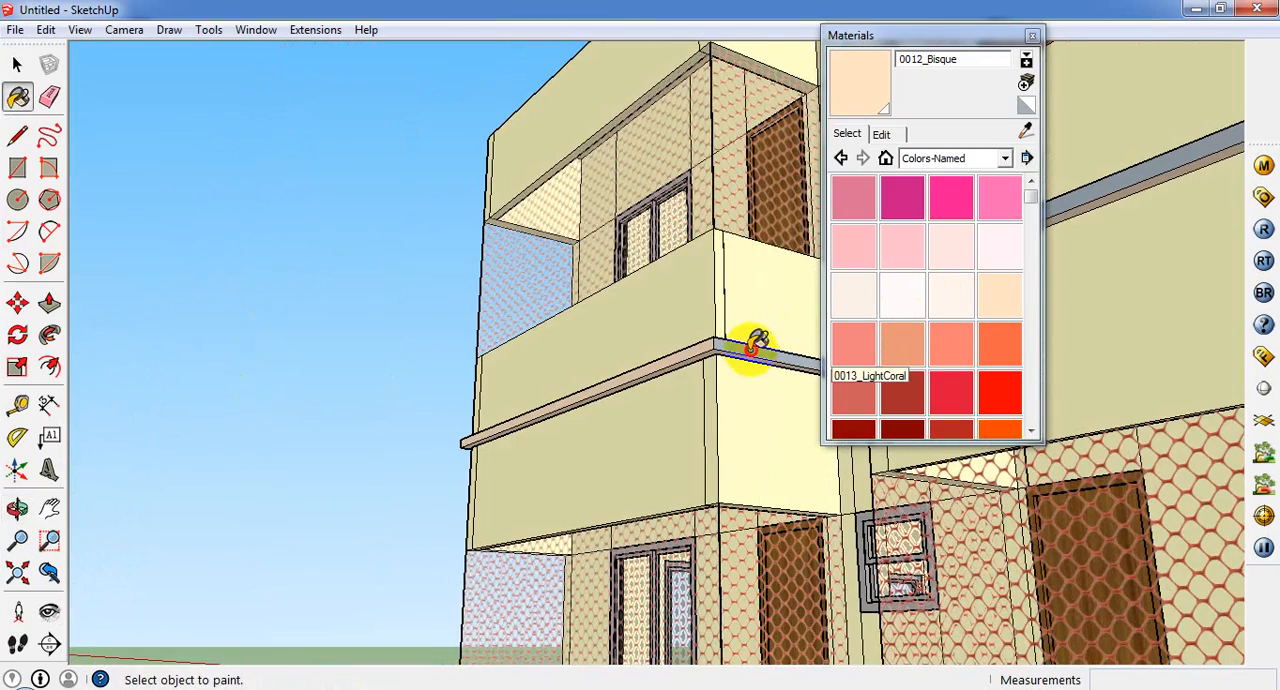
pyautogui.moveTo(676, 436)
pyautogui.mouseDown(button='middle')
pyautogui.moveTo(614, 650)
pyautogui.moveTo(778, 610)
pyautogui.moveTo(1049, 449)
pyautogui.moveTo(1138, 328)
pyautogui.mouseUp(button='middle')
pyautogui.scroll(-5, 1080, 421)
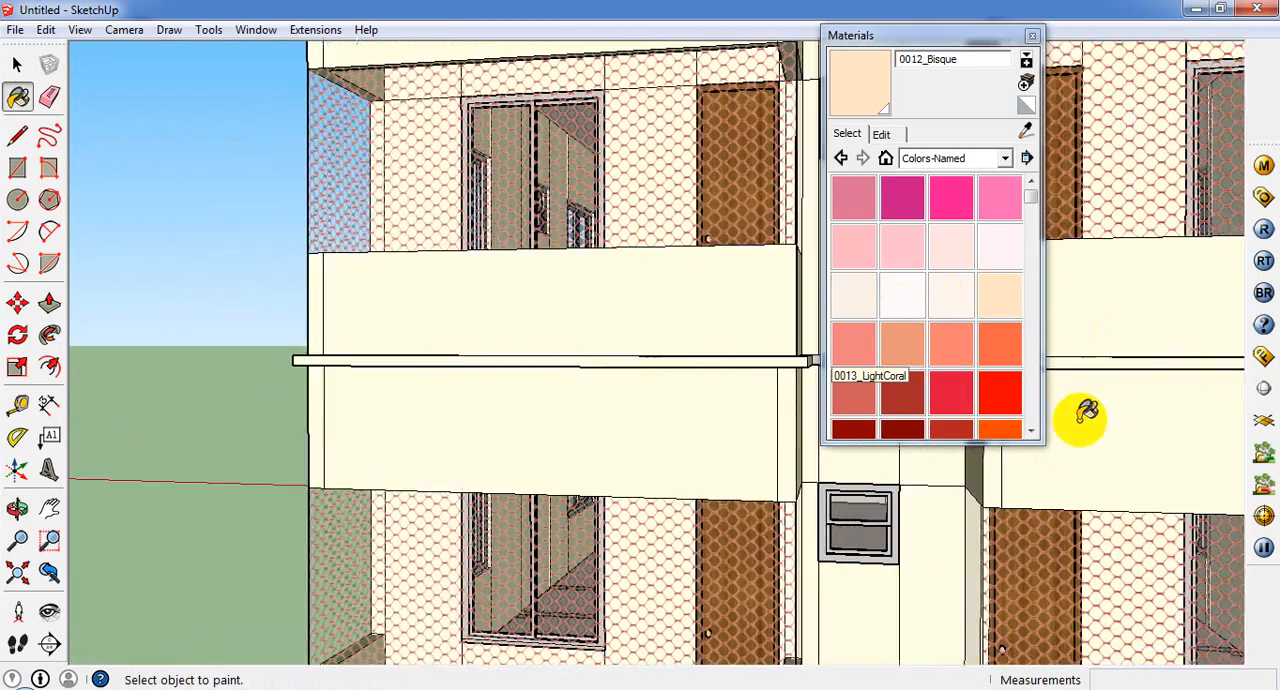
# Step: Close the material browser and paint the ledge in the recess between the two balconies with 0012_Bisque
pyautogui.click(1034, 36)
pyautogui.scroll(6, 1034, 360)
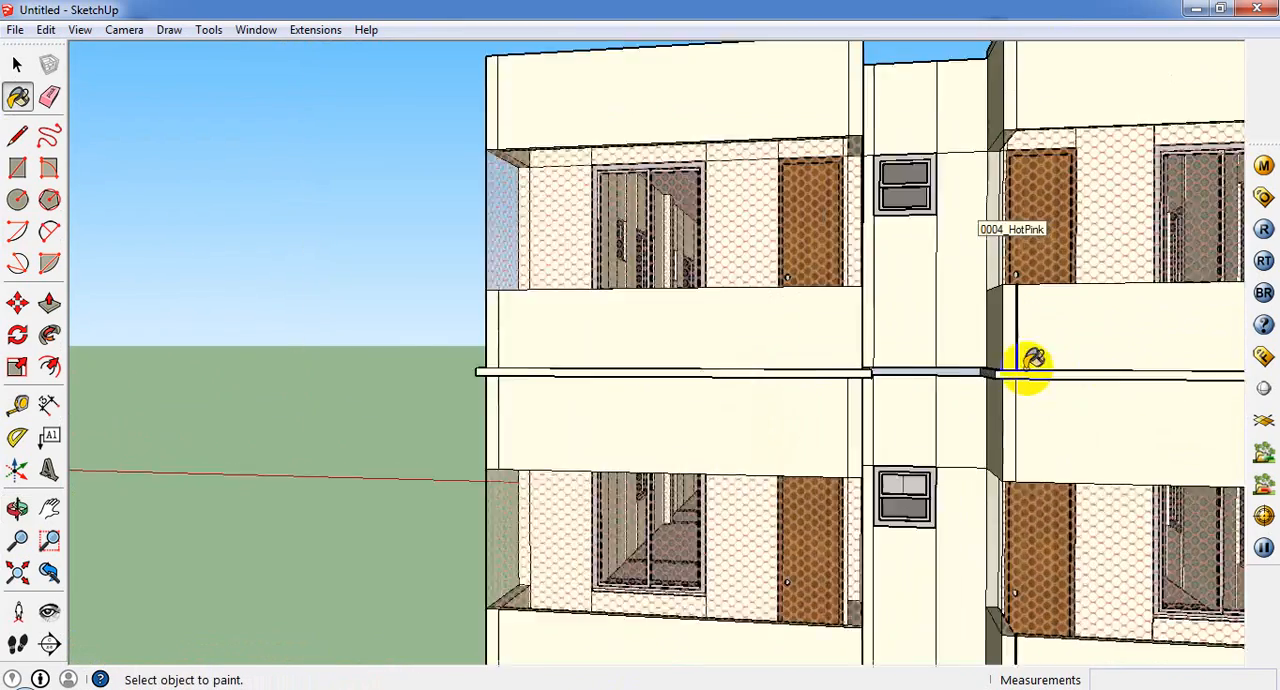
pyautogui.click(935, 368)
pyautogui.scroll(2, 935, 368)
pyautogui.moveTo(937, 368)
pyautogui.mouseDown(button='middle')
pyautogui.moveTo(954, 271)
pyautogui.moveTo(931, 260)
pyautogui.mouseUp(button='middle')
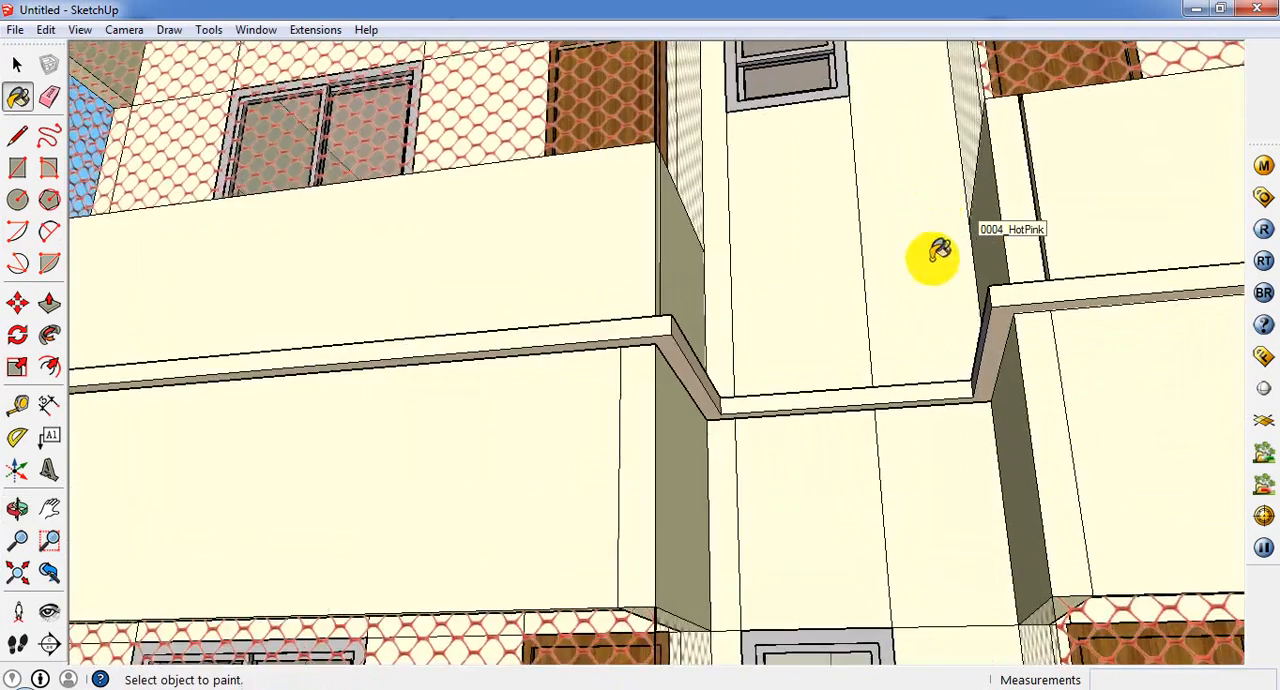
# Step: Paint the ledge along the remaining long side wall with 0012_Bisque
pyautogui.scroll(3, 927, 368)
pyautogui.scroll(-8, 555, 341)
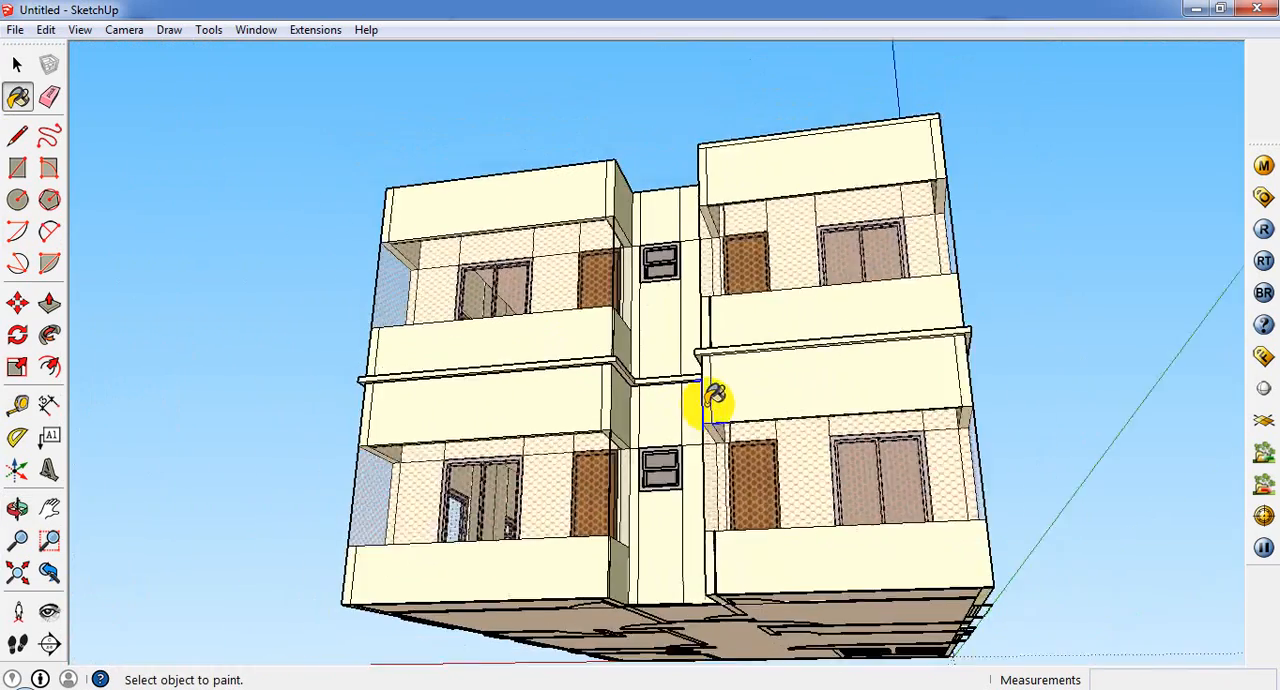
pyautogui.moveTo(711, 397); pyautogui.dragTo(863, 435, button='middle')
pyautogui.scroll(5, 863, 435)
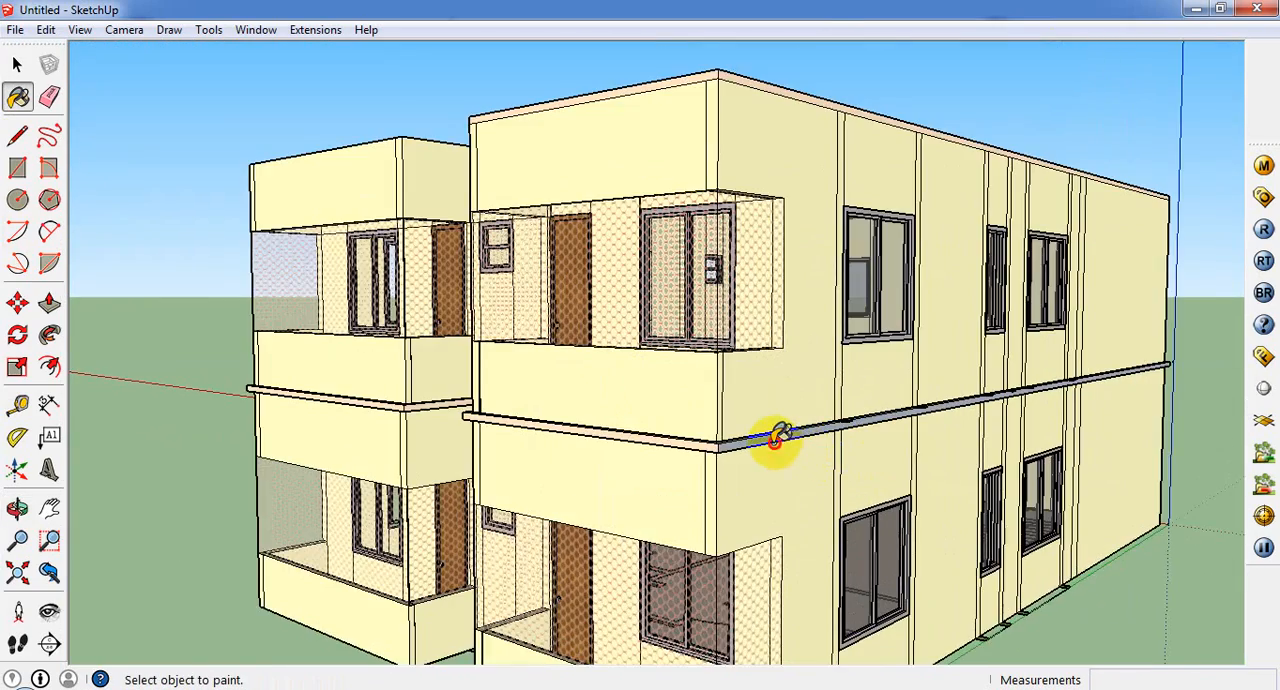
pyautogui.scroll(3, 760, 427)
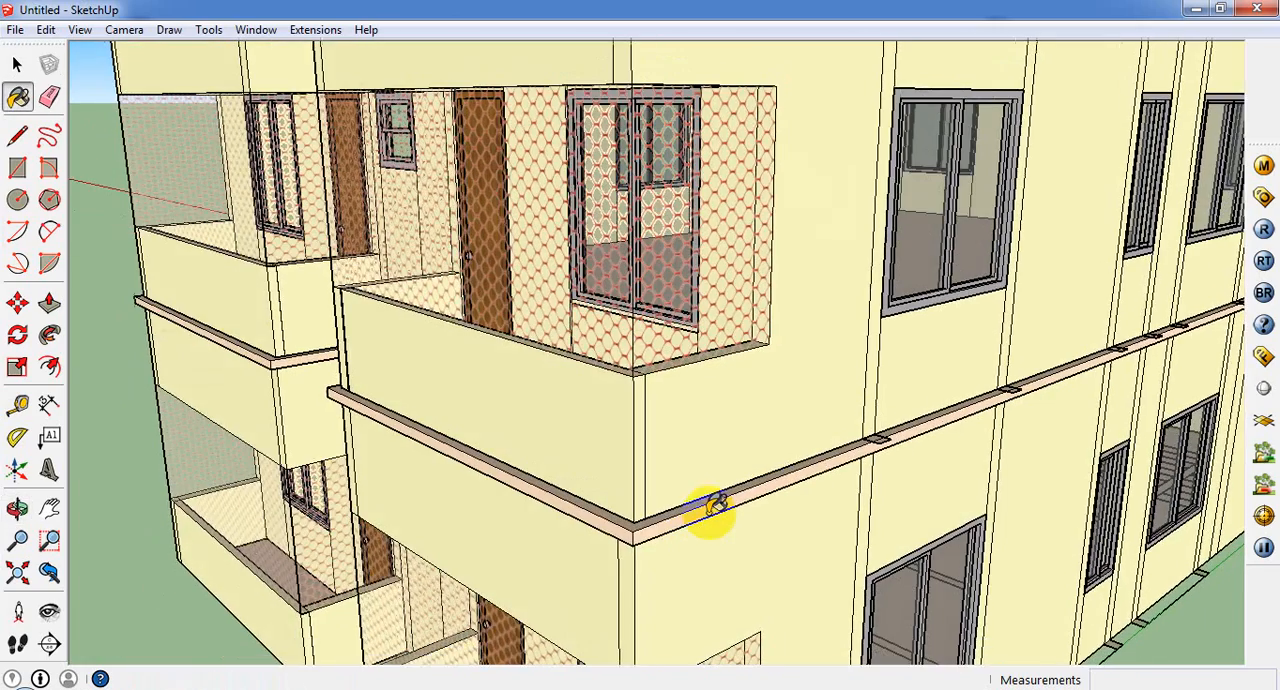
pyautogui.scroll(-5, 702, 497)
pyautogui.moveTo(999, 433); pyautogui.dragTo(682, 461, button='middle')
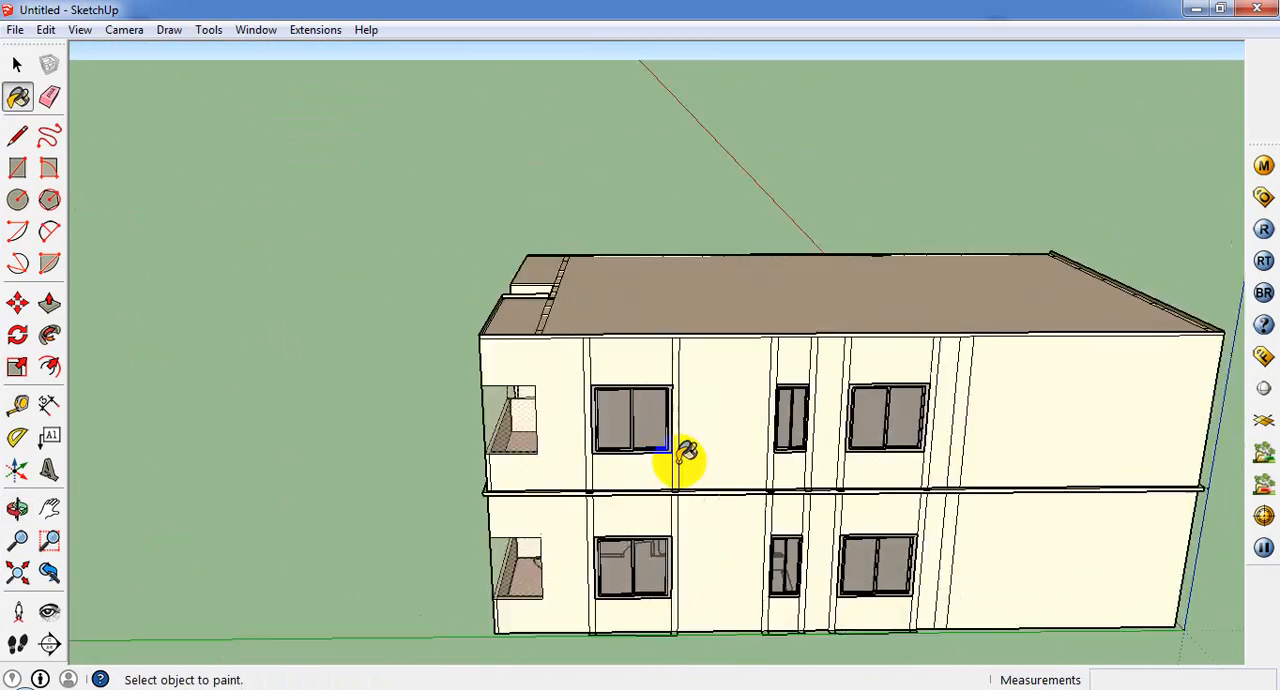
pyautogui.scroll(4, 680, 461)
pyautogui.scroll(-8, 685, 455)
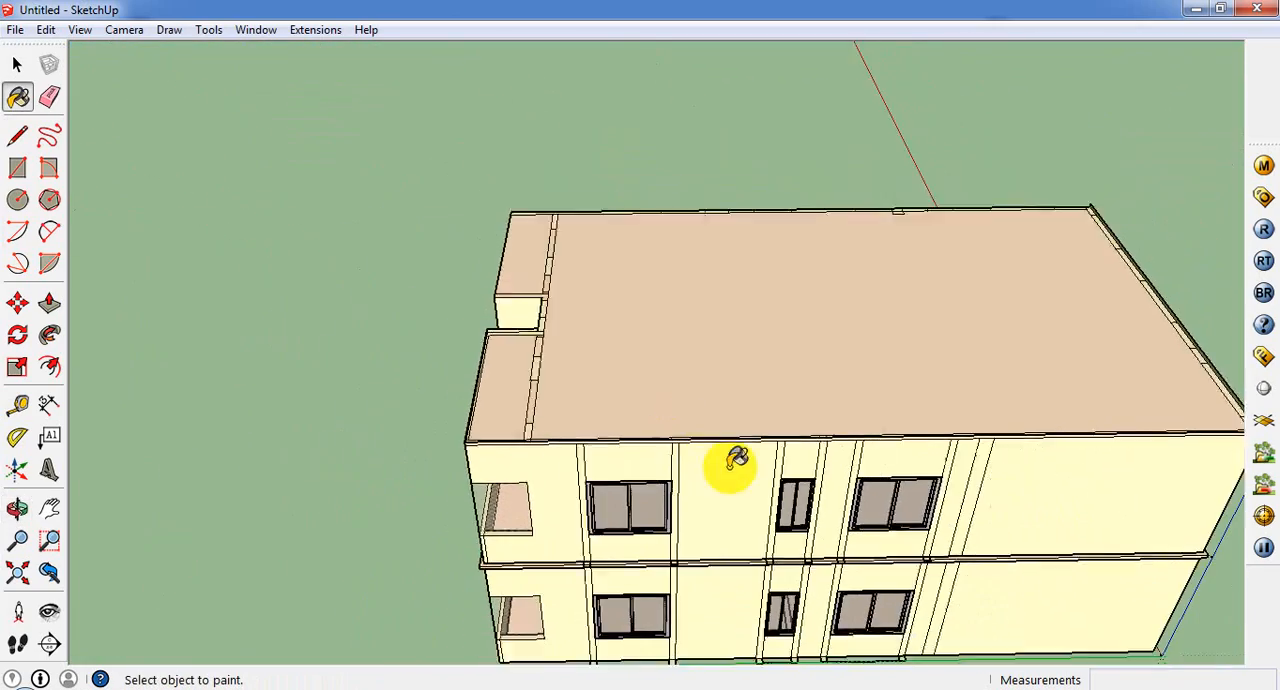
pyautogui.scroll(3, 543, 520)
pyautogui.moveTo(543, 520)
pyautogui.mouseDown(button='middle')
pyautogui.moveTo(566, 277)
pyautogui.moveTo(551, 269)
pyautogui.moveTo(538, 379)
pyautogui.moveTo(543, 208)
pyautogui.mouseUp(button='middle')
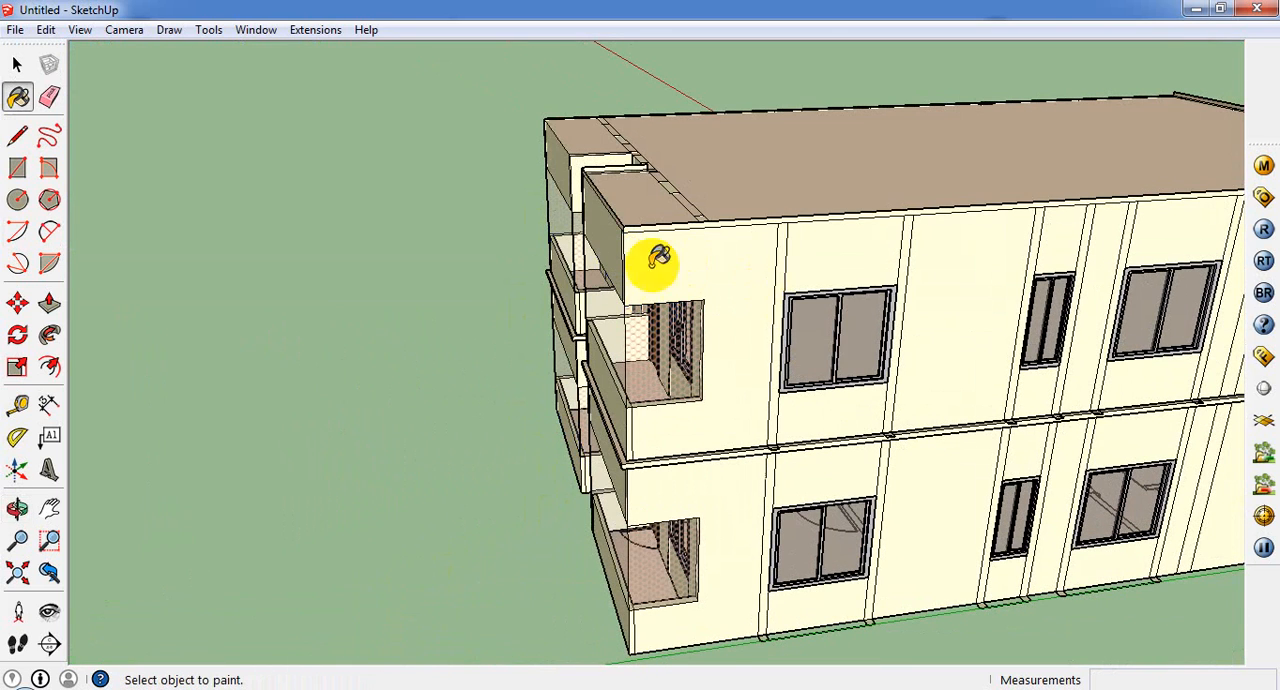
pyautogui.click(20, 168)
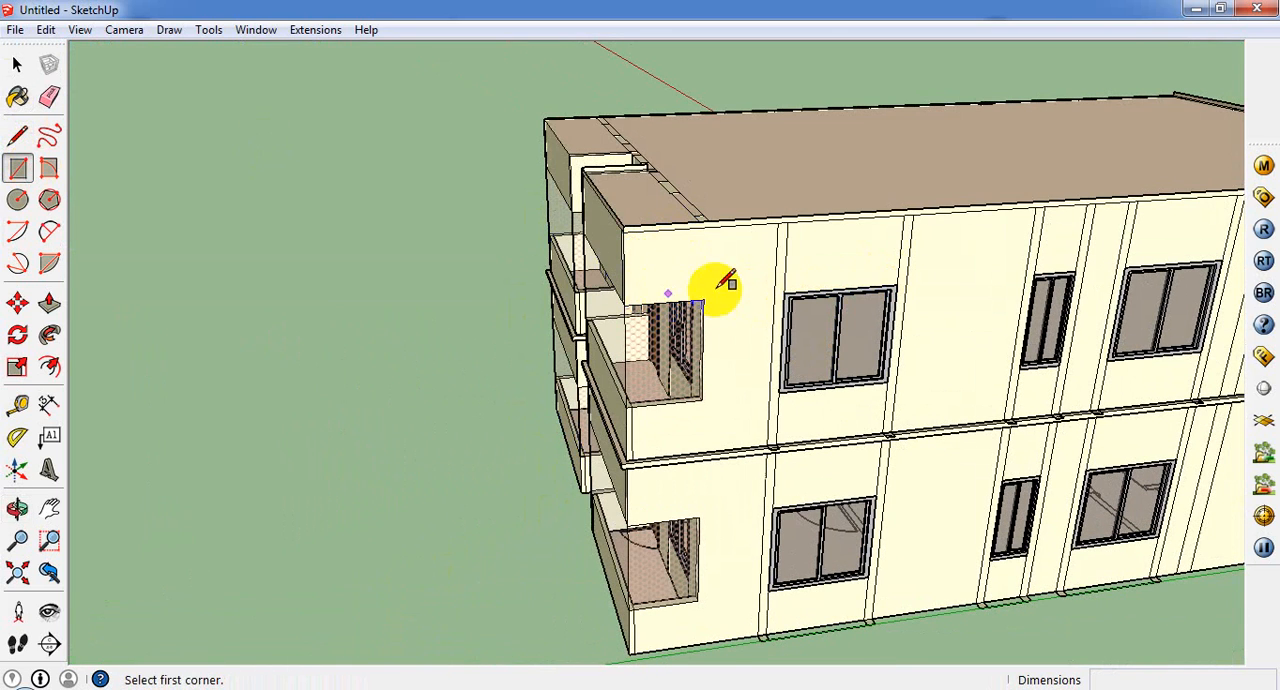
pyautogui.scroll(2, 750, 300)
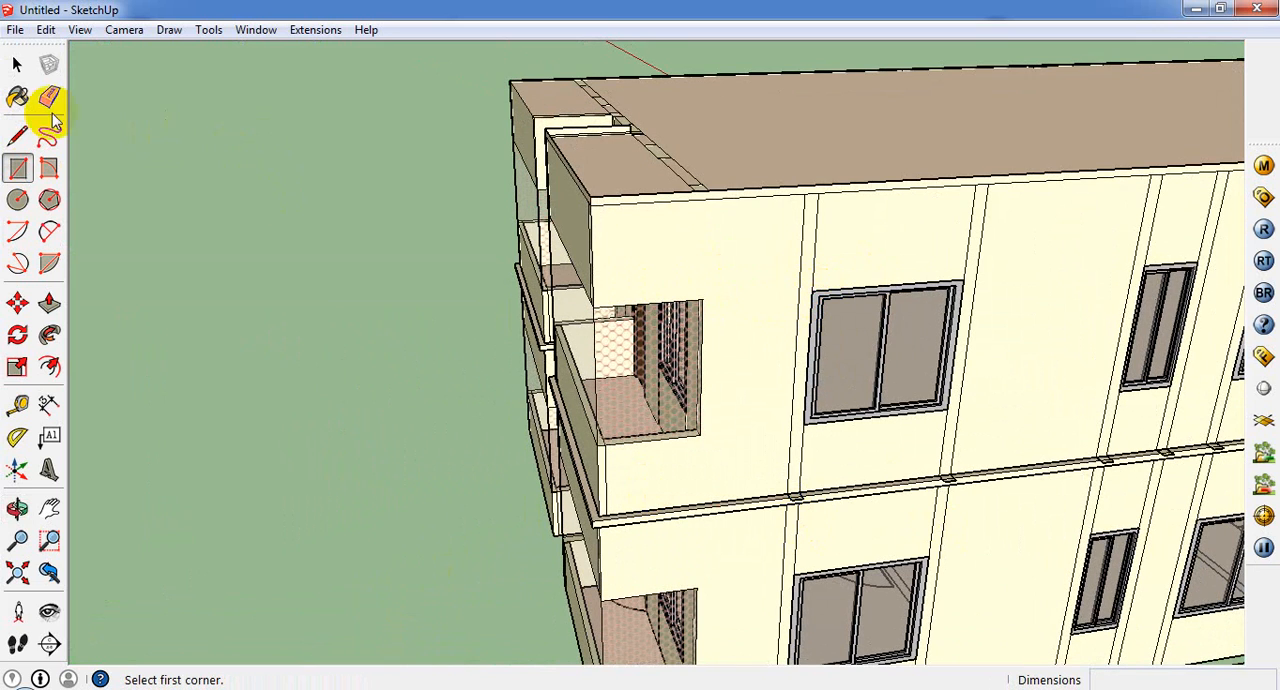
# Step: Open the upper storey for editing and delete the protruding column-end face over the ledge nearest the balcony
pyautogui.click(52, 96)
pyautogui.scroll(5, 828, 512)
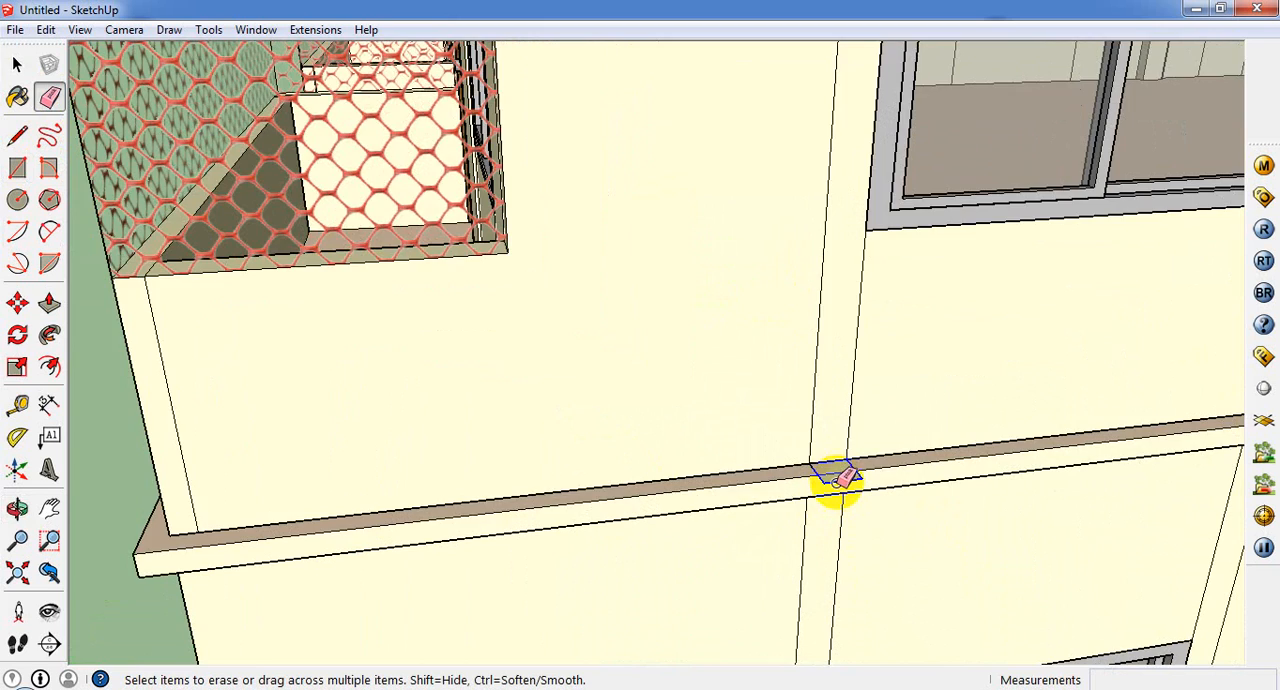
pyautogui.scroll(3, 838, 480)
pyautogui.scroll(-5, 838, 482)
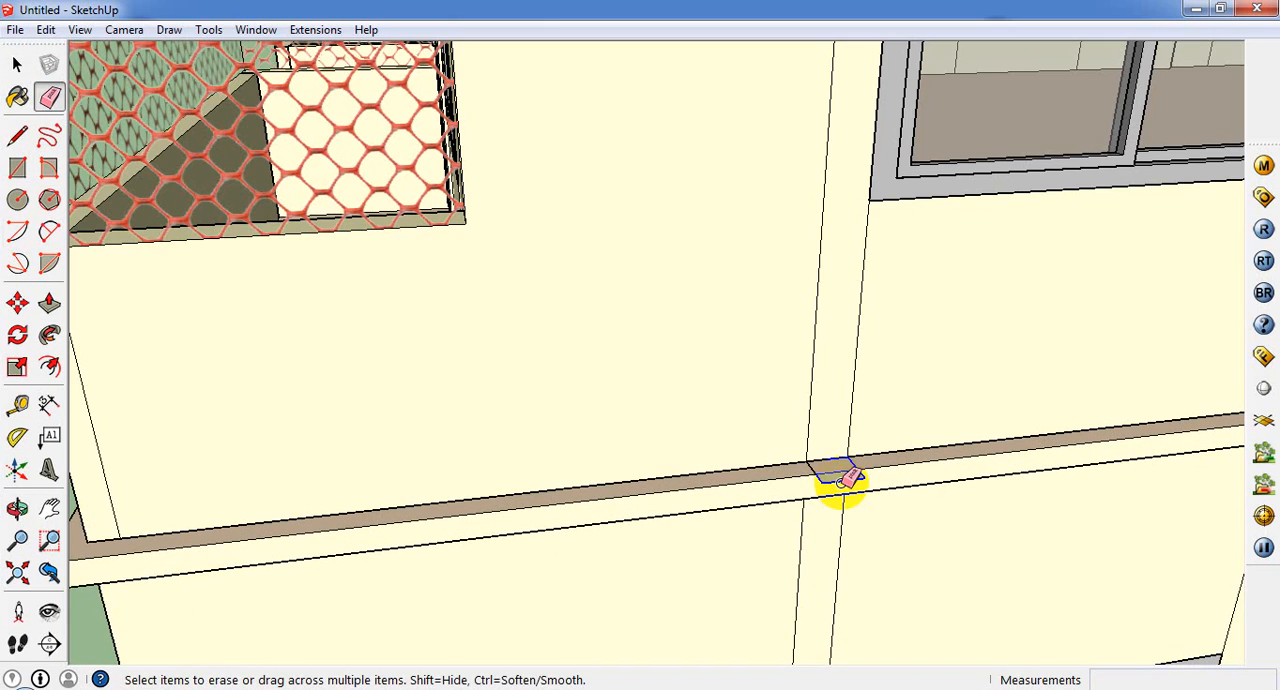
pyautogui.click(16, 64)
pyautogui.click(846, 470)
pyautogui.scroll(3, 848, 471)
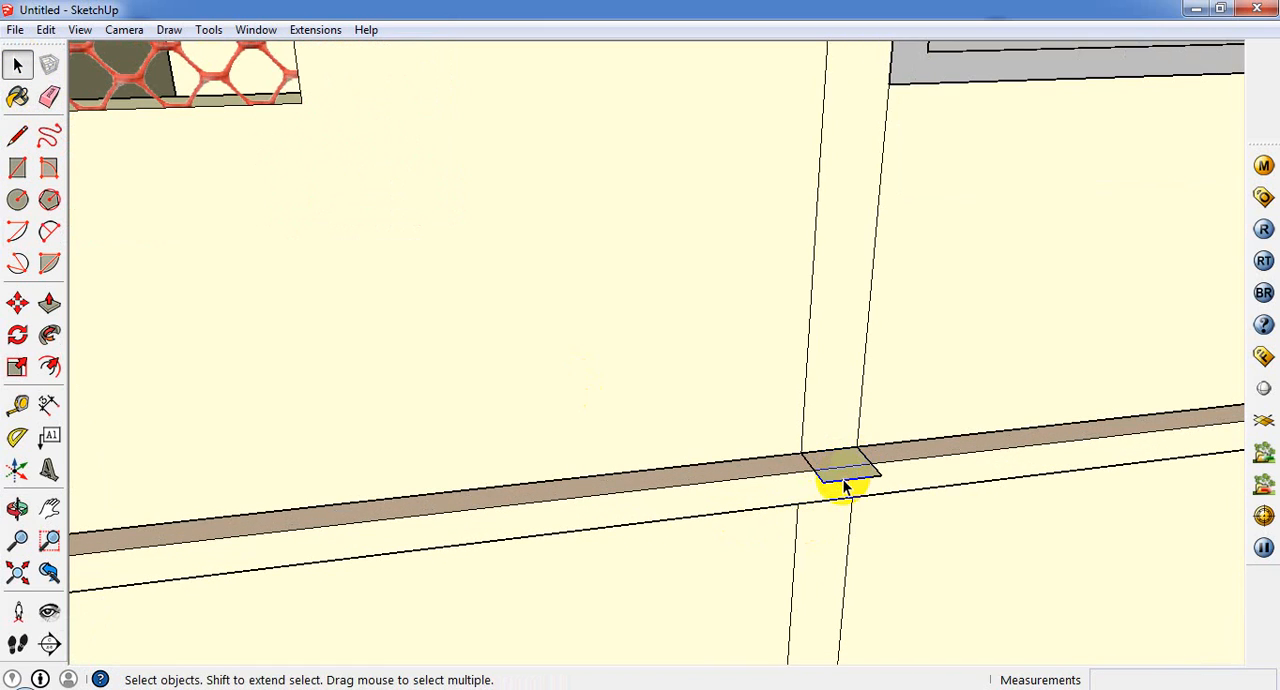
pyautogui.tripleClick(842, 483)
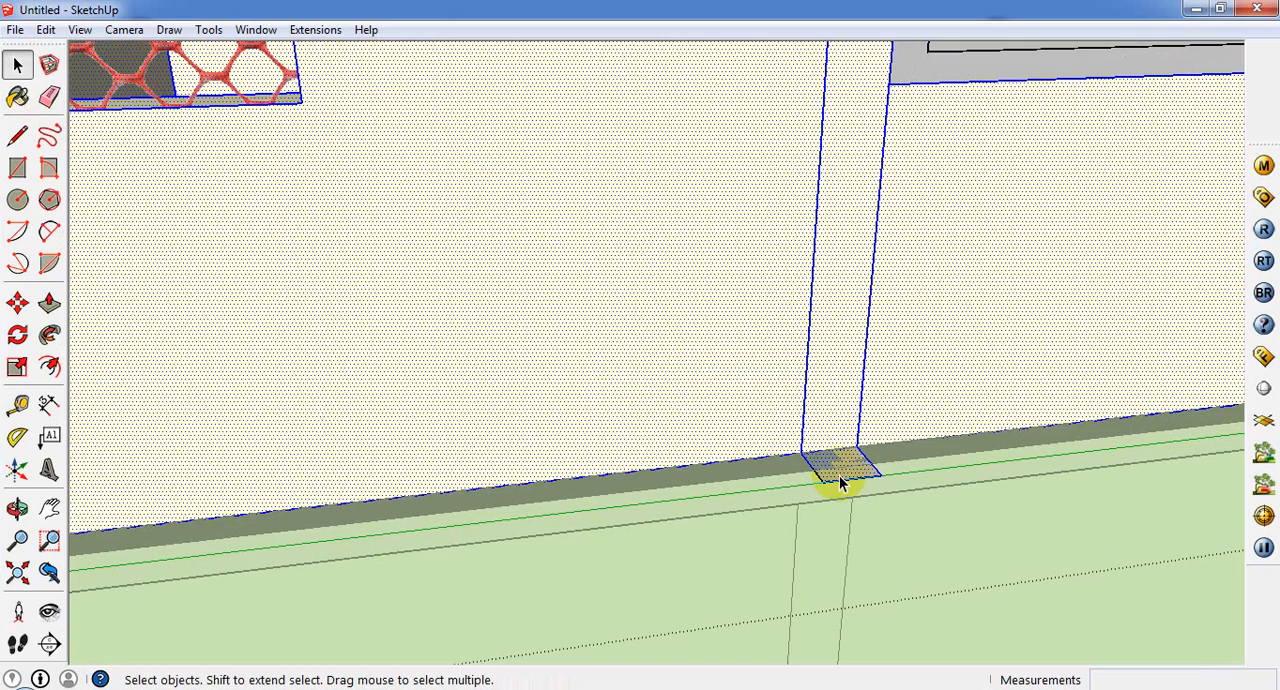
pyautogui.click(846, 480)
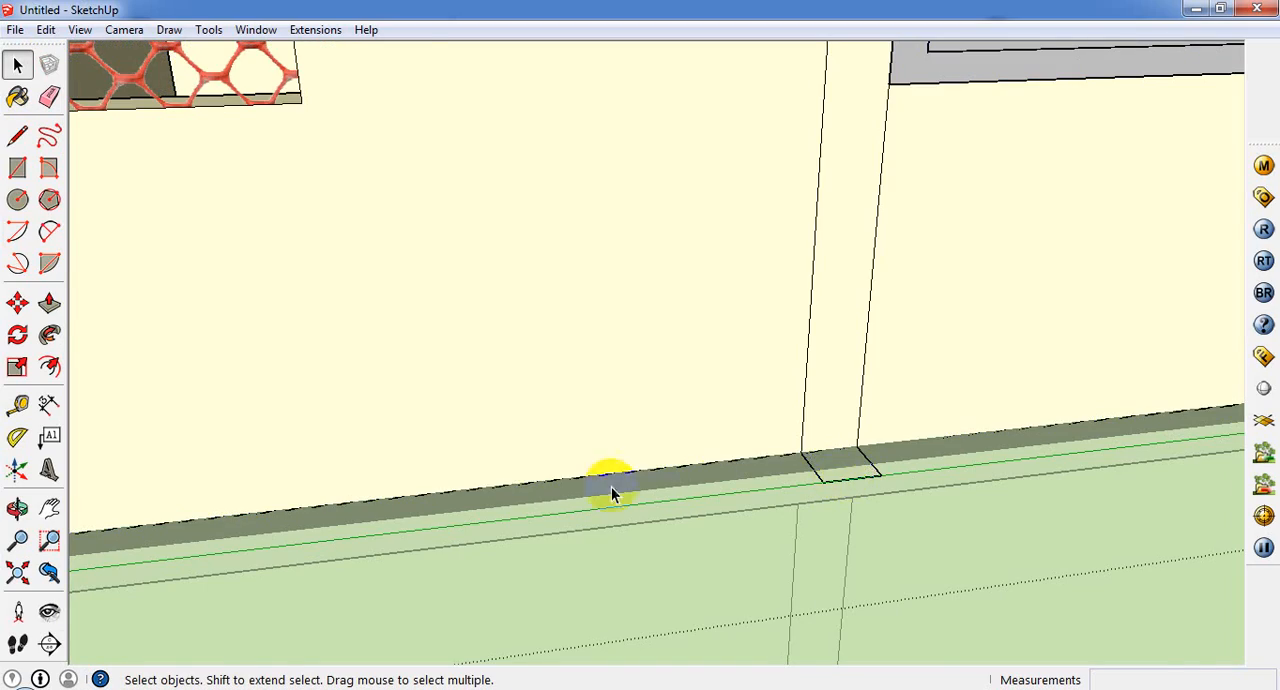
# Step: Delete the remaining protruding column-end faces over the ledge along the long windowed side wall
pyautogui.scroll(-3, 829, 563)
pyautogui.scroll(5, 943, 443)
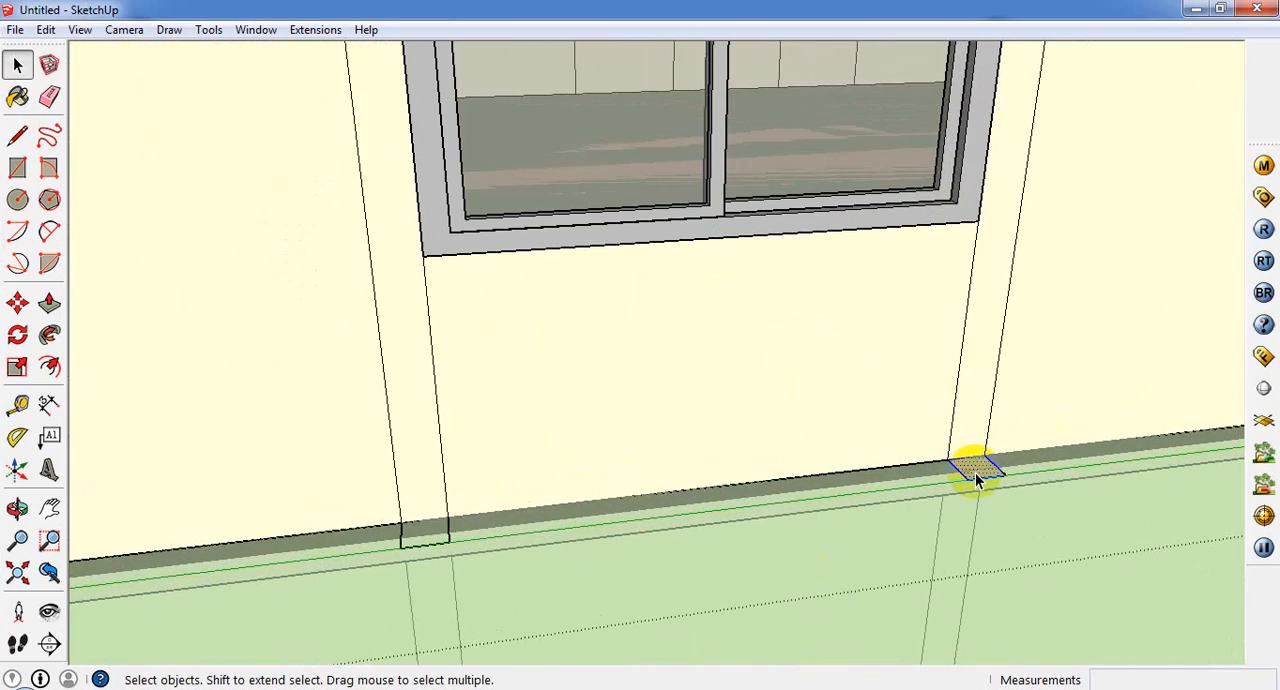
pyautogui.scroll(-4, 731, 488)
pyautogui.scroll(5, 923, 437)
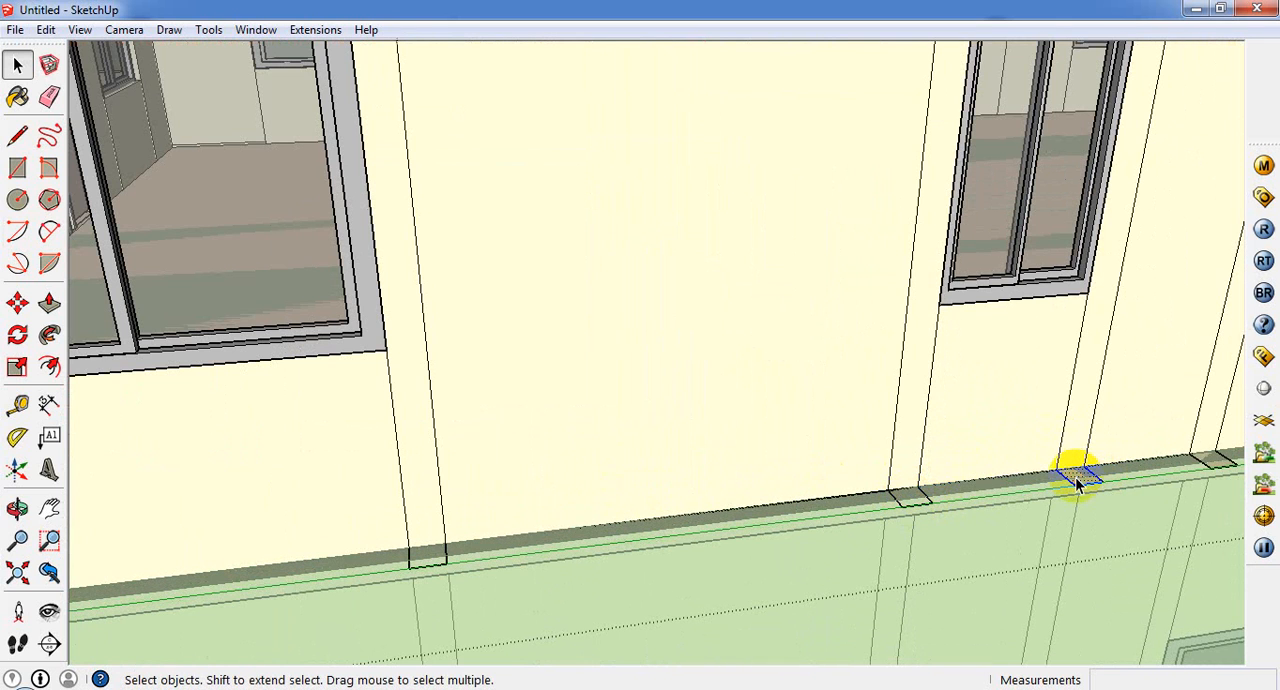
pyautogui.scroll(-3, 1202, 455)
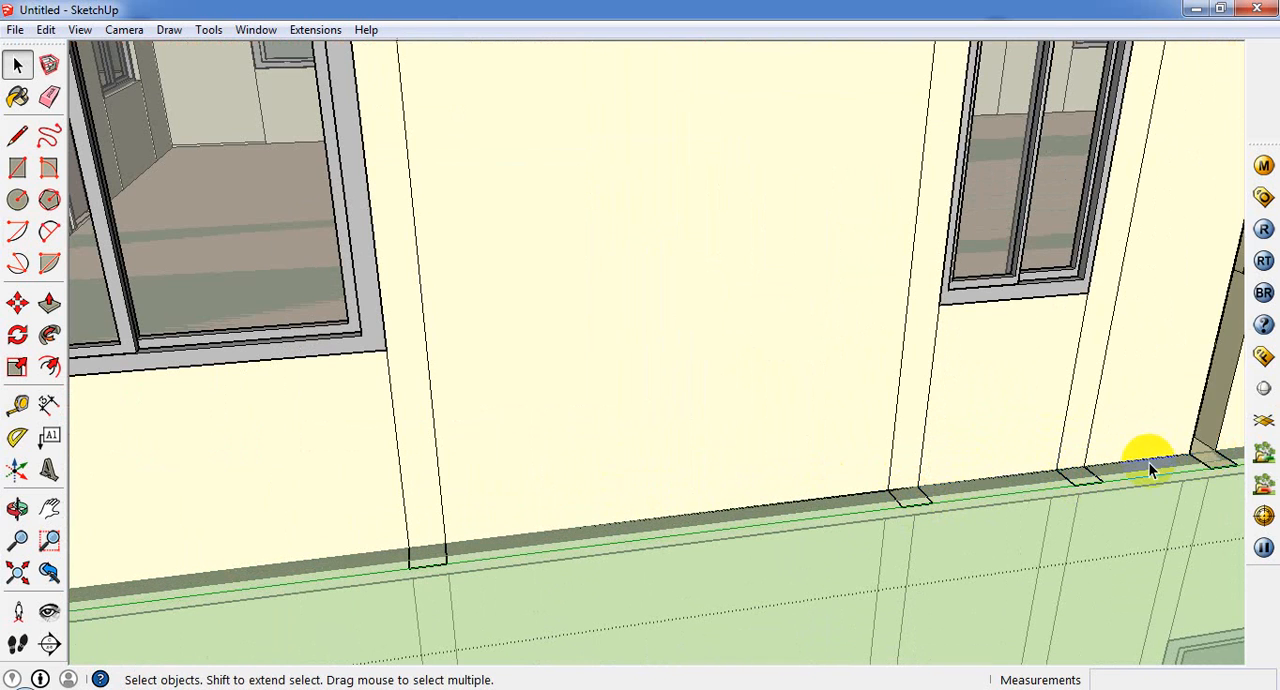
pyautogui.scroll(4, 1149, 462)
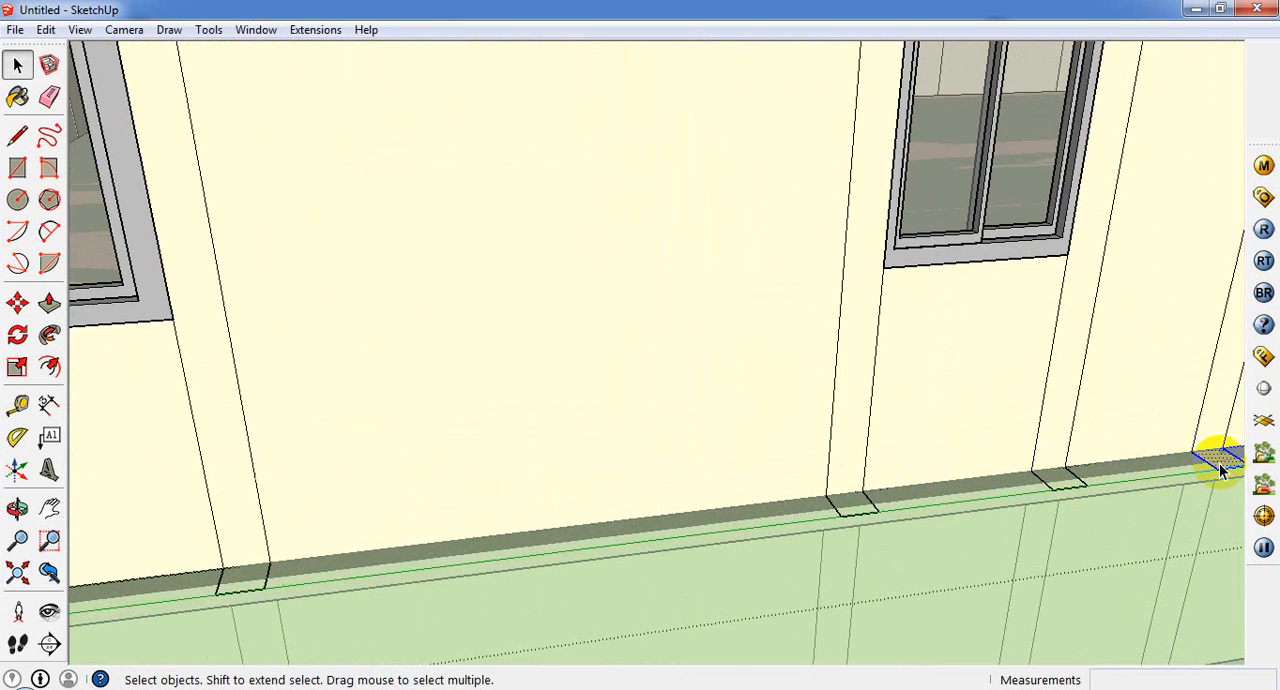
pyautogui.scroll(2, 1221, 472)
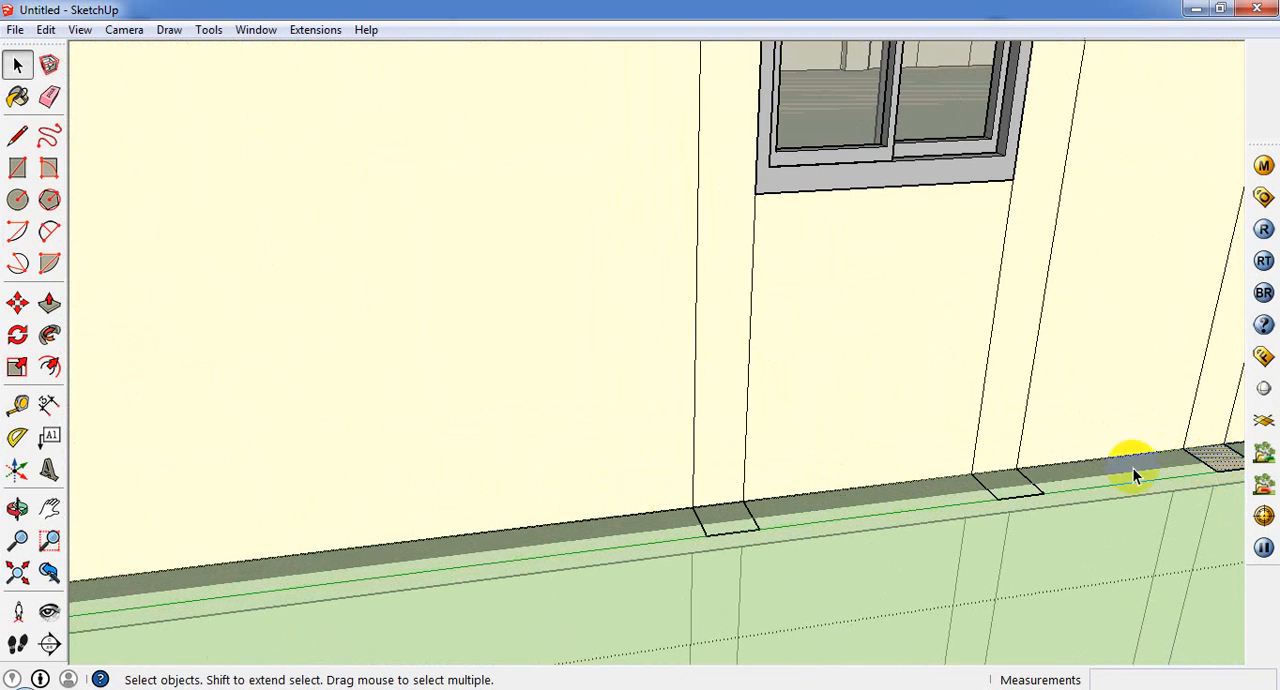
pyautogui.scroll(-4, 1132, 475)
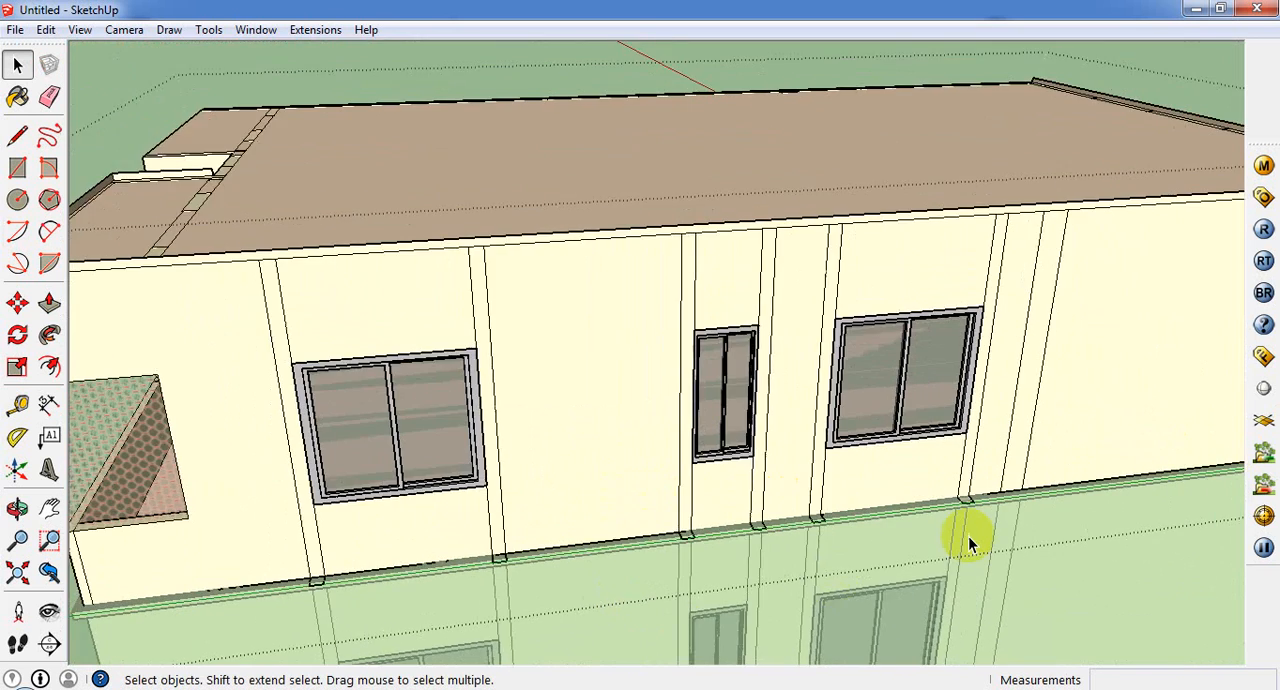
pyautogui.scroll(5, 968, 535)
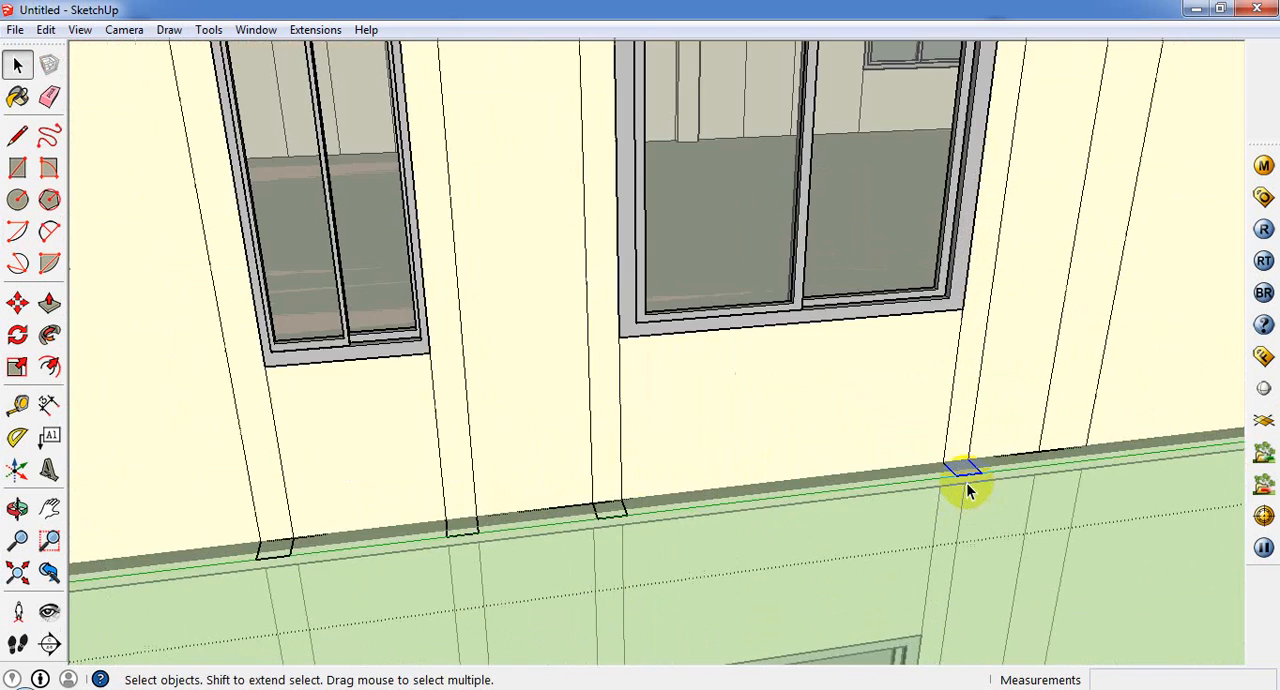
pyautogui.scroll(2, 963, 470)
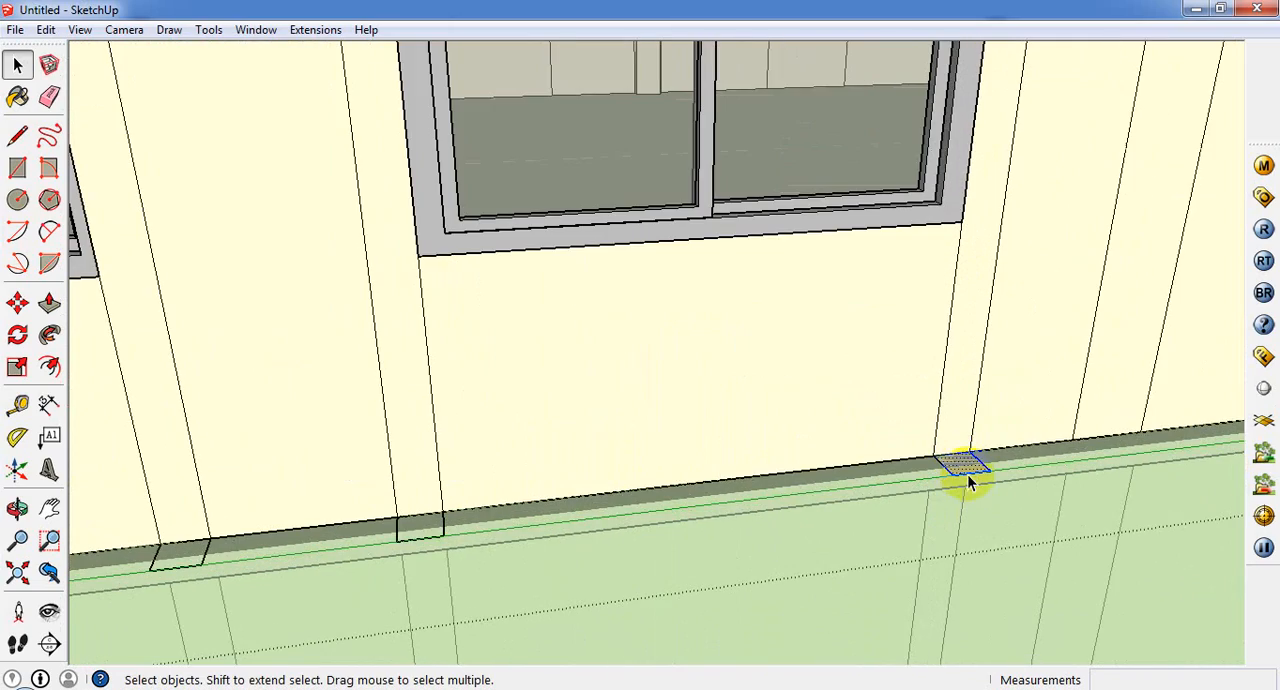
pyautogui.scroll(-6, 720, 590)
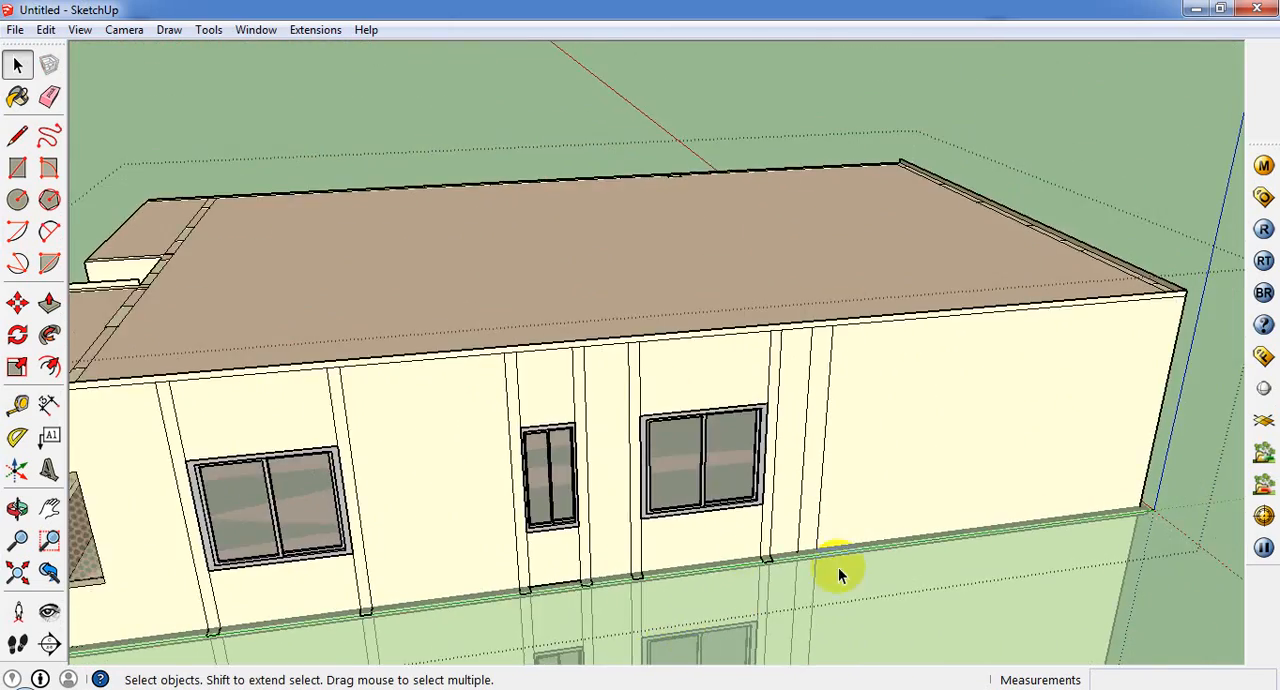
# Step: Draw a rectangular strip about 4 1/2" high and 5' 10" wide directly above the window beside the balcony, spanning both adjacent columns
pyautogui.moveTo(838, 567)
pyautogui.mouseDown(button='middle')
pyautogui.moveTo(491, 593)
pyautogui.moveTo(846, 535)
pyautogui.moveTo(251, 452)
pyautogui.mouseUp(button='middle')
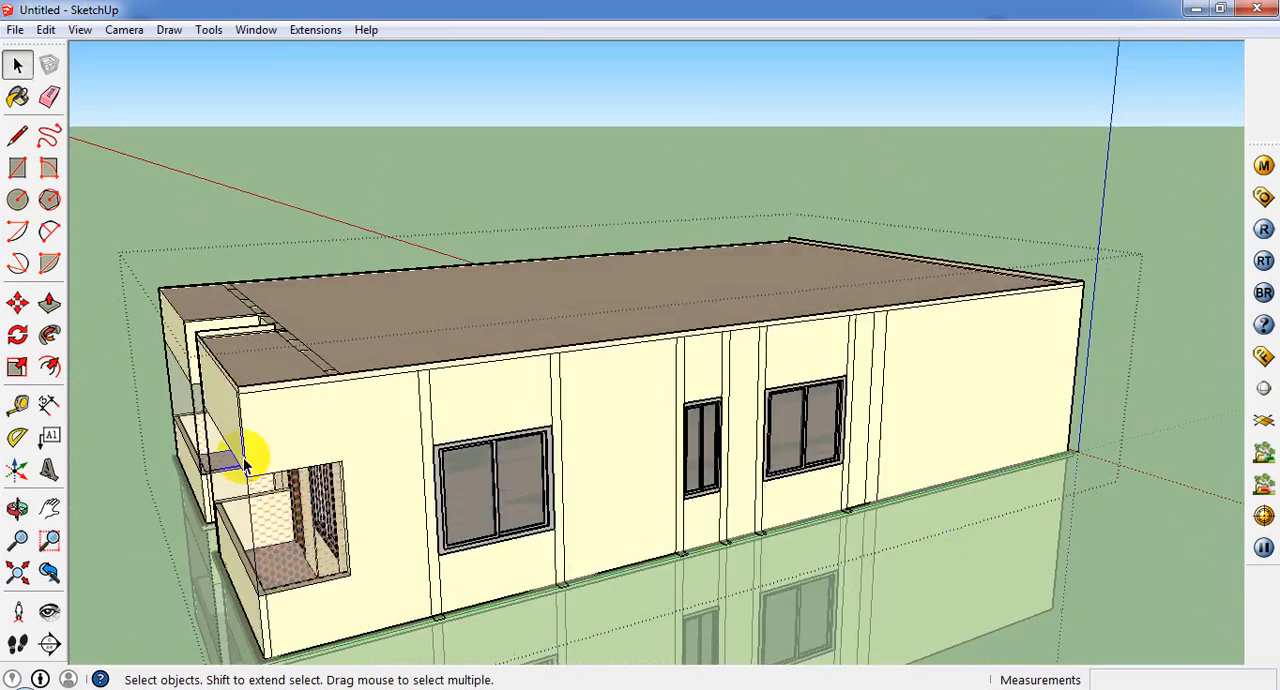
pyautogui.scroll(3, 365, 447)
pyautogui.moveTo(365, 447); pyautogui.dragTo(166, 423, button='middle')
pyautogui.click(17, 167)
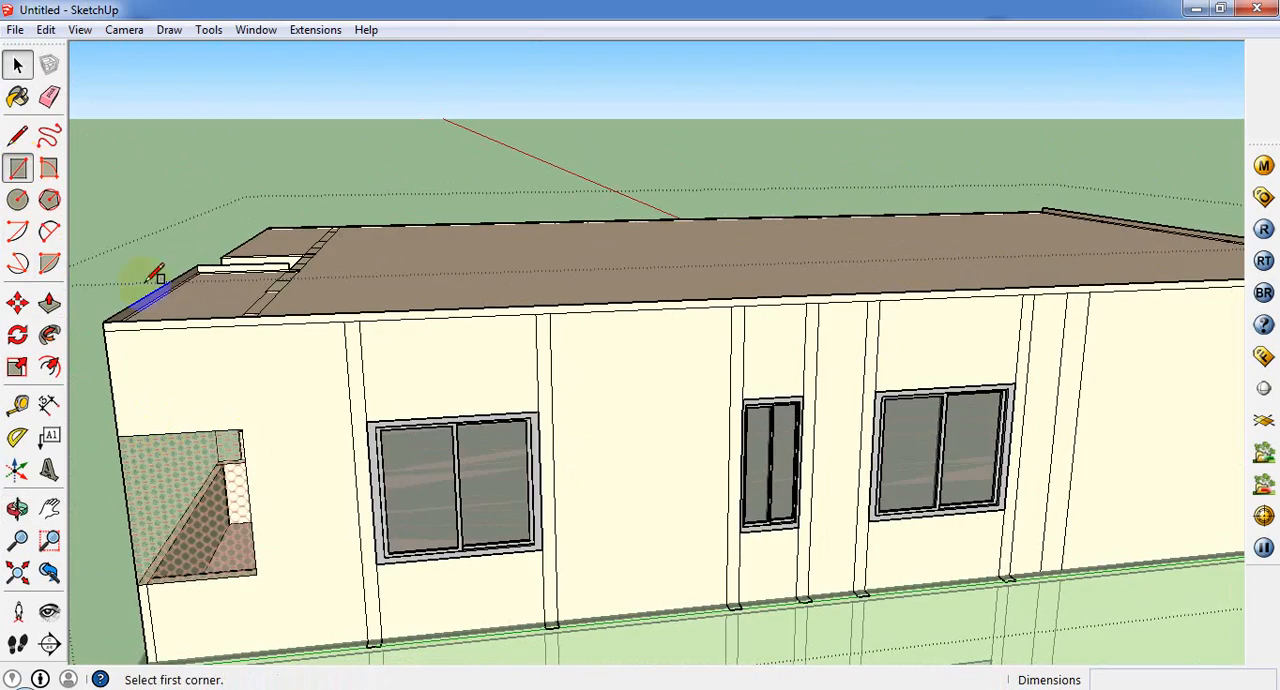
pyautogui.scroll(2, 330, 385)
pyautogui.scroll(-3, 395, 255)
pyautogui.moveTo(366, 240); pyautogui.dragTo(334, 586, button='middle')
pyautogui.scroll(3, 340, 560)
pyautogui.moveTo(390, 485); pyautogui.dragTo(354, 578, button='middle')
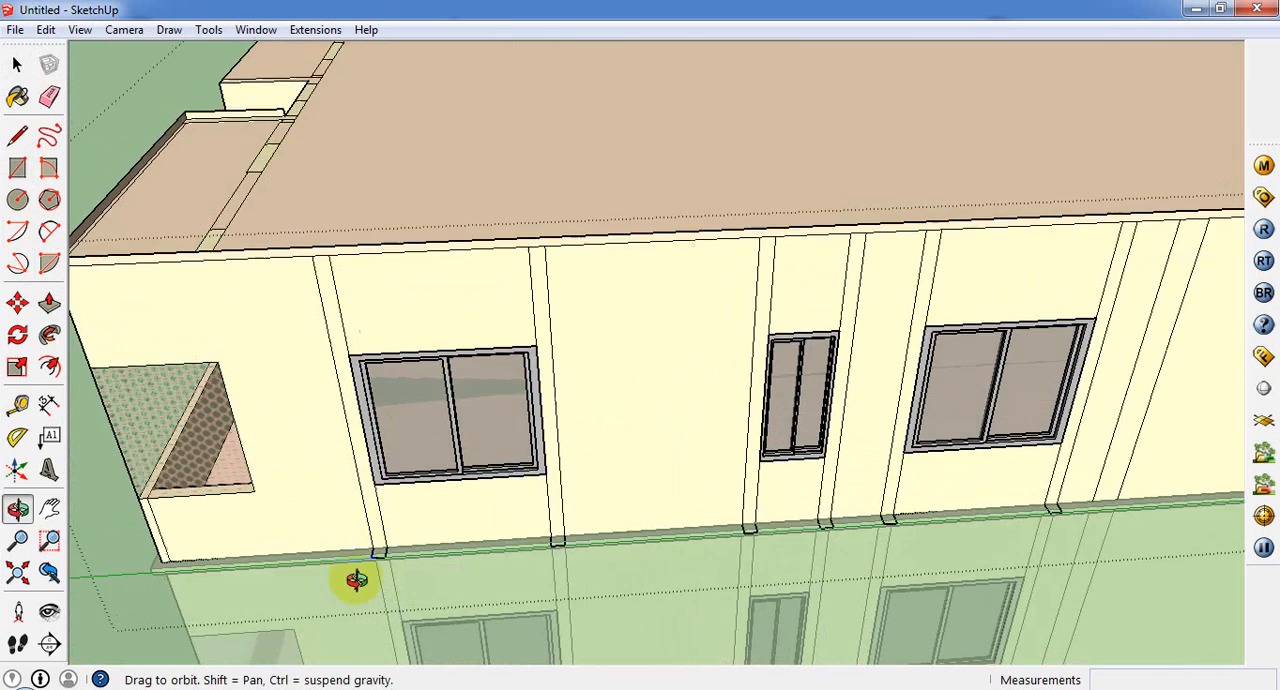
pyautogui.scroll(3, 356, 565)
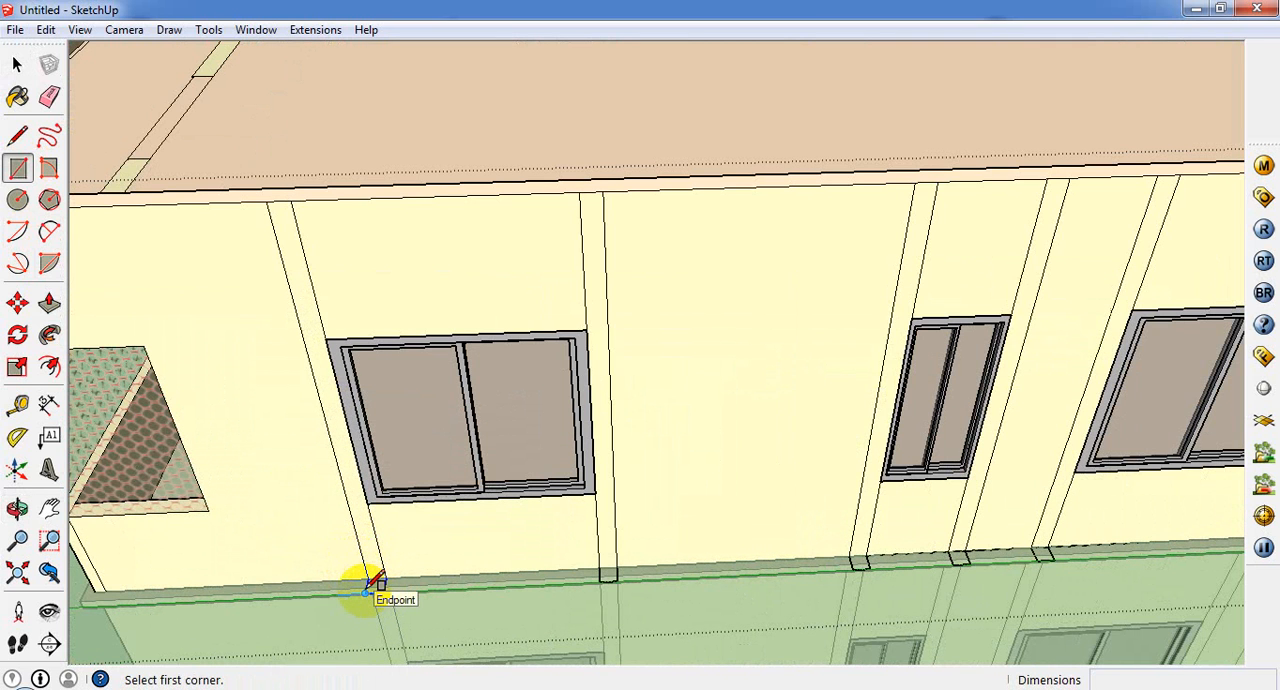
pyautogui.click(366, 592)
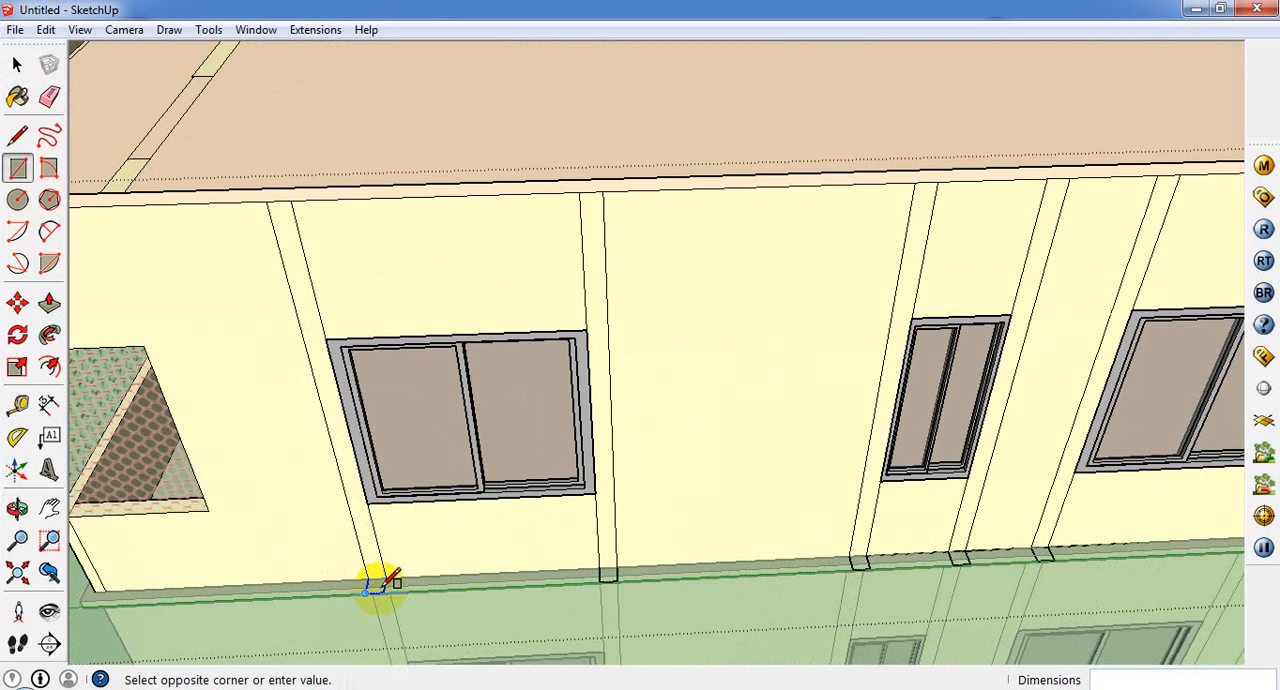
pyautogui.click(608, 572)
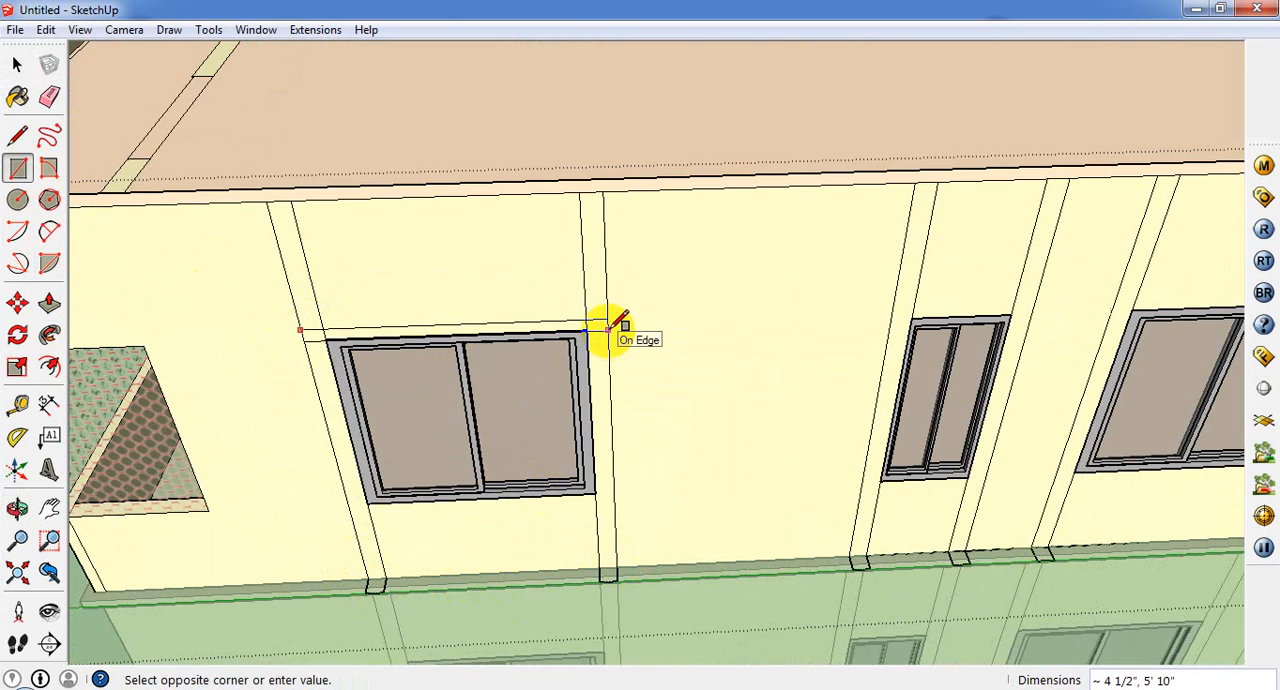
pyautogui.click(608, 328)
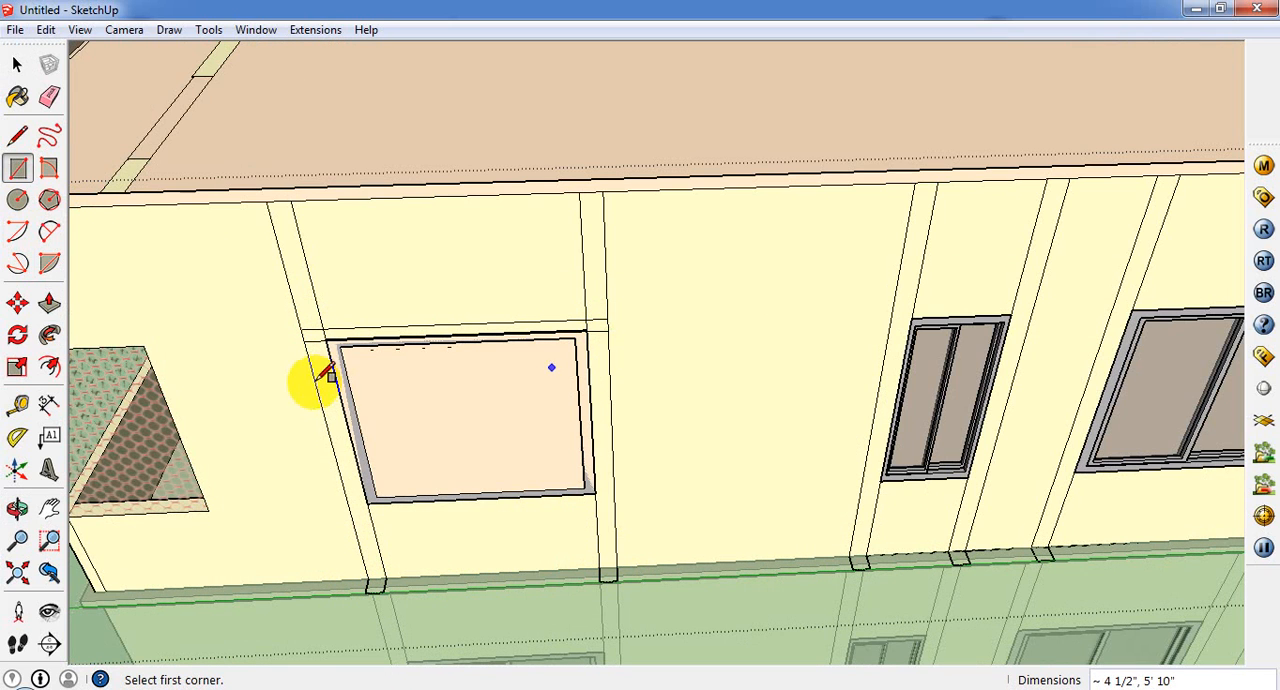
# Step: Push/Pull the middle part and both column parts of the strip outward 5" to form a projection above the window
pyautogui.click(50, 302)
pyautogui.click(337, 345)
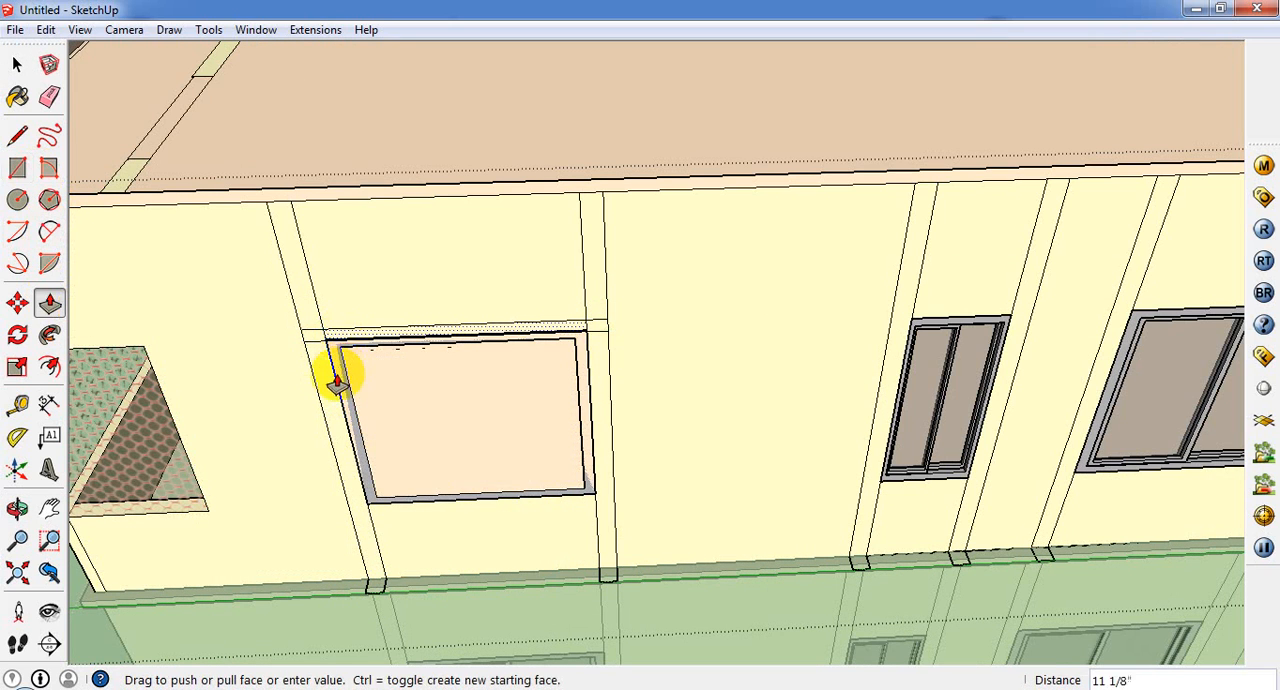
pyautogui.click(386, 590)
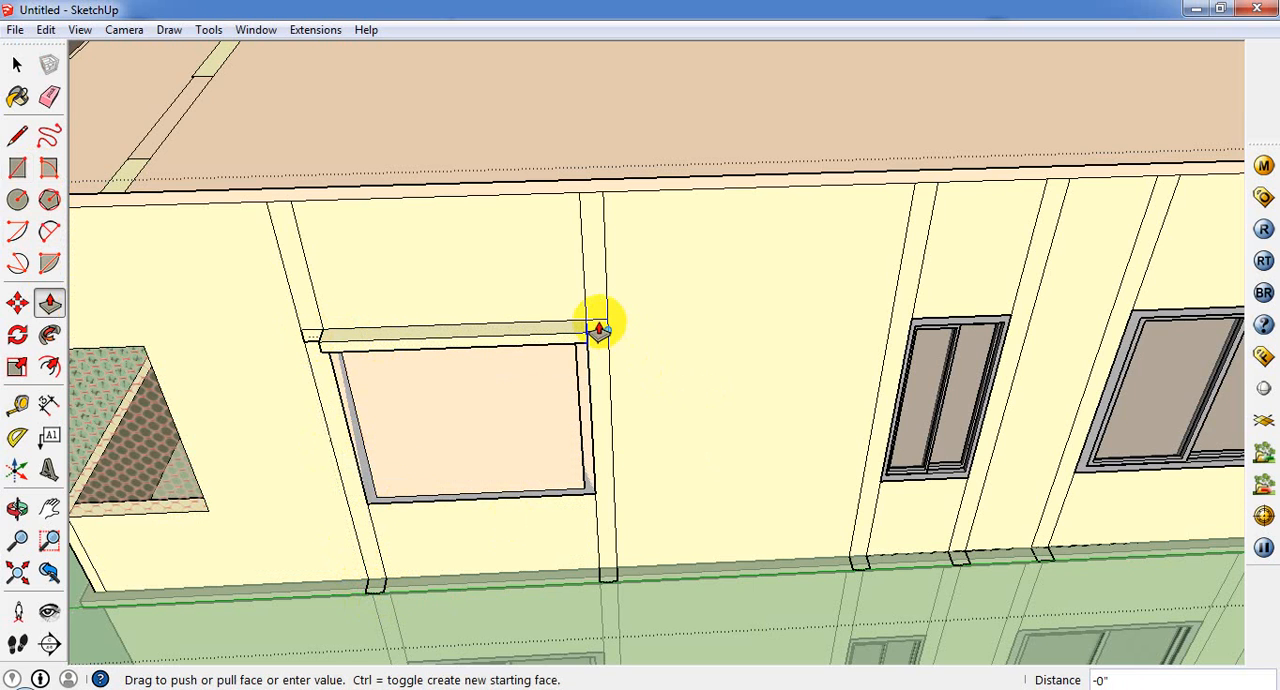
pyautogui.click(600, 332)
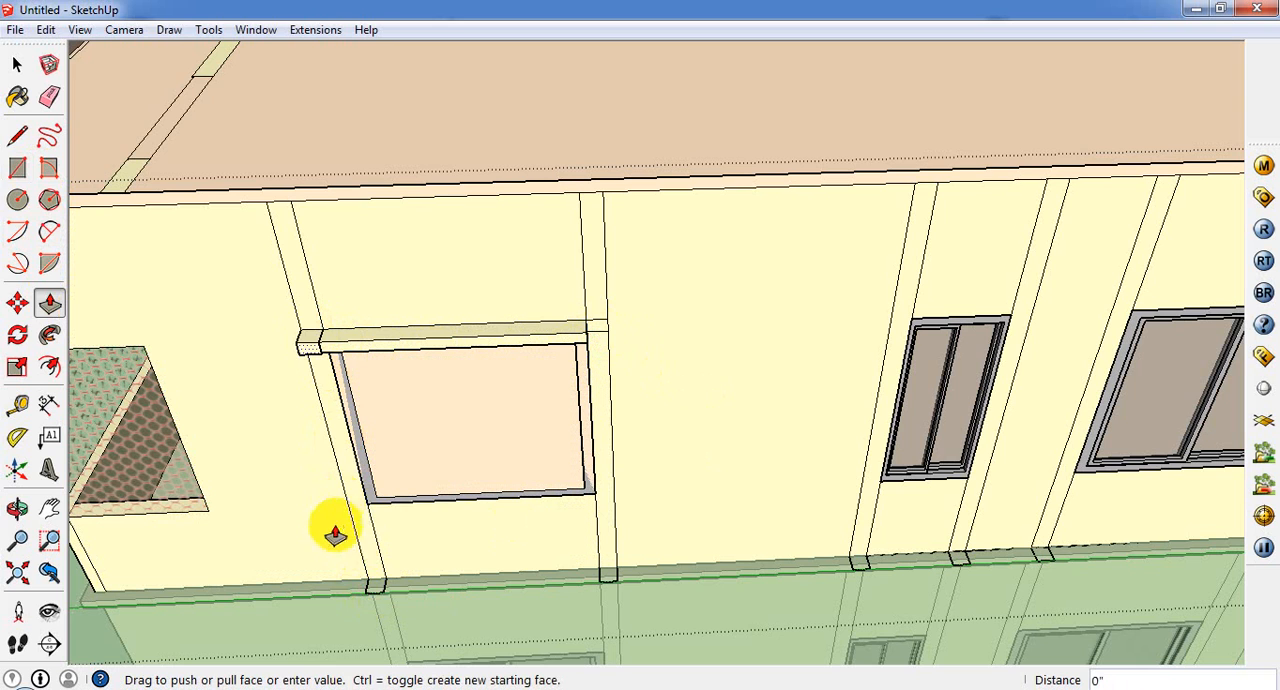
pyautogui.click(375, 600)
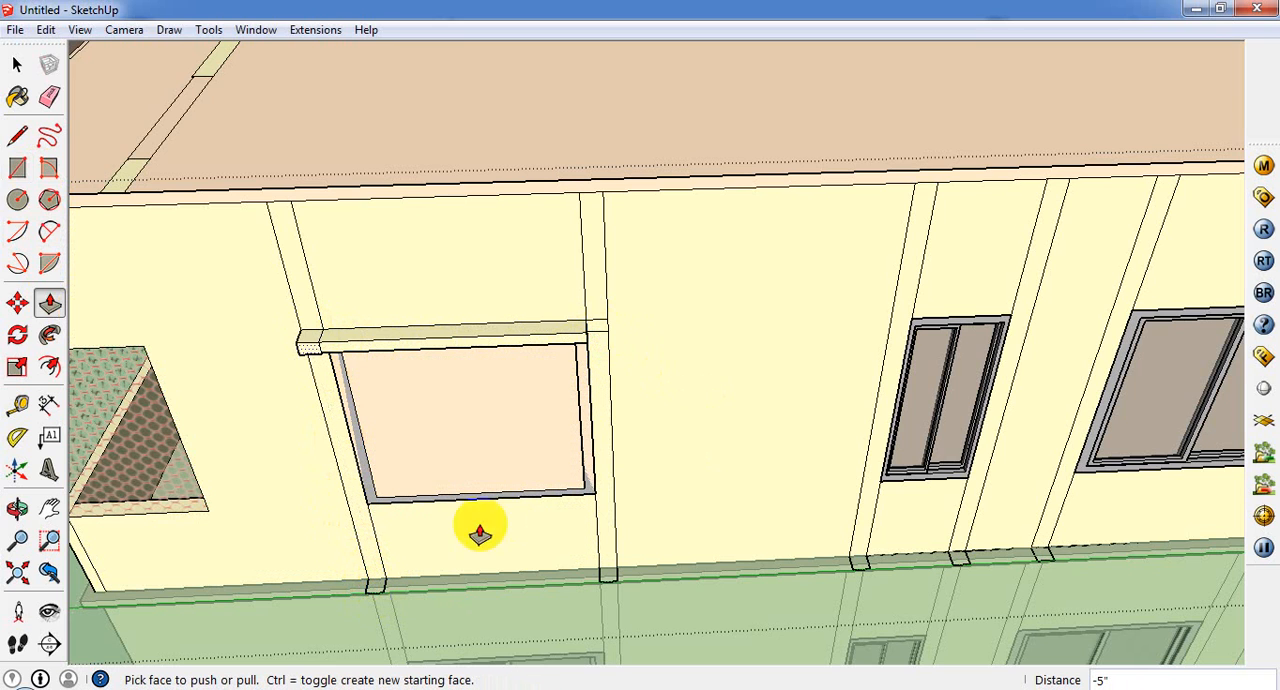
pyautogui.click(600, 336)
pyautogui.click(580, 355)
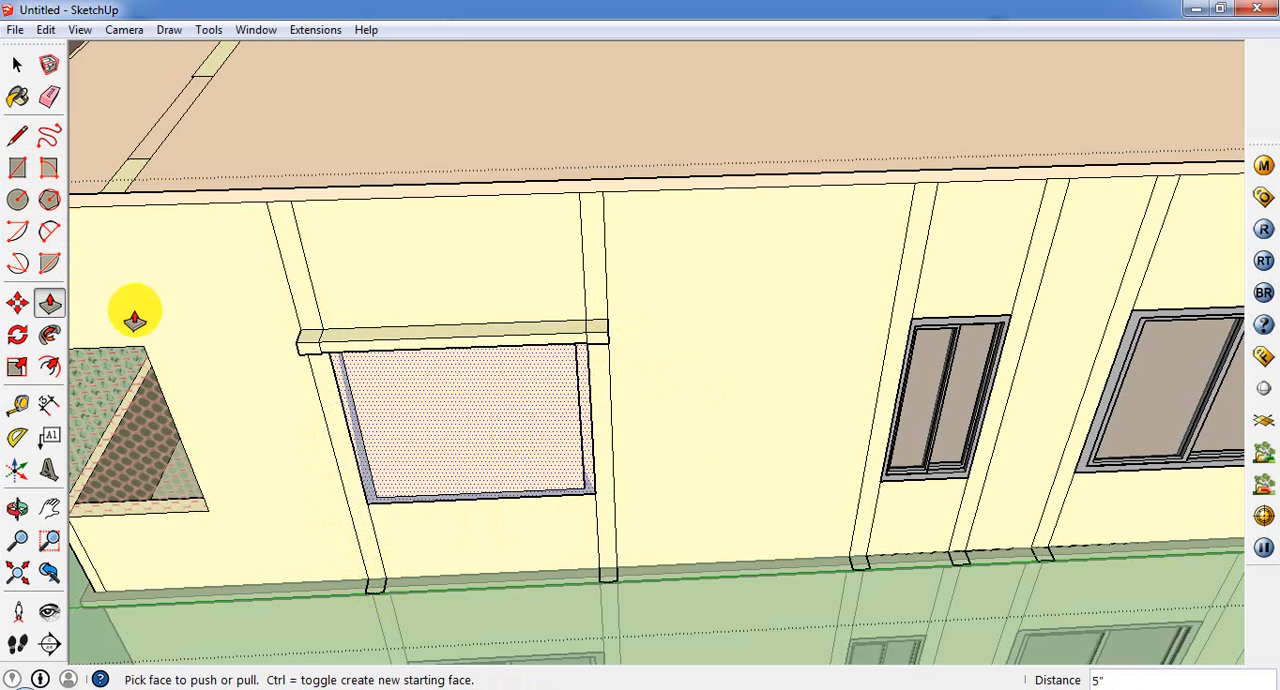
# Step: Remove the stray face covering the opening of the window beneath the new projection
pyautogui.click(17, 64)
pyautogui.click(442, 439)
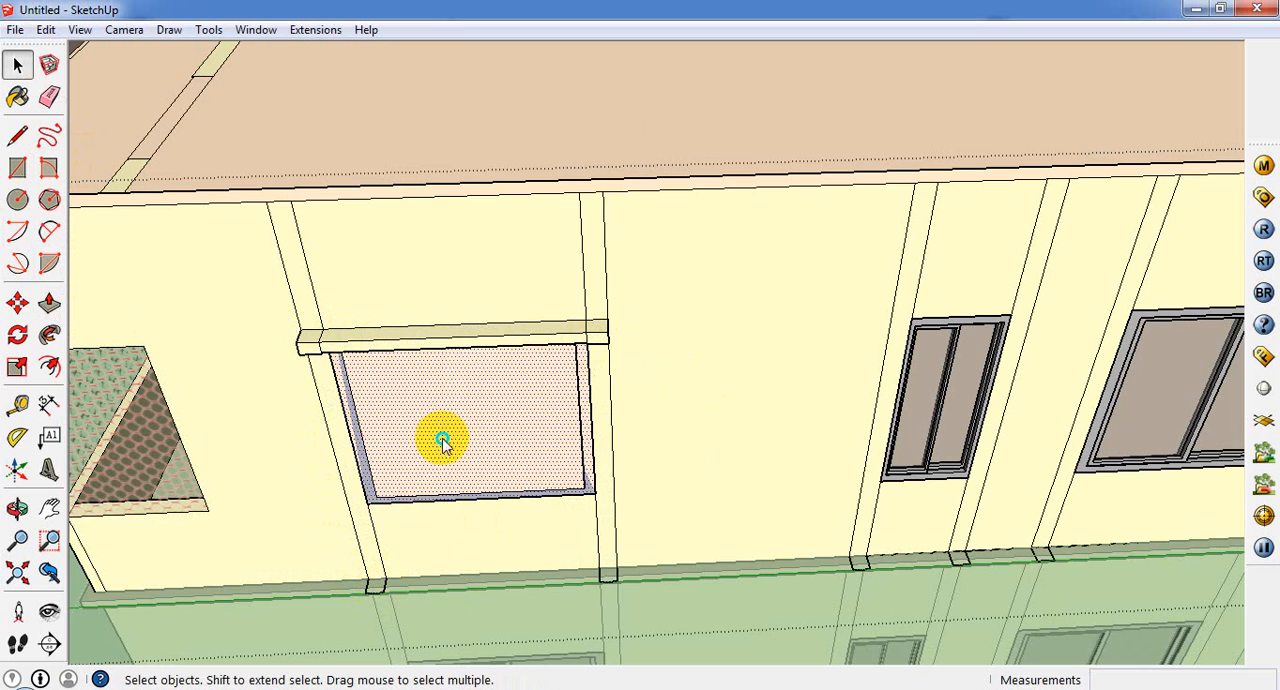
pyautogui.rightClick(442, 439)
pyautogui.click(487, 155)
pyautogui.scroll(2, 305, 335)
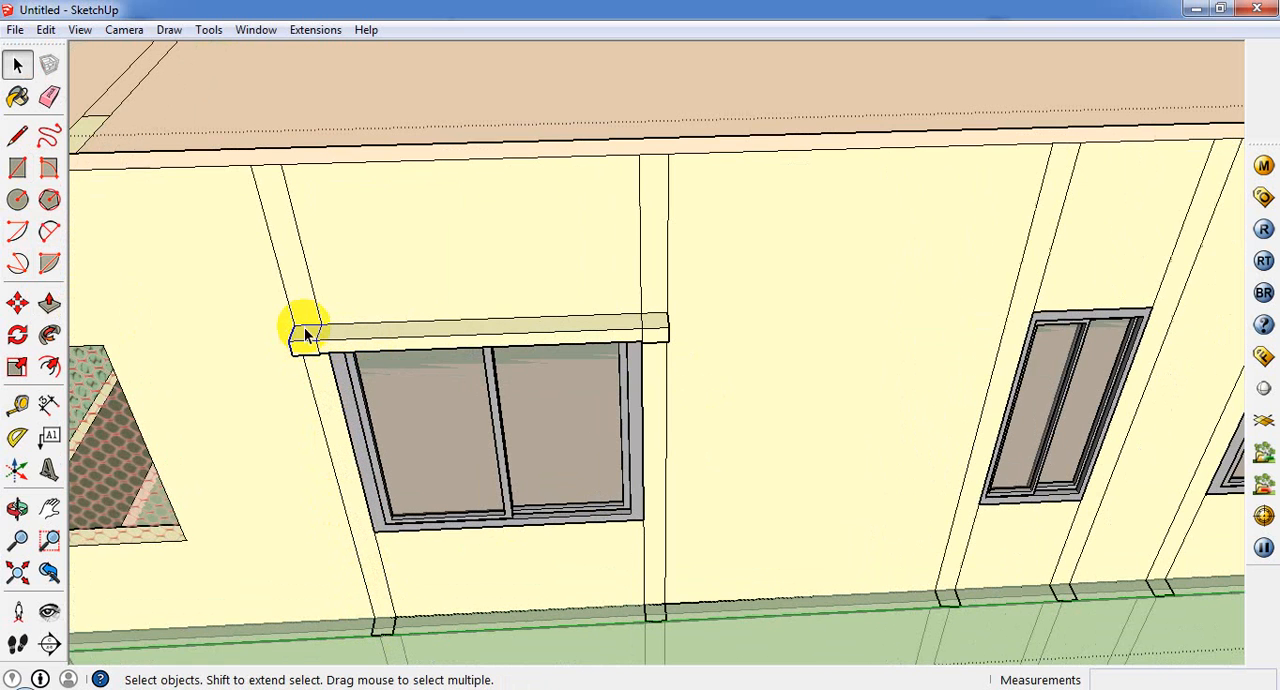
pyautogui.scroll(2, 308, 355)
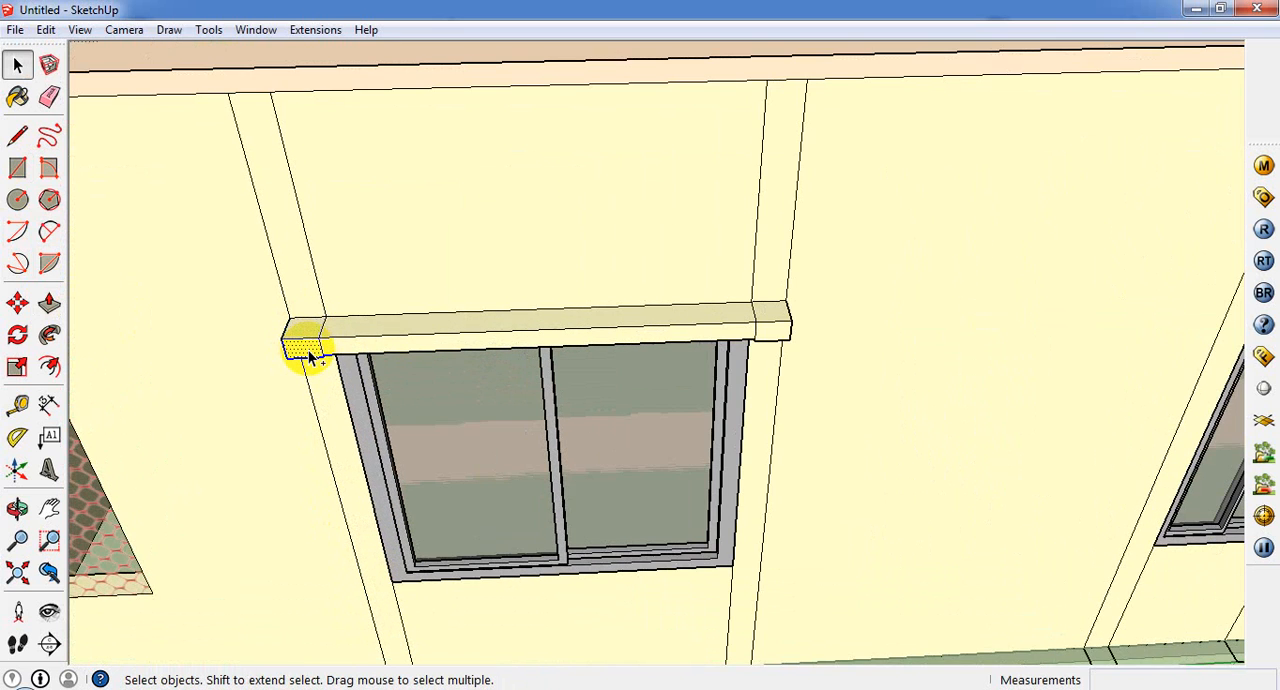
pyautogui.scroll(2, 310, 358)
pyautogui.keyDown('shift'); pyautogui.click(449, 341); pyautogui.keyUp('shift')
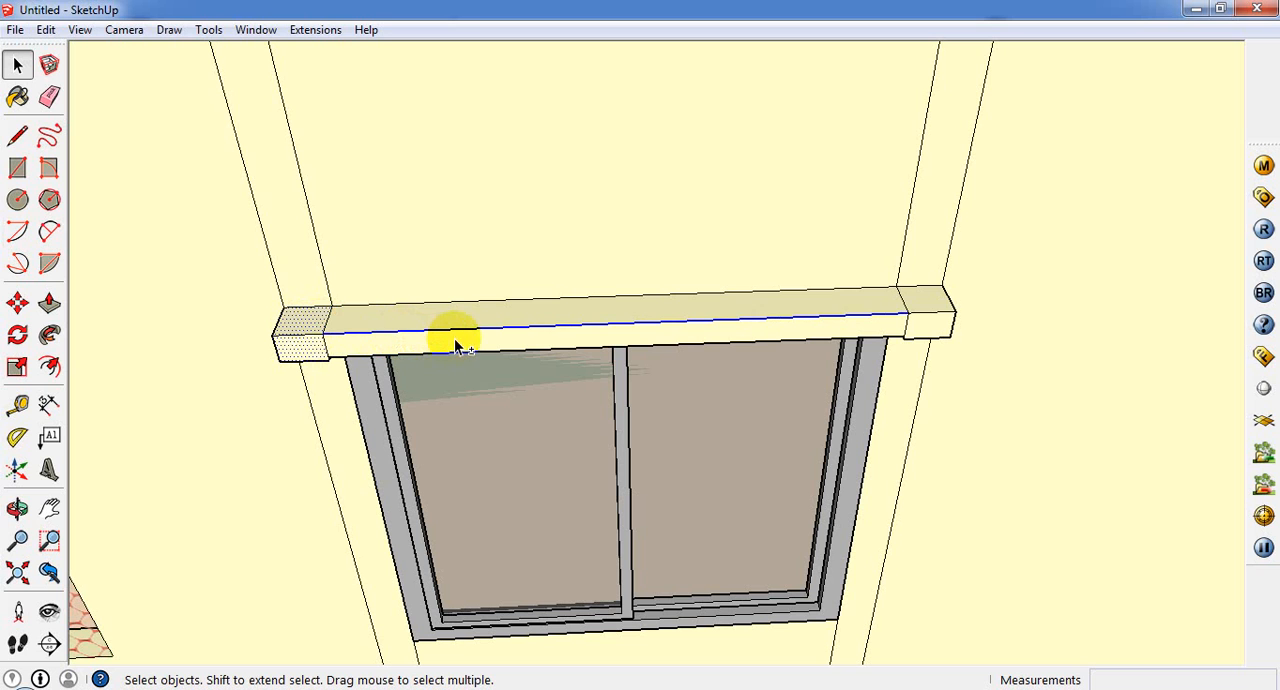
pyautogui.keyDown('shift'); pyautogui.click(456, 332); pyautogui.keyUp('shift')
pyautogui.keyDown('shift'); pyautogui.click(459, 323); pyautogui.keyUp('shift')
pyautogui.keyDown('shift'); pyautogui.click(944, 304); pyautogui.keyUp('shift')
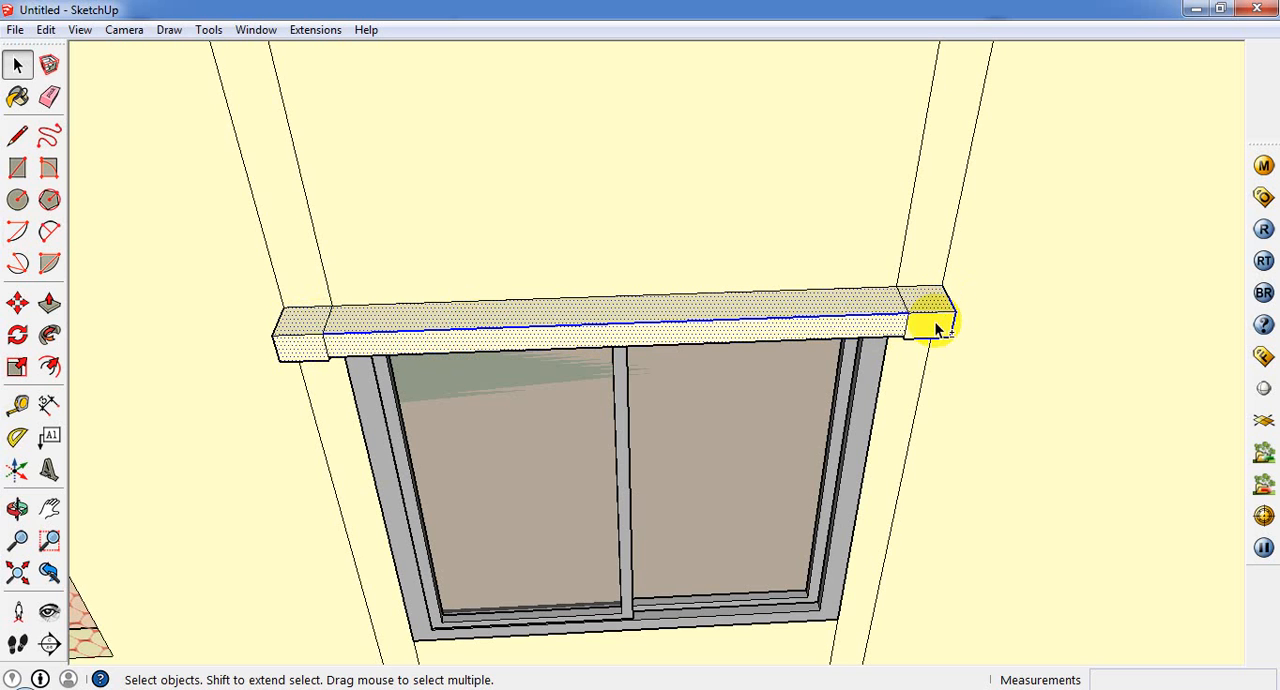
pyautogui.keyDown('shift'); pyautogui.click(934, 323); pyautogui.keyUp('shift')
pyautogui.moveTo(858, 222); pyautogui.dragTo(810, 75, button='middle')
pyautogui.moveTo(800, 258); pyautogui.dragTo(780, 90, button='middle')
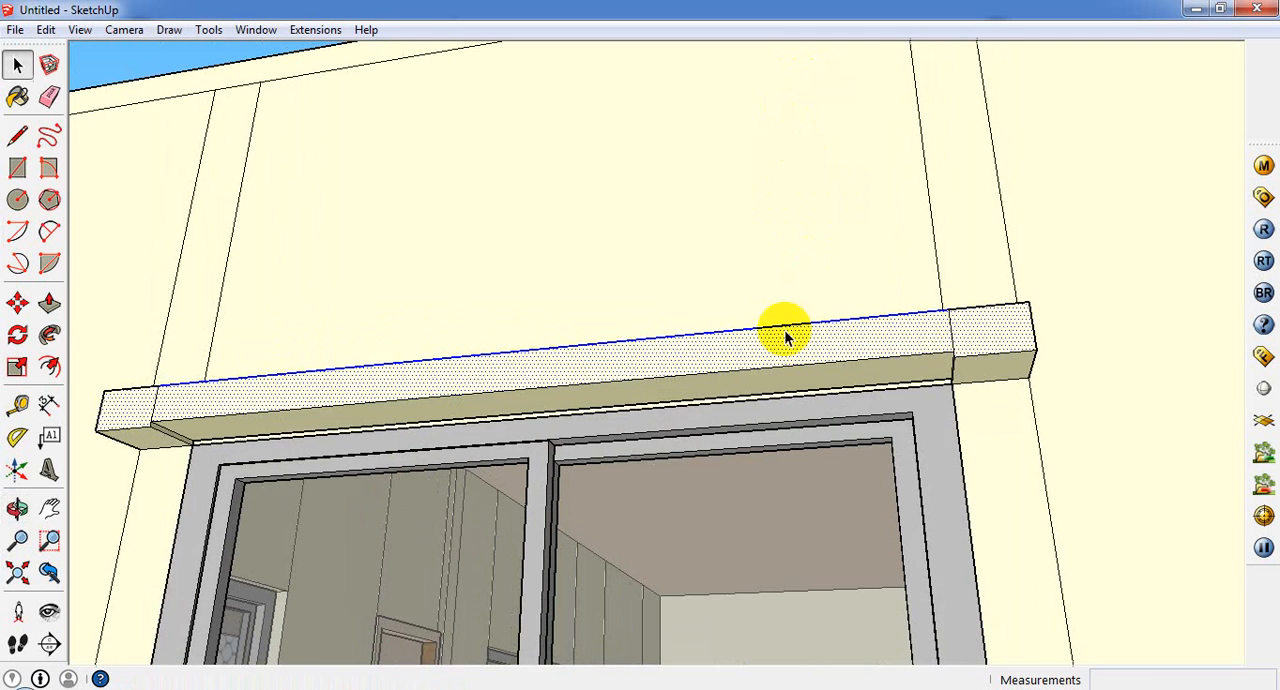
pyautogui.keyDown('ctrl'); pyautogui.click(841, 367); pyautogui.keyUp('ctrl')
pyautogui.keyDown('ctrl'); pyautogui.click(943, 385); pyautogui.keyUp('ctrl')
pyautogui.keyDown('ctrl'); pyautogui.click(980, 366); pyautogui.keyUp('ctrl')
pyautogui.scroll(2, 978, 368)
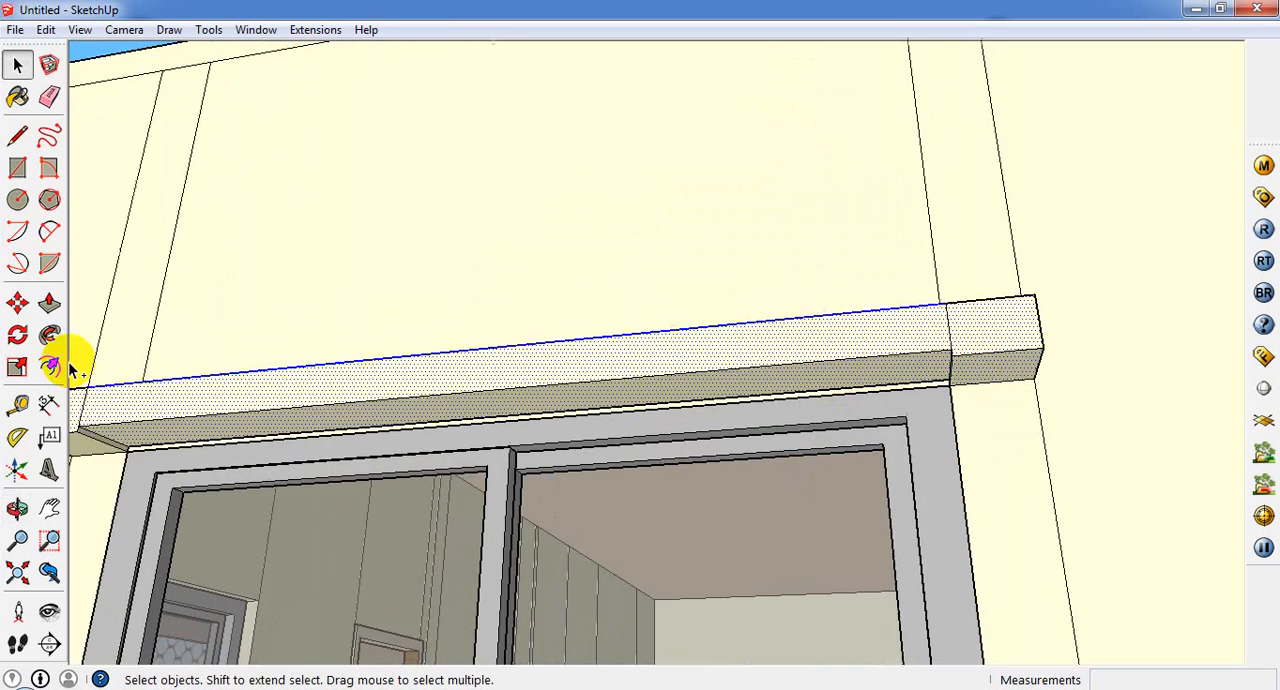
pyautogui.scroll(-4, 187, 438)
pyautogui.scroll(3, 102, 444)
pyautogui.scroll(-2, 102, 444)
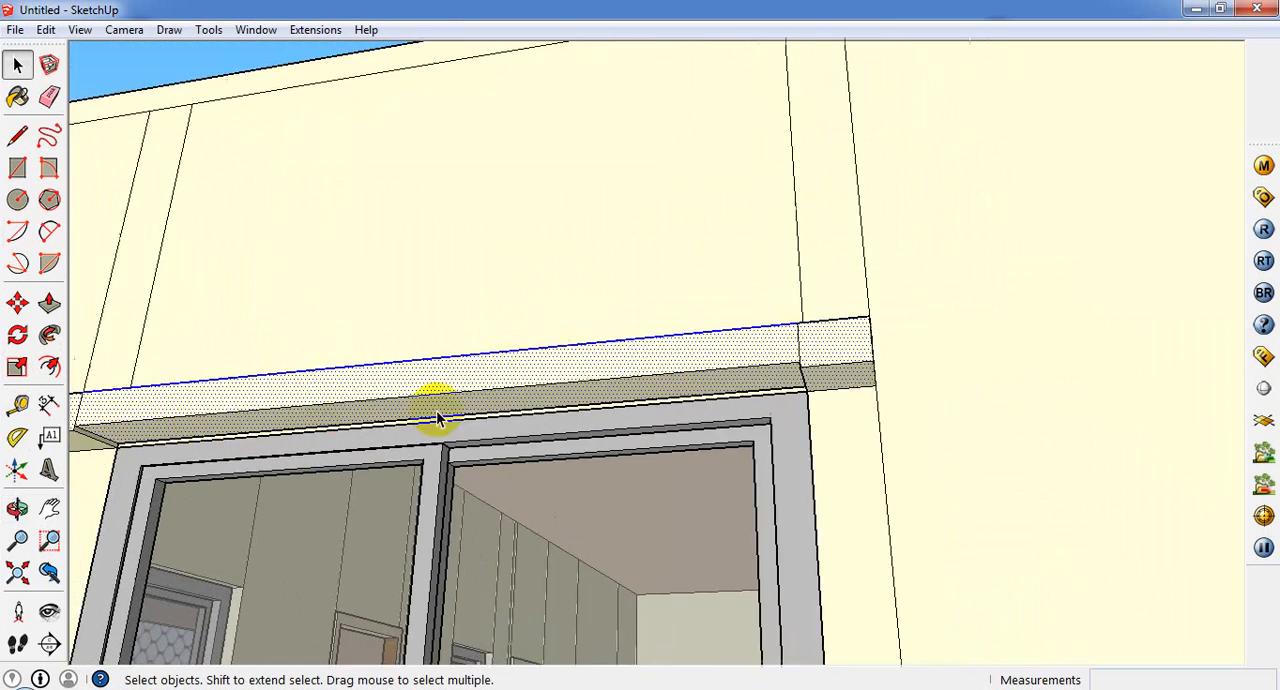
# Step: Push/Pull the underside of the projection's middle part down about 3/8" to the top of the window frame, level with the column parts
pyautogui.moveTo(437, 409); pyautogui.dragTo(650, 420, button='middle')
pyautogui.moveTo(215, 443); pyautogui.dragTo(287, 375, button='middle')
pyautogui.click(287, 375)
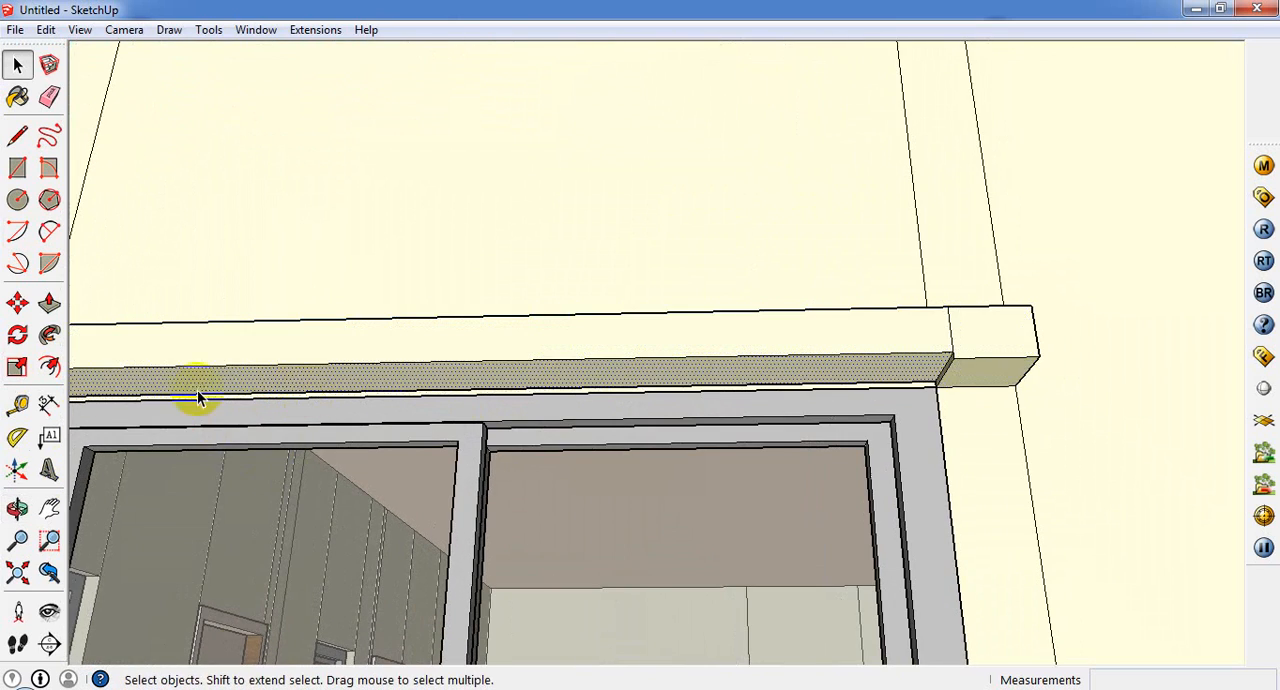
pyautogui.click(49, 302)
pyautogui.click(533, 379)
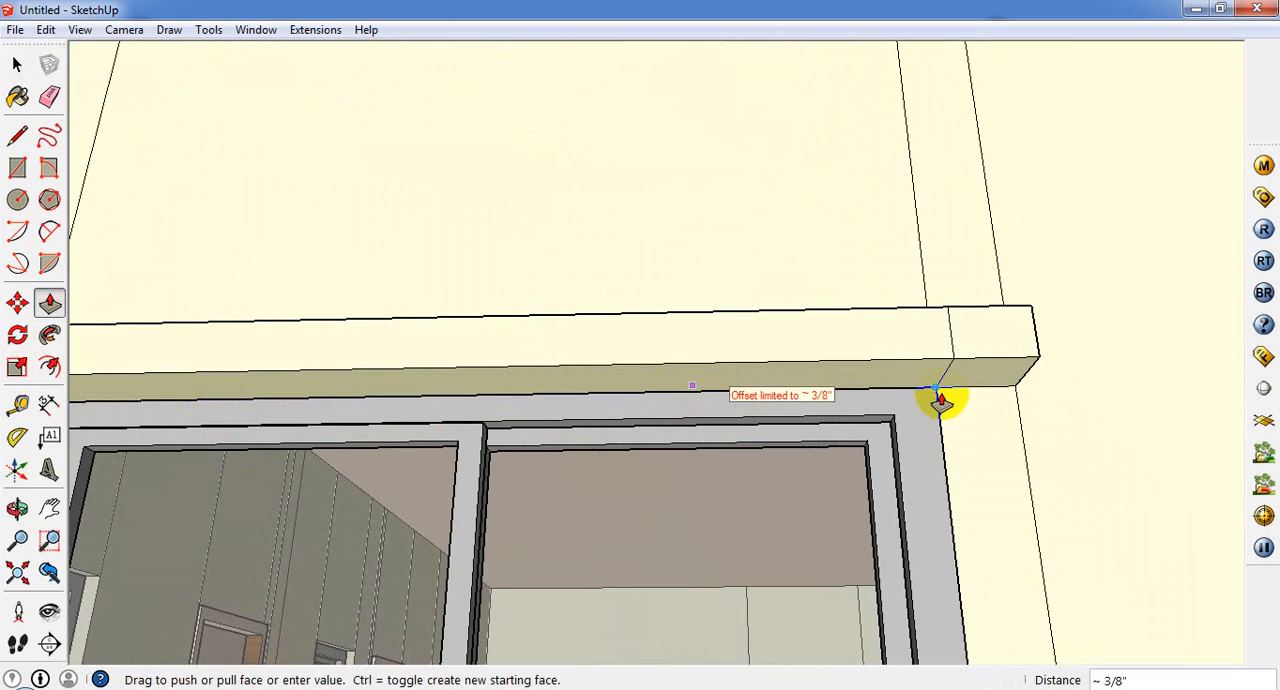
pyautogui.click(941, 404)
# Step: Select the whole finished projection above the window beside the balcony and make it a group
pyautogui.moveTo(997, 331); pyautogui.dragTo(746, 610, button='middle')
pyautogui.scroll(-2, 846, 449)
pyautogui.moveTo(846, 449)
pyautogui.mouseDown(button='middle')
pyautogui.moveTo(446, 466)
pyautogui.moveTo(549, 443)
pyautogui.moveTo(633, 399)
pyautogui.moveTo(450, 360)
pyautogui.mouseUp(button='middle')
pyautogui.click(18, 66)
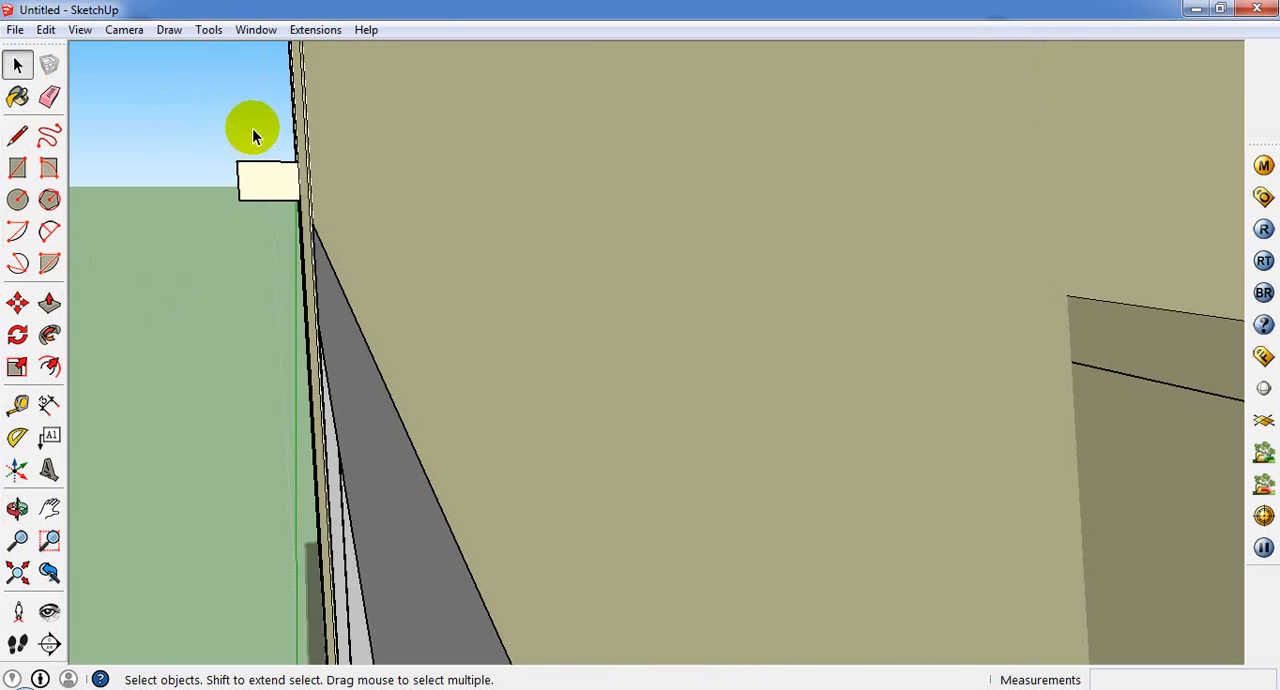
pyautogui.moveTo(254, 129); pyautogui.dragTo(192, 256)
pyautogui.moveTo(237, 167); pyautogui.dragTo(196, 312, button='middle')
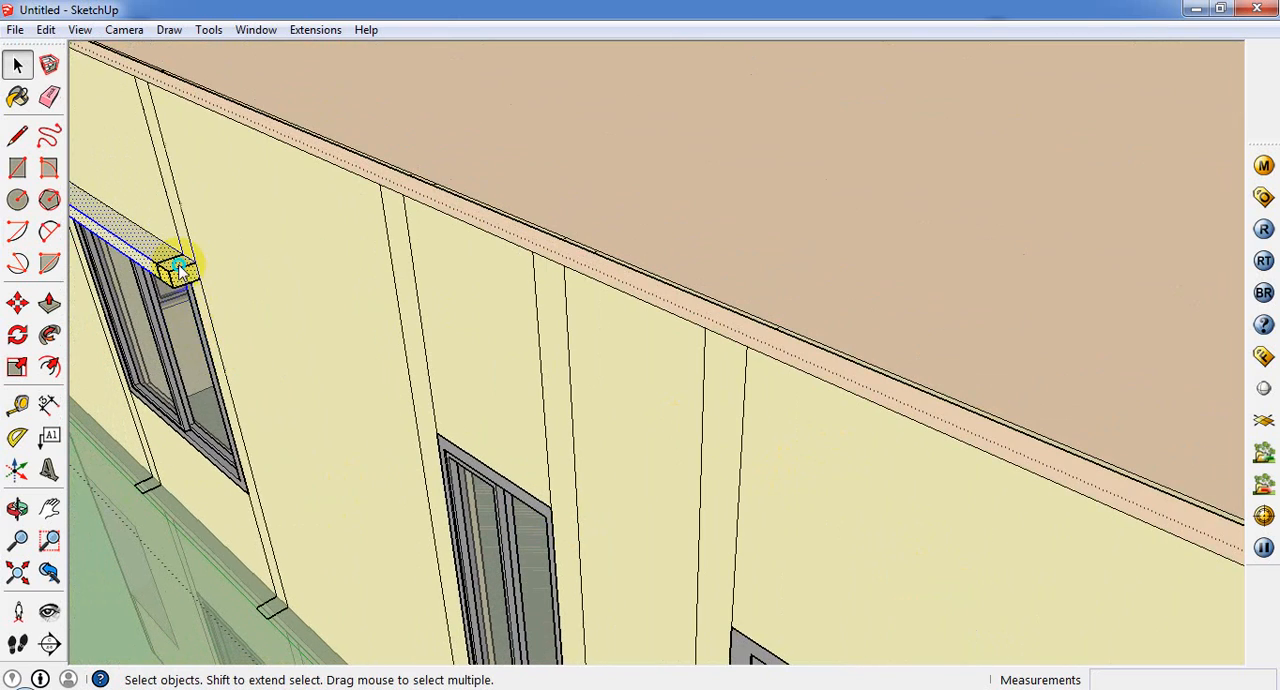
pyautogui.rightClick(178, 270)
pyautogui.click(300, 424)
# Step: Copy the grouped projection 15' 10 1/2" along the side wall to sit above the next wide window
pyautogui.moveTo(266, 429); pyautogui.dragTo(135, 414, button='middle')
pyautogui.click(17, 302)
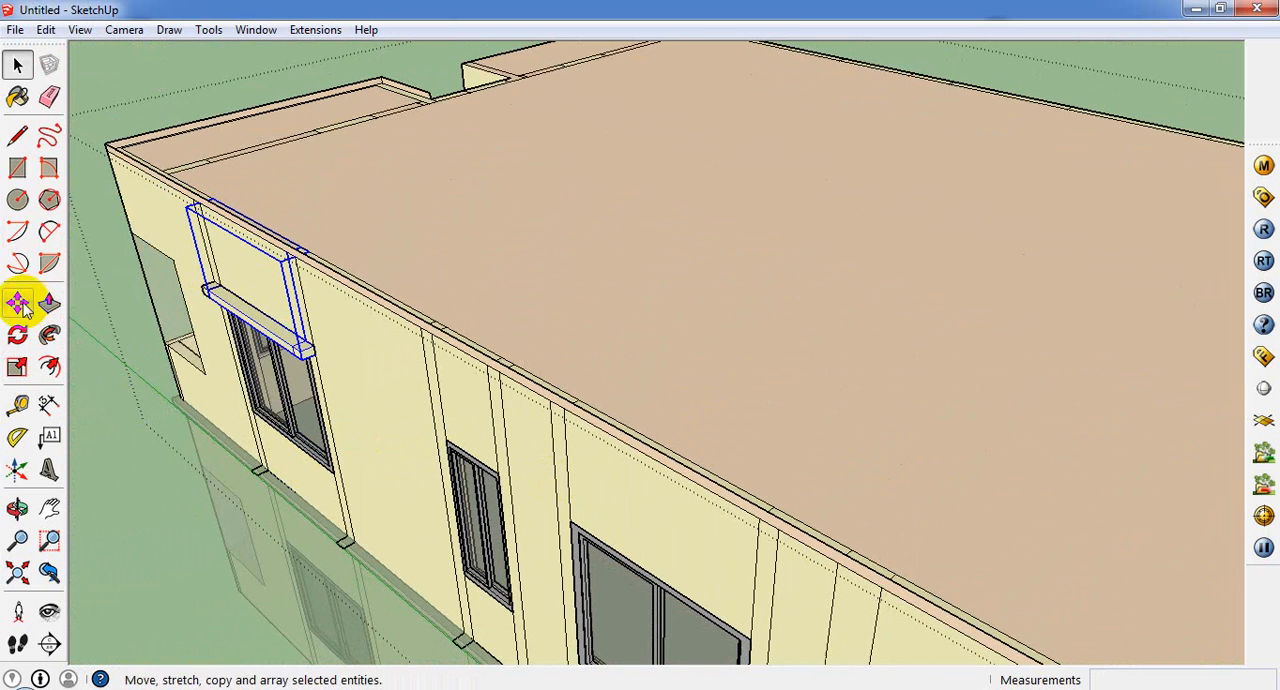
pyautogui.scroll(2, 298, 340)
pyautogui.click(310, 345)
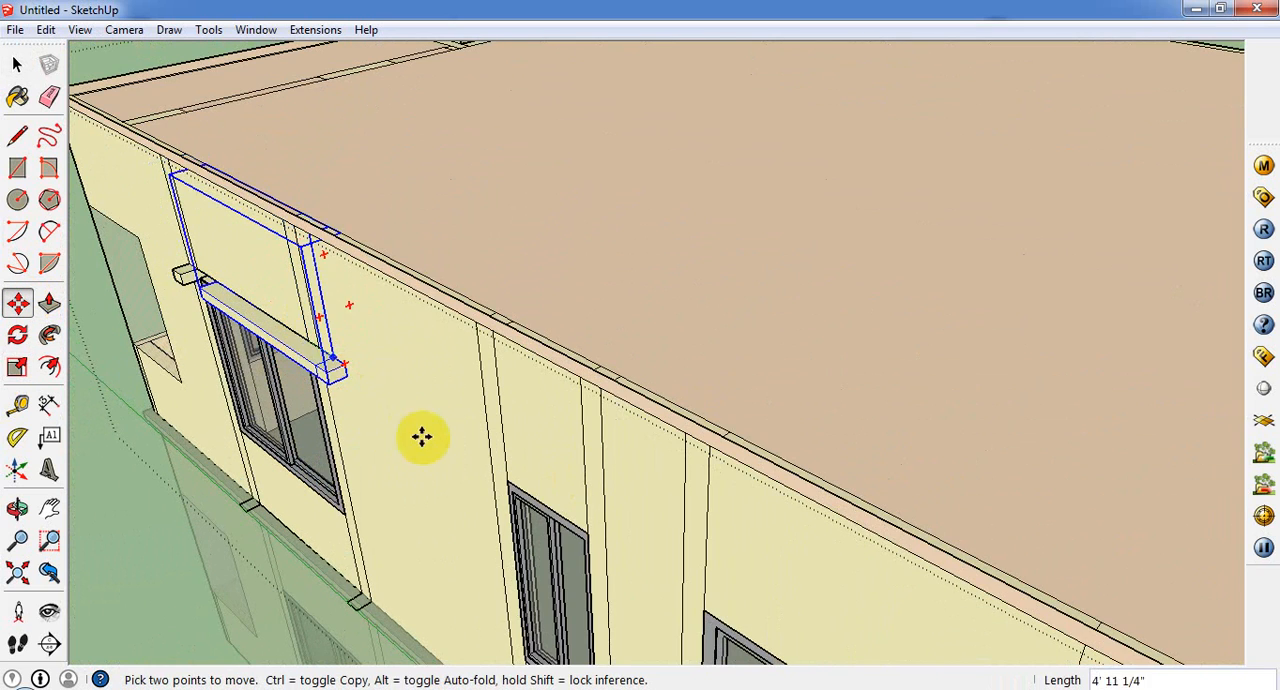
pyautogui.scroll(-4, 440, 445)
pyautogui.press('ctrl')
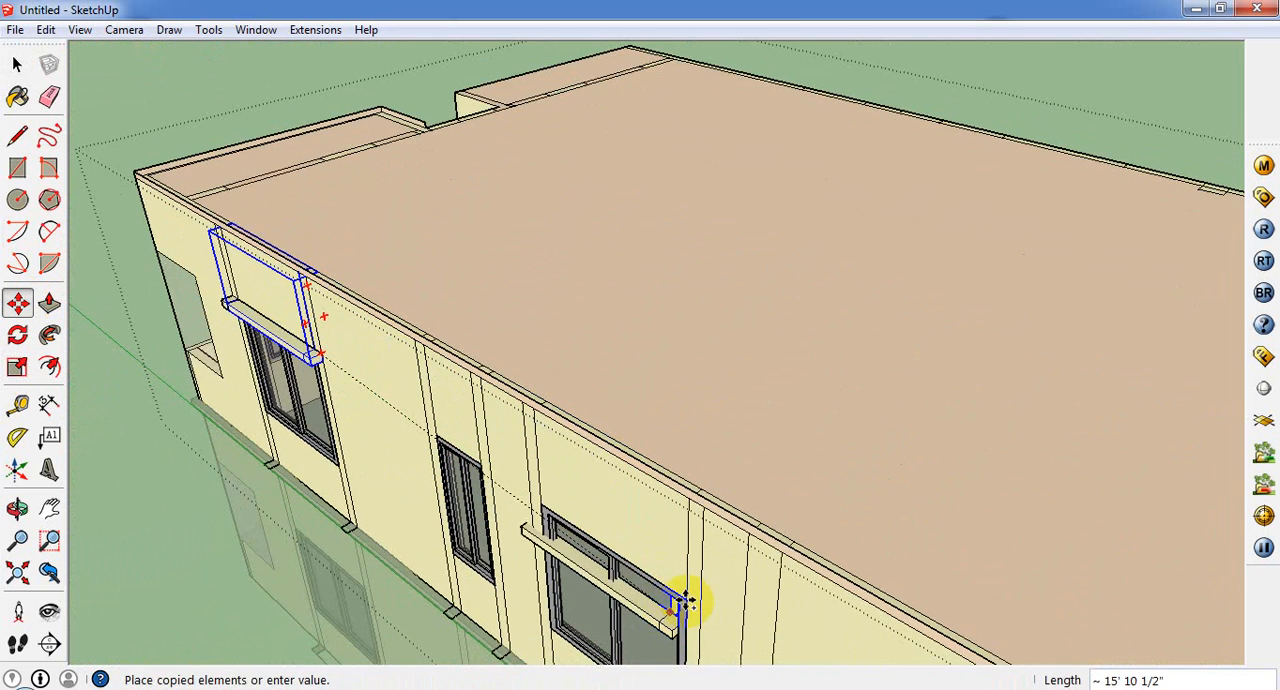
pyautogui.scroll(1, 682, 600)
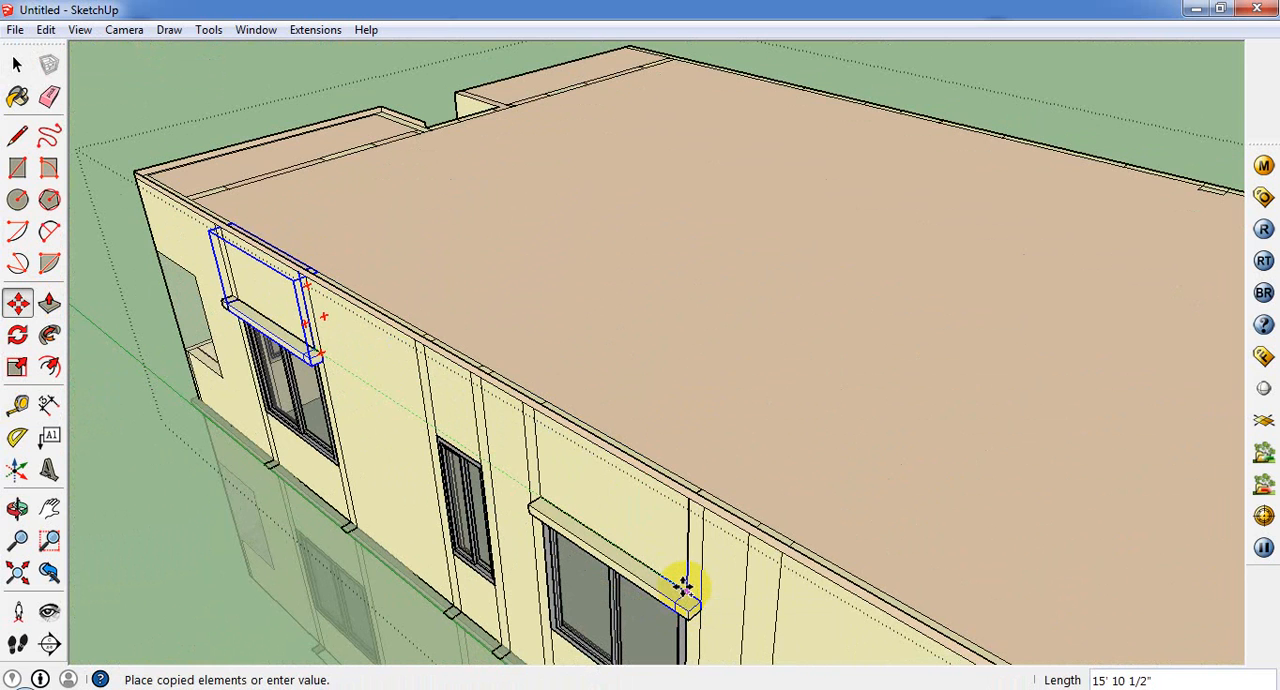
pyautogui.scroll(1, 683, 587)
pyautogui.moveTo(683, 587); pyautogui.dragTo(757, 560, button='middle')
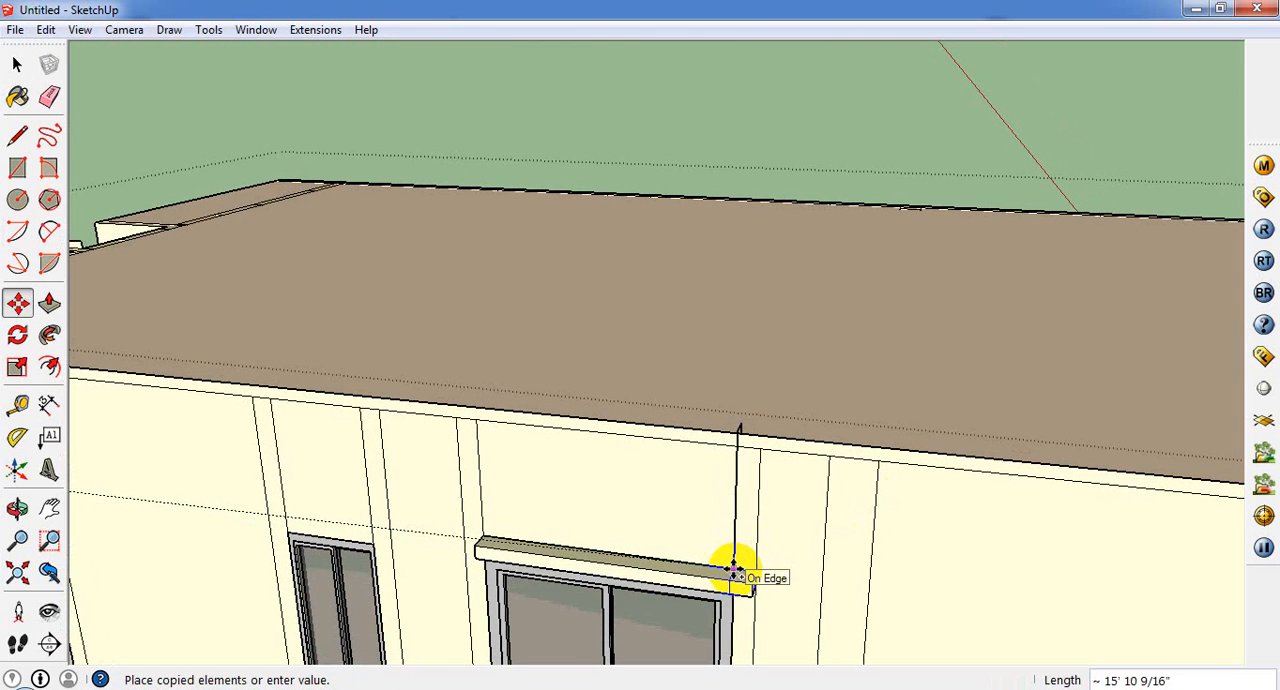
pyautogui.scroll(2, 732, 569)
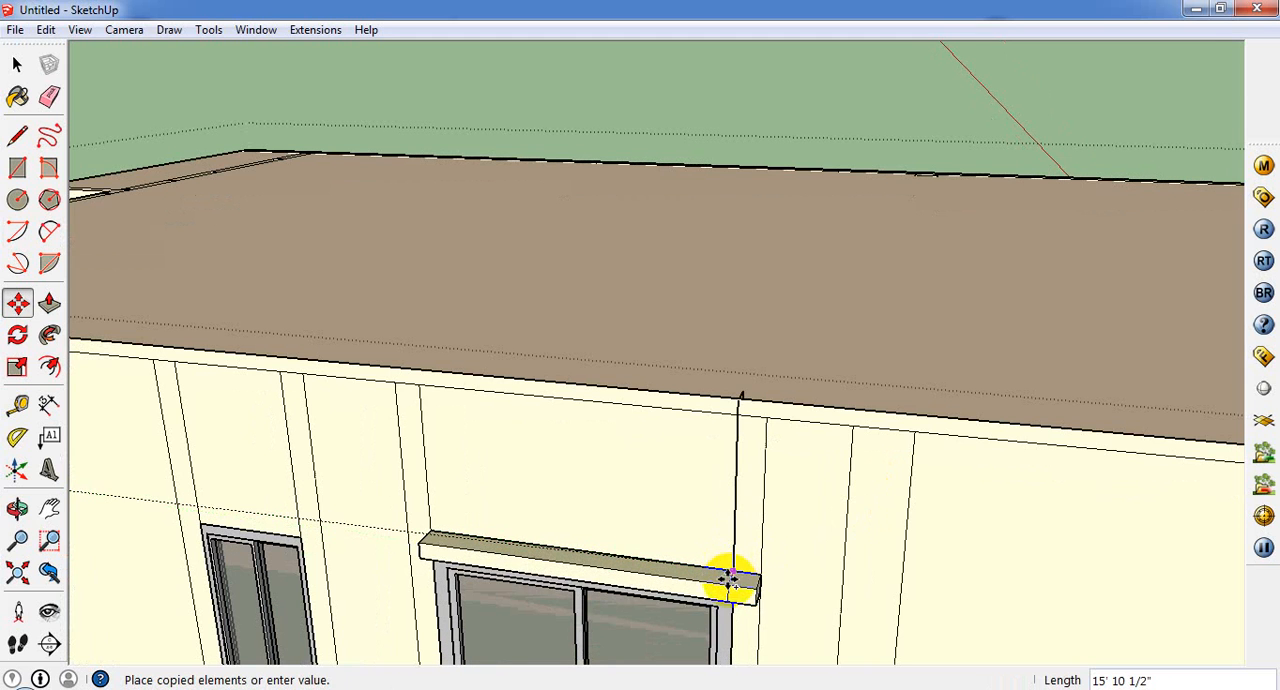
pyautogui.click(728, 582)
# Step: Draw a rectangle about 5" by 3 3/8" on the uncovered column at the short end of the copied projection
pyautogui.scroll(-1, 704, 478)
pyautogui.moveTo(468, 530); pyautogui.dragTo(629, 514, button='middle')
pyautogui.scroll(-1, 630, 514)
pyautogui.scroll(1, 706, 583)
pyautogui.moveTo(812, 600); pyautogui.dragTo(937, 560, button='middle')
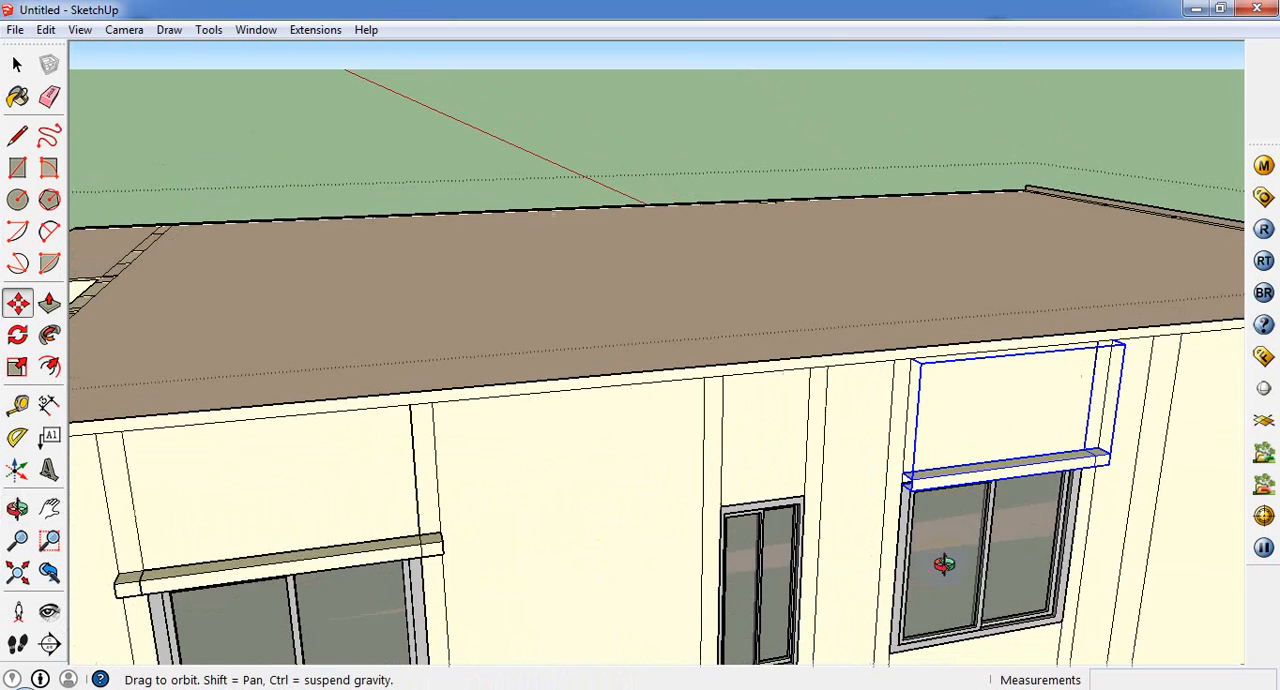
pyautogui.scroll(-2, 380, 535)
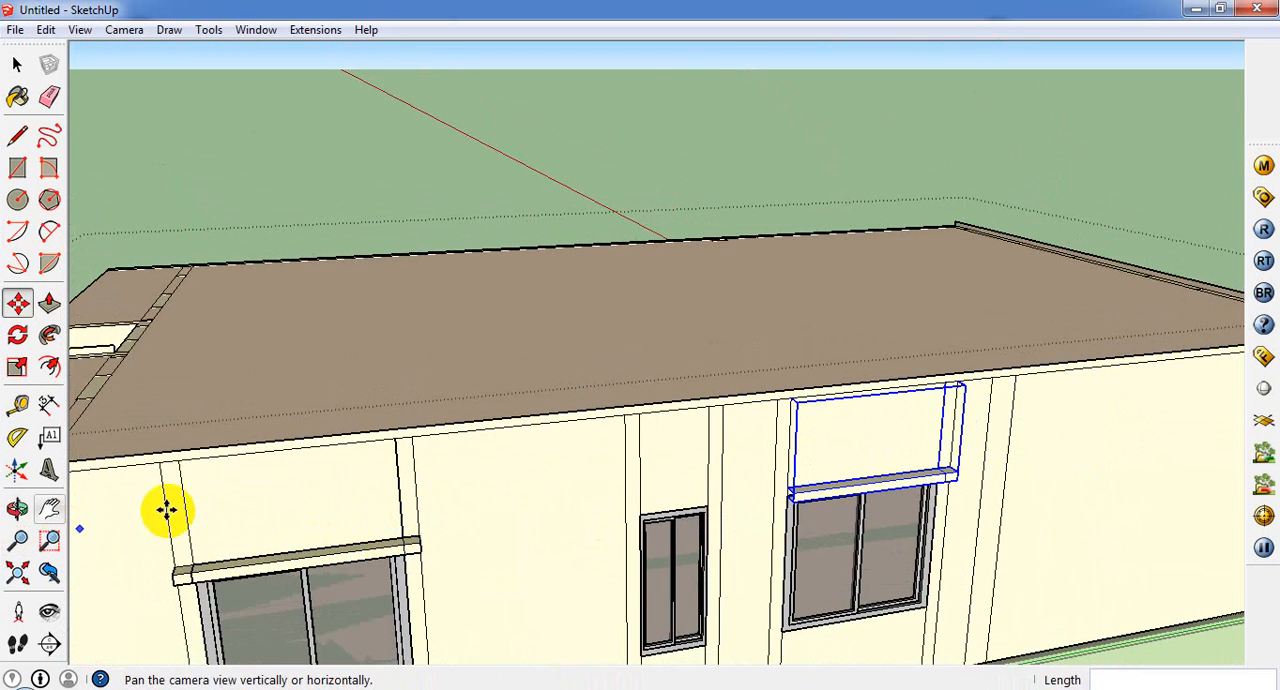
pyautogui.scroll(2, 717, 511)
pyautogui.scroll(-1, 460, 395)
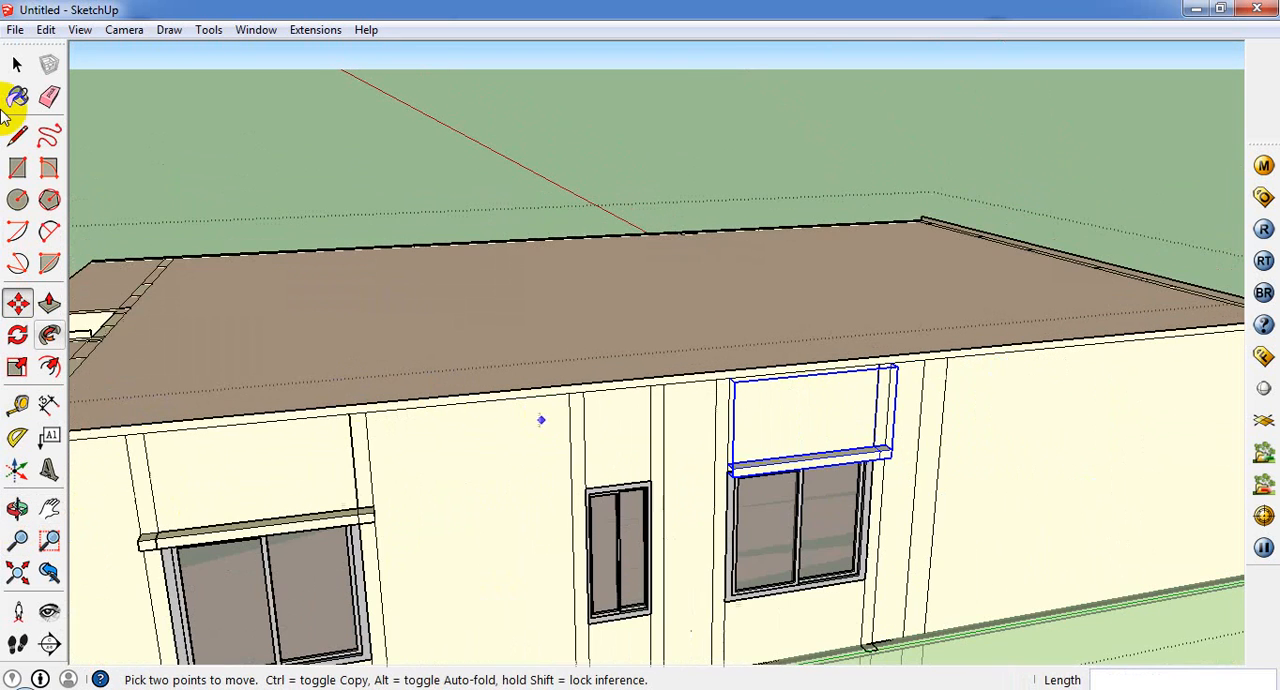
pyautogui.click(17, 64)
pyautogui.scroll(1, 752, 492)
pyautogui.scroll(1, 928, 482)
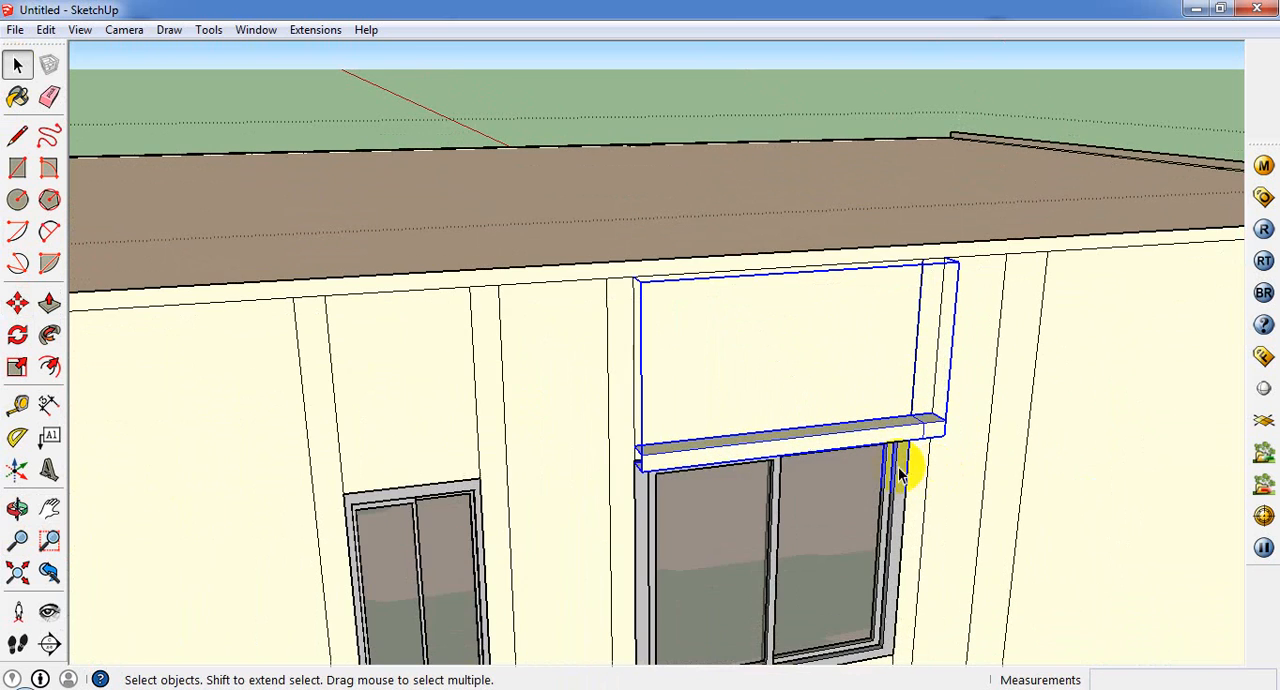
pyautogui.click(17, 168)
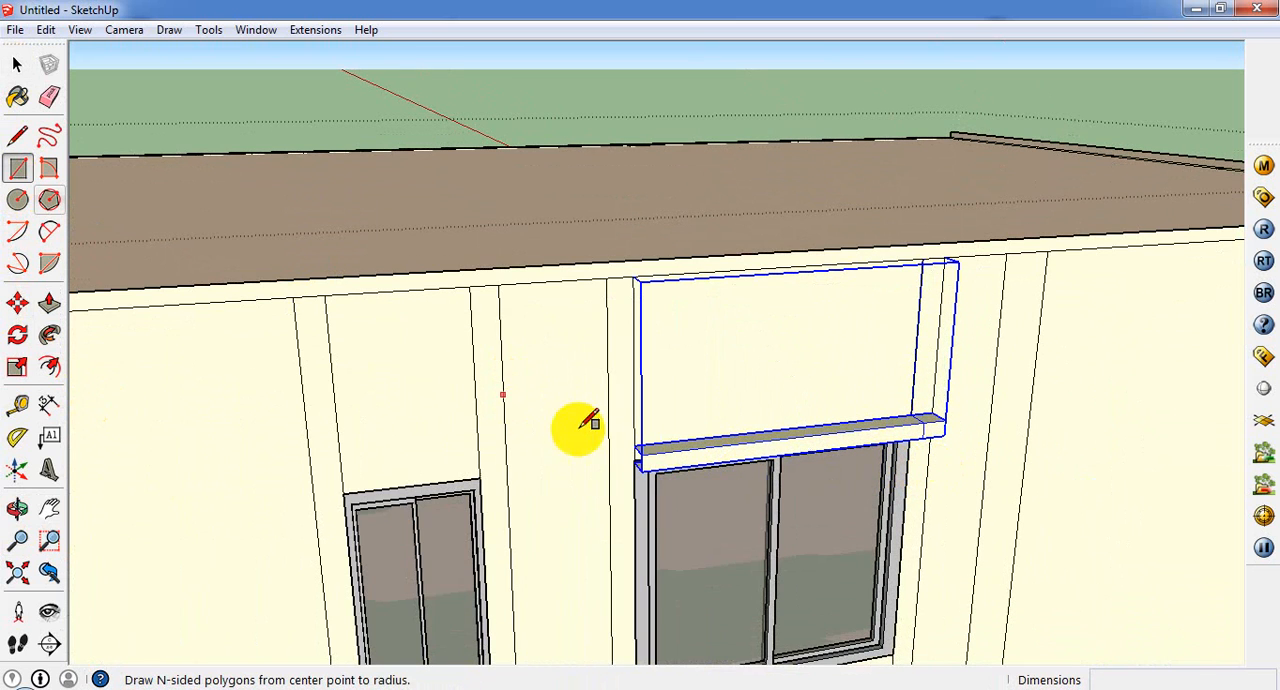
pyautogui.click(629, 454)
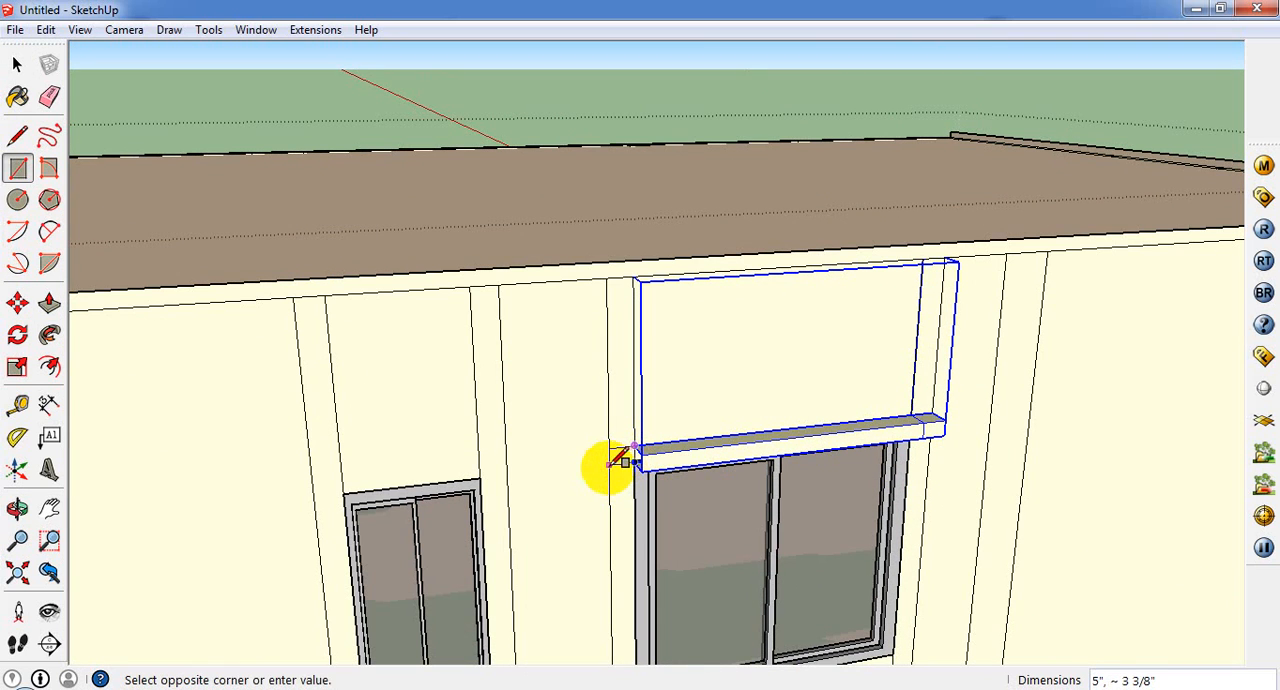
pyautogui.click(609, 466)
# Step: Push/Pull the rectangle on the column outward 5" so it is flush with the copied projection
pyautogui.click(53, 308)
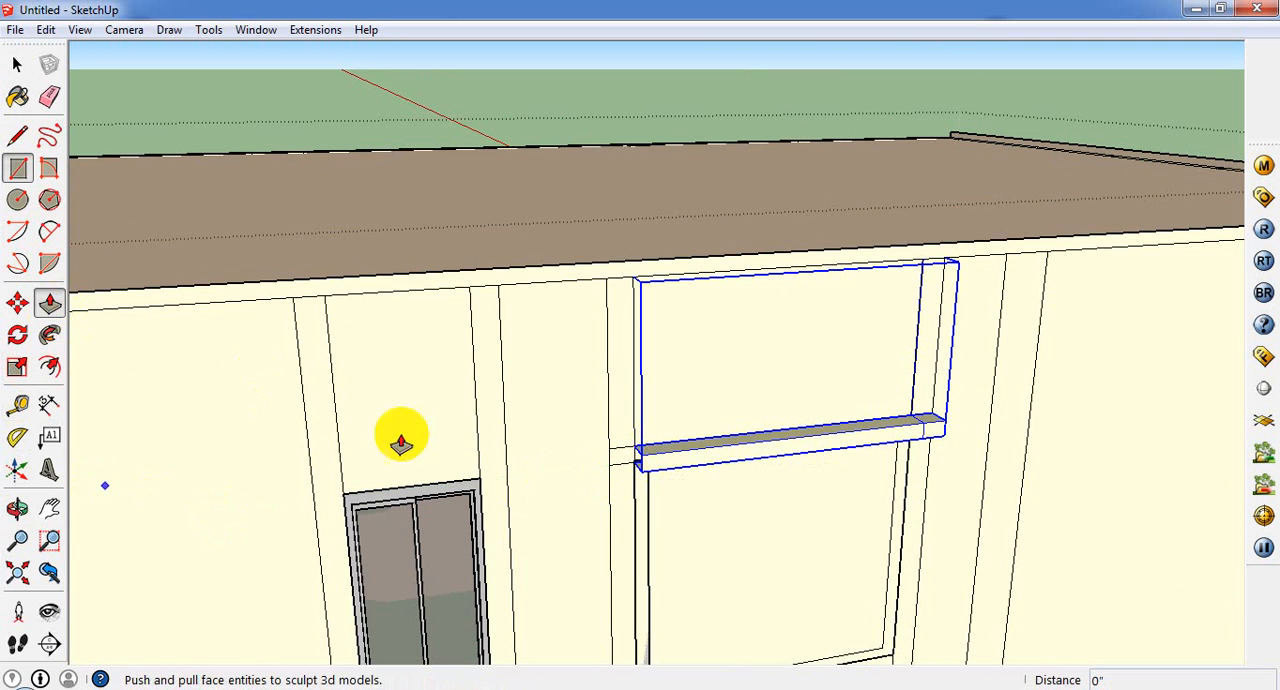
pyautogui.click(616, 460)
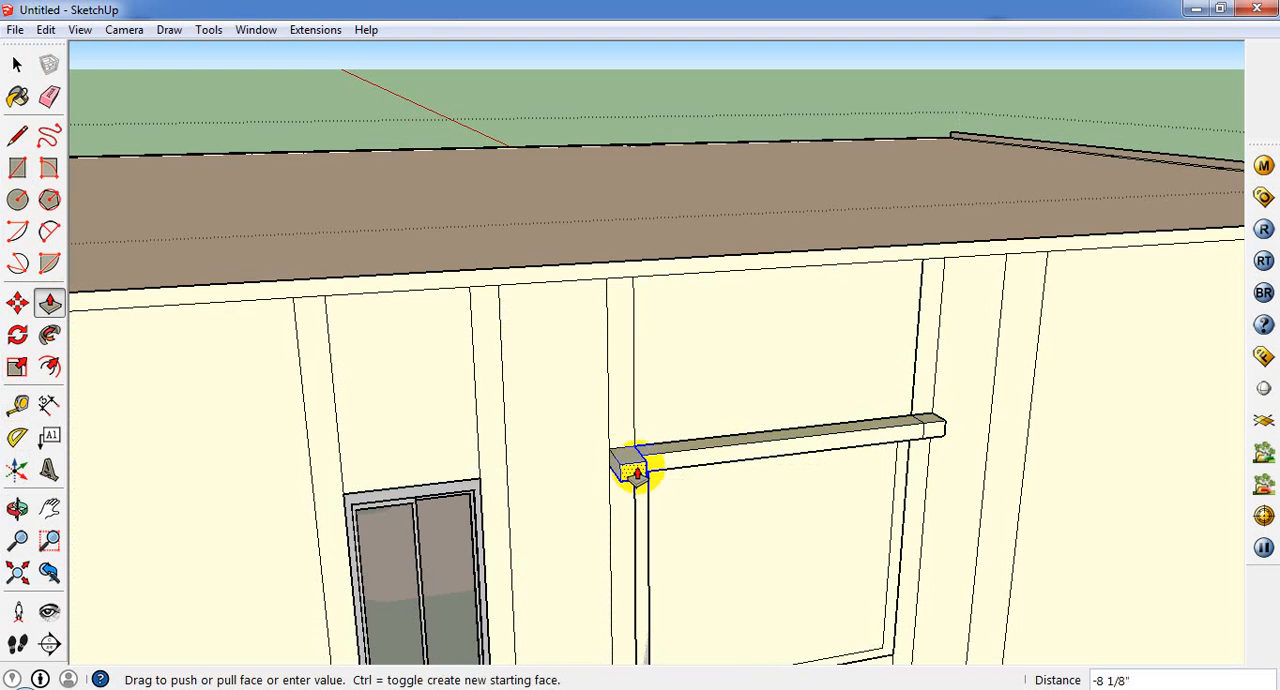
pyautogui.click(639, 462)
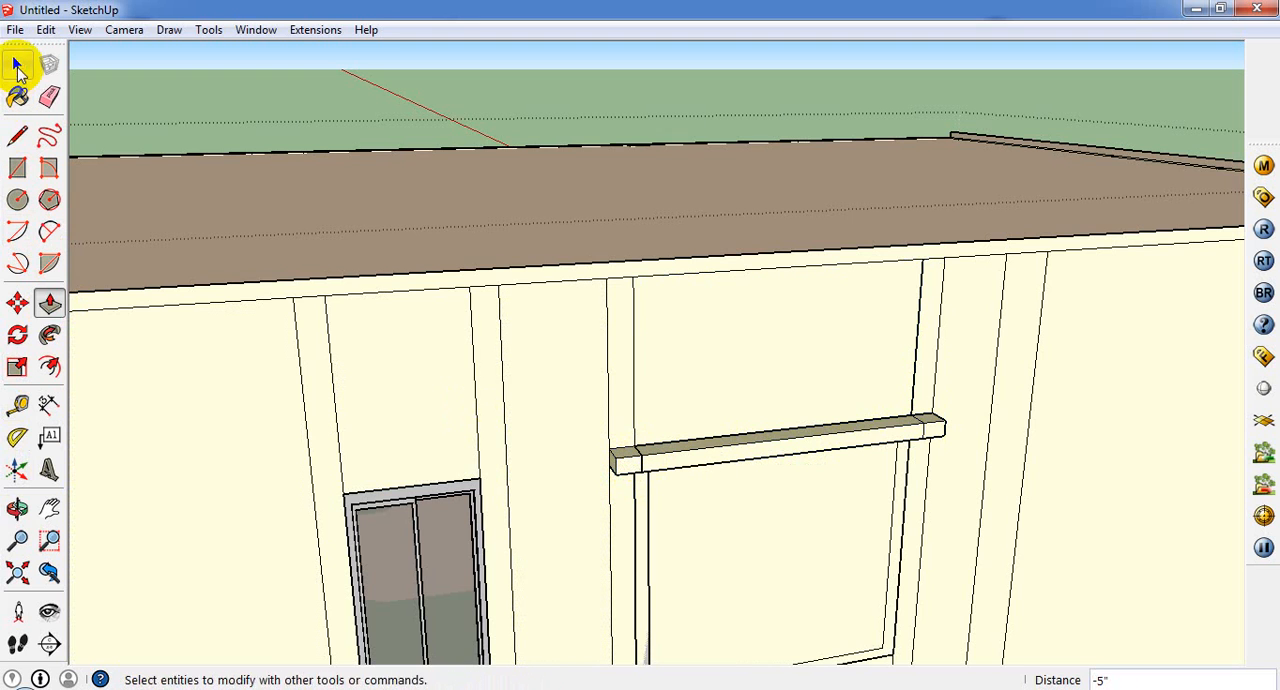
# Step: Erase the stray face covering the opening of the wide window beneath the copied projection
pyautogui.click(16, 64)
pyautogui.click(734, 565)
pyautogui.rightClick(733, 556)
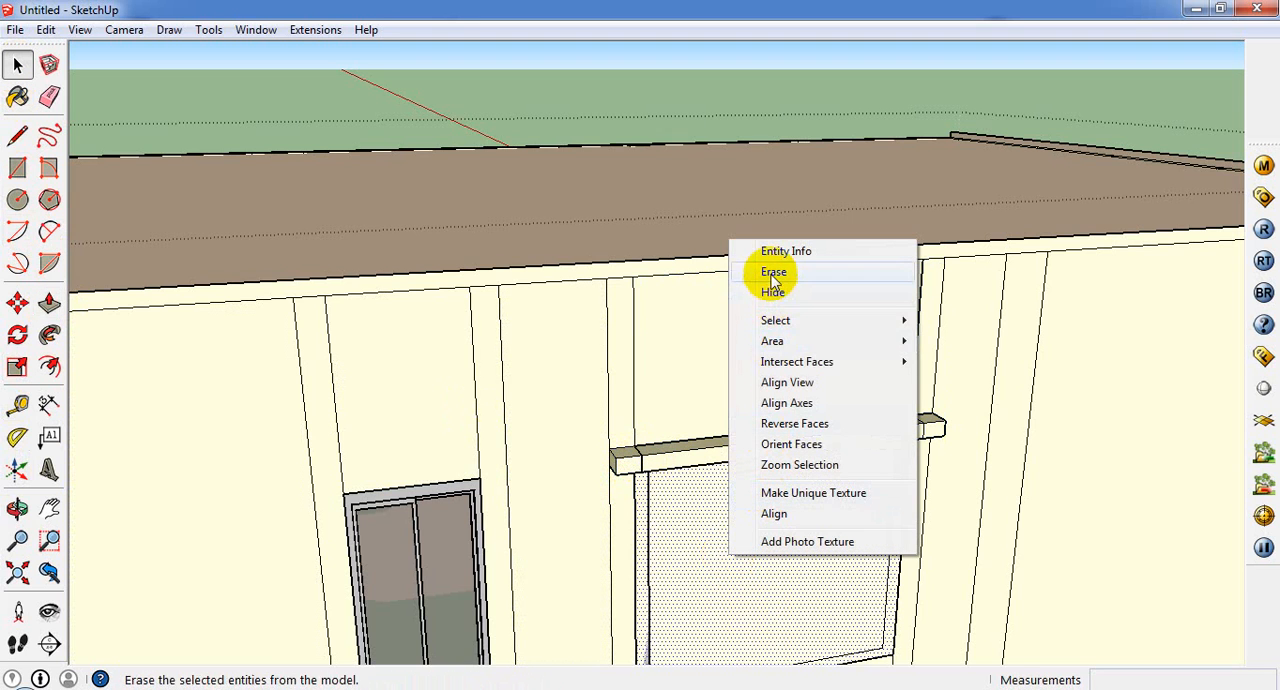
pyautogui.click(763, 271)
# Step: Draw two parallel lines about 8' 5" long from the first projection's end corners, across above the narrow window, to its far column edge
pyautogui.scroll(-3, 734, 370)
pyautogui.moveTo(655, 505)
pyautogui.mouseDown(button='middle')
pyautogui.moveTo(631, 520)
pyautogui.moveTo(420, 517)
pyautogui.mouseUp(button='middle')
pyautogui.scroll(2, 473, 465)
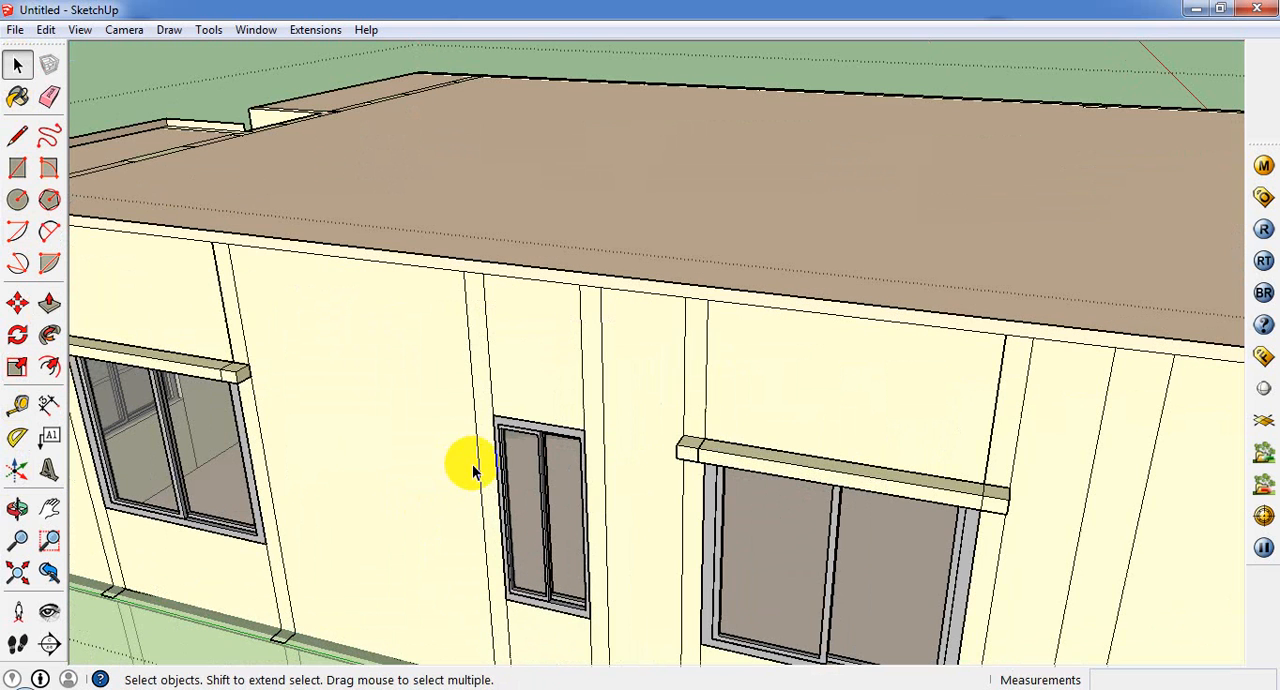
pyautogui.click(17, 167)
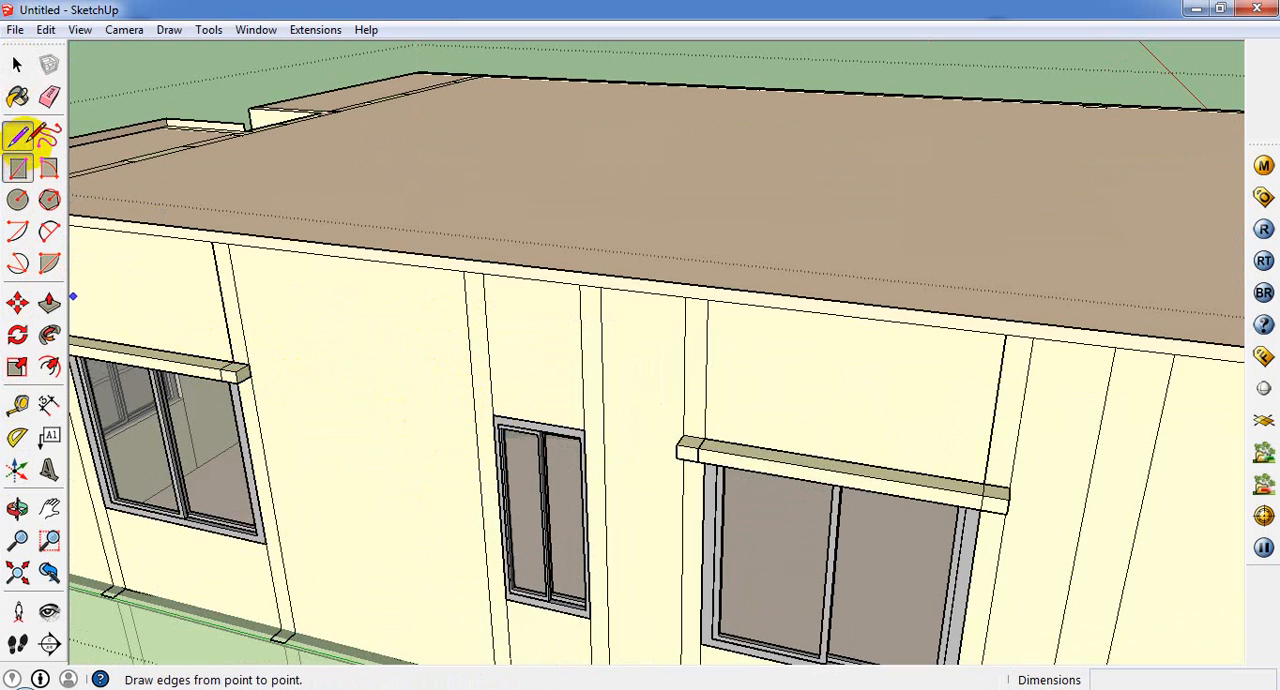
pyautogui.click(18, 136)
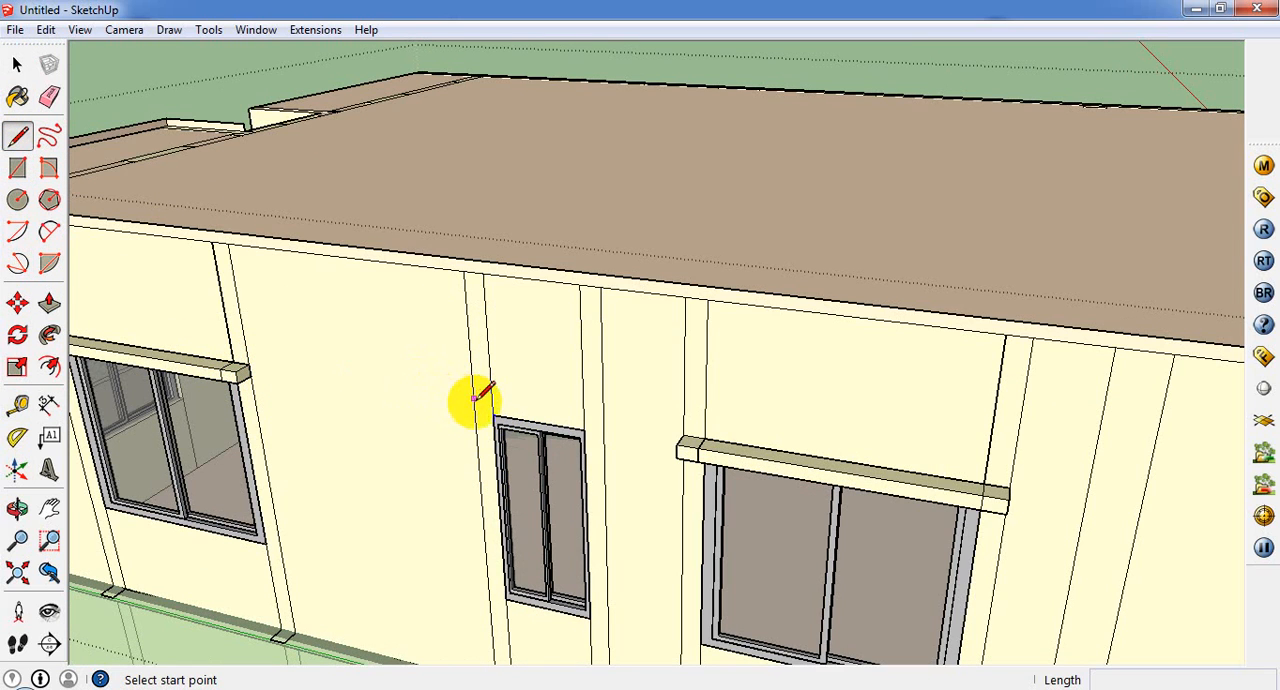
pyautogui.click(248, 366)
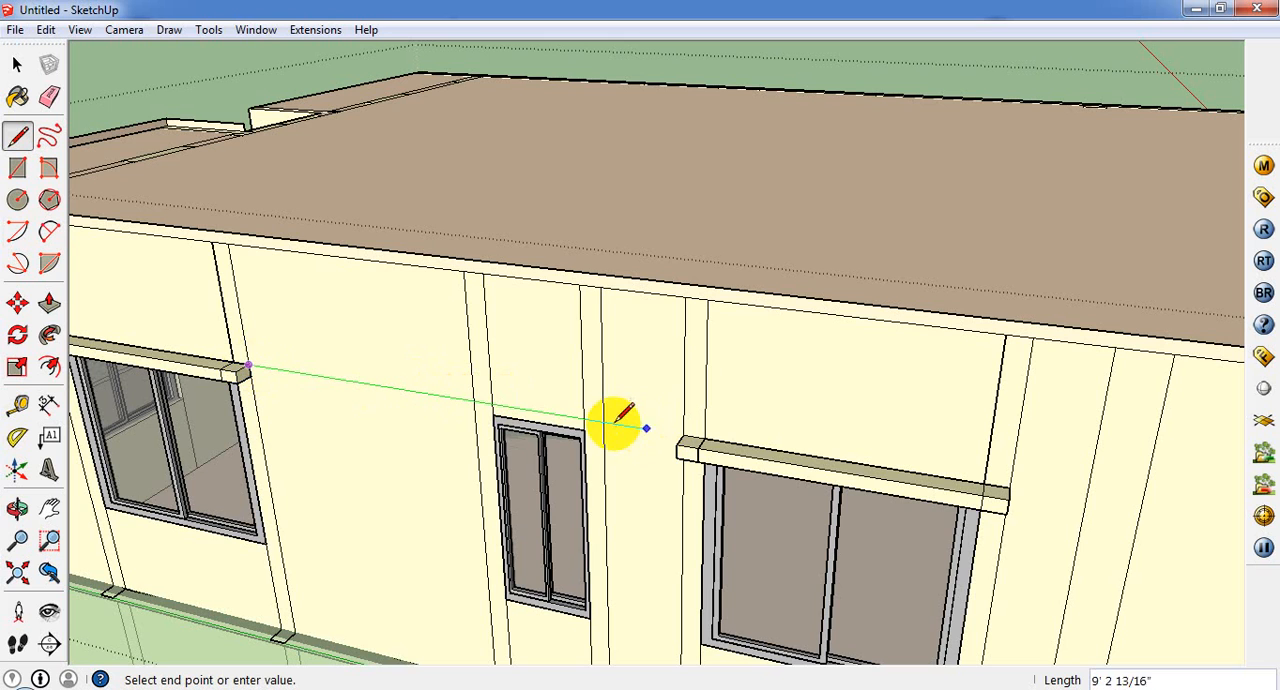
pyautogui.click(608, 421)
pyautogui.scroll(1, 474, 414)
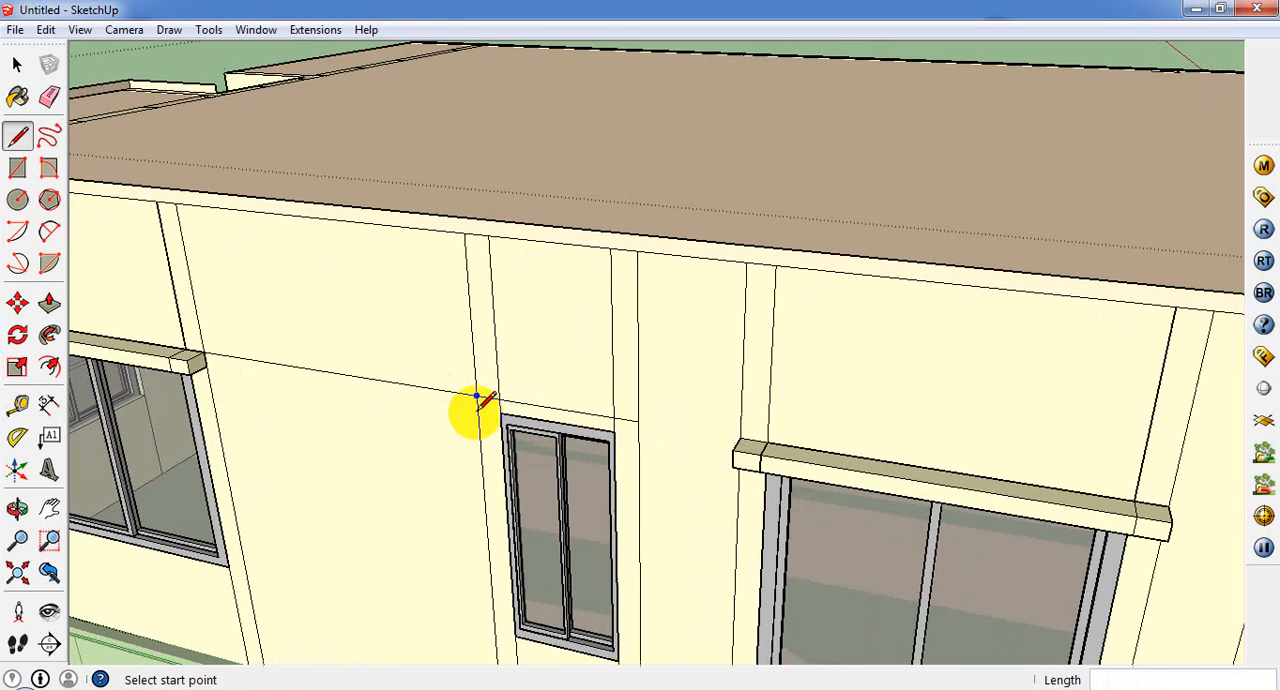
pyautogui.click(205, 367)
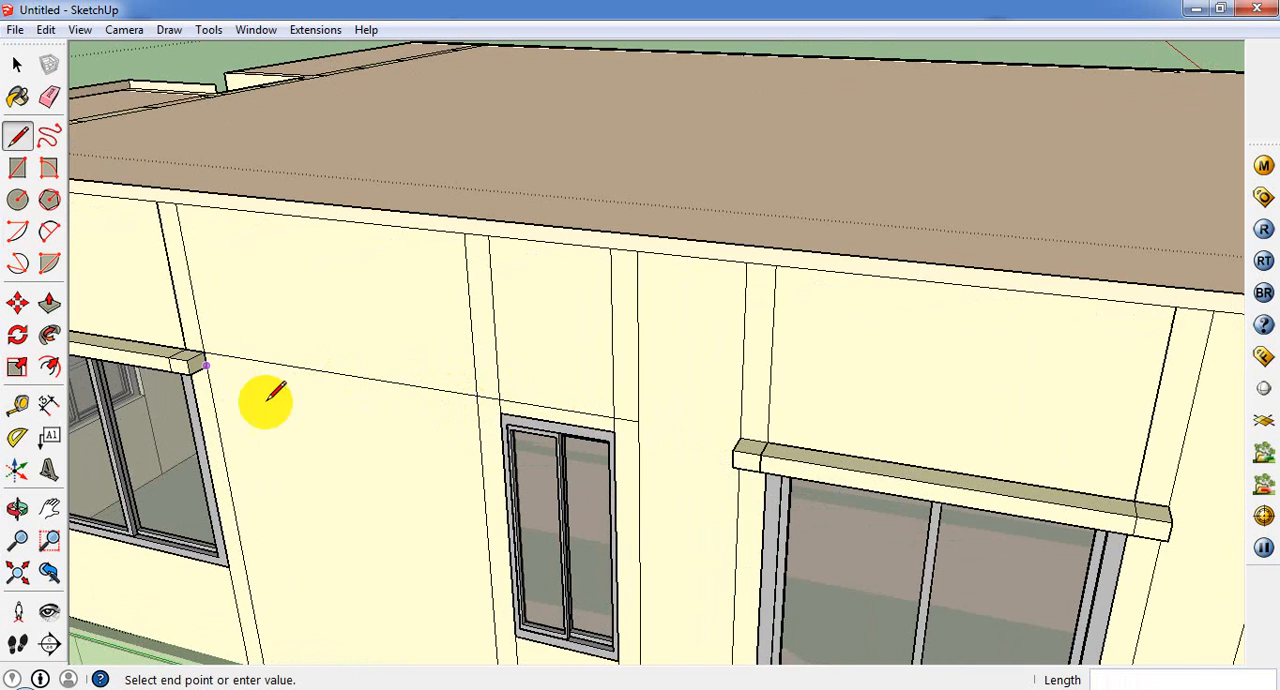
pyautogui.click(638, 434)
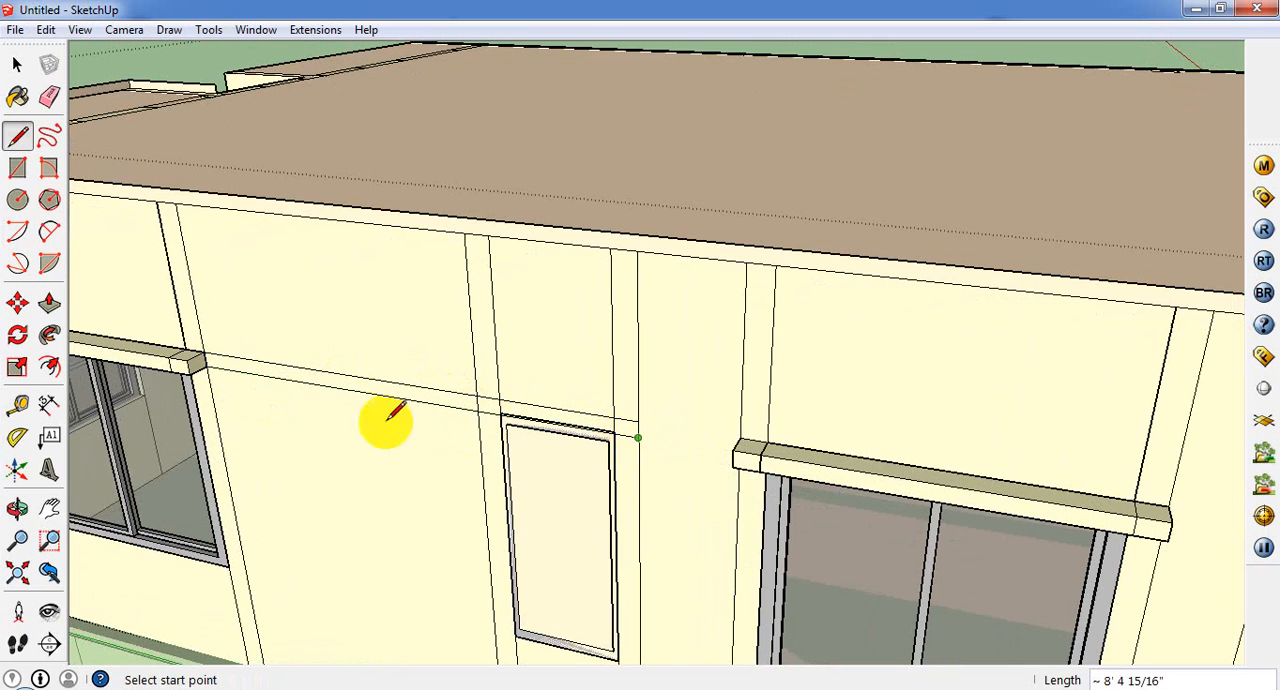
# Step: Push/Pull the middle part and both column parts of the strip above the narrow window outward 5"
pyautogui.click(49, 302)
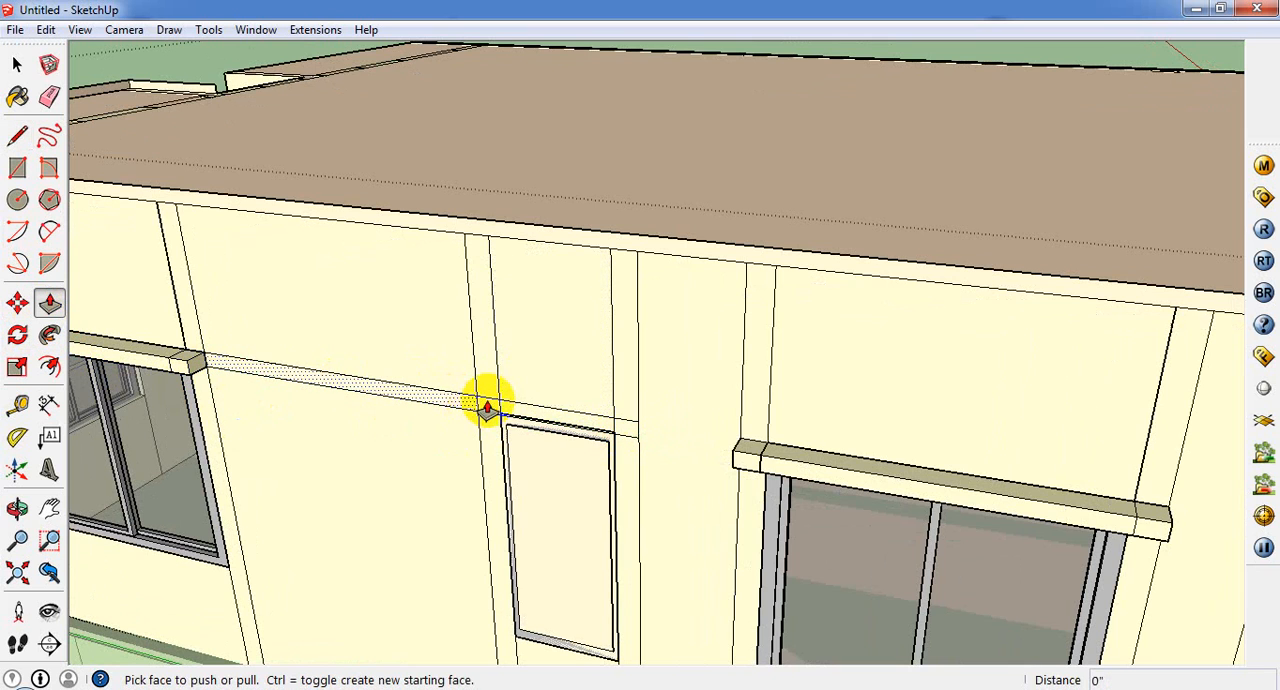
pyautogui.click(487, 404)
pyautogui.click(178, 372)
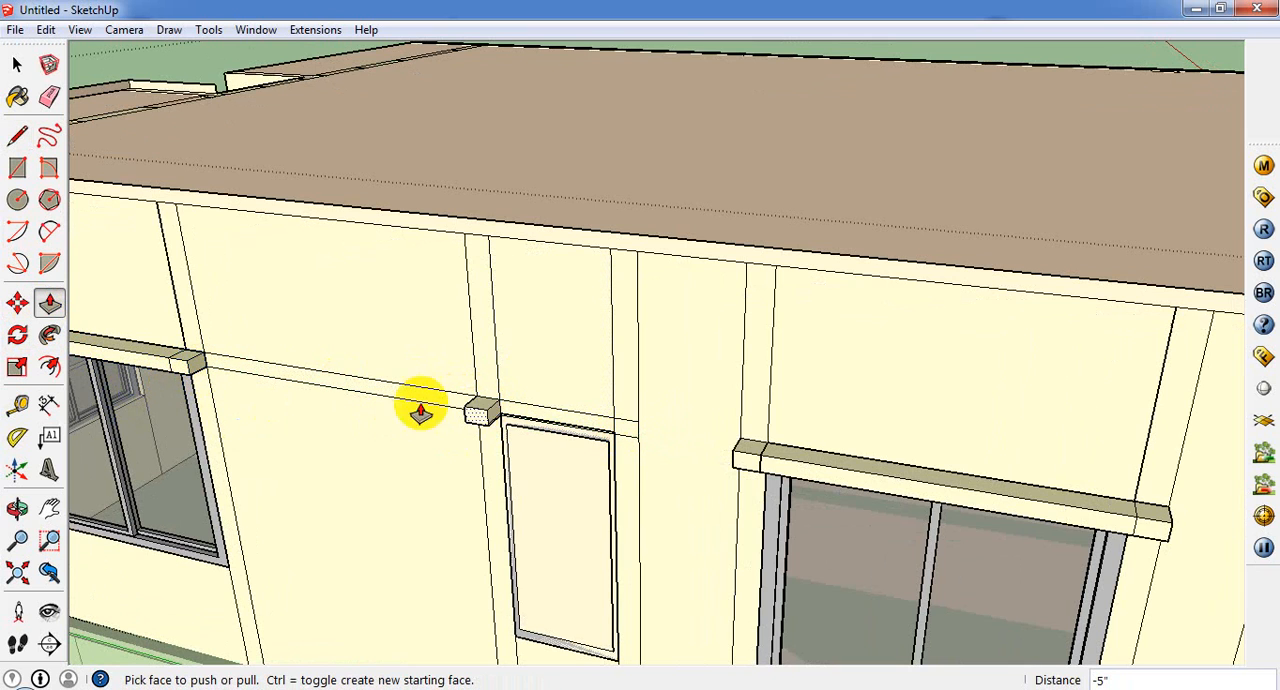
pyautogui.click(530, 424)
pyautogui.click(487, 428)
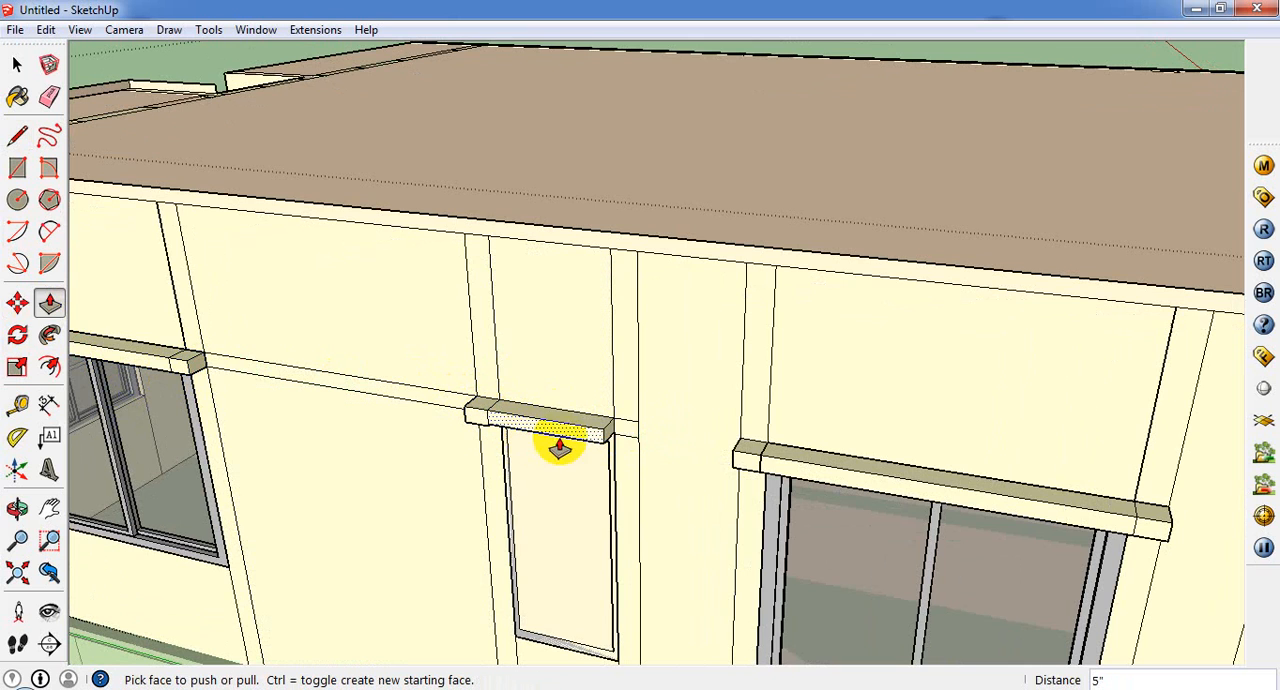
pyautogui.click(603, 443)
pyautogui.click(600, 444)
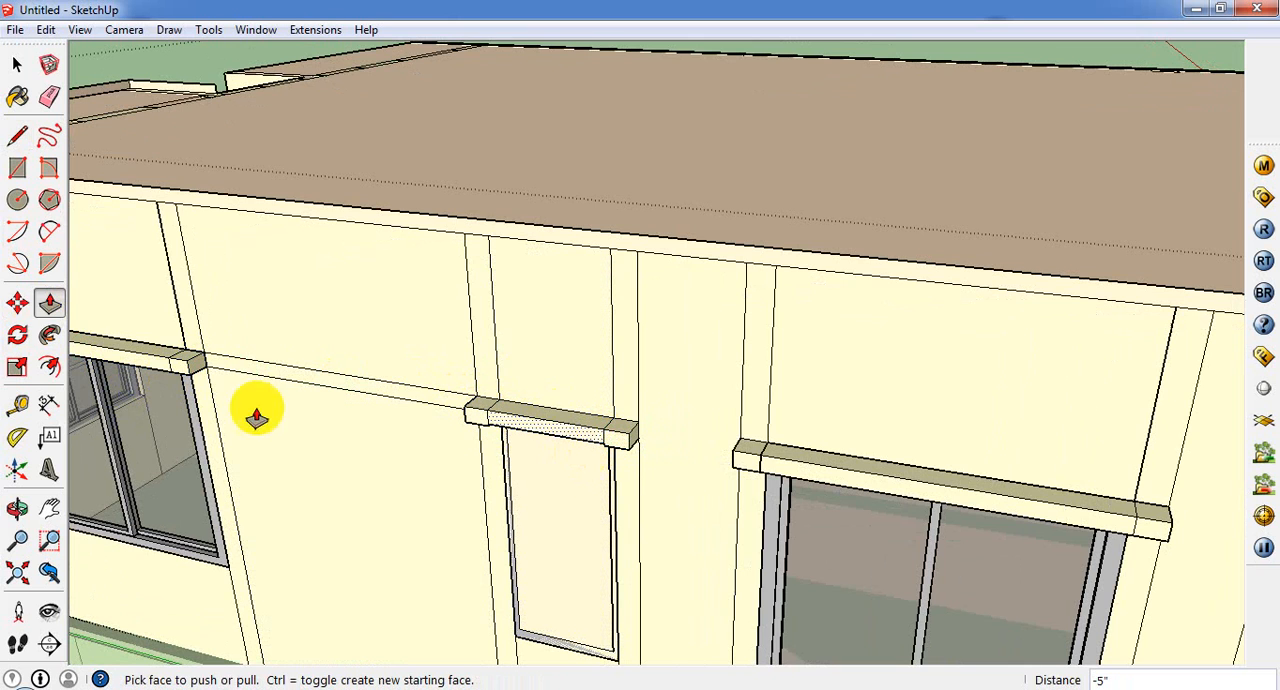
# Step: Erase the stray face covering the narrow window's opening
pyautogui.click(15, 68)
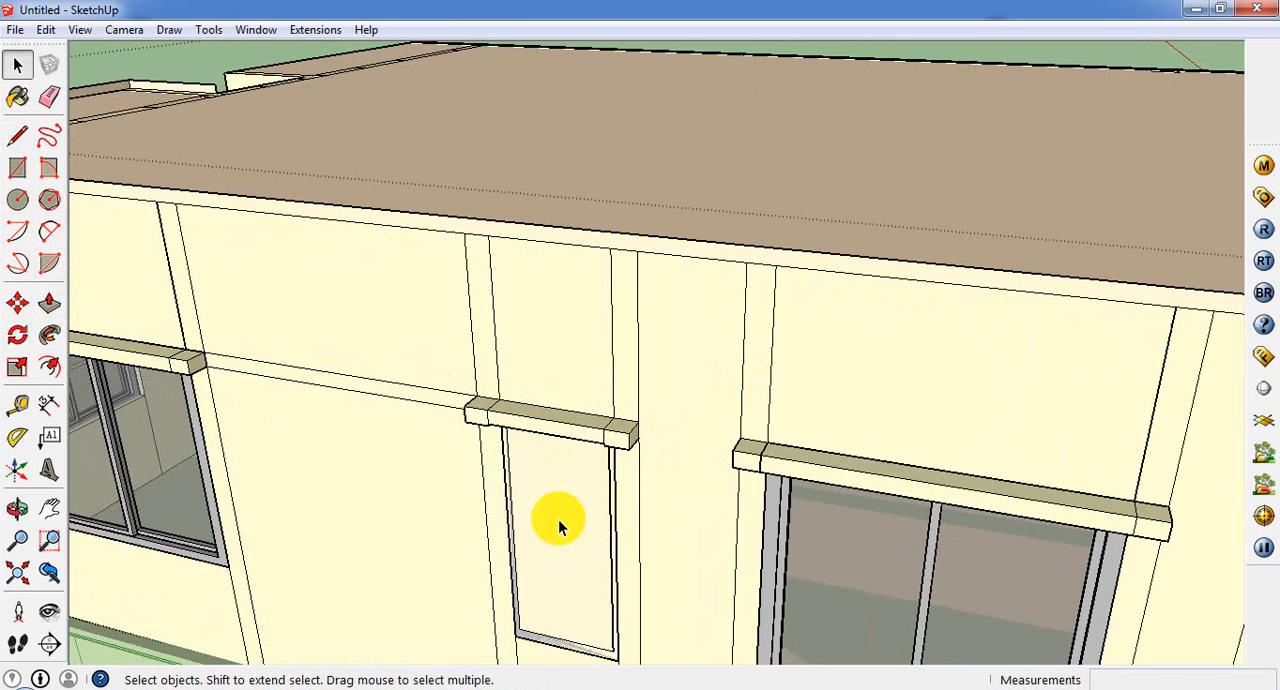
pyautogui.click(551, 517)
pyautogui.rightClick(553, 517)
pyautogui.click(656, 243)
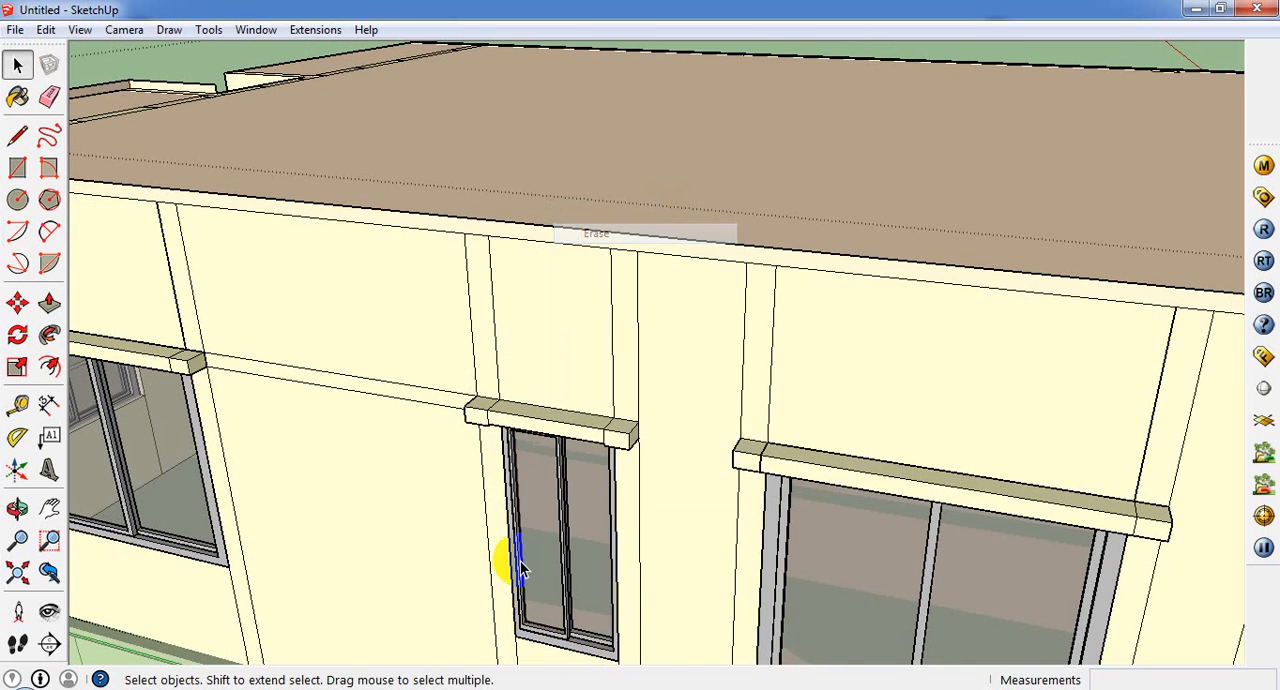
# Step: Move the underside face of the narrow window's ledge level with the undersides of the ledge's two column parts
pyautogui.moveTo(508, 557)
pyautogui.mouseDown(button='middle')
pyautogui.moveTo(534, 314)
pyautogui.moveTo(551, 380)
pyautogui.mouseUp(button='middle')
pyautogui.moveTo(552, 294)
pyautogui.mouseDown(button='middle')
pyautogui.moveTo(553, 283)
pyautogui.moveTo(552, 410)
pyautogui.mouseUp(button='middle')
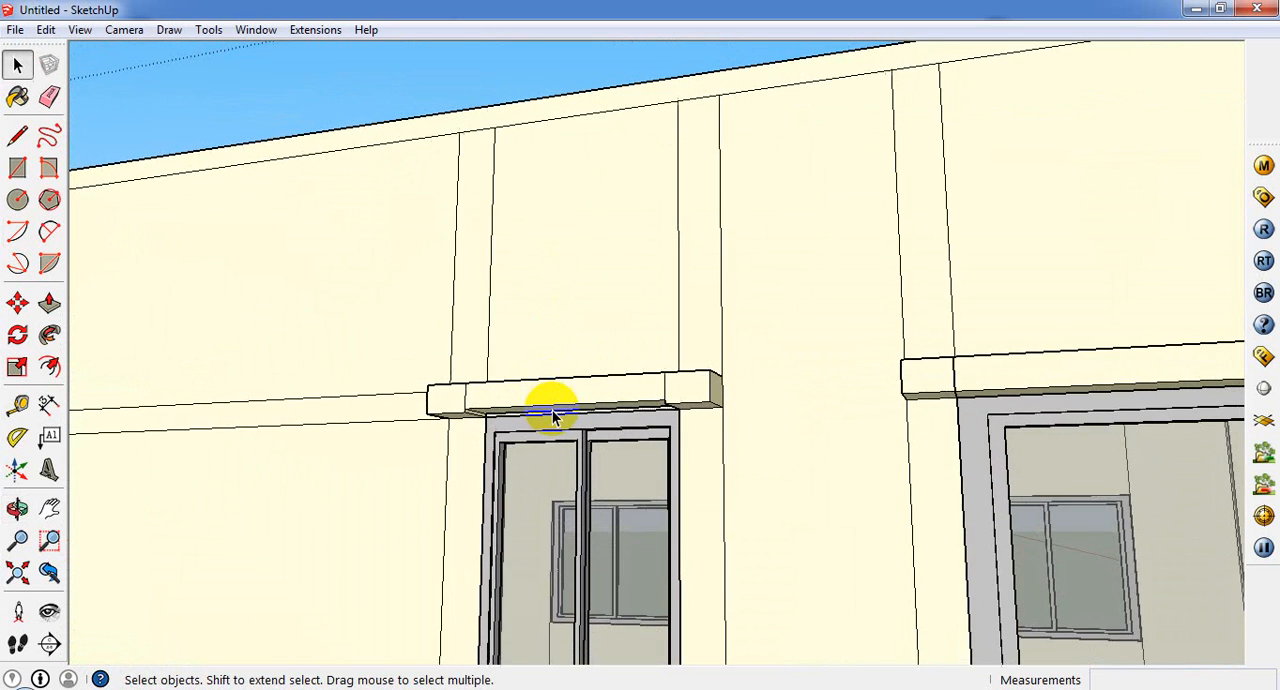
pyautogui.scroll(4, 552, 410)
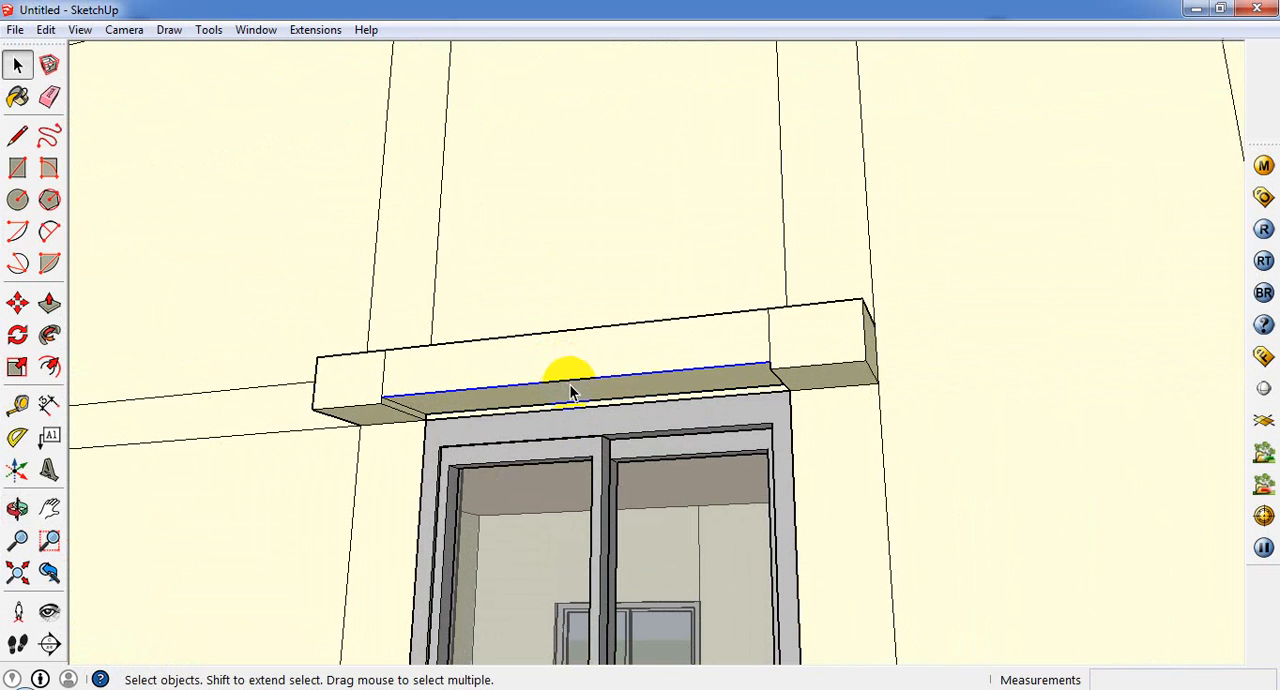
pyautogui.click(577, 404)
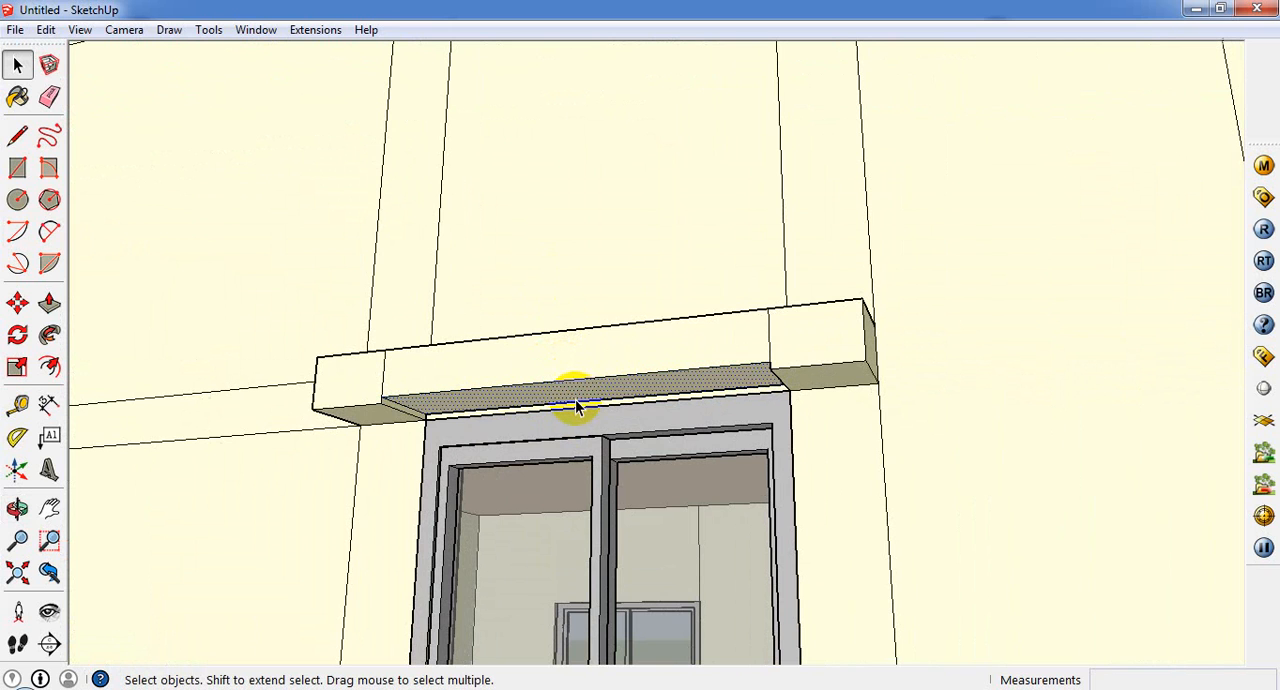
pyautogui.click(14, 308)
pyautogui.click(408, 420)
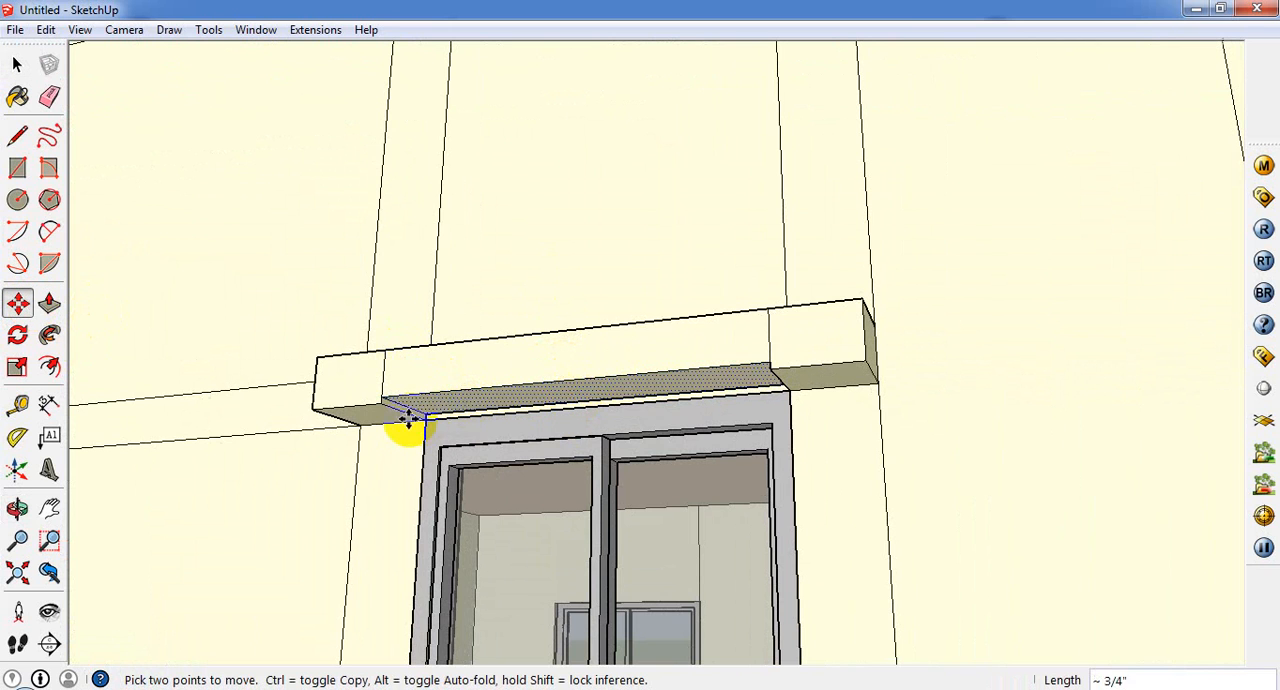
pyautogui.click(374, 411)
pyautogui.scroll(-2, 374, 411)
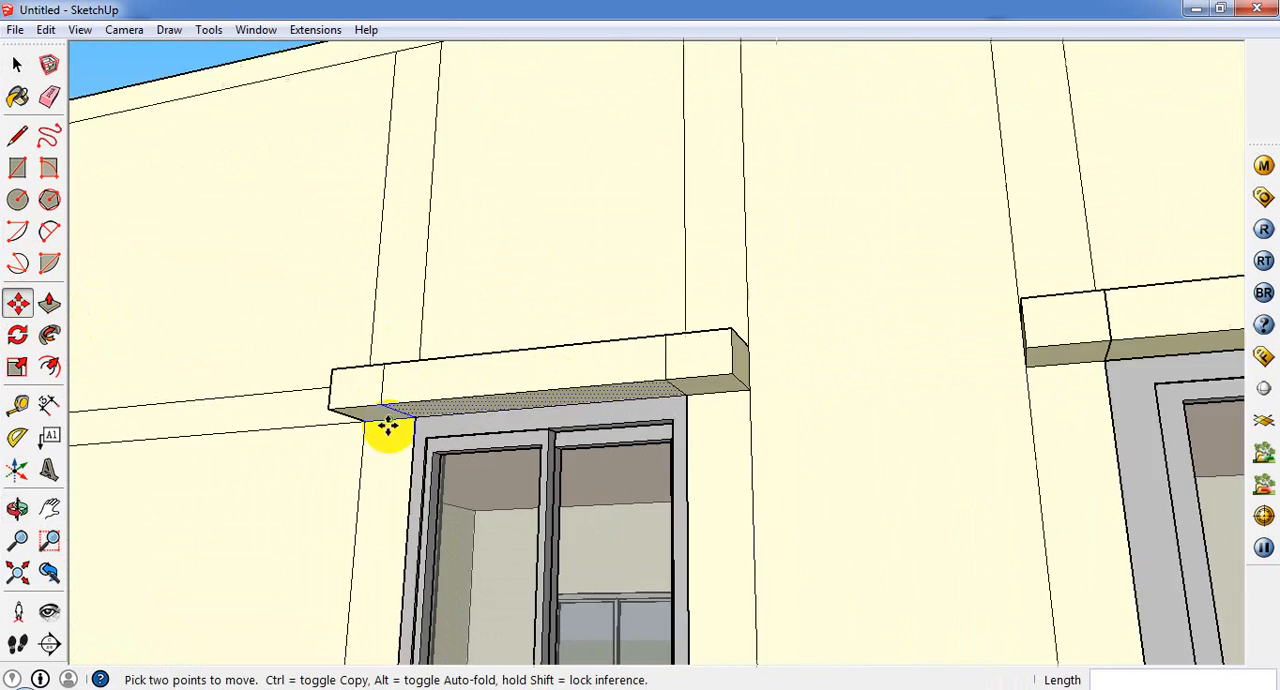
# Step: Examine the roof and the end wall with three windows for places still missing ledges
pyautogui.scroll(-6, 388, 427)
pyautogui.moveTo(449, 486); pyautogui.dragTo(429, 585, button='middle')
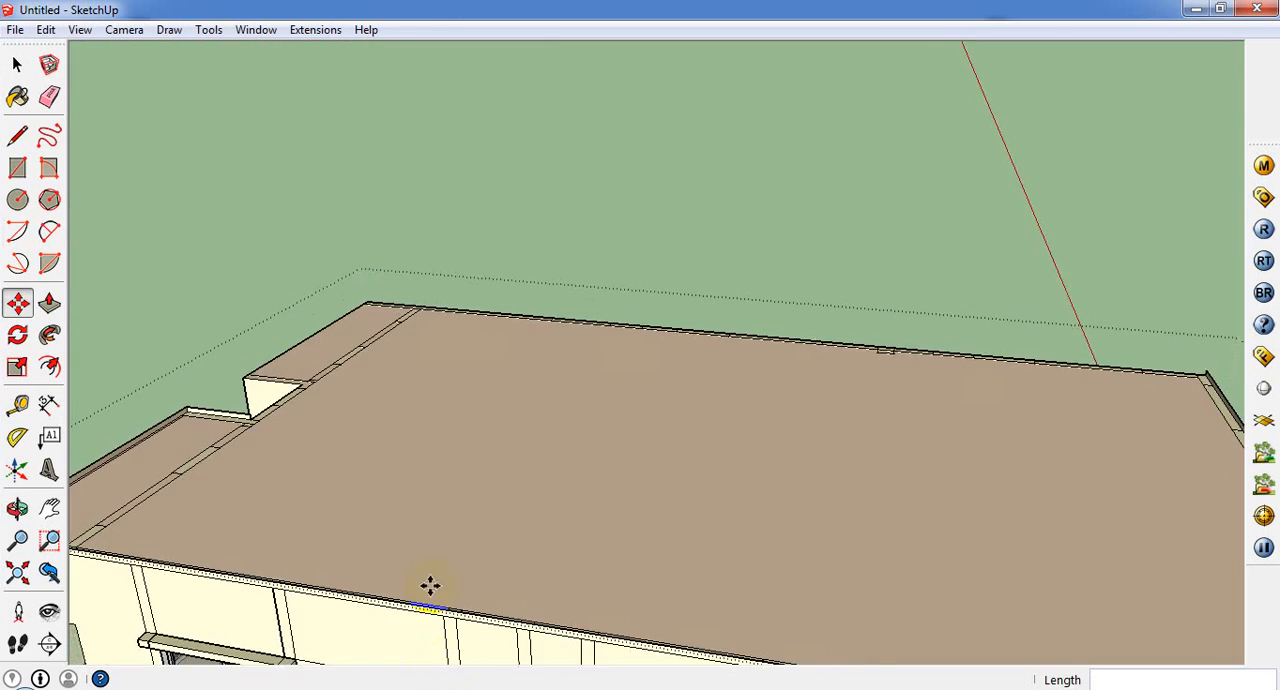
pyautogui.scroll(-4, 563, 420)
pyautogui.moveTo(626, 496); pyautogui.dragTo(985, 420, button='middle')
pyautogui.moveTo(698, 268)
pyautogui.mouseDown(button='middle')
pyautogui.moveTo(770, 289)
pyautogui.moveTo(43, 171)
pyautogui.mouseUp(button='middle')
pyautogui.click(12, 138)
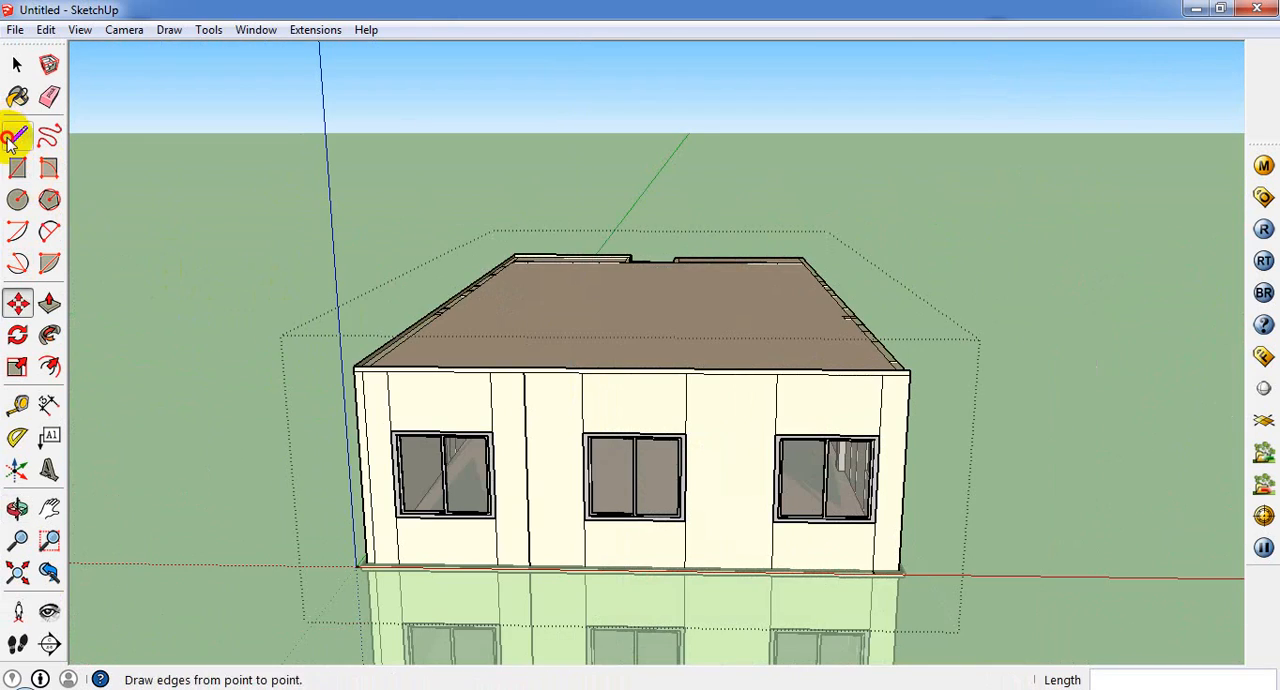
pyautogui.moveTo(580, 640); pyautogui.dragTo(570, 605, button='middle')
pyautogui.click(749, 688)
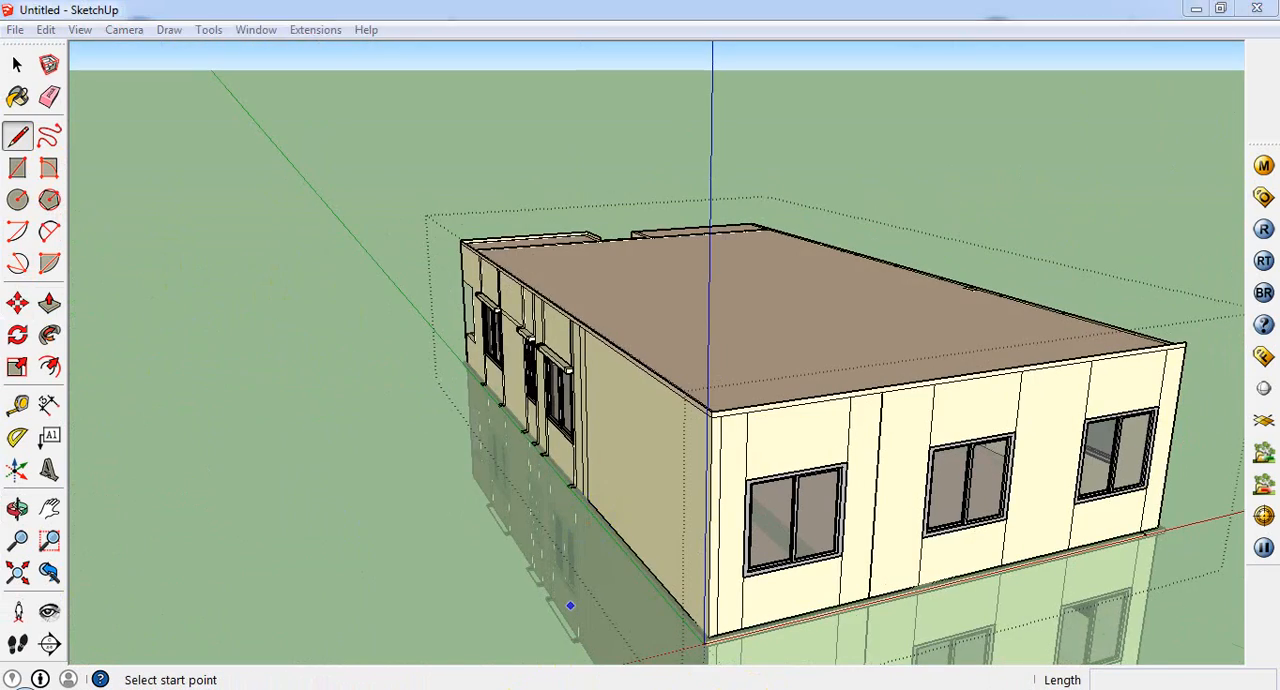
# Step: Examine the ledges on the side wall near the balcony corner of both storeys
pyautogui.moveTo(660, 410); pyautogui.dragTo(694, 471, button='middle')
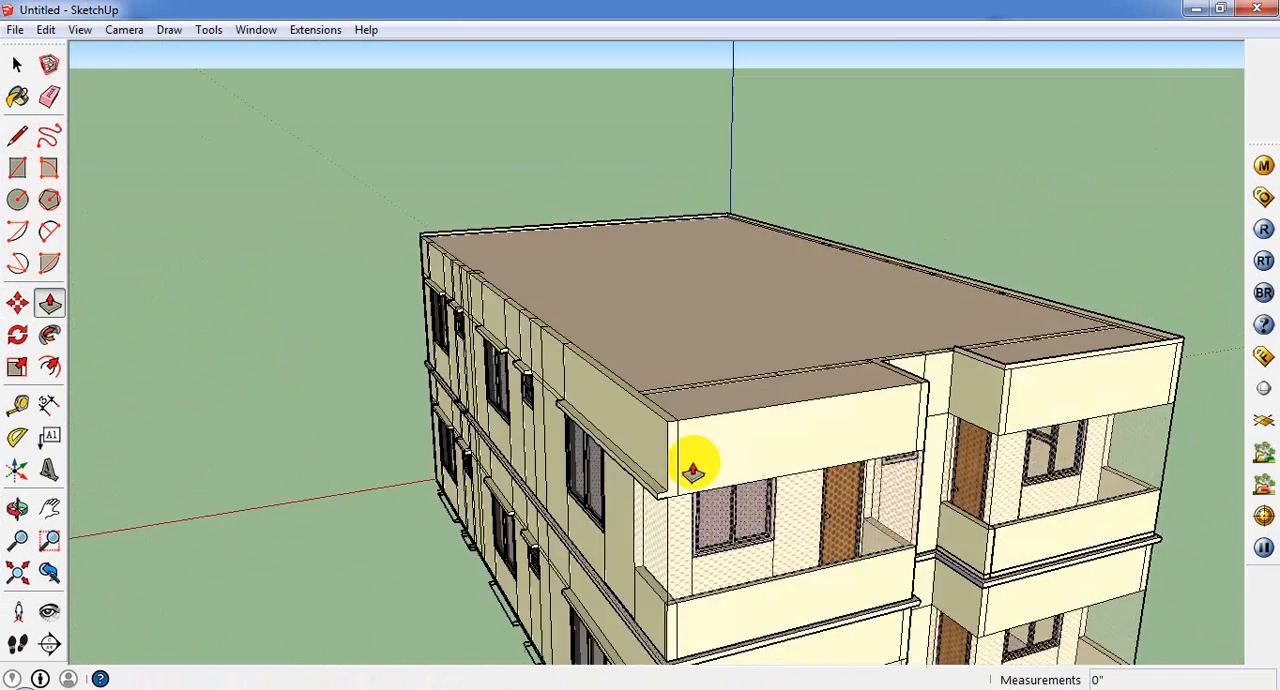
pyautogui.scroll(2, 720, 430)
pyautogui.moveTo(743, 406); pyautogui.dragTo(784, 432, button='middle')
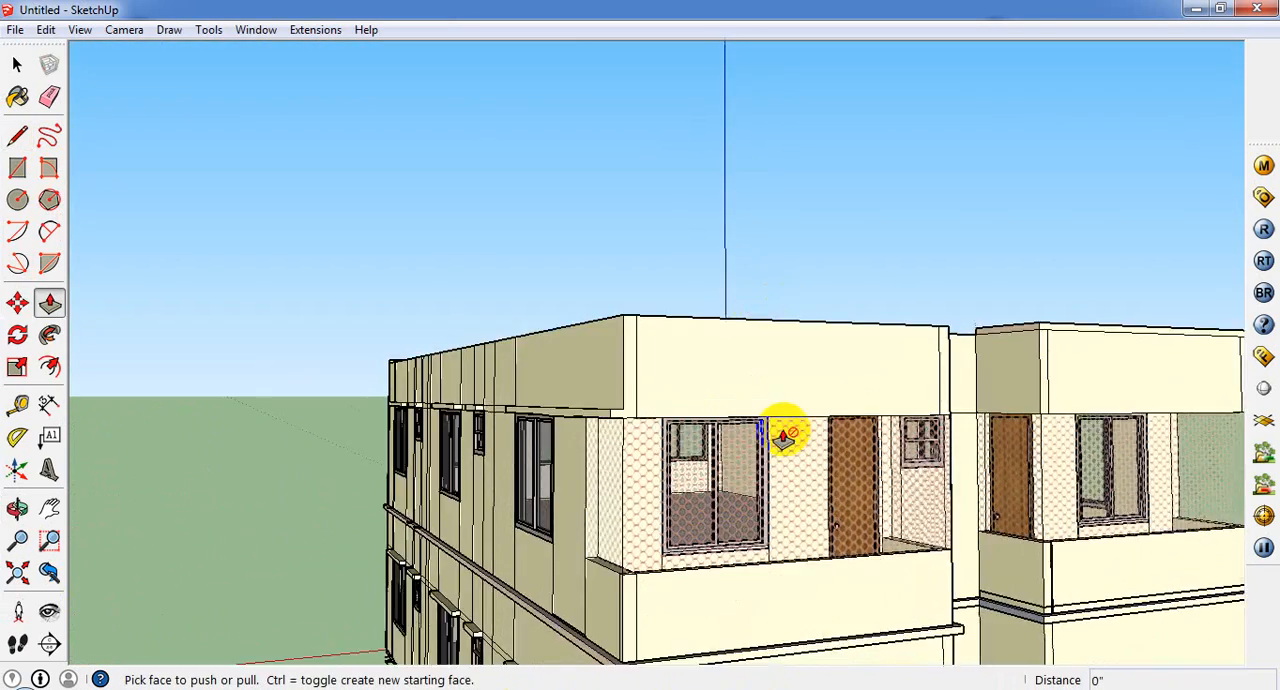
pyautogui.scroll(-3, 784, 432)
pyautogui.scroll(3, 530, 562)
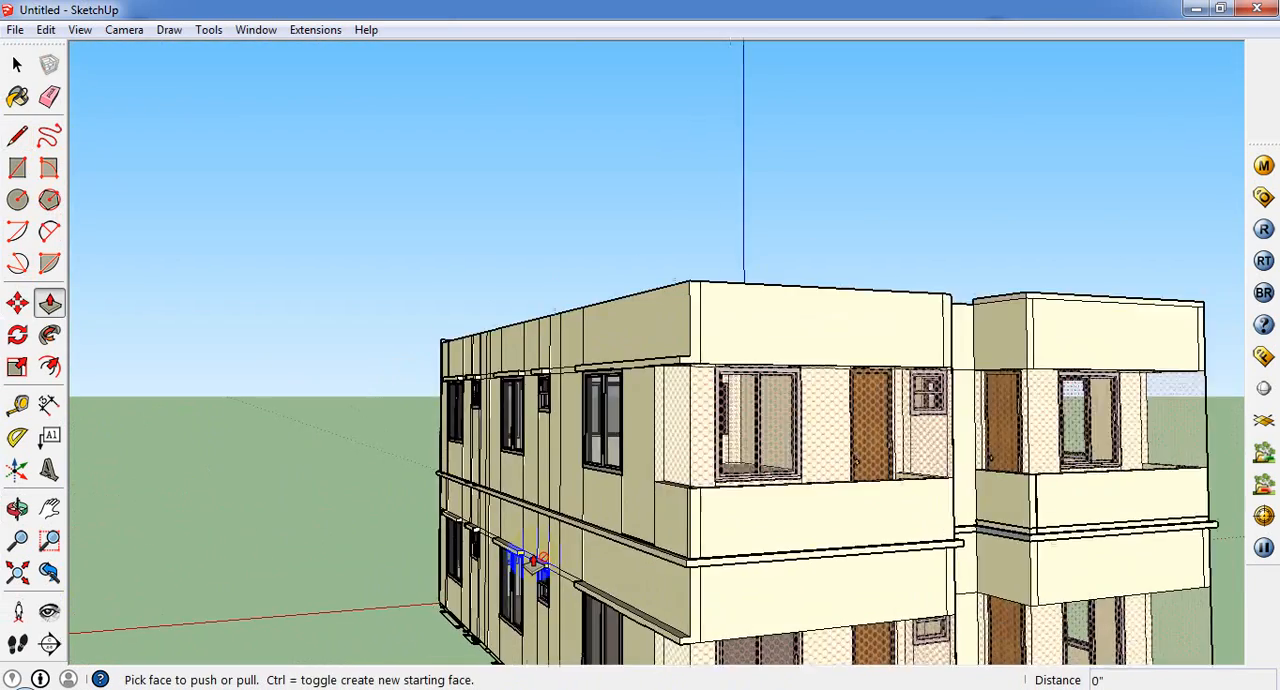
pyautogui.moveTo(607, 545); pyautogui.dragTo(894, 524, button='middle')
pyautogui.scroll(-3, 610, 536)
pyautogui.moveTo(935, 570); pyautogui.dragTo(769, 578, button='middle')
pyautogui.scroll(1, 766, 578)
pyautogui.scroll(3, 484, 592)
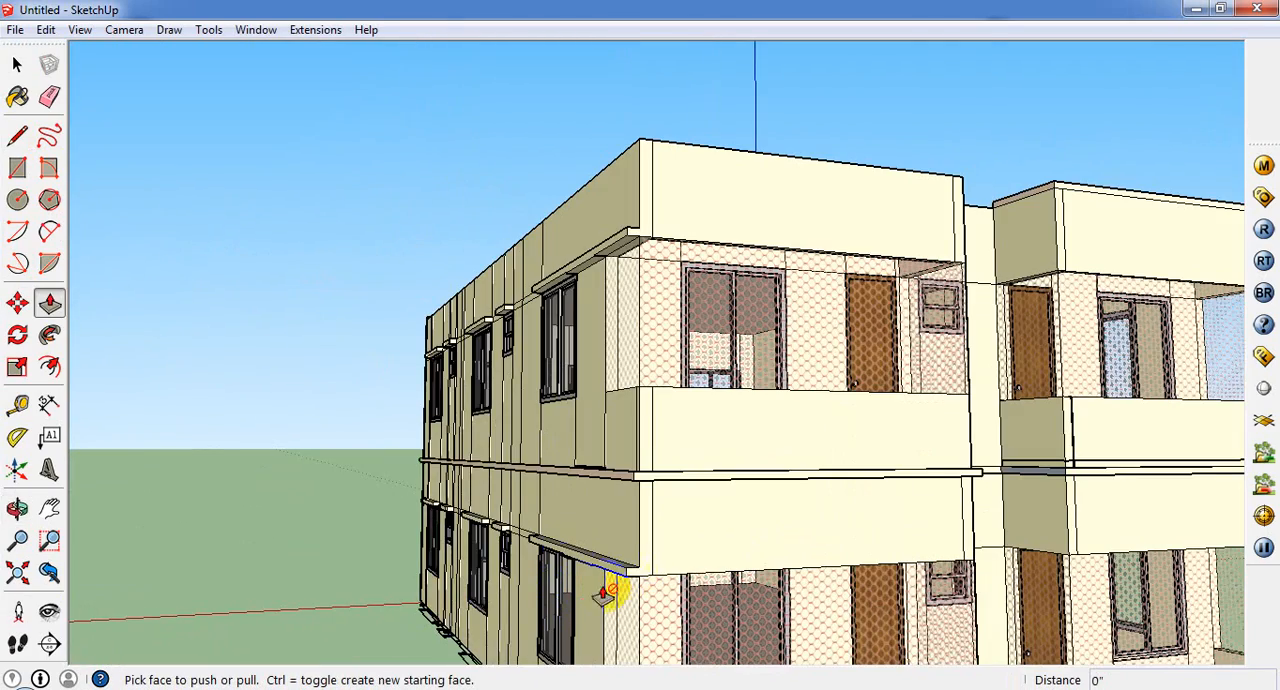
pyautogui.scroll(-2, 560, 572)
pyautogui.moveTo(705, 533); pyautogui.dragTo(728, 575, button='middle')
pyautogui.scroll(2, 640, 270)
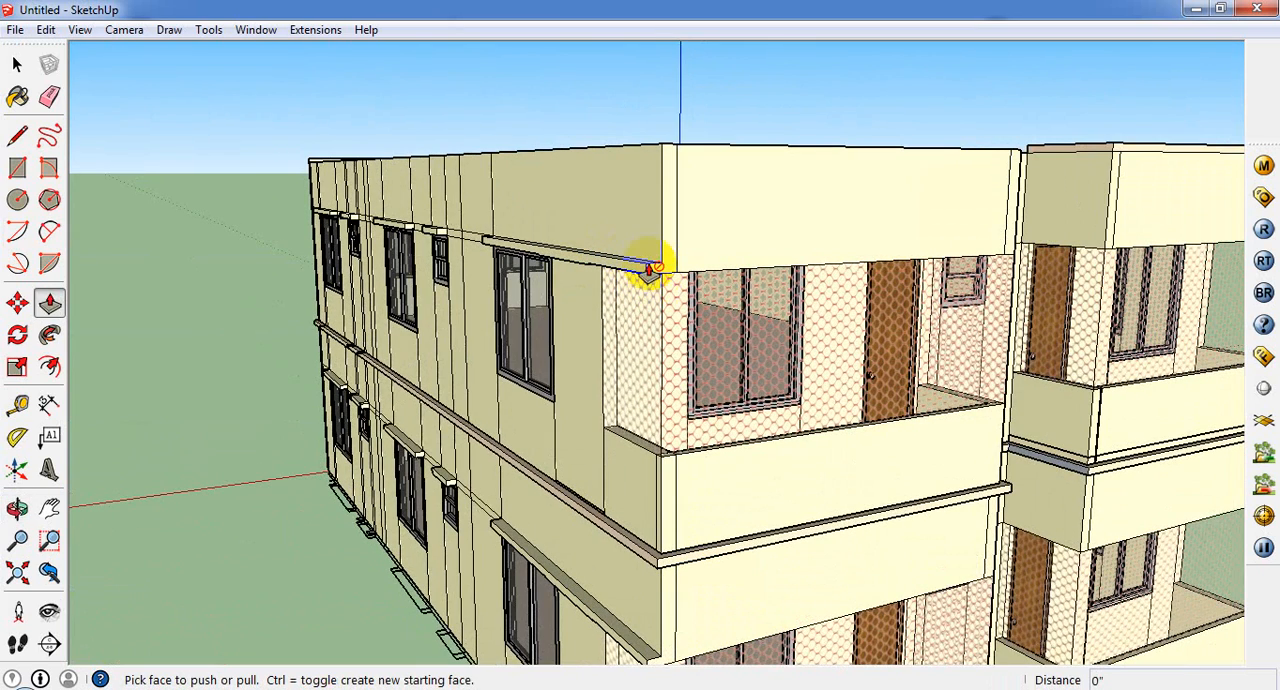
pyautogui.click(17, 134)
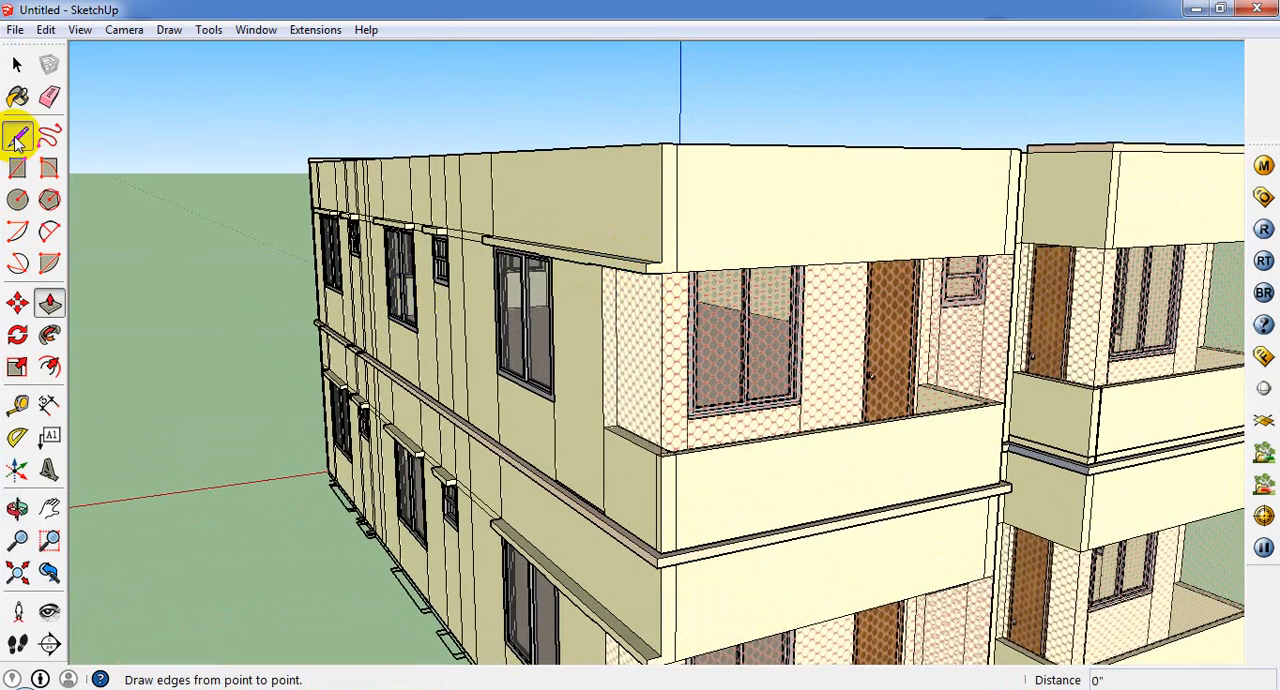
pyautogui.click(662, 264)
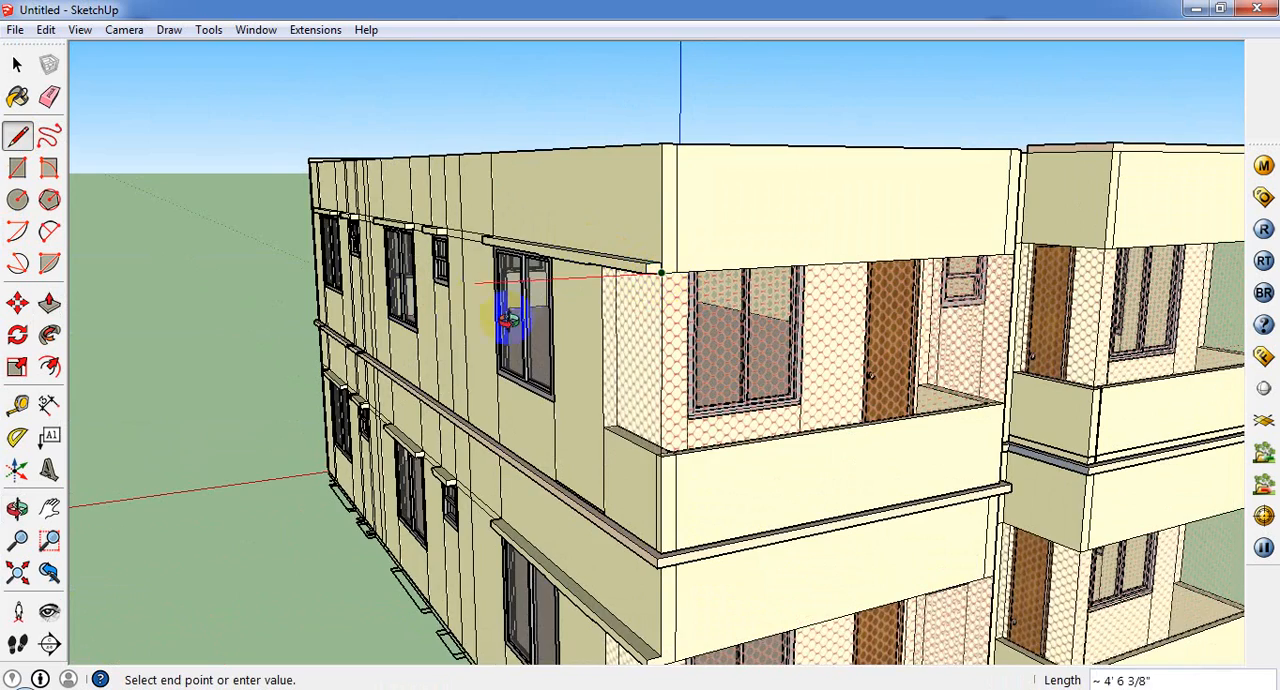
pyautogui.moveTo(509, 318); pyautogui.dragTo(409, 349, button='middle')
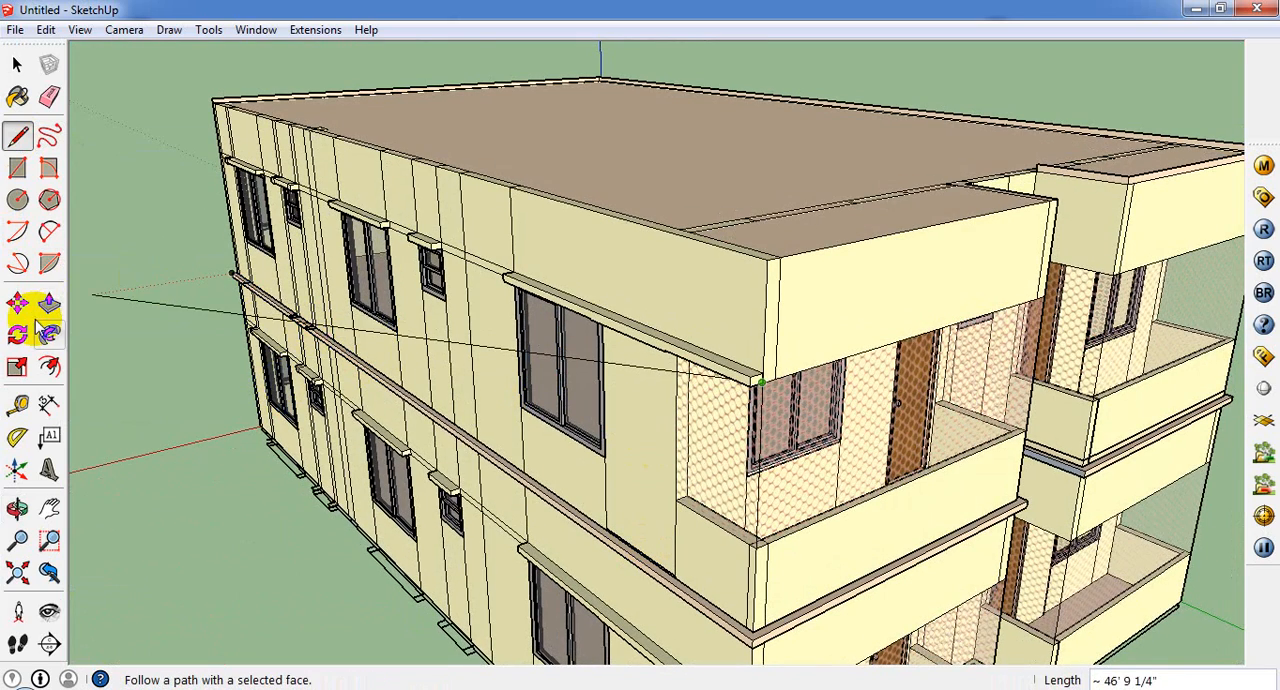
pyautogui.click(49, 302)
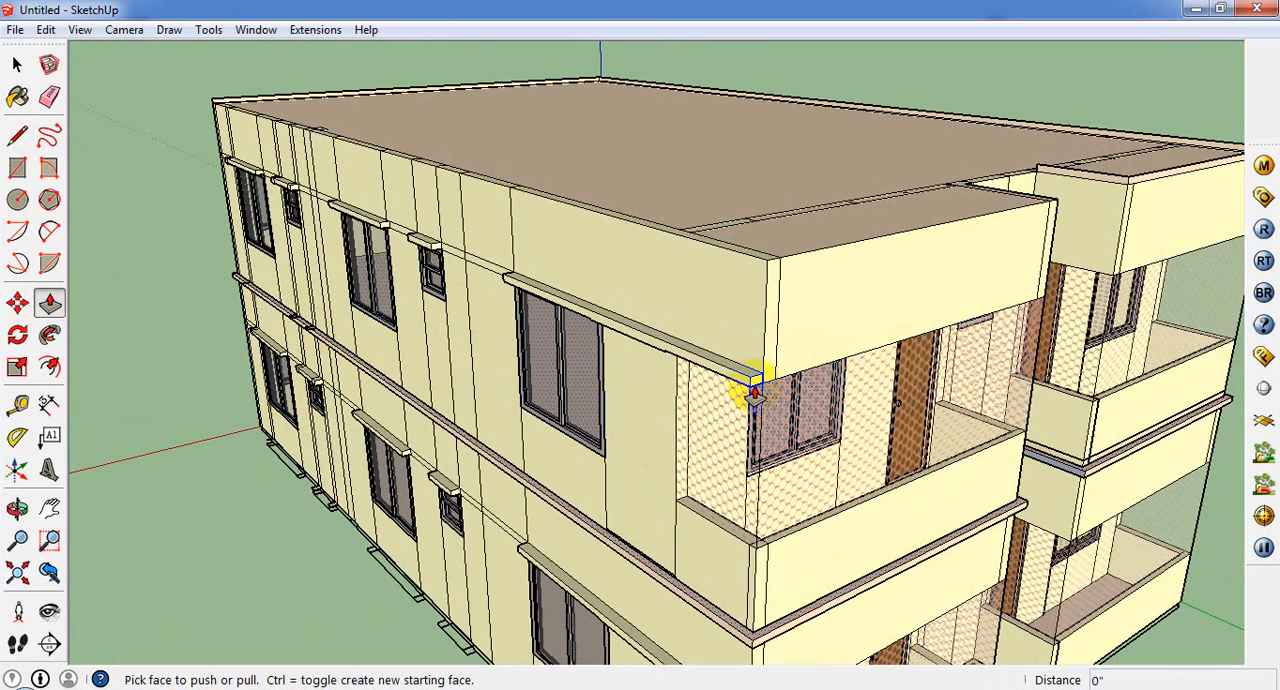
# Step: Open the upper storey's group and draw a line separating the overlong ledge's end from the balcony corner face
pyautogui.click(17, 64)
pyautogui.click(624, 256)
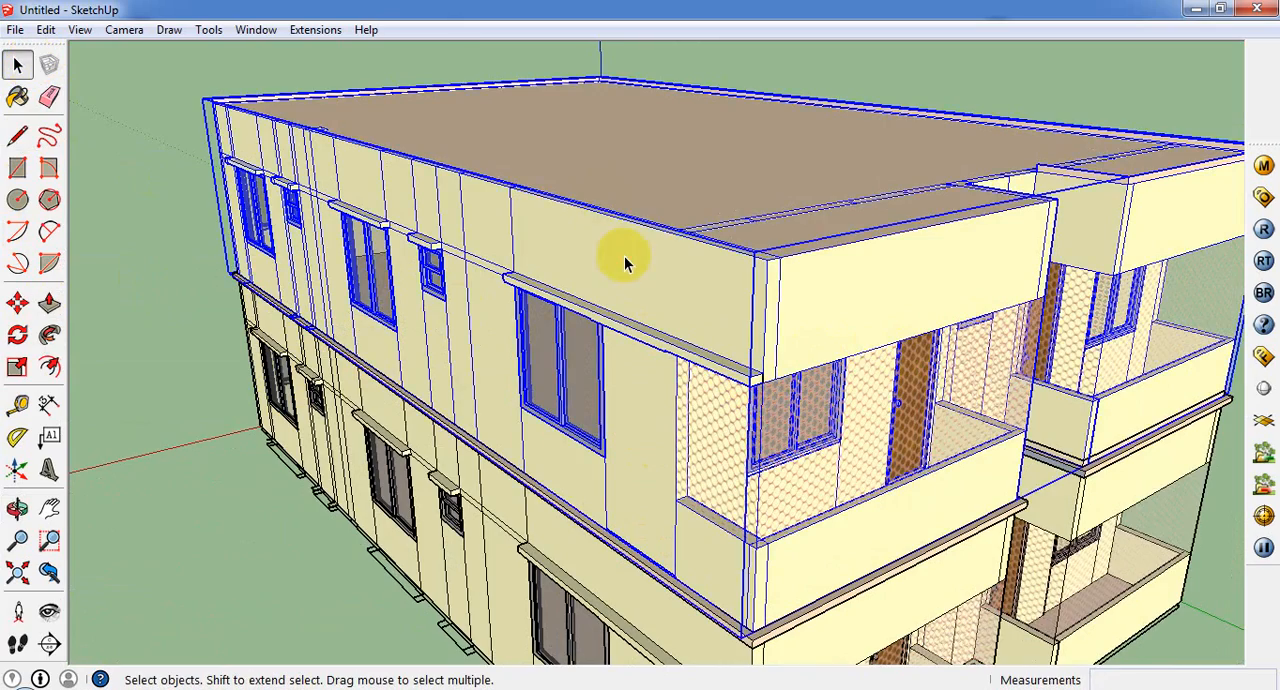
pyautogui.tripleClick(625, 257)
pyautogui.scroll(1, 765, 383)
pyautogui.click(754, 383)
pyautogui.scroll(1, 757, 386)
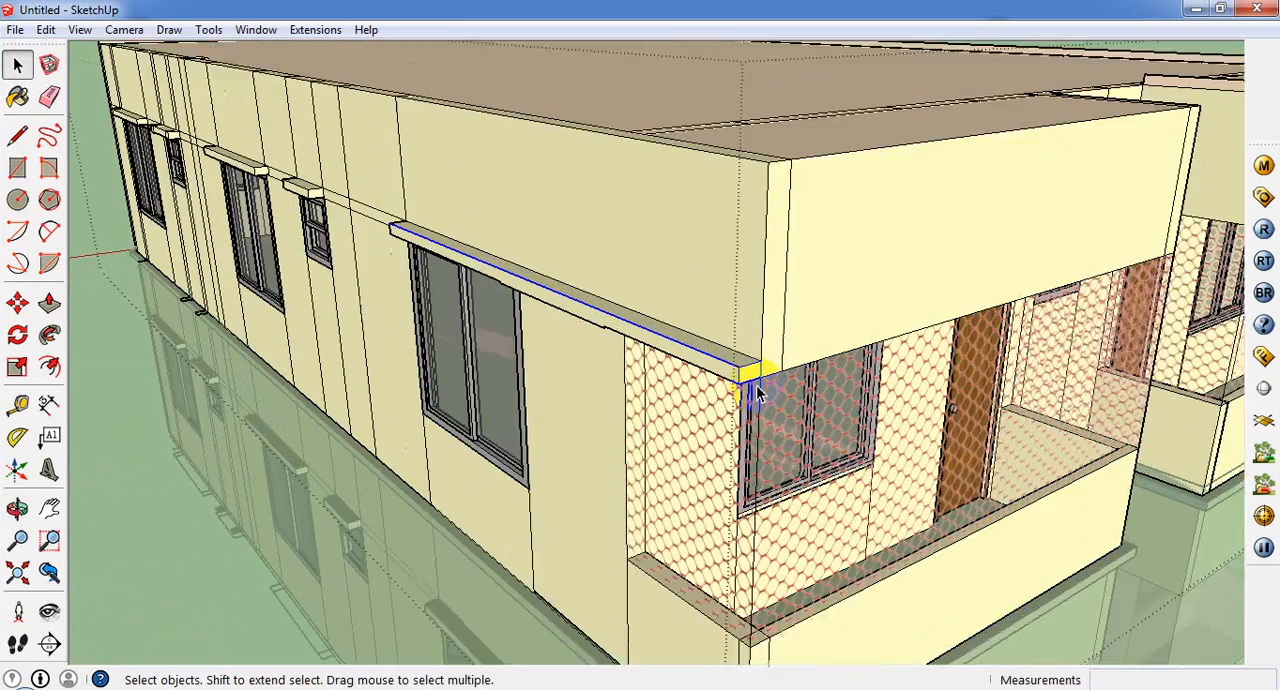
pyautogui.scroll(1, 757, 387)
pyautogui.click(752, 378)
pyautogui.scroll(1, 750, 376)
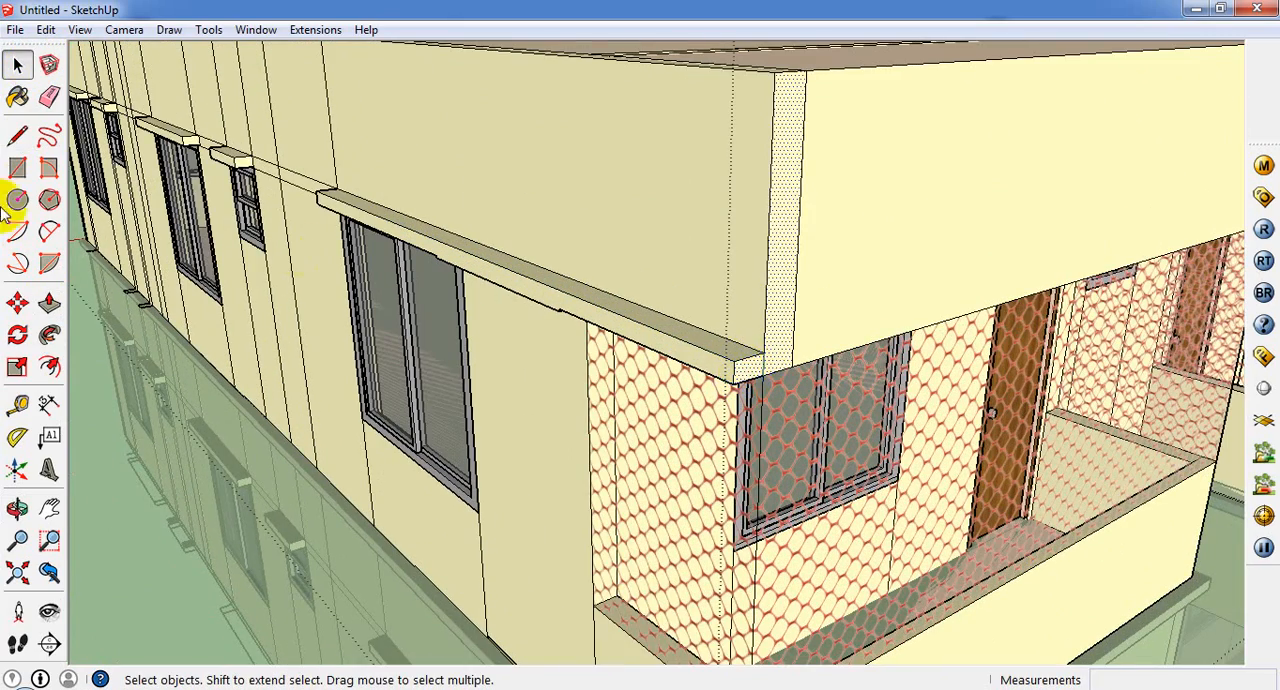
pyautogui.click(17, 135)
pyautogui.click(764, 353)
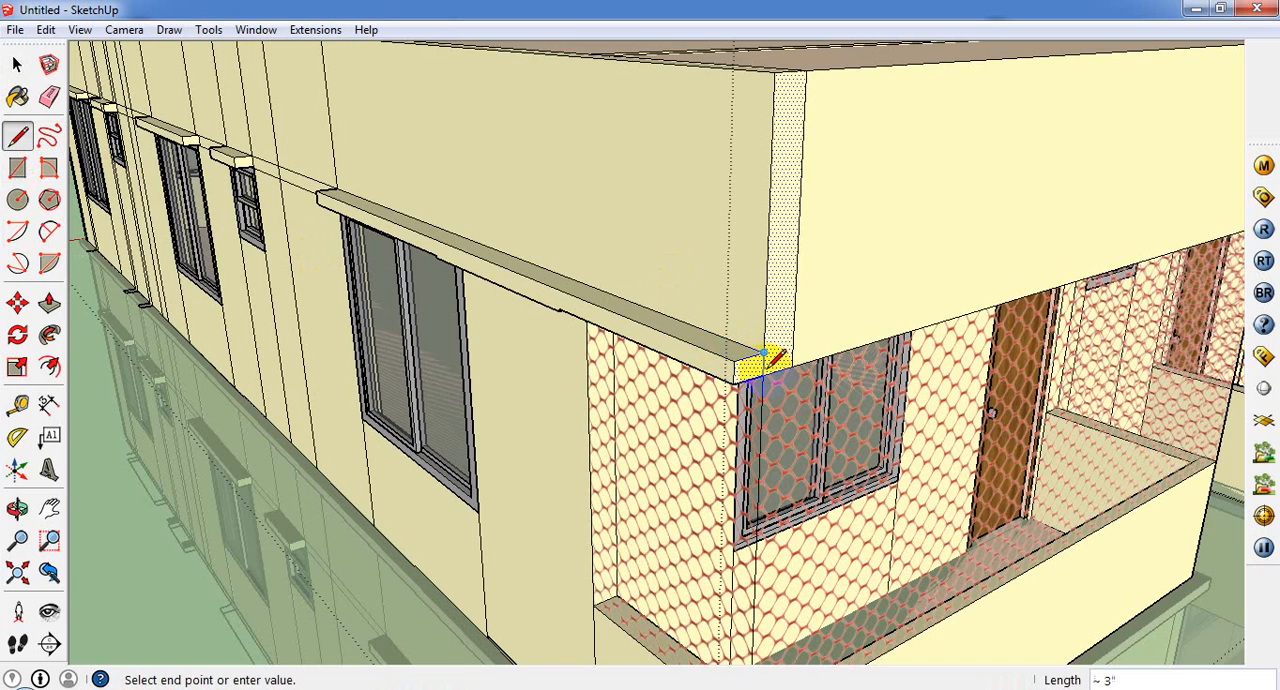
pyautogui.press('Escape')
# Step: Push/Pull the overlong ledge's end and its remaining lower part back 2' 7 3/8" towards the large window
pyautogui.click(49, 302)
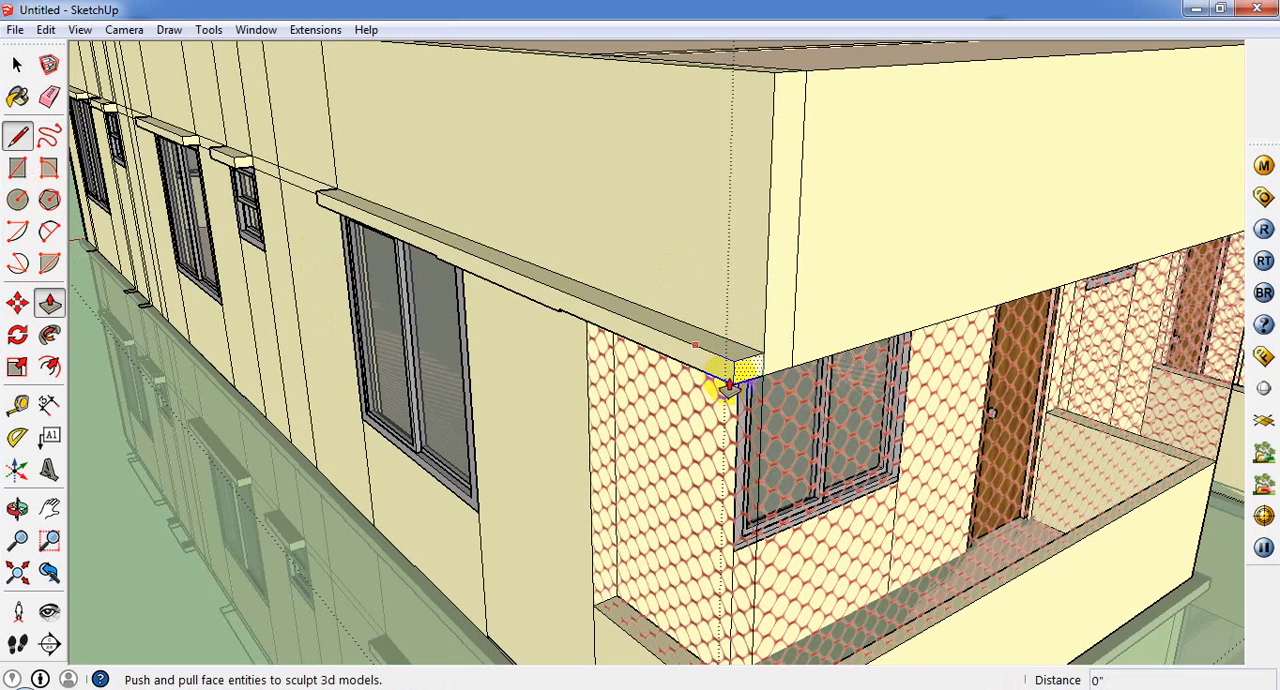
pyautogui.moveTo(752, 378); pyautogui.dragTo(474, 275)
pyautogui.scroll(3, 572, 310)
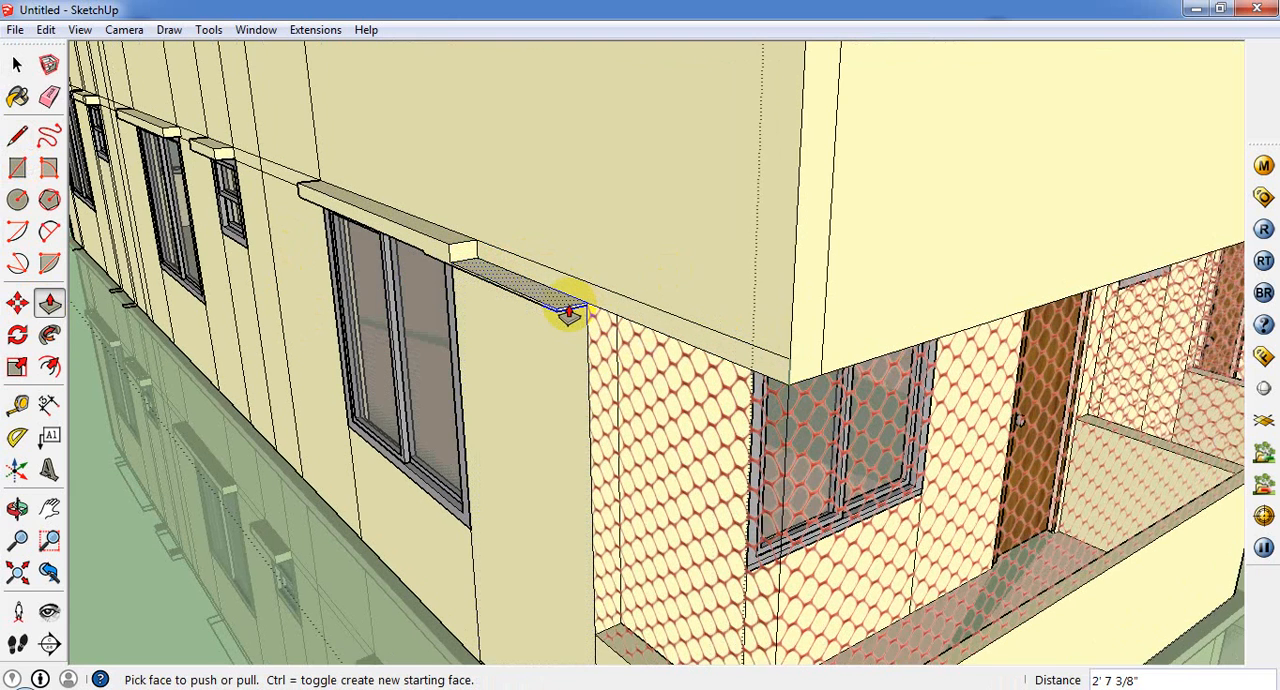
pyautogui.click(565, 319)
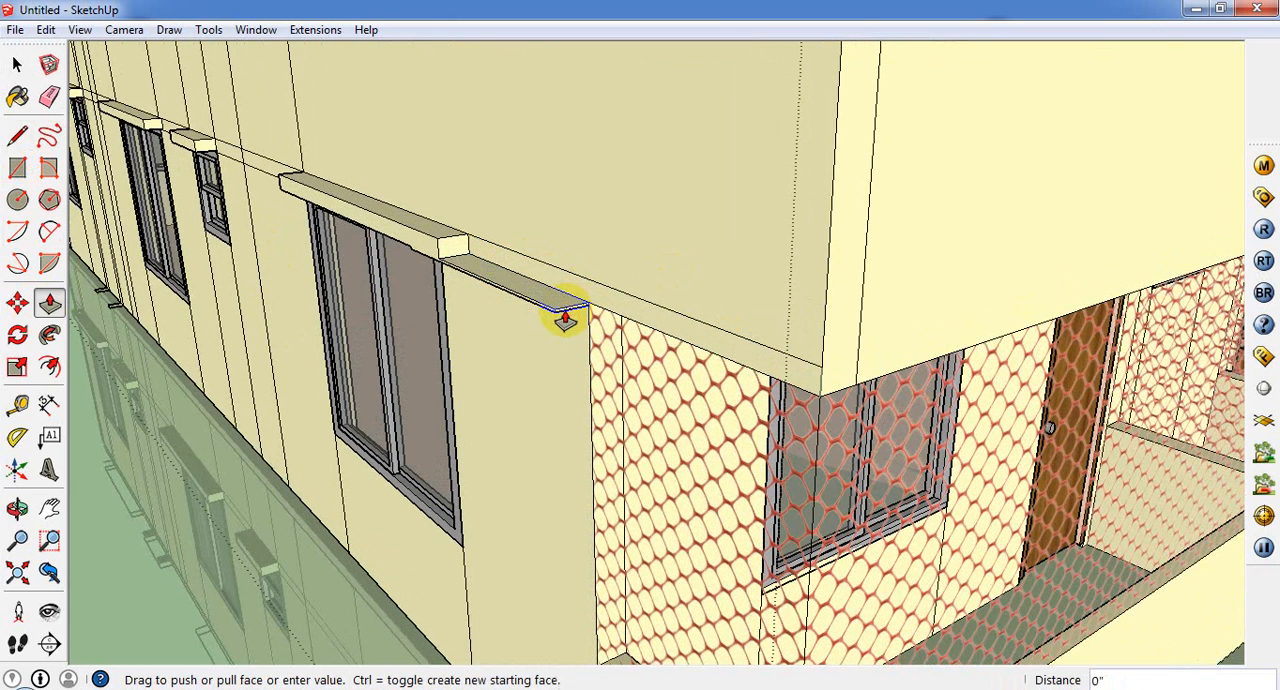
pyautogui.moveTo(463, 287); pyautogui.dragTo(447, 270)
pyautogui.click(447, 270)
pyautogui.scroll(-10, 594, 243)
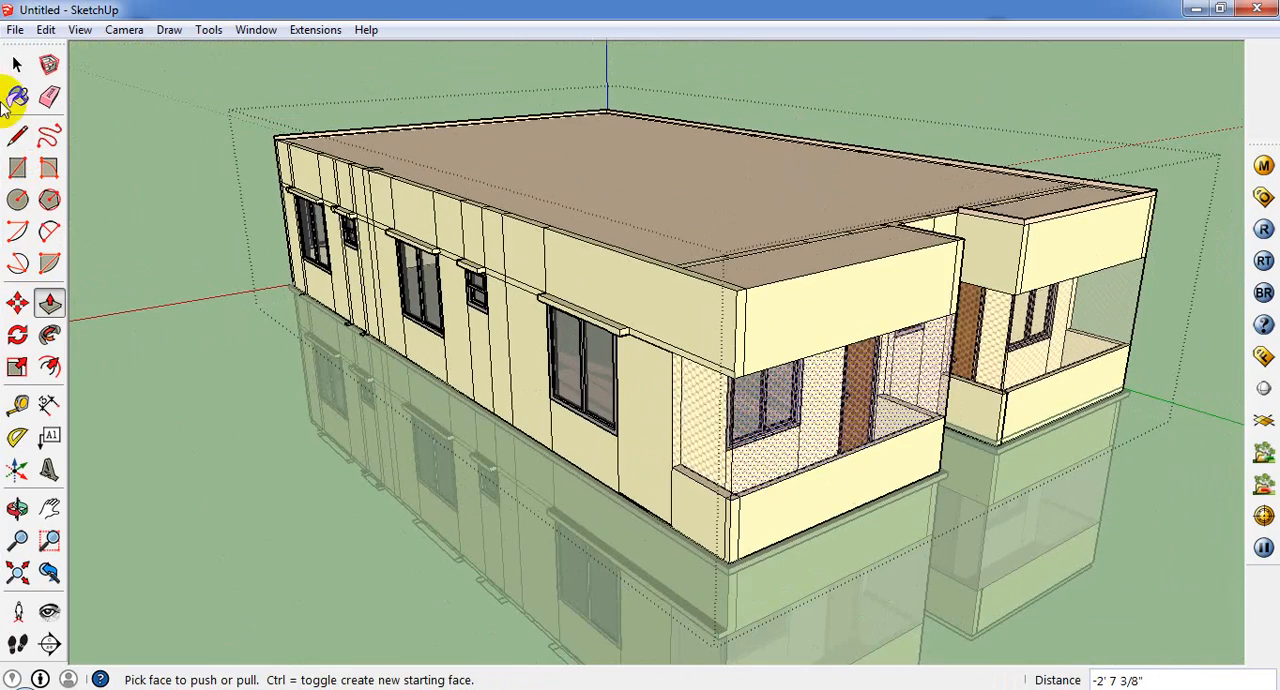
pyautogui.click(16, 97)
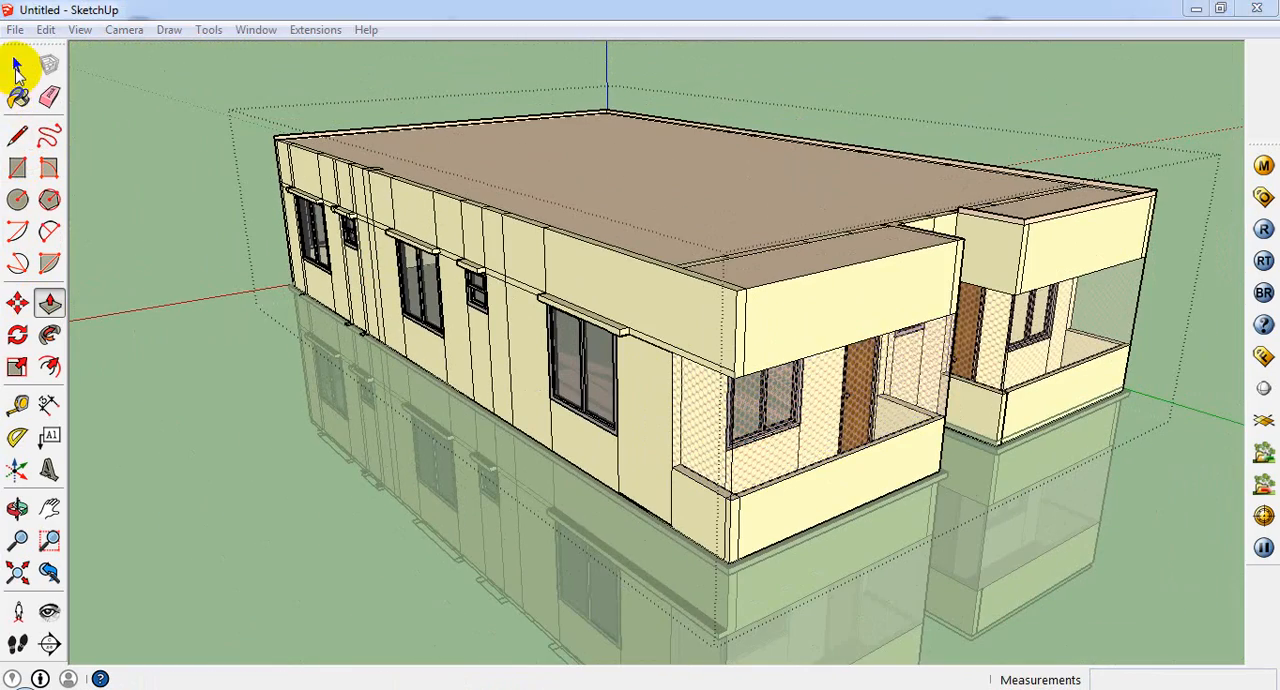
pyautogui.click(17, 64)
pyautogui.press('Escape')
pyautogui.click(1032, 36)
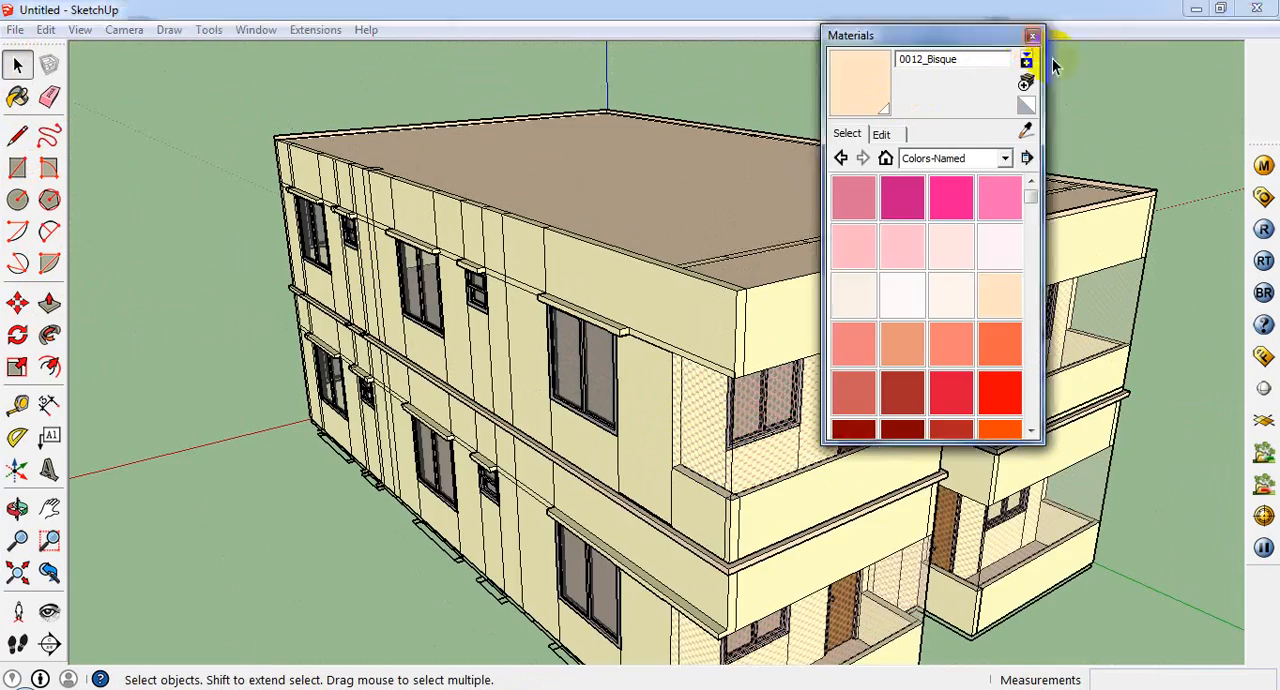
pyautogui.click(1264, 166)
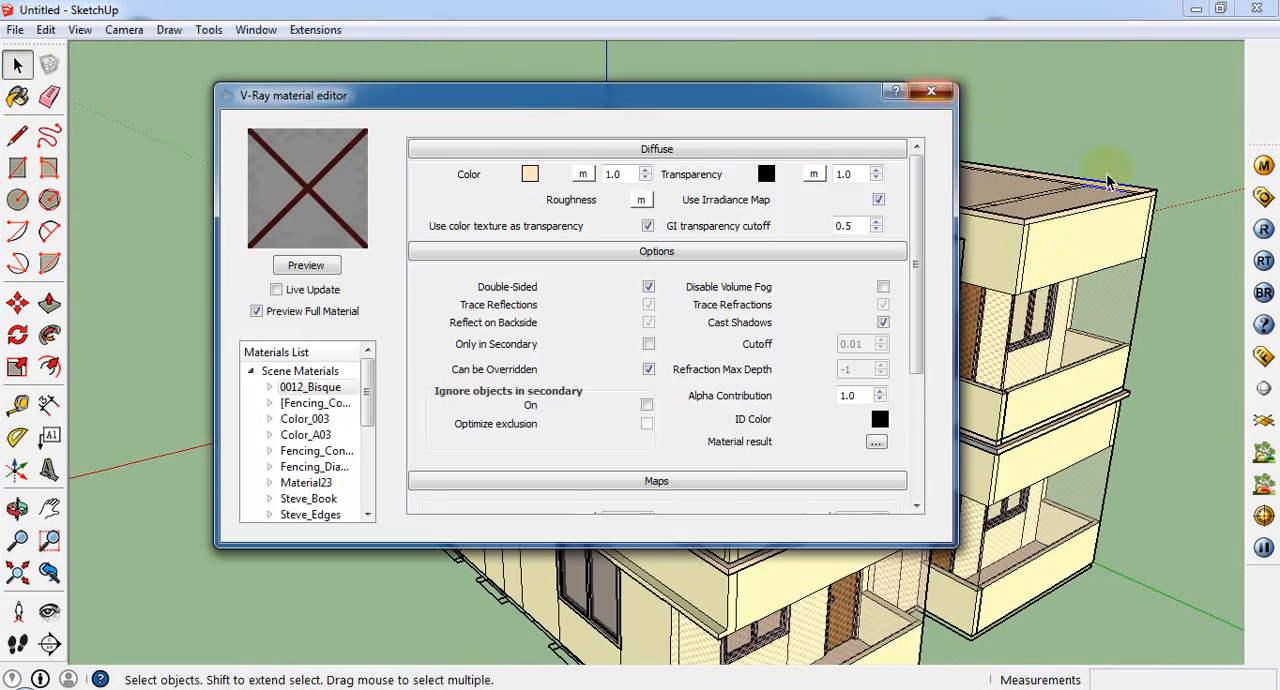
pyautogui.click(931, 91)
# Step: Delete the ground storey's group beneath the finished upper storey
pyautogui.click(919, 260)
pyautogui.moveTo(773, 613); pyautogui.dragTo(784, 495, button='middle')
pyautogui.click(775, 569)
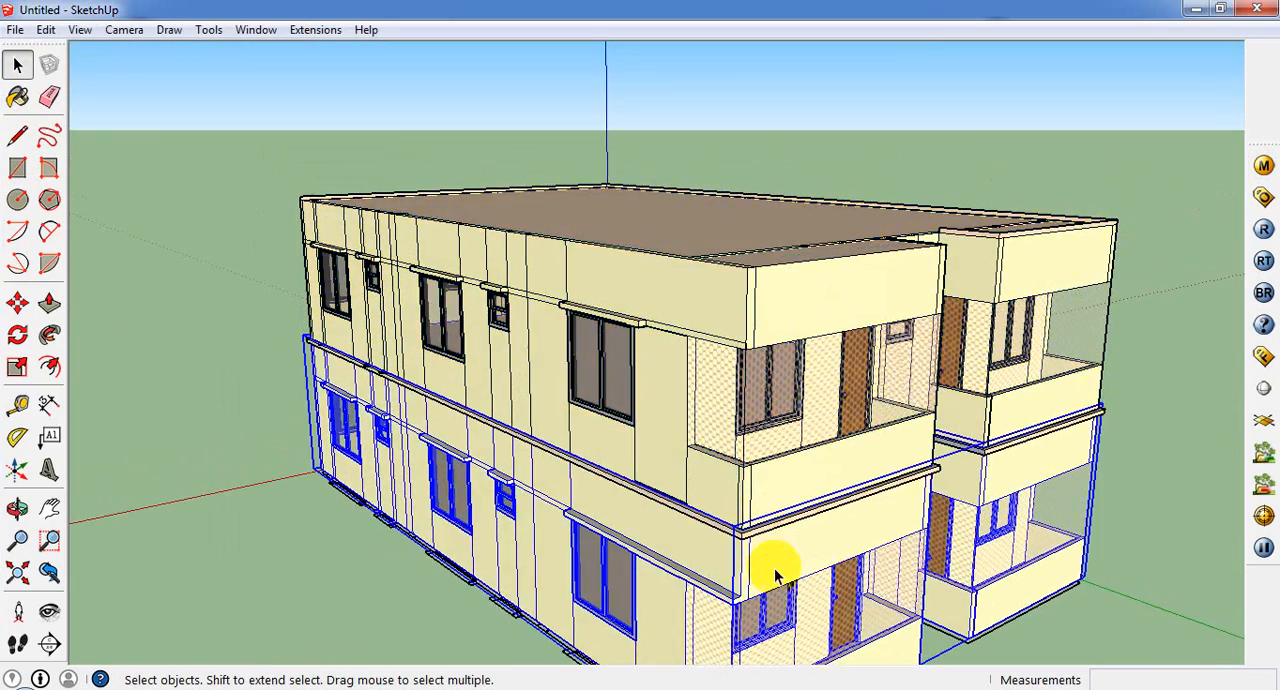
pyautogui.scroll(-1, 775, 575)
pyautogui.press('Delete')
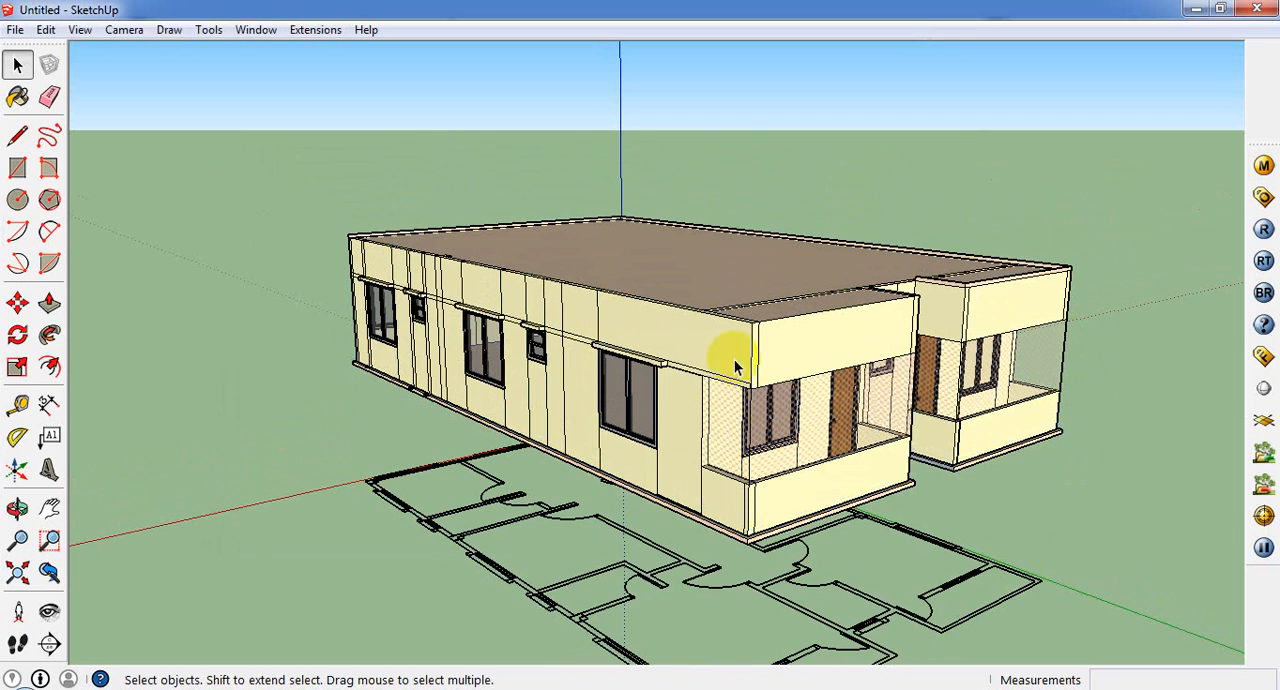
# Step: Copy the upper storey's group straight down 10' 3", from its top corner to its bottom corner, as the ground storey
pyautogui.click(710, 310)
pyautogui.click(17, 303)
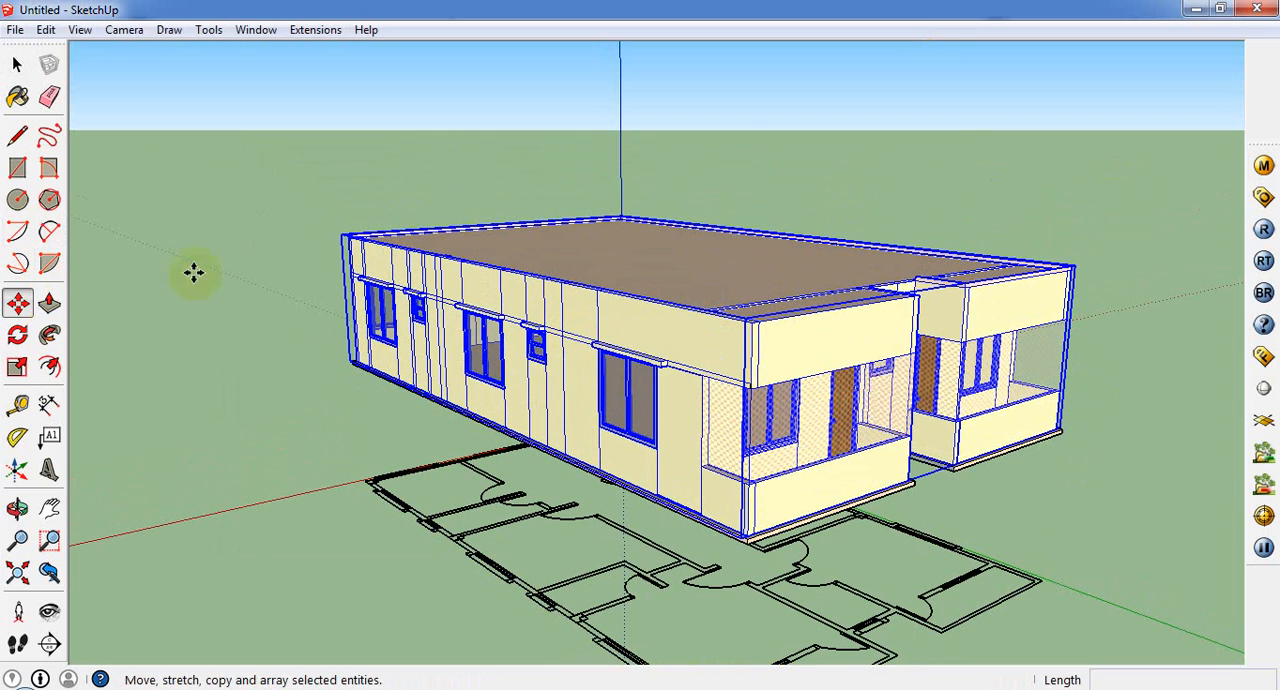
pyautogui.press('ctrl')
pyautogui.click(348, 233)
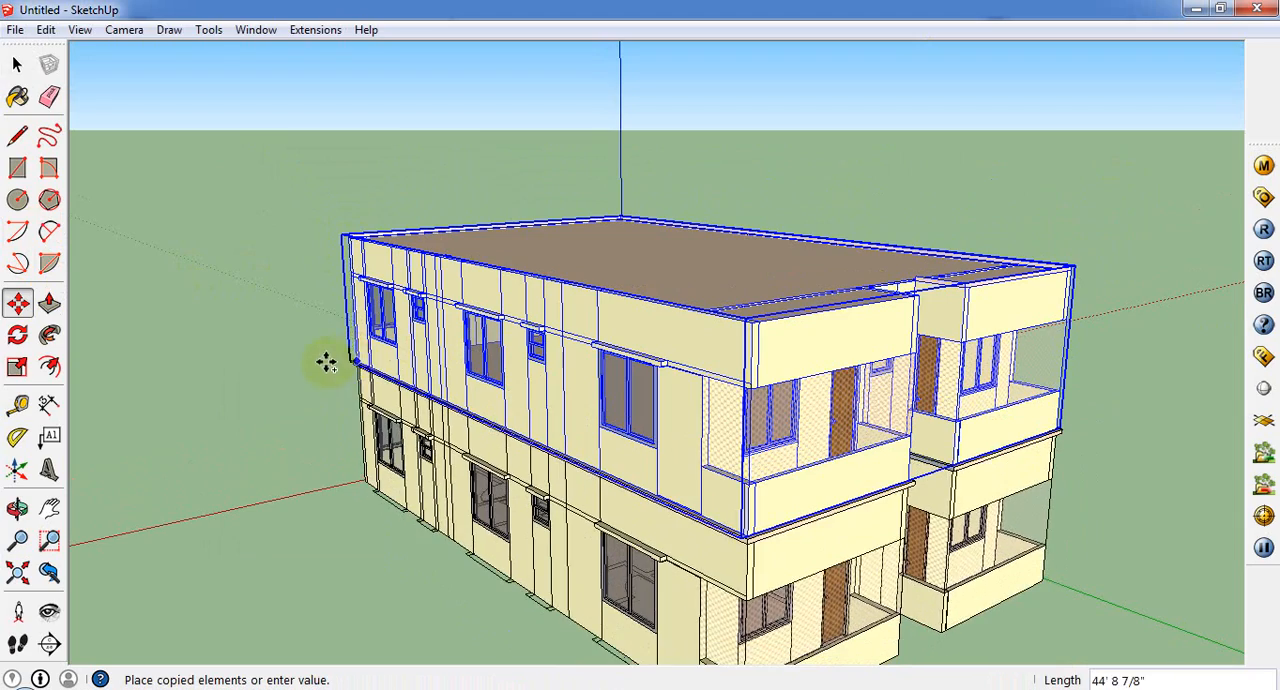
pyautogui.moveTo(327, 365); pyautogui.dragTo(180, 409, button='middle')
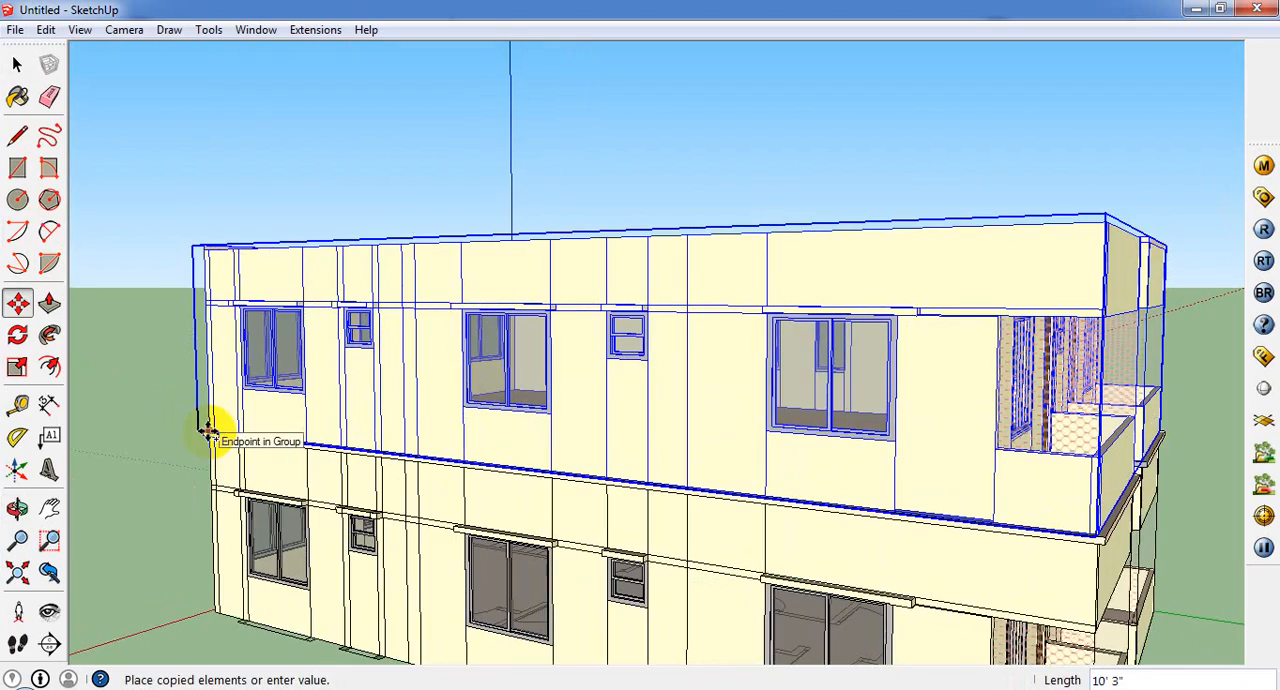
pyautogui.click(209, 432)
# Step: Examine the roof edges and the side-wall ledges of the rebuilt two-storey building
pyautogui.moveTo(323, 334); pyautogui.dragTo(391, 512, button='middle')
pyautogui.moveTo(810, 521); pyautogui.dragTo(352, 456, button='middle')
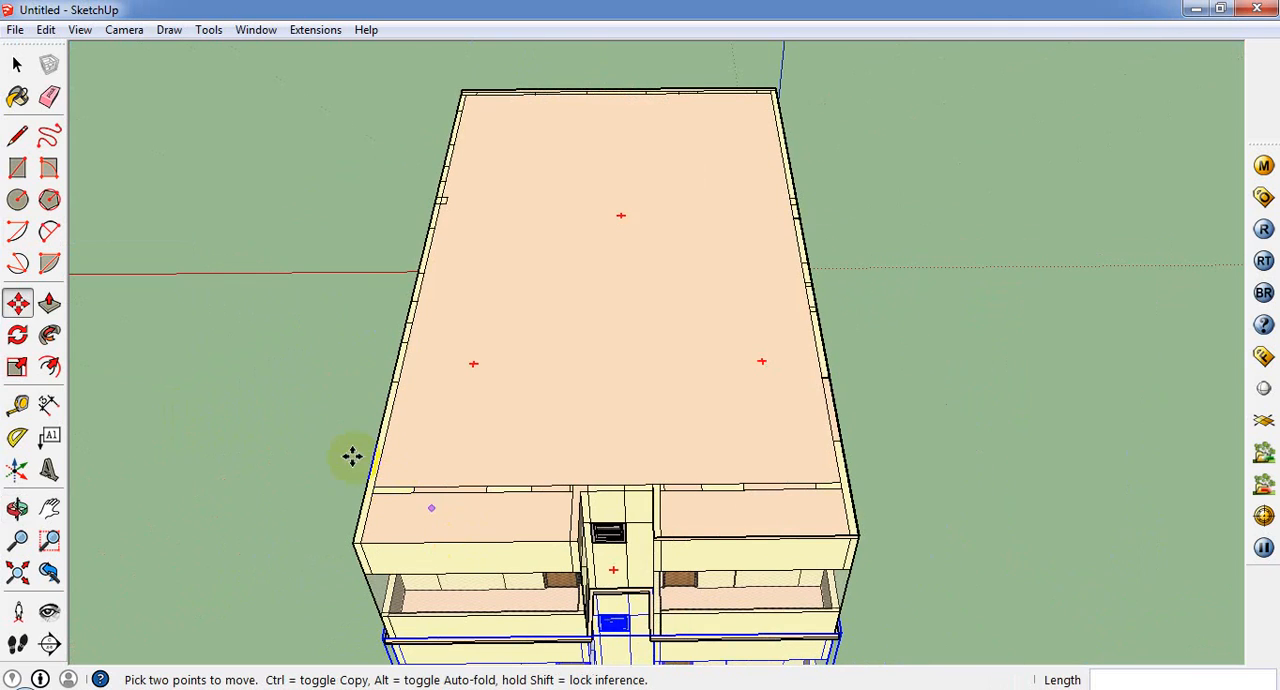
pyautogui.moveTo(305, 309); pyautogui.dragTo(103, 369, button='middle')
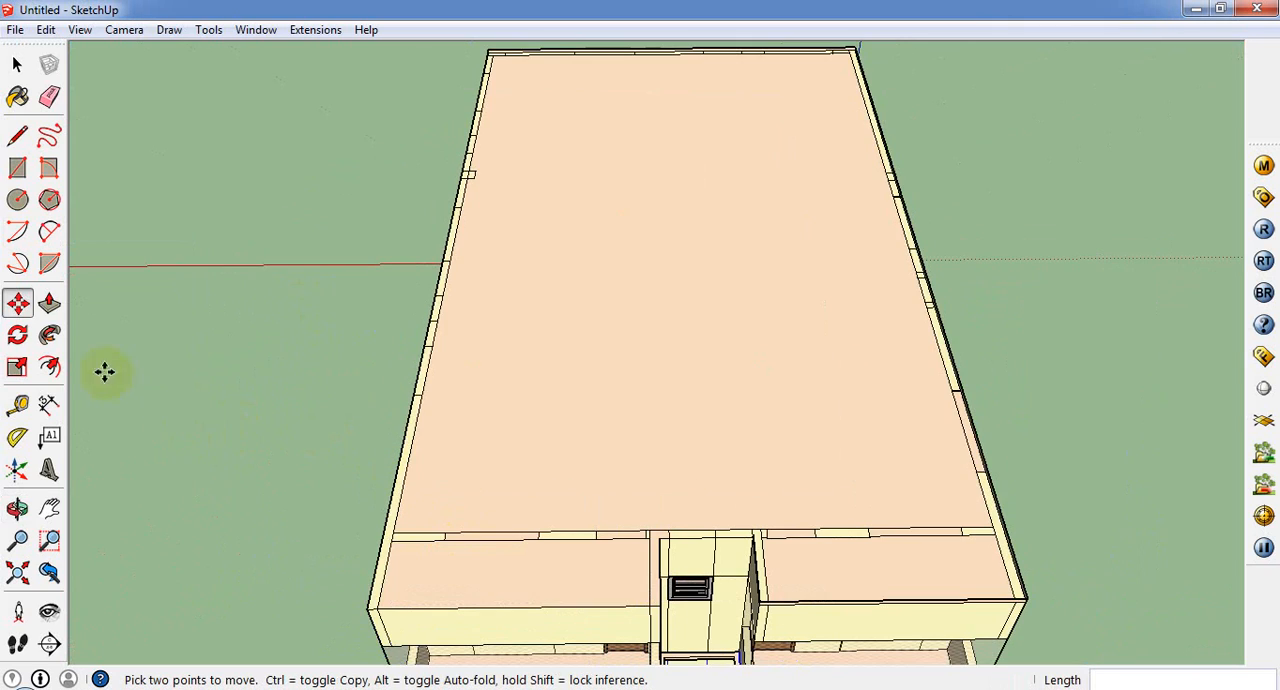
pyautogui.click(49, 303)
pyautogui.moveTo(300, 380); pyautogui.dragTo(701, 377, button='middle')
pyautogui.scroll(1, 854, 296)
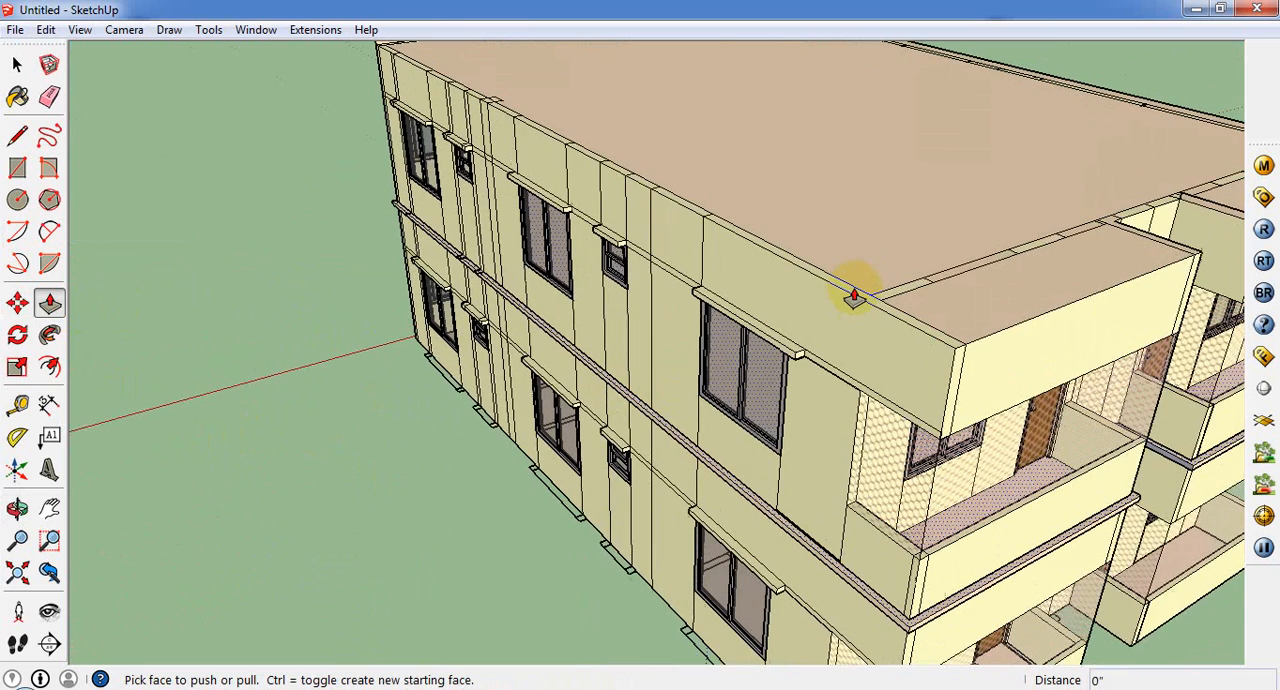
pyautogui.scroll(1, 860, 306)
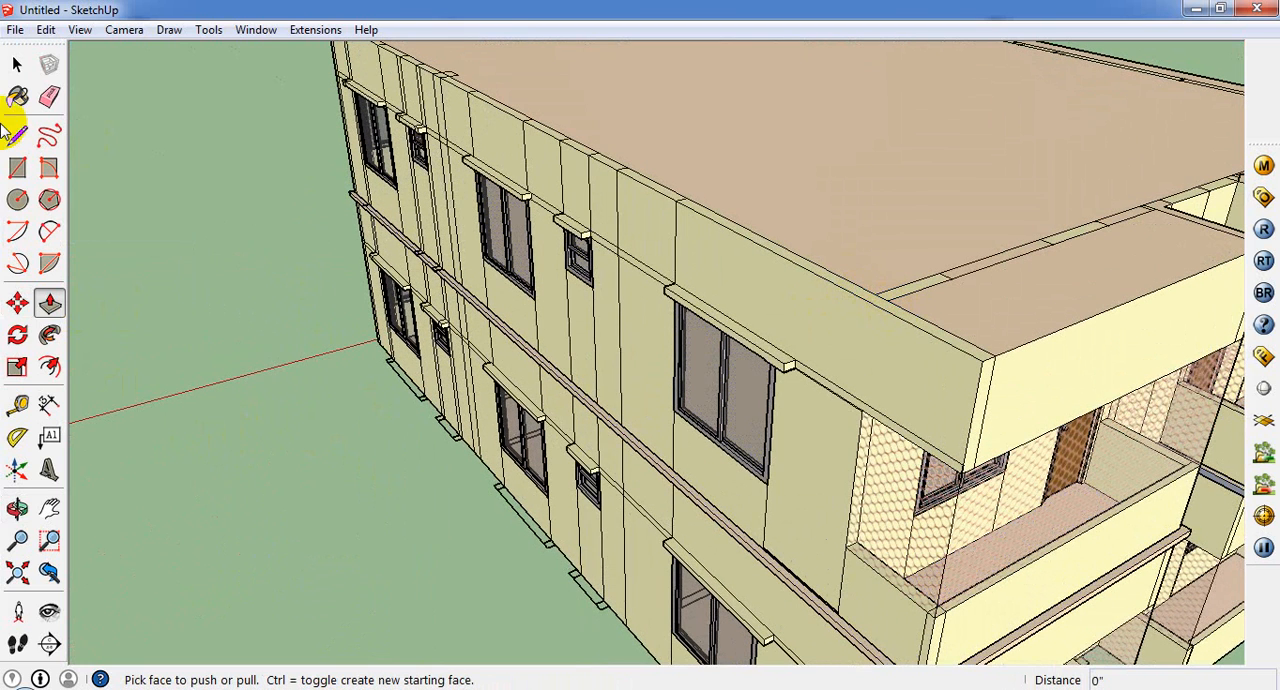
# Step: Open the upper storey's group for editing and Push/Pull the front section of the side wall's top up 2' 6" as a parapet
pyautogui.click(17, 64)
pyautogui.click(700, 208)
pyautogui.rightClick(702, 214)
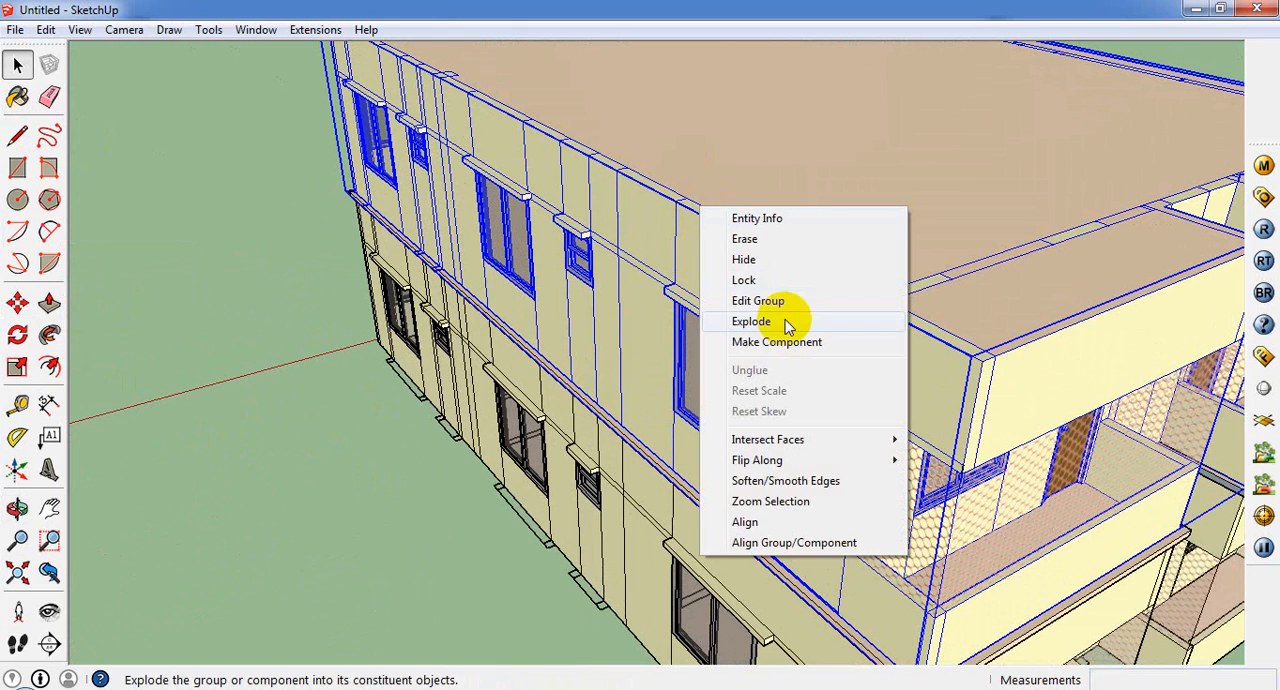
pyautogui.click(816, 301)
pyautogui.click(850, 287)
pyautogui.scroll(1, 848, 288)
pyautogui.moveTo(846, 290); pyautogui.dragTo(746, 436, button='middle')
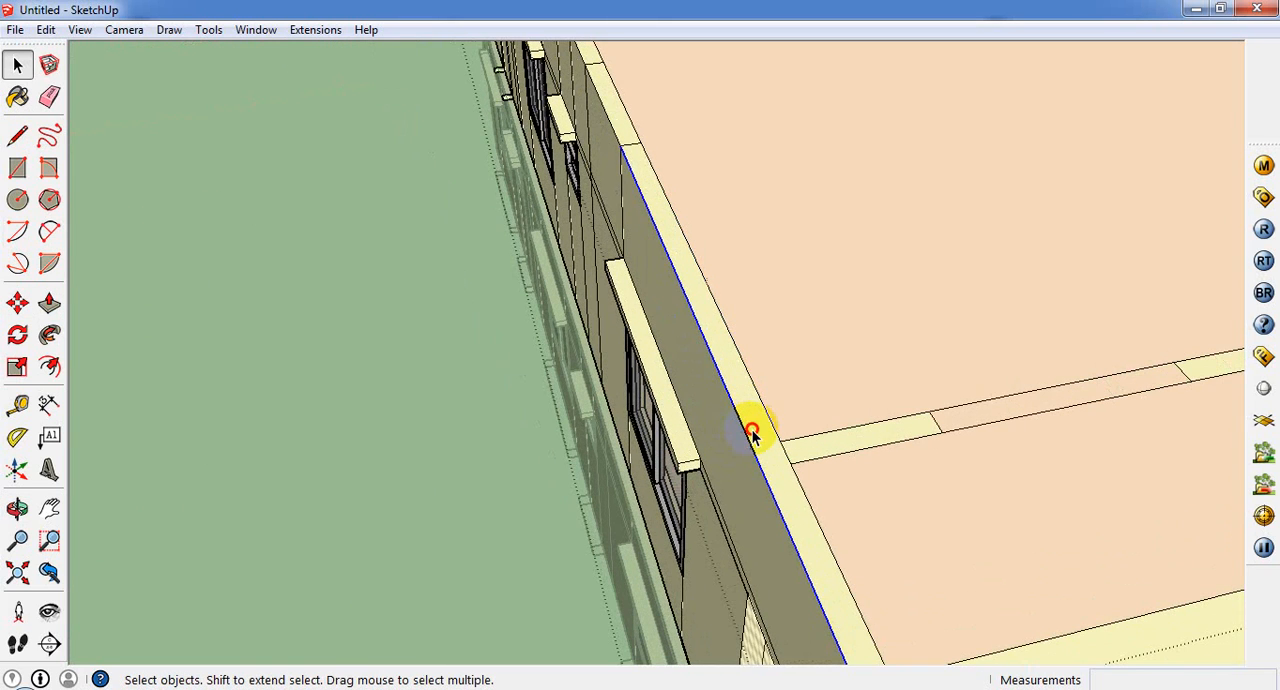
pyautogui.click(752, 432)
pyautogui.click(49, 303)
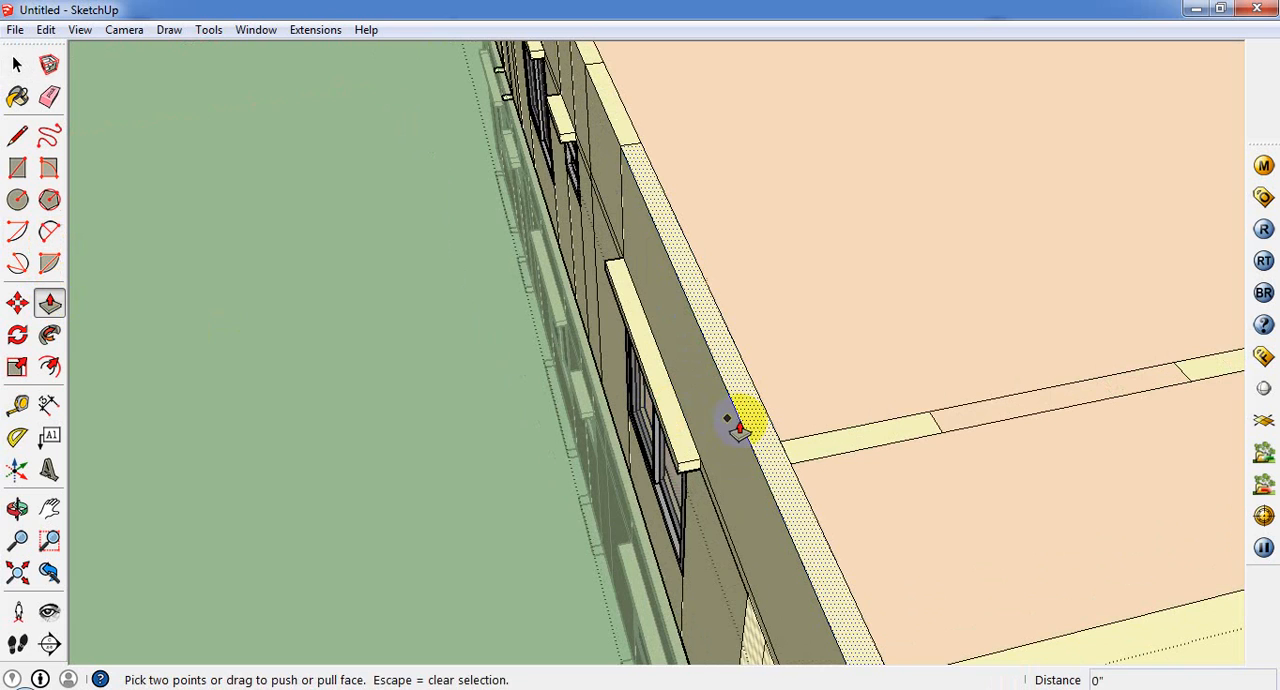
pyautogui.moveTo(739, 427); pyautogui.dragTo(756, 337)
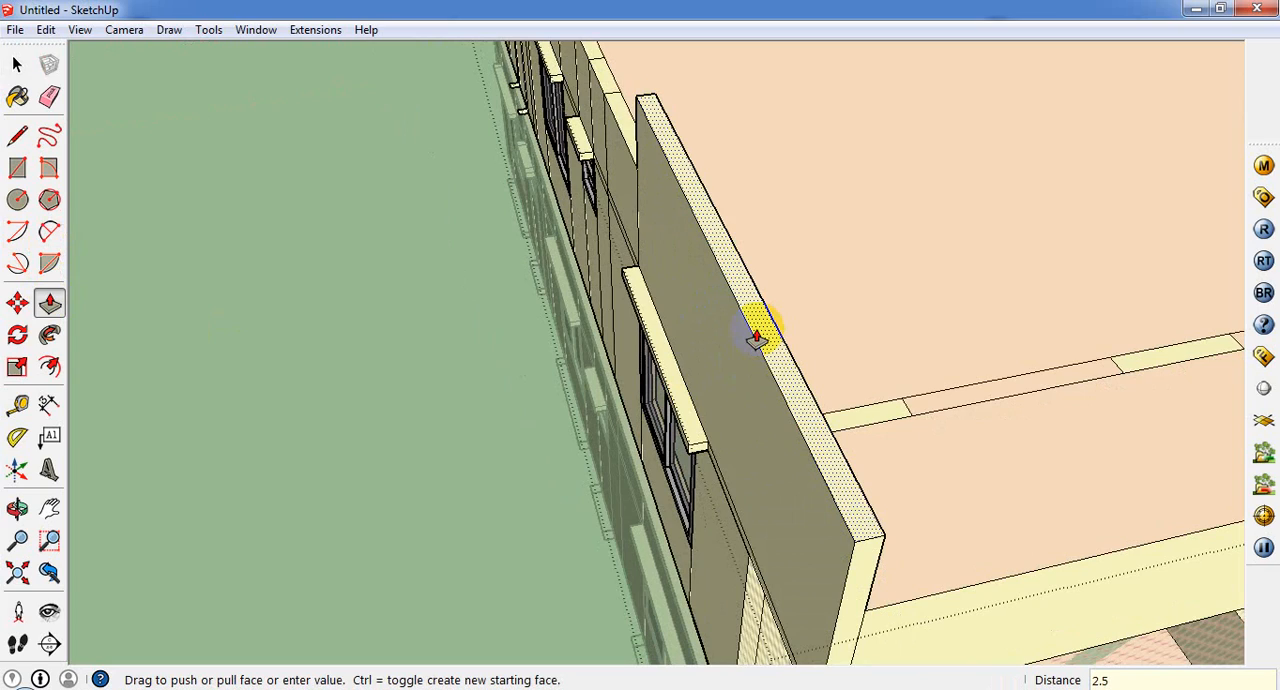
pyautogui.press('Return')
# Step: Push/Pull the parapet's end face 33' 8" along the side wall to the building's rear corner
pyautogui.moveTo(543, 243); pyautogui.dragTo(716, 547, button='middle')
pyautogui.scroll(-3, 716, 547)
pyautogui.moveTo(906, 320); pyautogui.dragTo(976, 372, button='middle')
pyautogui.scroll(4, 966, 136)
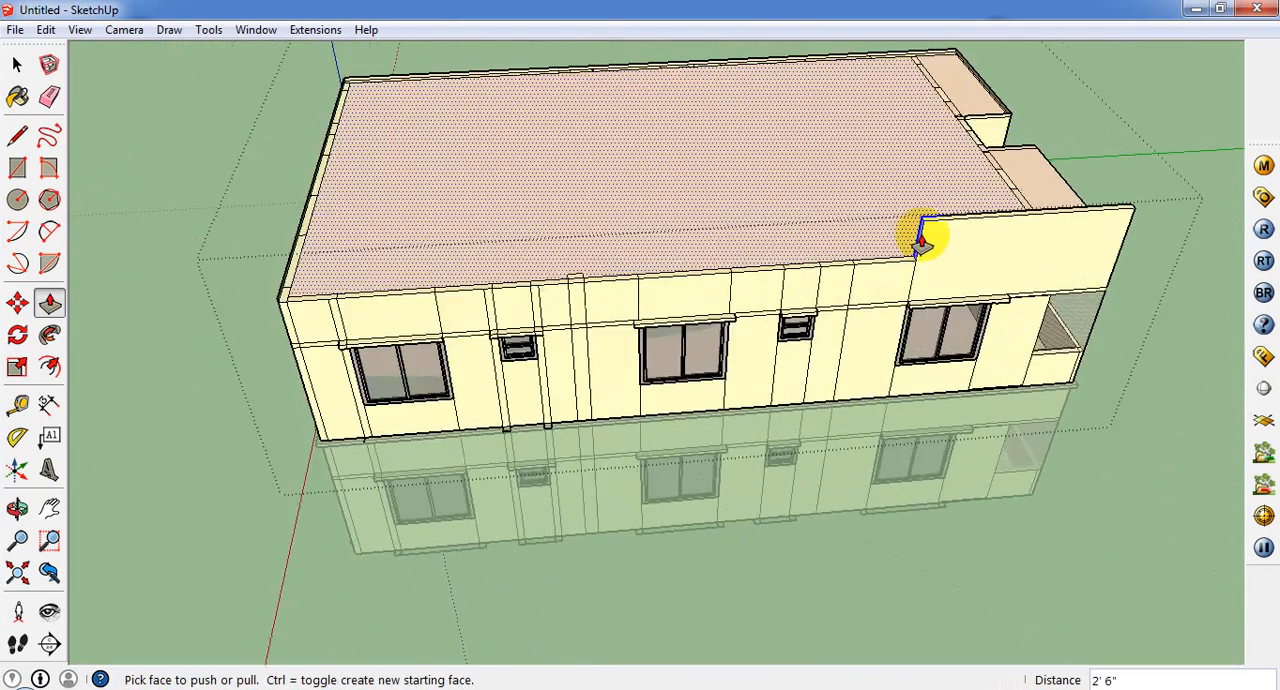
pyautogui.click(914, 245)
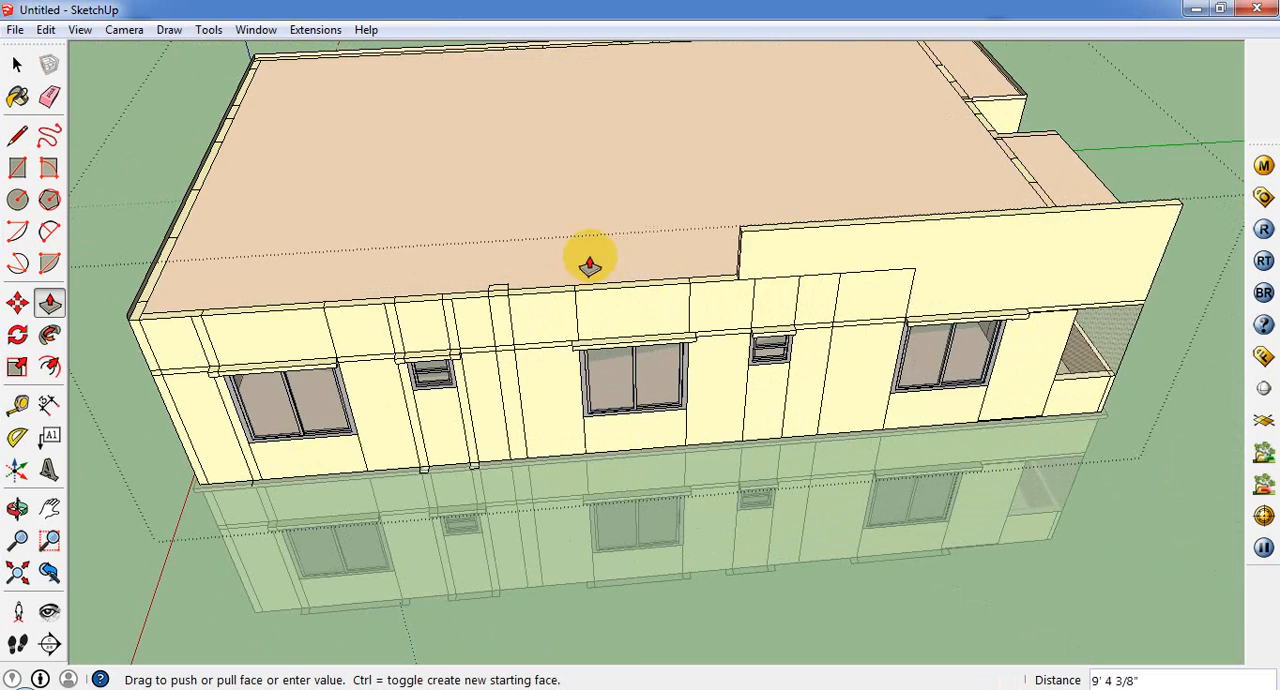
pyautogui.click(128, 326)
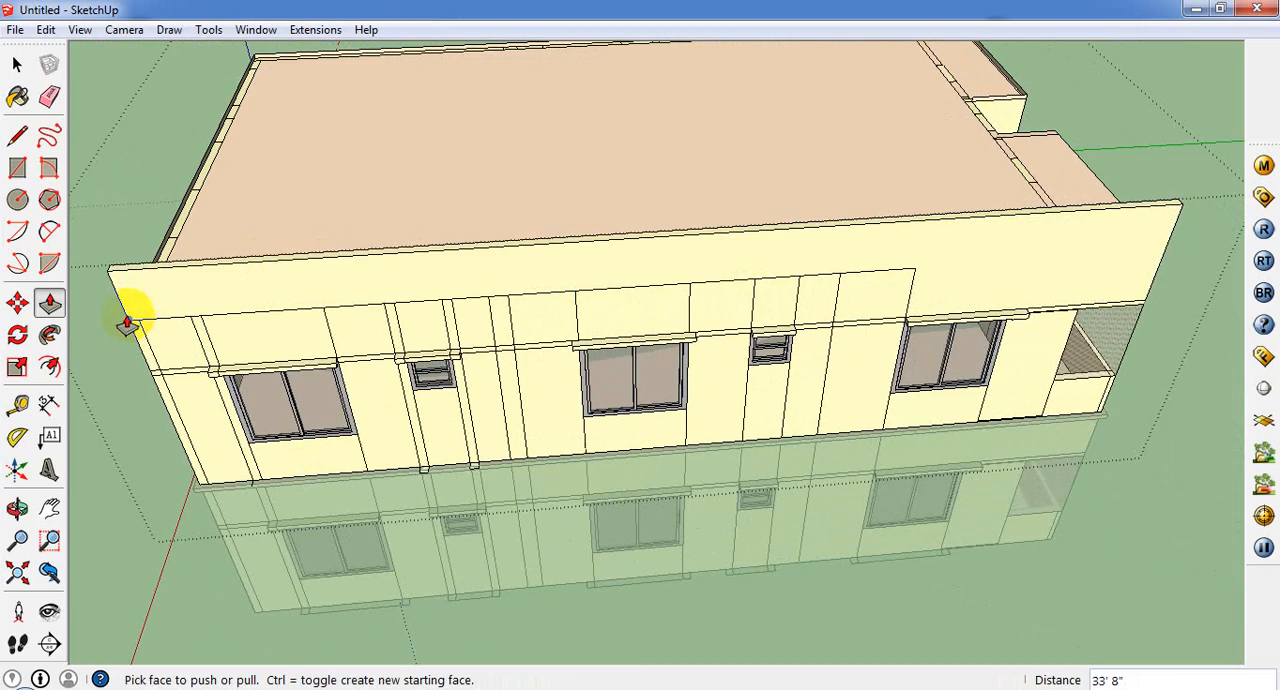
# Step: Draw a vertical 2' 6" line on the parapet's inner face at the rear corner, marking off the rear wall's thickness
pyautogui.moveTo(129, 314); pyautogui.dragTo(509, 331, button='middle')
pyautogui.scroll(5, 909, 523)
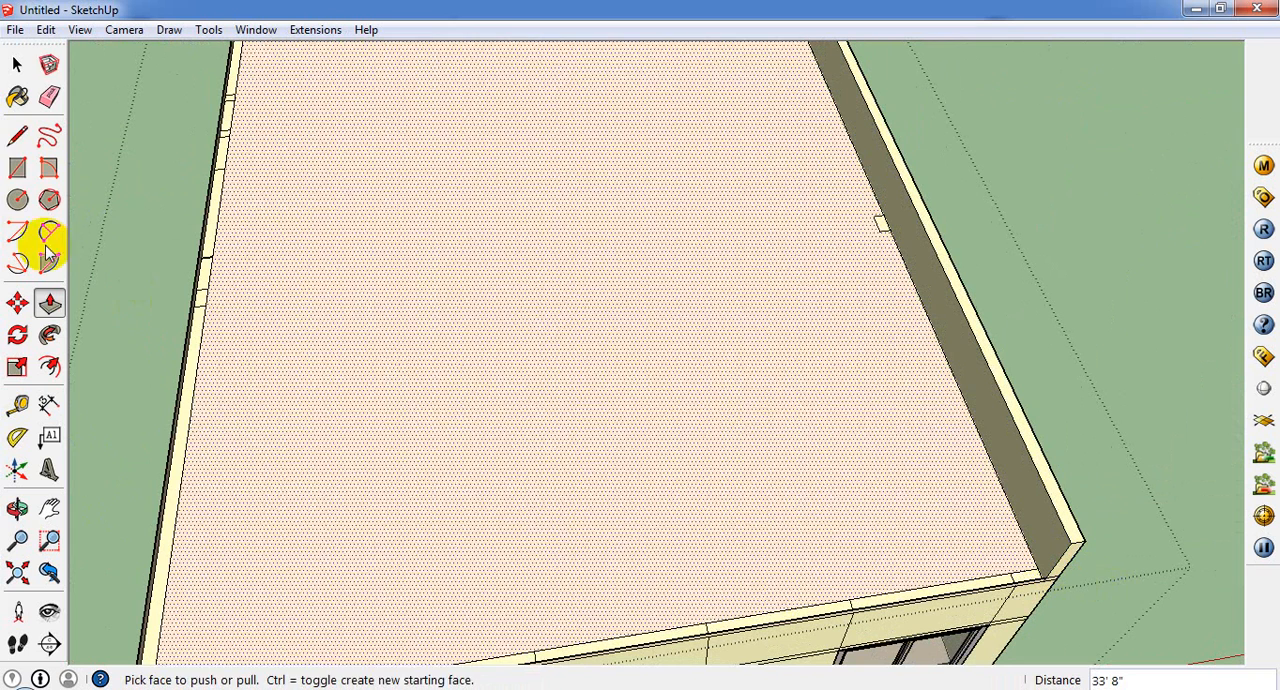
pyautogui.click(17, 135)
pyautogui.click(1046, 556)
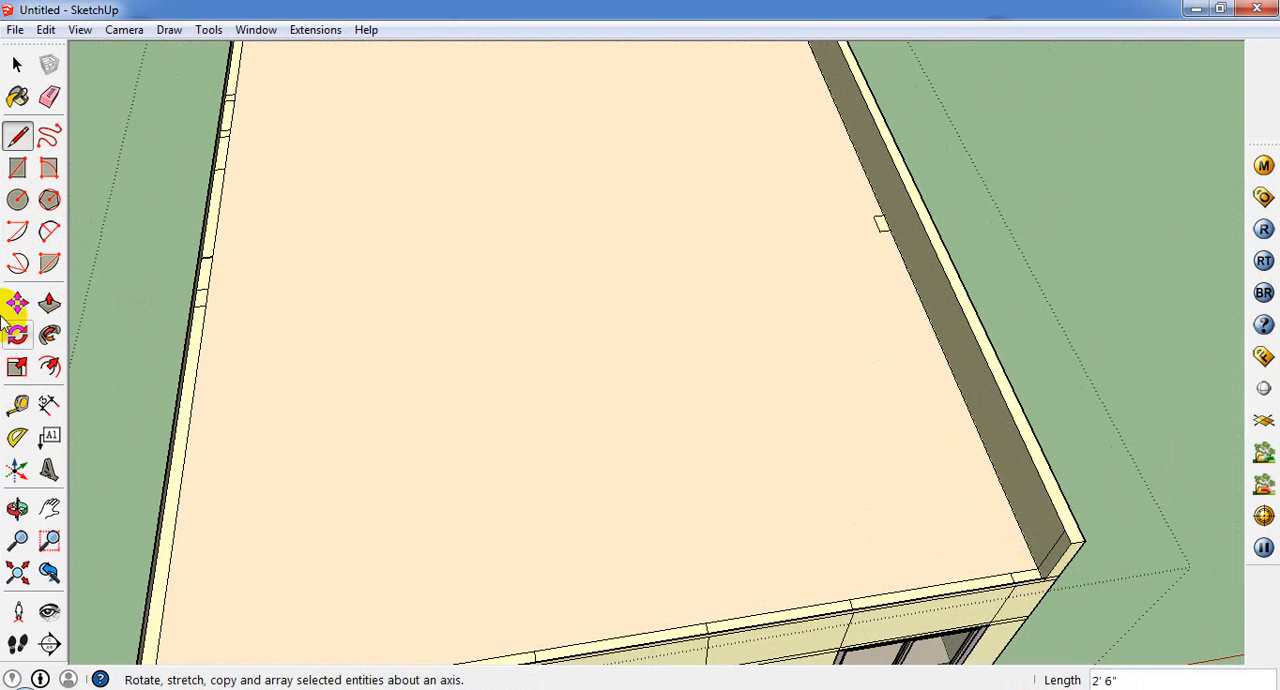
# Step: Push/Pull the marked strip 10 1/2" out of the parapet and extend its end along the rear wall to the far corner
pyautogui.click(49, 303)
pyautogui.click(1056, 560)
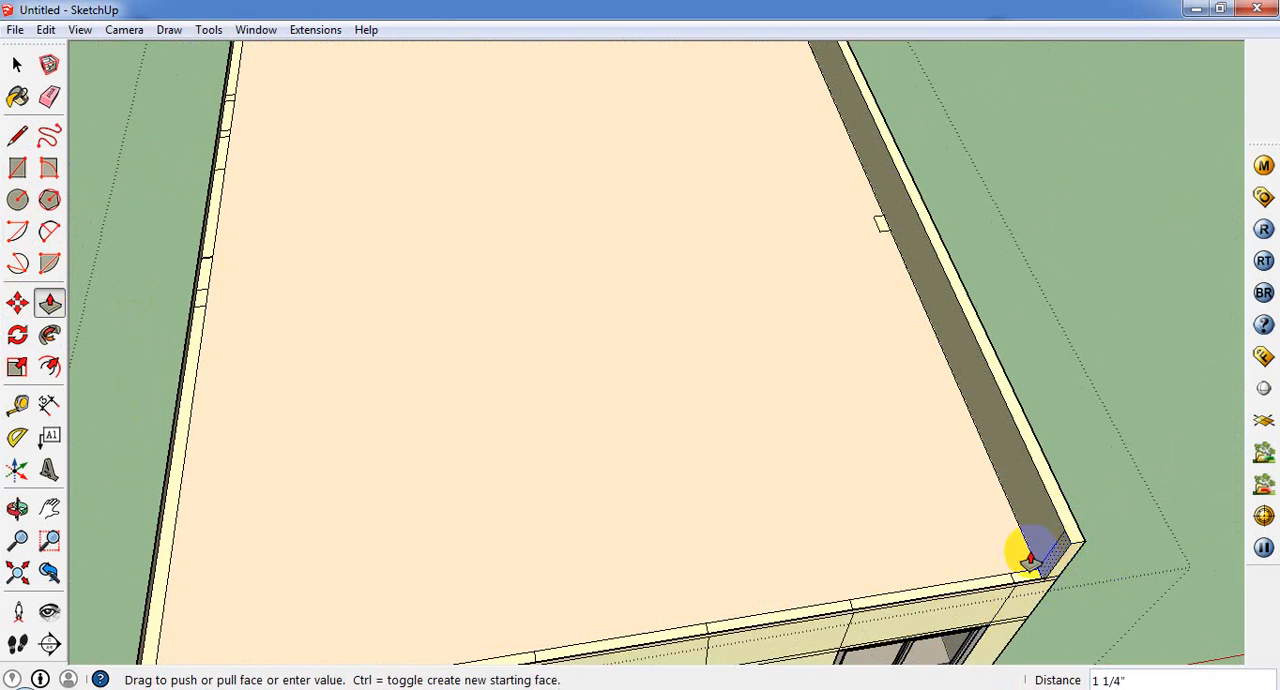
pyautogui.scroll(-5, 1029, 551)
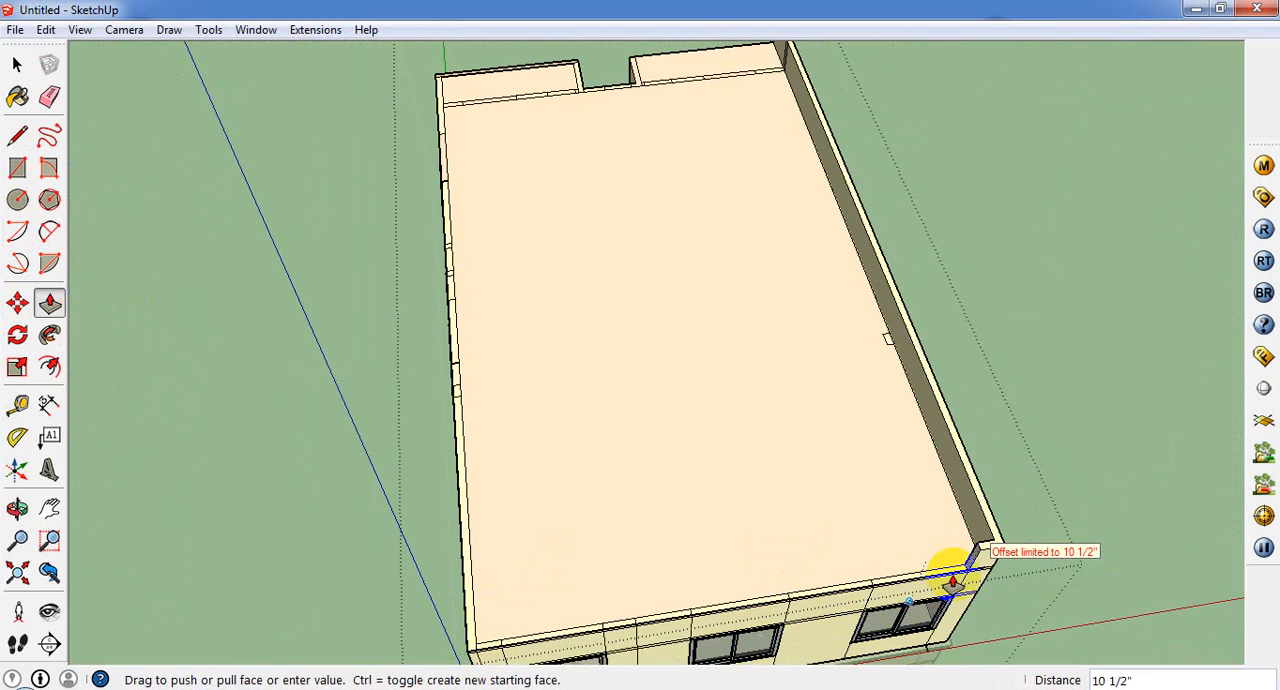
pyautogui.click(966, 569)
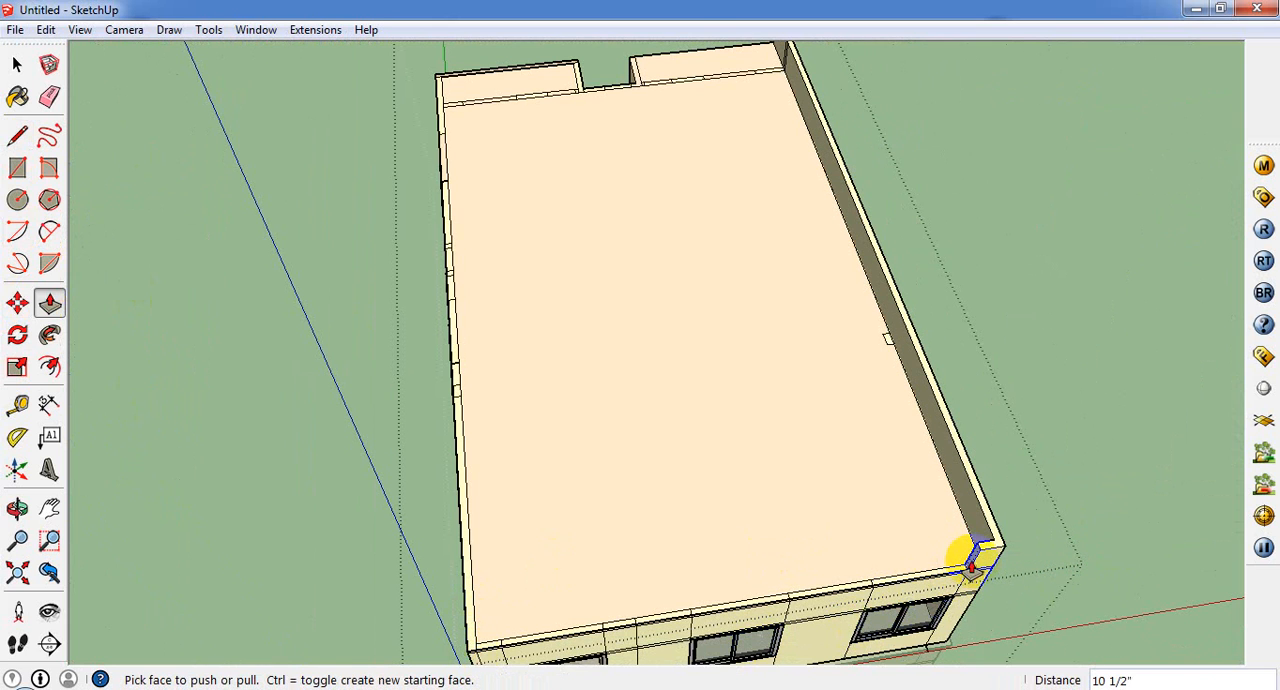
pyautogui.click(962, 567)
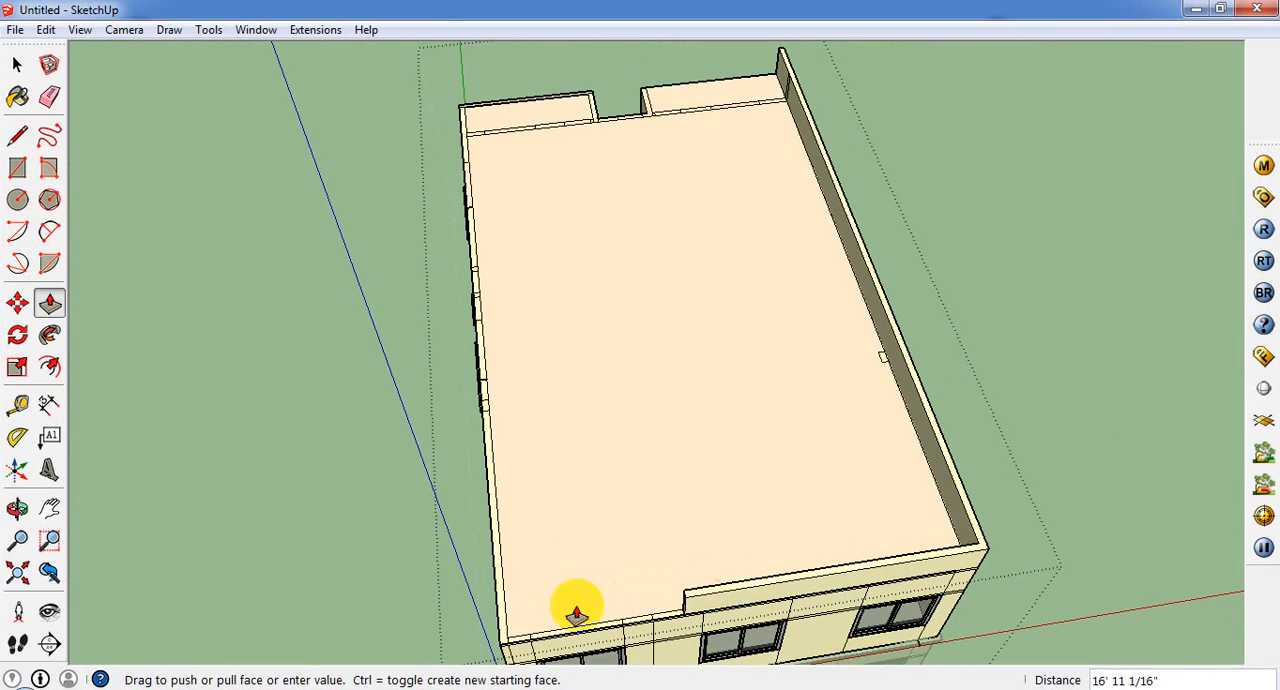
pyautogui.click(493, 648)
# Step: Draw a vertical 2' 6" line on the rear parapet's inner face at the opposite corner, marking off the second side wall's thickness
pyautogui.moveTo(551, 366); pyautogui.dragTo(1197, 320, button='middle')
pyautogui.scroll(3, 1197, 320)
pyautogui.click(17, 135)
pyautogui.scroll(3, 1150, 338)
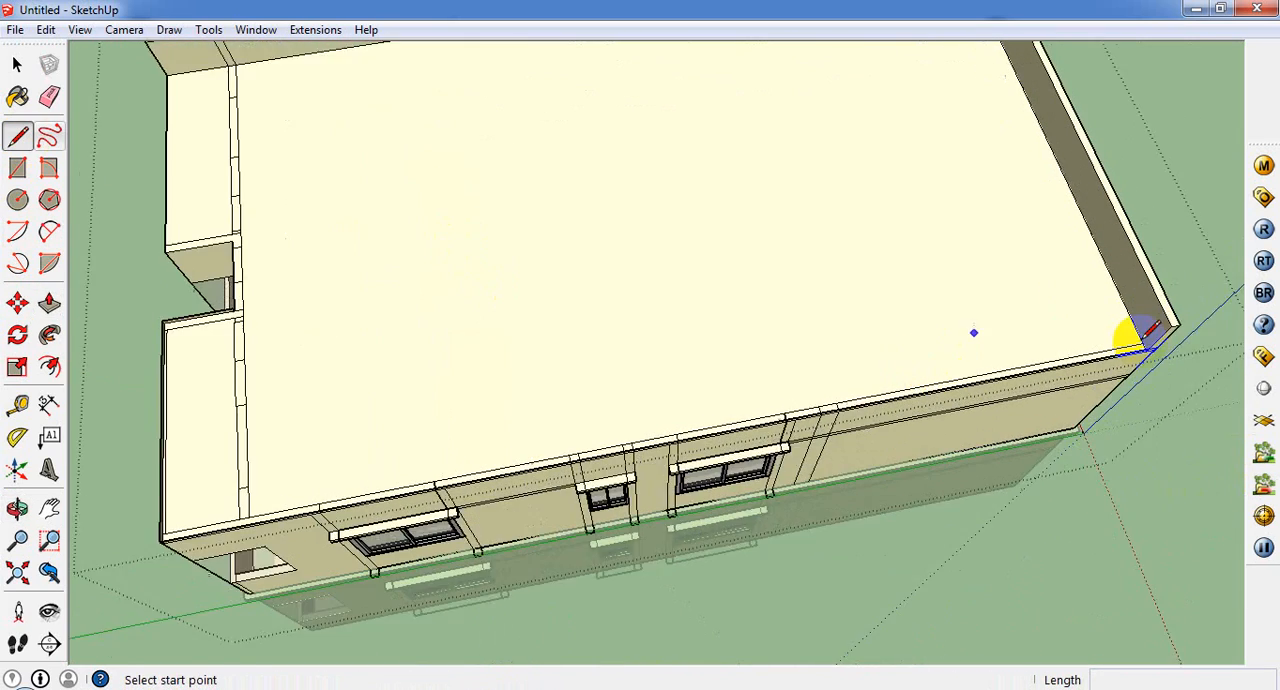
pyautogui.click(1155, 346)
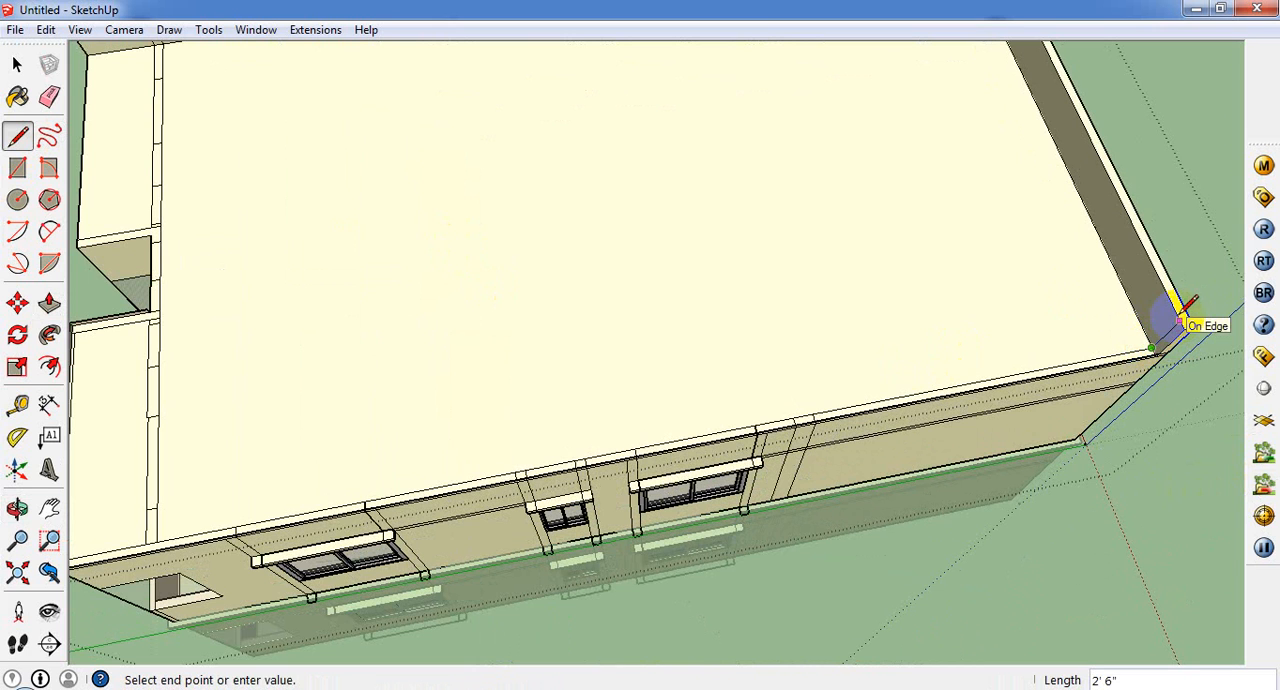
# Step: Push/Pull the marked strip about 14' 11" along the second side wall and extend its end another 10"
pyautogui.click(49, 302)
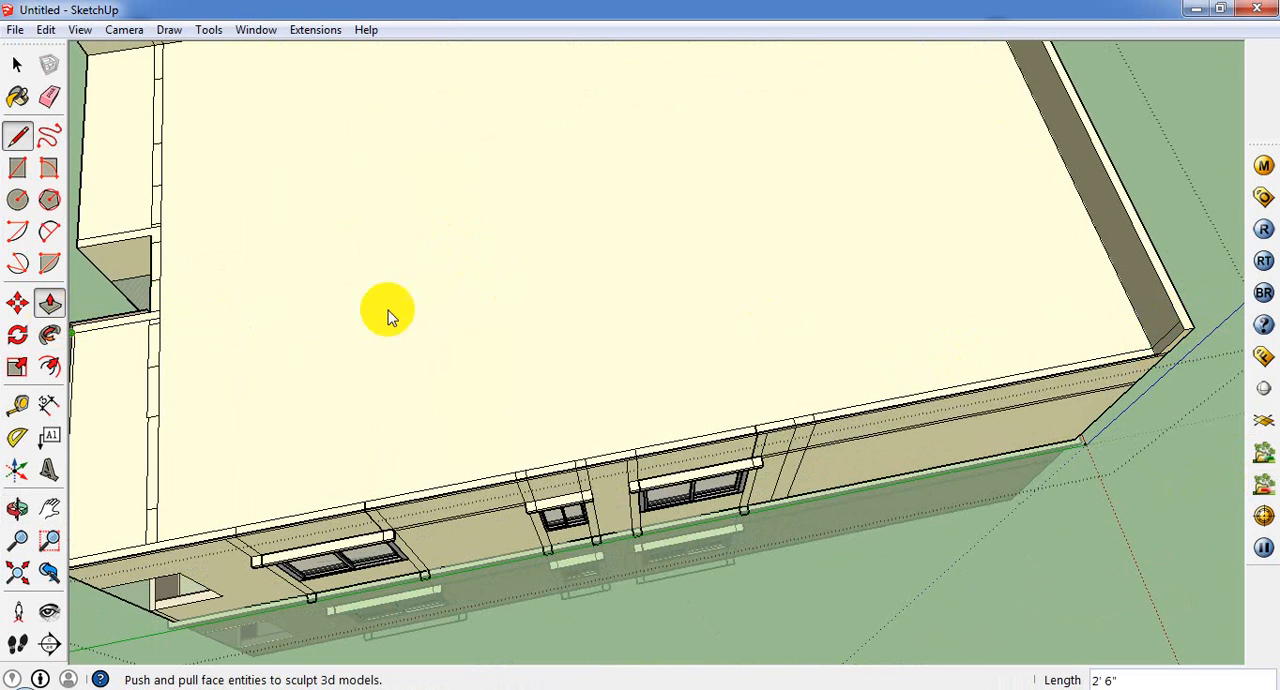
pyautogui.click(1163, 343)
pyautogui.scroll(-4, 830, 381)
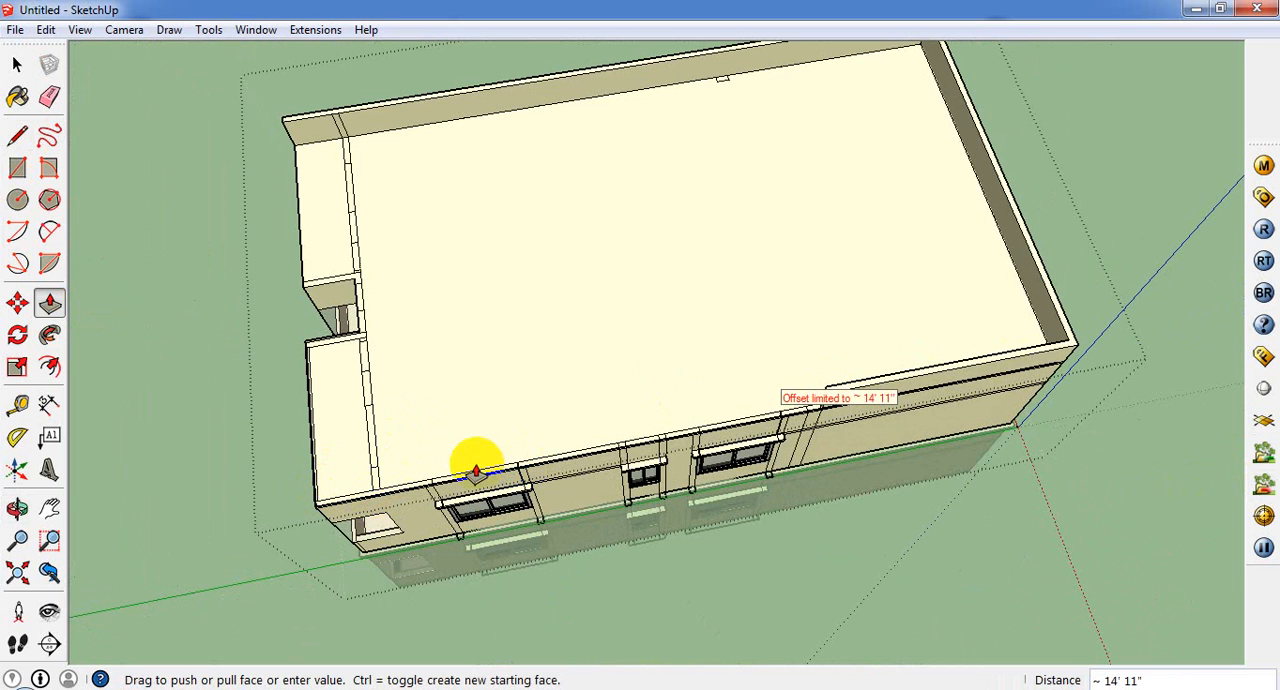
pyautogui.click(476, 470)
pyautogui.scroll(3, 818, 398)
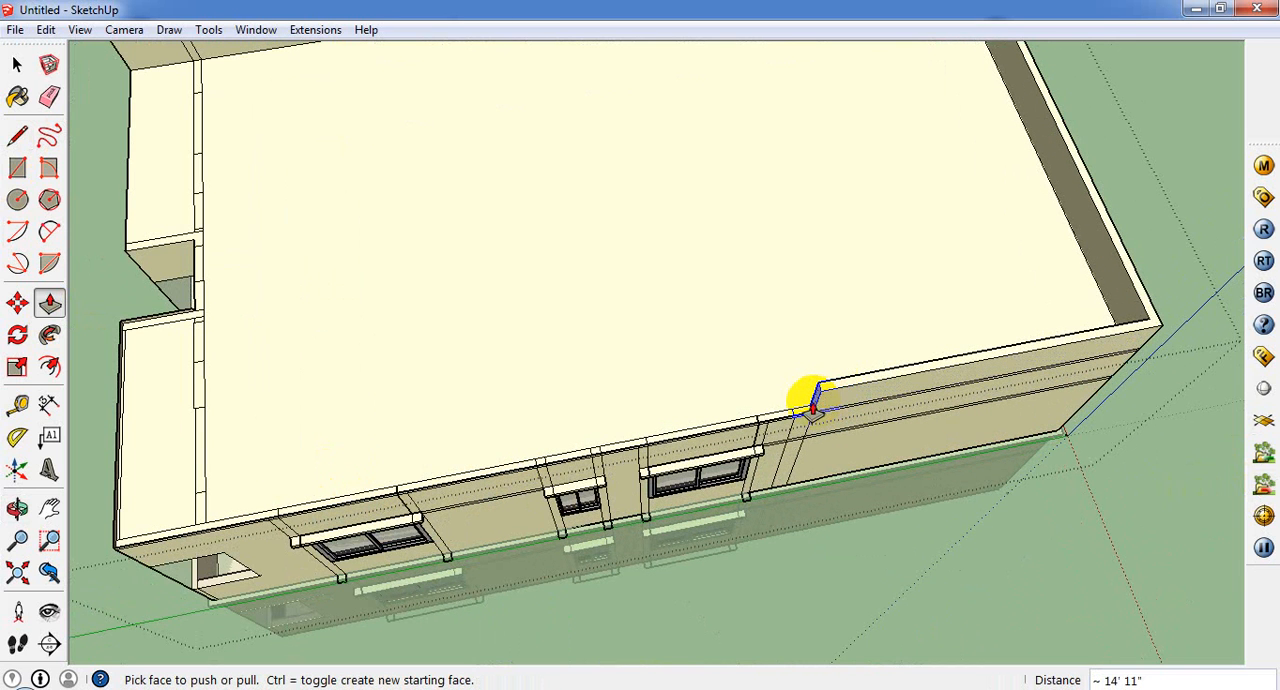
pyautogui.click(815, 400)
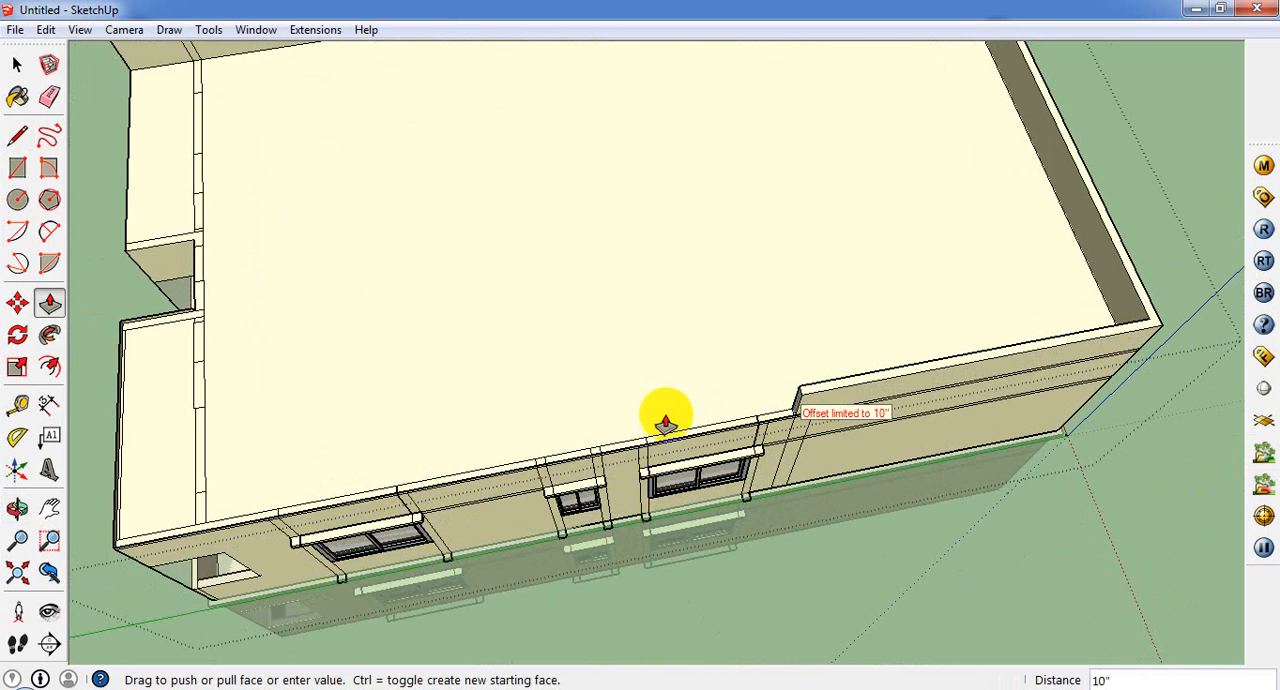
pyautogui.scroll(-1, 663, 420)
pyautogui.click(781, 414)
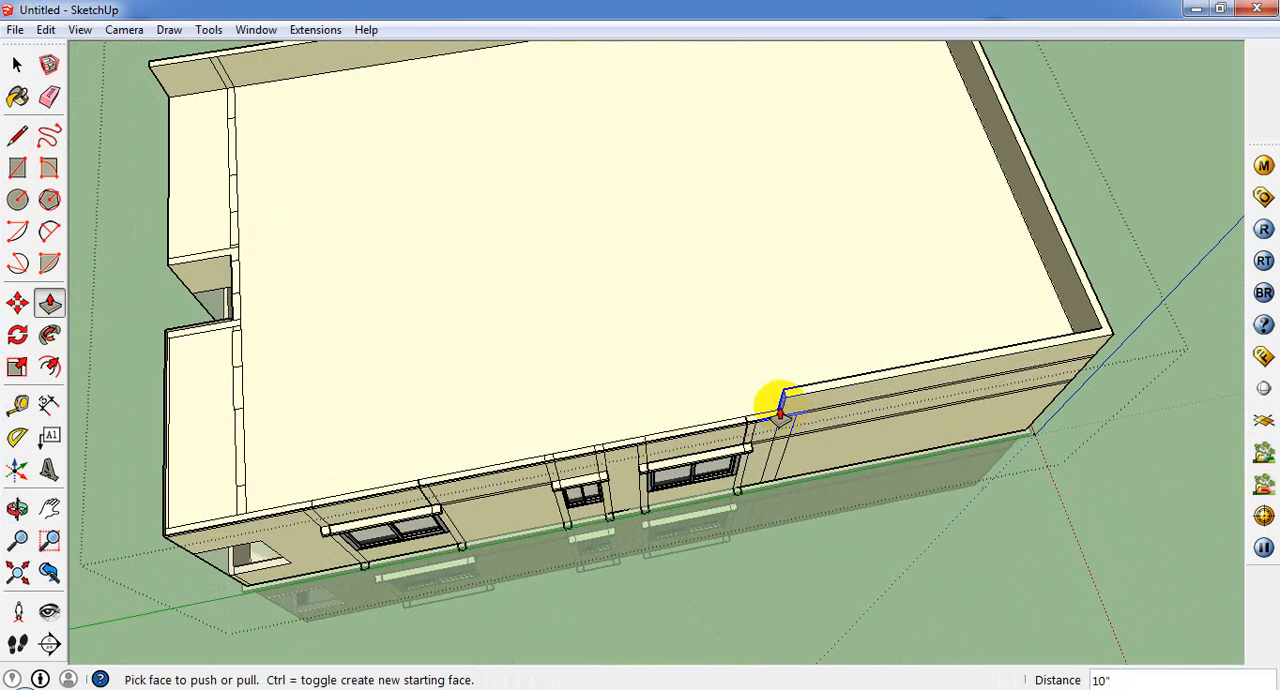
# Step: Extend the second side parapet's end about 1' 7 1/2" past the wall joint, and another 27' 3 1/4" to the front corner
pyautogui.moveTo(740, 418); pyautogui.dragTo(590, 440)
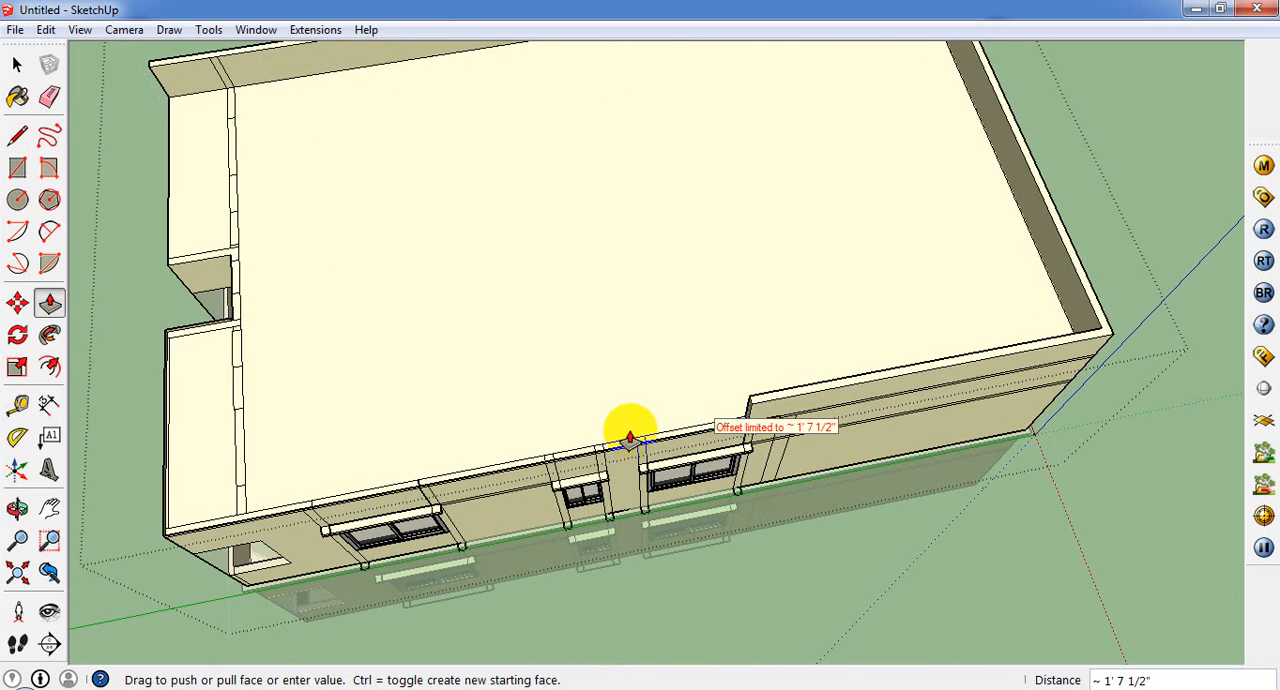
pyautogui.click(630, 438)
pyautogui.scroll(3, 749, 412)
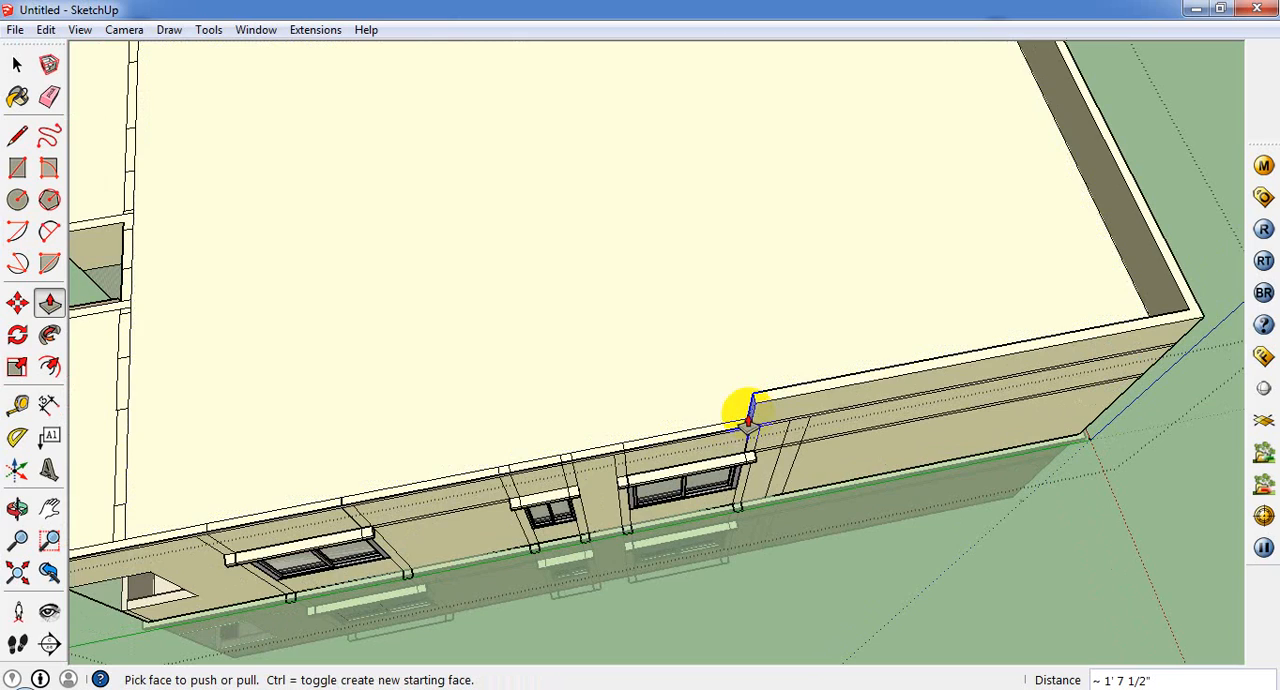
pyautogui.scroll(-2, 473, 460)
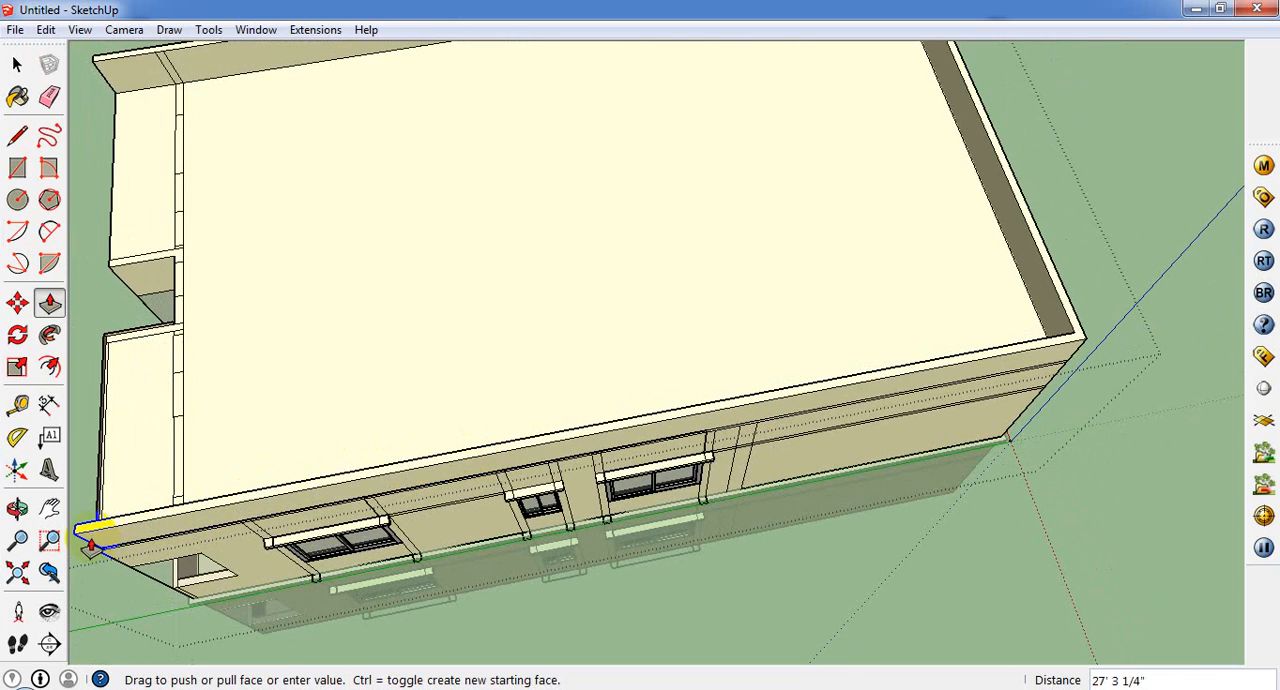
pyautogui.click(91, 547)
# Step: Push/Pull the second side parapet's front end 3 1/4" towards the balcony's front edge
pyautogui.moveTo(137, 414); pyautogui.dragTo(731, 309, button='middle')
pyautogui.scroll(-2, 731, 309)
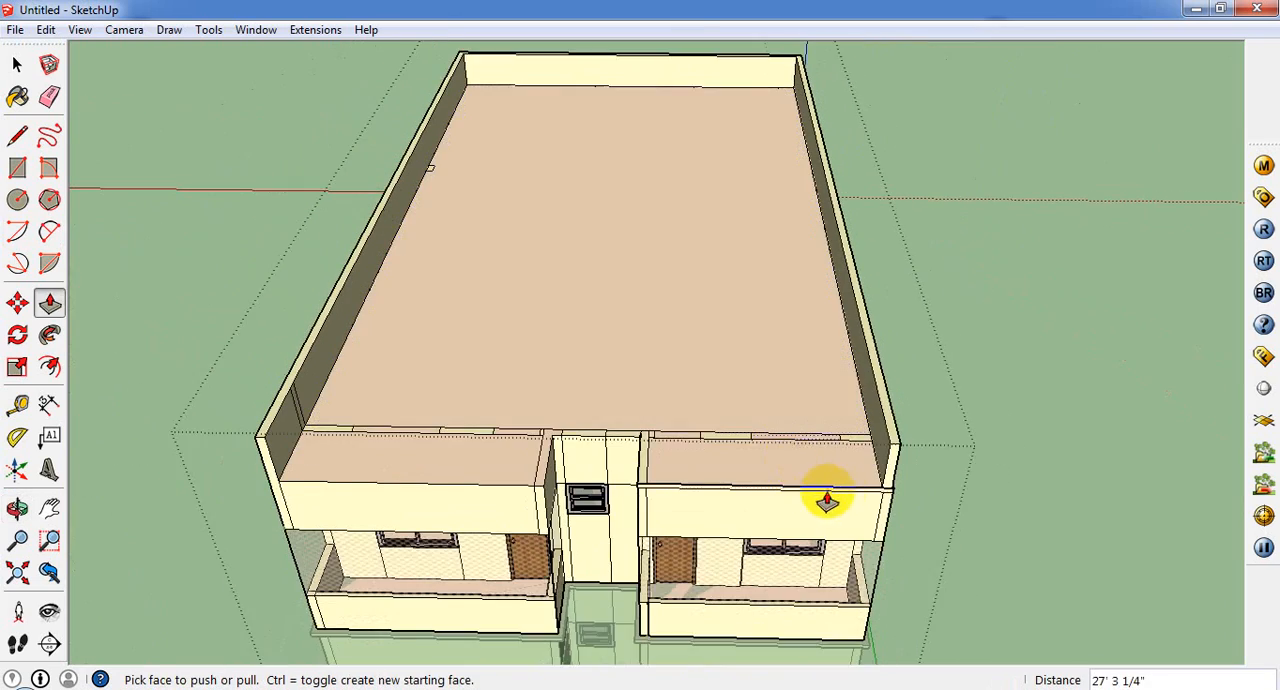
pyautogui.scroll(2, 827, 500)
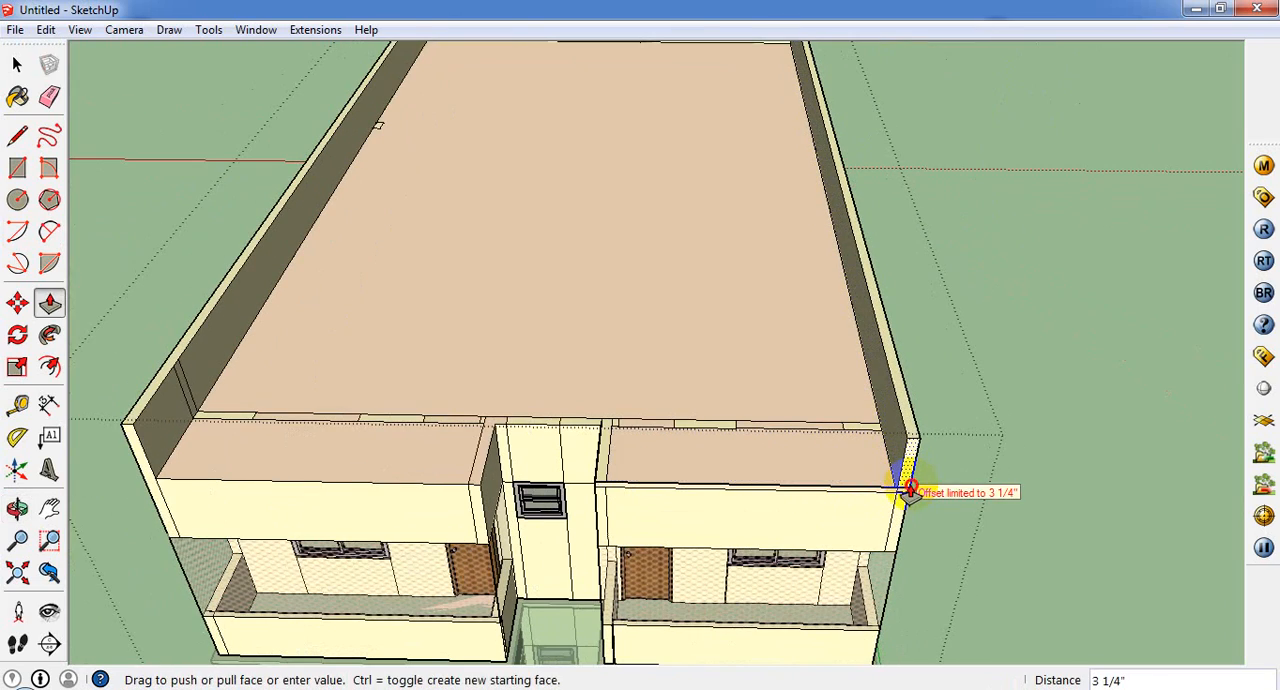
pyautogui.click(910, 490)
# Step: Try to Push/Pull the front wall's top segments up 2' 6", starting beside the second side parapet
pyautogui.scroll(4, 914, 494)
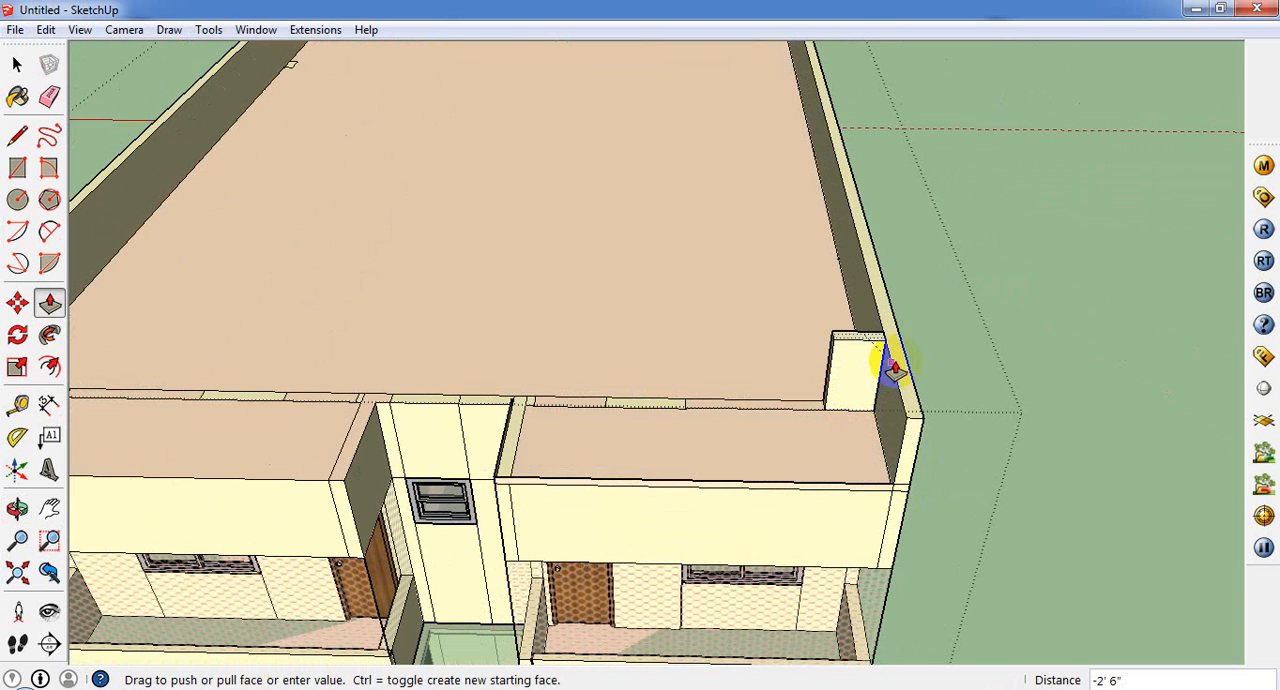
pyautogui.moveTo(894, 362); pyautogui.dragTo(894, 362)
pyautogui.moveTo(783, 403); pyautogui.dragTo(845, 348)
pyautogui.moveTo(666, 408); pyautogui.dragTo(731, 343)
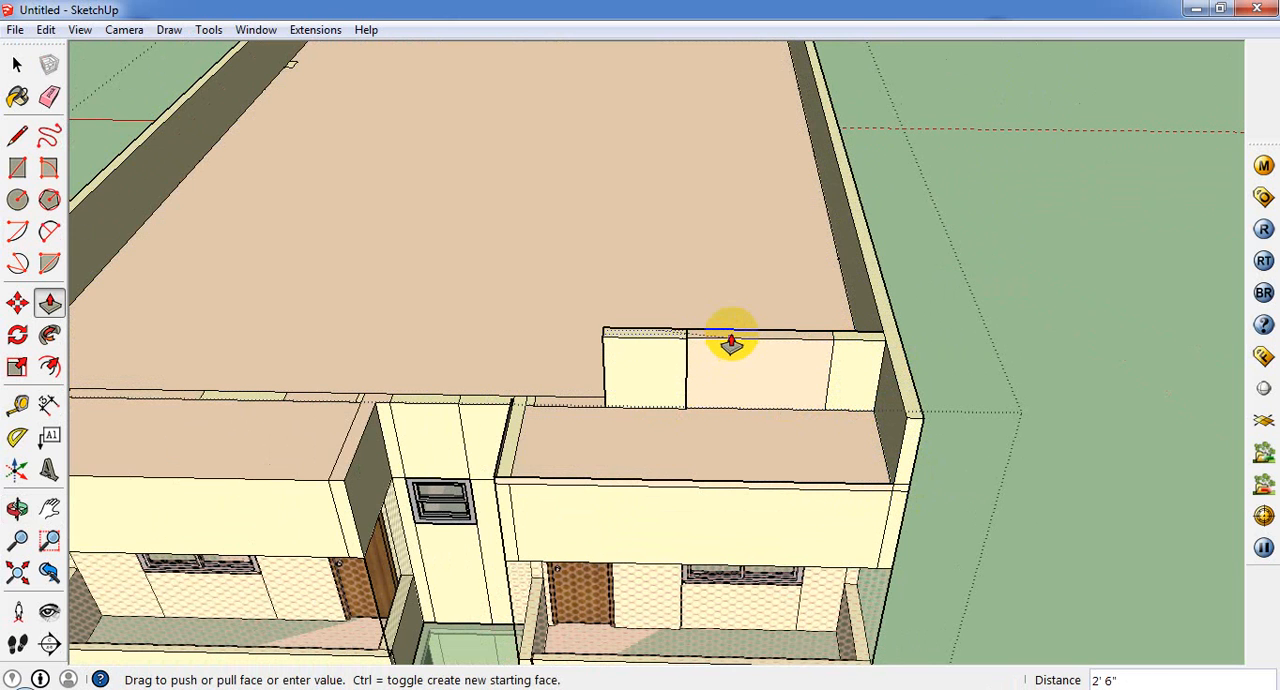
pyautogui.click(731, 343)
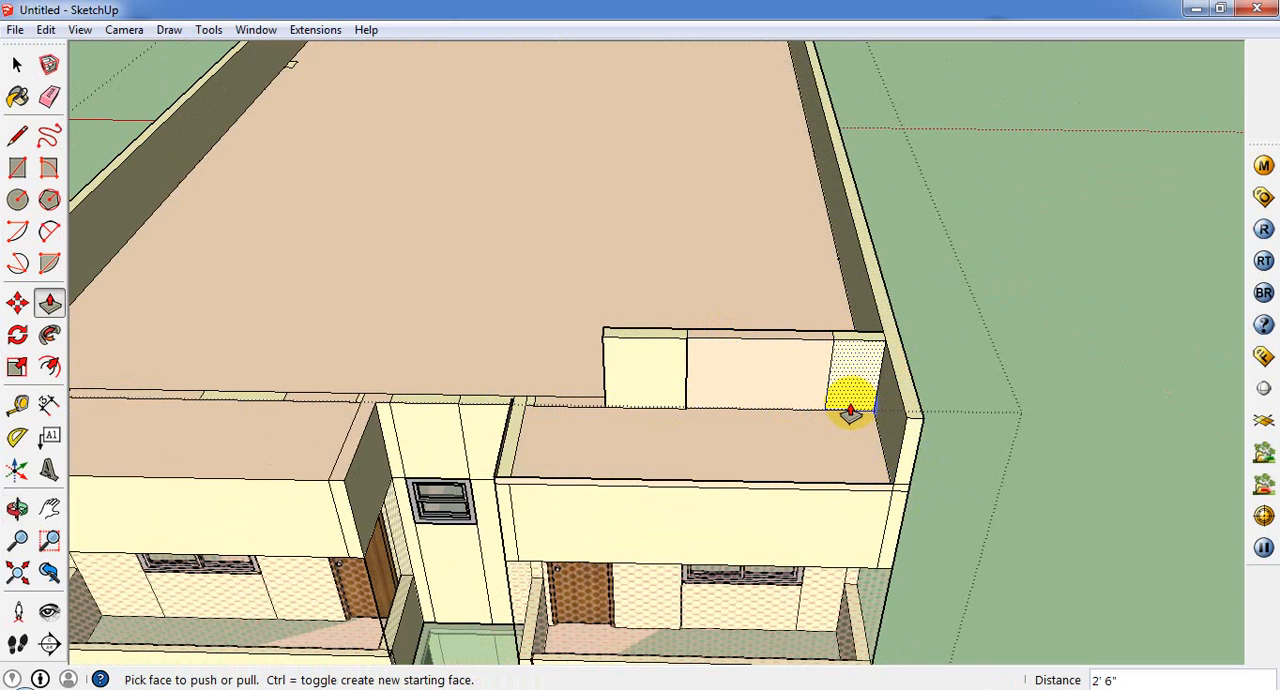
# Step: Undo the raised segments of the front wall's top behind the balcony roof
pyautogui.hotkey('ctrl', 'z')
pyautogui.hotkey('ctrl', 'z')
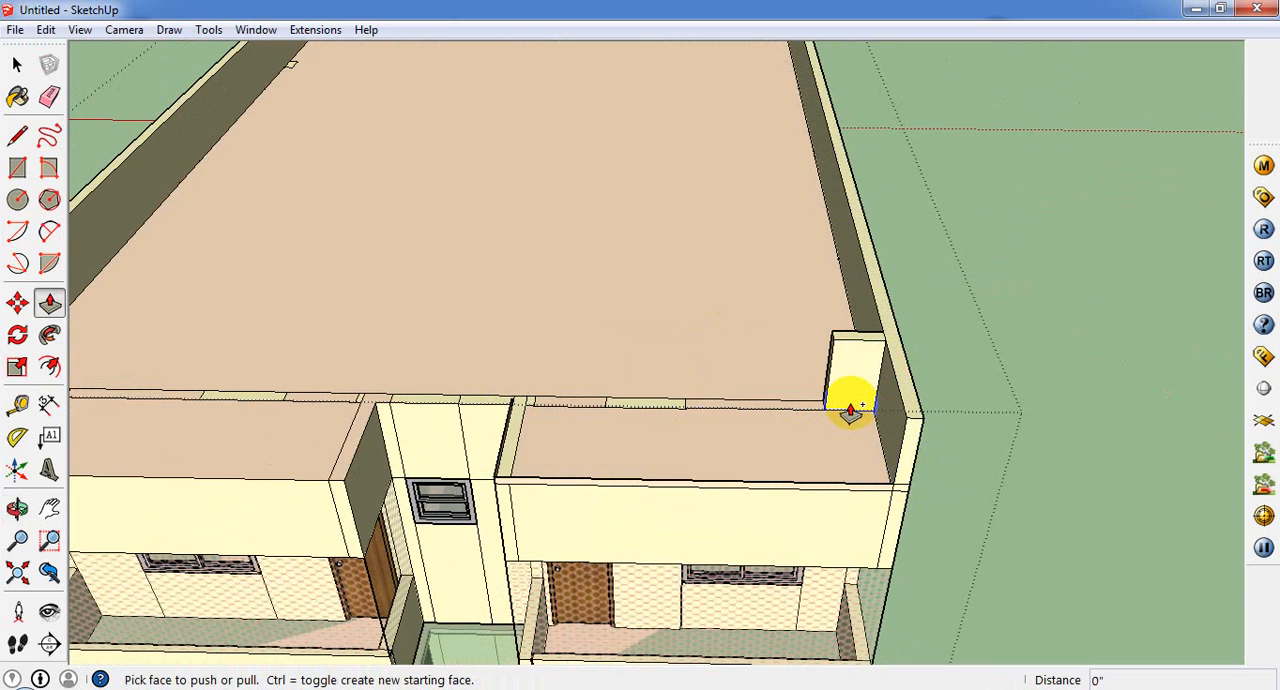
pyautogui.hotkey('ctrl', 'z')
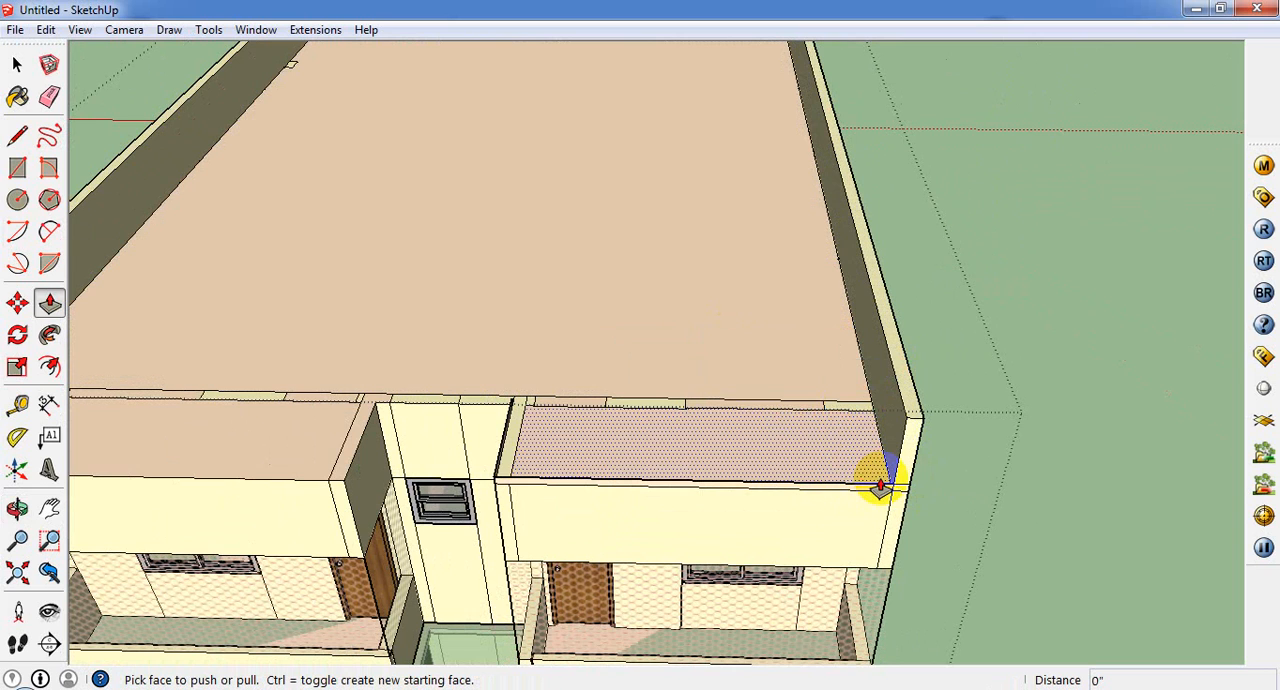
# Step: Delete the thin stray vertical face beside the inner wall top of the balcony roof next to the second side parapet
pyautogui.moveTo(886, 459); pyautogui.dragTo(826, 370, button='middle')
pyautogui.scroll(-6, 915, 384)
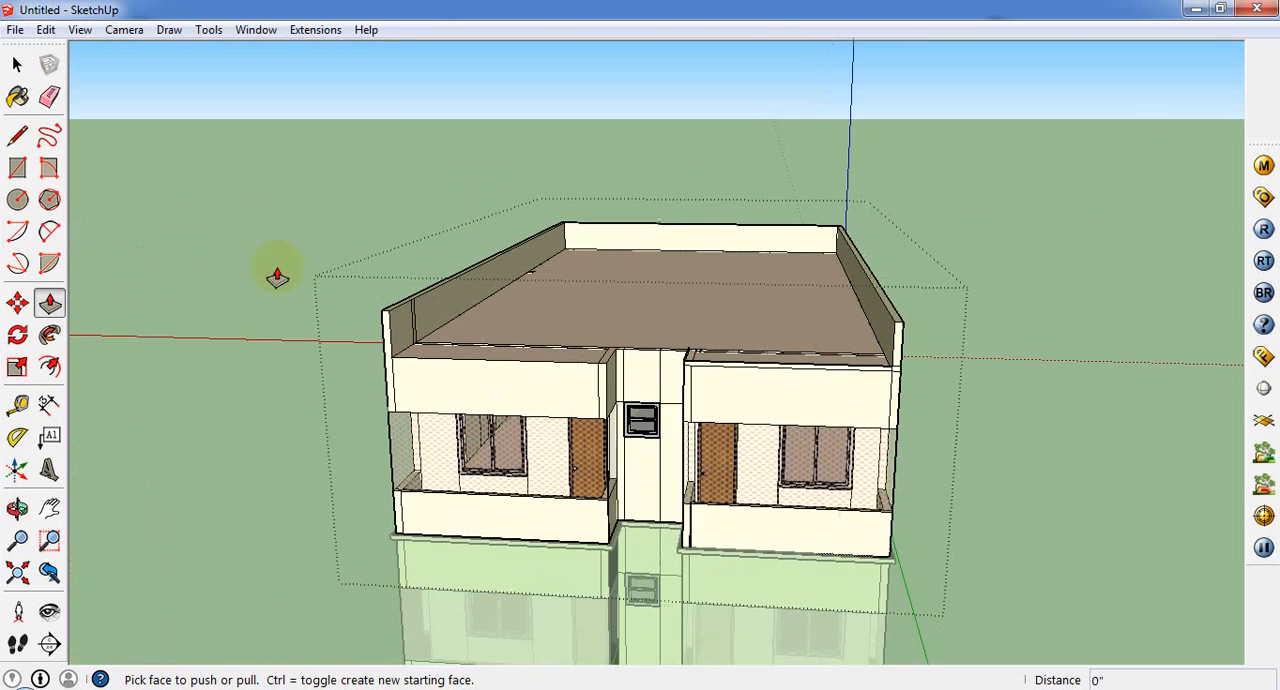
pyautogui.click(17, 168)
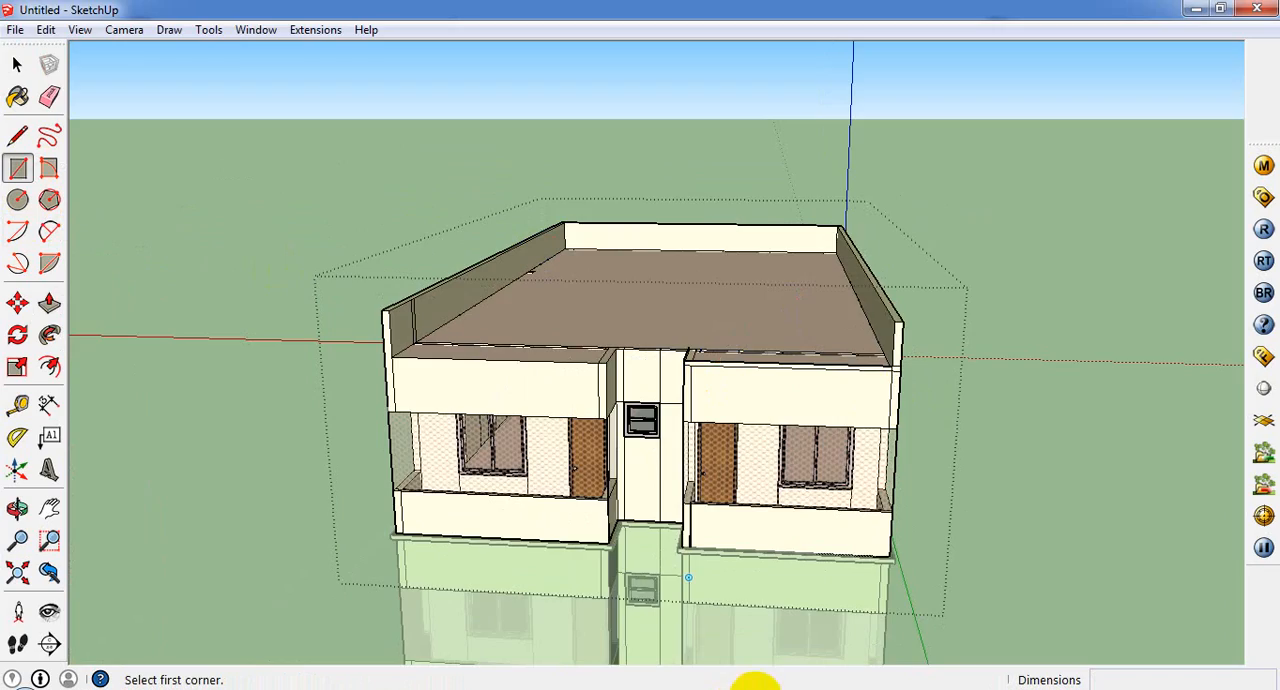
pyautogui.scroll(3, 668, 518)
pyautogui.scroll(6, 631, 571)
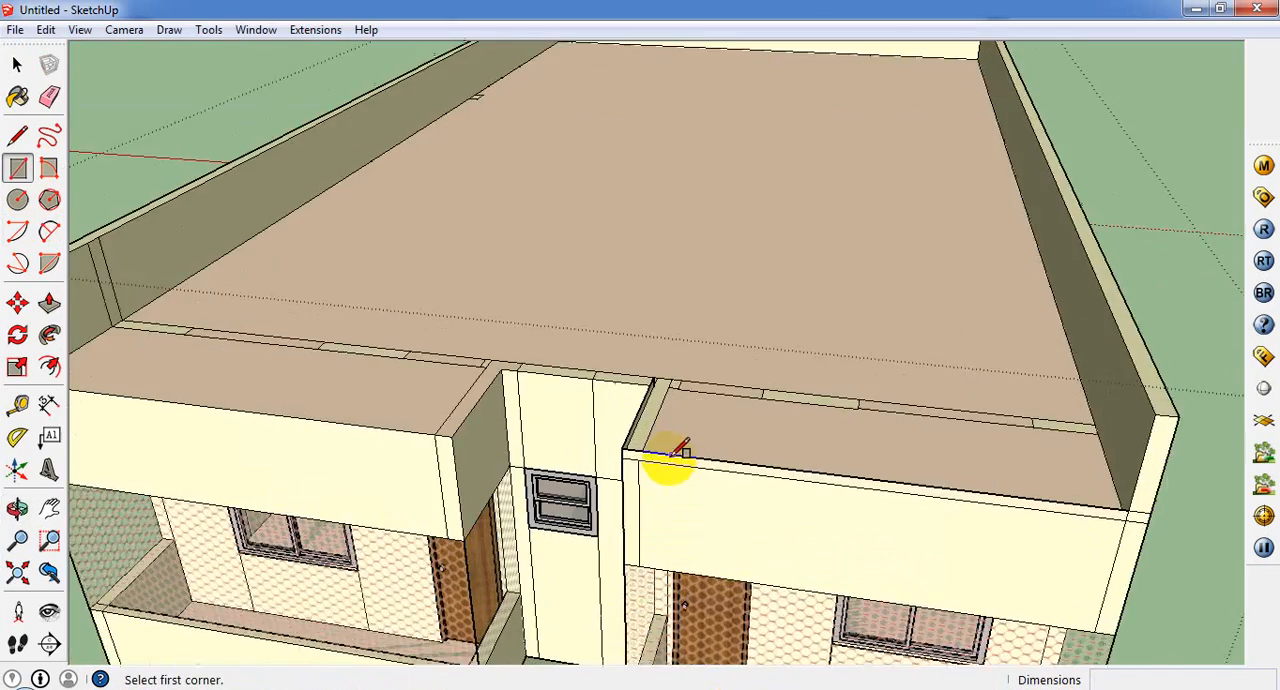
pyautogui.moveTo(669, 457); pyautogui.dragTo(617, 497, button='middle')
pyautogui.scroll(-3, 651, 352)
pyautogui.scroll(5, 634, 438)
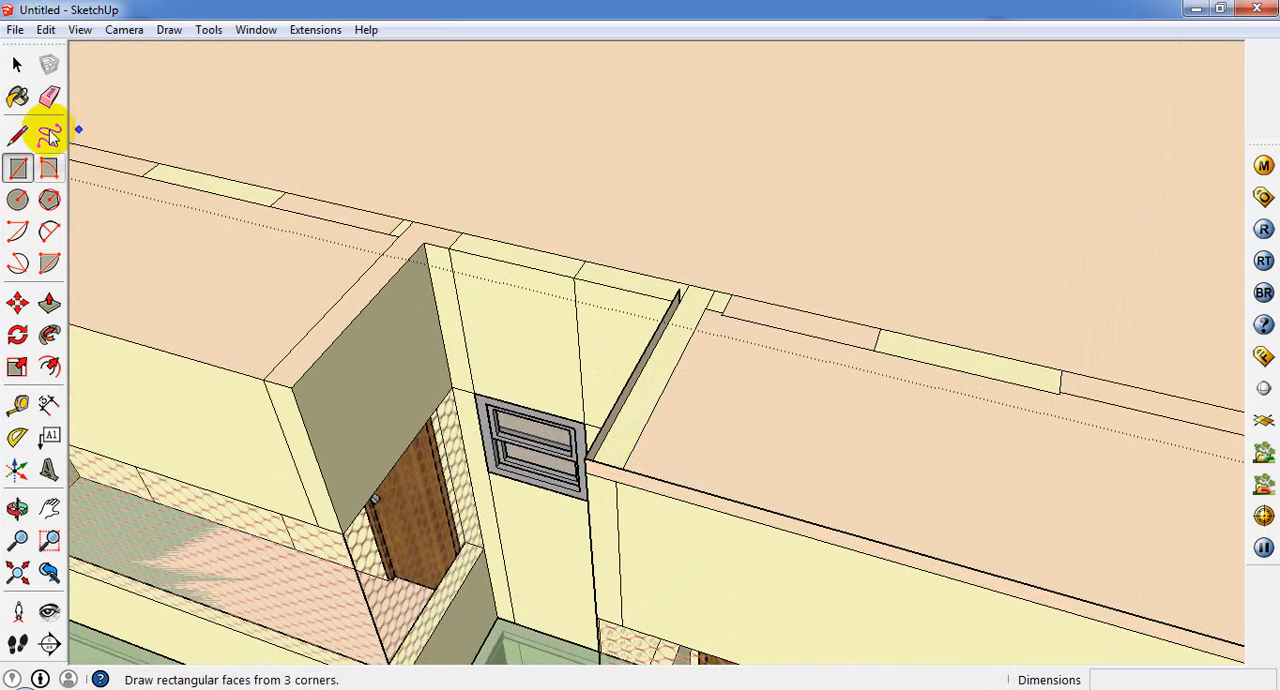
pyautogui.click(17, 64)
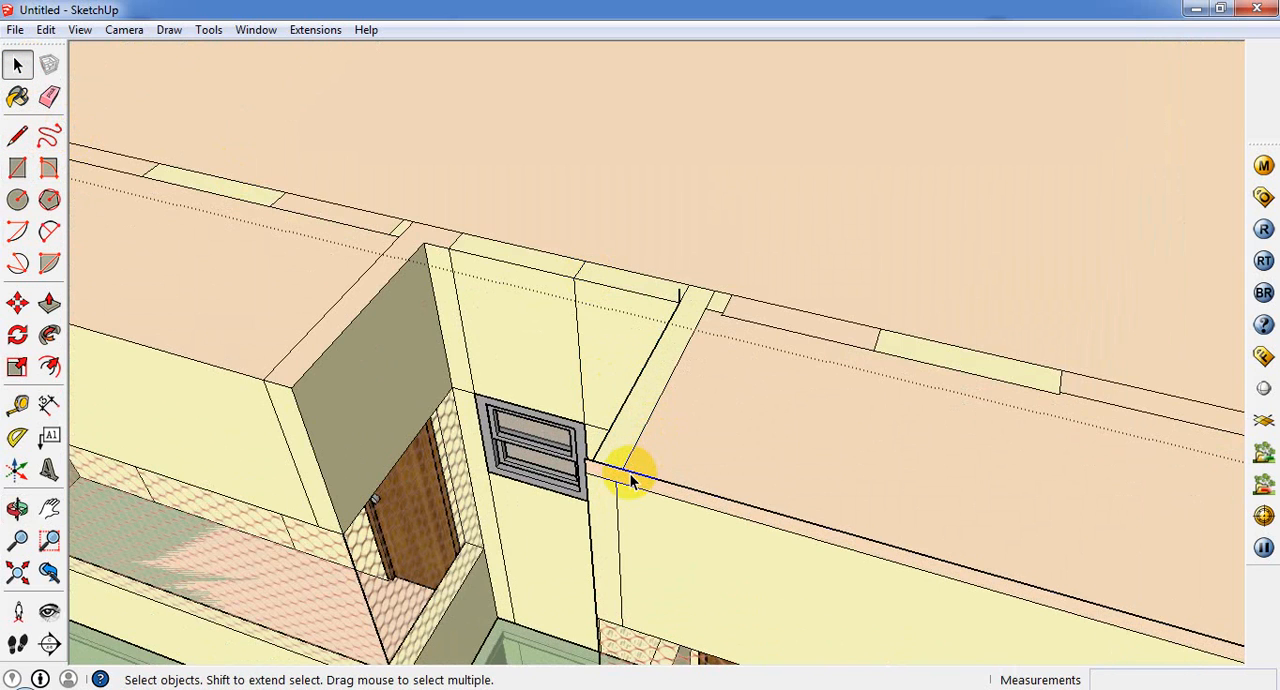
# Step: Push/Pull that balcony roof's inner wall top up 2' 6" to match the side parapet's height
pyautogui.moveTo(623, 480)
pyautogui.mouseDown(button='middle')
pyautogui.moveTo(676, 168)
pyautogui.moveTo(560, 430)
pyautogui.mouseUp(button='middle')
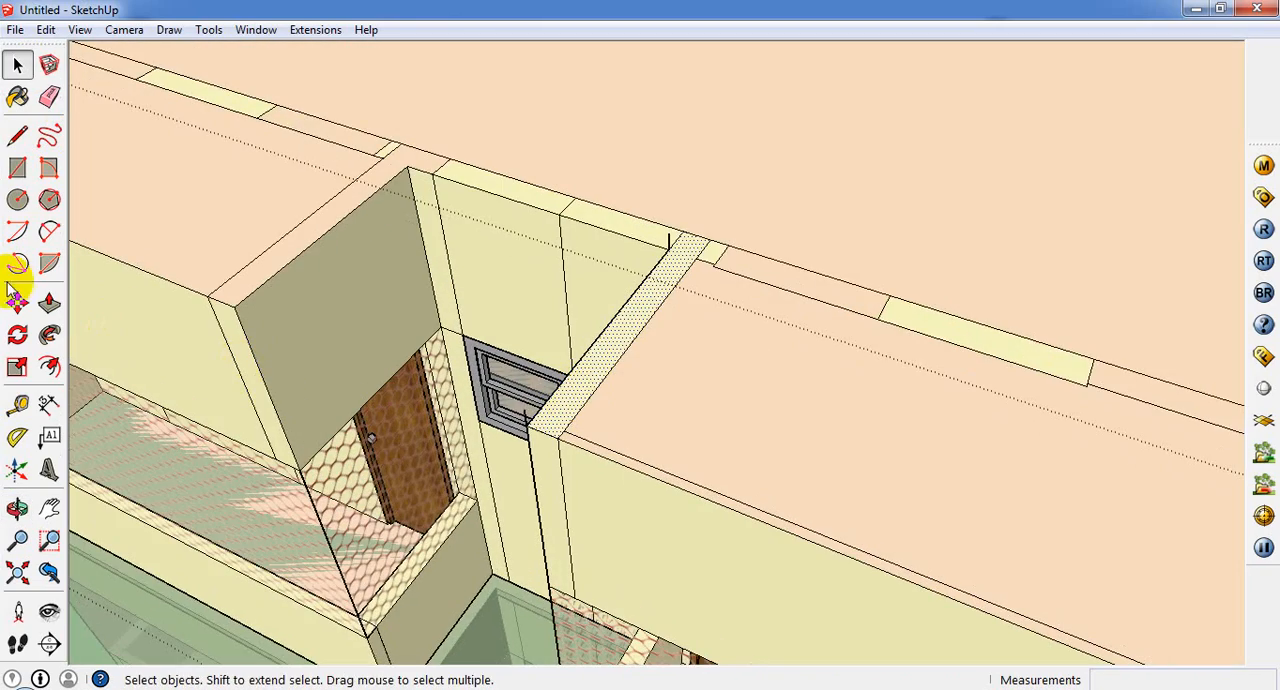
pyautogui.click(52, 305)
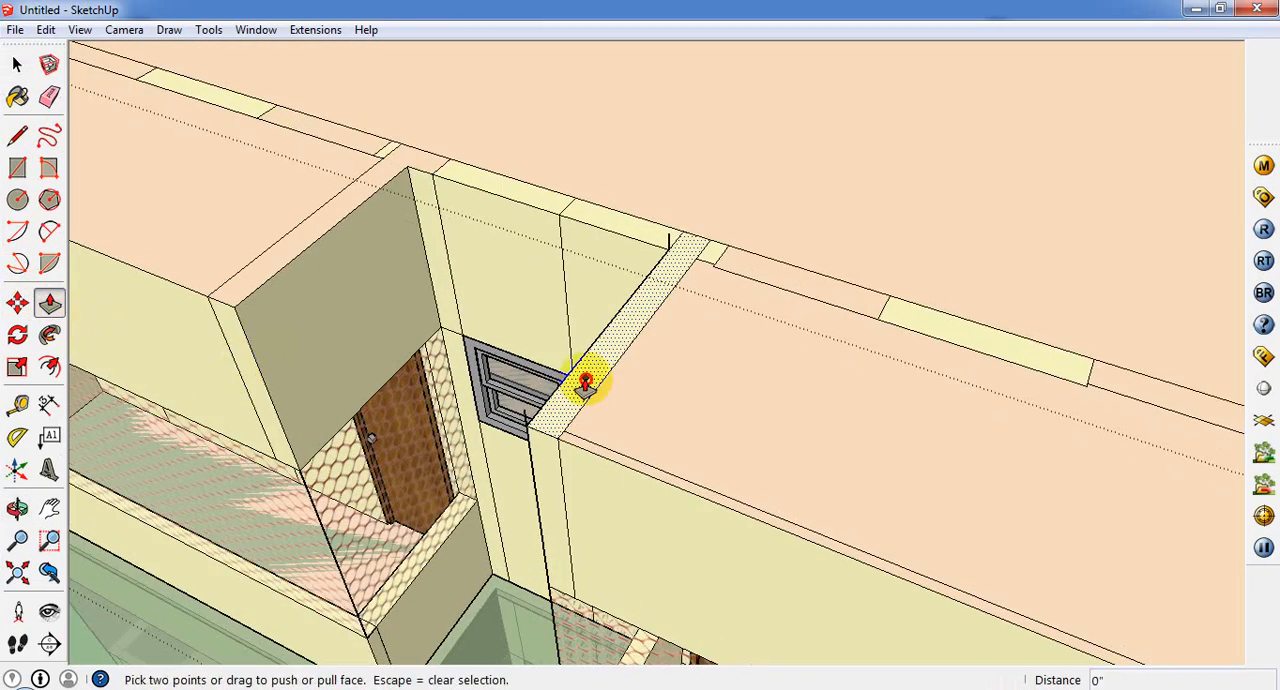
pyautogui.click(586, 380)
pyautogui.scroll(-3, 650, 310)
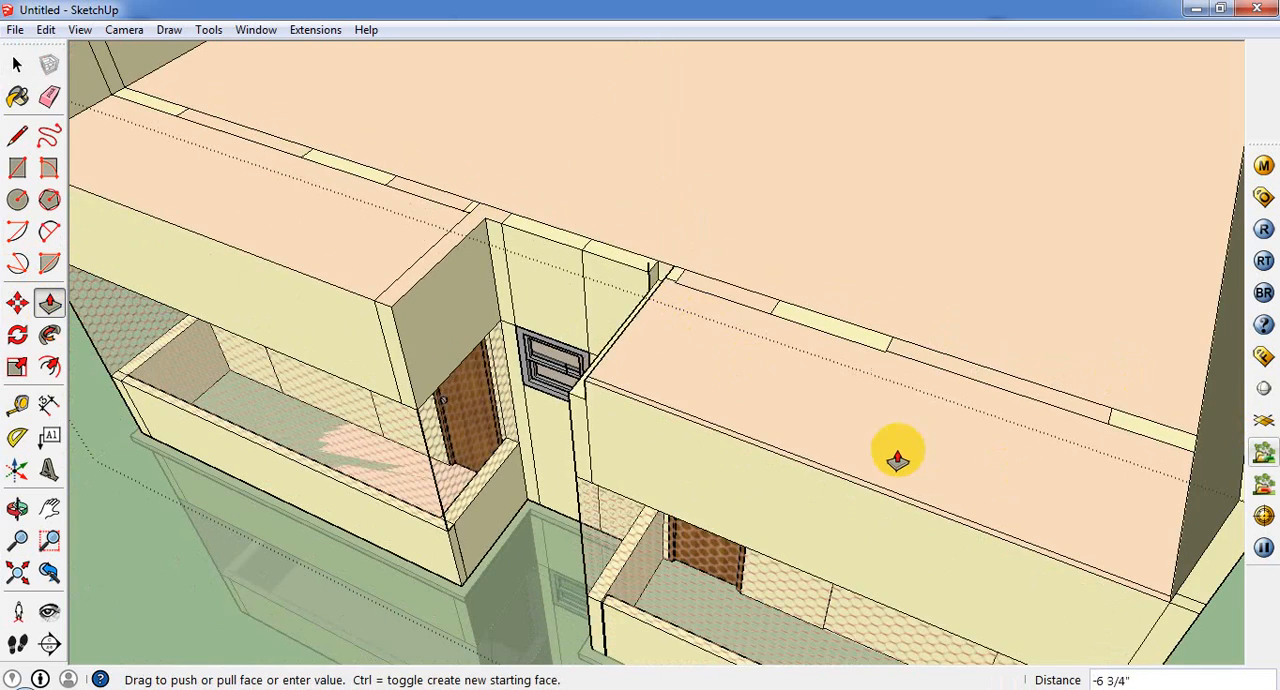
pyautogui.scroll(-1, 899, 453)
pyautogui.click(1192, 480)
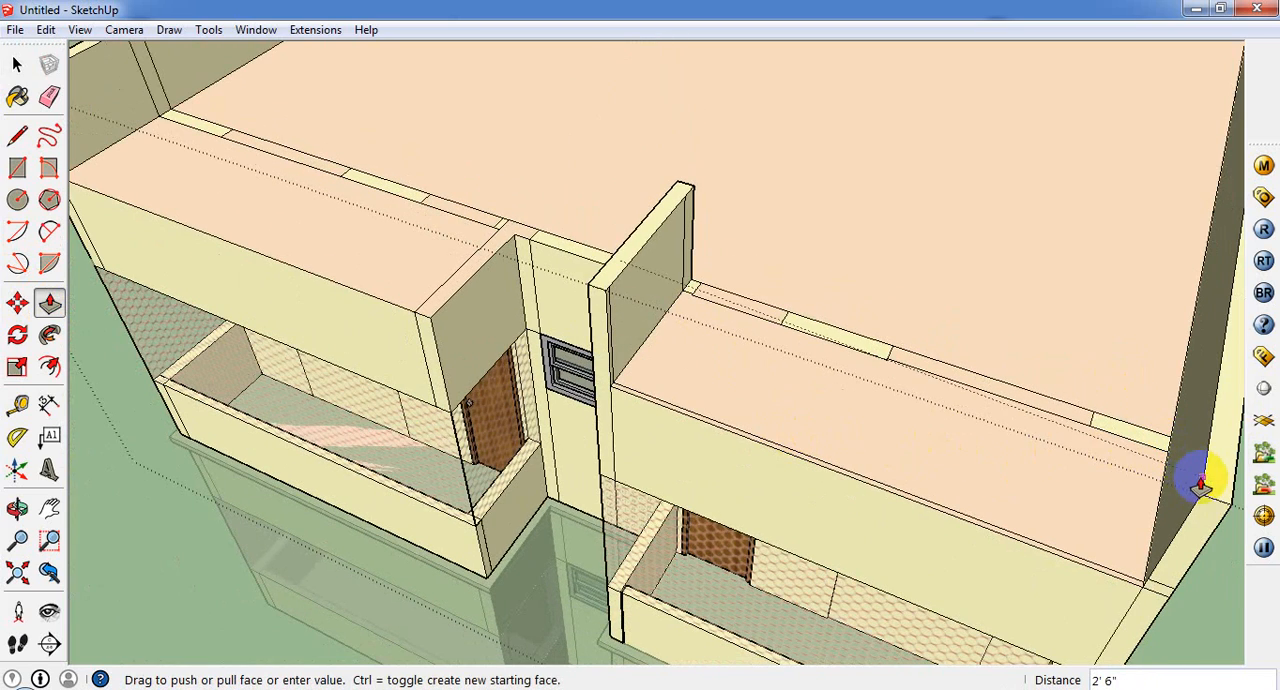
pyautogui.click(1204, 484)
# Step: Push/Pull the same balcony roof's front edge strip up 2' 6" to the raised inner wall
pyautogui.scroll(2, 634, 396)
pyautogui.click(633, 395)
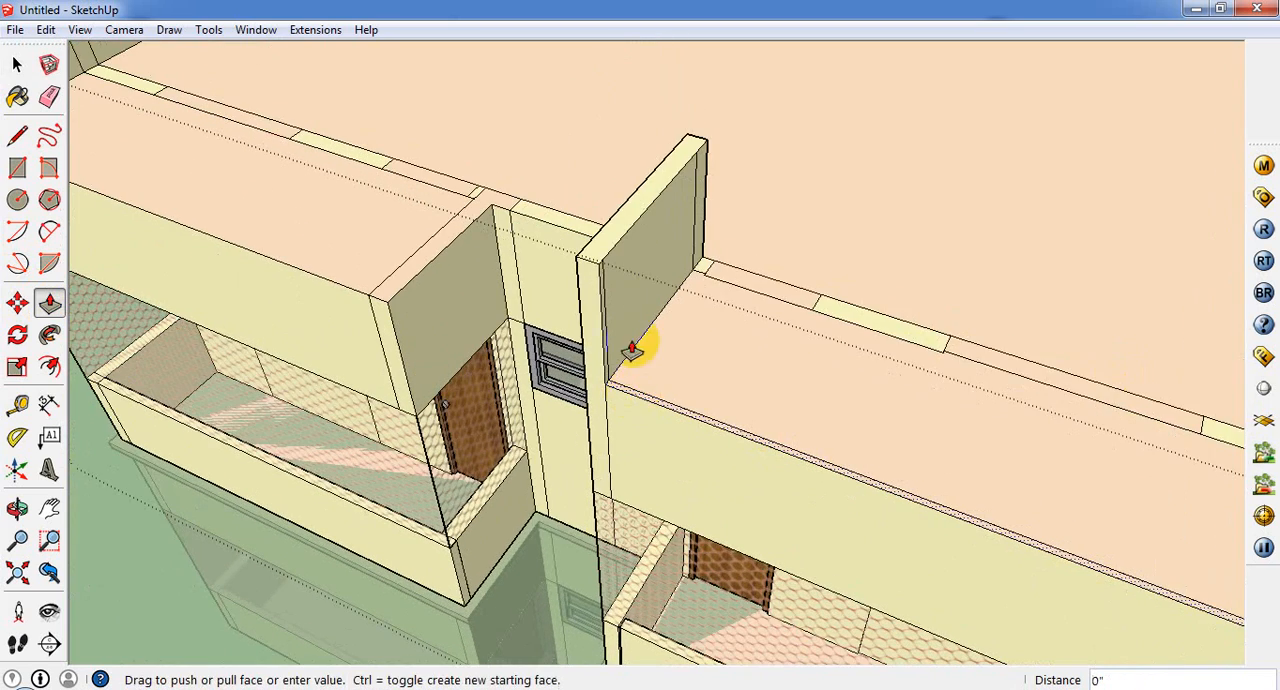
pyautogui.click(597, 273)
# Step: Push/Pull the recessed window wall's two top segments and the adjoining balcony's inner wall top up to the 2' 6" parapet height
pyautogui.moveTo(597, 273); pyautogui.dragTo(745, 322, button='middle')
pyautogui.click(745, 322)
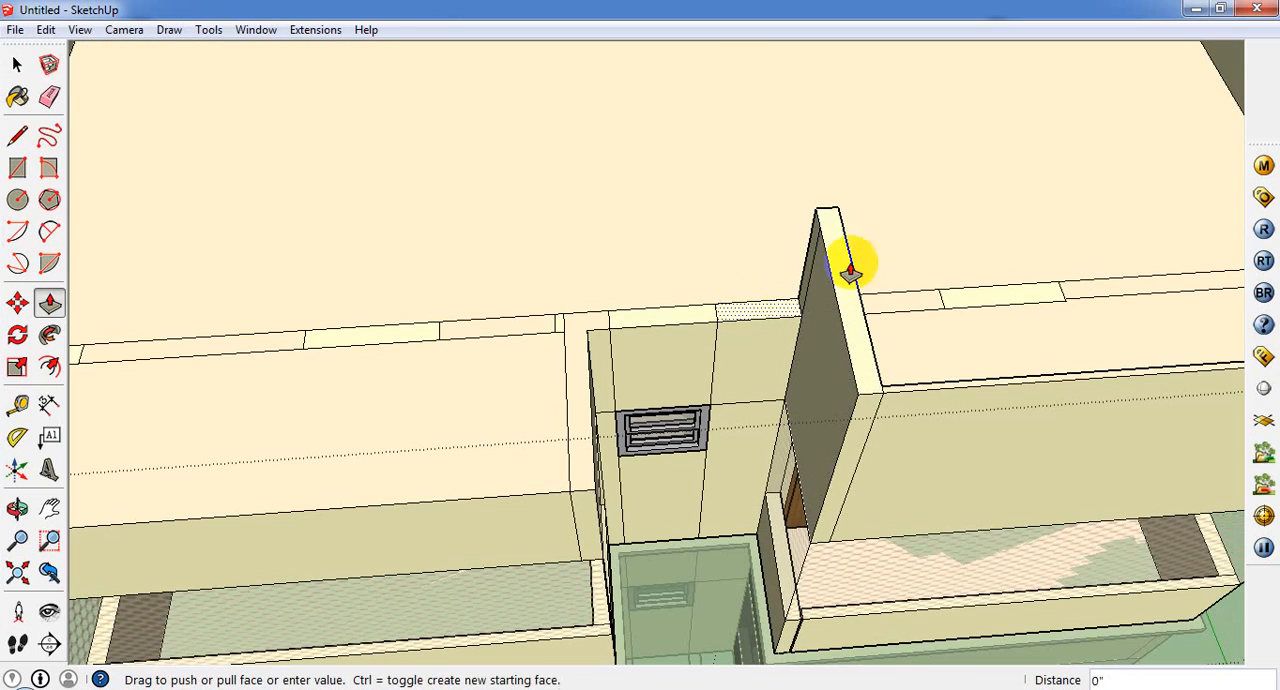
pyautogui.click(834, 223)
pyautogui.click(667, 320)
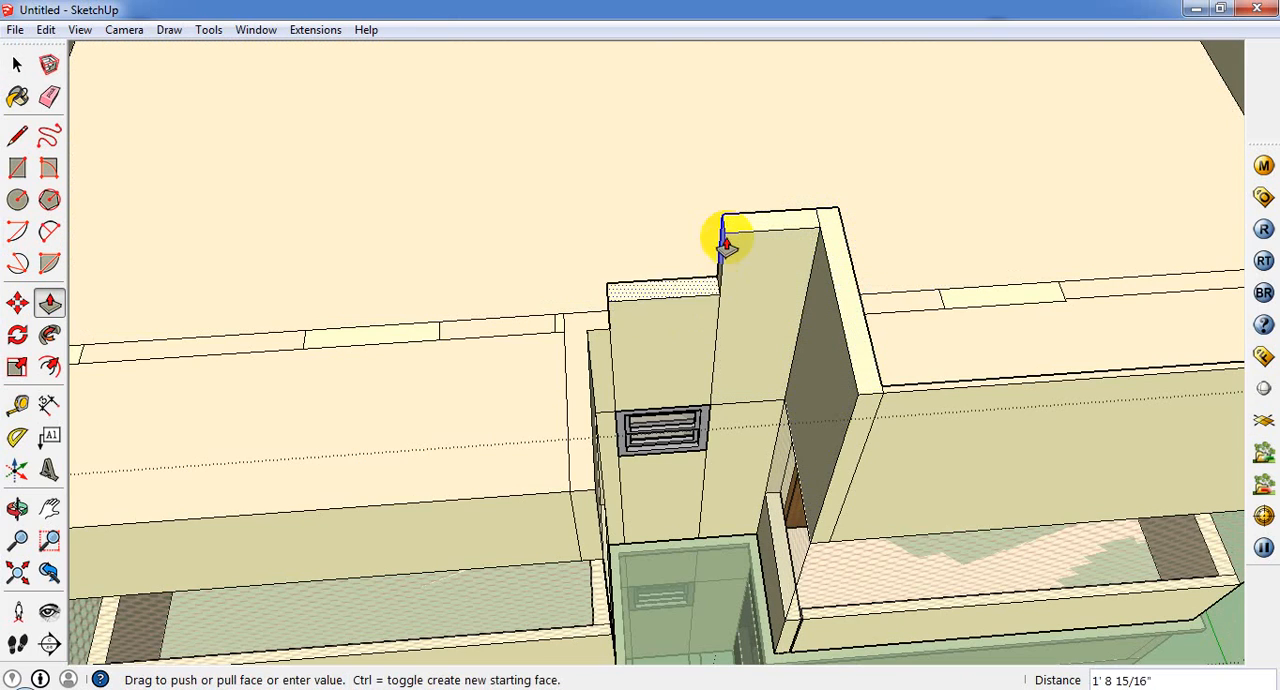
pyautogui.click(726, 229)
pyautogui.click(595, 333)
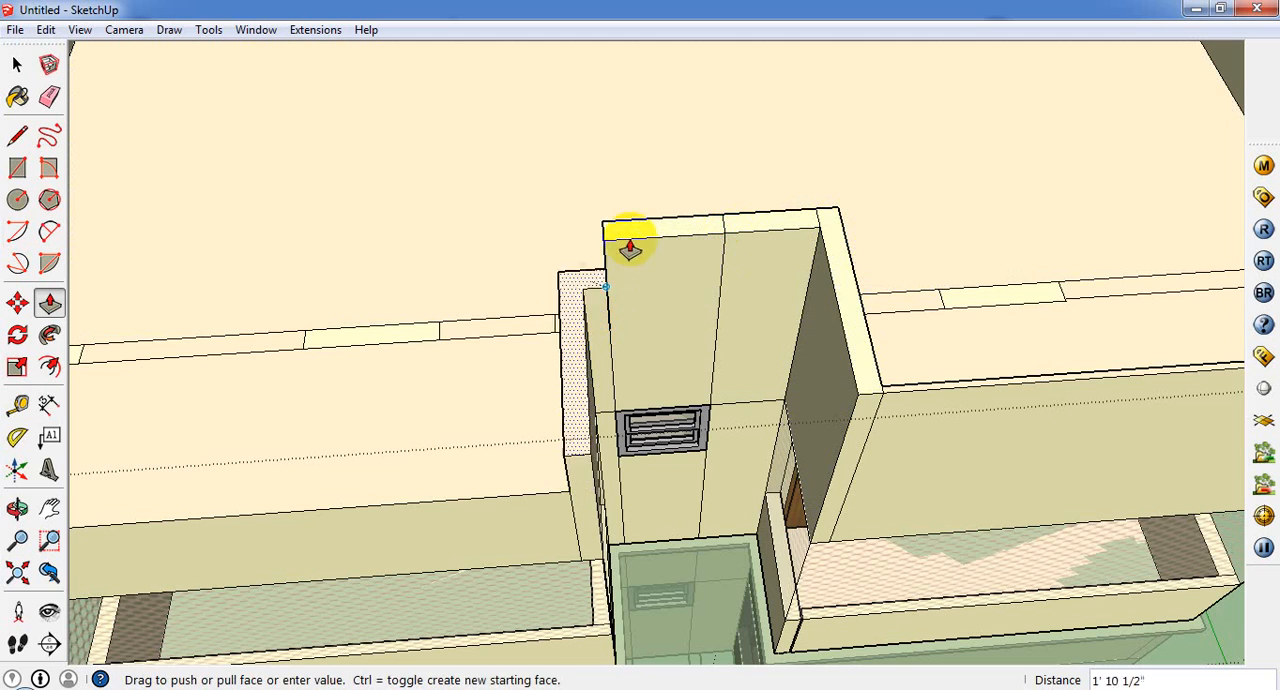
pyautogui.click(631, 243)
# Step: Draw an 11' line across the first balcony roof, parallel to its front edge, to outline the front parapet strip
pyautogui.moveTo(543, 474); pyautogui.dragTo(885, 466, button='middle')
pyautogui.scroll(-3, 885, 465)
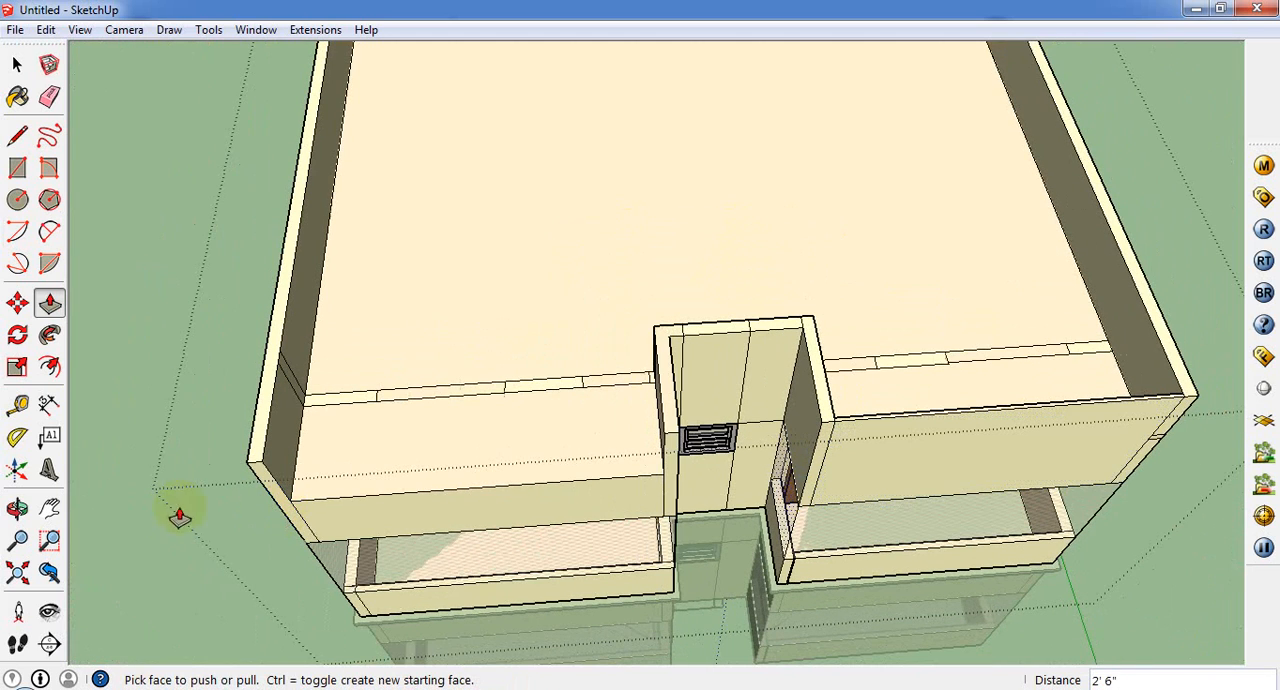
pyautogui.click(18, 140)
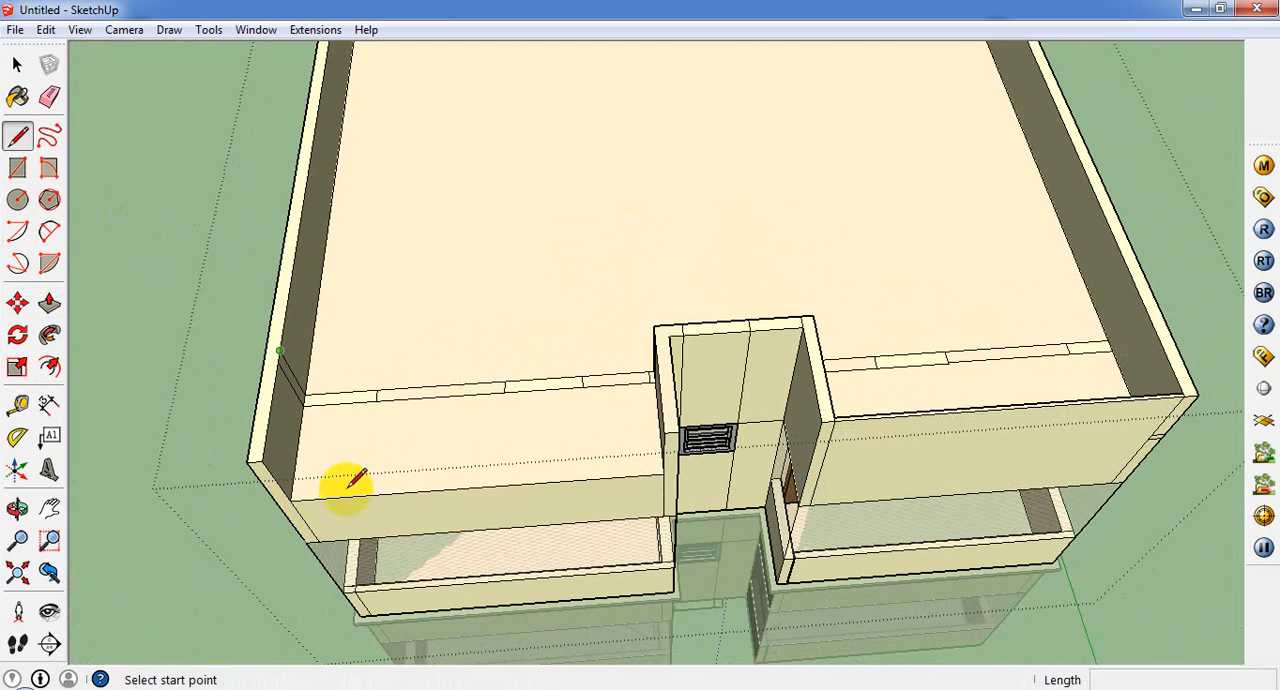
pyautogui.scroll(2, 295, 482)
pyautogui.click(291, 503)
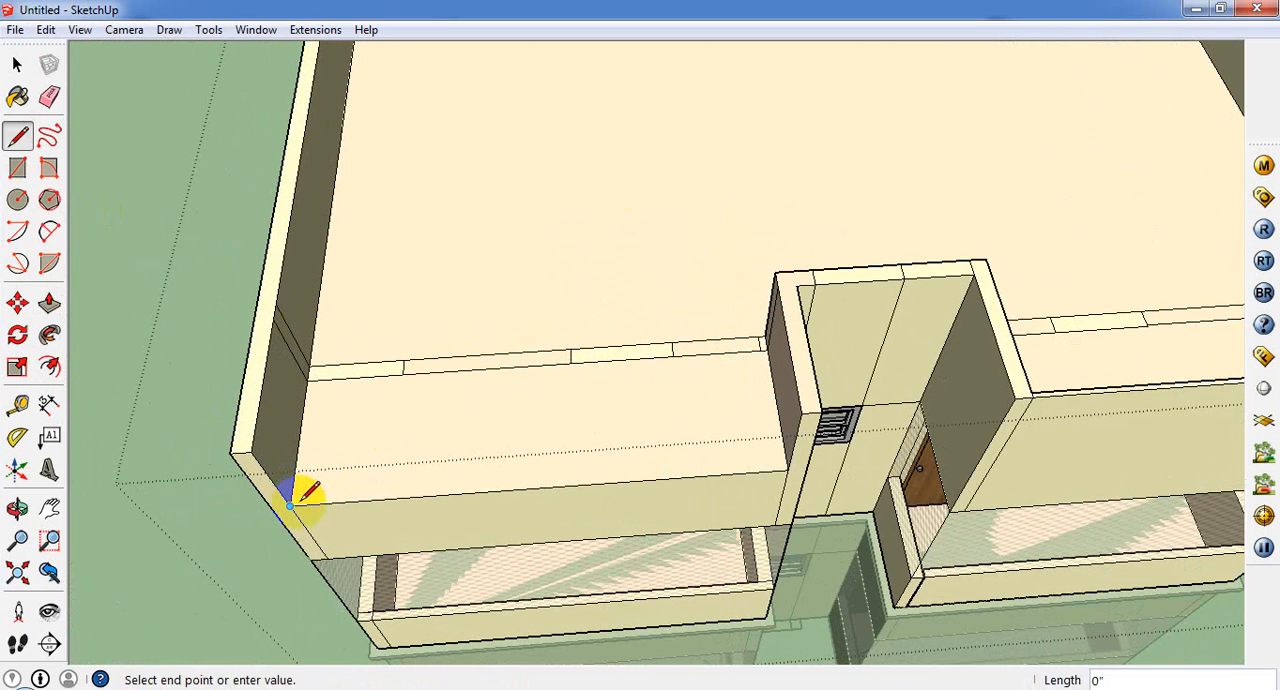
pyautogui.moveTo(324, 497); pyautogui.dragTo(345, 548, button='middle')
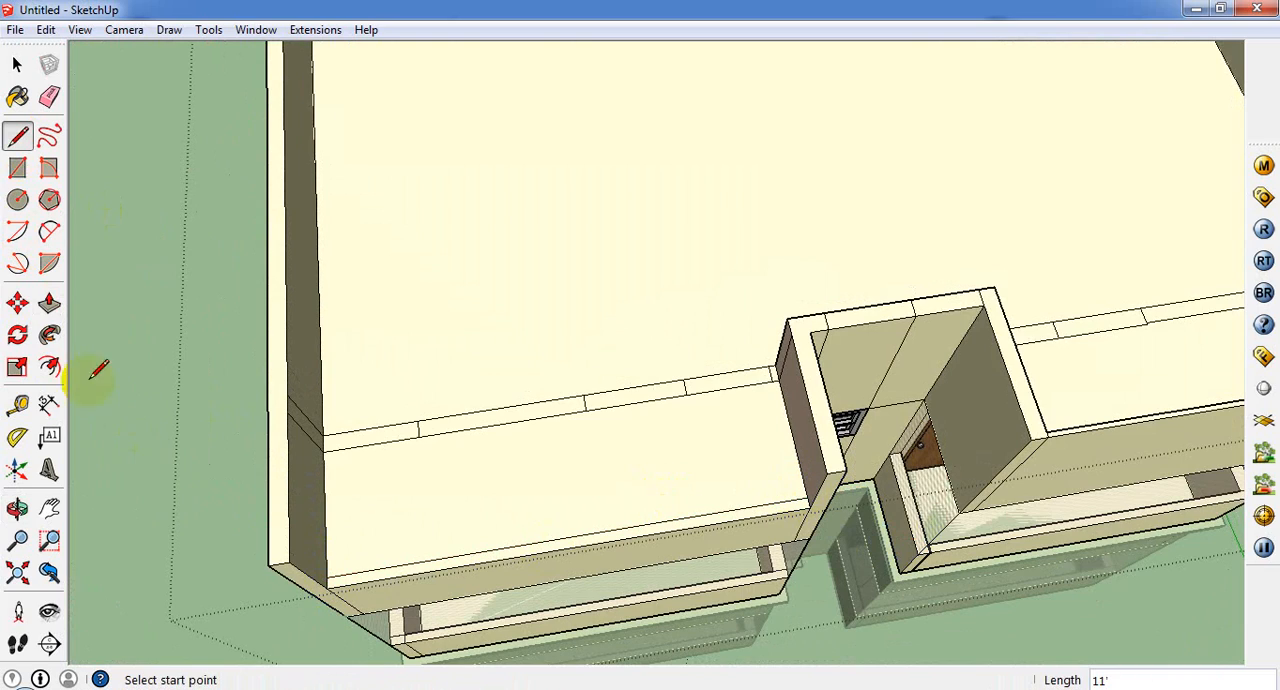
# Step: Push/Pull the first balcony roof's front strip up 2' 6" to the adjoining parapet's height
pyautogui.click(52, 306)
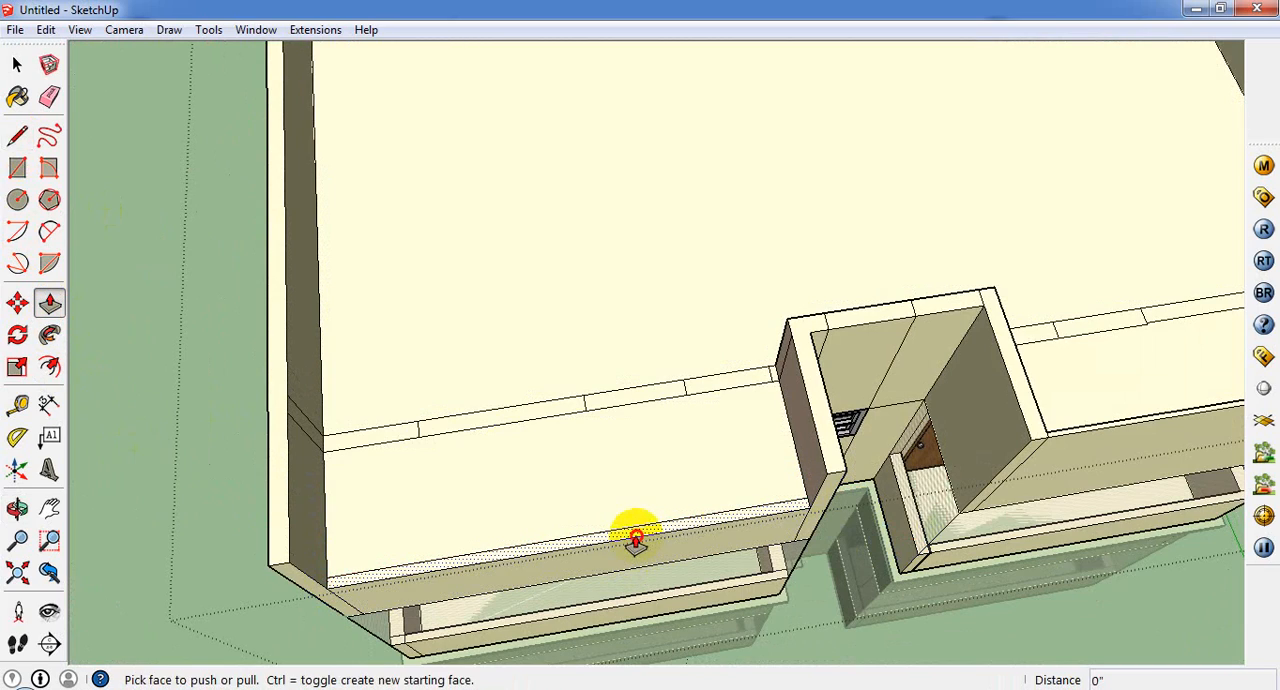
pyautogui.click(634, 531)
pyautogui.click(858, 467)
pyautogui.moveTo(909, 528)
pyautogui.mouseDown(button='middle')
pyautogui.moveTo(603, 229)
pyautogui.moveTo(737, 409)
pyautogui.moveTo(800, 309)
pyautogui.moveTo(799, 271)
pyautogui.moveTo(549, 569)
pyautogui.moveTo(515, 585)
pyautogui.mouseUp(button='middle')
pyautogui.scroll(-3, 660, 597)
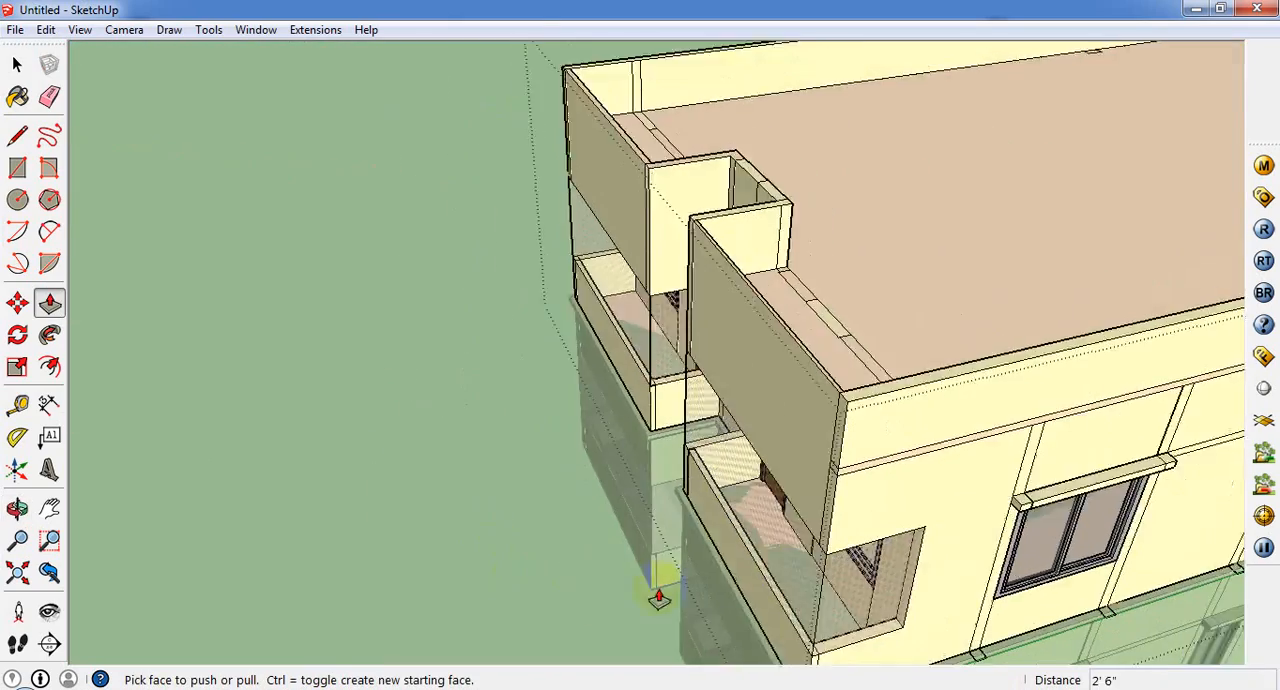
# Step: Finish editing the upper storey group, closing it with the completed parapet
pyautogui.moveTo(925, 543)
pyautogui.mouseDown(button='middle')
pyautogui.moveTo(706, 360)
pyautogui.moveTo(1020, 354)
pyautogui.moveTo(1075, 322)
pyautogui.mouseUp(button='middle')
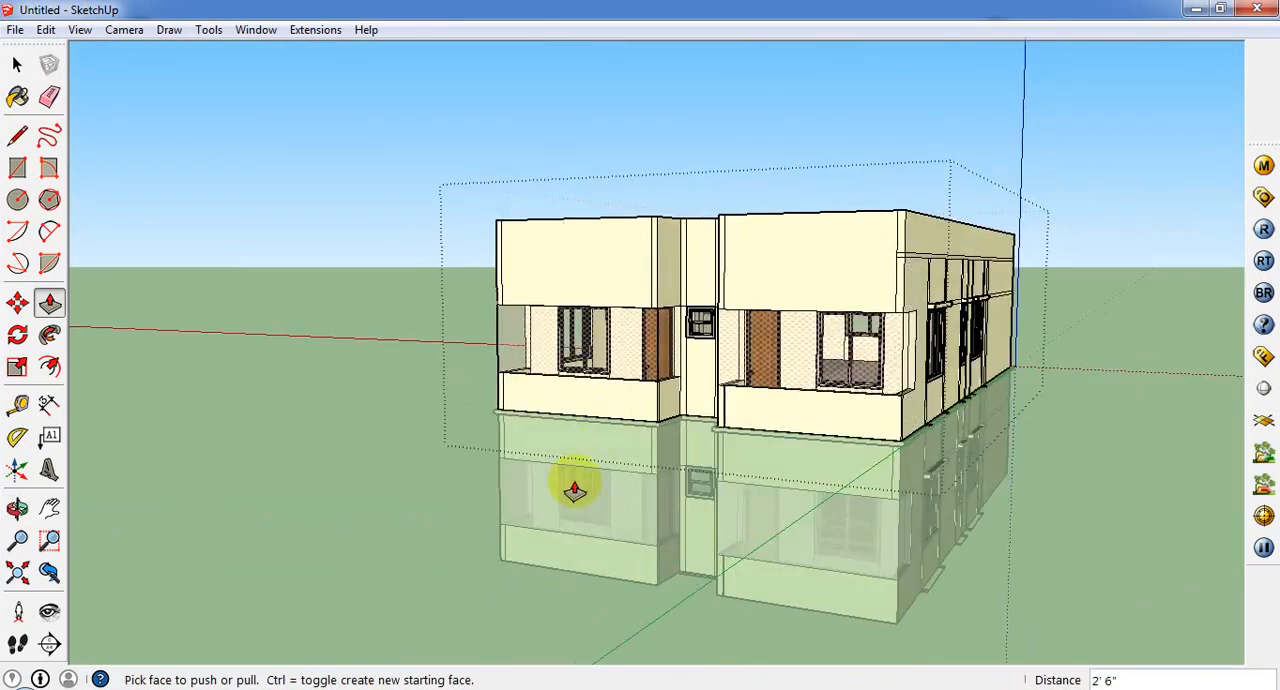
pyautogui.scroll(-2, 574, 489)
pyautogui.moveTo(574, 489); pyautogui.dragTo(761, 469, button='middle')
pyautogui.moveTo(857, 500); pyautogui.dragTo(586, 491, button='middle')
pyautogui.scroll(-1, 586, 491)
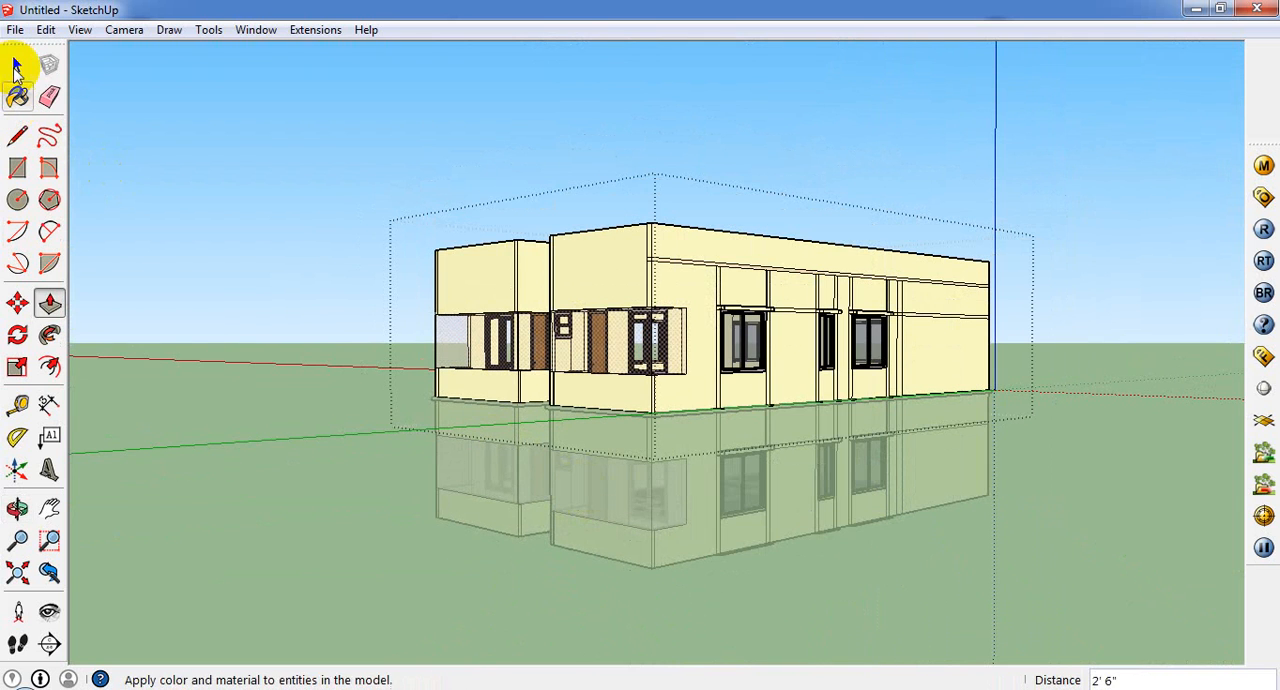
pyautogui.click(17, 64)
pyautogui.click(374, 126)
# Step: Select the entire two-storey building and combine it into one group
pyautogui.moveTo(780, 456); pyautogui.dragTo(732, 489, button='middle')
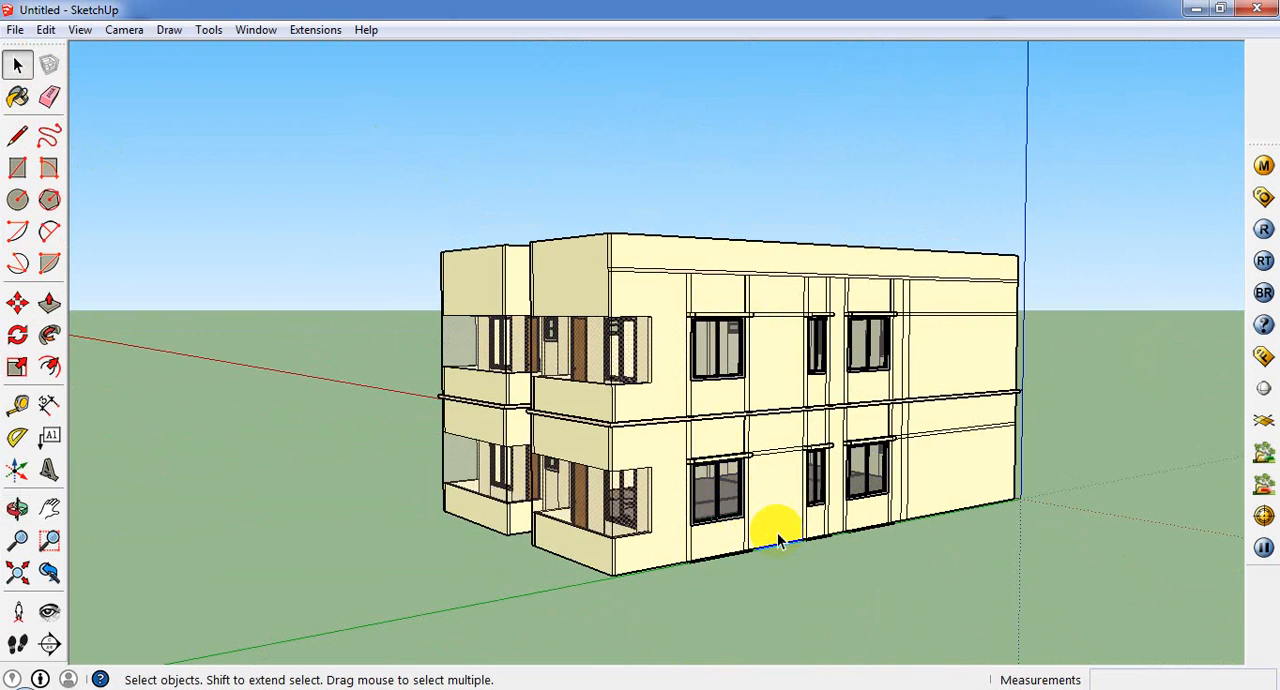
pyautogui.scroll(-1, 698, 515)
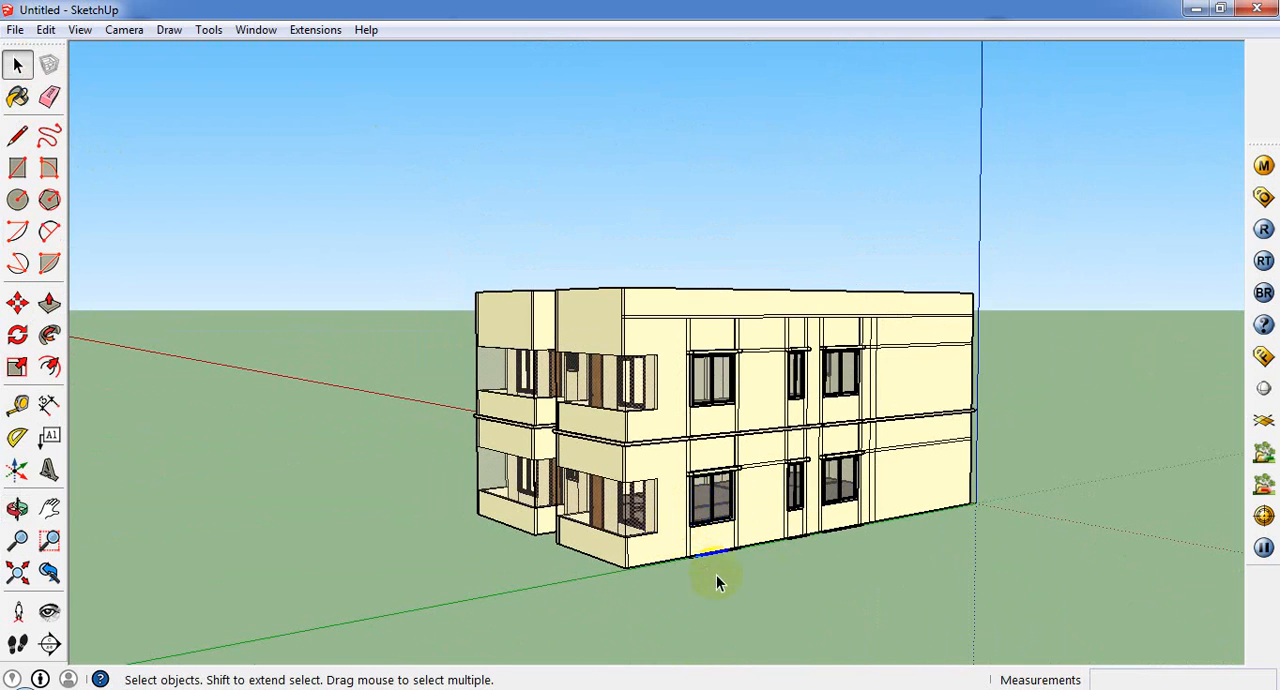
pyautogui.moveTo(760, 562); pyautogui.dragTo(770, 502, button='middle')
pyautogui.scroll(3, 770, 502)
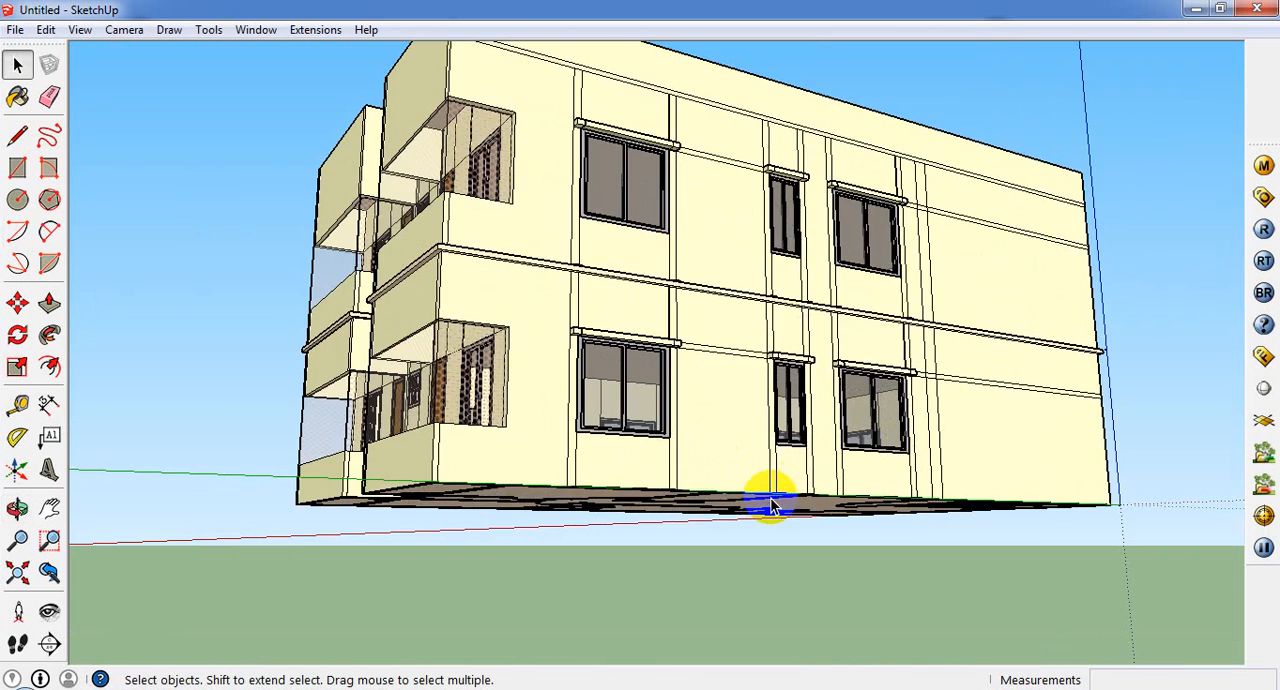
pyautogui.scroll(-3, 770, 502)
pyautogui.click(770, 502)
pyautogui.scroll(-2, 853, 427)
pyautogui.click(928, 386)
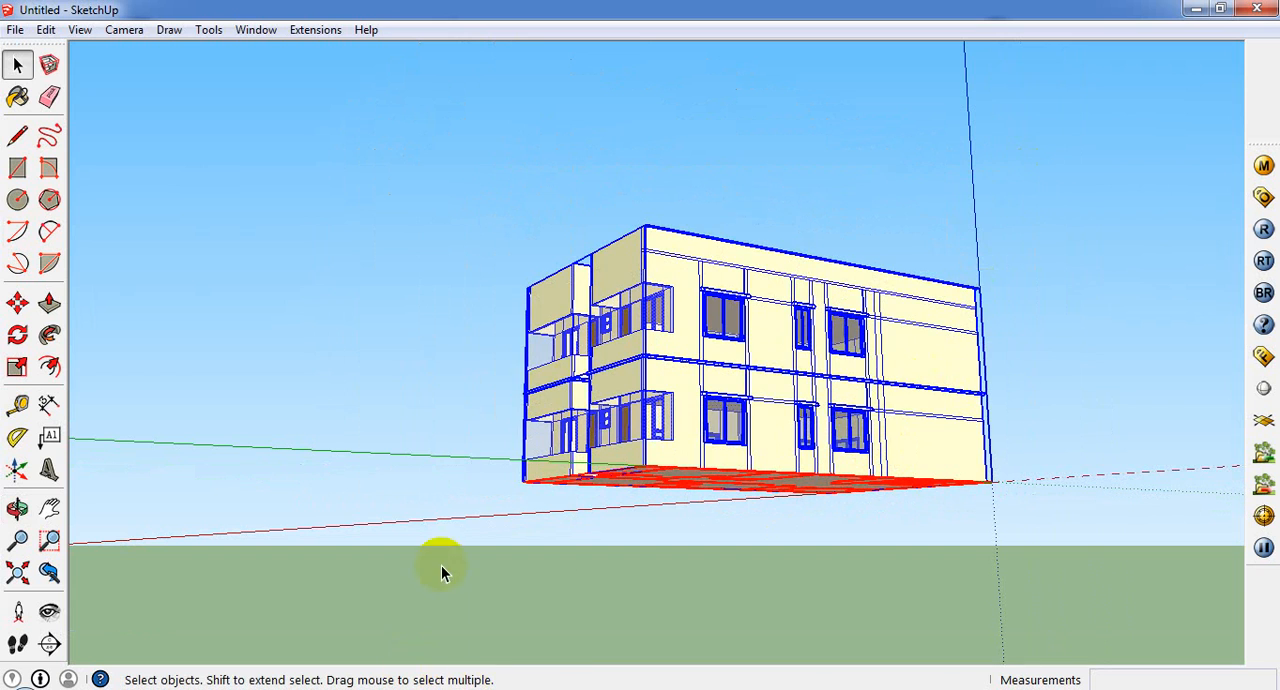
pyautogui.rightClick(739, 458)
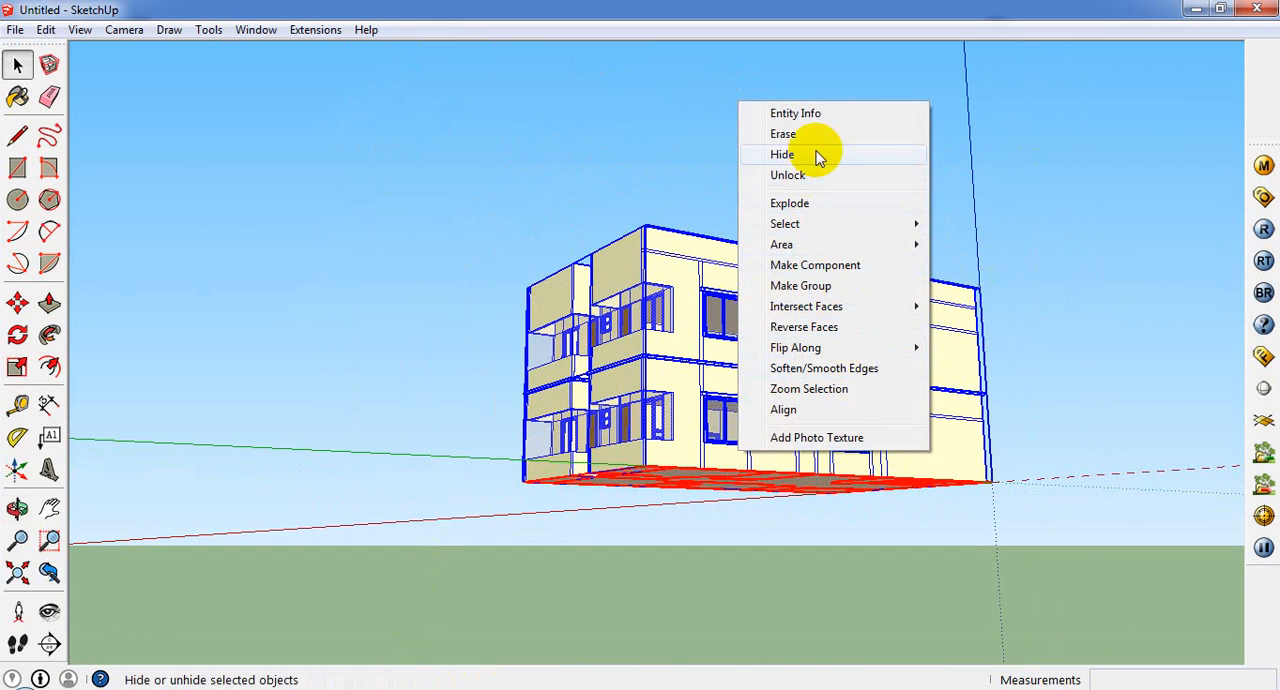
pyautogui.click(843, 286)
# Step: Move the building group 1 1/2" straight up from its rear base corner
pyautogui.click(17, 302)
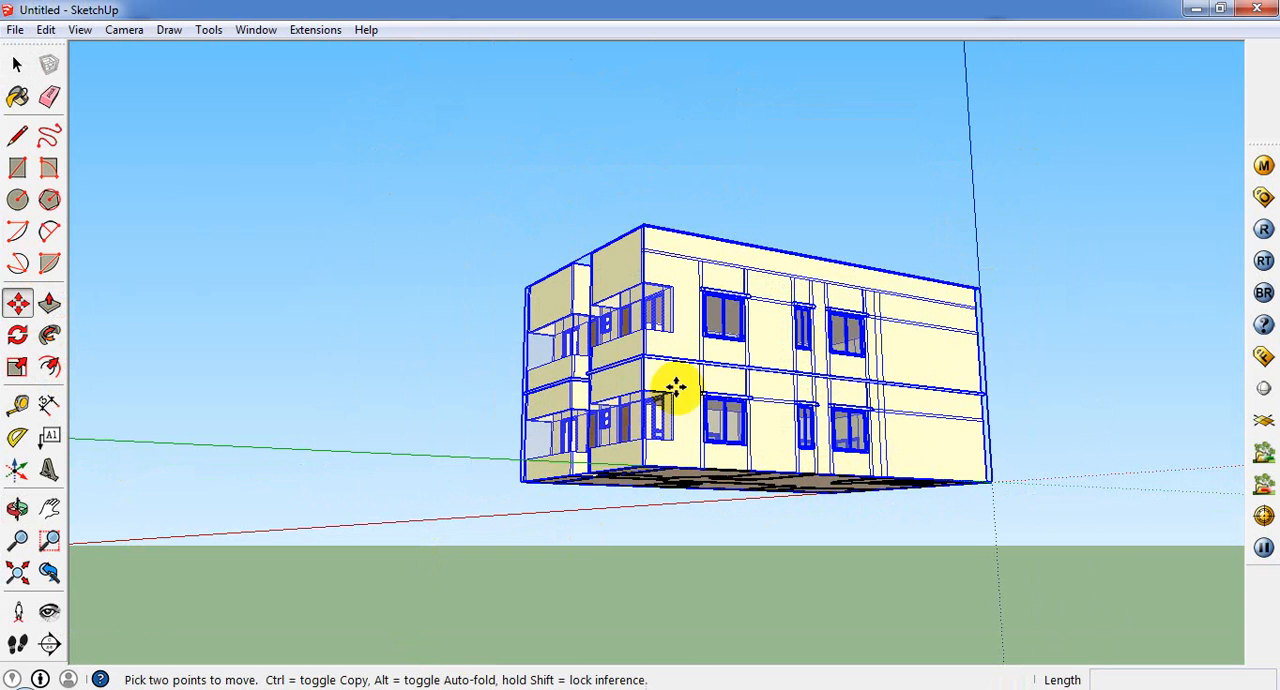
pyautogui.click(986, 485)
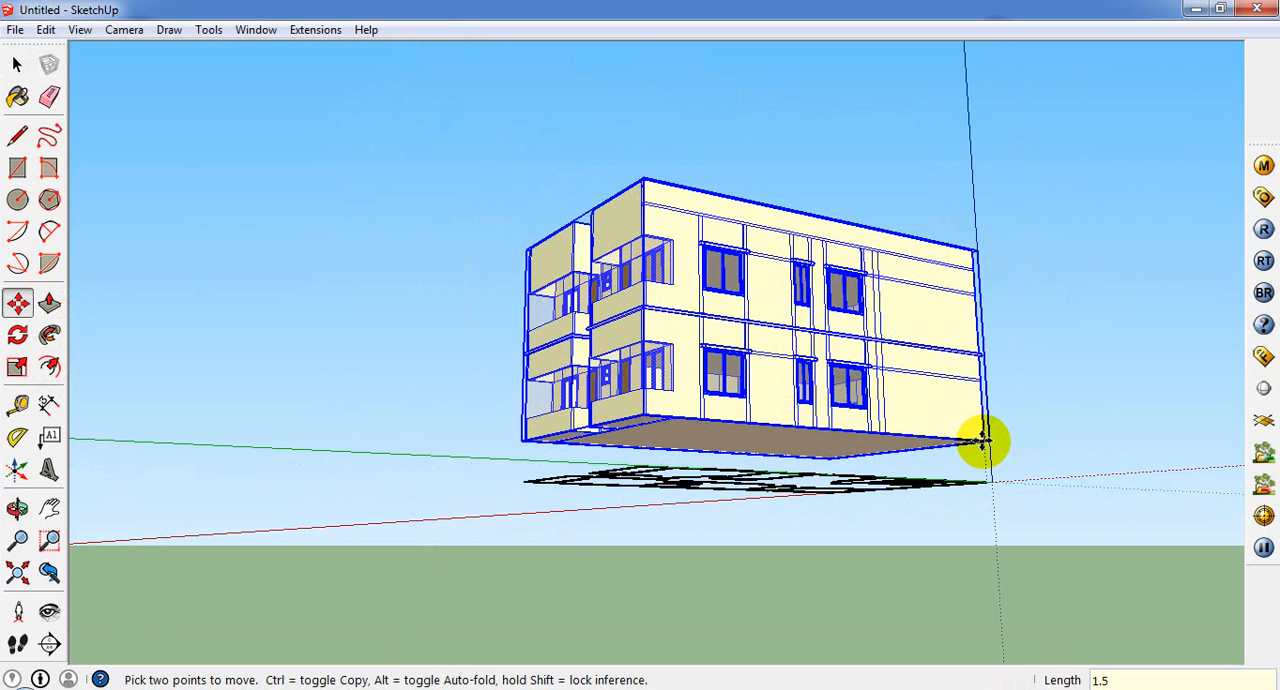
pyautogui.press('Return')
# Step: Draw a 45' 4" by 1 1/2" rectangle along the gap beneath the building's long side wall, snapping to its base corners
pyautogui.moveTo(620, 491); pyautogui.dragTo(491, 397, button='middle')
pyautogui.scroll(8, 600, 377)
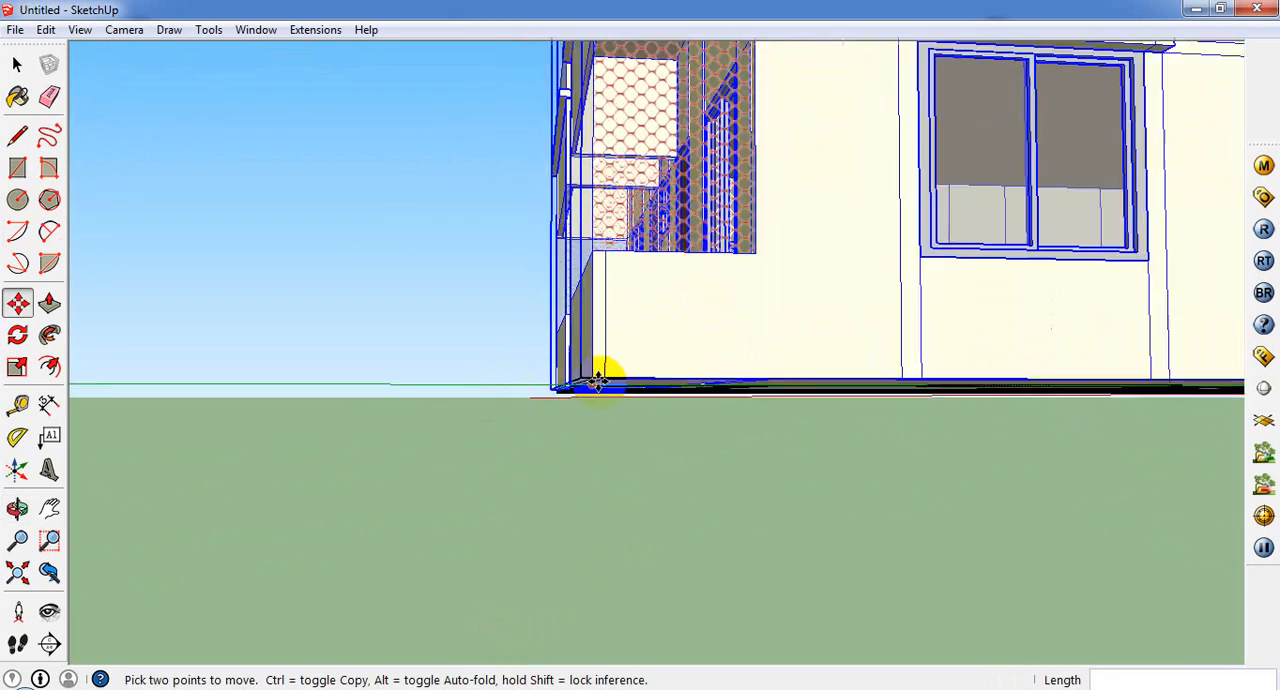
pyautogui.moveTo(549, 431); pyautogui.dragTo(543, 476, button='middle')
pyautogui.scroll(-8, 543, 475)
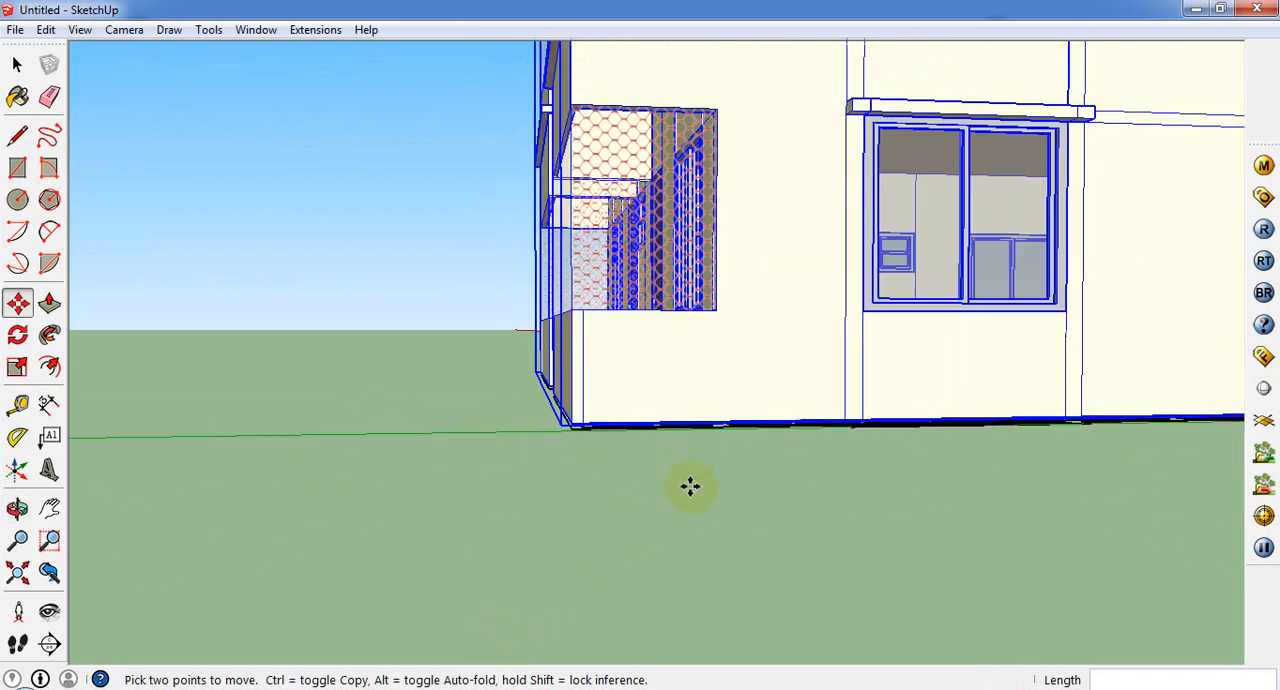
pyautogui.scroll(-3, 689, 486)
pyautogui.scroll(3, 564, 446)
pyautogui.moveTo(686, 399); pyautogui.dragTo(427, 425, button='middle')
pyautogui.scroll(4, 352, 408)
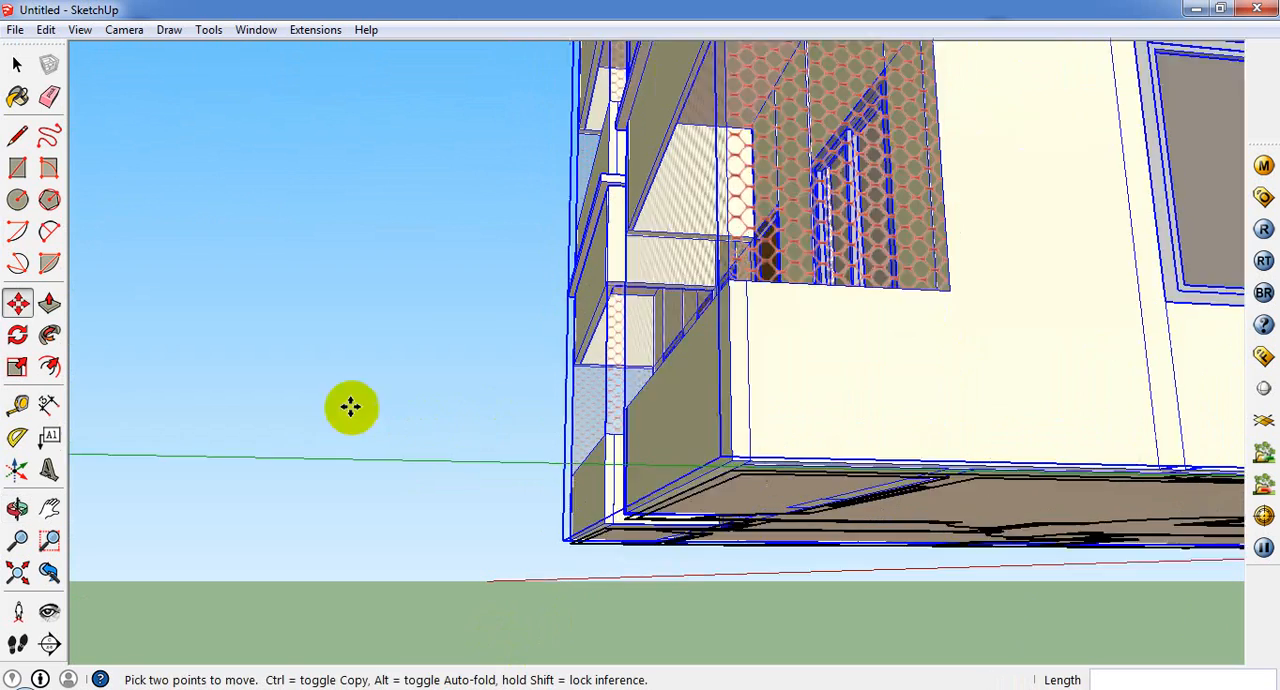
pyautogui.click(18, 168)
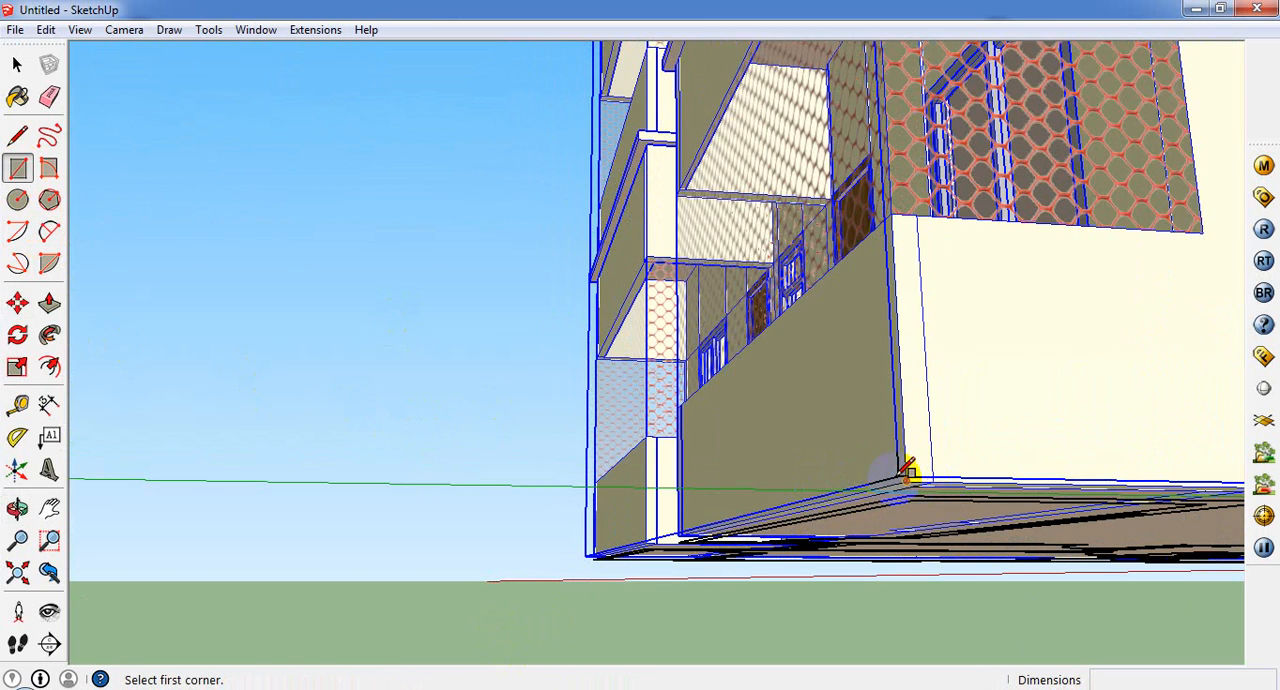
pyautogui.click(907, 480)
pyautogui.moveTo(680, 555); pyautogui.dragTo(537, 503, button='middle')
pyautogui.scroll(3, 334, 531)
pyautogui.scroll(-5, 1154, 594)
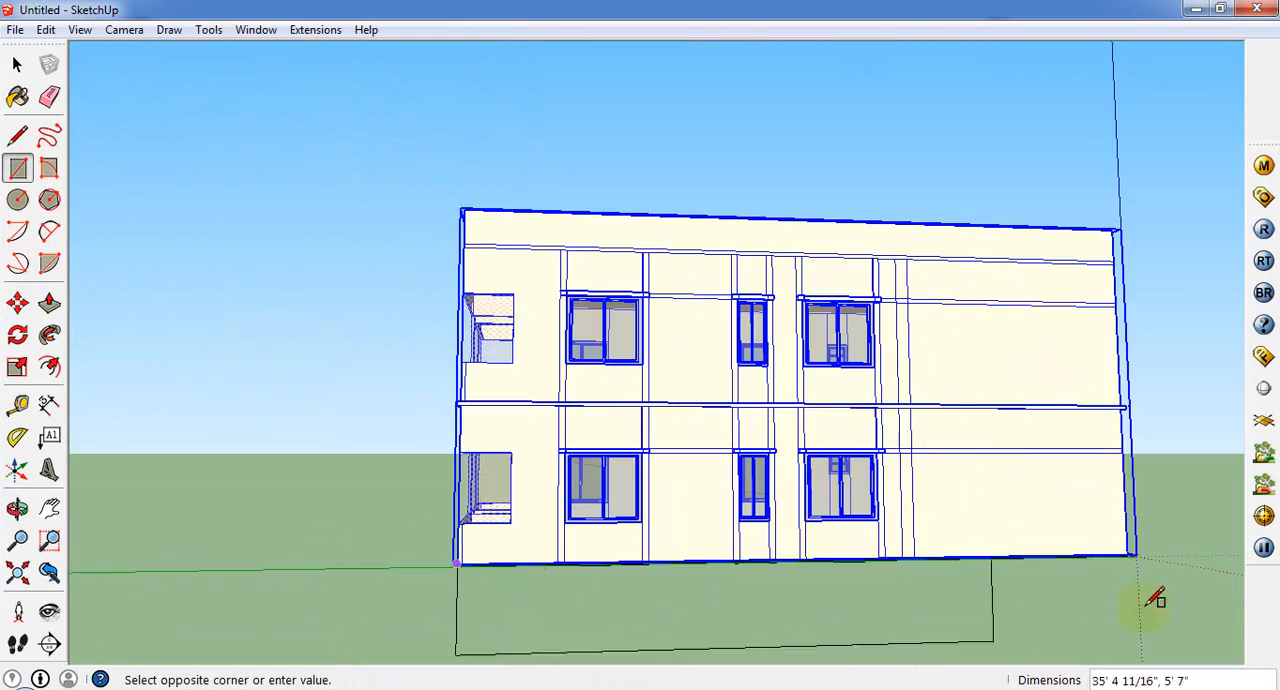
pyautogui.moveTo(1154, 594); pyautogui.dragTo(963, 646, button='middle')
pyautogui.scroll(4, 963, 612)
pyautogui.scroll(-2, 963, 612)
pyautogui.scroll(4, 988, 503)
pyautogui.moveTo(988, 503); pyautogui.dragTo(963, 454, button='middle')
pyautogui.scroll(-2, 960, 480)
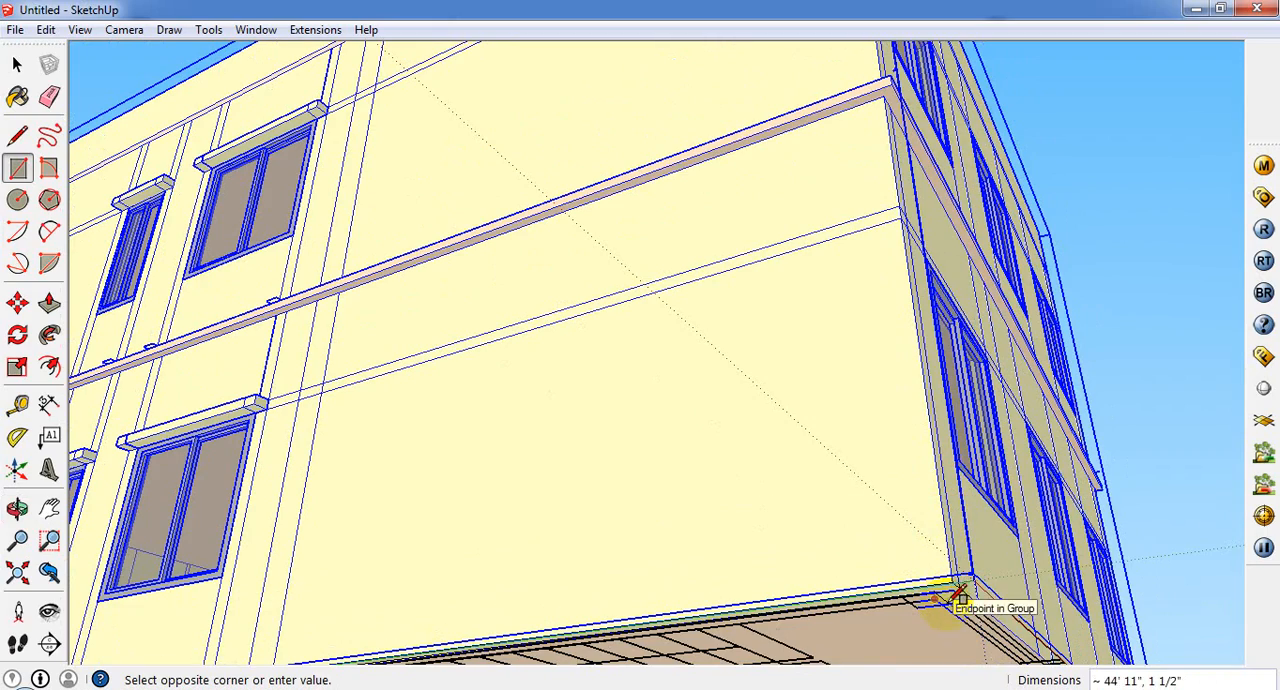
pyautogui.scroll(1, 954, 598)
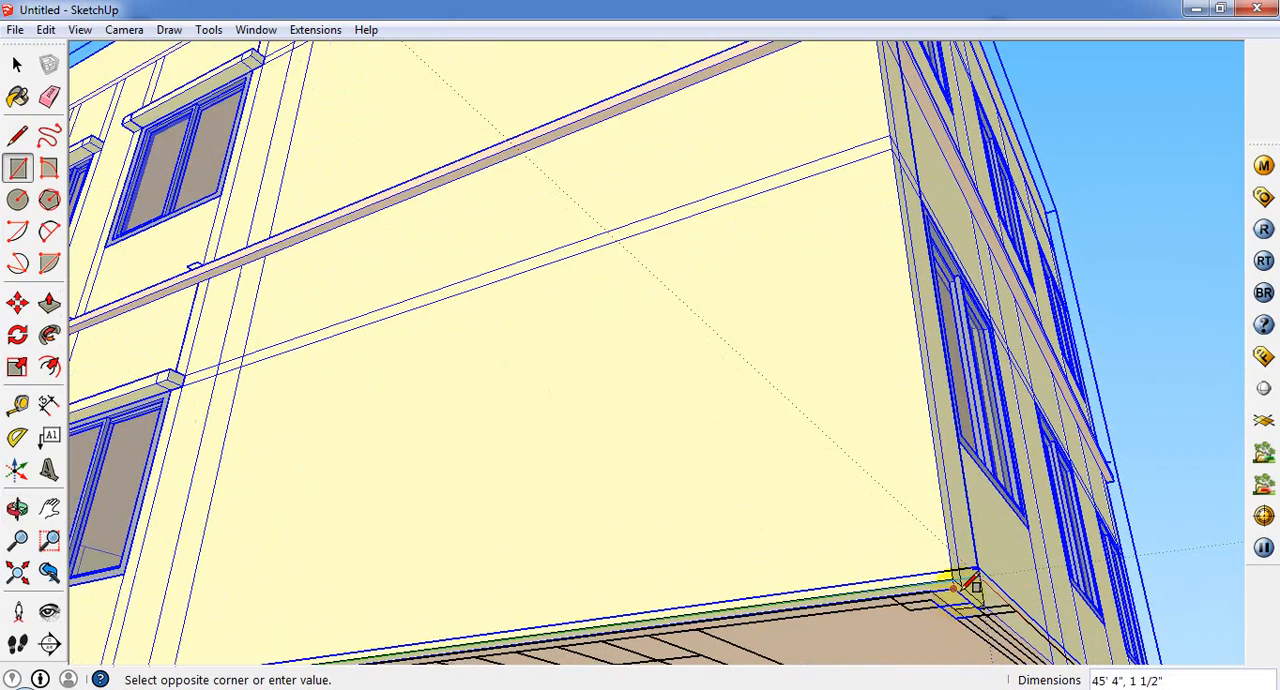
pyautogui.click(963, 587)
# Step: Push/Pull the thin strip beneath the side wall about 26' 11 3/16" across to the building's opposite side, forming the base
pyautogui.scroll(-1, 921, 584)
pyautogui.moveTo(919, 584); pyautogui.dragTo(711, 570, button='middle')
pyautogui.scroll(-2, 720, 563)
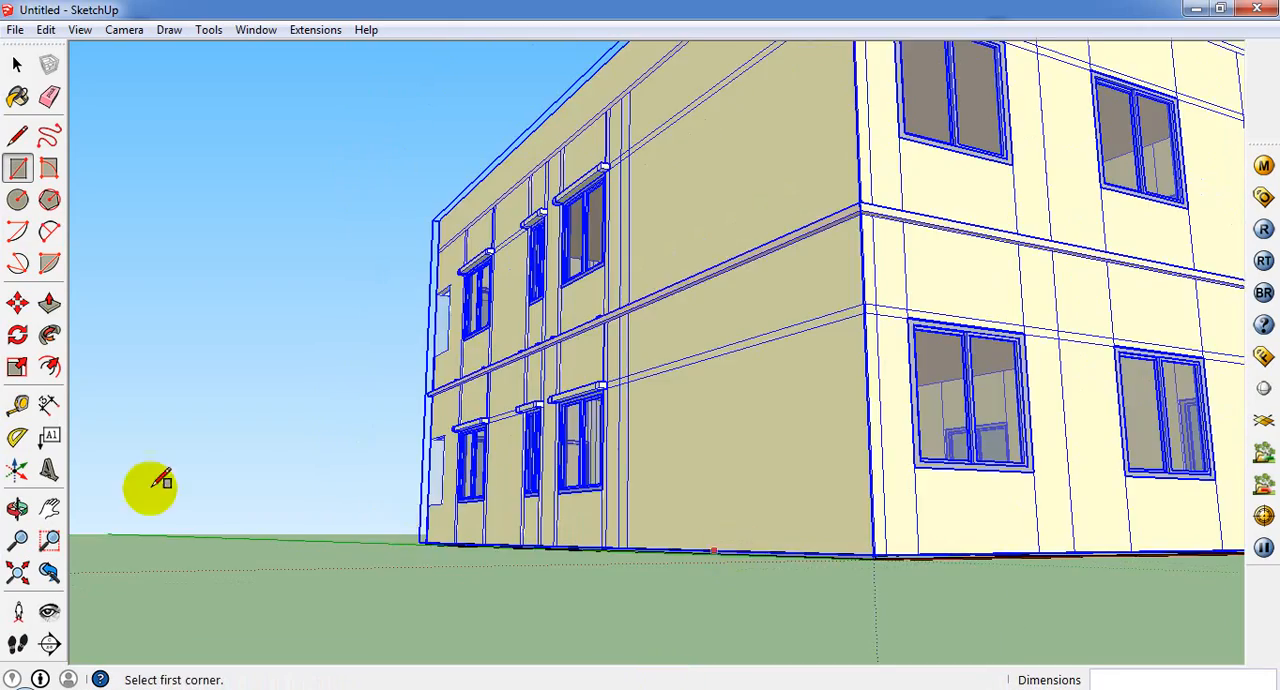
pyautogui.click(50, 302)
pyautogui.scroll(2, 875, 578)
pyautogui.scroll(2, 875, 575)
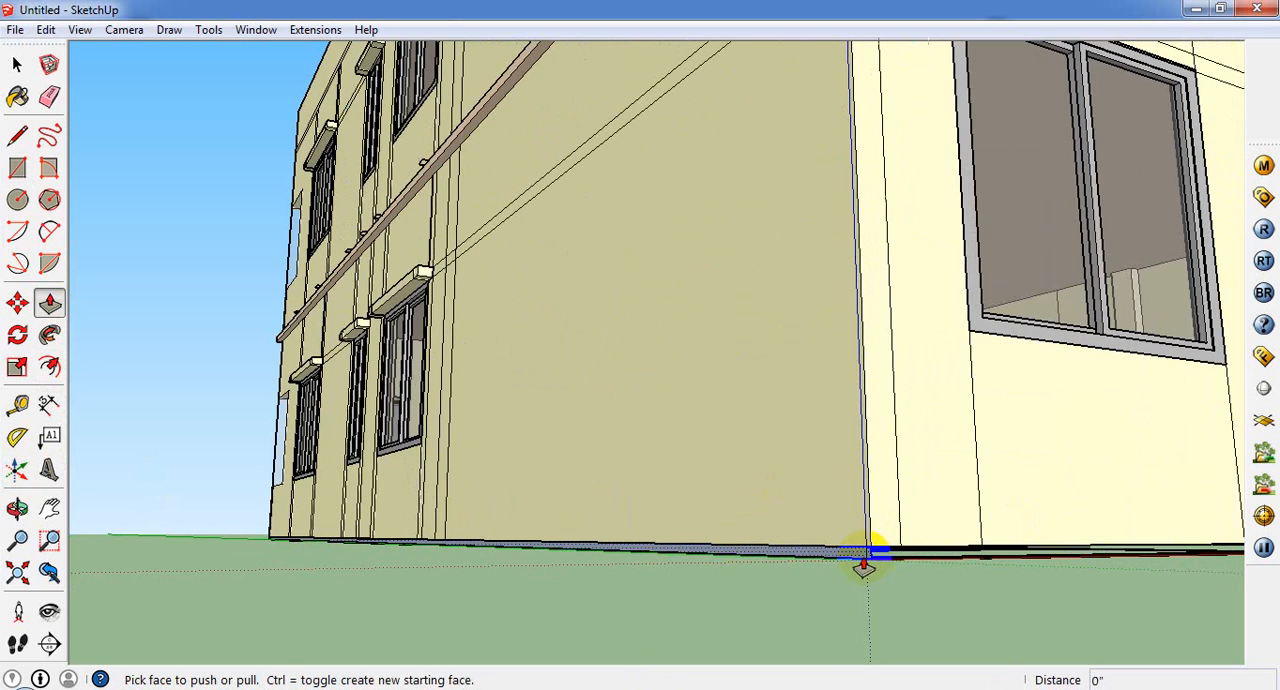
pyautogui.click(861, 562)
pyautogui.scroll(-3, 570, 598)
pyautogui.scroll(-3, 372, 657)
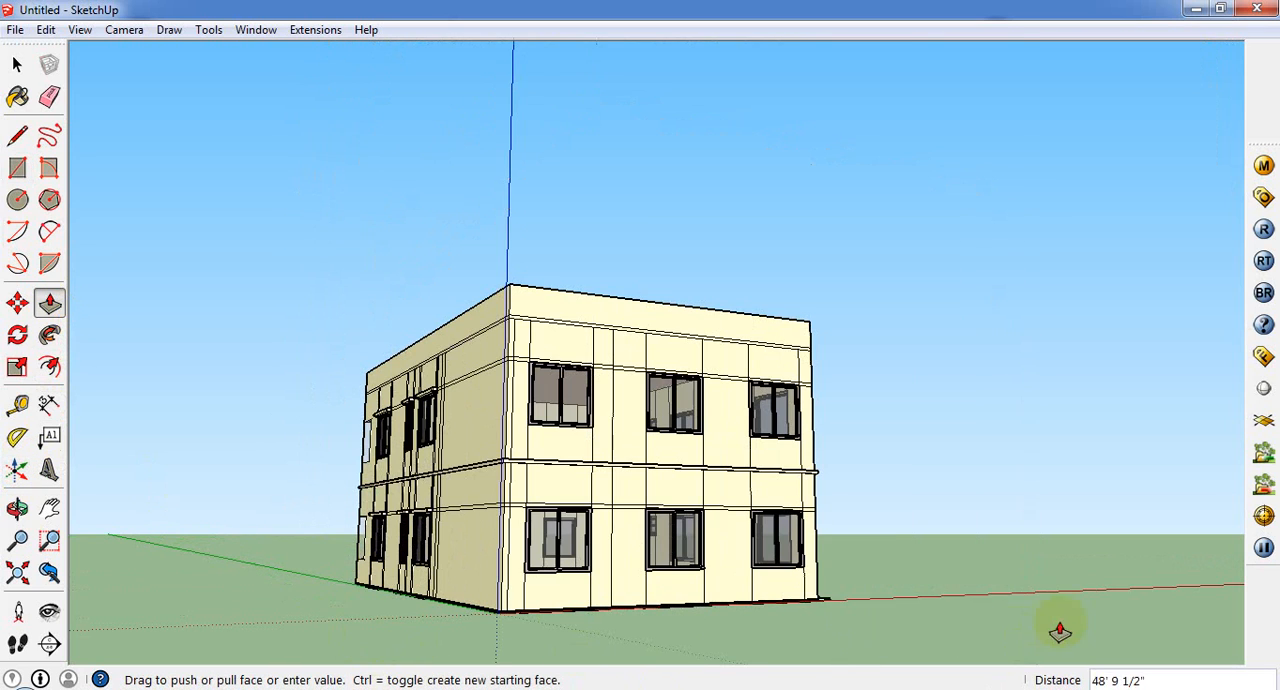
pyautogui.click(818, 600)
# Step: Sample the 0012_Bisque material from the horizontal band between the two storeys on the balcony side
pyautogui.moveTo(630, 500); pyautogui.dragTo(1272, 637, button='middle')
pyautogui.scroll(2, 697, 537)
pyautogui.moveTo(697, 537); pyautogui.dragTo(1180, 485, button='middle')
pyautogui.scroll(-2, 816, 422)
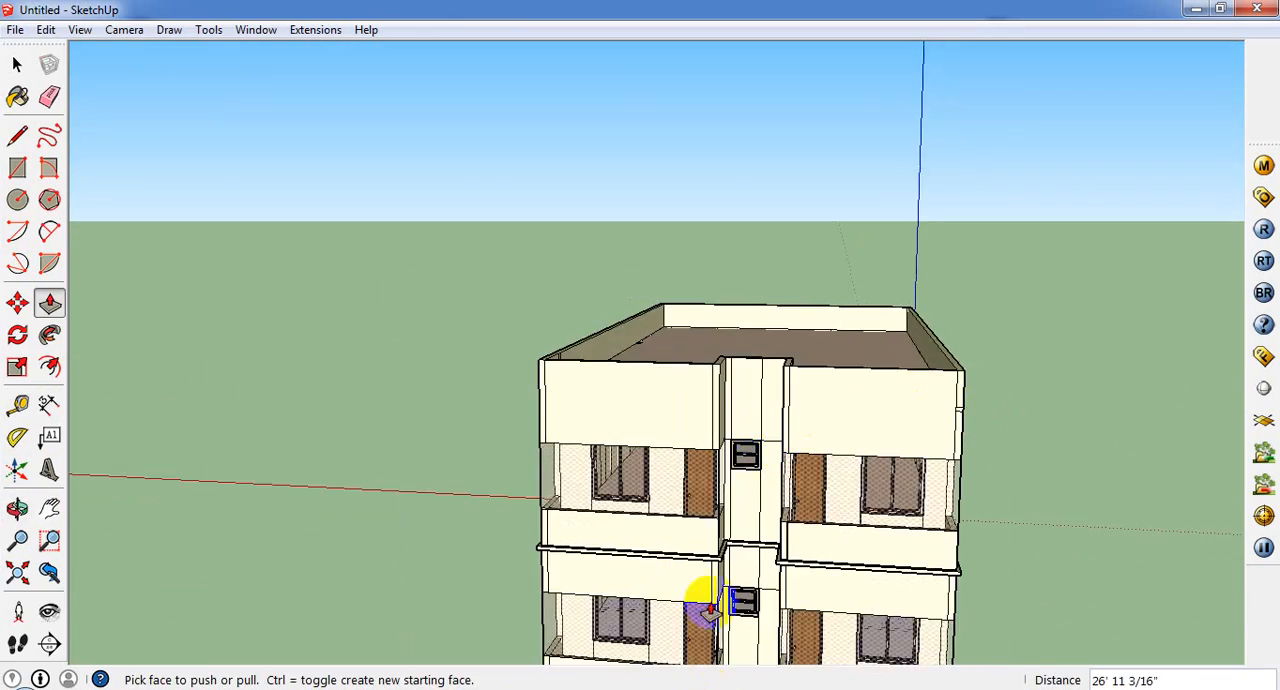
pyautogui.moveTo(706, 598); pyautogui.dragTo(775, 630, button='middle')
pyautogui.moveTo(790, 475); pyautogui.dragTo(722, 500, button='middle')
pyautogui.scroll(3, 814, 557)
pyautogui.scroll(-3, 771, 622)
pyautogui.scroll(4, 776, 620)
pyautogui.scroll(-1, 722, 493)
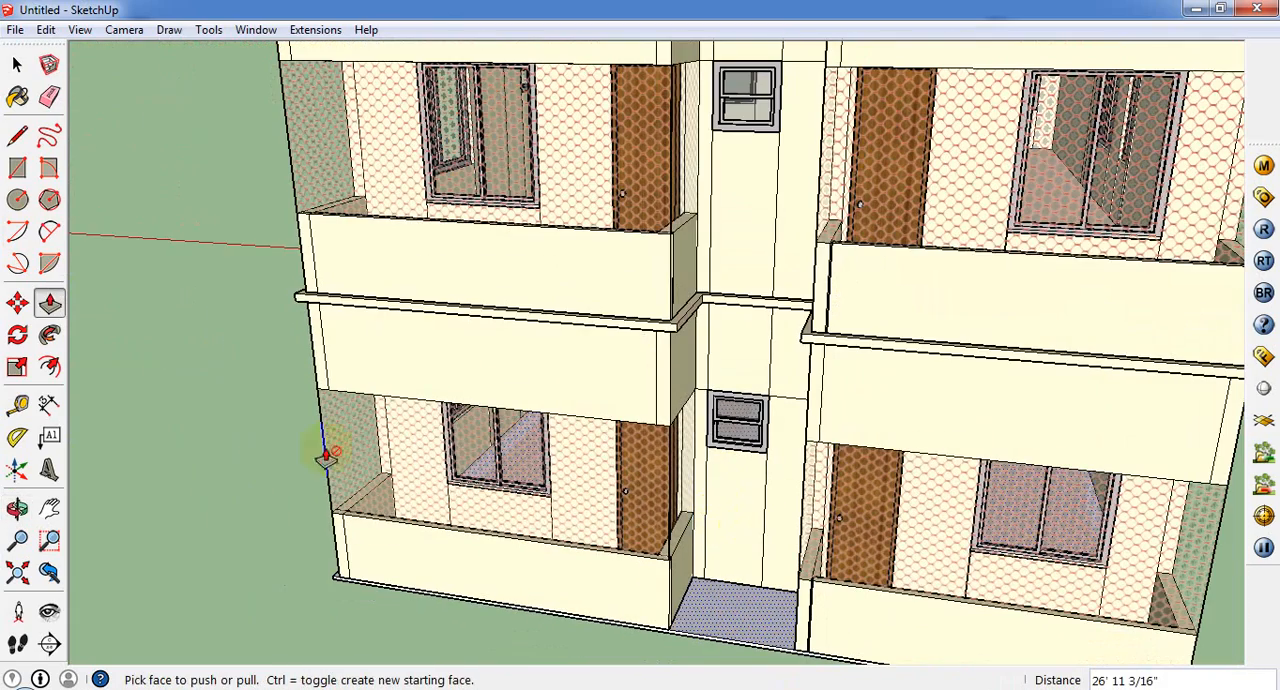
pyautogui.click(19, 98)
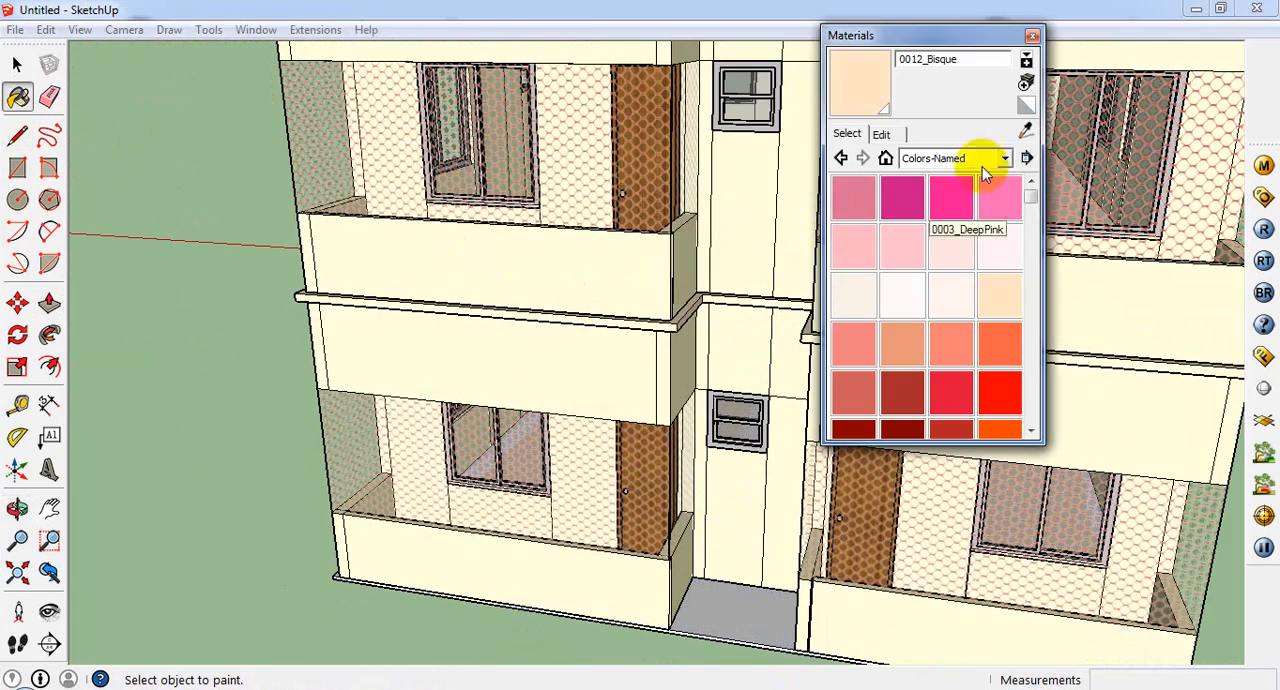
pyautogui.click(1024, 130)
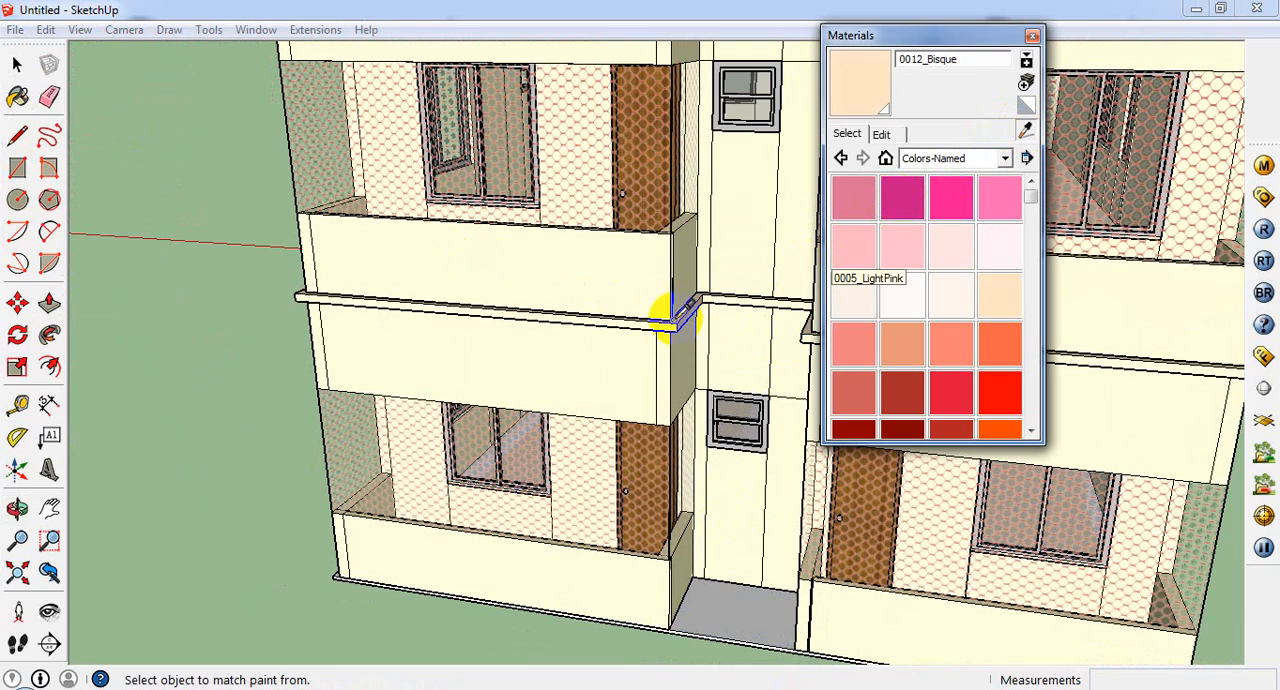
pyautogui.click(672, 314)
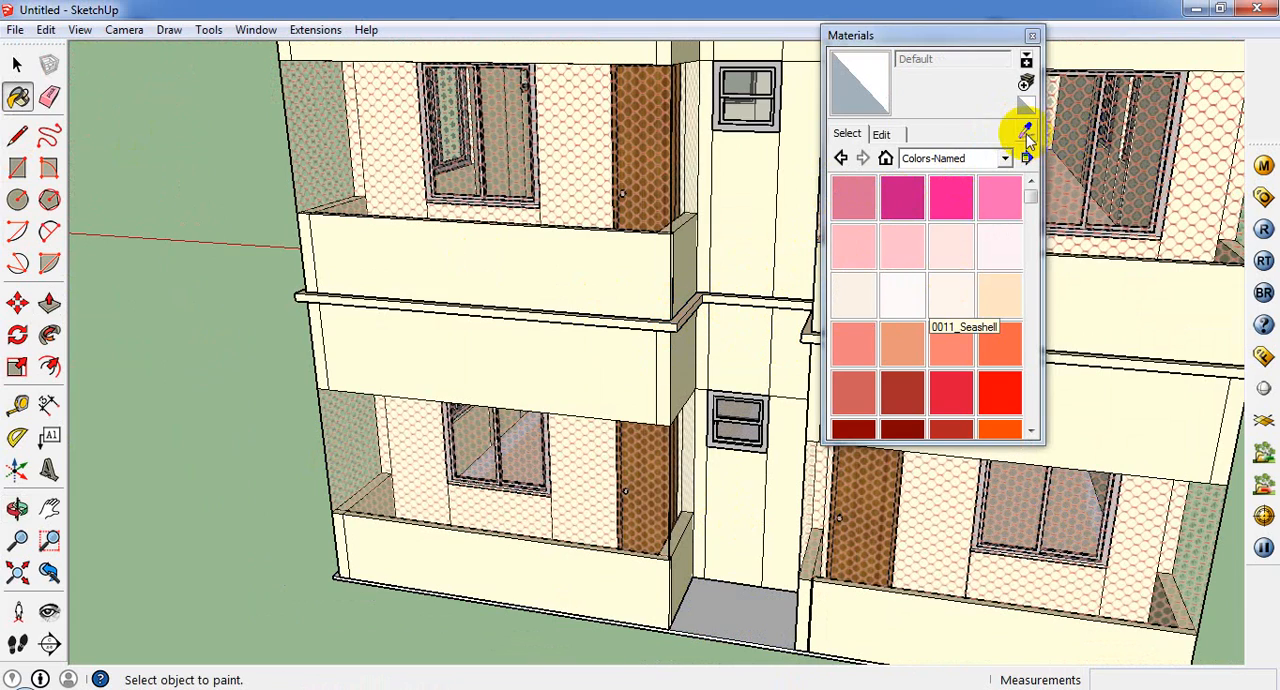
pyautogui.click(1025, 131)
pyautogui.scroll(4, 617, 311)
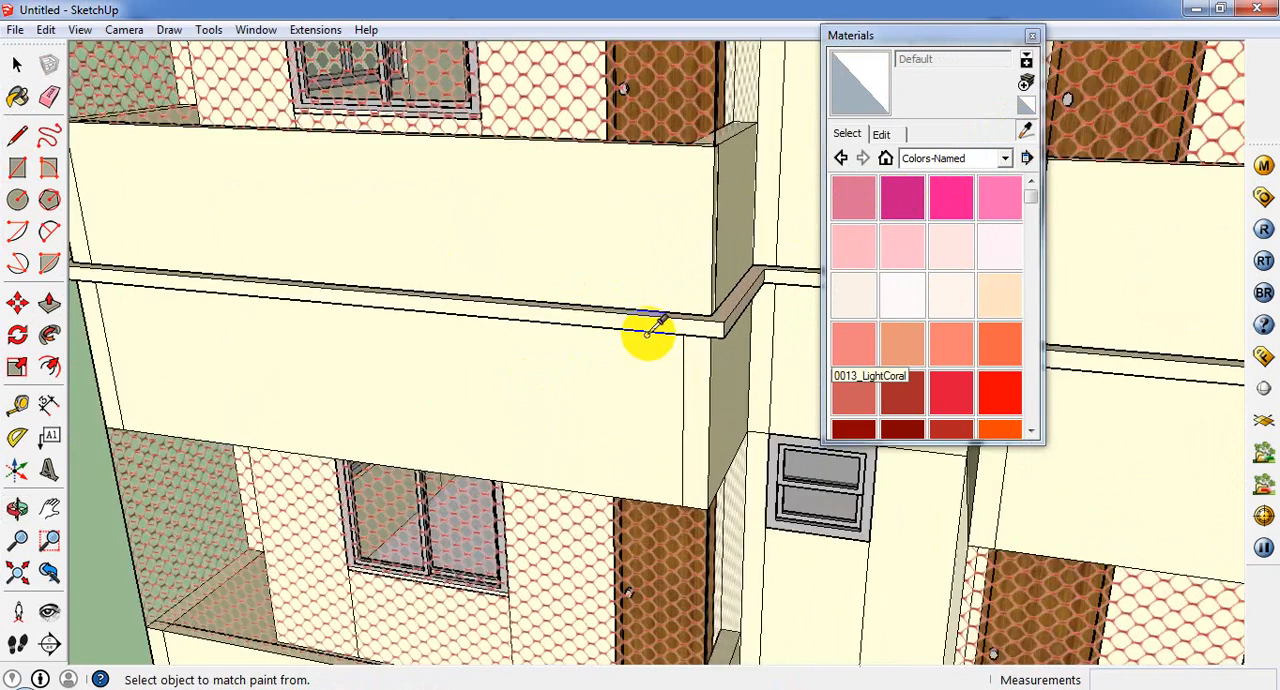
pyautogui.scroll(1, 650, 327)
pyautogui.click(650, 327)
# Step: Recolour the 0012_Bisque material to RGB 255, 168, 123 and close the material editor
pyautogui.click(900, 135)
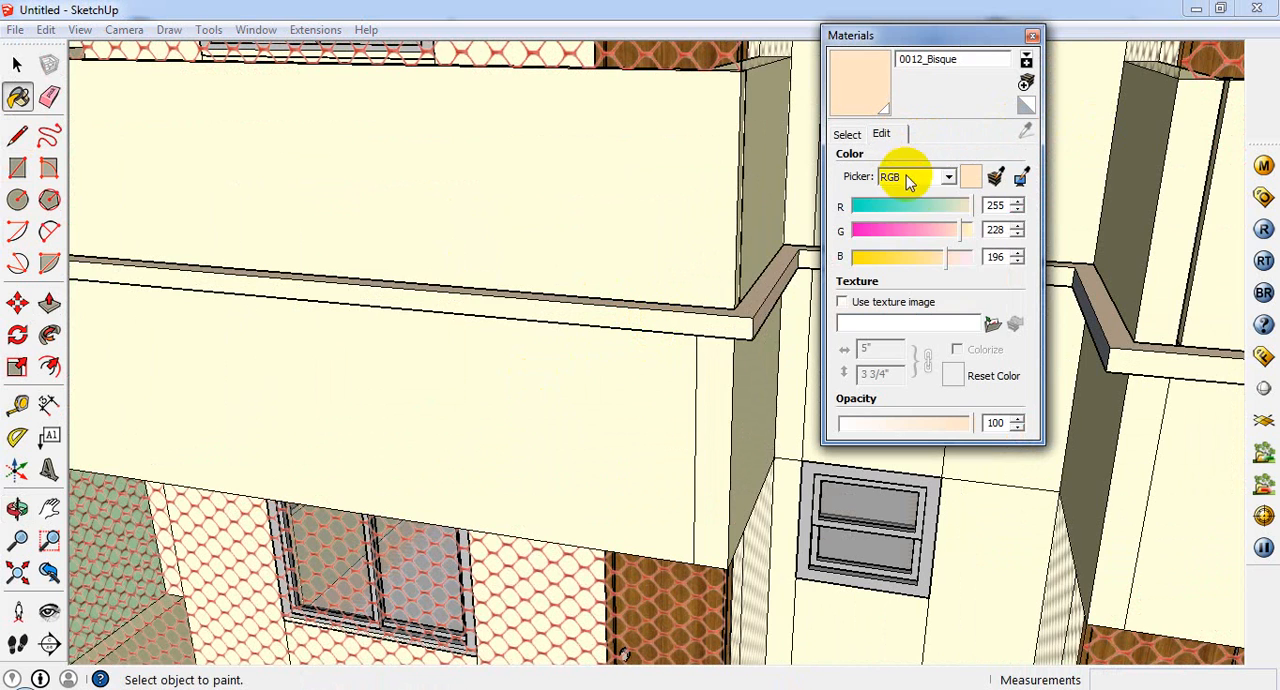
pyautogui.click(930, 240)
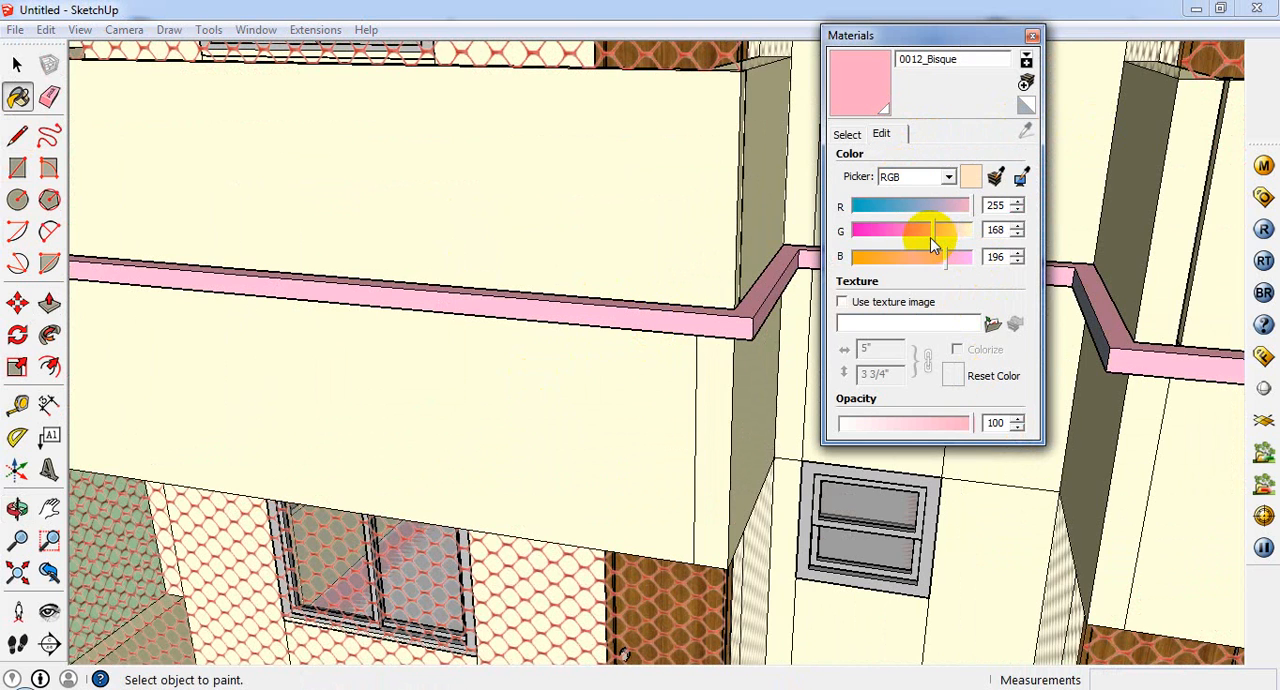
pyautogui.click(907, 258)
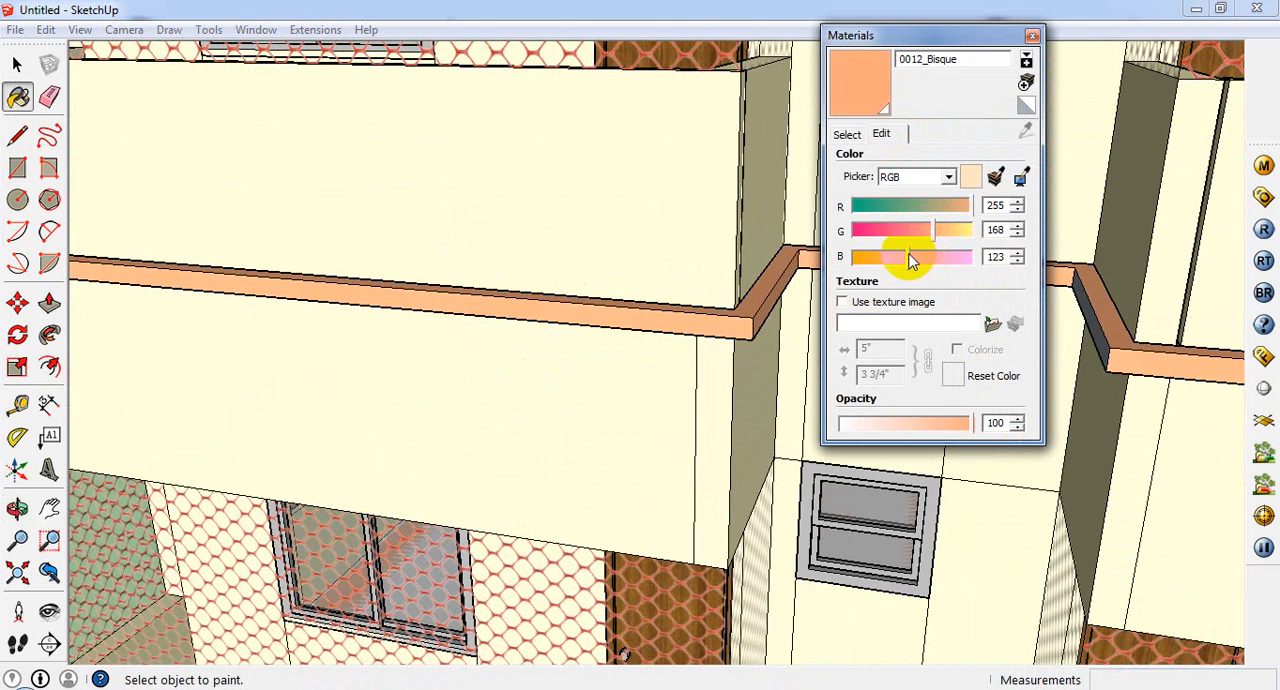
pyautogui.click(1032, 37)
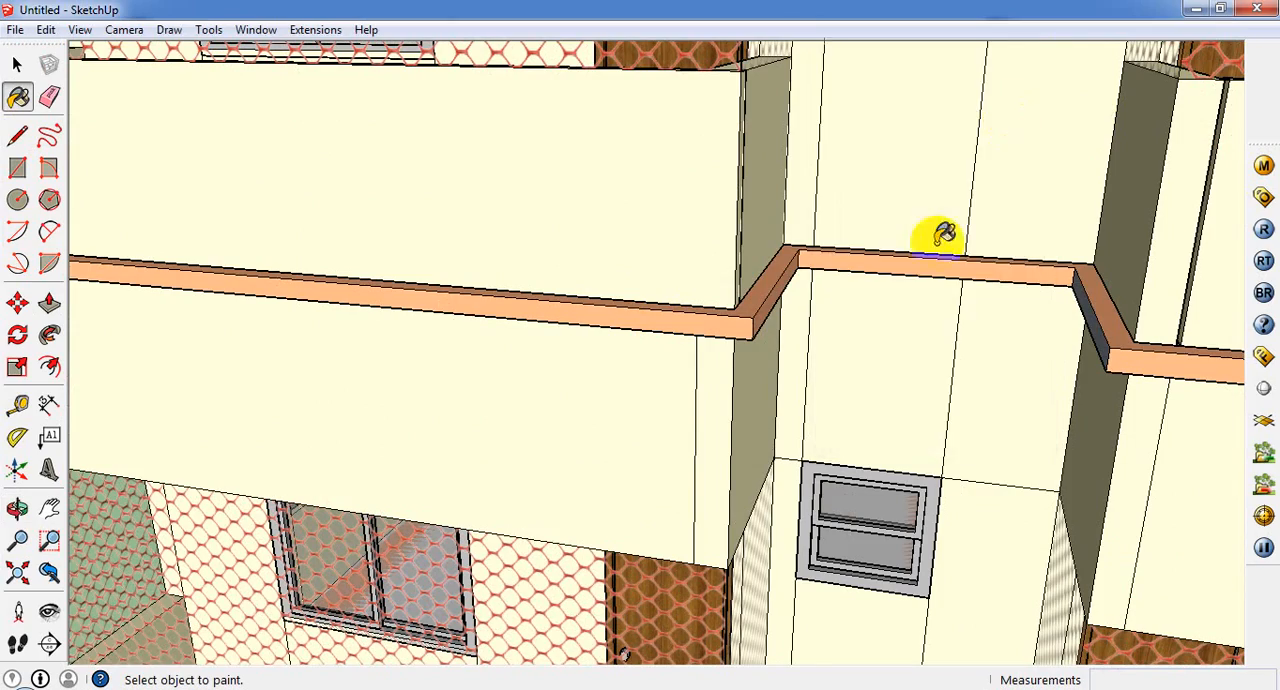
# Step: Paint the base's entrance floor and its front edge with the recoloured 0012_Bisque material
pyautogui.scroll(-10, 934, 229)
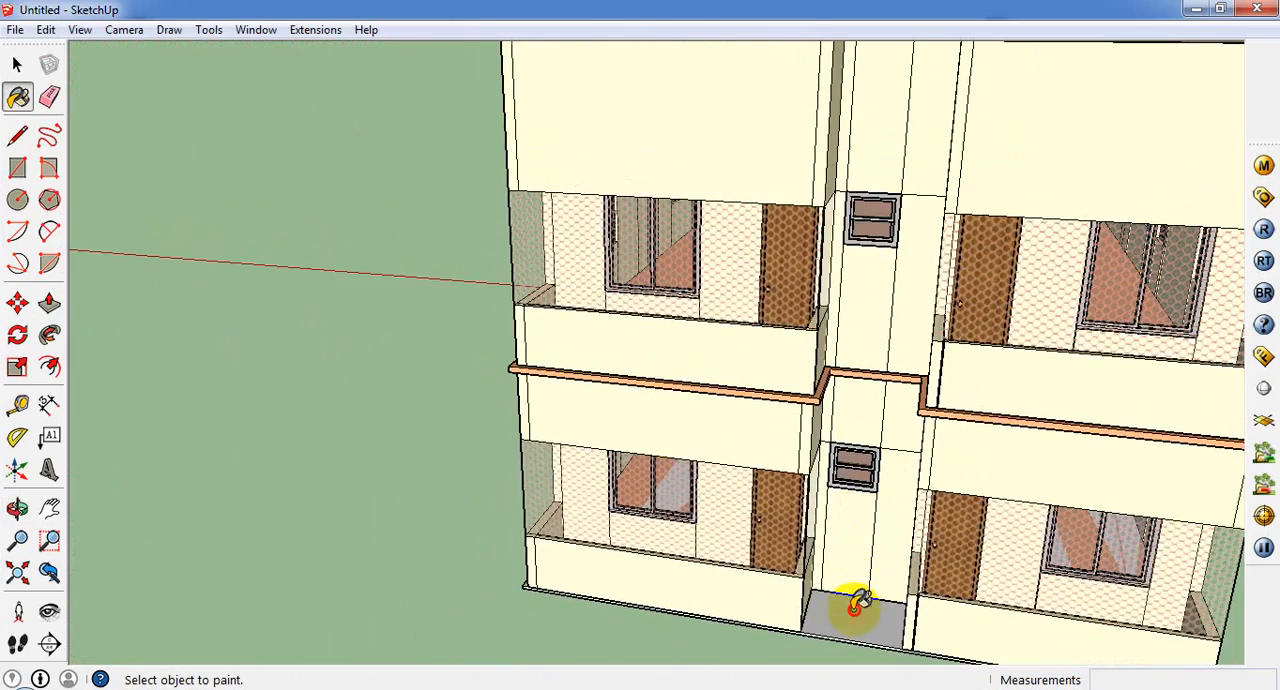
pyautogui.click(857, 603)
pyautogui.scroll(5, 855, 610)
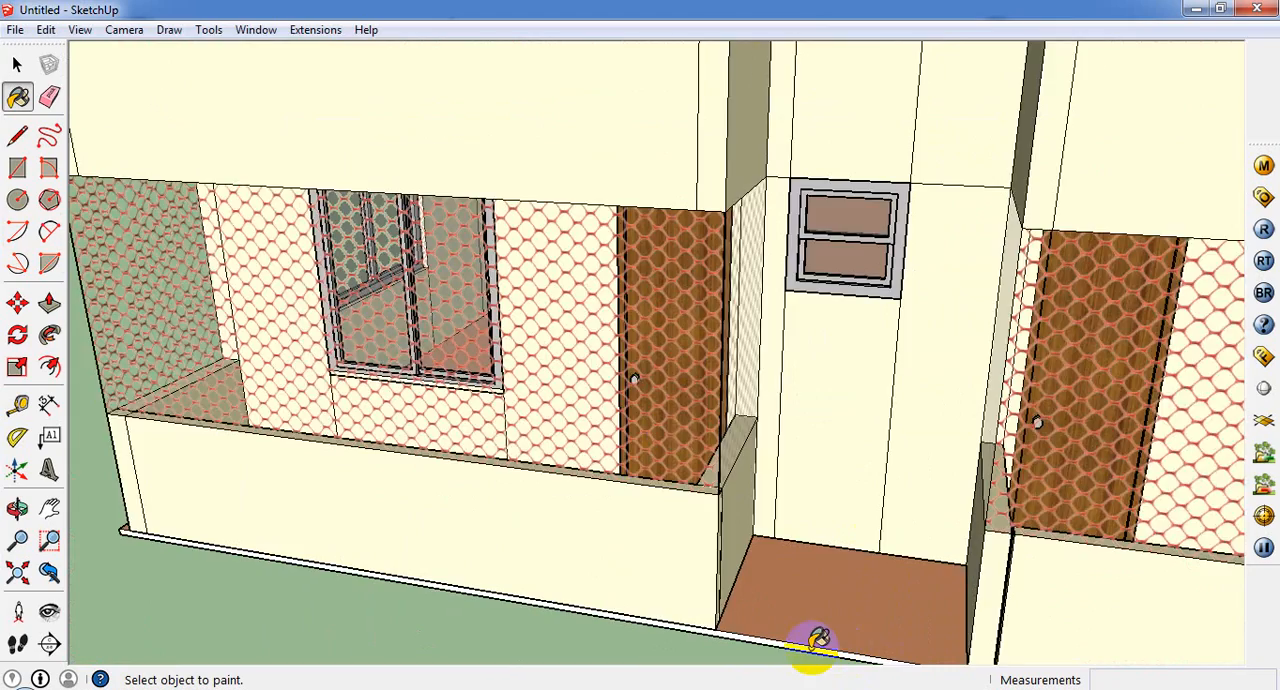
pyautogui.scroll(4, 818, 638)
pyautogui.scroll(-8, 758, 541)
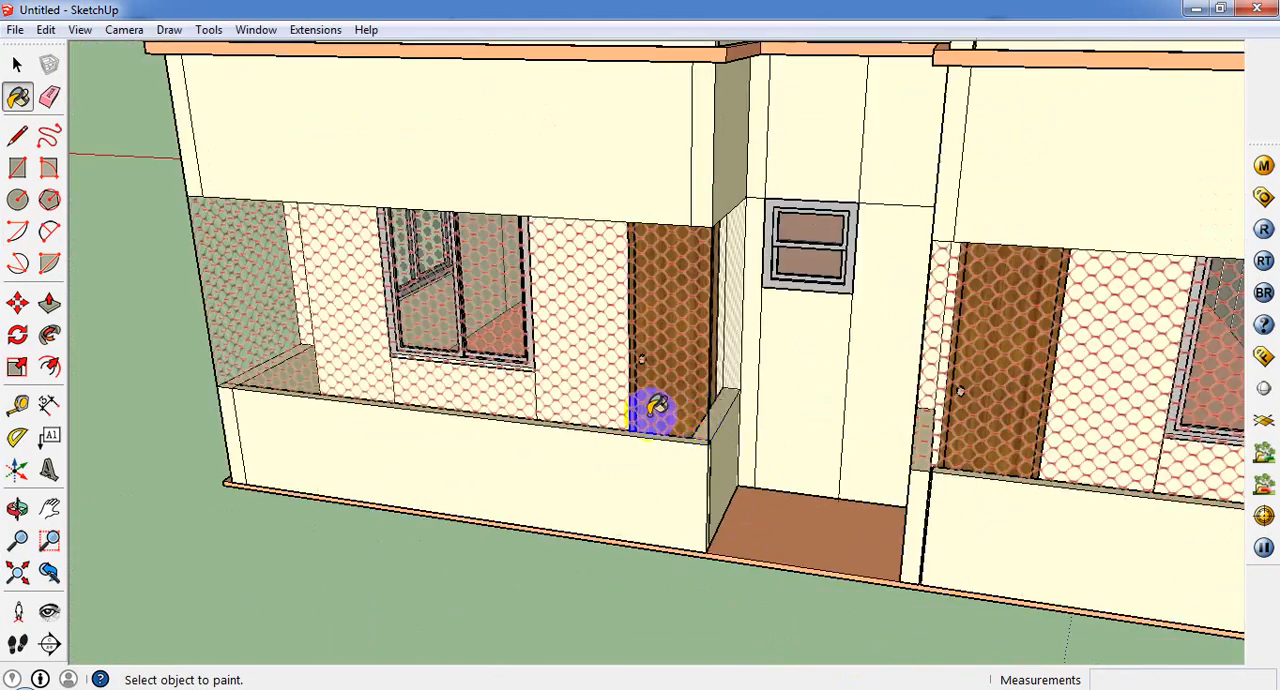
# Step: Inspect the recoloured bands, base and roof from the building's sides and rear
pyautogui.moveTo(797, 546); pyautogui.dragTo(395, 492, button='middle')
pyautogui.scroll(-4, 500, 460)
pyautogui.scroll(4, 811, 382)
pyautogui.moveTo(792, 477); pyautogui.dragTo(1261, 464, button='middle')
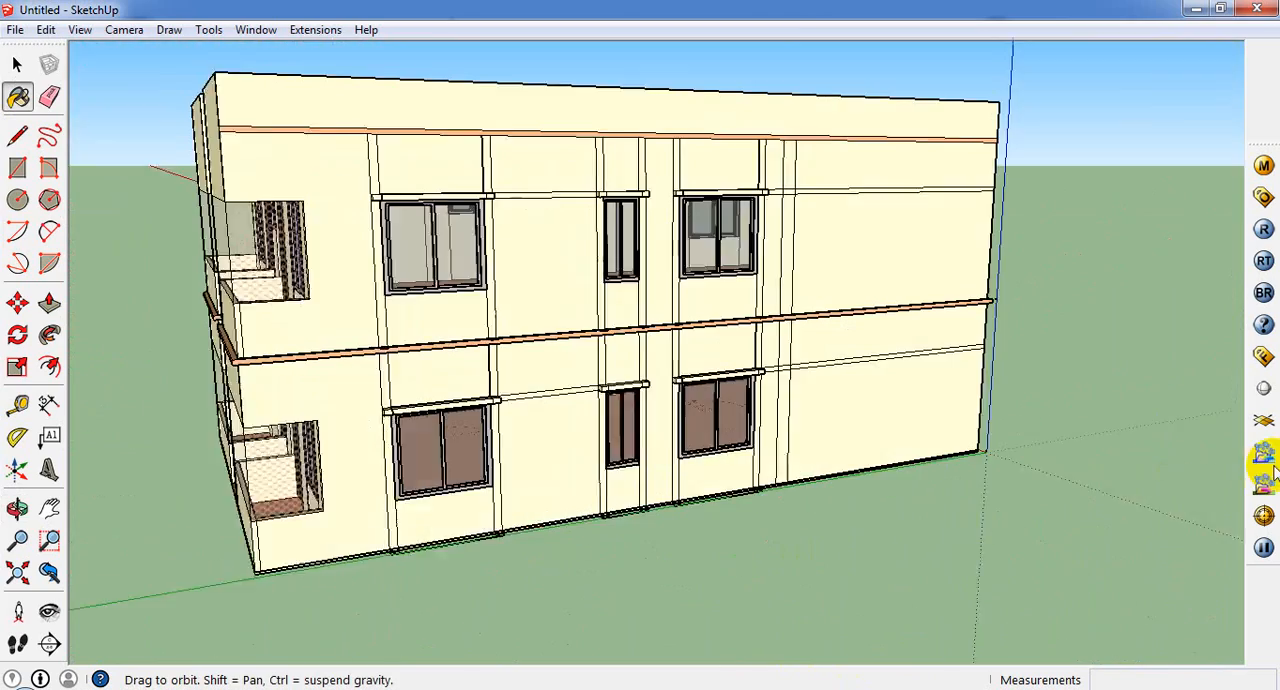
pyautogui.moveTo(320, 512); pyautogui.dragTo(184, 597, button='middle')
pyautogui.scroll(-2, 383, 494)
pyautogui.moveTo(383, 490)
pyautogui.mouseDown(button='middle')
pyautogui.moveTo(344, 475)
pyautogui.moveTo(388, 468)
pyautogui.mouseUp(button='middle')
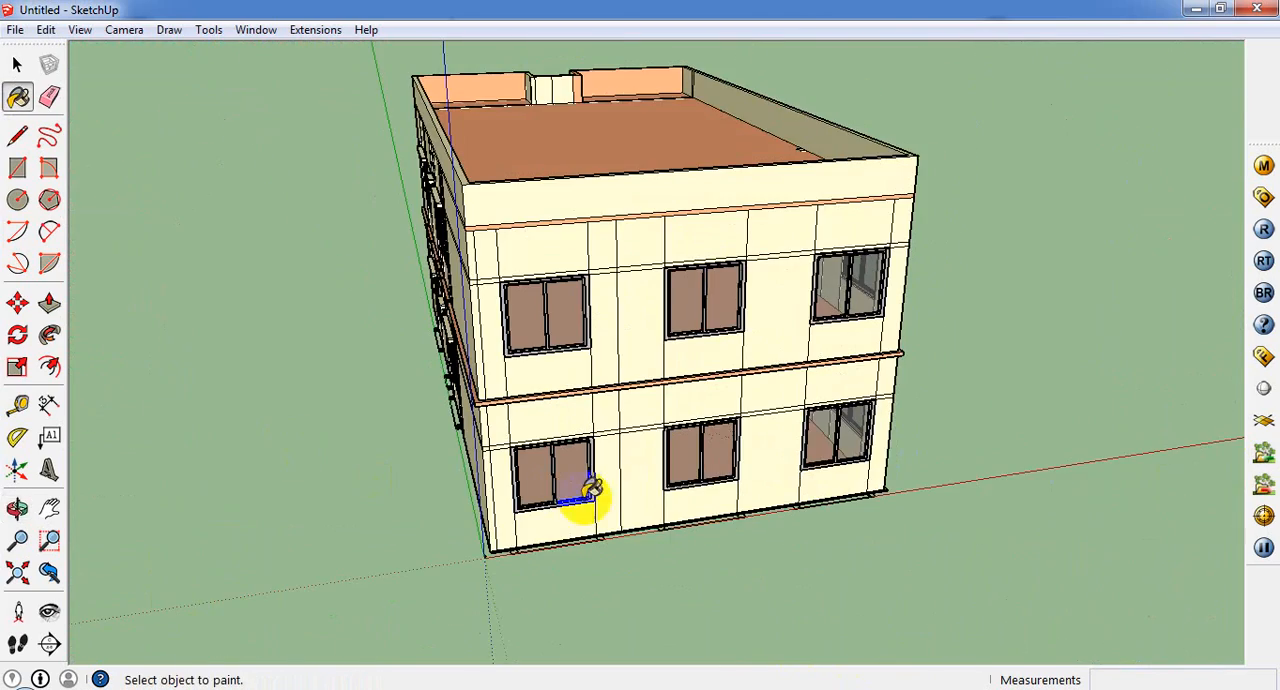
pyautogui.moveTo(709, 501)
pyautogui.mouseDown(button='middle')
pyautogui.moveTo(871, 478)
pyautogui.moveTo(911, 601)
pyautogui.mouseUp(button='middle')
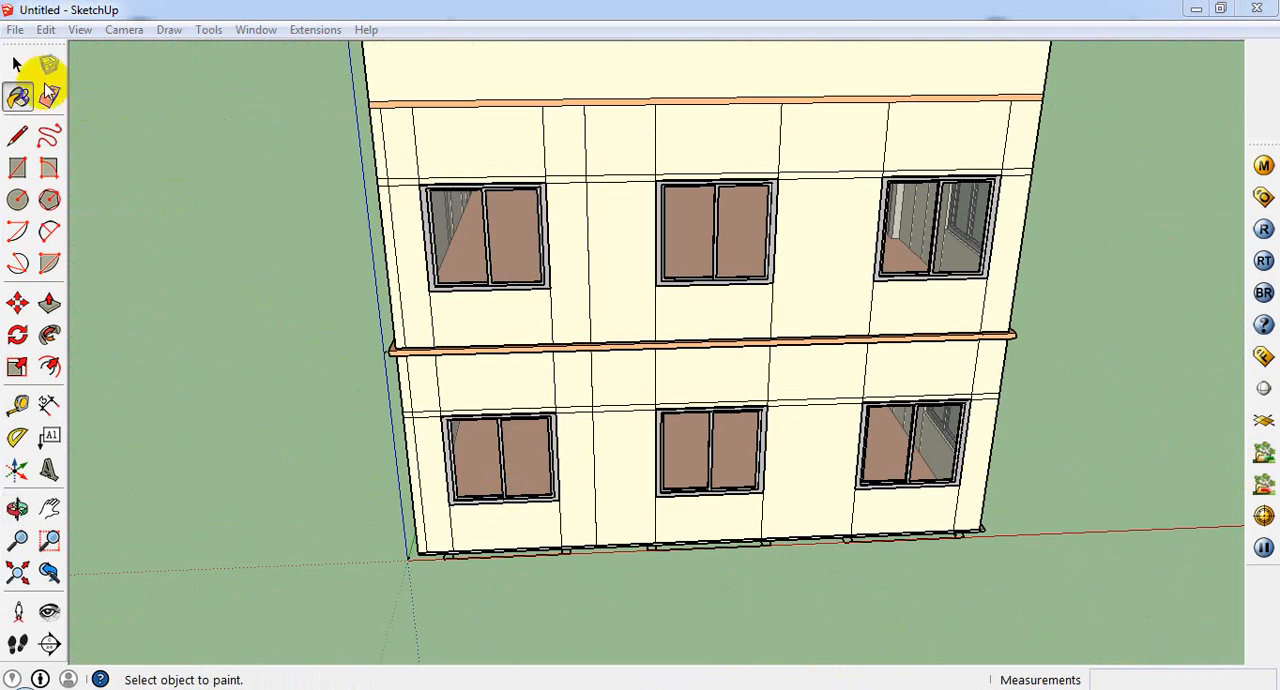
# Step: Open the nested ground-storey group and delete the wall face below the rear window nearest the origin
pyautogui.click(16, 64)
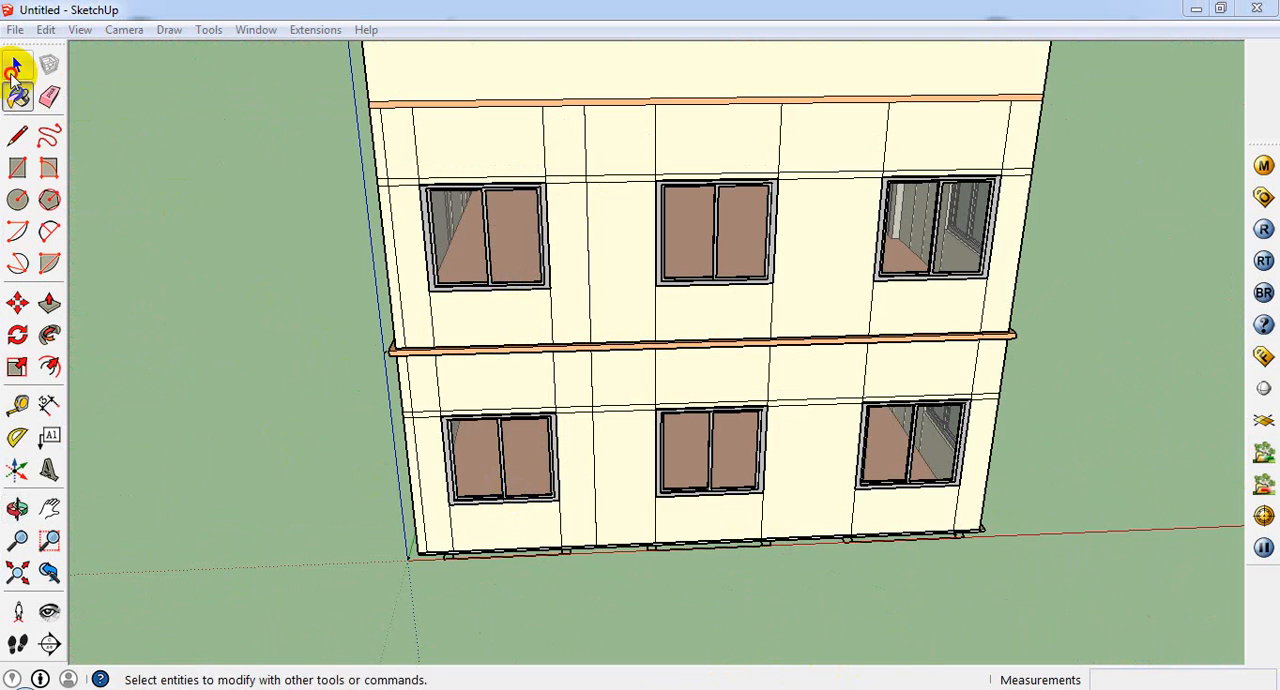
pyautogui.click(535, 500)
pyautogui.doubleClick(526, 503)
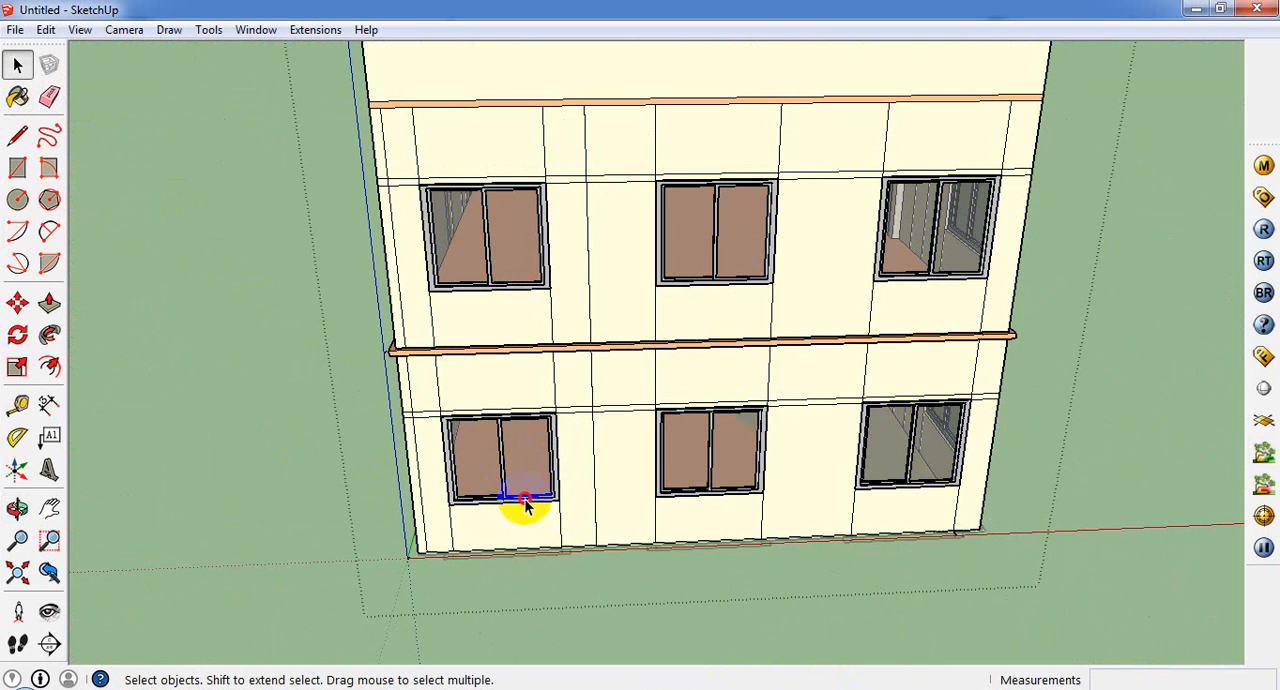
pyautogui.click(526, 503)
pyautogui.doubleClick(526, 503)
pyautogui.tripleClick(529, 505)
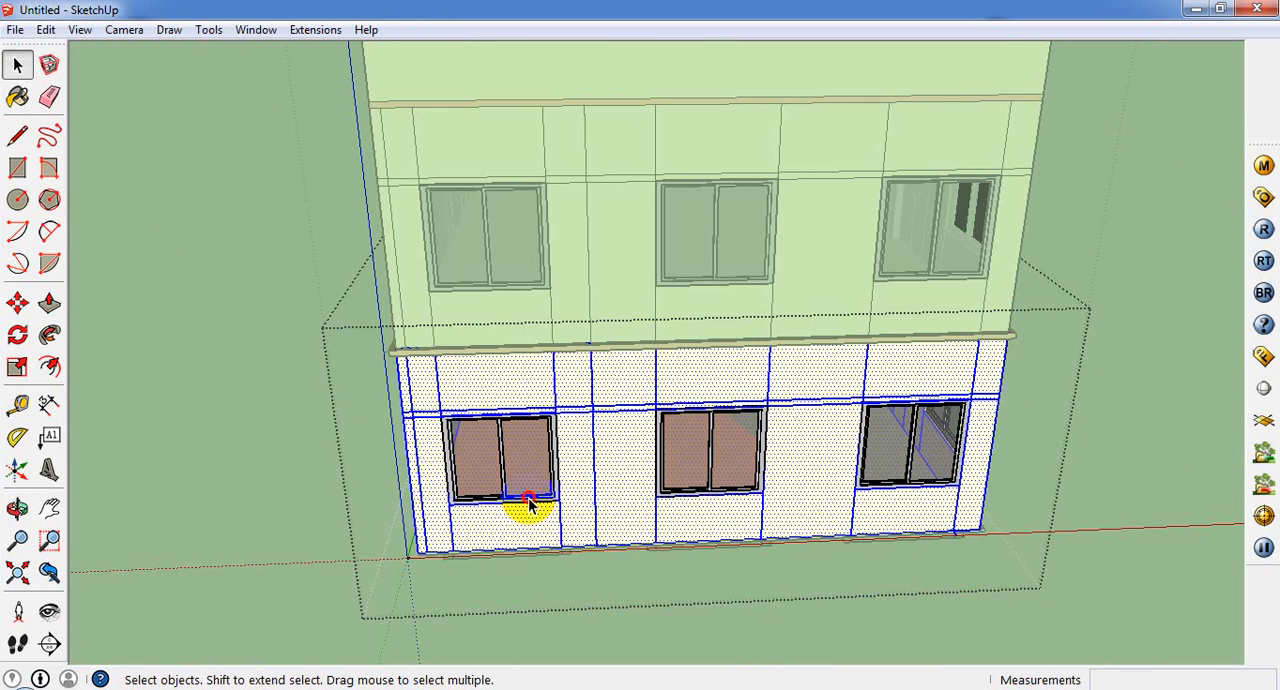
pyautogui.doubleClick(529, 498)
pyautogui.tripleClick(527, 497)
pyautogui.scroll(3, 612, 571)
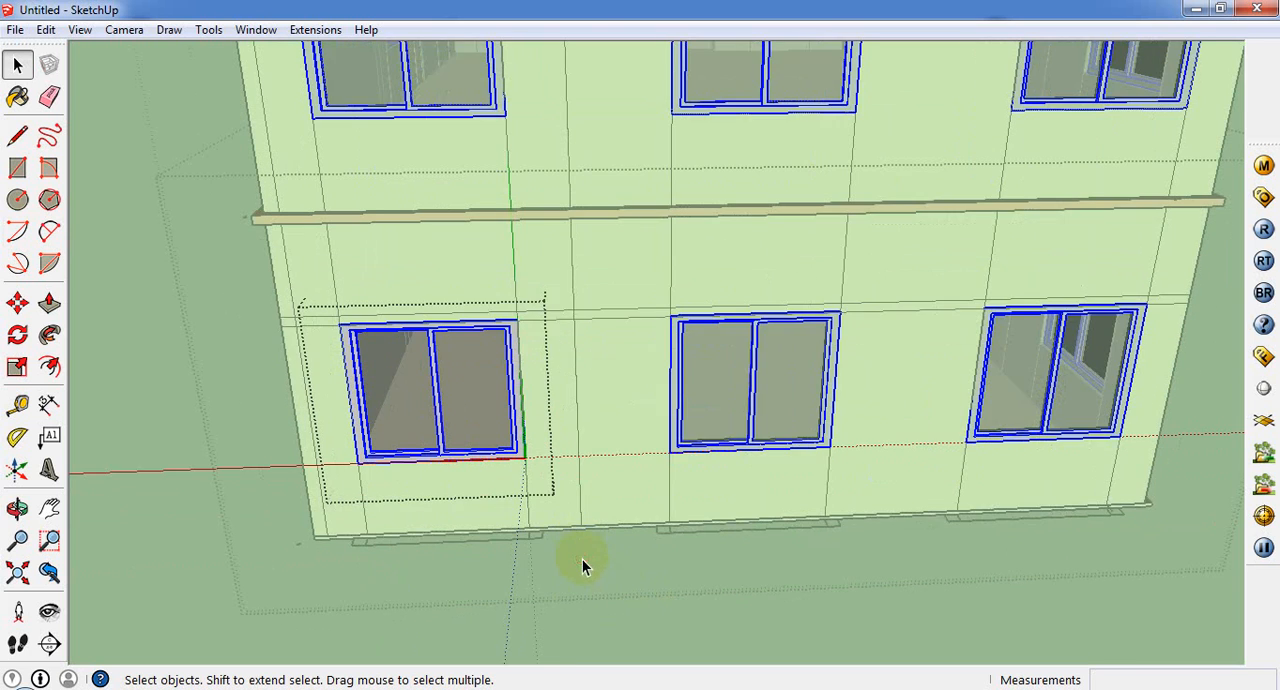
pyautogui.click(582, 559)
pyautogui.click(451, 502)
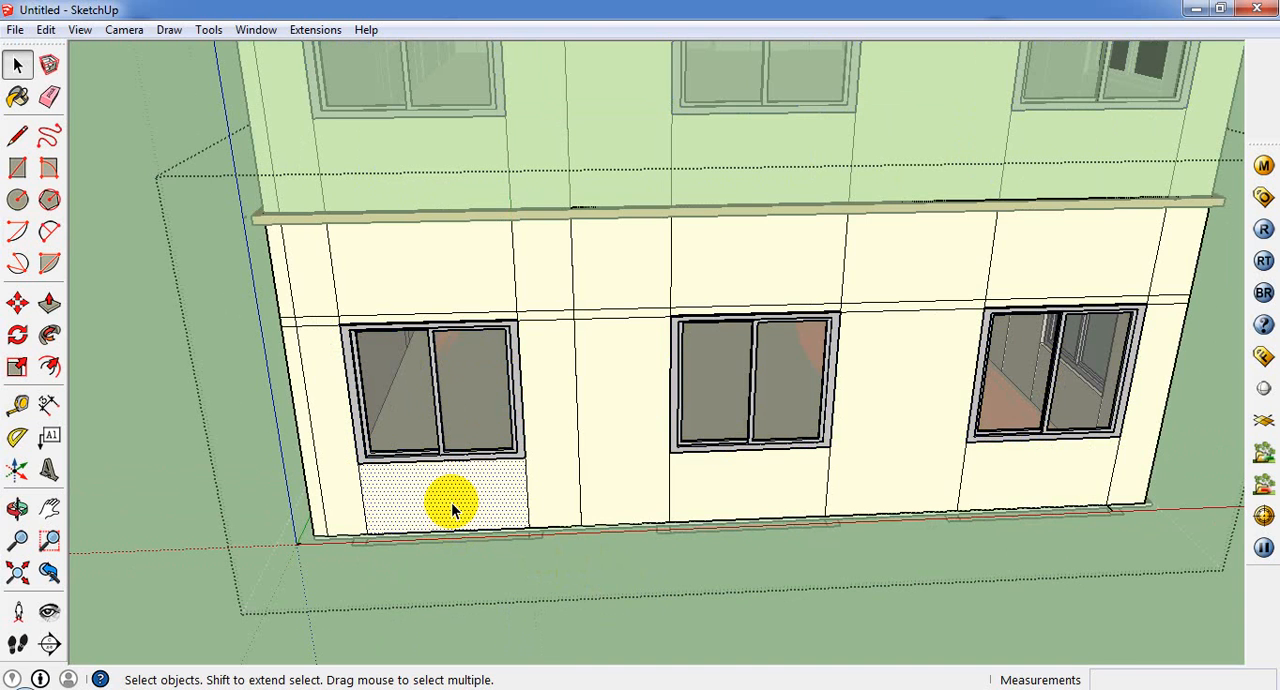
pyautogui.press('Delete')
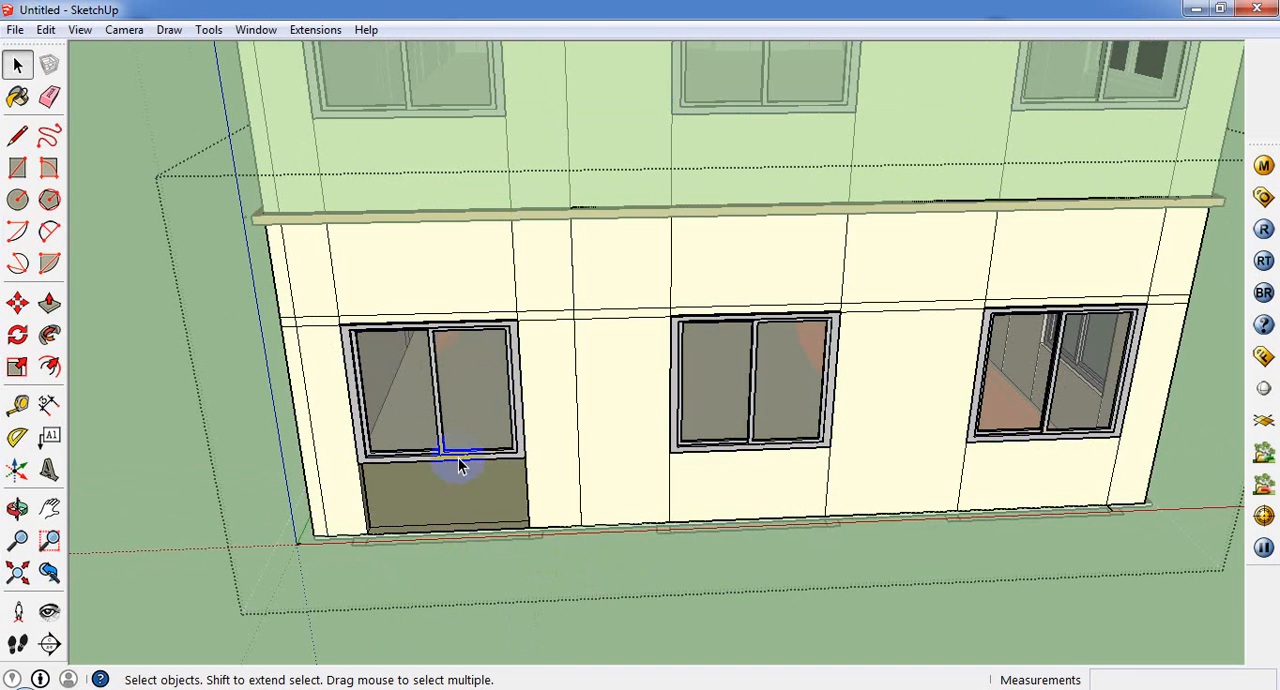
# Step: Delete the ground-storey rear window nearest the origin and finish editing the building's groups
pyautogui.click(458, 459)
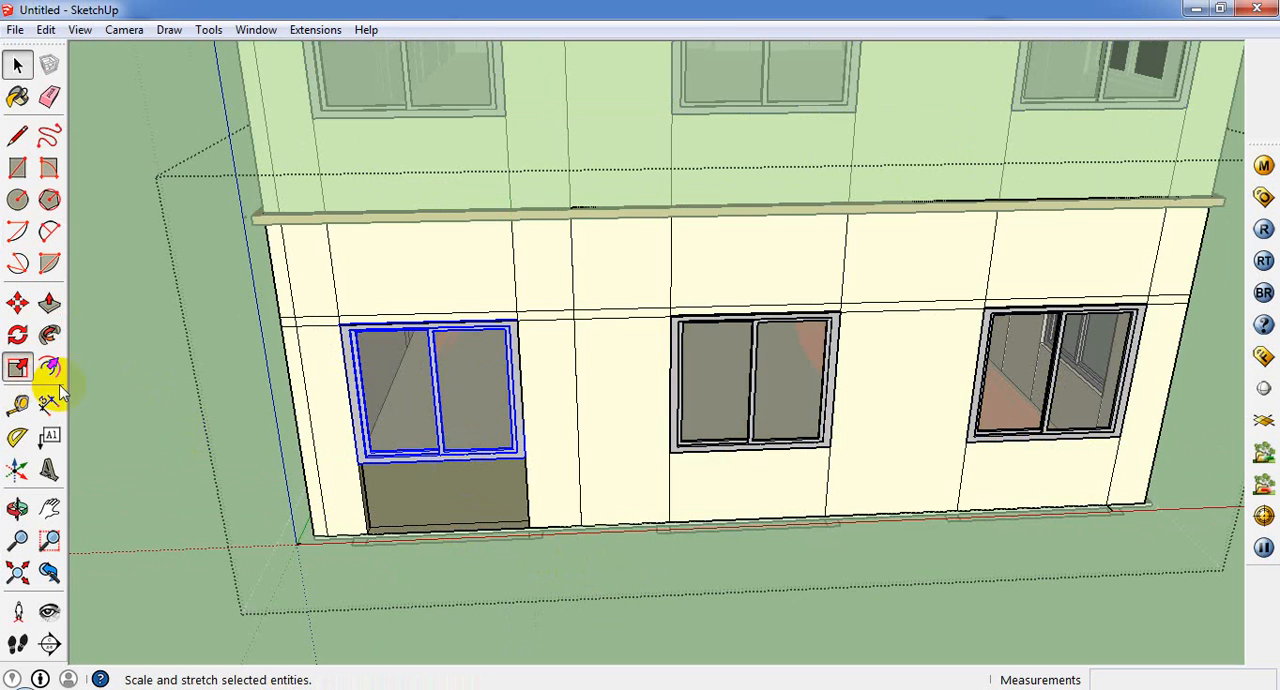
pyautogui.click(18, 368)
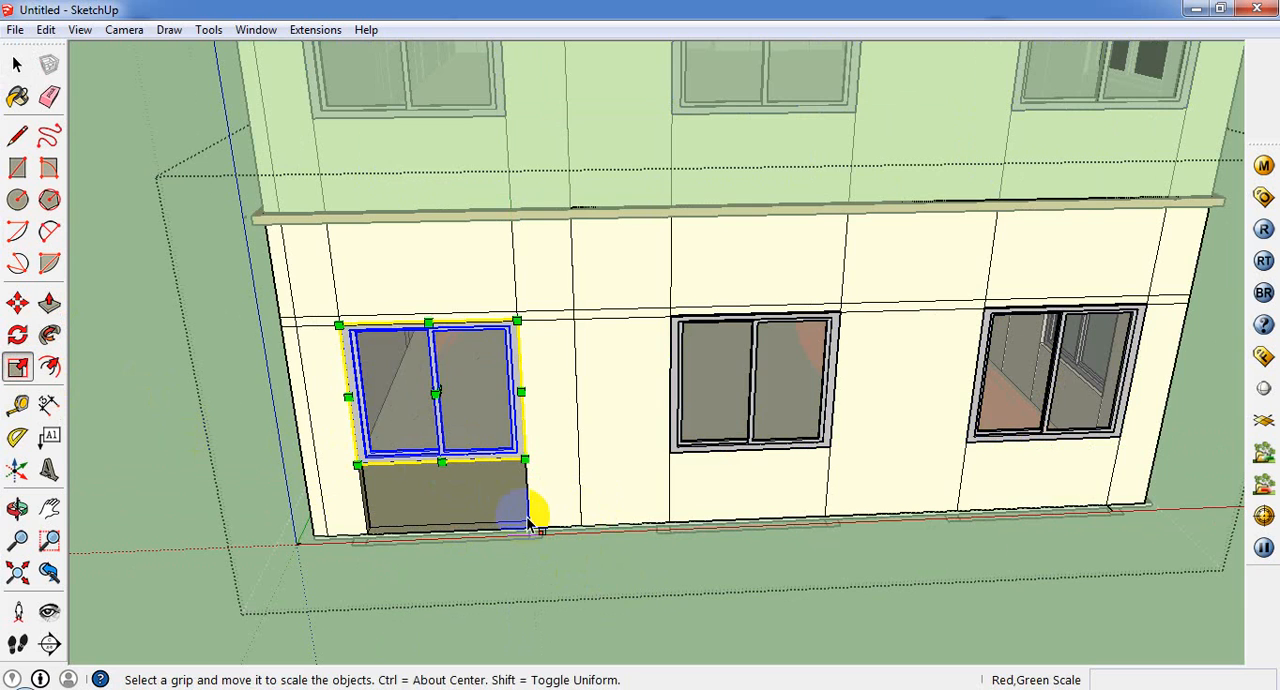
pyautogui.press('Delete')
pyautogui.moveTo(454, 457); pyautogui.dragTo(492, 487, button='middle')
pyautogui.scroll(-6, 494, 490)
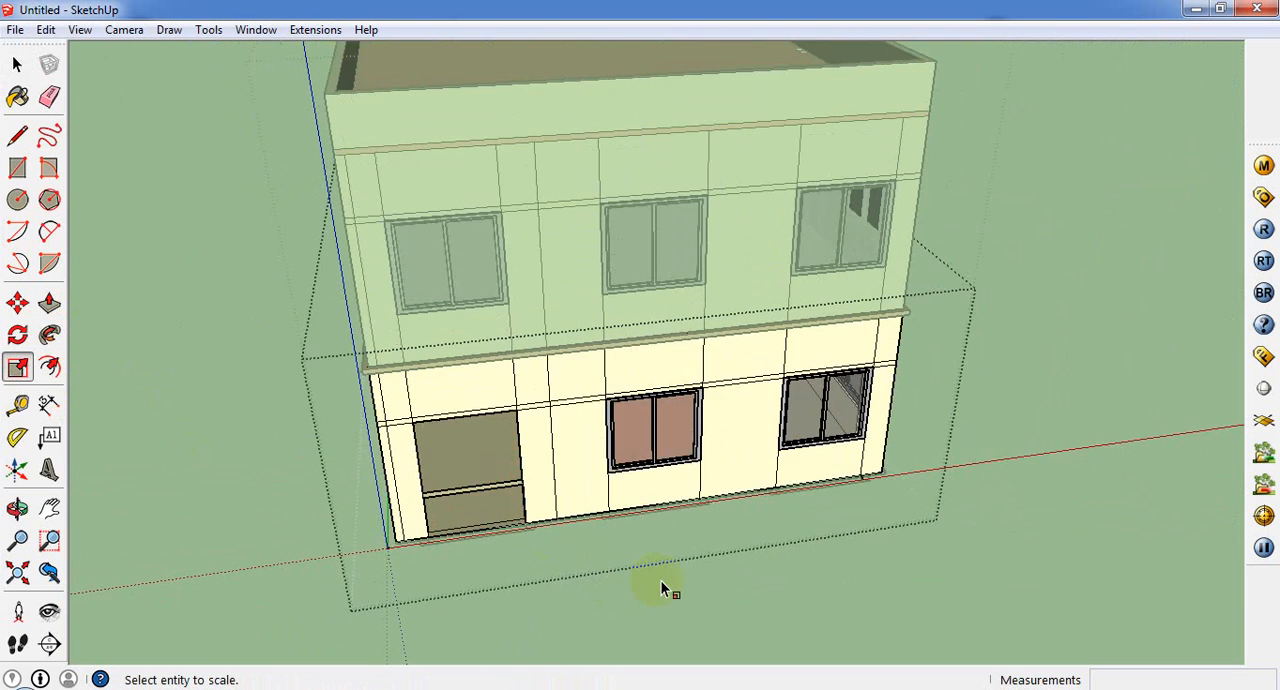
pyautogui.click(17, 64)
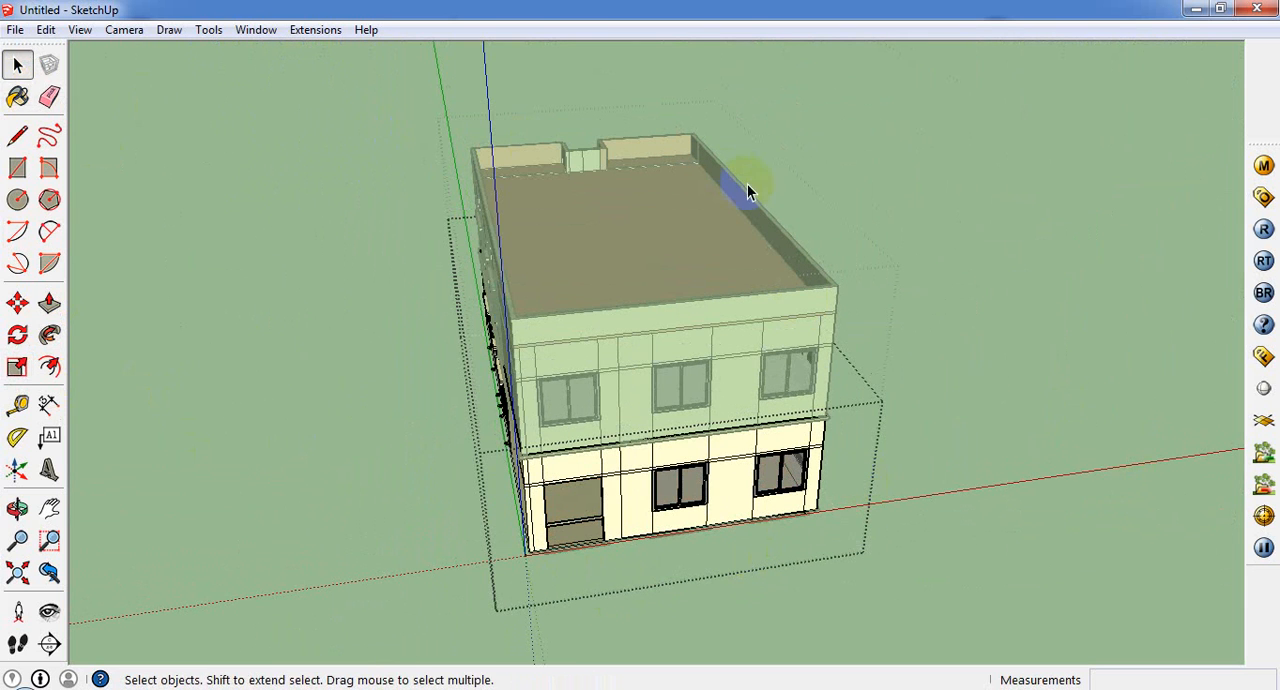
pyautogui.click(896, 255)
# Step: Draw a 7' by 5' rectangle across the rear wall opening where the window was removed
pyautogui.moveTo(401, 461); pyautogui.dragTo(394, 212, button='middle')
pyautogui.scroll(3, 553, 385)
pyautogui.moveTo(556, 389); pyautogui.dragTo(505, 460, button='middle')
pyautogui.scroll(4, 619, 503)
pyautogui.click(17, 168)
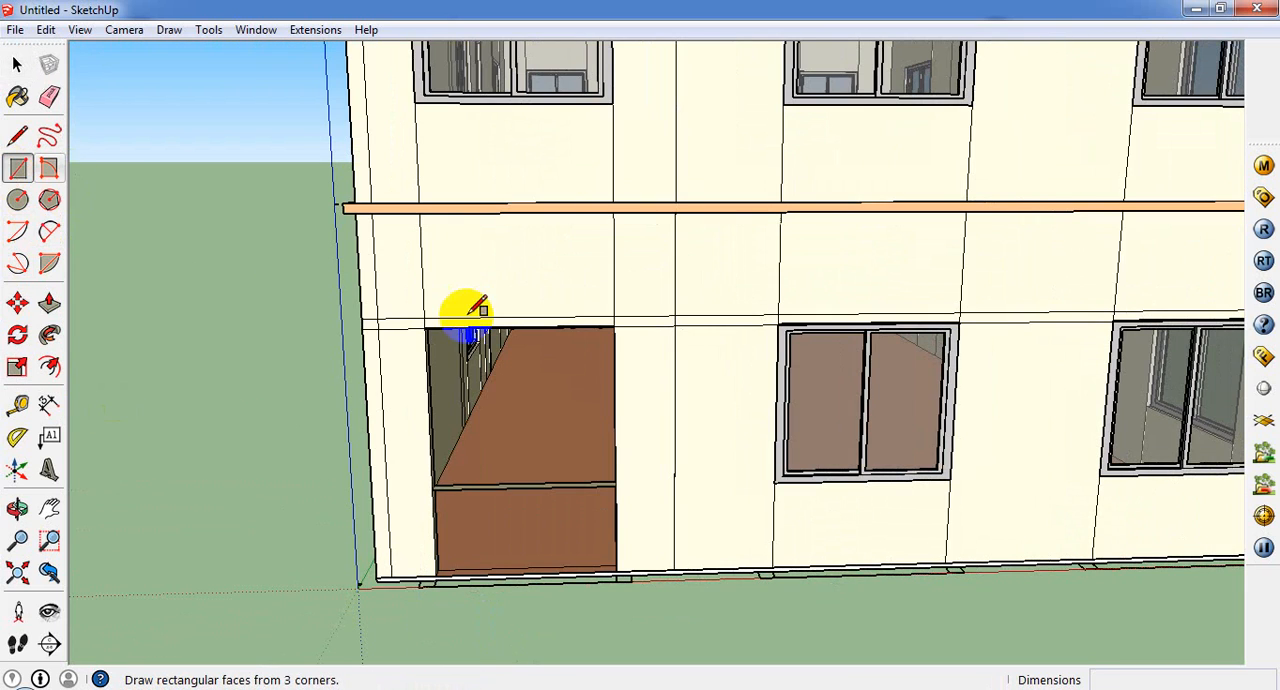
pyautogui.click(426, 325)
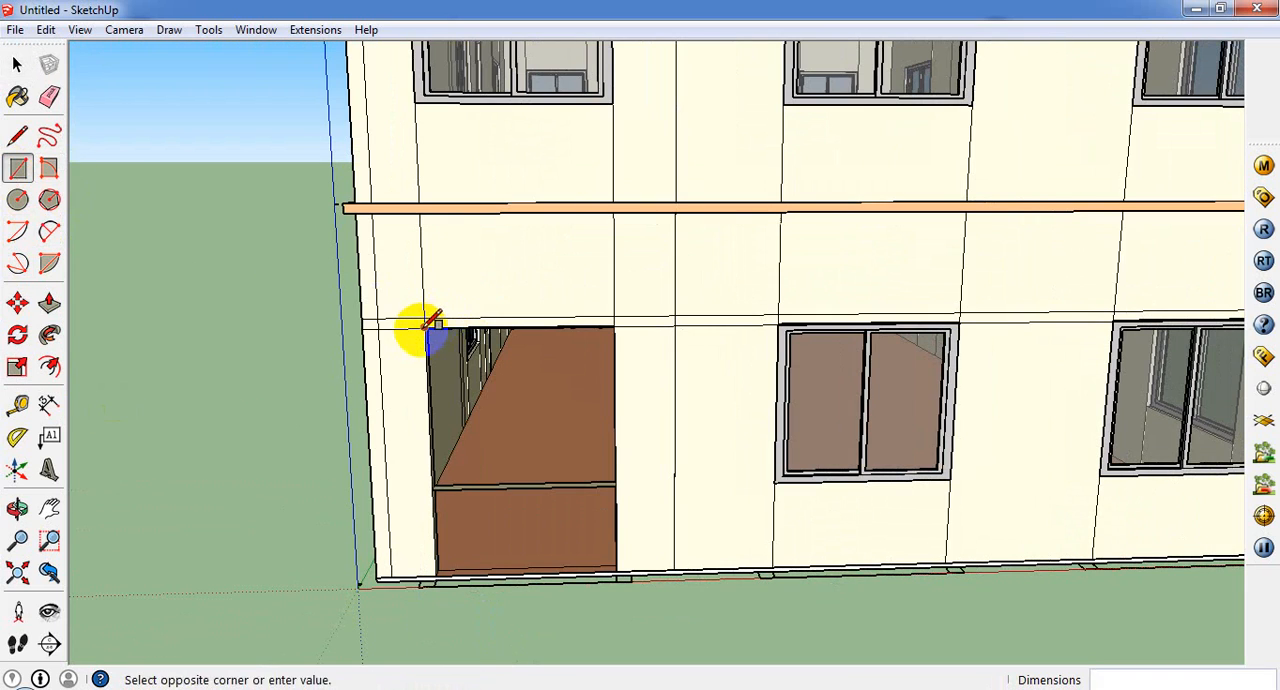
pyautogui.click(616, 574)
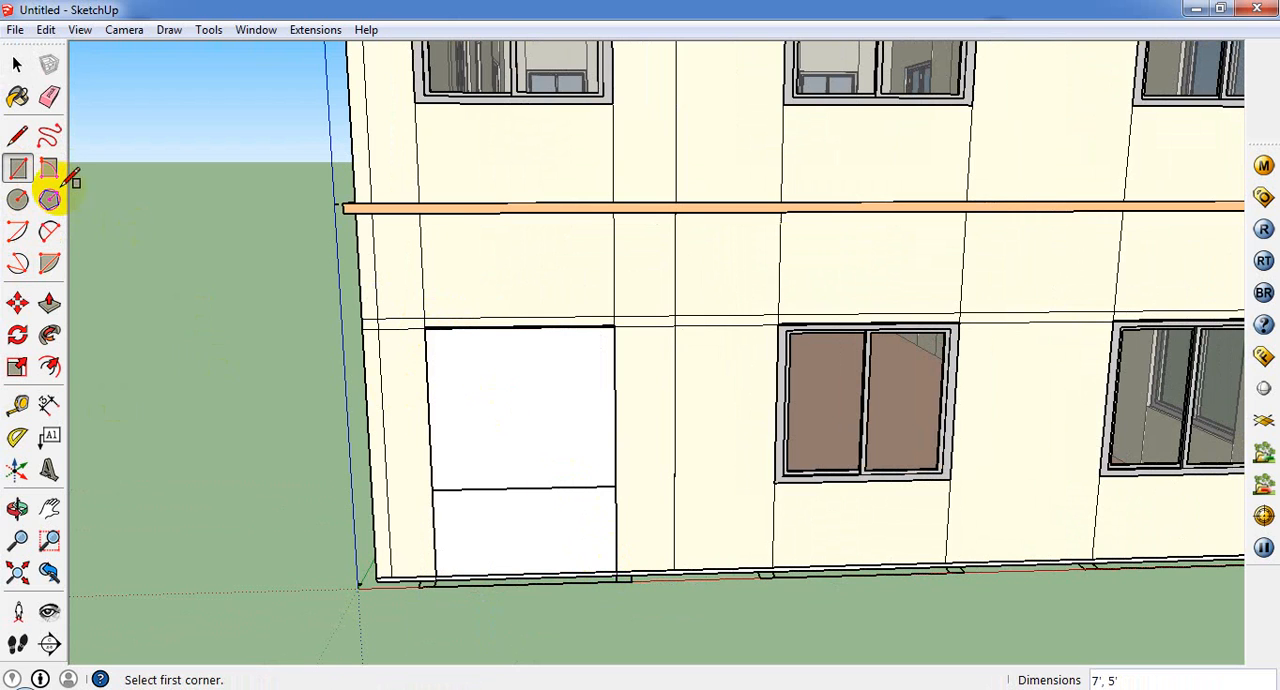
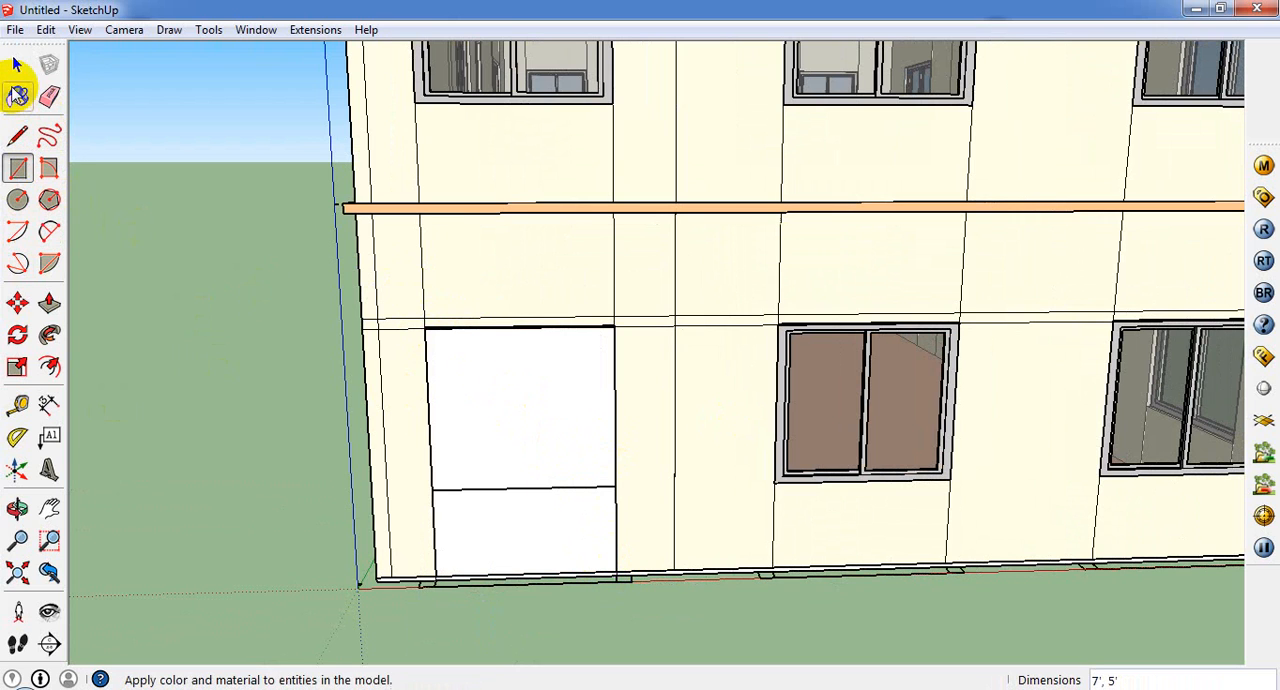
# Step: Paint the face filling the ground-storey rear wall opening with the Fencing_Diamond_Mesh material
pyautogui.click(17, 96)
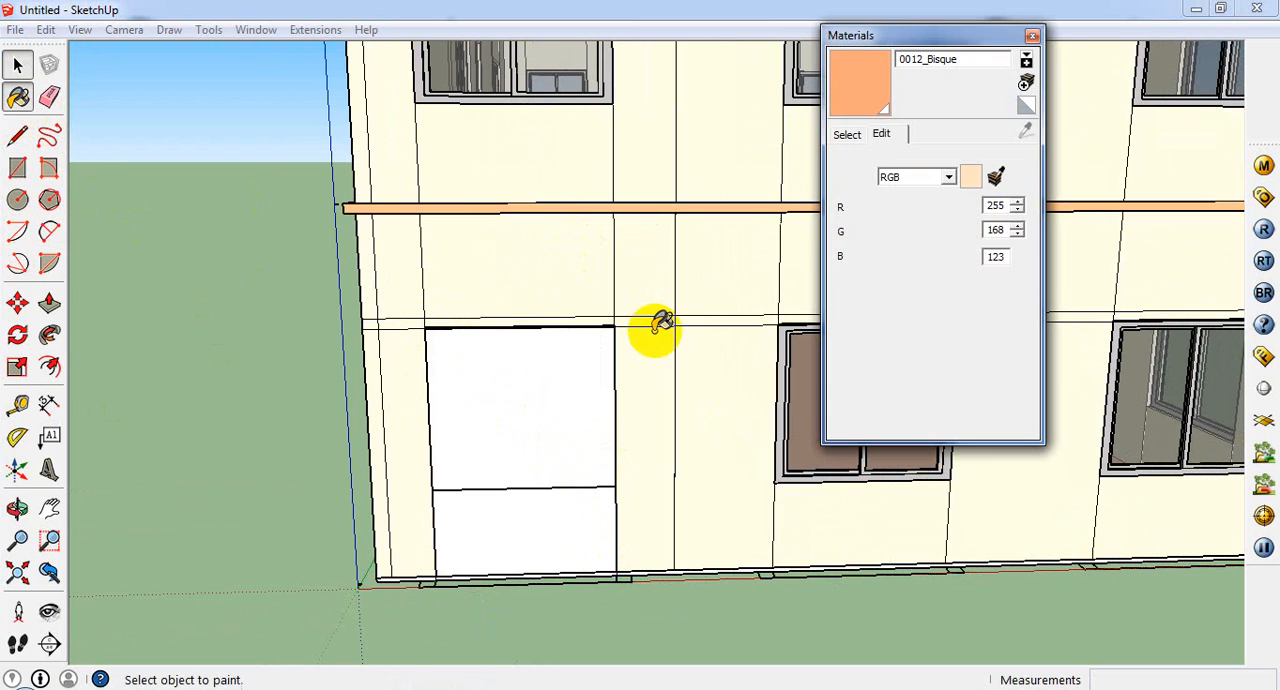
pyautogui.click(847, 135)
pyautogui.click(940, 158)
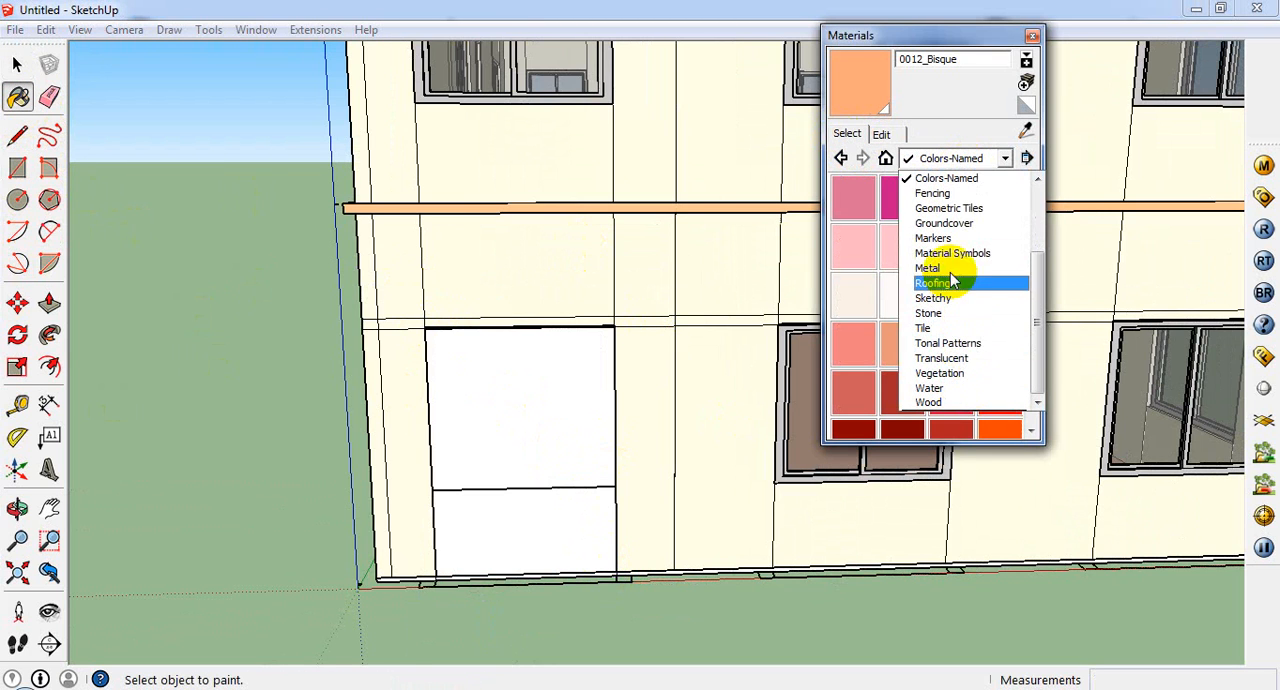
pyautogui.click(960, 336)
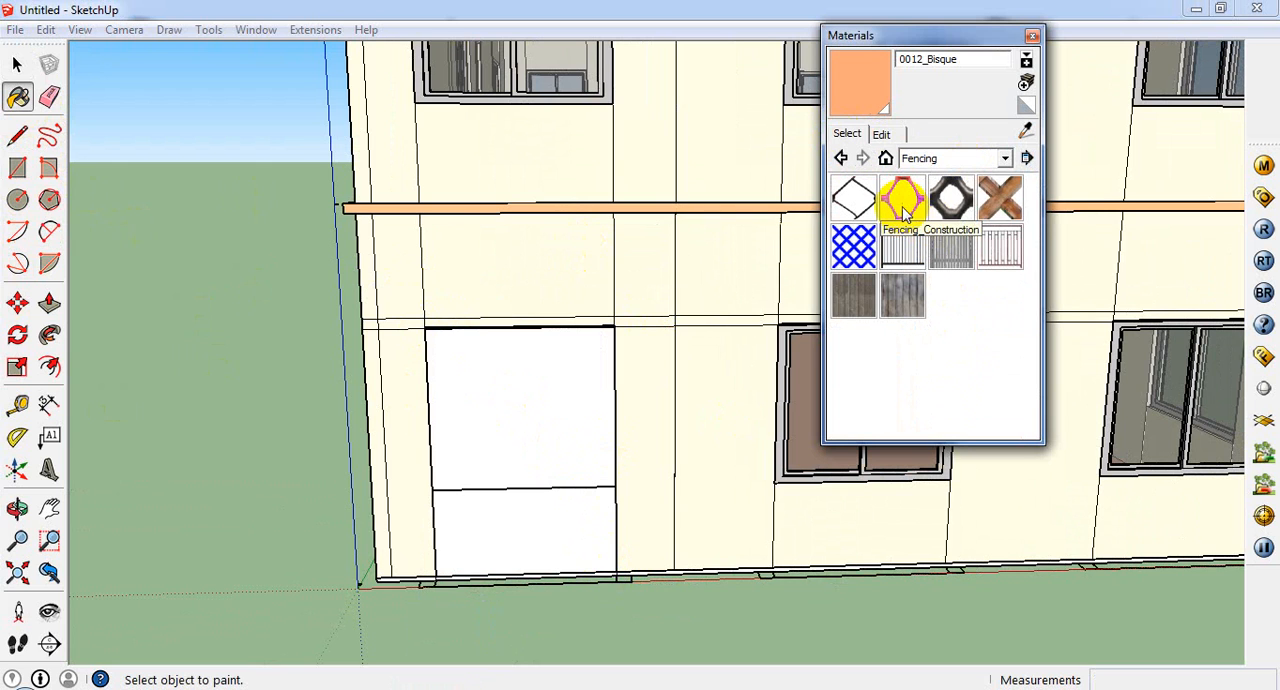
pyautogui.click(951, 197)
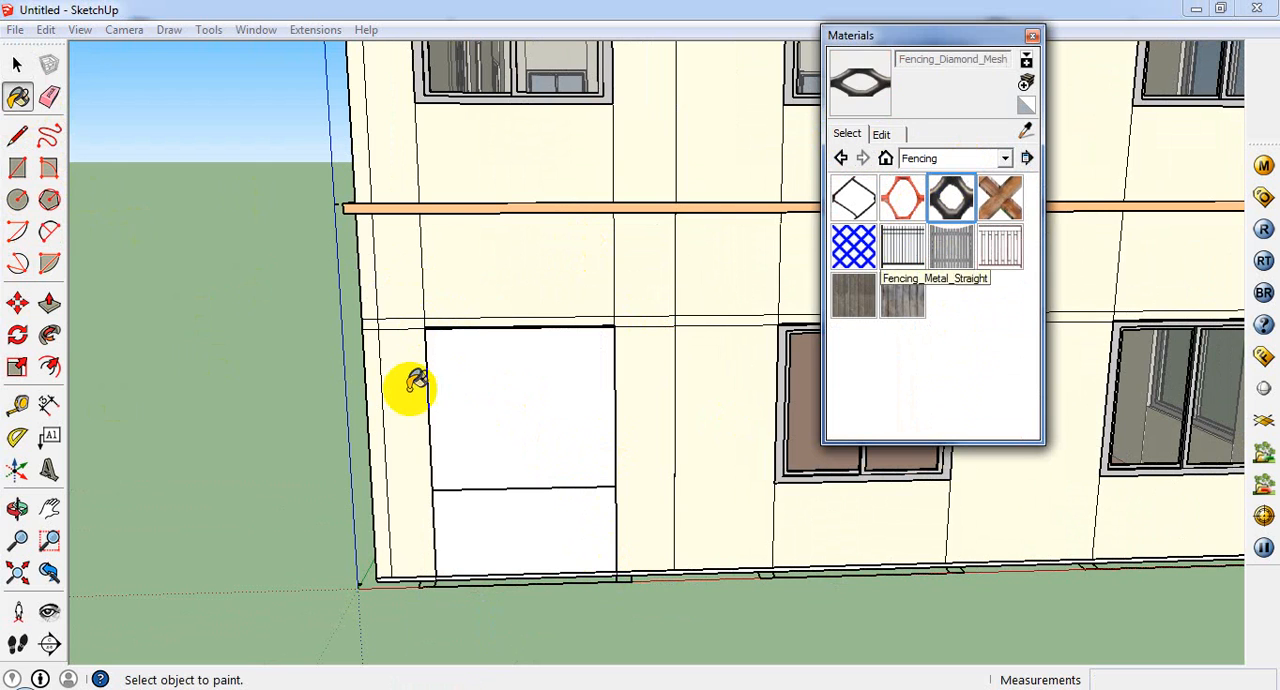
pyautogui.click(495, 385)
pyautogui.scroll(1, 500, 380)
pyautogui.moveTo(506, 487); pyautogui.dragTo(503, 512, button='middle')
pyautogui.scroll(-3, 528, 534)
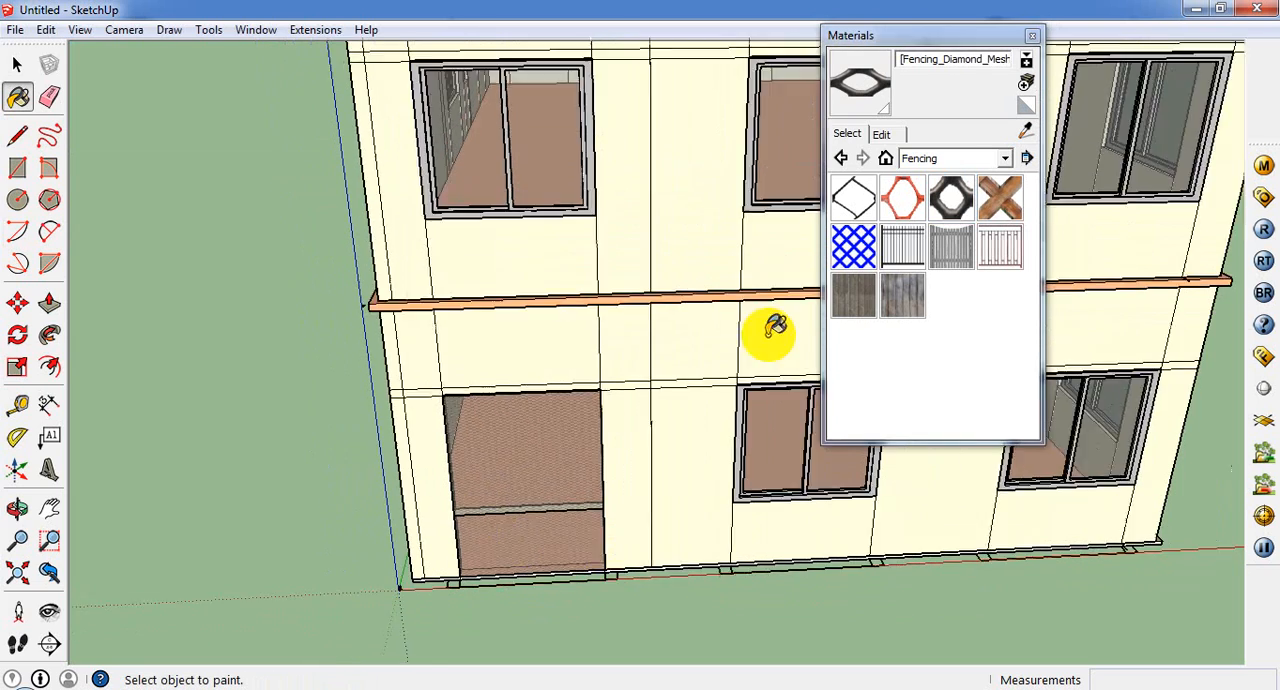
pyautogui.click(1031, 36)
# Step: Turn on X-ray display and examine the building's interior through its walls and roof
pyautogui.scroll(-5, 869, 400)
pyautogui.moveTo(671, 414); pyautogui.dragTo(740, 463, button='middle')
pyautogui.moveTo(741, 417)
pyautogui.mouseDown(button='middle')
pyautogui.moveTo(684, 441)
pyautogui.moveTo(700, 314)
pyautogui.moveTo(846, 200)
pyautogui.moveTo(860, 525)
pyautogui.mouseUp(button='middle')
pyautogui.click(83, 34)
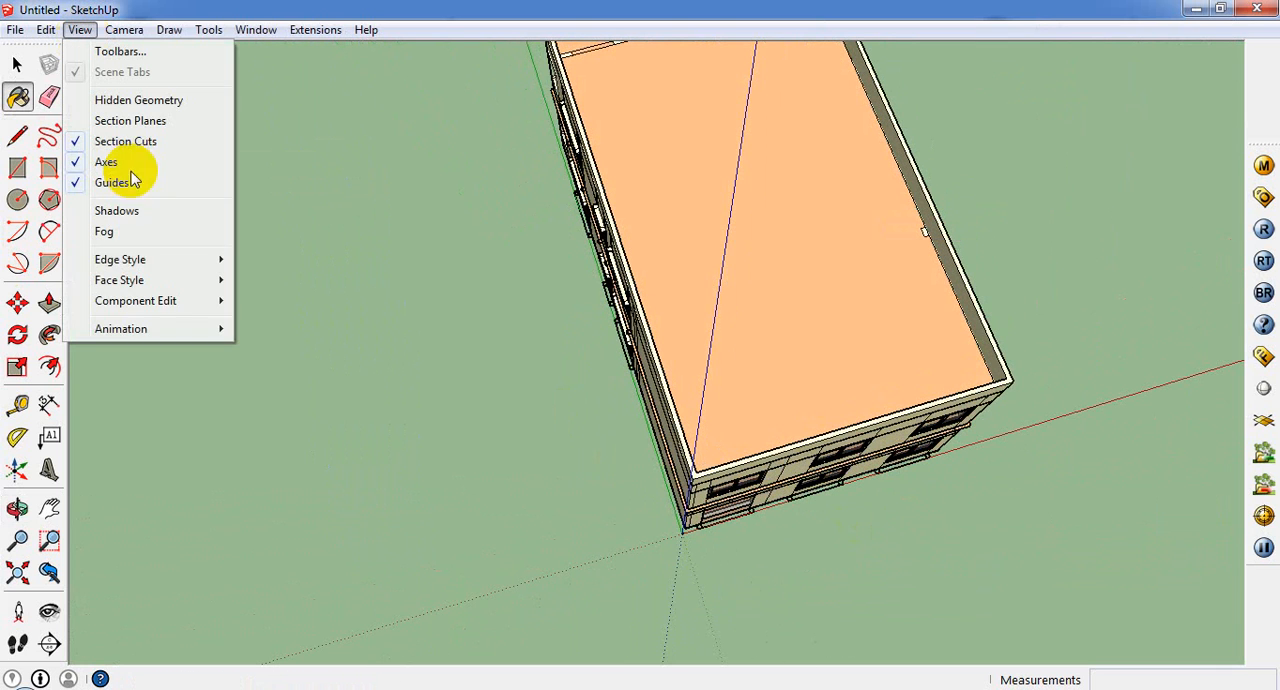
pyautogui.moveTo(177, 280)
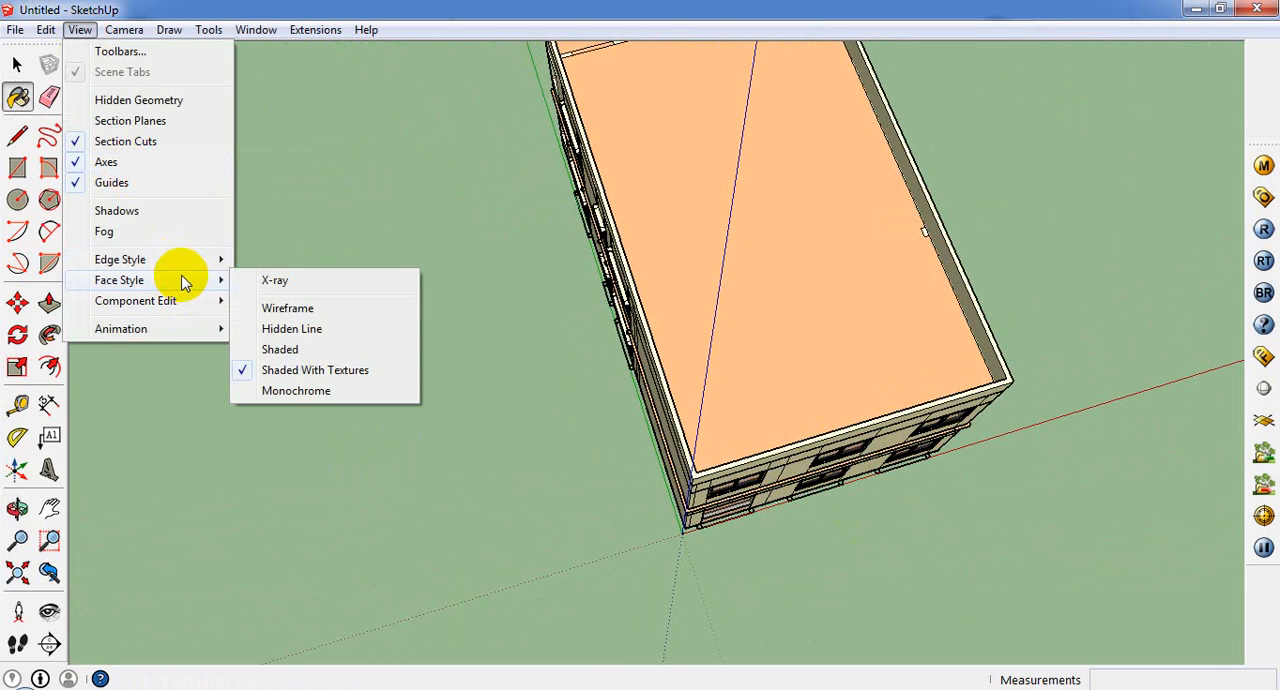
pyautogui.click(271, 277)
pyautogui.moveTo(739, 427)
pyautogui.mouseDown(button='middle')
pyautogui.moveTo(609, 466)
pyautogui.moveTo(577, 249)
pyautogui.moveTo(609, 6)
pyautogui.moveTo(634, 192)
pyautogui.moveTo(614, 380)
pyautogui.moveTo(569, 446)
pyautogui.moveTo(483, 491)
pyautogui.moveTo(727, 546)
pyautogui.moveTo(714, 258)
pyautogui.moveTo(766, 6)
pyautogui.moveTo(831, 114)
pyautogui.moveTo(1243, 249)
pyautogui.moveTo(1266, 245)
pyautogui.moveTo(694, 470)
pyautogui.mouseUp(button='middle')
pyautogui.press('b')
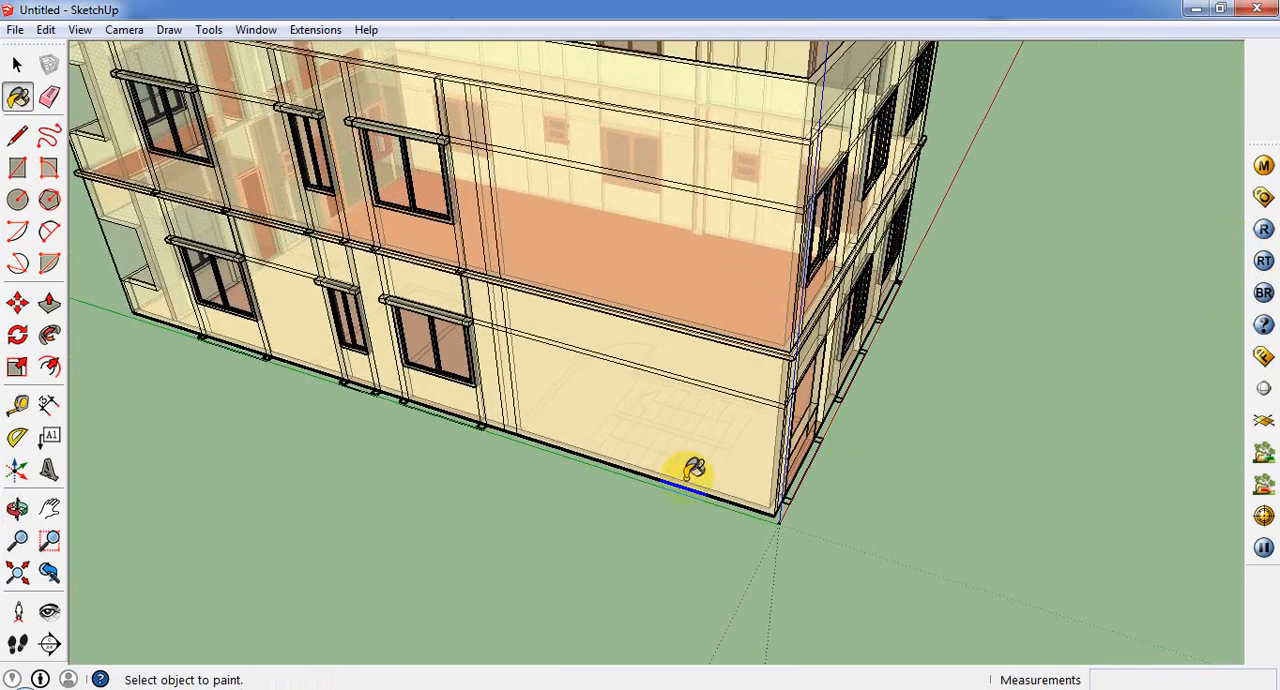
pyautogui.scroll(-5, 668, 436)
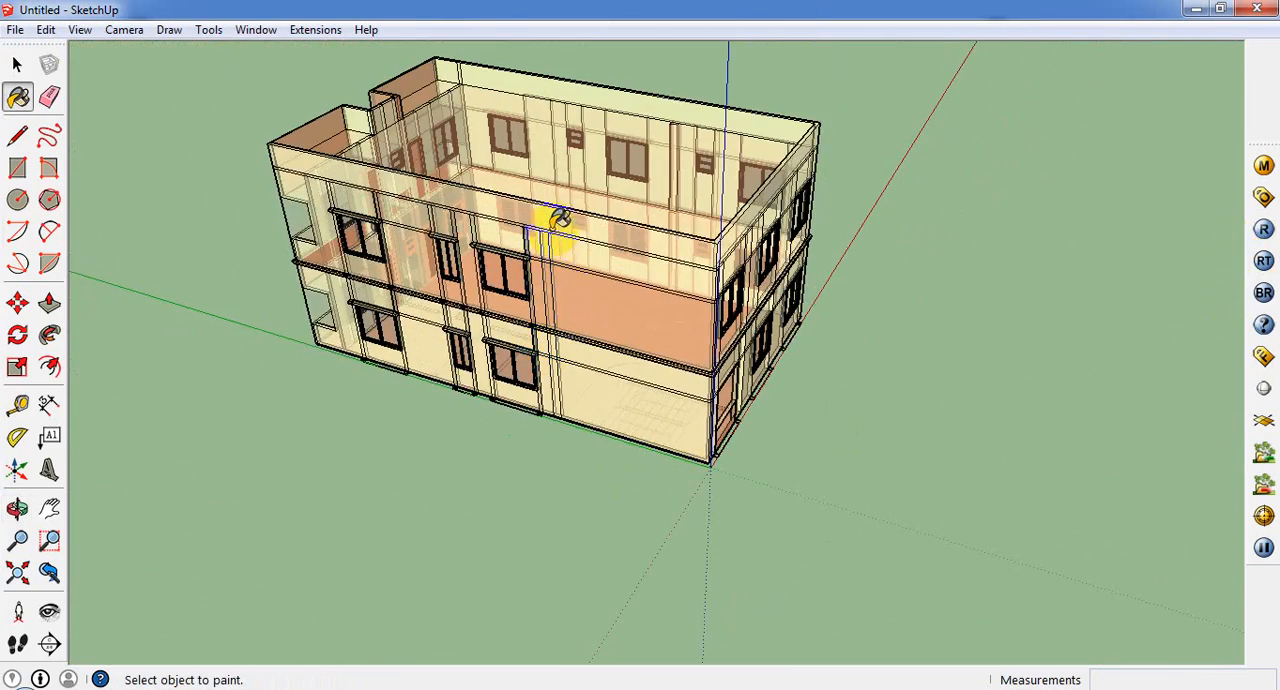
# Step: Check the windows of the long side wall in X-ray display and switch back to opaque faces
pyautogui.click(18, 66)
pyautogui.tripleClick(382, 337)
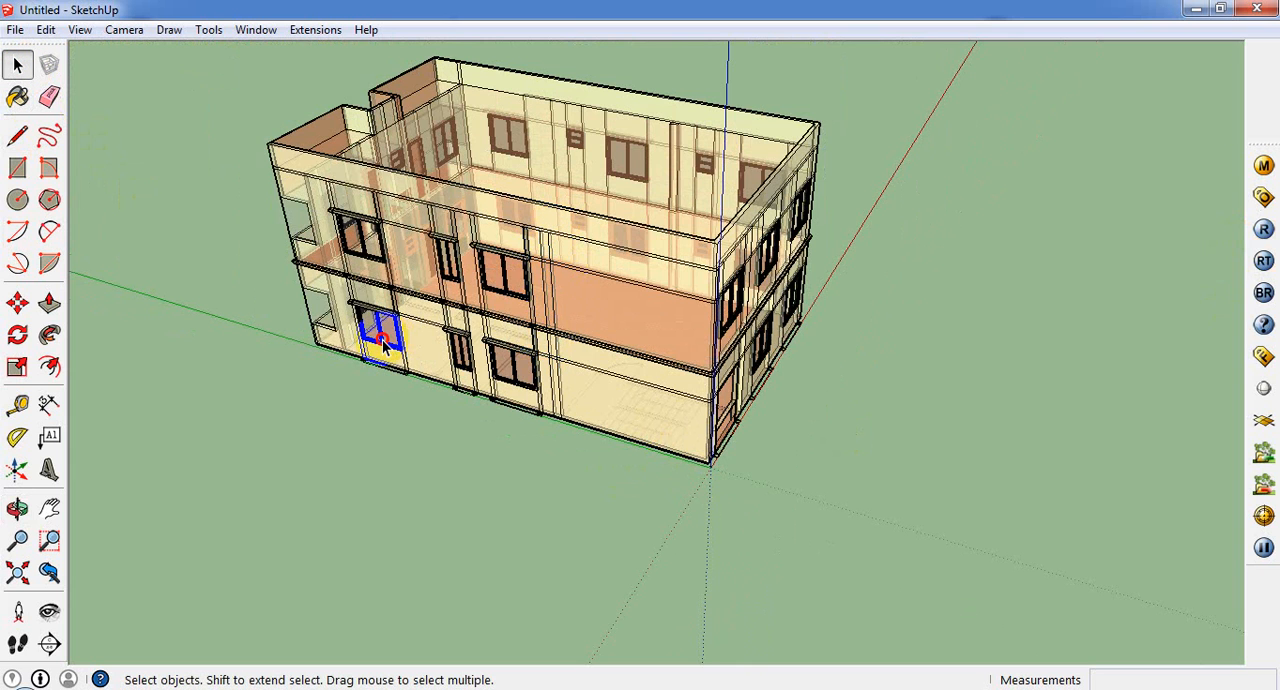
pyautogui.click(629, 507)
pyautogui.click(542, 362)
pyautogui.click(628, 480)
pyautogui.moveTo(628, 440); pyautogui.dragTo(622, 500, button='middle')
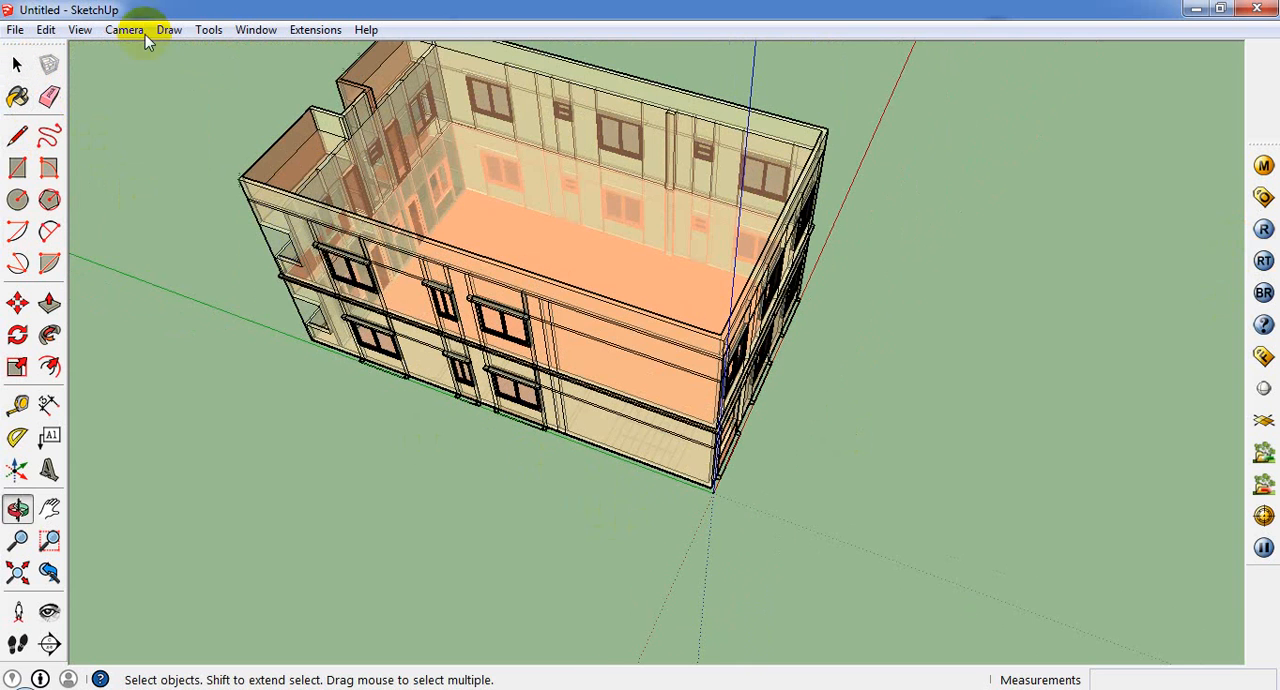
pyautogui.click(80, 29)
pyautogui.moveTo(180, 262)
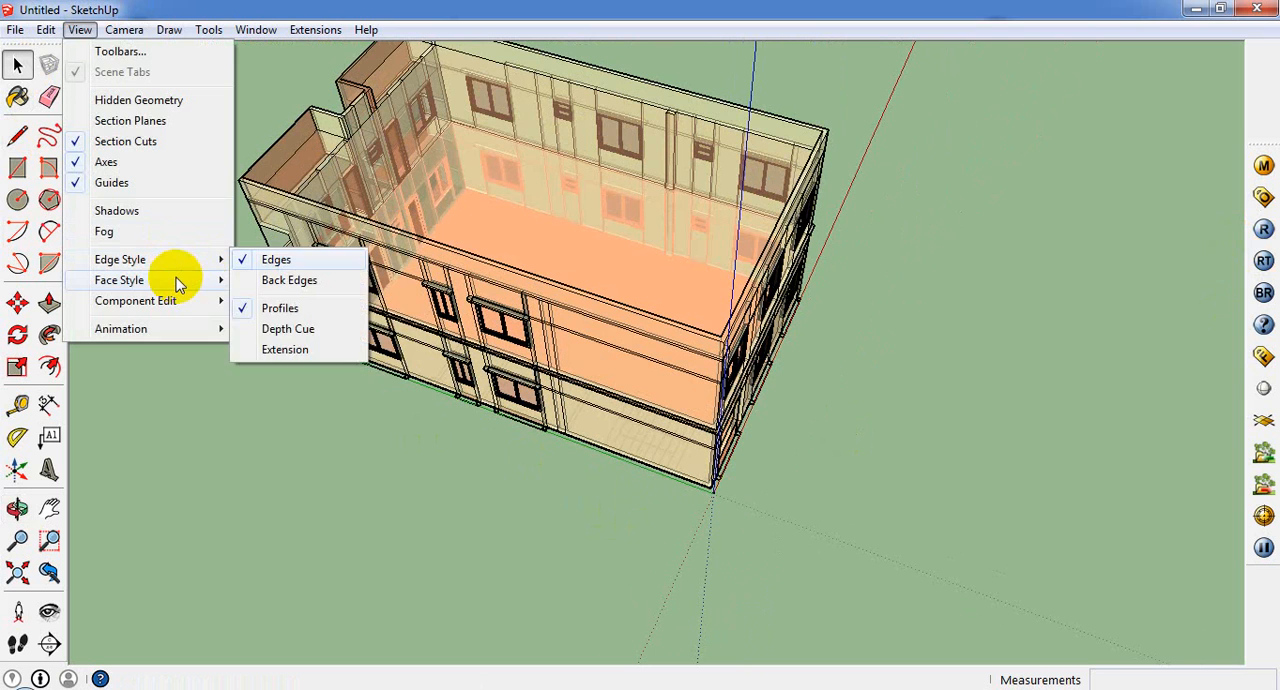
pyautogui.click(250, 280)
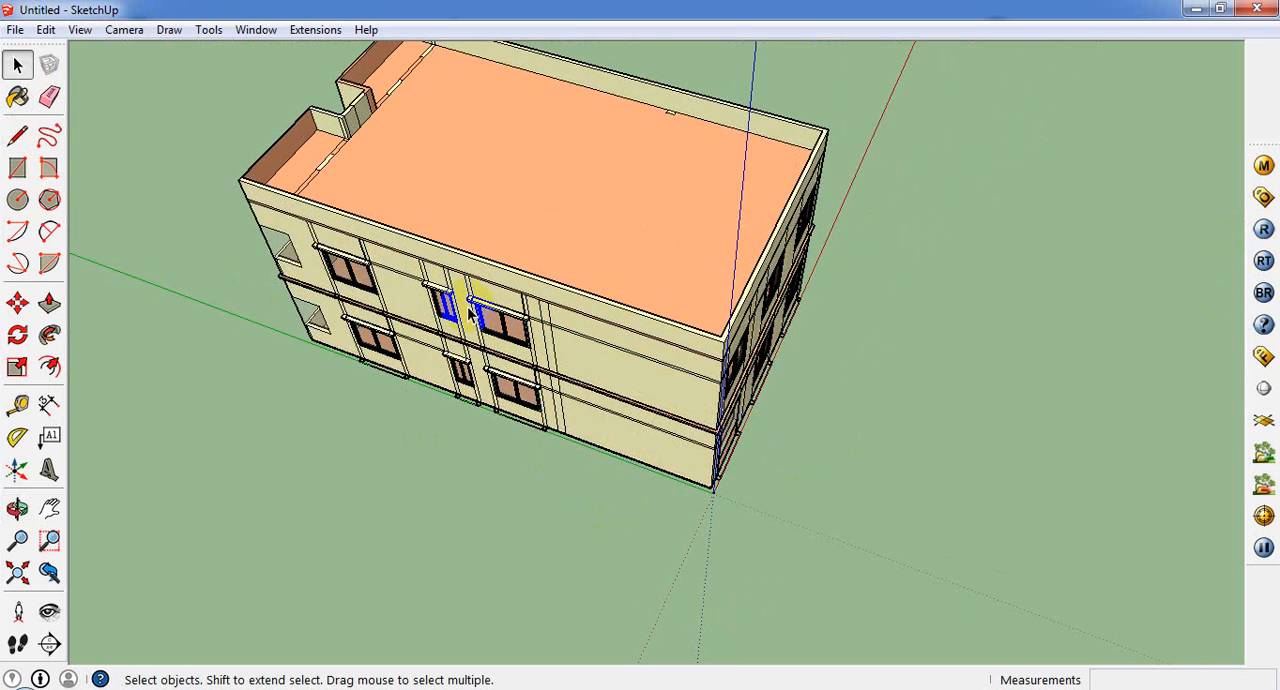
# Step: Draw a rectangle about 6' 7 1/2" by 16' 2" on the roof at the corner above the origin
pyautogui.moveTo(467, 306); pyautogui.dragTo(520, 470, button='middle')
pyautogui.click(17, 168)
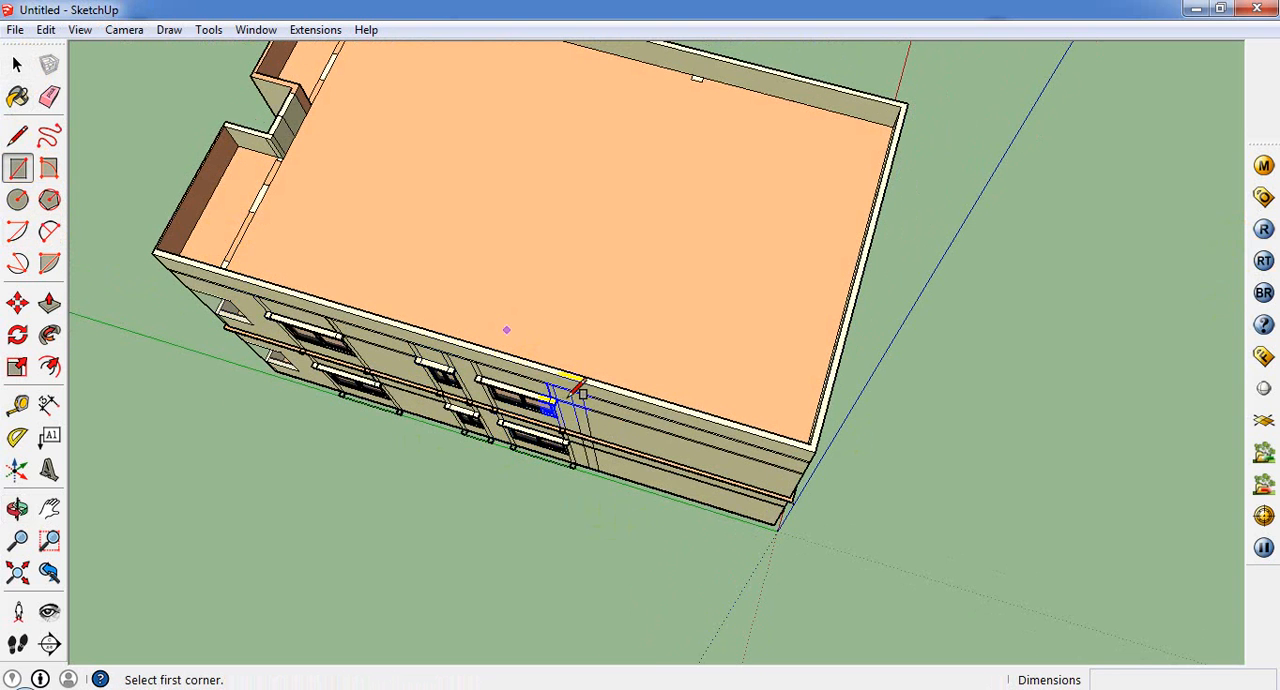
pyautogui.click(574, 388)
pyautogui.moveTo(802, 378); pyautogui.dragTo(563, 278, button='middle')
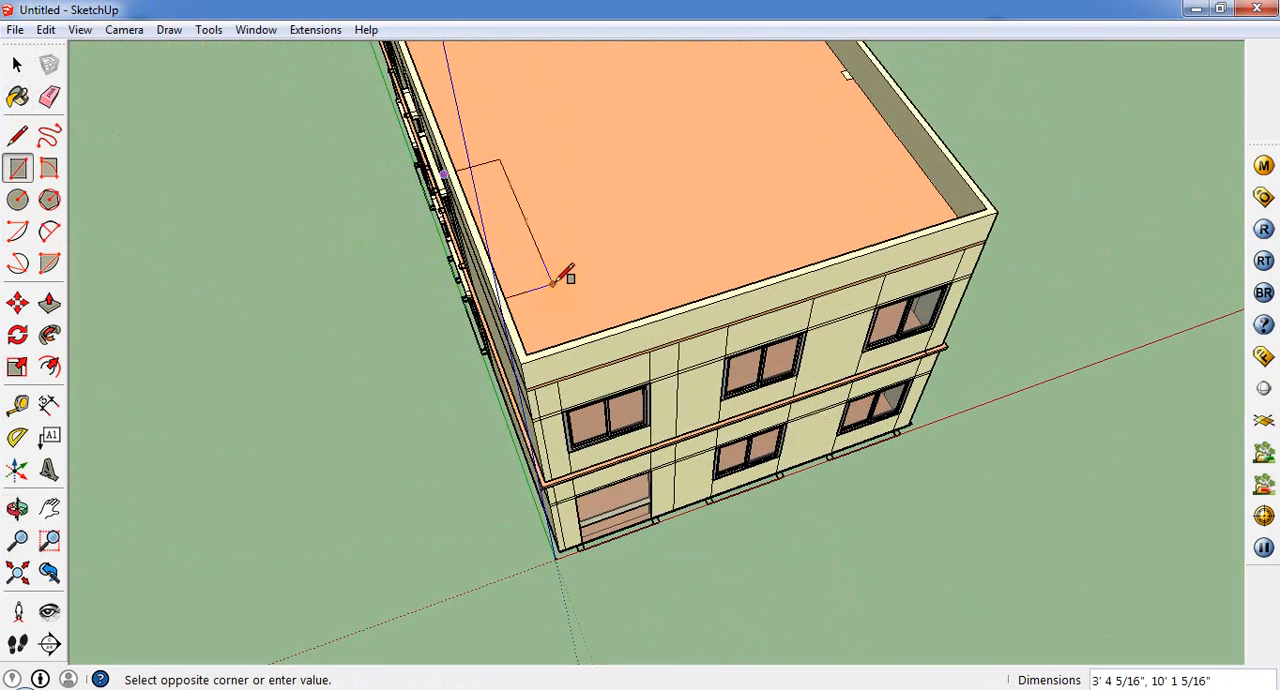
pyautogui.click(651, 351)
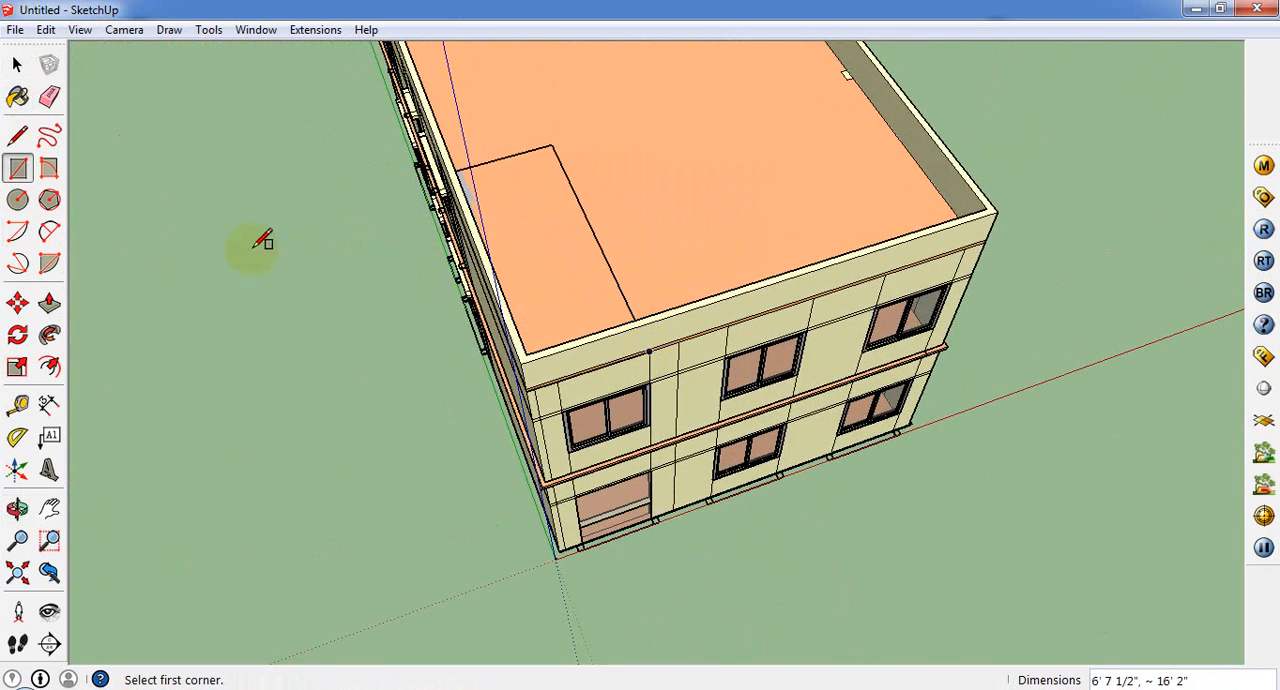
# Step: Extrude the roof corner rectangle 9' upward into a box
pyautogui.click(49, 304)
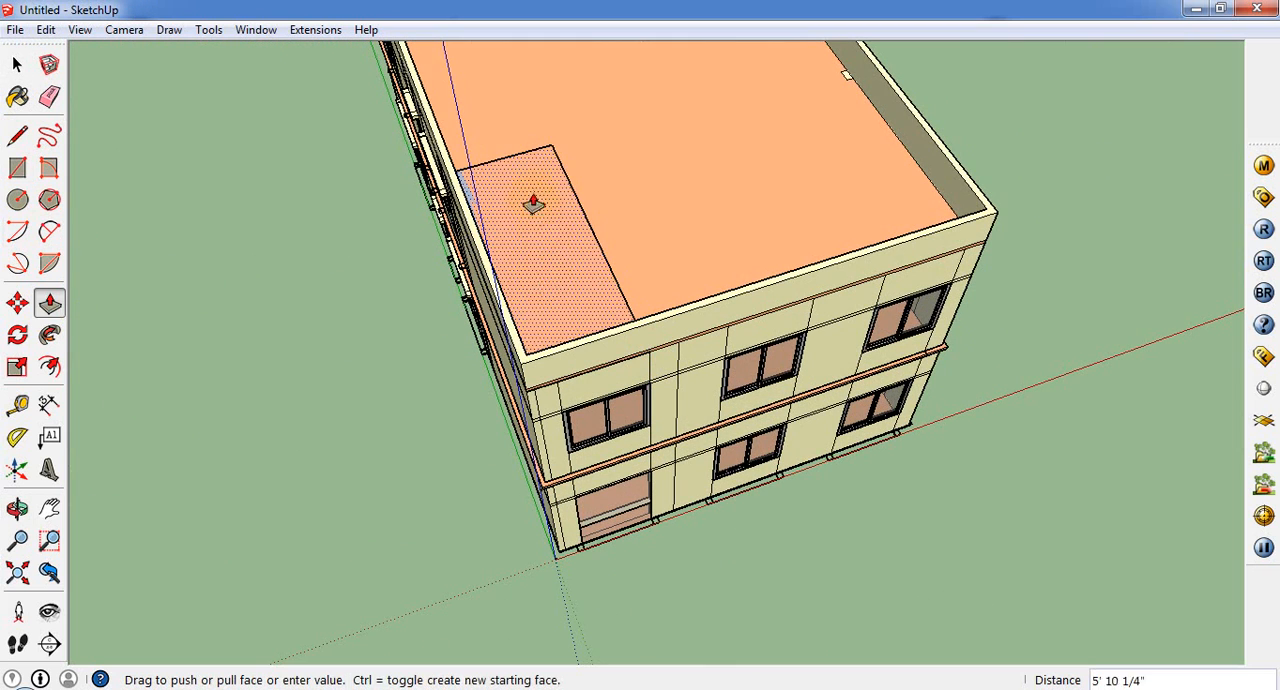
pyautogui.moveTo(533, 204); pyautogui.dragTo(612, 202)
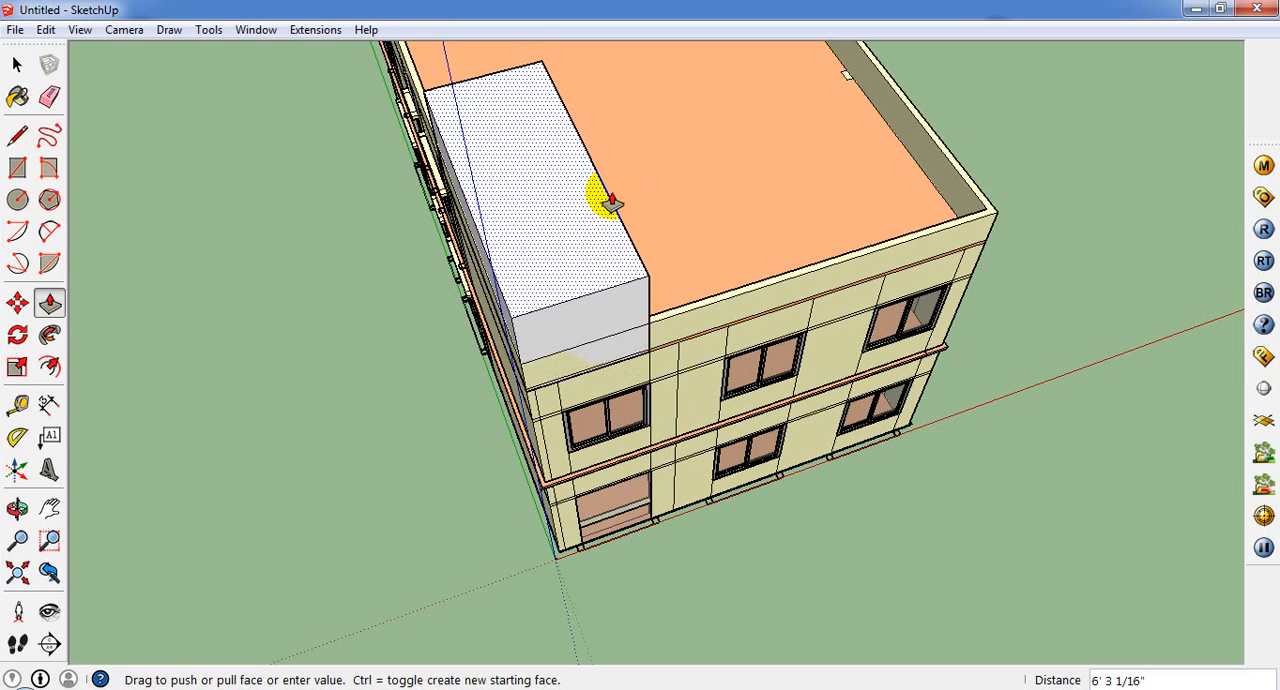
pyautogui.press('Return')
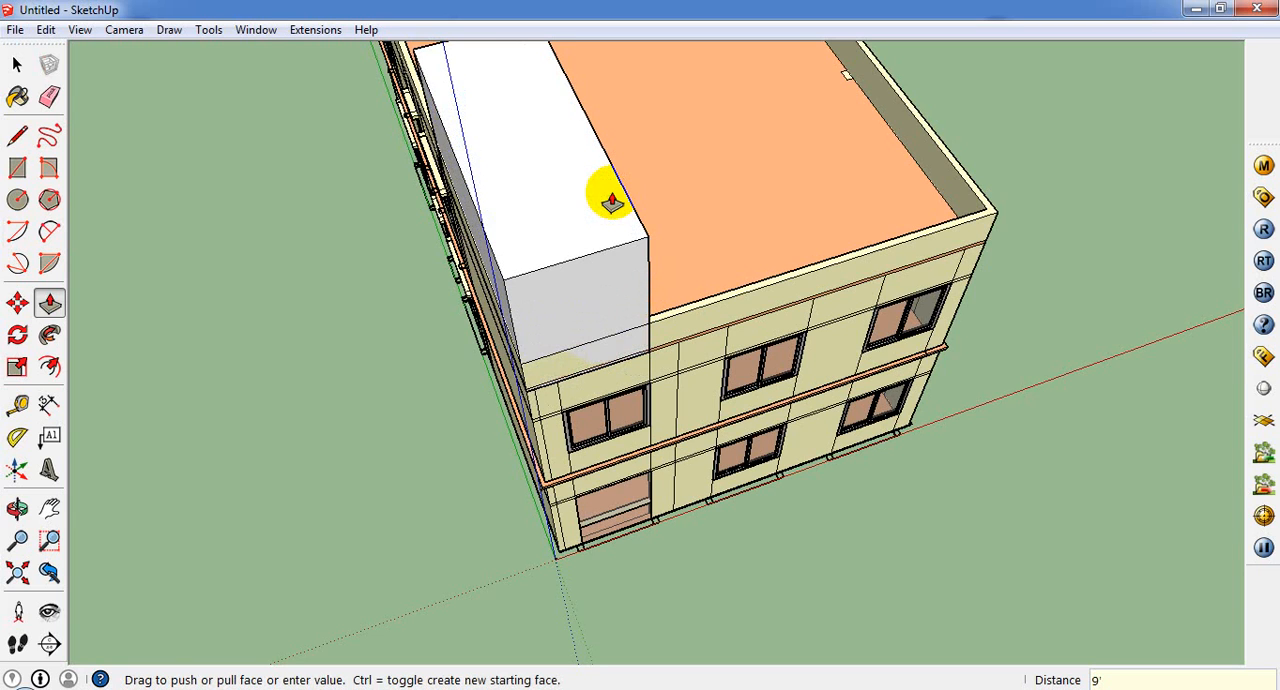
# Step: Sample the cream wall colour Color_A03 and paint the roof box's outer faces with it
pyautogui.click(17, 96)
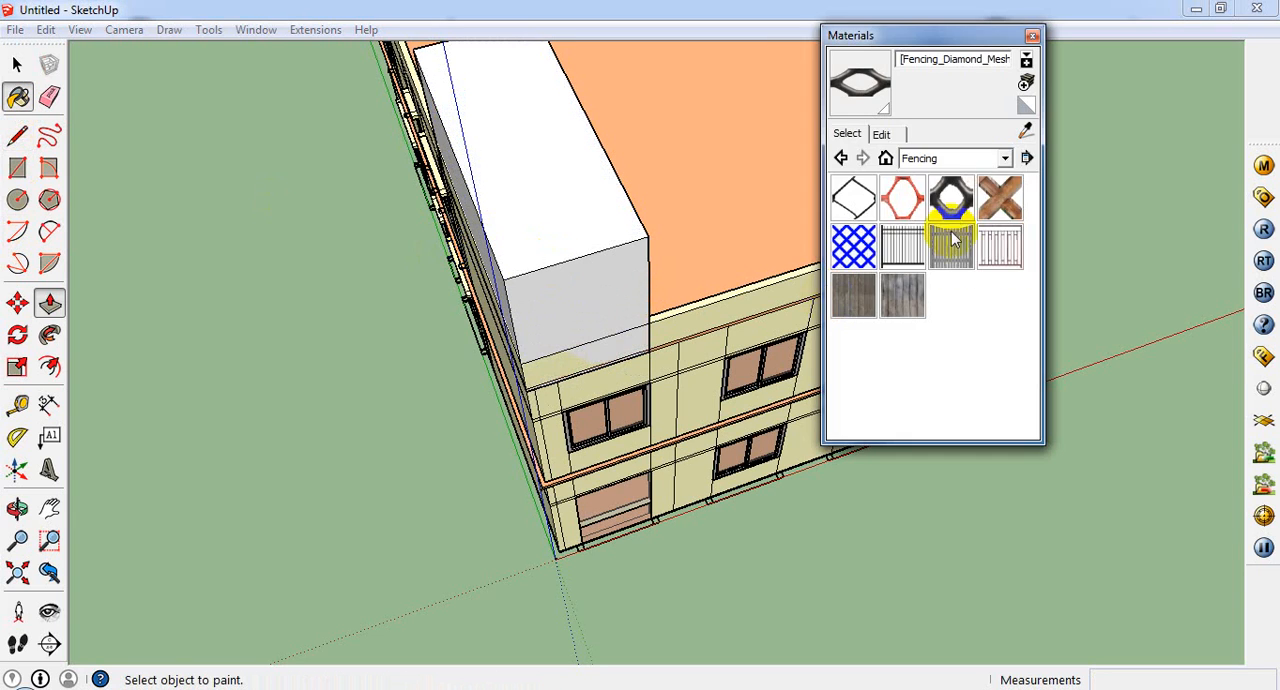
pyautogui.click(1025, 132)
pyautogui.click(643, 370)
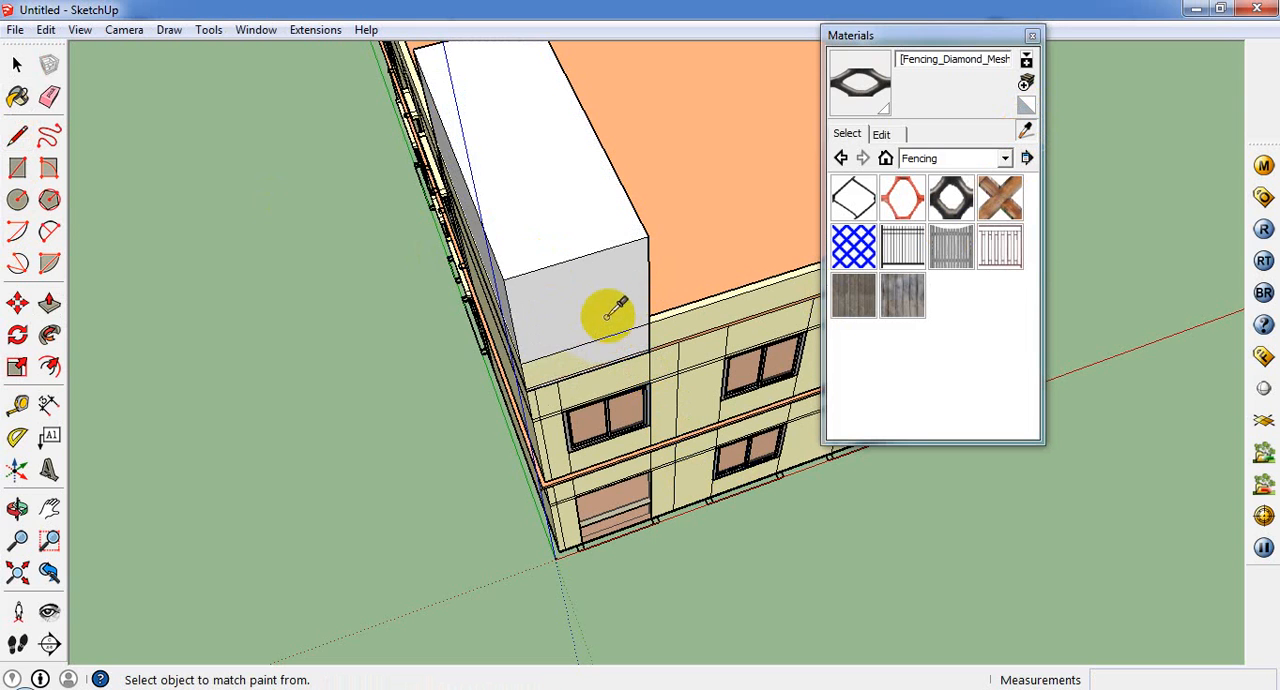
pyautogui.click(611, 307)
pyautogui.moveTo(584, 238)
pyautogui.mouseDown(button='middle')
pyautogui.moveTo(220, 249)
pyautogui.moveTo(439, 154)
pyautogui.mouseUp(button='middle')
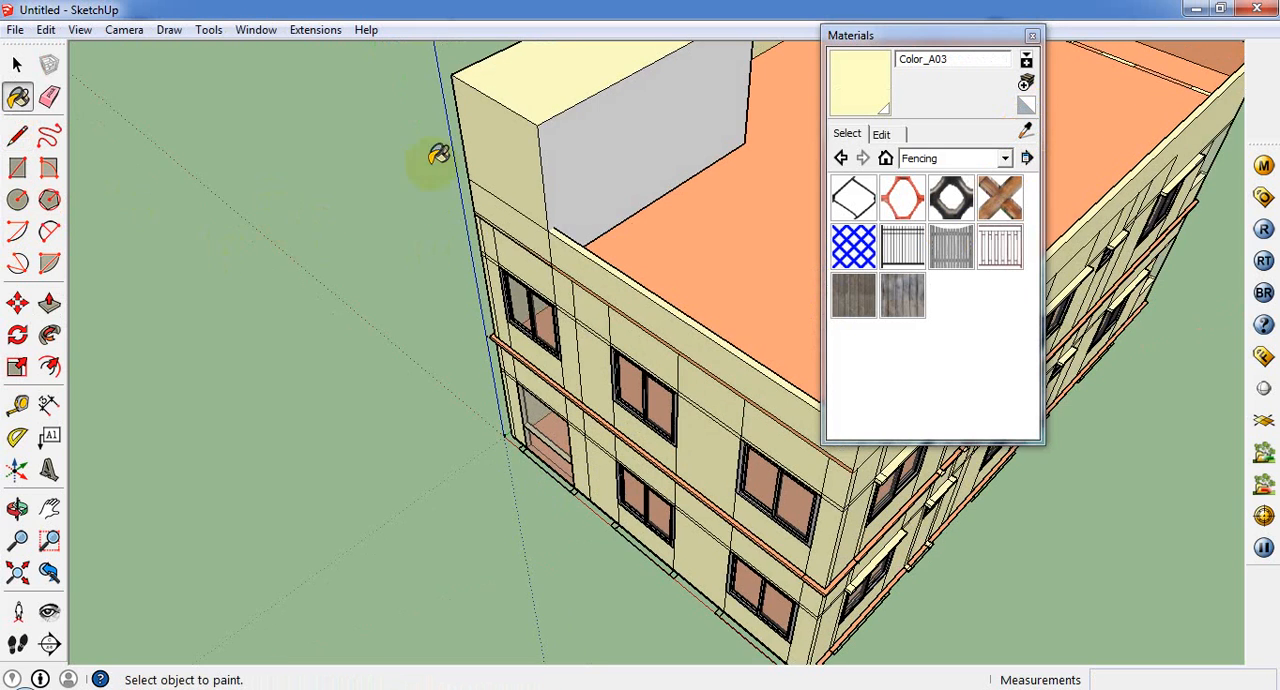
pyautogui.moveTo(628, 140)
pyautogui.mouseDown(button='middle')
pyautogui.moveTo(357, 306)
pyautogui.moveTo(57, 346)
pyautogui.moveTo(609, 100)
pyautogui.moveTo(749, 457)
pyautogui.moveTo(537, 114)
pyautogui.moveTo(752, 160)
pyautogui.moveTo(700, 197)
pyautogui.mouseUp(button='middle')
pyautogui.moveTo(586, 249); pyautogui.dragTo(315, 188, button='middle')
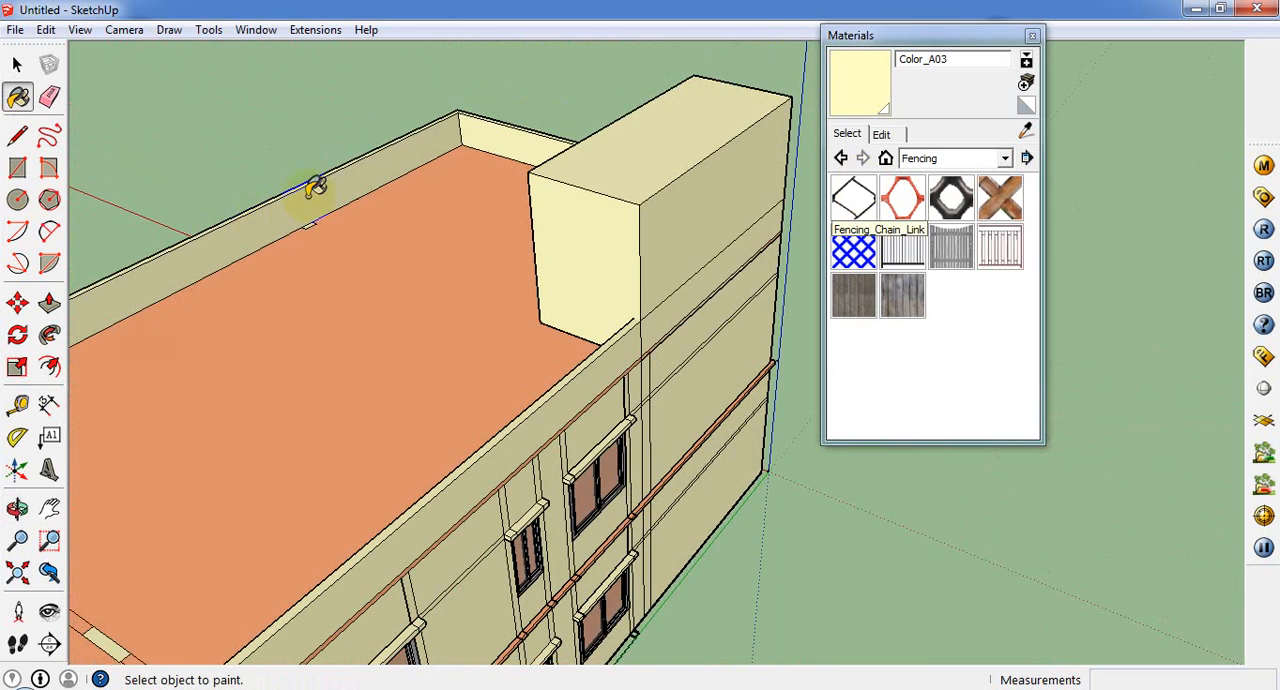
# Step: Outline a 7' high door opening with lines on the end face of the box overlooking the roof
pyautogui.press('r')
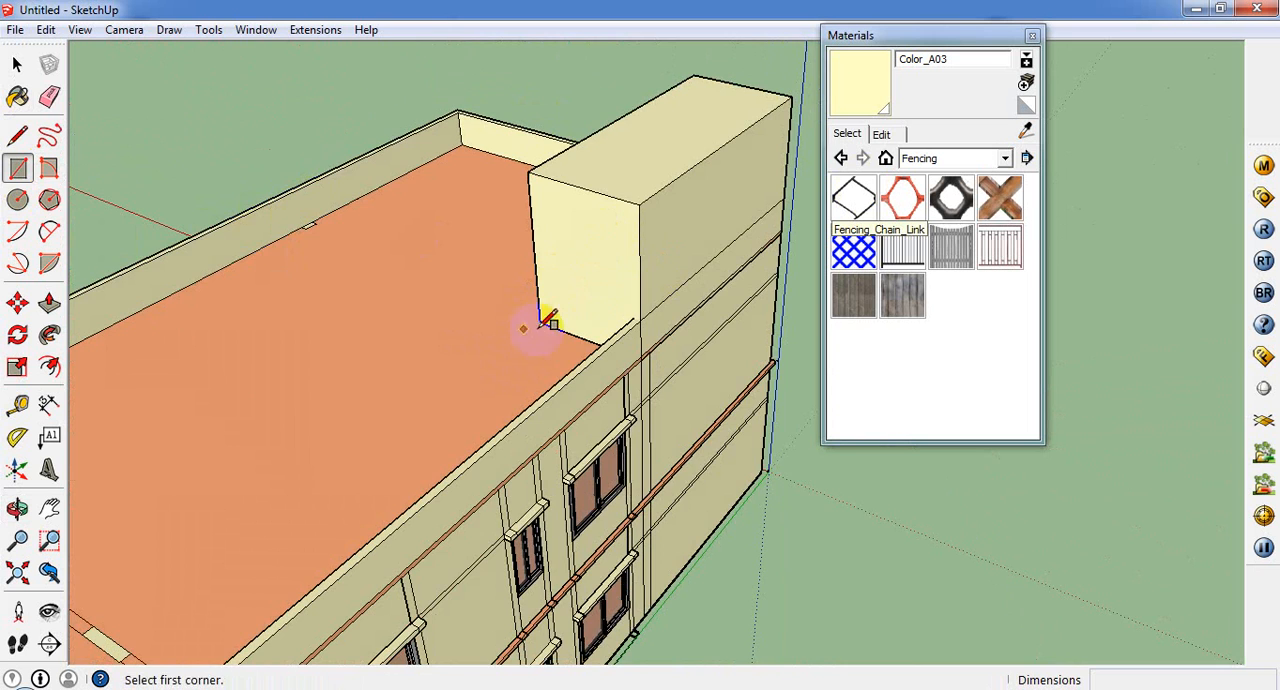
pyautogui.moveTo(547, 320); pyautogui.dragTo(607, 330, button='middle')
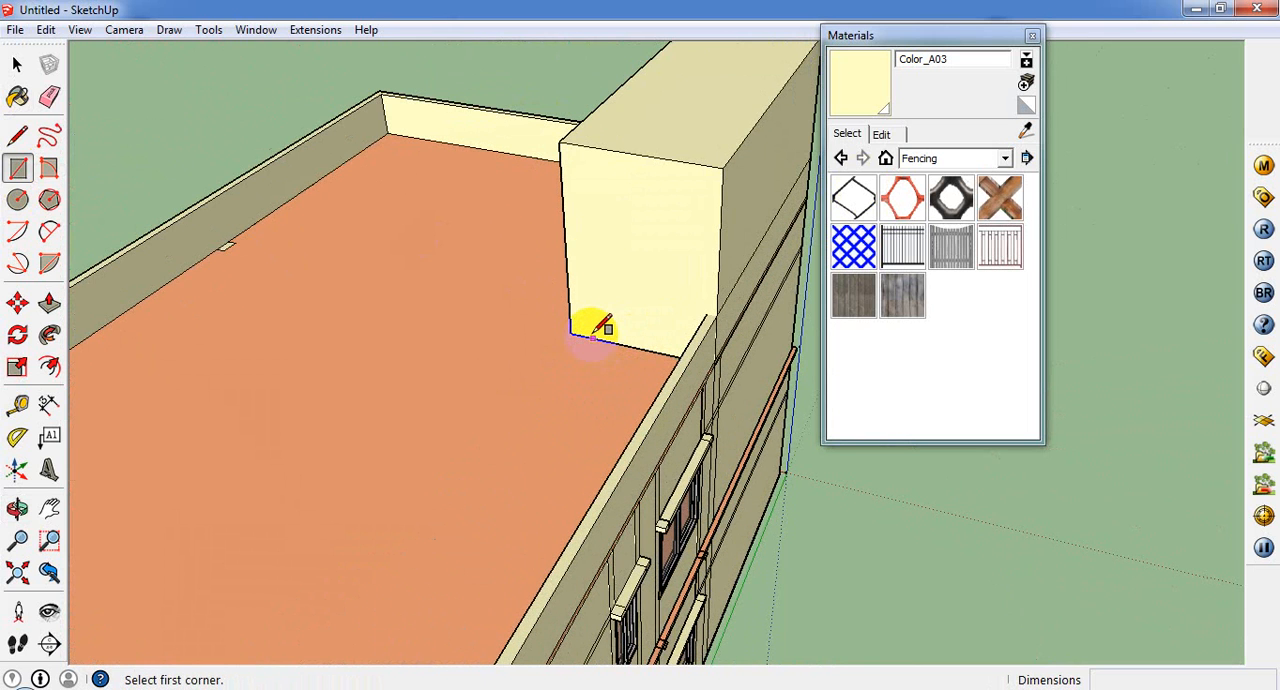
pyautogui.click(18, 133)
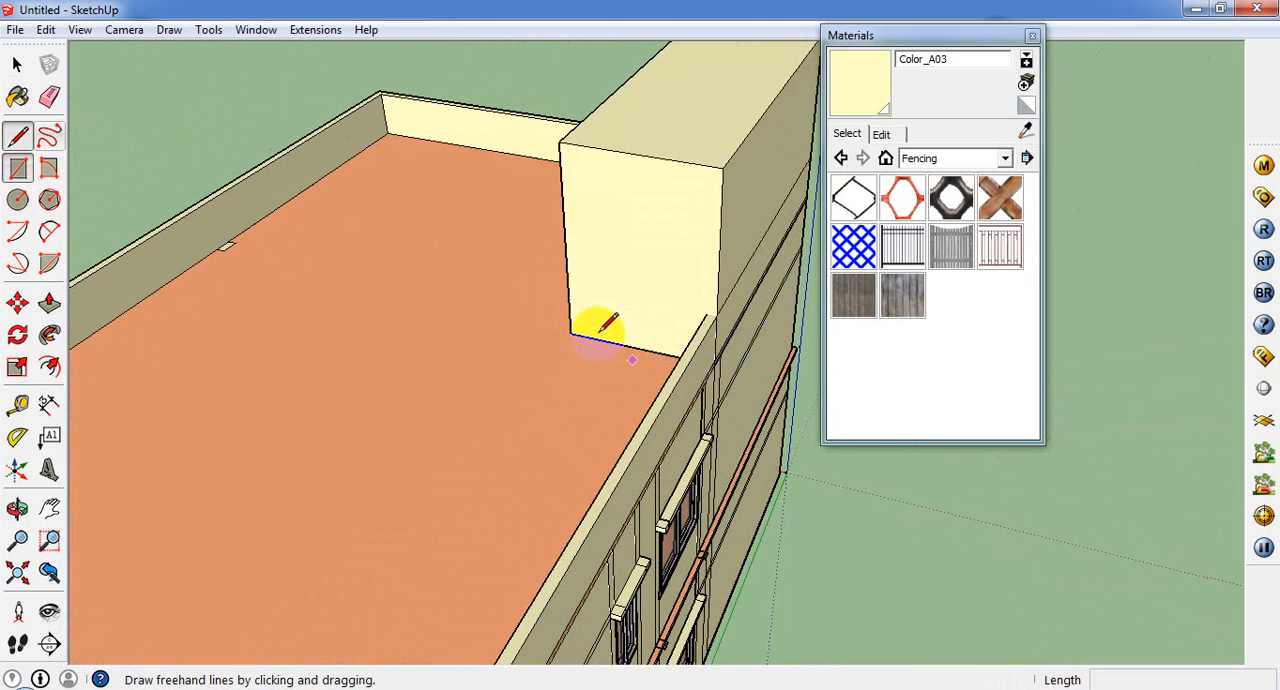
pyautogui.click(586, 336)
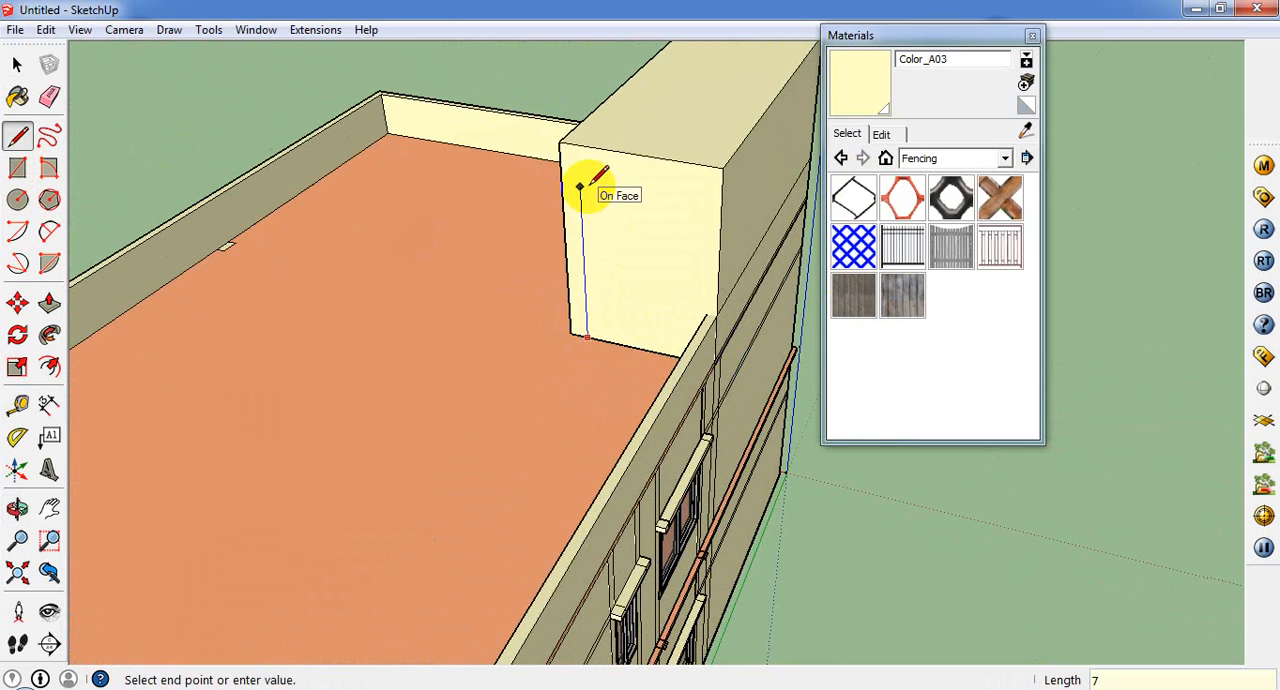
pyautogui.click(580, 192)
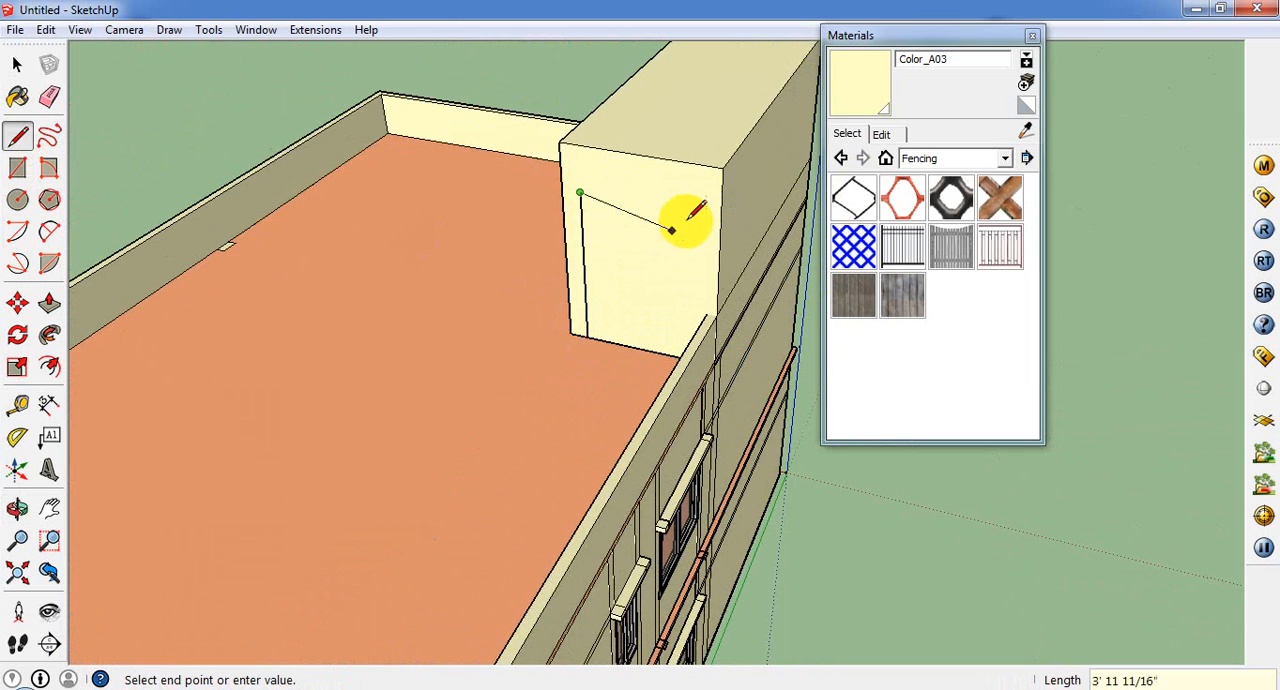
pyautogui.click(690, 208)
pyautogui.moveTo(690, 208); pyautogui.dragTo(745, 382, button='middle')
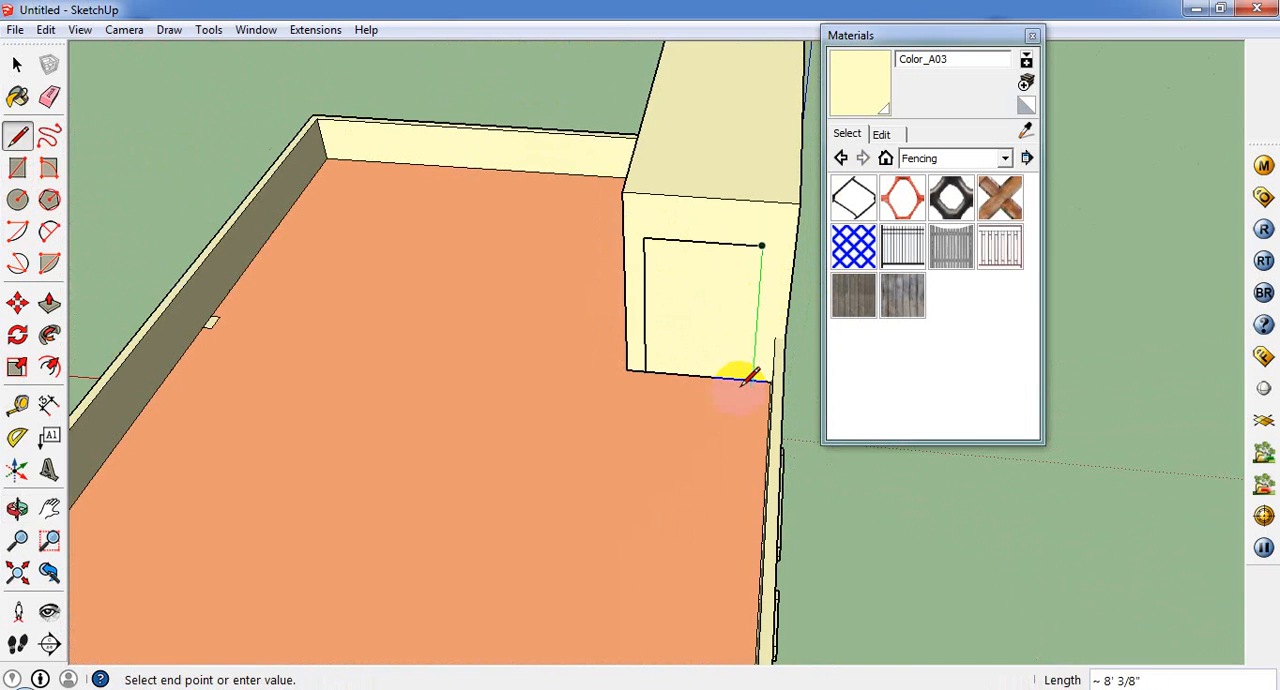
pyautogui.click(757, 378)
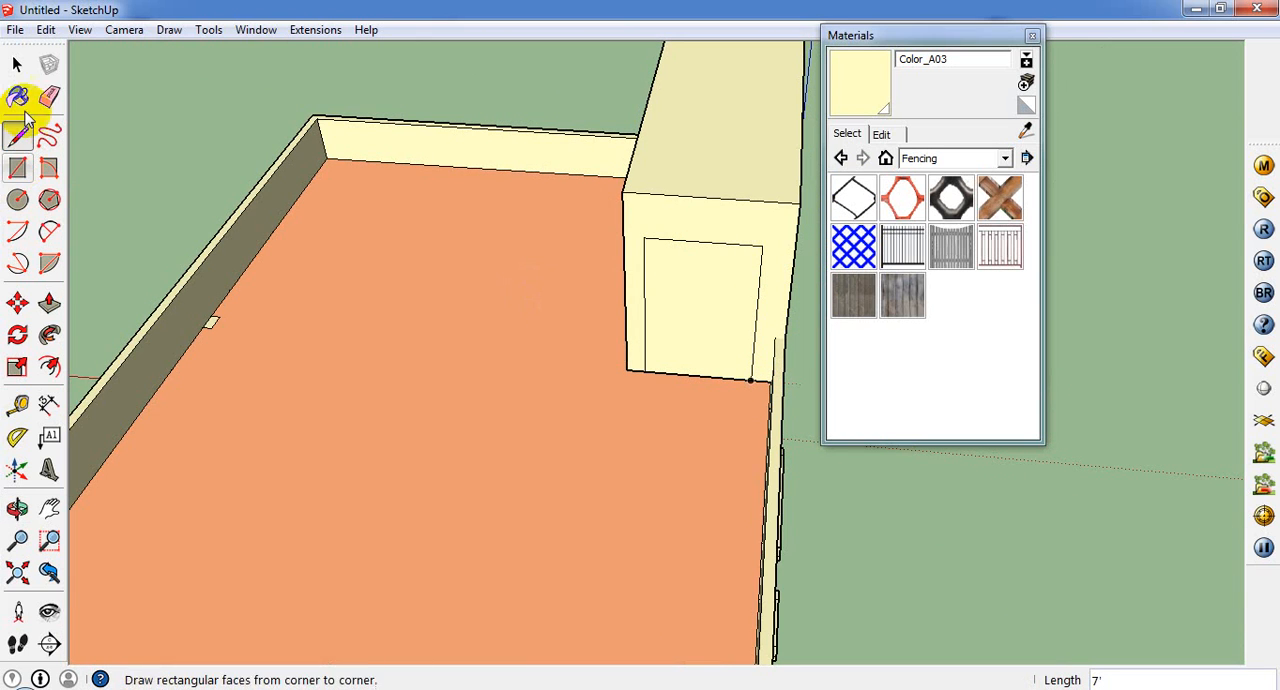
# Step: Erase the outlined face to open the doorway into the roof box
pyautogui.click(17, 64)
pyautogui.rightClick(687, 300)
pyautogui.click(716, 344)
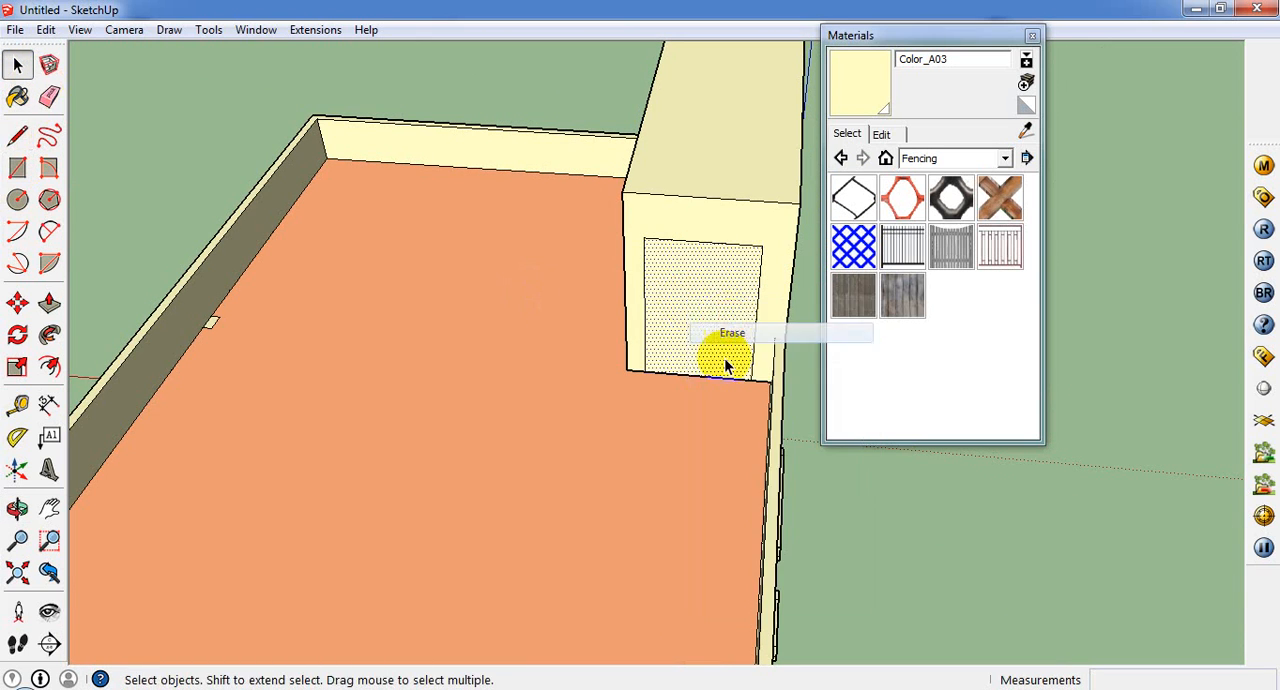
pyautogui.moveTo(716, 344)
pyautogui.mouseDown(button='middle')
pyautogui.moveTo(663, 306)
pyautogui.moveTo(700, 289)
pyautogui.mouseUp(button='middle')
pyautogui.scroll(-5, 700, 289)
pyautogui.moveTo(703, 480); pyautogui.dragTo(729, 251, button='middle')
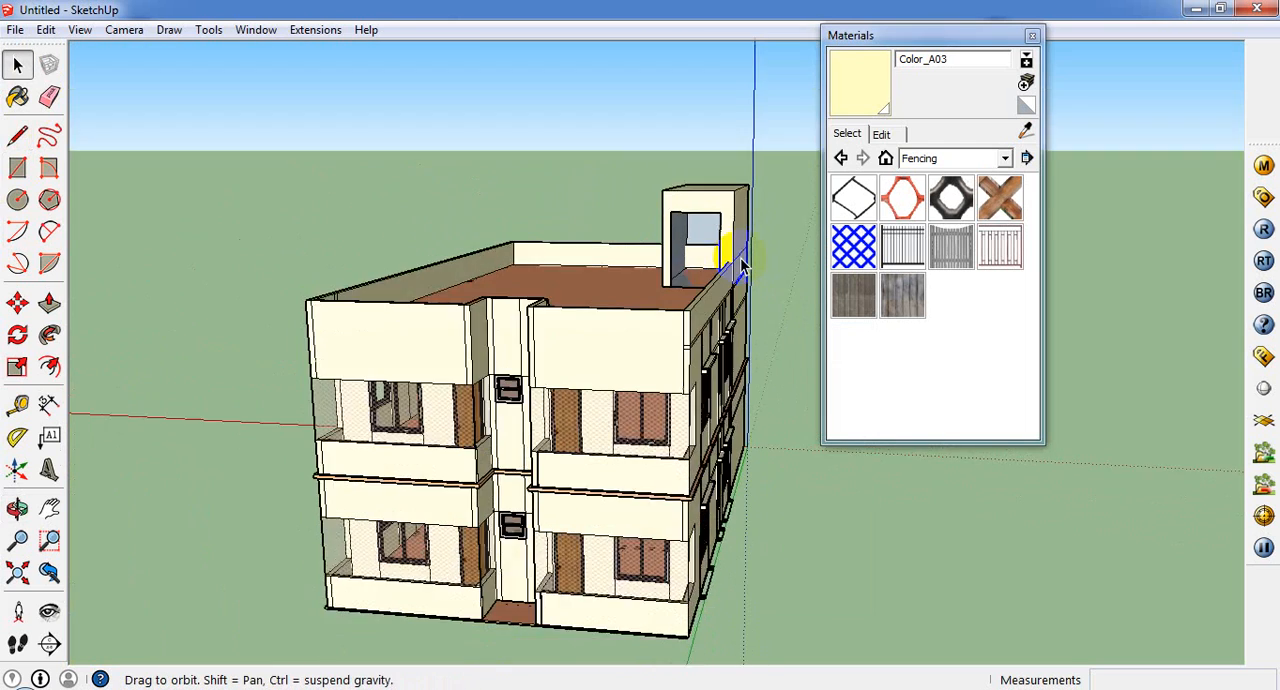
# Step: Paint the inner face of the far wall seen through the roof box's doorway with Color_A03
pyautogui.scroll(5, 734, 263)
pyautogui.click(706, 218)
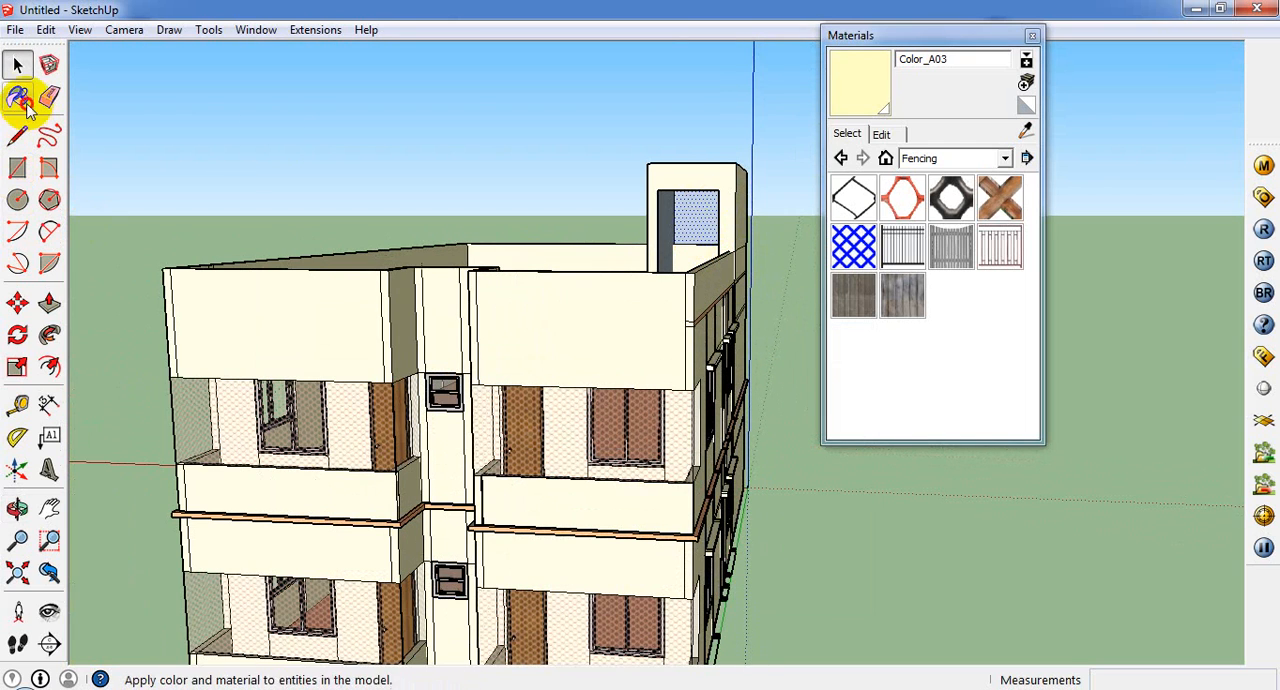
pyautogui.click(17, 96)
pyautogui.moveTo(706, 218); pyautogui.dragTo(349, 275, button='middle')
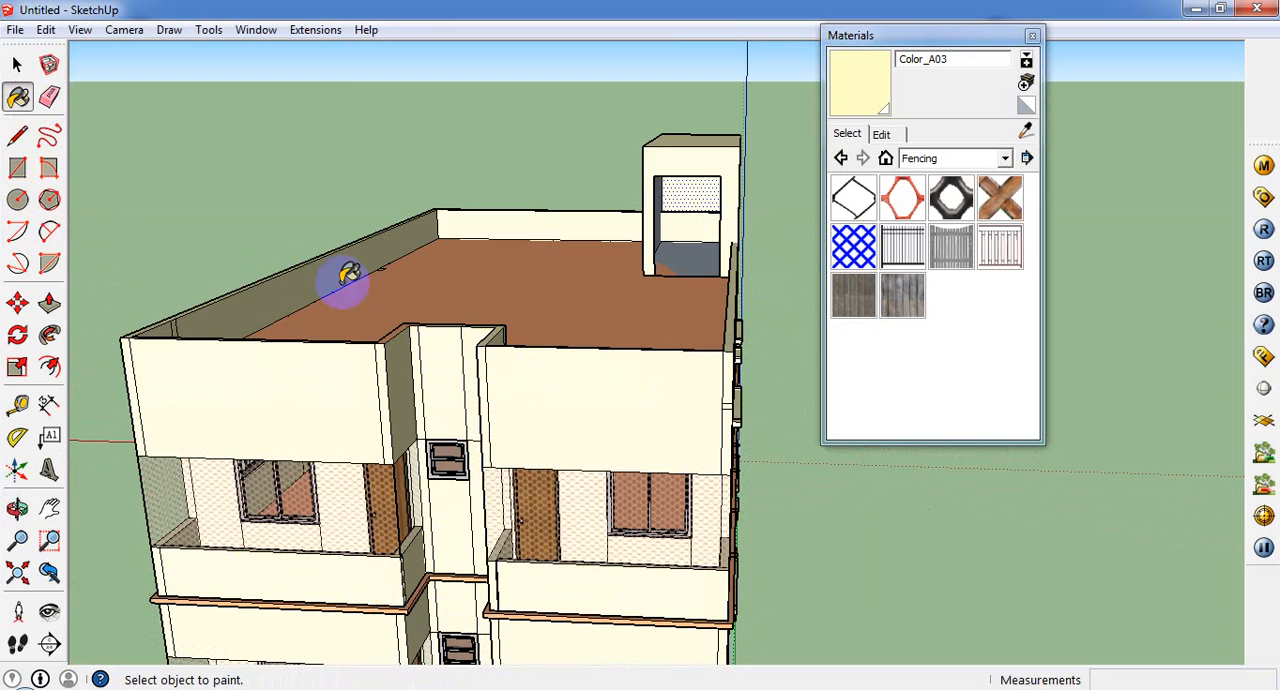
# Step: Import the double glass door model from the Doors folder and place it at the roof box's doorway
pyautogui.click(10, 30)
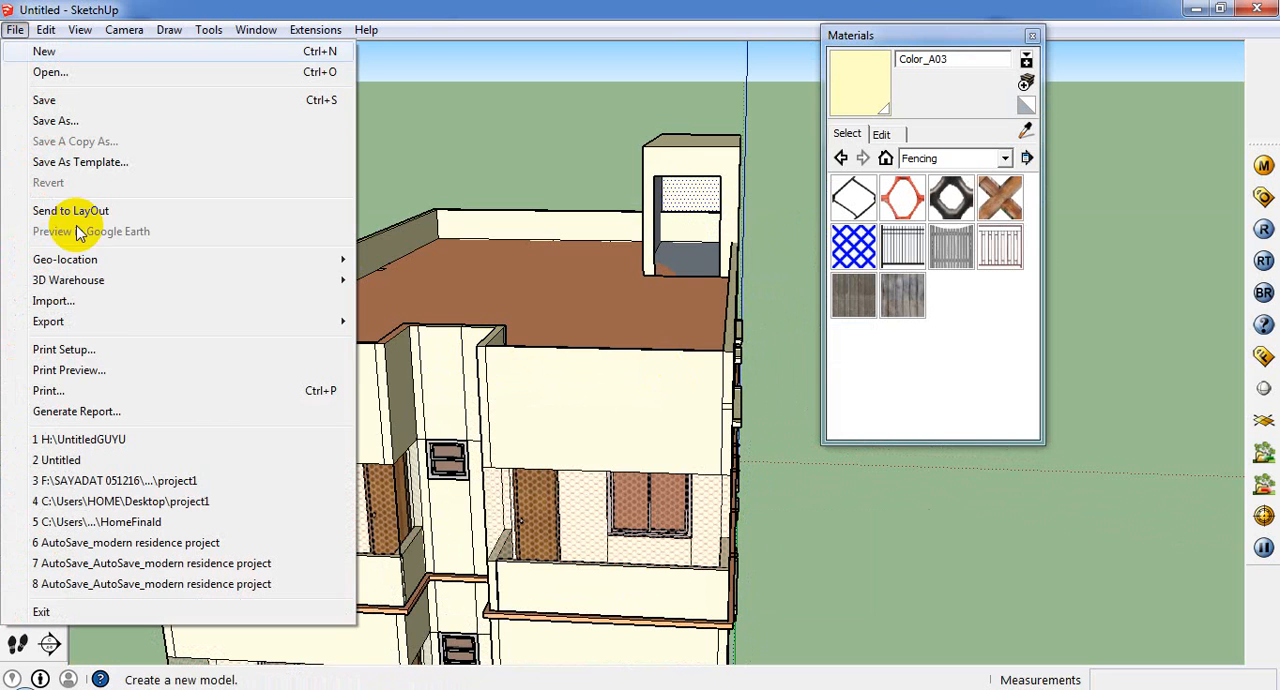
pyautogui.click(100, 310)
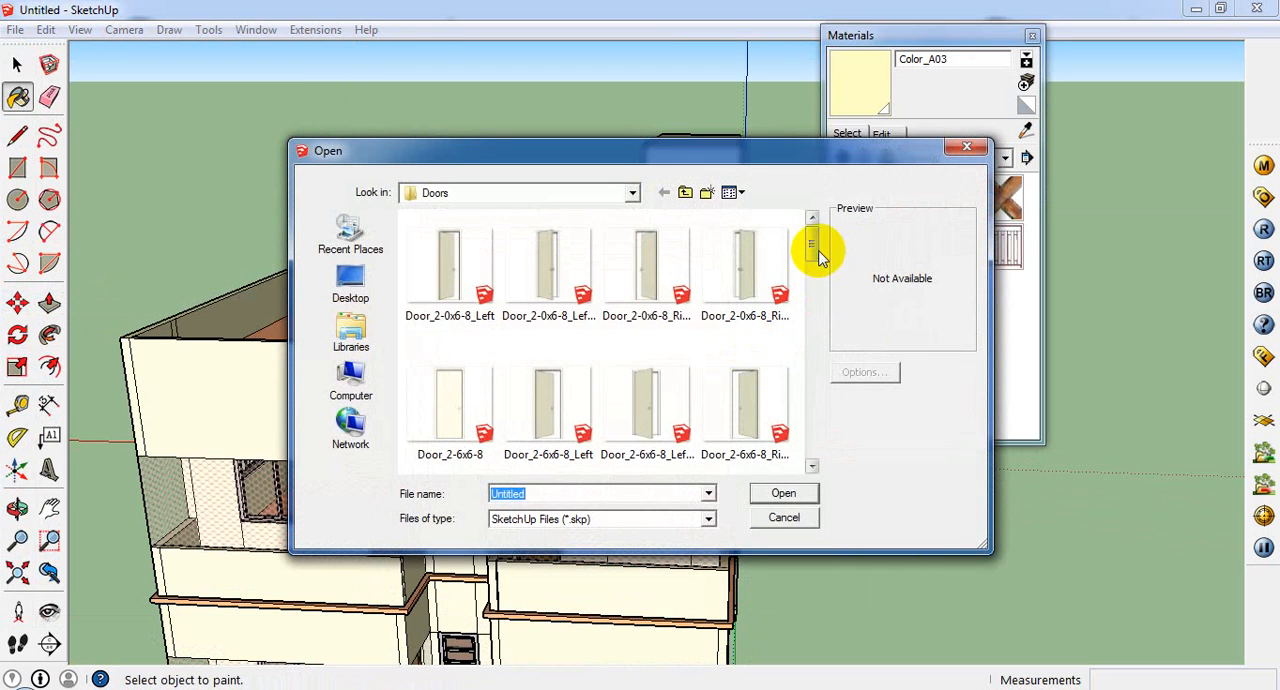
pyautogui.moveTo(818, 255); pyautogui.dragTo(822, 298)
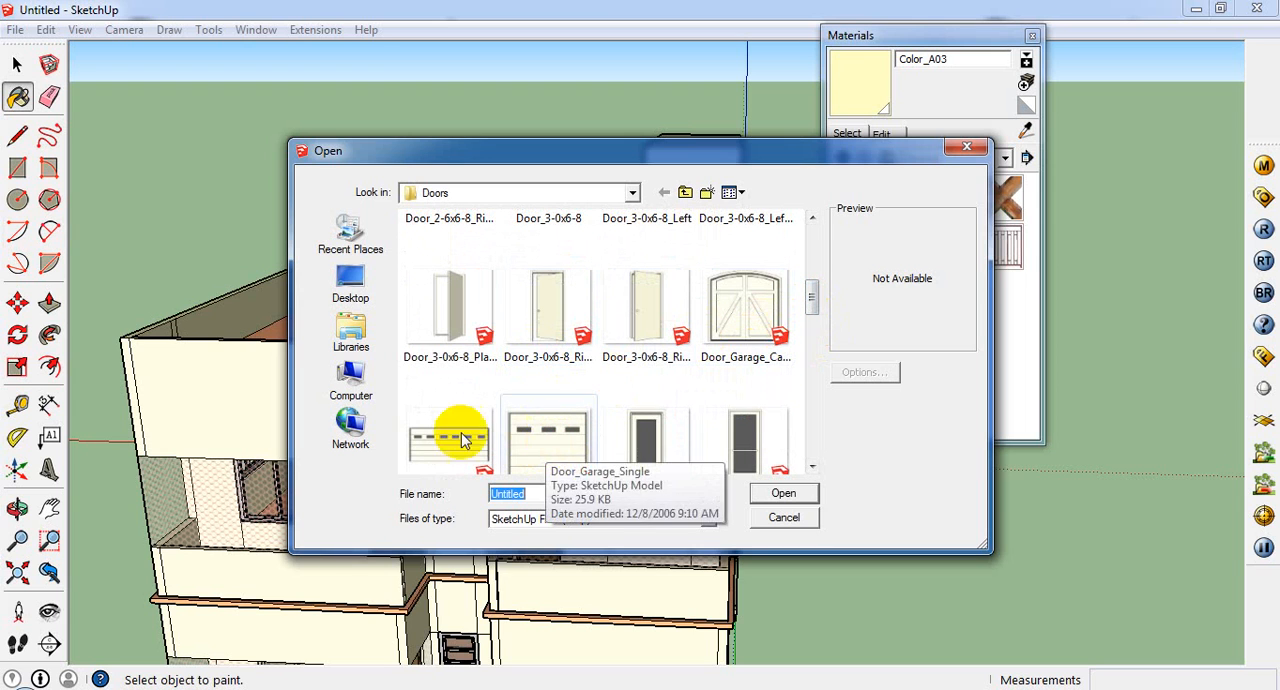
pyautogui.moveTo(816, 300); pyautogui.dragTo(822, 360)
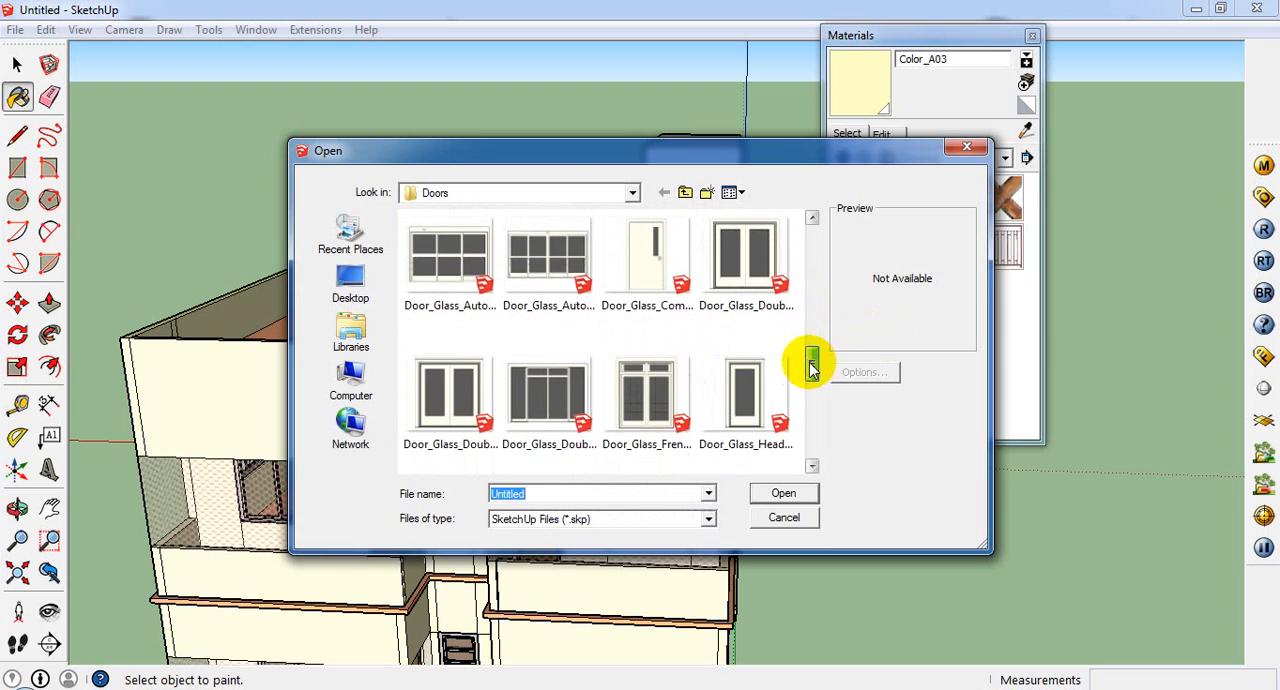
pyautogui.doubleClick(737, 277)
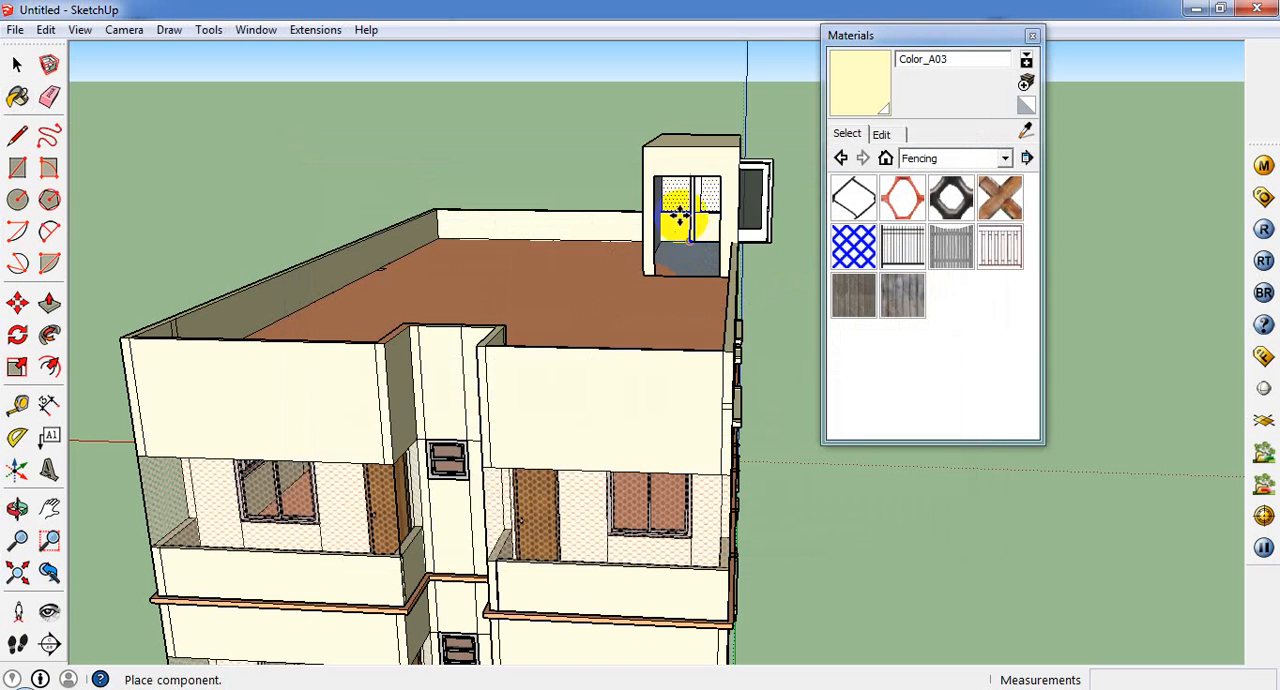
pyautogui.click(678, 230)
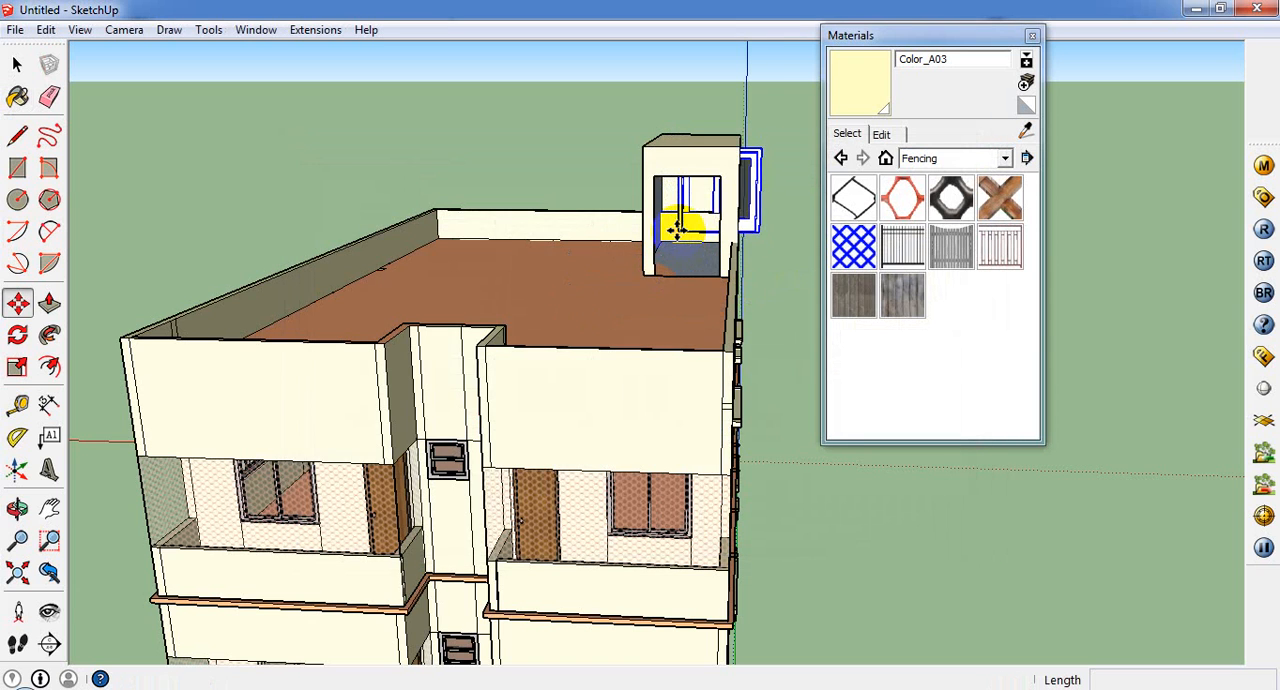
# Step: Move the imported door out of the roof box onto the open ground beside the building
pyautogui.scroll(3, 678, 230)
pyautogui.click(676, 230)
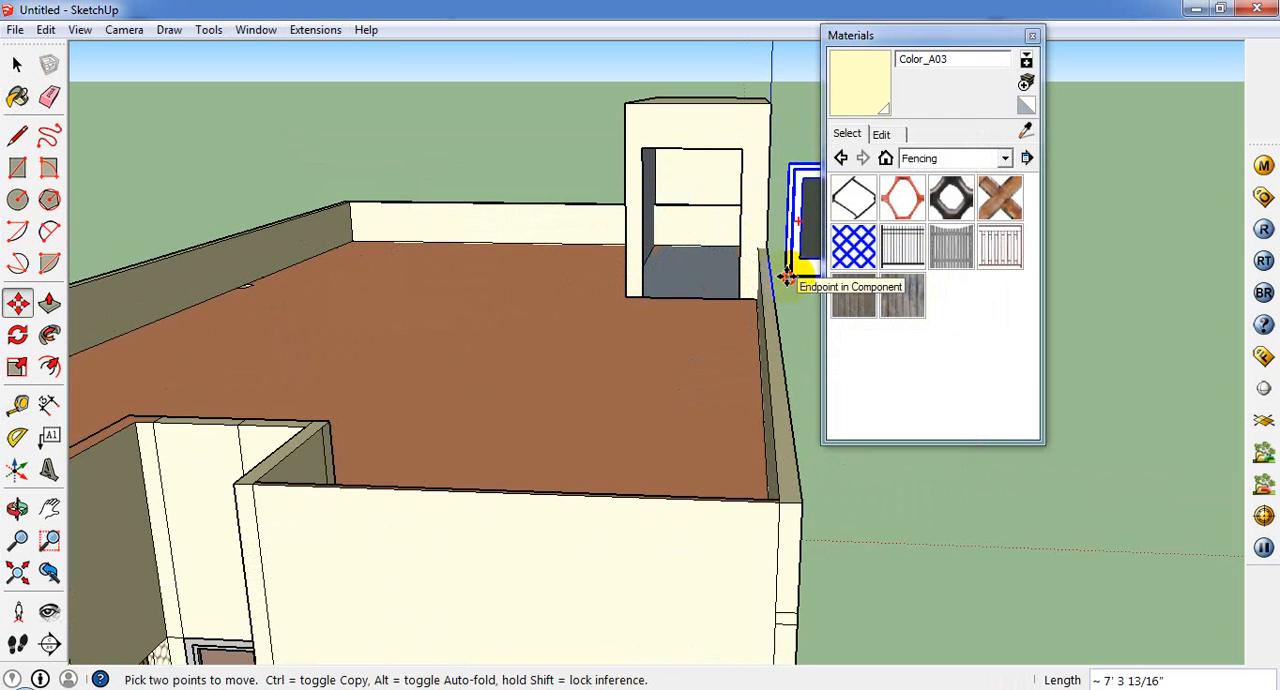
pyautogui.moveTo(368, 455); pyautogui.dragTo(183, 560, button='middle')
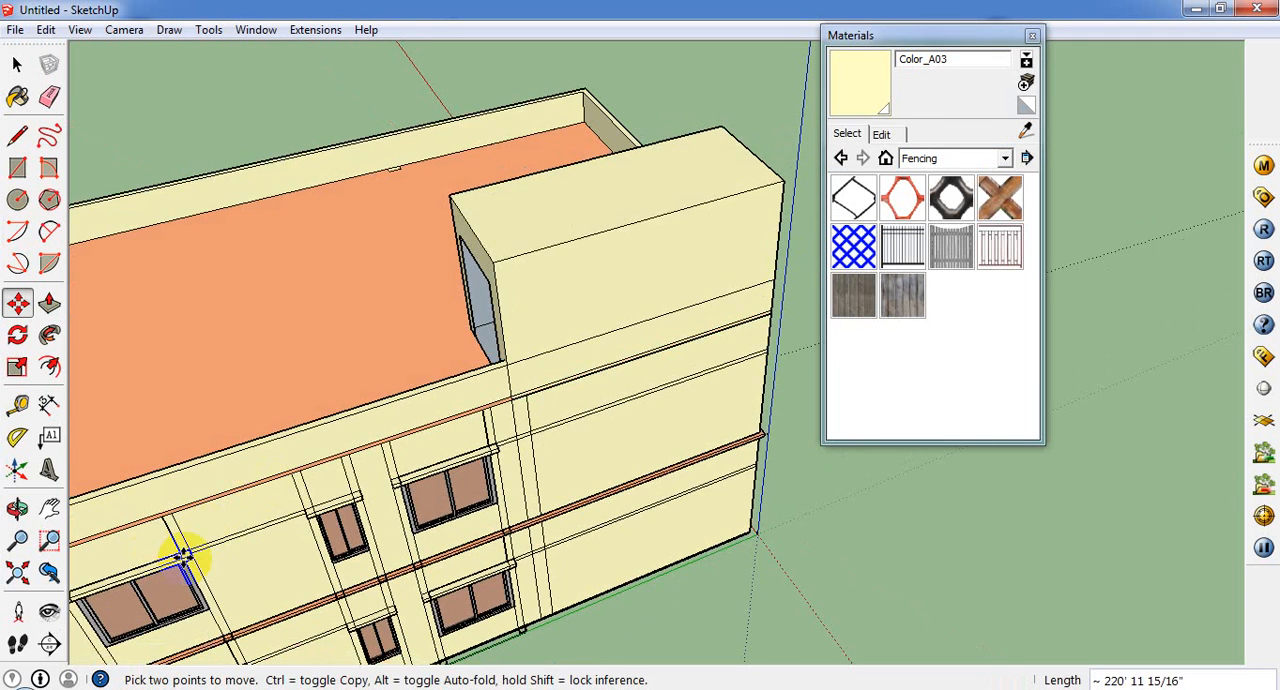
pyautogui.scroll(-2, 617, 137)
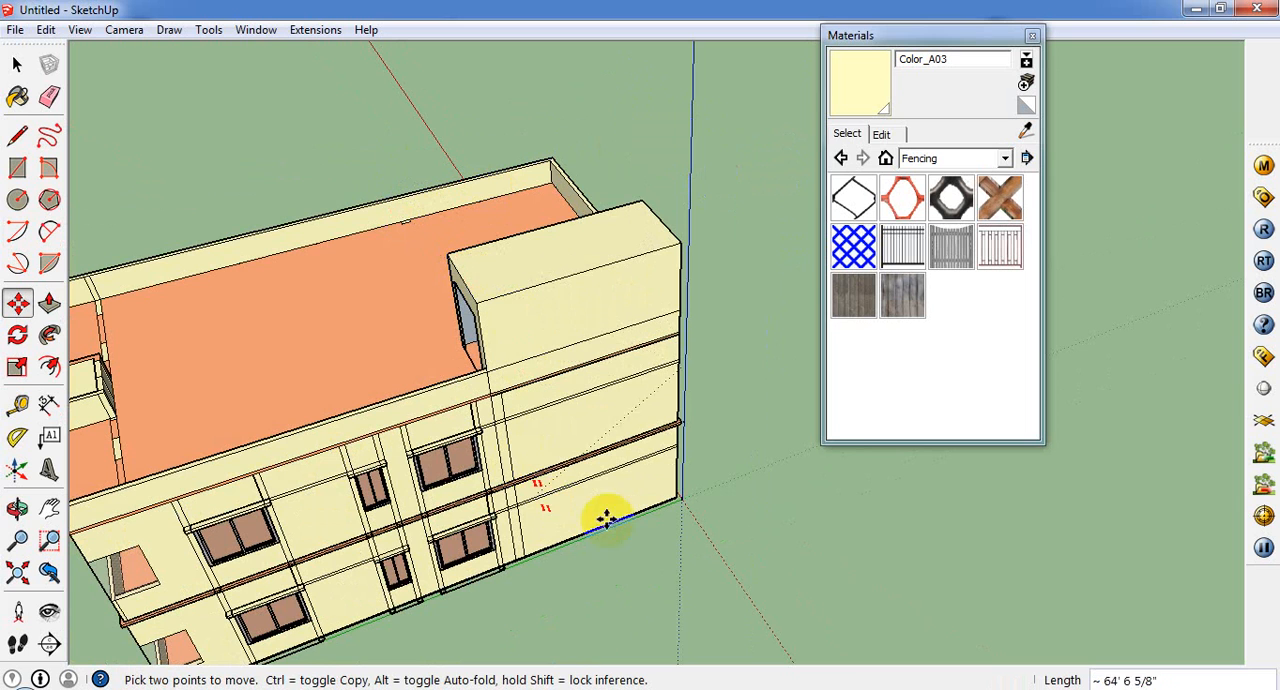
pyautogui.scroll(2, 660, 555)
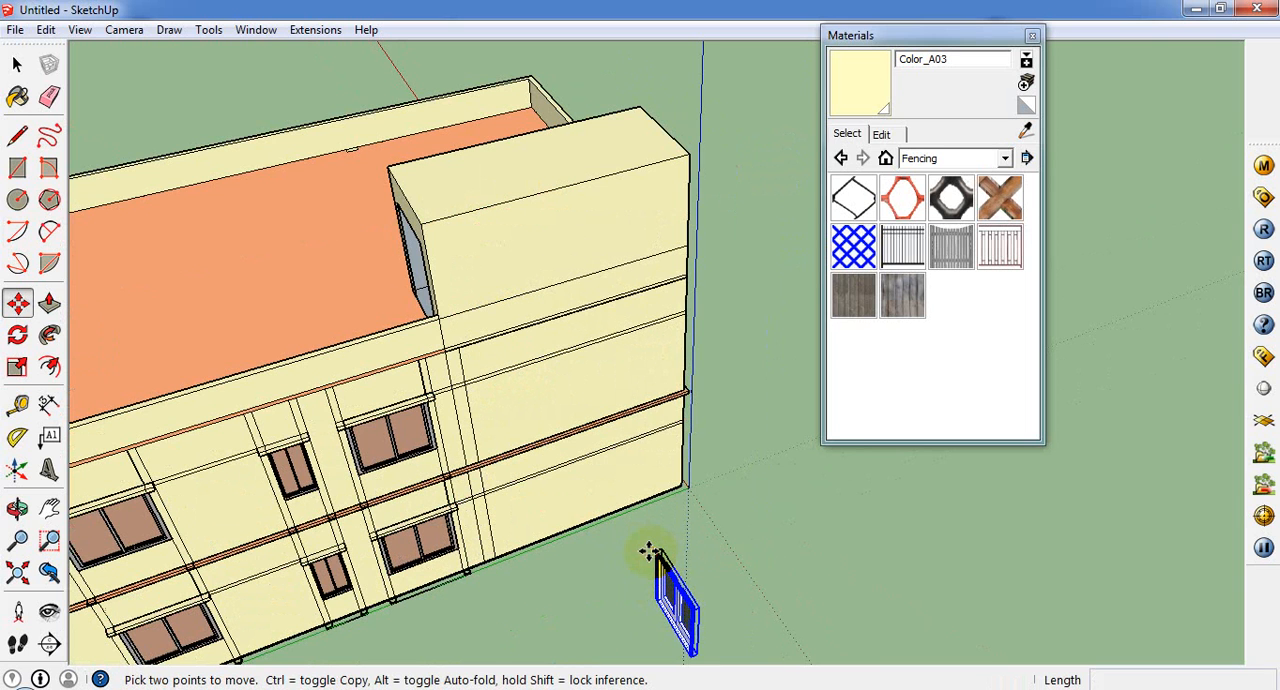
pyautogui.scroll(-4, 440, 190)
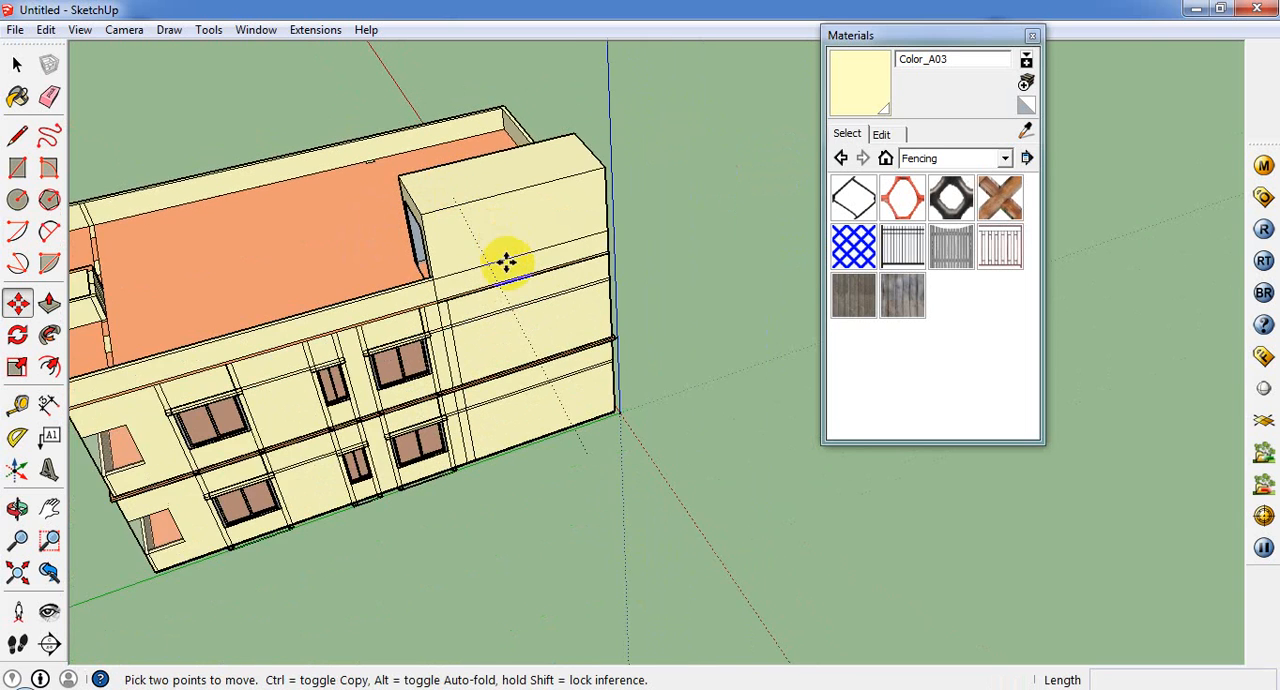
# Step: Explode the glass door component and regroup its geometry as a single group
pyautogui.click(17, 64)
pyautogui.scroll(-2, 447, 250)
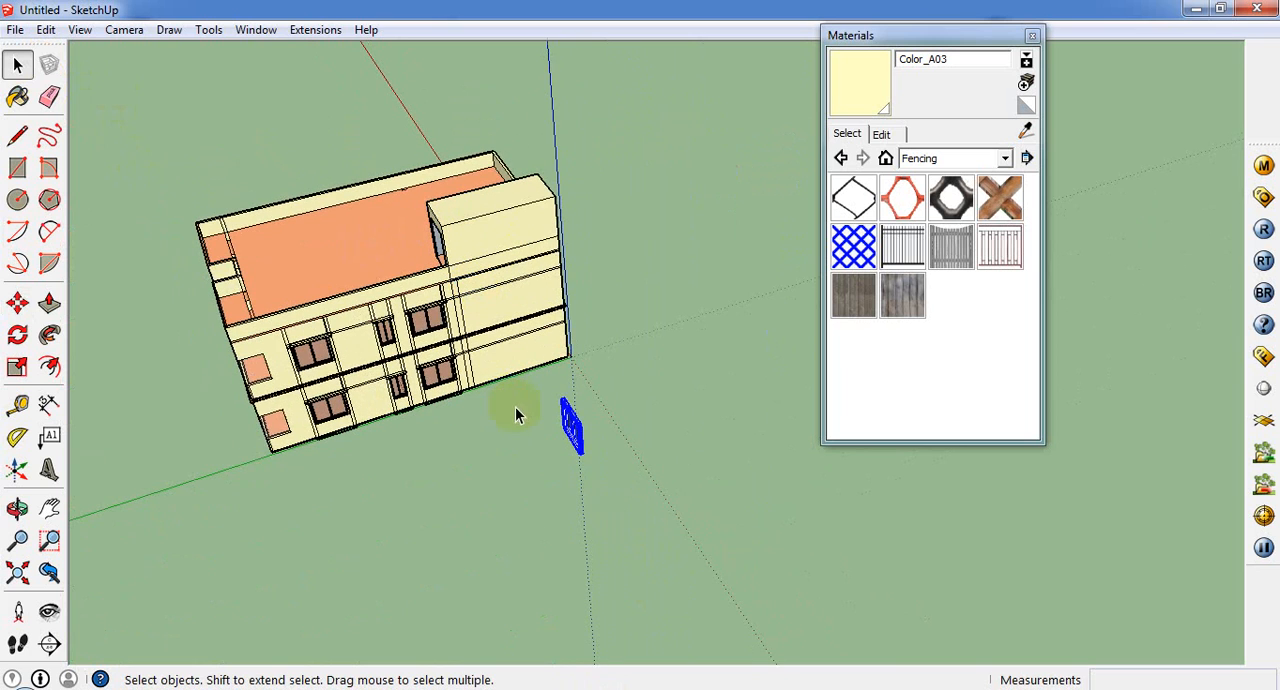
pyautogui.rightClick(572, 418)
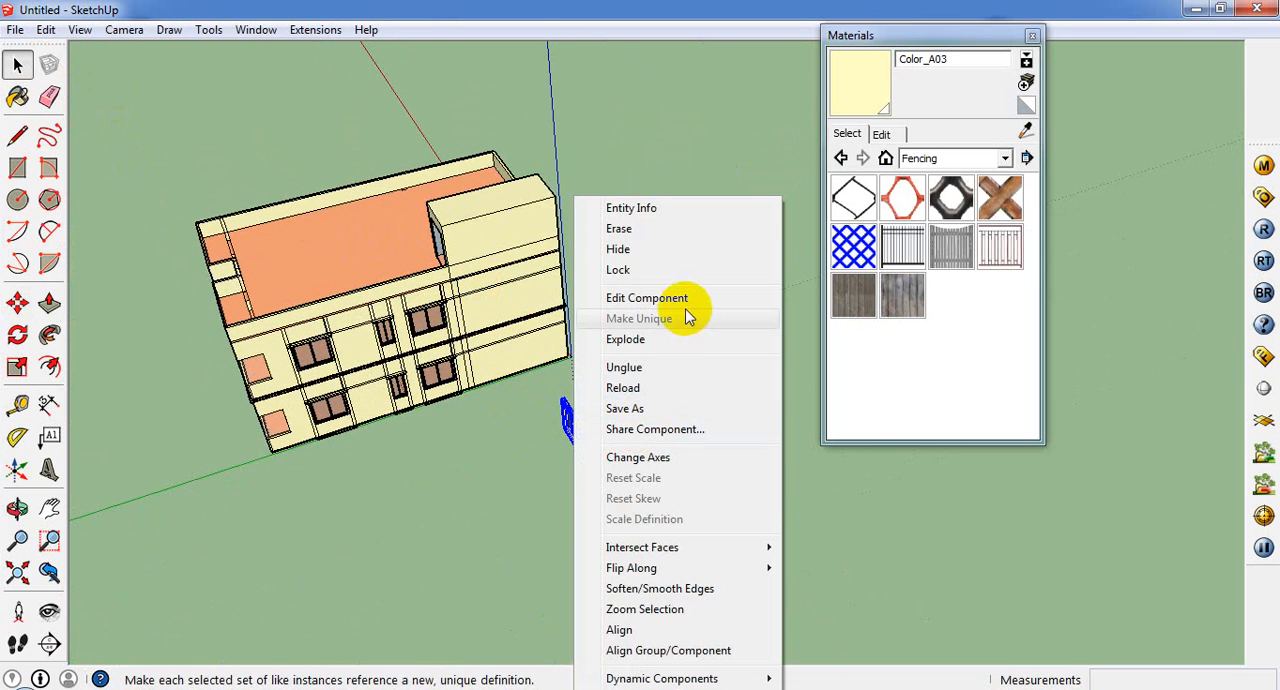
pyautogui.click(683, 341)
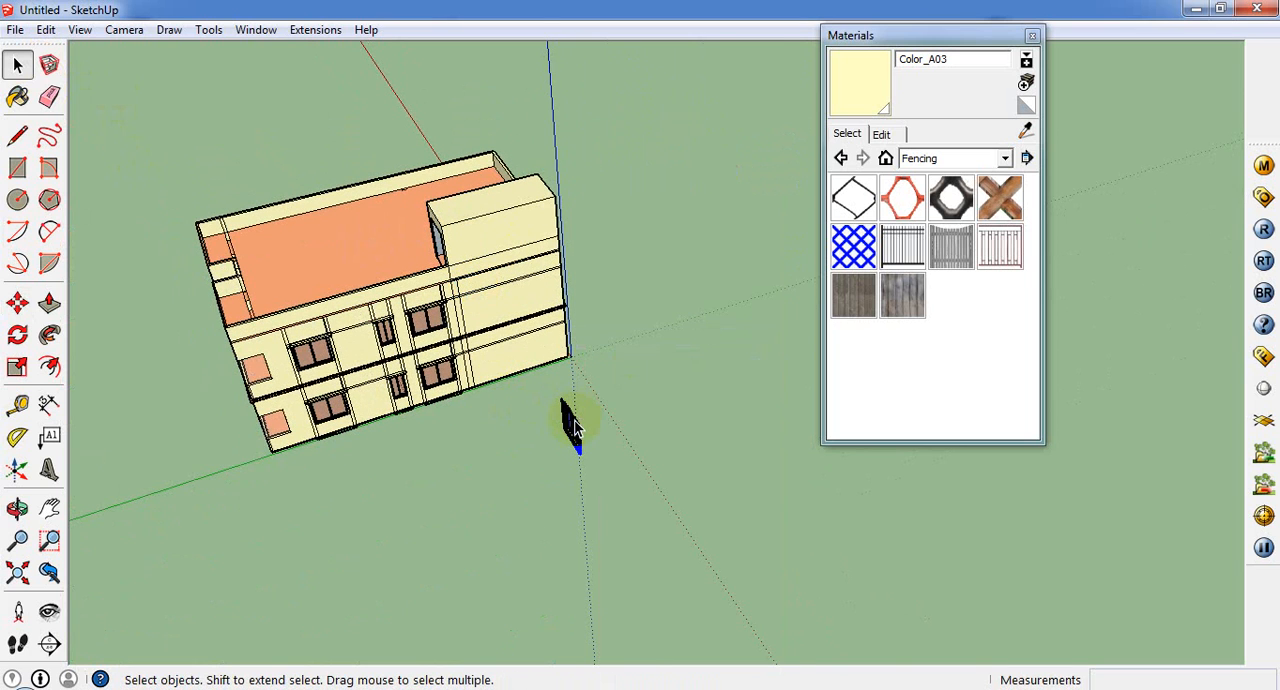
pyautogui.rightClick(572, 424)
pyautogui.click(690, 254)
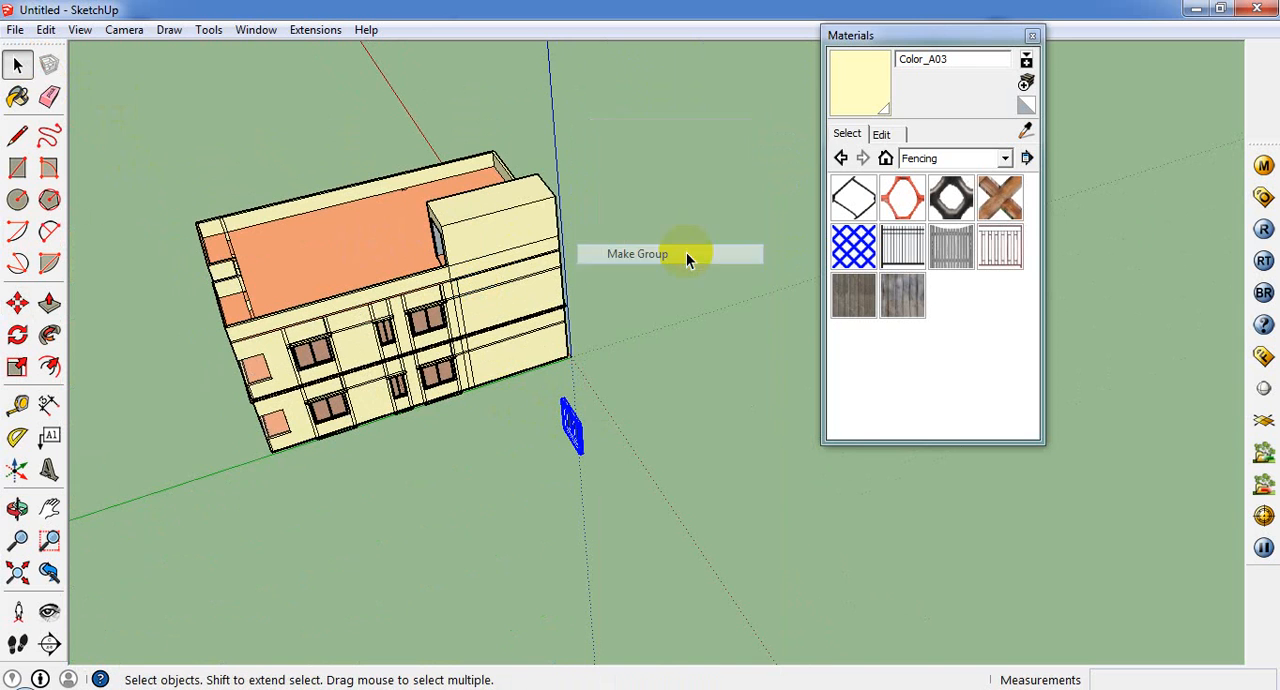
# Step: Move the door group by its upper corner to the matching upper corner of the roof box's doorway
pyautogui.scroll(5, 478, 435)
pyautogui.click(18, 304)
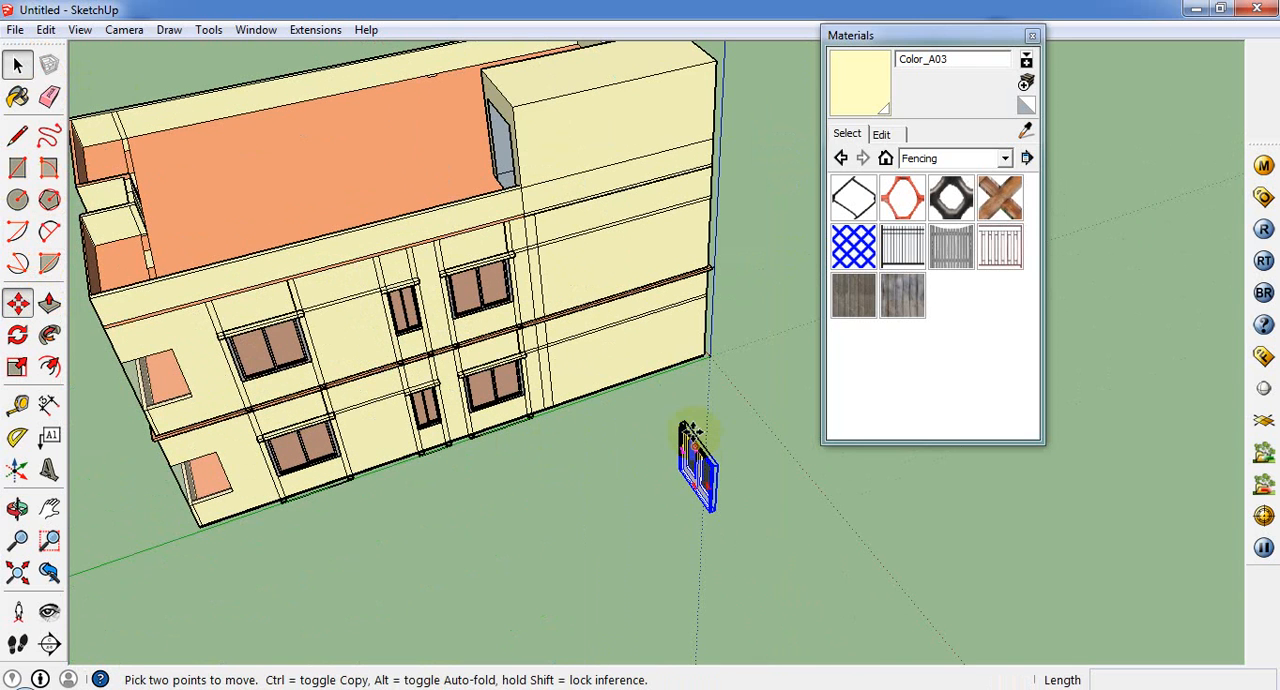
pyautogui.click(680, 424)
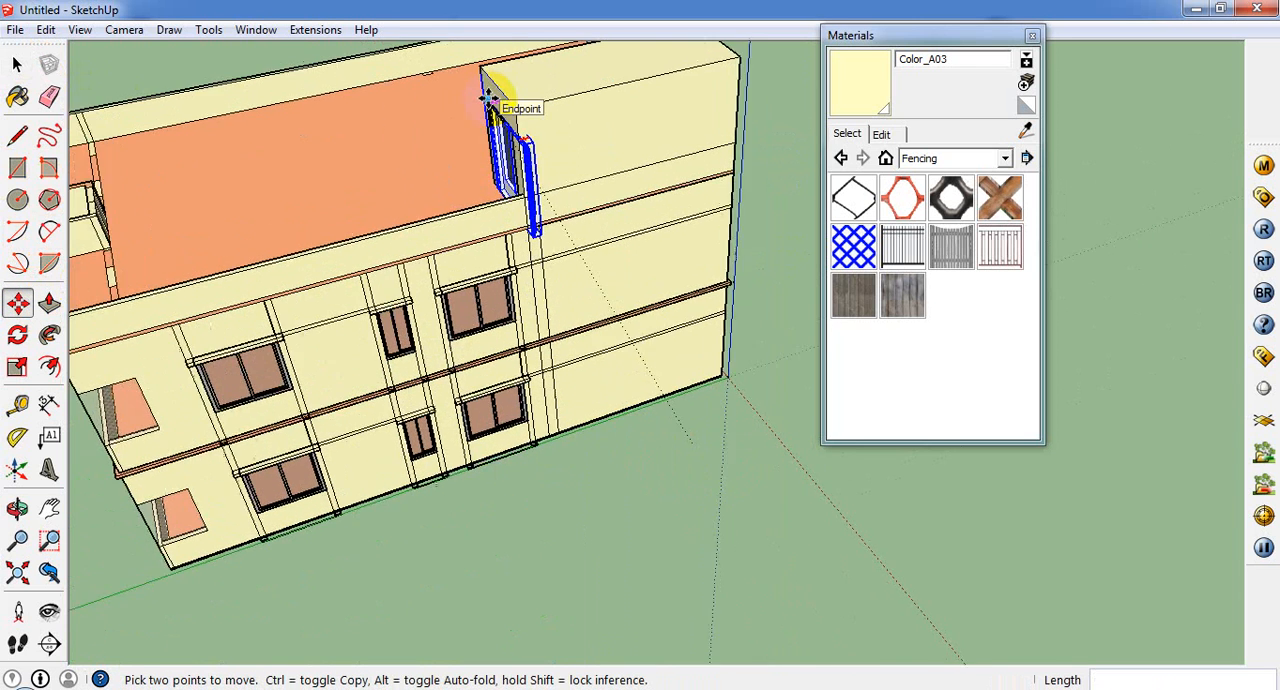
pyautogui.moveTo(514, 114); pyautogui.dragTo(676, 190, button='middle')
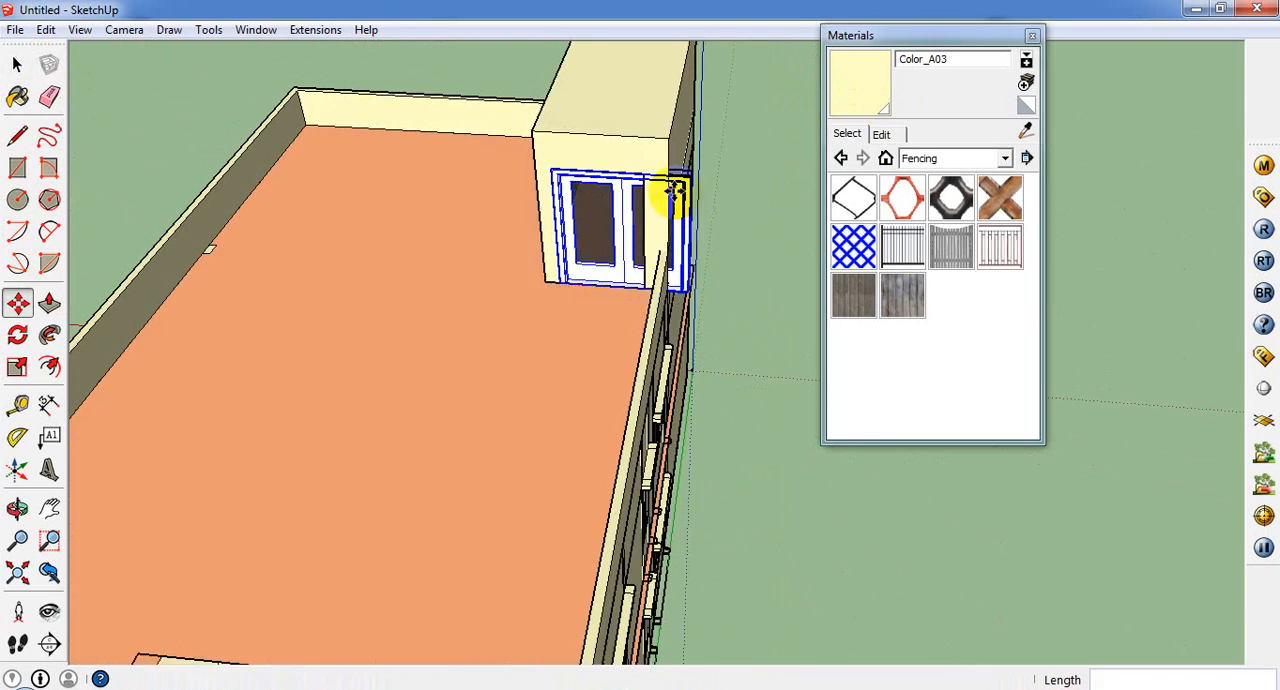
pyautogui.click(559, 168)
# Step: Scale the door group's width down to fit the roof box's doorway
pyautogui.scroll(2, 633, 225)
pyautogui.click(28, 370)
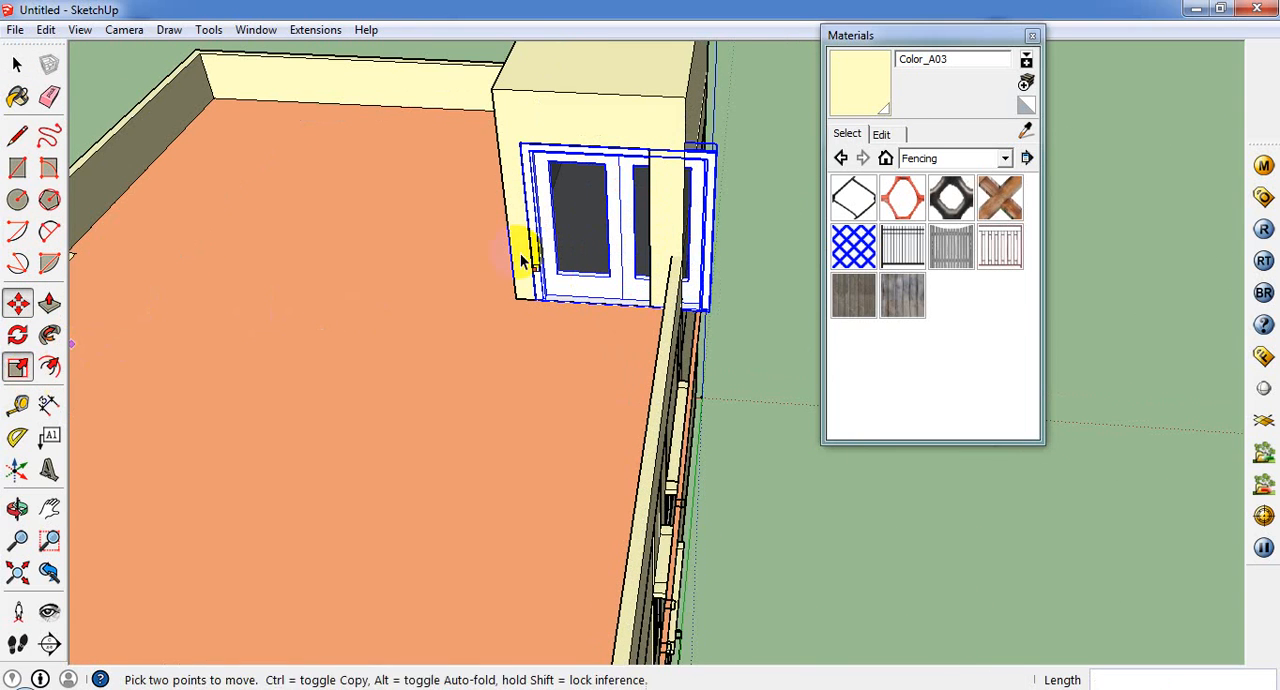
pyautogui.moveTo(732, 237); pyautogui.dragTo(585, 308, button='middle')
pyautogui.moveTo(597, 264); pyautogui.dragTo(530, 245)
pyautogui.scroll(-3, 240, 134)
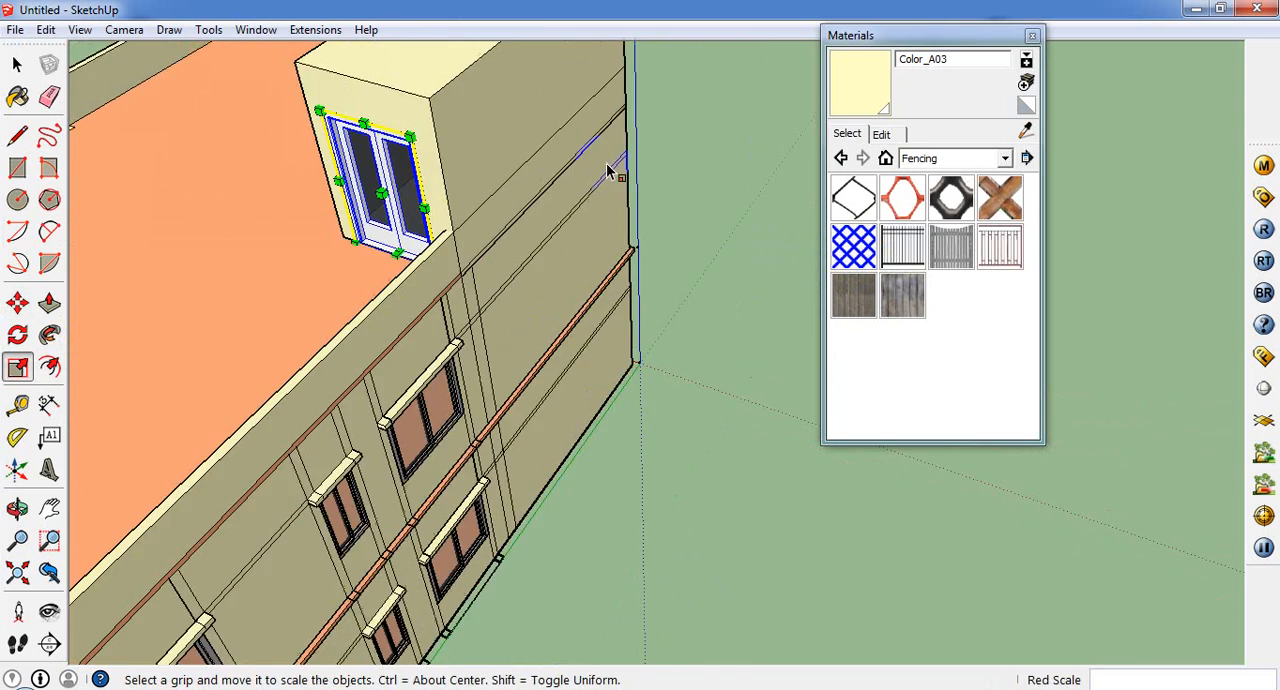
pyautogui.scroll(-4, 640, 178)
pyautogui.moveTo(169, 332); pyautogui.dragTo(303, 204, button='middle')
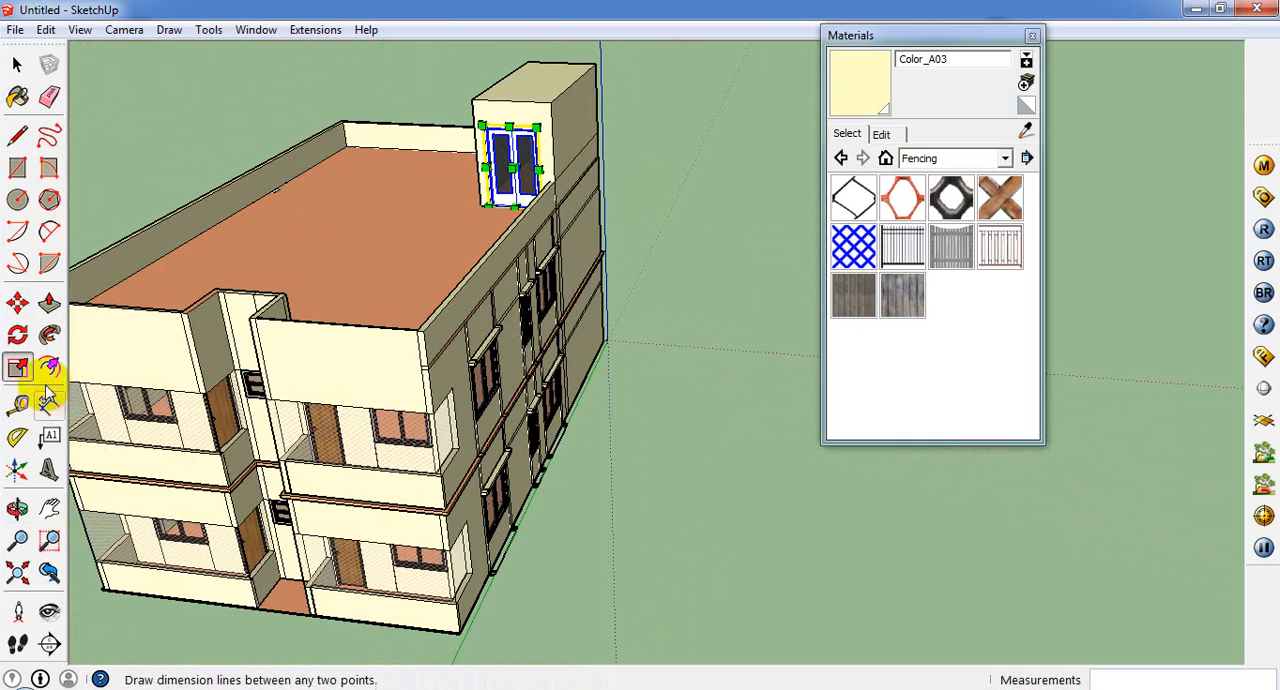
# Step: Sample the grey Color_003 from the frame of a ground-floor side window
pyautogui.click(18, 96)
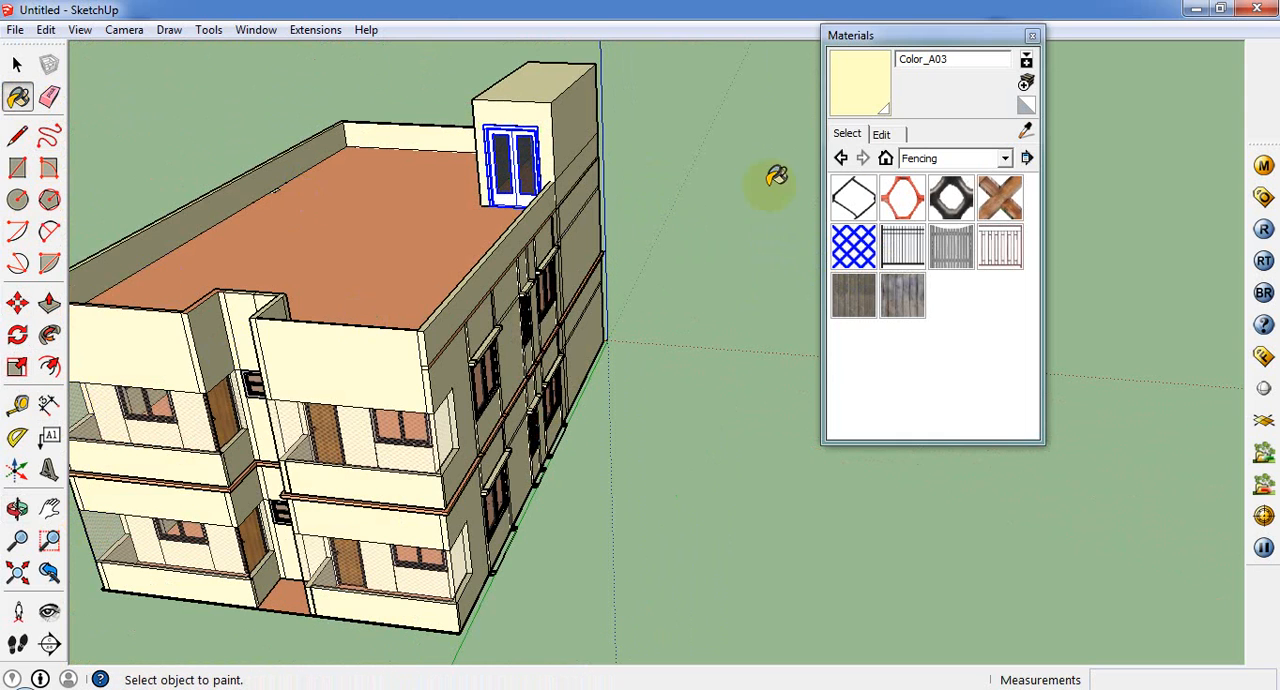
pyautogui.click(1027, 133)
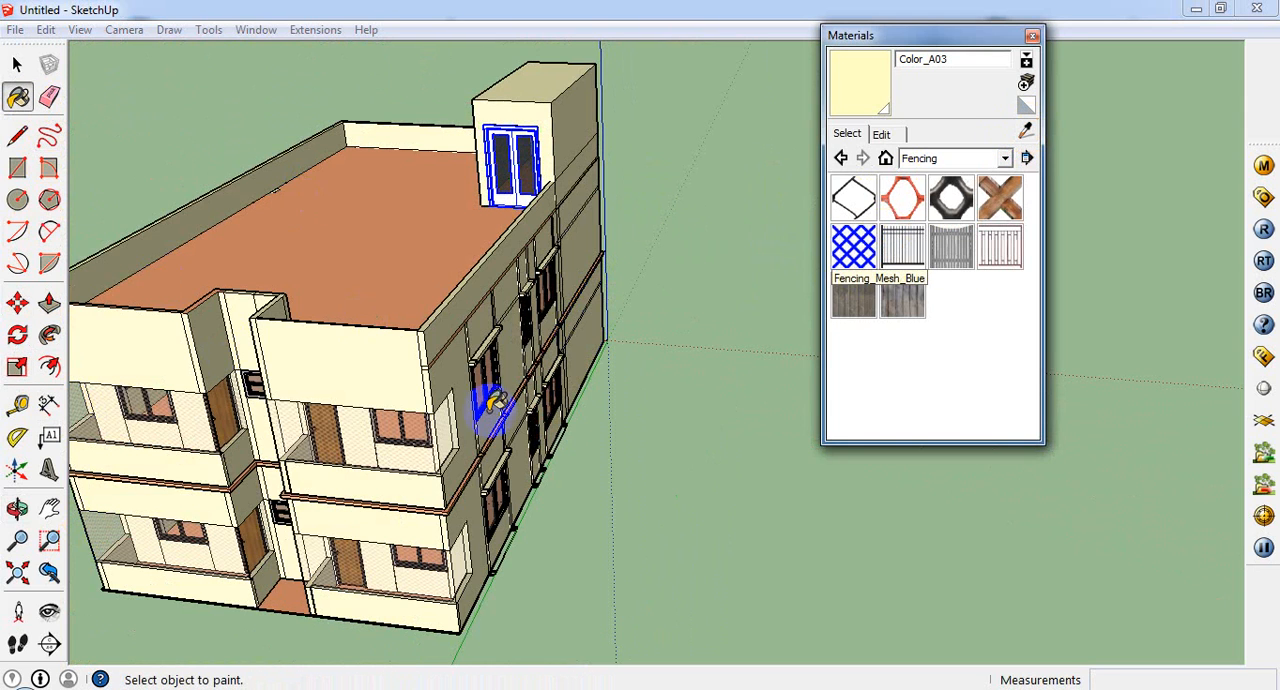
pyautogui.click(1024, 125)
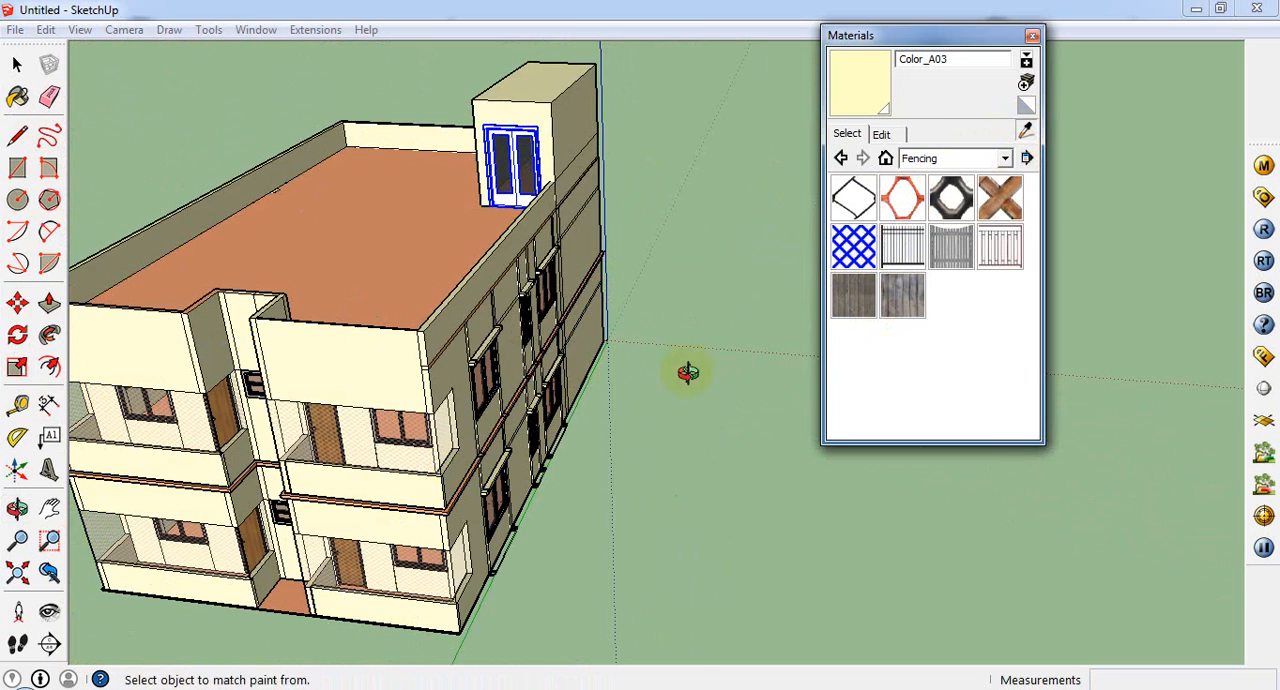
pyautogui.moveTo(686, 371); pyautogui.dragTo(385, 350, button='middle')
pyautogui.scroll(5, 385, 350)
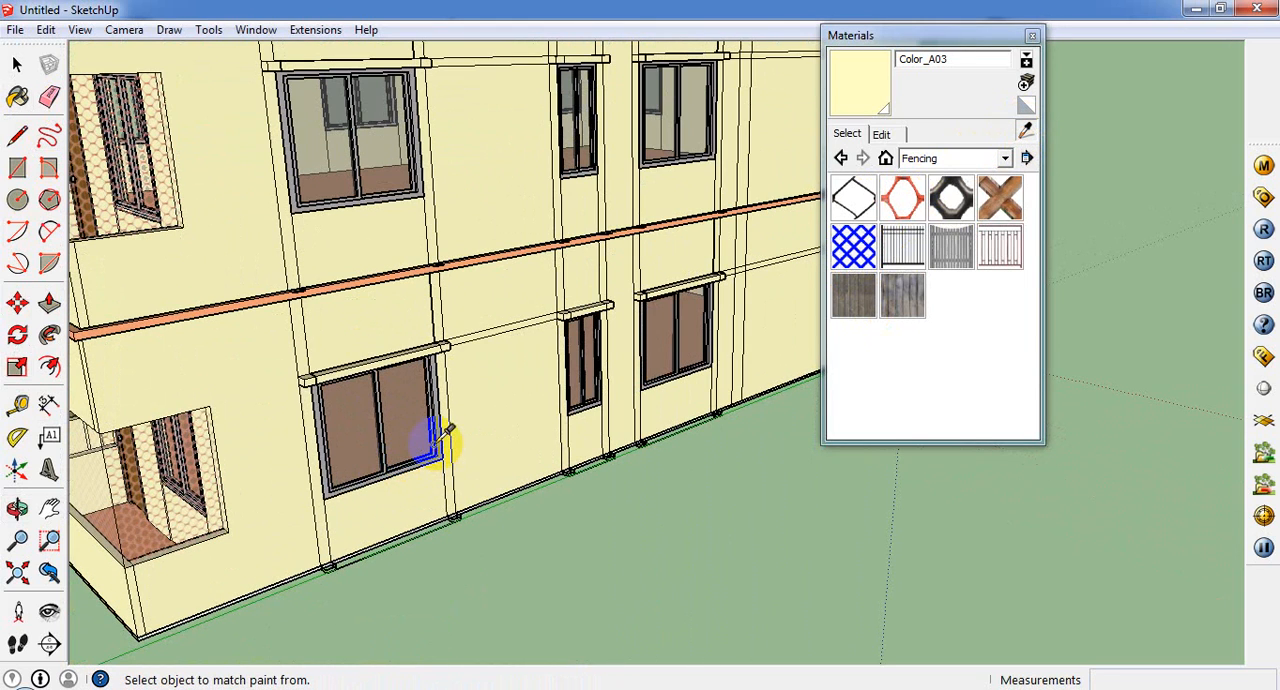
pyautogui.click(440, 438)
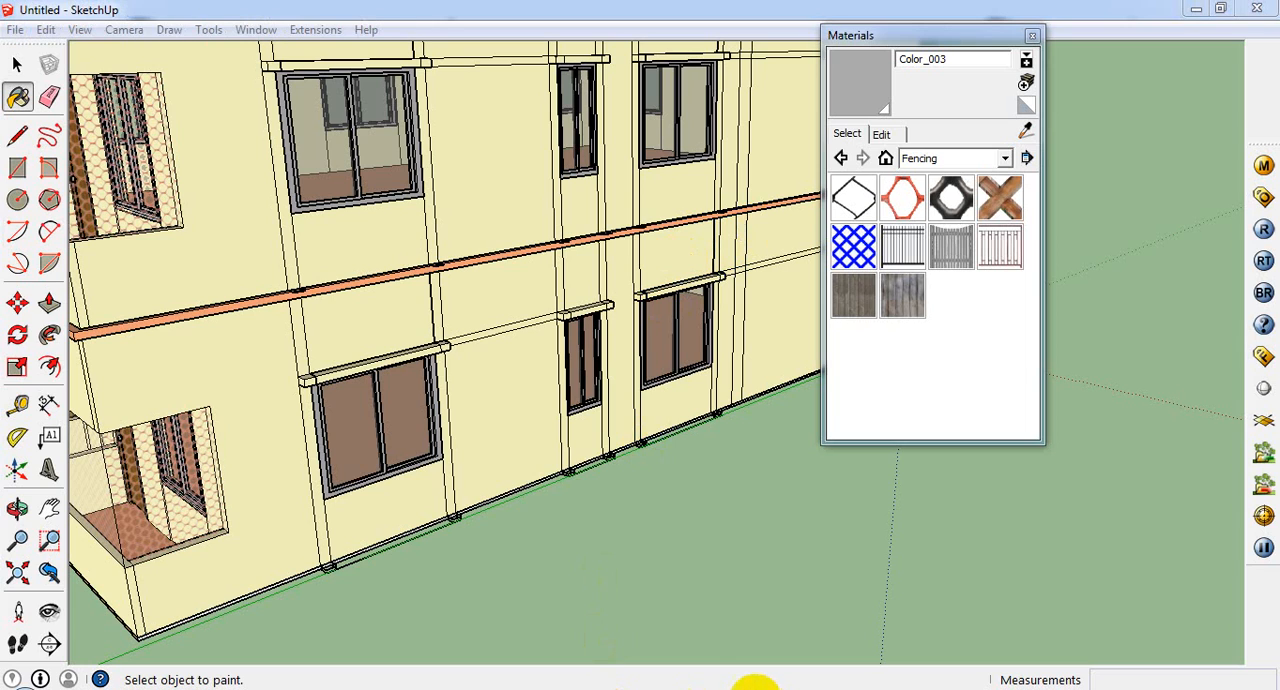
# Step: Paint the rooftop door group with Color_003
pyautogui.moveTo(532, 361); pyautogui.dragTo(560, 434, button='middle')
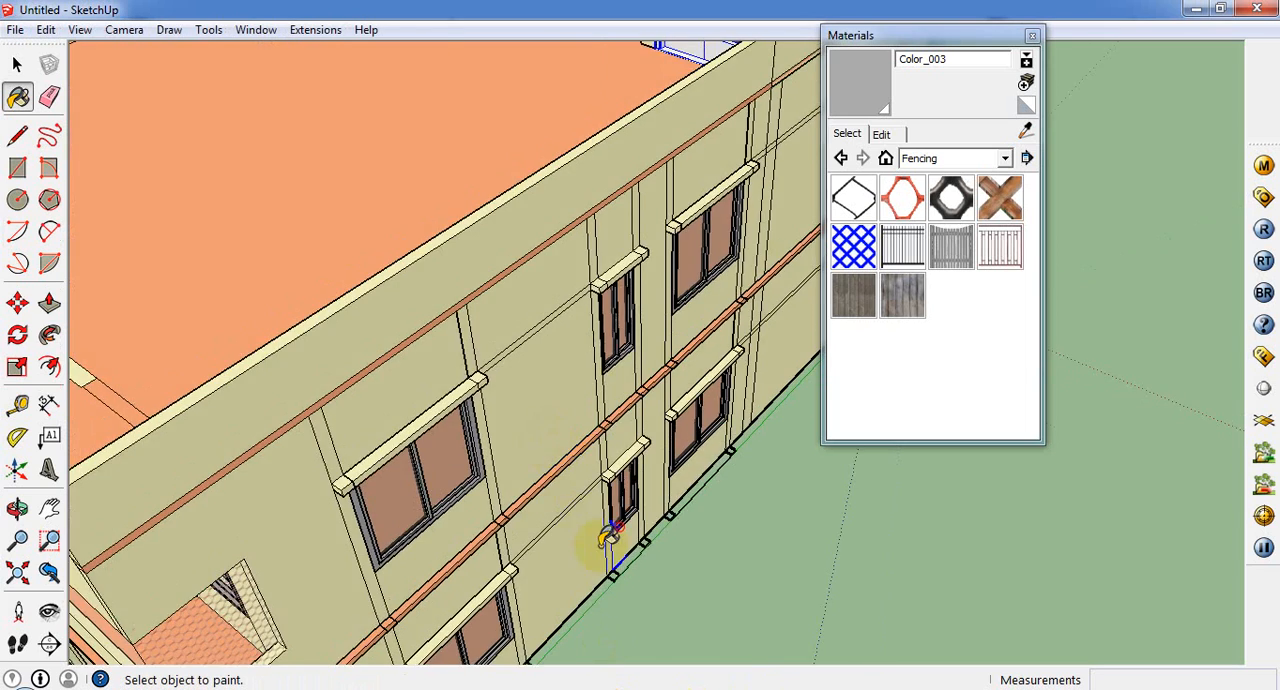
pyautogui.scroll(-5, 611, 536)
pyautogui.scroll(2, 690, 322)
pyautogui.scroll(2, 646, 347)
pyautogui.click(630, 262)
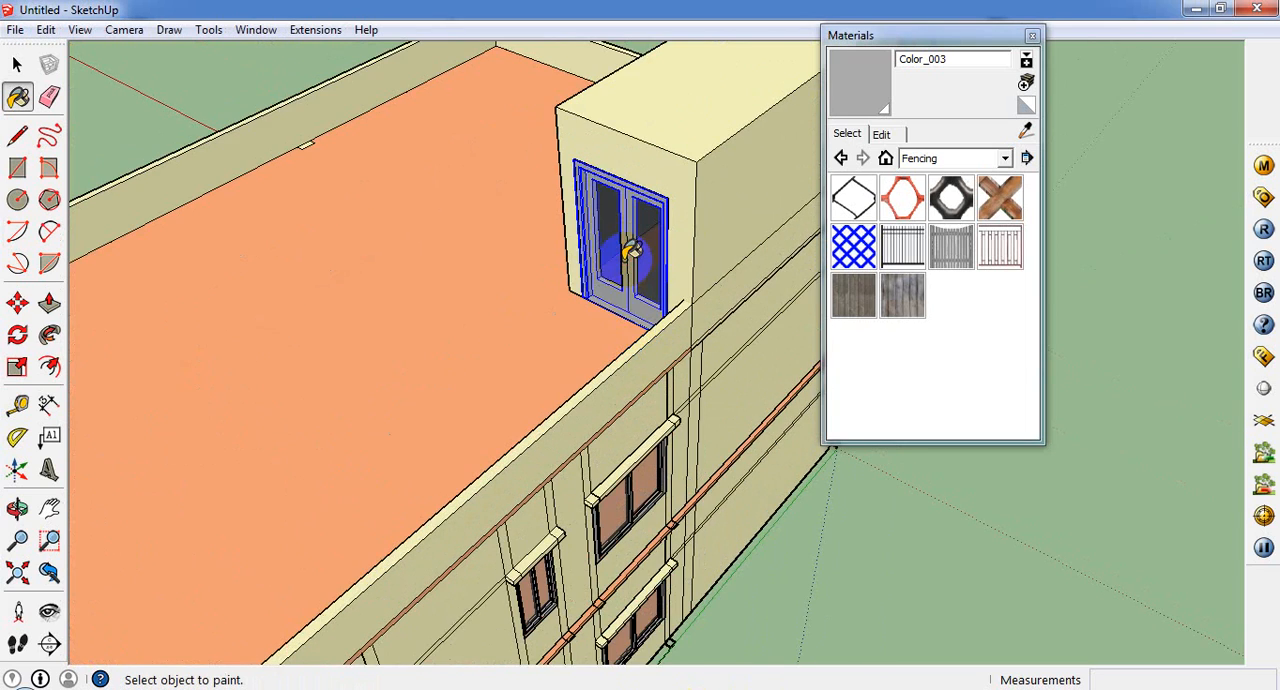
# Step: Open the rooftop door group and paint all its selected faces, including the glass panels, with Color_003
pyautogui.scroll(3, 642, 253)
pyautogui.click(15, 63)
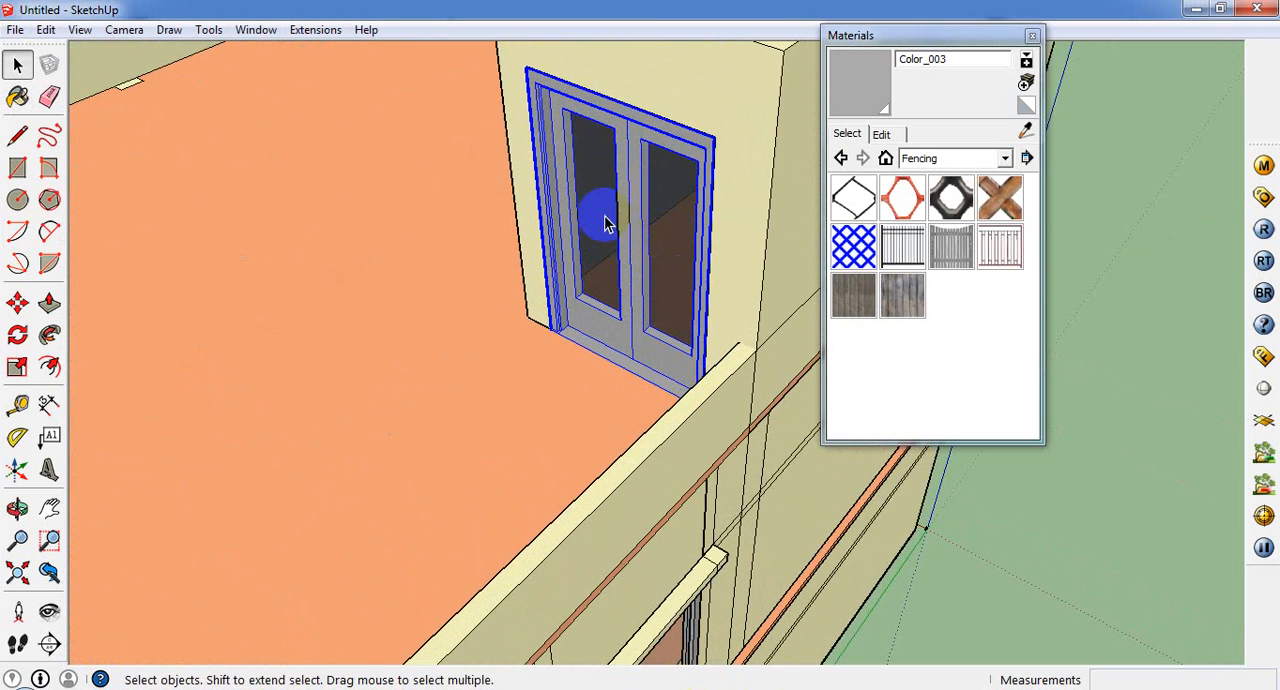
pyautogui.doubleClick(590, 226)
pyautogui.tripleClick(591, 222)
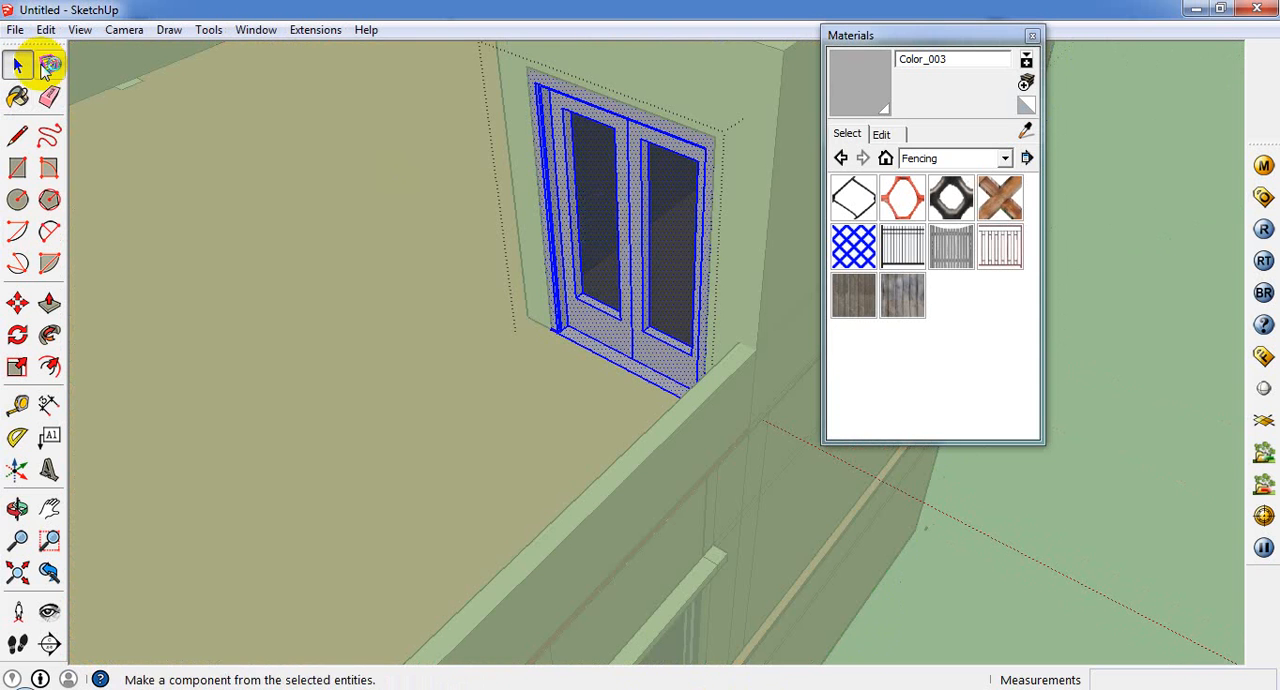
pyautogui.click(17, 99)
pyautogui.click(570, 184)
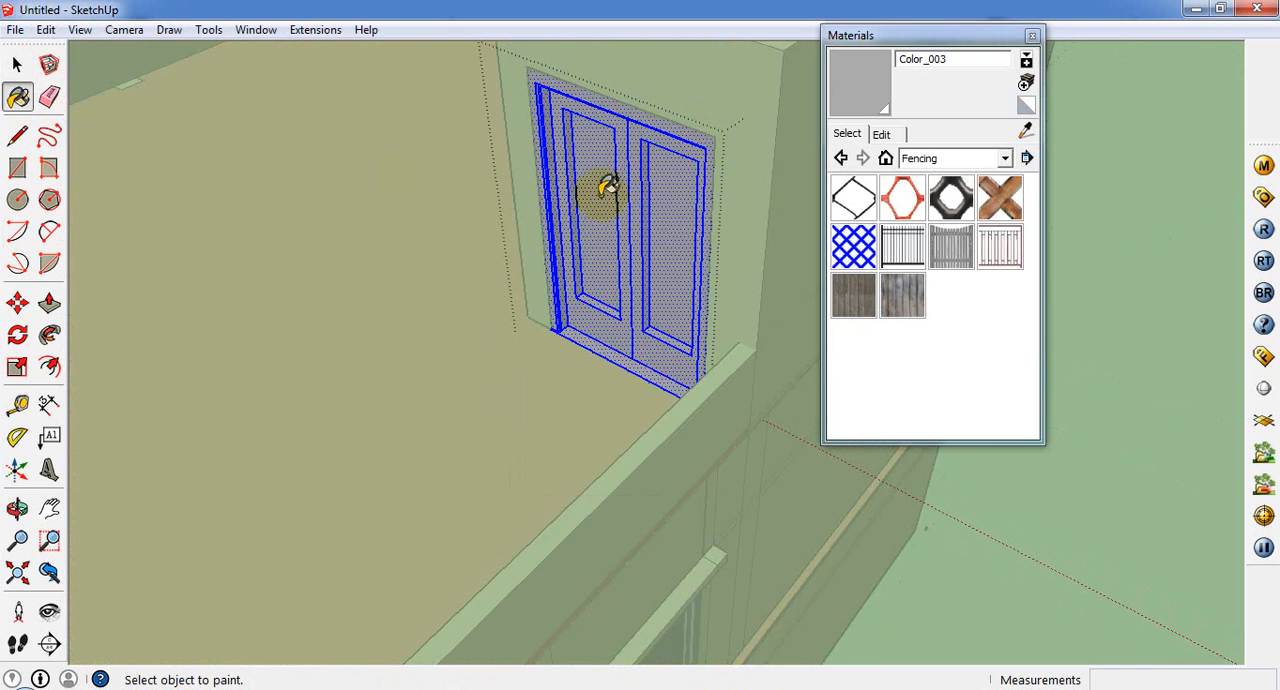
# Step: Close the Materials window, then leave the door group and clear the selection
pyautogui.scroll(1, 606, 215)
pyautogui.moveTo(642, 253); pyautogui.dragTo(690, 215, button='middle')
pyautogui.scroll(1, 690, 215)
pyautogui.click(1033, 37)
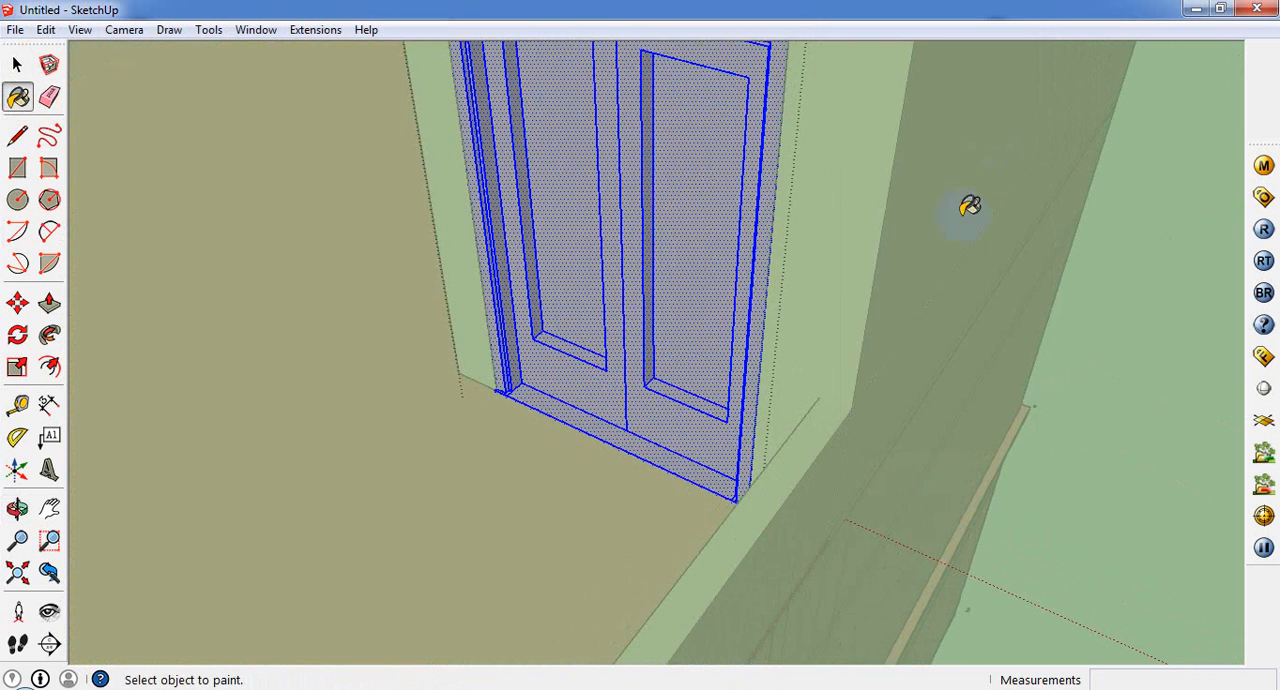
pyautogui.scroll(-3, 555, 350)
pyautogui.click(17, 65)
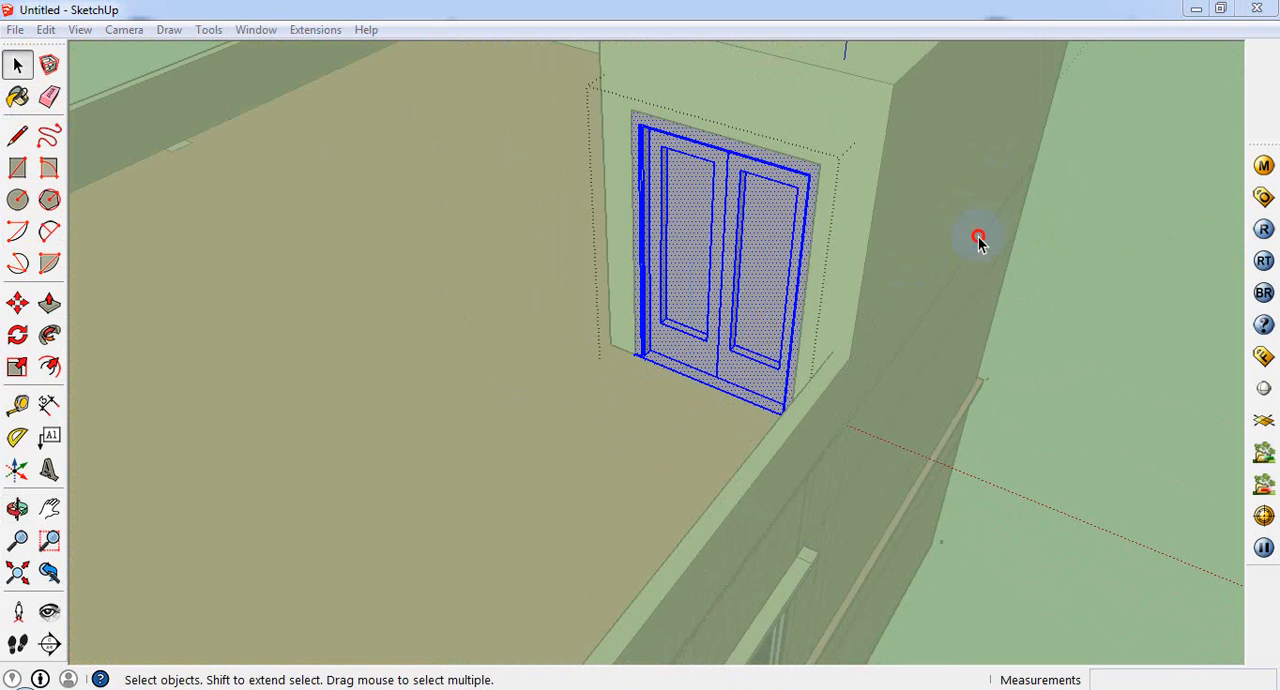
pyautogui.click(902, 420)
pyautogui.click(733, 289)
pyautogui.scroll(-3, 777, 314)
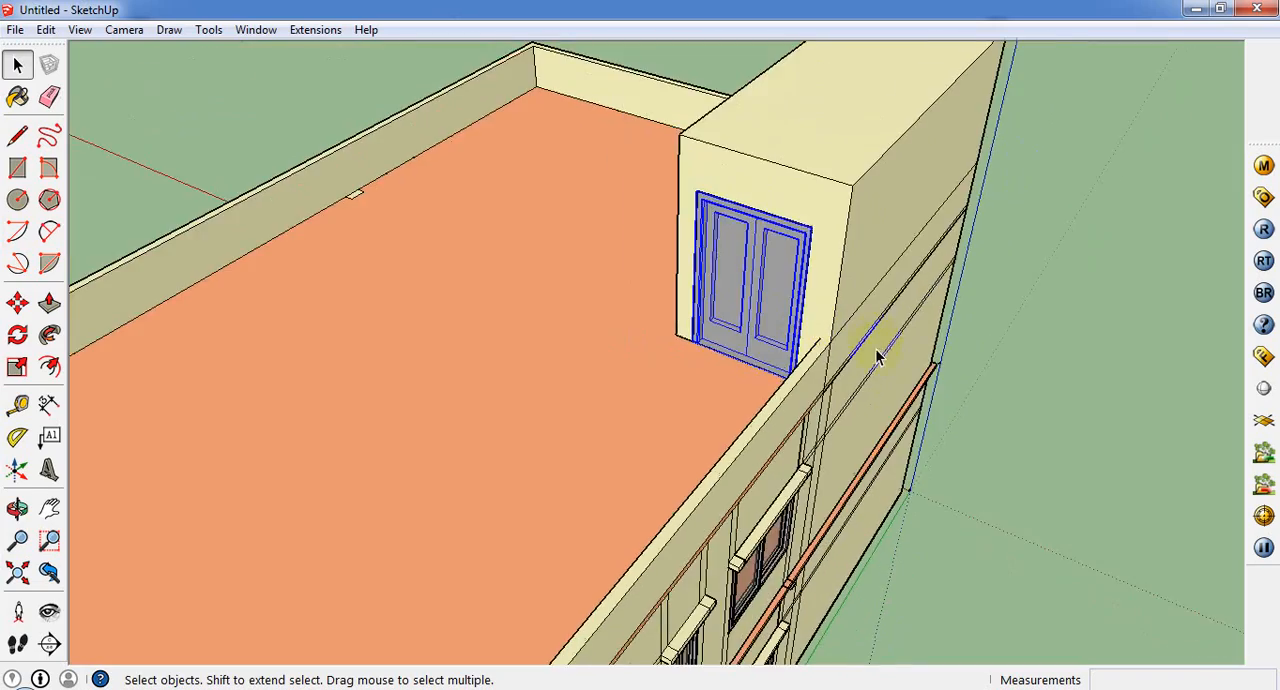
pyautogui.moveTo(874, 354); pyautogui.dragTo(686, 527, button='middle')
pyautogui.scroll(-3, 918, 396)
pyautogui.scroll(-1, 870, 505)
pyautogui.click(945, 527)
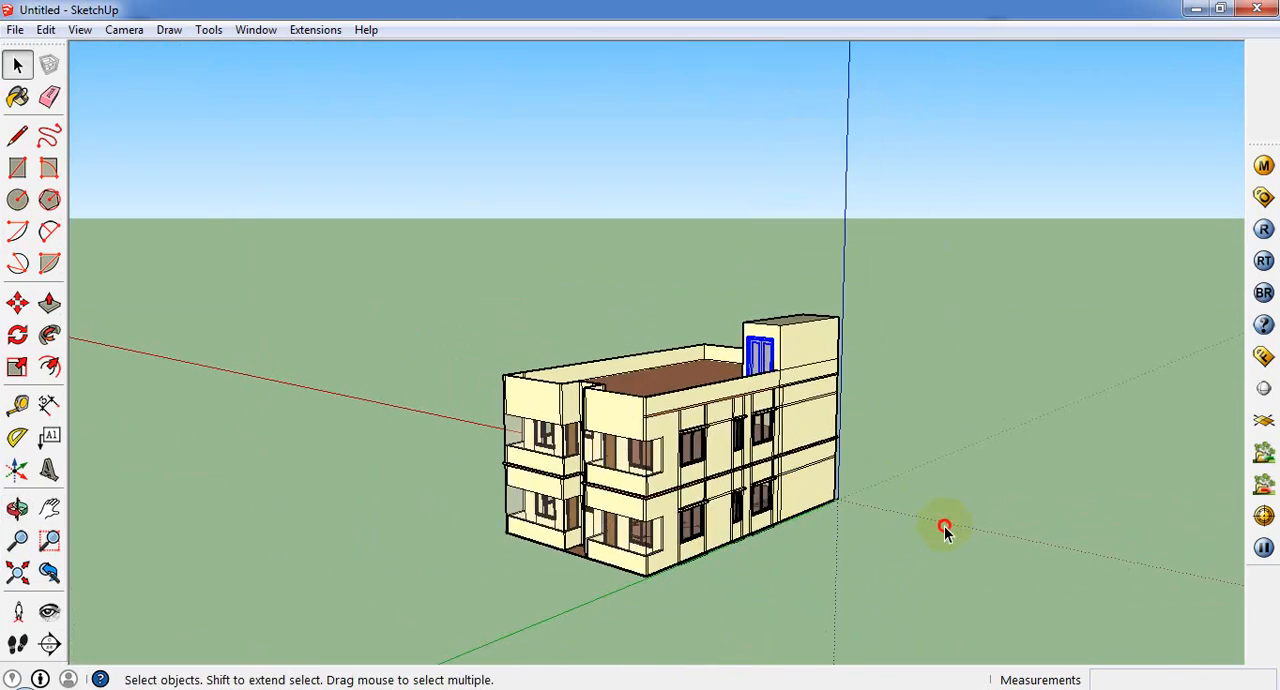
# Step: Examine the whole building and its rooftop room from raised angles, leaving nothing selected
pyautogui.moveTo(942, 530); pyautogui.dragTo(817, 660, button='middle')
pyautogui.scroll(2, 652, 397)
pyautogui.click(652, 397)
pyautogui.scroll(-2, 652, 397)
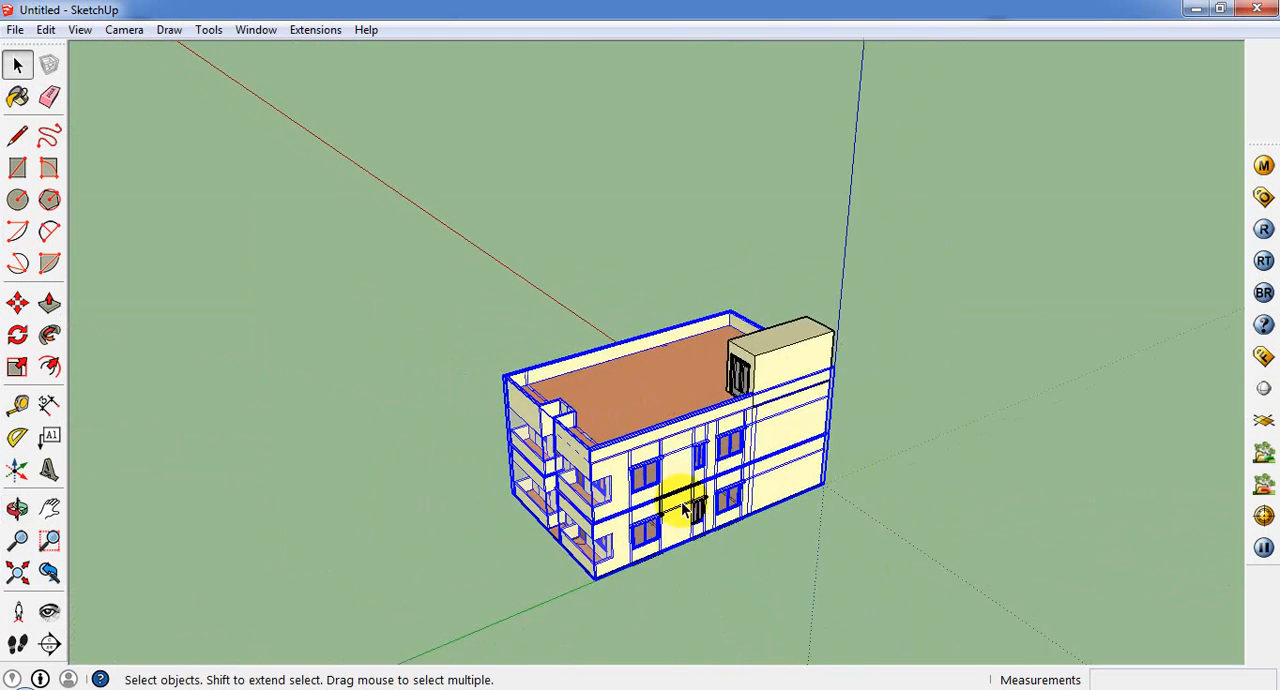
pyautogui.moveTo(766, 515); pyautogui.dragTo(743, 526, button='middle')
pyautogui.scroll(2, 869, 500)
pyautogui.click(869, 500)
pyautogui.moveTo(869, 500); pyautogui.dragTo(694, 622, button='middle')
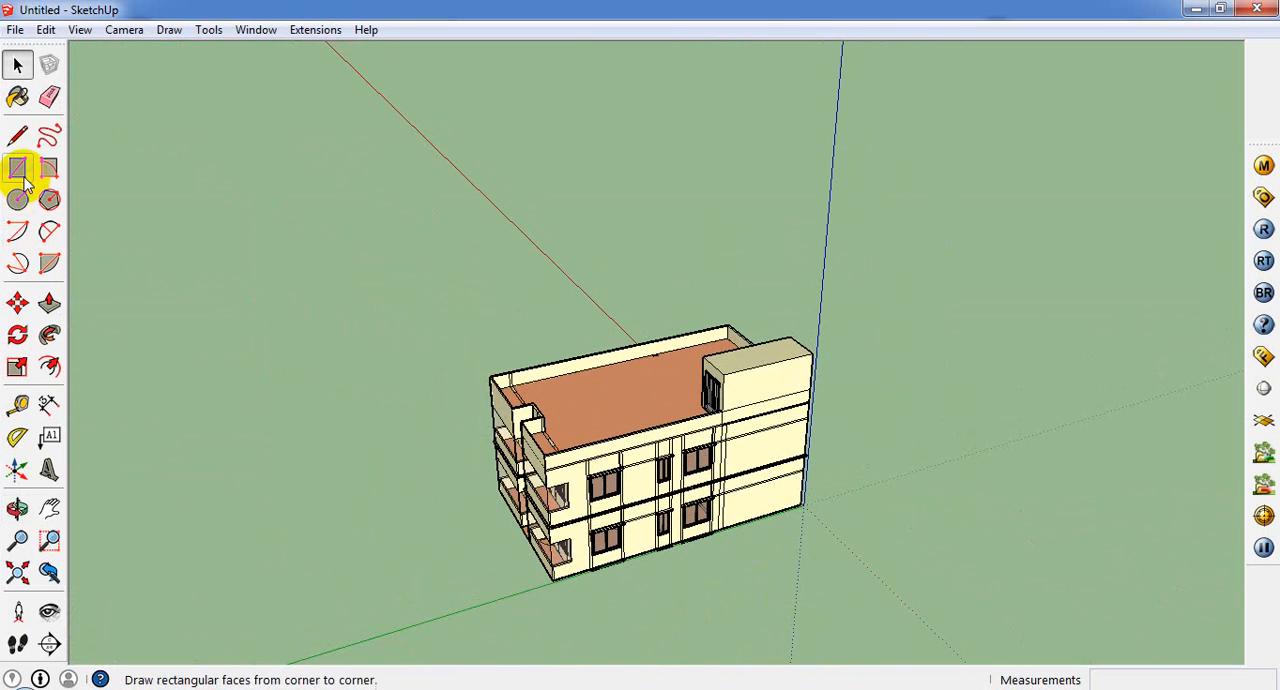
# Step: Place a V-Ray infinite ground plane beside the building, starting at the corner on the origin
pyautogui.click(1264, 420)
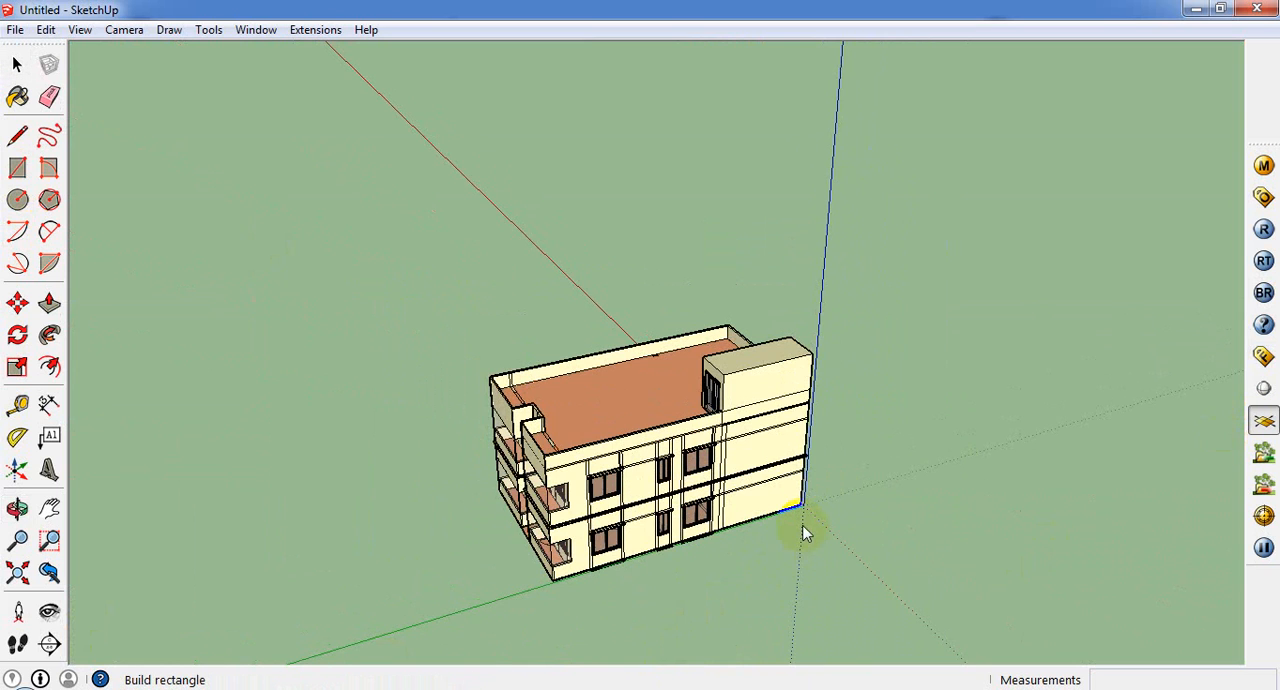
pyautogui.scroll(5, 812, 532)
pyautogui.moveTo(820, 531); pyautogui.dragTo(774, 471, button='middle')
pyautogui.click(769, 460)
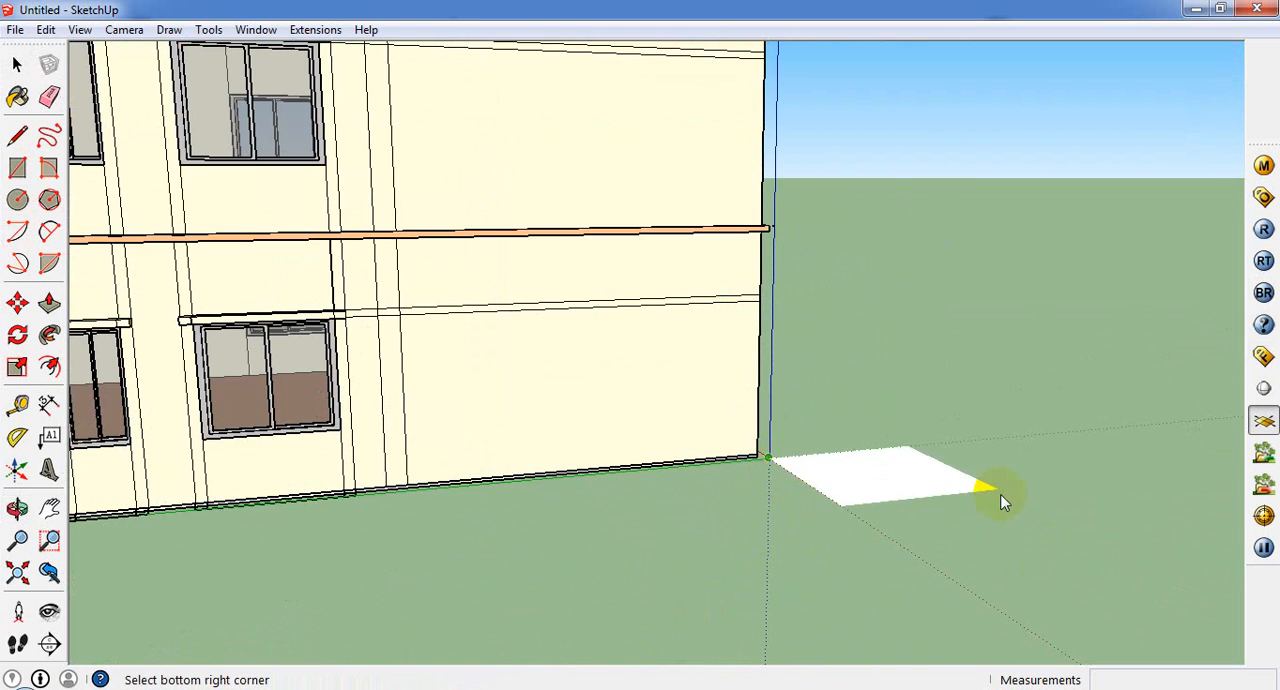
pyautogui.click(1000, 494)
pyautogui.moveTo(894, 514); pyautogui.dragTo(86, 257, button='middle')
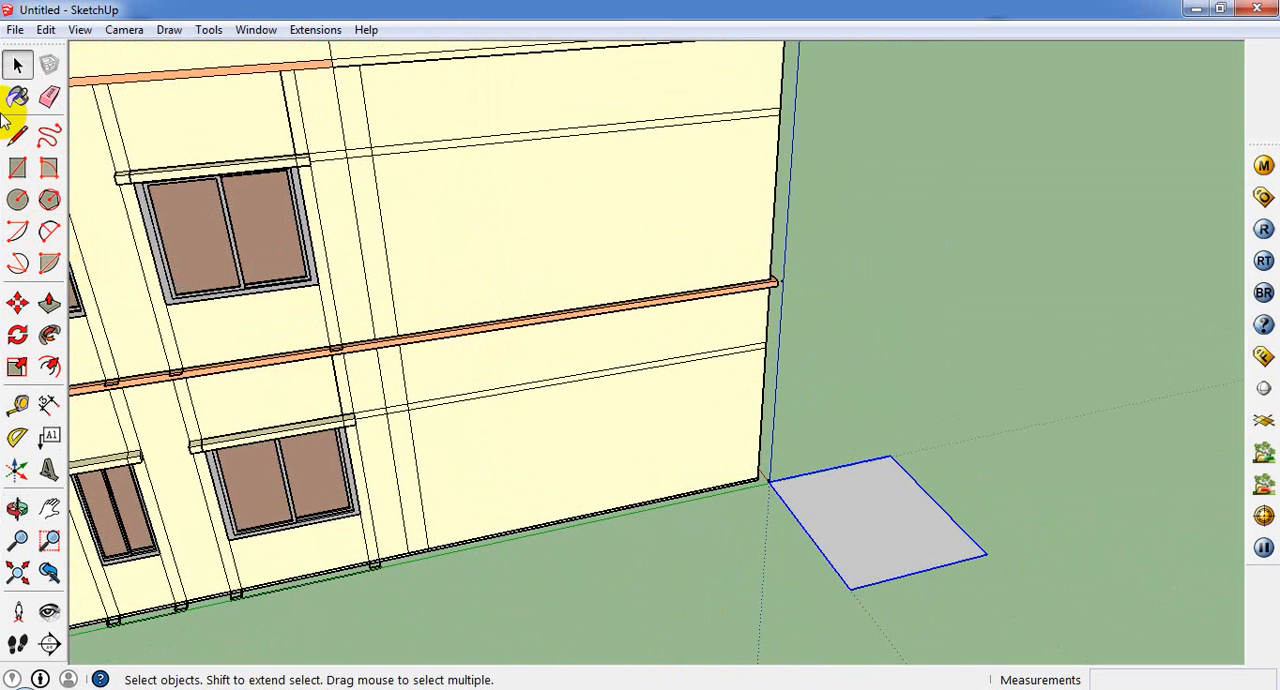
pyautogui.click(17, 97)
pyautogui.click(938, 158)
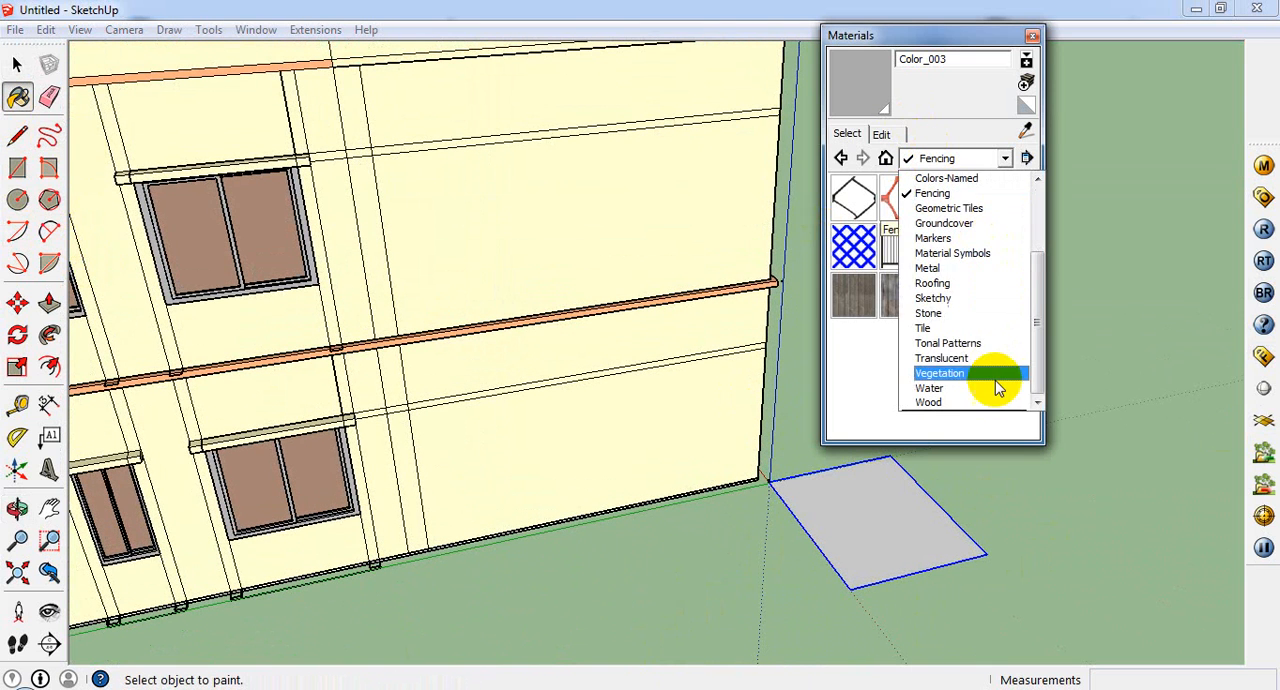
pyautogui.click(986, 373)
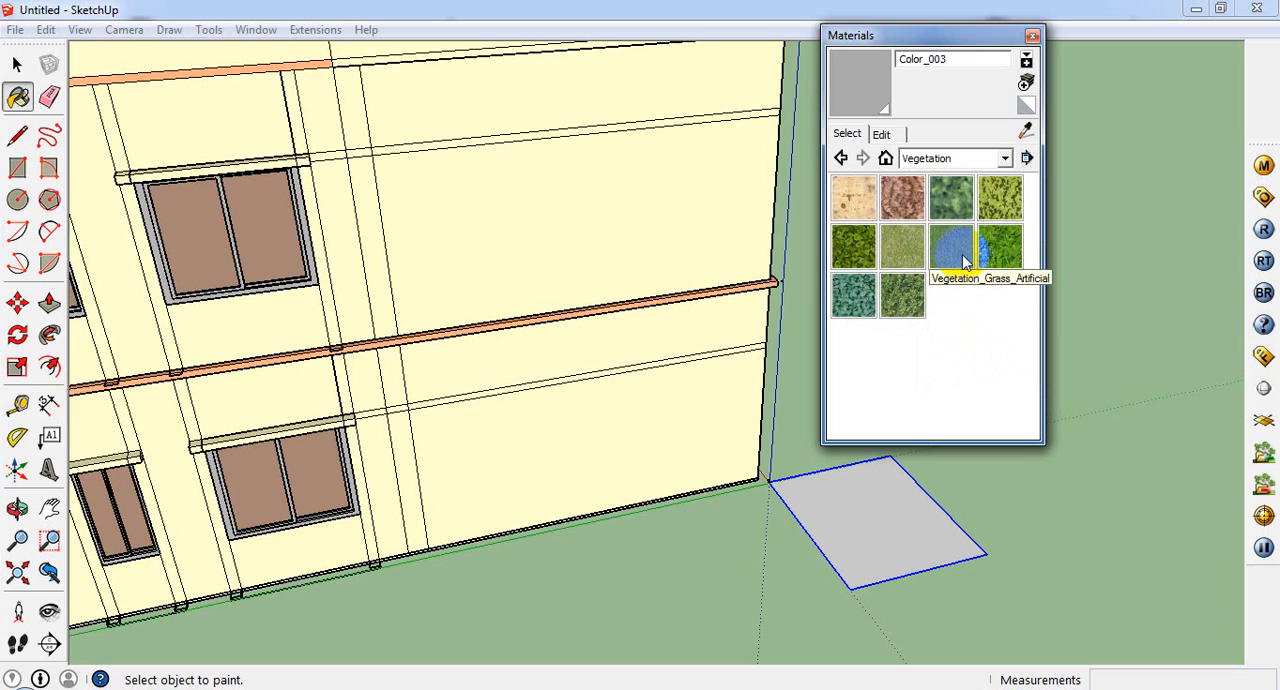
pyautogui.click(1000, 197)
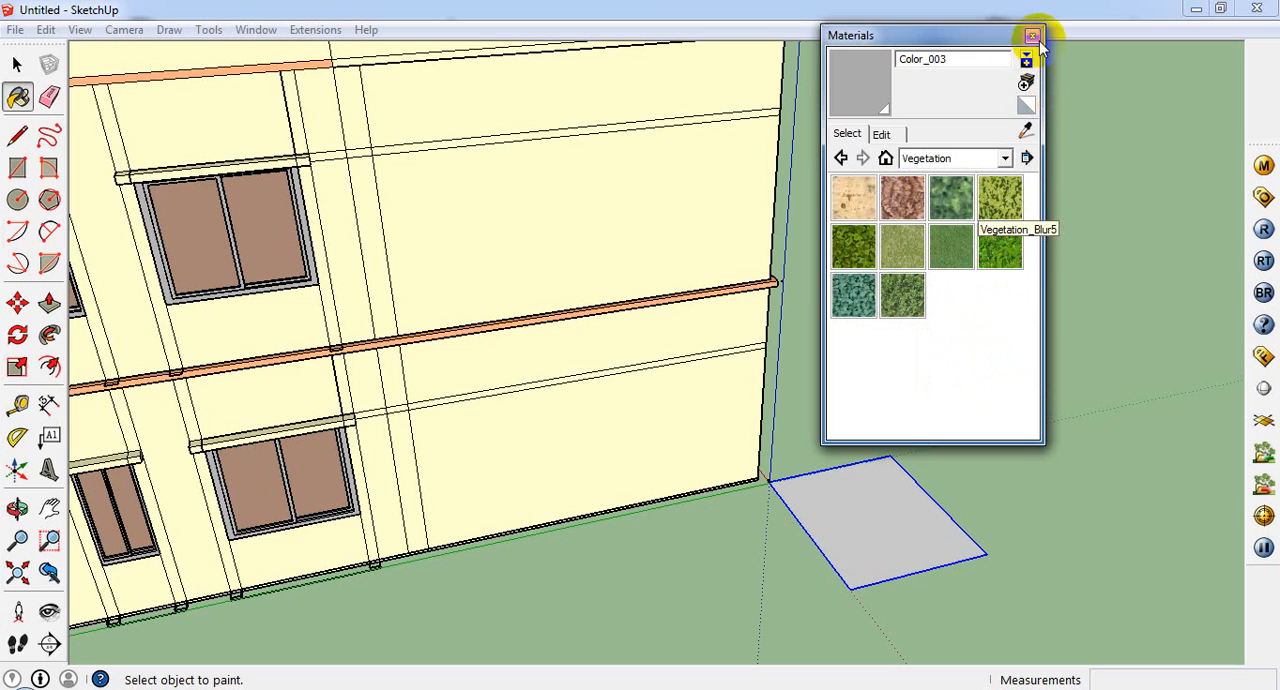
pyautogui.click(1032, 35)
# Step: Create a new material using the texture image grass_grass_0048_01_preview from the texture collection folder
pyautogui.click(18, 100)
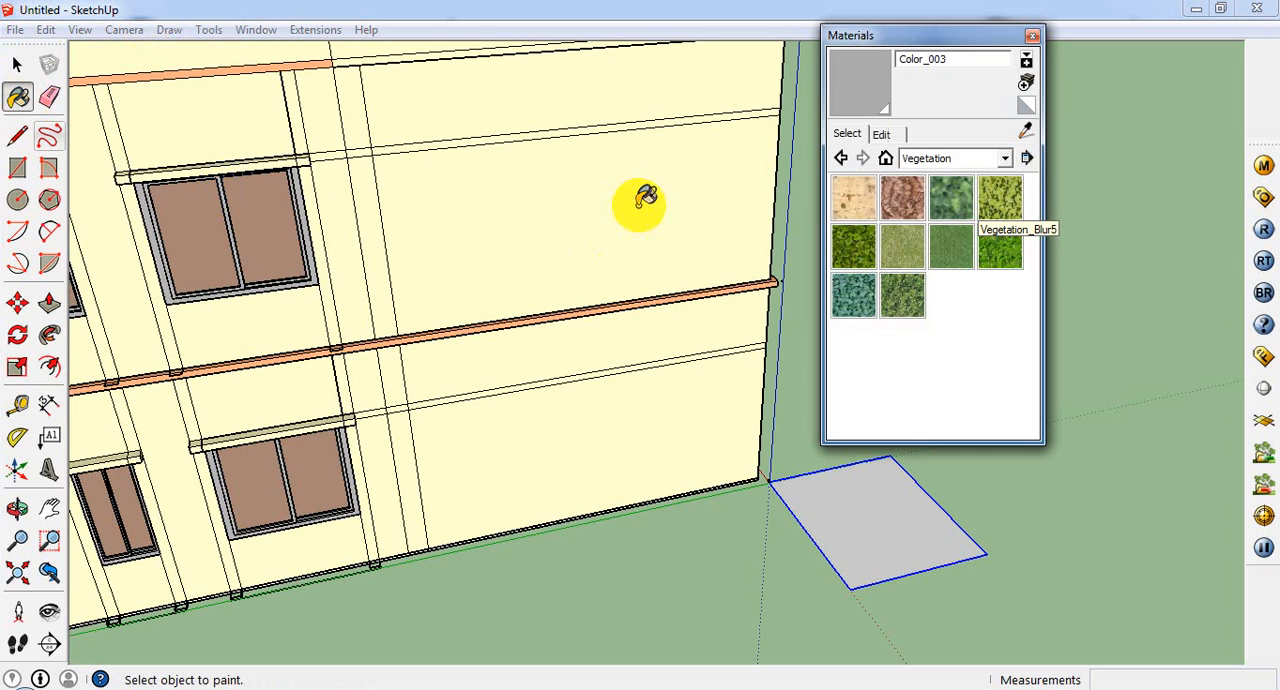
pyautogui.click(1026, 82)
pyautogui.click(221, 287)
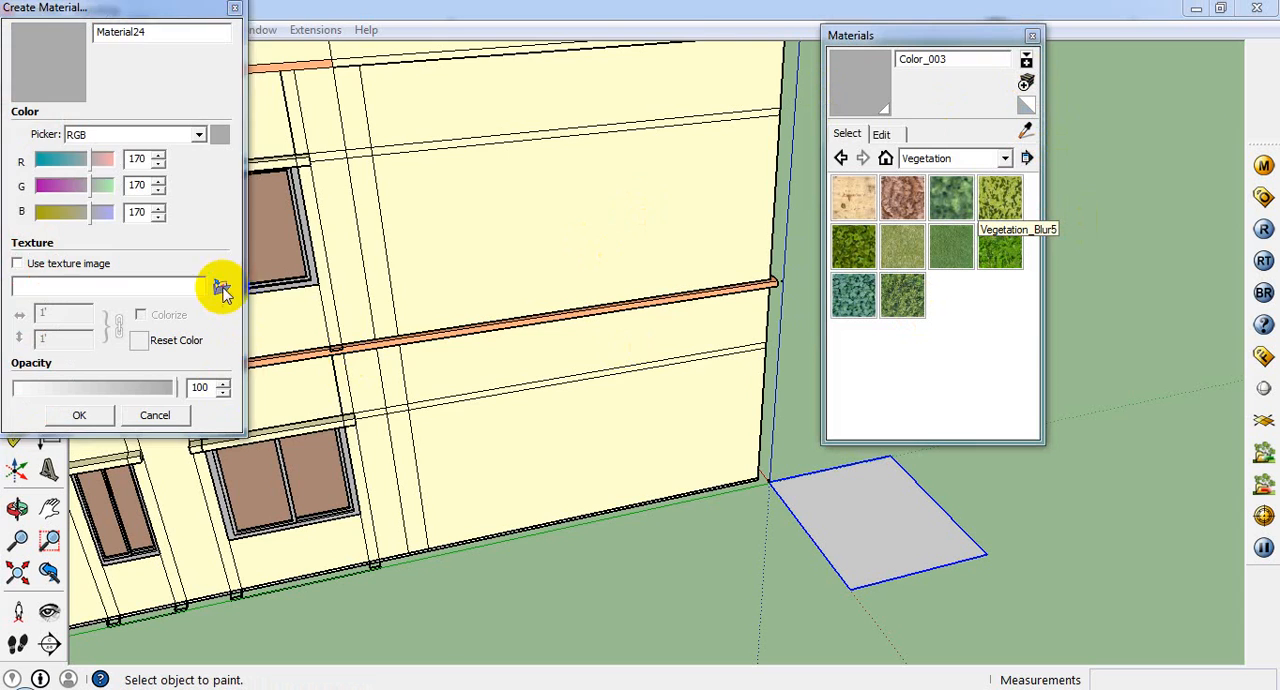
pyautogui.click(403, 62)
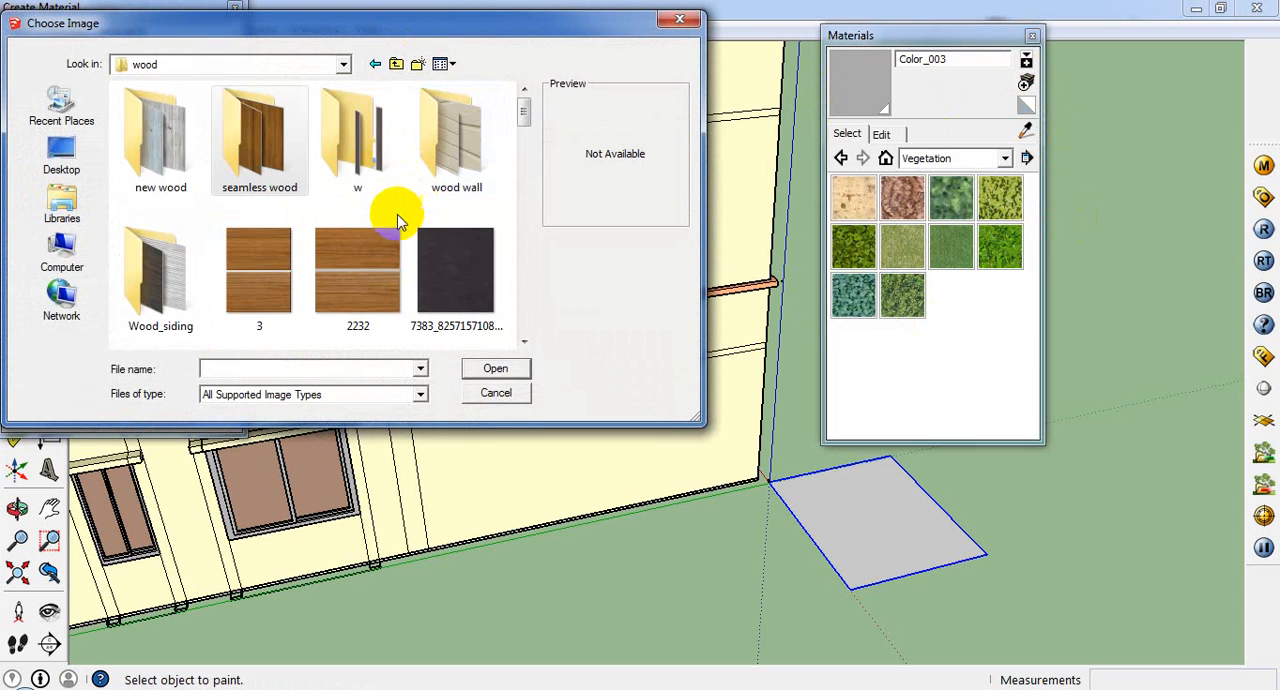
pyautogui.click(398, 66)
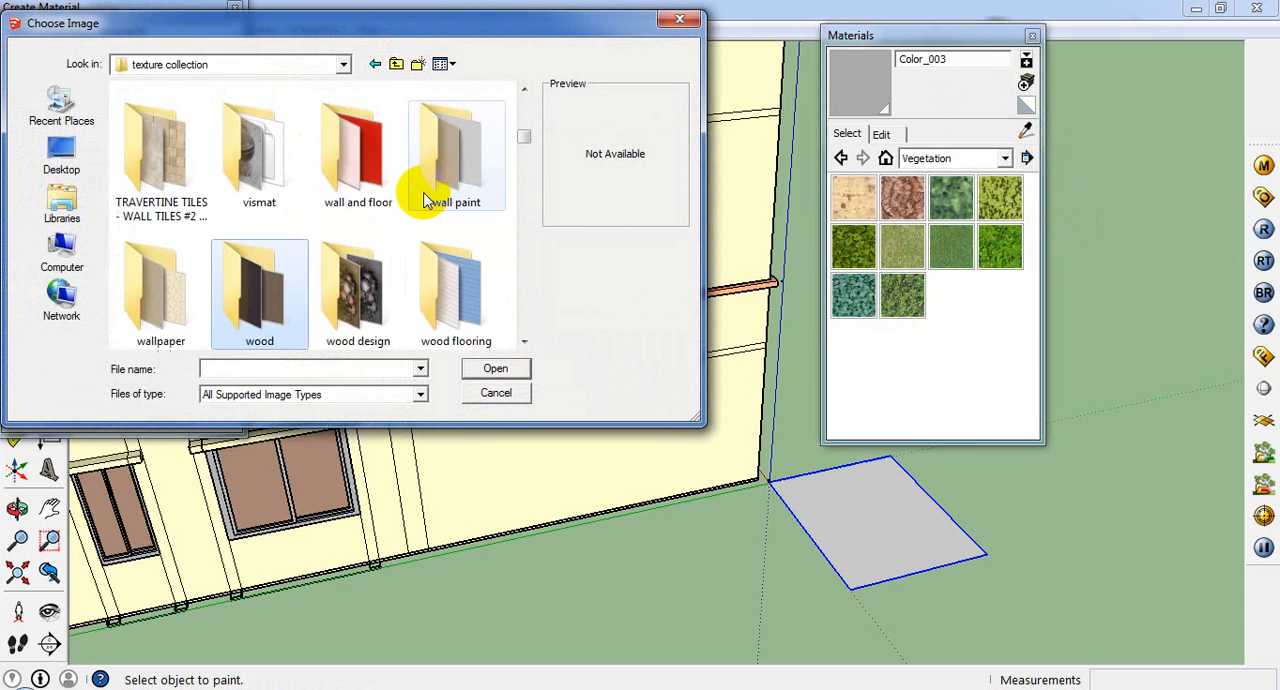
pyautogui.scroll(-15, 434, 276)
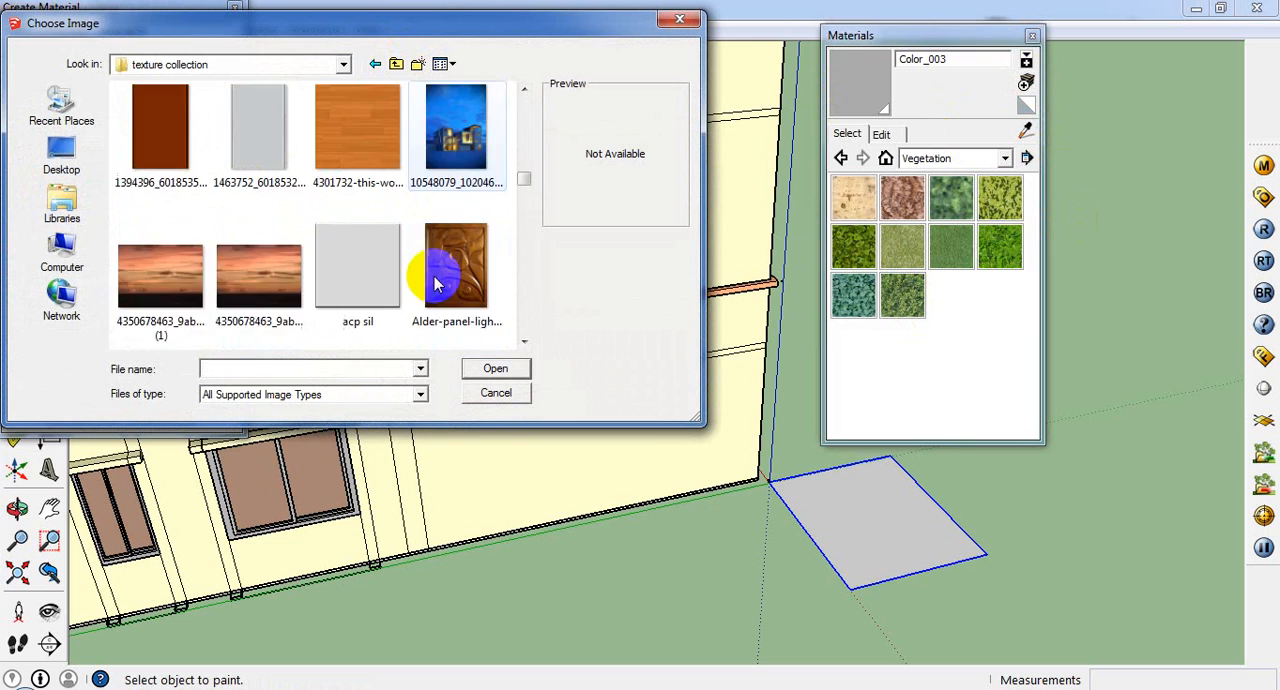
pyautogui.scroll(2, 435, 290)
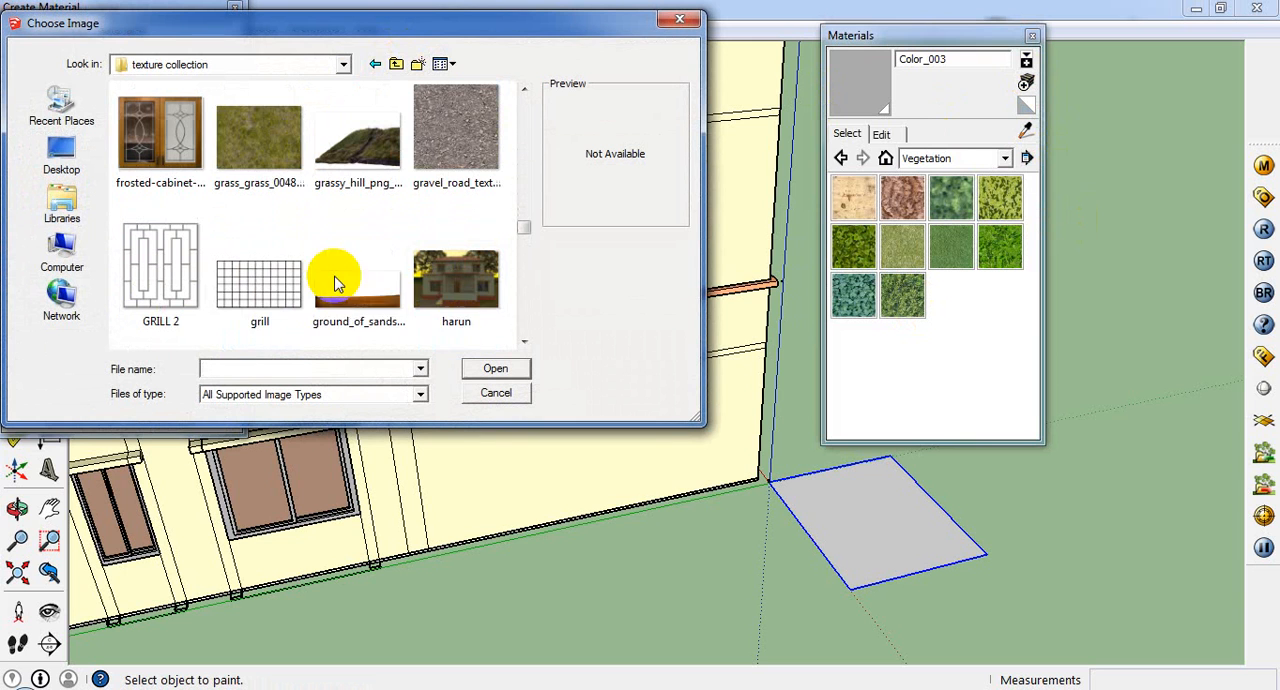
pyautogui.click(290, 160)
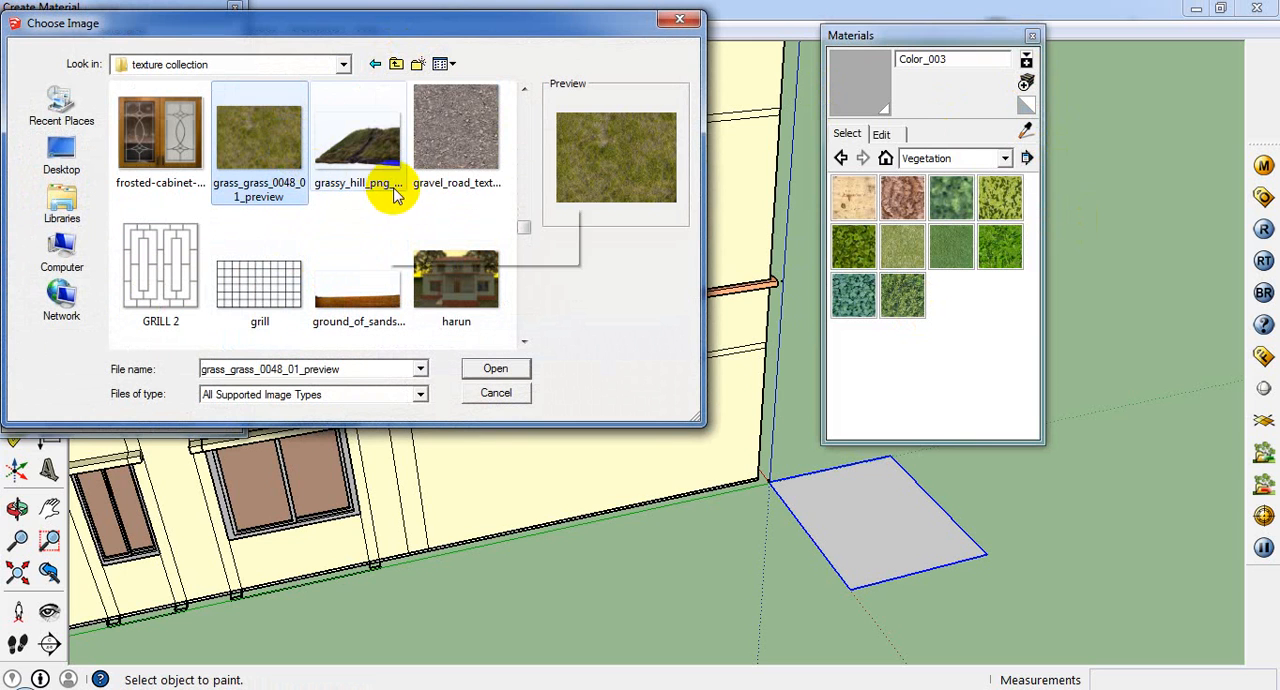
pyautogui.click(522, 368)
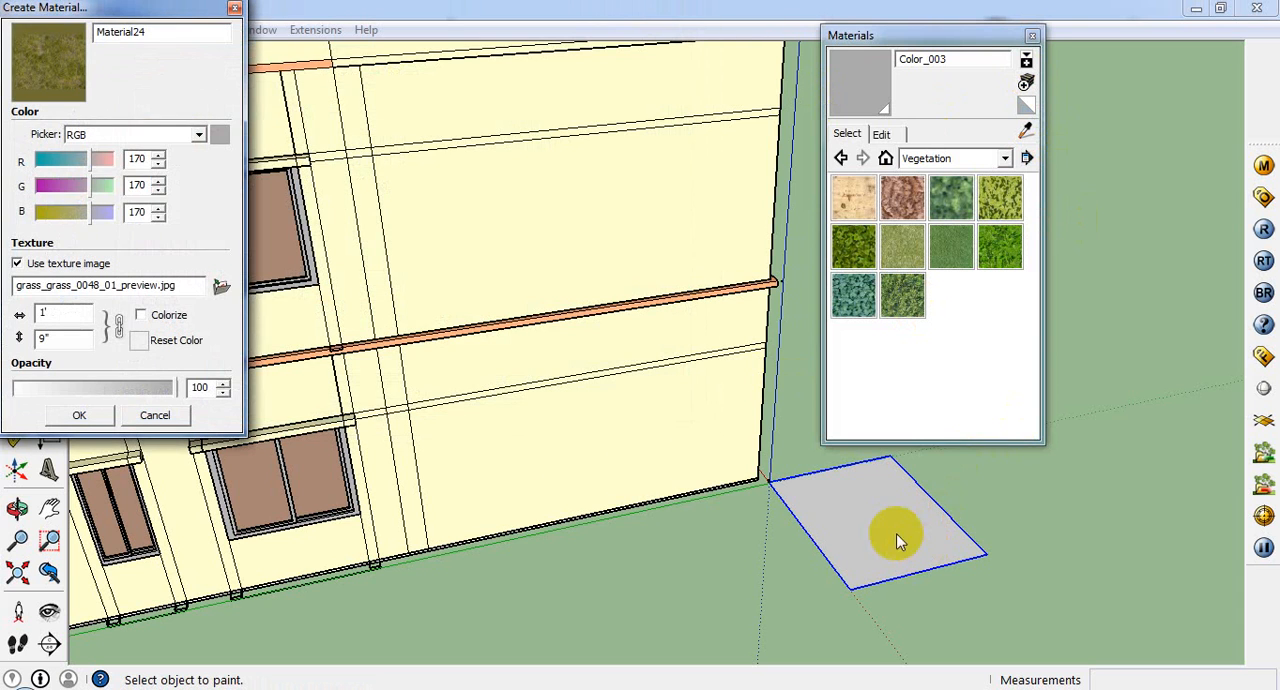
pyautogui.click(76, 415)
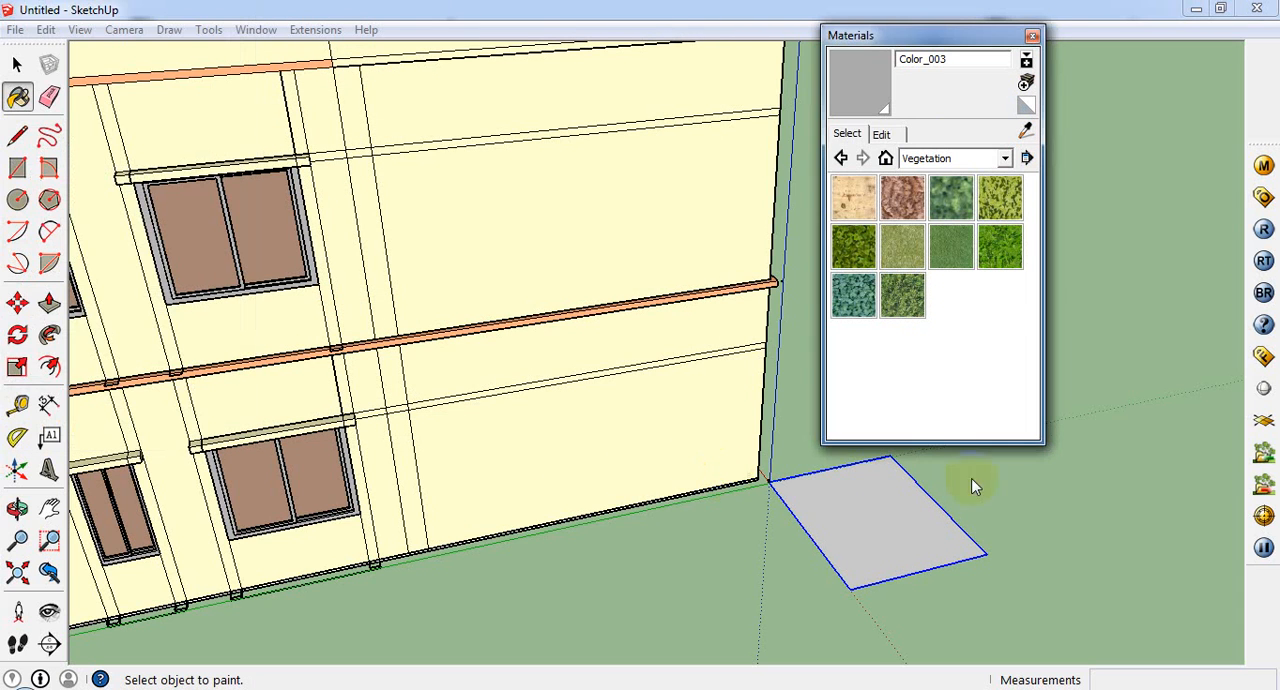
# Step: Paint the ground plane beside the building with the new grass material
pyautogui.click(890, 510)
pyautogui.scroll(1, 893, 507)
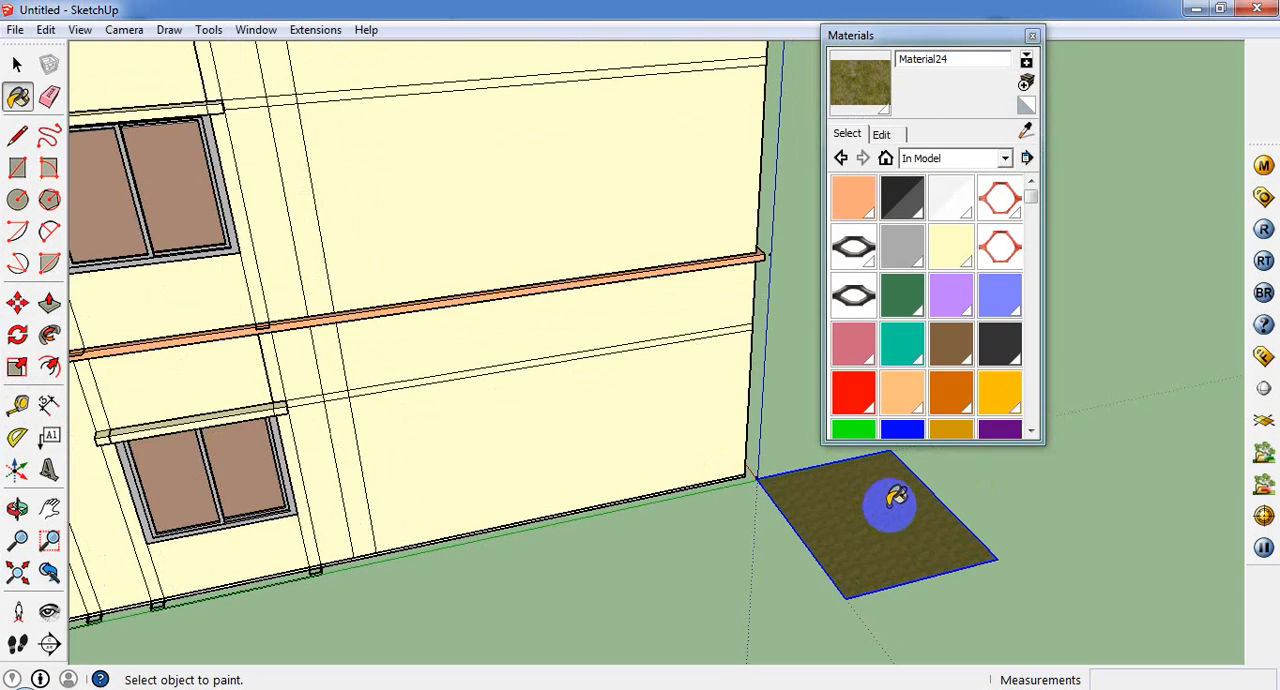
pyautogui.scroll(1, 893, 507)
# Step: Set the grass texture's width to 6' and close the Materials window
pyautogui.click(881, 133)
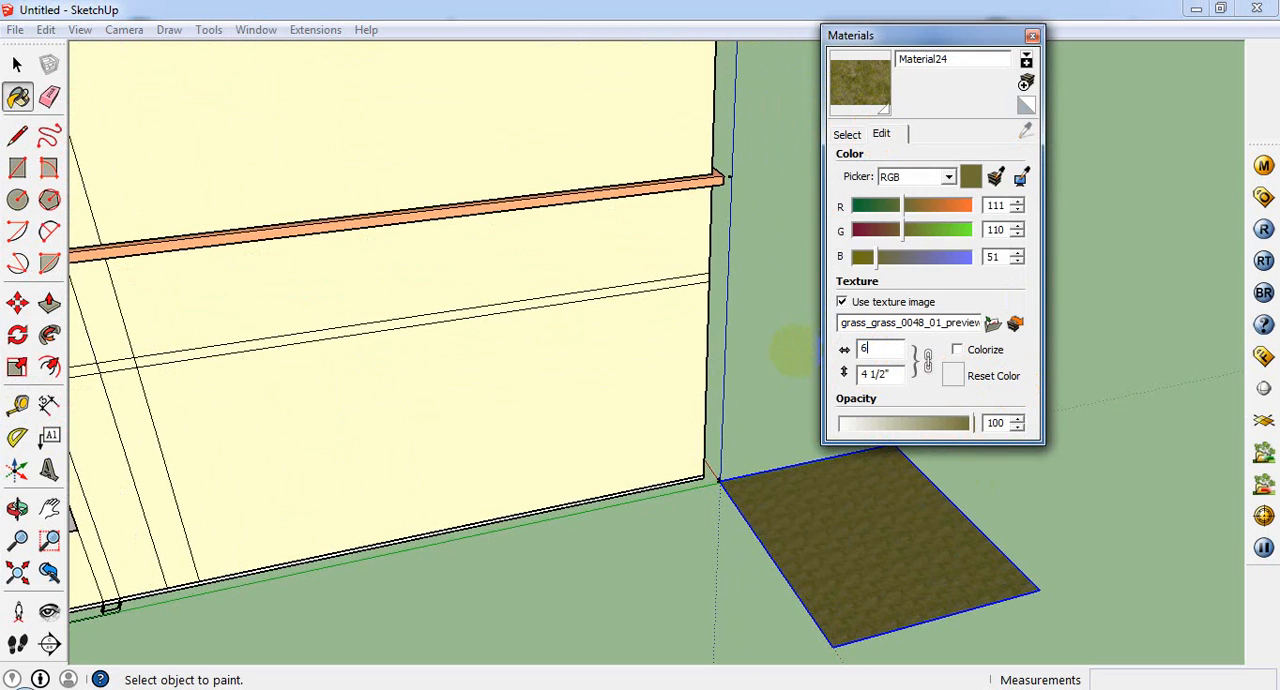
pyautogui.write("6'")
pyautogui.press('Return')
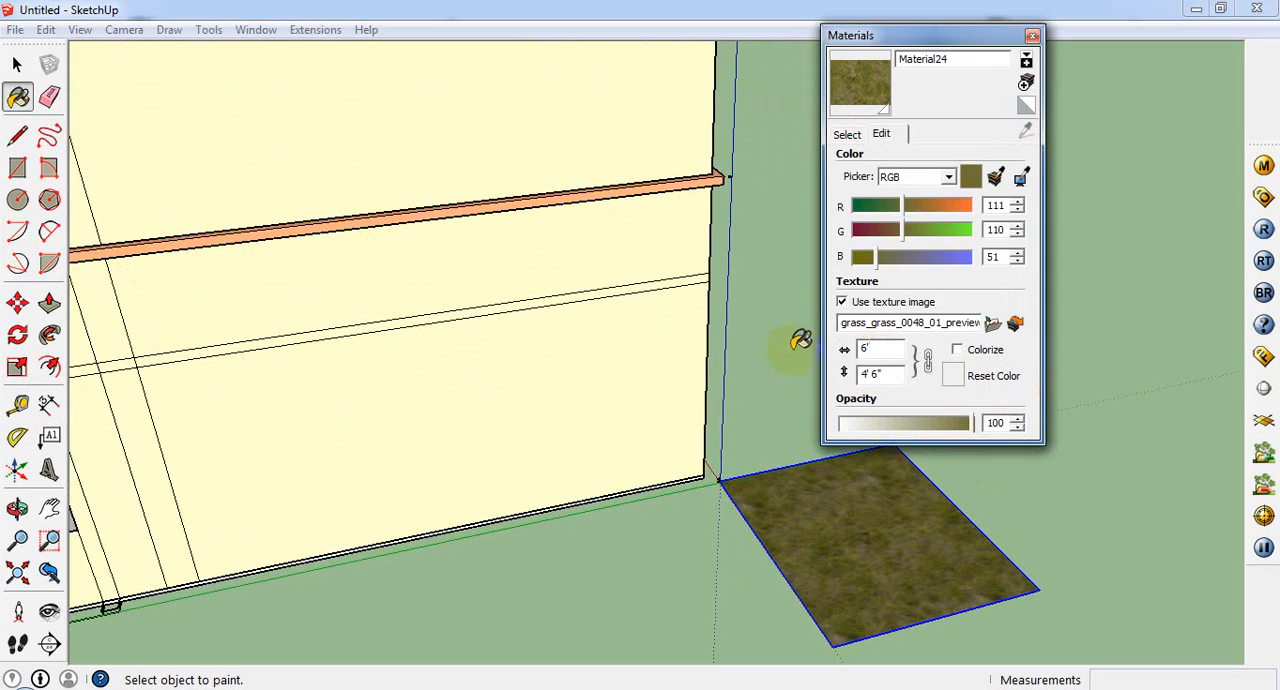
pyautogui.click(1040, 33)
# Step: Render the building in V-Ray from a low corner view of its balcony front and windowed side, then close the frame buffer
pyautogui.scroll(-8, 1000, 277)
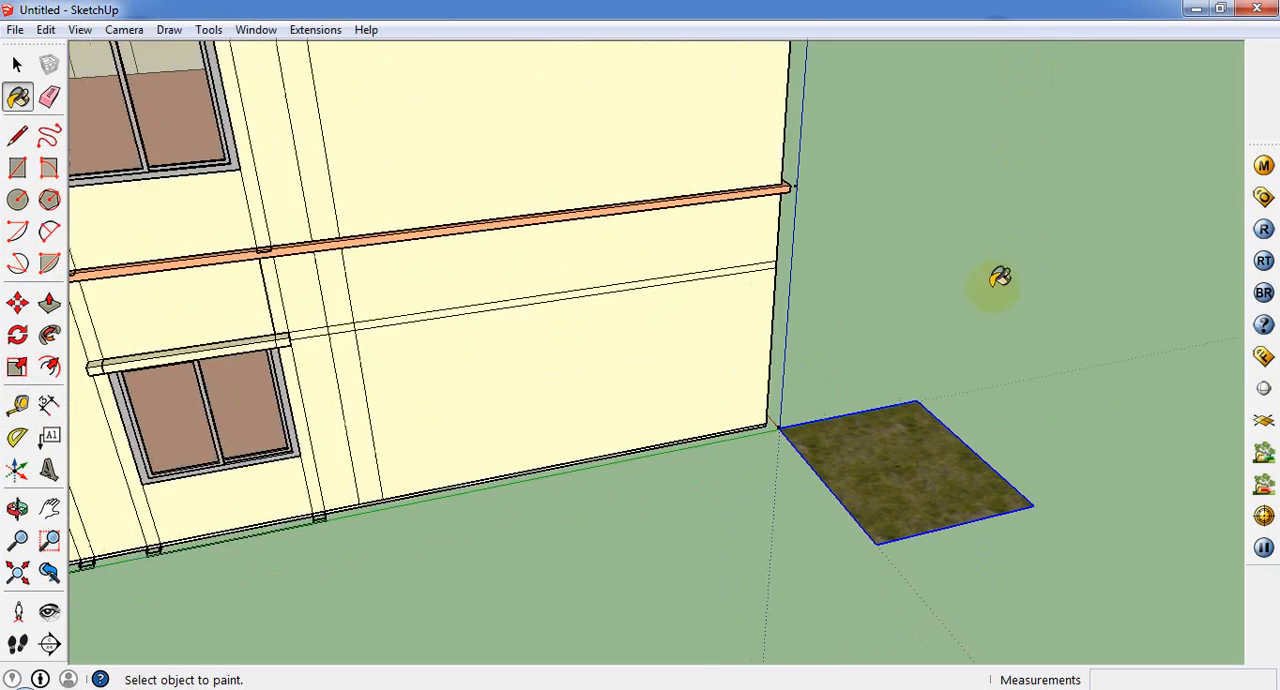
pyautogui.moveTo(880, 463)
pyautogui.mouseDown(button='middle')
pyautogui.moveTo(893, 340)
pyautogui.moveTo(1006, 309)
pyautogui.moveTo(980, 312)
pyautogui.mouseUp(button='middle')
pyautogui.scroll(4, 646, 326)
pyautogui.scroll(2, 700, 288)
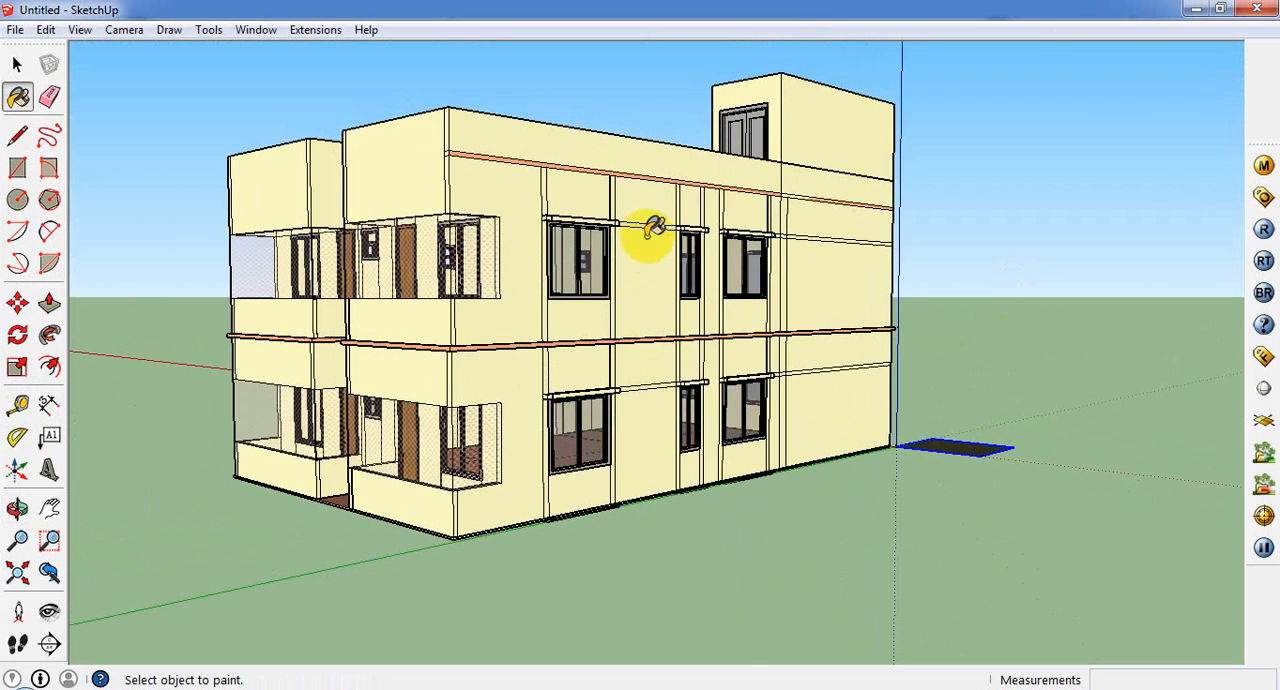
pyautogui.click(1264, 230)
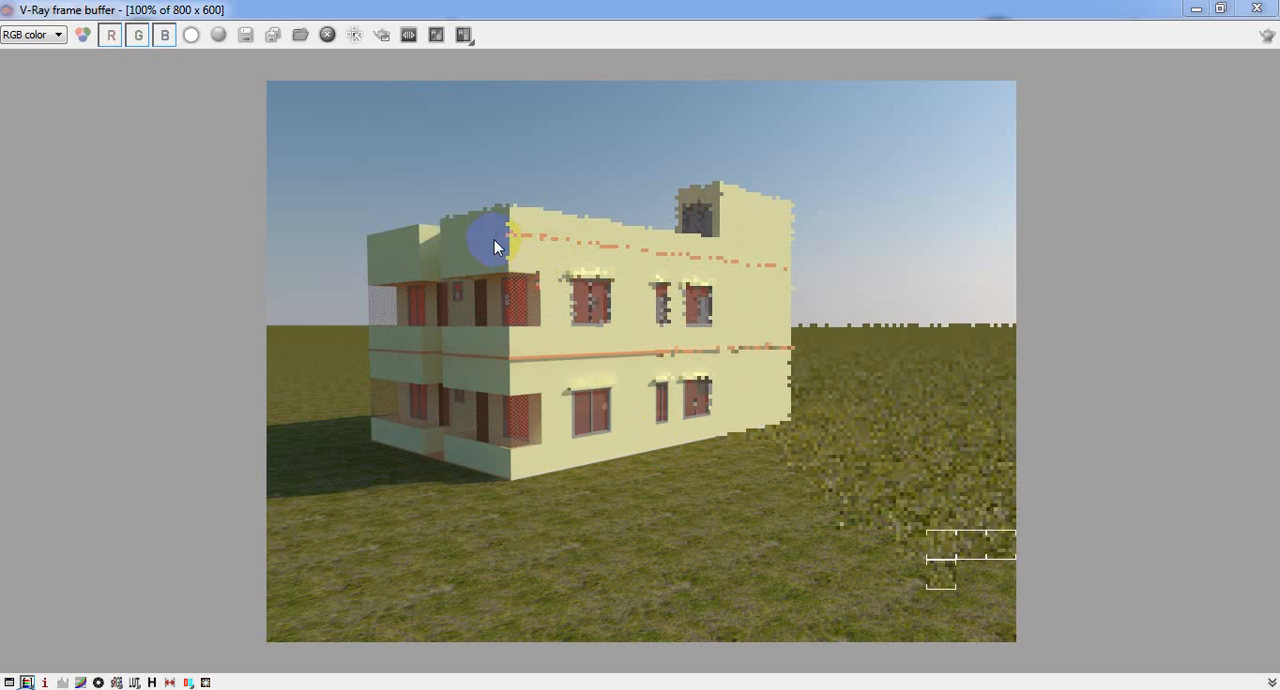
pyautogui.click(430, 250)
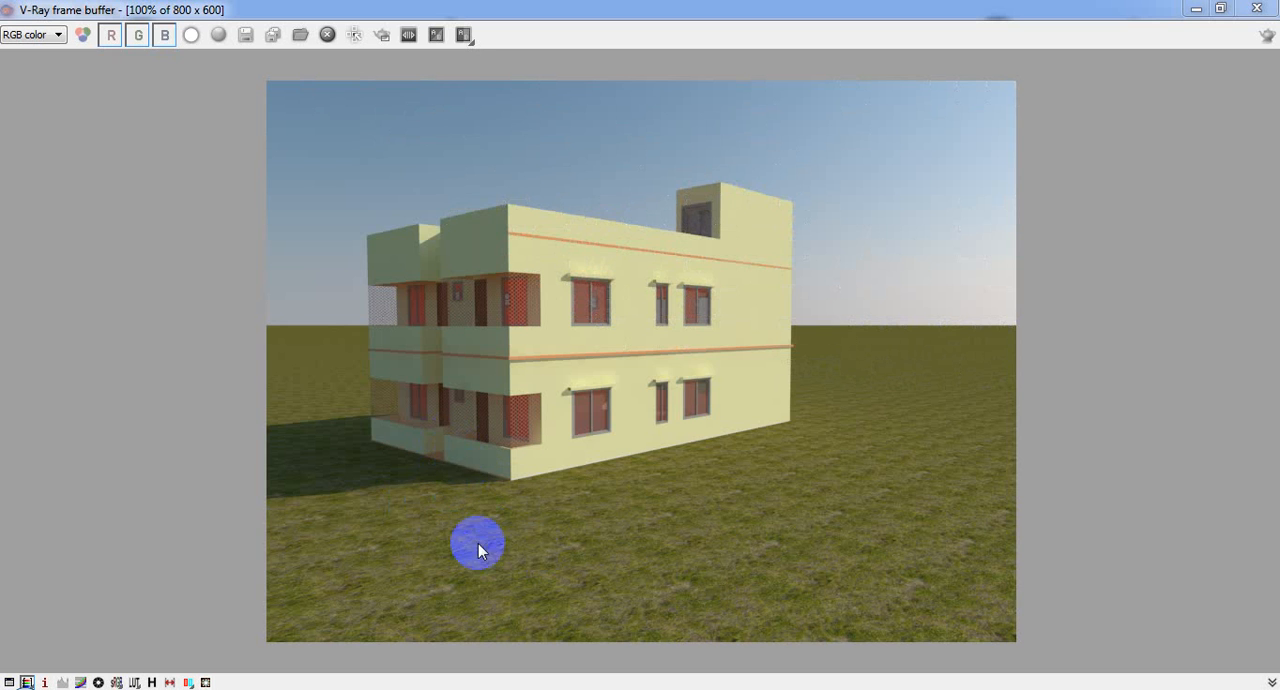
pyautogui.click(1258, 16)
# Step: Draw two parallel lines across the balcony-side parapet face, the upper about 10' 5" long, continuing the orange side band's edges around the corner
pyautogui.scroll(5, 663, 323)
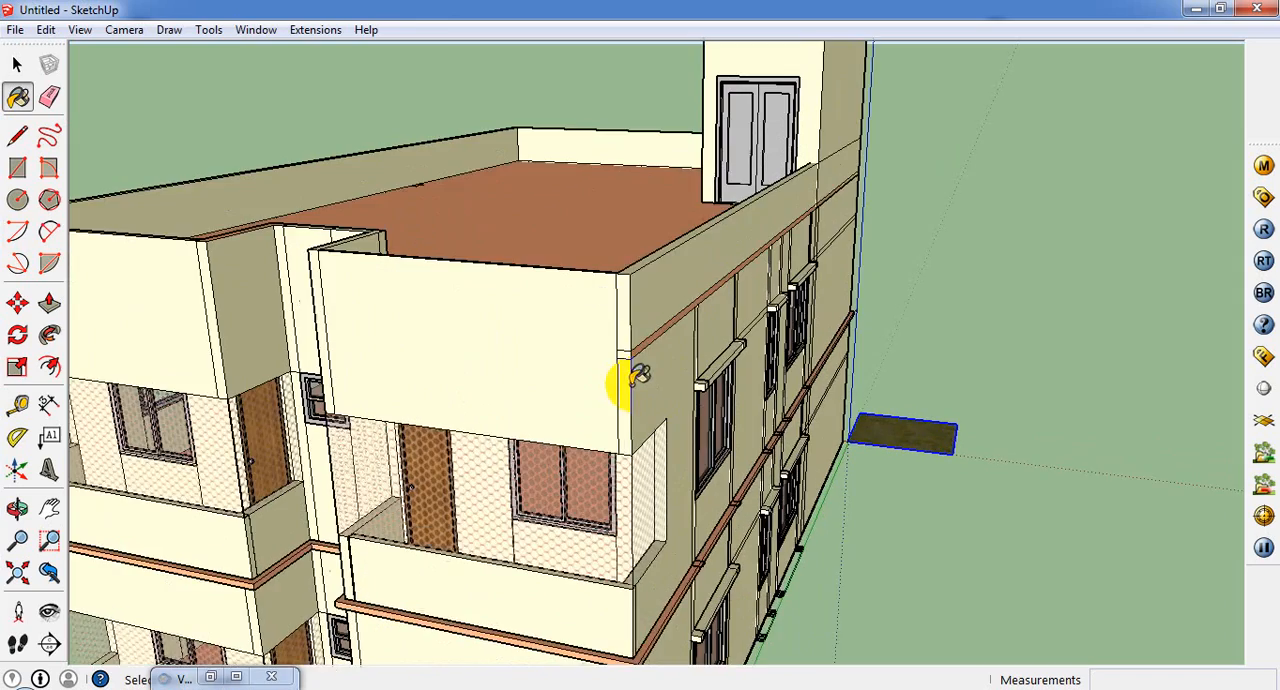
pyautogui.moveTo(625, 383); pyautogui.dragTo(560, 592, button='middle')
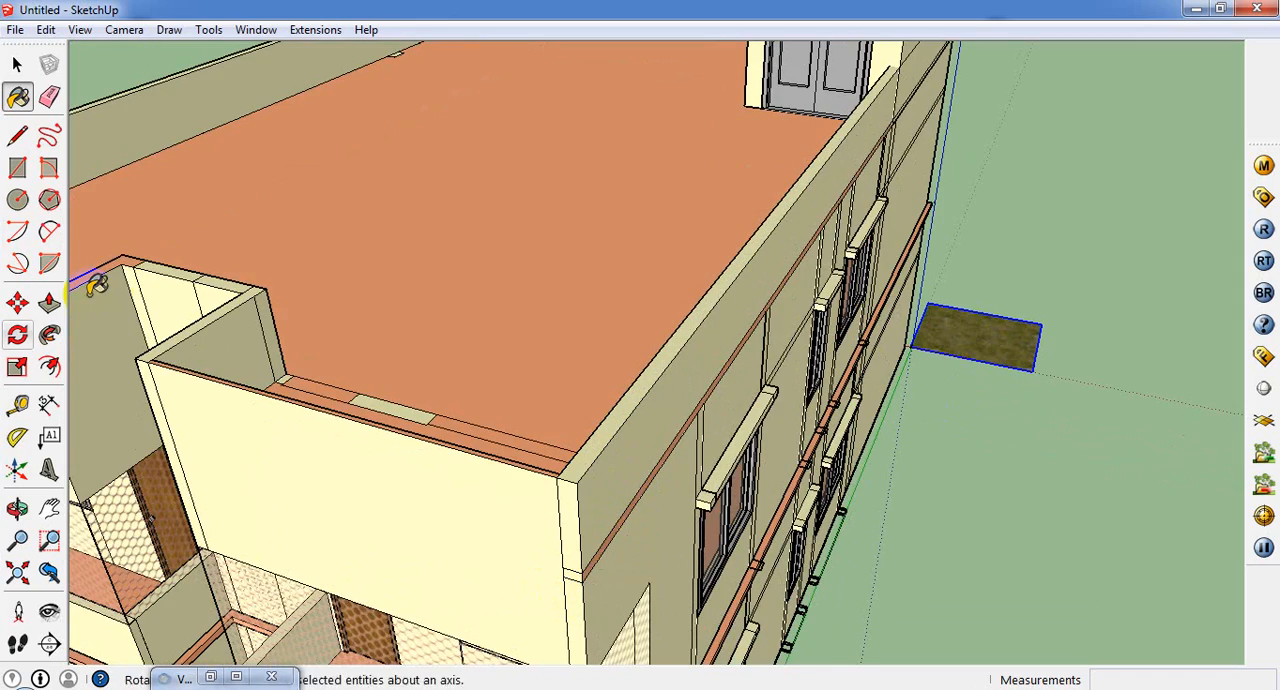
pyautogui.click(17, 135)
pyautogui.scroll(1, 618, 520)
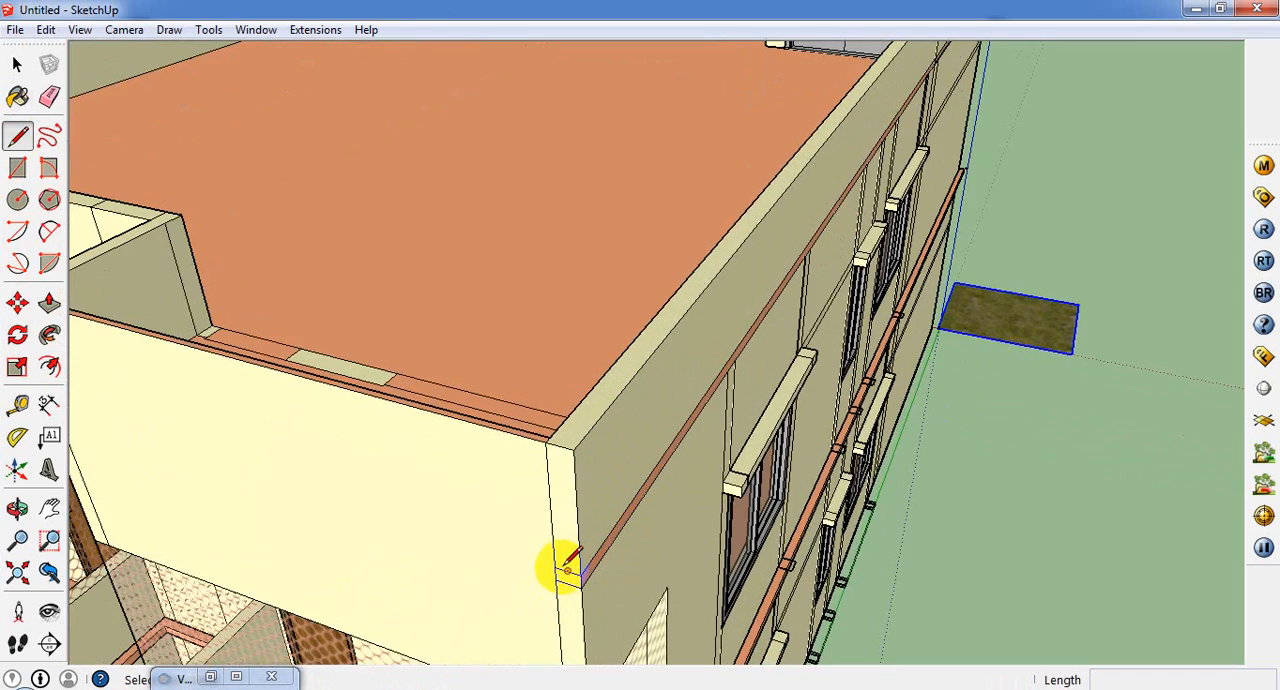
pyautogui.click(554, 565)
pyautogui.moveTo(233, 440); pyautogui.dragTo(688, 416, button='middle')
pyautogui.scroll(-2, 743, 398)
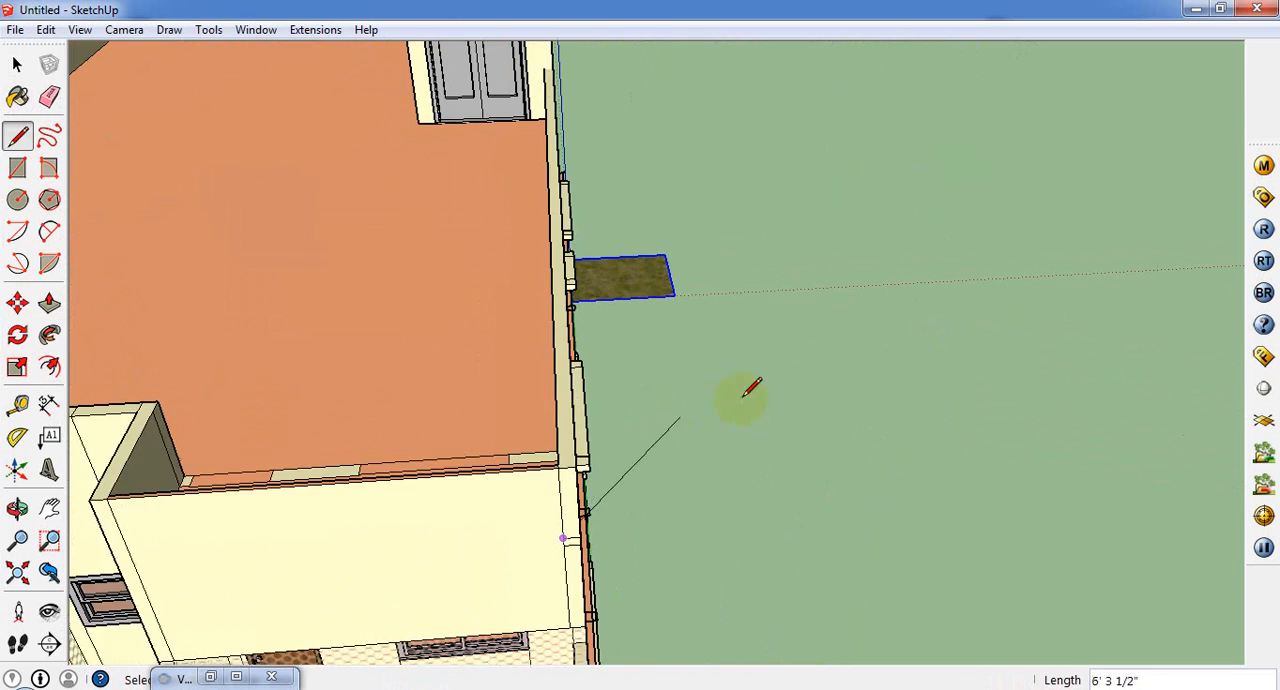
pyautogui.scroll(2, 263, 598)
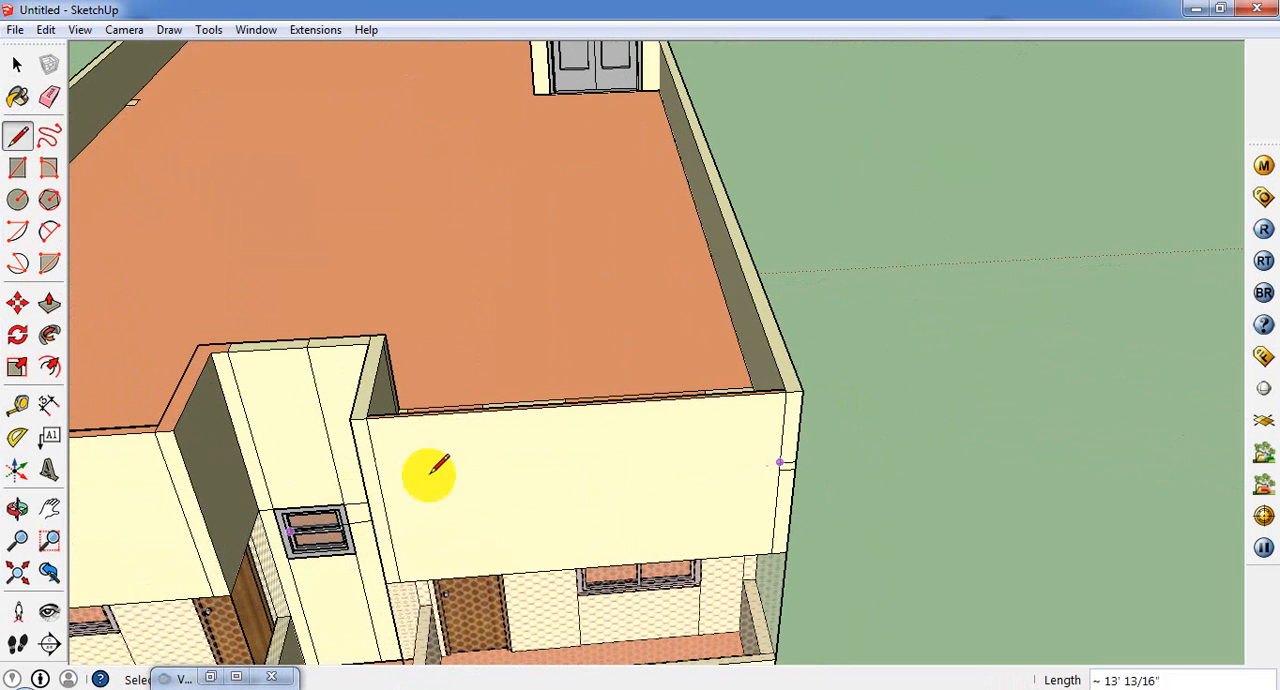
pyautogui.click(365, 490)
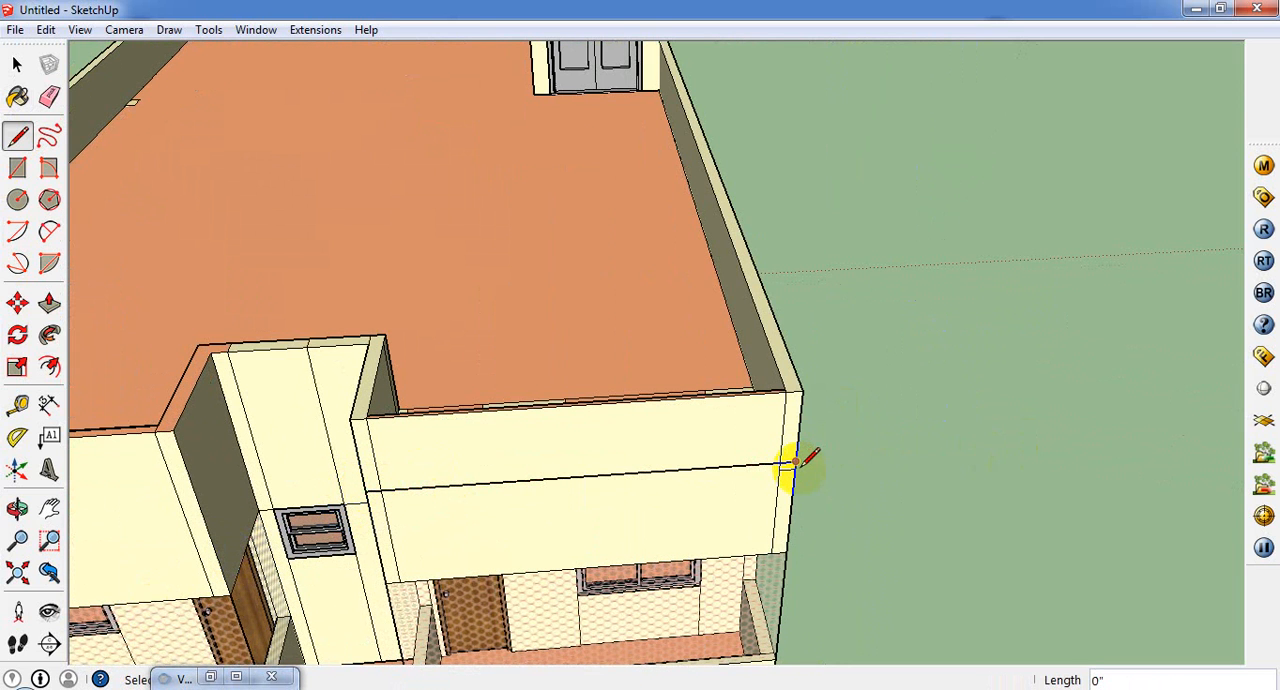
pyautogui.scroll(1, 797, 468)
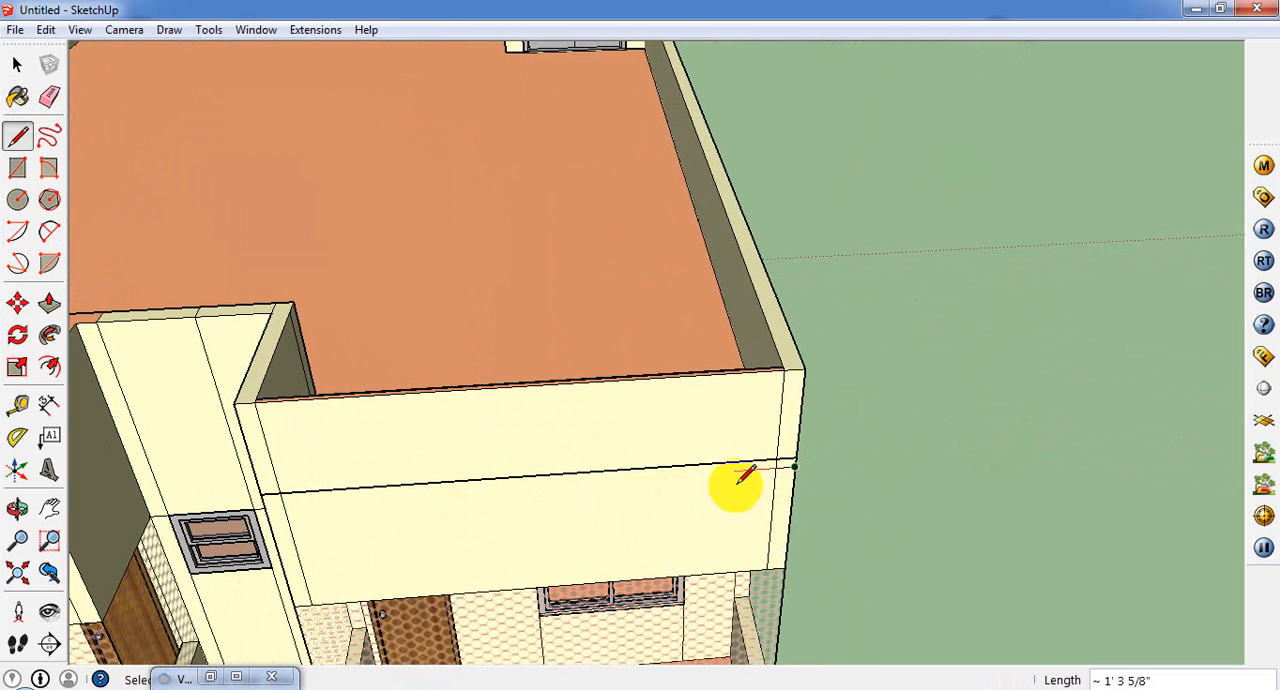
pyautogui.click(265, 502)
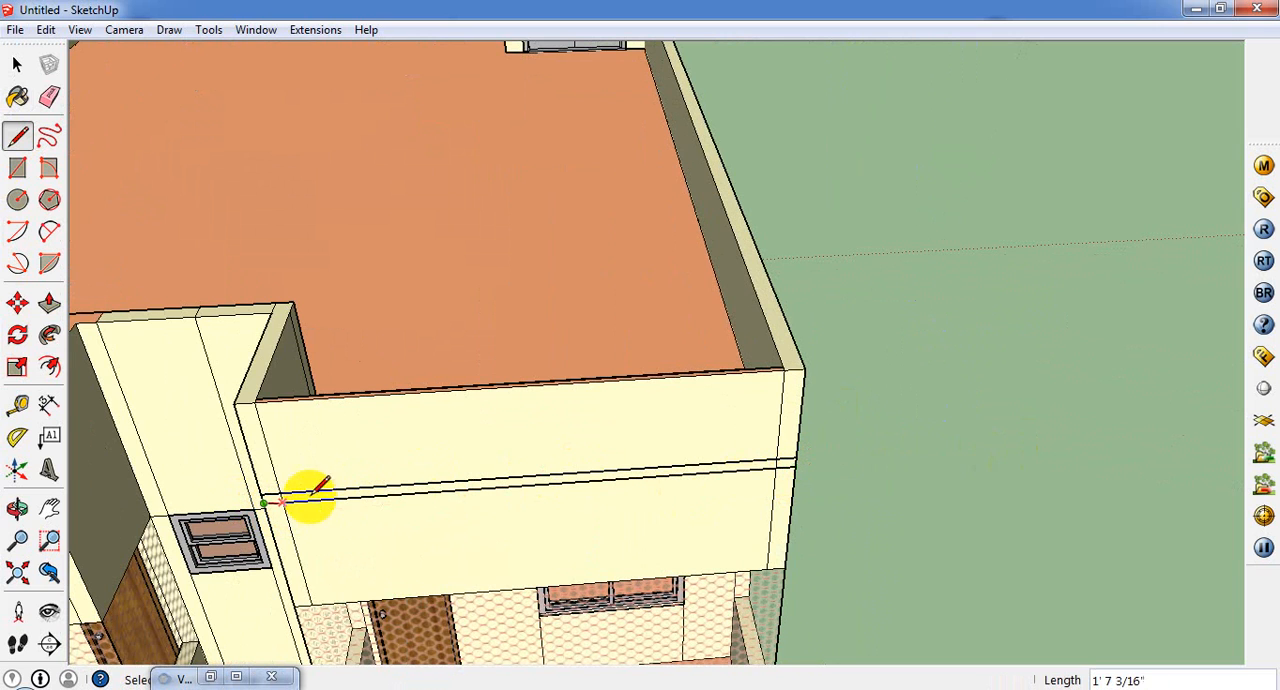
pyautogui.click(49, 303)
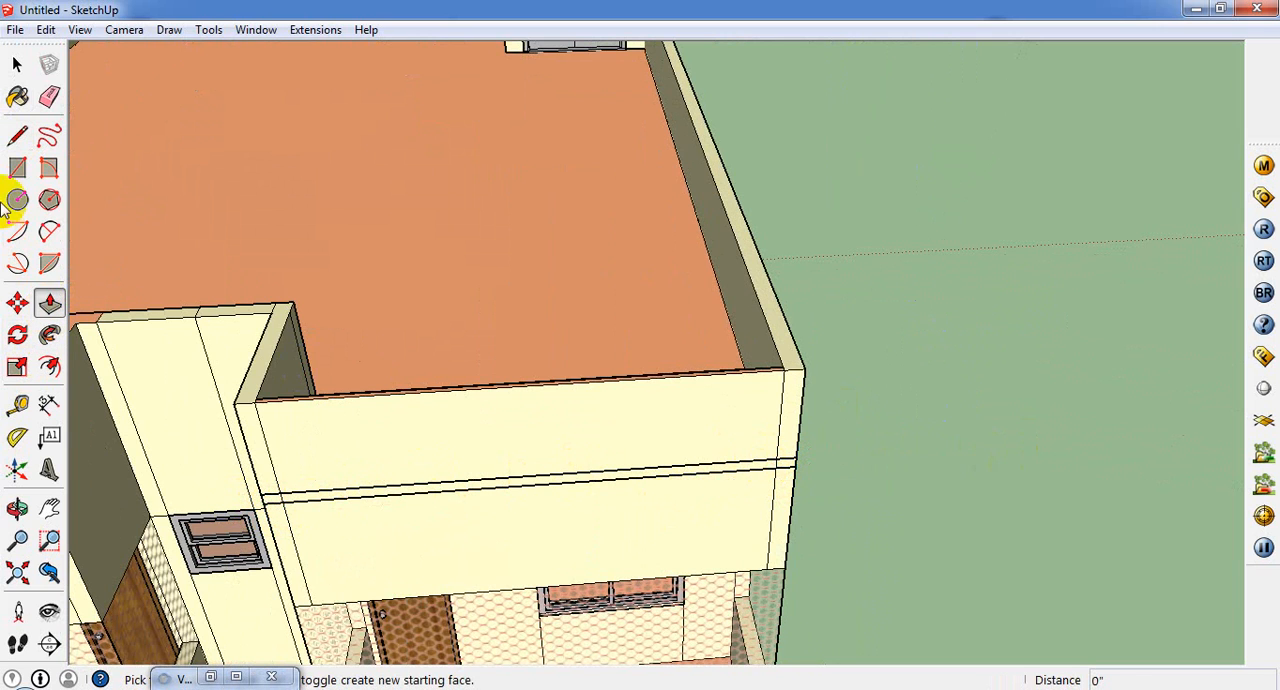
pyautogui.click(17, 64)
pyautogui.scroll(2, 724, 527)
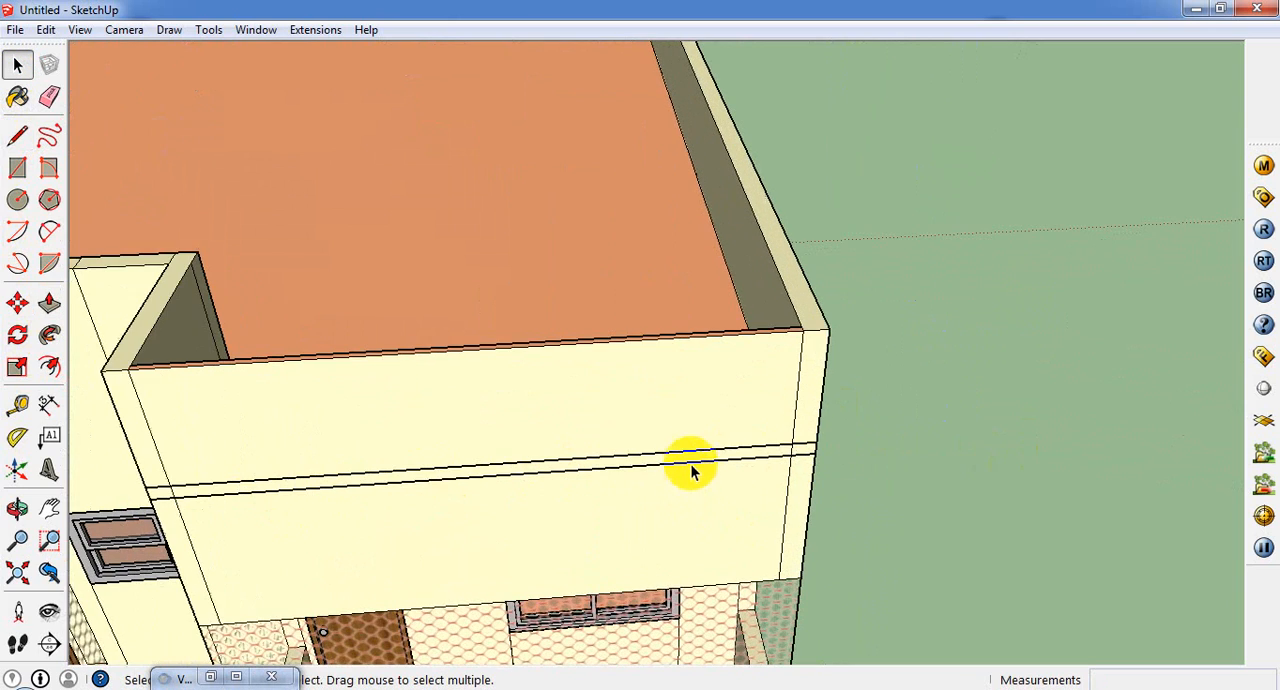
pyautogui.click(691, 460)
pyautogui.scroll(3, 691, 460)
pyautogui.doubleClick(691, 459)
pyautogui.click(691, 459)
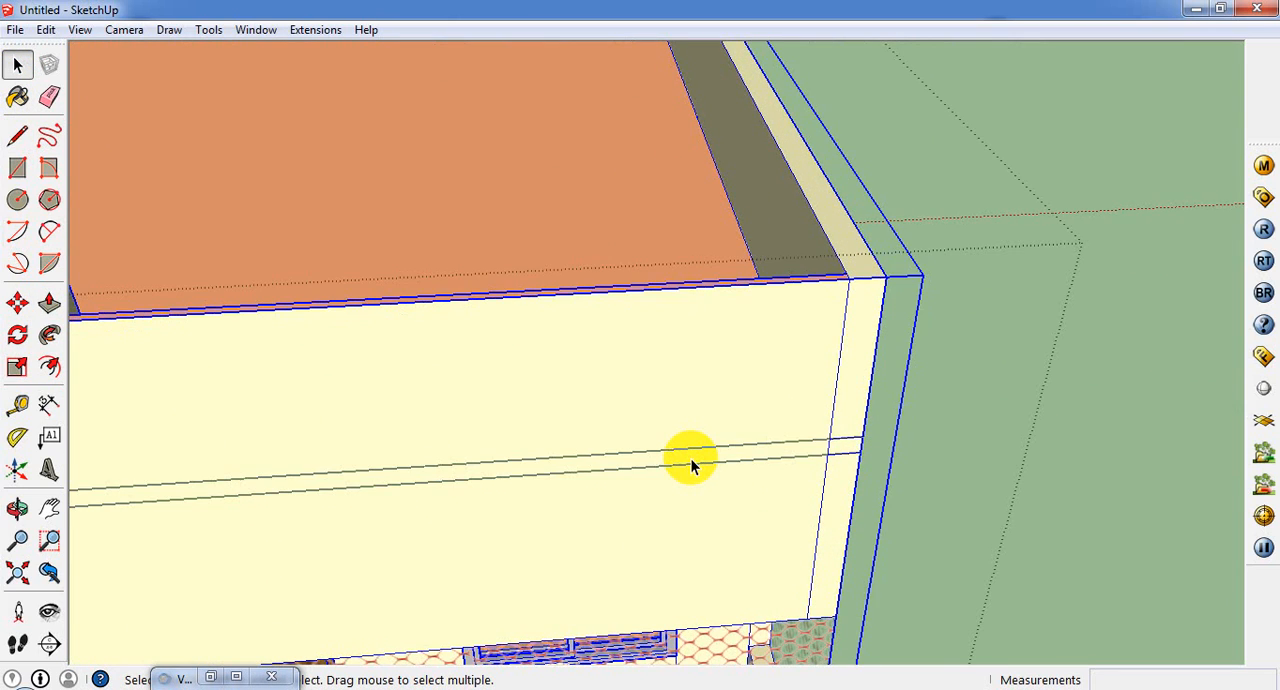
pyautogui.doubleClick(691, 459)
pyautogui.tripleClick(691, 459)
pyautogui.click(730, 449)
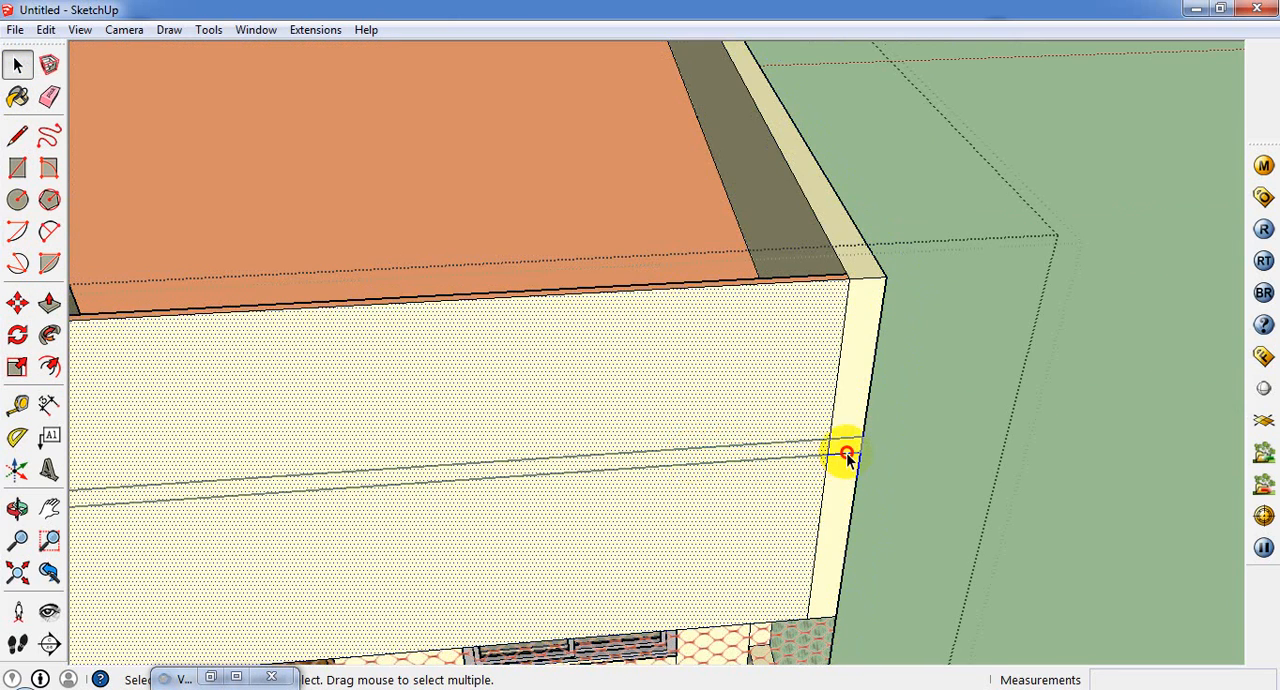
pyautogui.click(844, 449)
pyautogui.scroll(2, 844, 458)
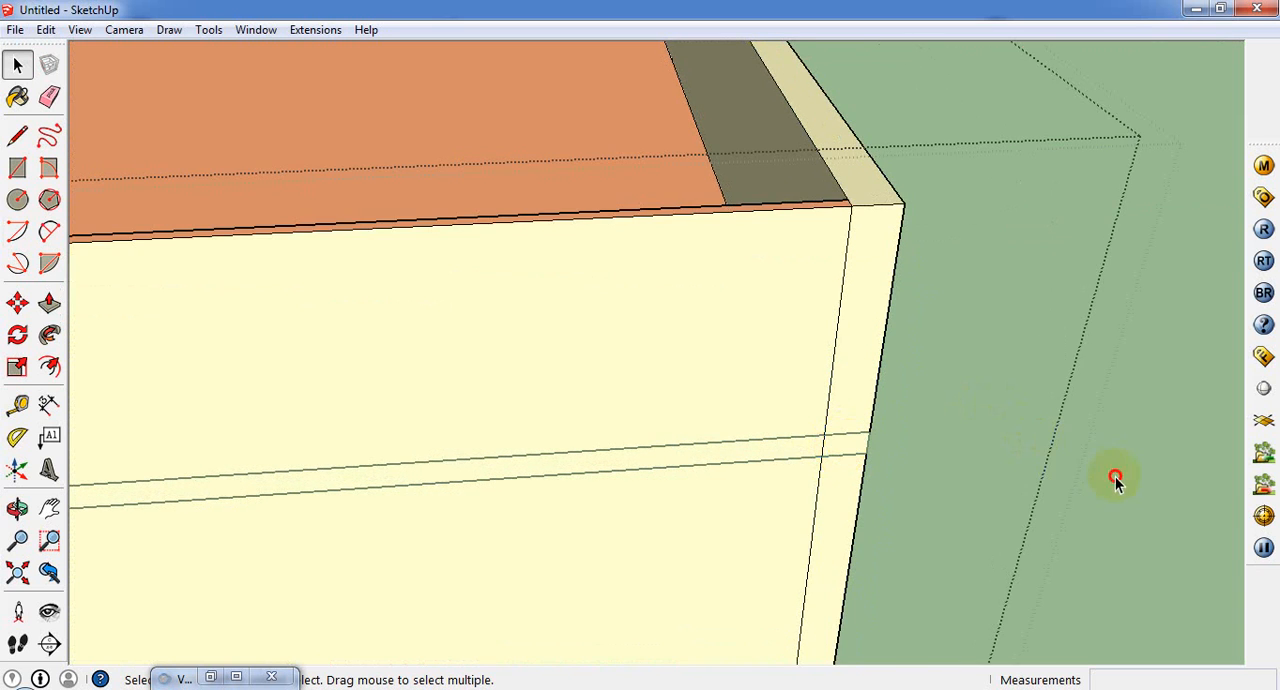
pyautogui.scroll(-2, 1083, 475)
pyautogui.scroll(-2, 1065, 440)
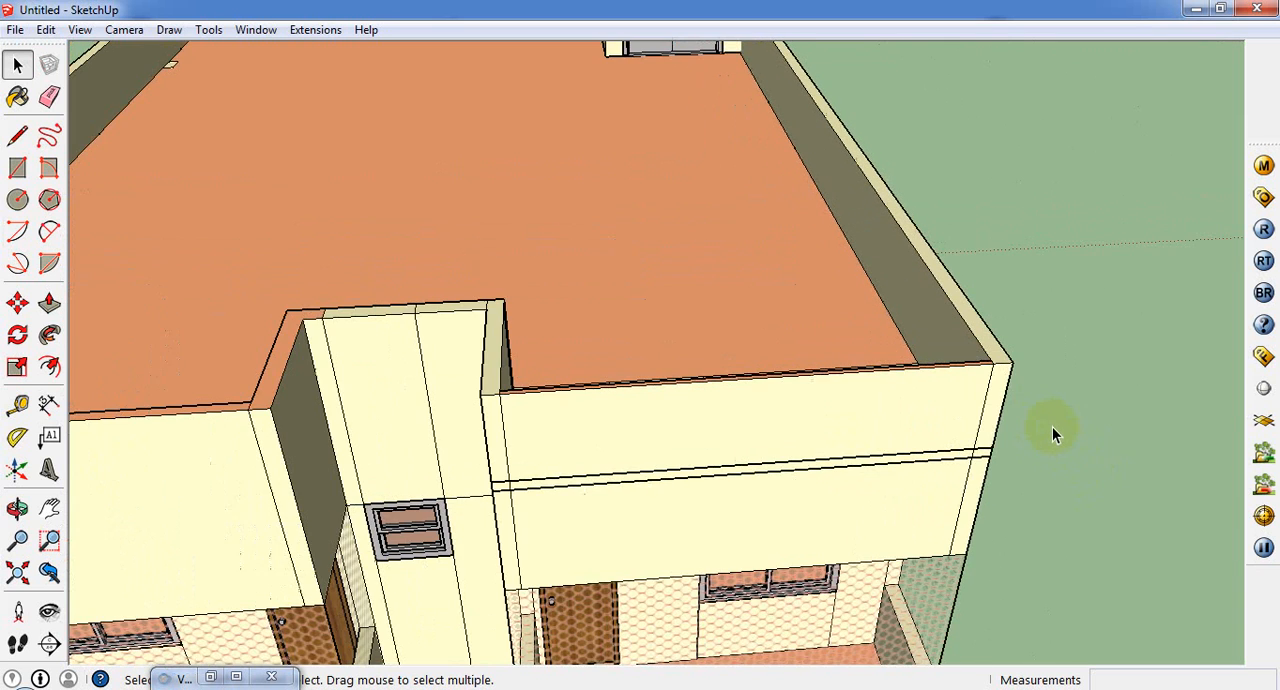
pyautogui.scroll(-2, 1053, 430)
pyautogui.scroll(-1, 674, 430)
# Step: Draw a rectangle about 10' 10" by 3" over the strip between the two parallel lines on the balcony-side parapet
pyautogui.moveTo(605, 422); pyautogui.dragTo(525, 340, button='middle')
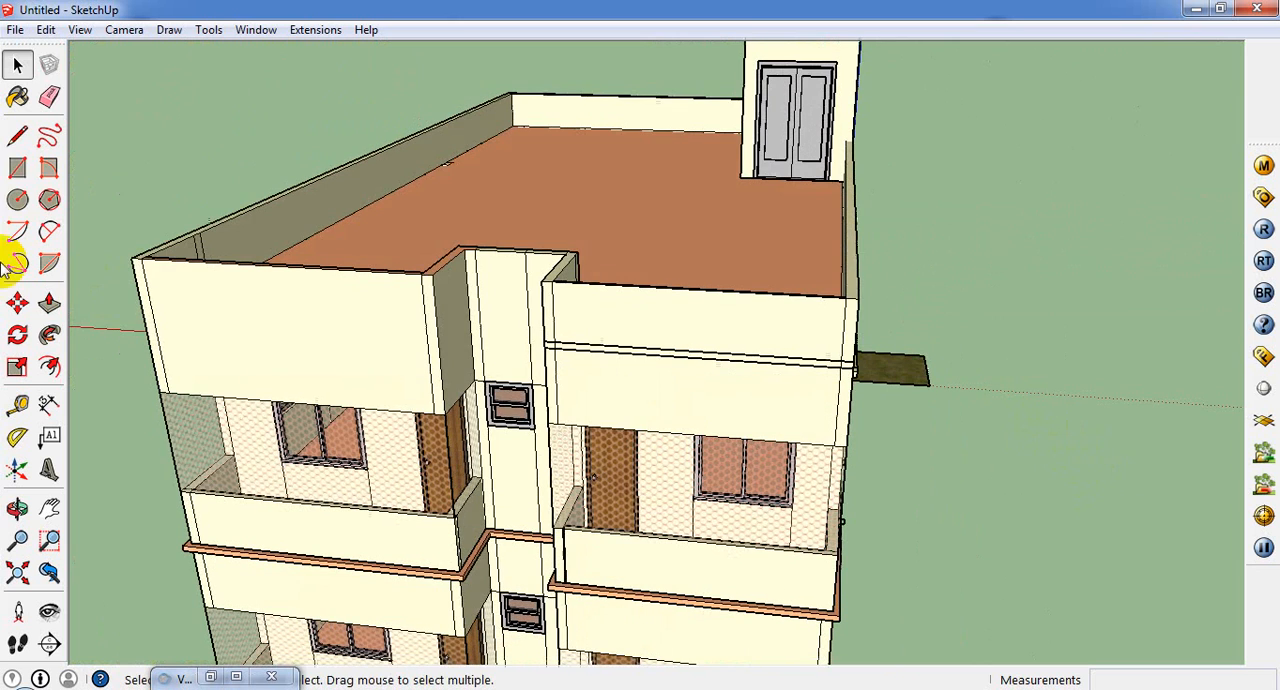
pyautogui.click(17, 170)
pyautogui.click(544, 343)
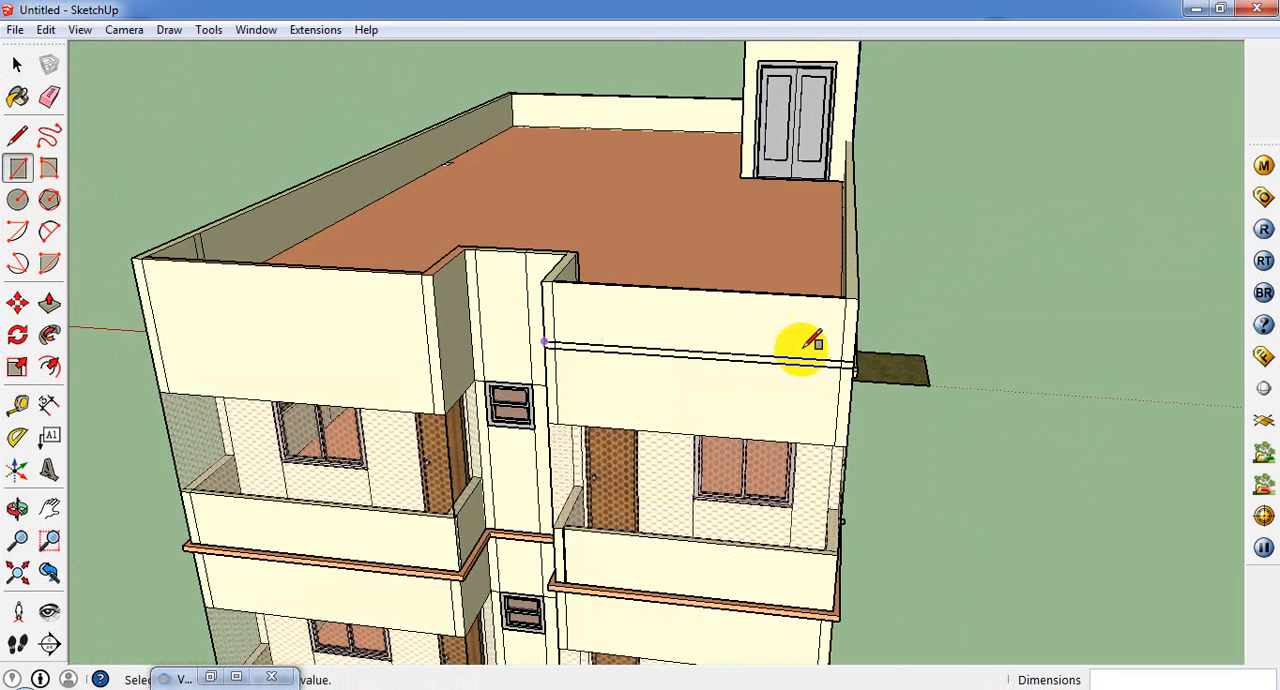
pyautogui.scroll(1, 866, 366)
pyautogui.click(857, 365)
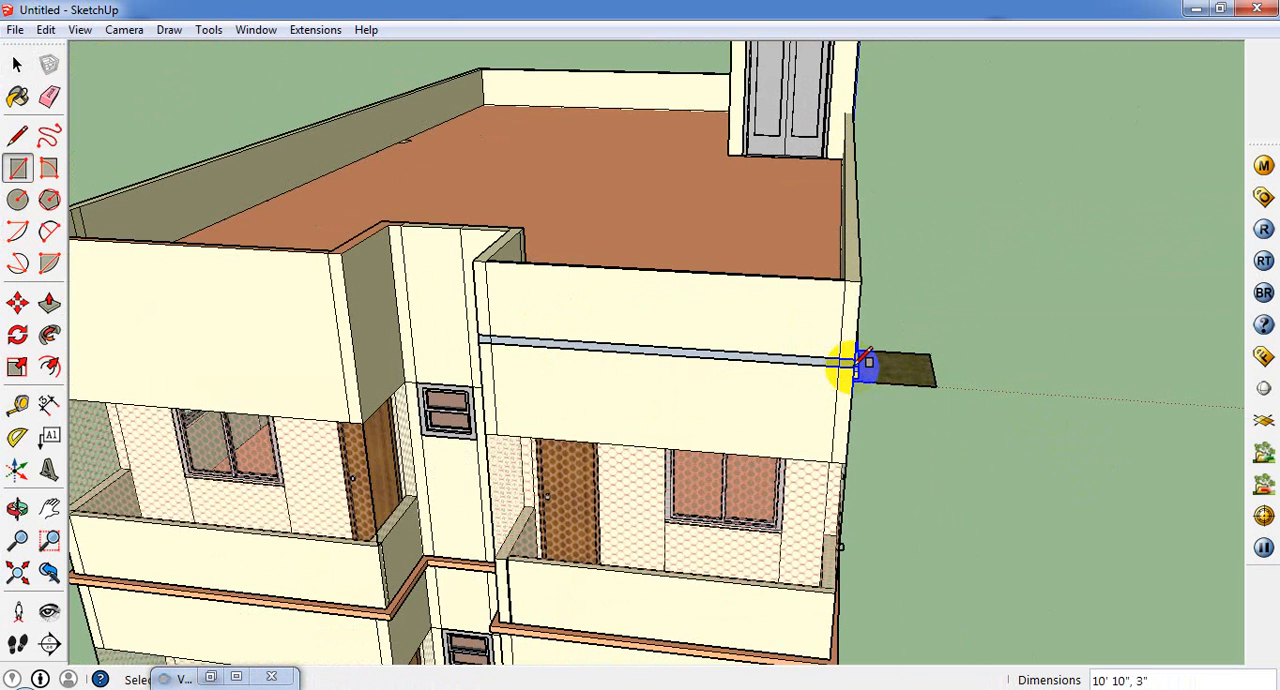
# Step: Push/Pull the rectangular strip on the balcony-side parapet outward by 3" to form a projecting band
pyautogui.click(49, 302)
pyautogui.moveTo(710, 349); pyautogui.dragTo(686, 374, button='middle')
pyautogui.click(721, 369)
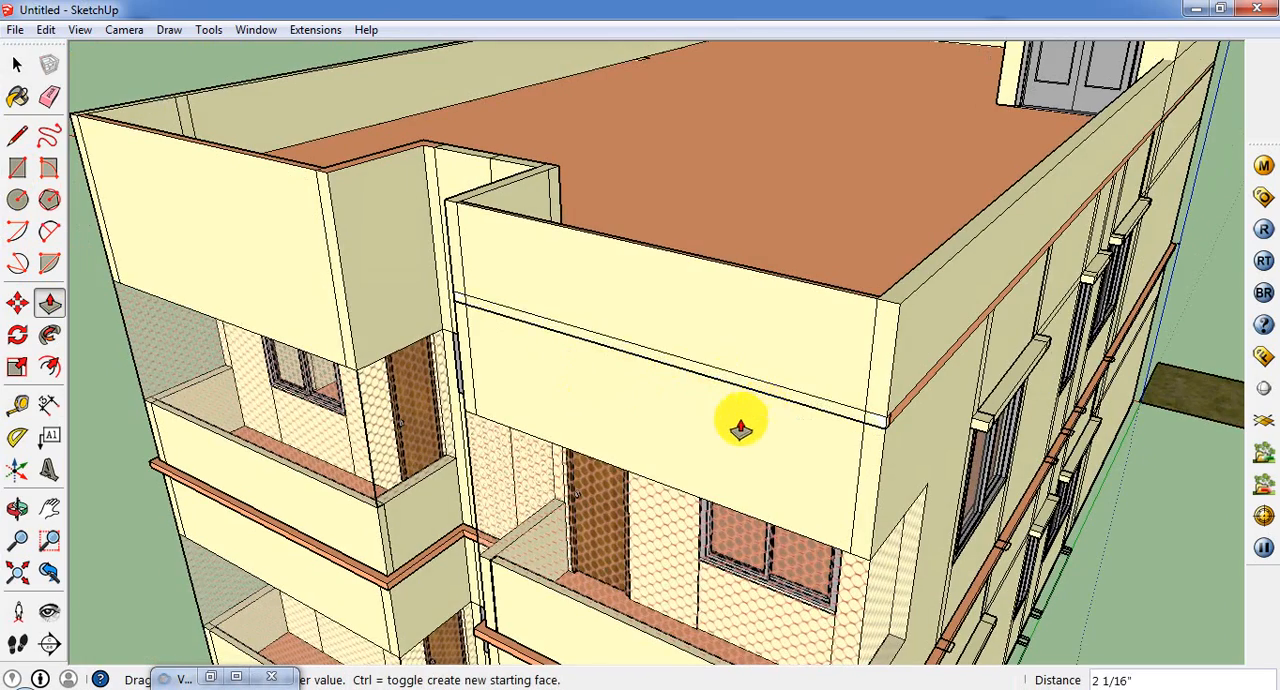
pyautogui.click(720, 428)
pyautogui.moveTo(720, 428); pyautogui.dragTo(557, 418, button='middle')
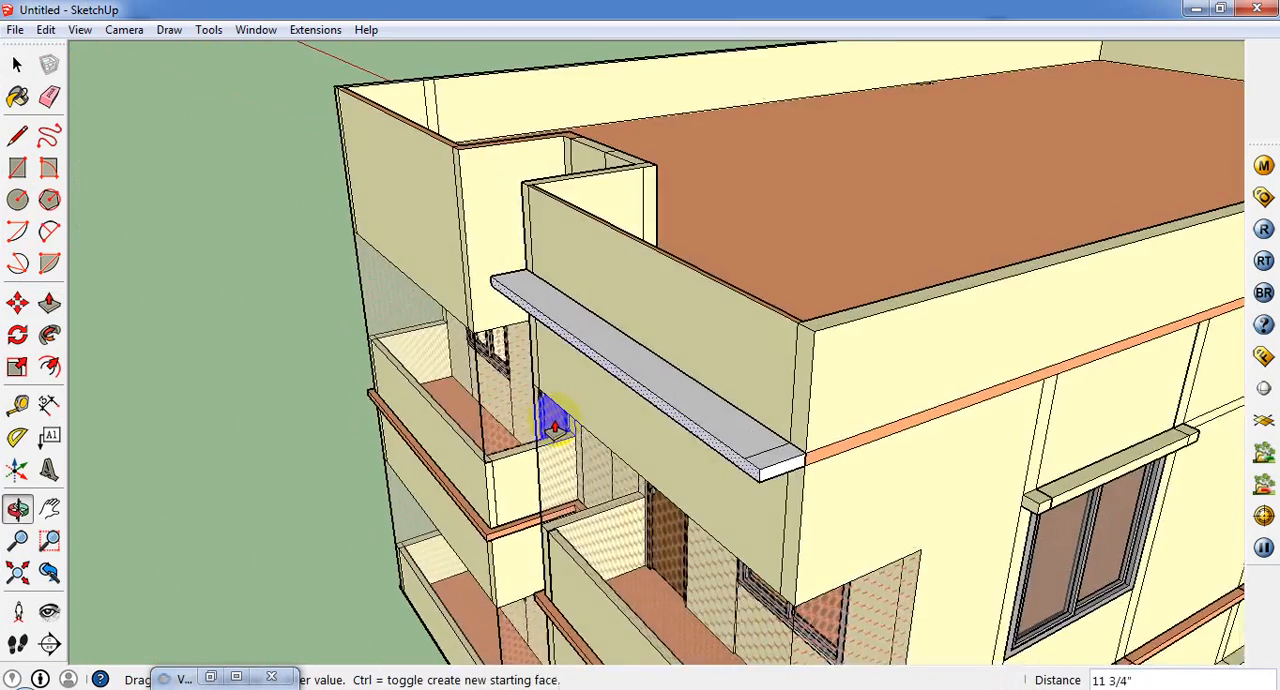
pyautogui.scroll(-3, 560, 424)
pyautogui.scroll(-1, 740, 540)
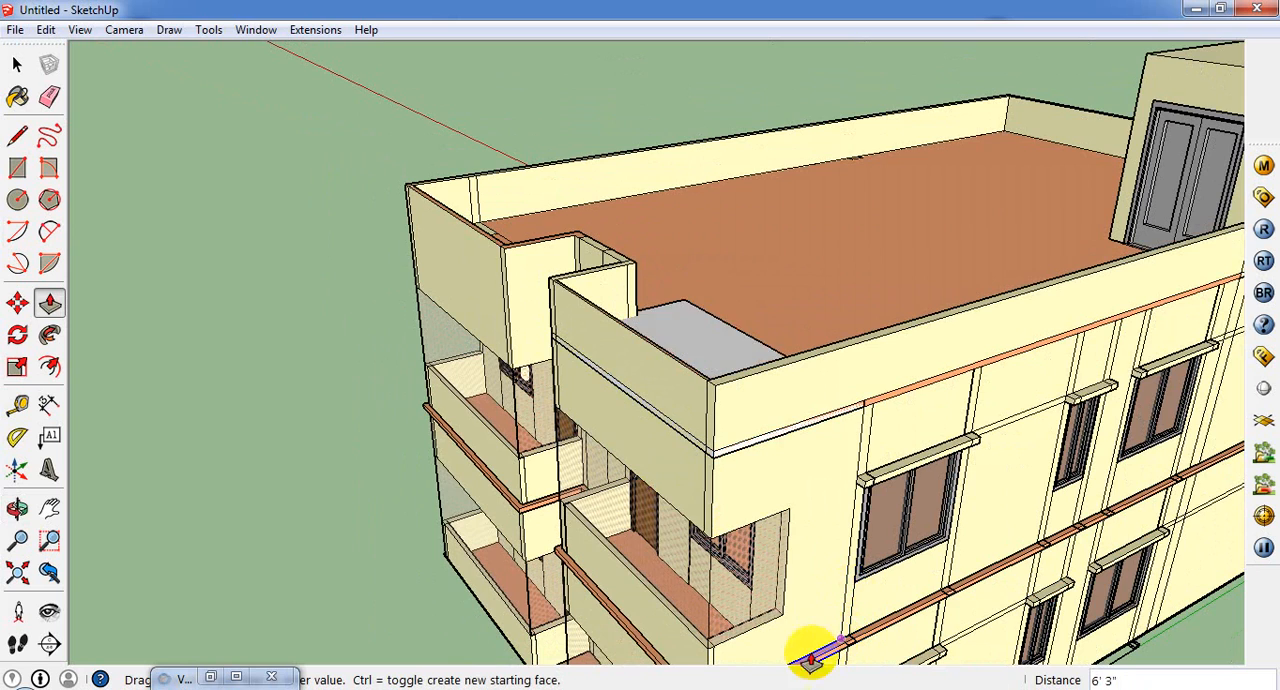
pyautogui.moveTo(569, 560); pyautogui.dragTo(582, 612, button='middle')
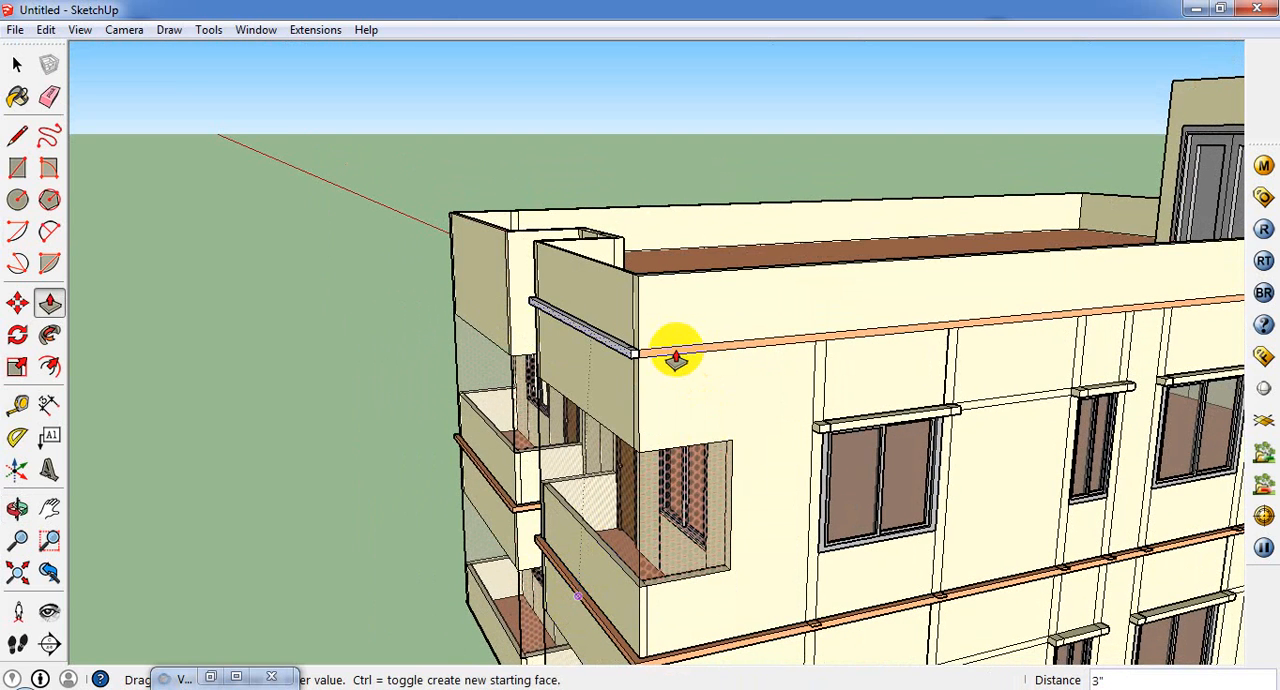
pyautogui.click(676, 358)
# Step: Open the upper-storey group for editing and Push/Pull the orange band on the windowed side outward by 3"
pyautogui.click(17, 64)
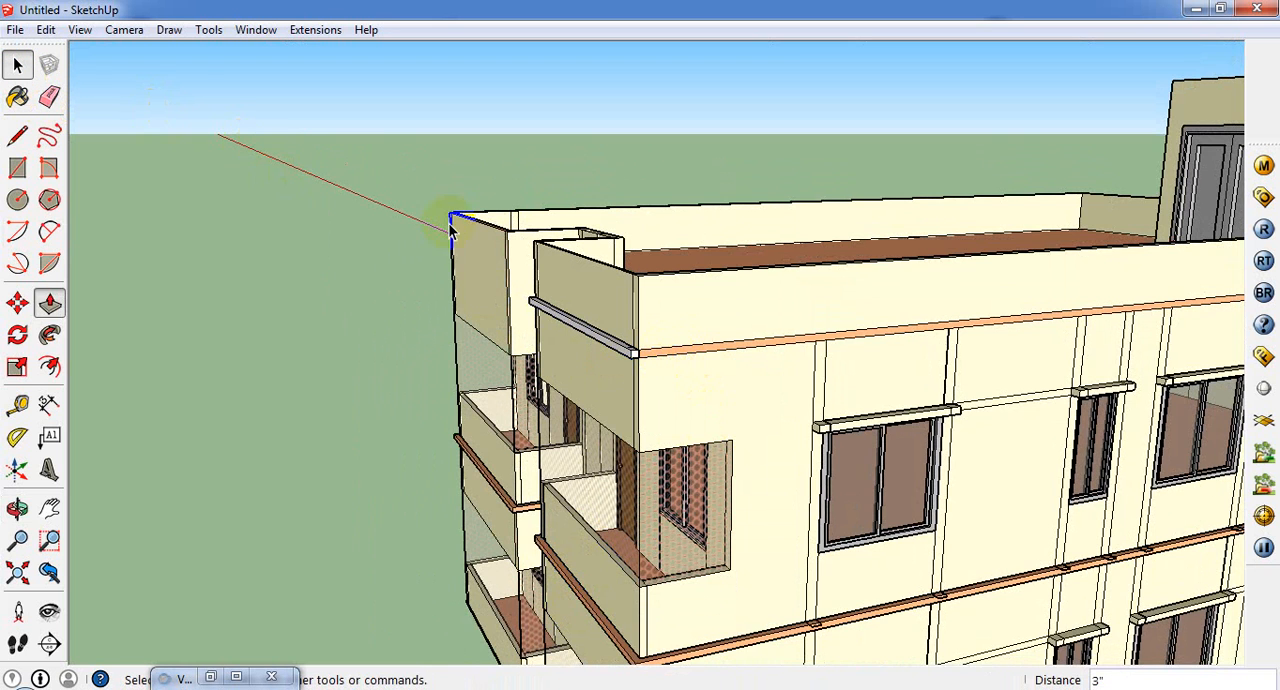
pyautogui.scroll(1, 700, 354)
pyautogui.click(697, 358)
pyautogui.doubleClick(690, 350)
pyautogui.click(677, 355)
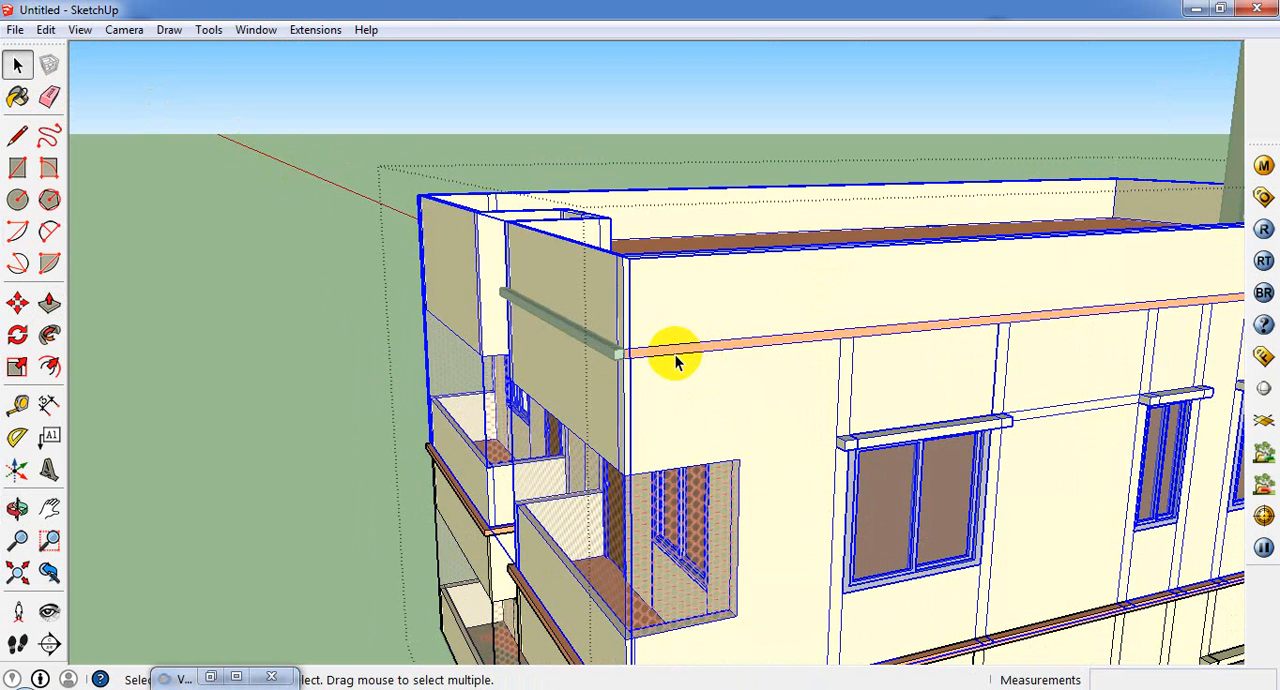
pyautogui.doubleClick(668, 350)
pyautogui.scroll(2, 670, 358)
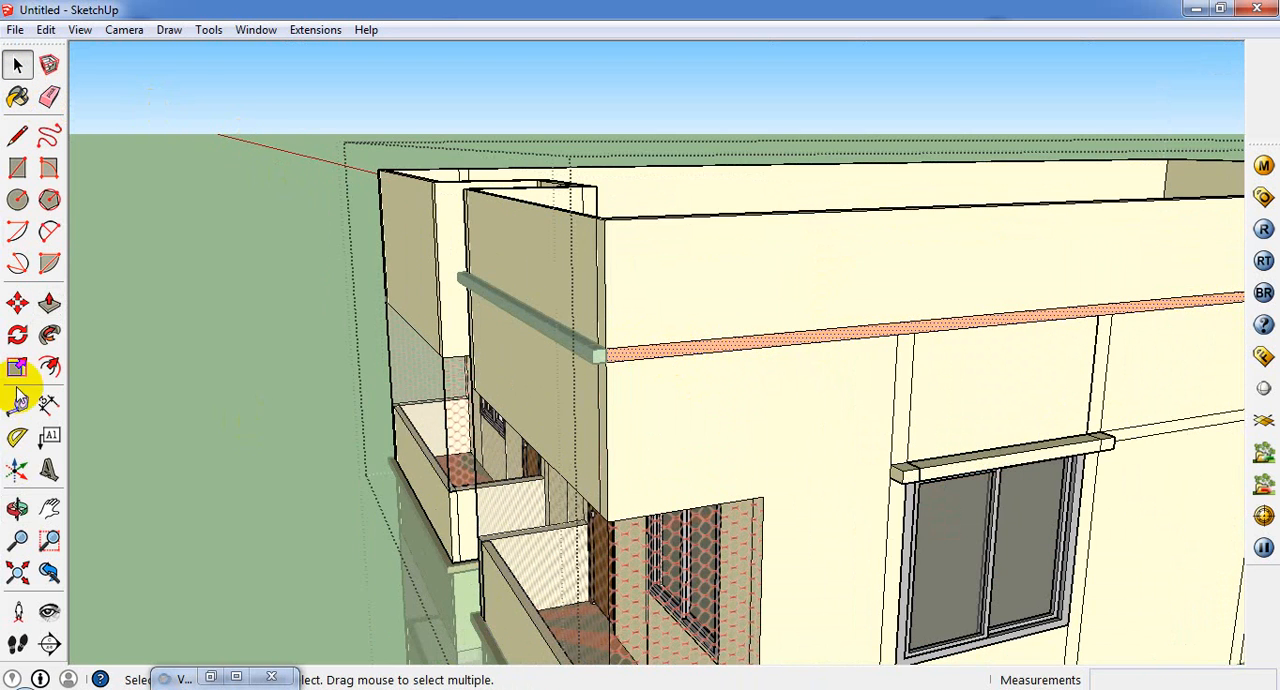
pyautogui.click(49, 303)
pyautogui.moveTo(625, 355); pyautogui.dragTo(780, 655)
pyautogui.scroll(-2, 630, 392)
pyautogui.scroll(2, 636, 377)
pyautogui.moveTo(636, 377); pyautogui.dragTo(683, 409, button='middle')
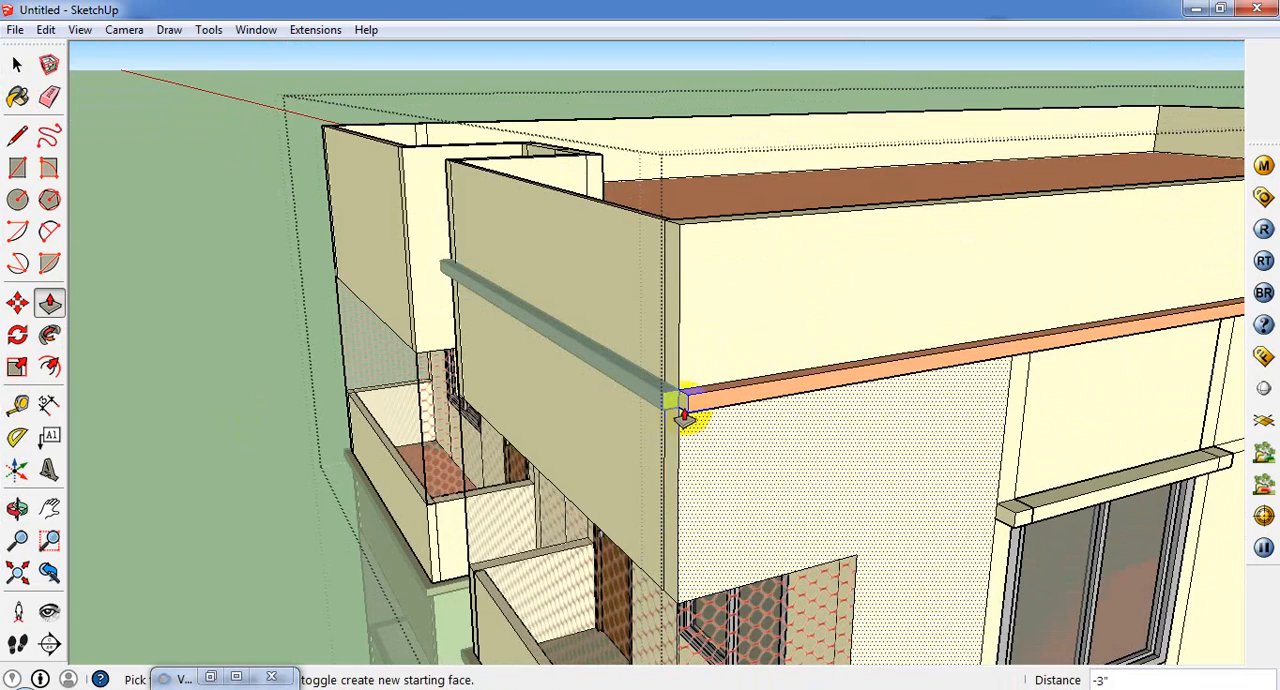
# Step: Extend the orange side band's front end by 3" past the corner to meet the front band, and close the group
pyautogui.moveTo(683, 410); pyautogui.dragTo(683, 414)
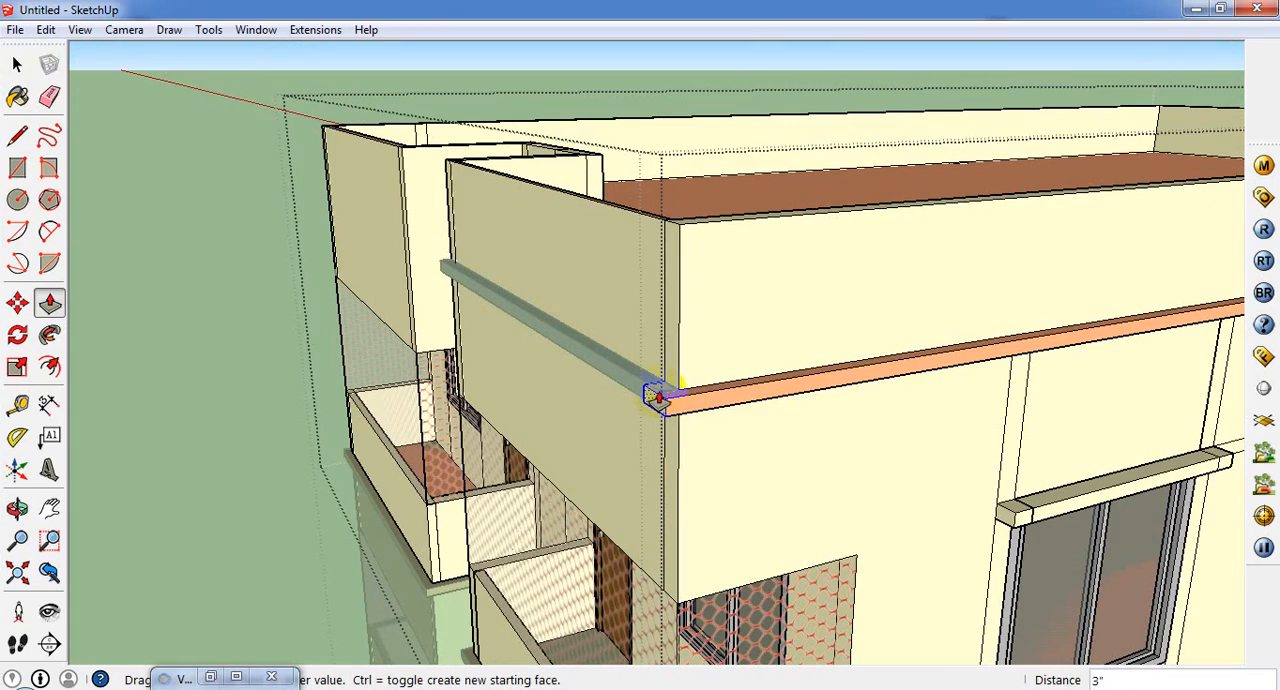
pyautogui.click(659, 394)
pyautogui.moveTo(686, 417); pyautogui.dragTo(765, 455, button='middle')
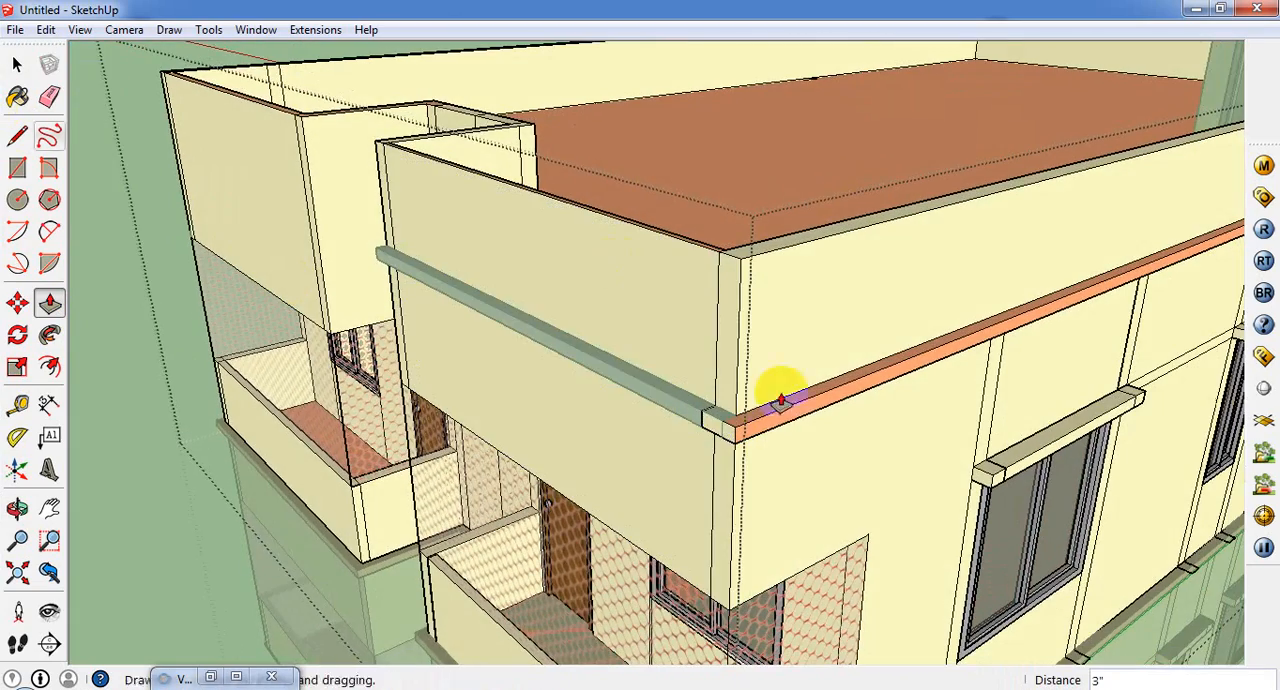
pyautogui.moveTo(692, 430); pyautogui.dragTo(876, 458, button='middle')
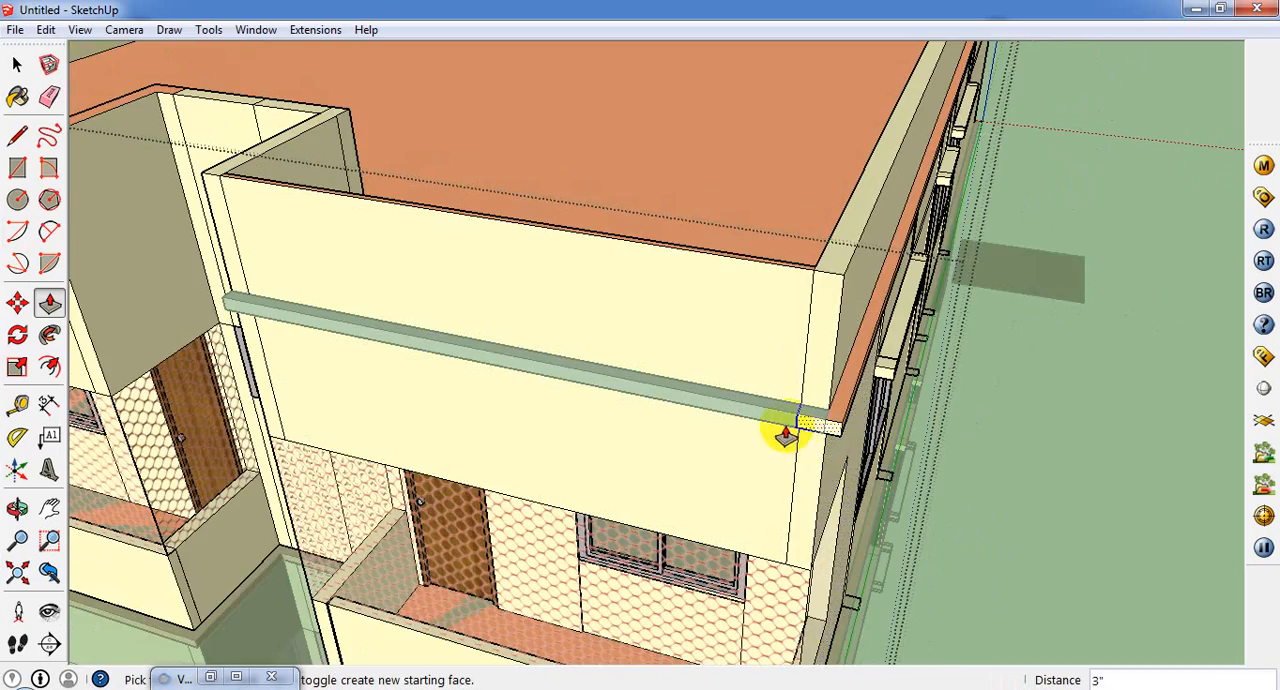
pyautogui.scroll(2, 786, 434)
pyautogui.moveTo(786, 434); pyautogui.dragTo(843, 449, button='middle')
pyautogui.scroll(-2, 898, 403)
pyautogui.scroll(-5, 897, 398)
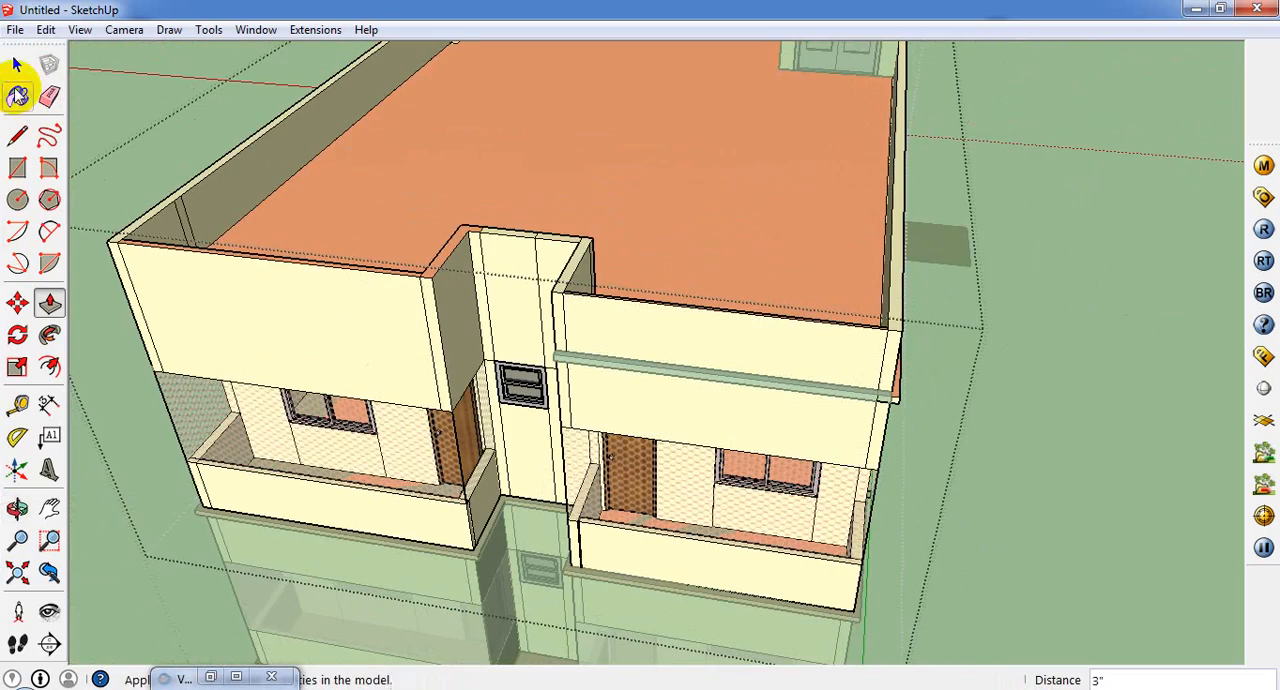
pyautogui.click(17, 64)
pyautogui.click(555, 201)
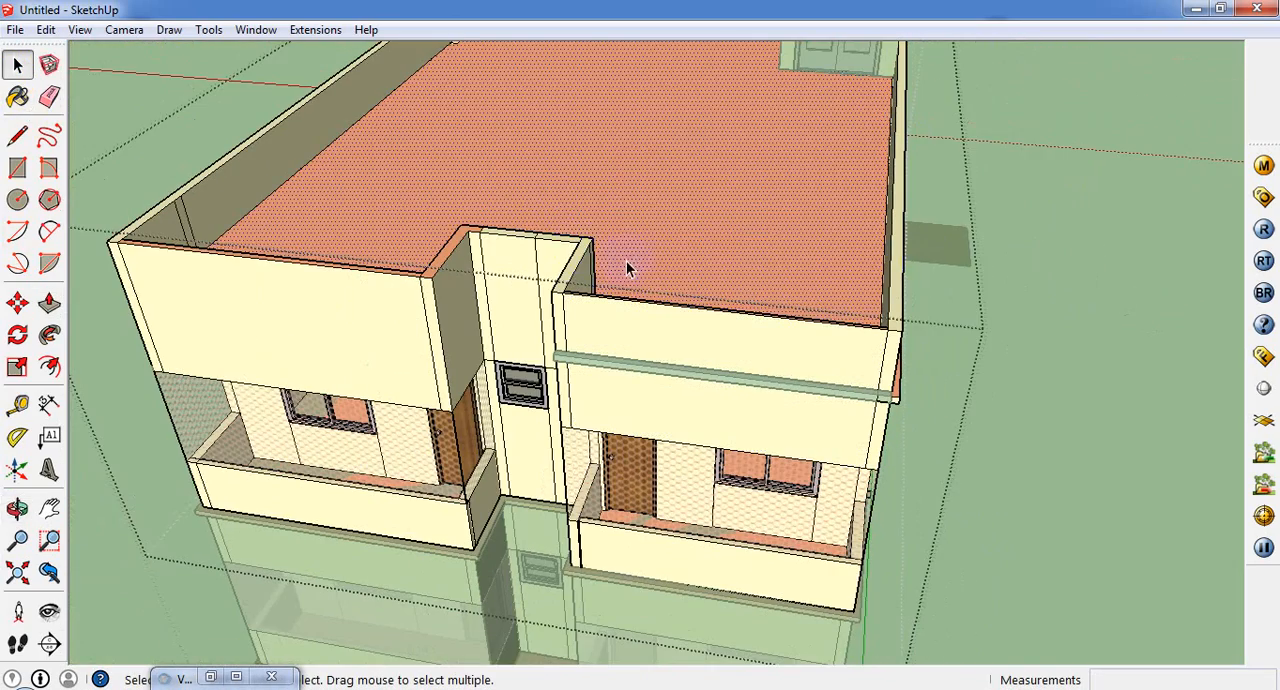
pyautogui.click(983, 346)
# Step: Push/Pull the front band's end beside the stair recess outward by 3" past the parapet corner
pyautogui.scroll(3, 877, 434)
pyautogui.scroll(2, 928, 442)
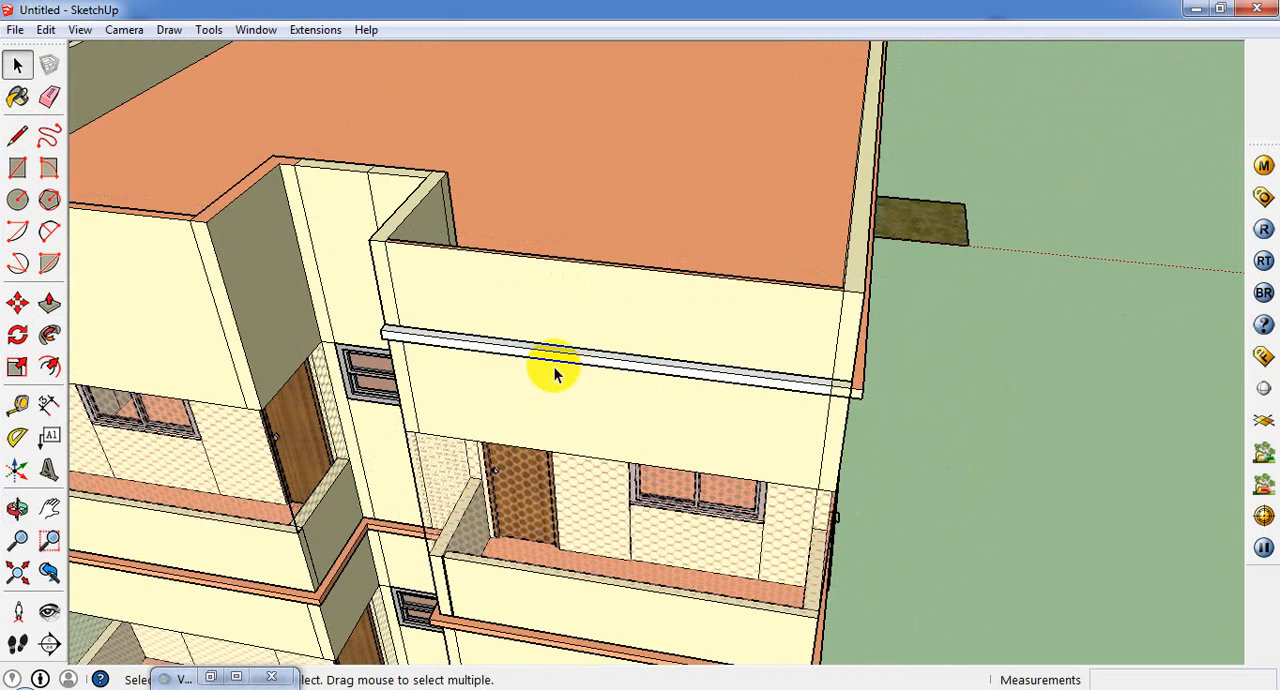
pyautogui.scroll(-2, 945, 409)
pyautogui.moveTo(491, 363); pyautogui.dragTo(674, 337, button='middle')
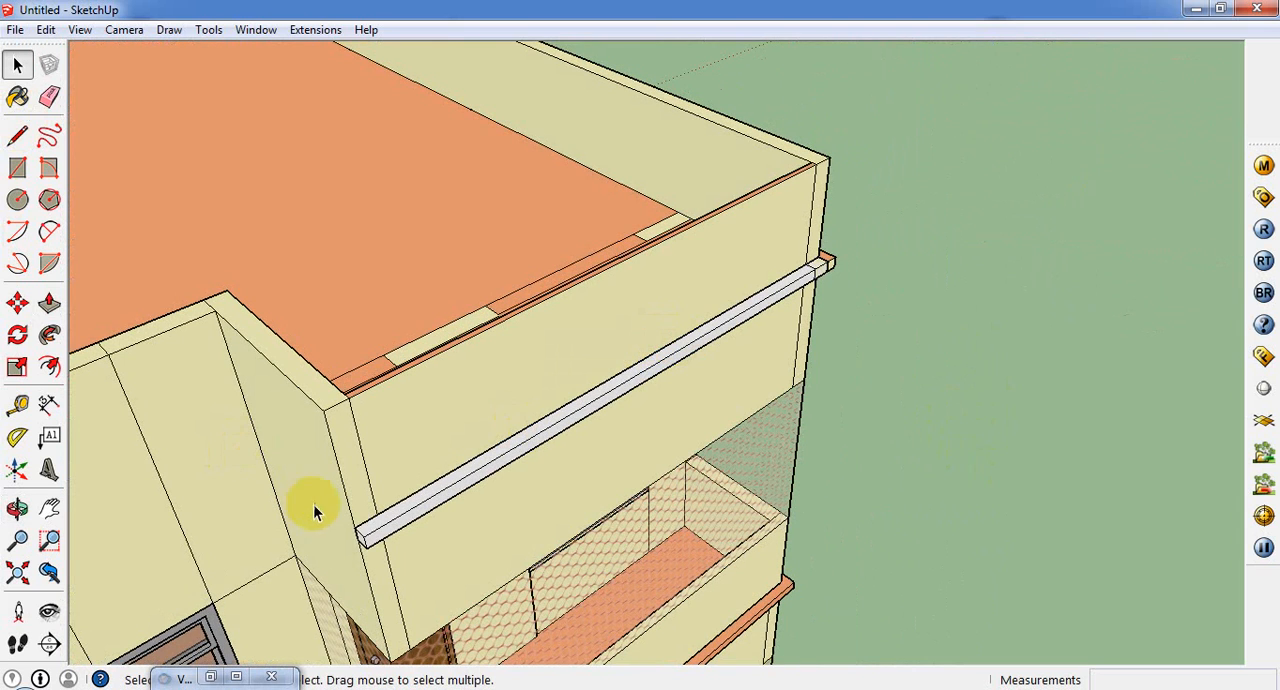
pyautogui.click(49, 302)
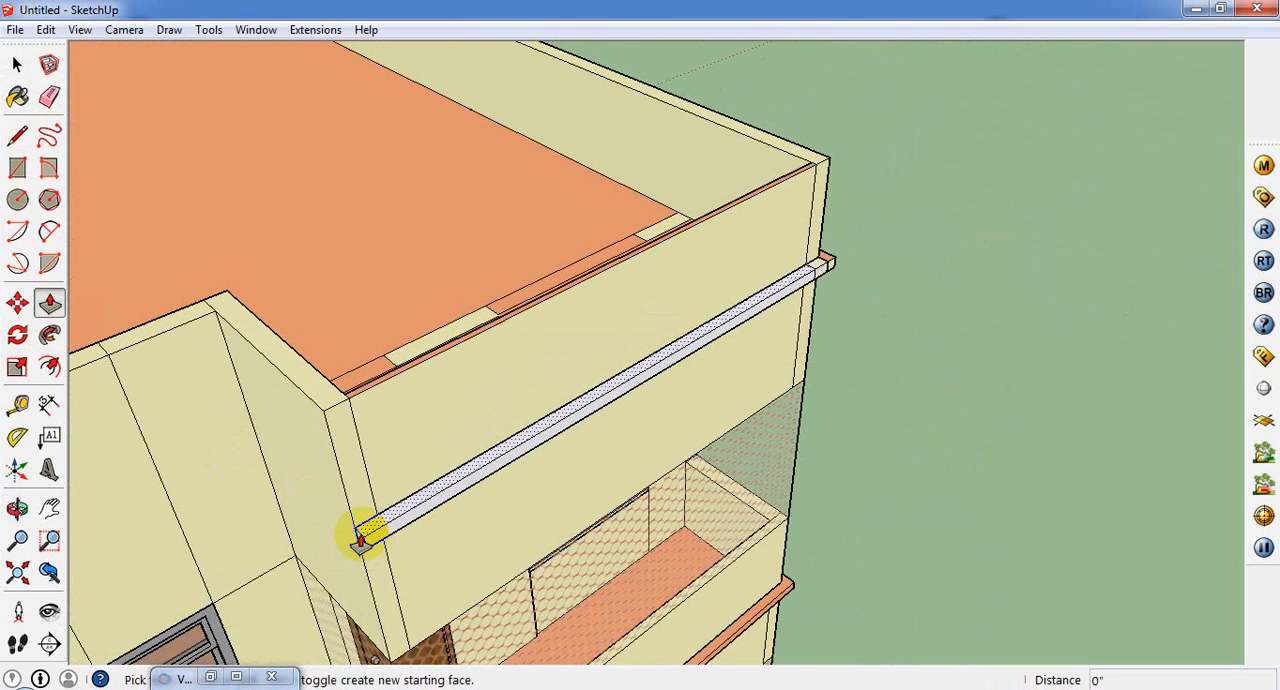
pyautogui.moveTo(360, 545); pyautogui.dragTo(351, 555)
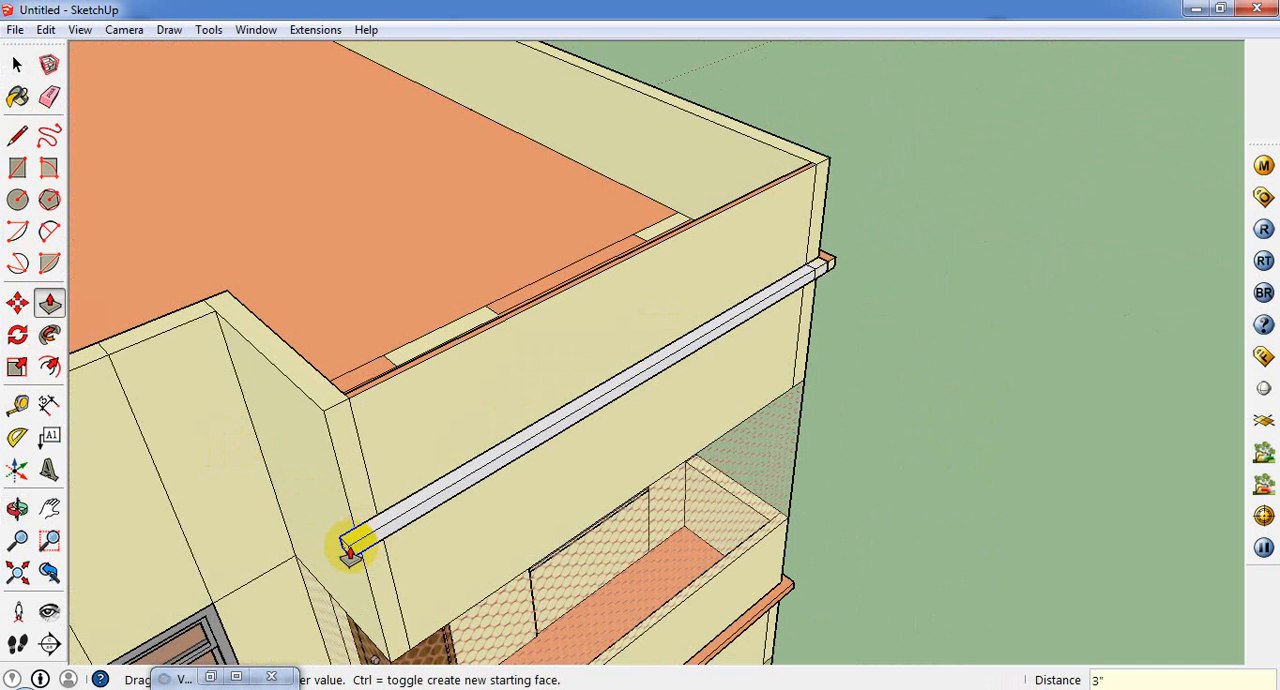
pyautogui.moveTo(351, 555); pyautogui.dragTo(730, 530, button='middle')
pyautogui.moveTo(833, 540); pyautogui.dragTo(720, 558)
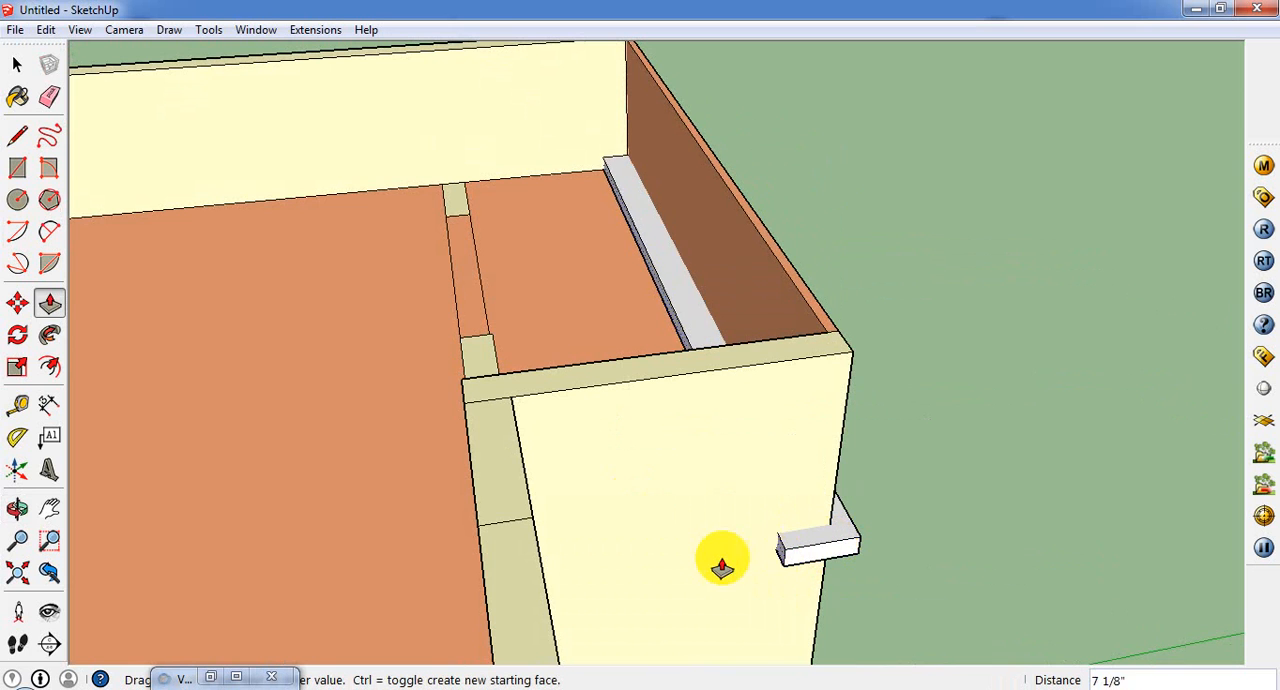
pyautogui.moveTo(720, 558); pyautogui.dragTo(496, 542, button='middle')
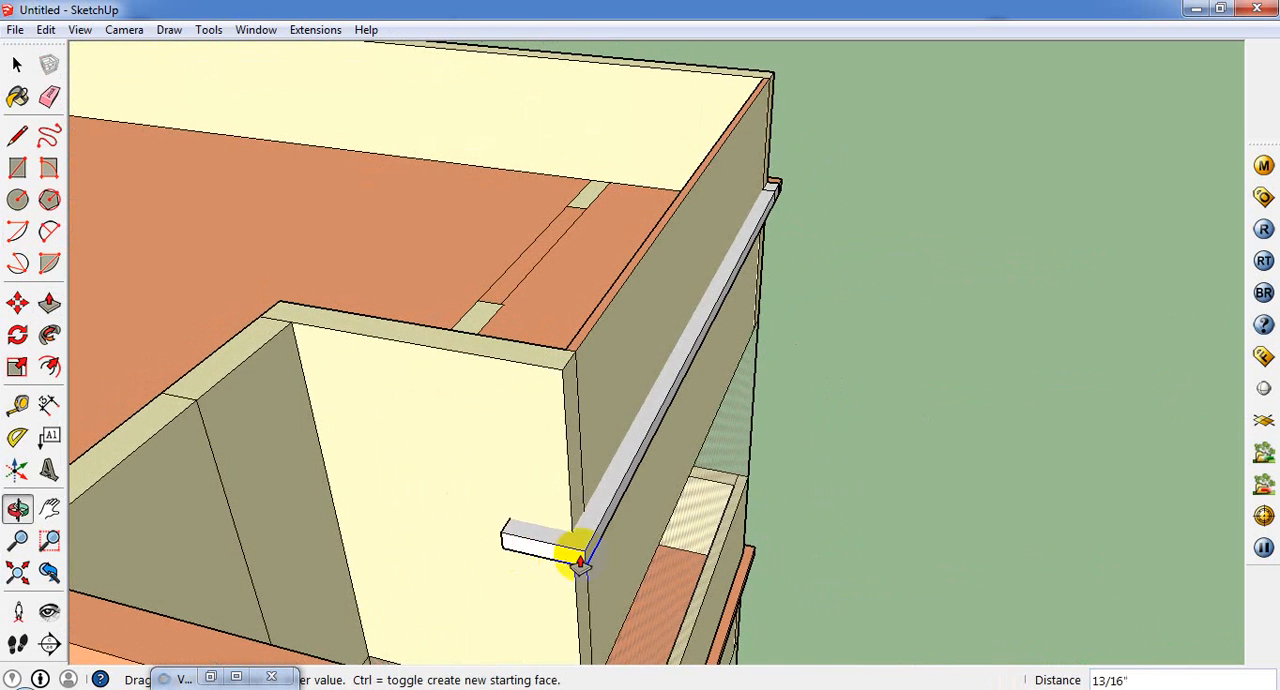
pyautogui.press('Escape')
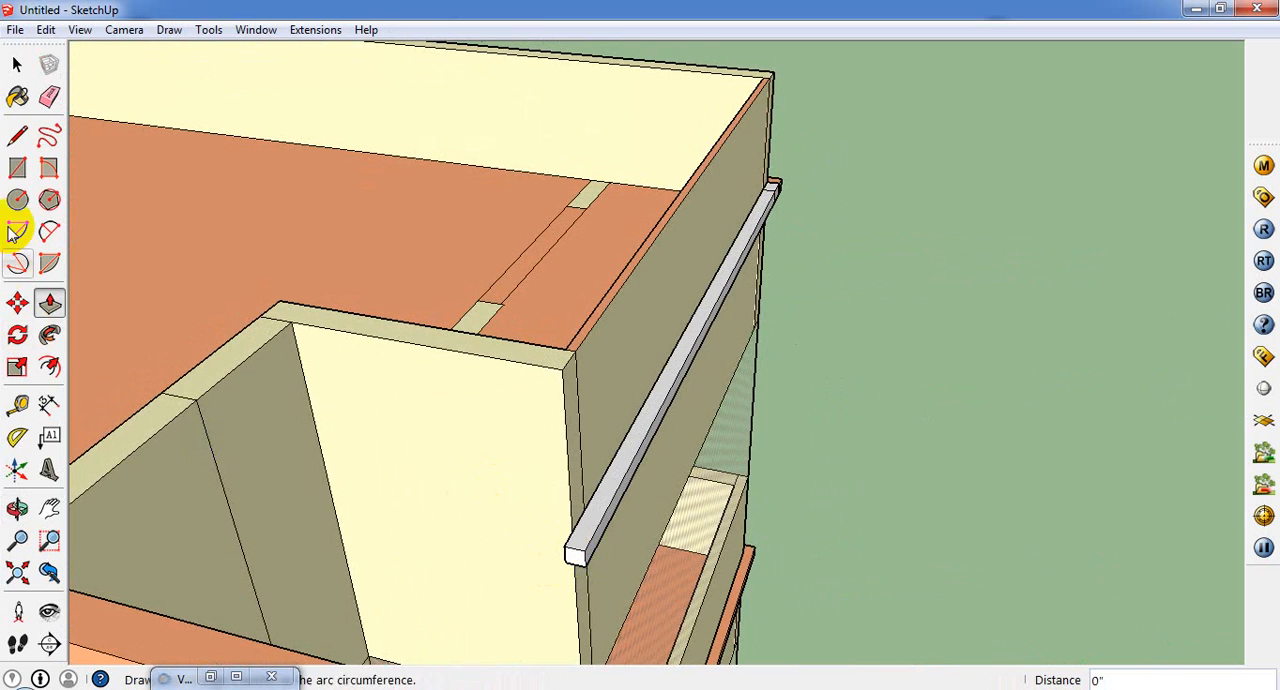
# Step: Split the front band's inner face at the corner with a 3" edge and Push/Pull its end portion about 3' 3" along the parapet return
pyautogui.click(17, 135)
pyautogui.scroll(2, 640, 635)
pyautogui.moveTo(541, 541); pyautogui.dragTo(868, 543, button='middle')
pyautogui.click(601, 515)
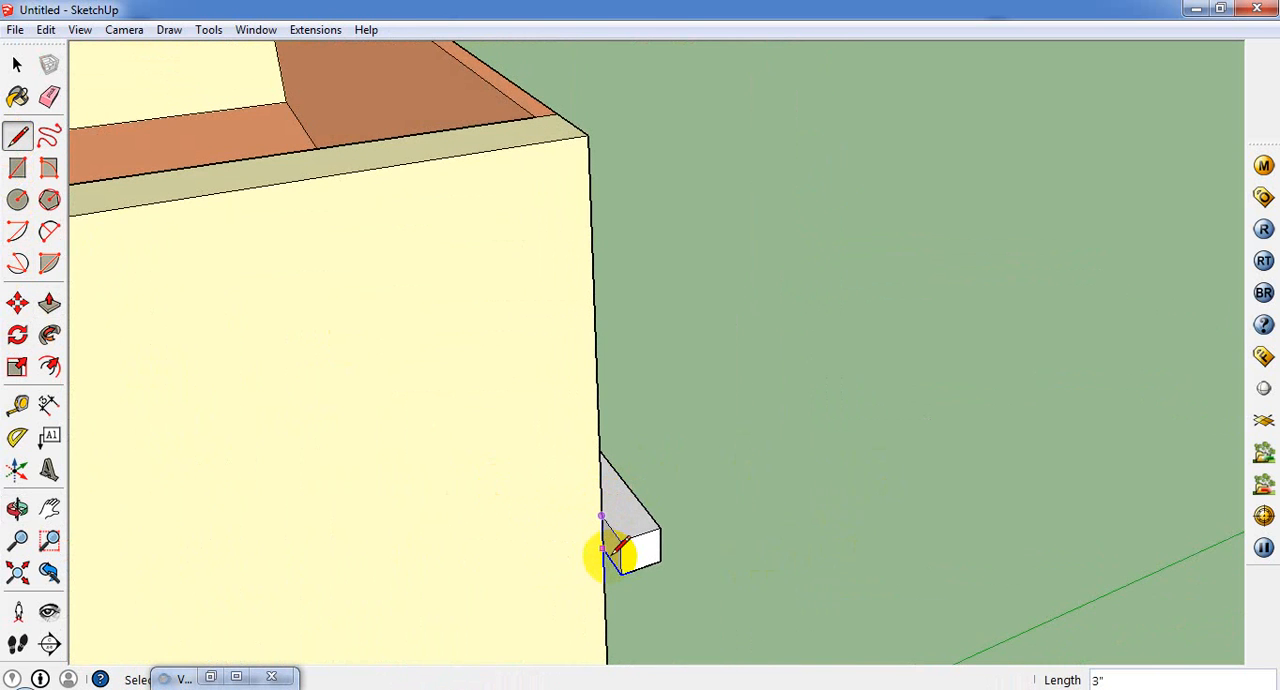
pyautogui.click(49, 303)
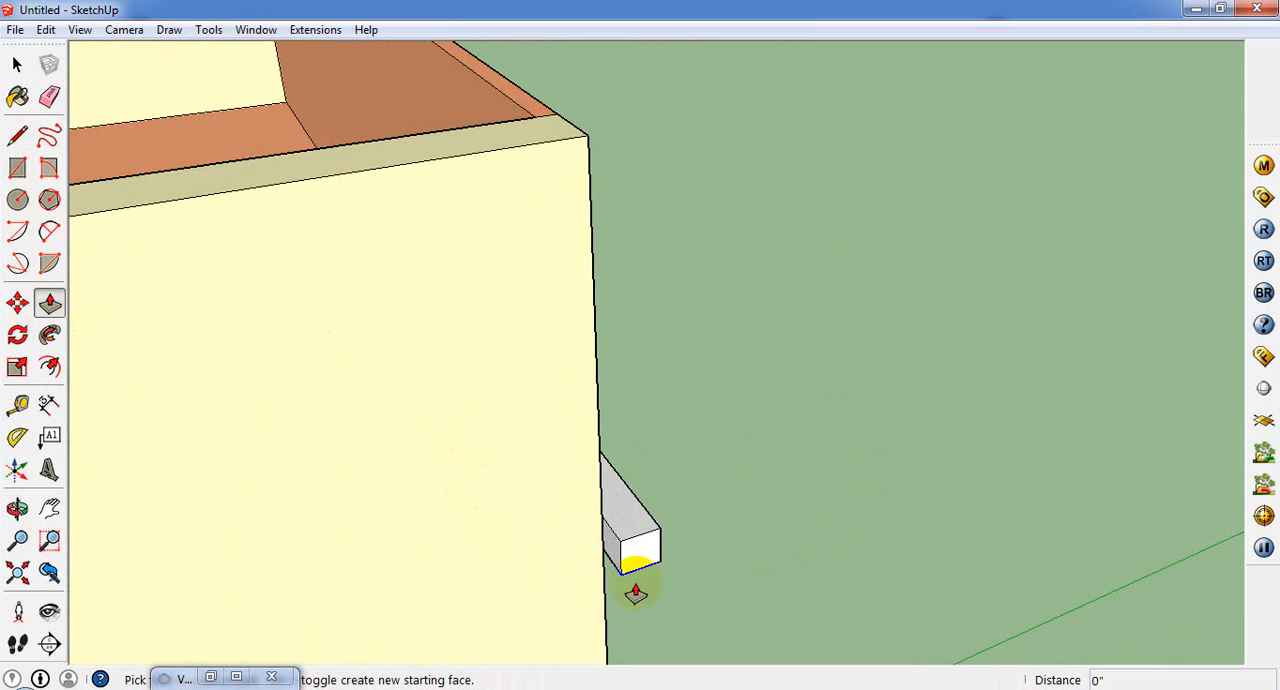
pyautogui.click(614, 556)
pyautogui.moveTo(546, 577); pyautogui.dragTo(58, 630, button='middle')
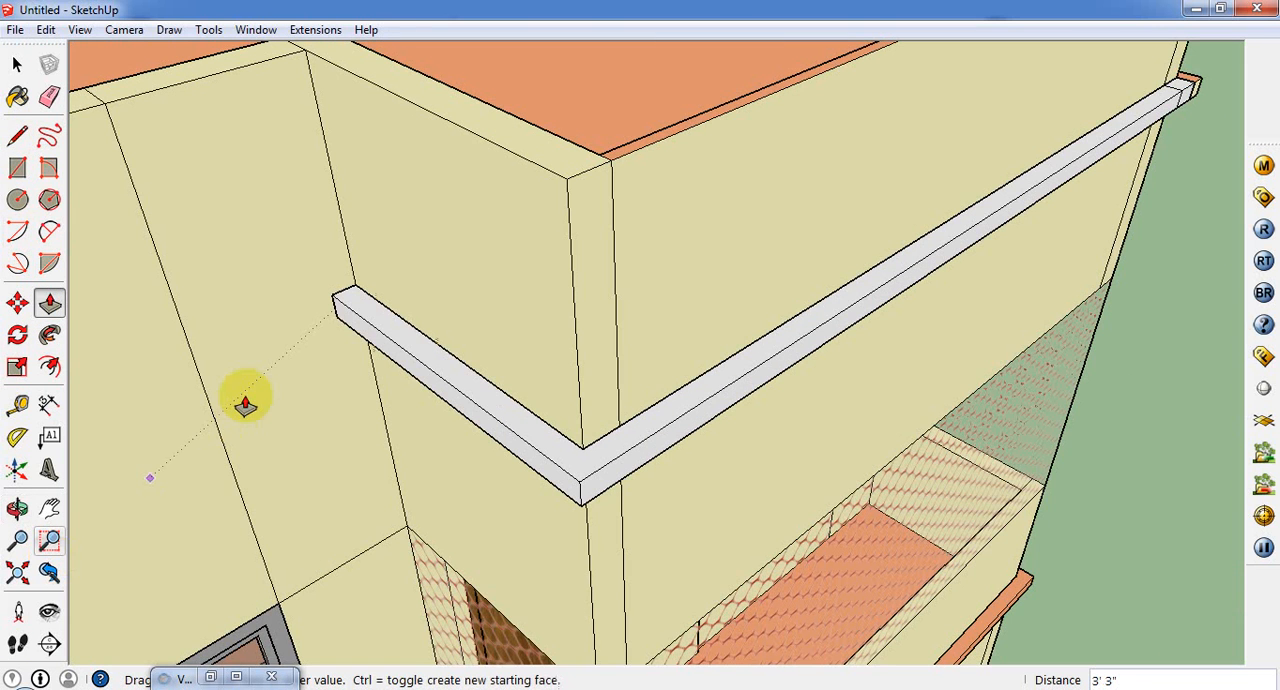
# Step: Split the band's inner face at the return's end with a 3" edge and Push/Pull it about 3' 11" across the recess's back wall
pyautogui.click(17, 135)
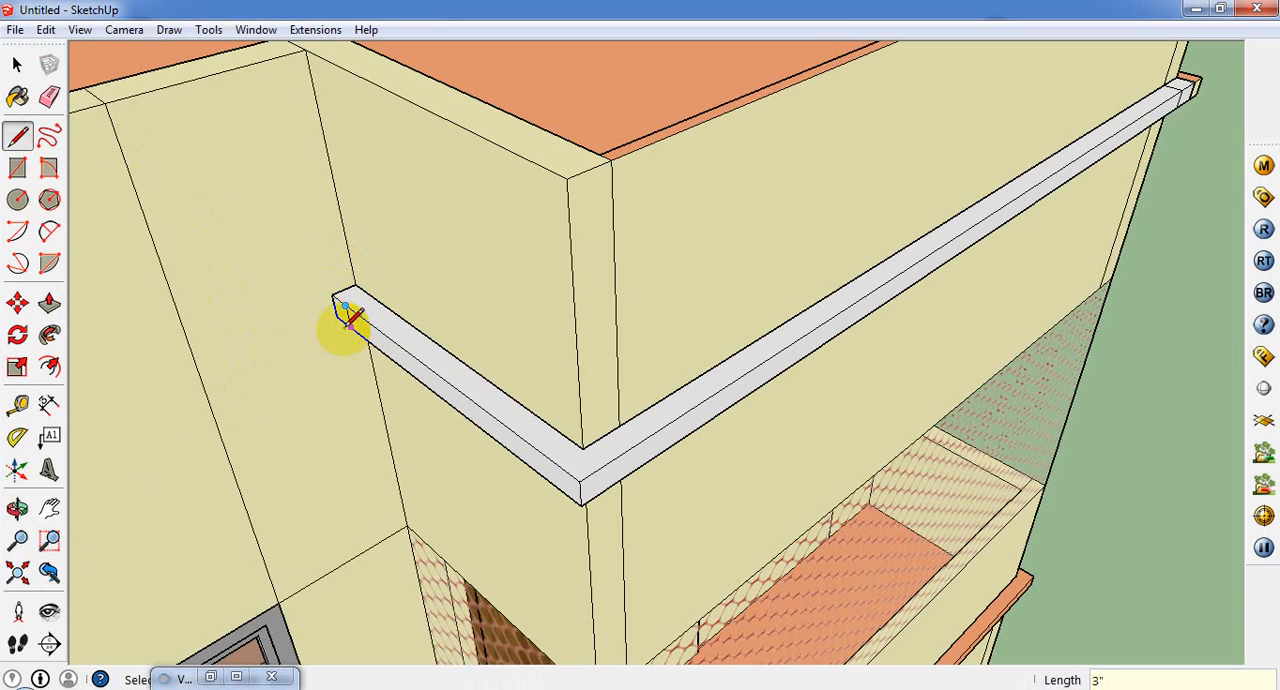
pyautogui.click(52, 304)
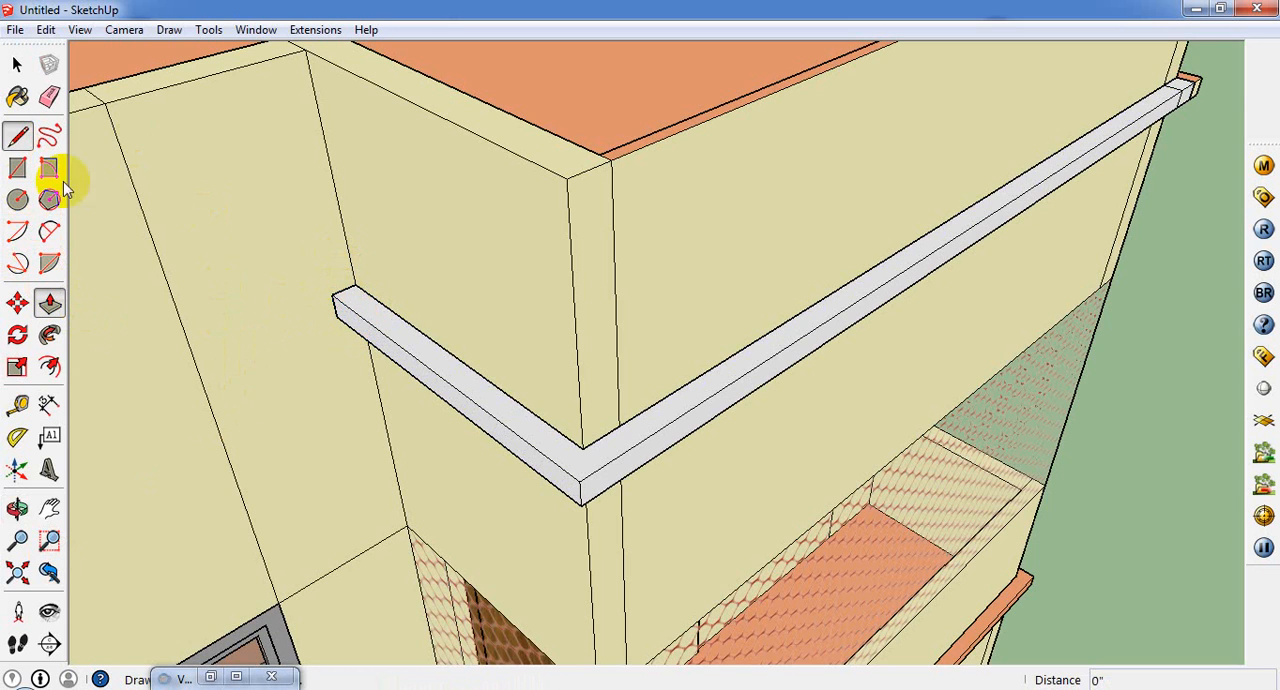
pyautogui.press('l')
pyautogui.click(344, 305)
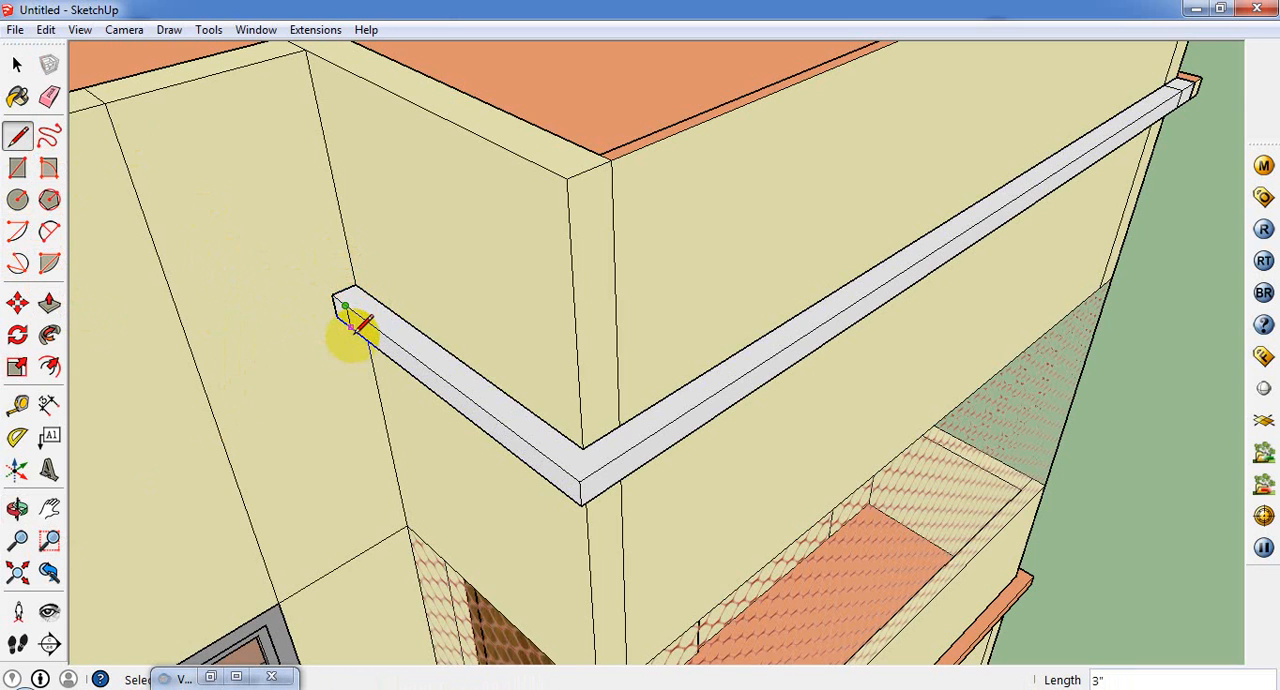
pyautogui.click(49, 304)
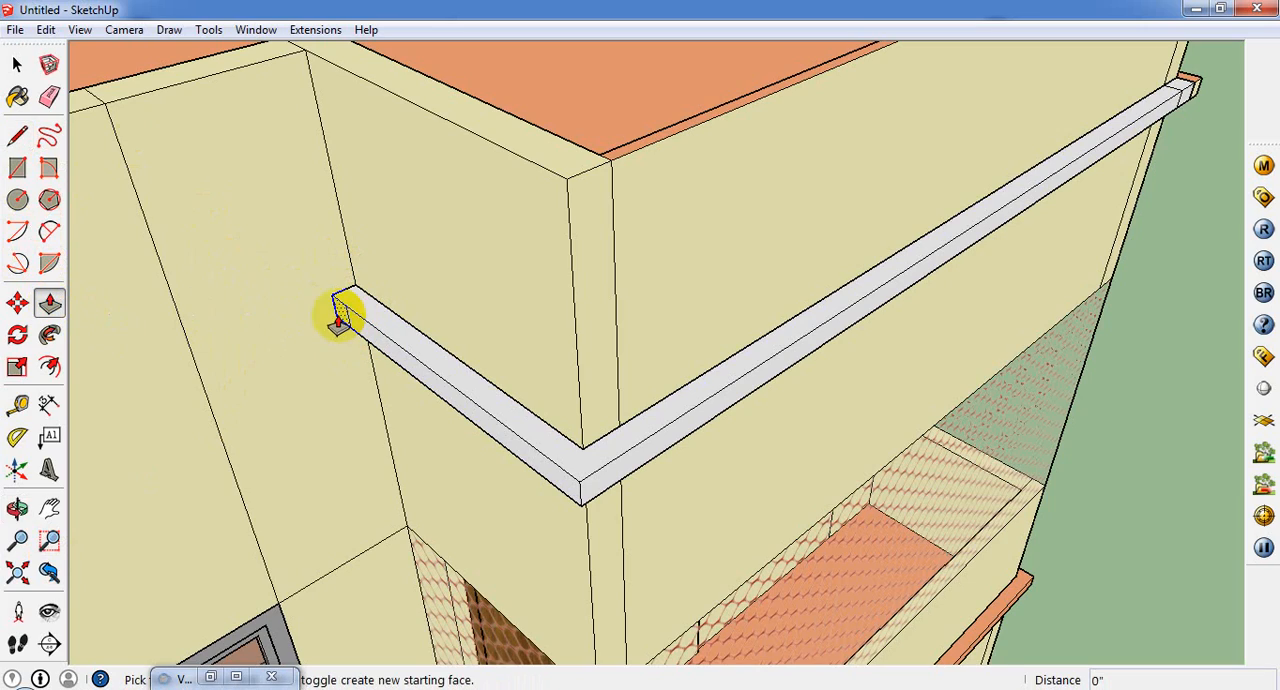
pyautogui.click(345, 310)
pyautogui.scroll(-4, 302, 345)
pyautogui.moveTo(164, 435); pyautogui.dragTo(18, 419, button='middle')
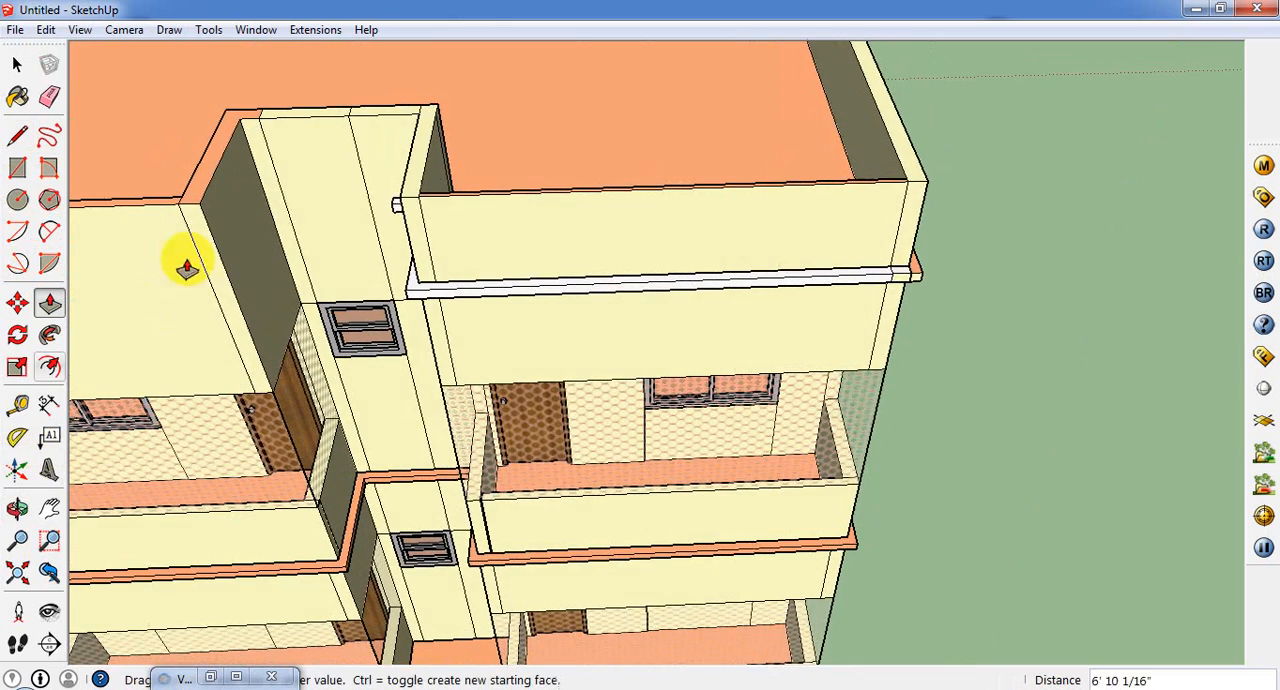
pyautogui.scroll(3, 262, 215)
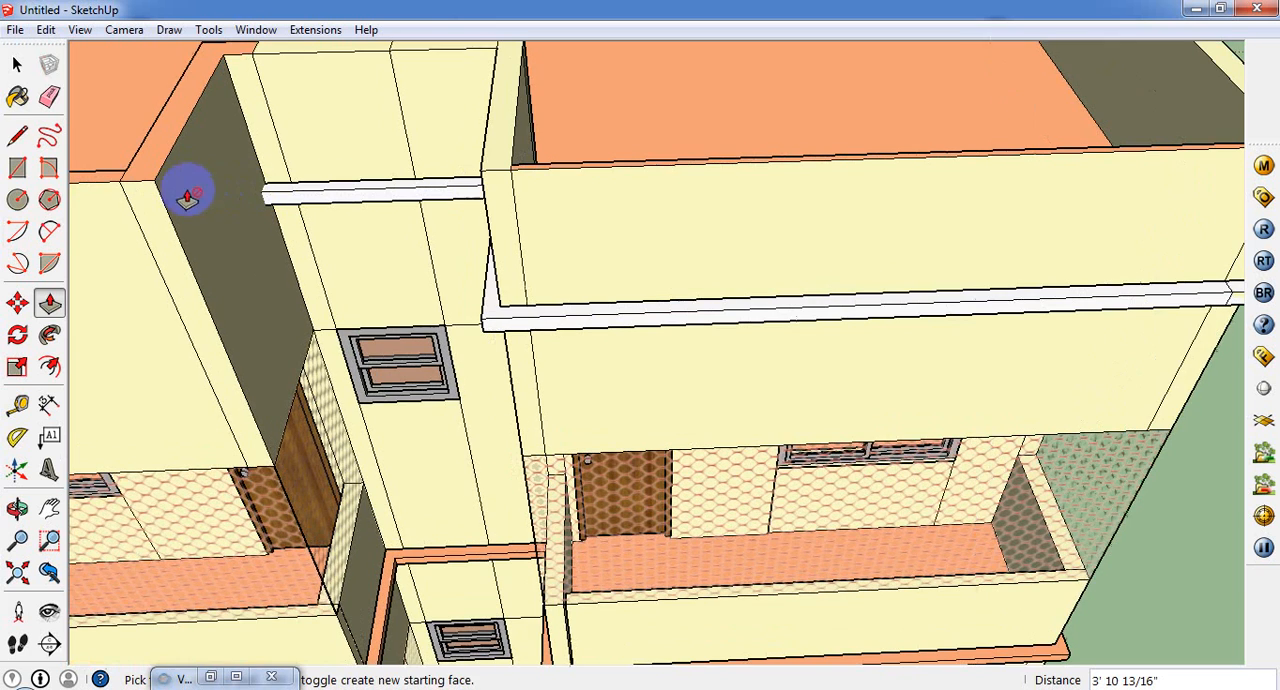
# Step: Split the back-wall band's far end with a 3" edge and Push/Pull that portion 3' along the recess's opposite side wall
pyautogui.click(17, 137)
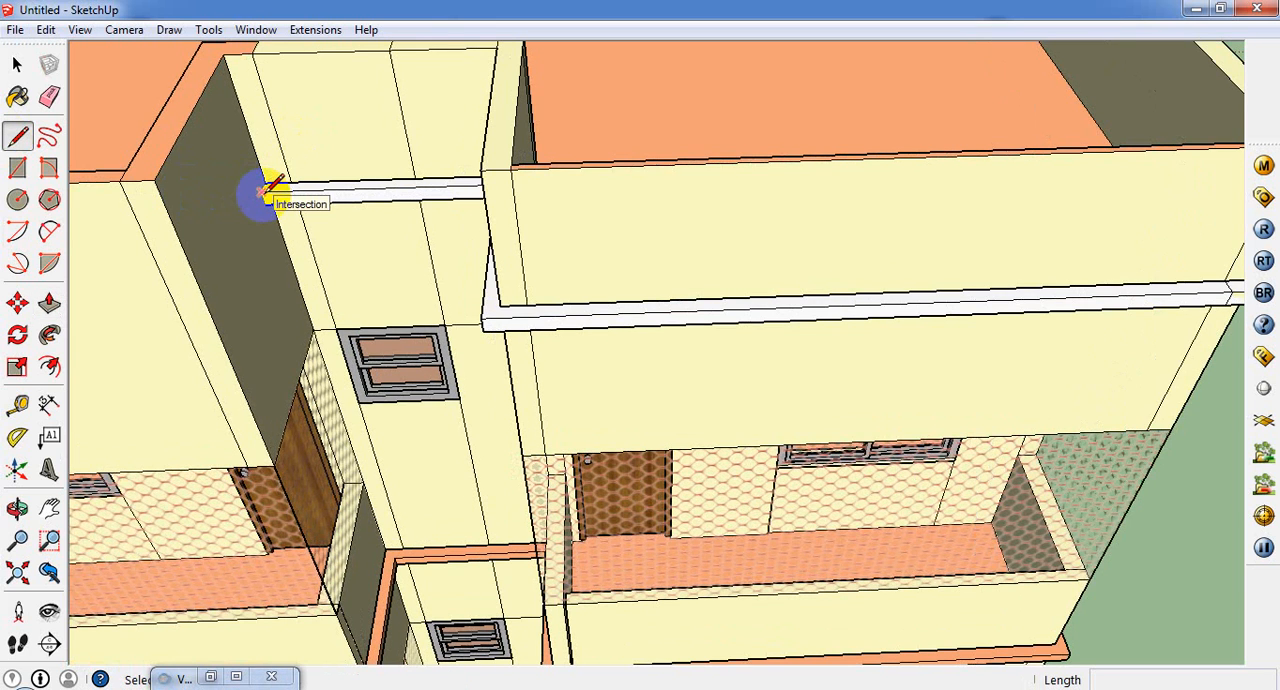
pyautogui.scroll(4, 264, 190)
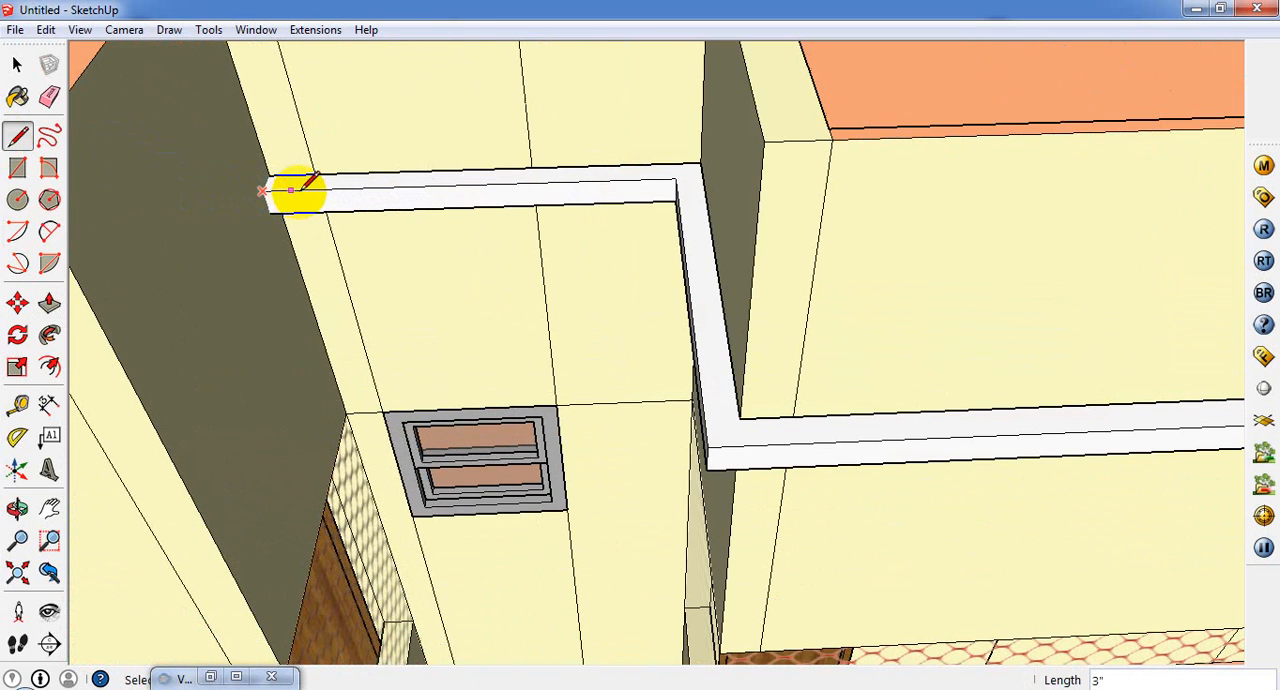
pyautogui.click(290, 190)
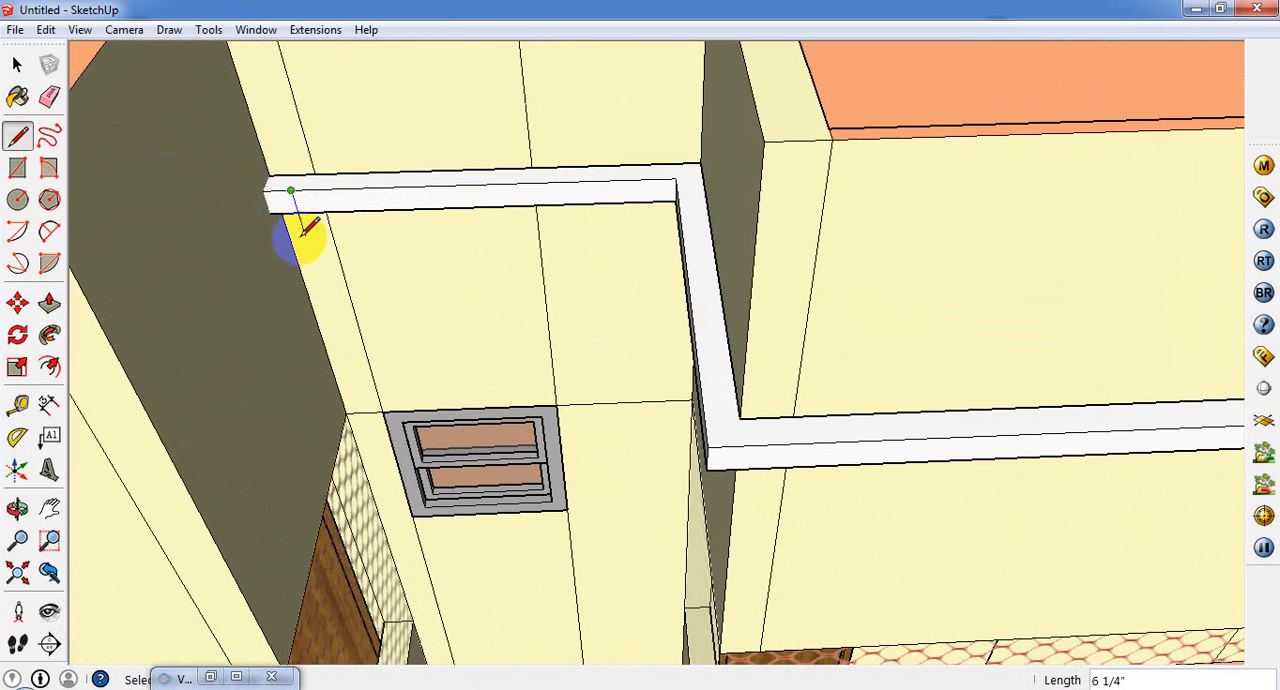
pyautogui.click(49, 302)
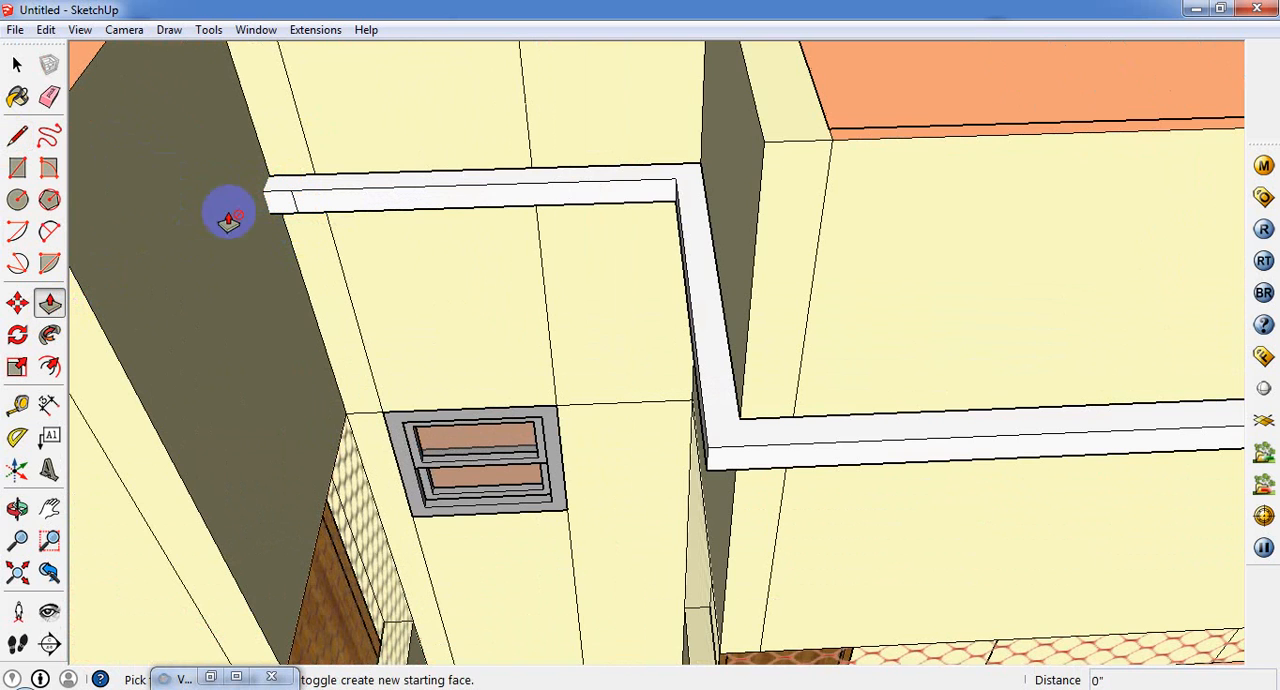
pyautogui.moveTo(276, 205); pyautogui.dragTo(147, 428)
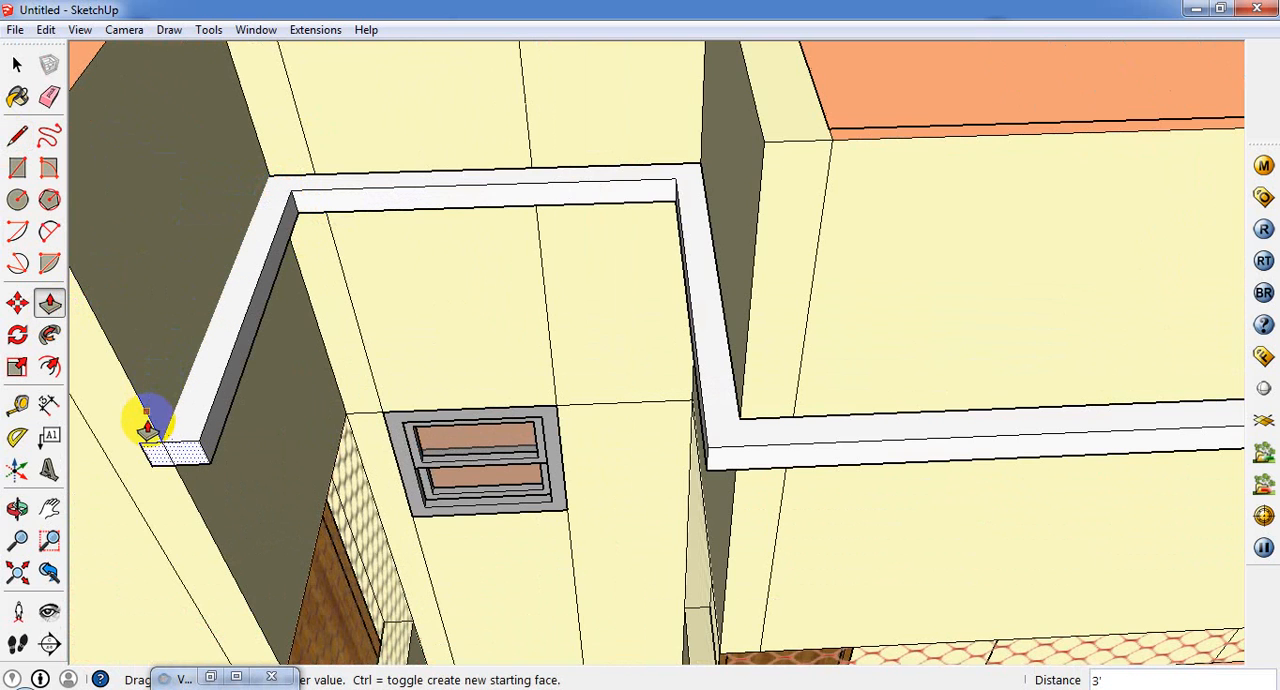
# Step: Extend the side-wall band's end by 3" past the recess's front parapet corner
pyautogui.click(198, 460)
pyautogui.scroll(-1, 188, 492)
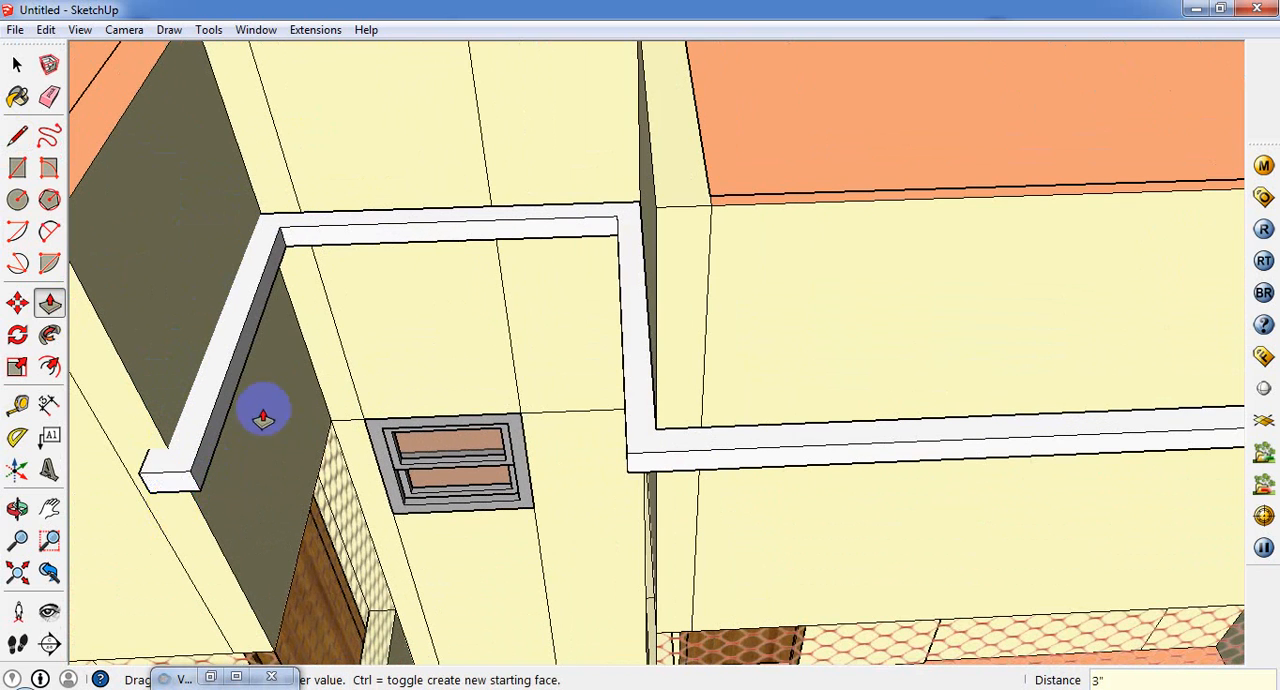
pyautogui.moveTo(257, 414)
pyautogui.mouseDown(button='middle')
pyautogui.moveTo(514, 314)
pyautogui.moveTo(229, 566)
pyautogui.moveTo(307, 485)
pyautogui.moveTo(267, 420)
pyautogui.mouseUp(button='middle')
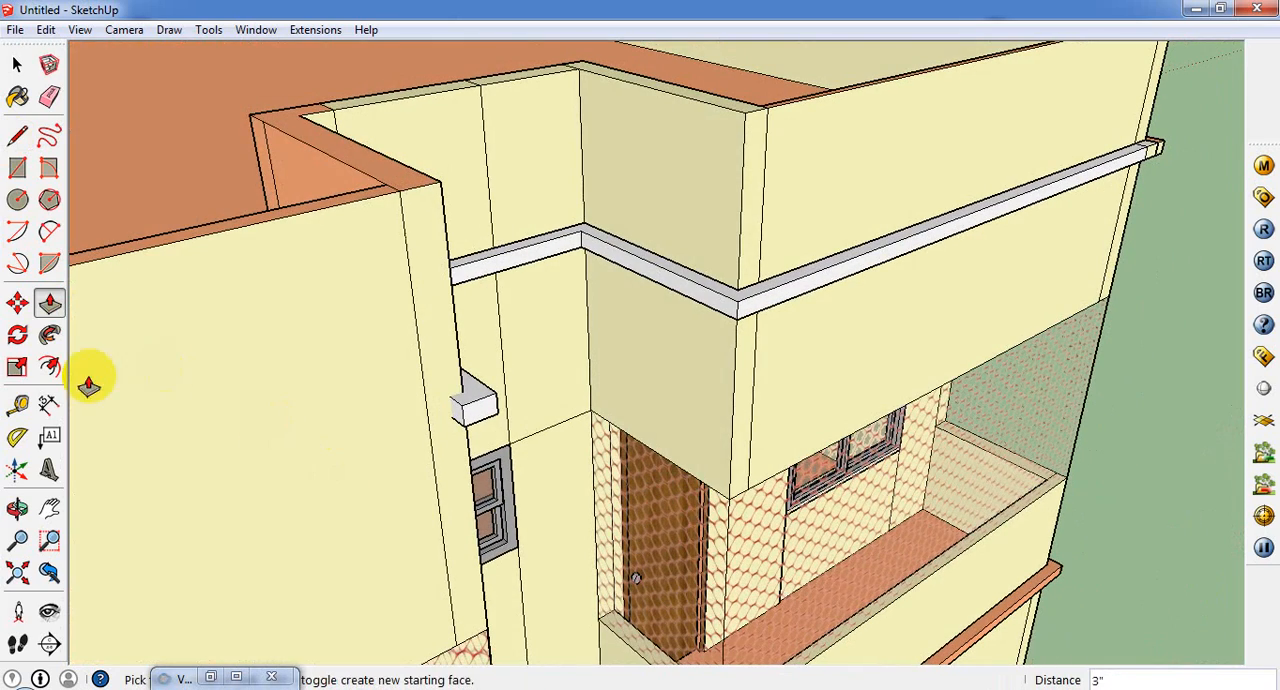
# Step: Close the extended end's inner face with a 3" edge and Push/Pull it about 11' 8" along the remaining front parapet
pyautogui.click(17, 167)
pyautogui.click(17, 135)
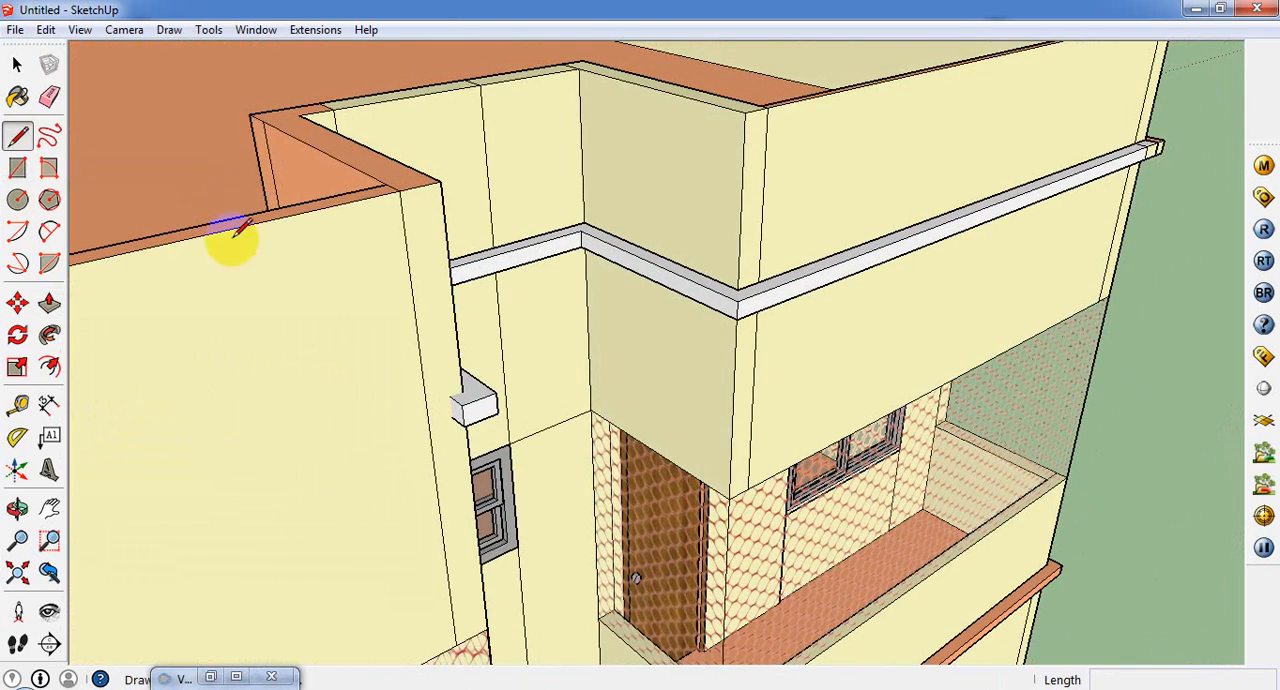
pyautogui.click(453, 392)
pyautogui.scroll(1, 455, 405)
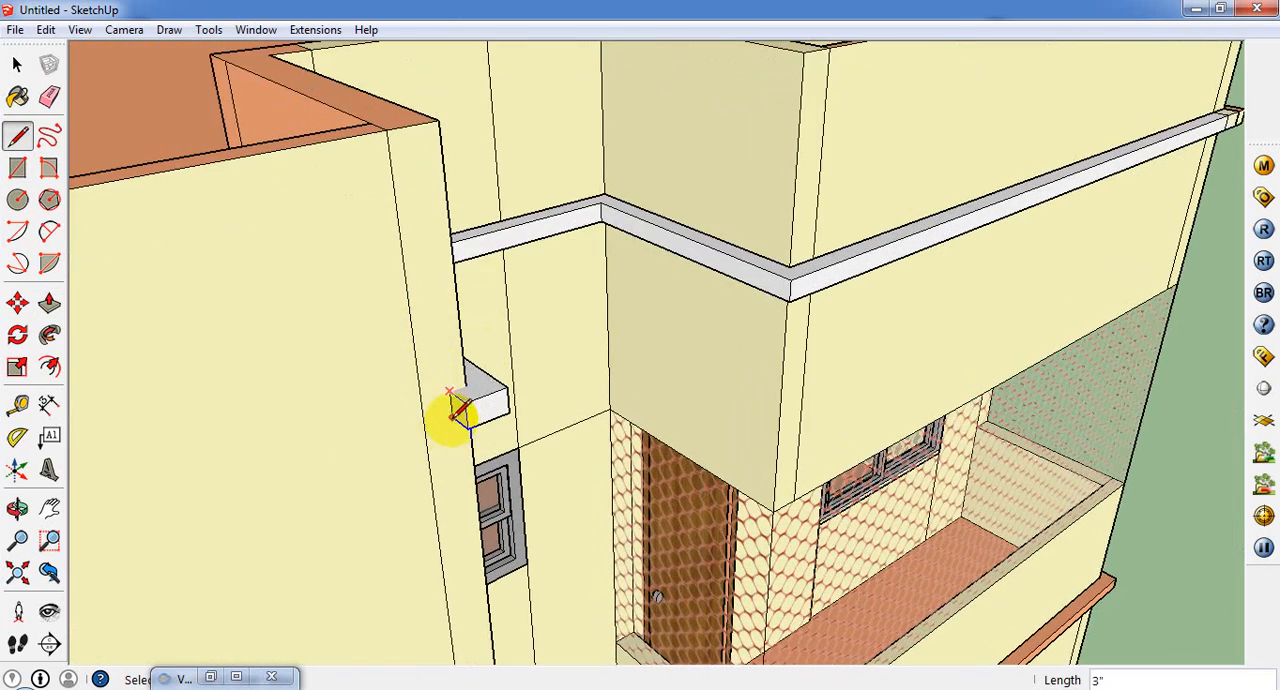
pyautogui.click(455, 413)
pyautogui.click(50, 303)
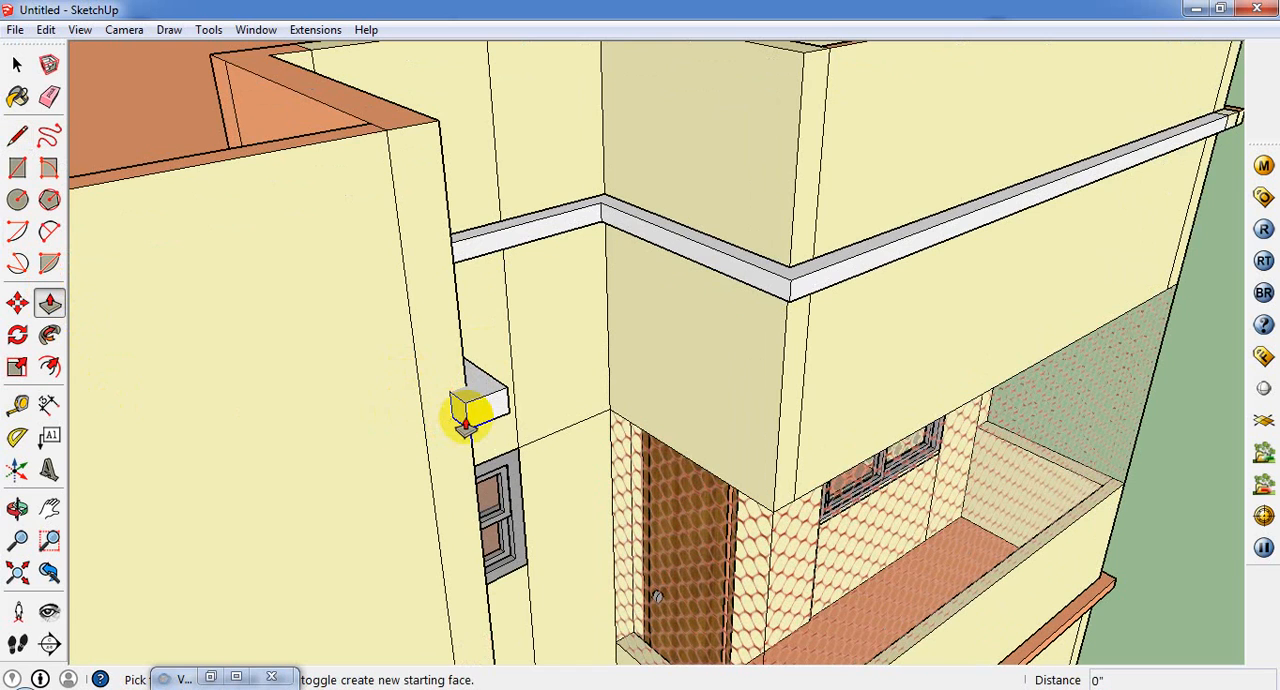
pyautogui.scroll(-5, 418, 440)
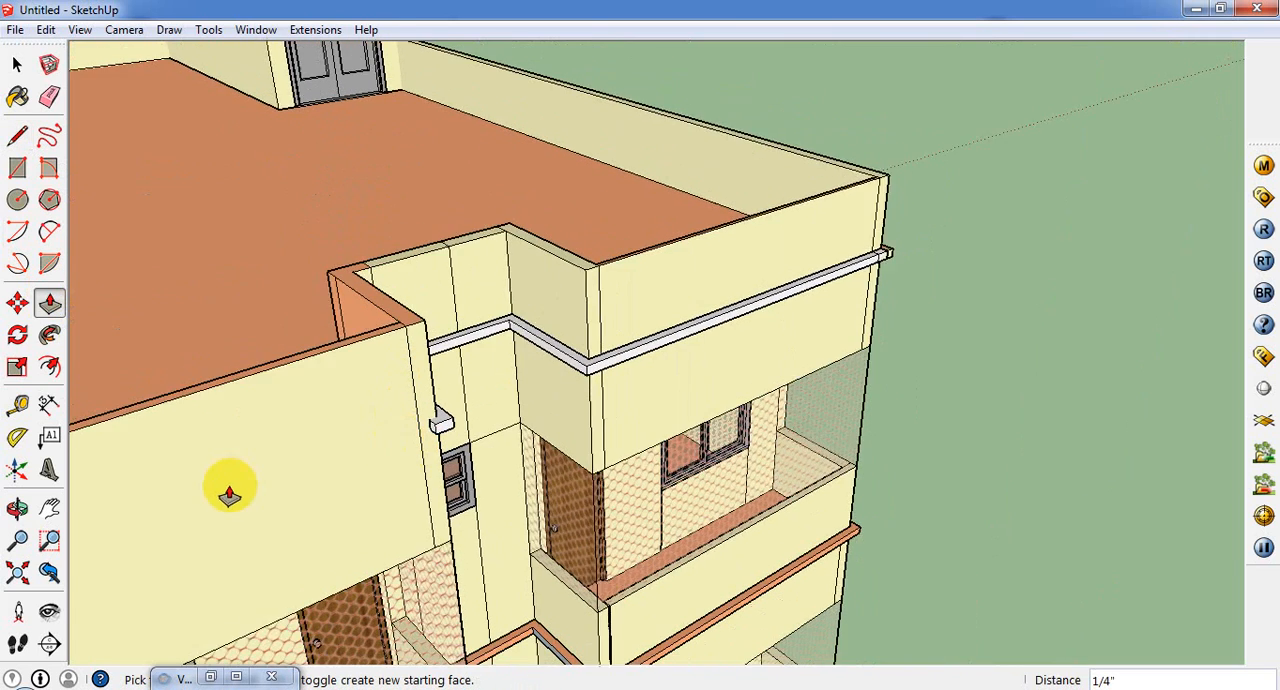
pyautogui.scroll(2, 410, 432)
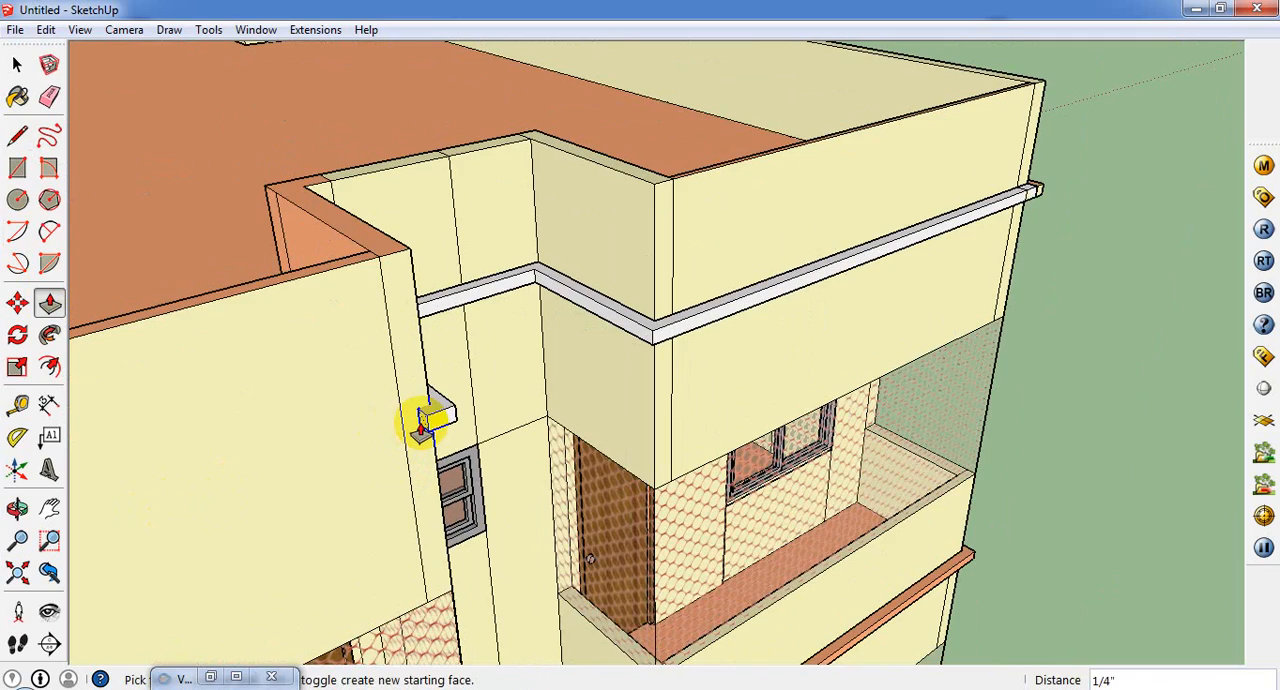
pyautogui.click(422, 428)
pyautogui.scroll(-3, 420, 435)
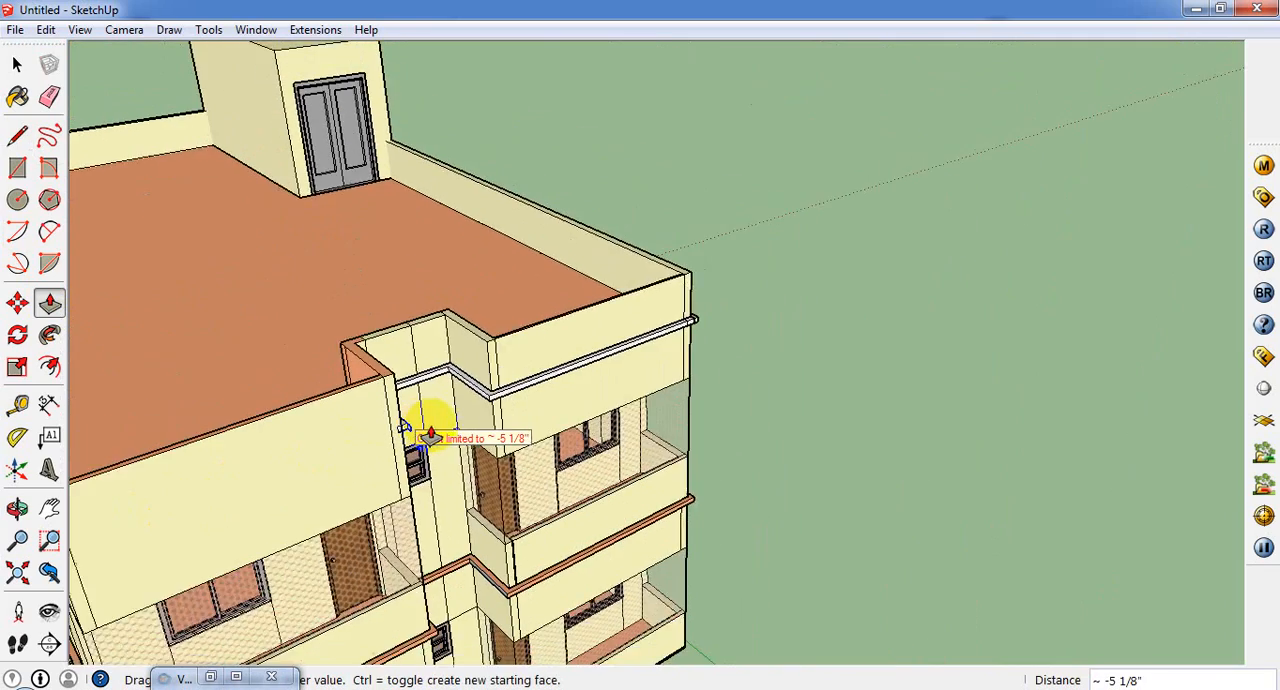
pyautogui.scroll(-3, 430, 436)
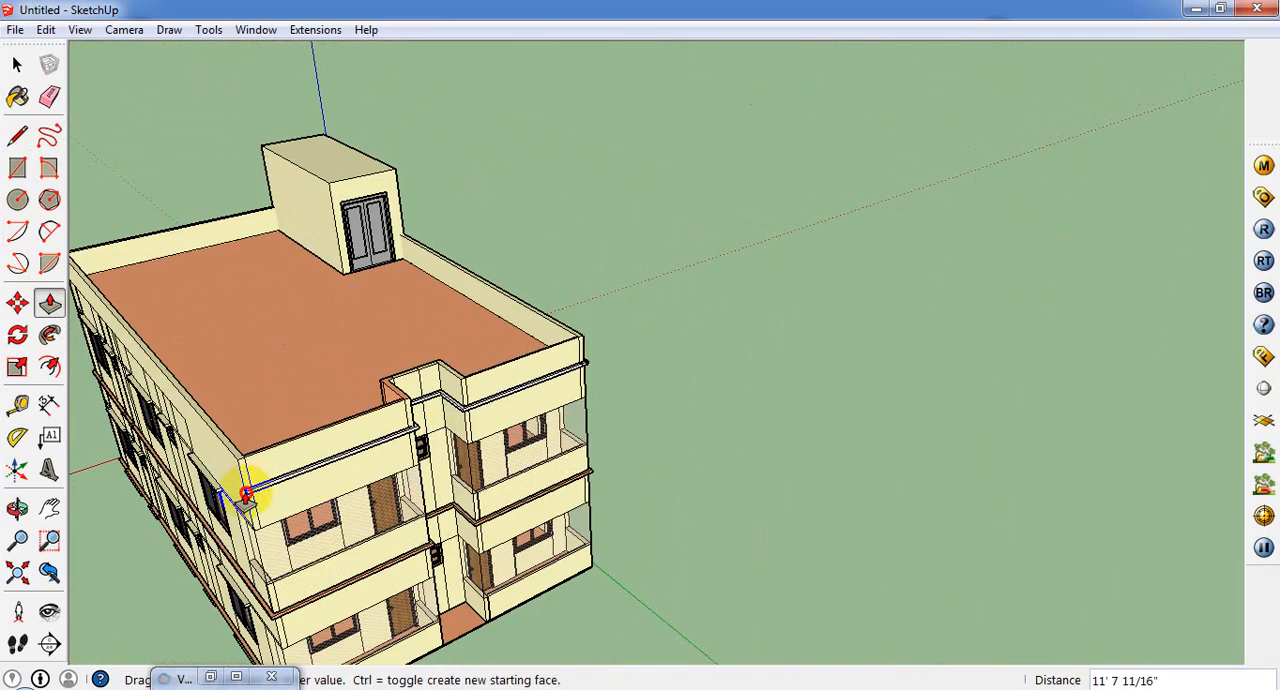
pyautogui.click(246, 493)
# Step: Extend the front band's end by 3" past the outer corner to meet the orange band on the windowed side
pyautogui.scroll(3, 241, 495)
pyautogui.moveTo(243, 494); pyautogui.dragTo(556, 452, button='middle')
pyautogui.scroll(2, 622, 540)
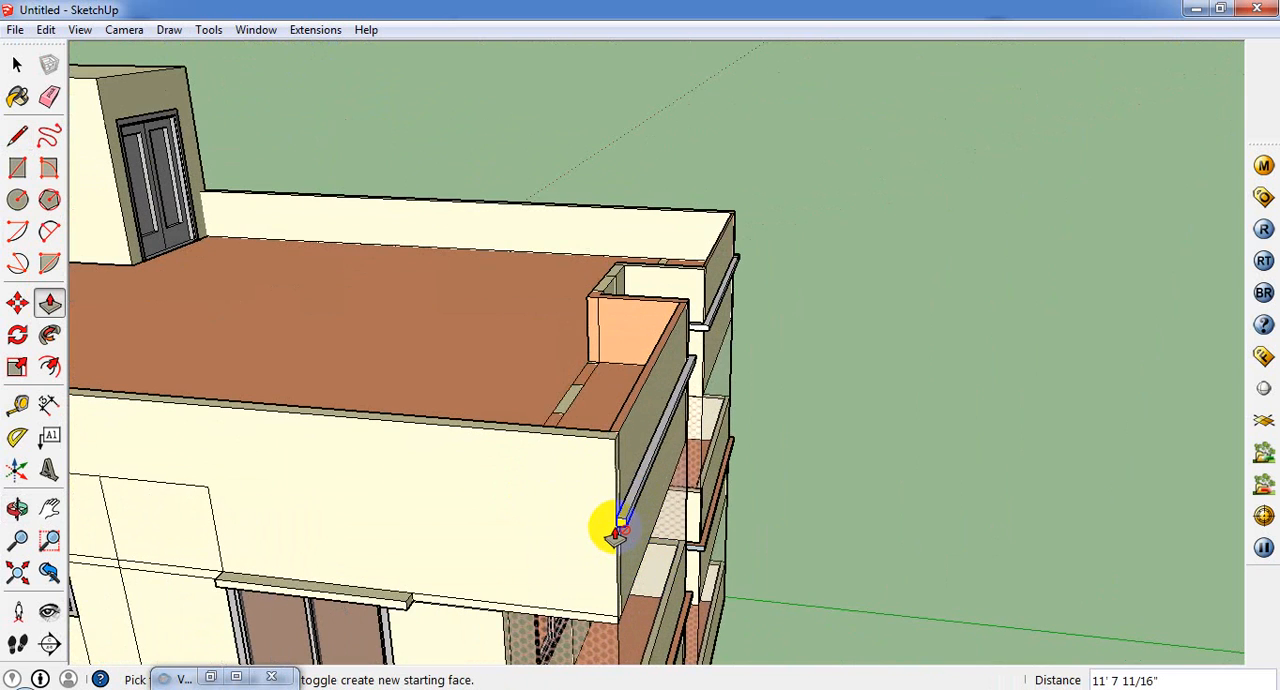
pyautogui.click(620, 528)
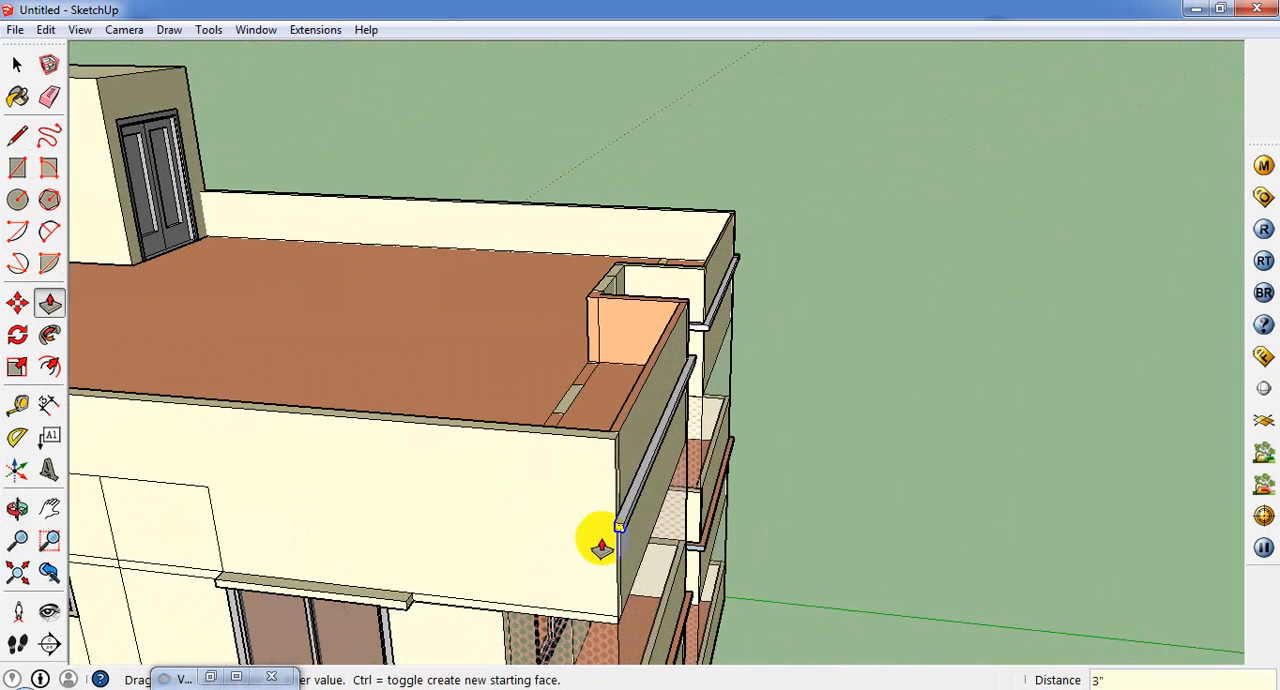
pyautogui.click(693, 425)
pyautogui.moveTo(693, 425); pyautogui.dragTo(14, 449, button='middle')
pyautogui.moveTo(760, 370); pyautogui.dragTo(270, 295, button='middle')
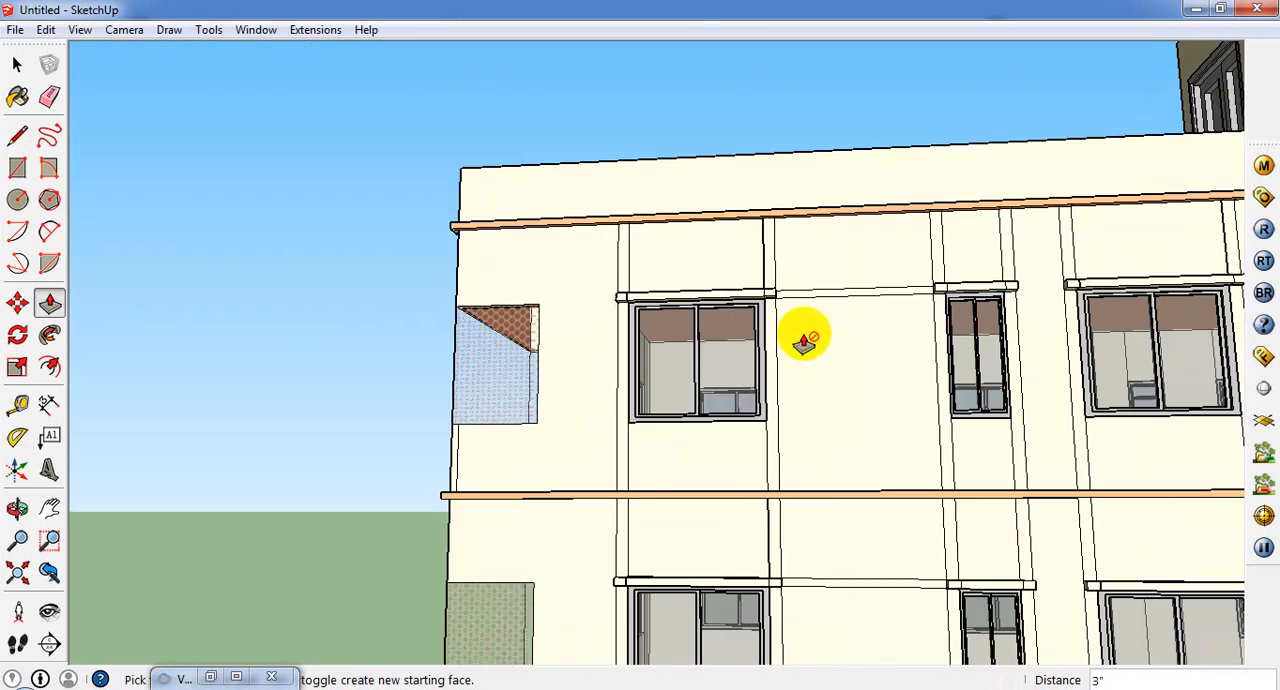
pyautogui.scroll(-2, 806, 337)
pyautogui.moveTo(806, 337); pyautogui.dragTo(900, 429, button='middle')
pyautogui.scroll(3, 900, 429)
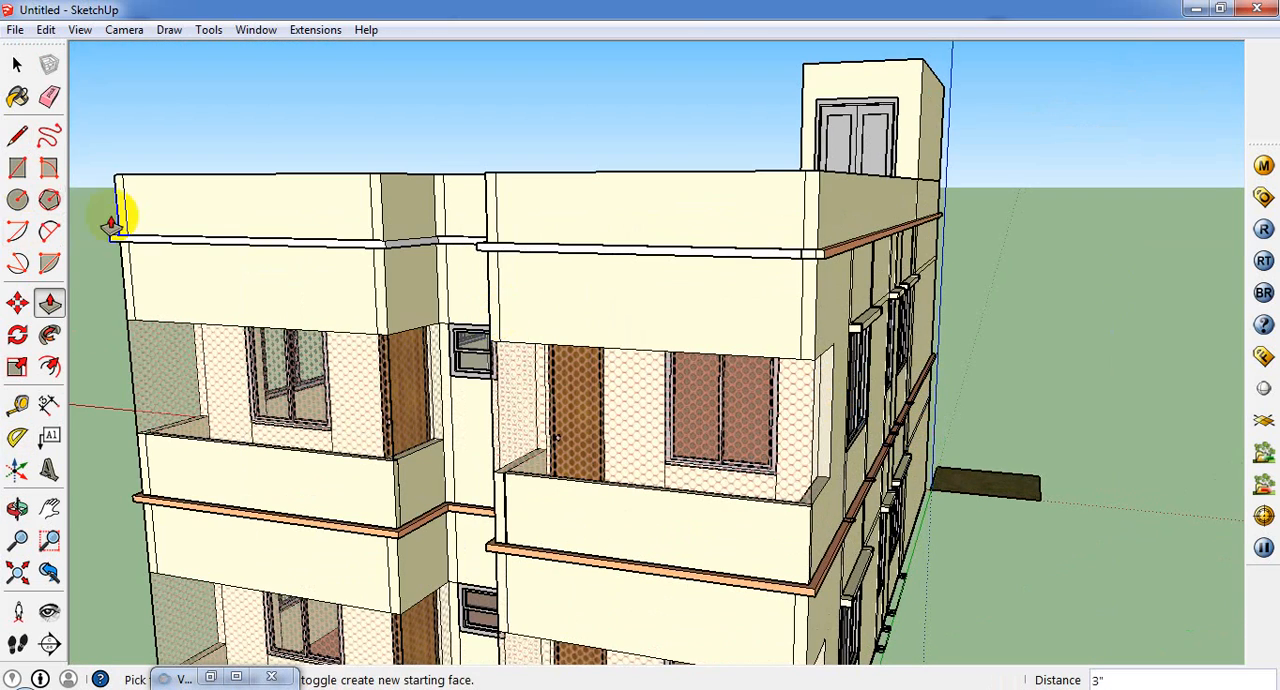
# Step: List the in-model materials and sample 0012_Bisque from the orange band on the windowed side
pyautogui.click(18, 97)
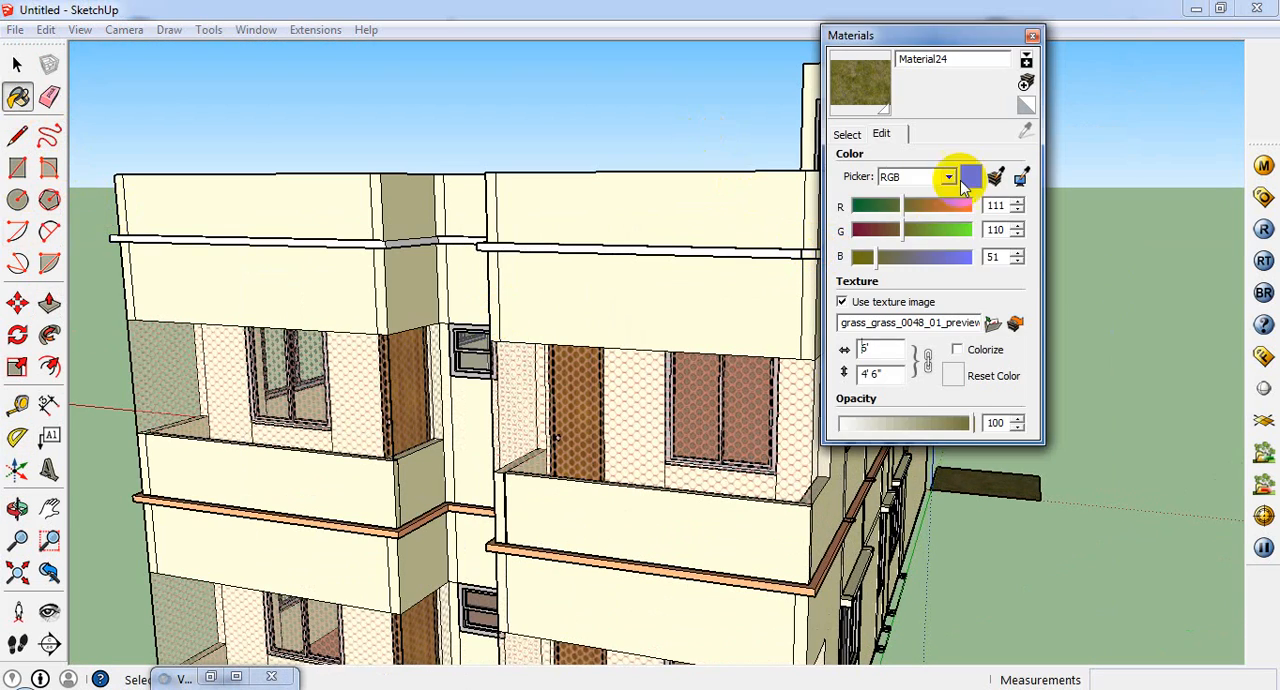
pyautogui.click(862, 134)
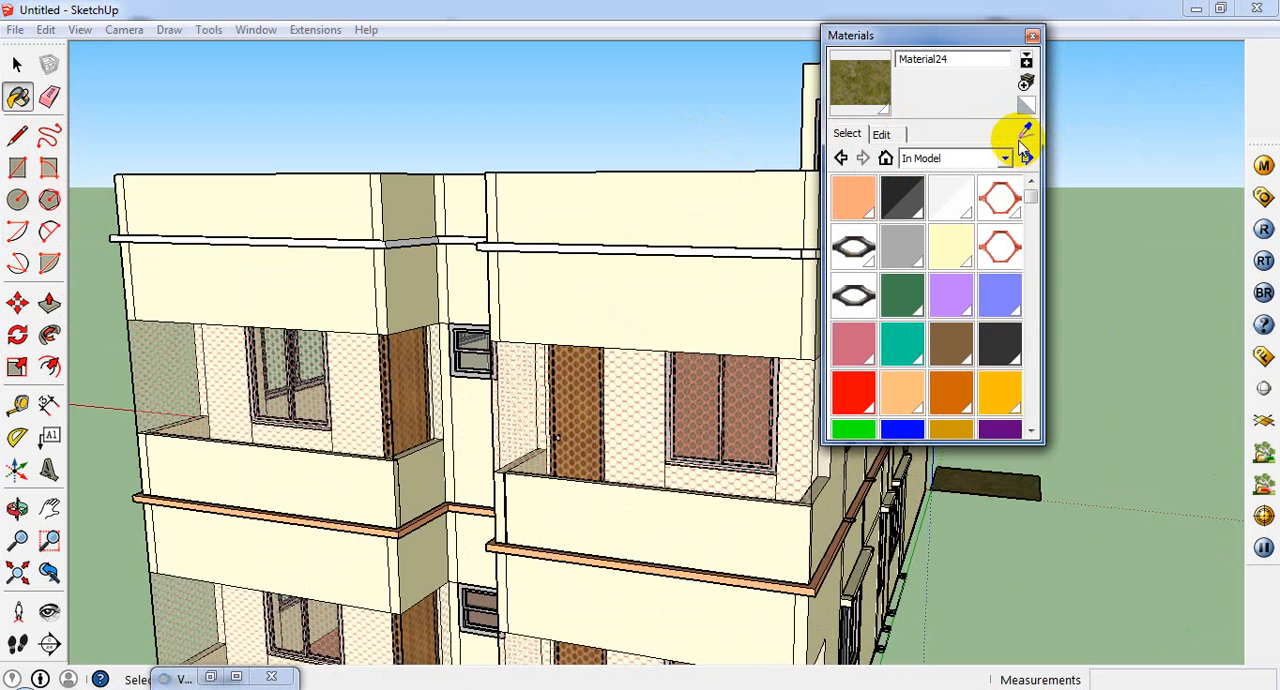
pyautogui.click(811, 577)
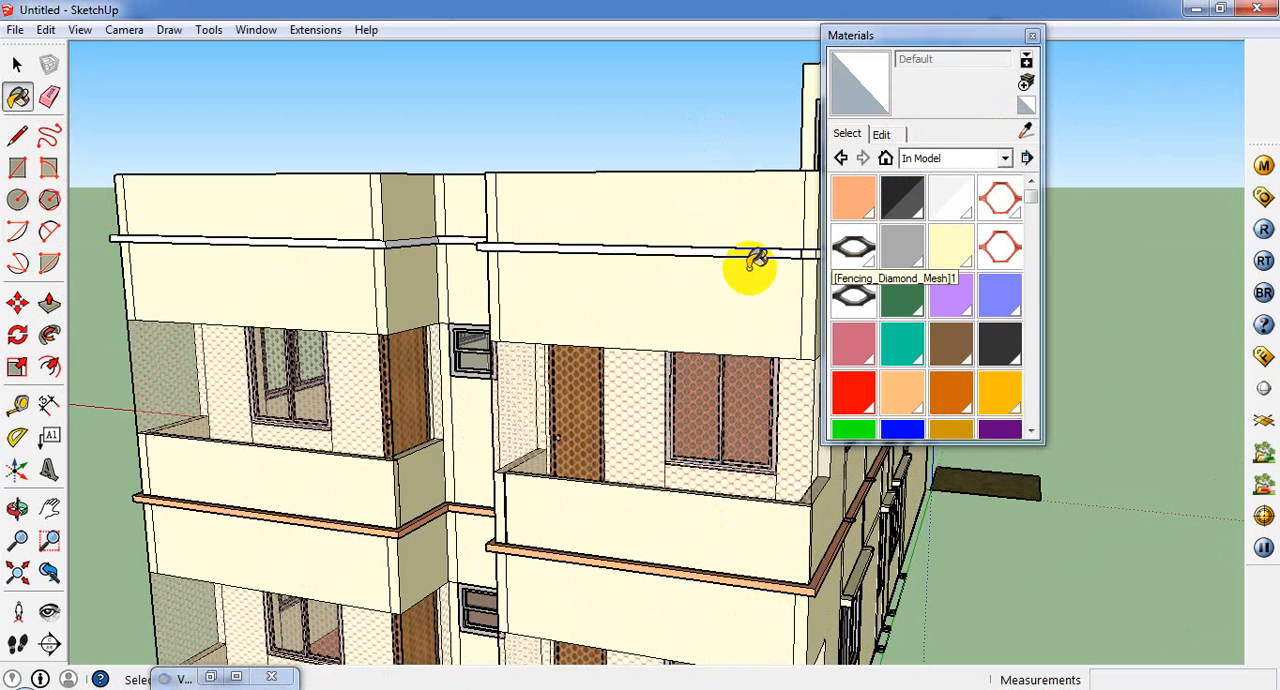
pyautogui.click(1025, 130)
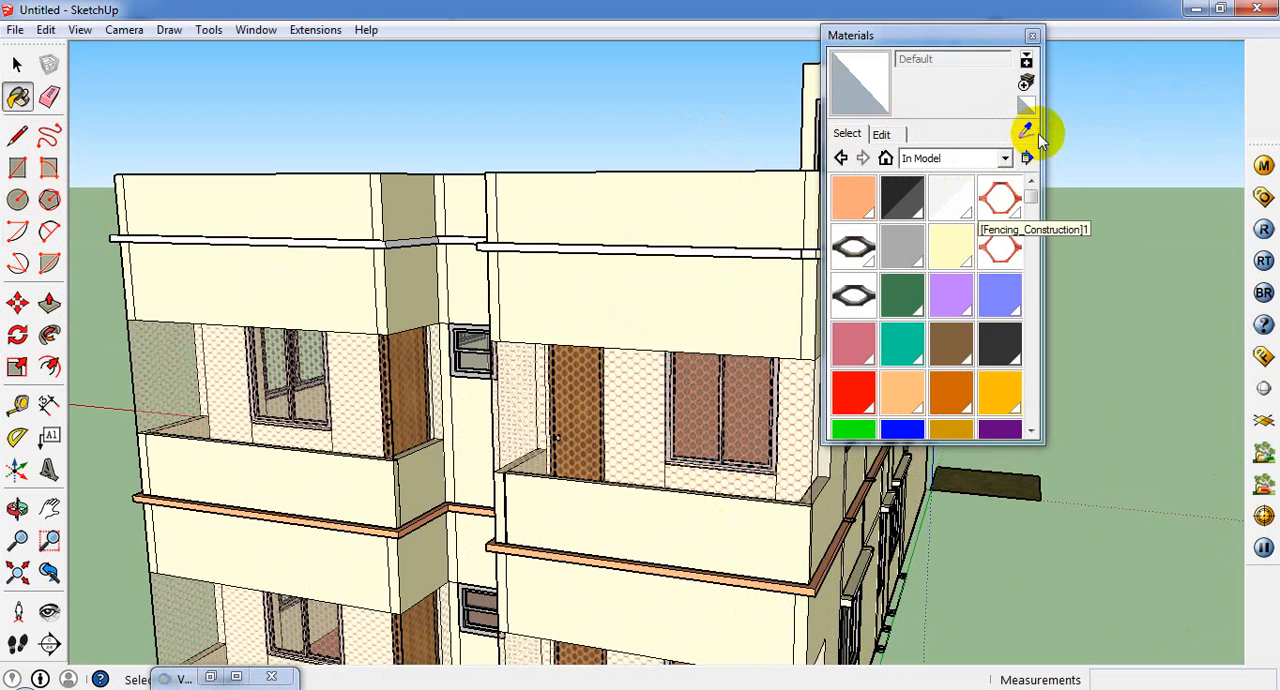
pyautogui.click(838, 547)
pyautogui.scroll(5, 838, 547)
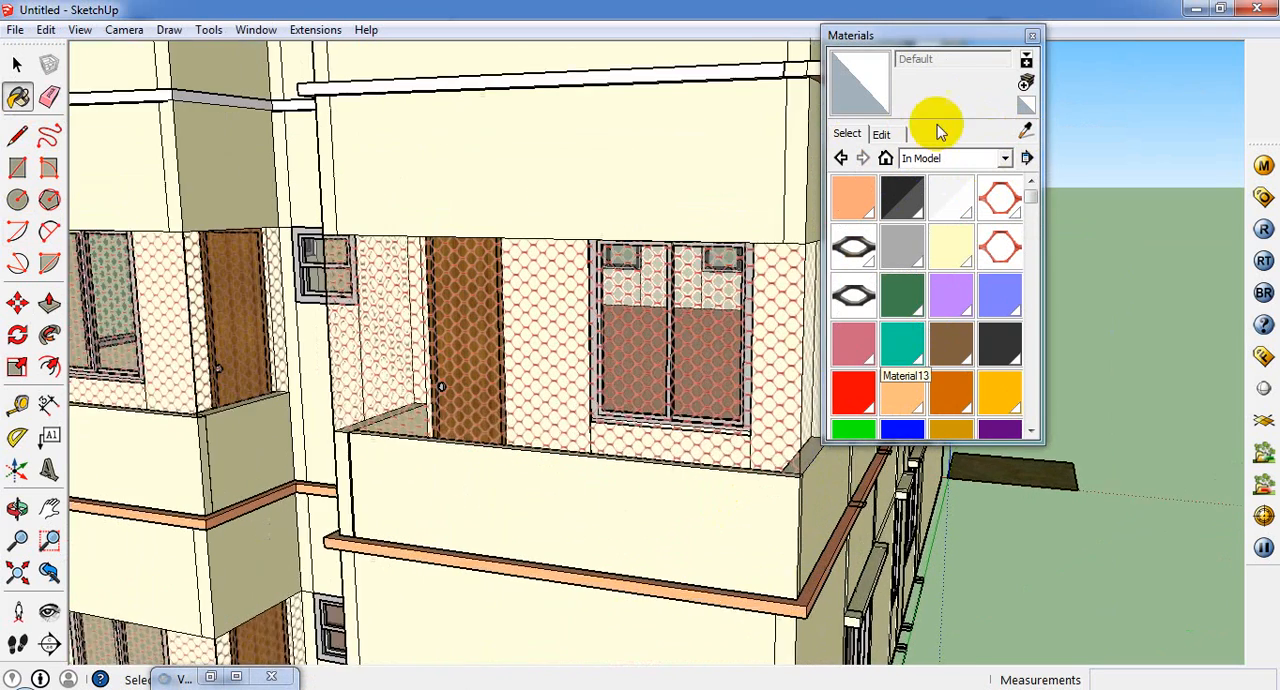
pyautogui.click(1023, 130)
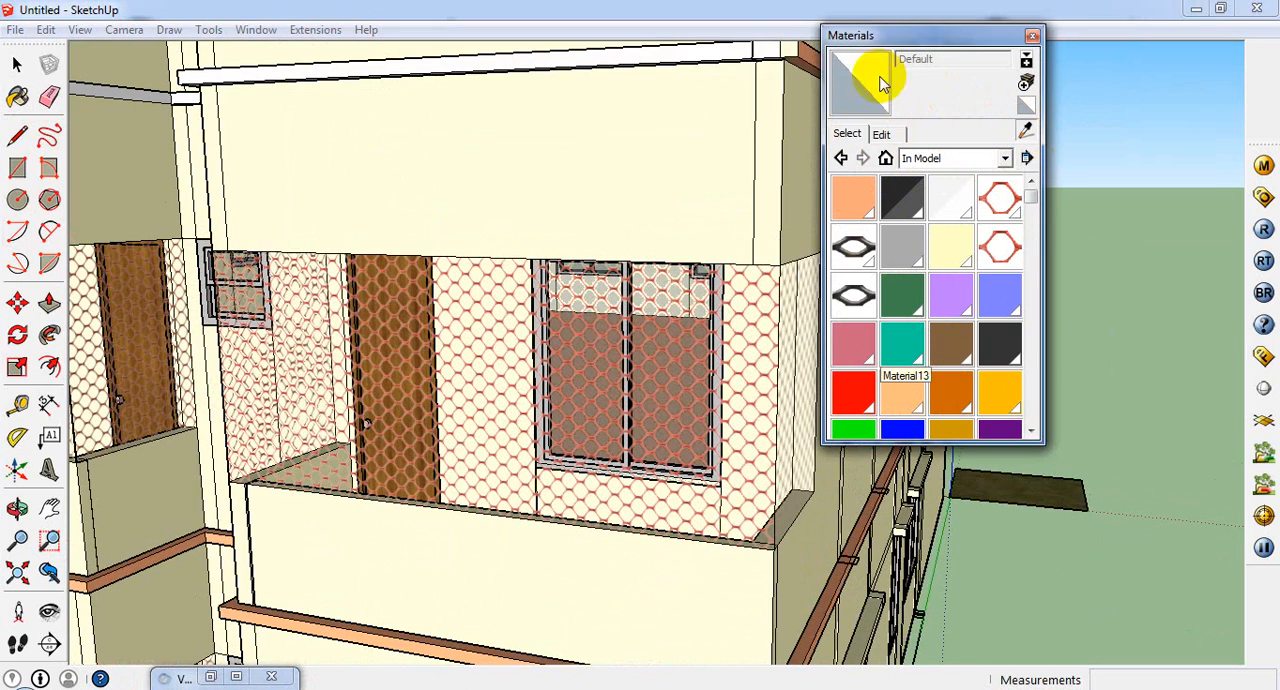
pyautogui.click(810, 42)
# Step: Paint the new front band beside the windowed side and the bands around the stair recess with 0012_Bisque
pyautogui.scroll(3, 795, 44)
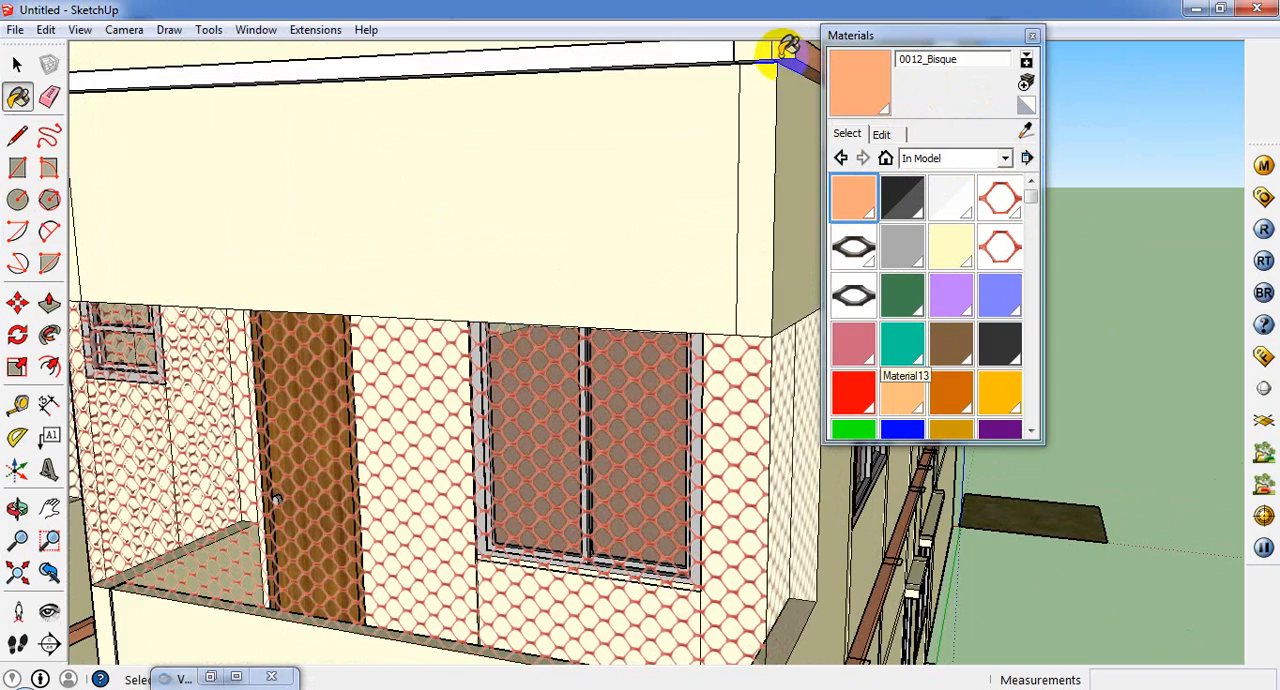
pyautogui.click(737, 57)
pyautogui.scroll(-5, 765, 122)
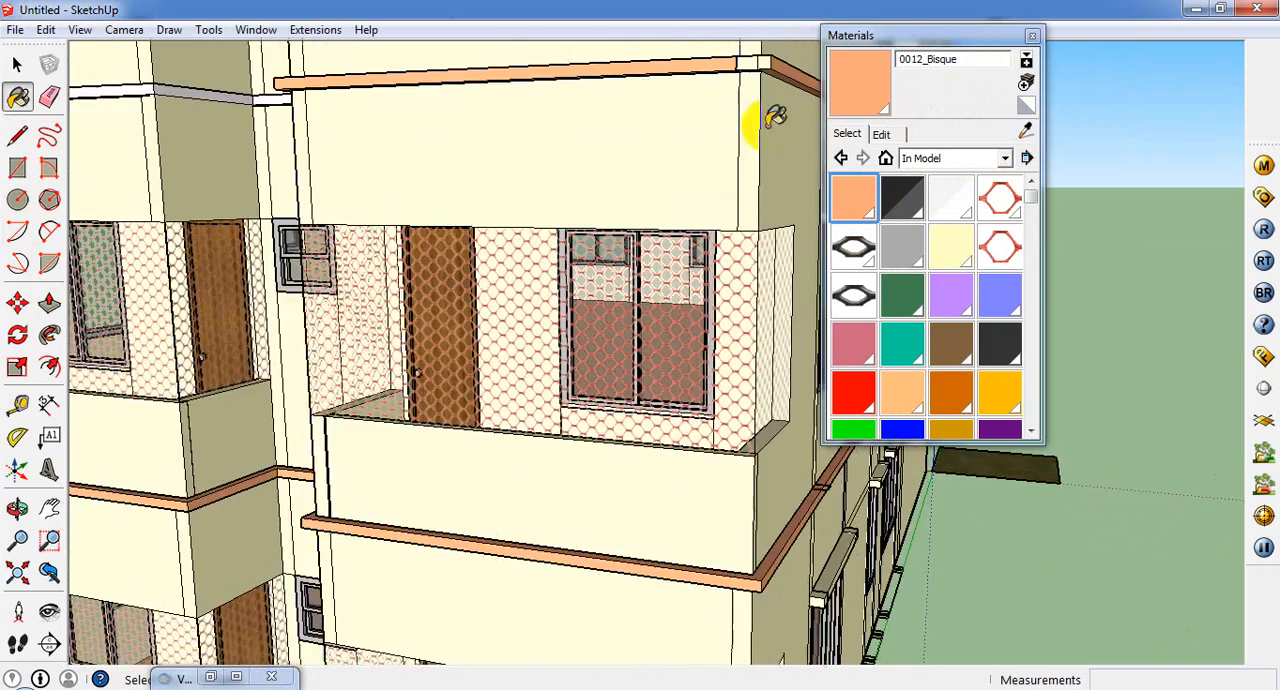
pyautogui.scroll(3, 290, 112)
pyautogui.click(328, 98)
pyautogui.scroll(-3, 328, 98)
pyautogui.scroll(3, 420, 90)
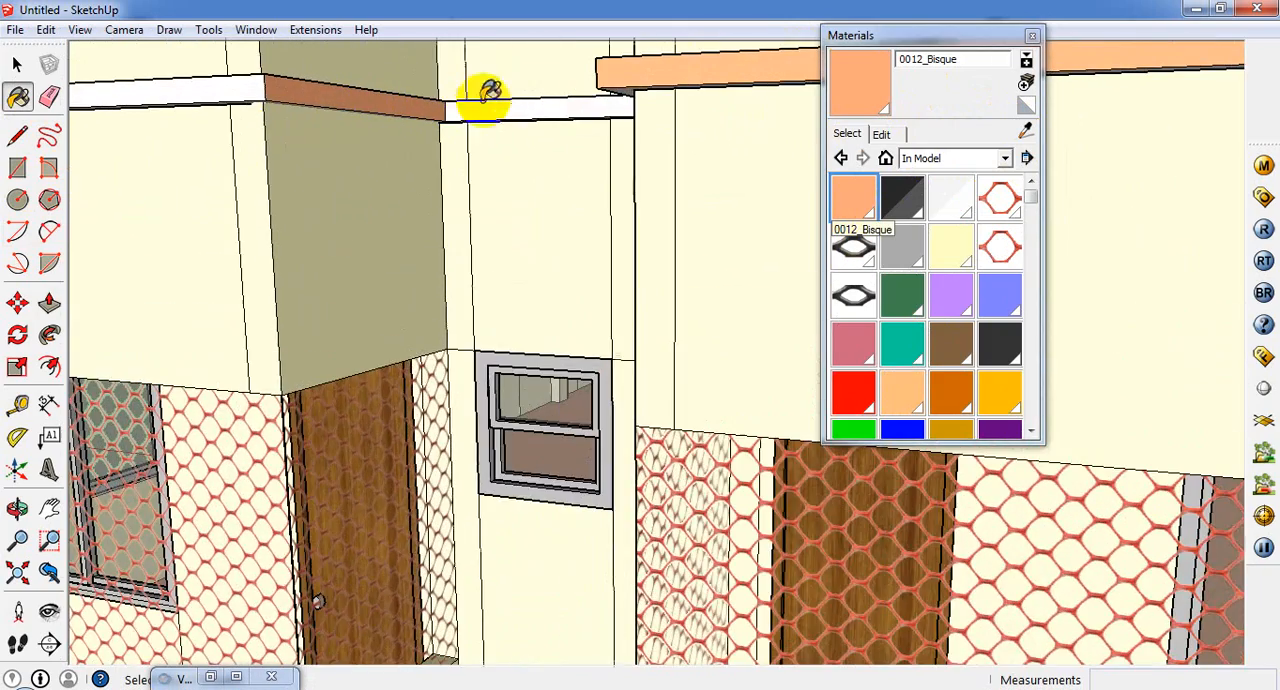
pyautogui.click(551, 106)
pyautogui.scroll(3, 520, 70)
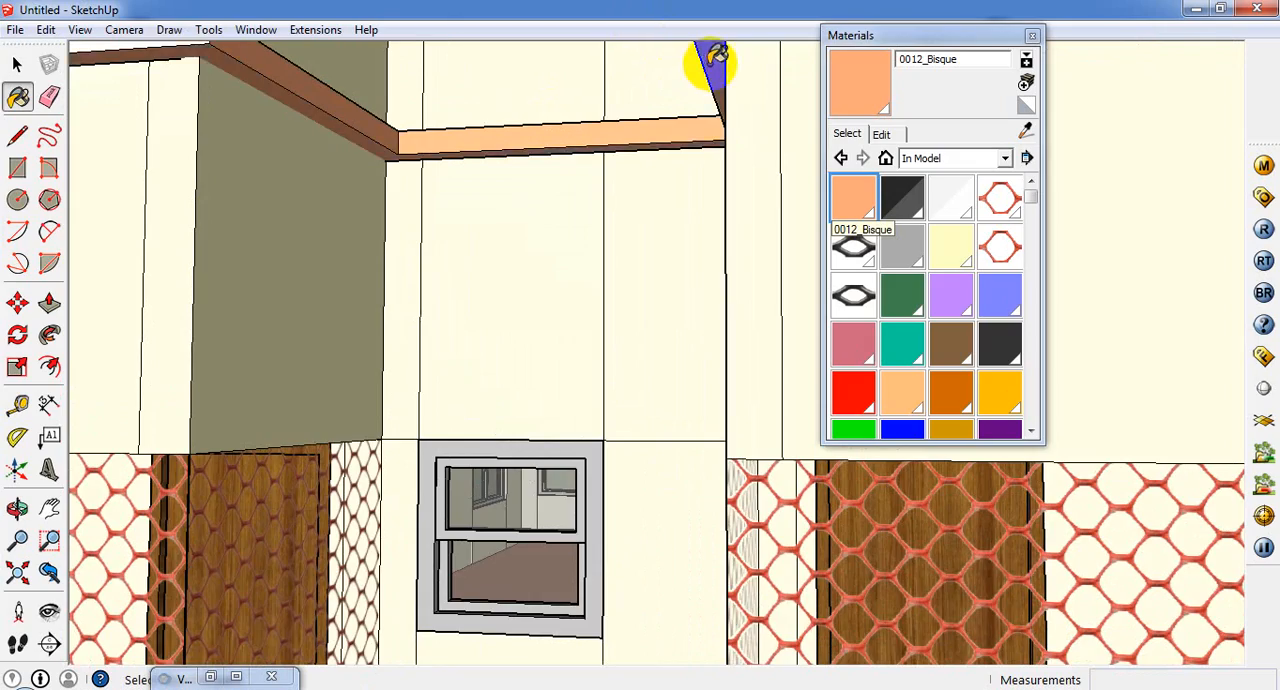
pyautogui.scroll(-2, 705, 55)
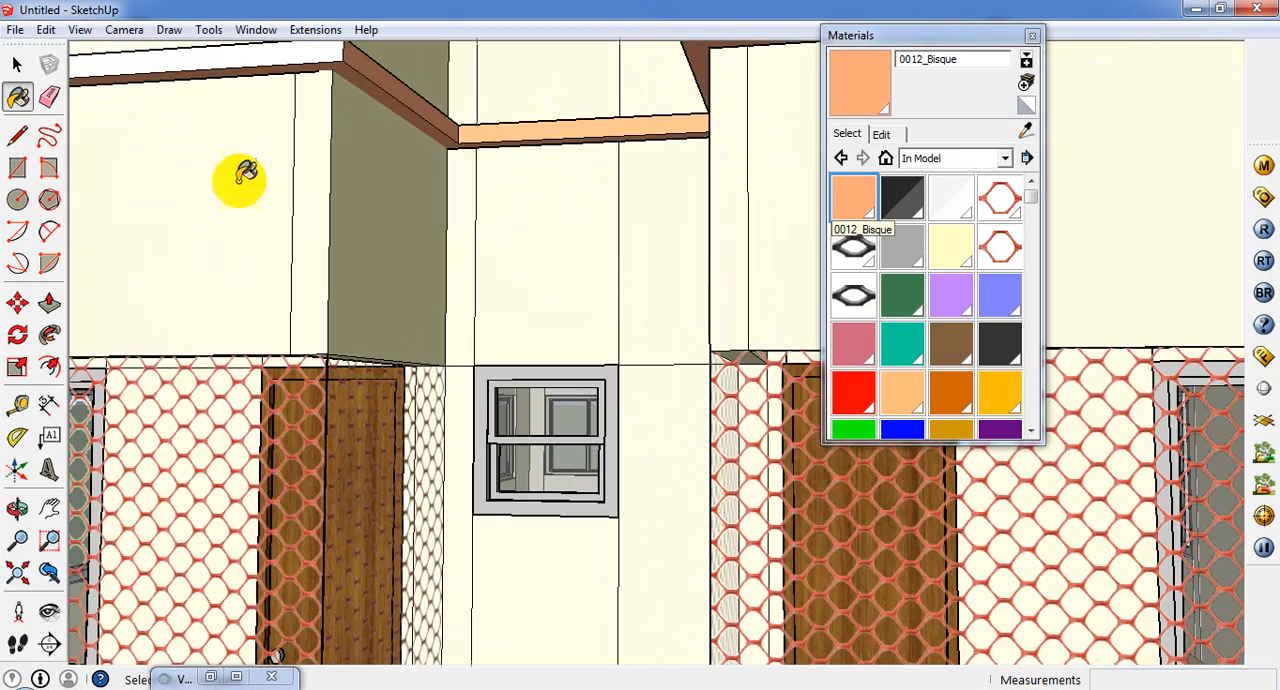
# Step: Paint the remaining faces of the front parapet band around the stair recess with 0012_Bisque
pyautogui.scroll(-1, 330, 65)
pyautogui.click(323, 62)
pyautogui.scroll(-4, 460, 98)
pyautogui.moveTo(436, 312); pyautogui.dragTo(462, 455, button='middle')
pyautogui.scroll(2, 622, 416)
pyautogui.click(609, 423)
pyautogui.scroll(-3, 380, 404)
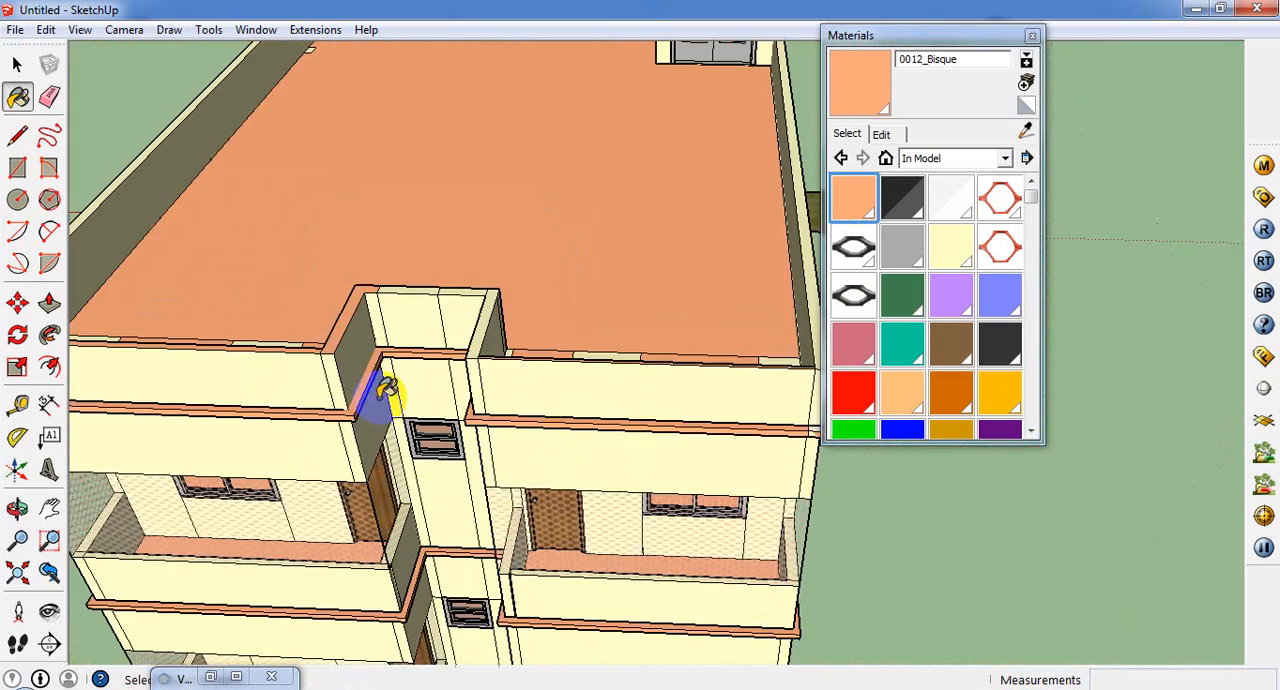
# Step: Open the building group, paint the unpainted end of the parapet band at the windowed corner with 0012_Bisque, and leave the group
pyautogui.scroll(5, 757, 451)
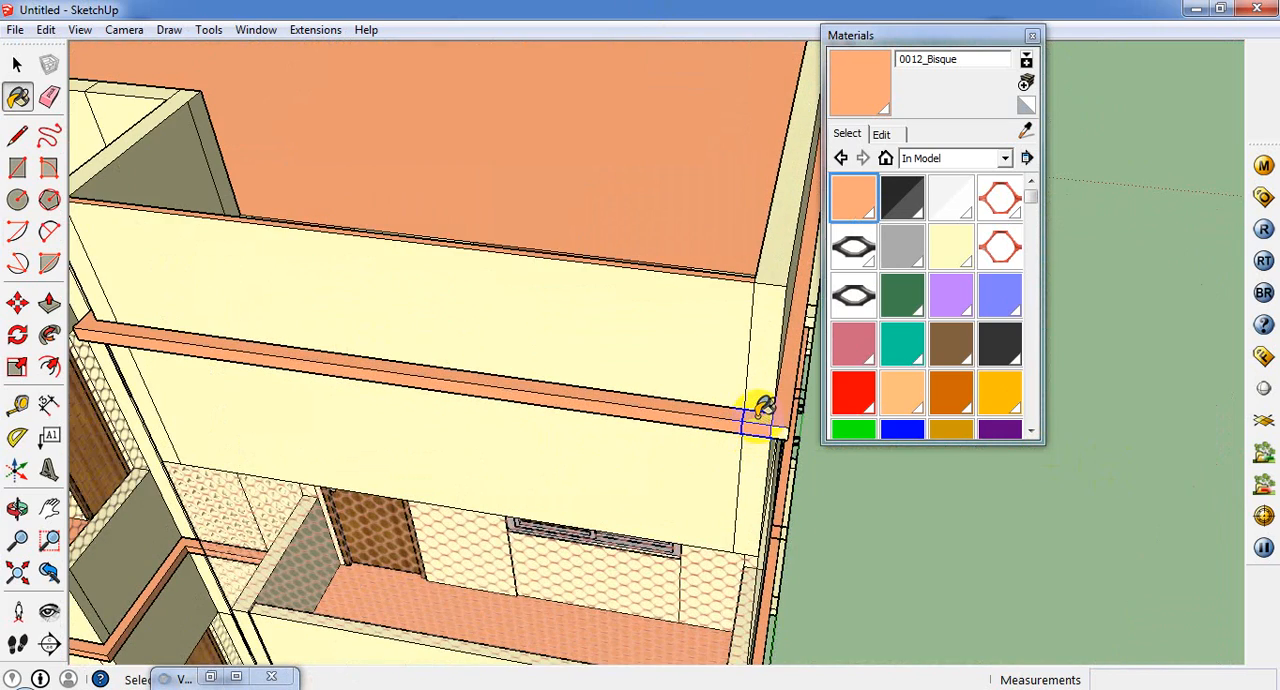
pyautogui.scroll(2, 765, 410)
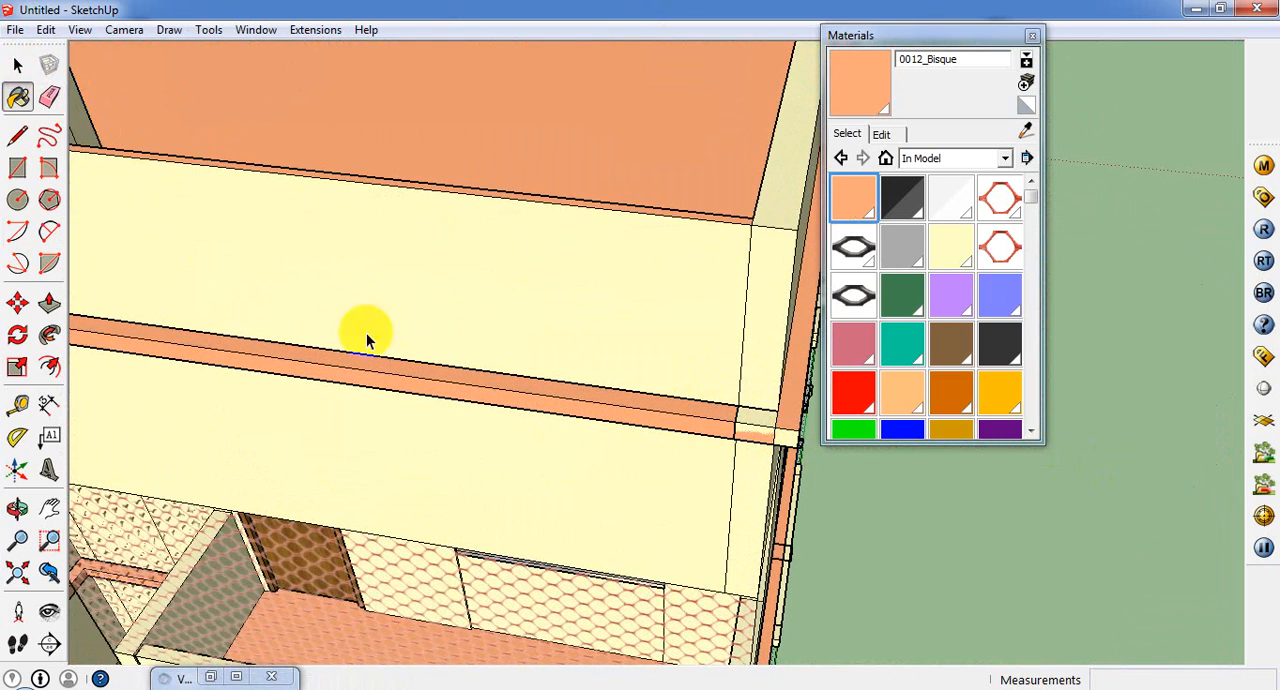
pyautogui.press('space')
pyautogui.press('Delete')
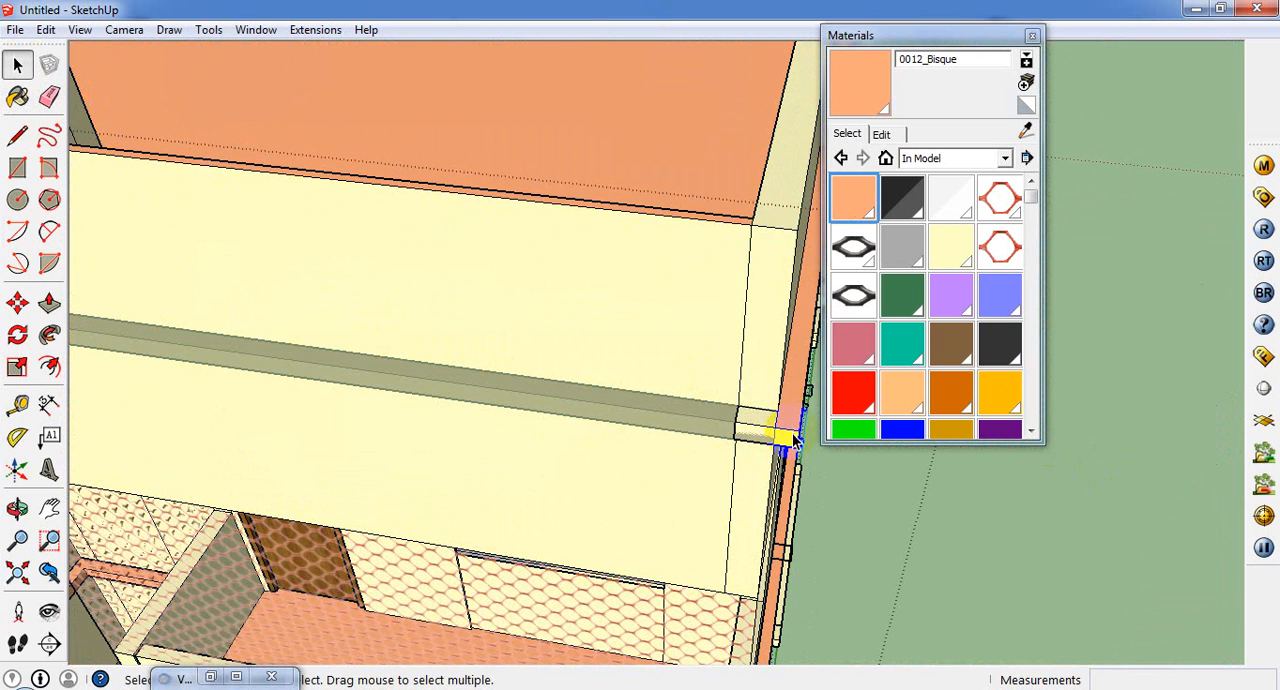
pyautogui.click(791, 430)
pyautogui.scroll(2, 791, 430)
pyautogui.doubleClick(785, 432)
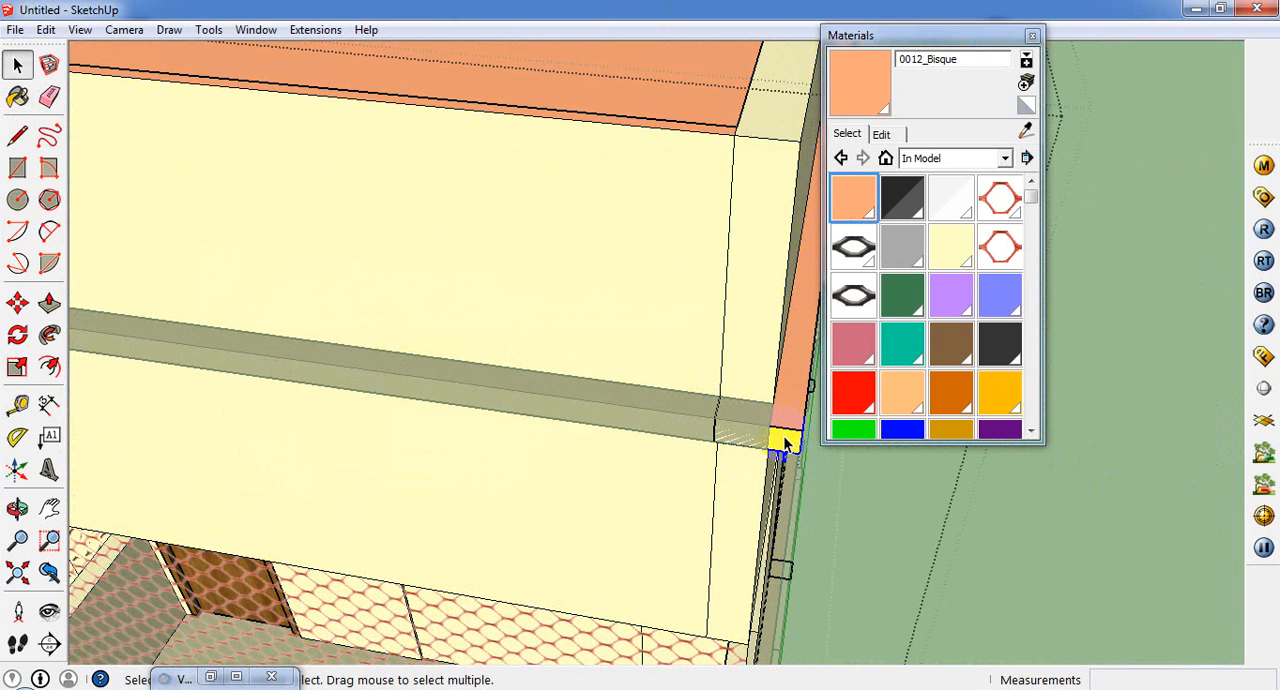
pyautogui.click(783, 440)
pyautogui.click(17, 96)
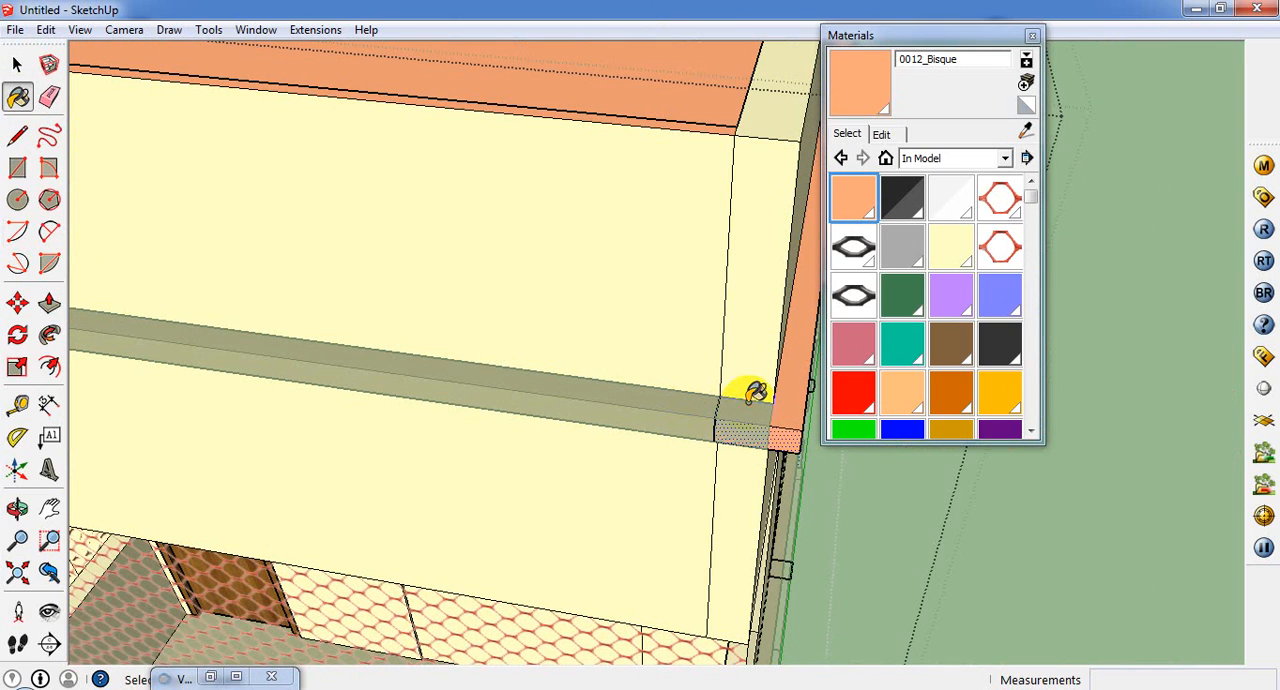
pyautogui.click(17, 66)
pyautogui.click(542, 393)
# Step: Examine the building's underside and the ground-floor plan face at its base
pyautogui.scroll(-1, 542, 393)
pyautogui.scroll(-4, 542, 393)
pyautogui.moveTo(682, 443); pyautogui.dragTo(549, 272, button='middle')
pyautogui.scroll(-3, 549, 273)
pyautogui.scroll(-2, 813, 601)
pyautogui.moveTo(813, 601); pyautogui.dragTo(617, 551, button='middle')
pyautogui.scroll(4, 538, 497)
pyautogui.click(538, 497)
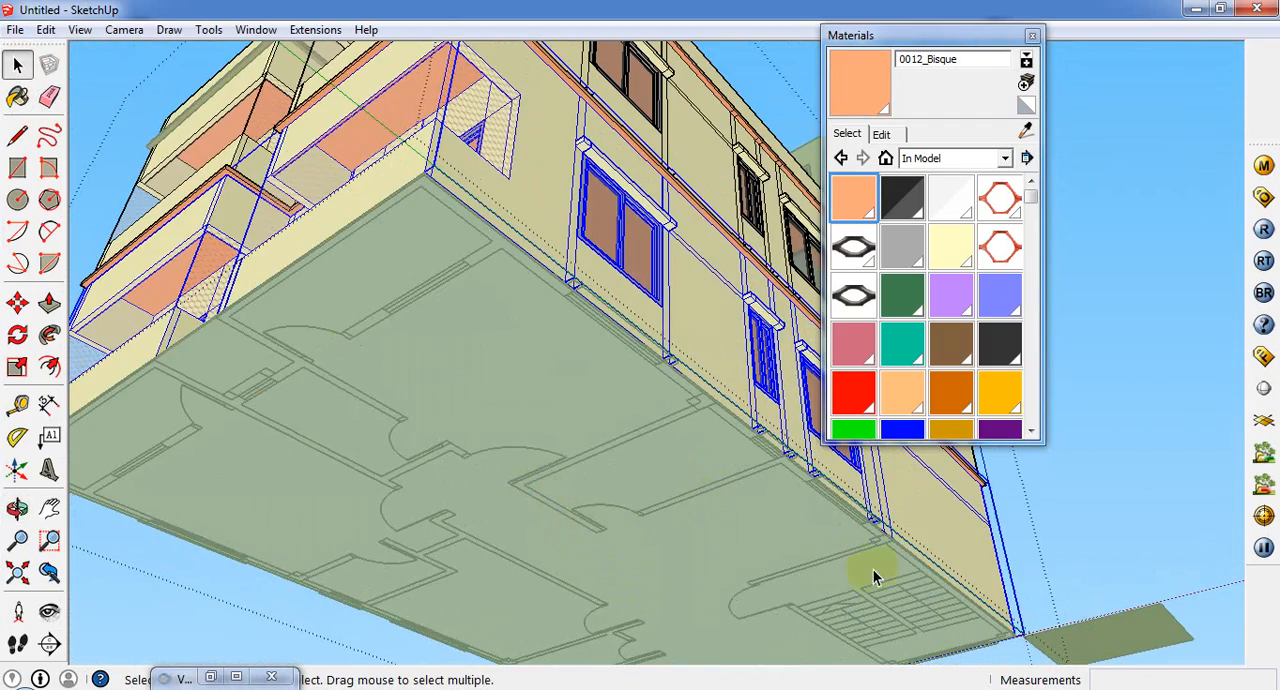
pyautogui.click(1076, 583)
pyautogui.click(440, 405)
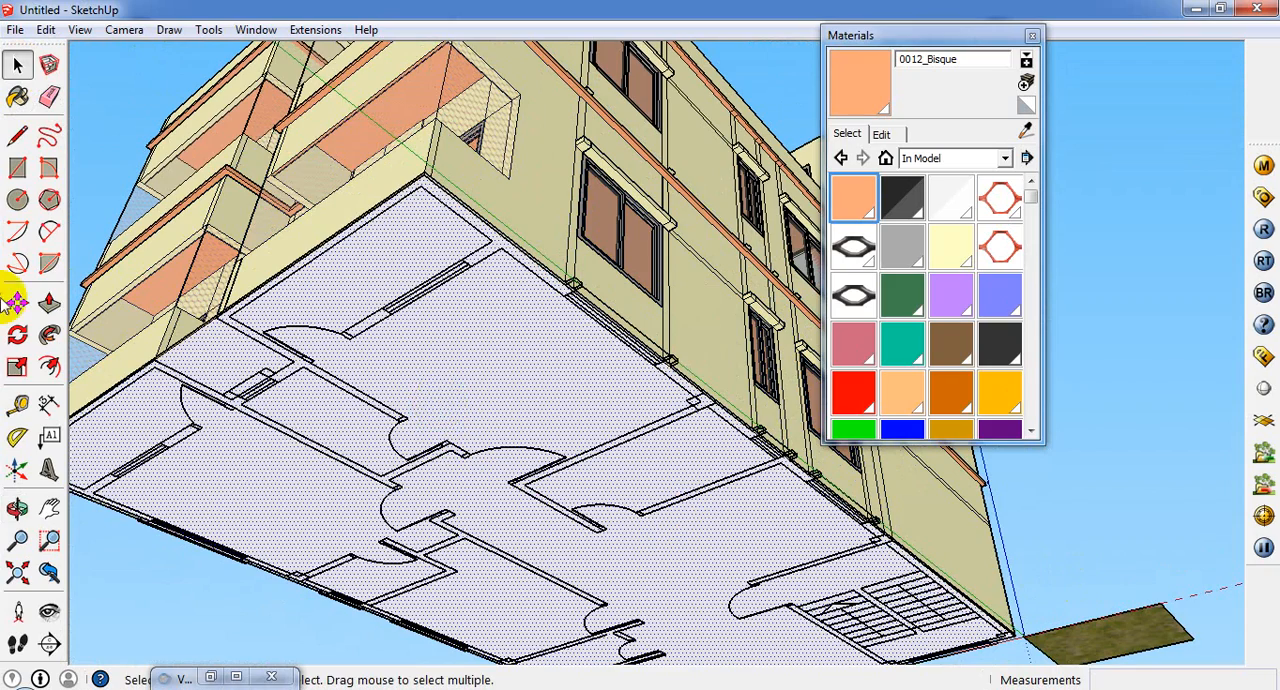
pyautogui.click(49, 302)
pyautogui.moveTo(475, 404); pyautogui.dragTo(5, 232, button='middle')
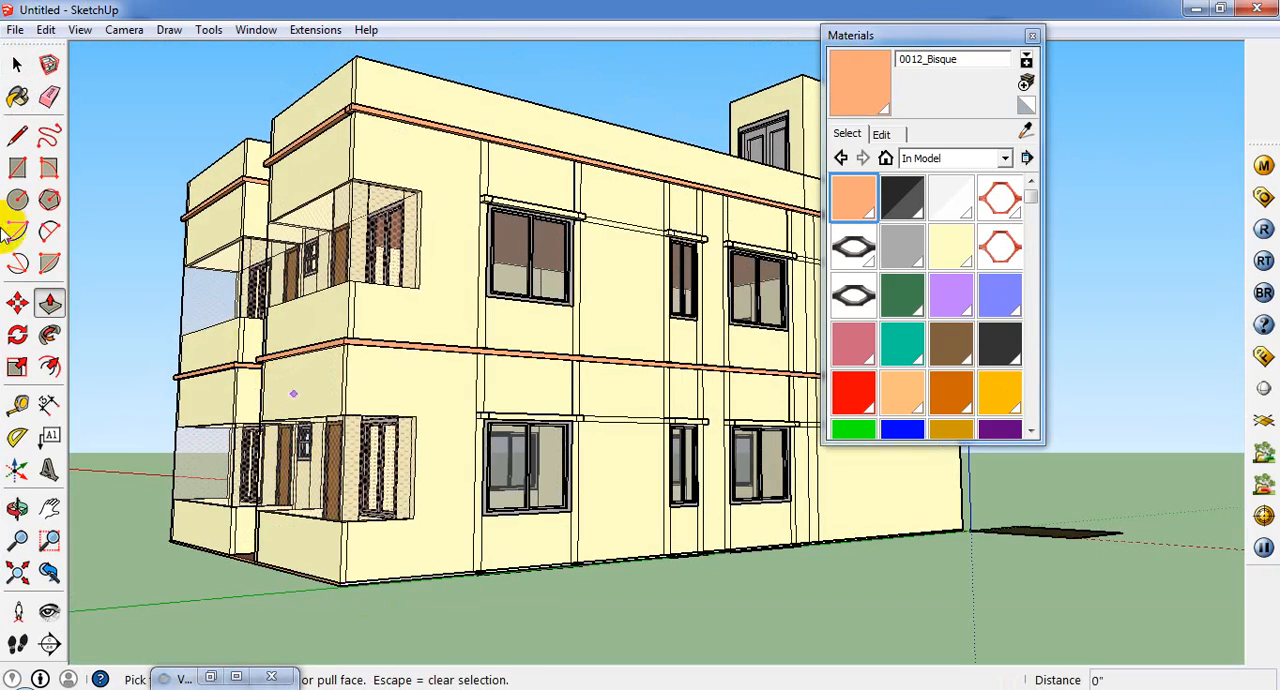
# Step: Try to raise the building group 1.5' along the blue axis above the floor plan
pyautogui.click(16, 64)
pyautogui.click(514, 272)
pyautogui.scroll(-2, 514, 272)
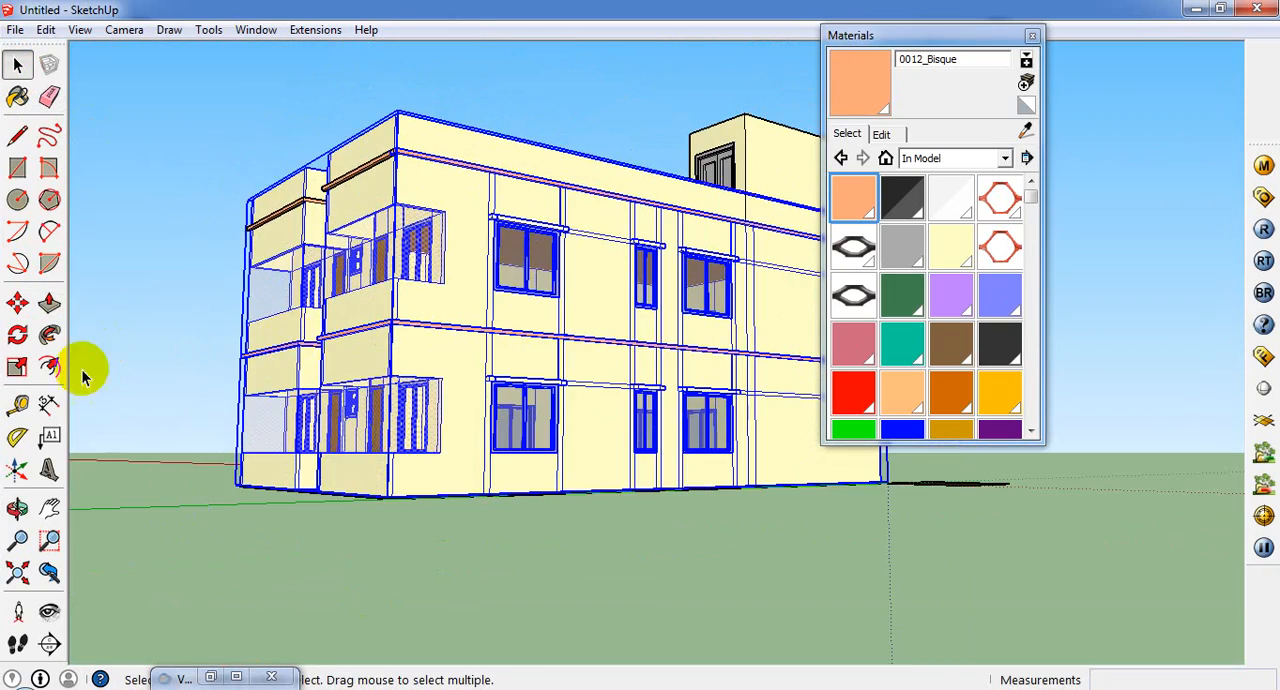
pyautogui.click(17, 302)
pyautogui.click(388, 492)
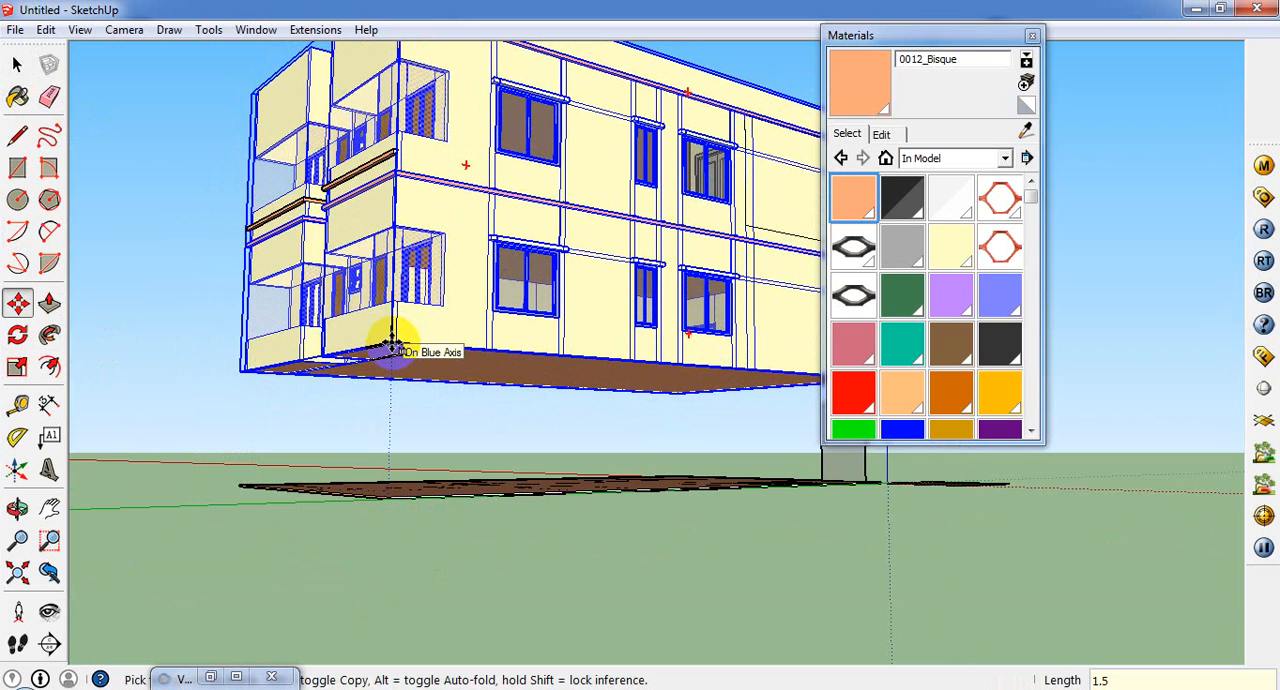
pyautogui.press('Escape')
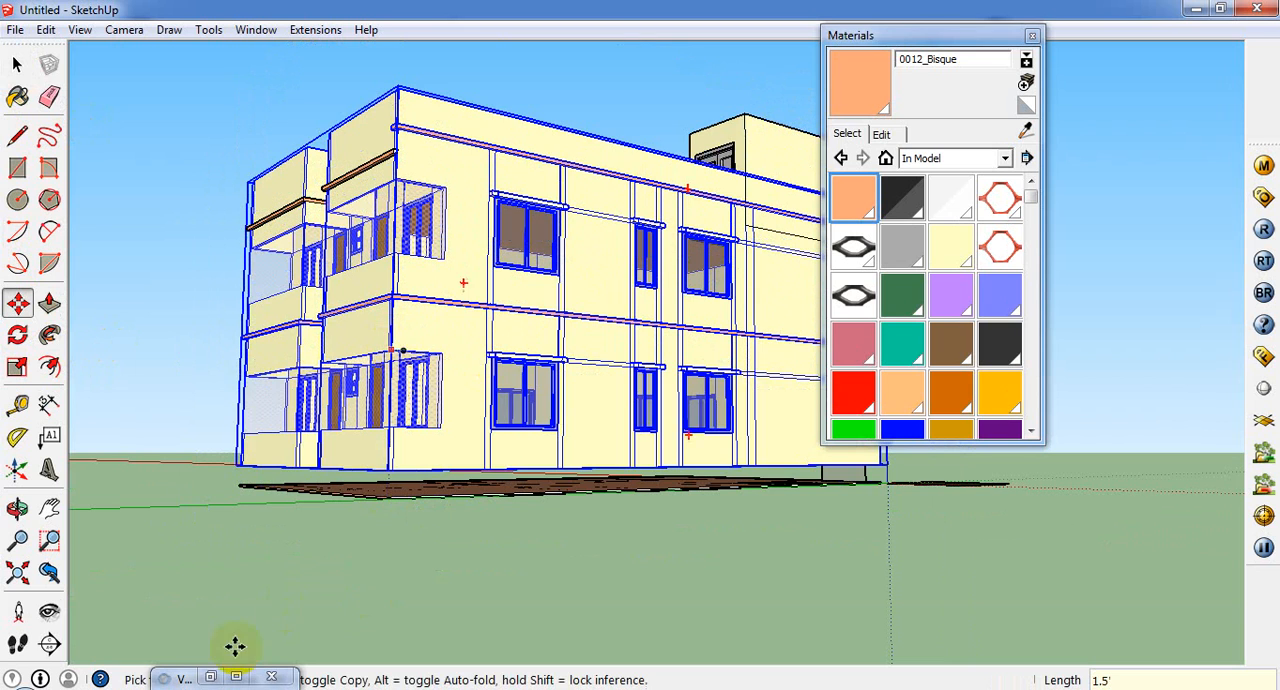
# Step: Push/Pull the floor-plan face up 1' 6" to meet the underside of the raised building
pyautogui.click(49, 302)
pyautogui.scroll(6, 394, 488)
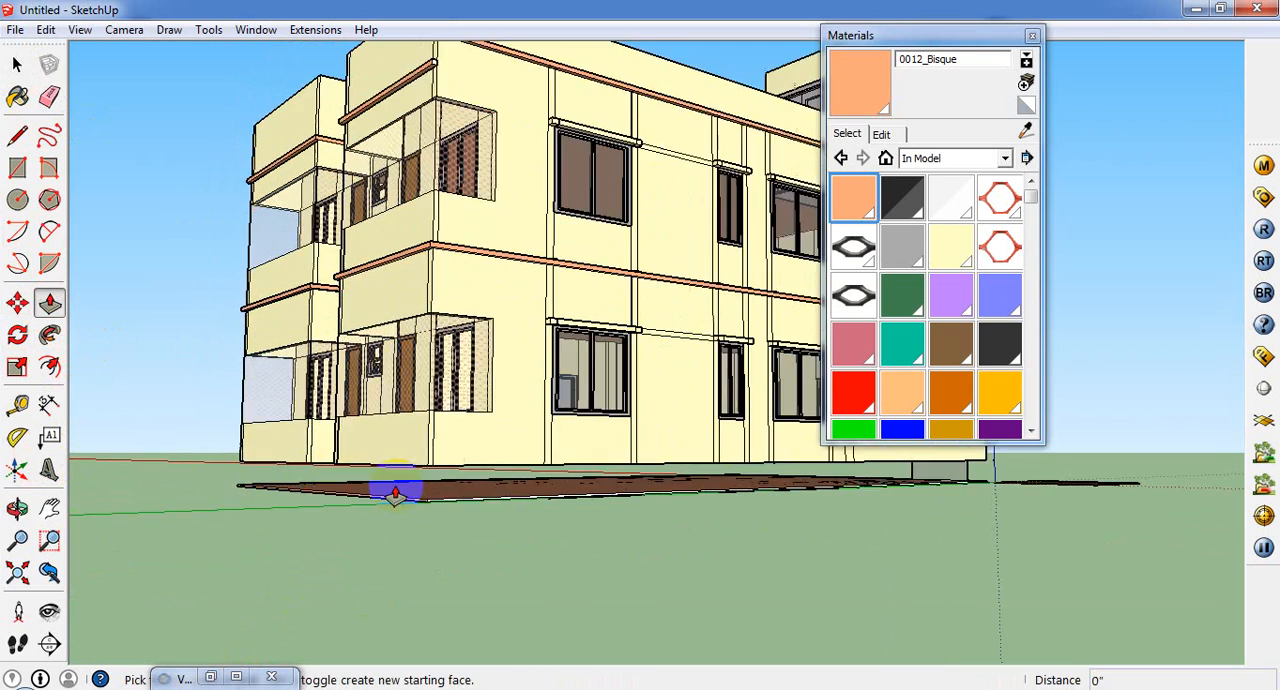
pyautogui.doubleClick(431, 587)
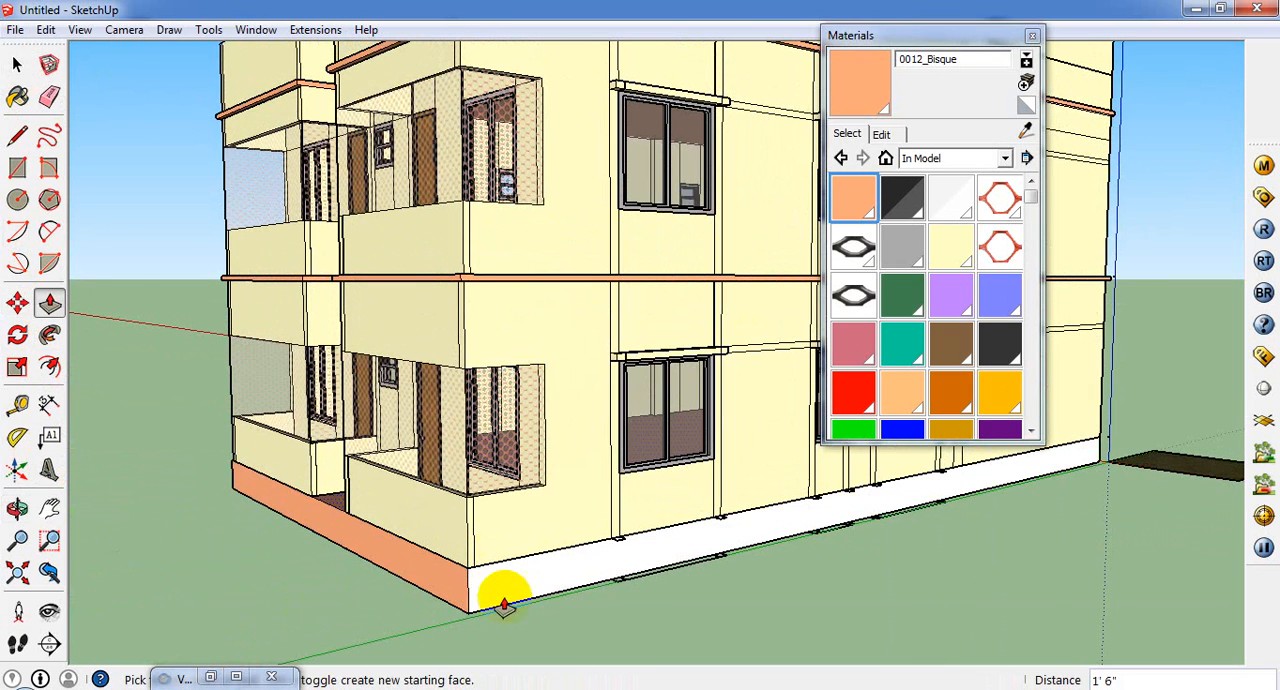
# Step: Paint the plinth's long white side below the windowed wall with 0012_Bisque
pyautogui.click(17, 96)
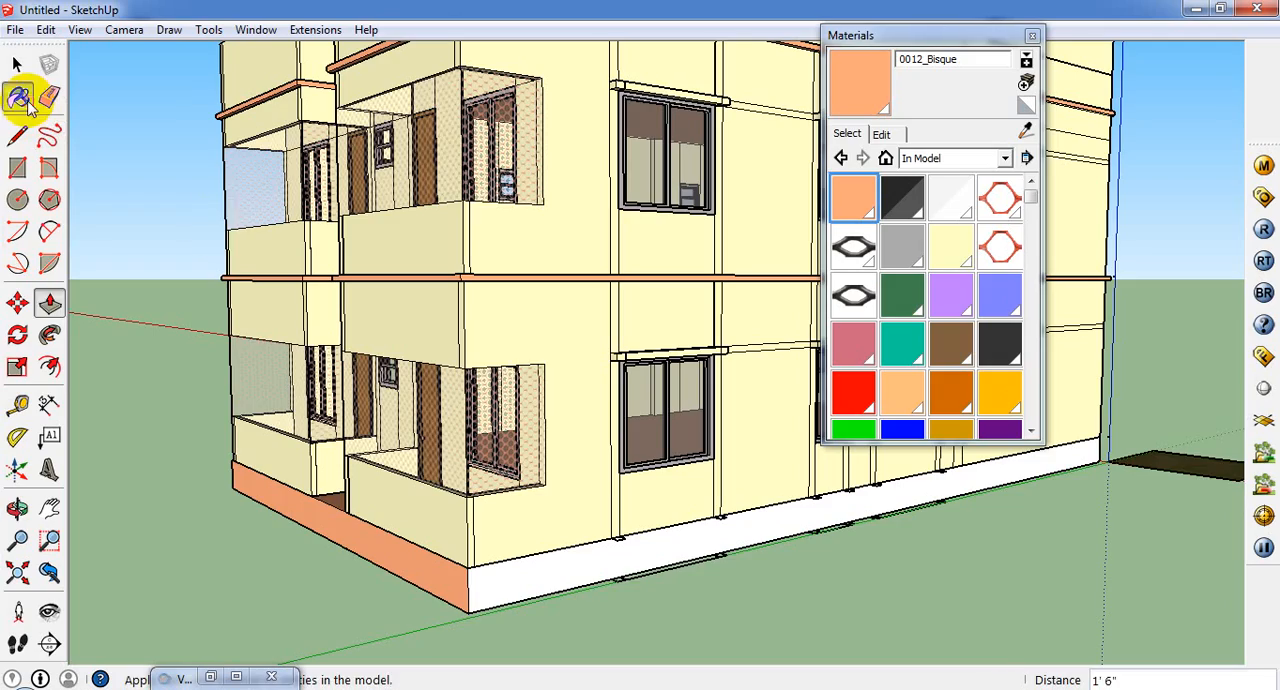
pyautogui.click(600, 580)
pyautogui.moveTo(600, 580); pyautogui.dragTo(530, 688, button='middle')
pyautogui.scroll(2, 412, 580)
pyautogui.moveTo(412, 580); pyautogui.dragTo(352, 687, button='middle')
pyautogui.scroll(4, 406, 572)
pyautogui.scroll(-3, 412, 570)
pyautogui.moveTo(400, 577); pyautogui.dragTo(480, 412, button='middle')
pyautogui.scroll(-4, 349, 472)
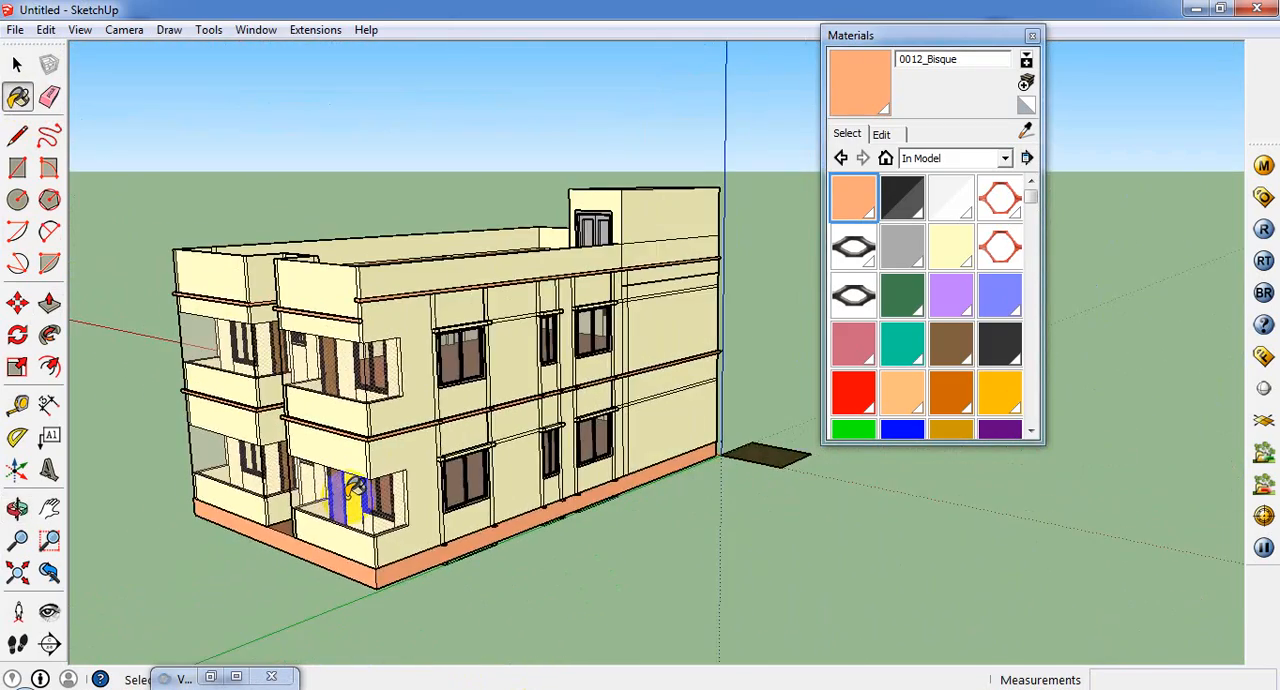
# Step: Examine how the front parapet band lines up with the side band at the raised building's corner
pyautogui.moveTo(349, 490)
pyautogui.mouseDown(button='middle')
pyautogui.moveTo(563, 454)
pyautogui.moveTo(372, 450)
pyautogui.moveTo(371, 424)
pyautogui.mouseUp(button='middle')
pyautogui.scroll(4, 346, 270)
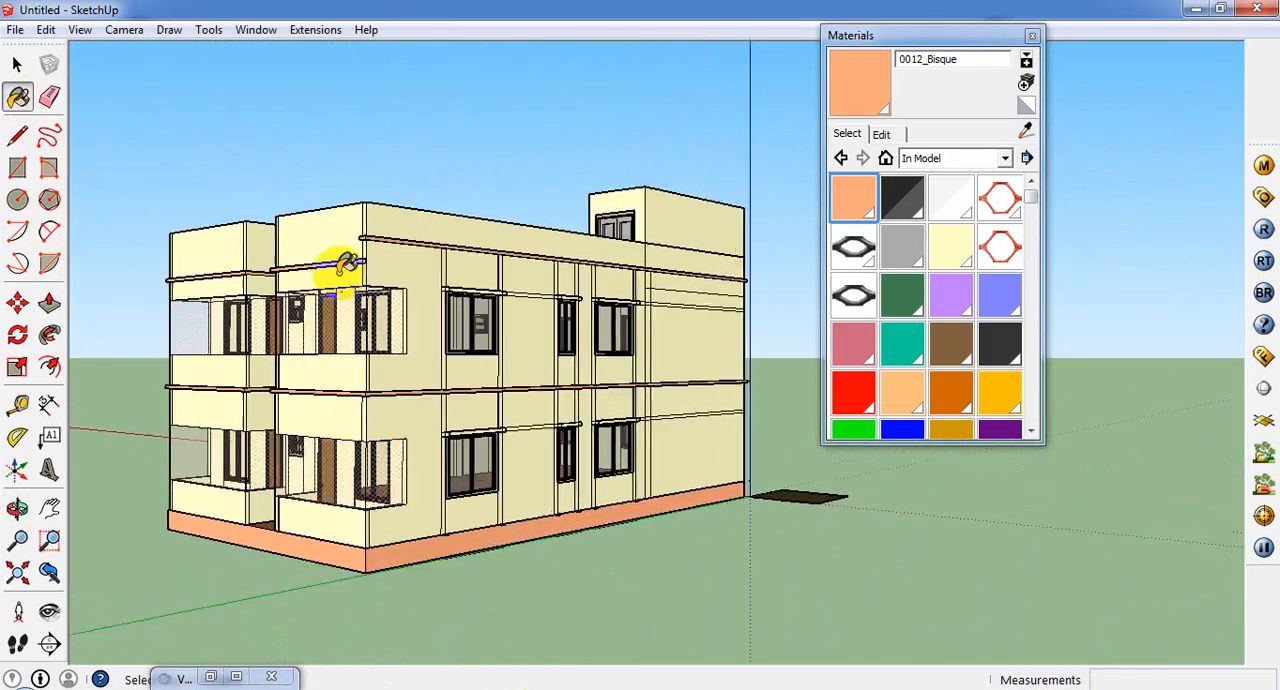
pyautogui.moveTo(350, 295); pyautogui.dragTo(408, 342, button='middle')
pyautogui.scroll(2, 437, 302)
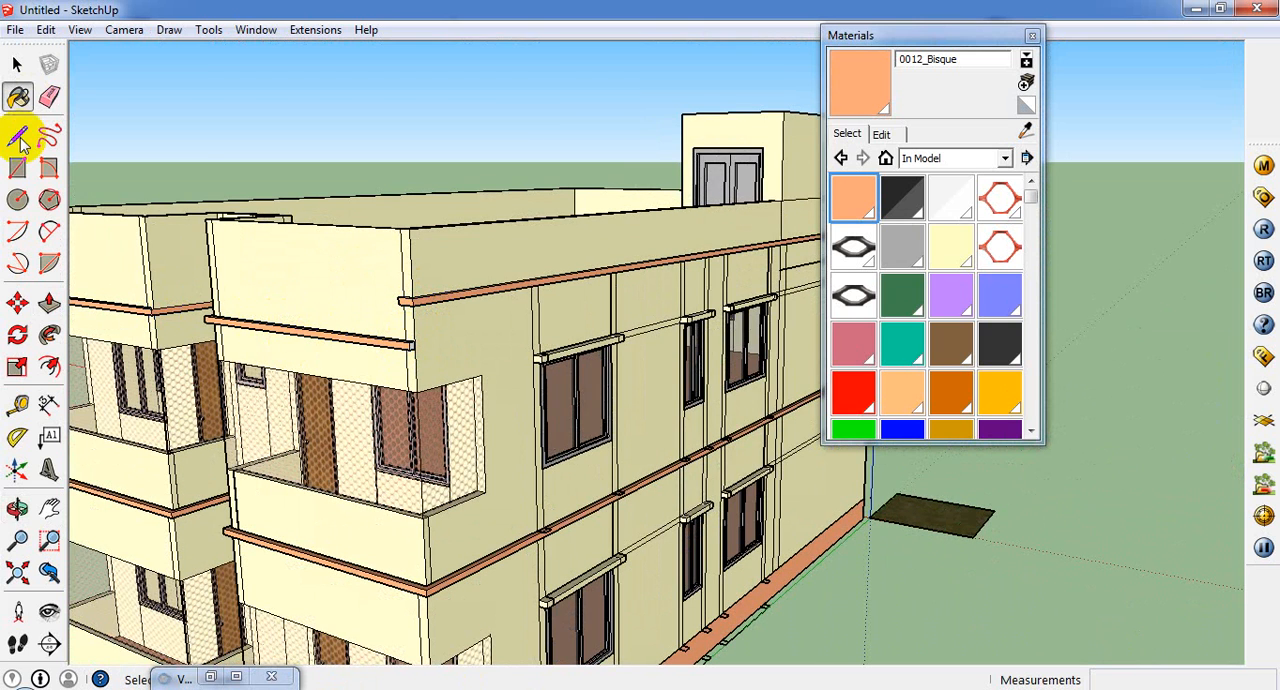
pyautogui.scroll(4, 380, 337)
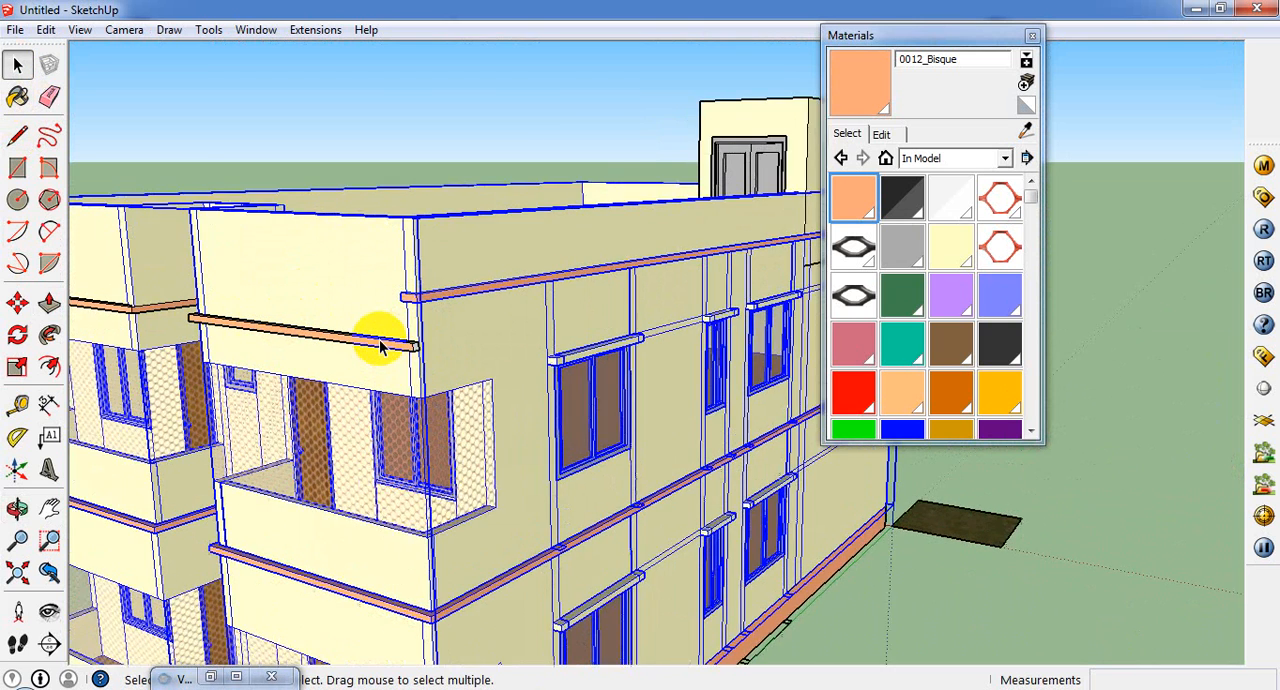
pyautogui.keyDown('shift'); pyautogui.click(395, 350); pyautogui.keyUp('shift')
pyautogui.scroll(1, 382, 348)
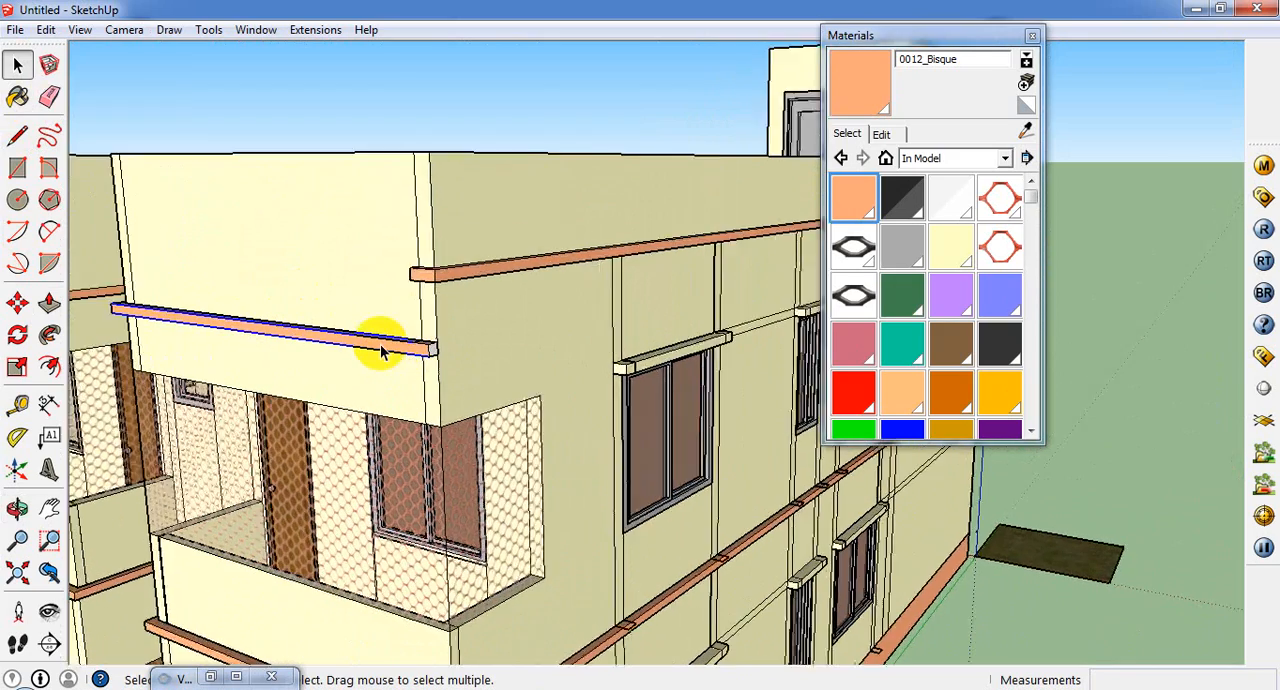
pyautogui.moveTo(382, 348); pyautogui.dragTo(409, 454, button='middle')
pyautogui.scroll(2, 429, 431)
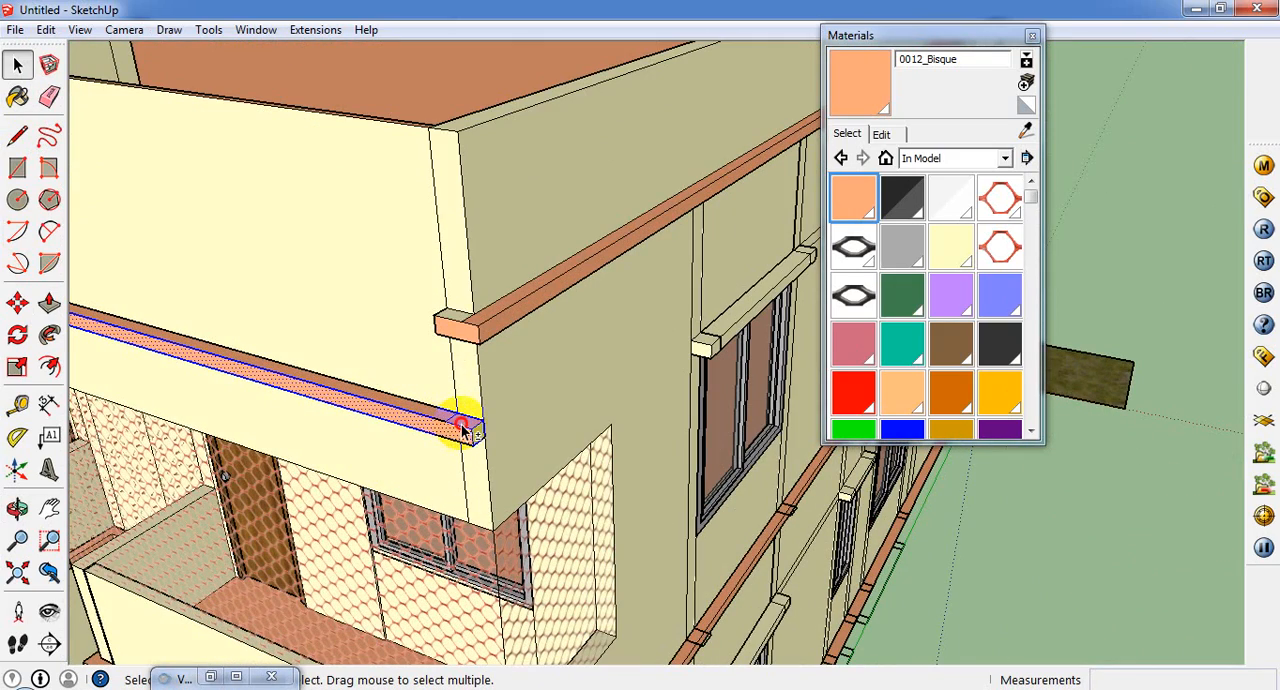
pyautogui.scroll(2, 476, 432)
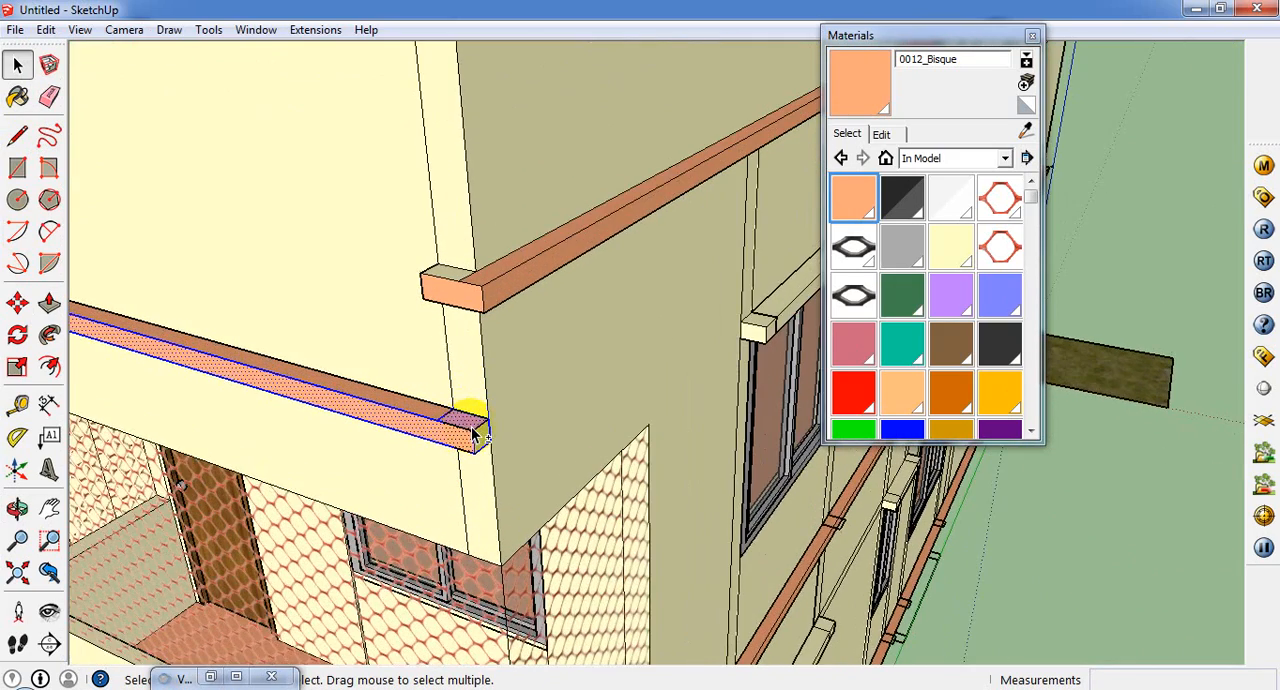
# Step: Select faces of the front band around the stair recess and undo the building's lift and the plinth
pyautogui.scroll(-5, 664, 402)
pyautogui.scroll(4, 208, 276)
pyautogui.moveTo(280, 290)
pyautogui.mouseDown(button='middle')
pyautogui.moveTo(357, 309)
pyautogui.moveTo(409, 358)
pyautogui.moveTo(500, 400)
pyautogui.moveTo(575, 500)
pyautogui.mouseUp(button='middle')
pyautogui.scroll(2, 399, 372)
pyautogui.click(540, 514)
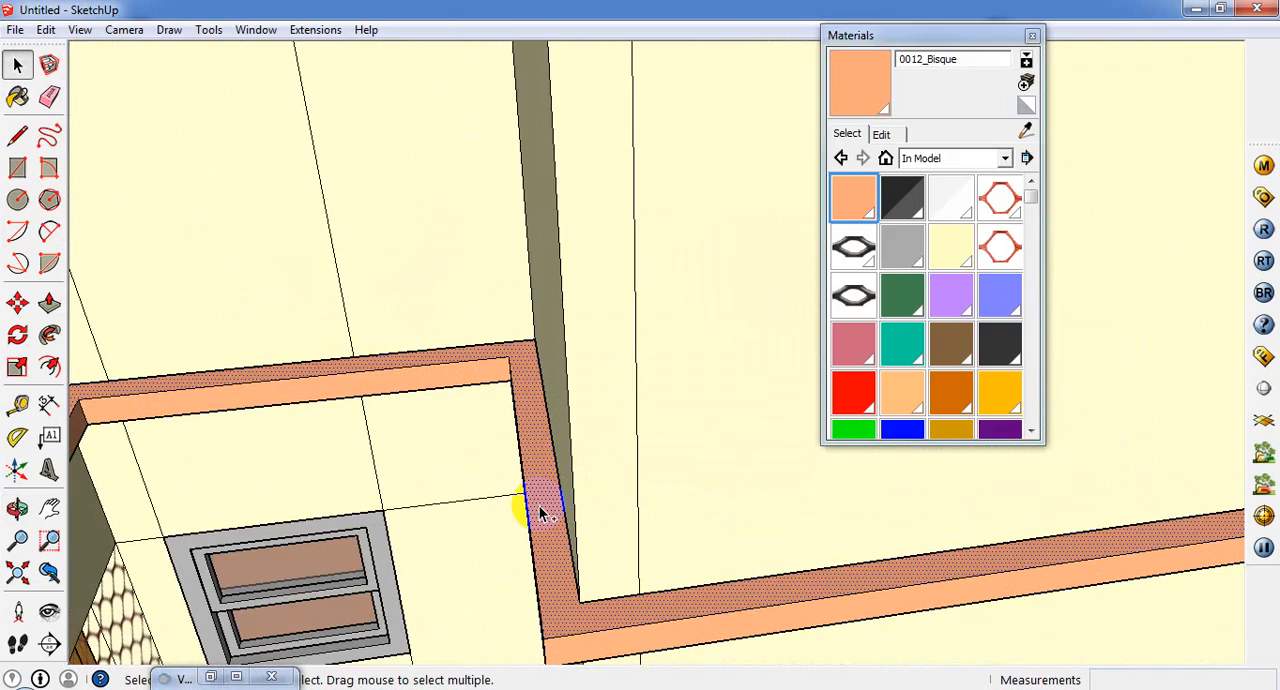
pyautogui.scroll(-4, 540, 514)
pyautogui.moveTo(440, 469)
pyautogui.mouseDown(button='middle')
pyautogui.moveTo(177, 406)
pyautogui.moveTo(471, 371)
pyautogui.mouseUp(button='middle')
pyautogui.scroll(-2, 179, 407)
pyautogui.scroll(-5, 443, 357)
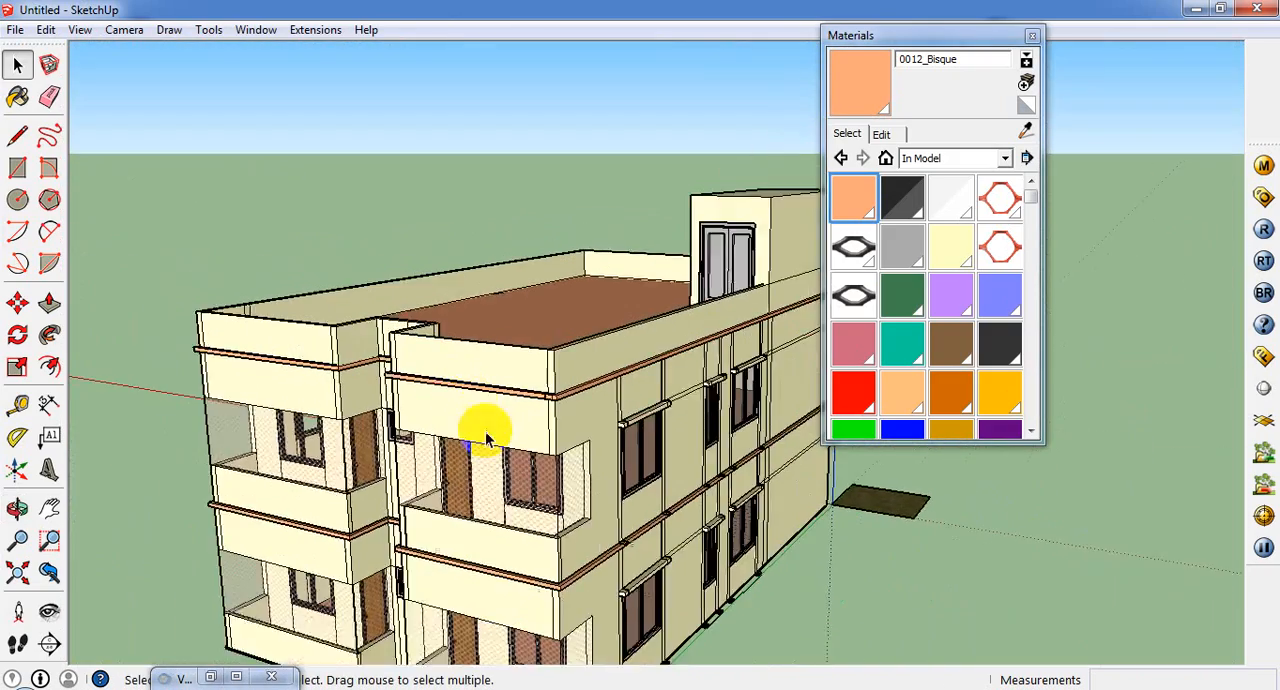
pyautogui.scroll(-2, 537, 460)
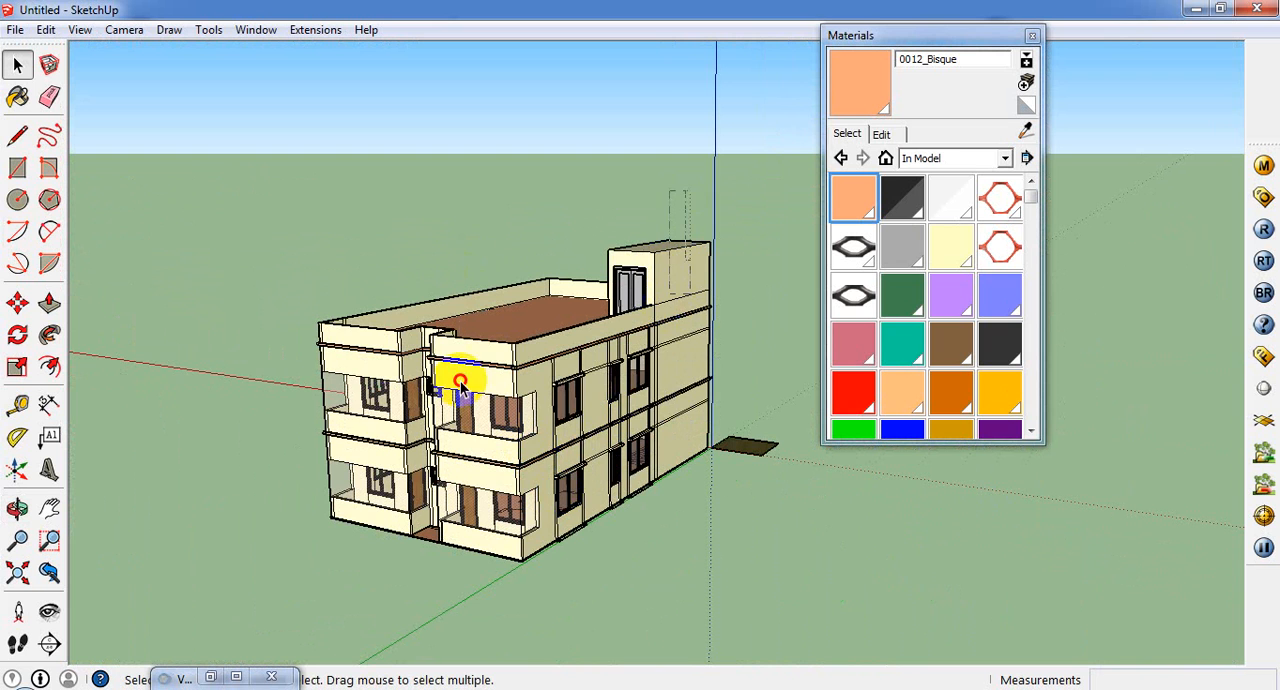
# Step: Group the whole building together with its front parapet bands, leaving out the ground-floor plan
pyautogui.moveTo(273, 487); pyautogui.dragTo(272, 487)
pyautogui.moveTo(324, 461); pyautogui.dragTo(430, 270, button='middle')
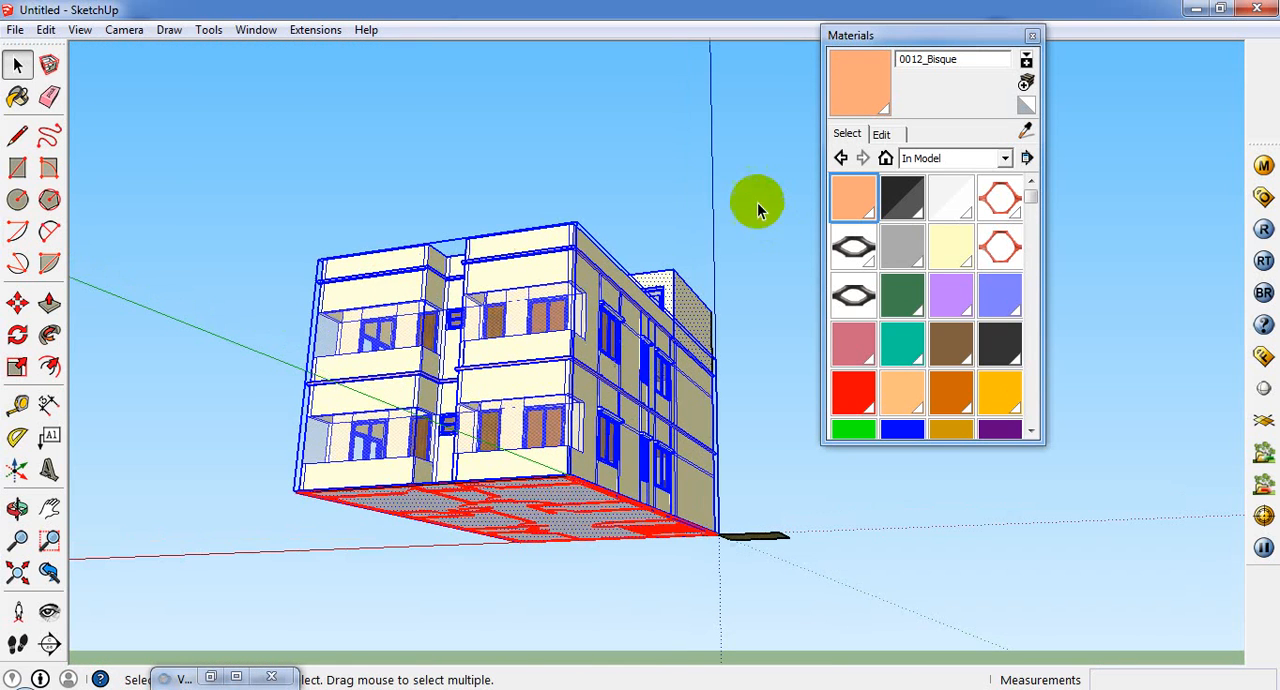
pyautogui.click(757, 204)
pyautogui.moveTo(715, 188); pyautogui.dragTo(223, 434)
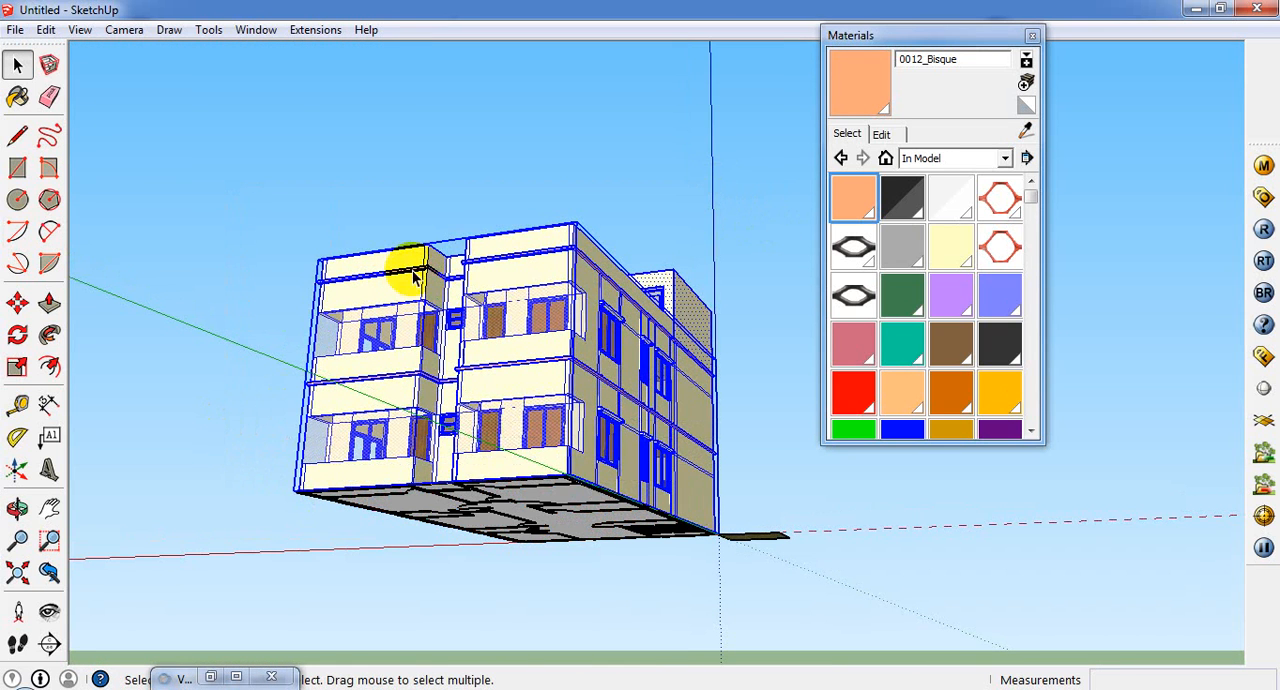
pyautogui.rightClick(420, 272)
pyautogui.click(490, 450)
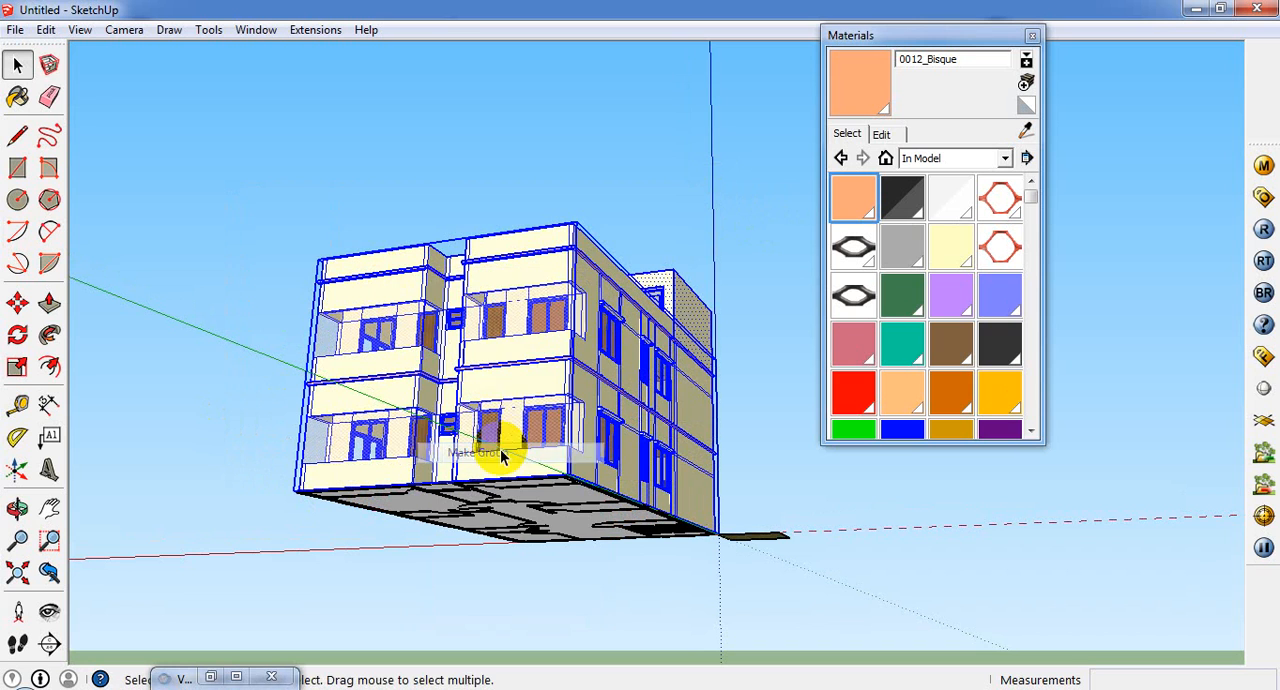
# Step: Move the new building group, bands included, up 1.5' along the blue axis from its base corner
pyautogui.click(17, 305)
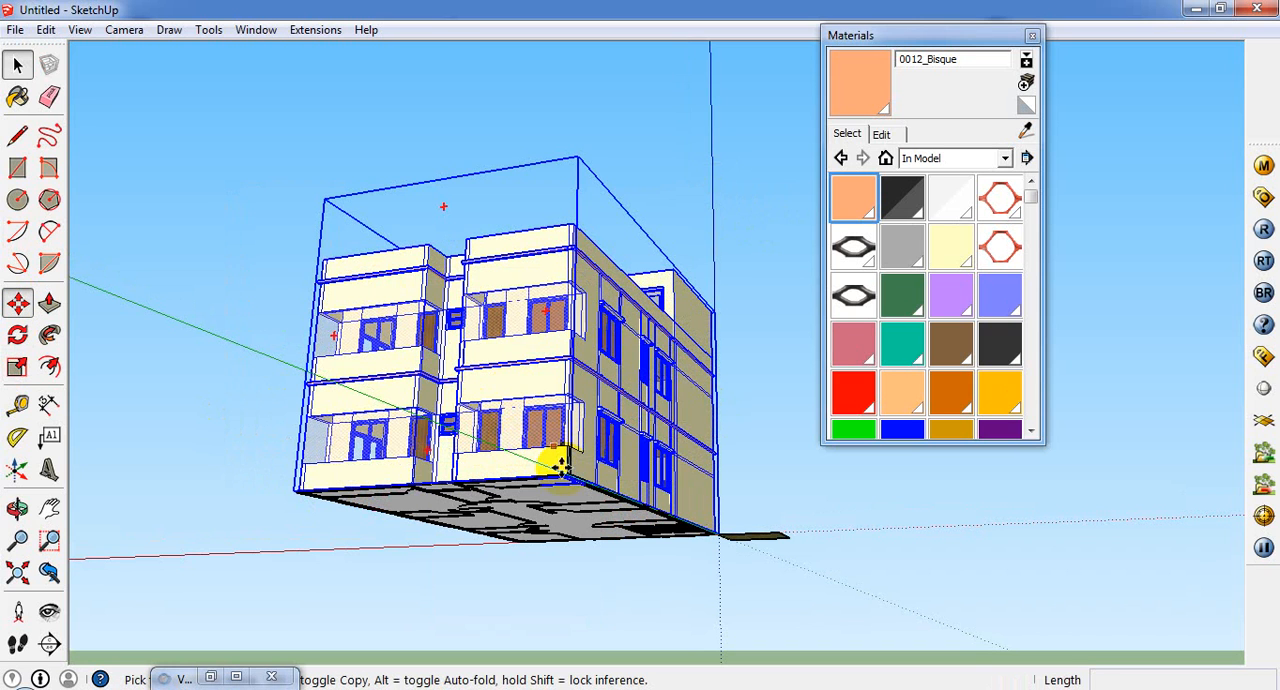
pyautogui.moveTo(567, 473); pyautogui.dragTo(570, 358)
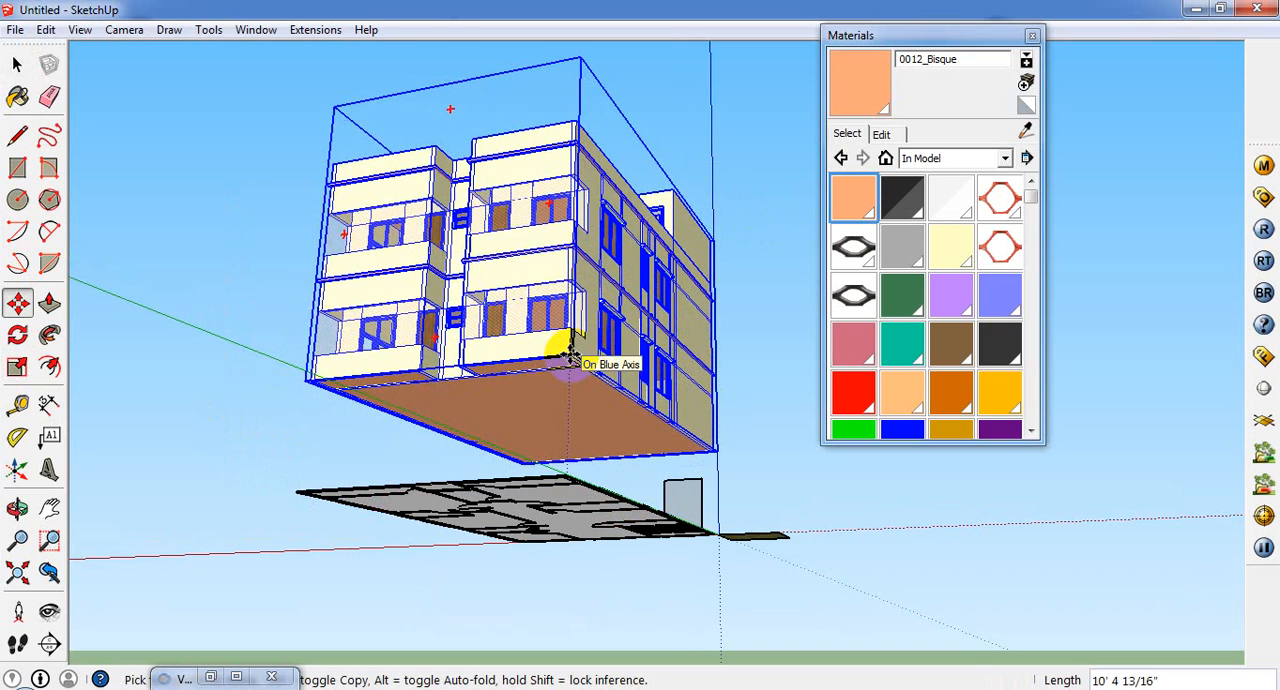
pyautogui.write("1.5'")
pyautogui.press('Return')
# Step: Push/Pull the exposed floor-plan face up 1' 6" to form a plinth under the complete building group
pyautogui.moveTo(414, 634); pyautogui.dragTo(163, 480, button='middle')
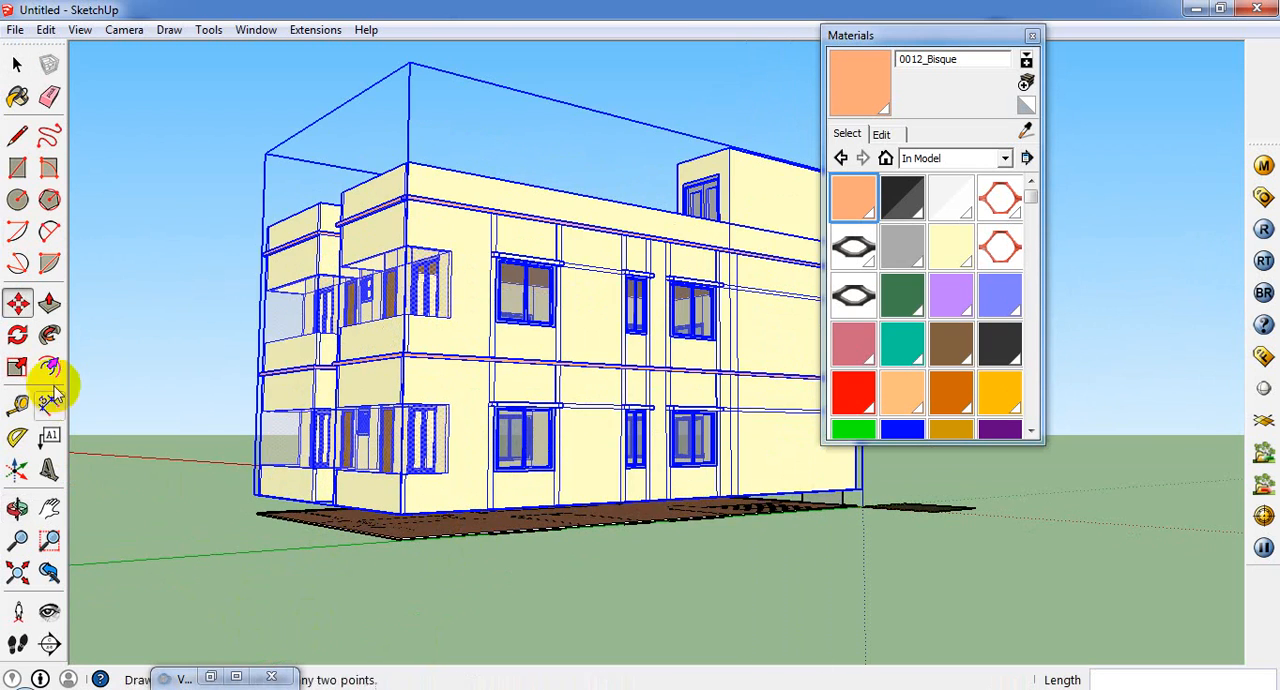
pyautogui.click(49, 300)
pyautogui.scroll(3, 450, 557)
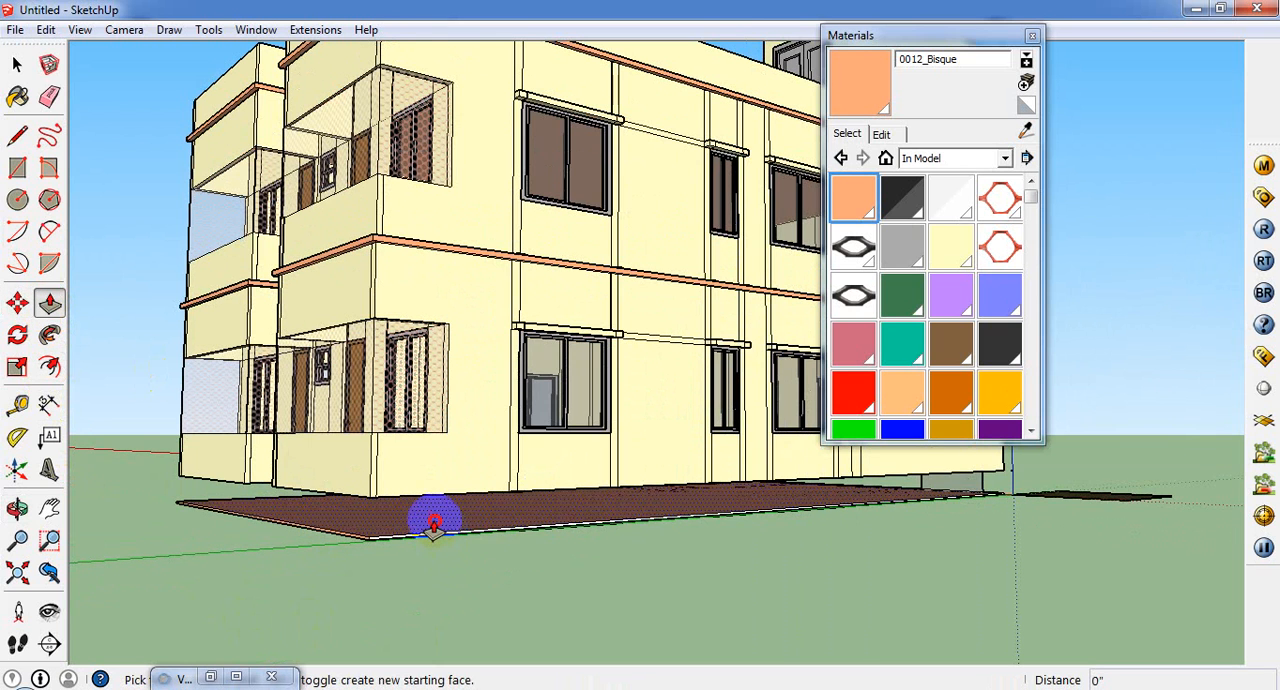
pyautogui.moveTo(434, 522)
pyautogui.mouseDown()
pyautogui.moveTo(363, 491)
pyautogui.moveTo(363, 509)
pyautogui.mouseUp()
# Step: Paint the white plinth side with 0012_Bisque and close the Materials window
pyautogui.click(17, 97)
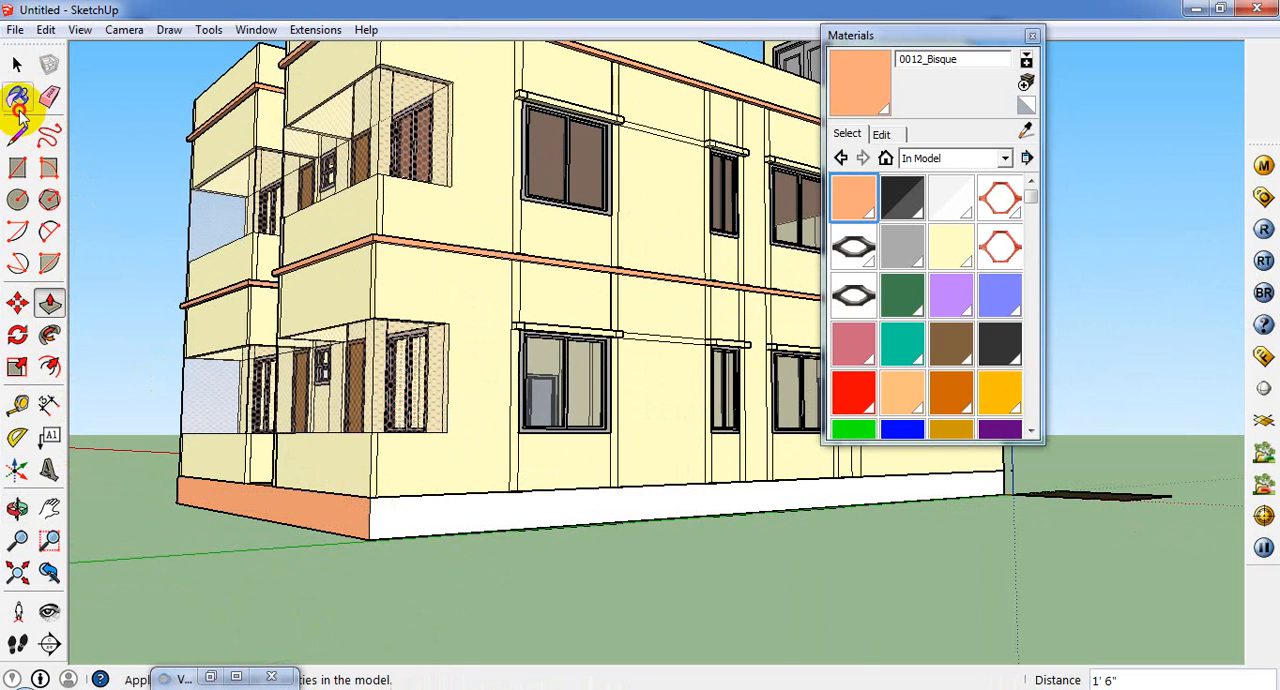
pyautogui.click(439, 511)
pyautogui.moveTo(438, 540); pyautogui.dragTo(296, 610, button='middle')
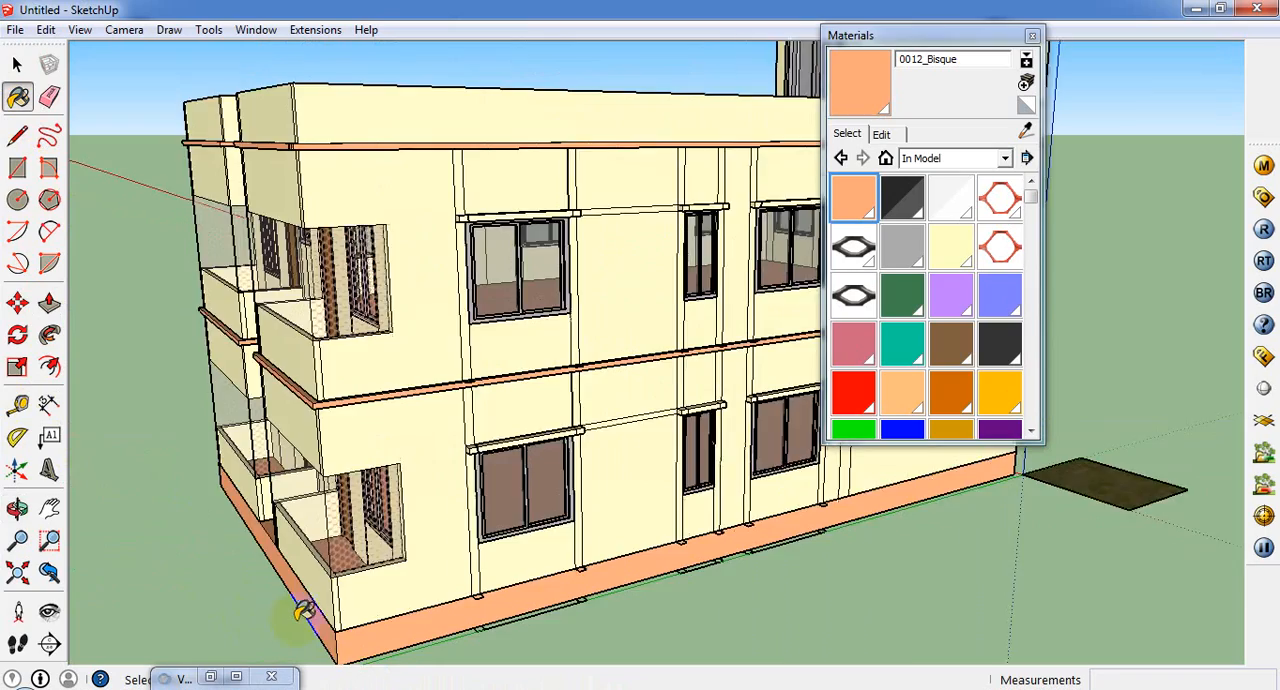
pyautogui.scroll(-4, 434, 600)
pyautogui.moveTo(495, 500)
pyautogui.mouseDown(button='middle')
pyautogui.moveTo(391, 563)
pyautogui.moveTo(414, 423)
pyautogui.moveTo(500, 514)
pyautogui.mouseUp(button='middle')
pyautogui.scroll(5, 527, 532)
pyautogui.scroll(-3, 527, 532)
pyautogui.moveTo(608, 586); pyautogui.dragTo(606, 484, button='middle')
pyautogui.click(1032, 36)
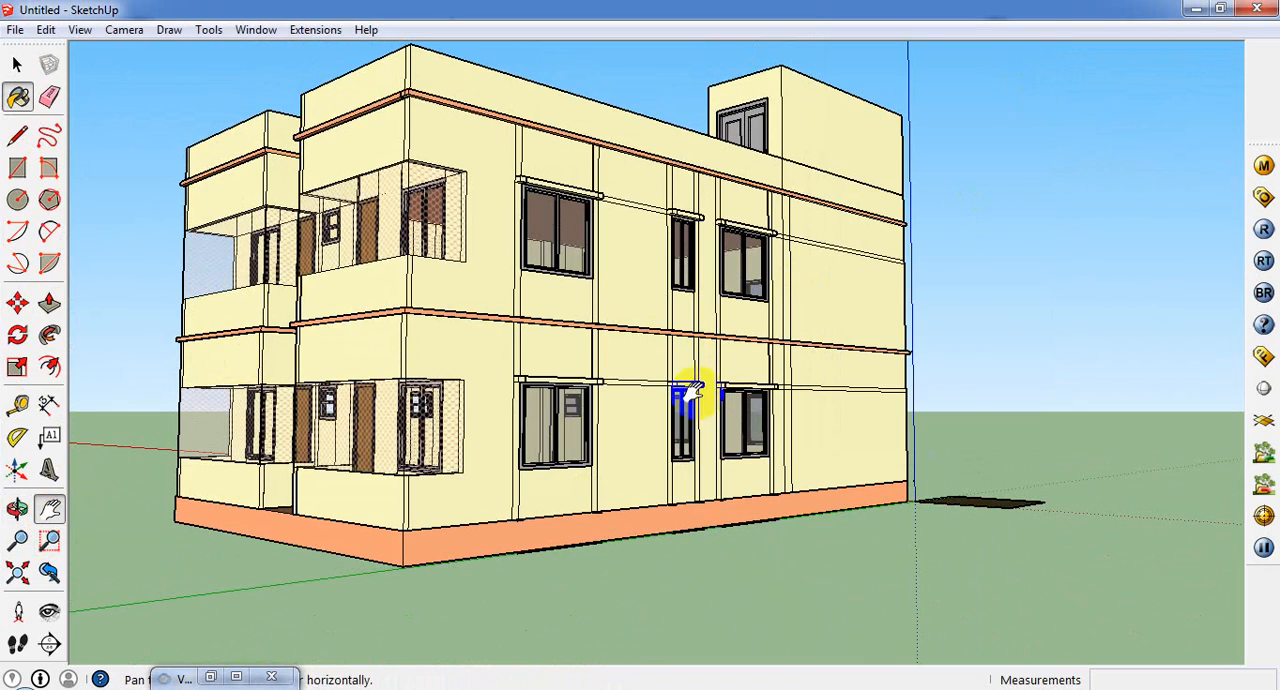
# Step: Sample the grey window-frame material Color_003 from the ground-floor side window, then close the Materials window
pyautogui.moveTo(737, 402); pyautogui.dragTo(832, 430)
pyautogui.scroll(2, 804, 510)
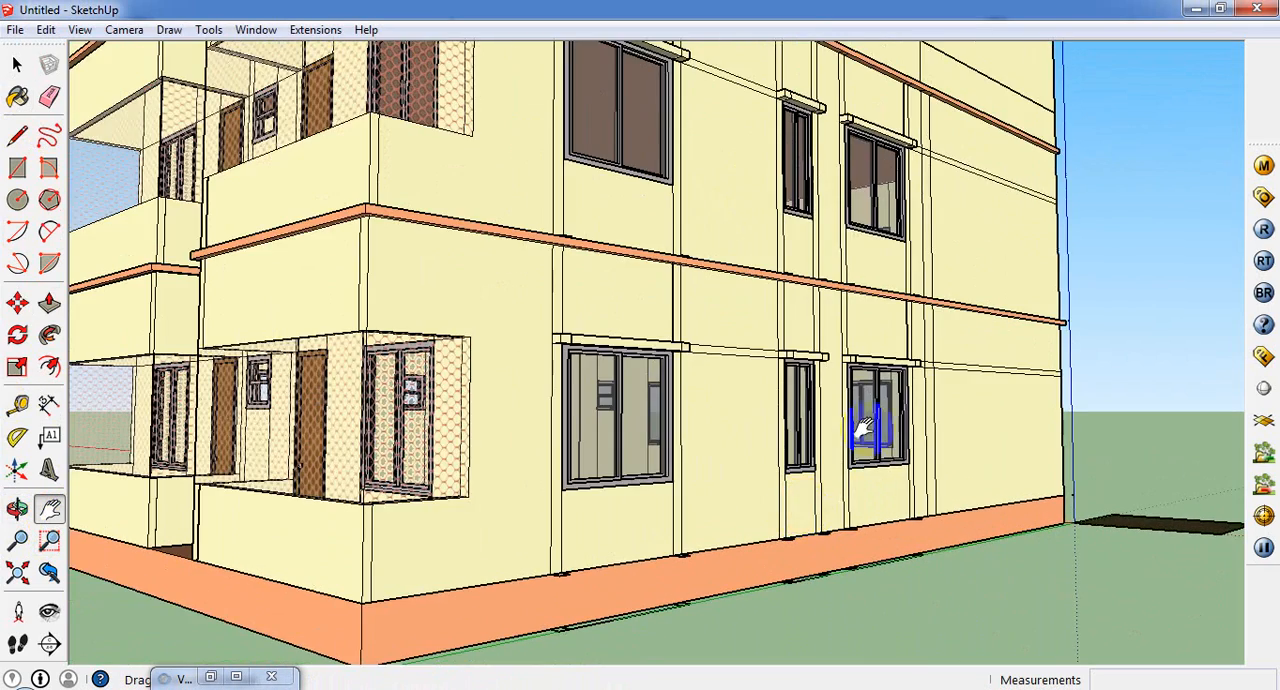
pyautogui.scroll(-3, 937, 535)
pyautogui.scroll(-1, 840, 428)
pyautogui.scroll(1, 828, 418)
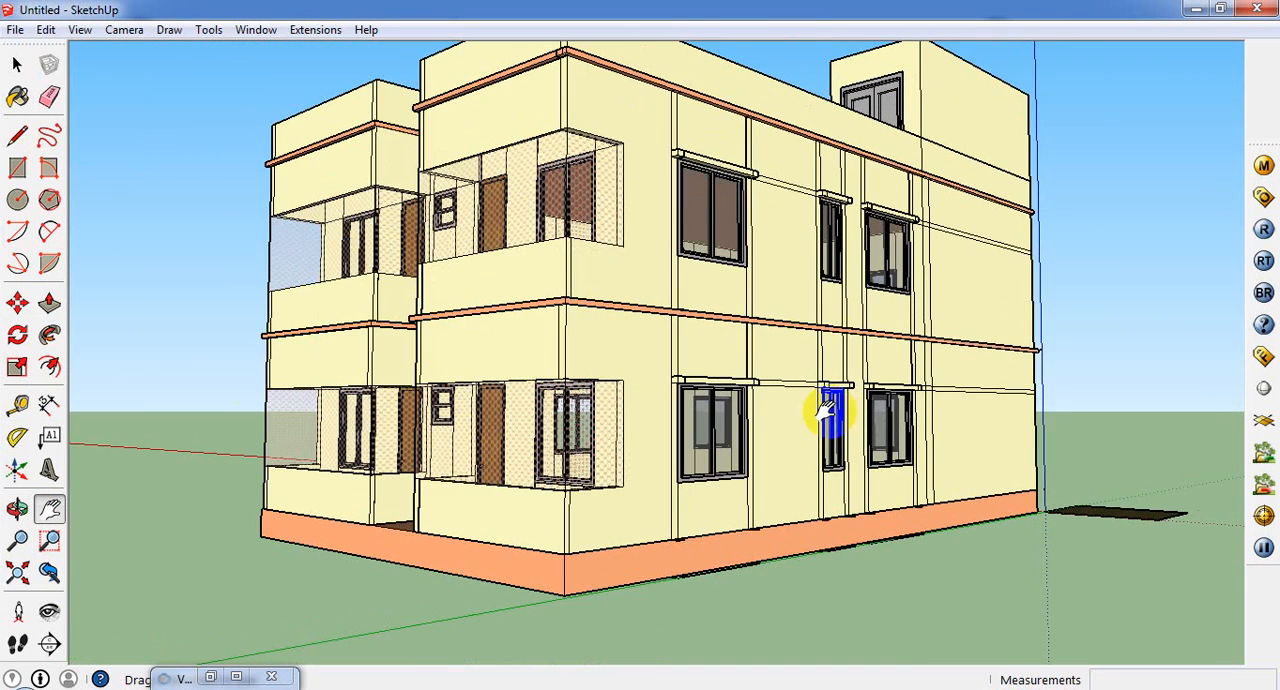
pyautogui.click(17, 96)
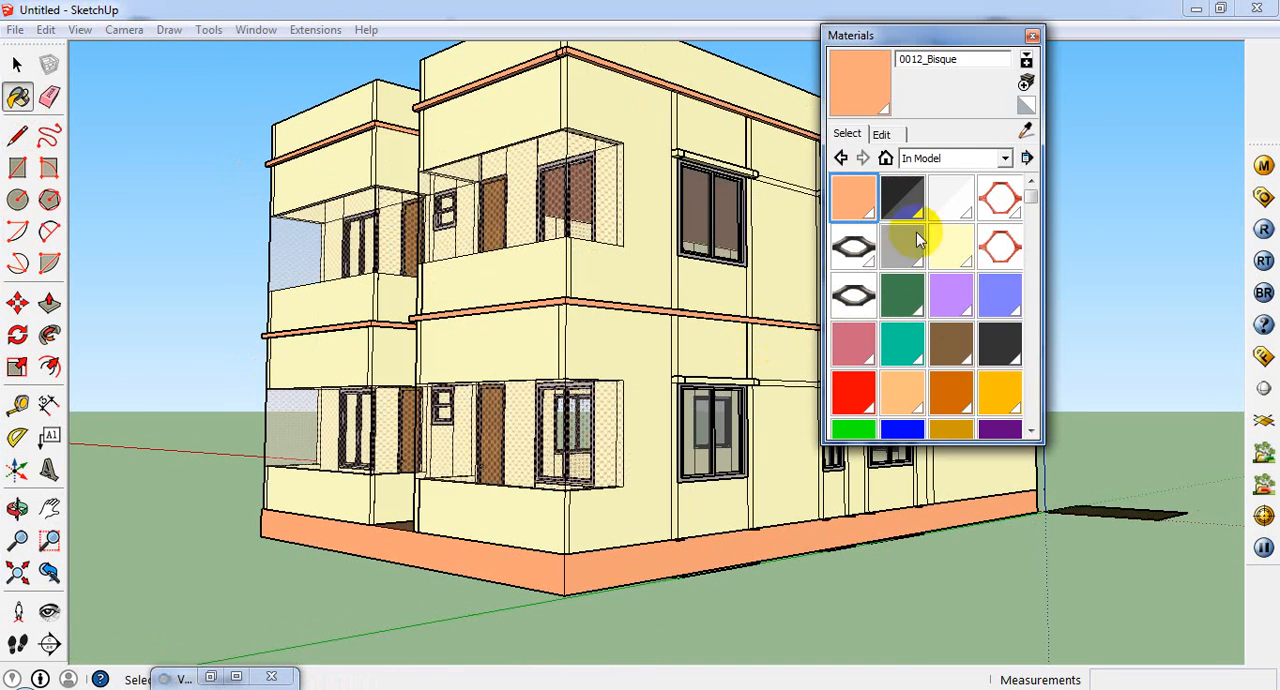
pyautogui.click(1026, 132)
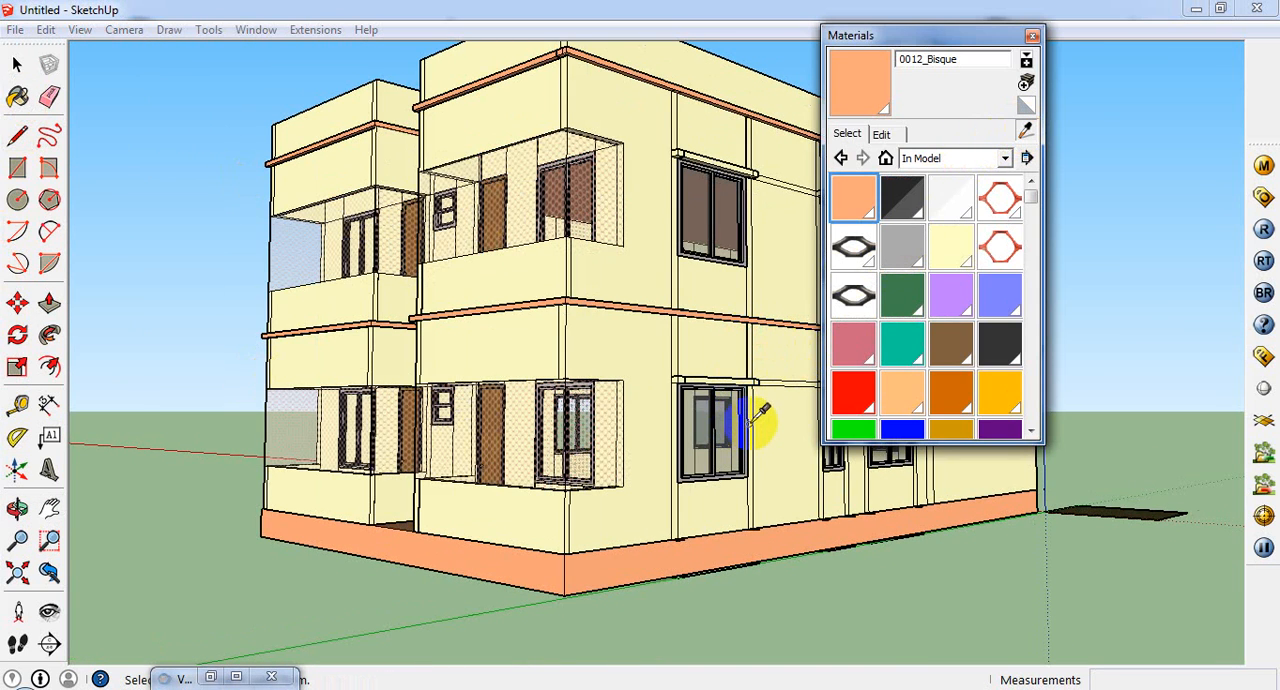
pyautogui.scroll(10, 725, 481)
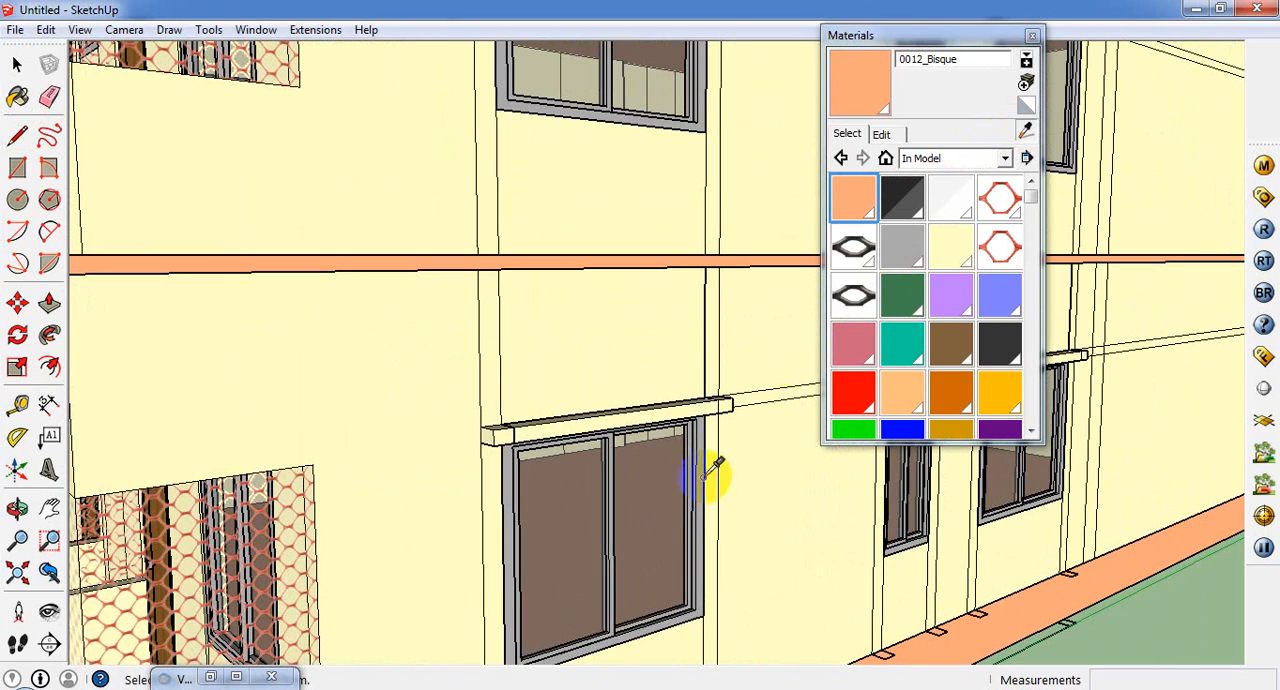
pyautogui.keyDown('alt'); pyautogui.click(712, 475); pyautogui.keyUp('alt')
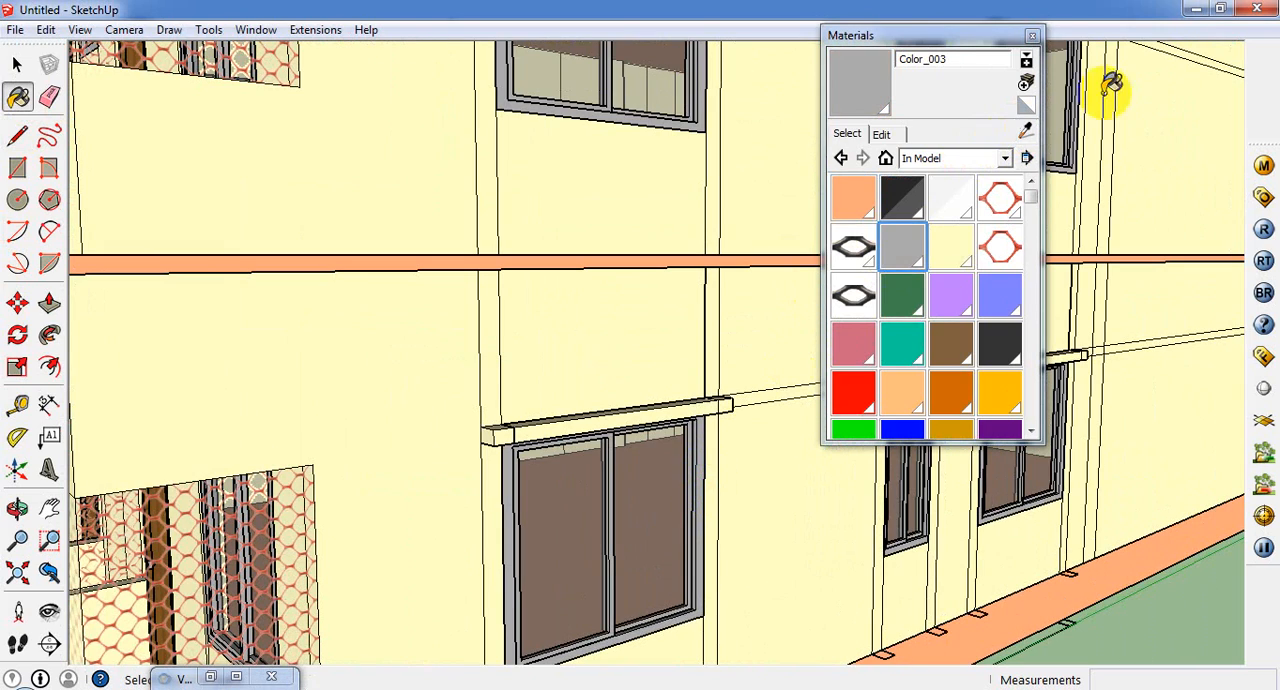
pyautogui.click(1032, 35)
# Step: Add a Reflection layer to the Color_003 window-frame material in the V-Ray material editor
pyautogui.click(1265, 168)
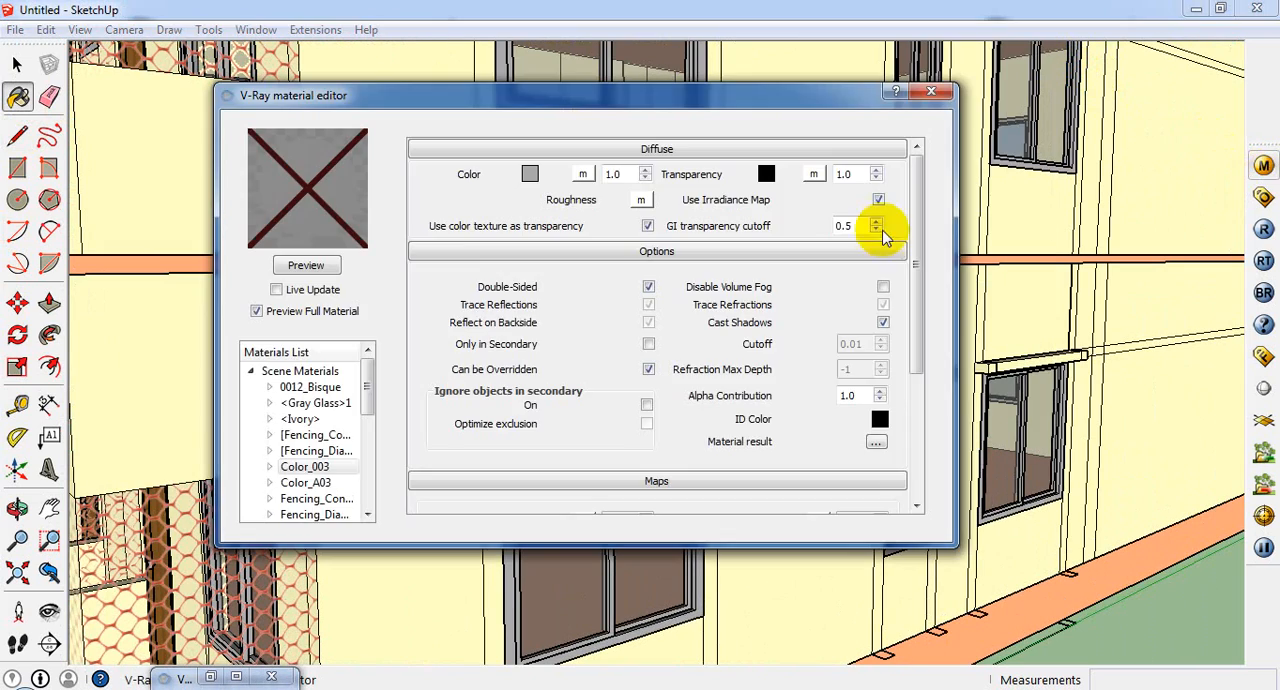
pyautogui.rightClick(305, 471)
pyautogui.moveTo(420, 486)
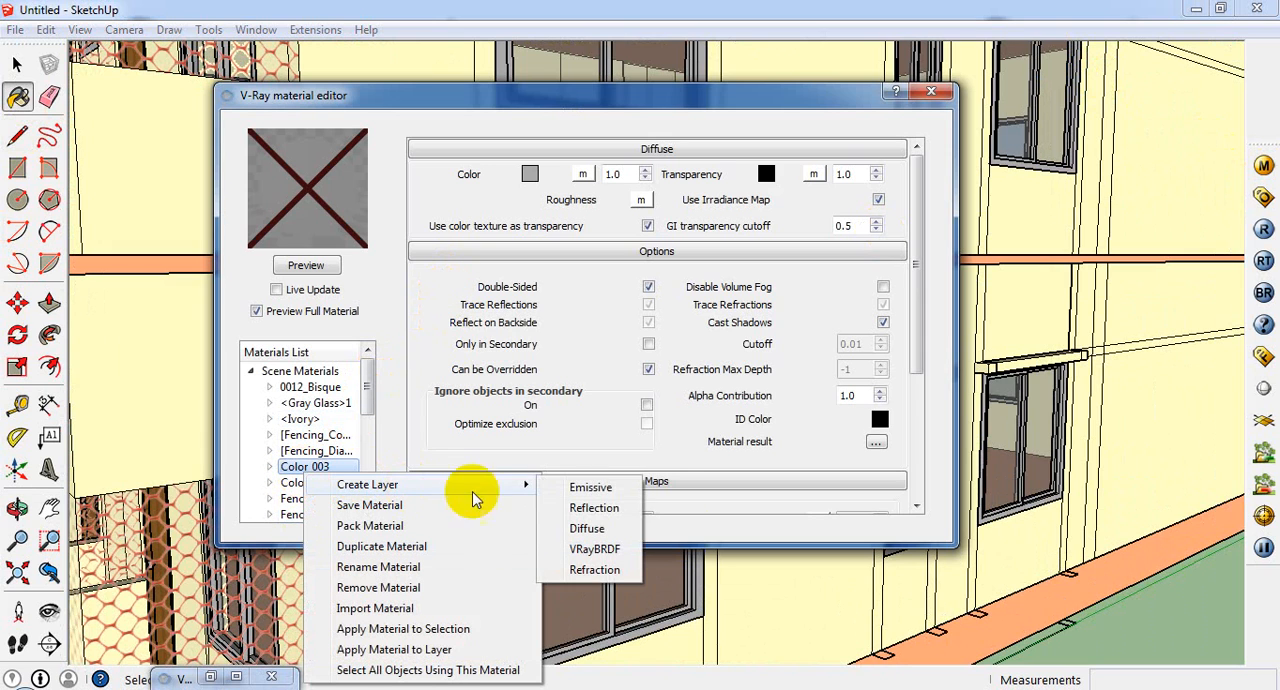
pyautogui.click(600, 507)
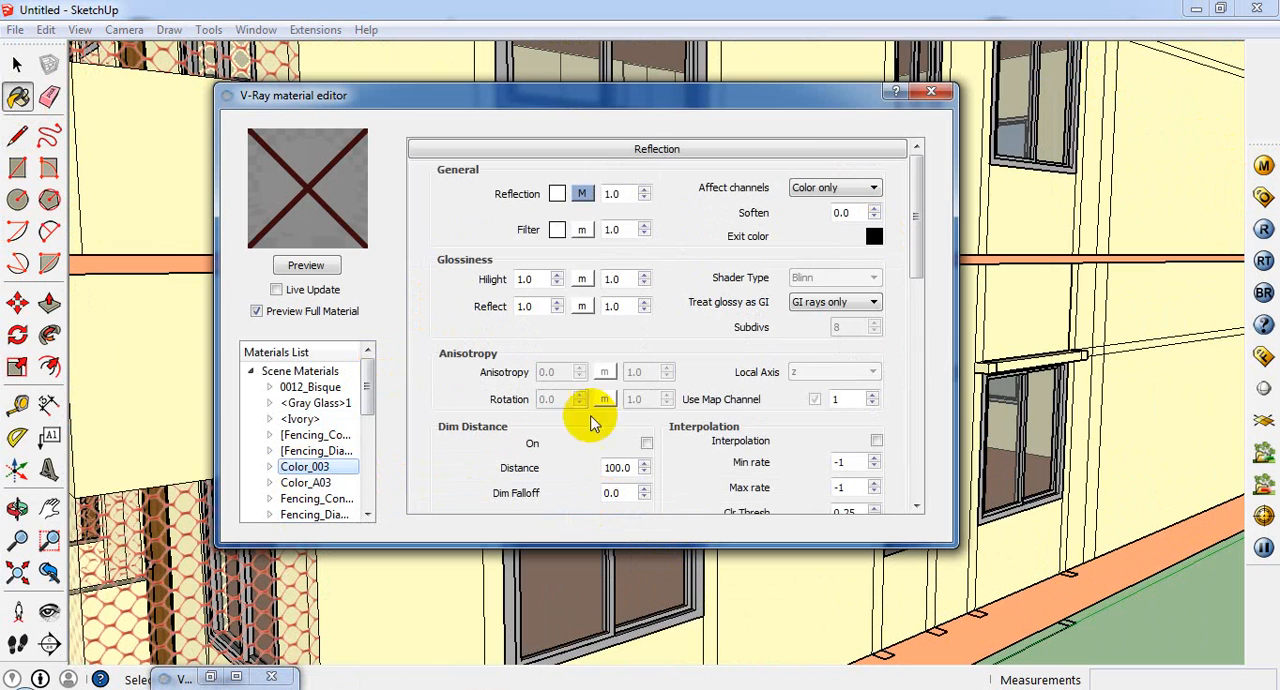
# Step: Set IOR and Refract IOR to 3 in the Color_003 reflection's Fresnel map, accept it and close the material editor
pyautogui.click(592, 279)
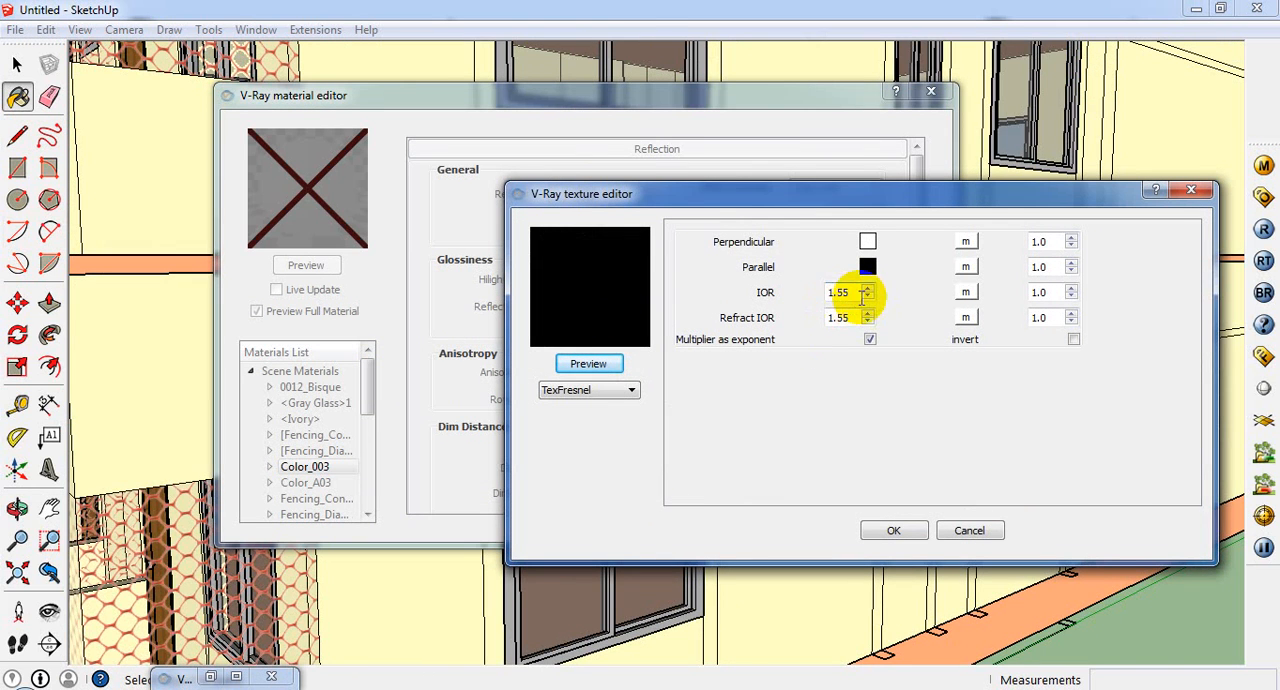
pyautogui.doubleClick(843, 290)
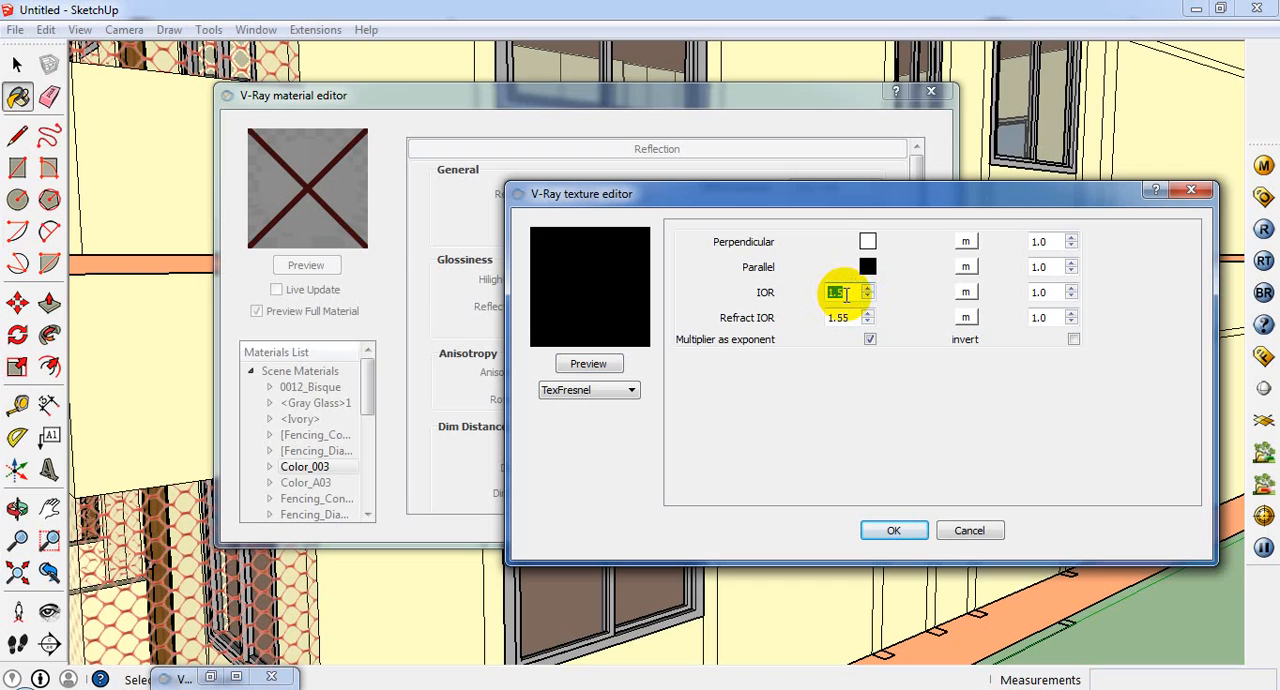
pyautogui.write('3')
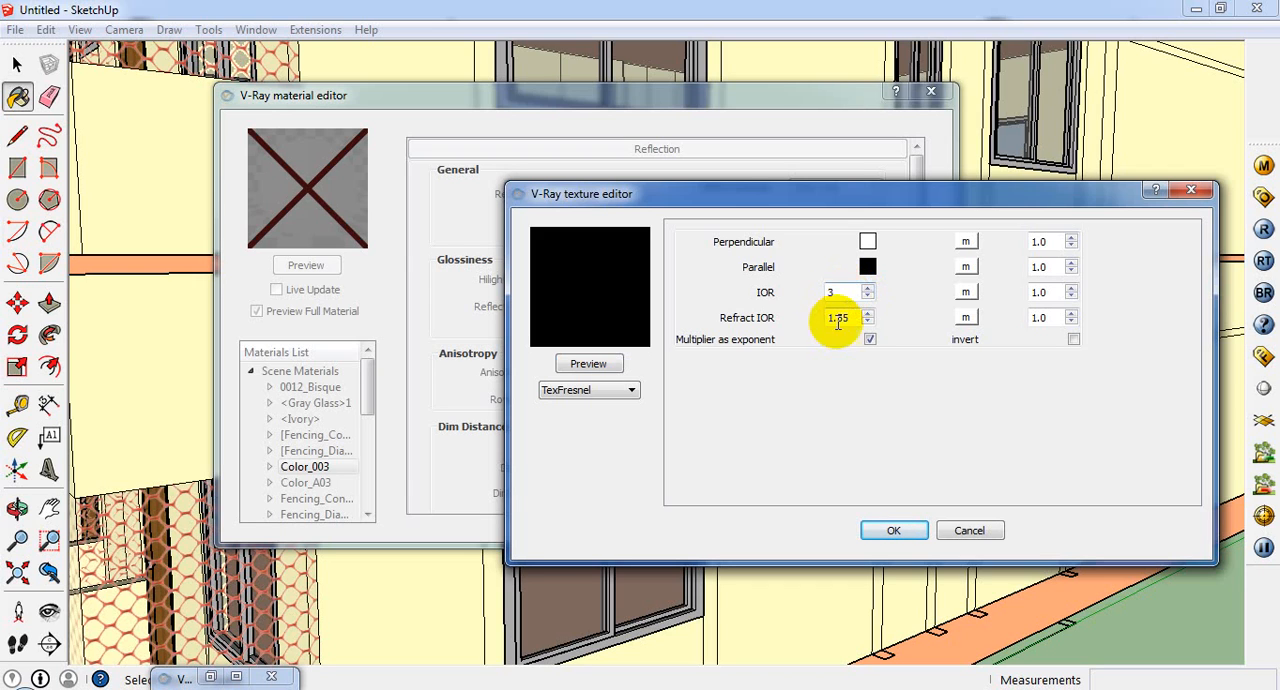
pyautogui.doubleClick(840, 317)
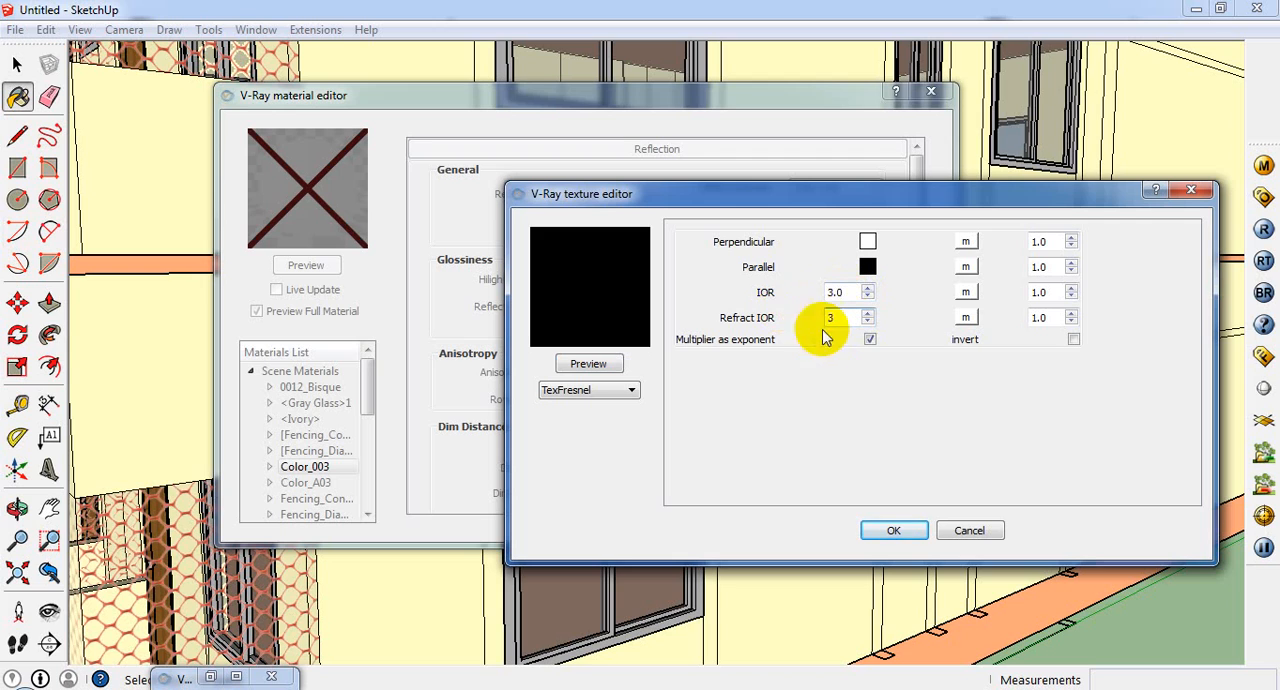
pyautogui.click(893, 530)
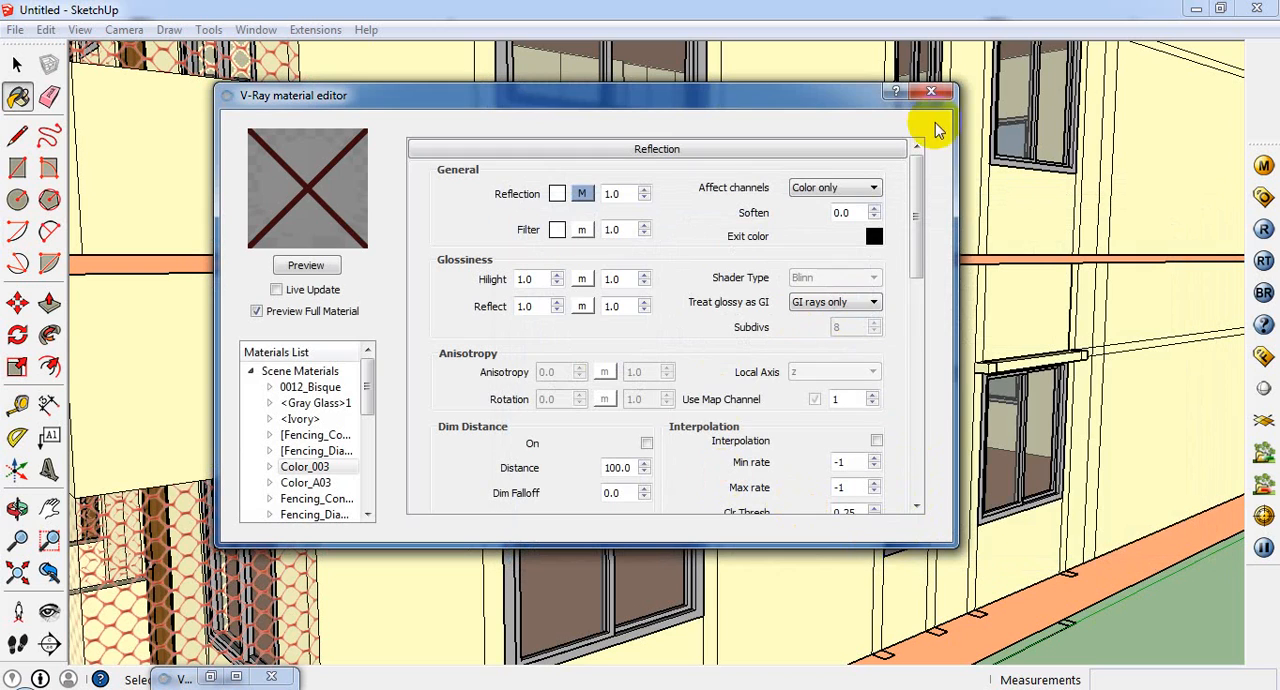
pyautogui.click(931, 92)
# Step: Frame the whole building in a corner perspective showing the front balconies and the long window side
pyautogui.scroll(-10, 871, 286)
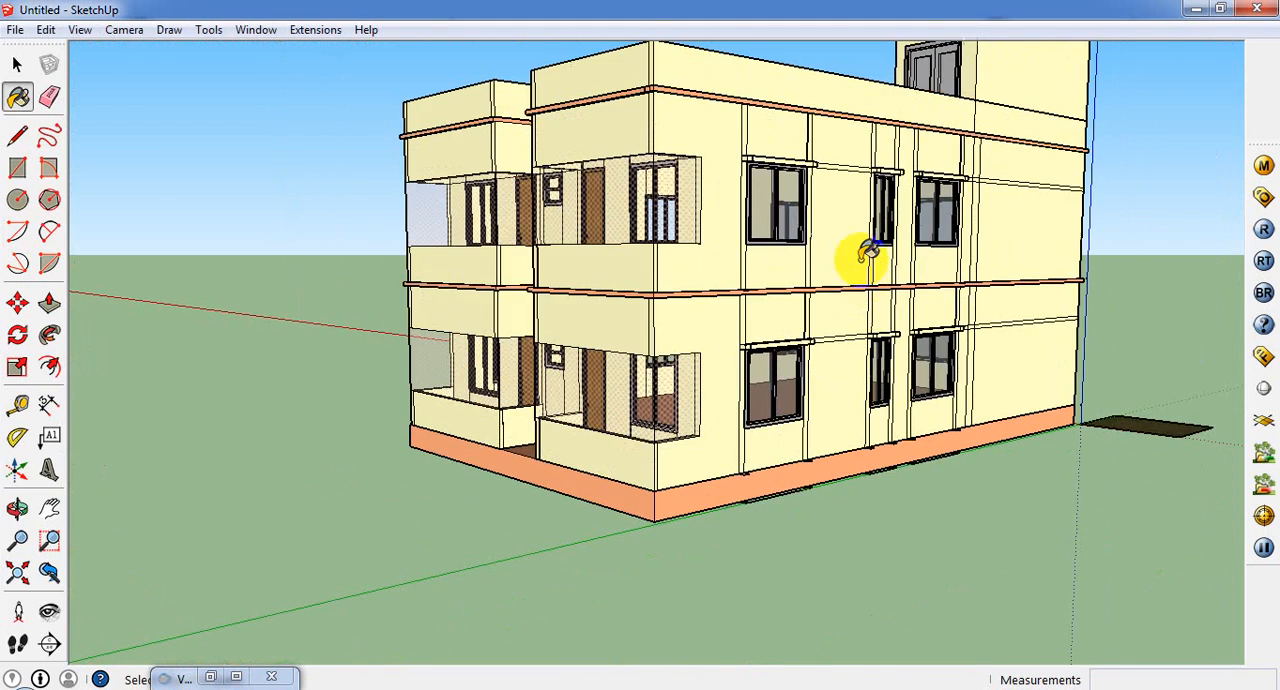
pyautogui.scroll(2, 883, 106)
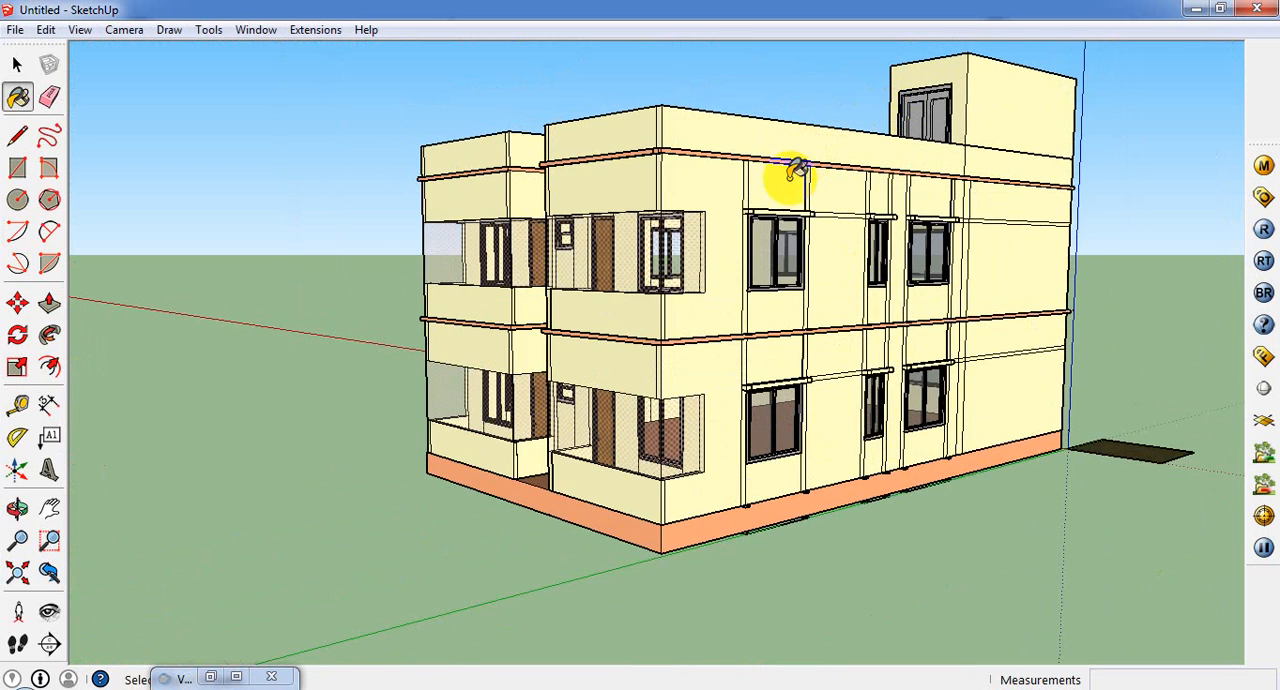
pyautogui.scroll(1, 790, 170)
pyautogui.scroll(1, 790, 170)
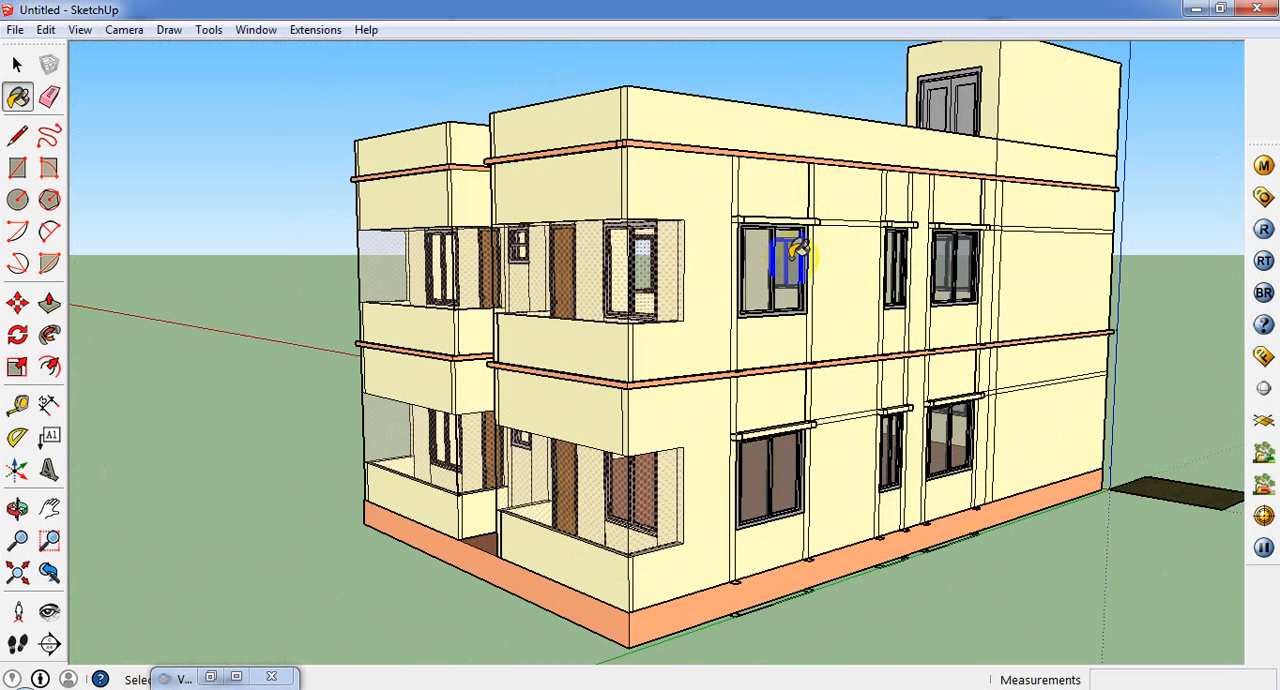
pyautogui.click(49, 508)
pyautogui.moveTo(657, 332); pyautogui.dragTo(600, 374)
pyautogui.scroll(1, 600, 374)
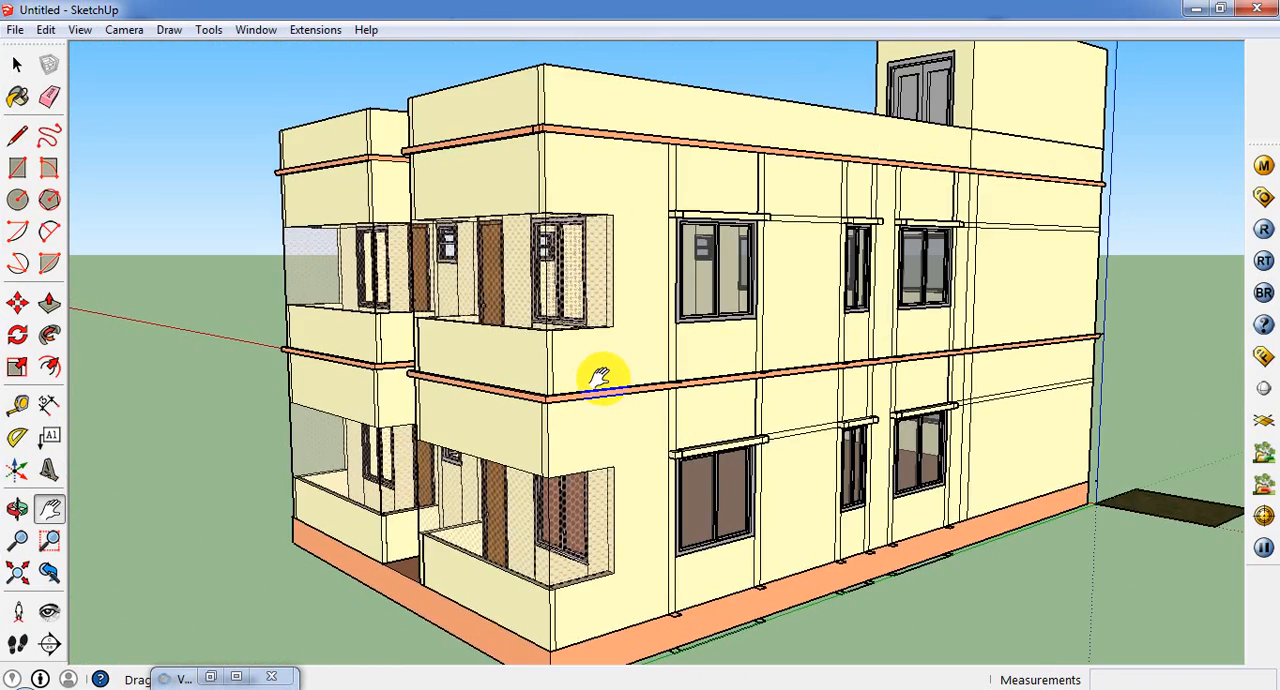
pyautogui.scroll(-1, 600, 374)
pyautogui.moveTo(718, 349); pyautogui.dragTo(594, 386)
# Step: Refine the corner view with Look Around and zoom to an eye height of about 13' 4", then start the V-Ray render
pyautogui.click(49, 614)
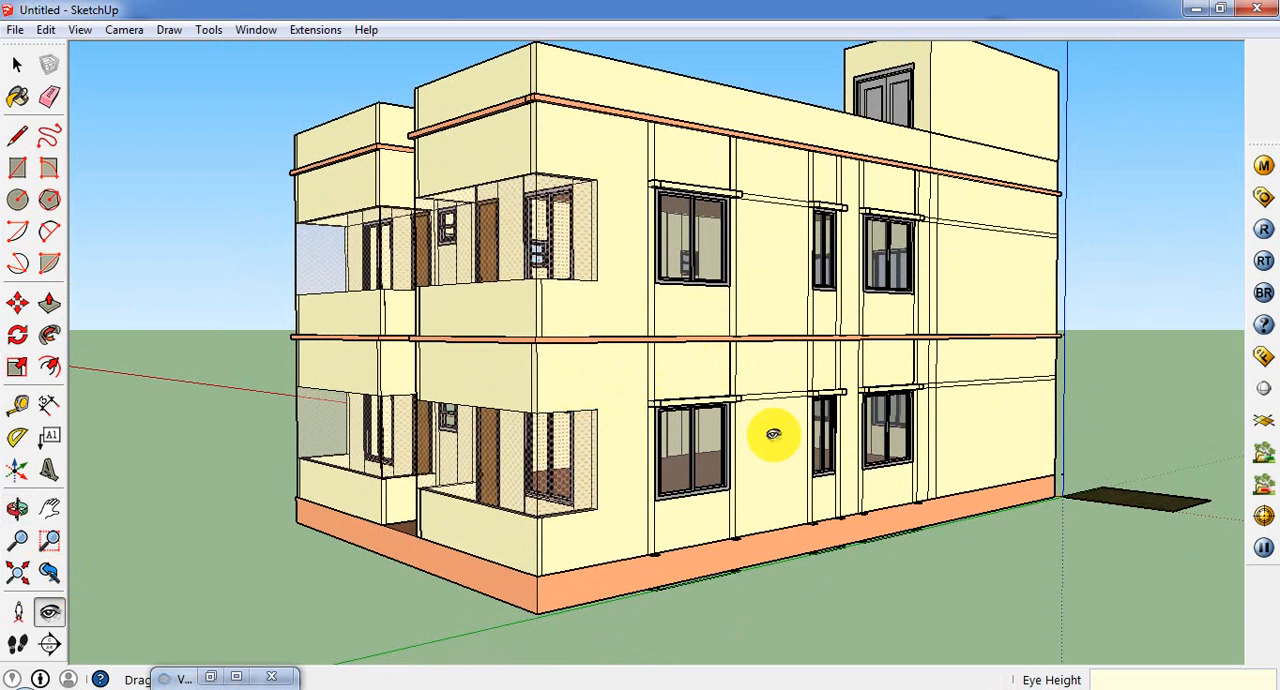
pyautogui.press('Return')
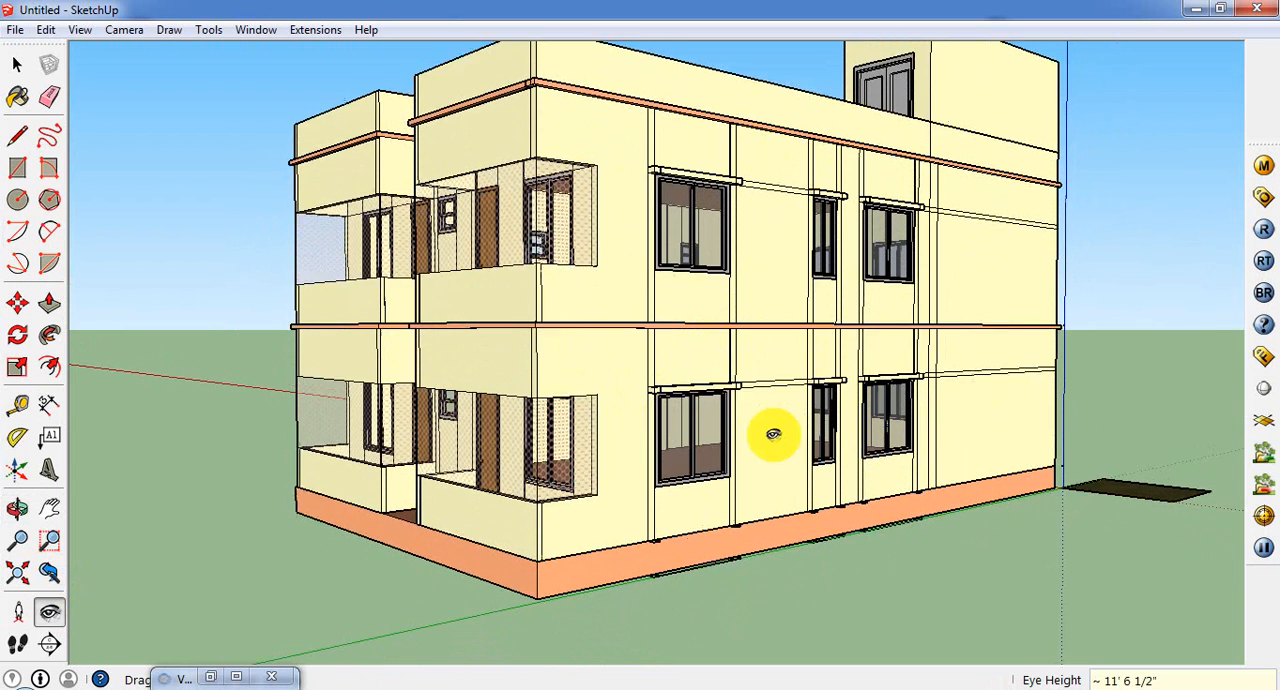
pyautogui.scroll(-1, 877, 360)
pyautogui.scroll(-2, 876, 170)
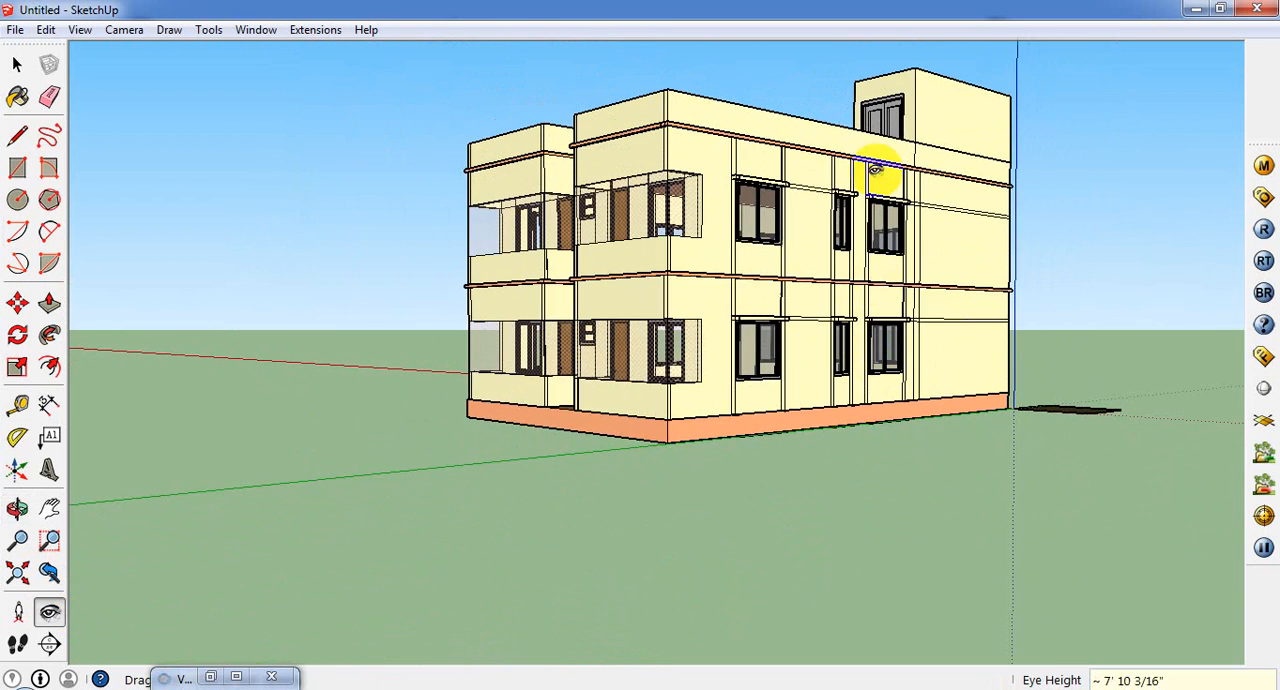
pyautogui.scroll(3, 875, 162)
pyautogui.scroll(1, 830, 115)
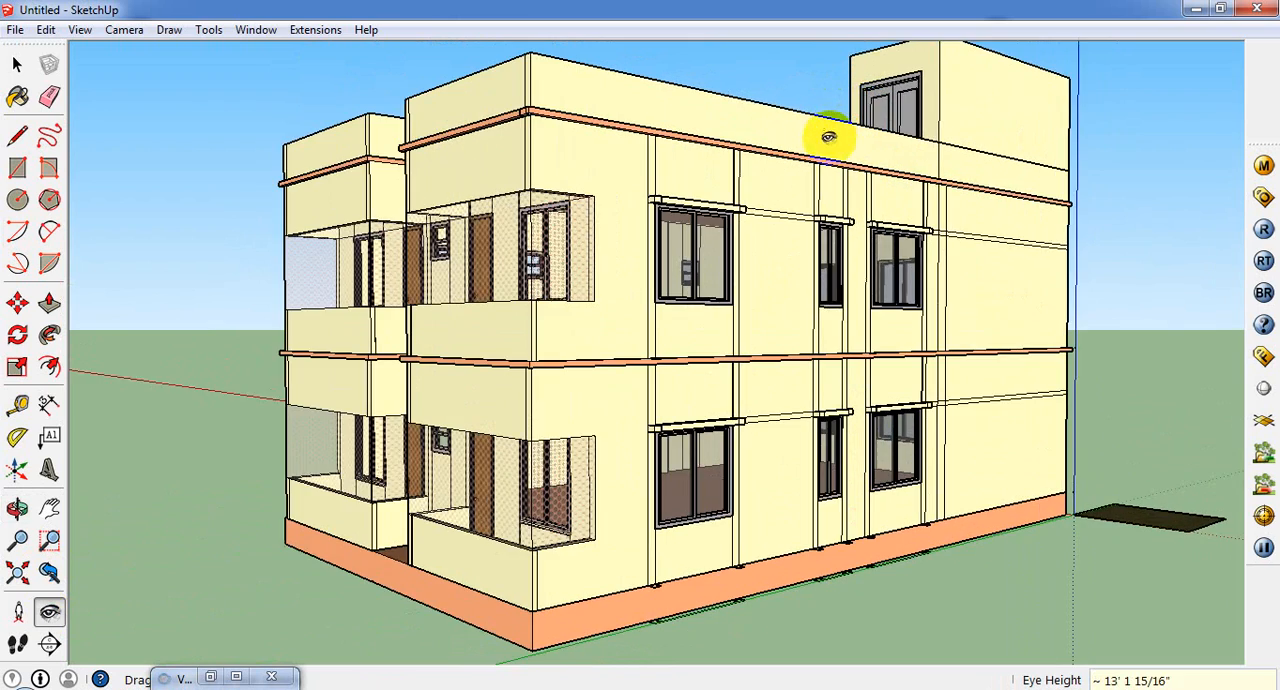
pyautogui.scroll(2, 802, 126)
pyautogui.scroll(-2, 801, 126)
pyautogui.moveTo(834, 178); pyautogui.dragTo(796, 175)
pyautogui.moveTo(919, 235); pyautogui.dragTo(952, 239)
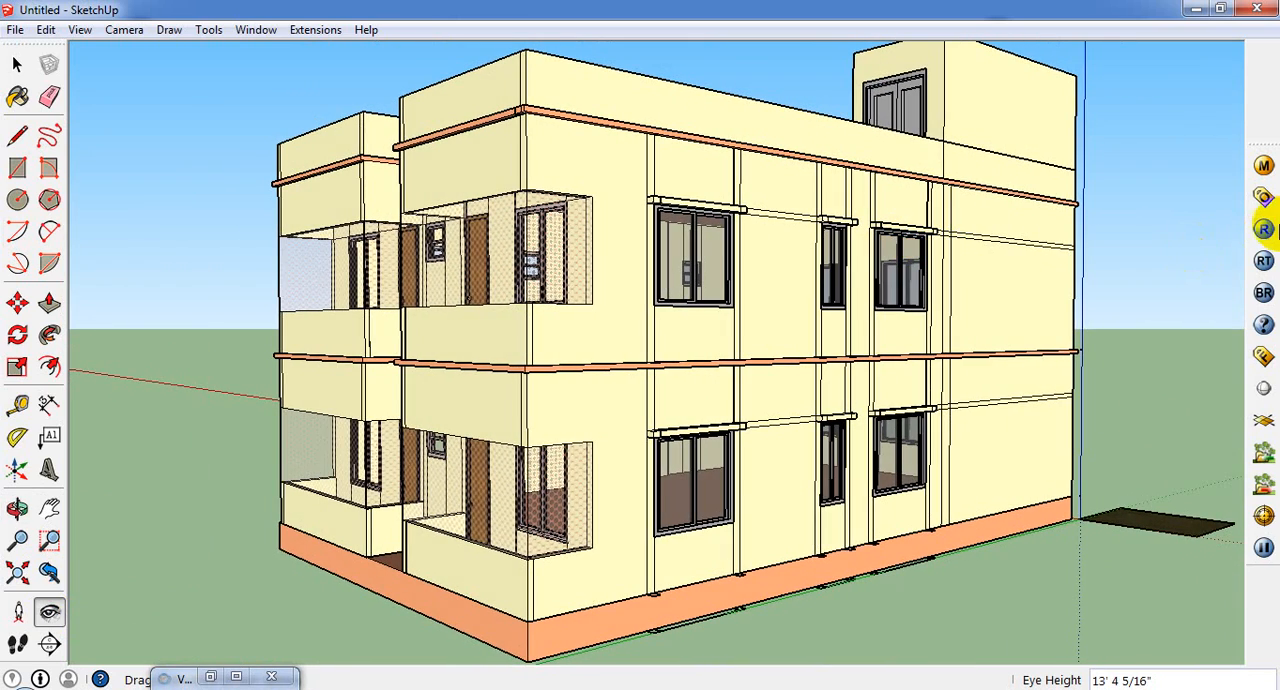
pyautogui.click(1264, 229)
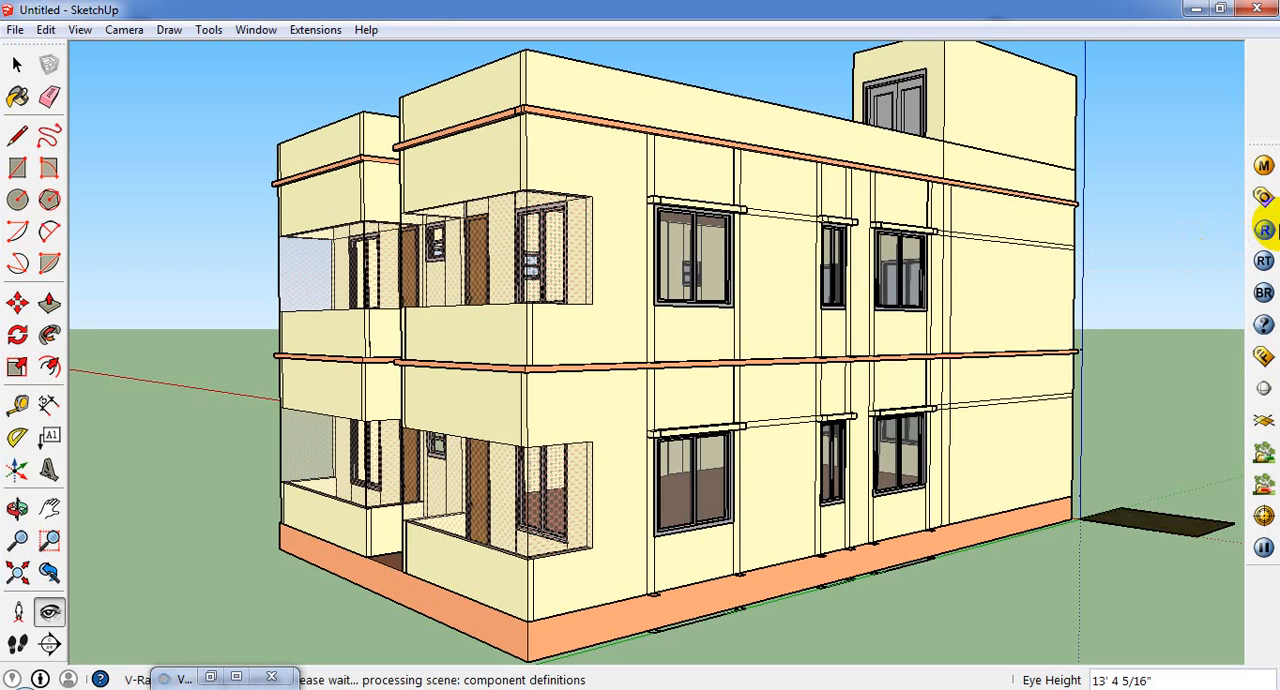